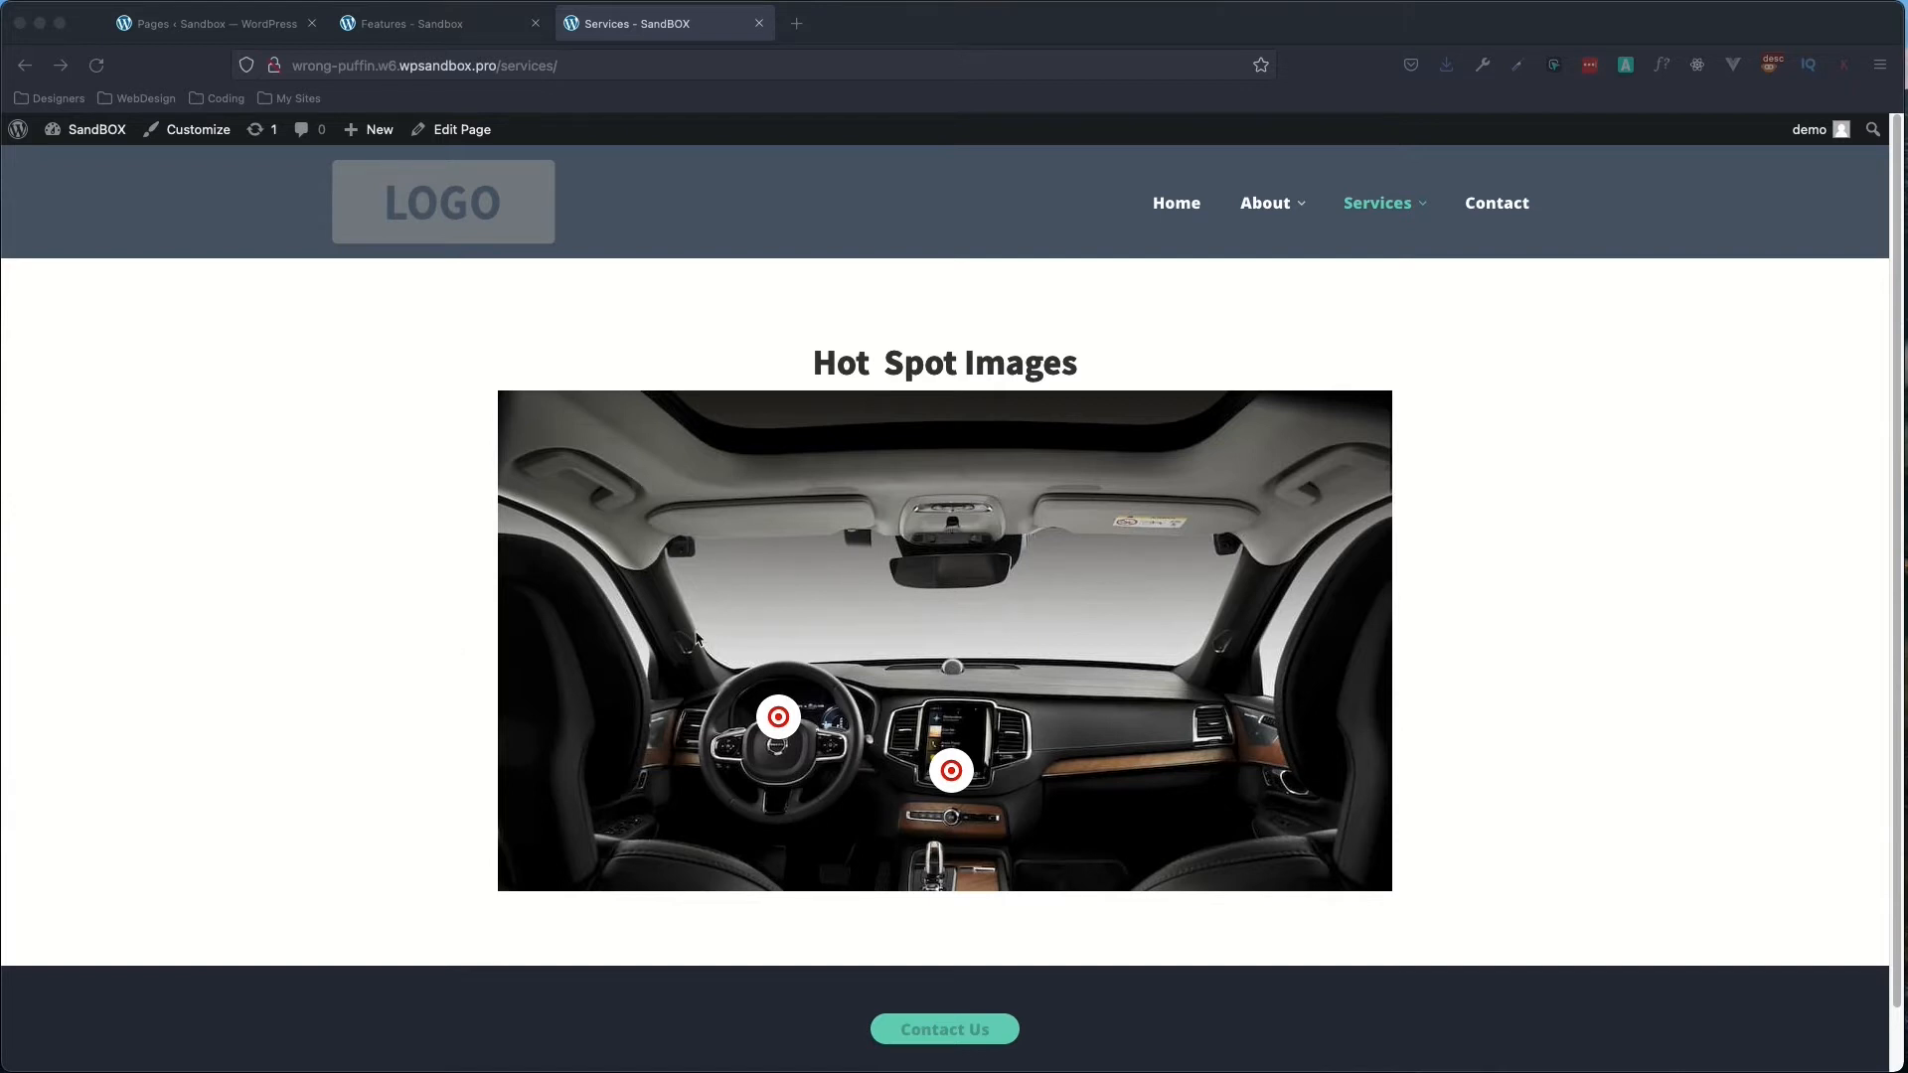
- Examine the steering wheel and centre console hotspots on the finished car interior image of the Services page
click(682, 821)
click(780, 723)
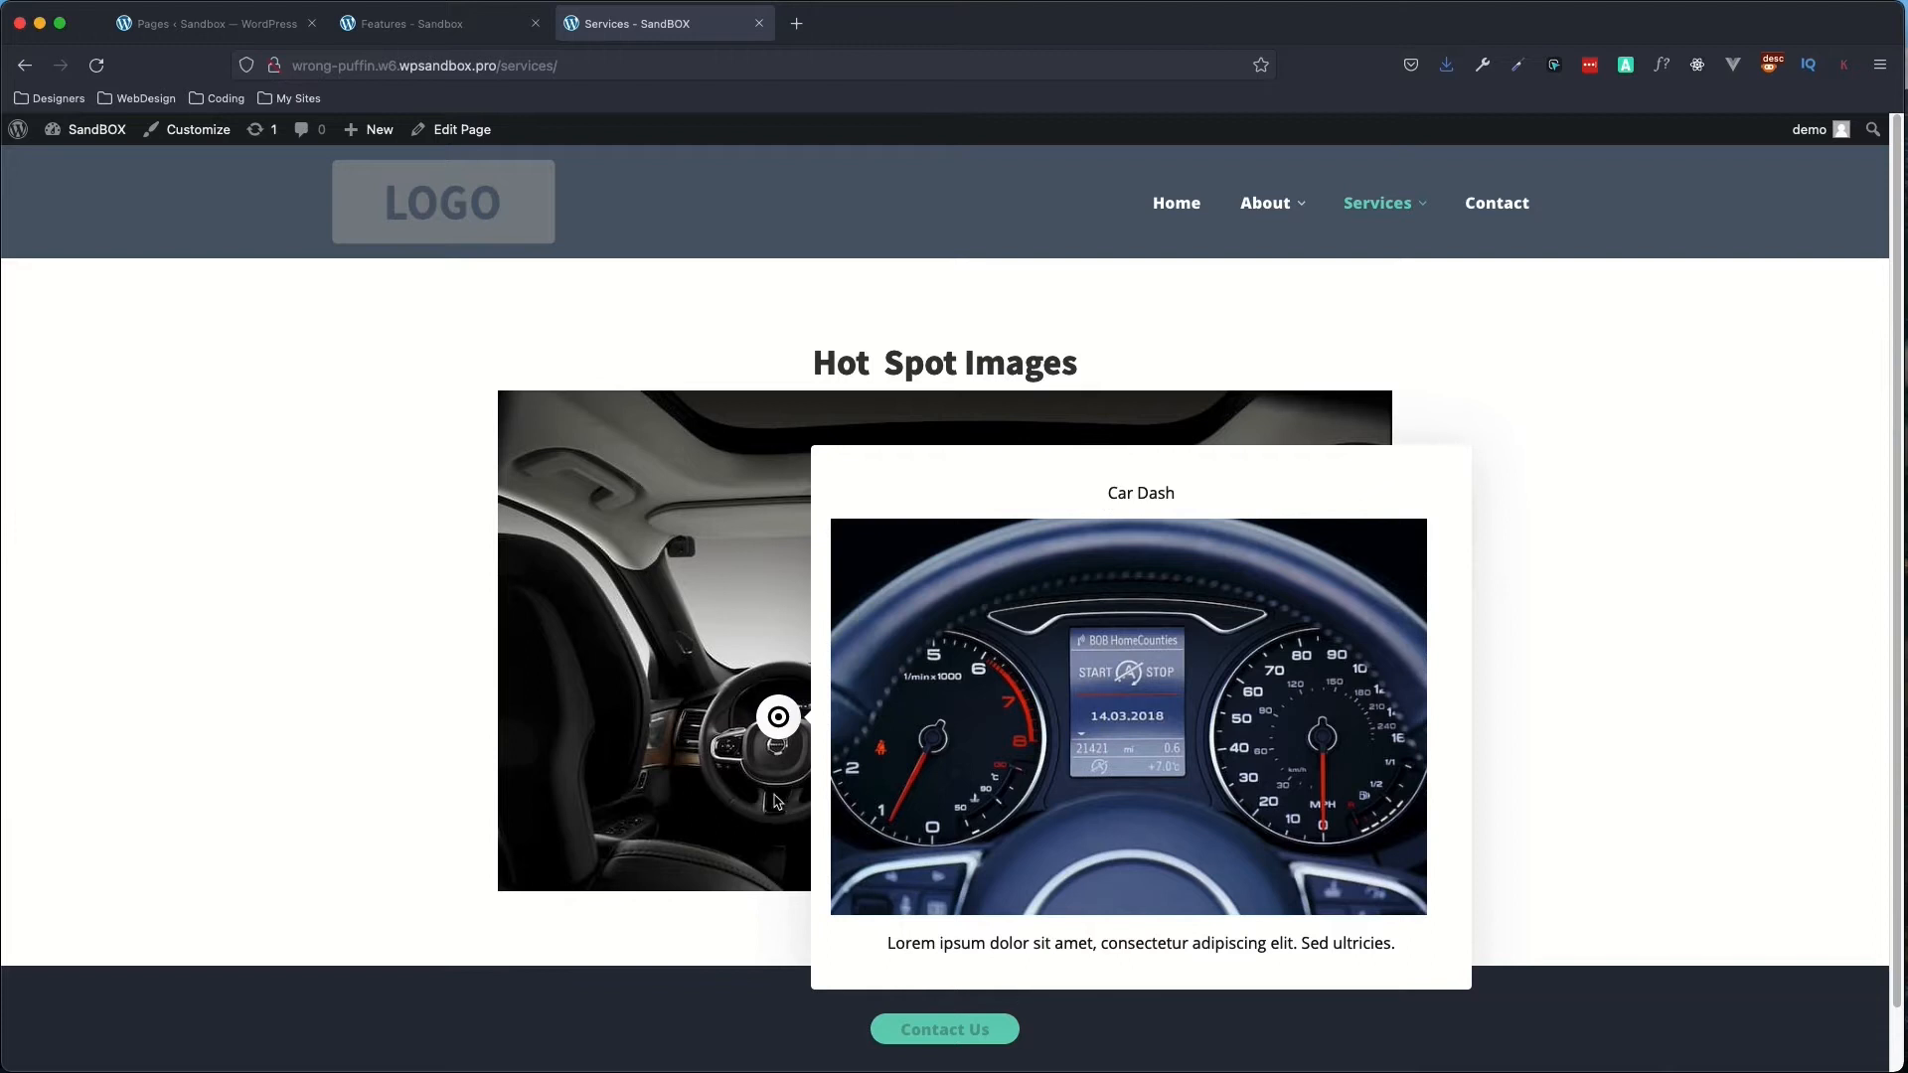
mouse_move(952, 770)
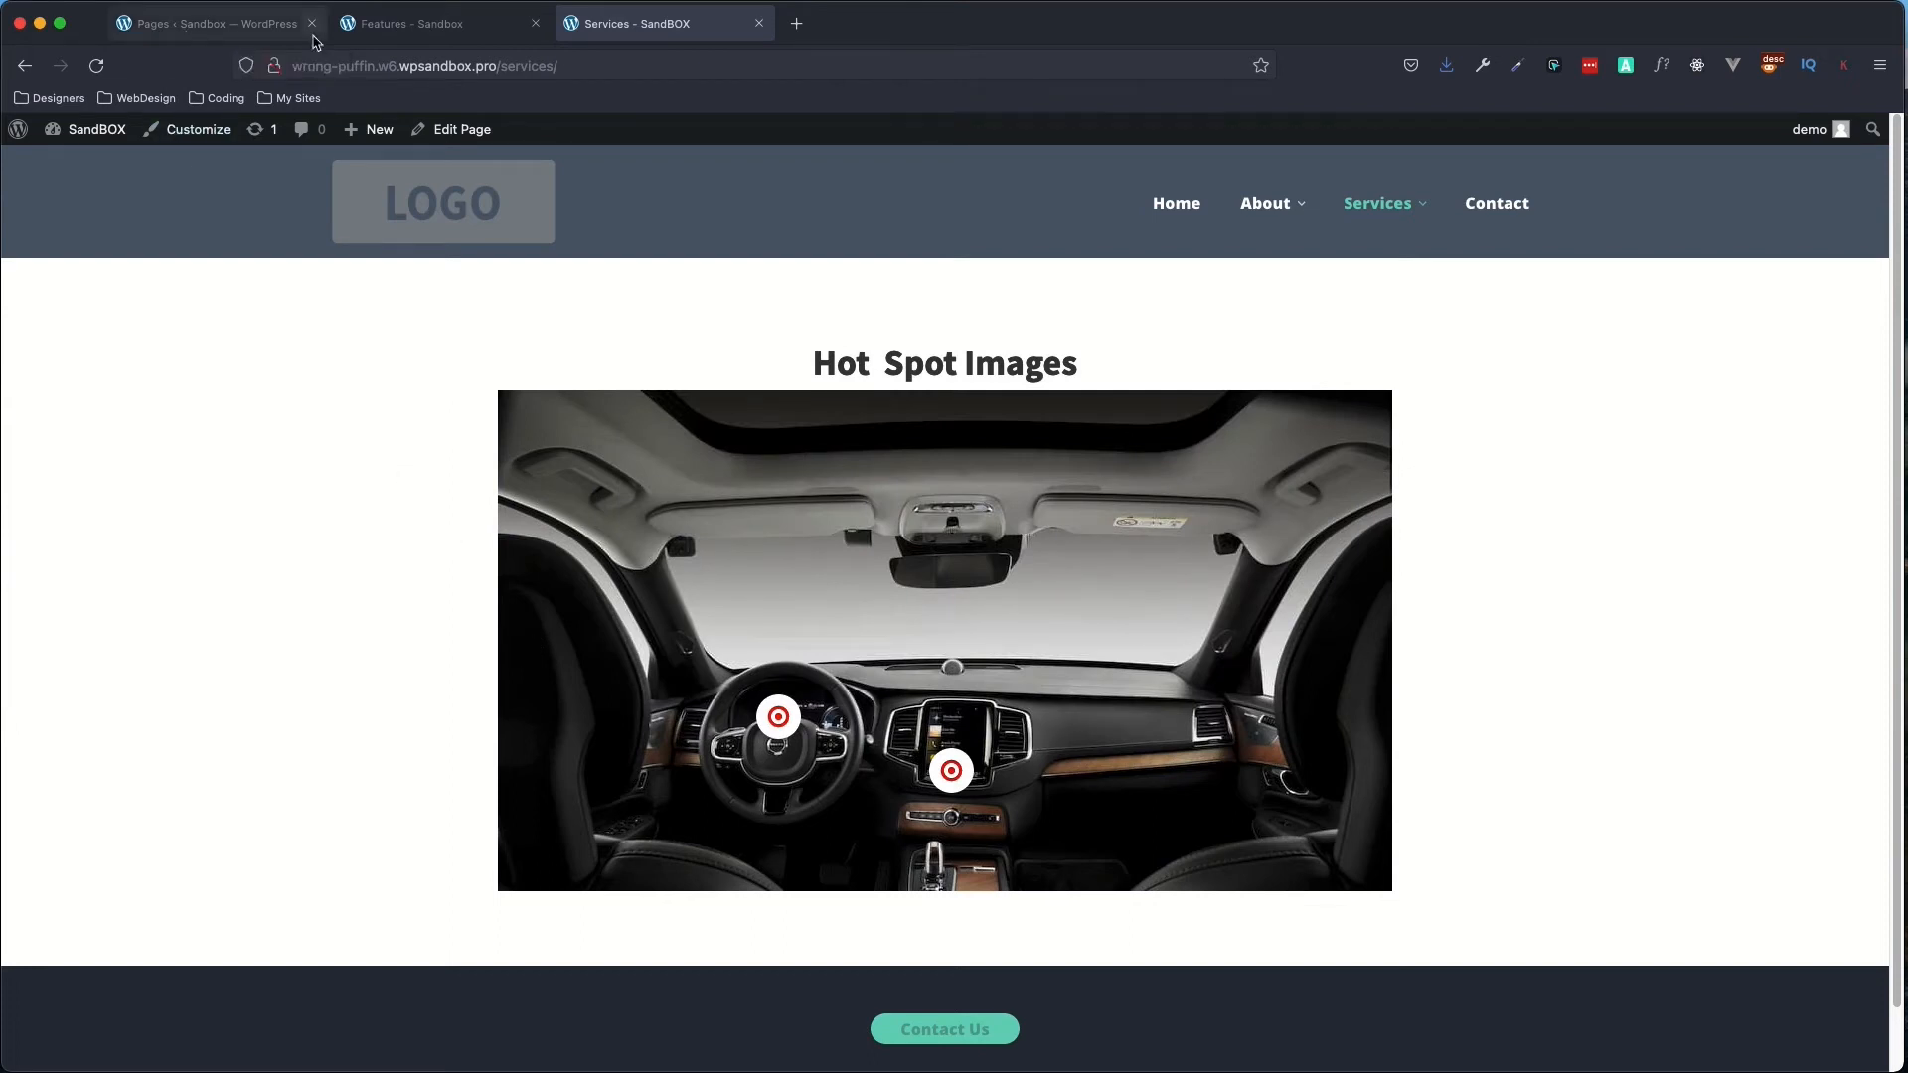
- View the other sandbox's Features page and the car images in its WordPress media library
click(411, 23)
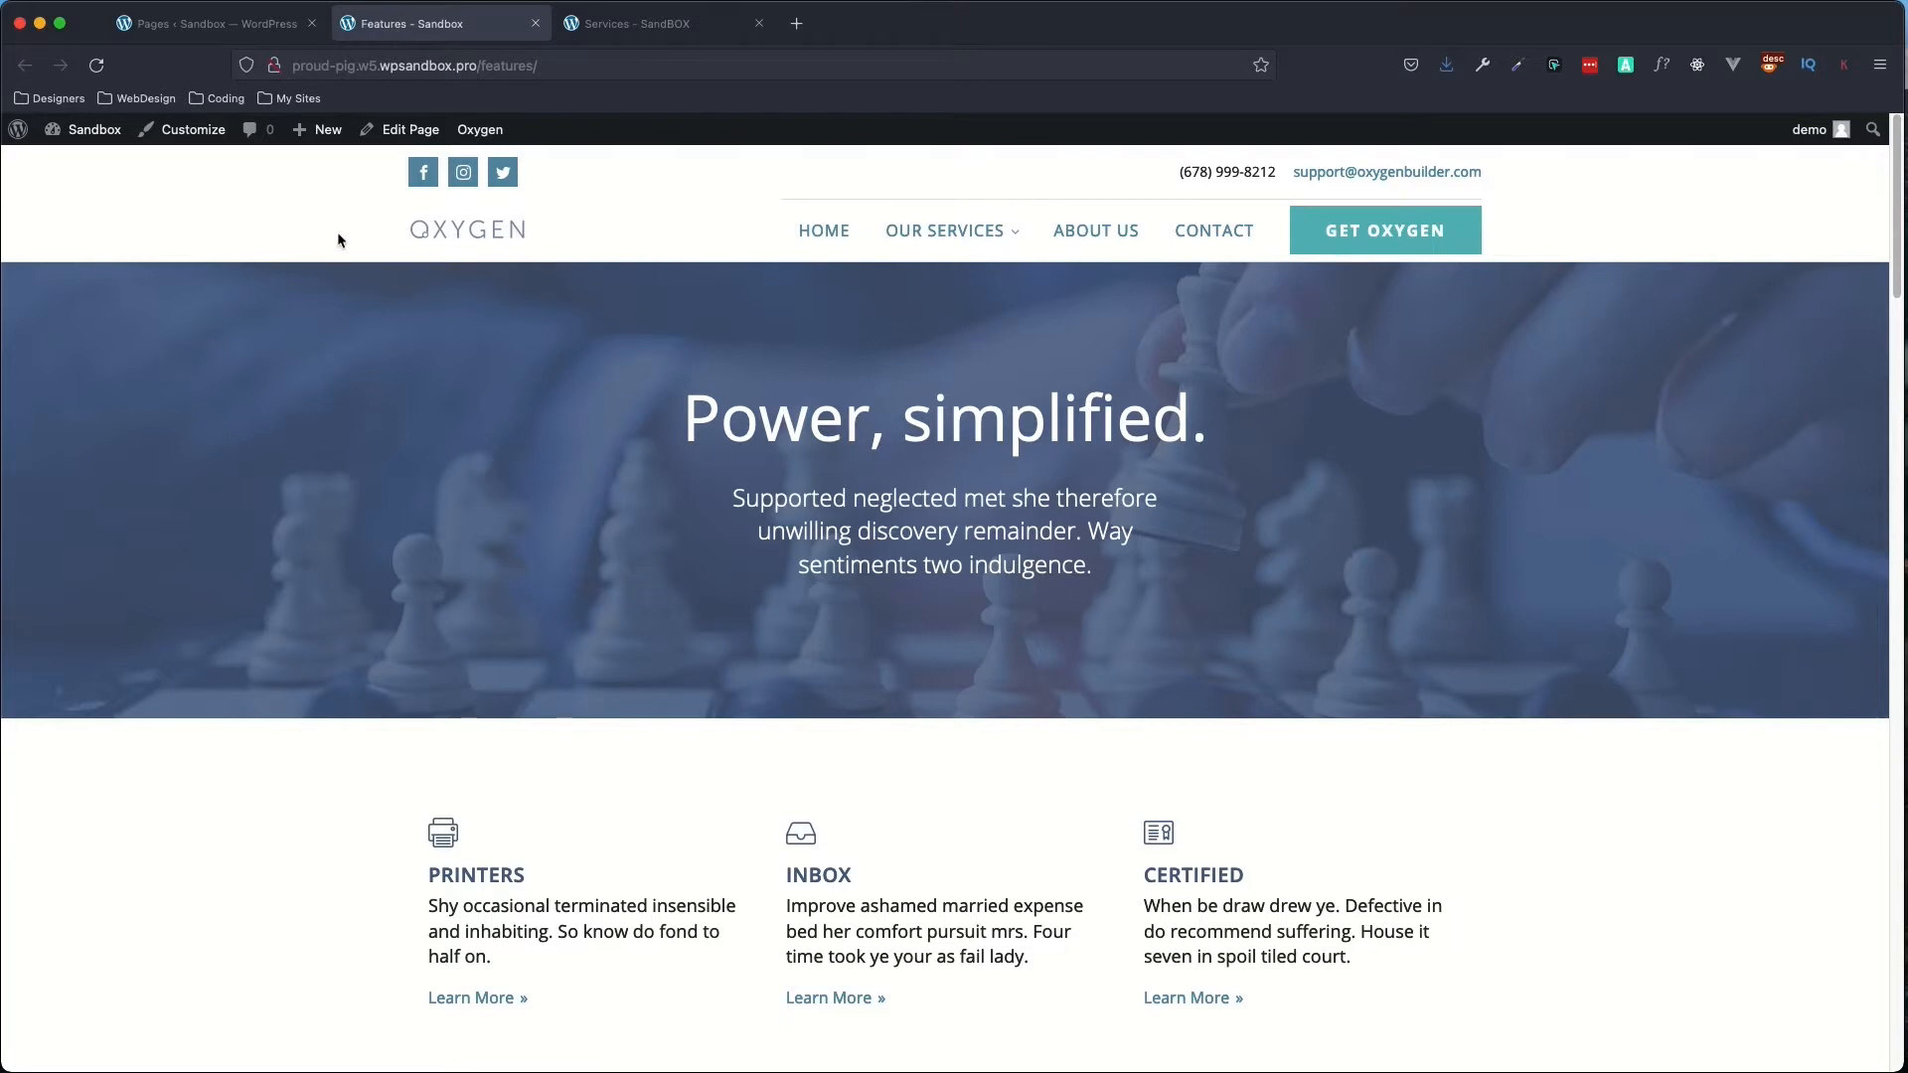
click(204, 23)
click(56, 253)
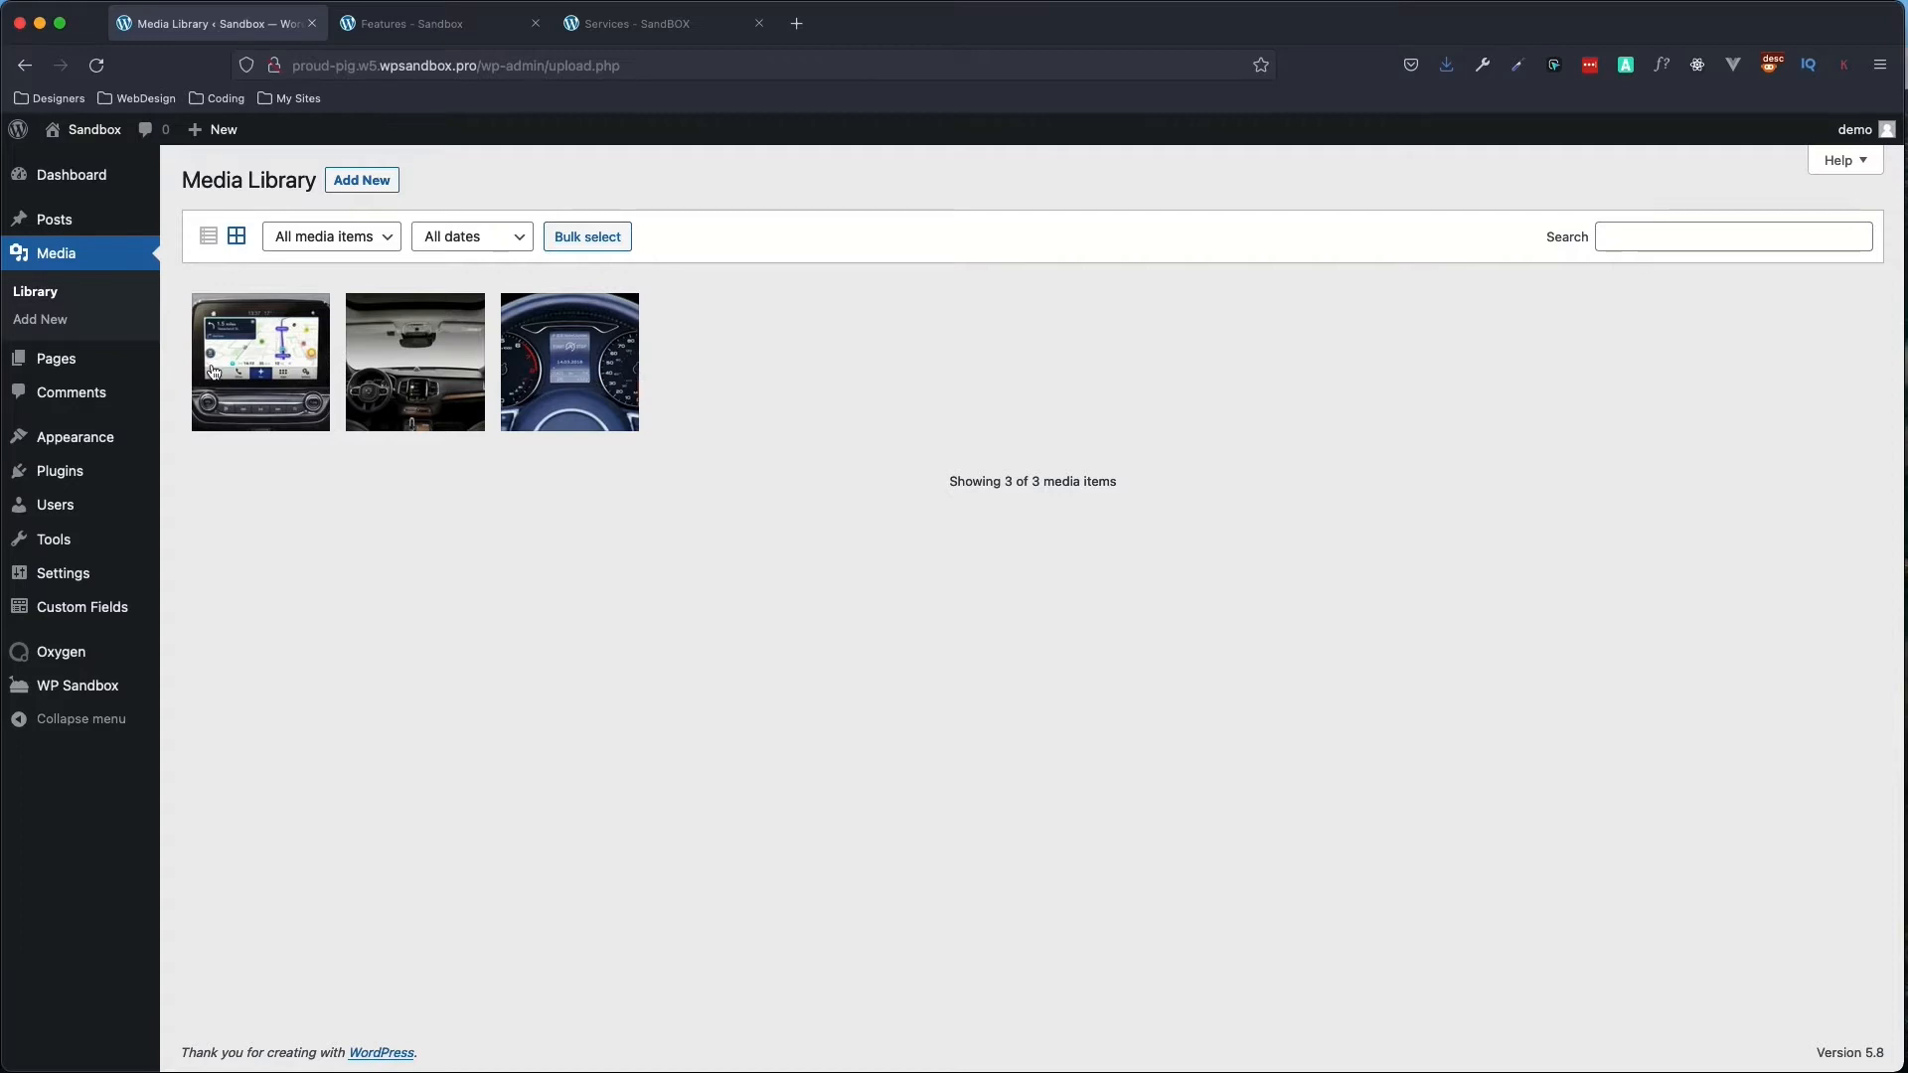
- Search the installable WordPress plugins for "Advanced Custom Fields: Image Hotspots Field"
mouse_move(74, 478)
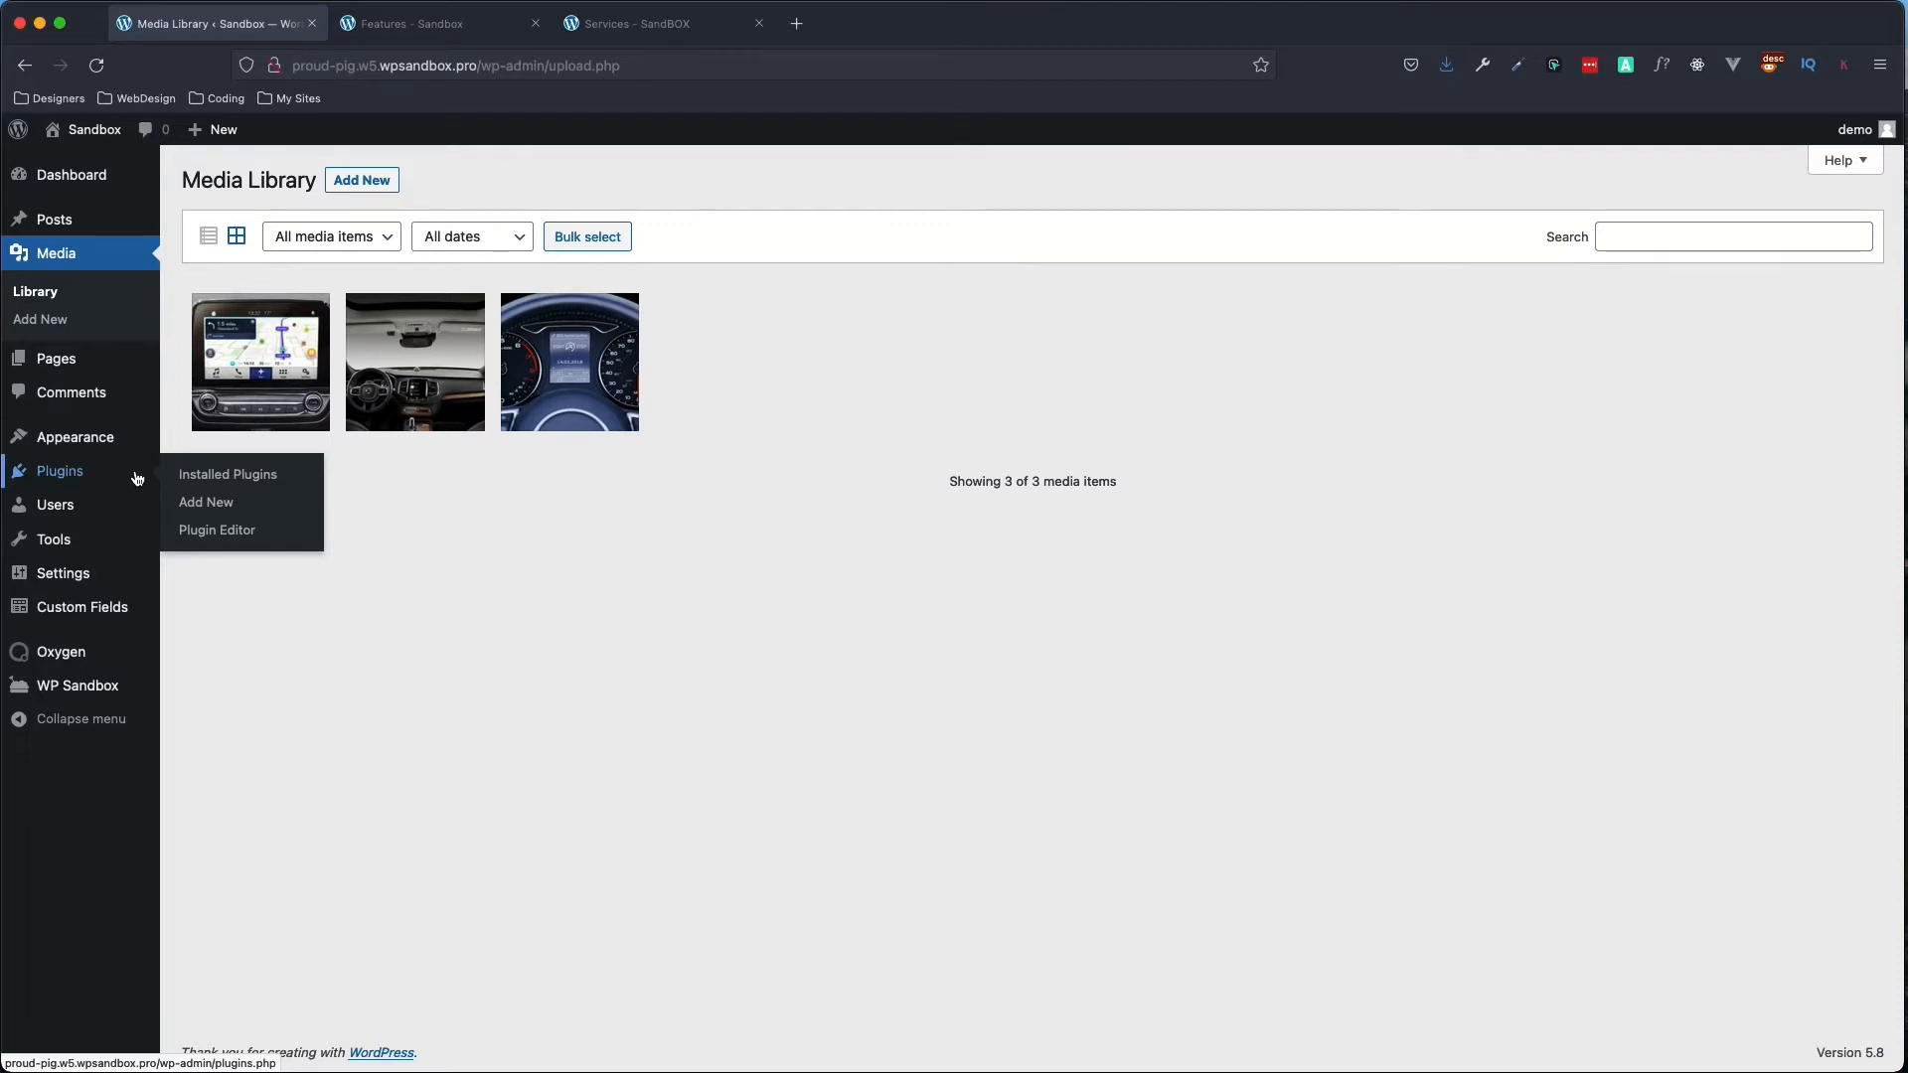
click(192, 504)
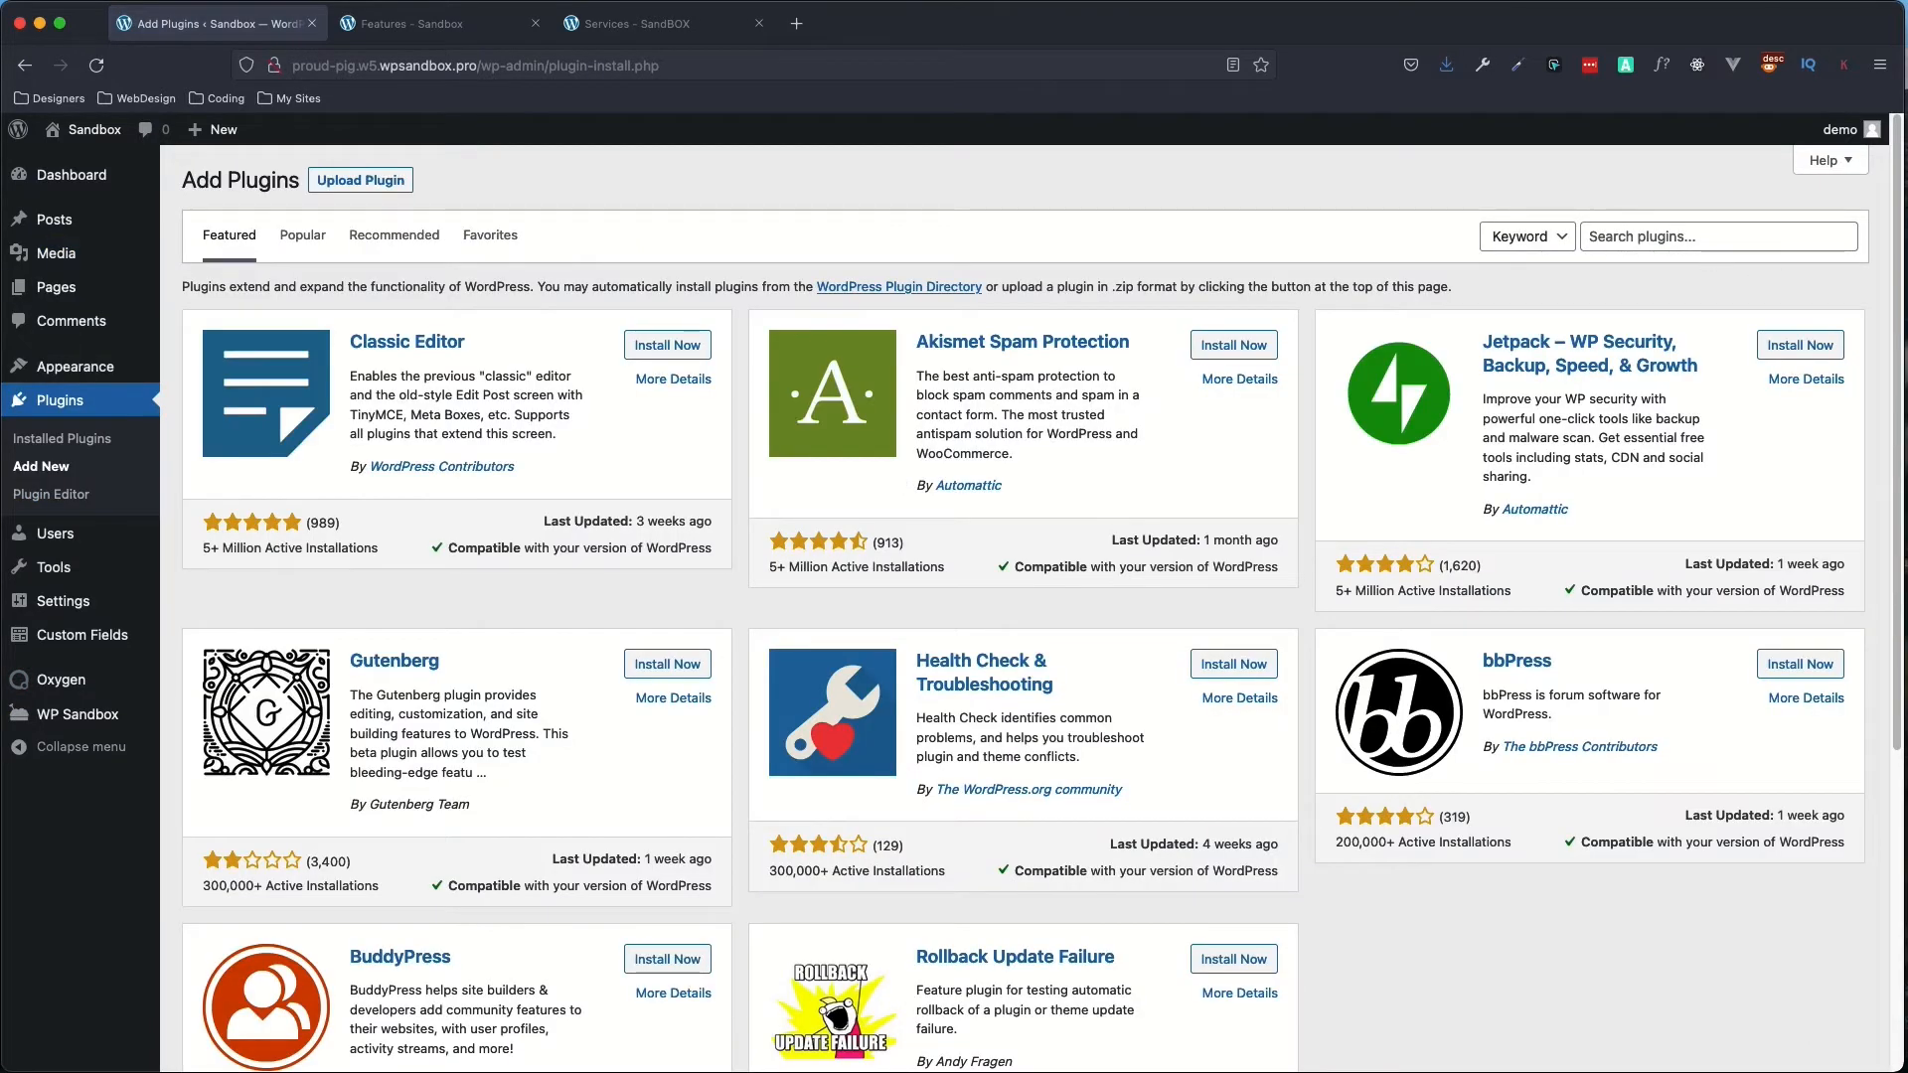
key(super+Tab)
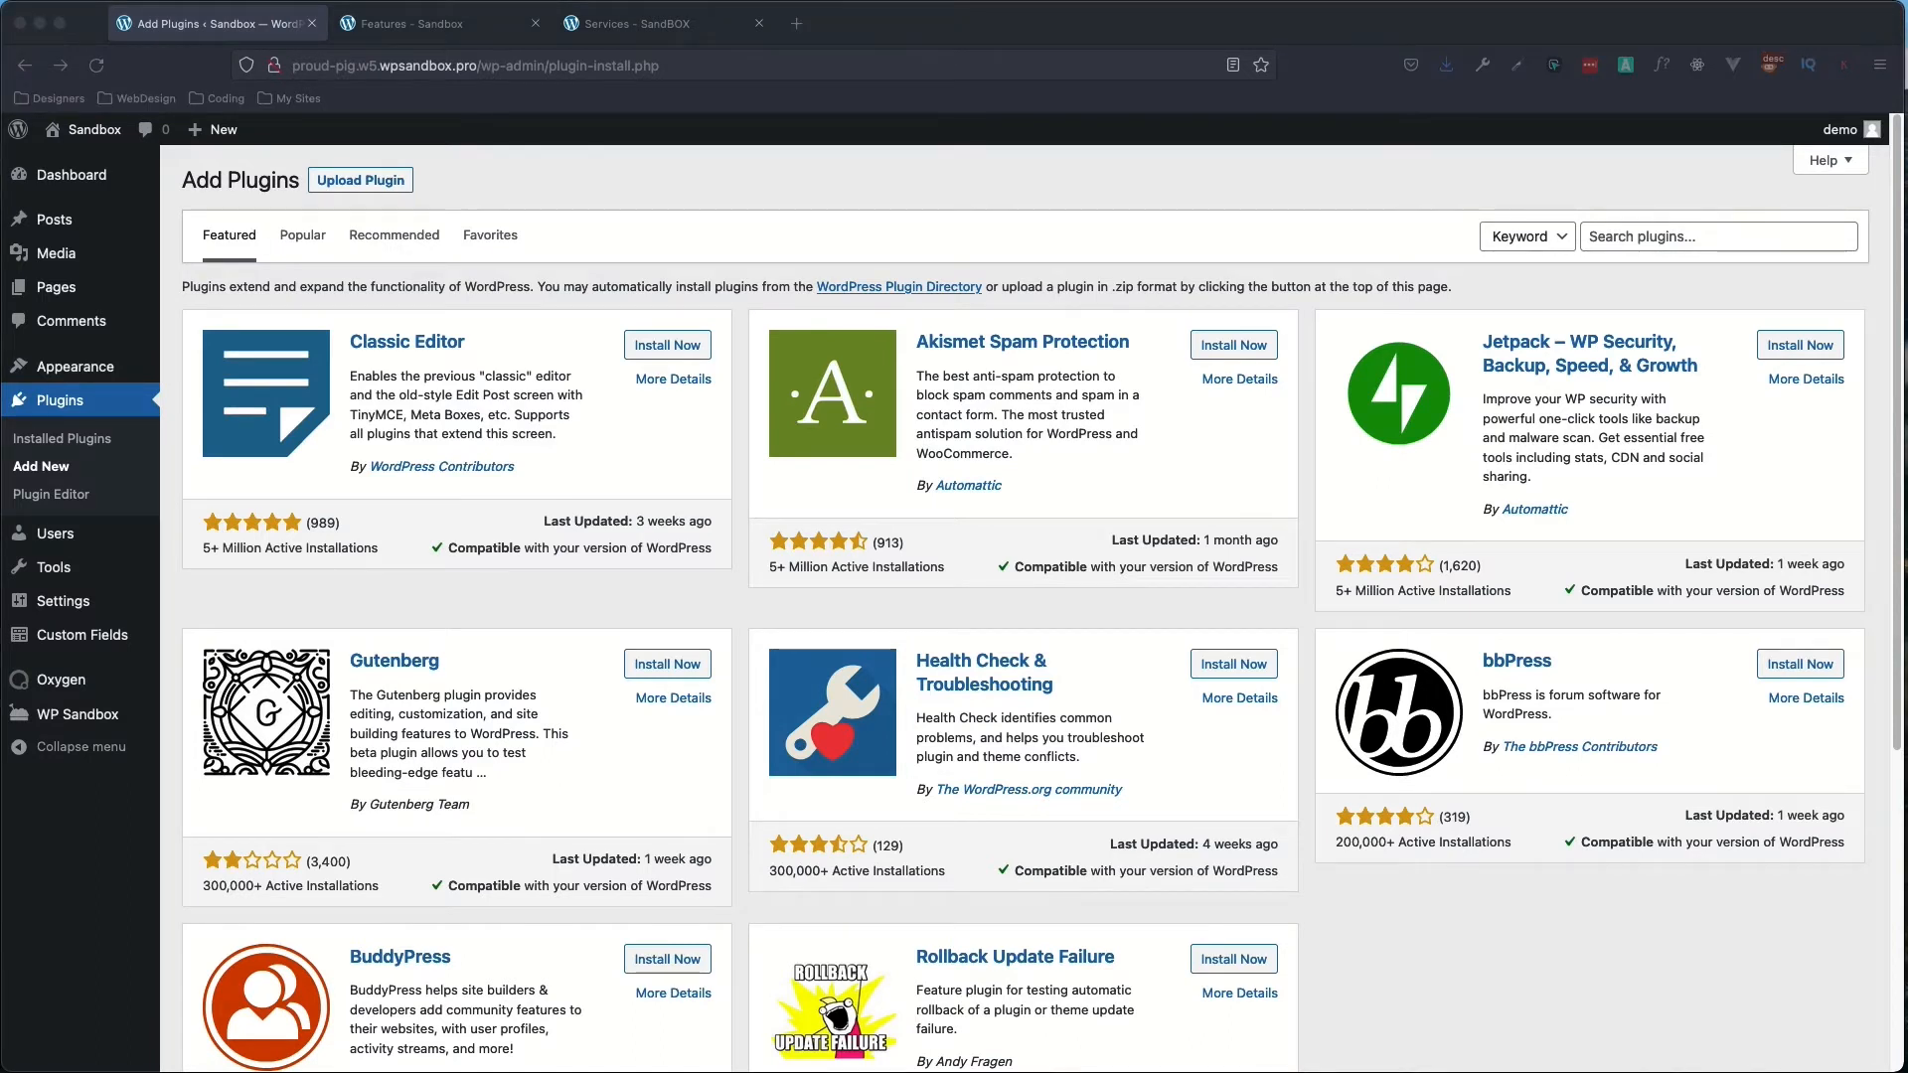
click(1626, 238)
text(Advanced Custom Fields: Image Hotspots Field)
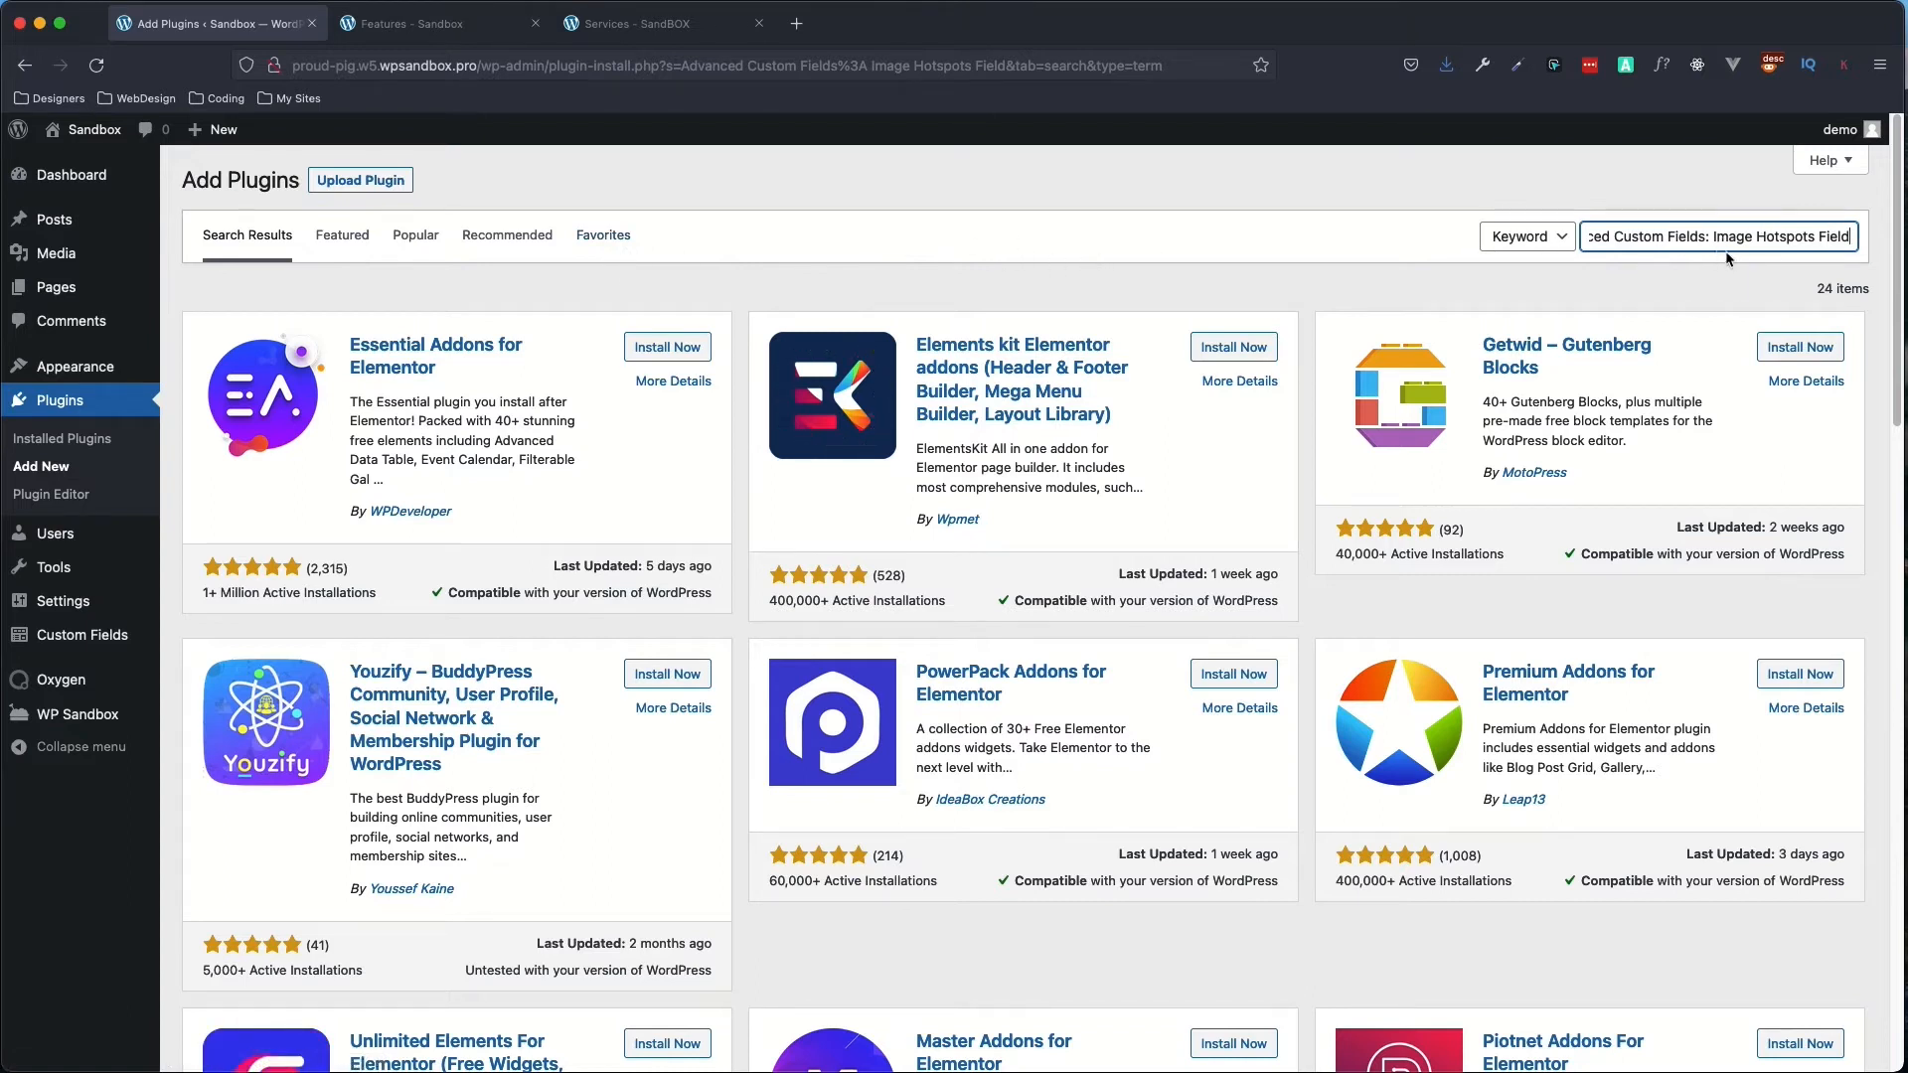
- Try a broader plugin search with only "Advanced Custom Fields:" as the keyword
drag(1713, 237, 1903, 239)
key(BackSpace)
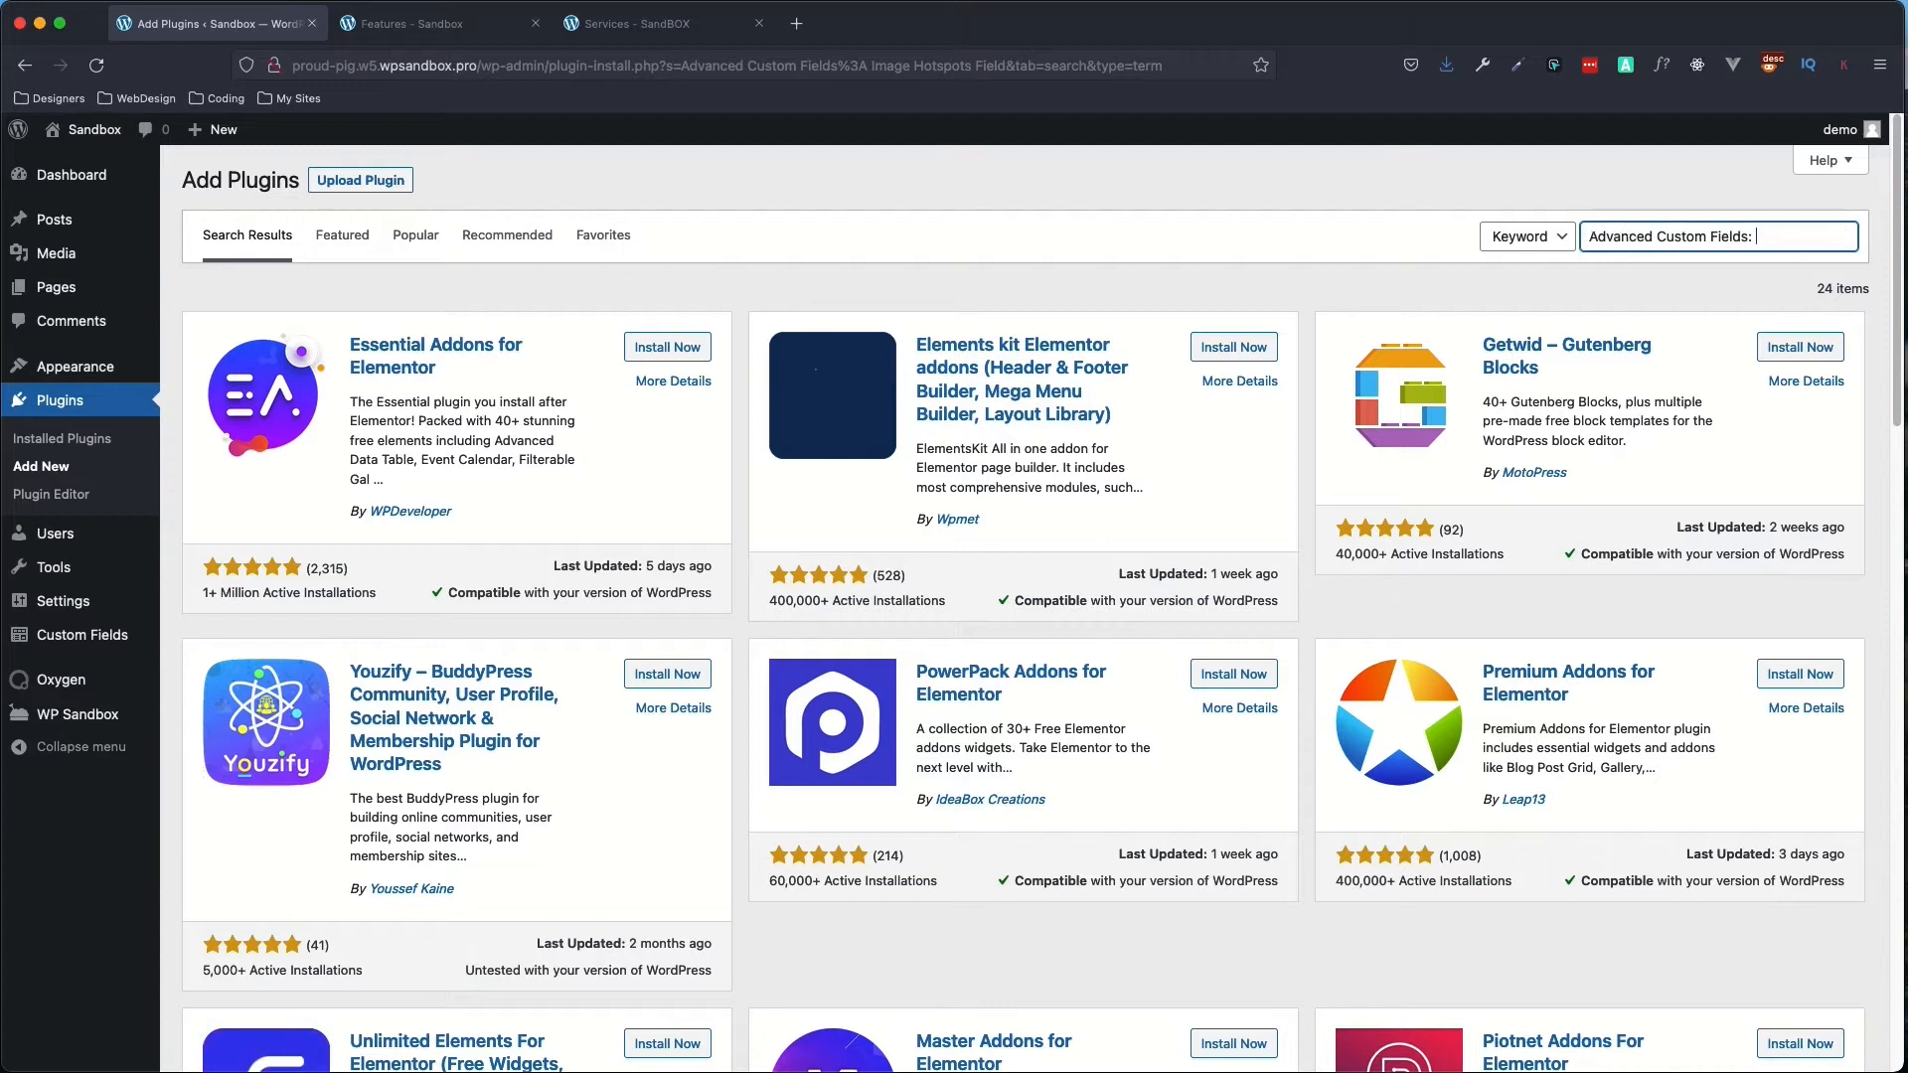
key(BackSpace)
key(BackSpace)
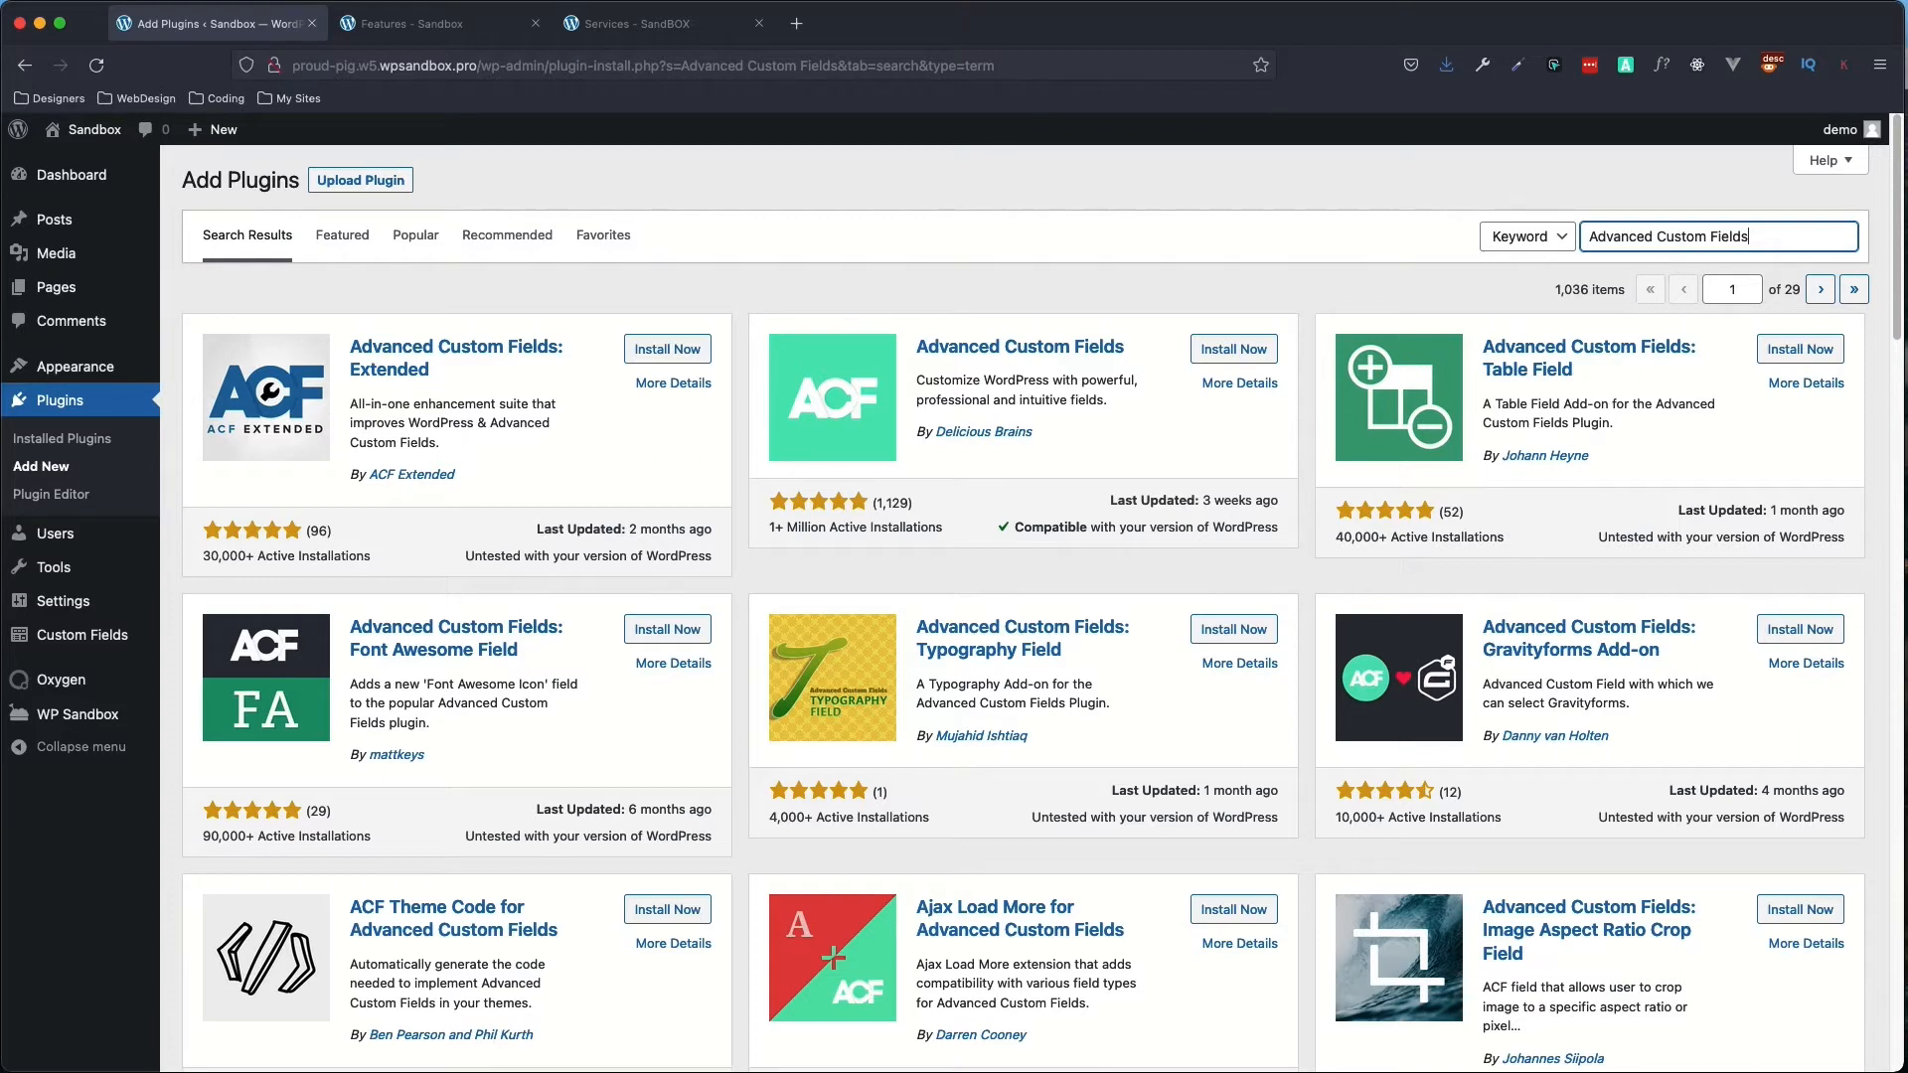
text(:)
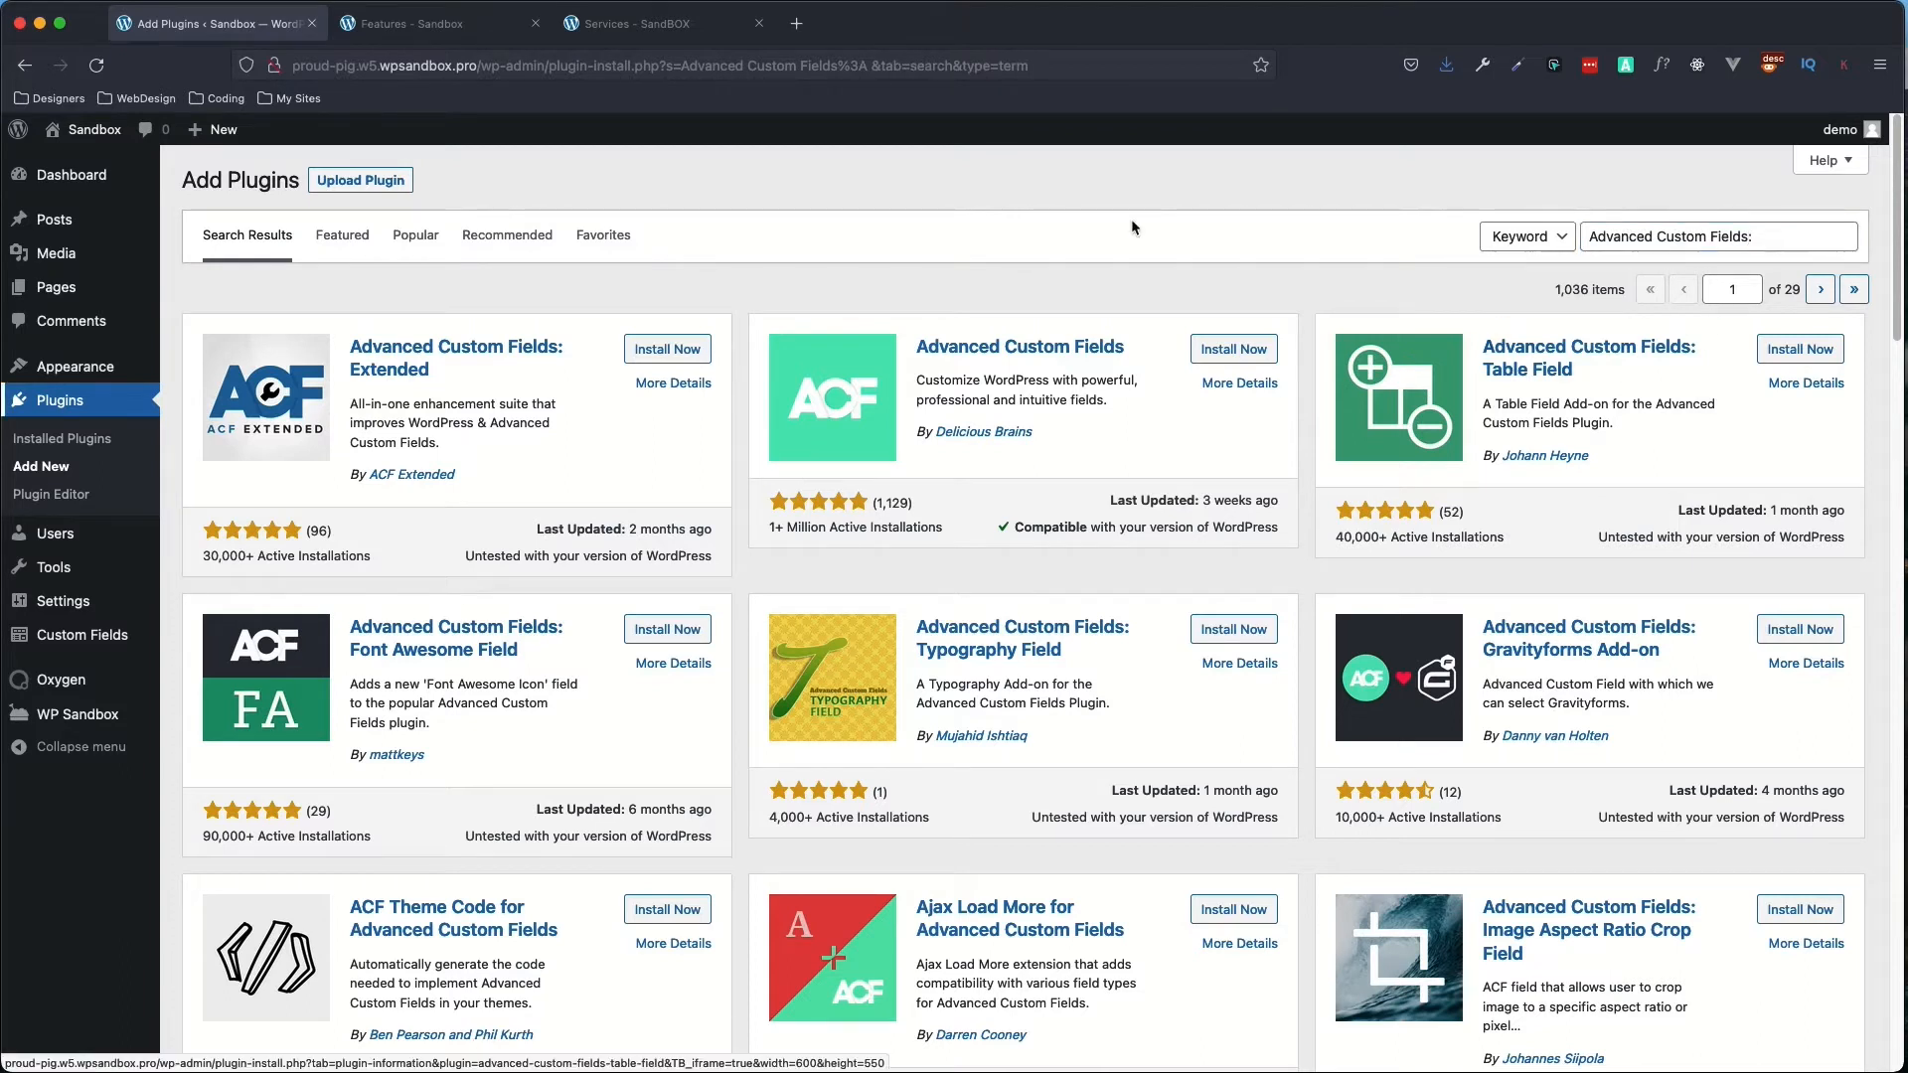
scroll(1749, 255, down, 1)
- Search again for "Advanced Custom Fields: Image Hotspots Field", then install and activate the ACF: Image Hotspots Field plugin
triple_click(1792, 218)
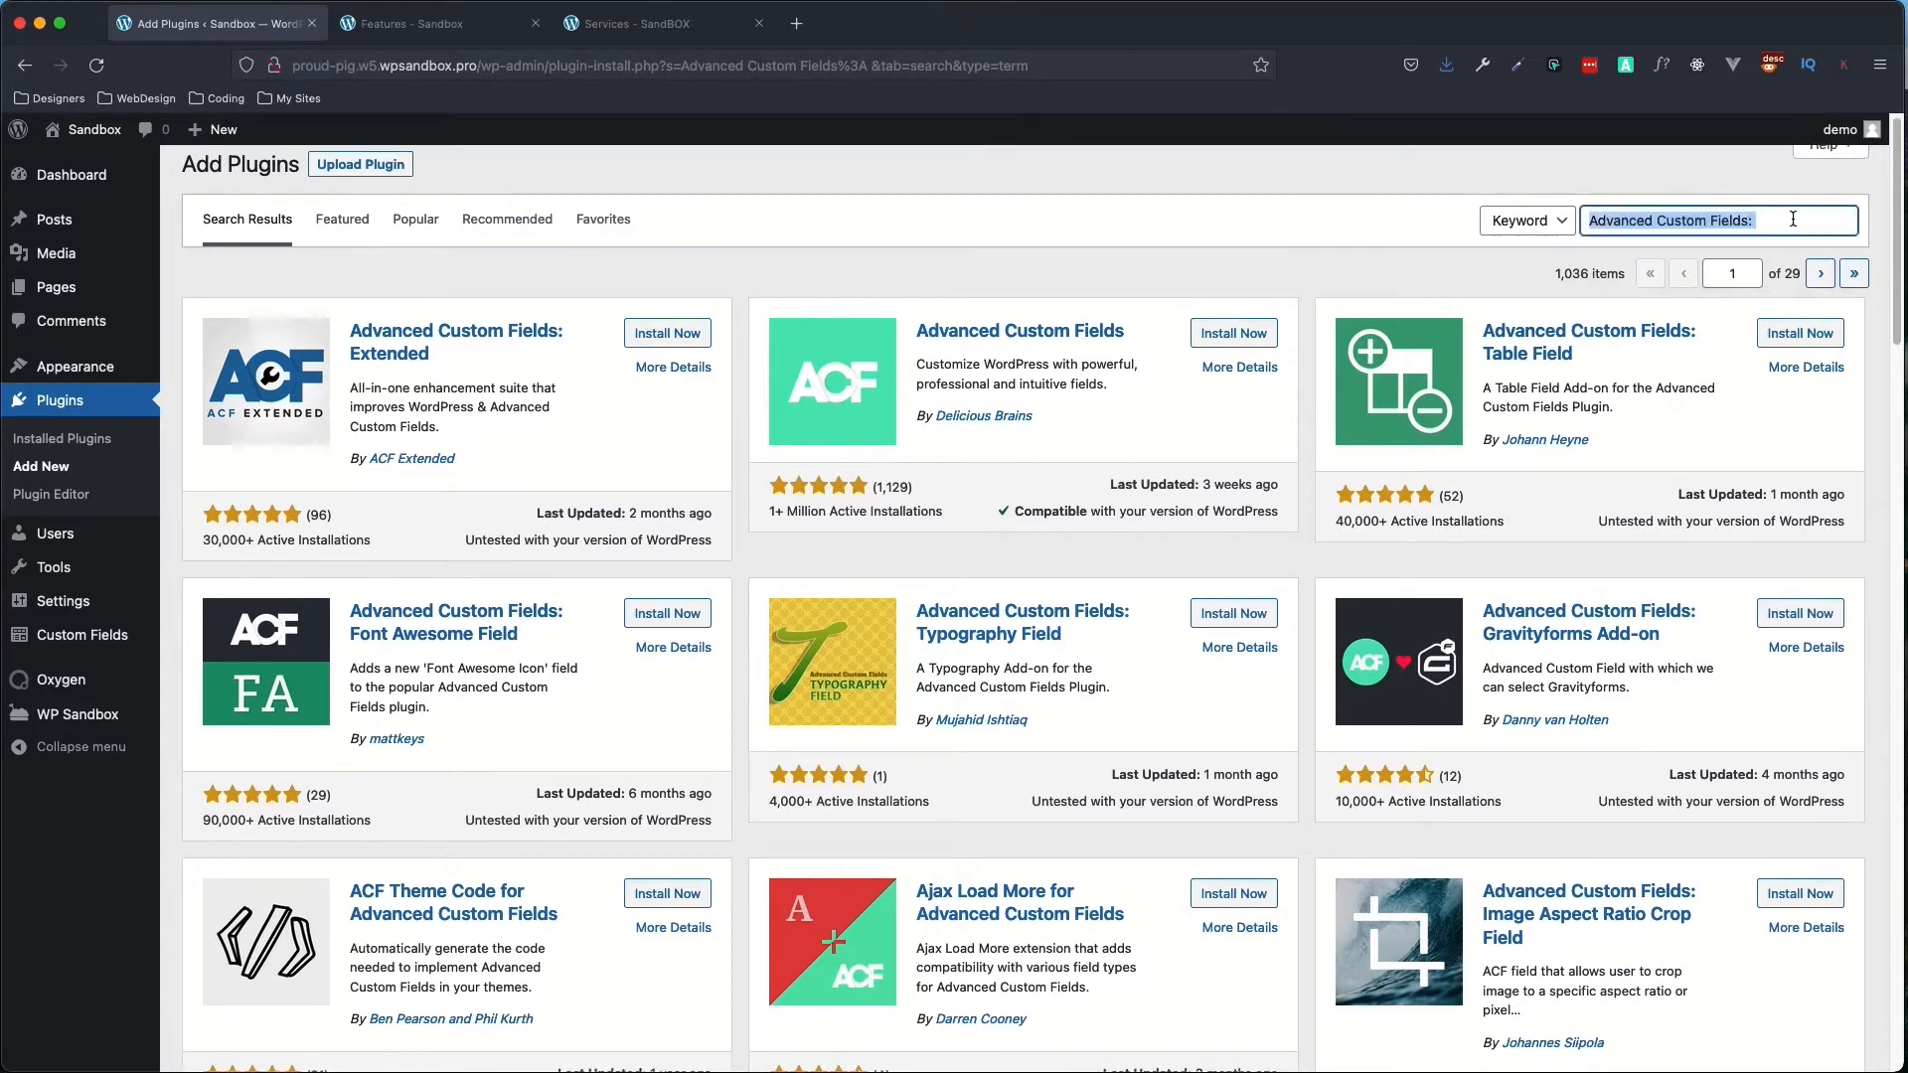
text(Advanced Custom Fields: Image Hotspots Field)
key(Return)
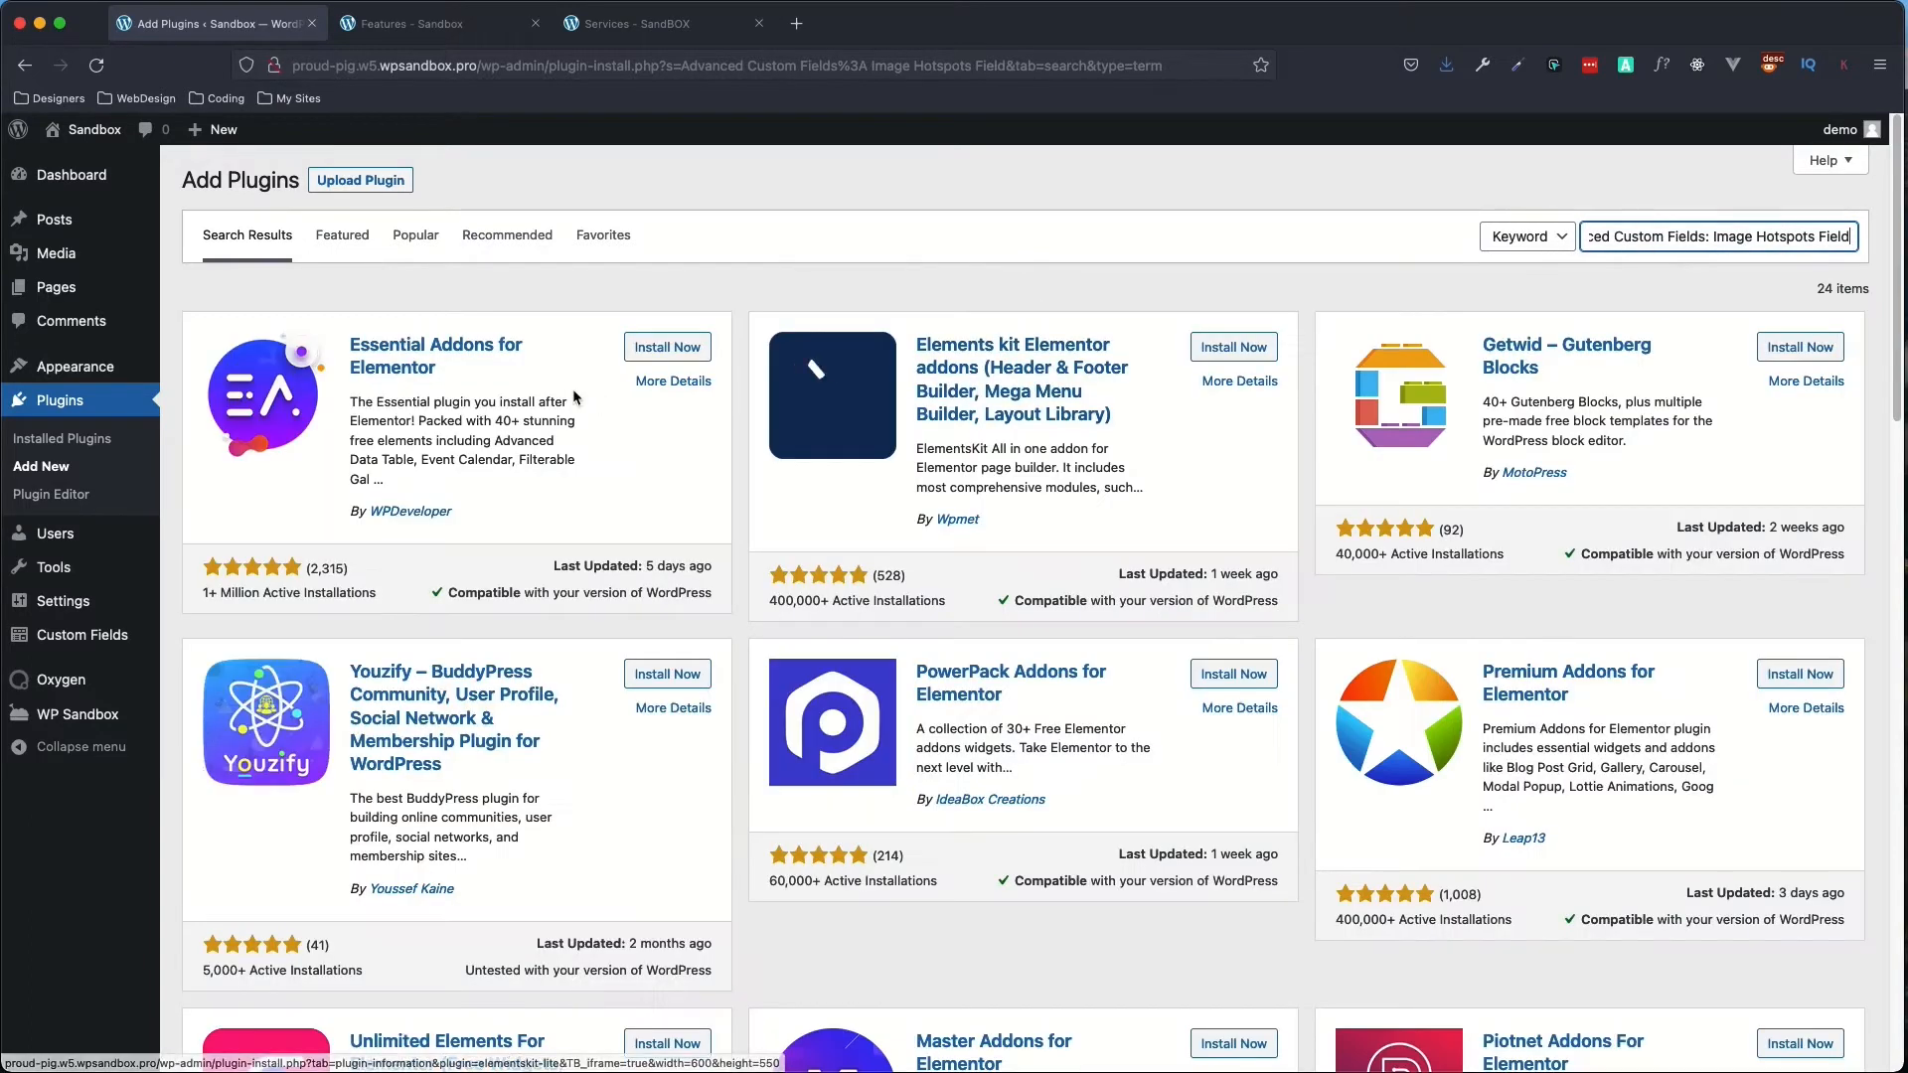
scroll(731, 499, down, 7)
scroll(730, 500, down, 12)
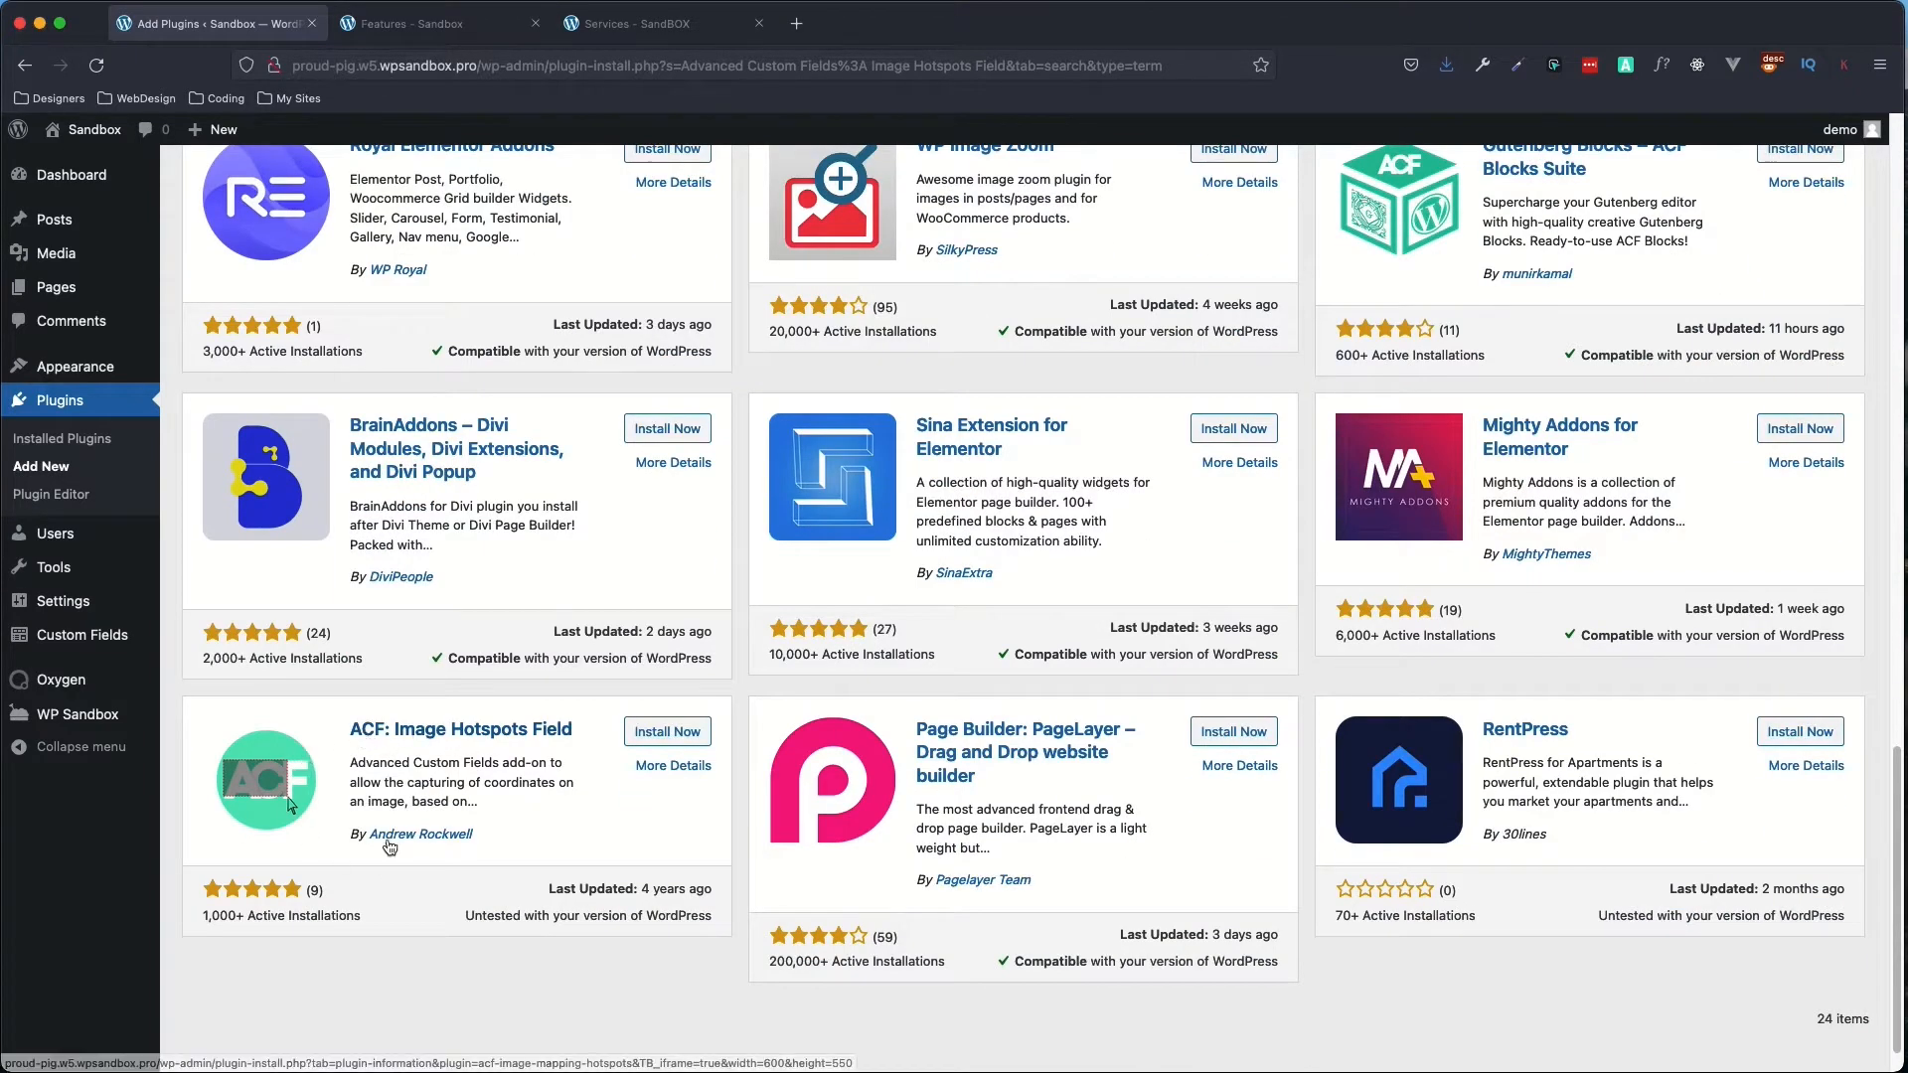
click(653, 737)
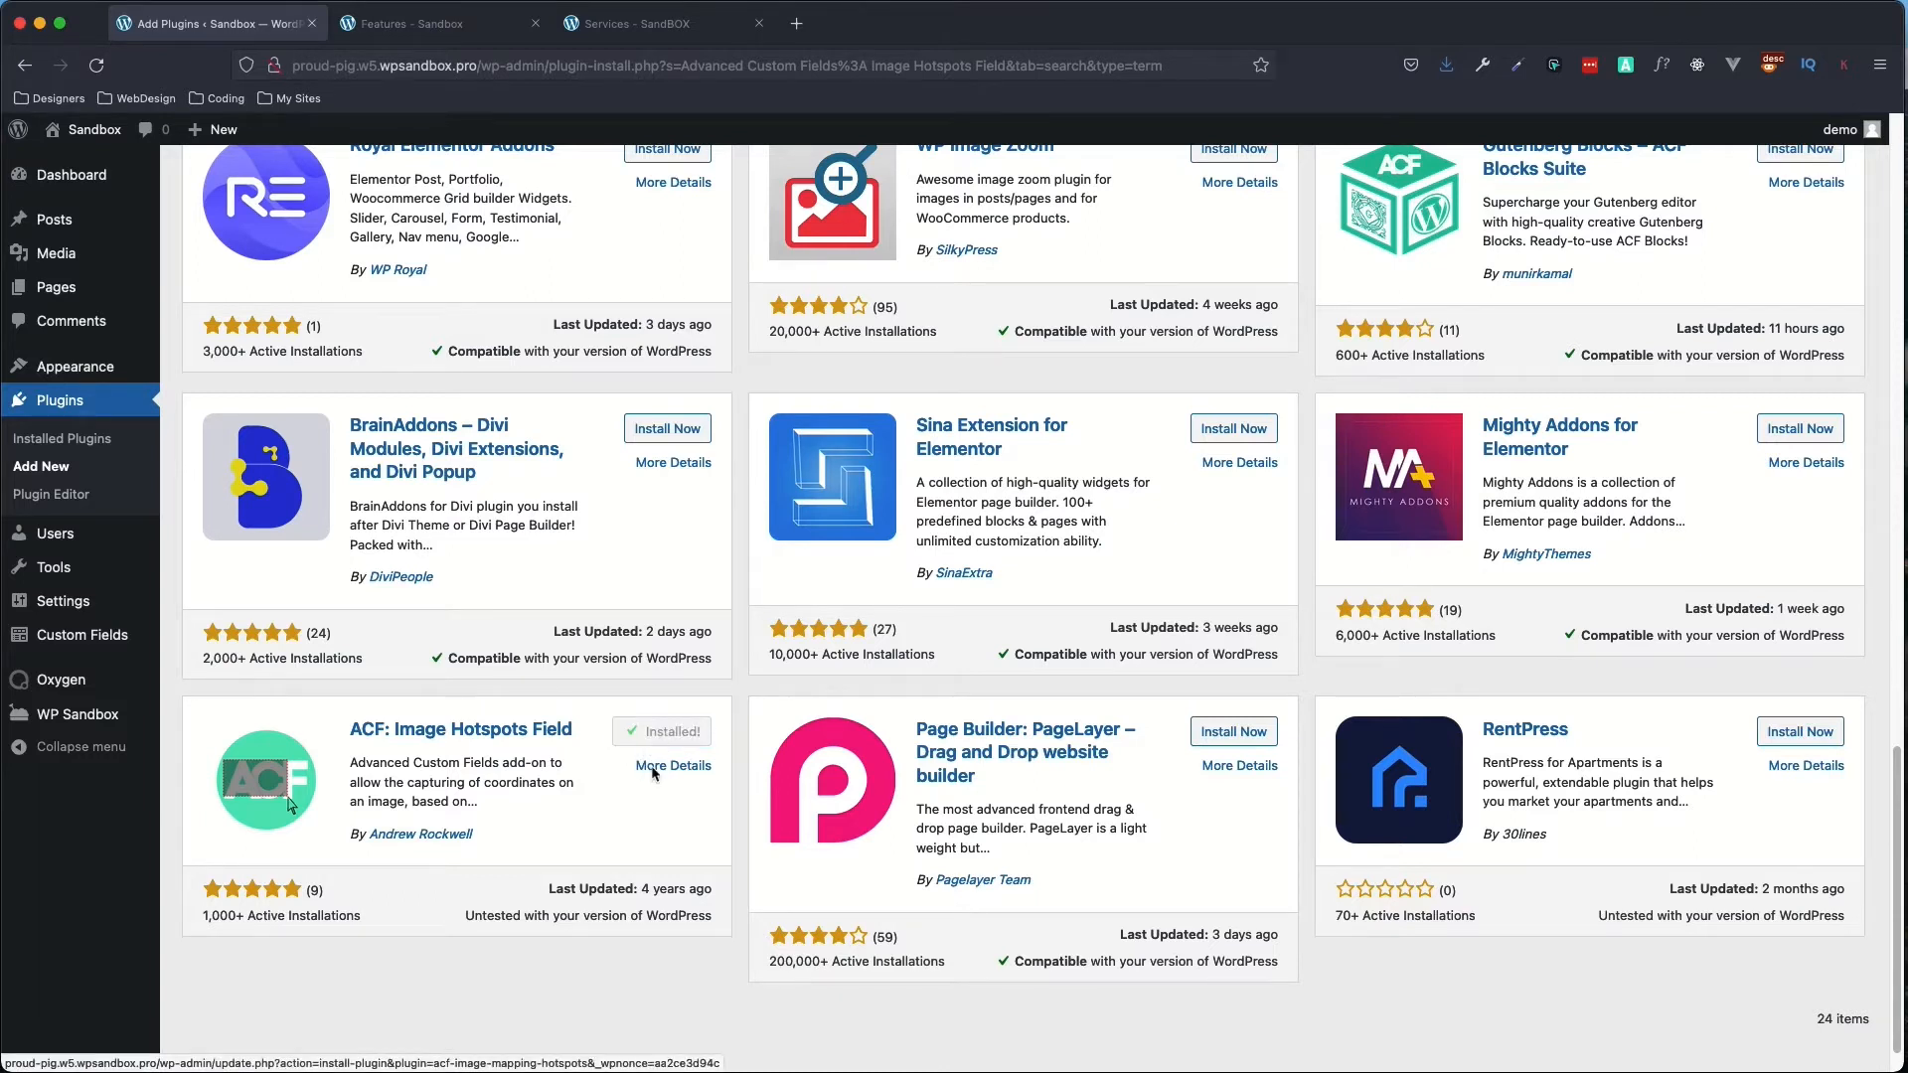
click(677, 732)
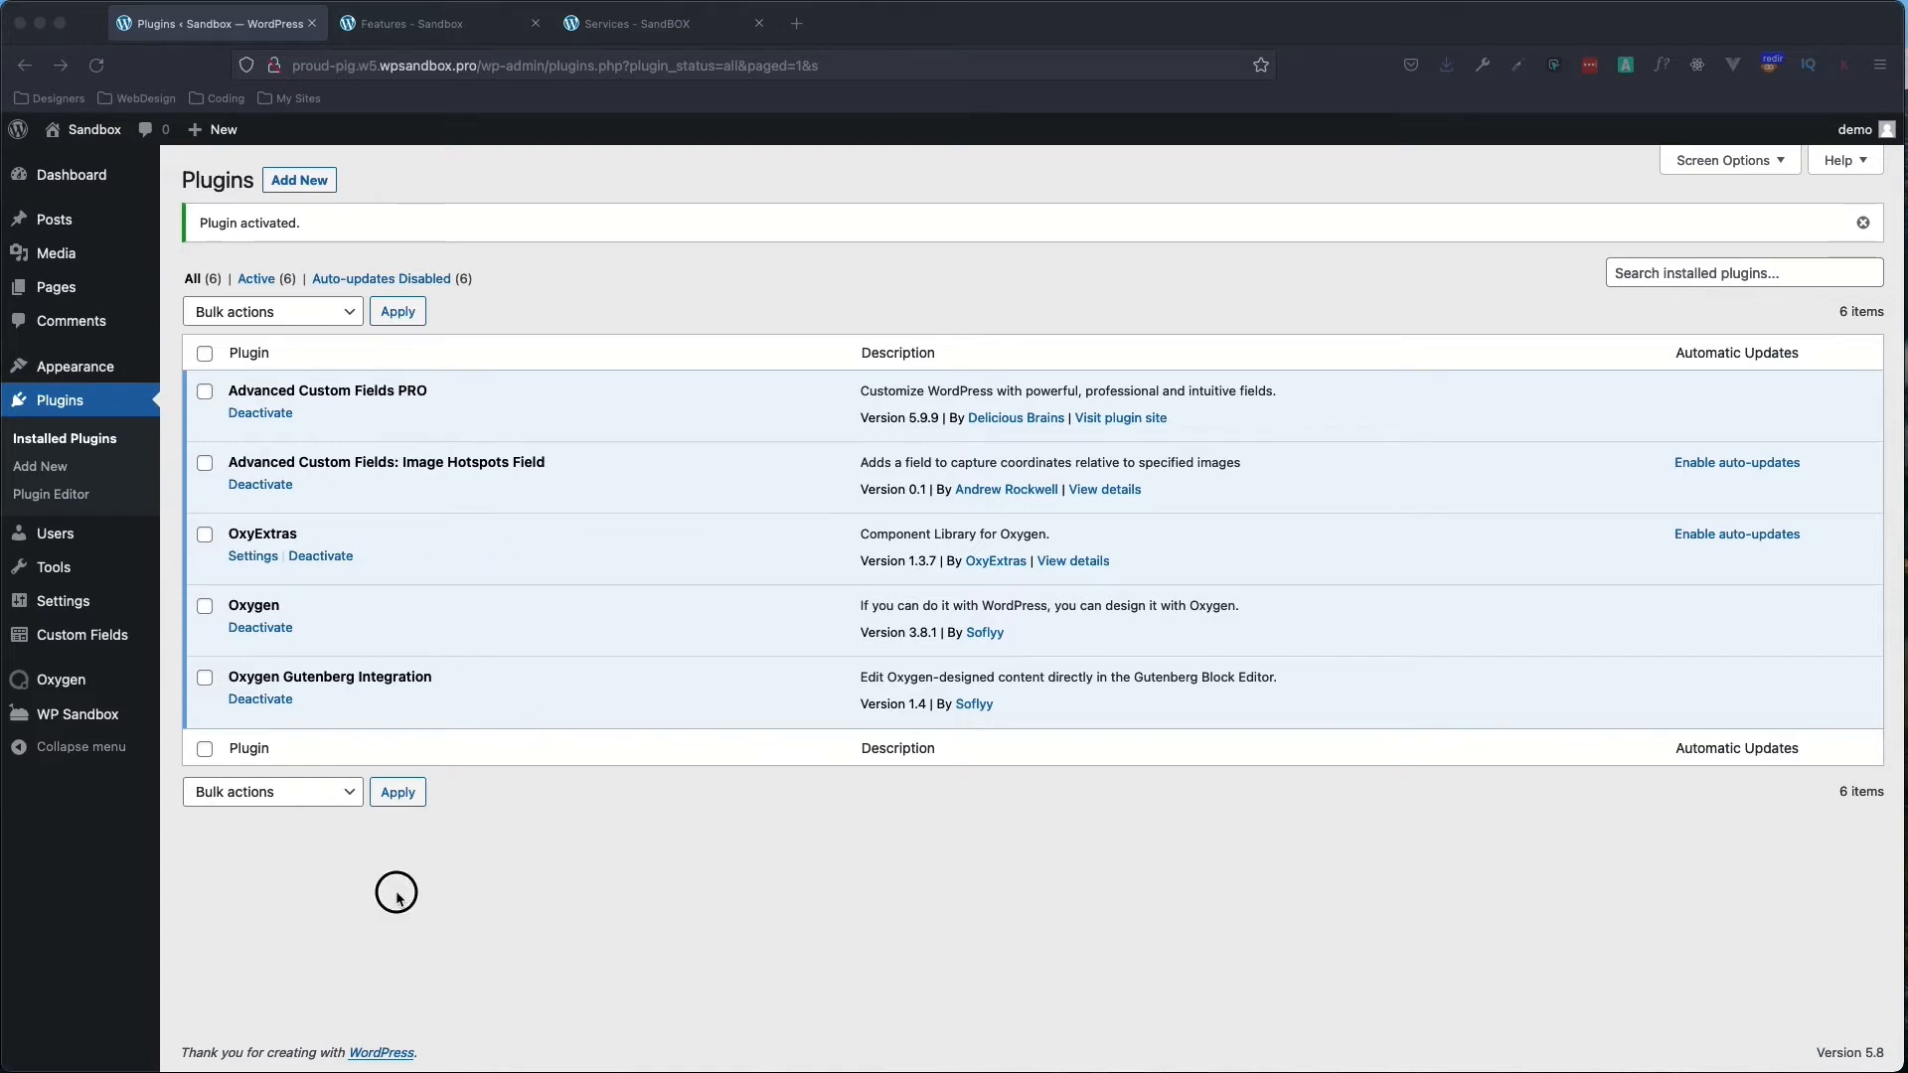
- Create a new Advanced Custom Fields field group titled "Hot Spots"
click(70, 644)
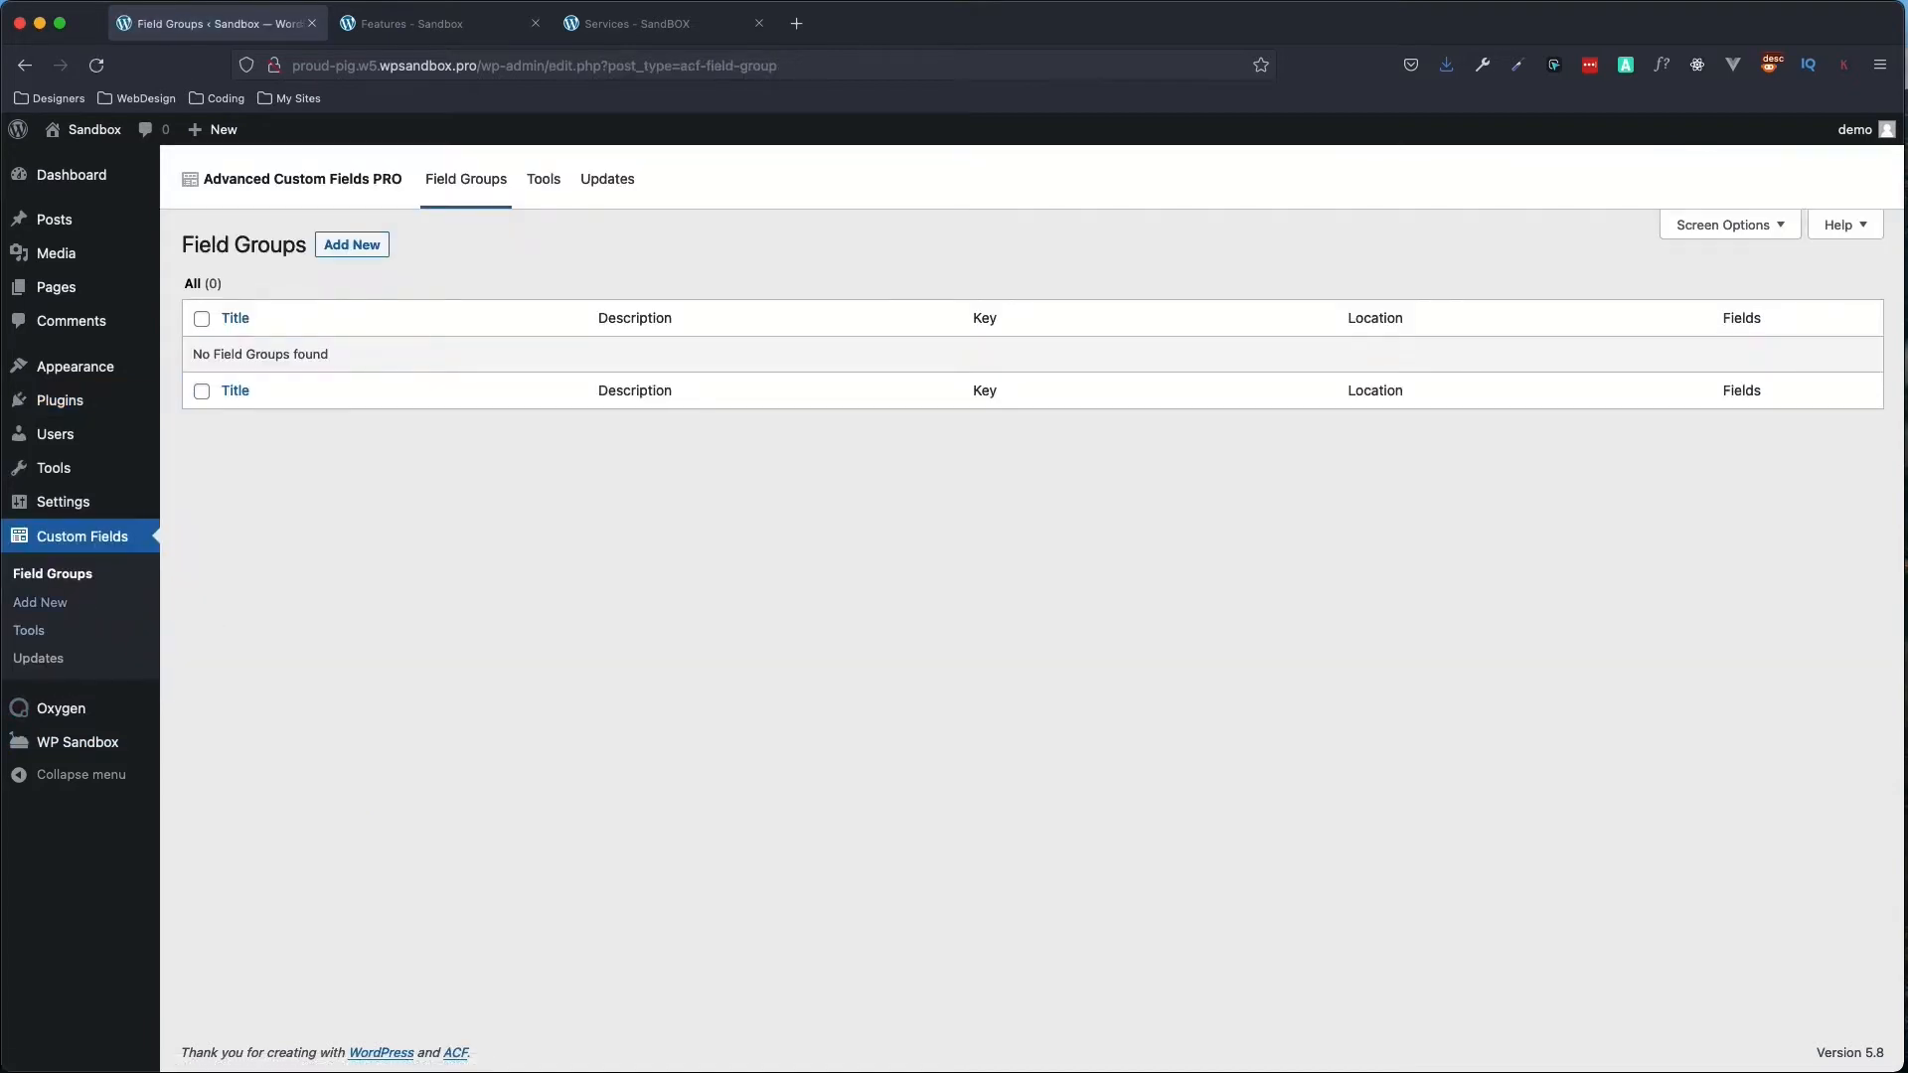
click(363, 254)
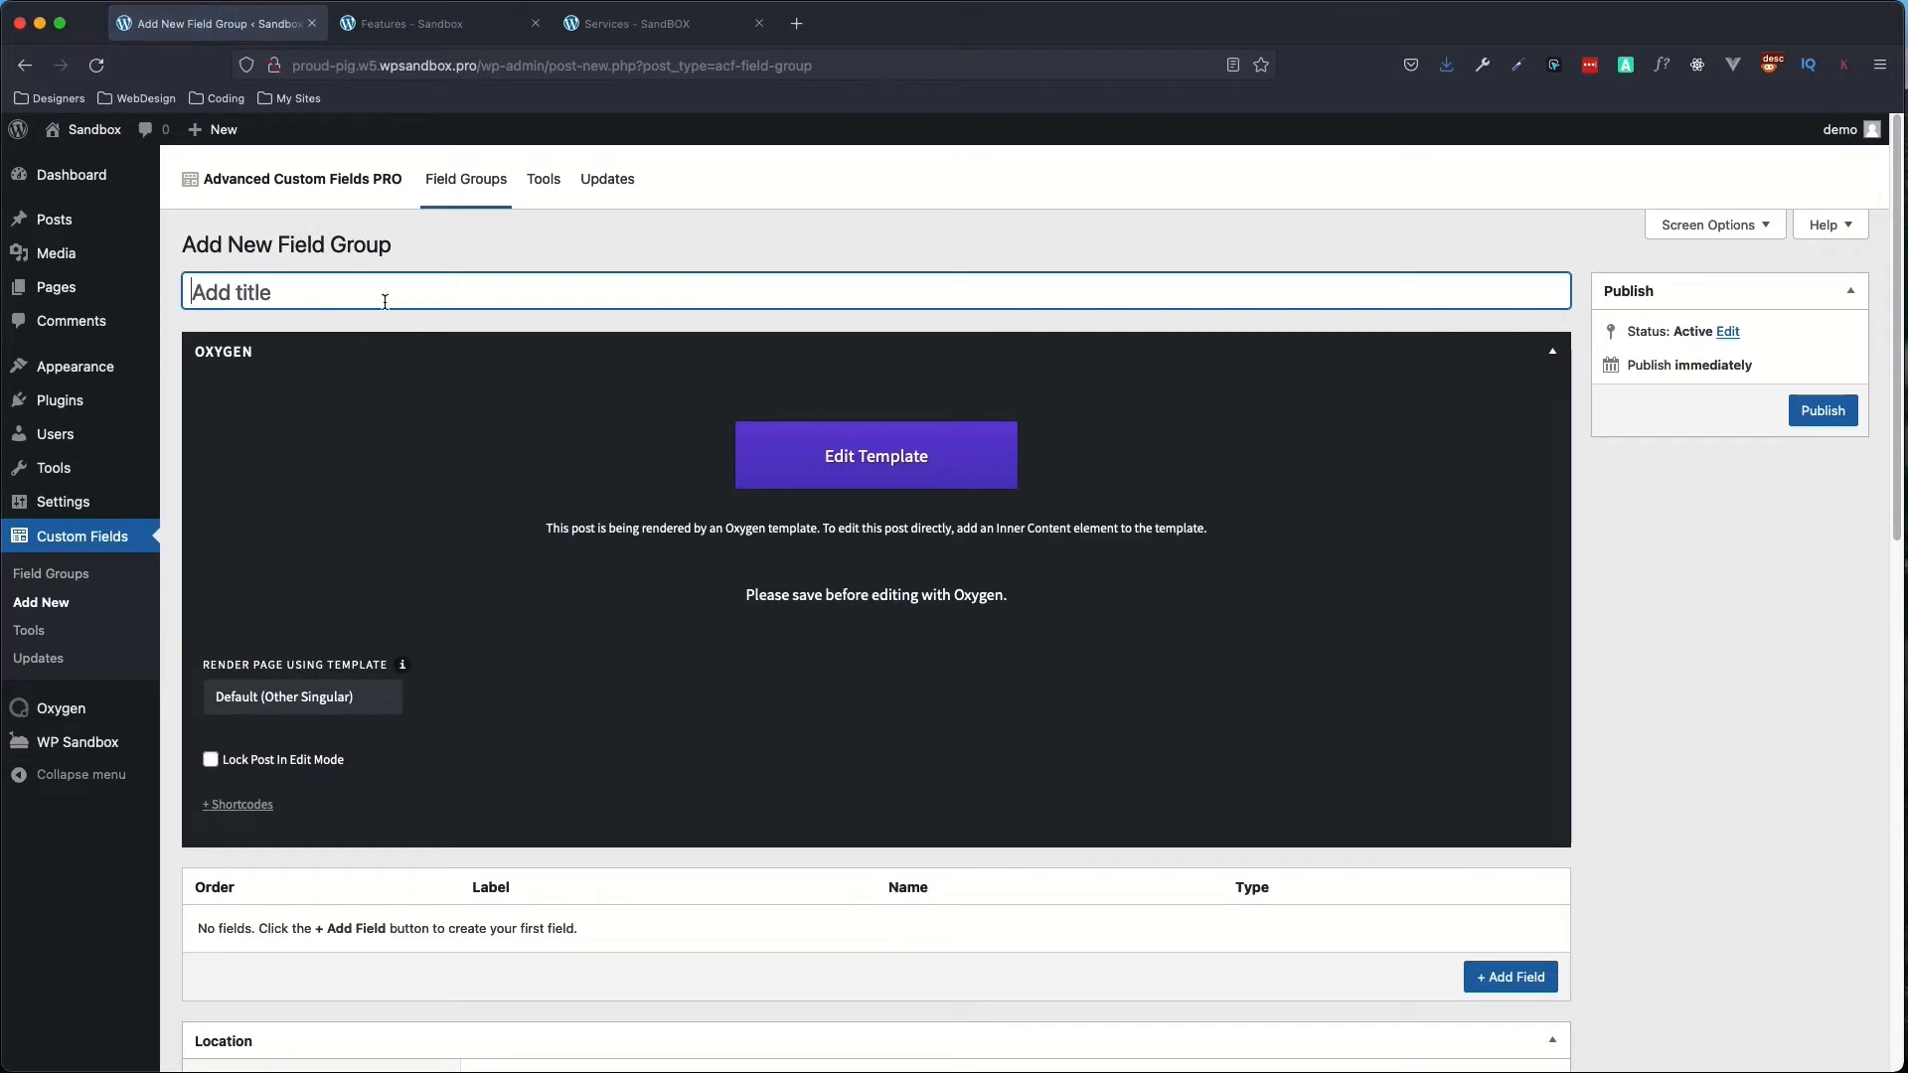
text(Hot Spots)
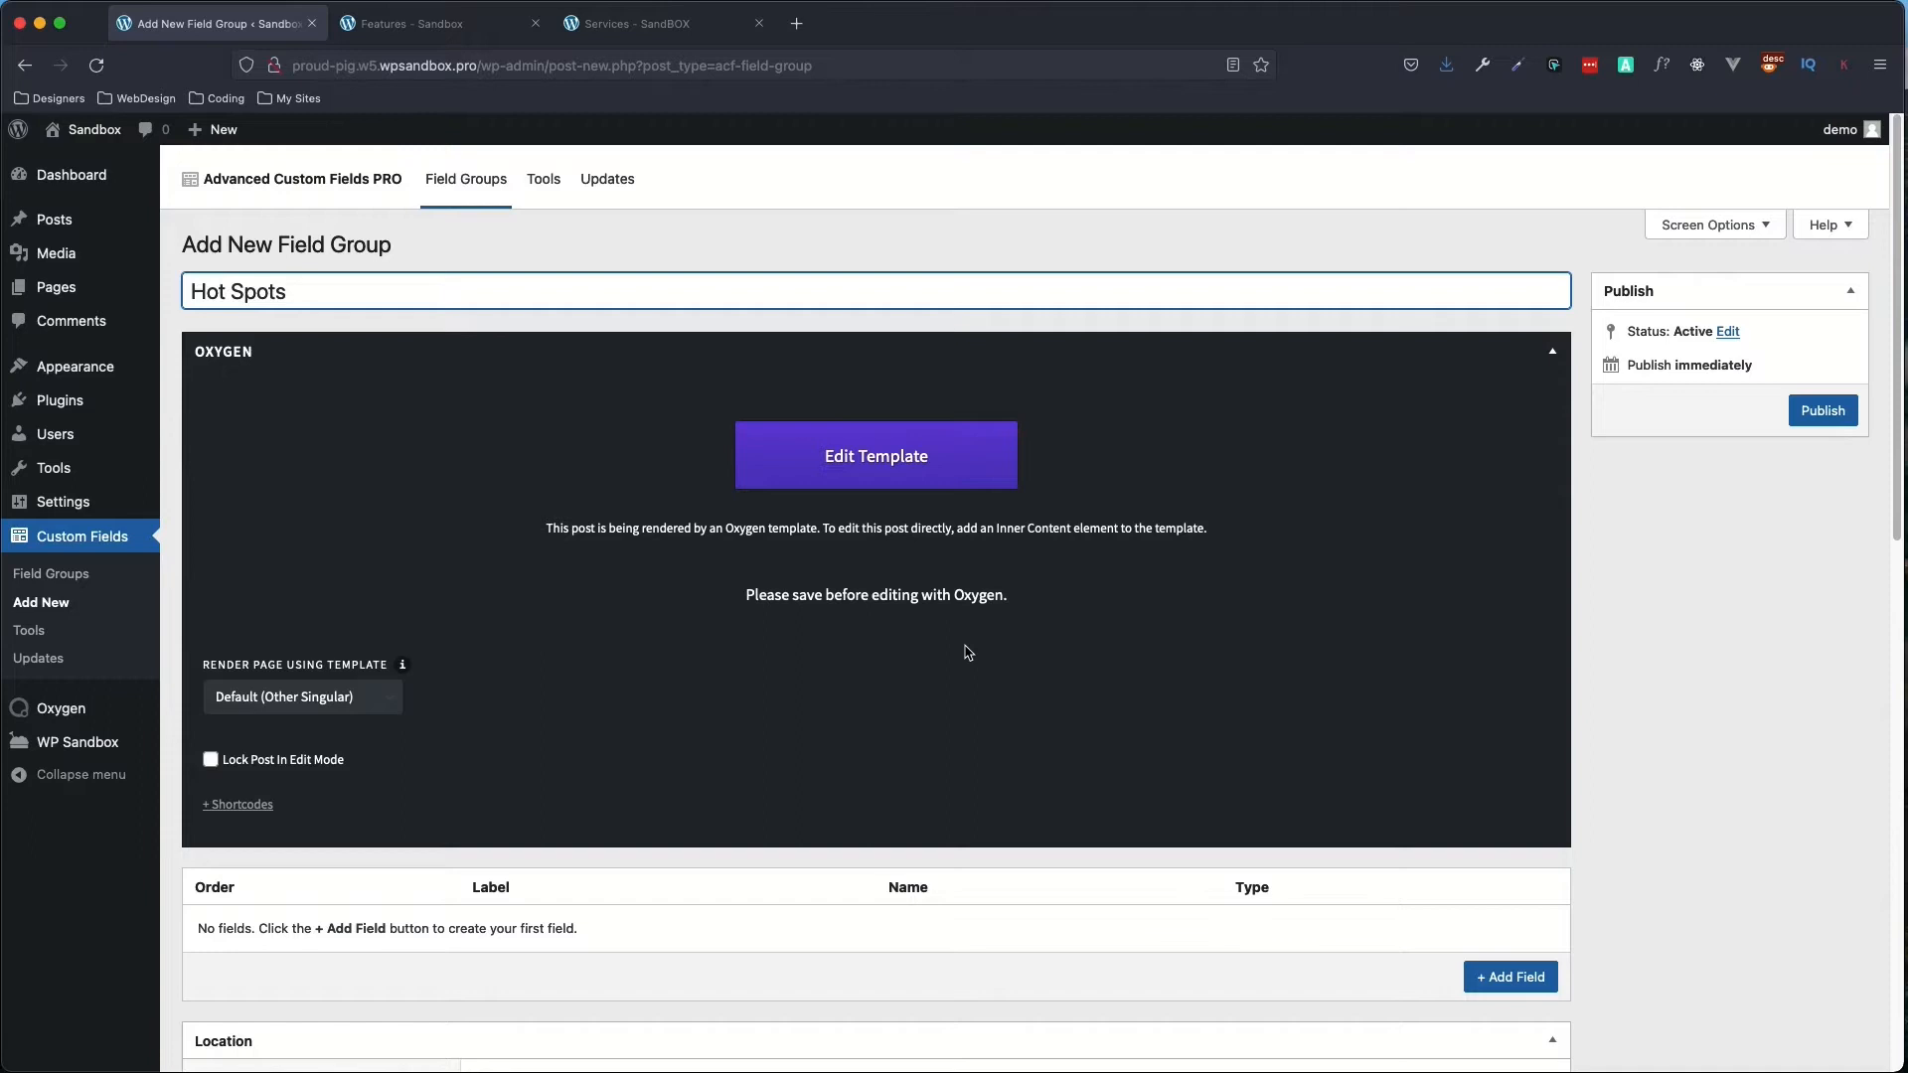
- Show the field group where Post Type is equal to Page, and set its position to High (after title)
scroll(831, 672, down, 4)
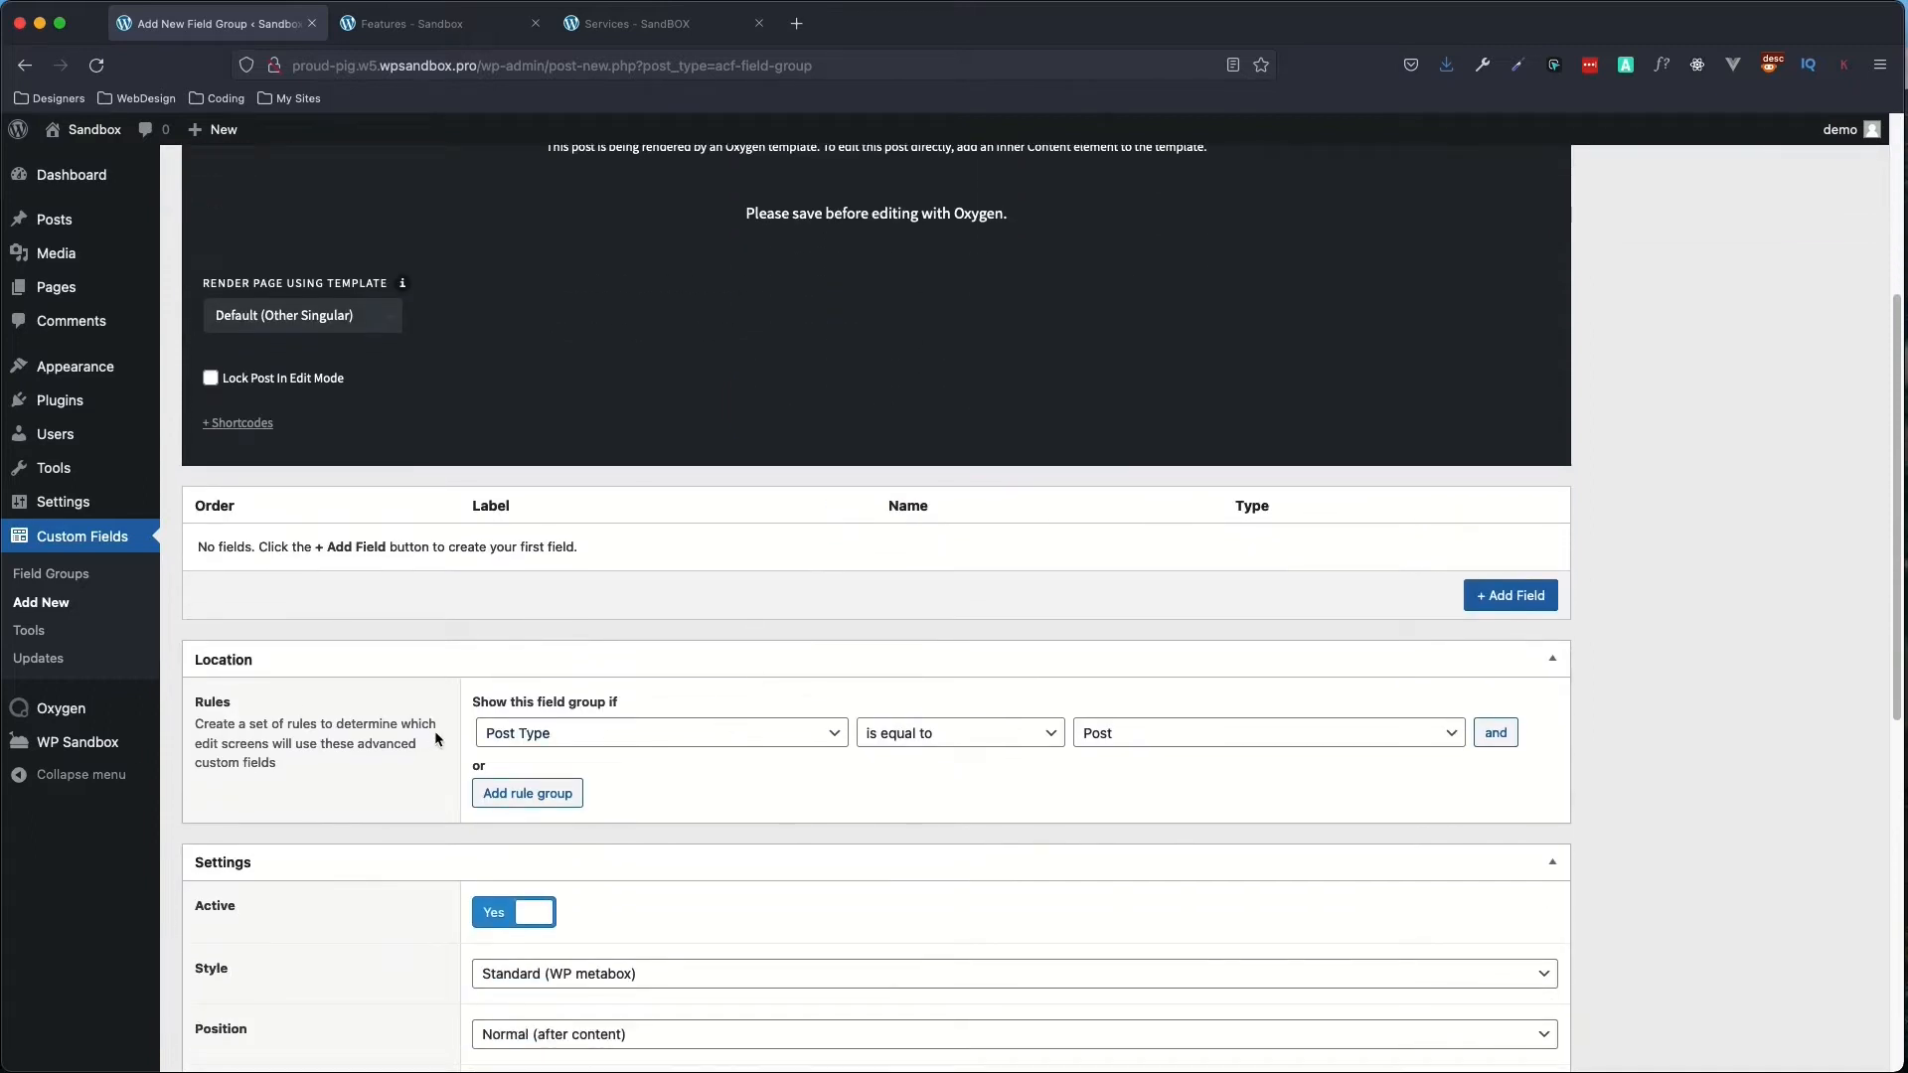
click(1181, 736)
click(1164, 757)
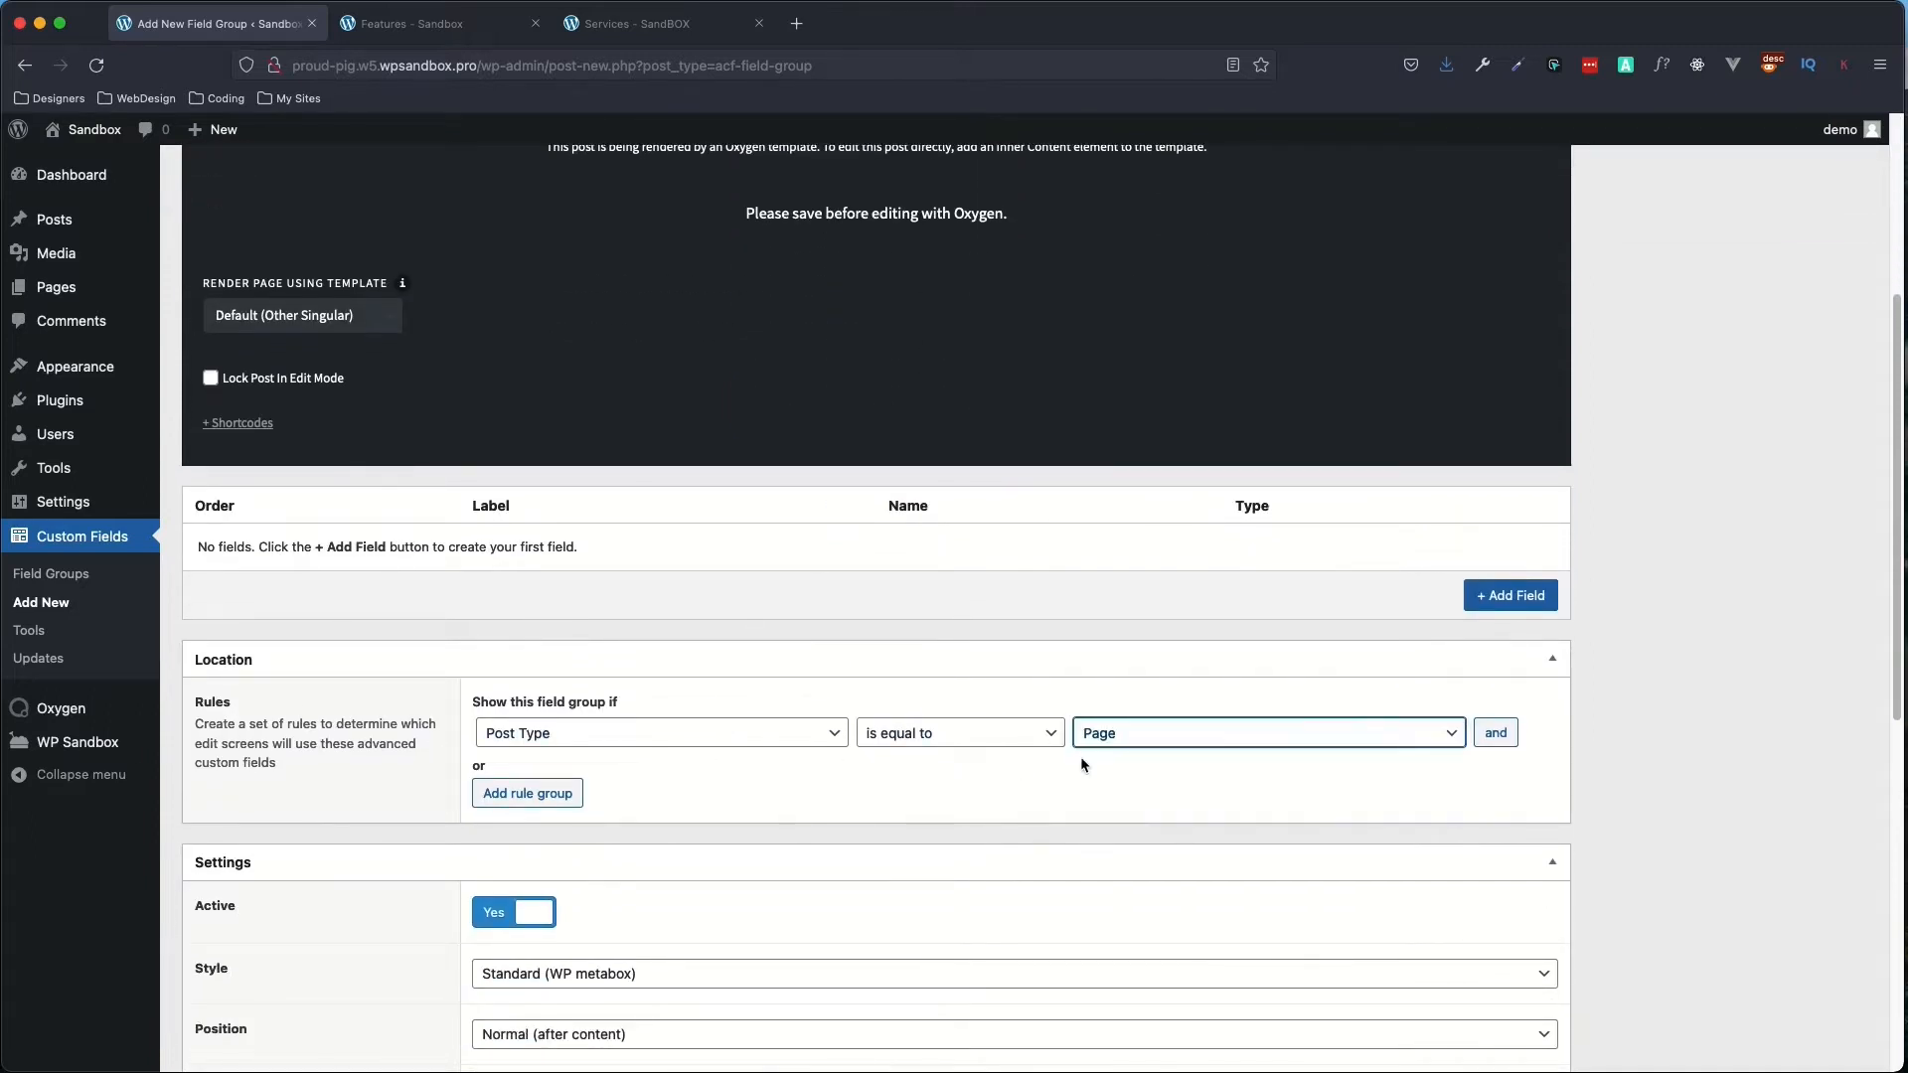
scroll(803, 792, down, 2)
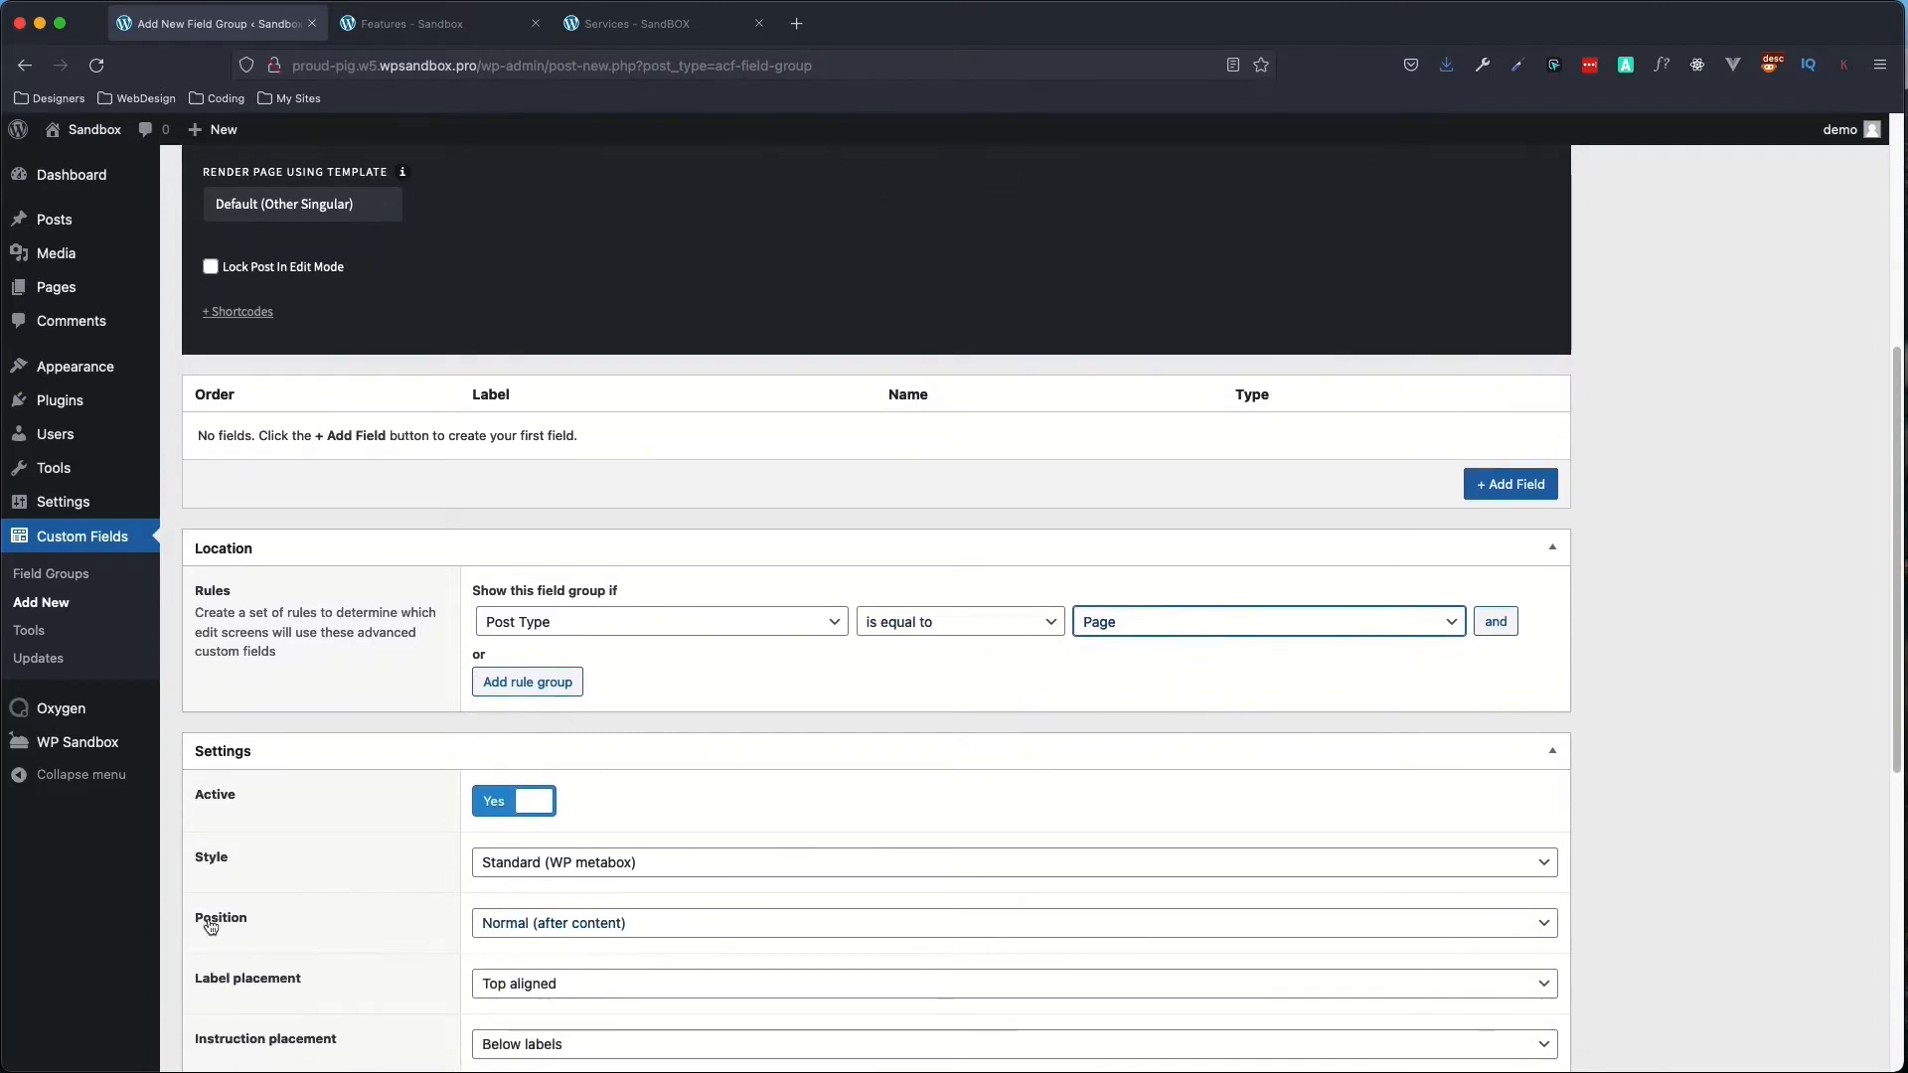
click(596, 922)
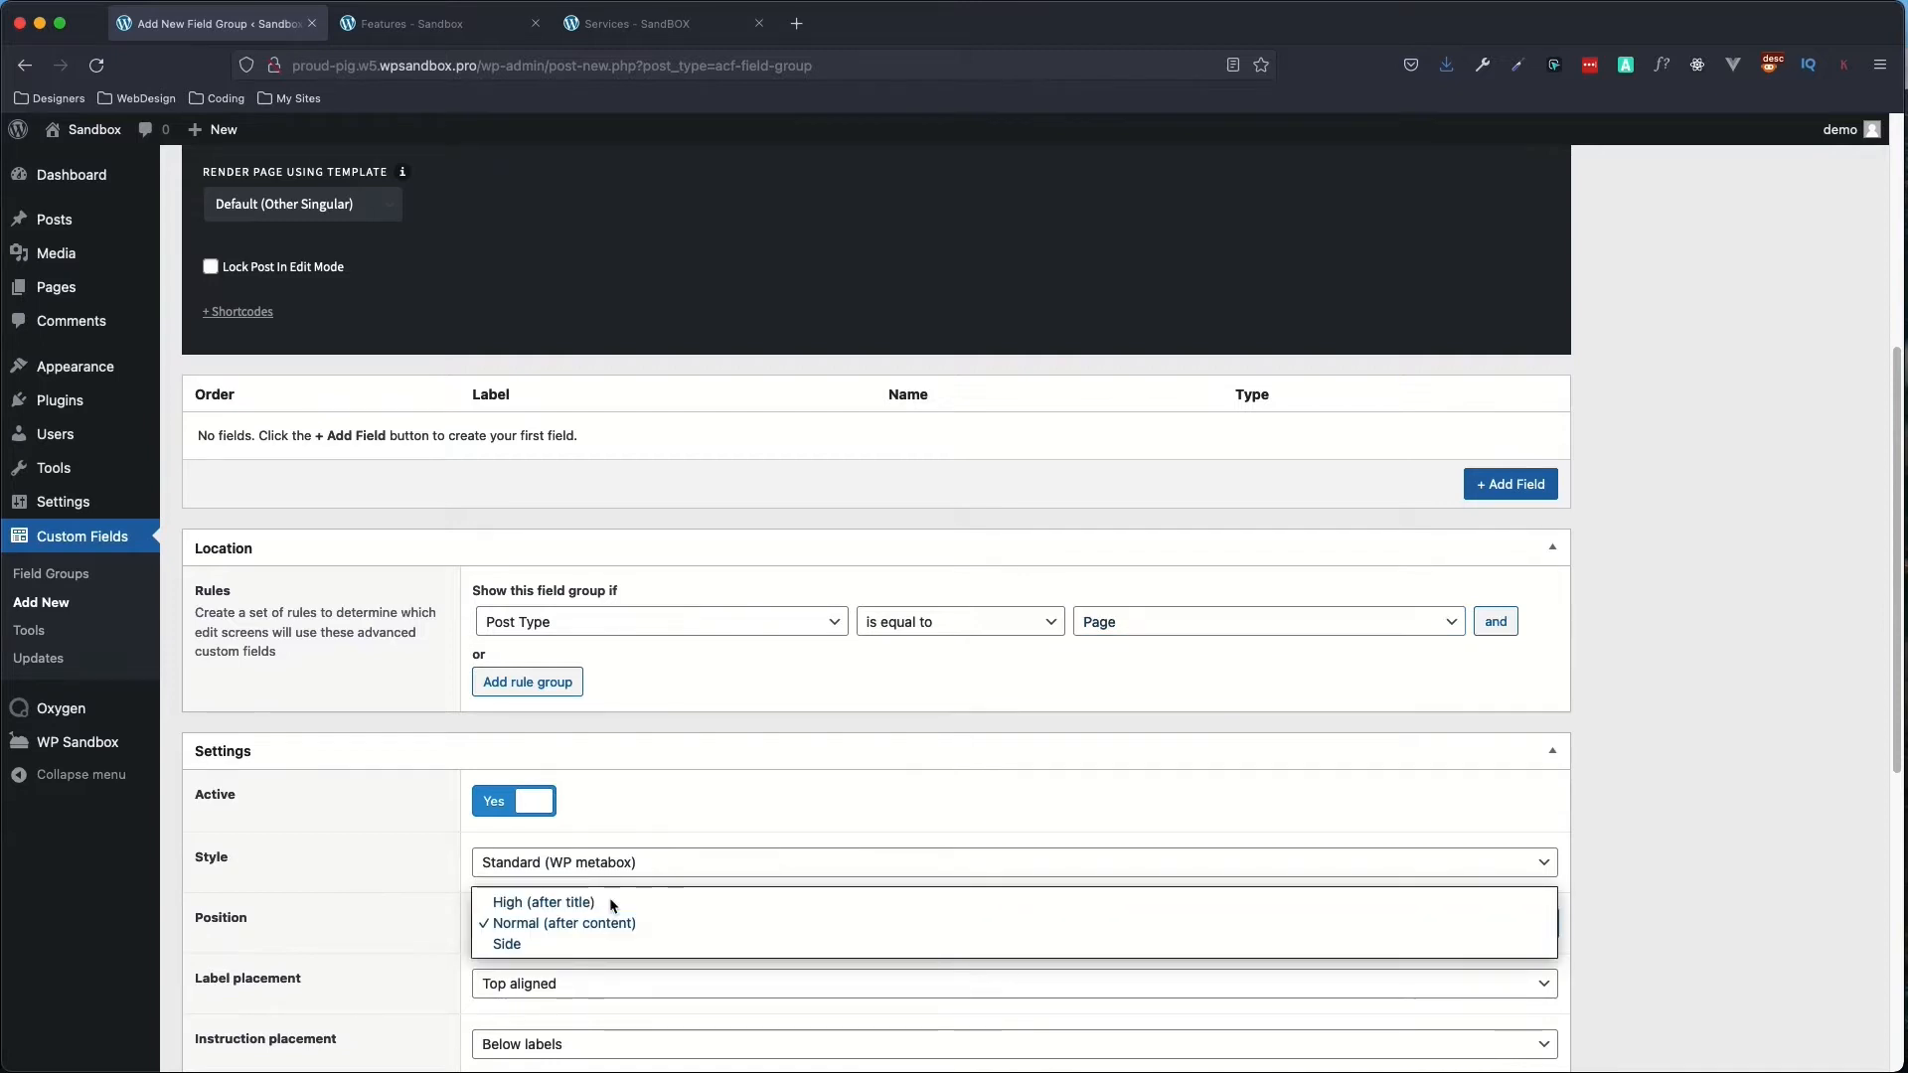
click(610, 901)
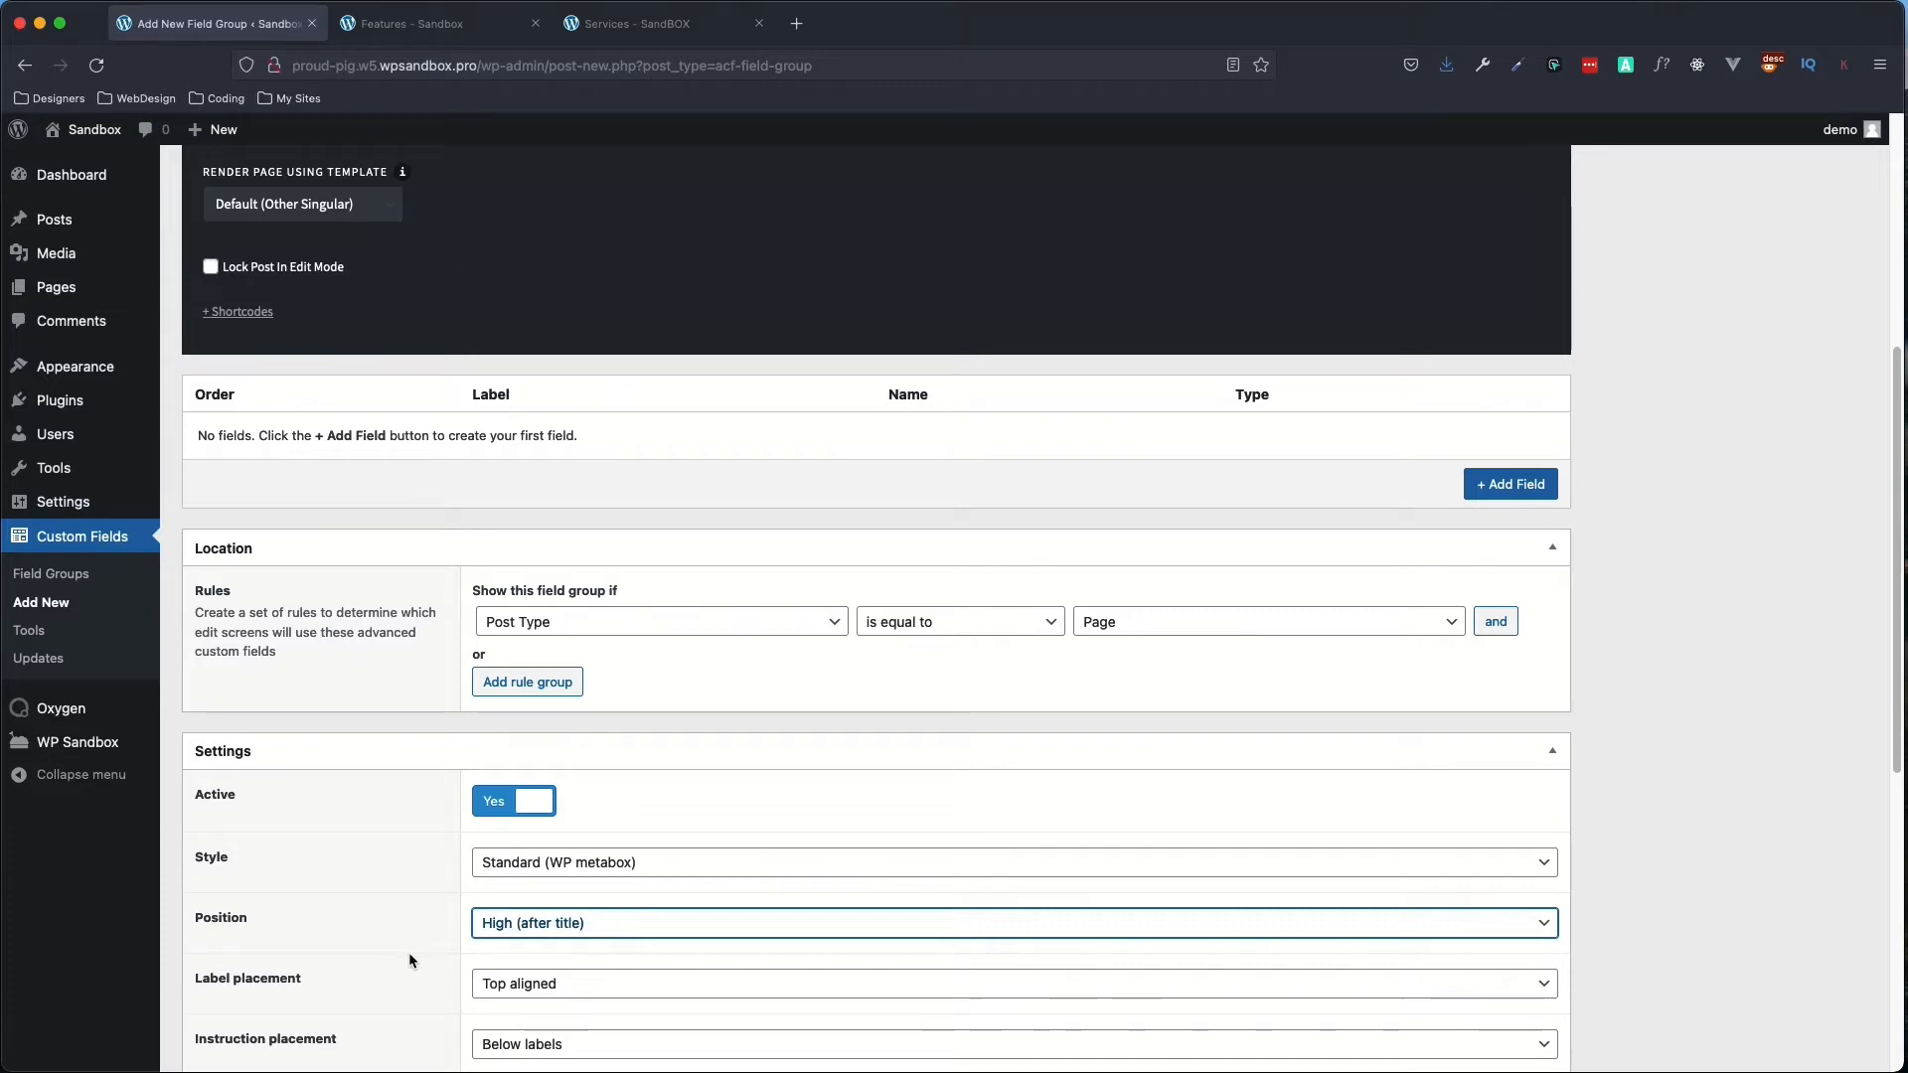
- Add a Repeater field labelled "Hot Spots" to the field group
scroll(408, 952, up, 1)
scroll(408, 954, up, 2)
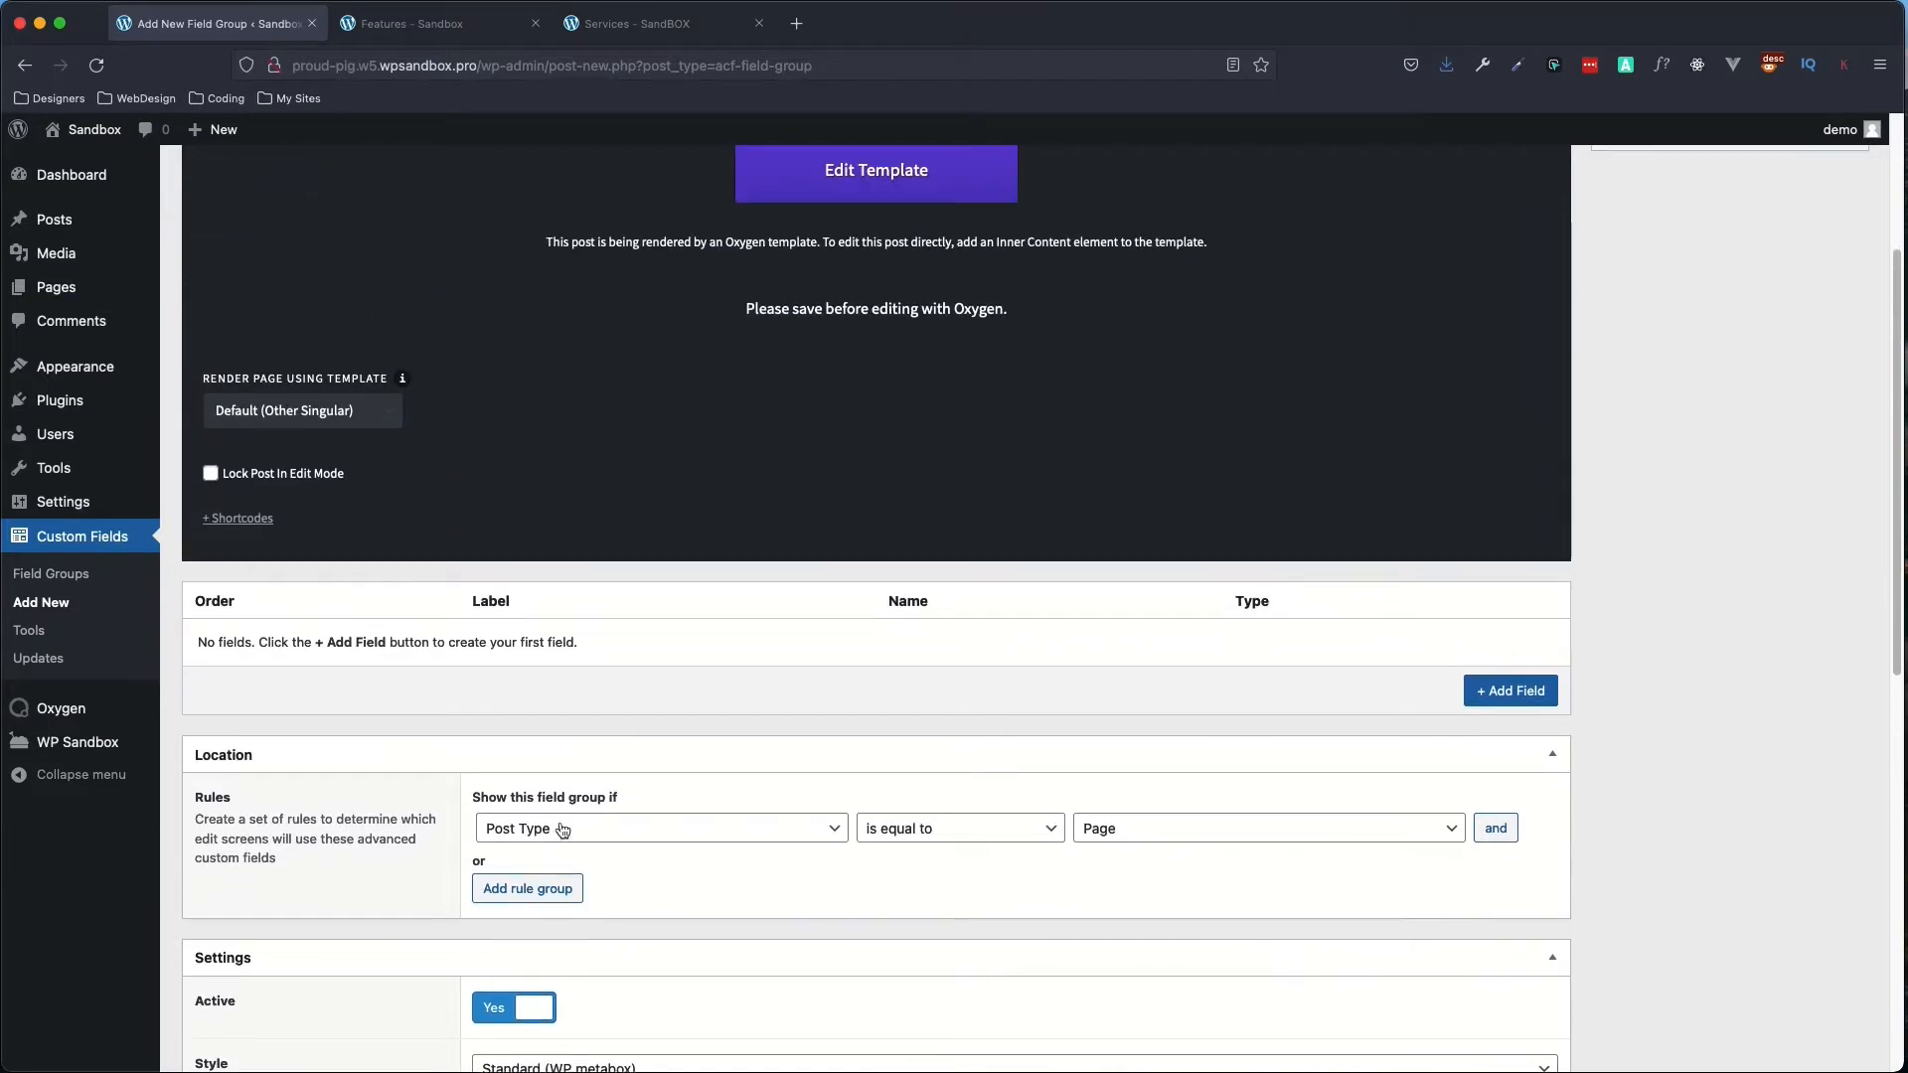
click(1509, 694)
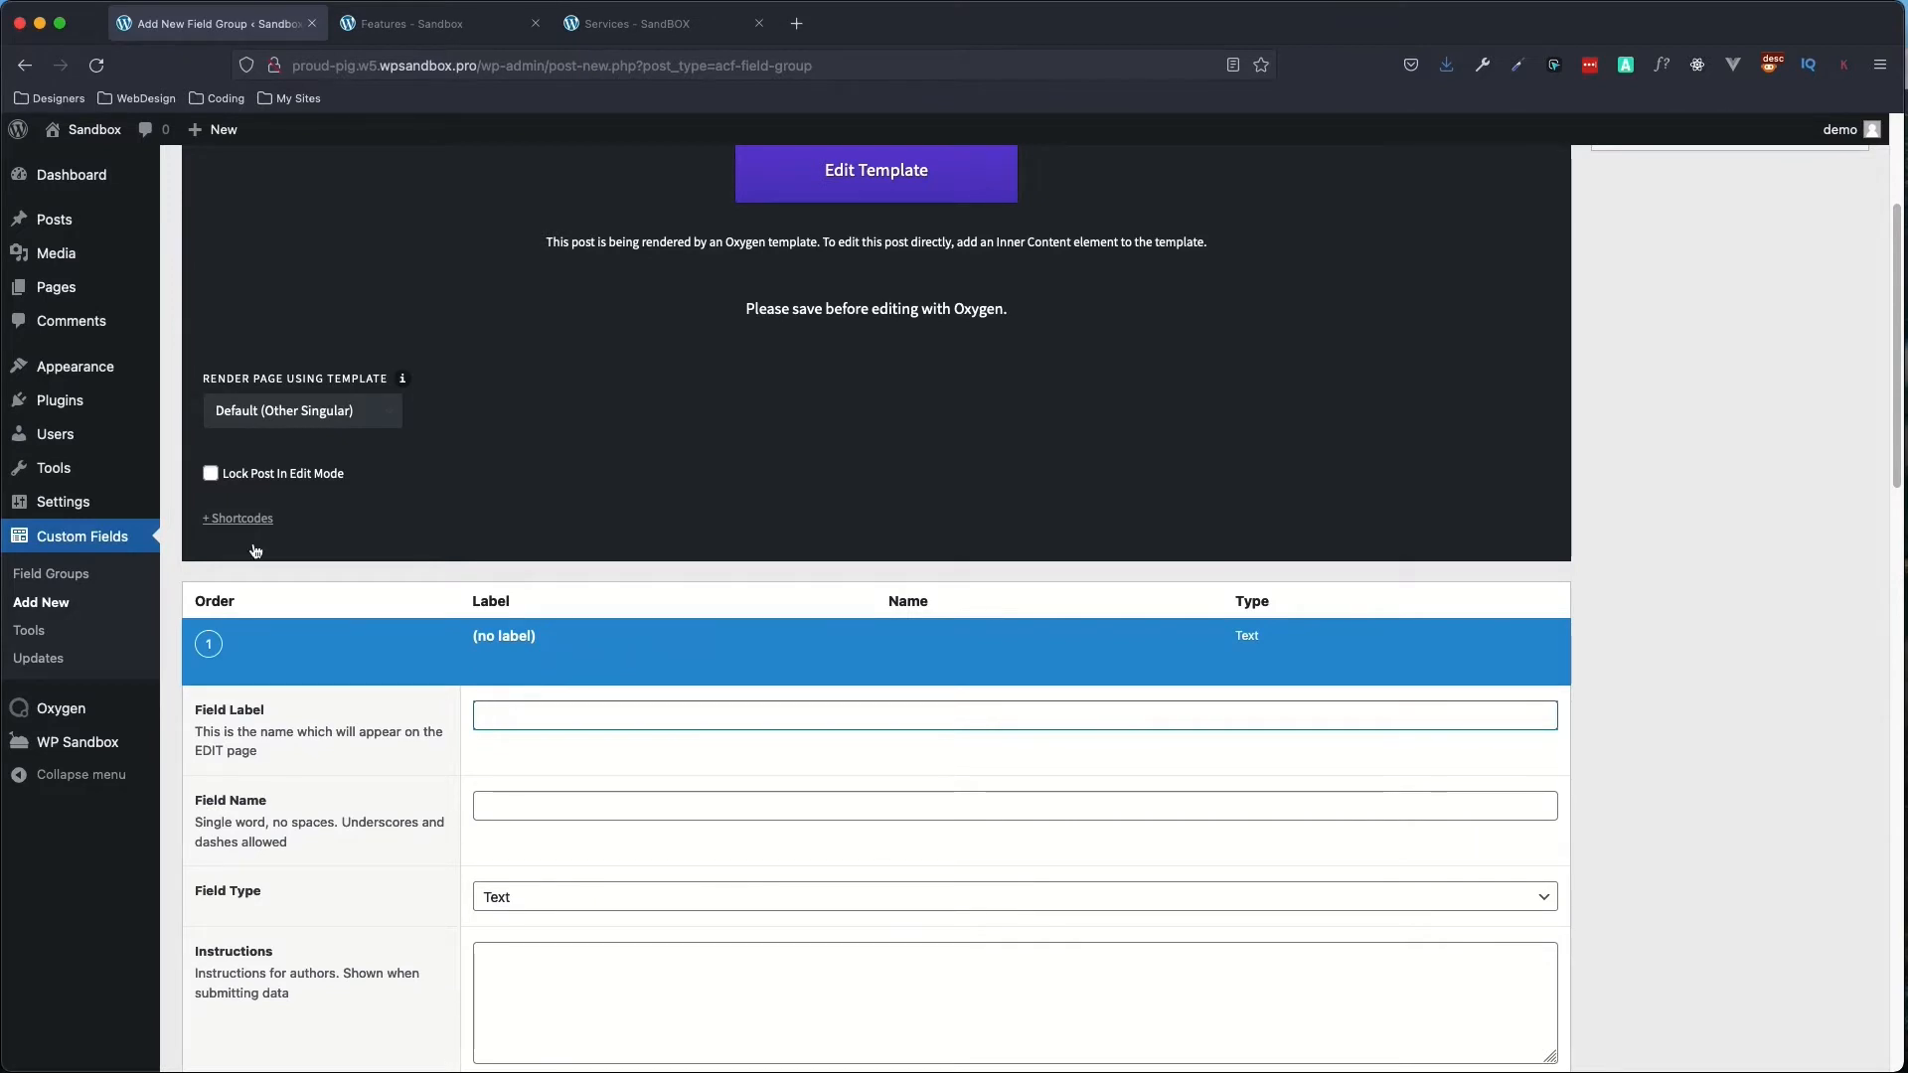
click(538, 894)
scroll(686, 801, down, 5)
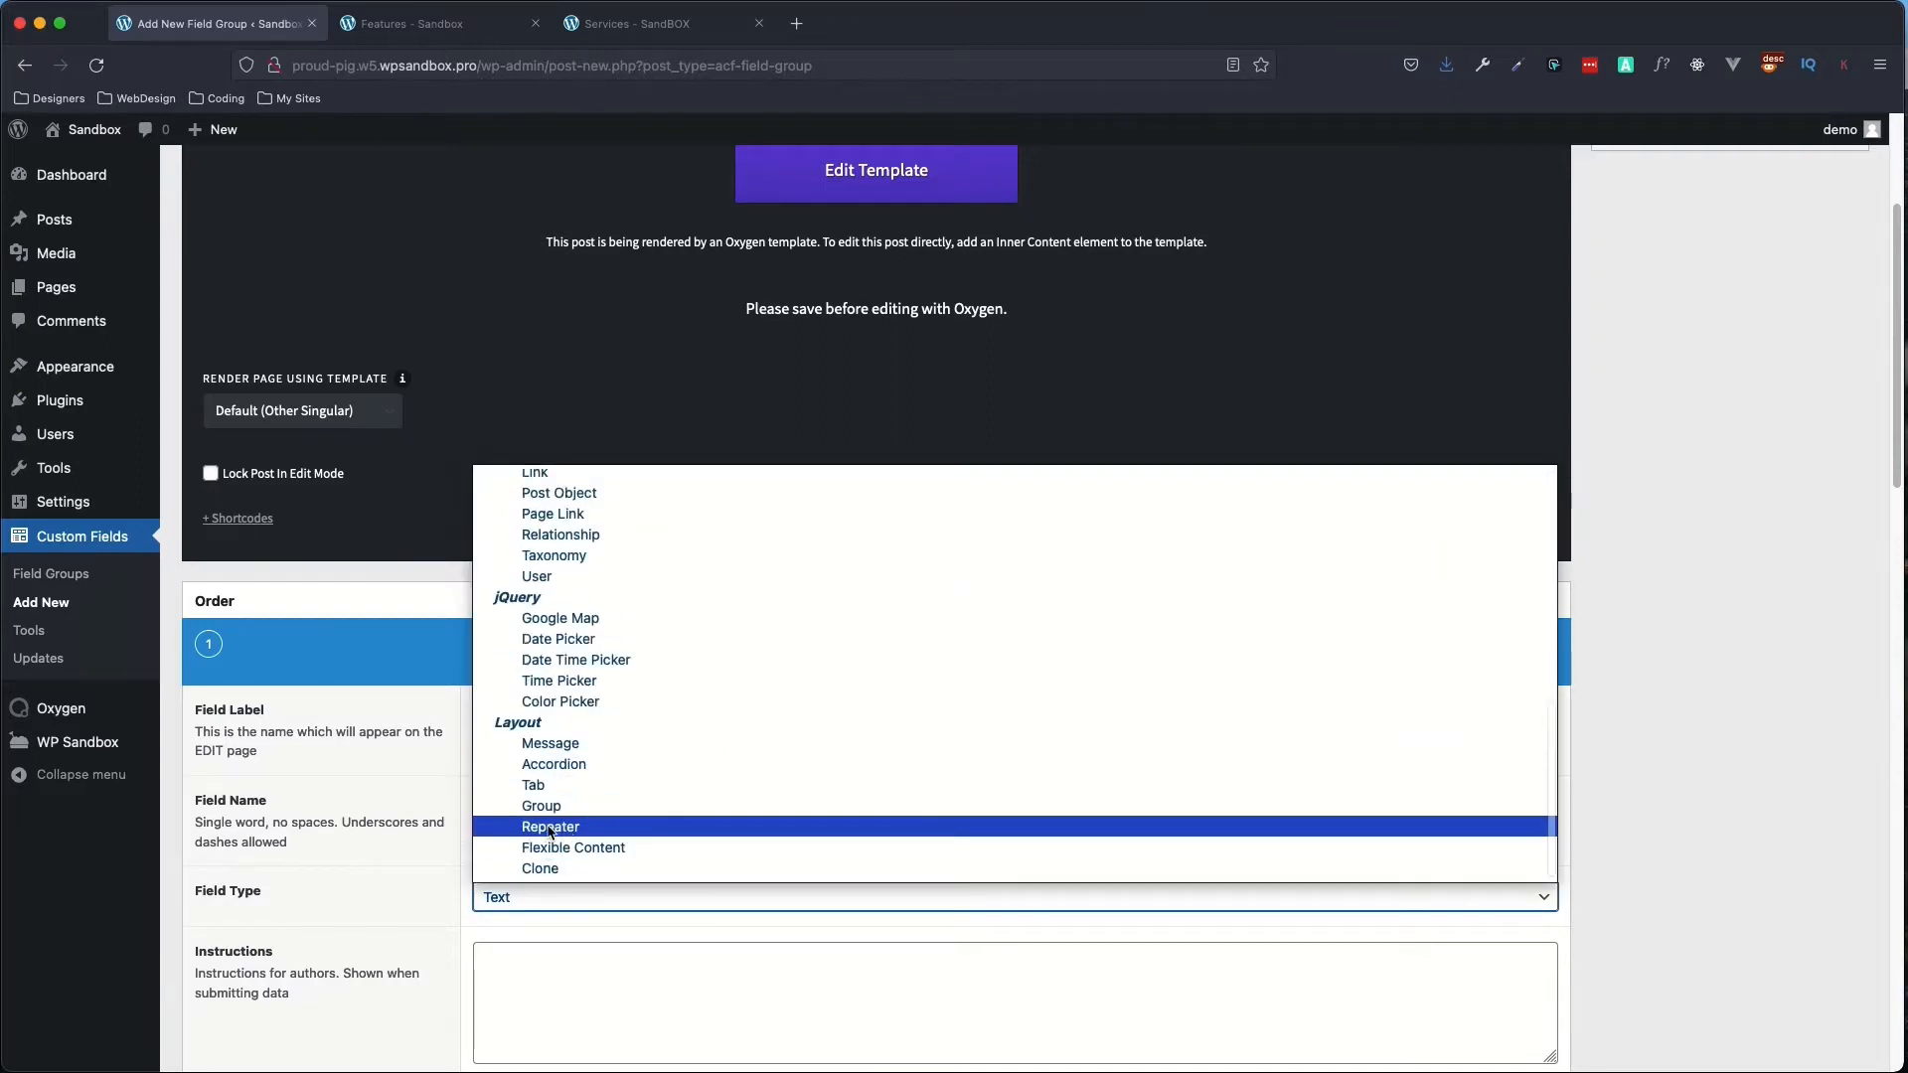
click(623, 831)
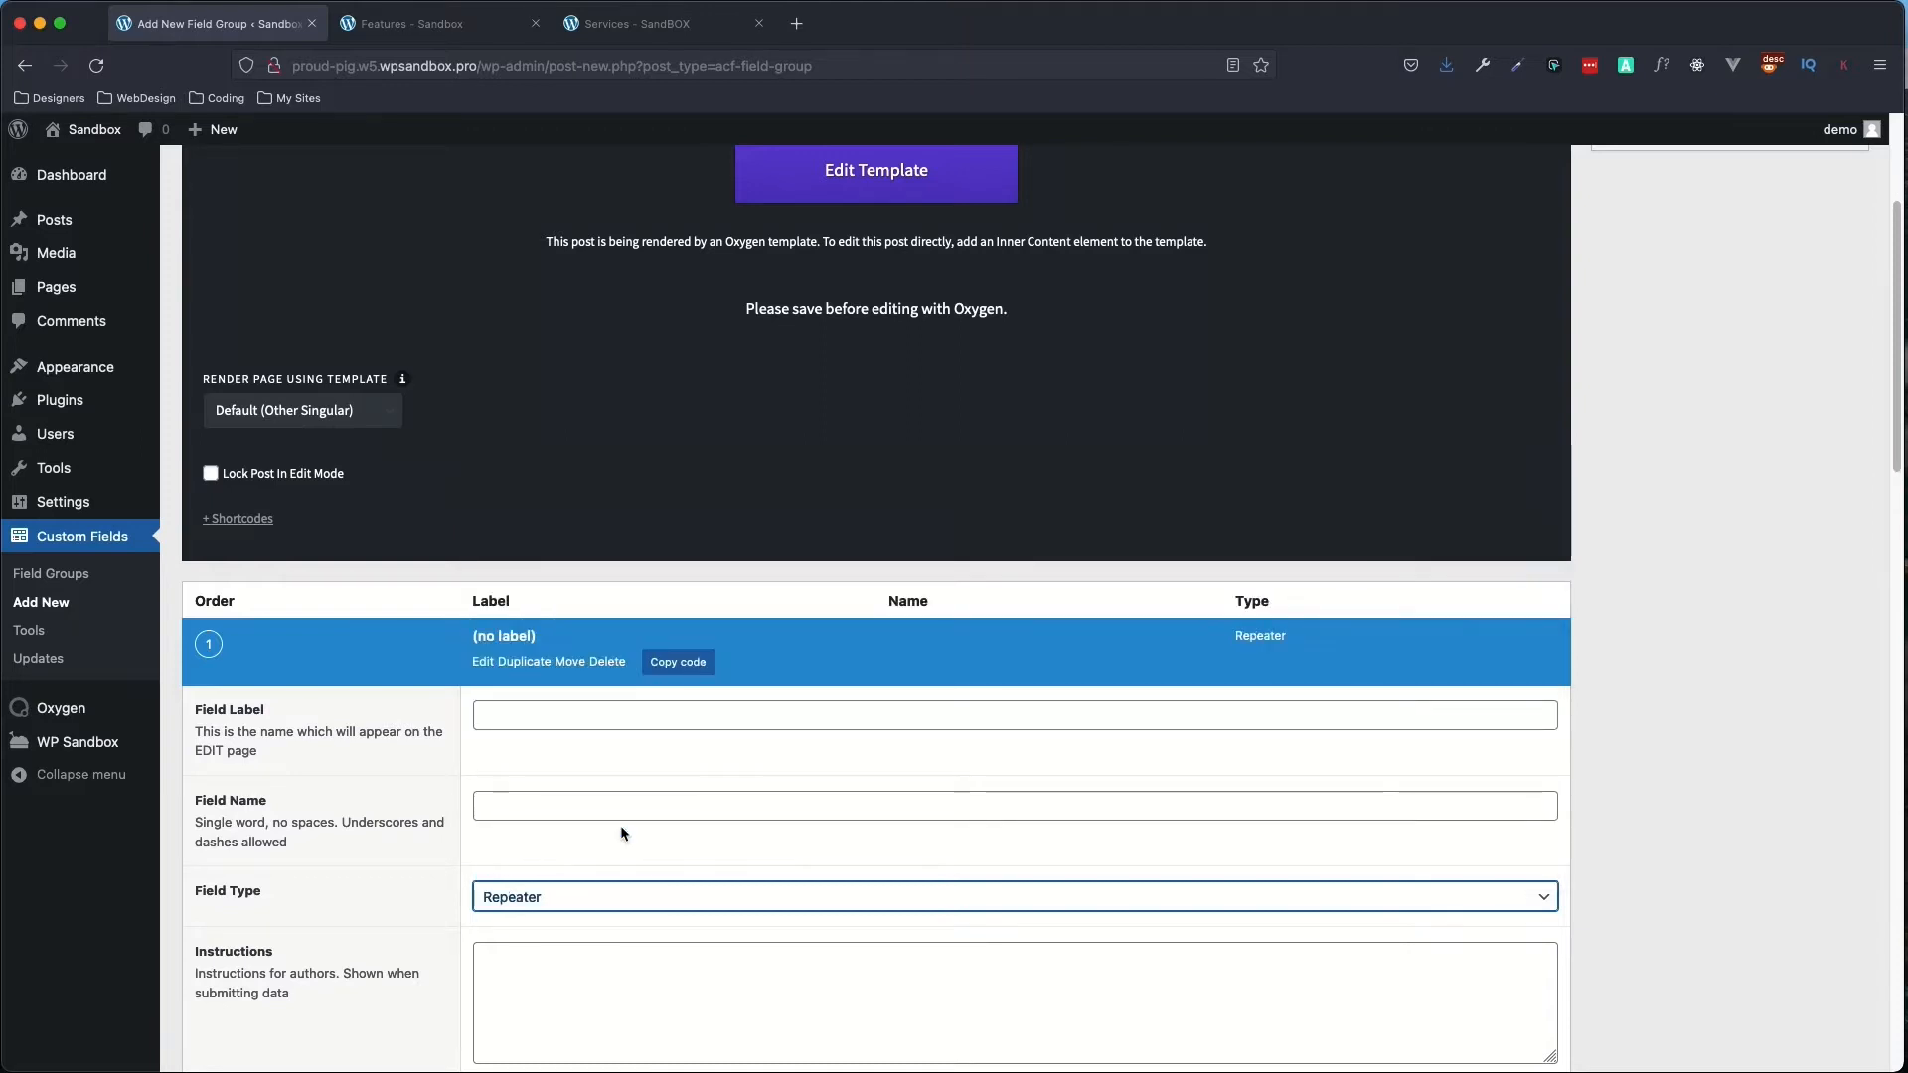
click(552, 715)
text(Hot Spots)
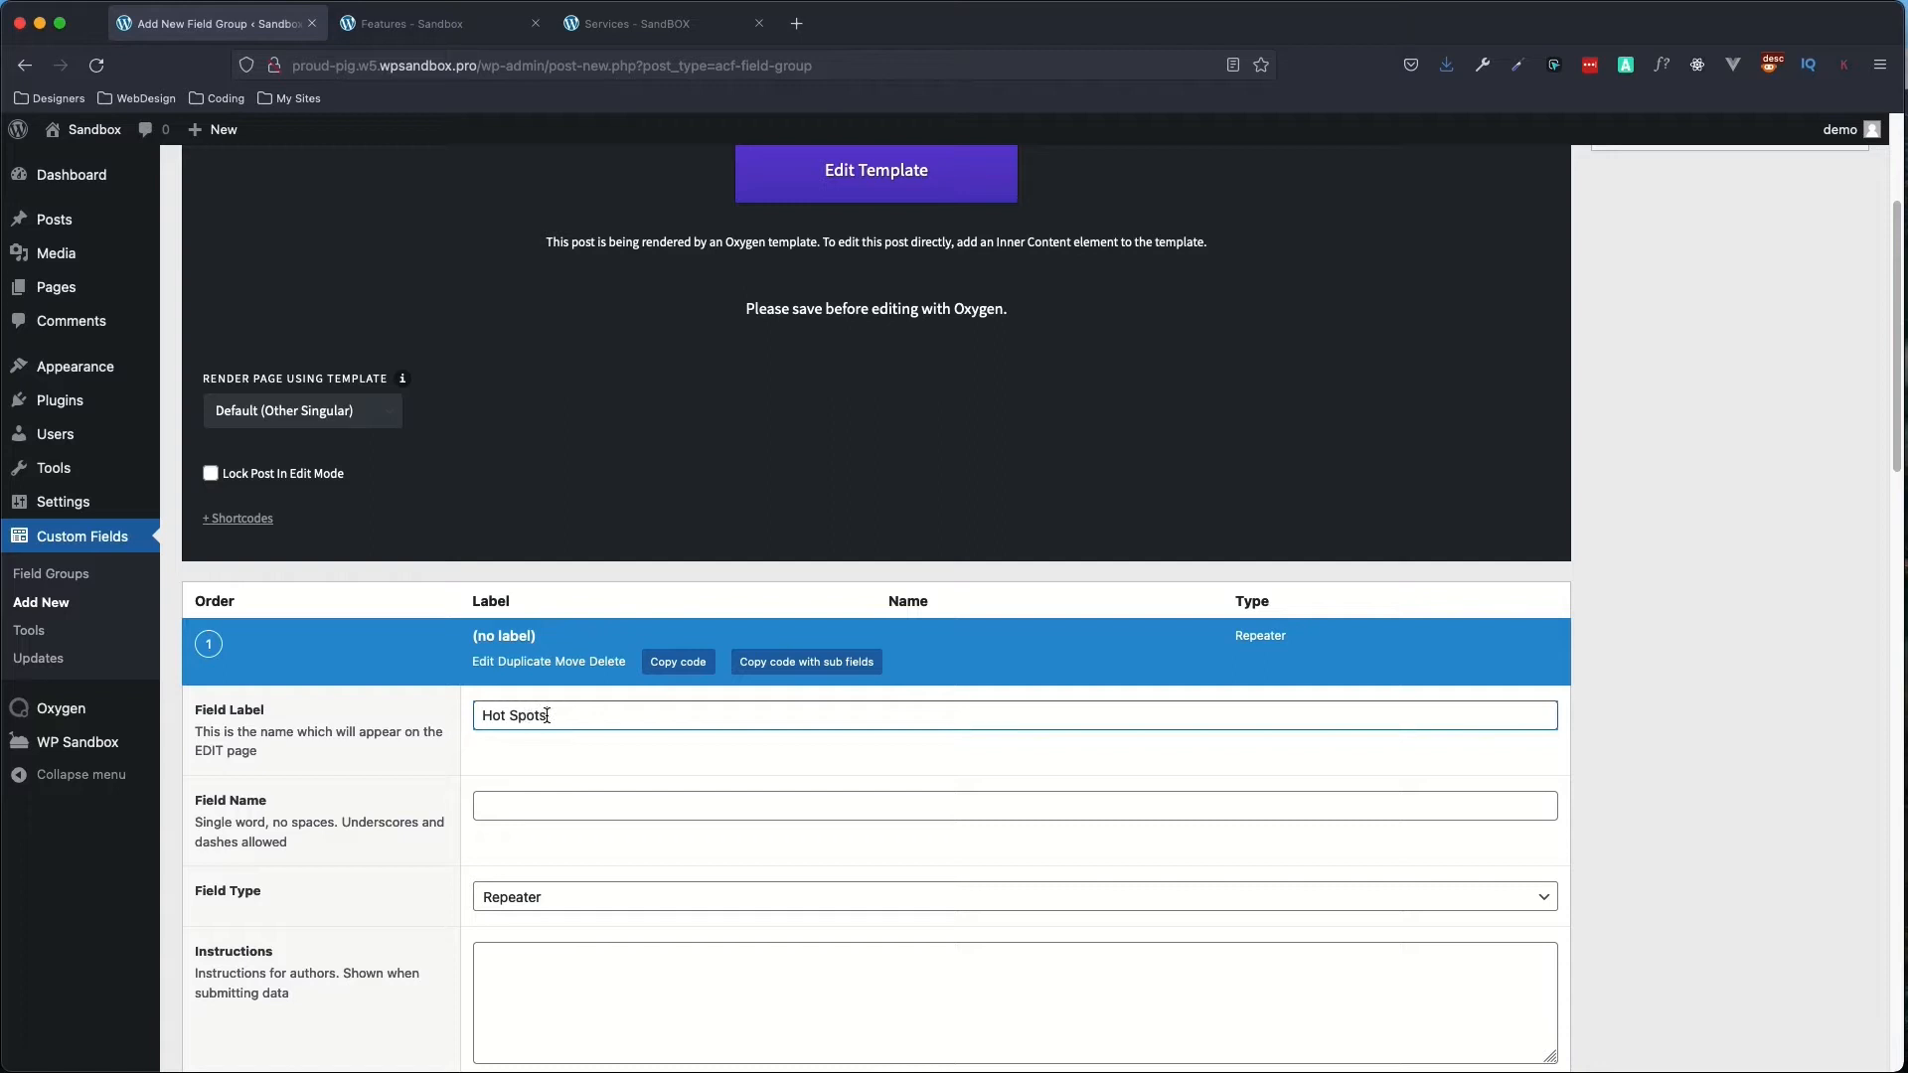
key(Tab)
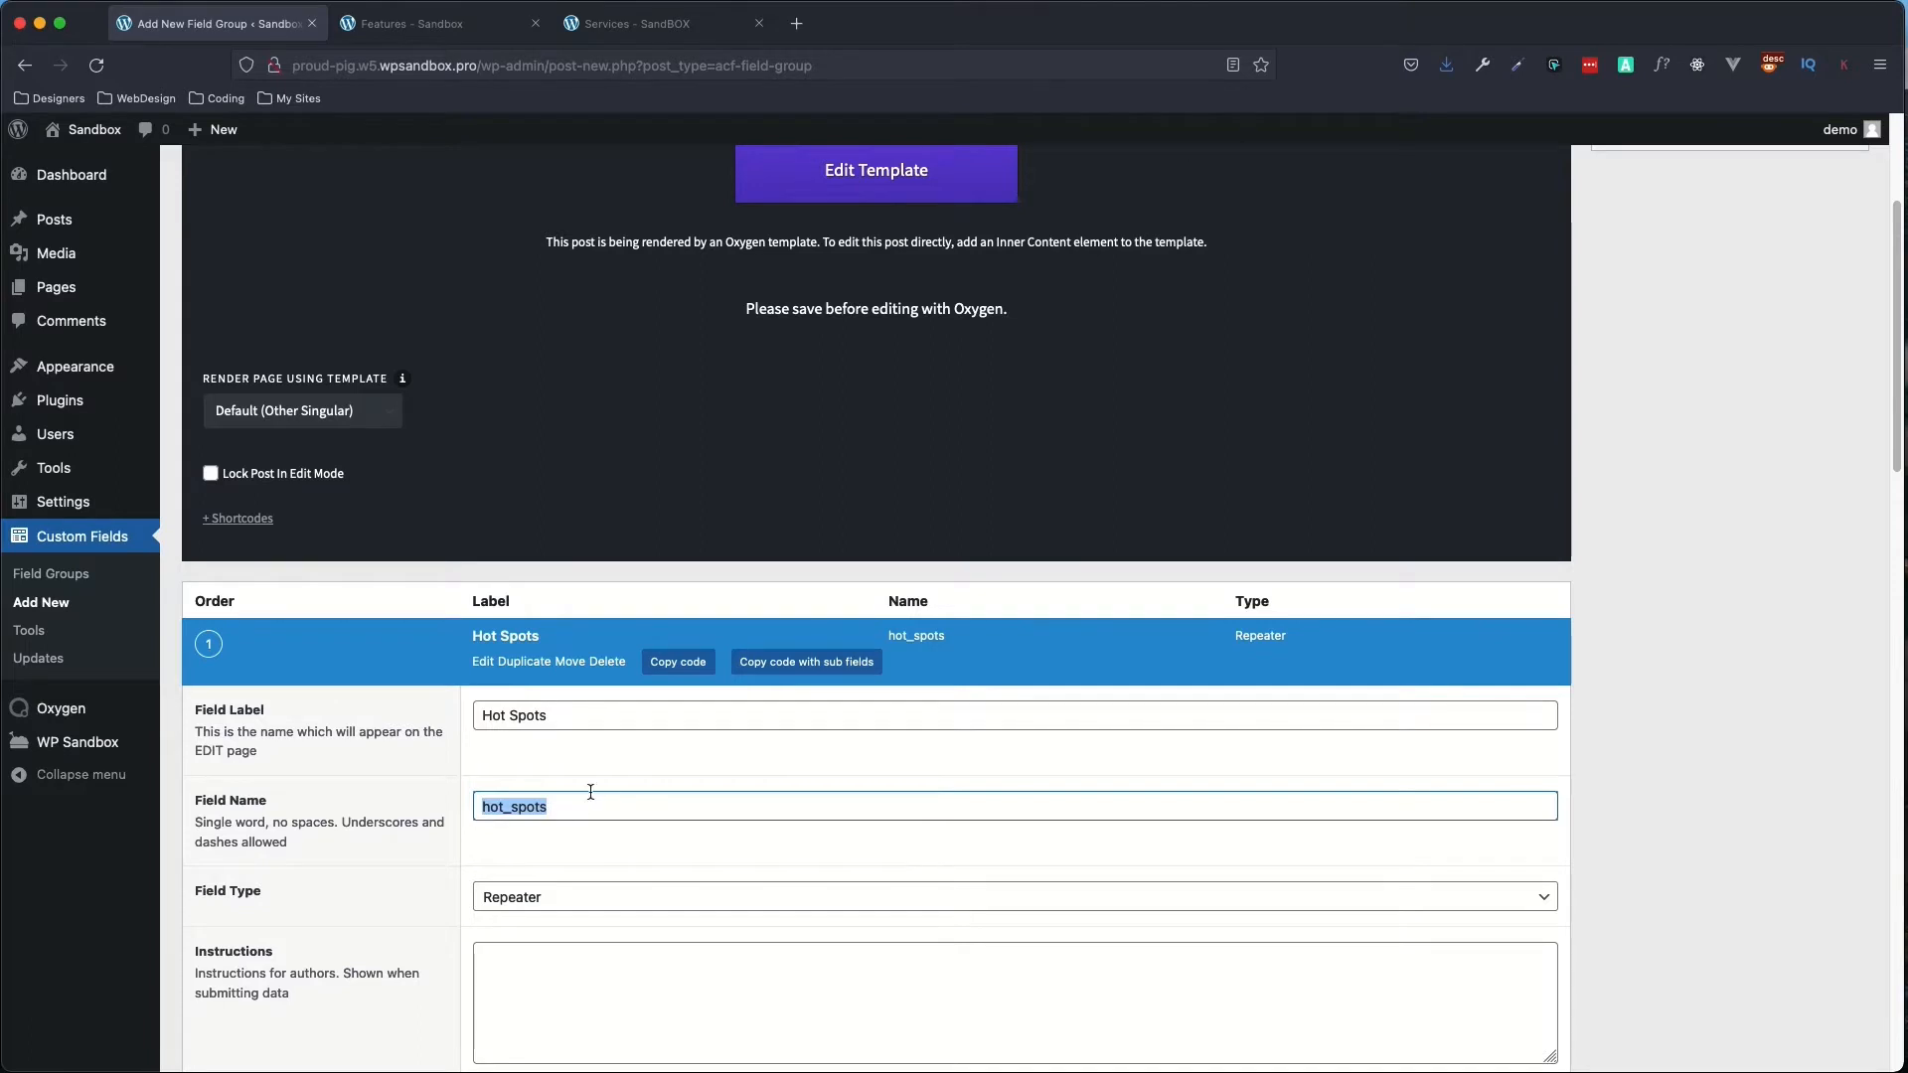
- Add a sub field labelled "Hot Spot Image" to the Hot Spots repeater
scroll(388, 761, down, 5)
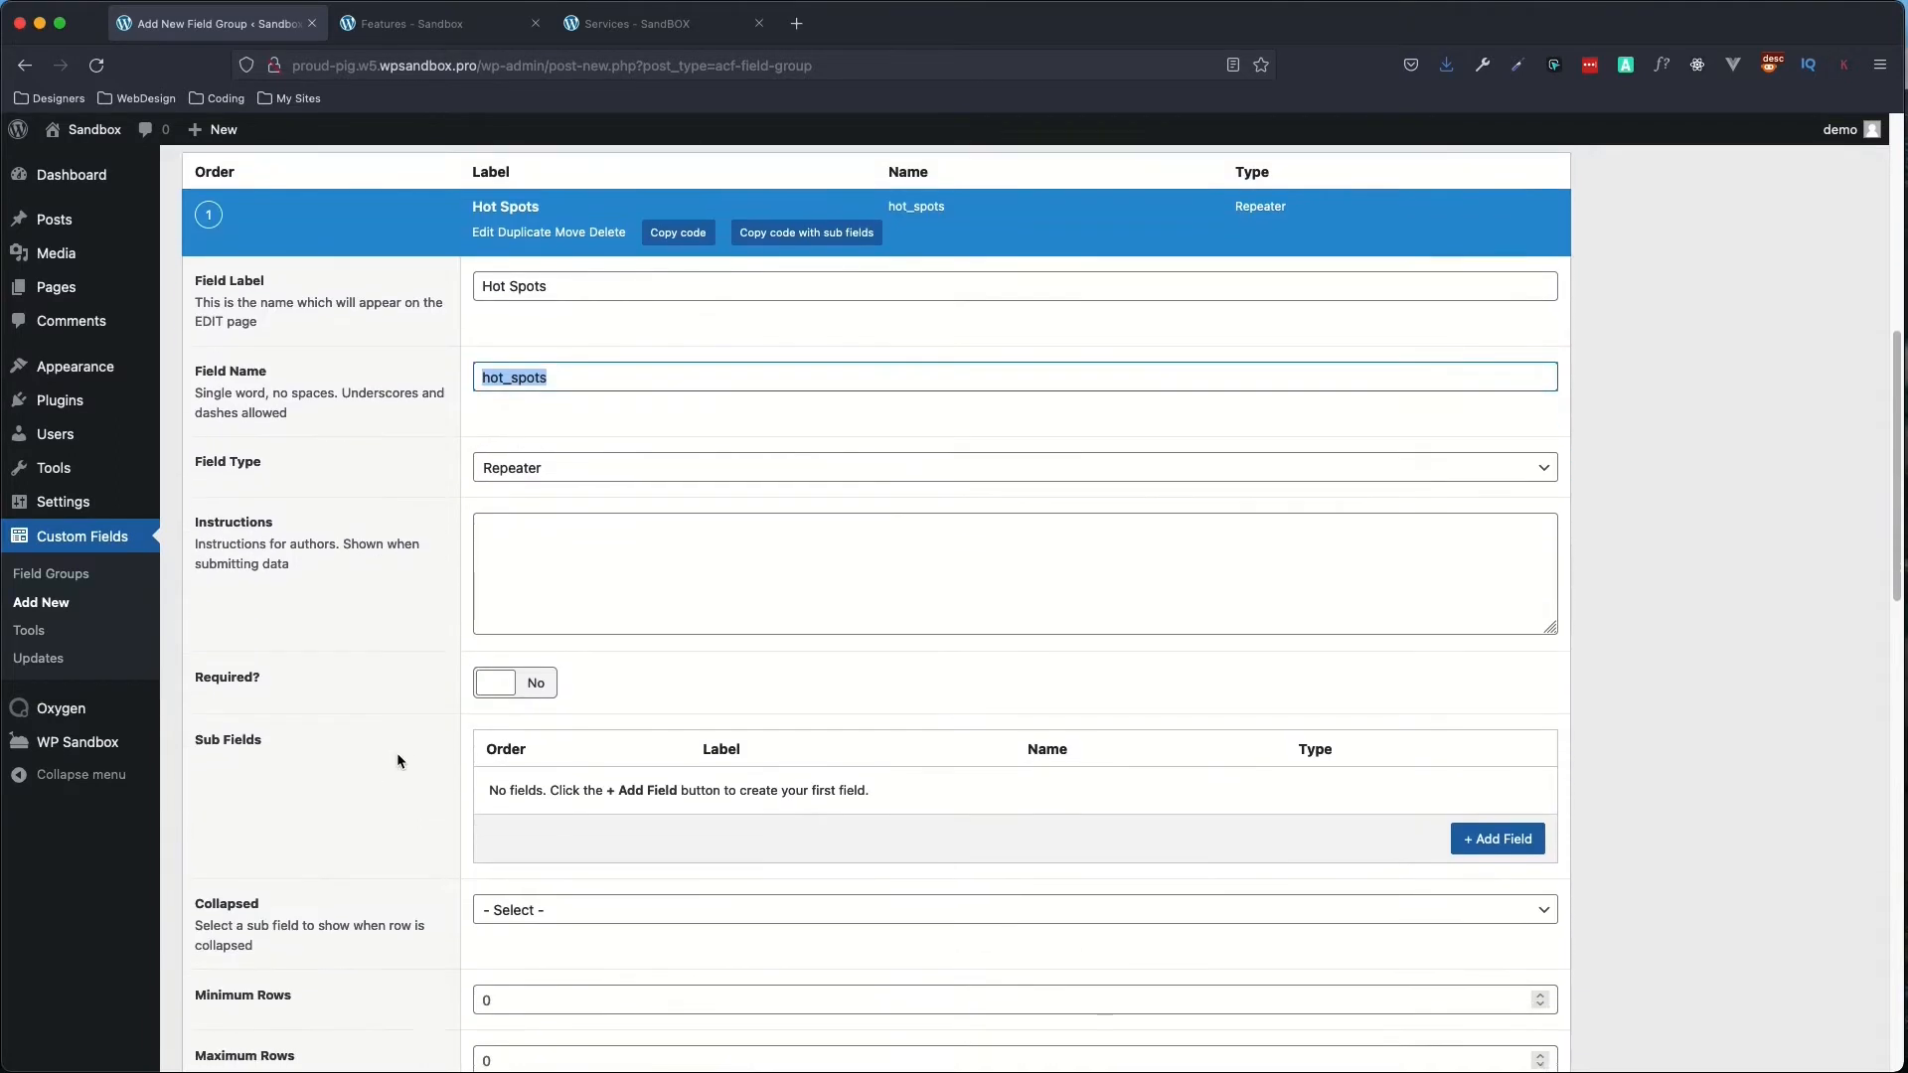
scroll(387, 761, down, 1)
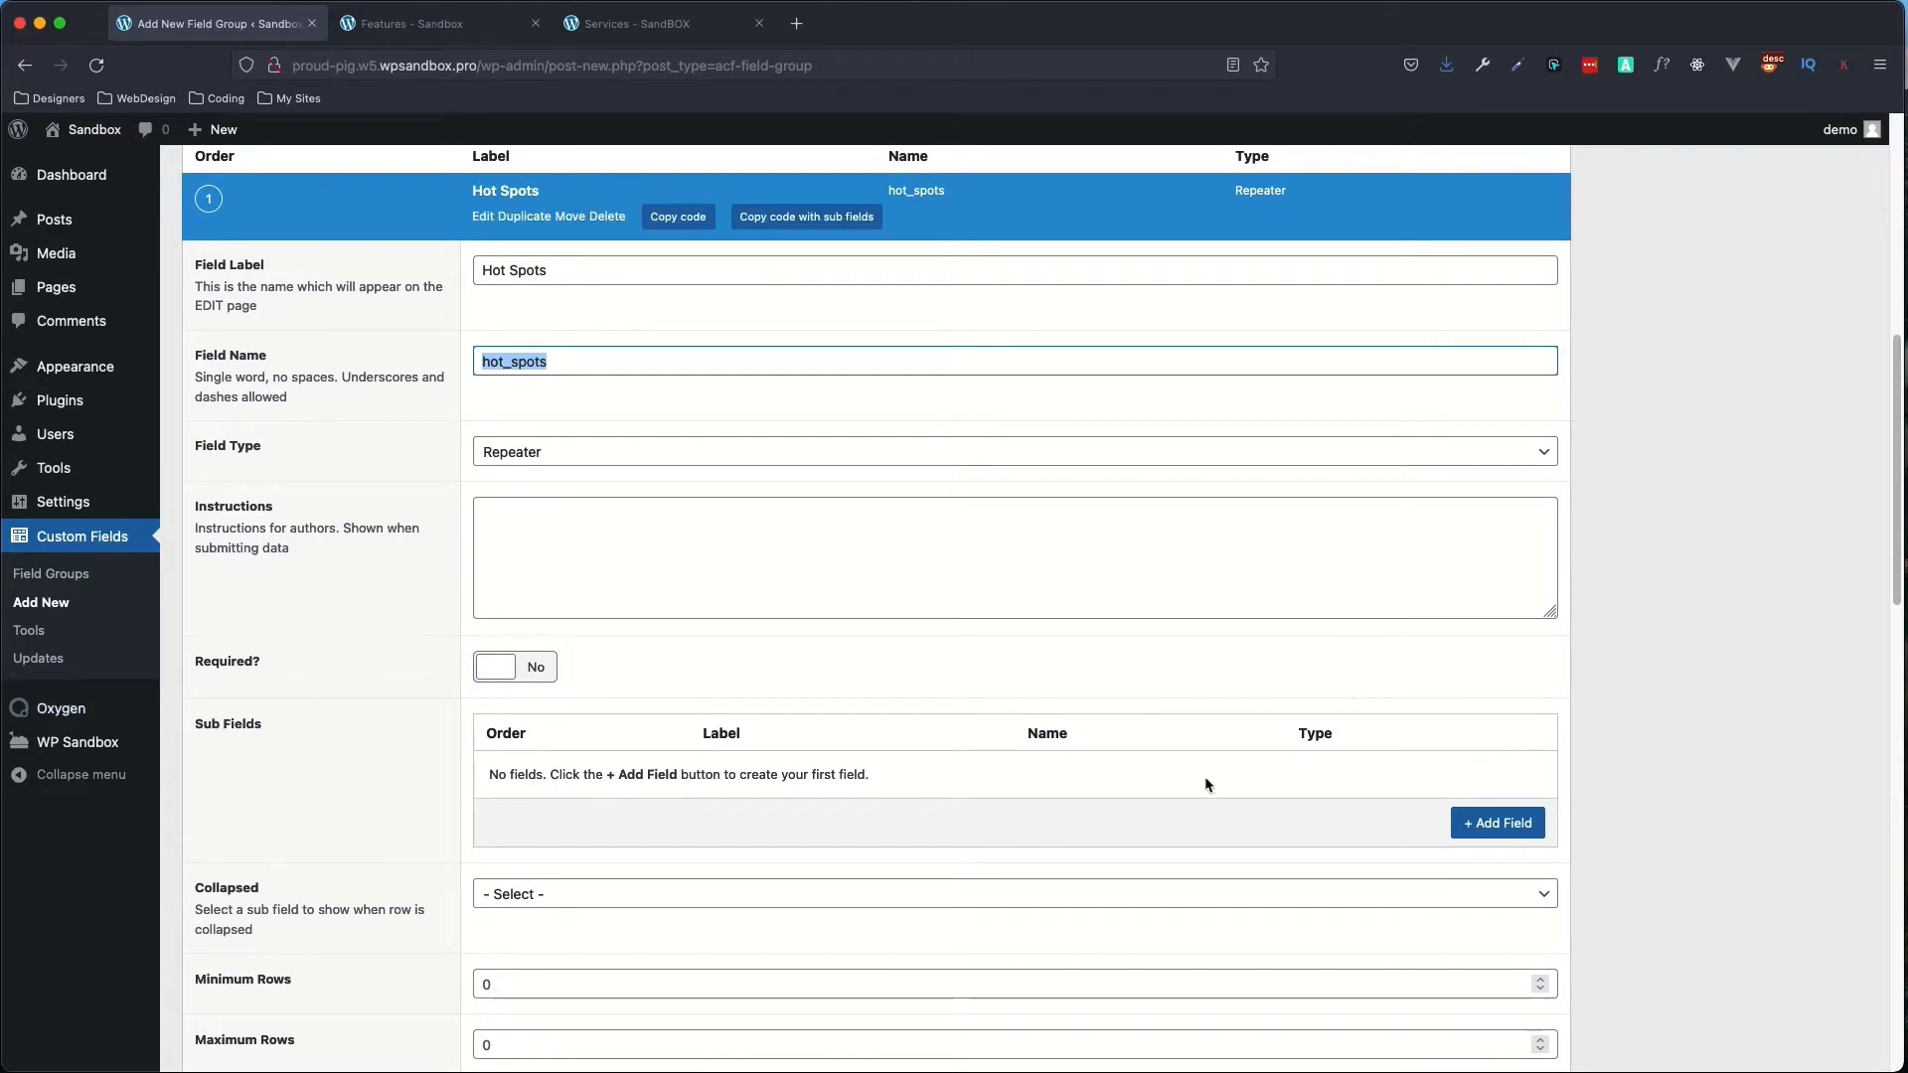
click(1500, 824)
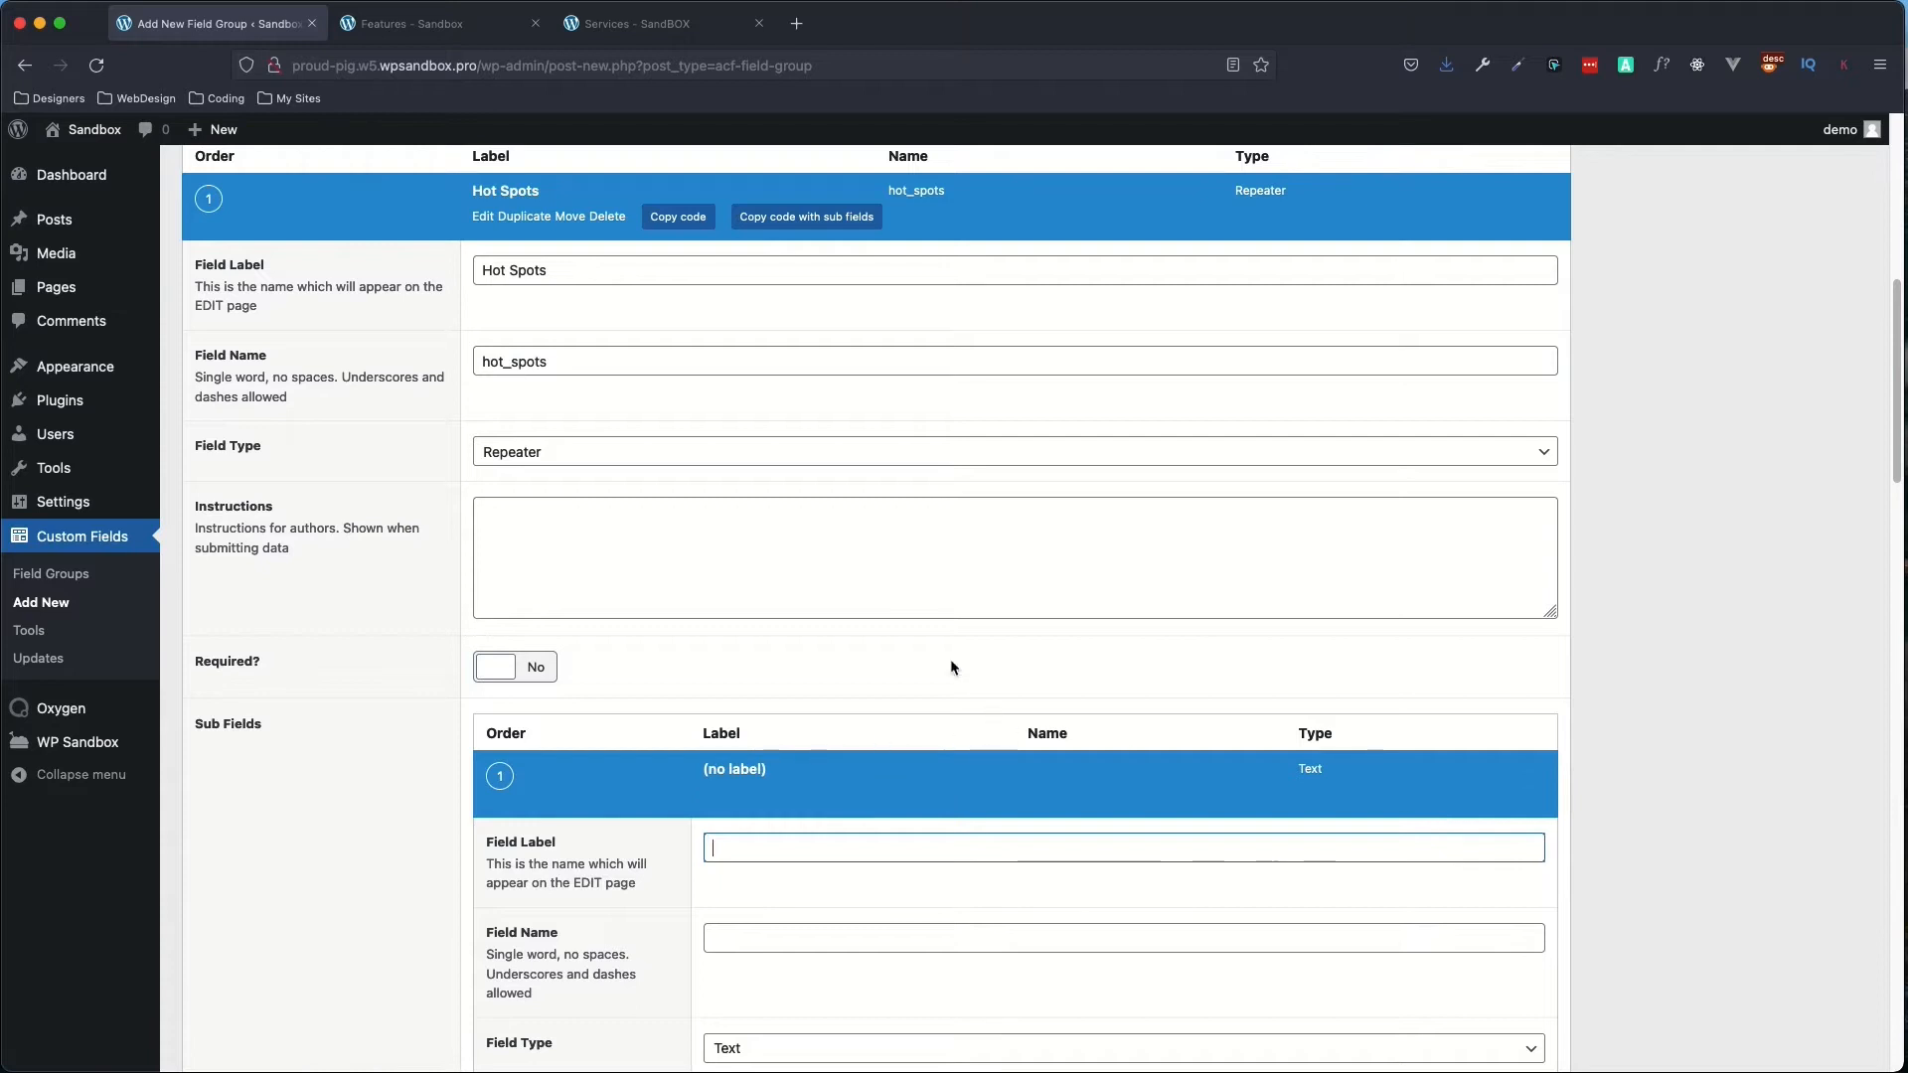
text(Hot Spot Image)
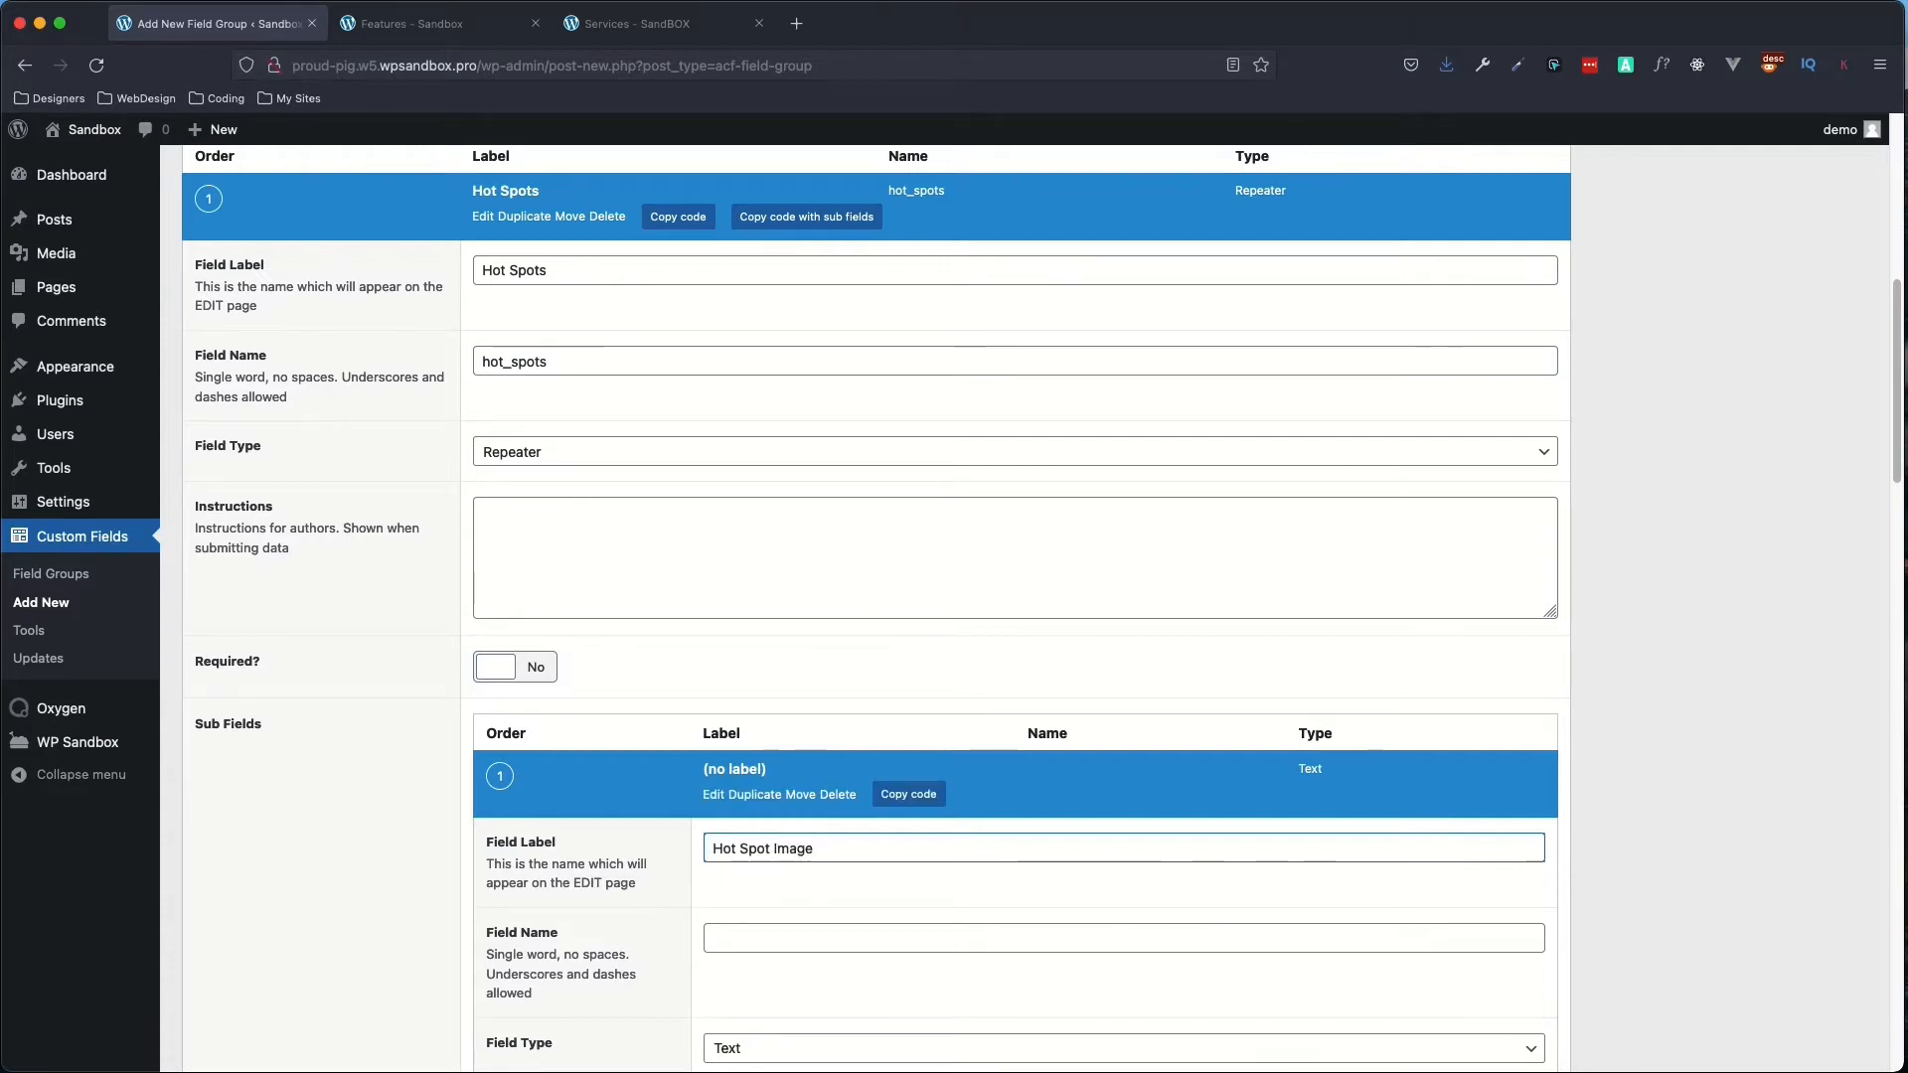
key(Tab)
scroll(654, 882, down, 1)
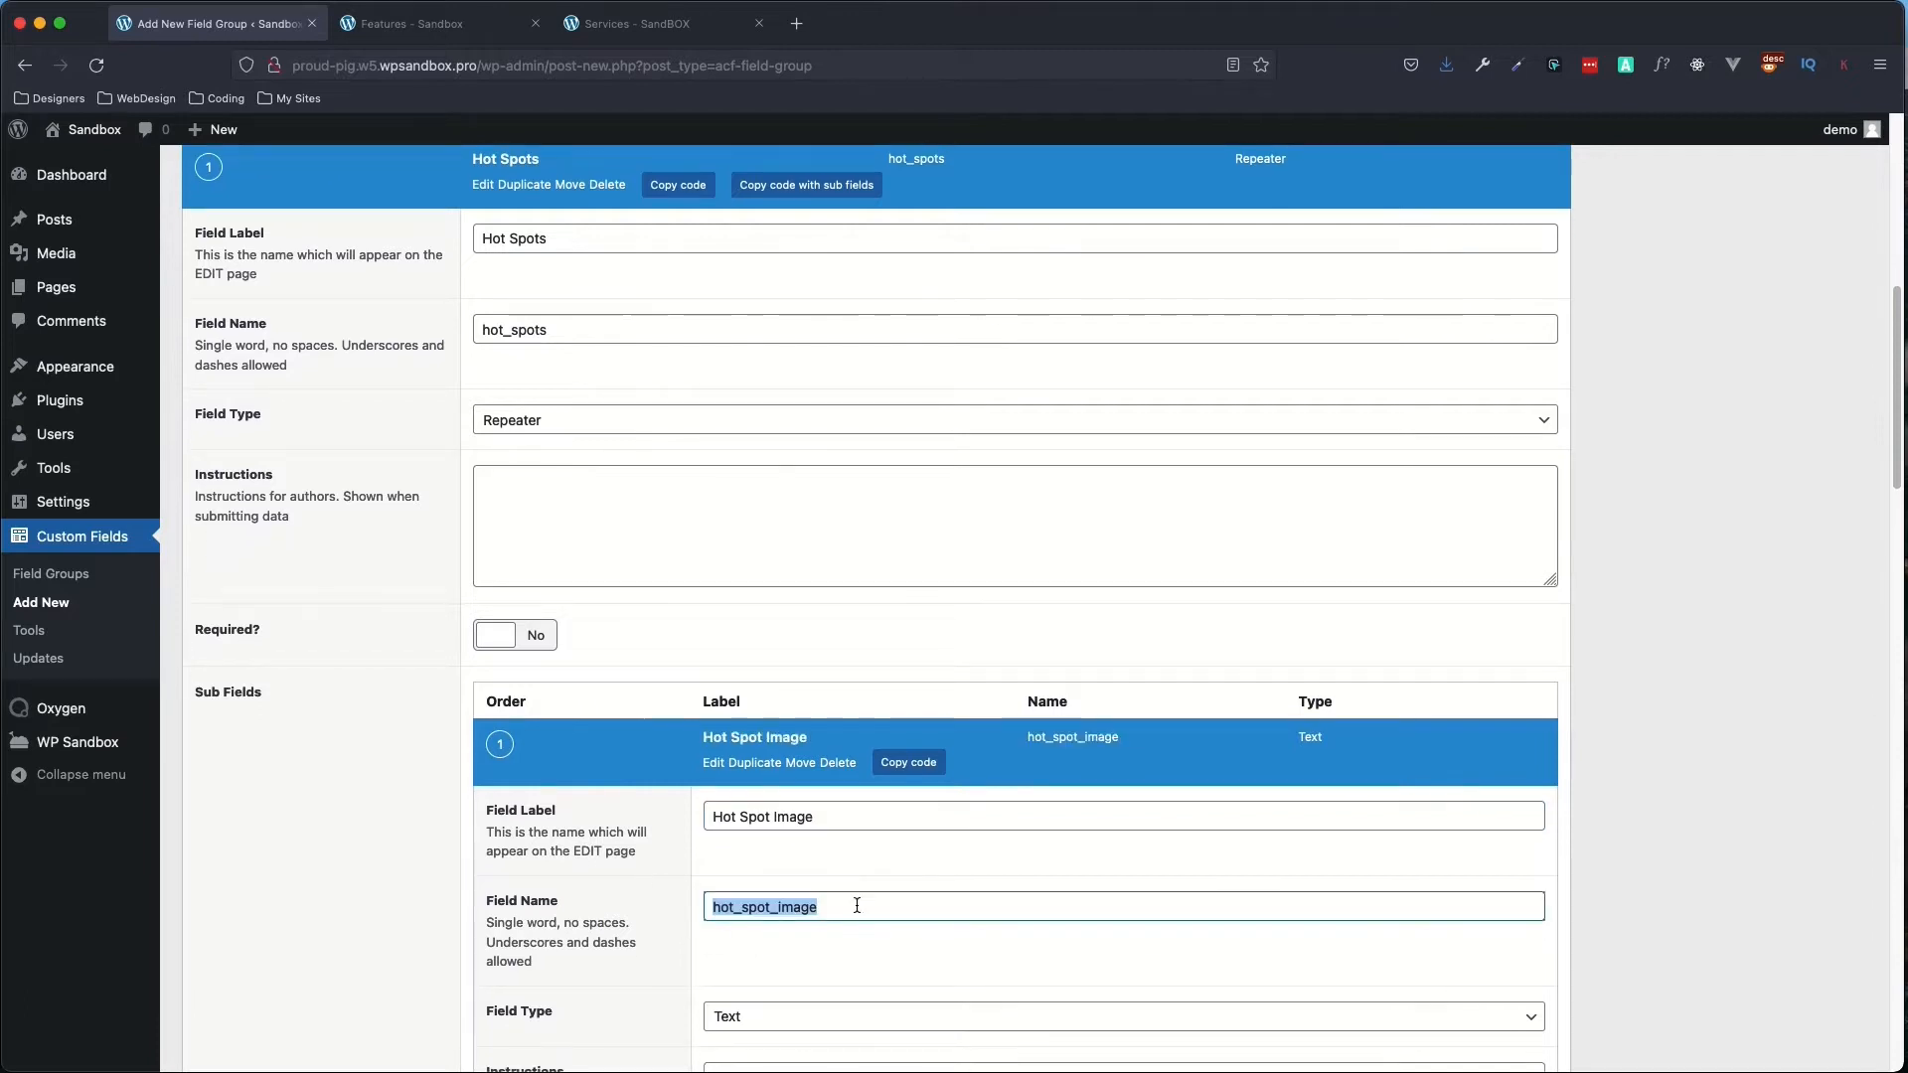
- Make the Hot Spot Image sub field an Image field that returns the Image URL
scroll(663, 865, down, 3)
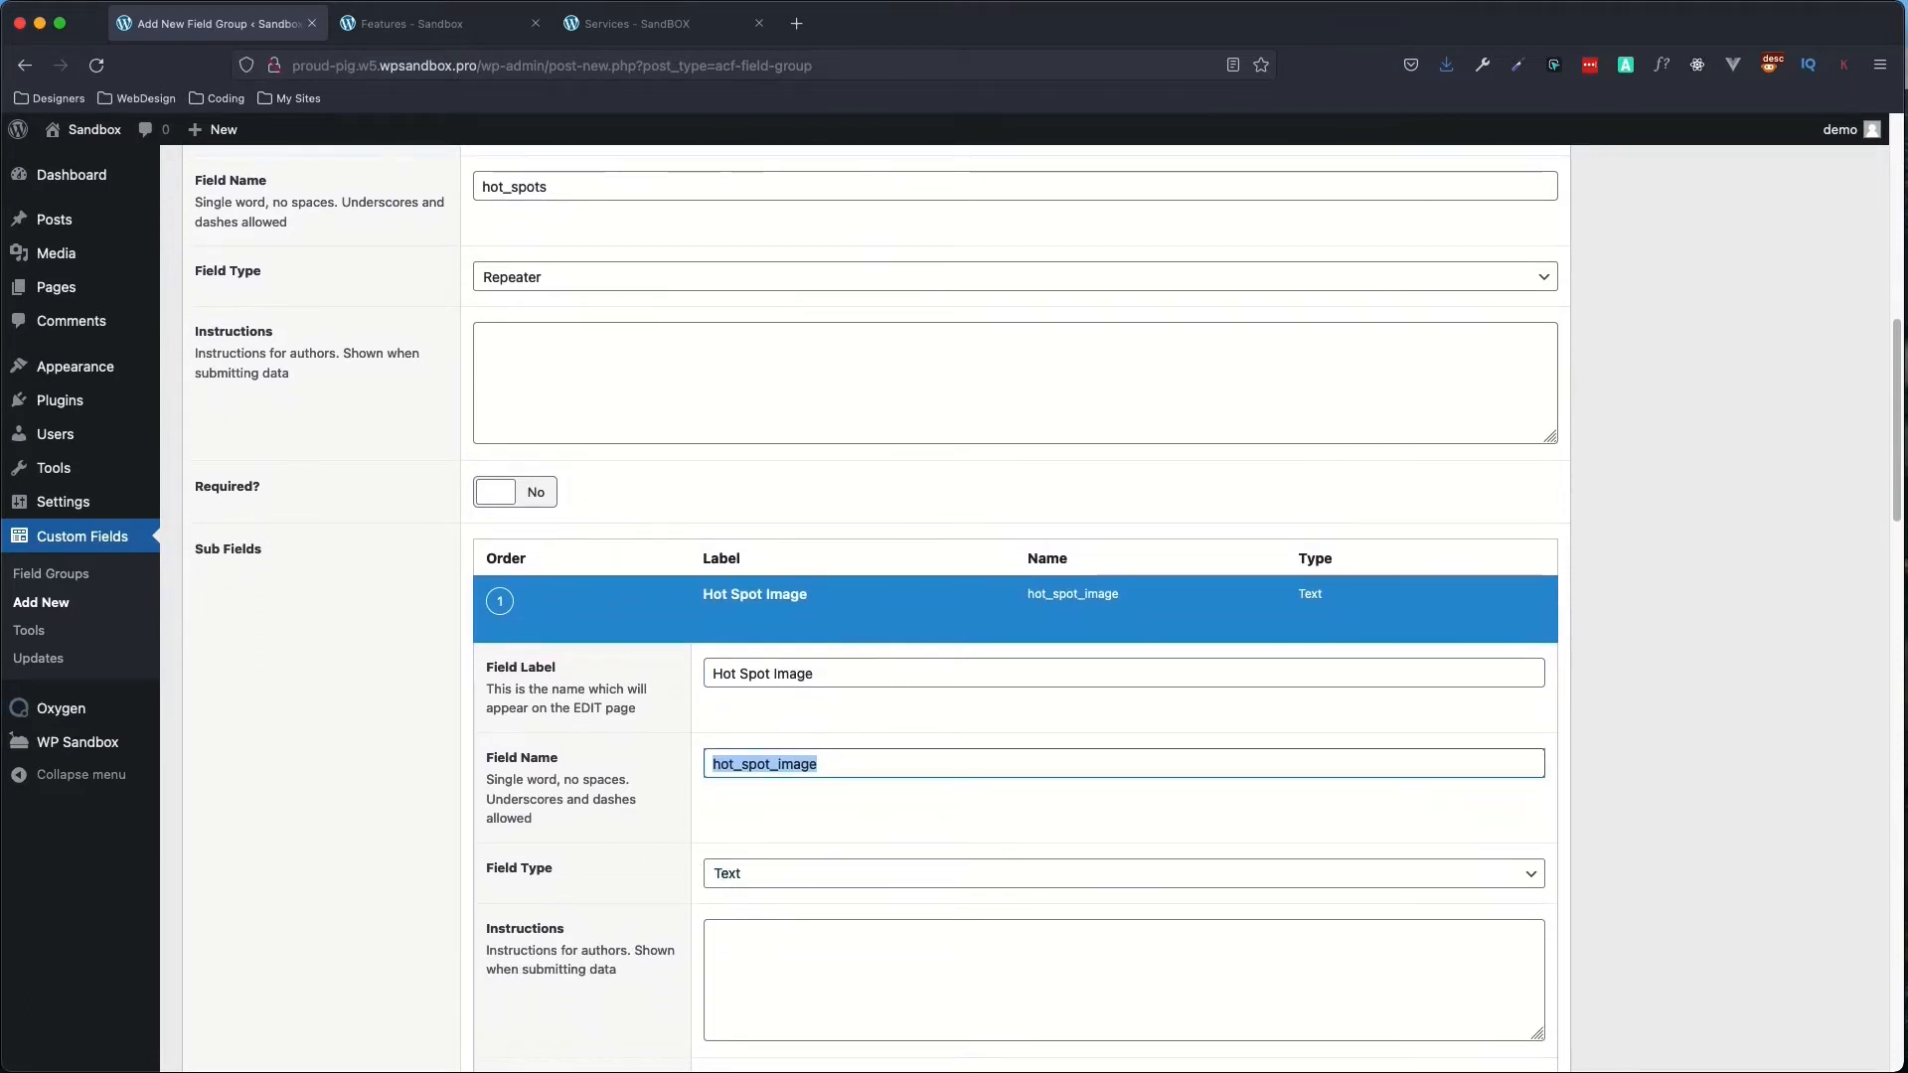
click(825, 873)
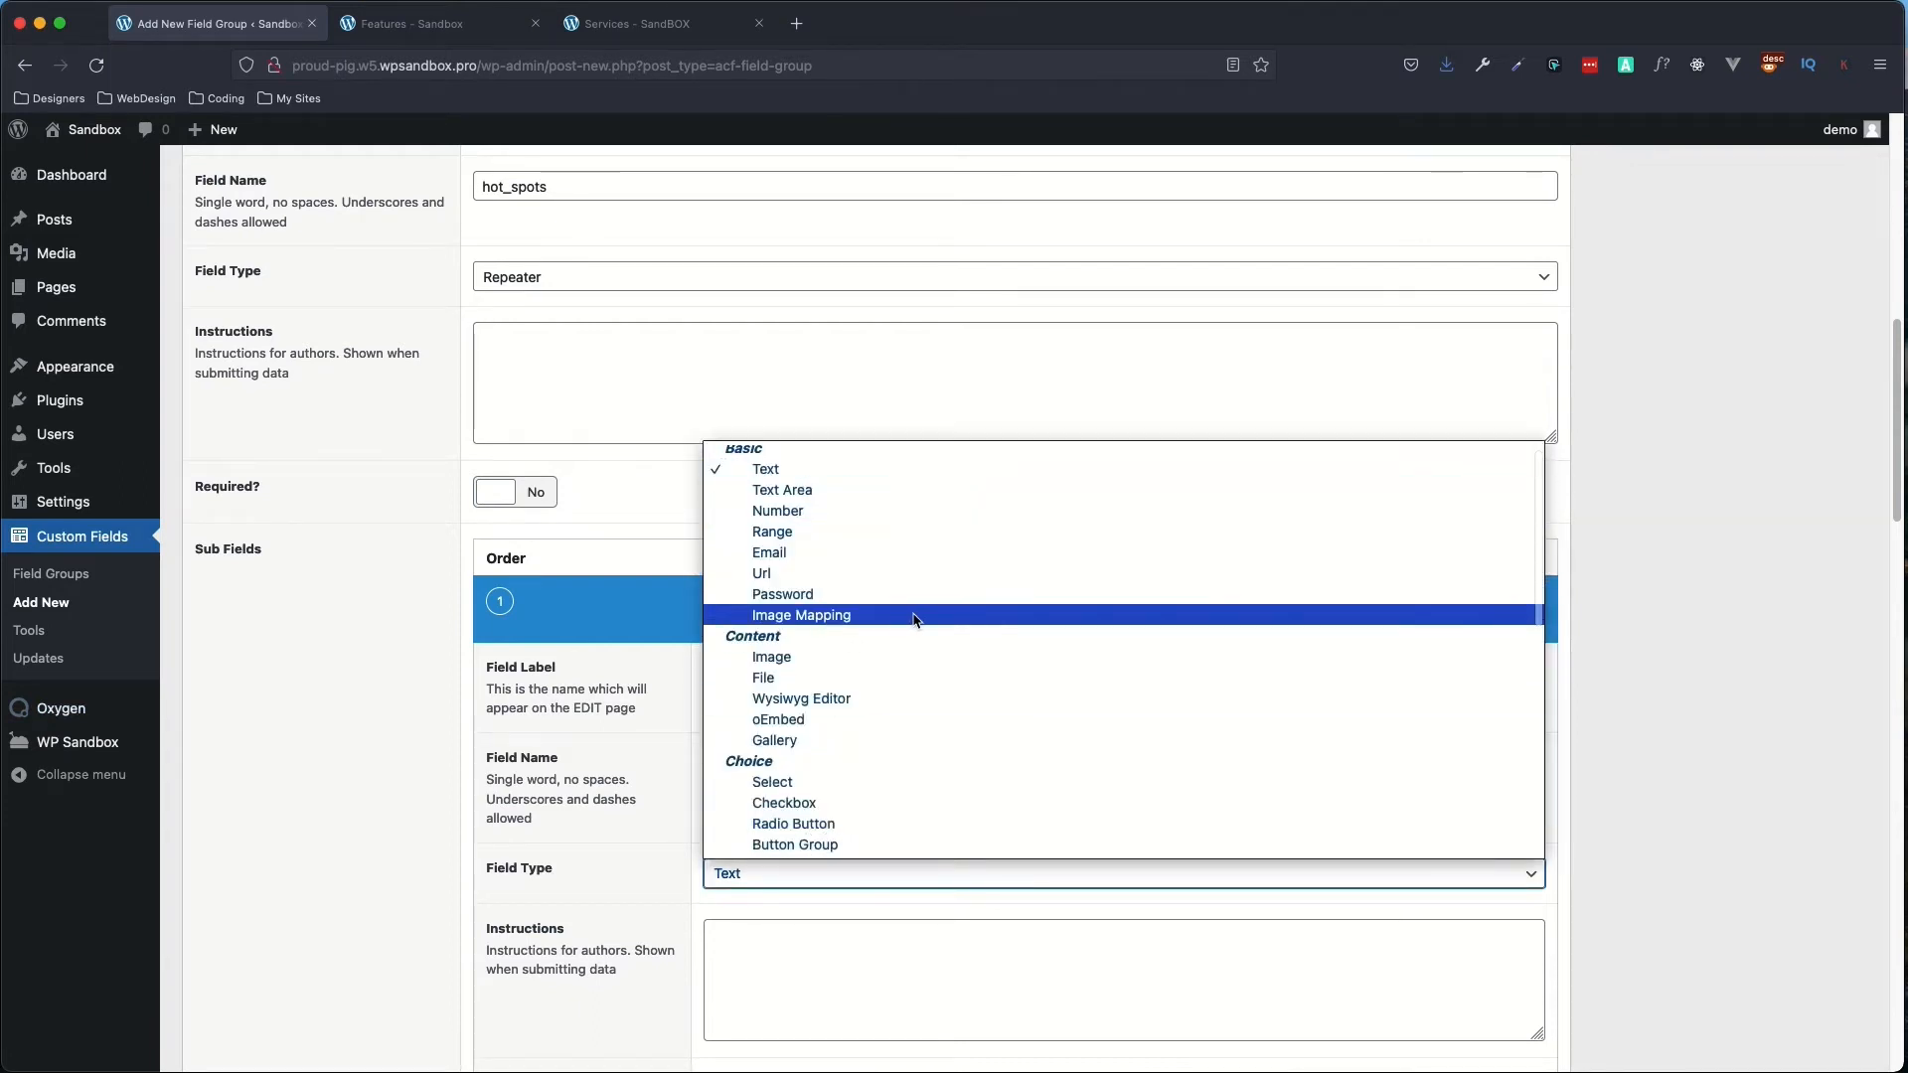
click(817, 667)
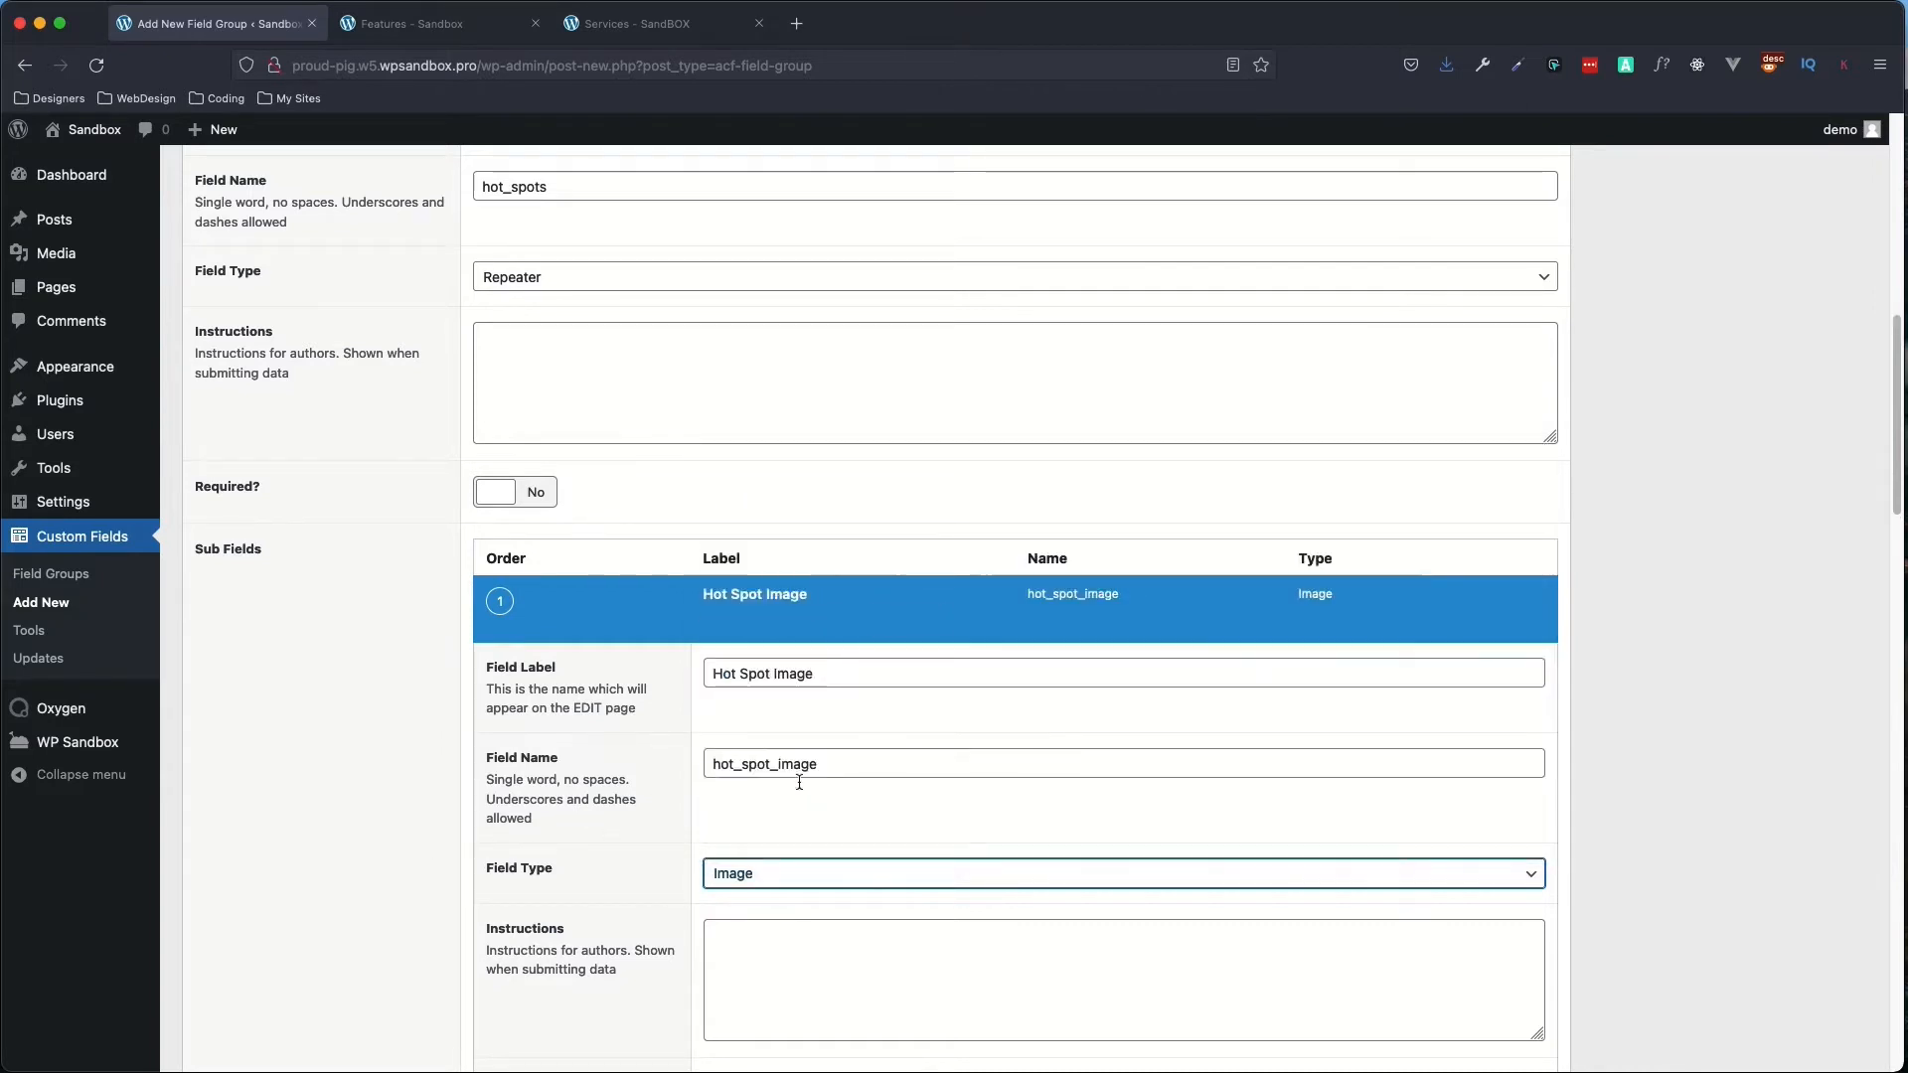
scroll(882, 792, down, 8)
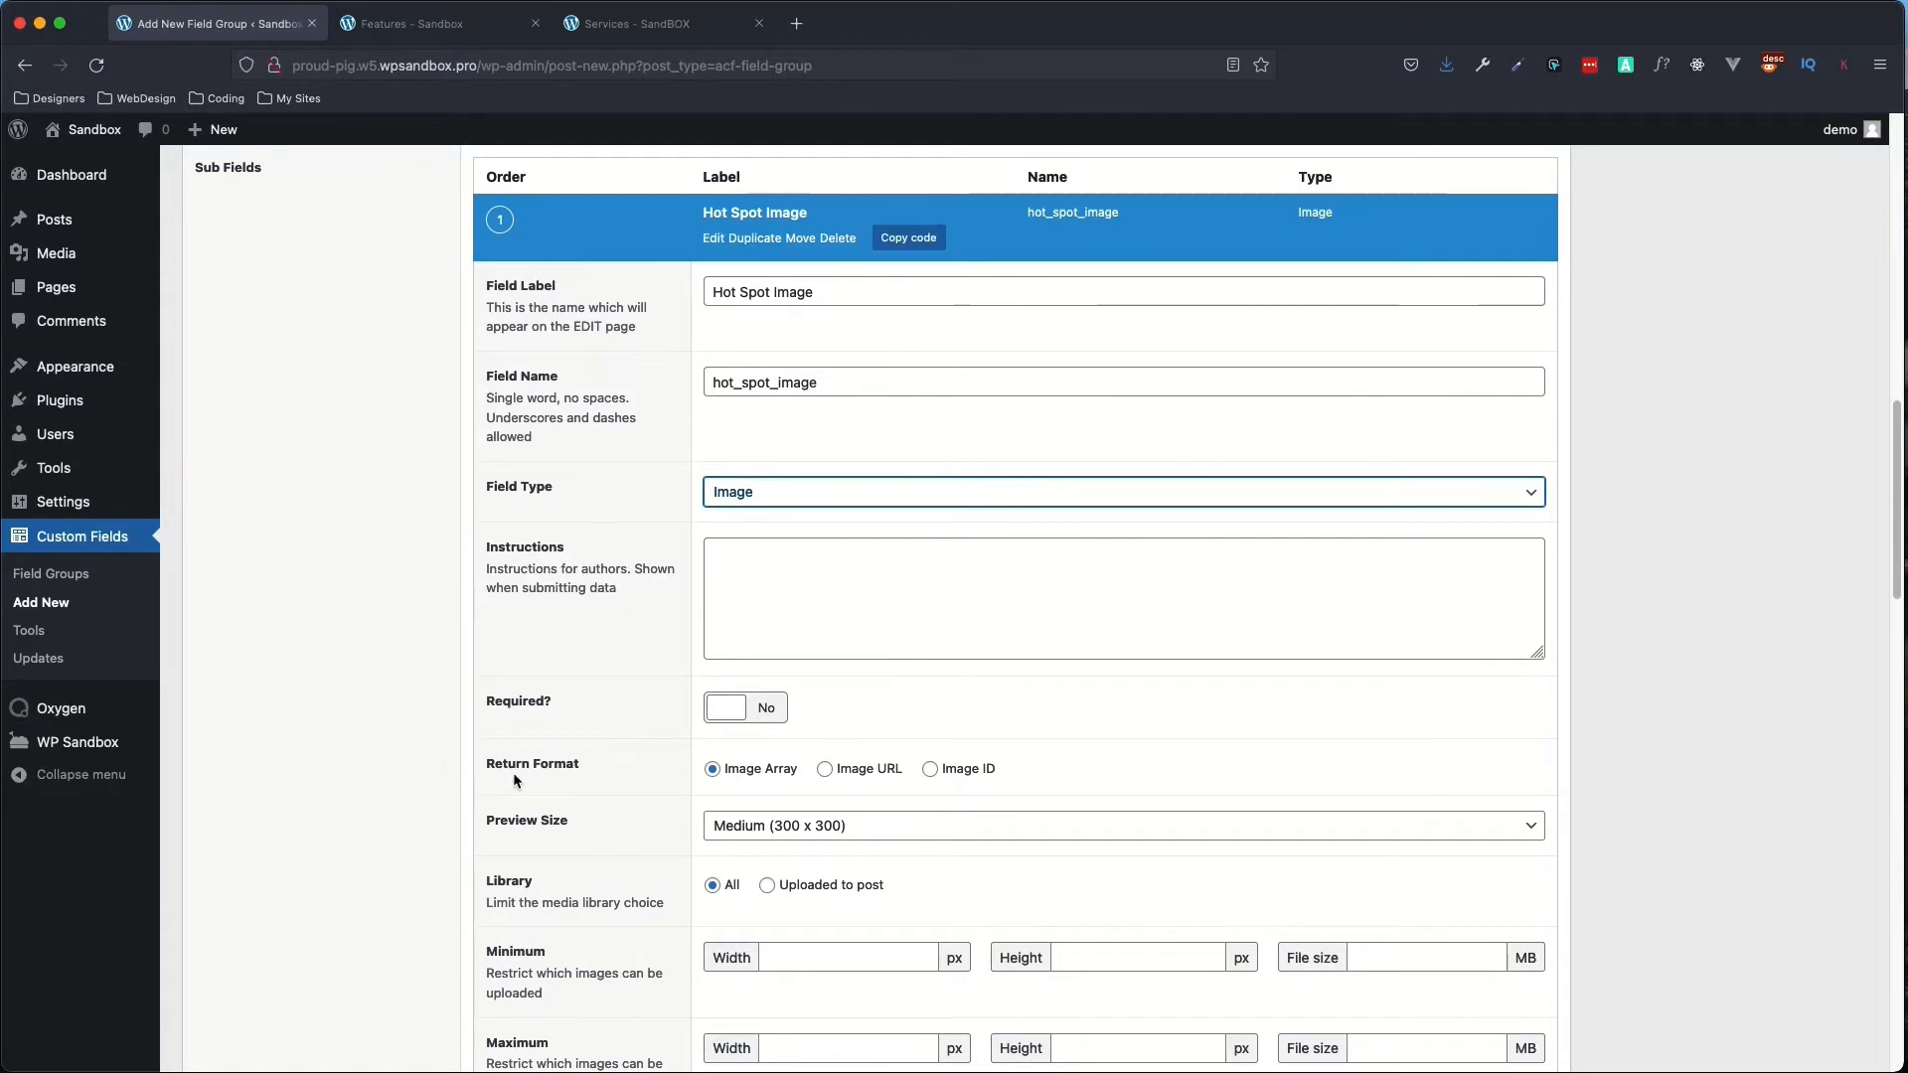
scroll(755, 735, down, 2)
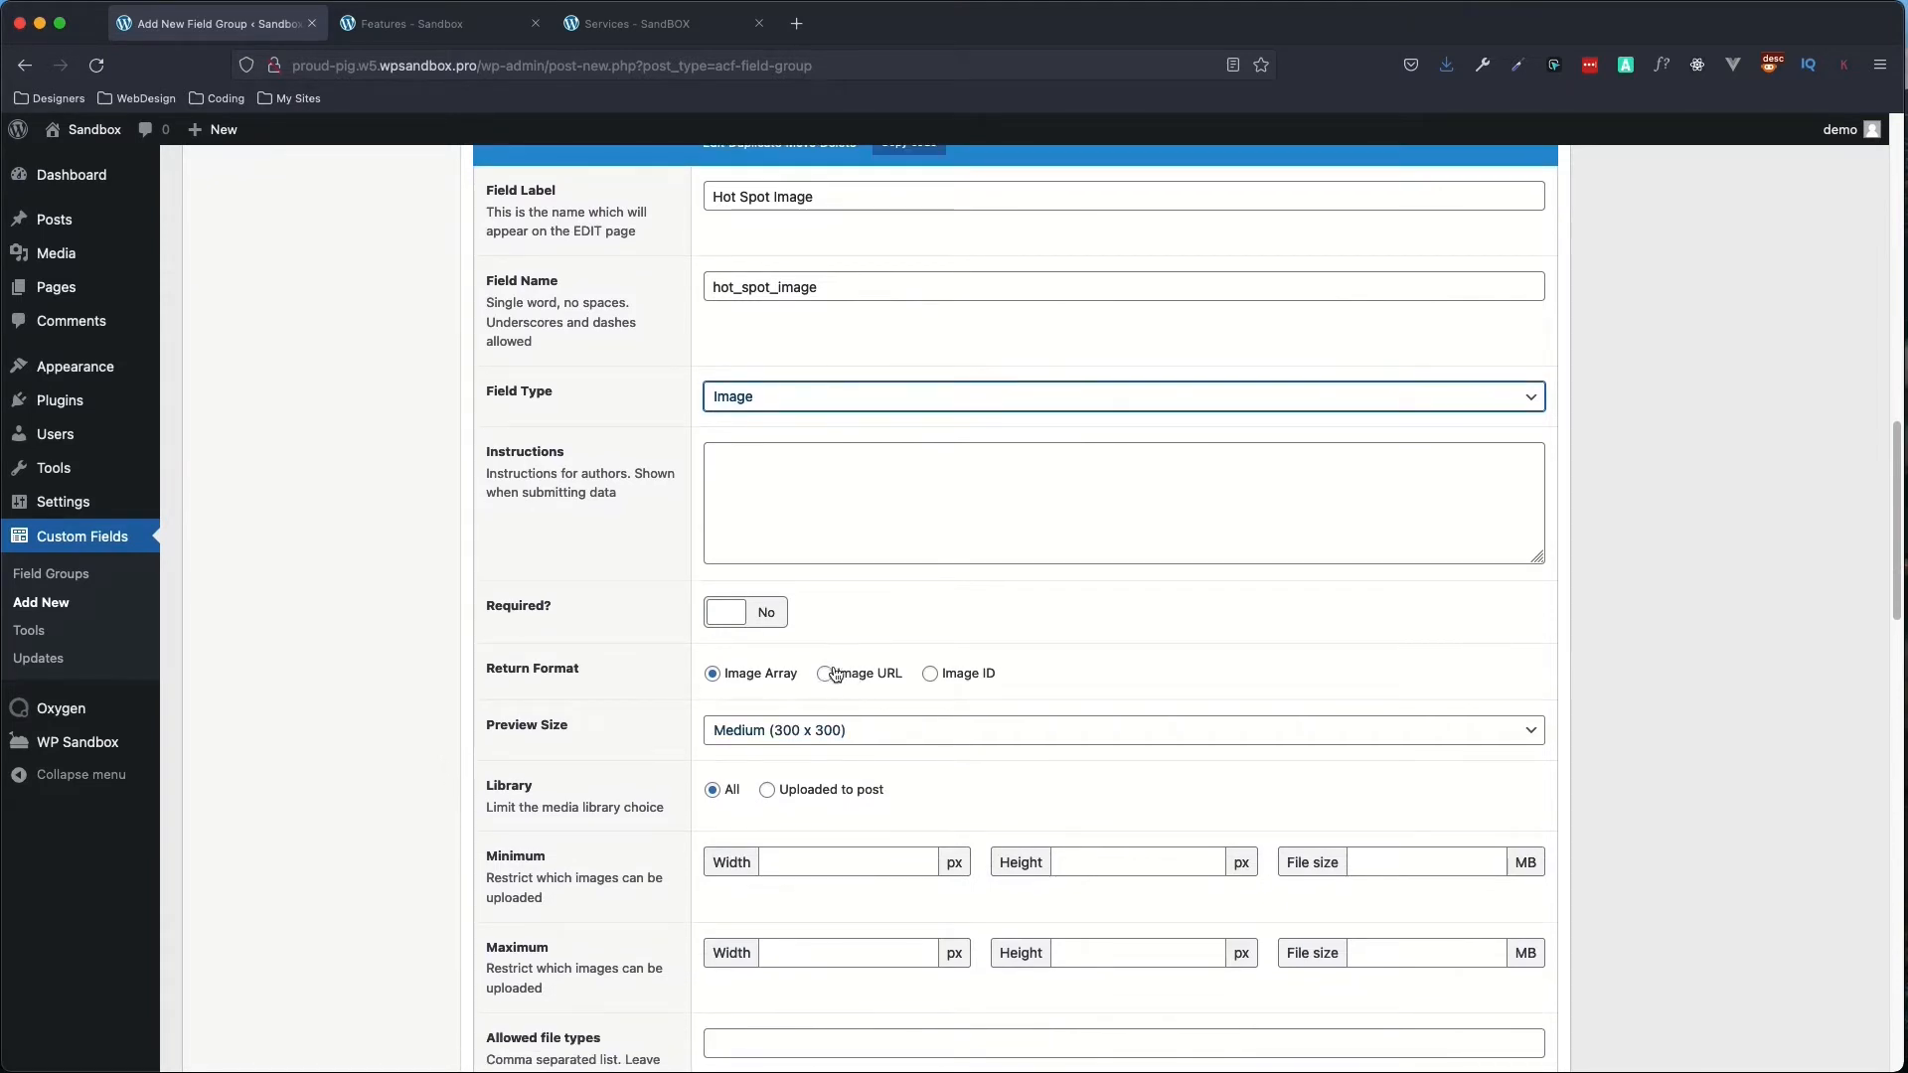
click(826, 675)
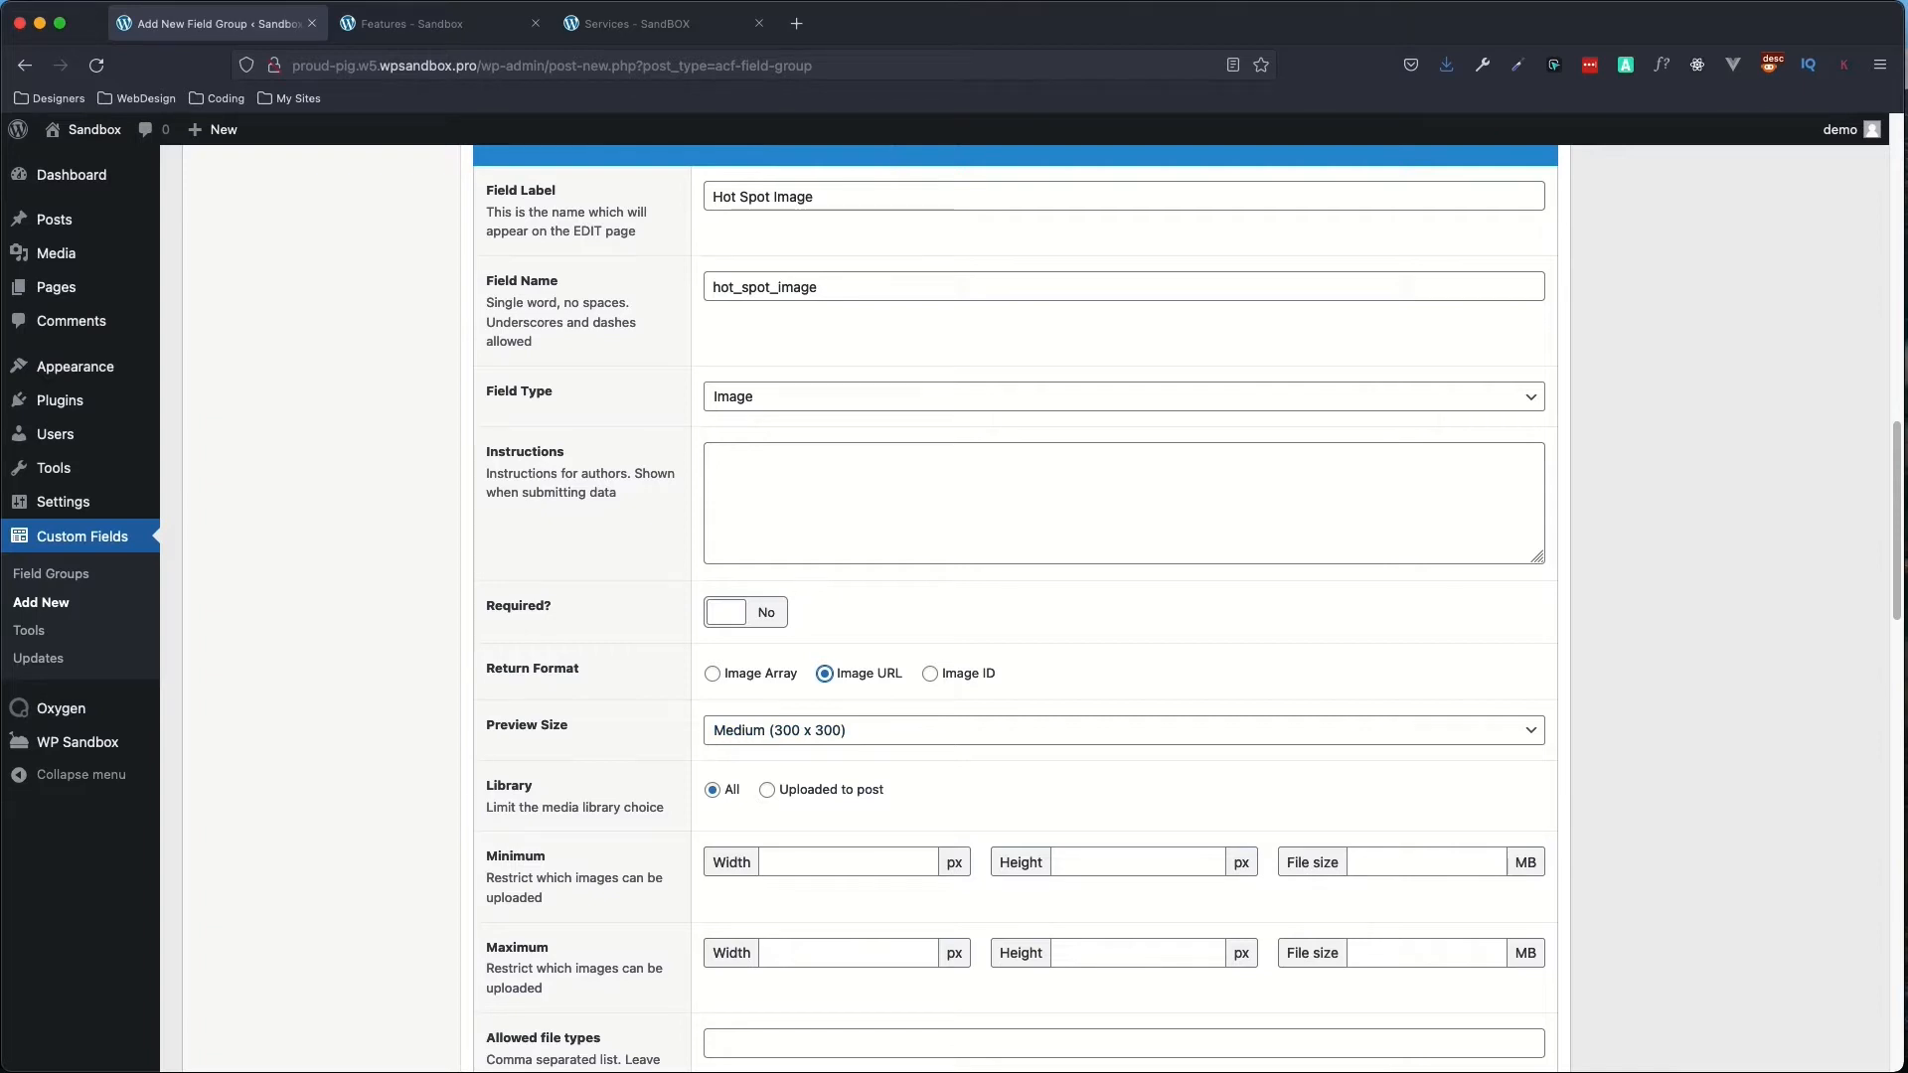
- Add a second sub field labelled "Hot Spot Location" with the field type Image Mapping
scroll(950, 761, down, 5)
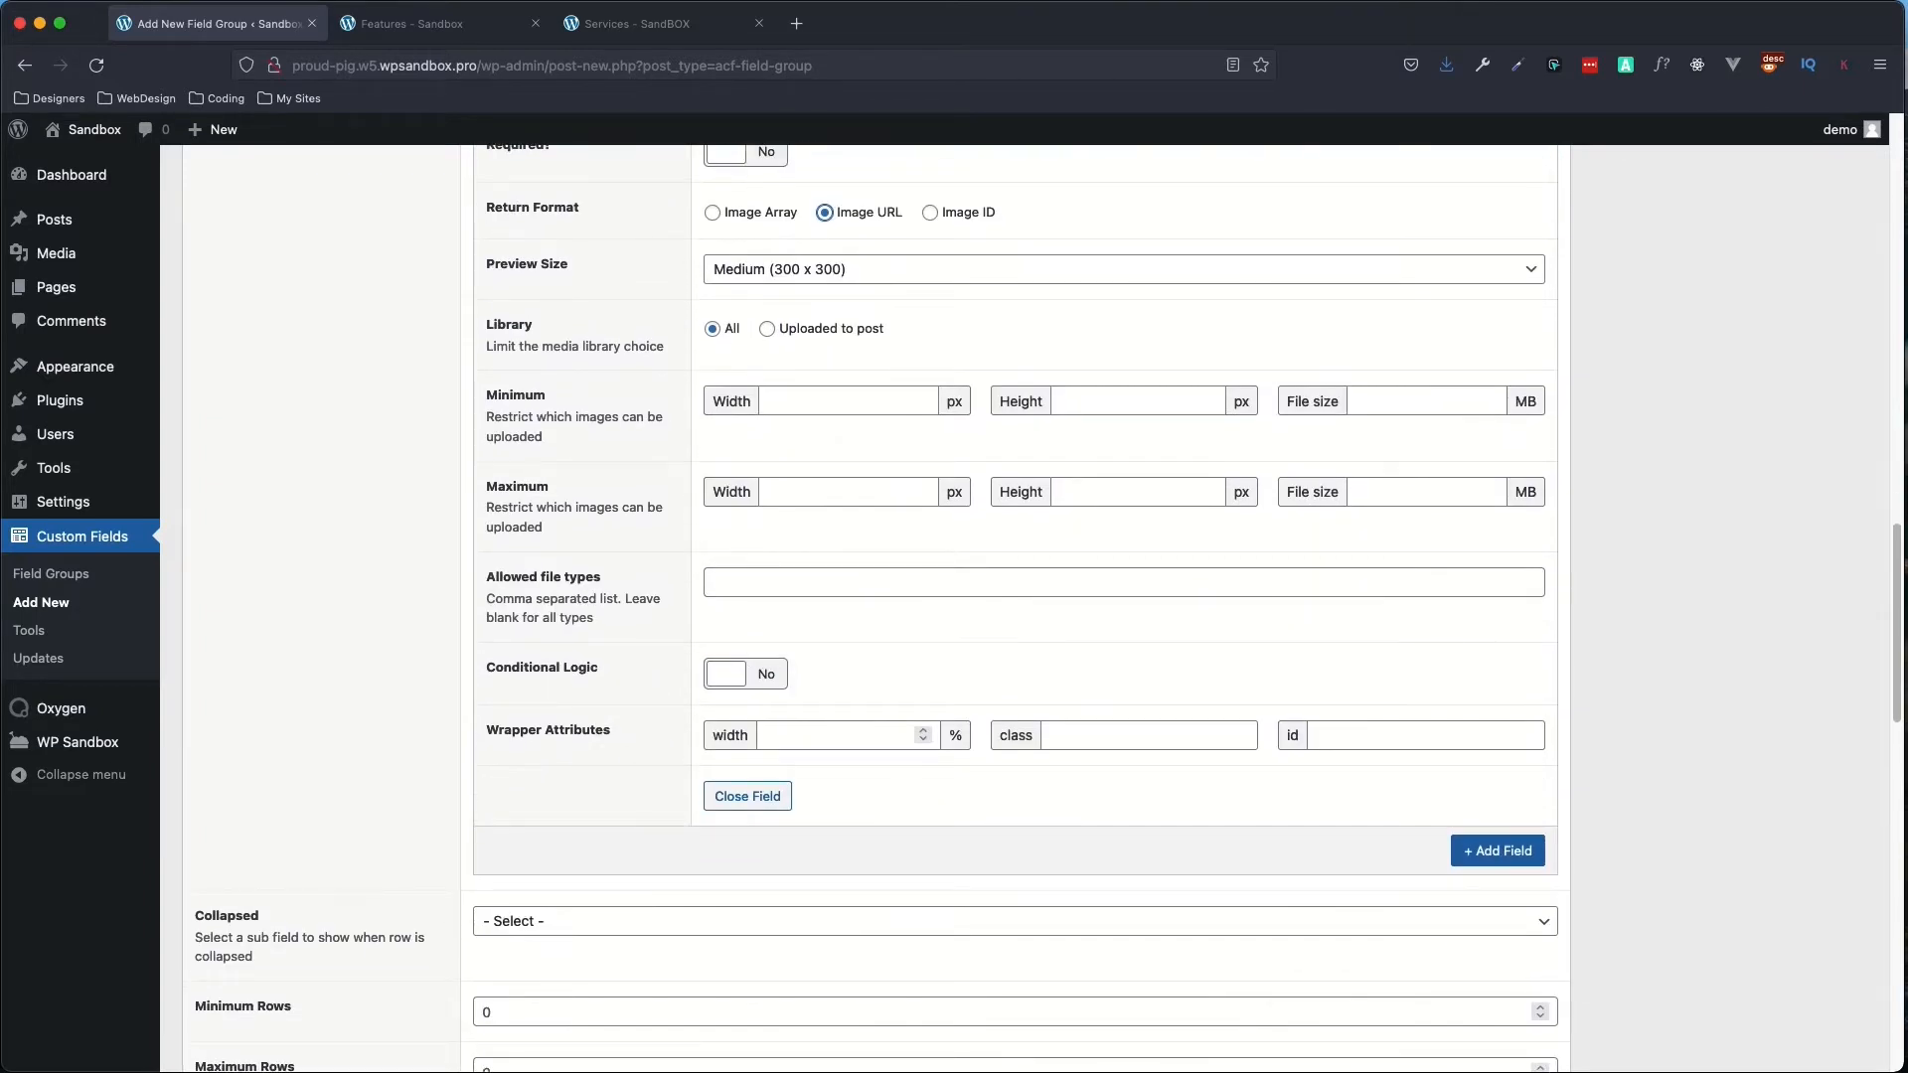
click(1509, 859)
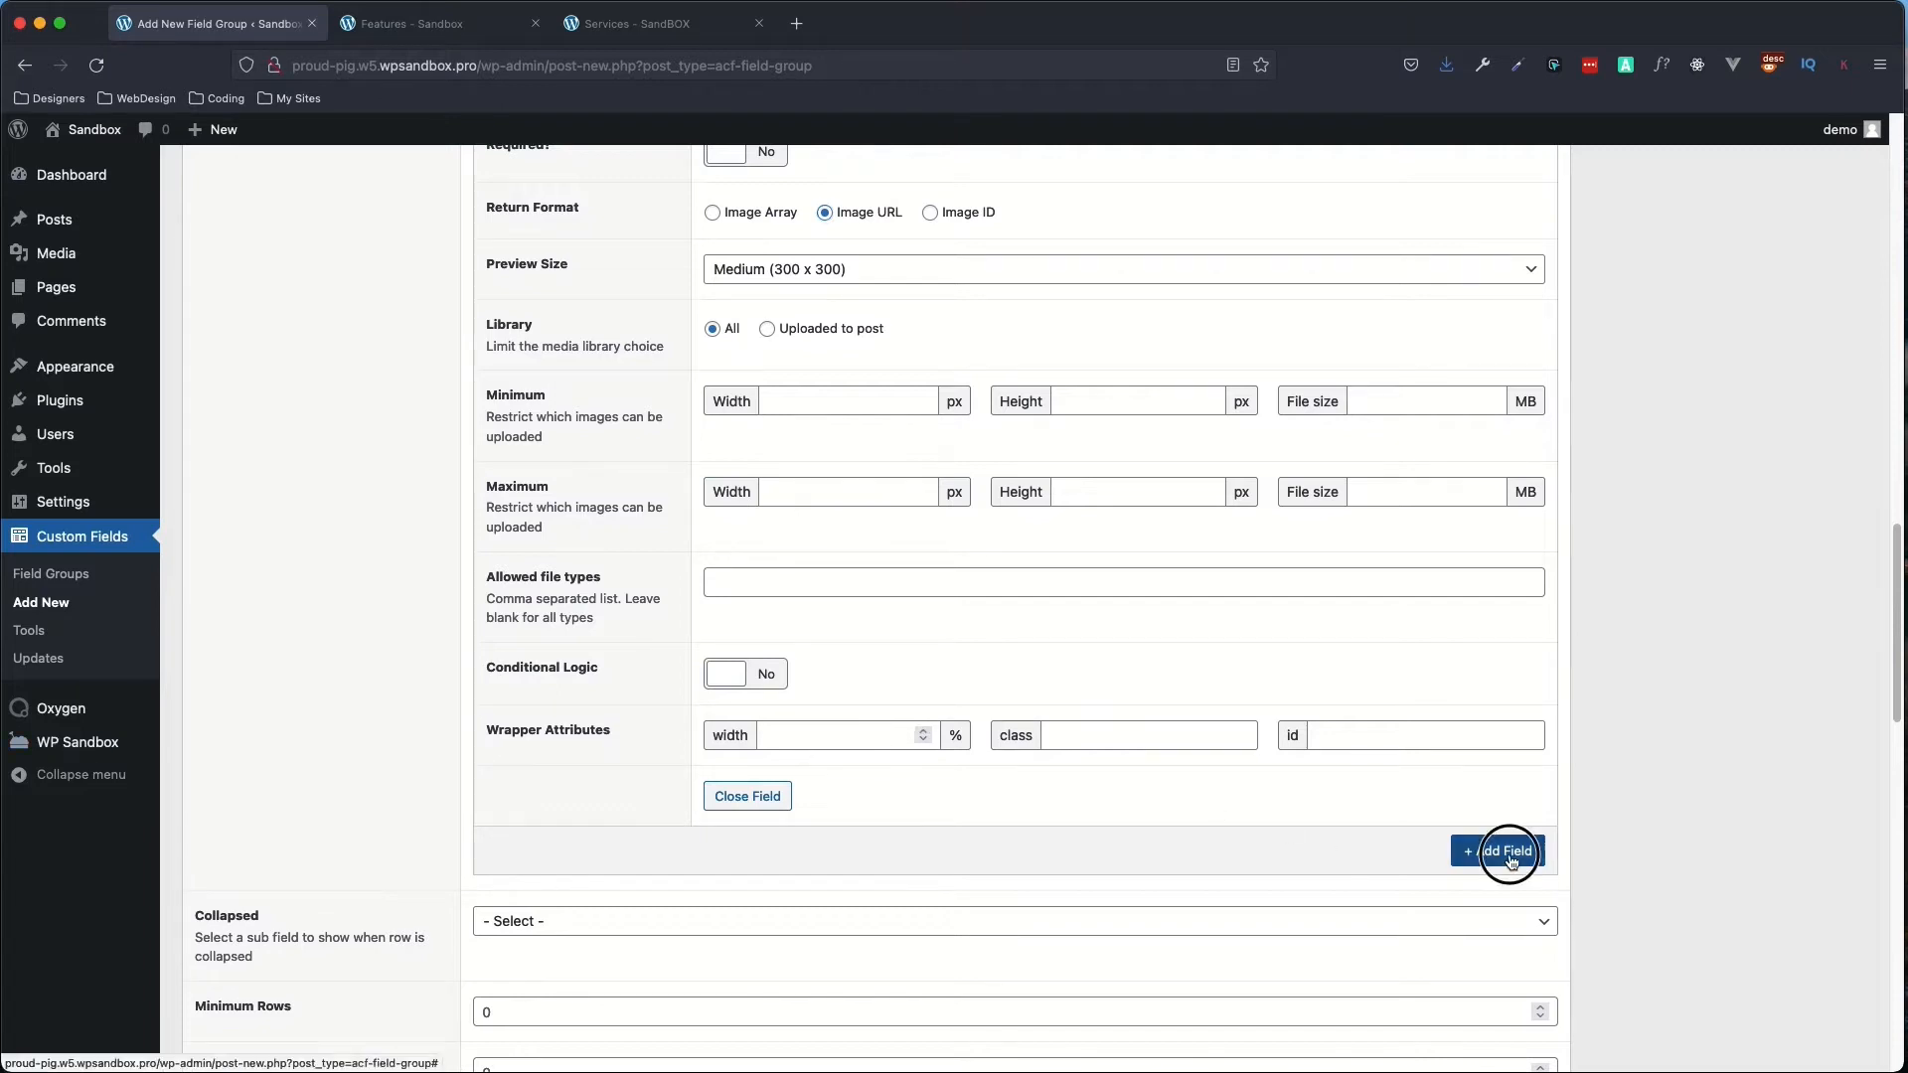
scroll(845, 723, down, 2)
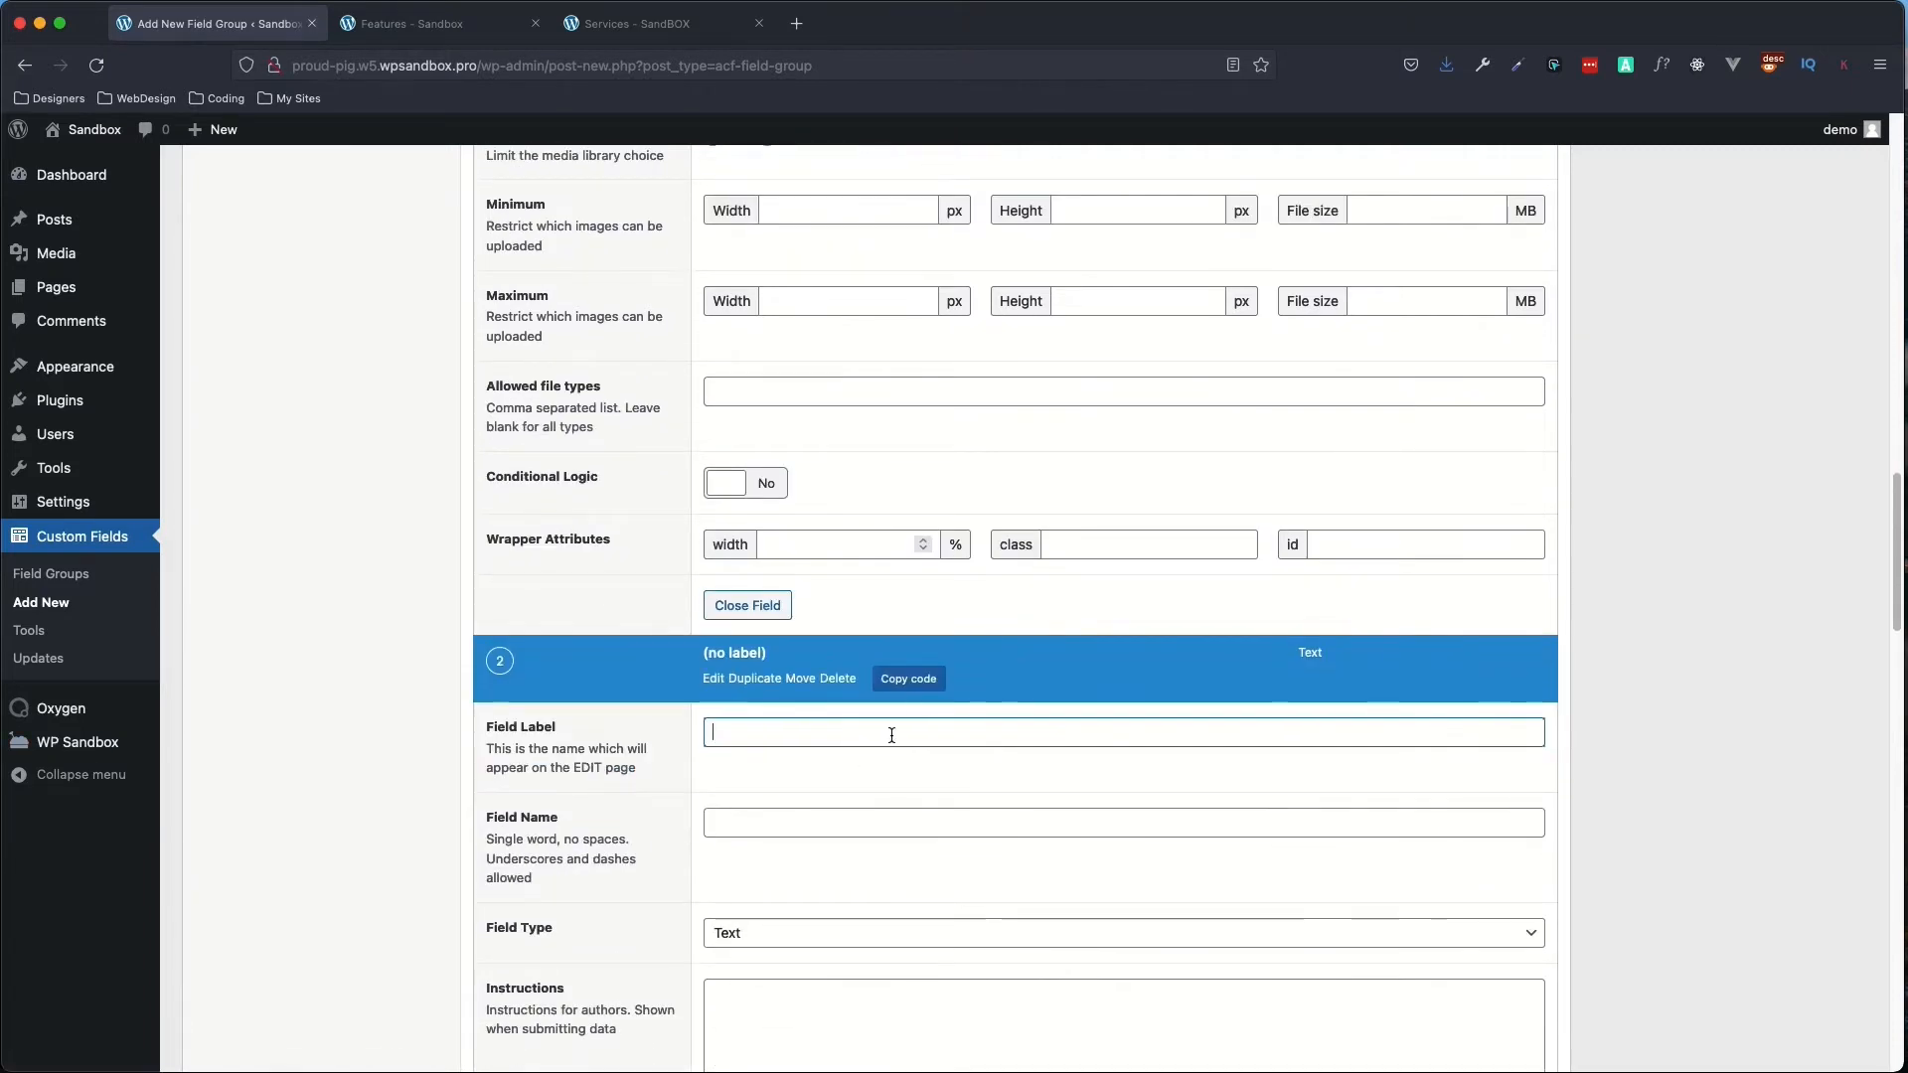
text(Hot SPo)
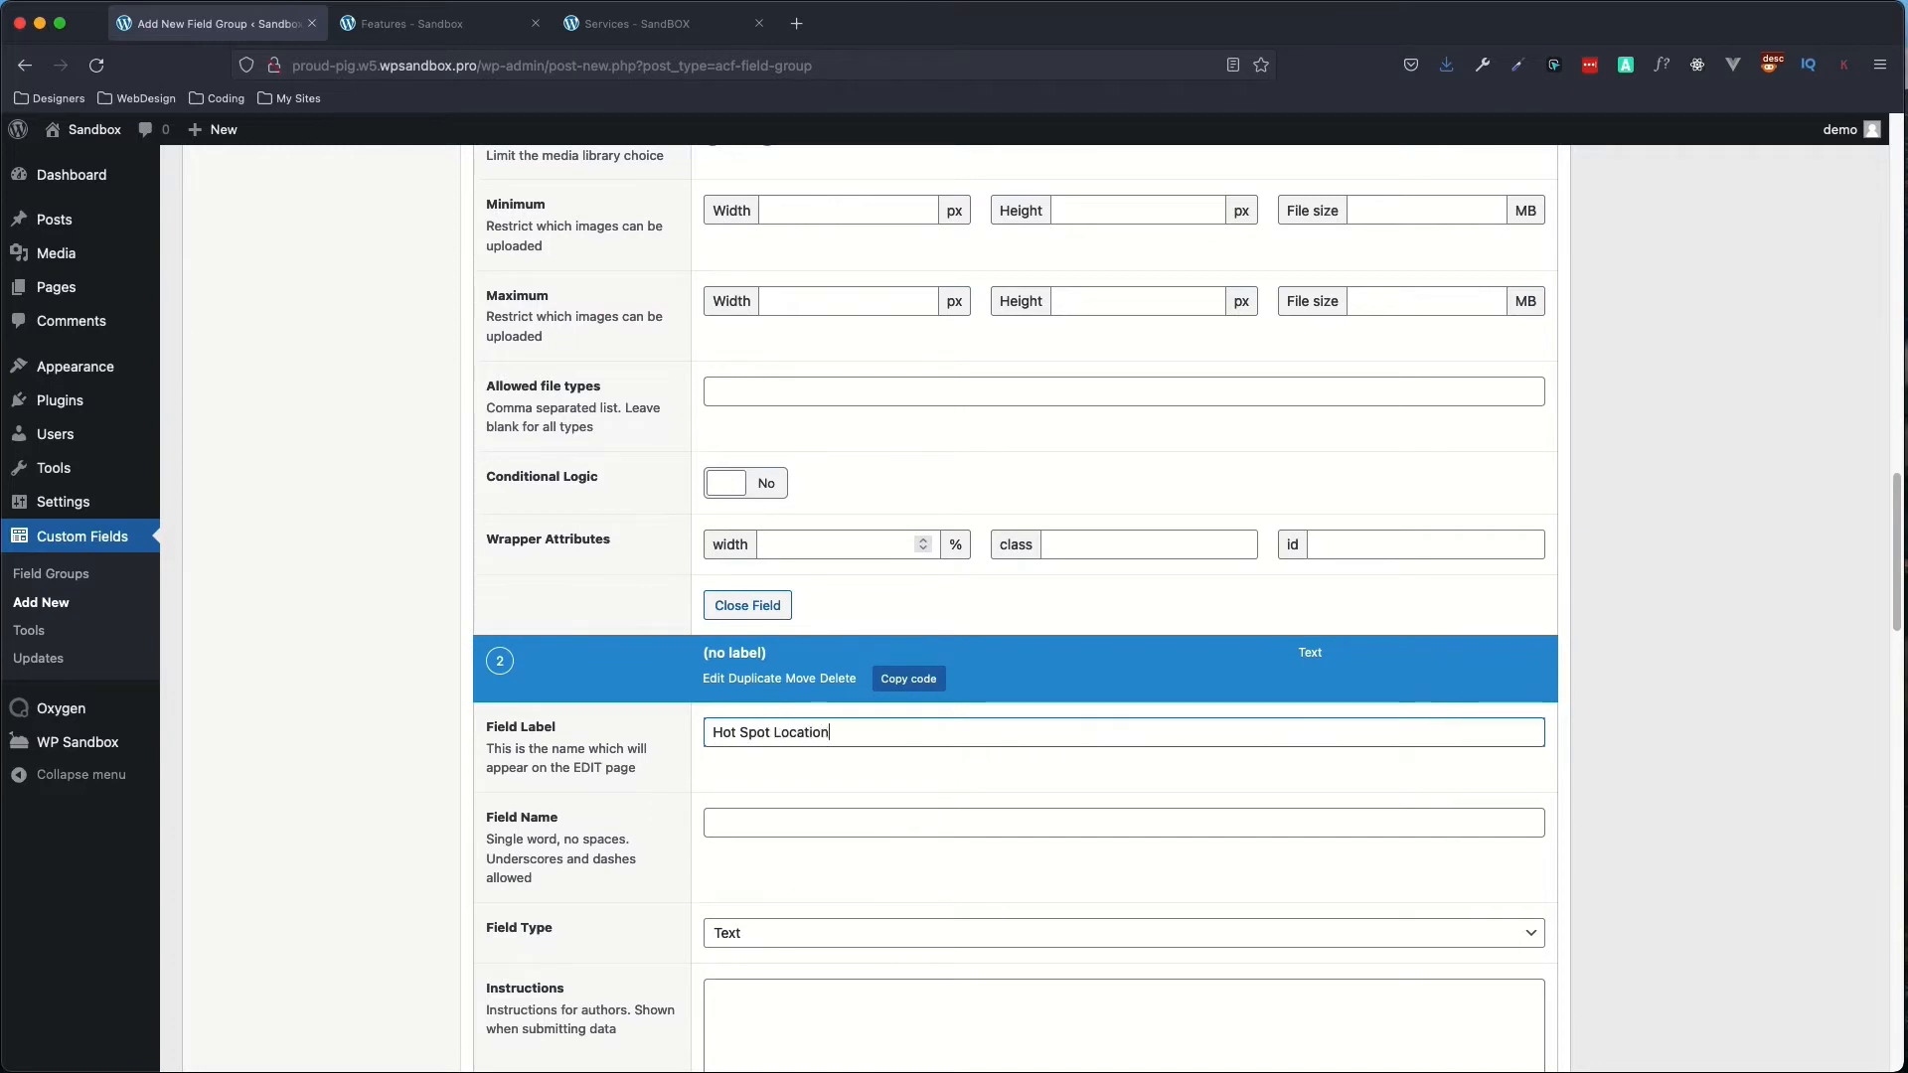
key(Tab)
scroll(898, 772, down, 1)
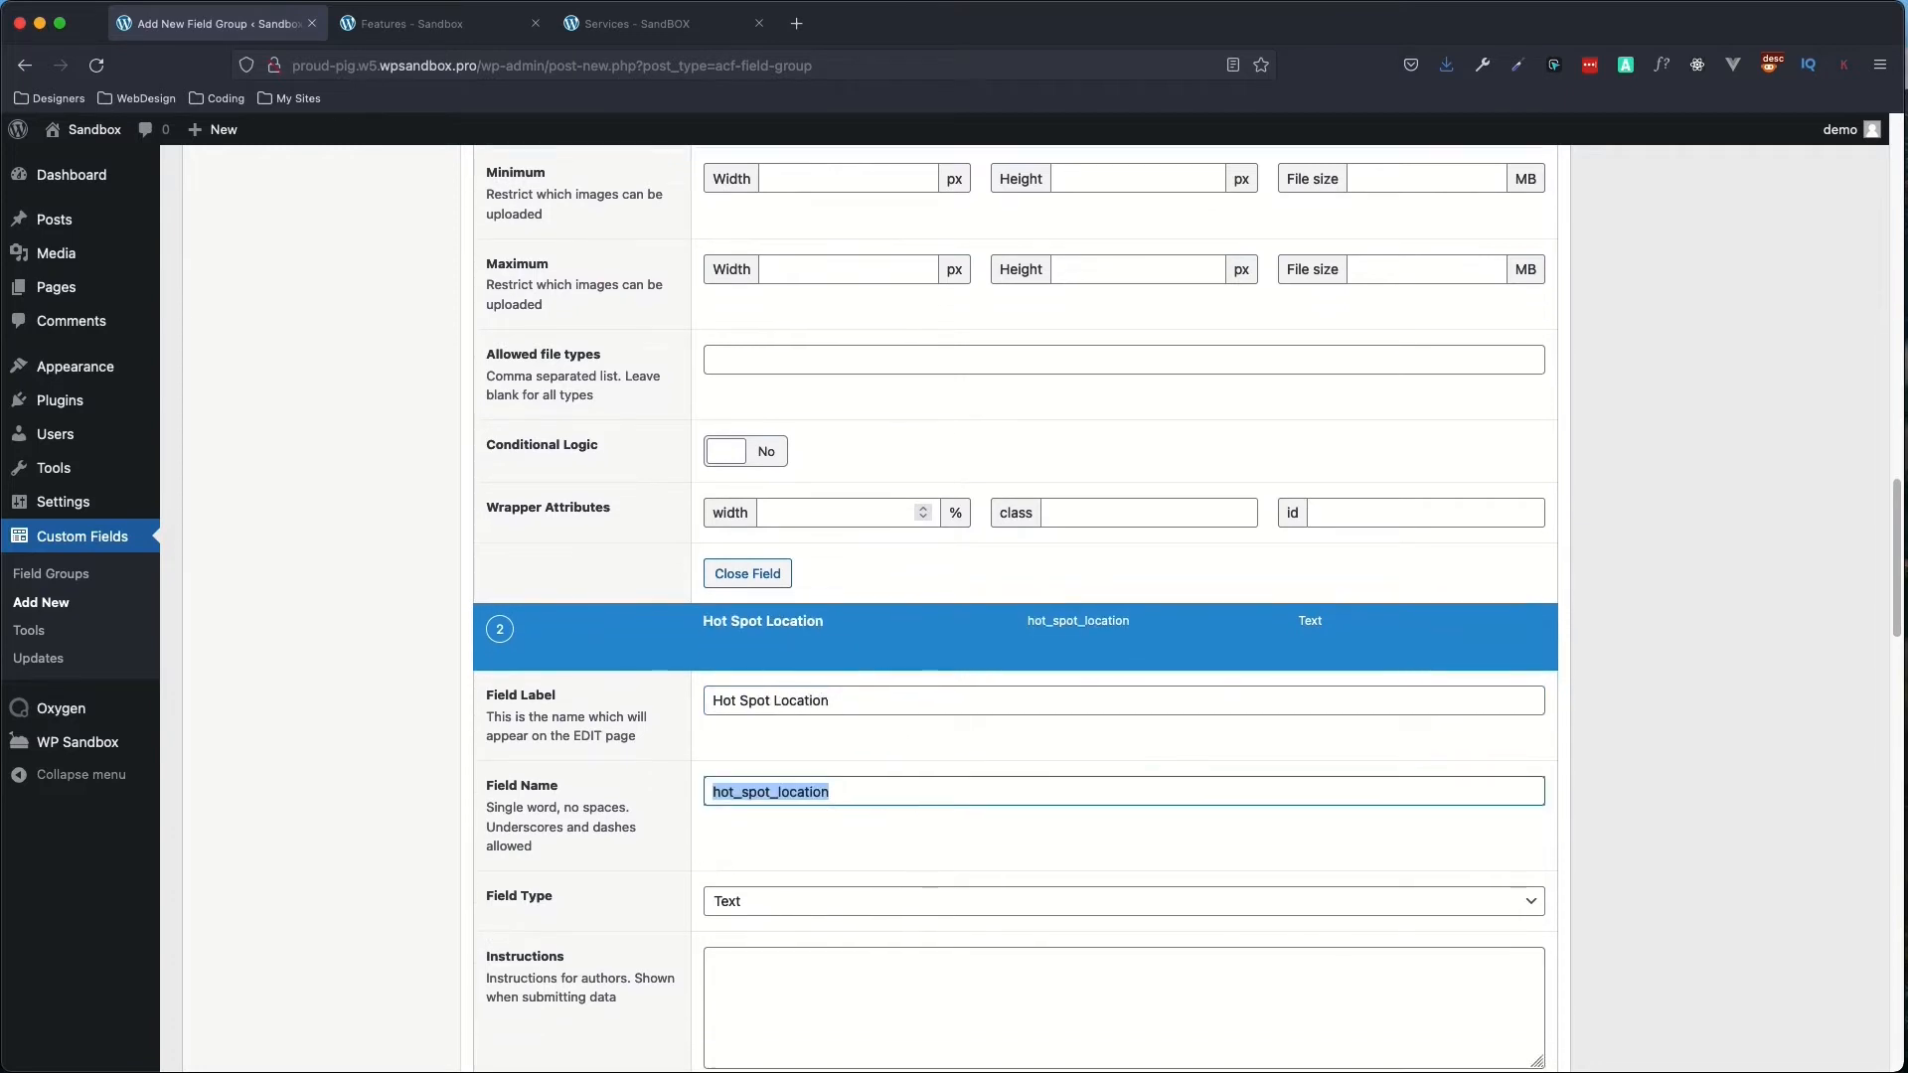
scroll(1039, 771, down, 3)
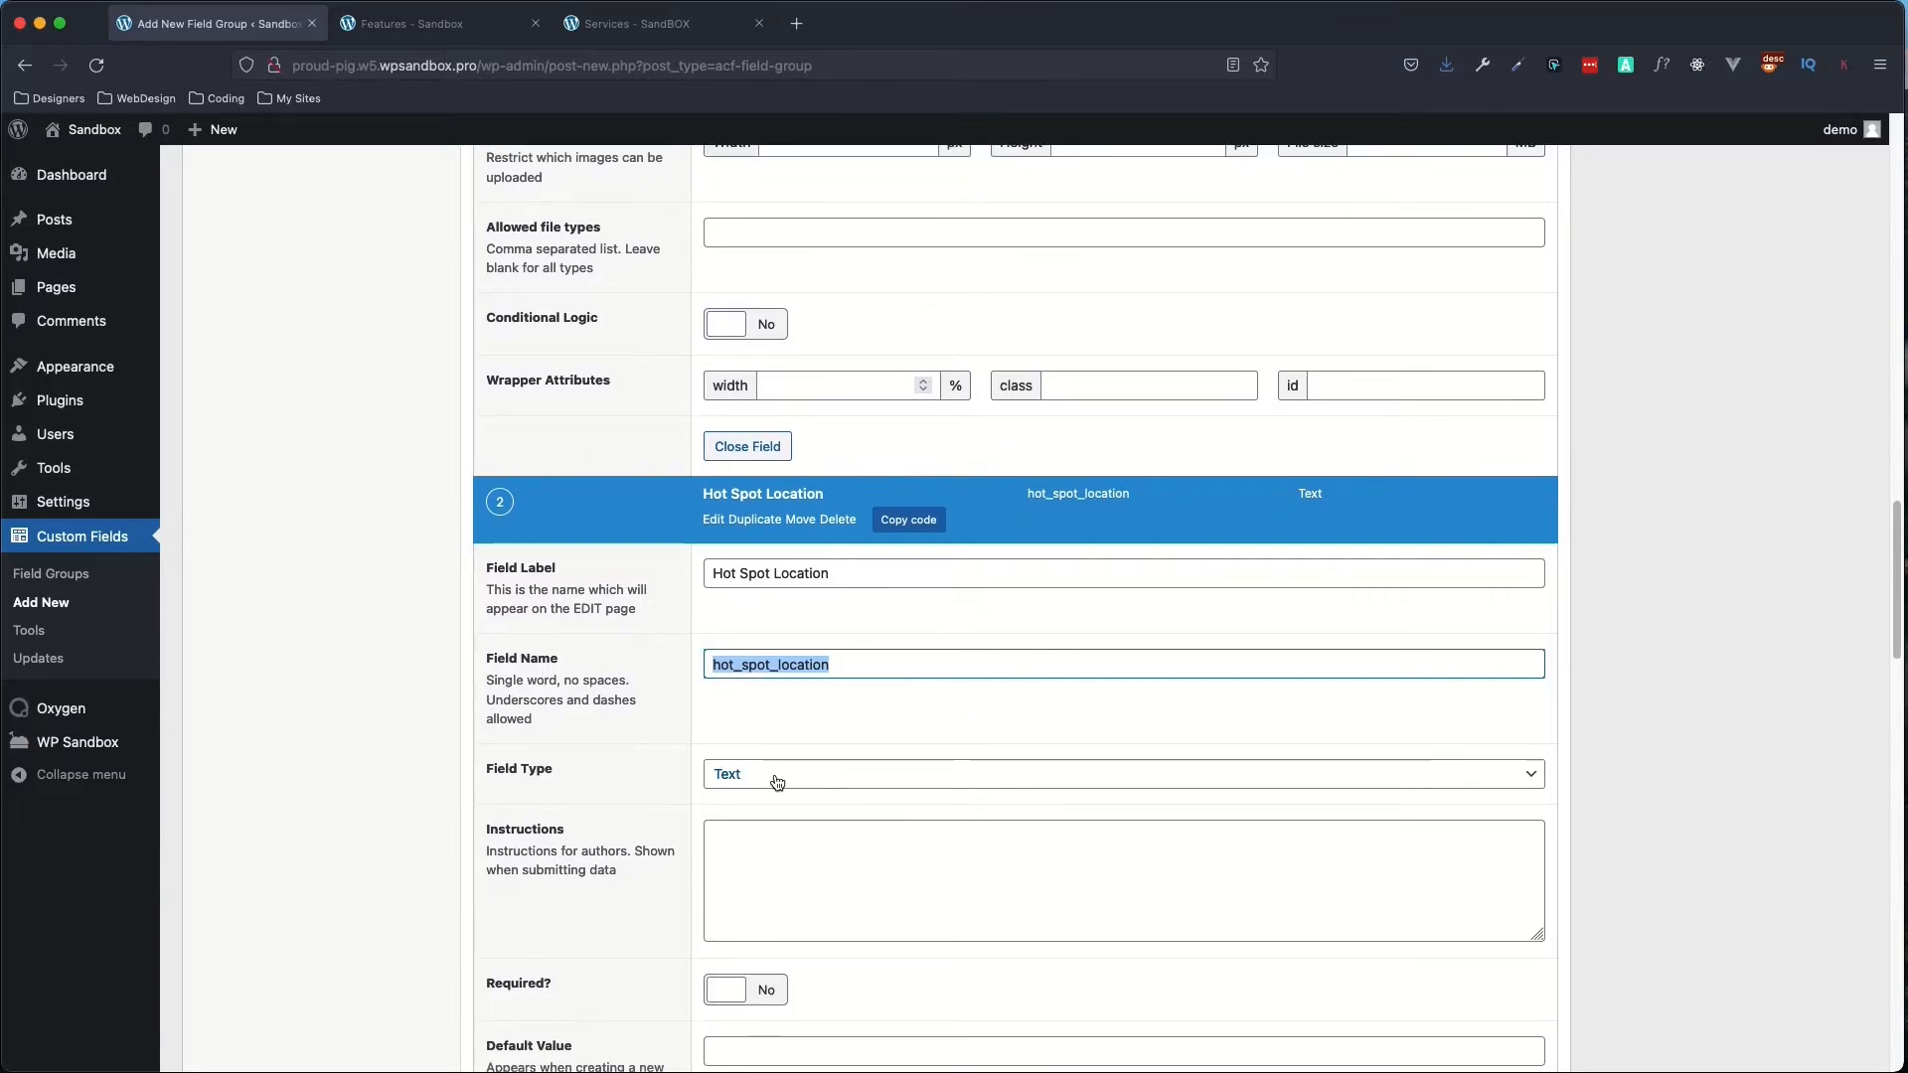
click(779, 776)
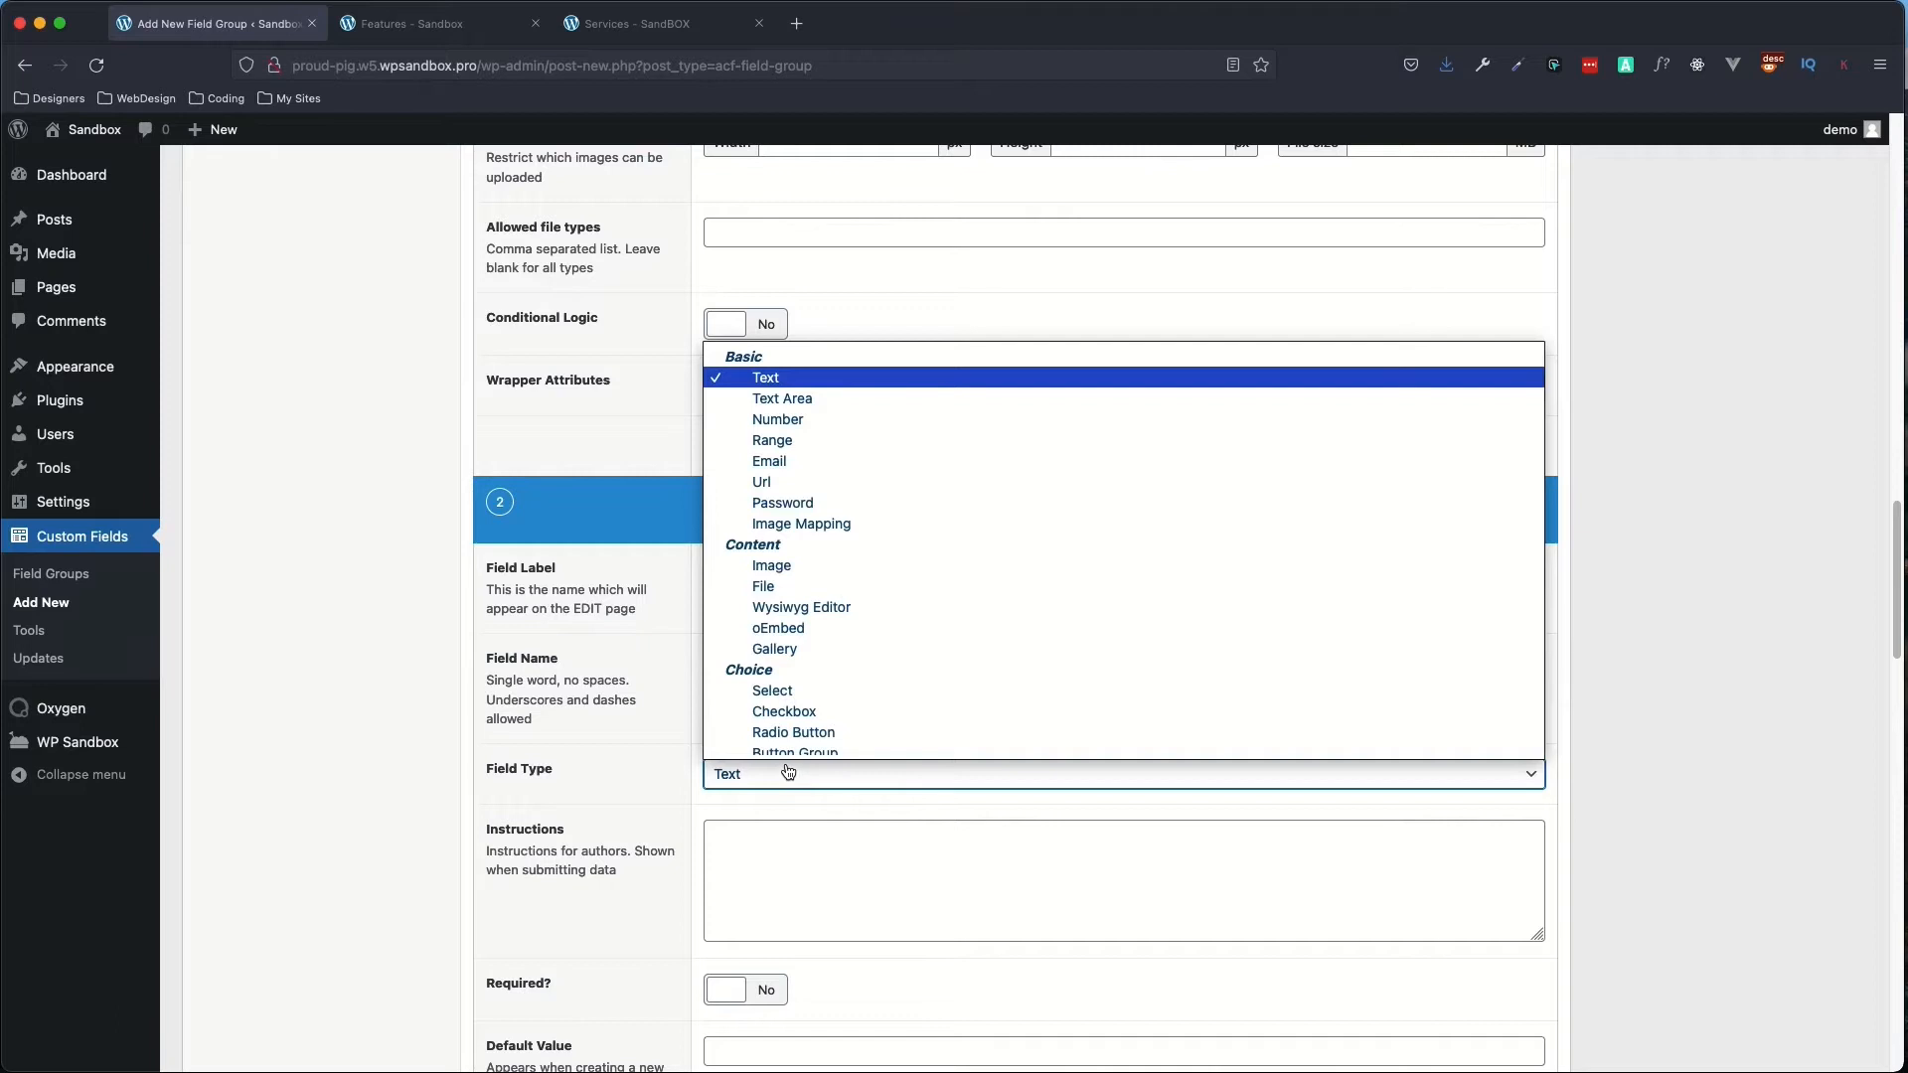
click(846, 528)
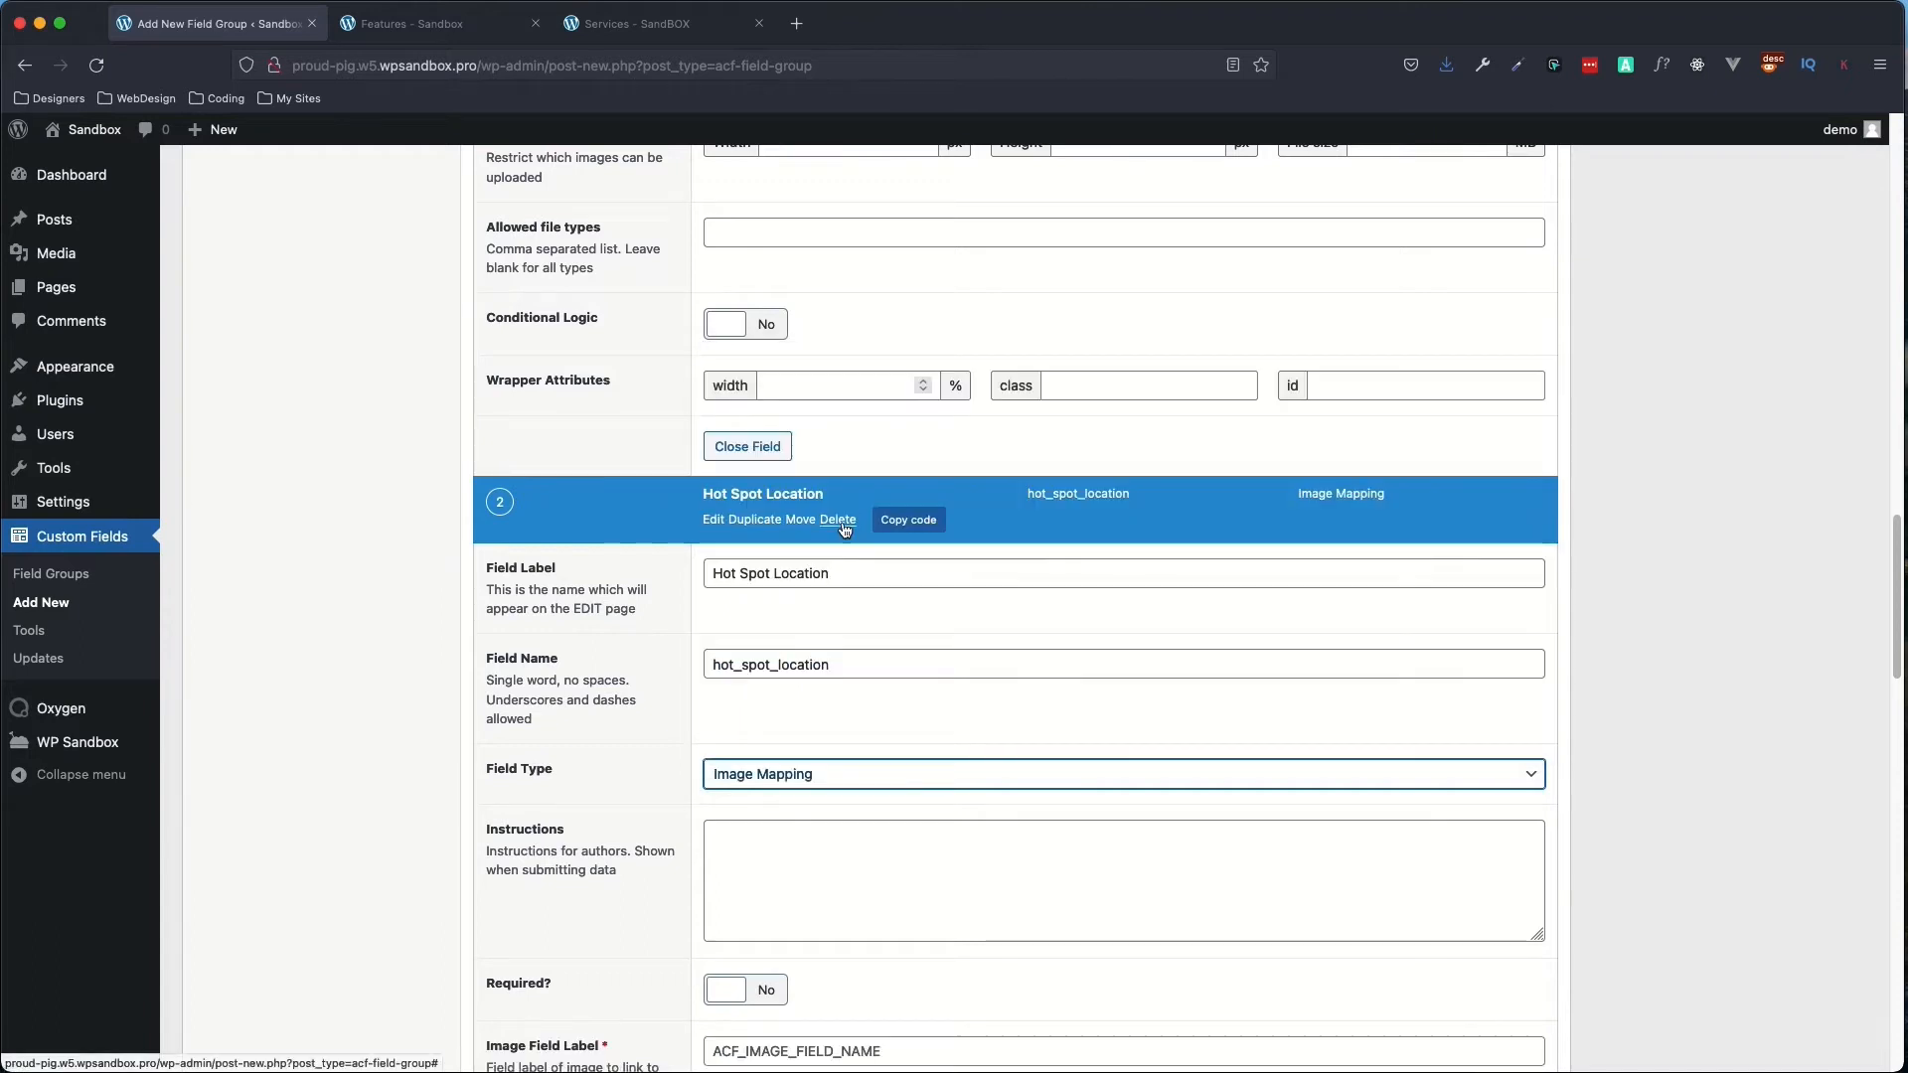
- Enable percentage based coordinates for the Hot Spot Location sub field
scroll(964, 907, down, 3)
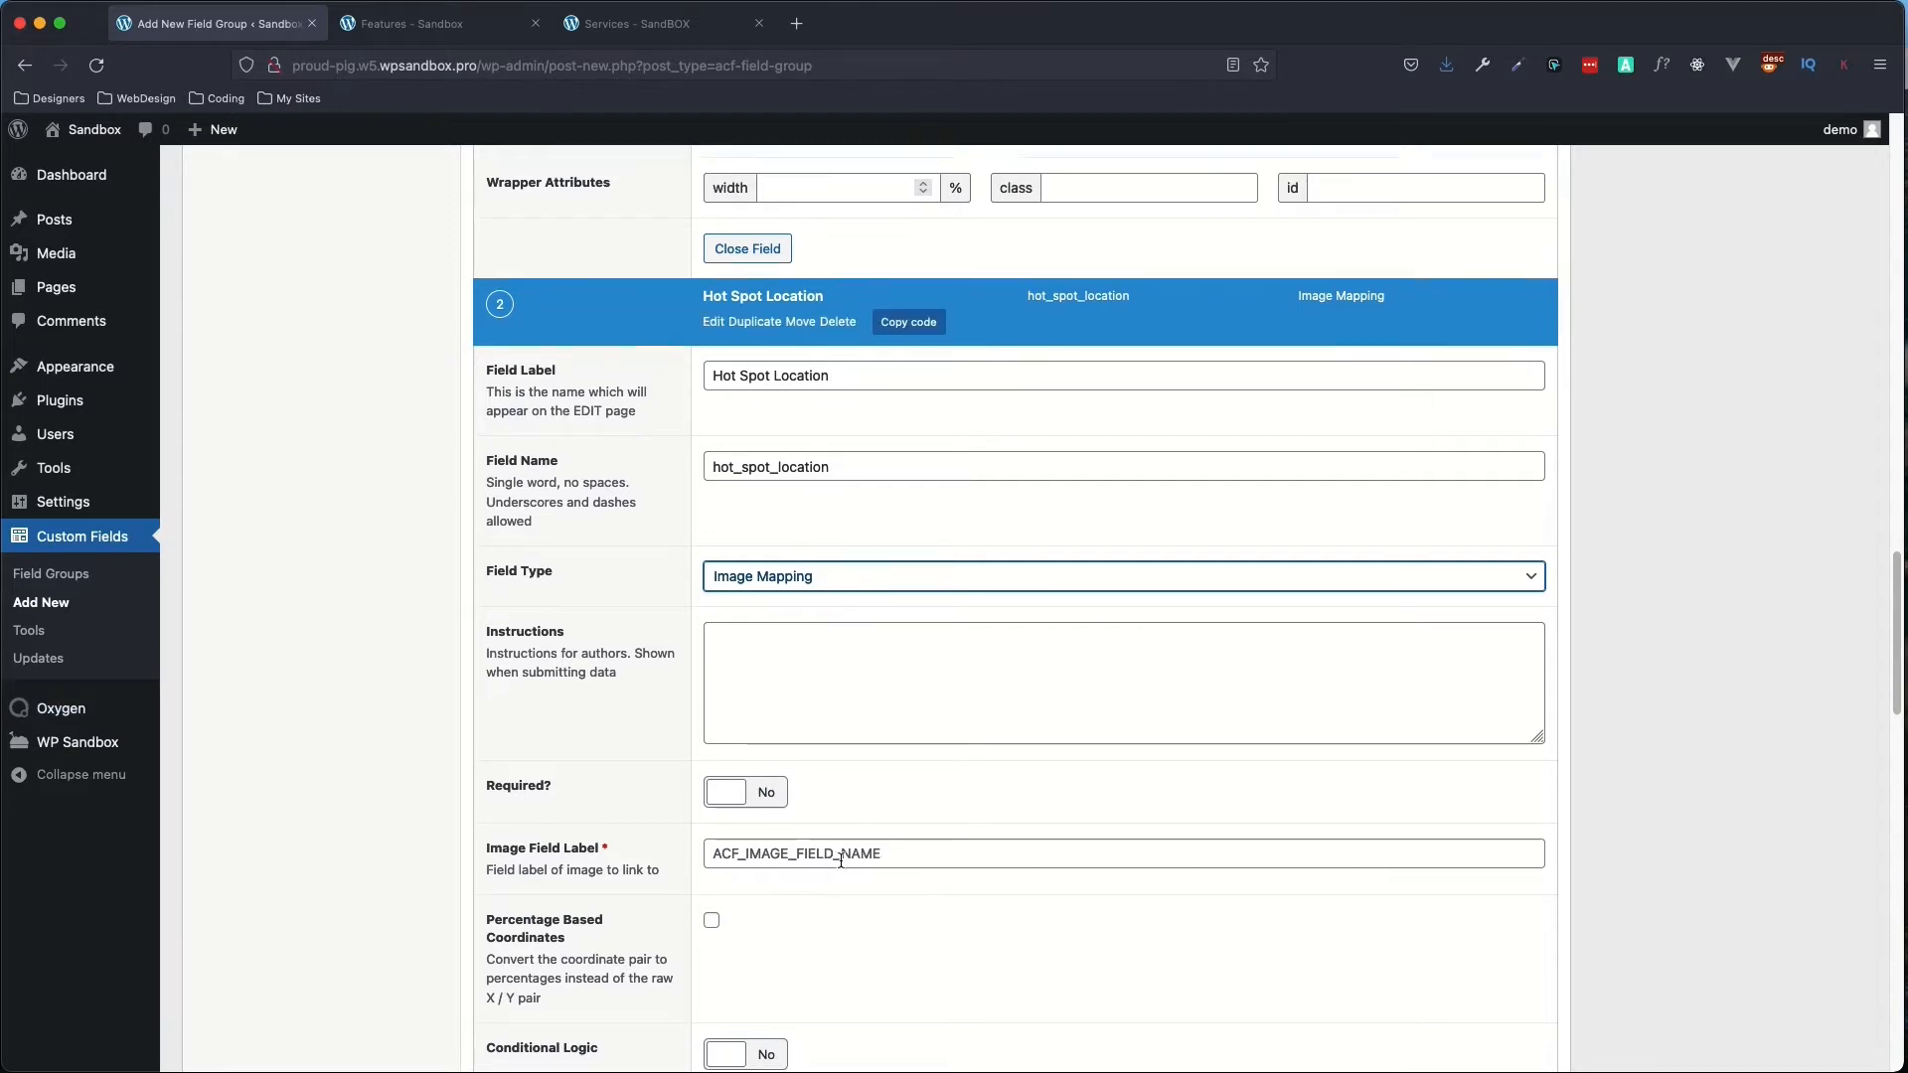
scroll(518, 836, down, 1)
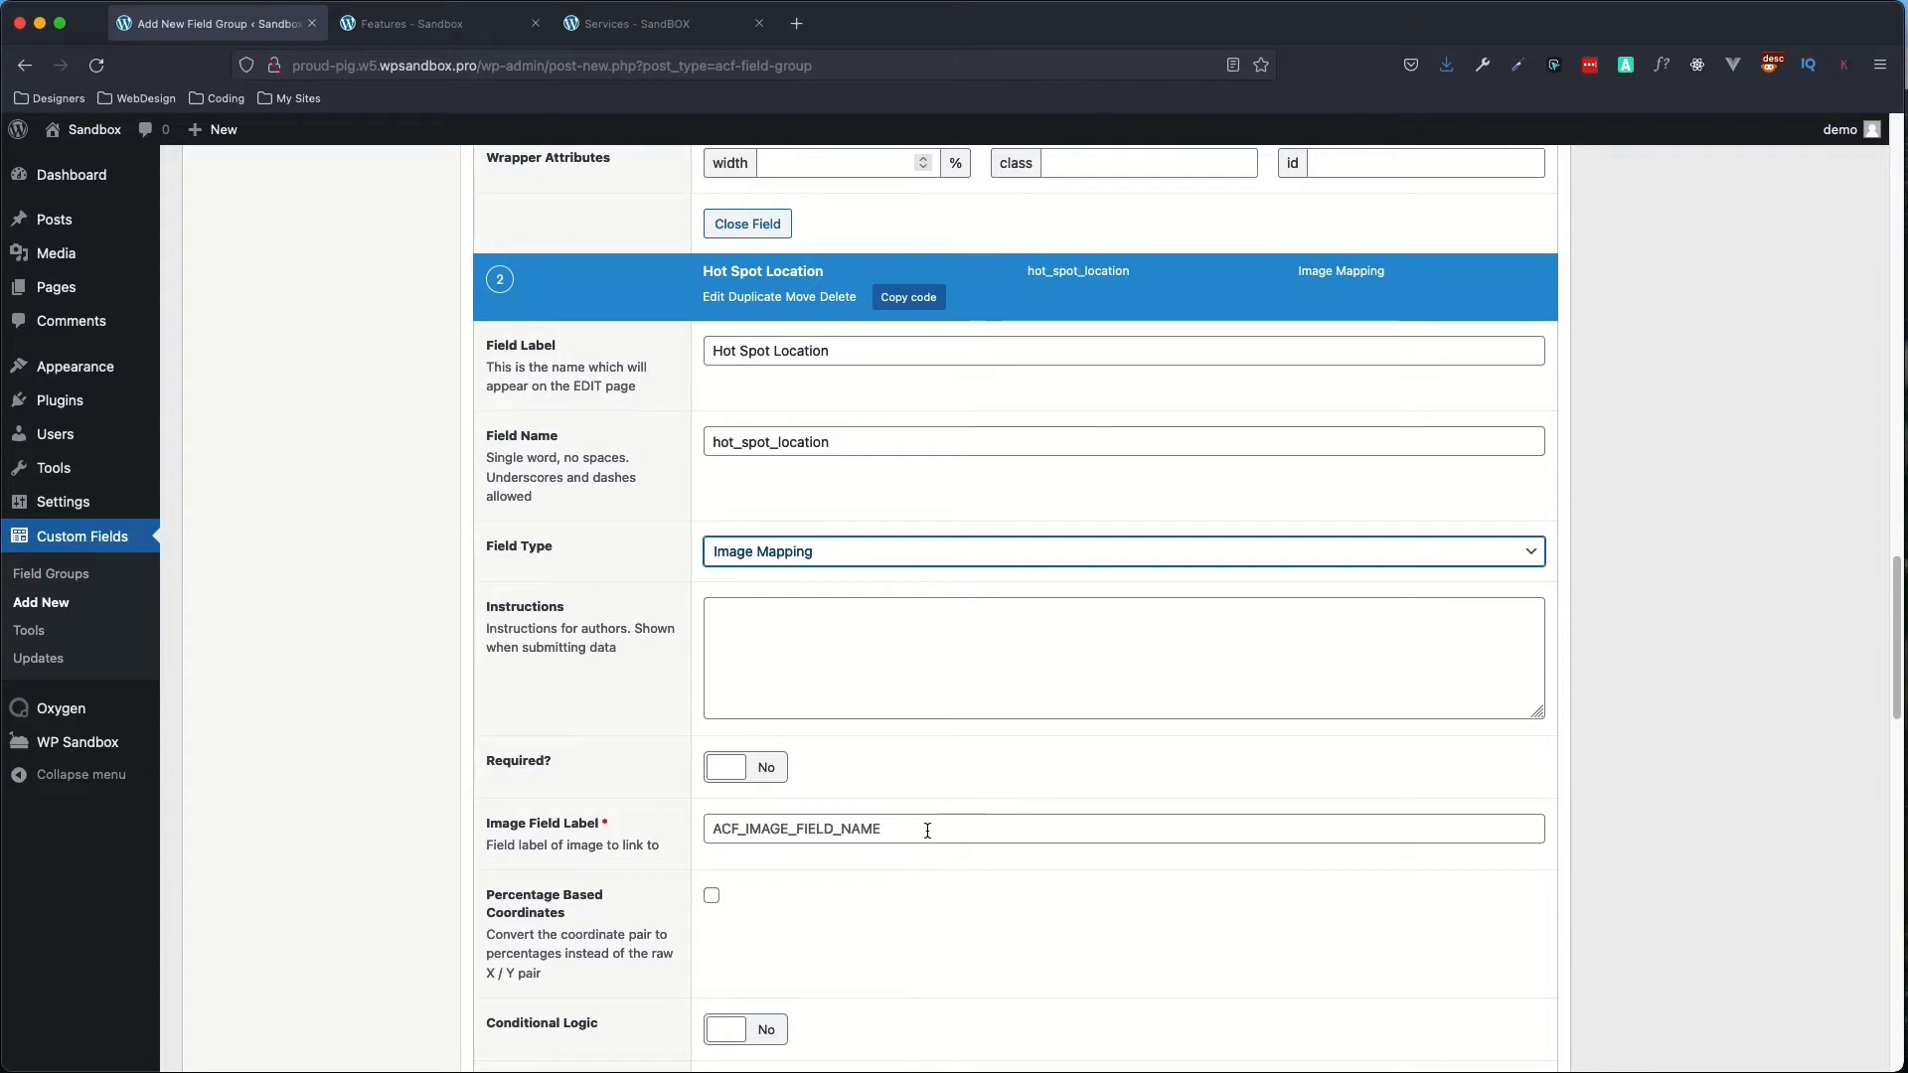
scroll(929, 832, down, 1)
scroll(939, 844, down, 1)
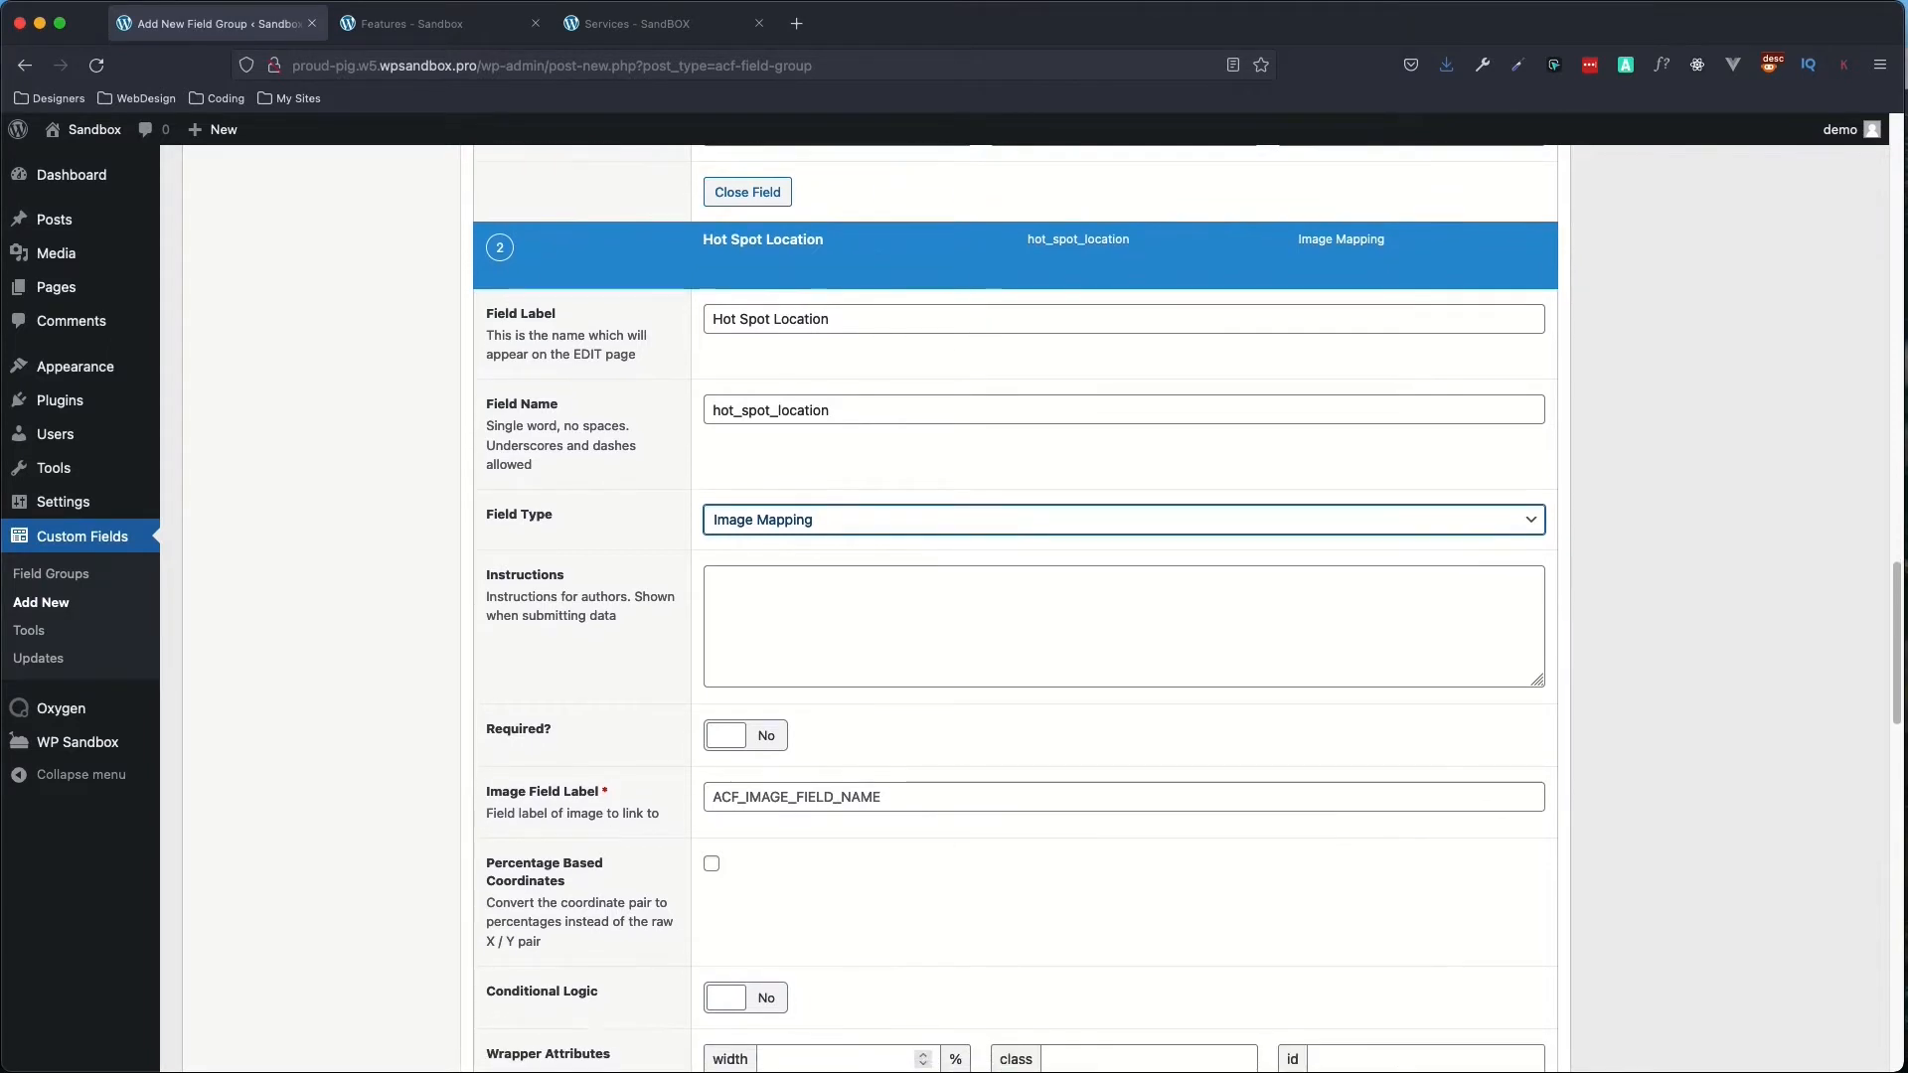
click(712, 863)
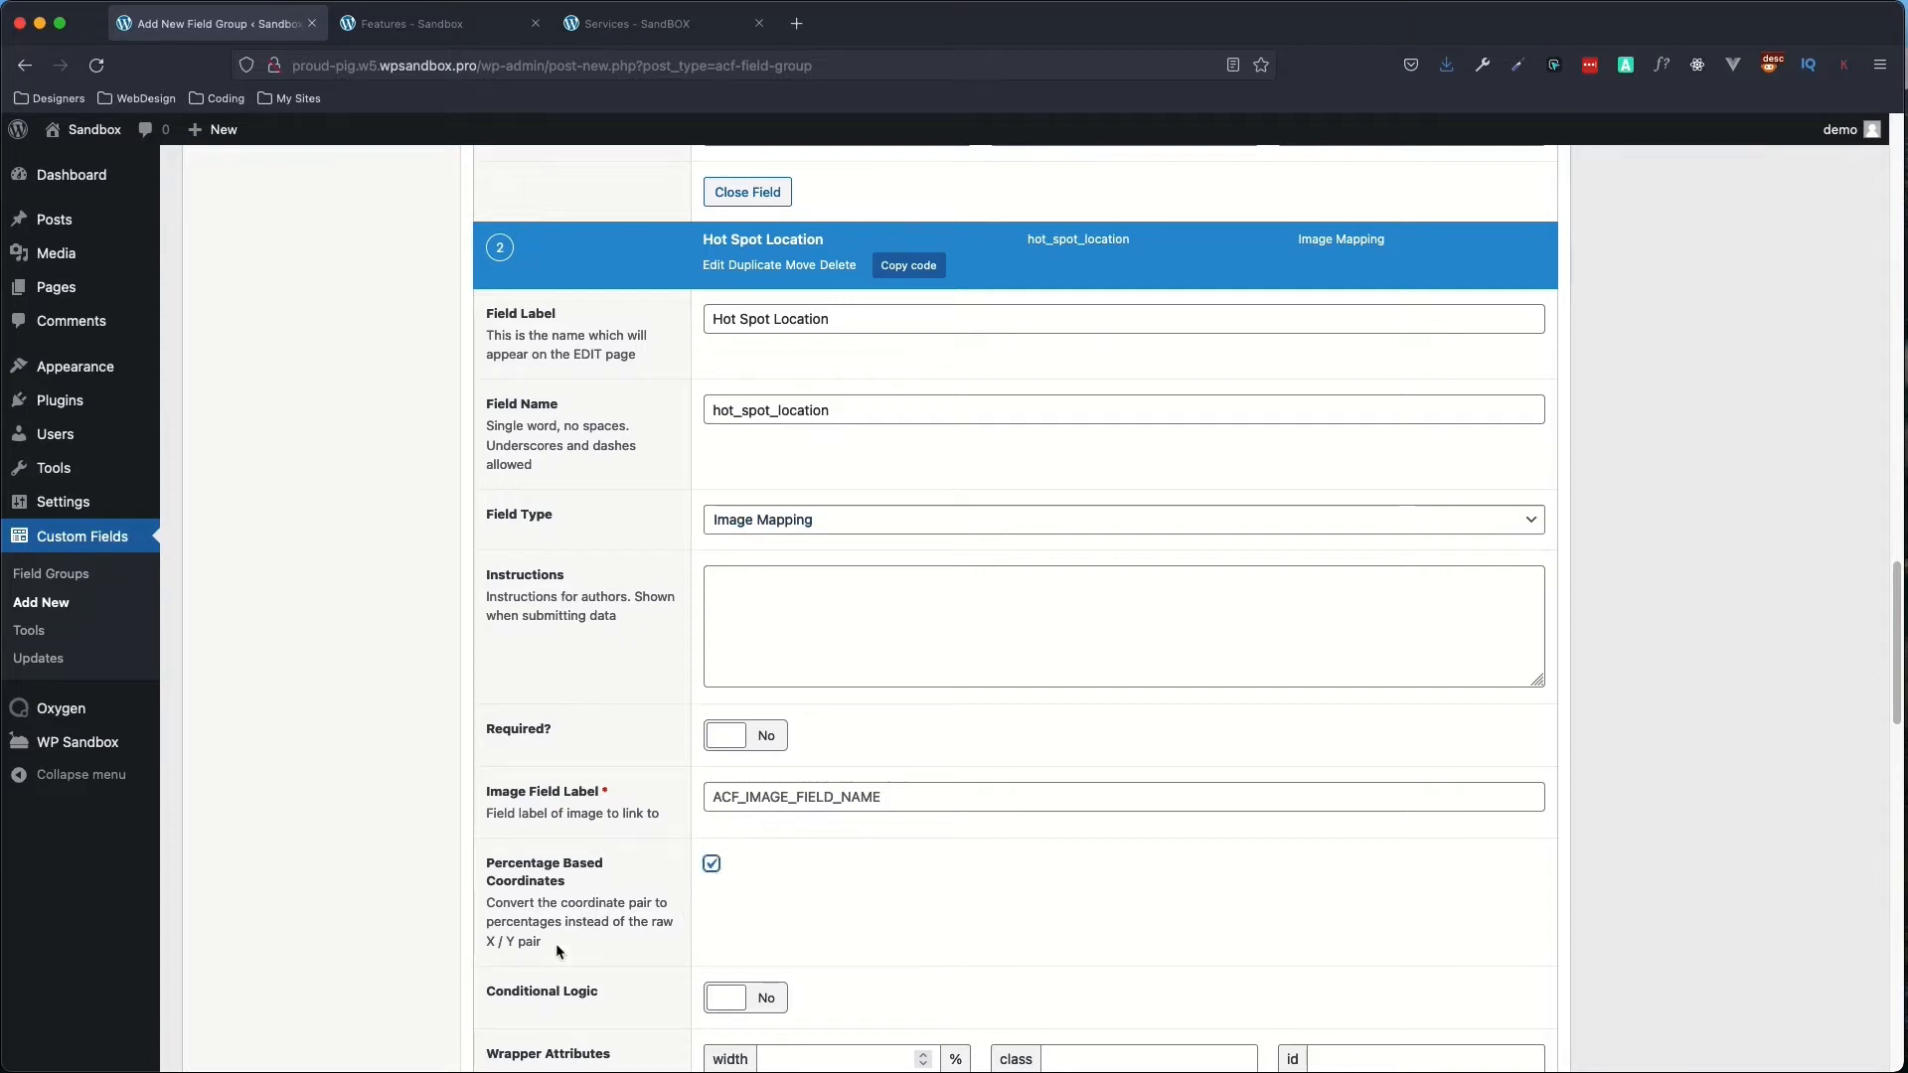
- Add a third sub field labelled "Hot Spot Title" to the Hot Spots repeater
scroll(636, 900, down, 6)
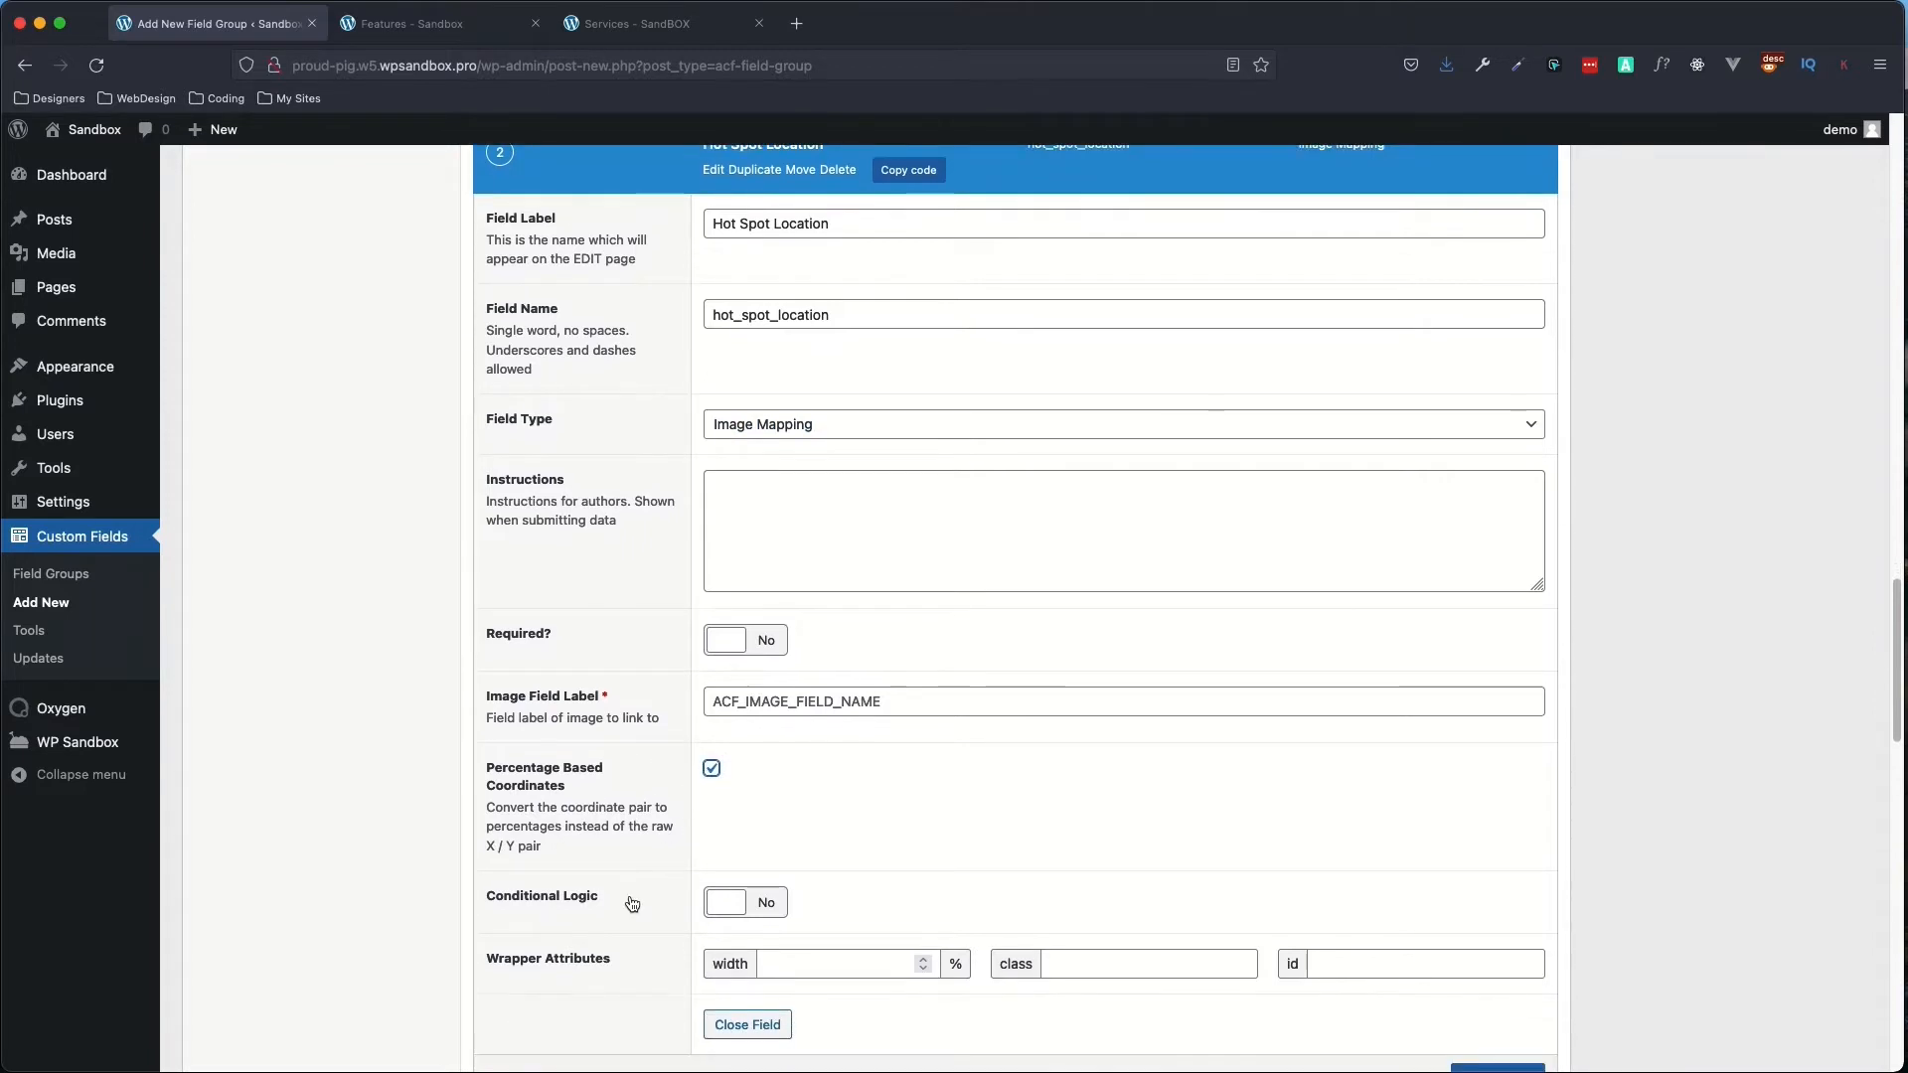
scroll(854, 827, down, 10)
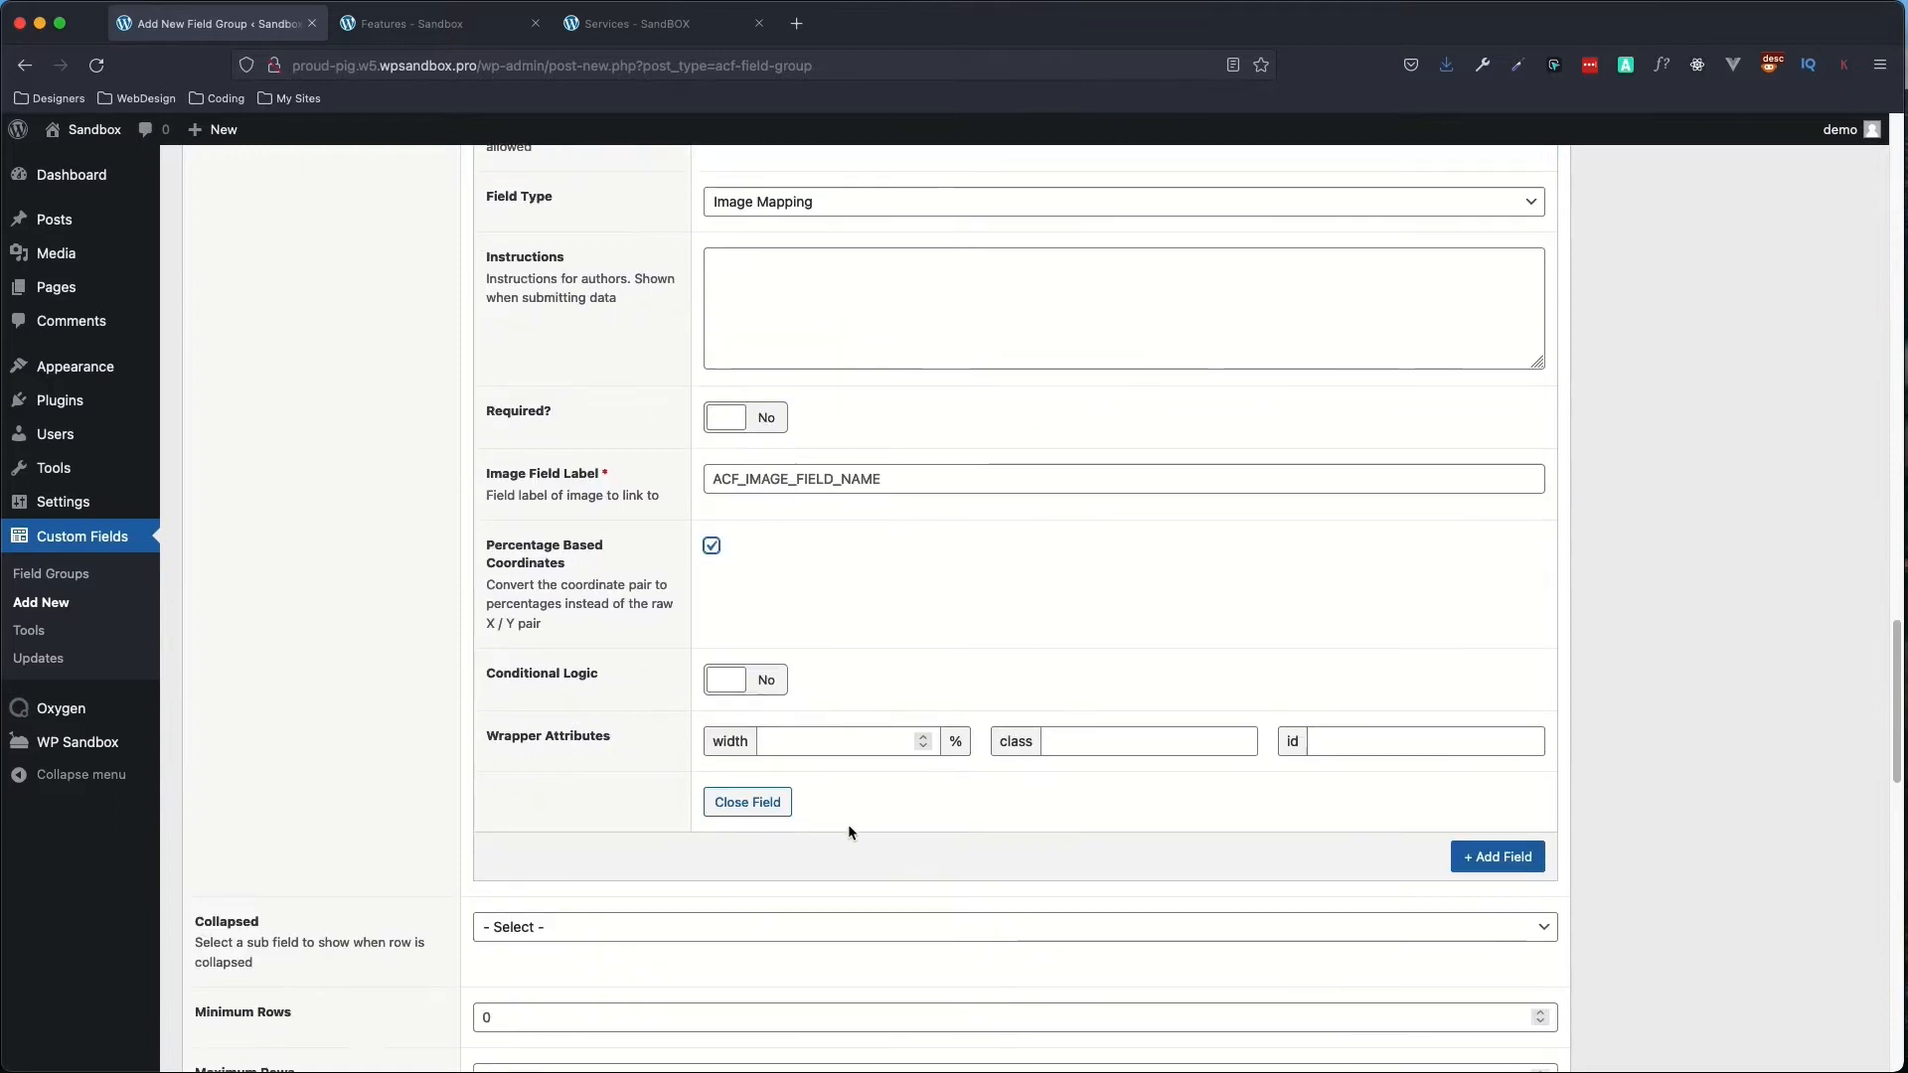
click(1501, 761)
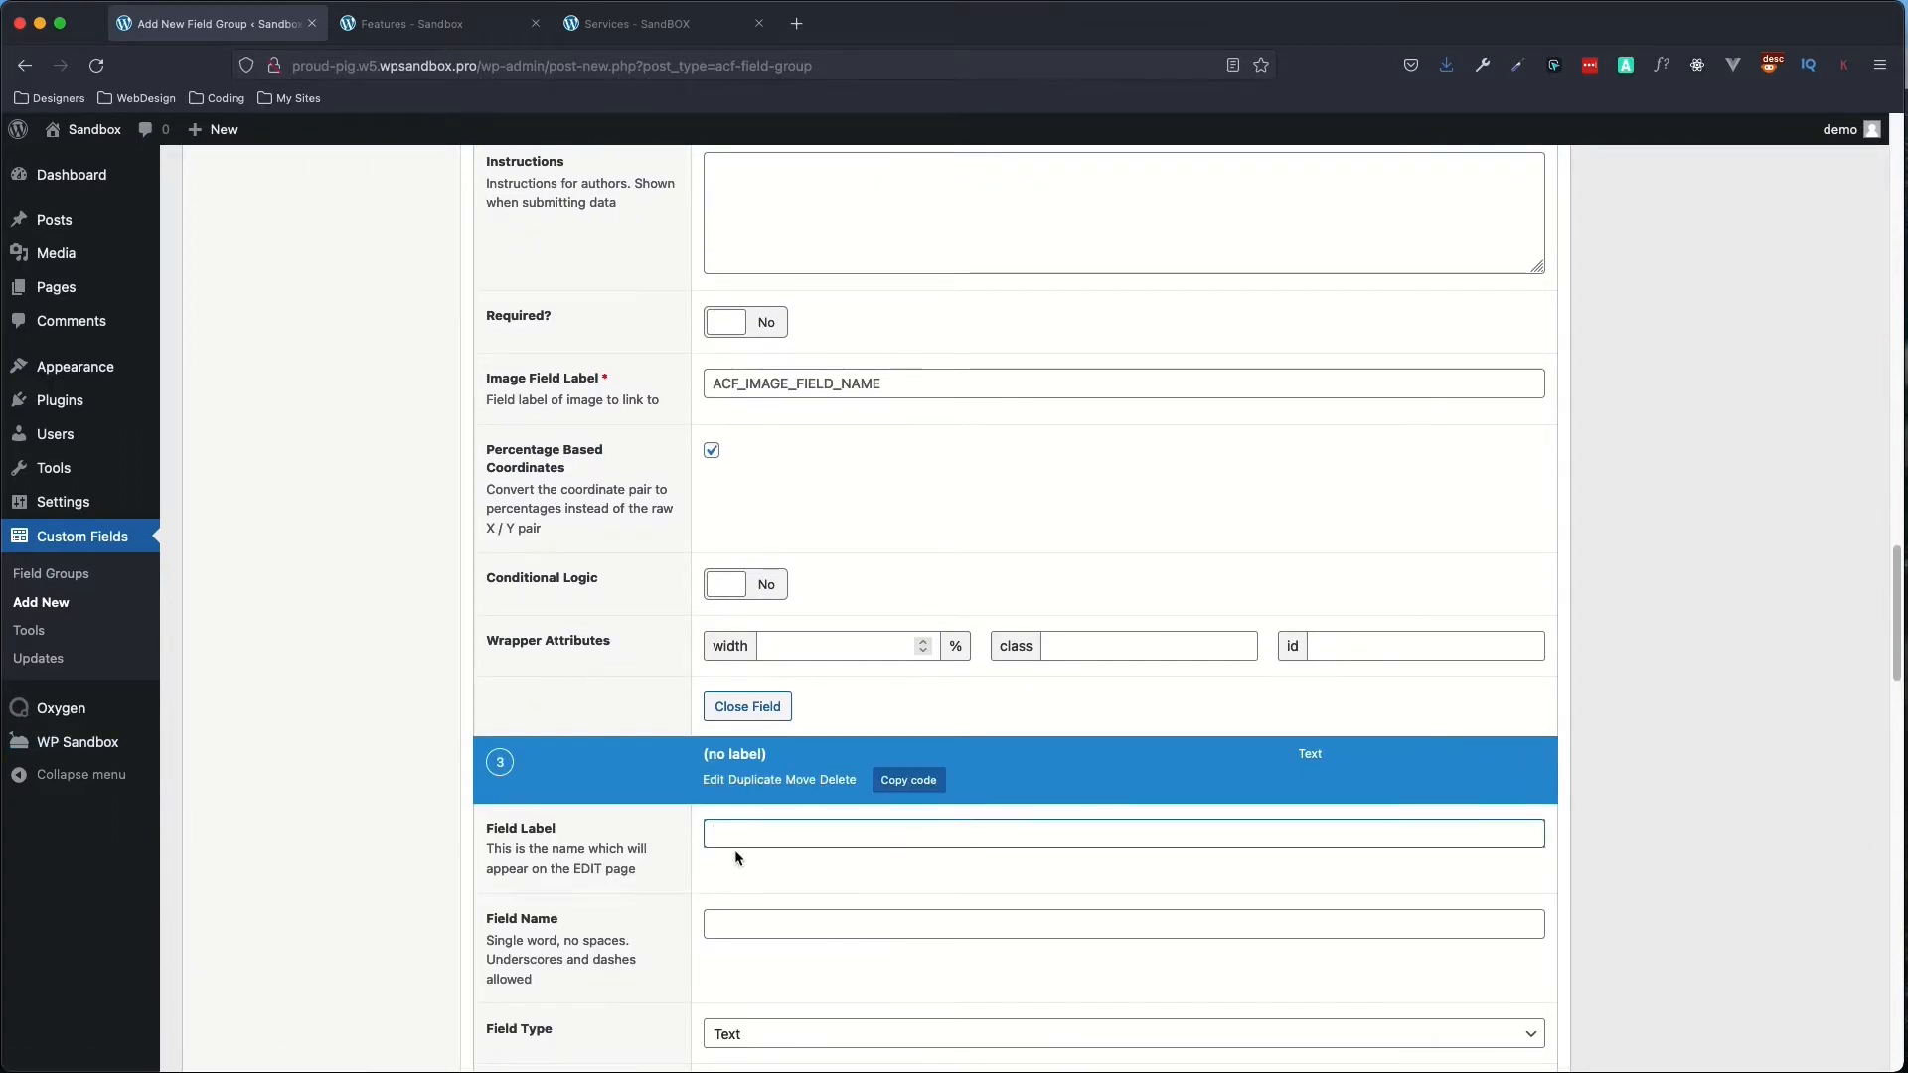
scroll(755, 815, down, 4)
text(Sho)
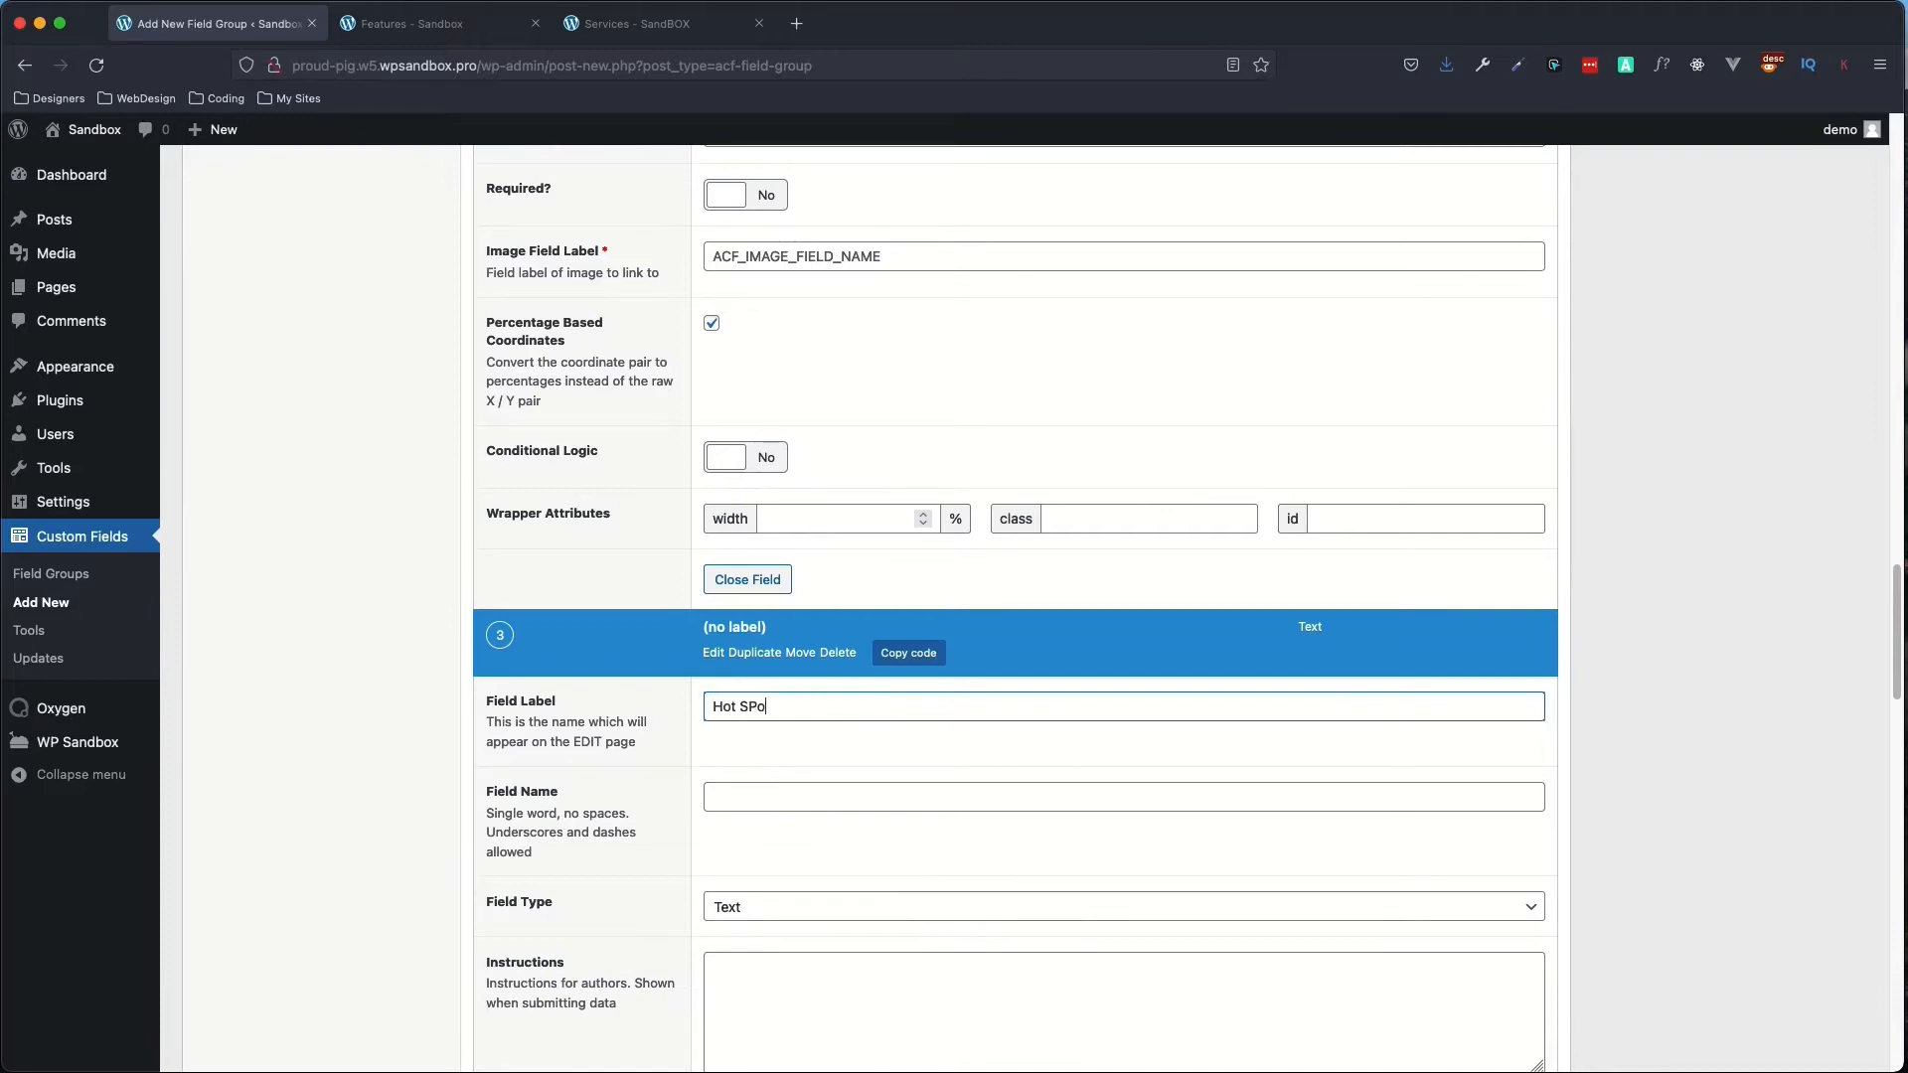
key(BackSpace)
key(BackSpace)
text(pot Title)
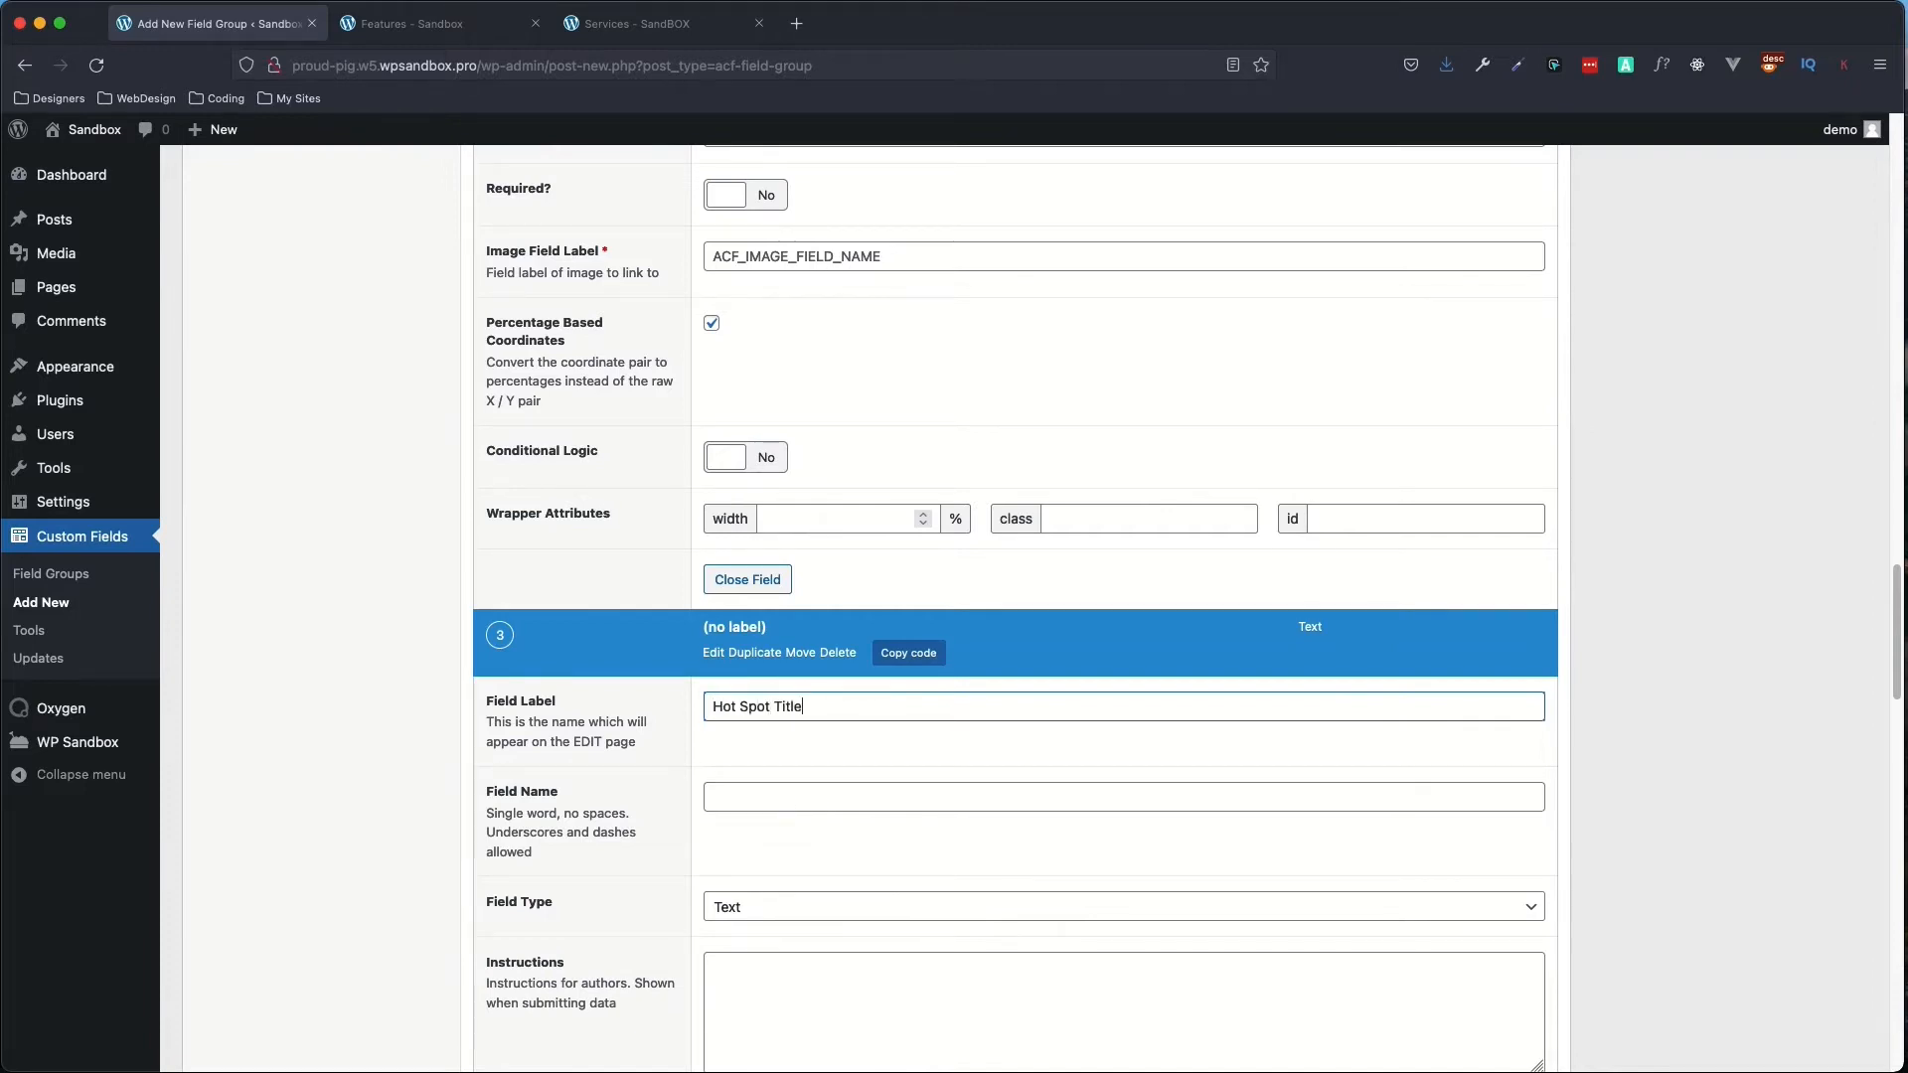
key(Tab)
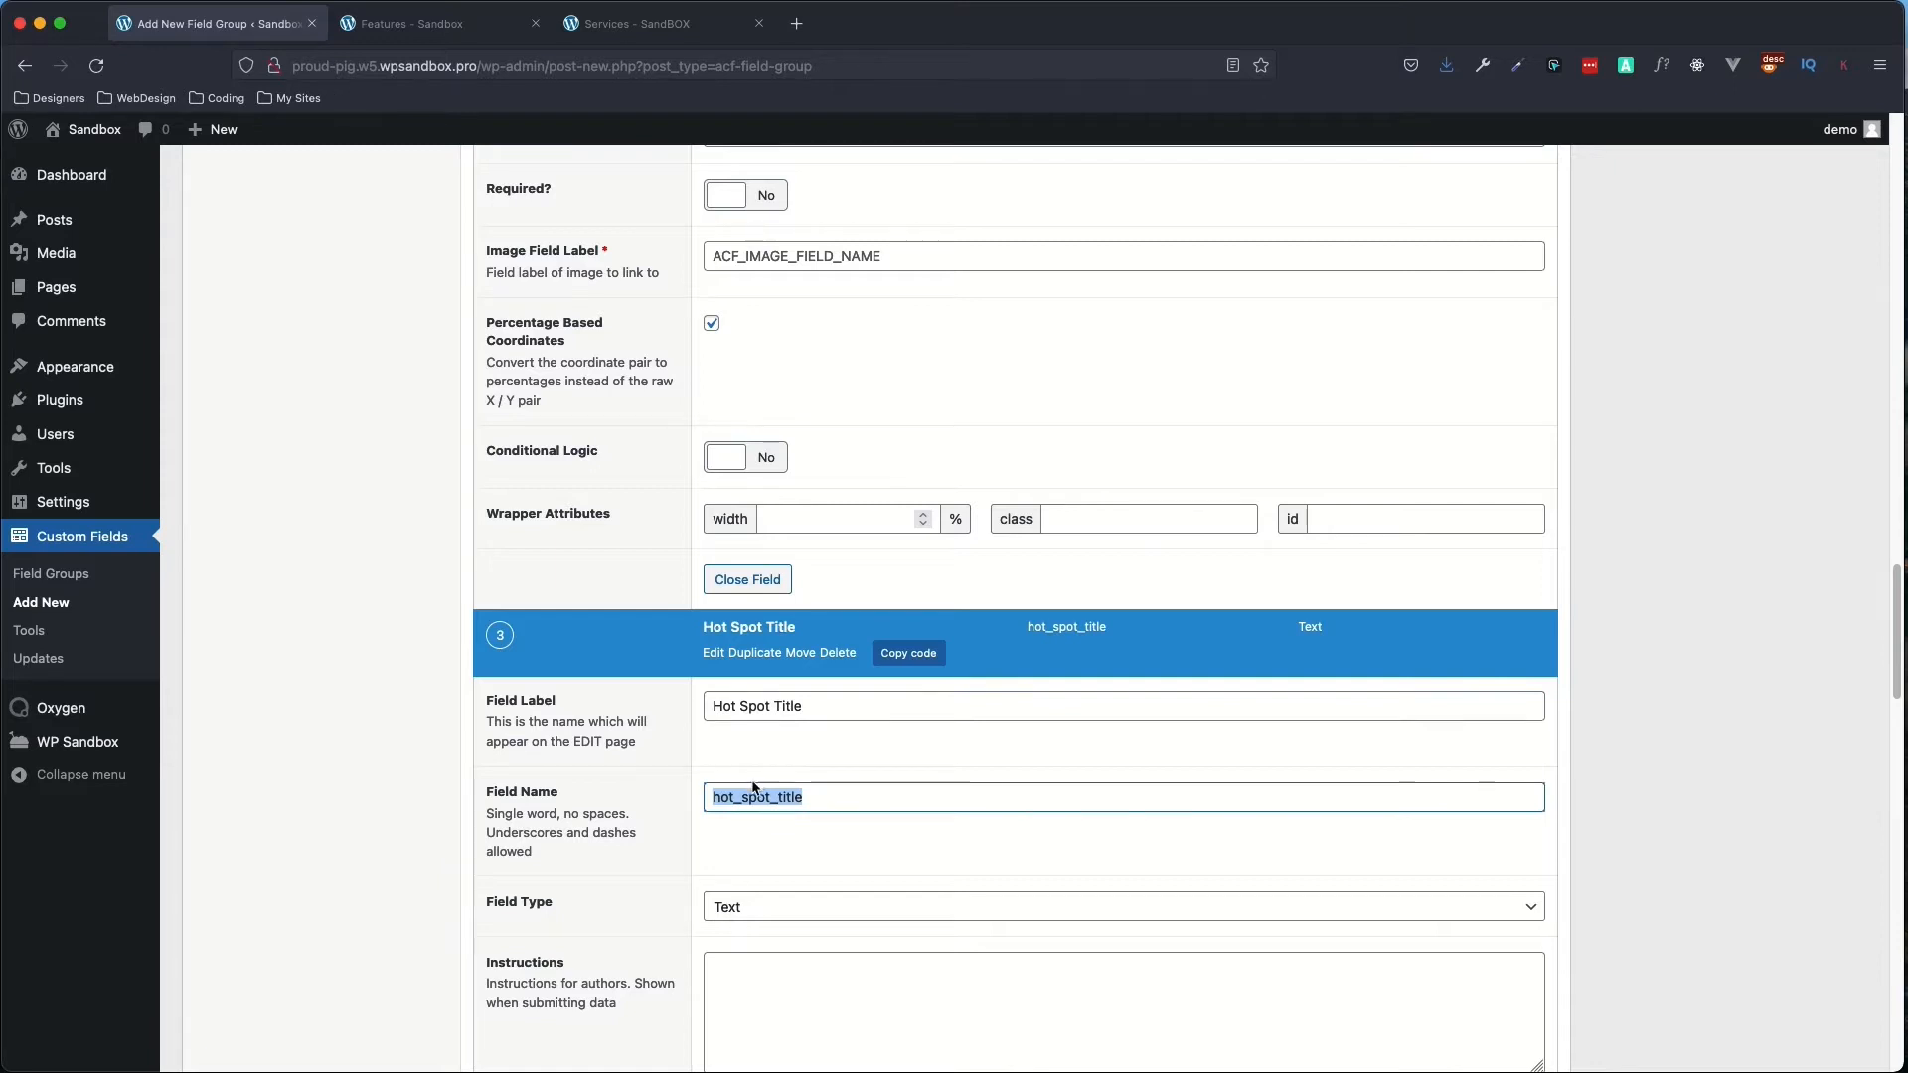
- Add a fourth sub field labelled "Hot Spot Text" with the field type Text Area
scroll(833, 929, down, 10)
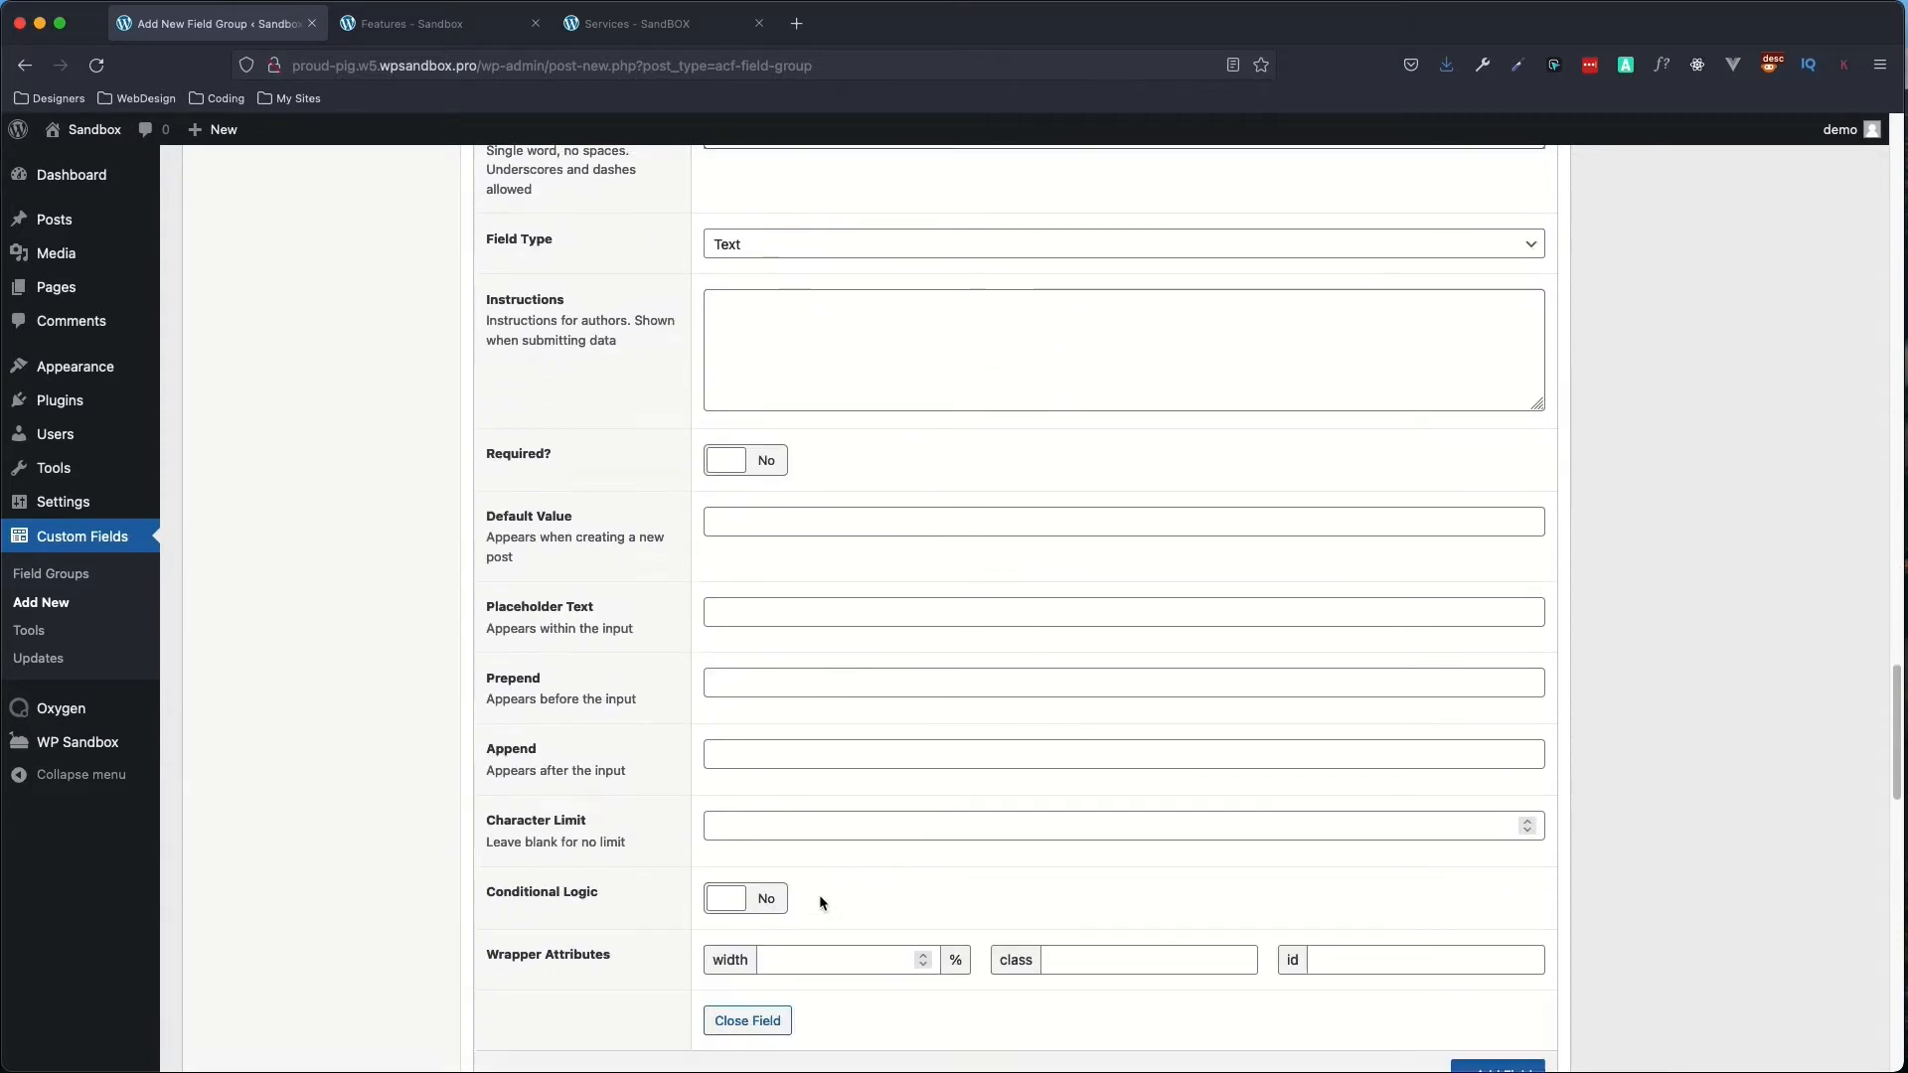
click(1491, 931)
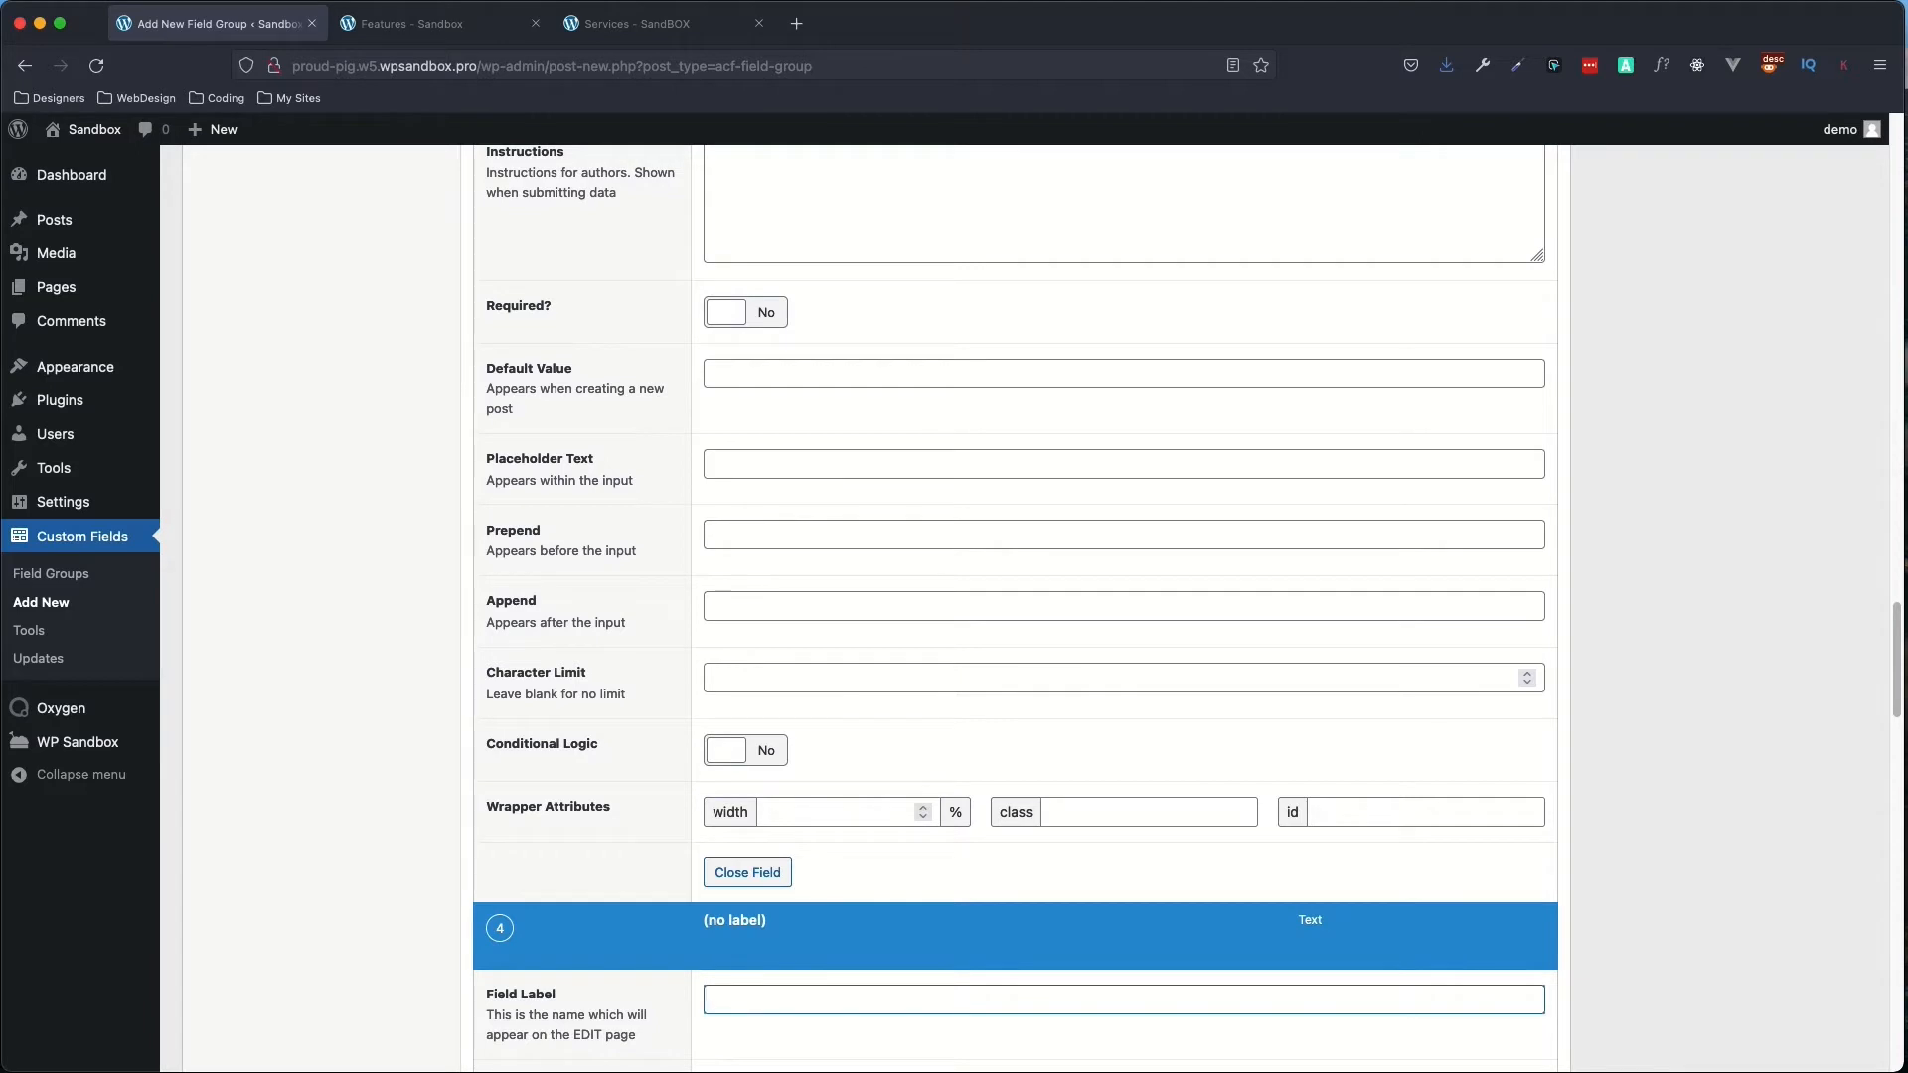
scroll(643, 890, down, 2)
text(Hot Spot Te)
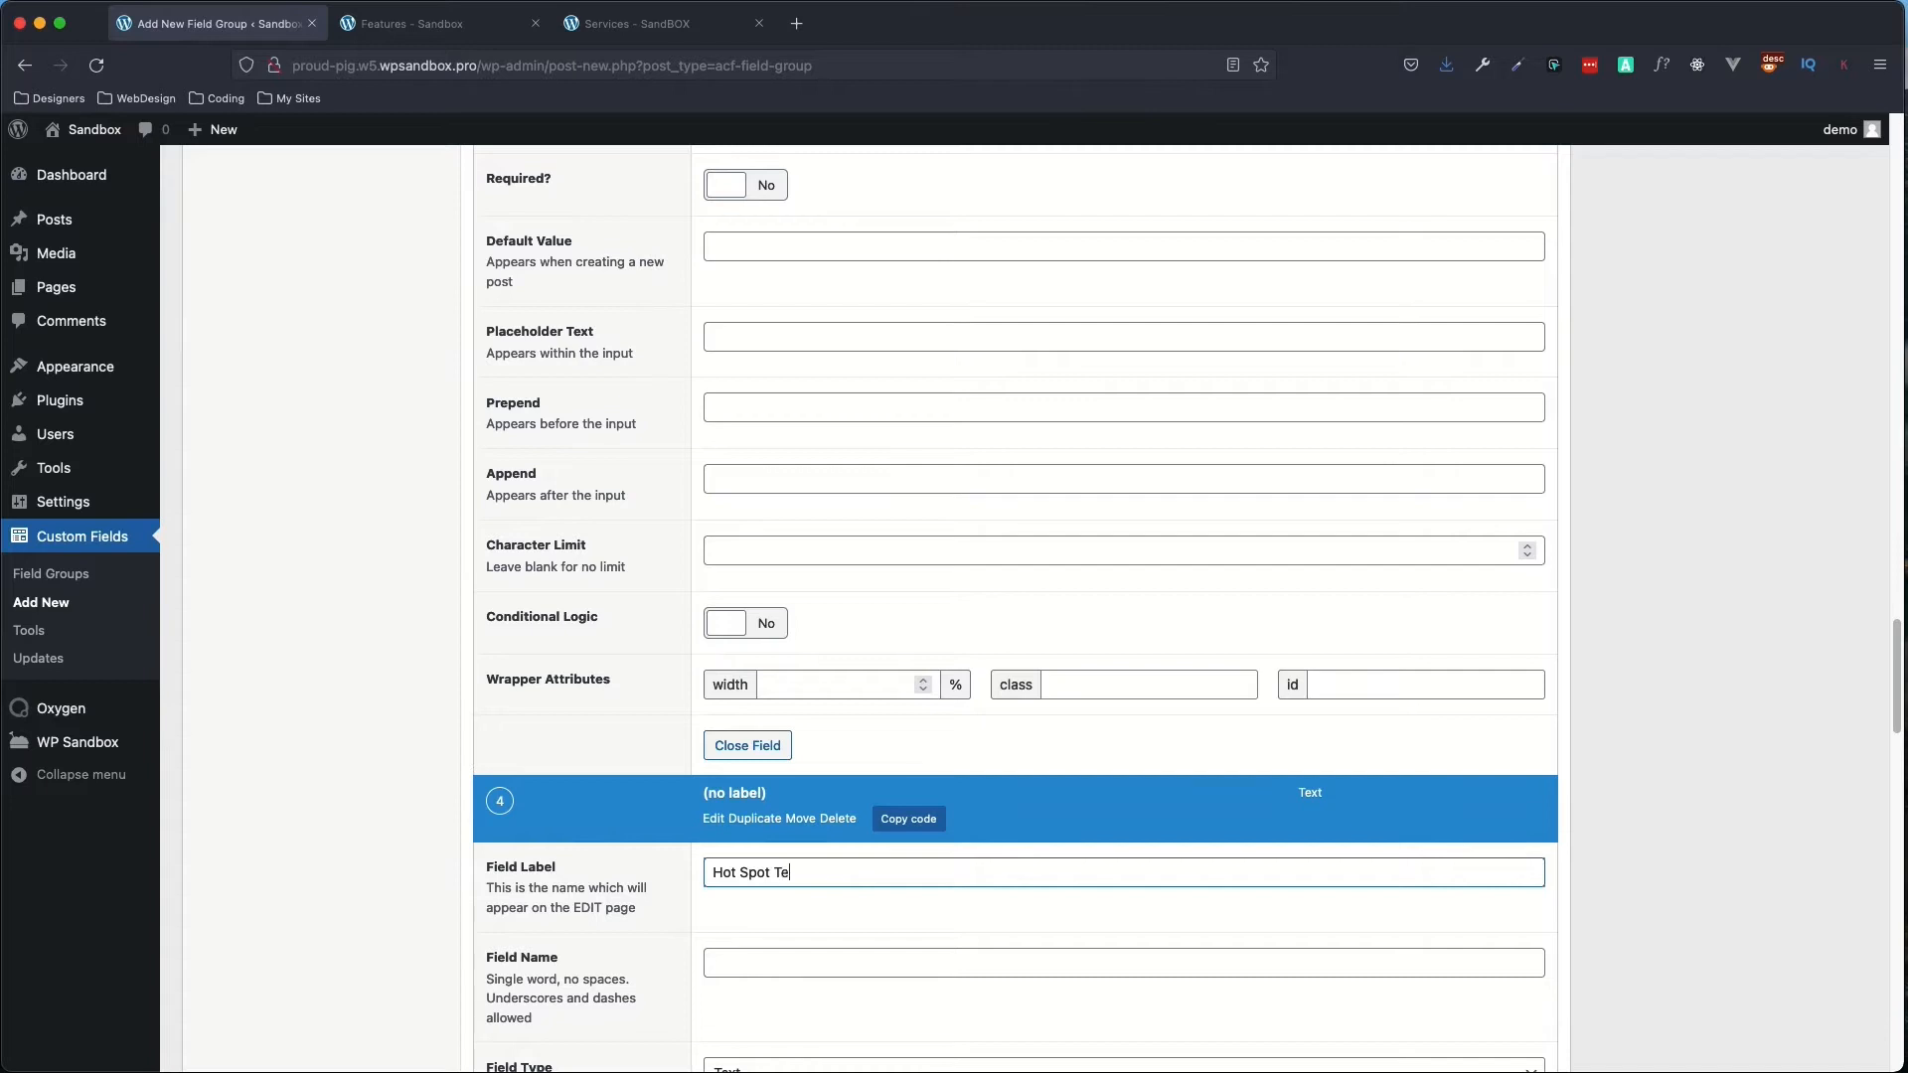
text(xt)
key(Tab)
scroll(792, 978, down, 2)
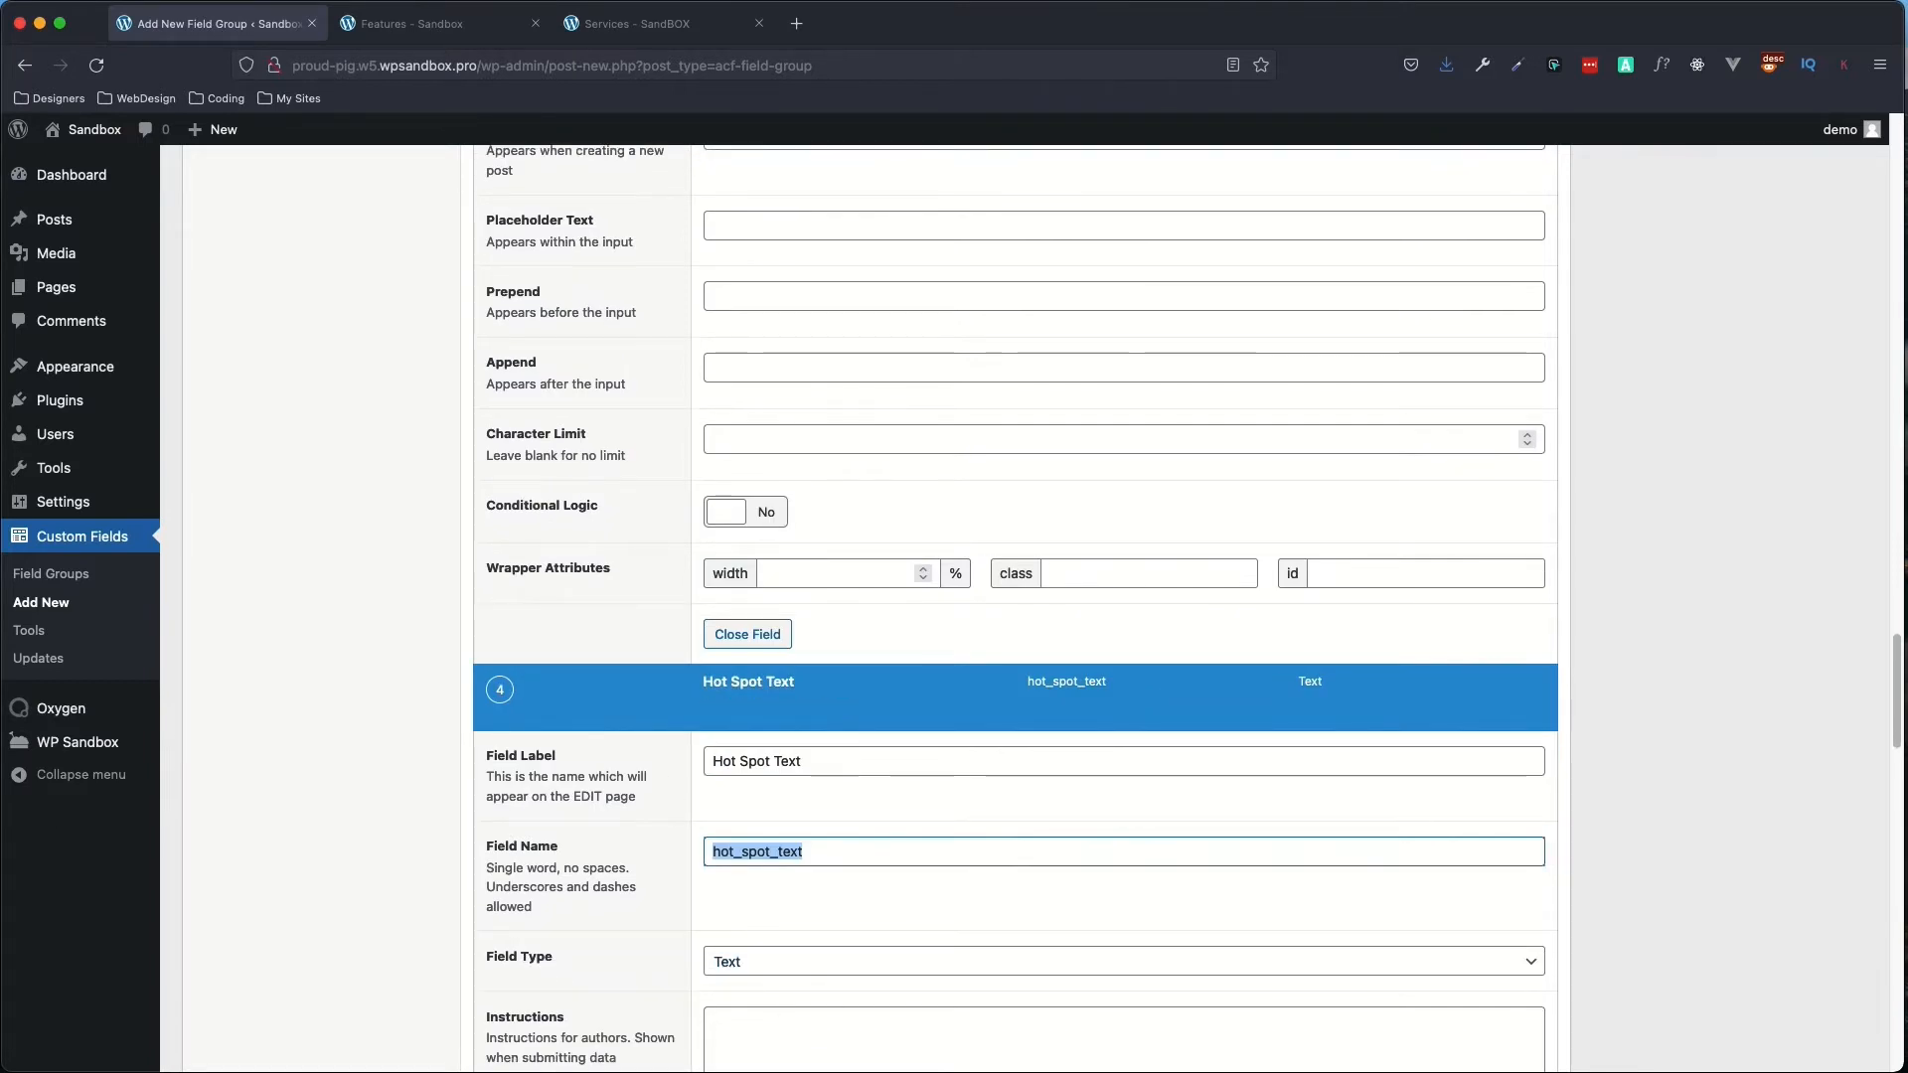
scroll(1192, 788, down, 3)
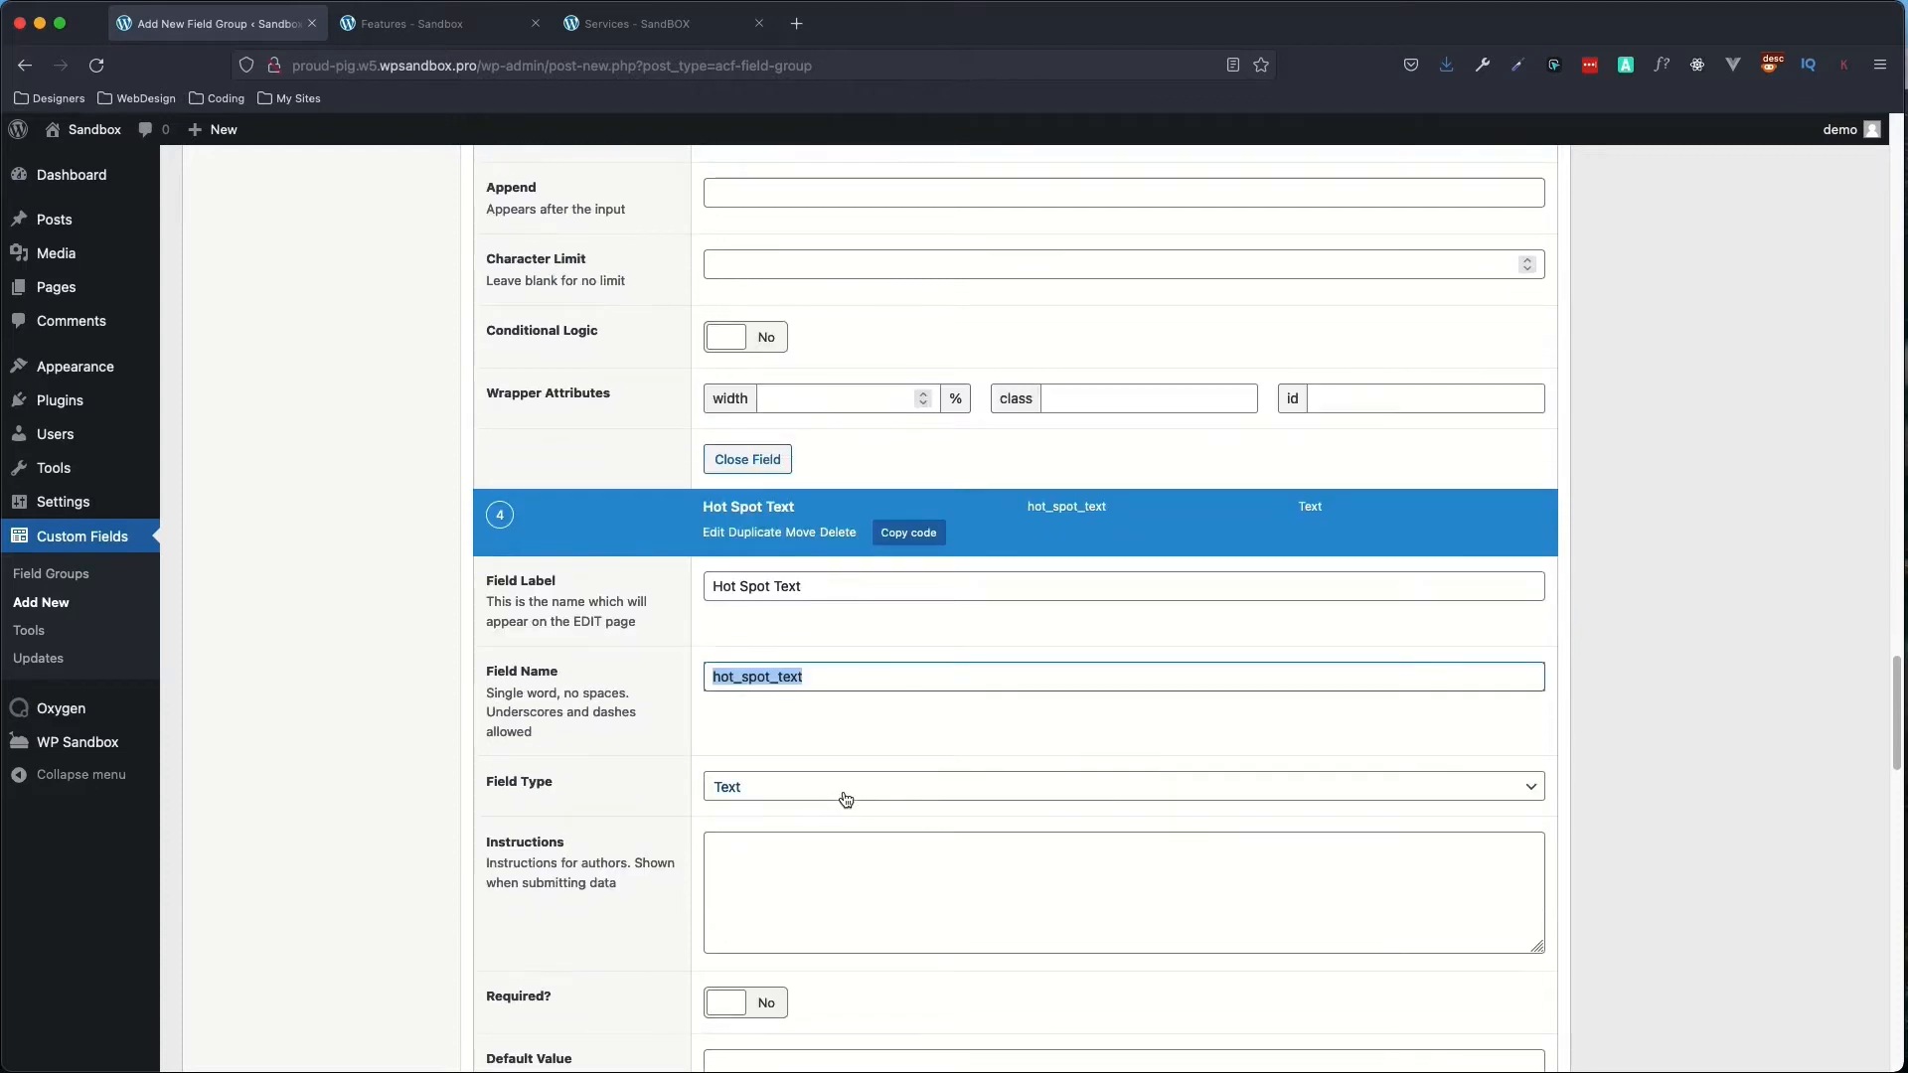
click(848, 793)
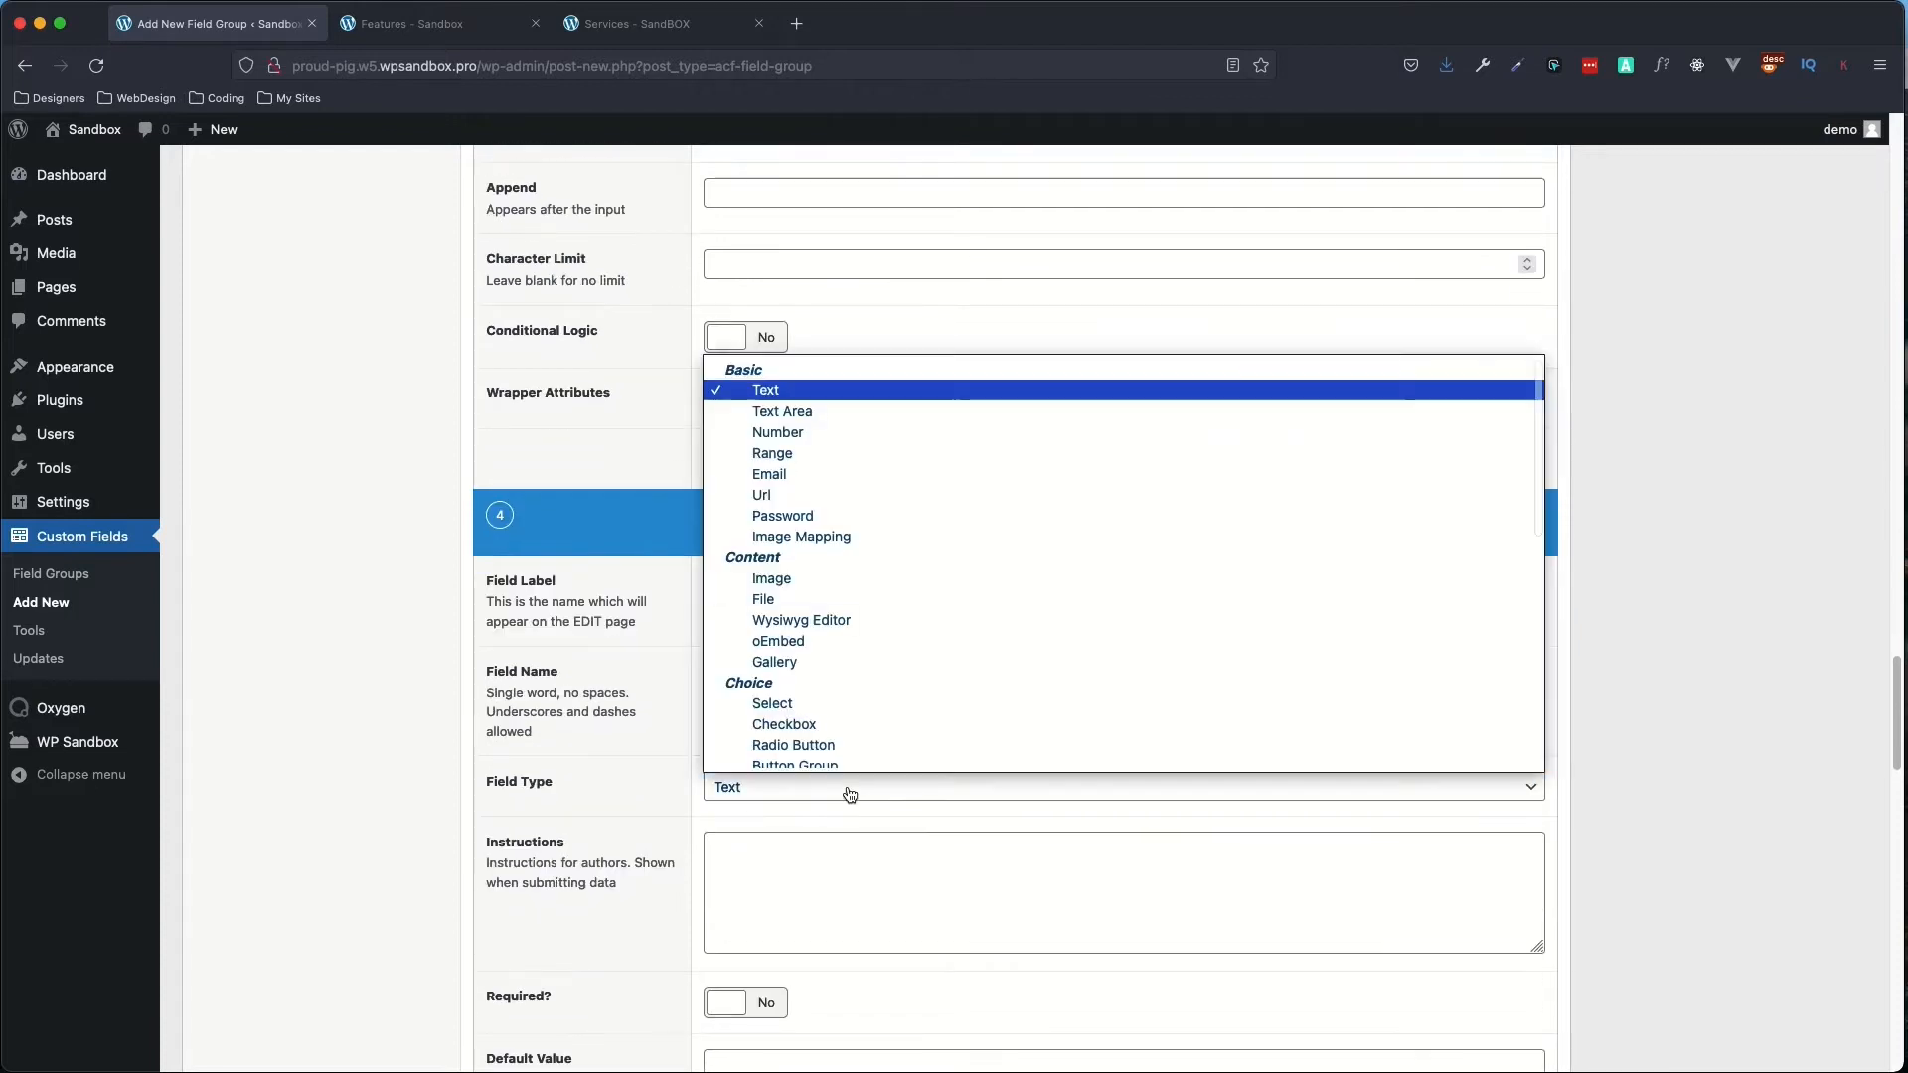
click(833, 411)
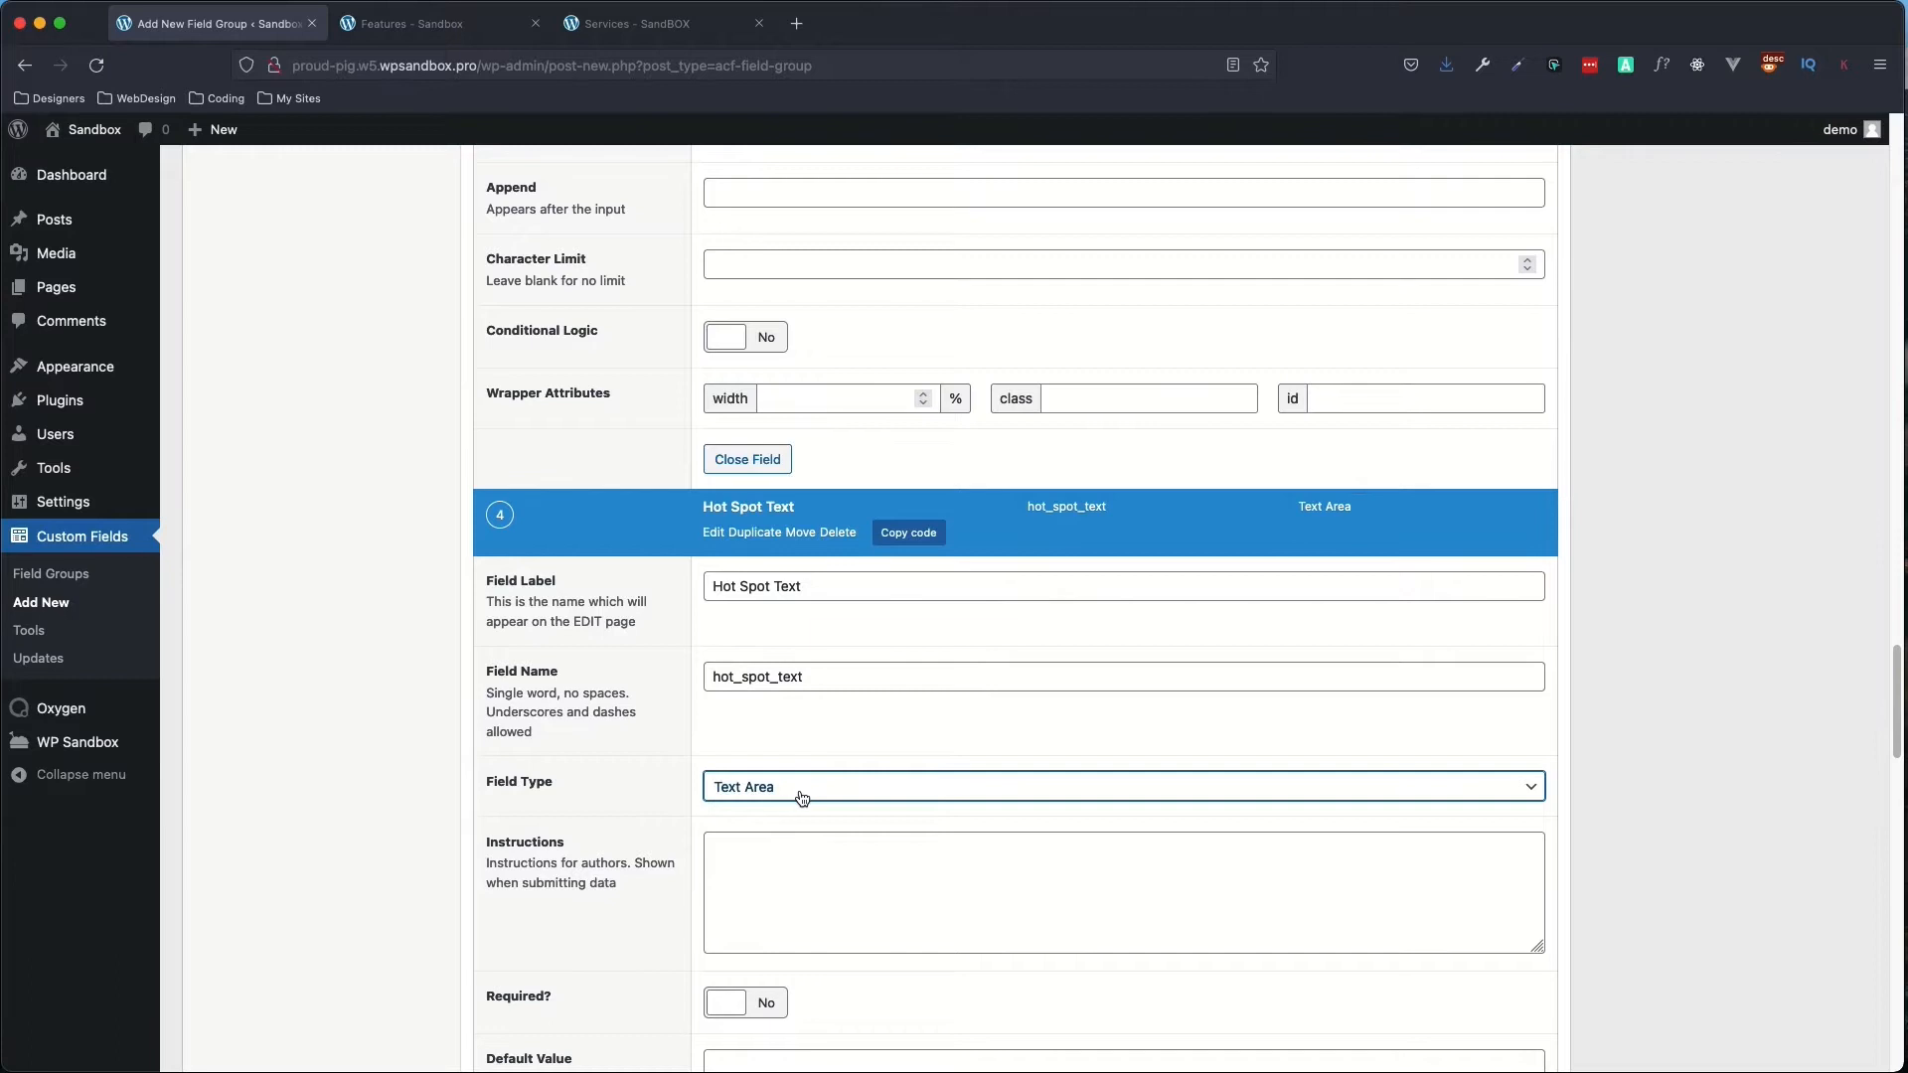
- Add a second top-level field labelled "Hot Spot Main Image" below the Hot Spots repeater
scroll(695, 795, down, 3)
scroll(635, 795, down, 6)
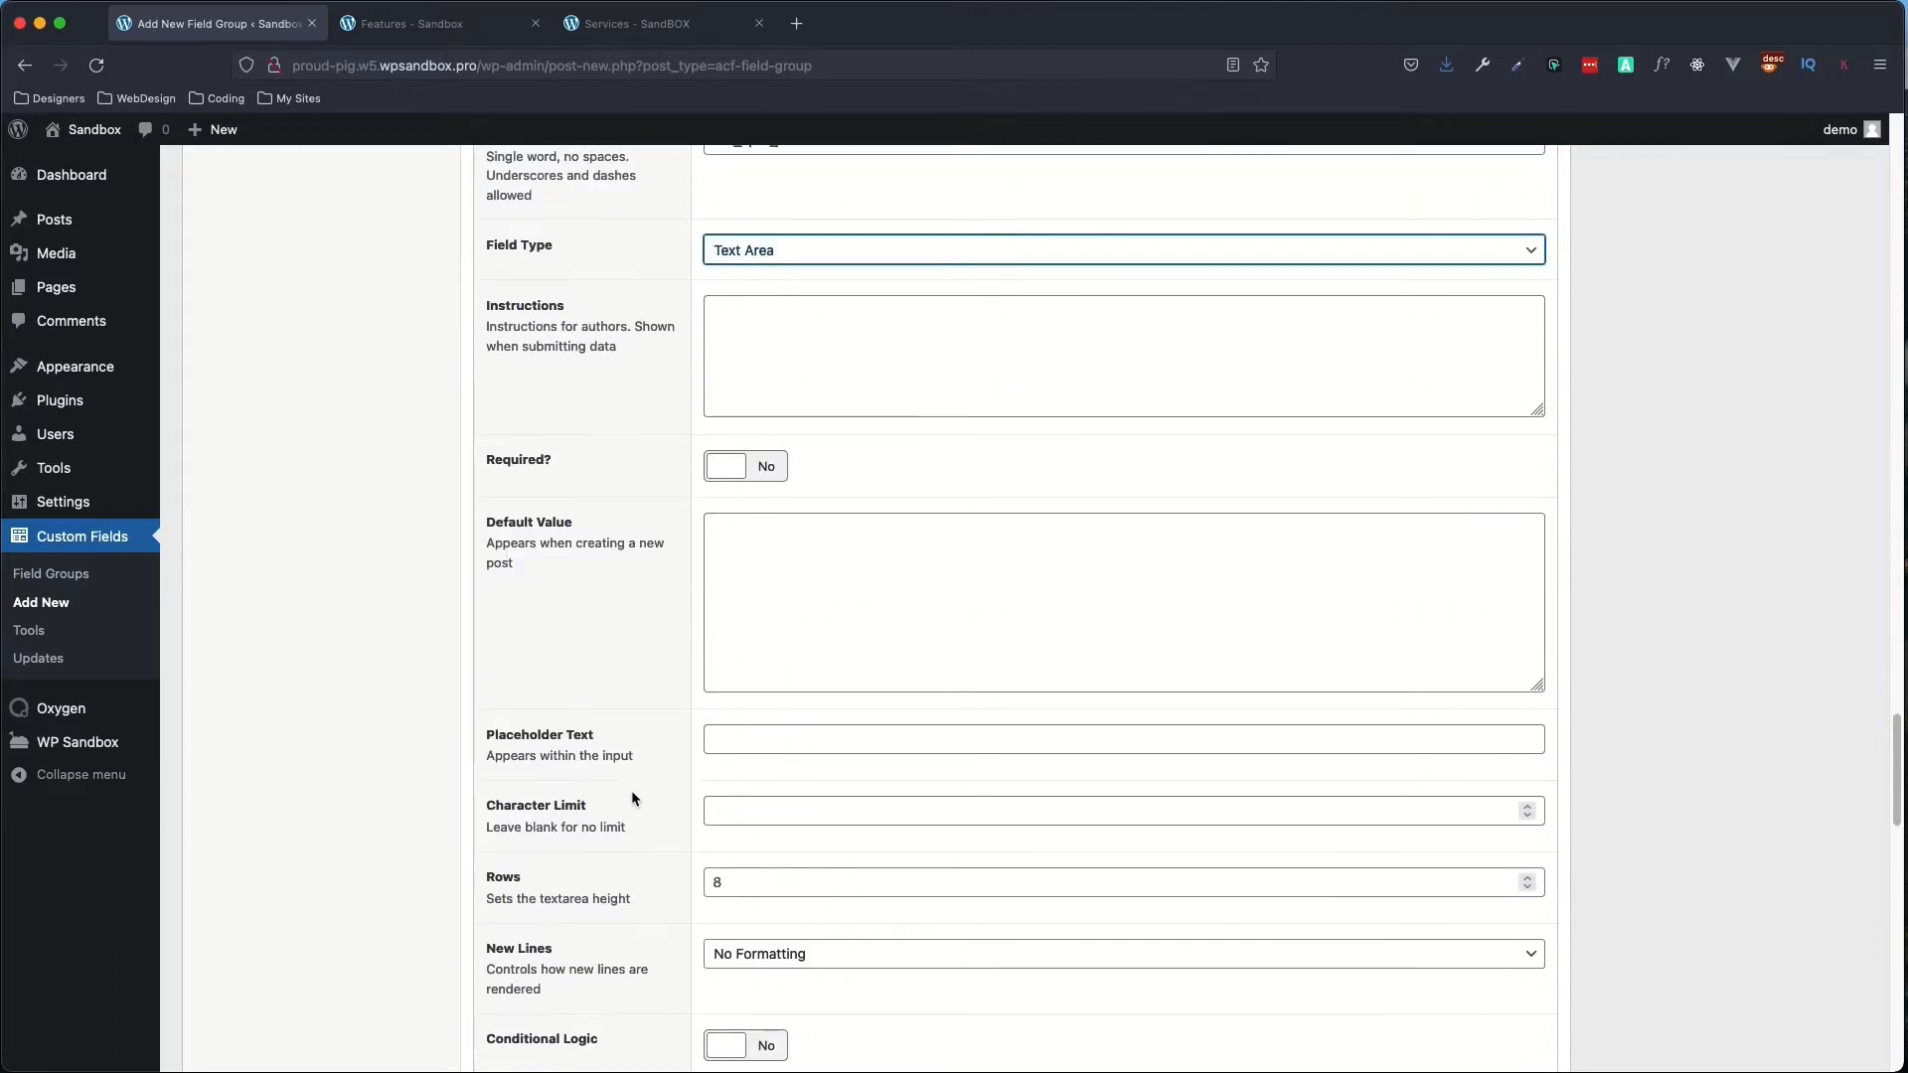
scroll(632, 797, down, 5)
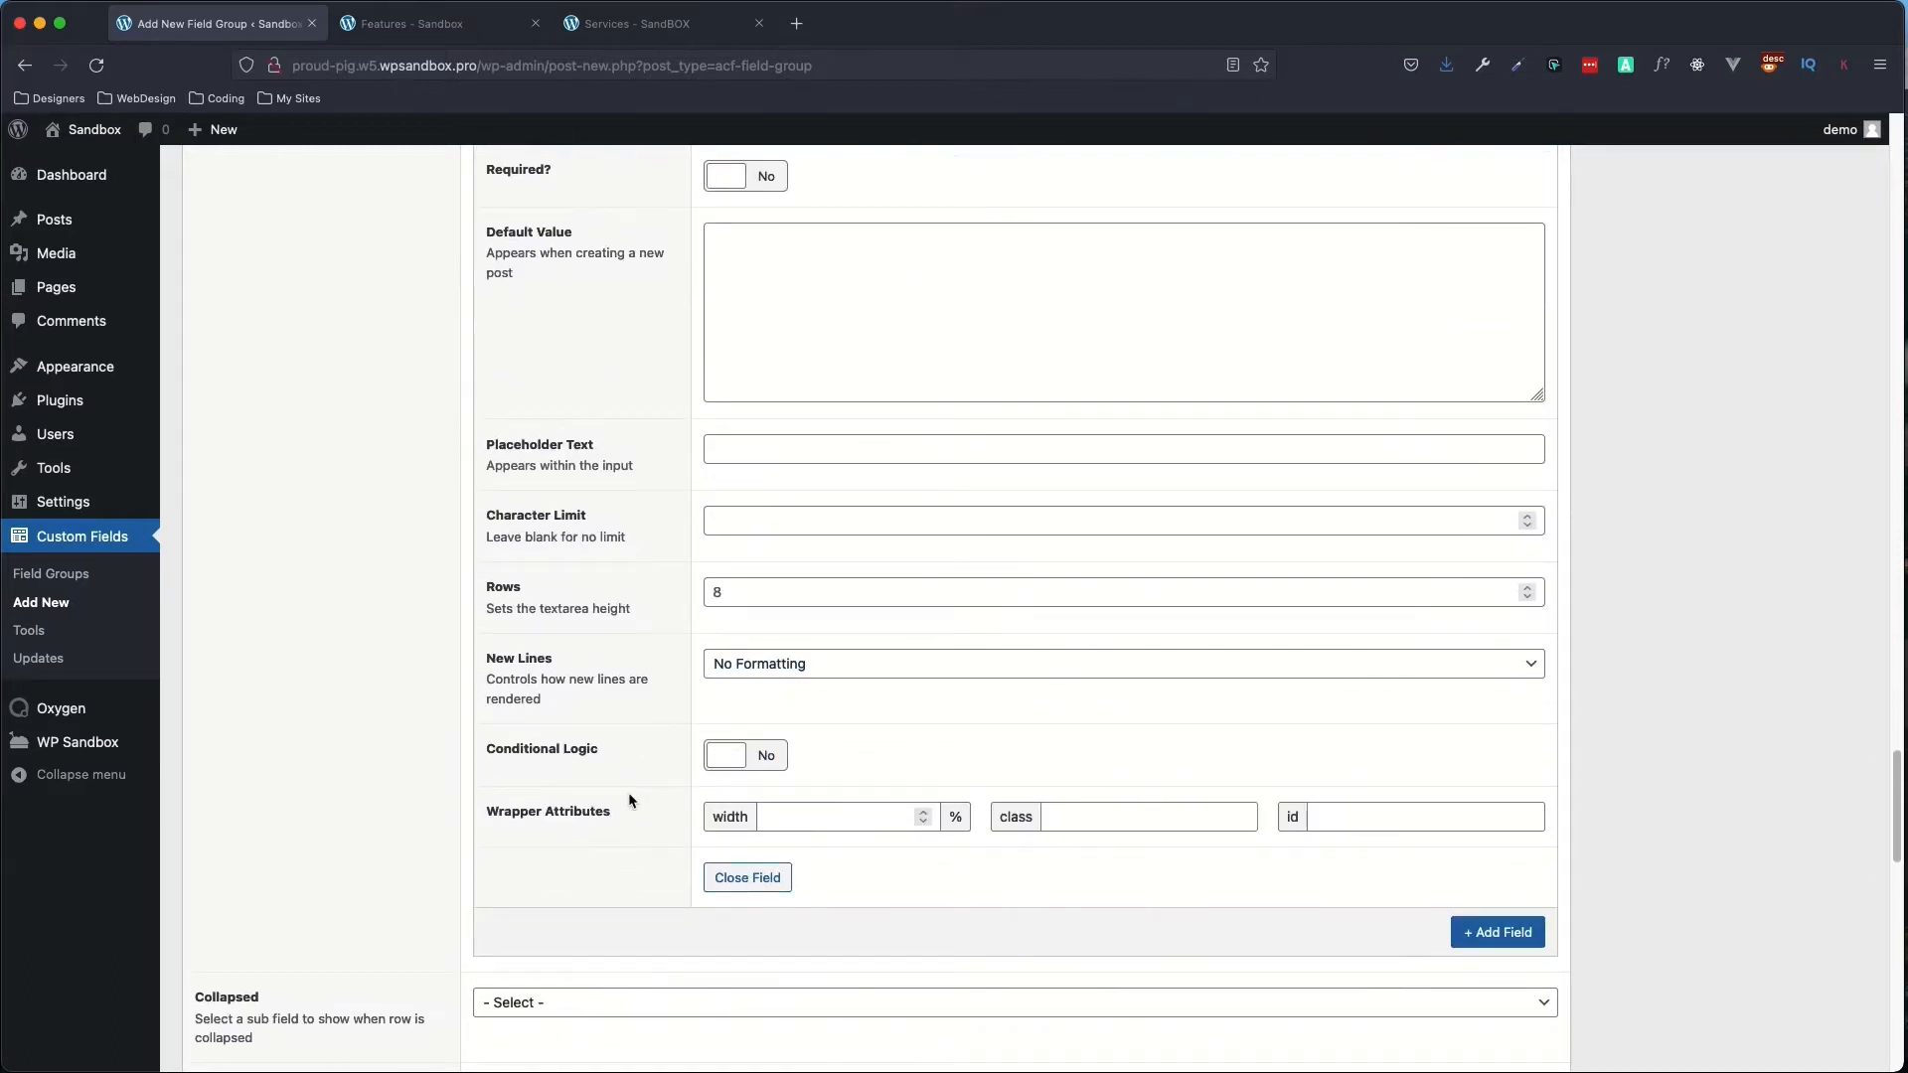
scroll(736, 804, down, 1)
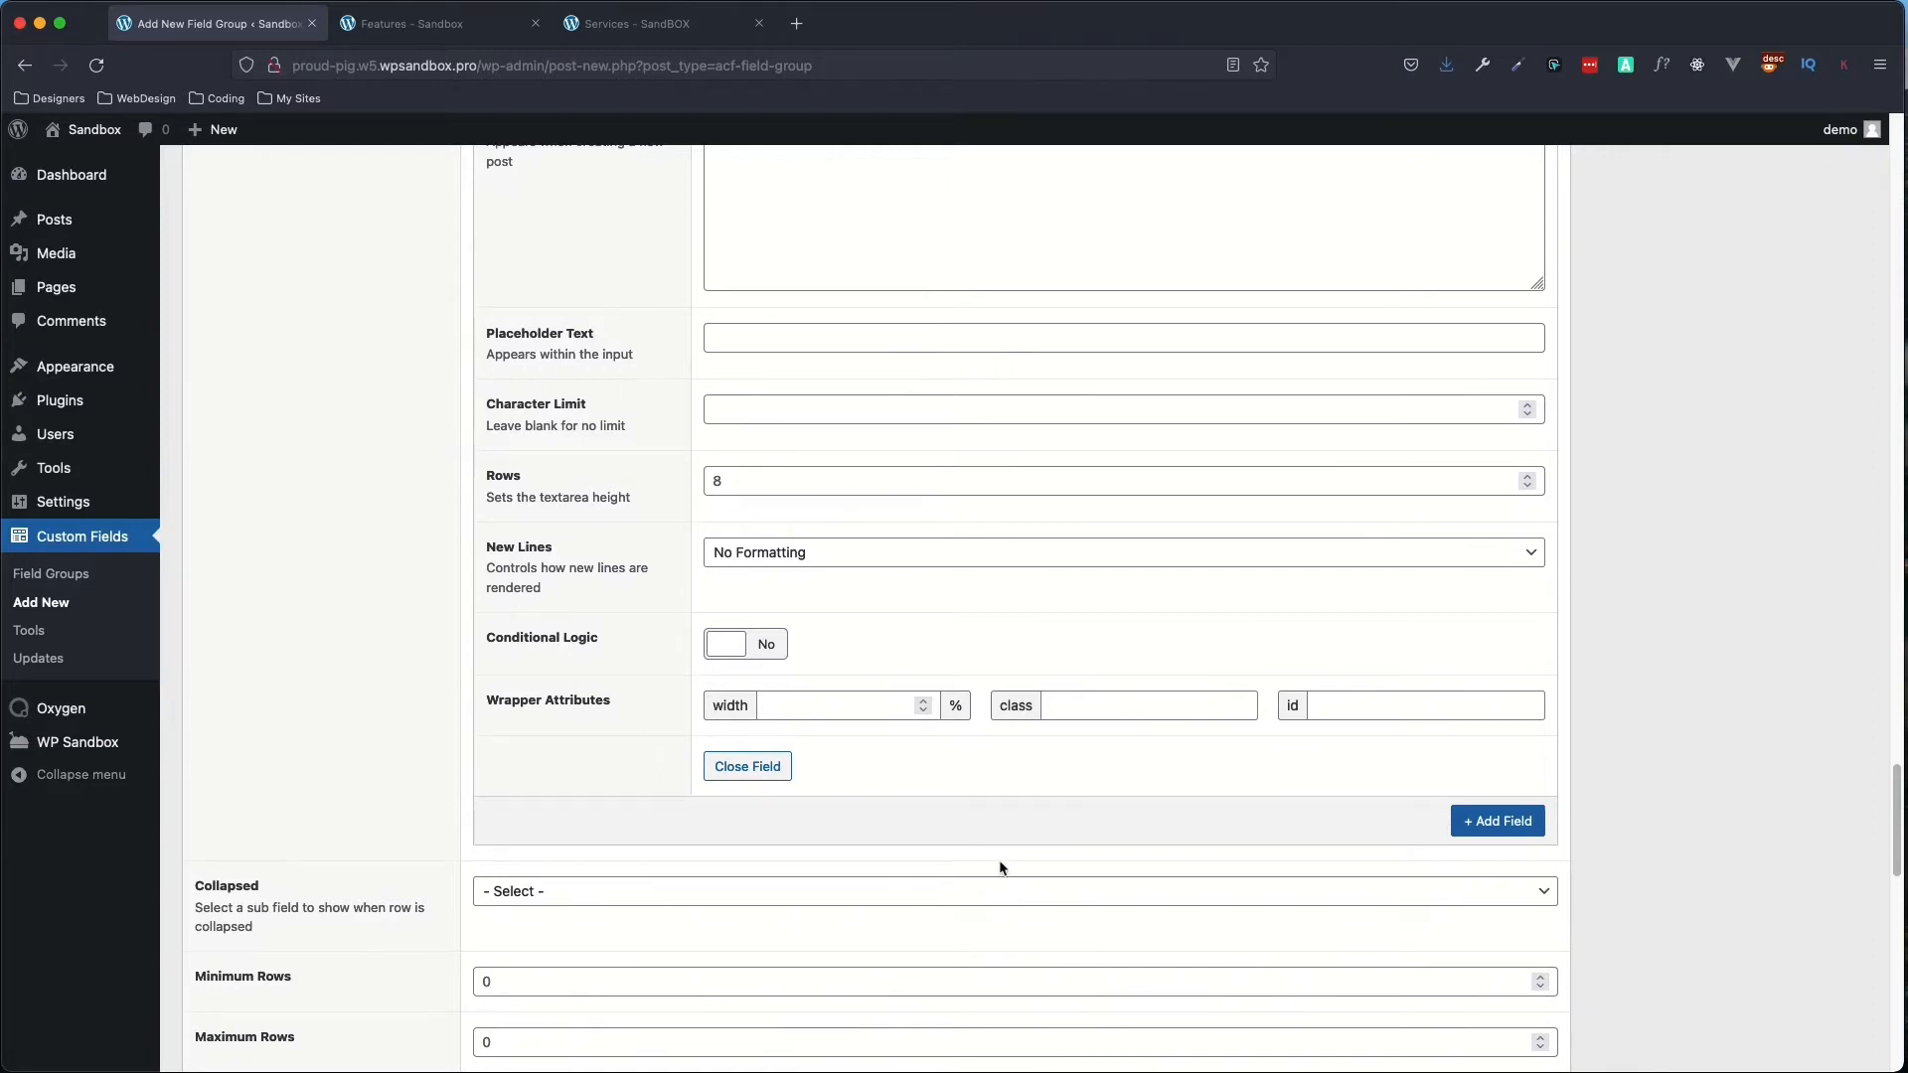
scroll(998, 860, up, 1)
scroll(865, 845, down, 8)
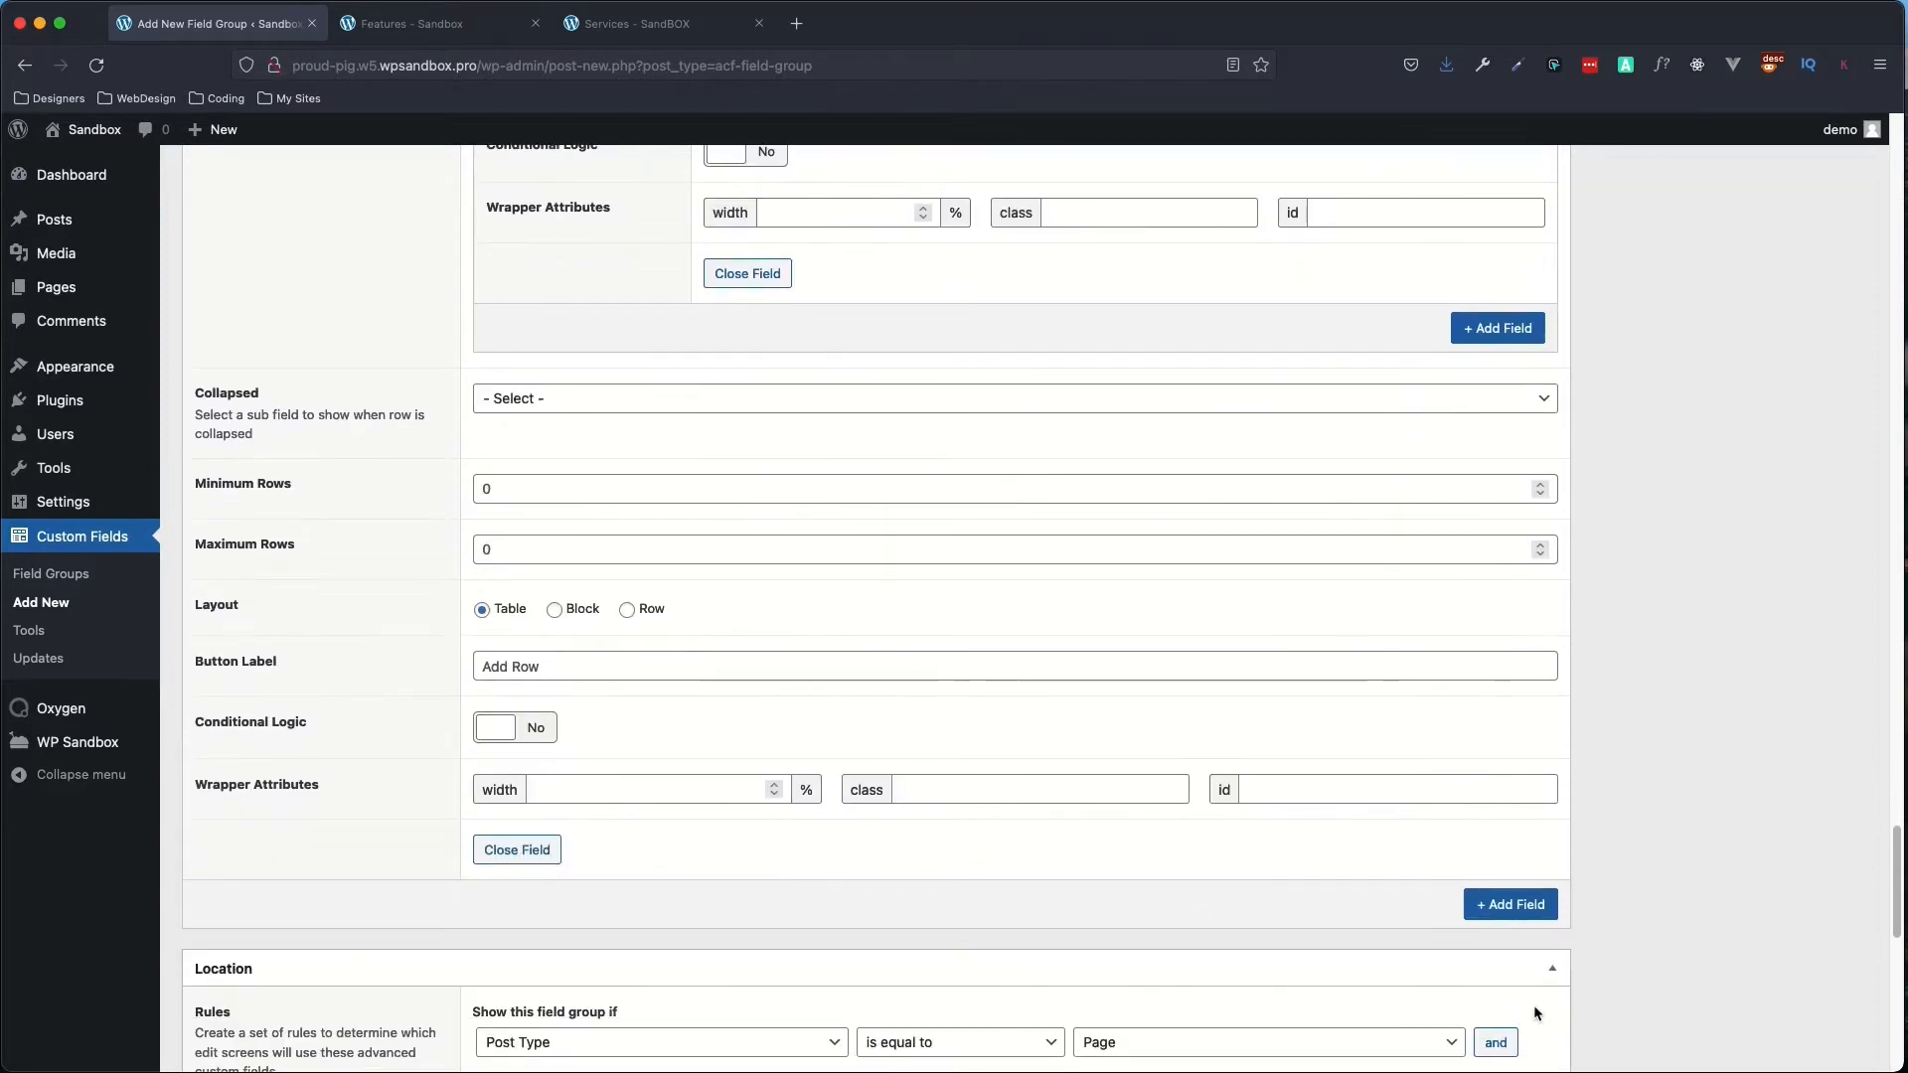
click(1506, 908)
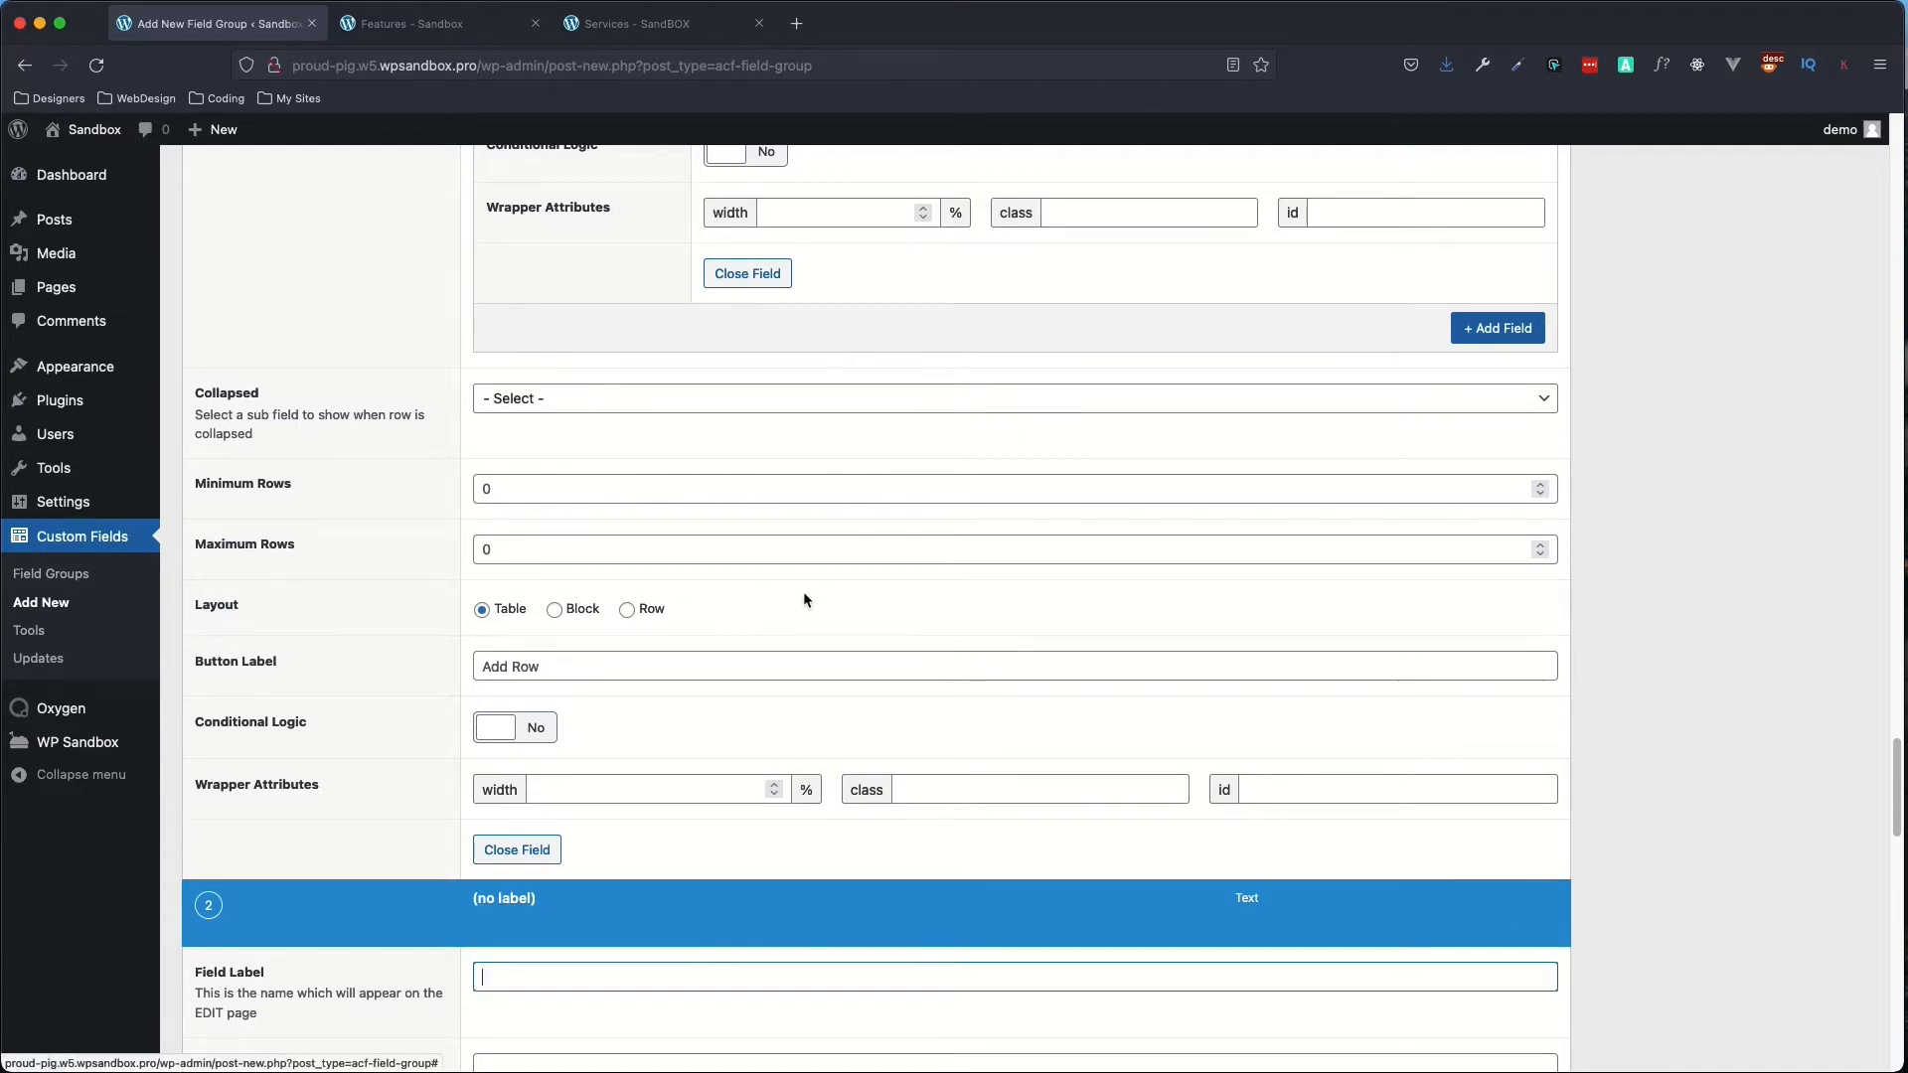
scroll(676, 695, down, 1)
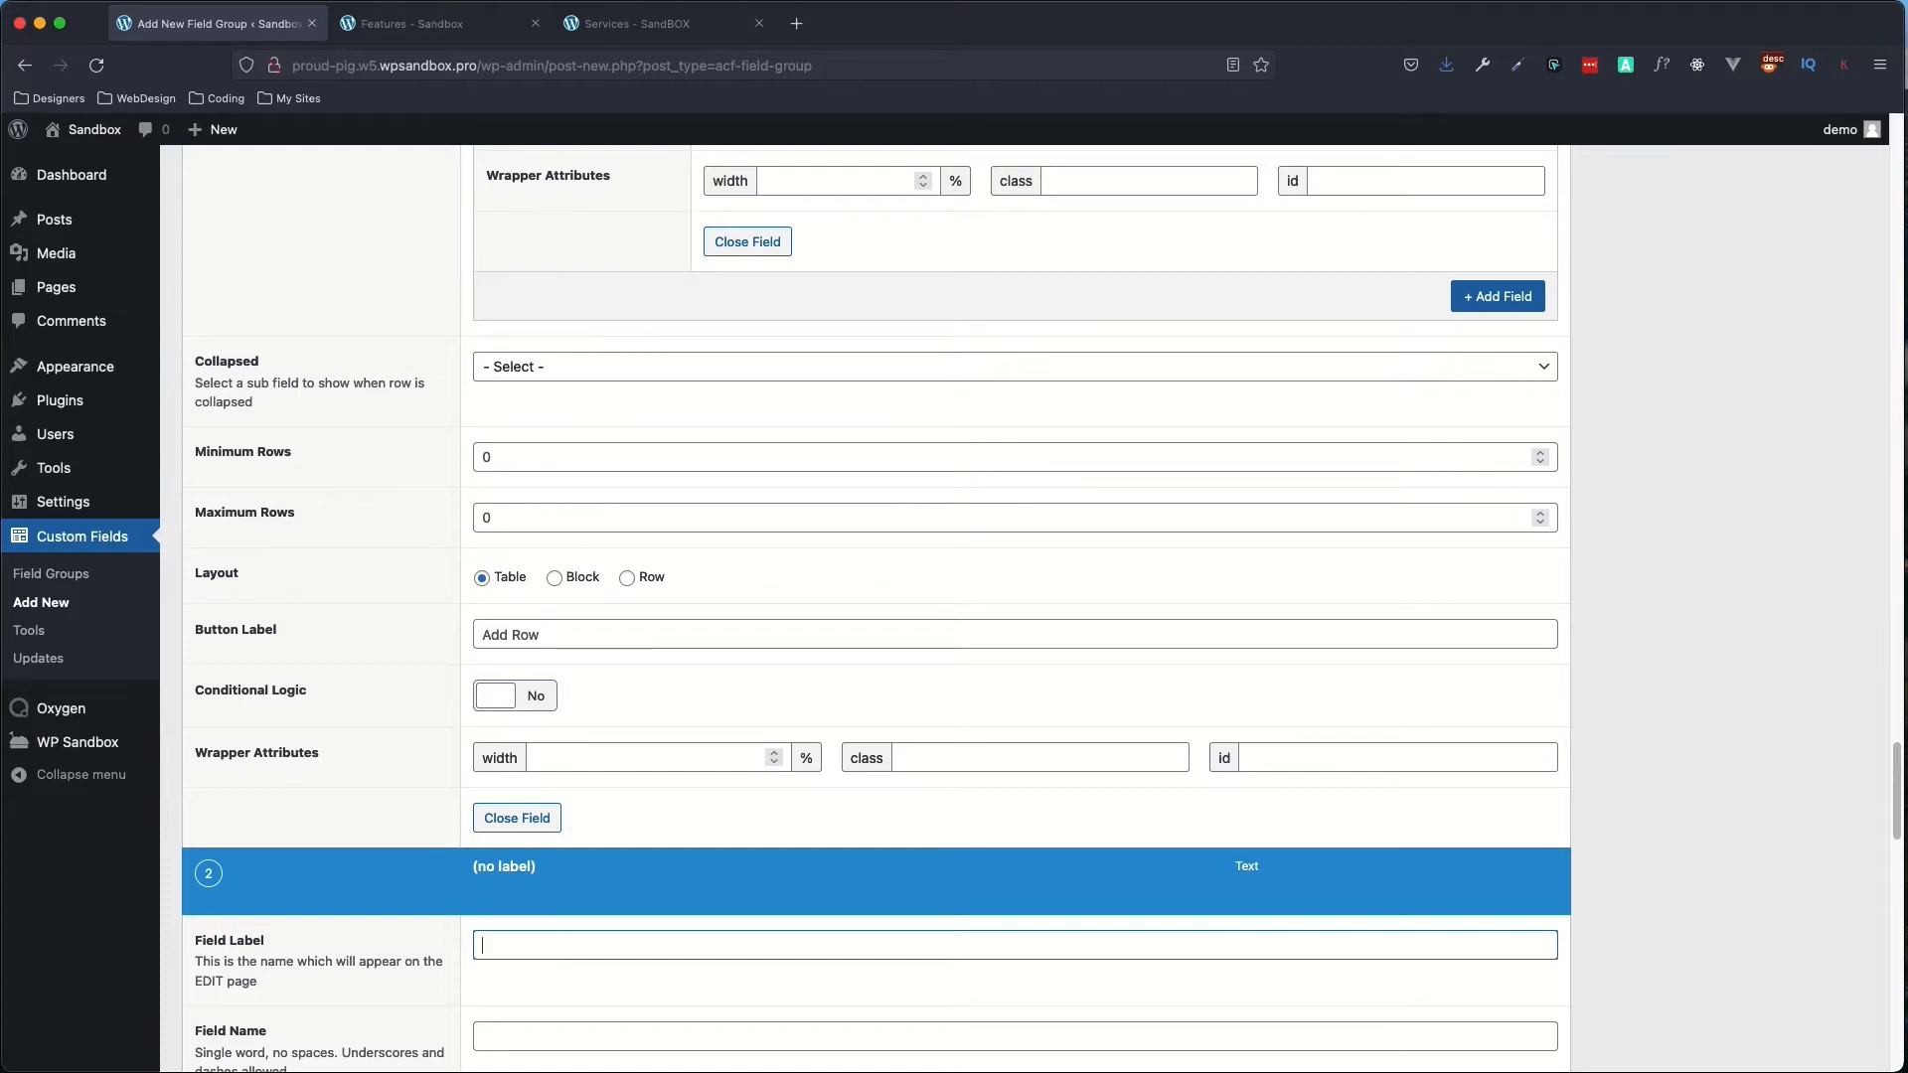
click(543, 949)
text(Hot Sp)
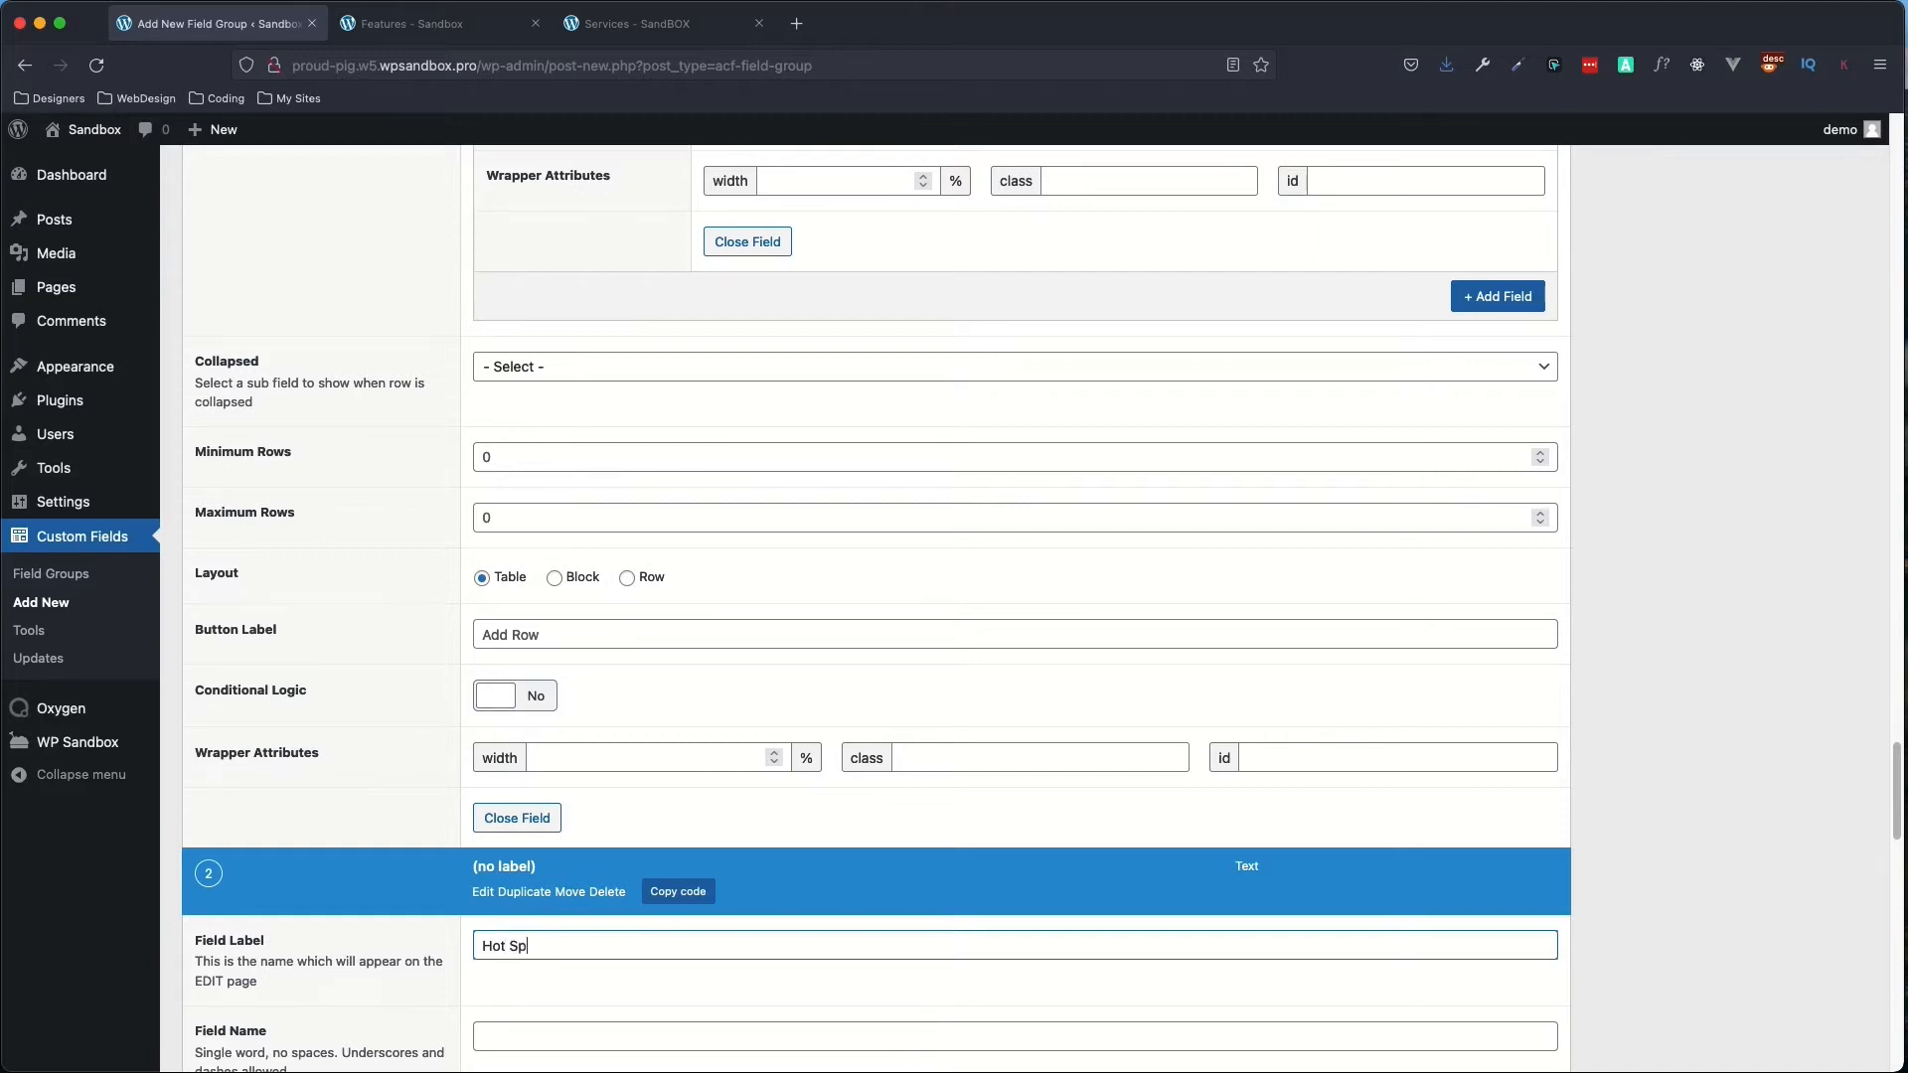
text(ot Main I)
key(Tab)
- Set the Hot Spot Main Image field's type to Image and its return format to Image URL
scroll(629, 843, down, 3)
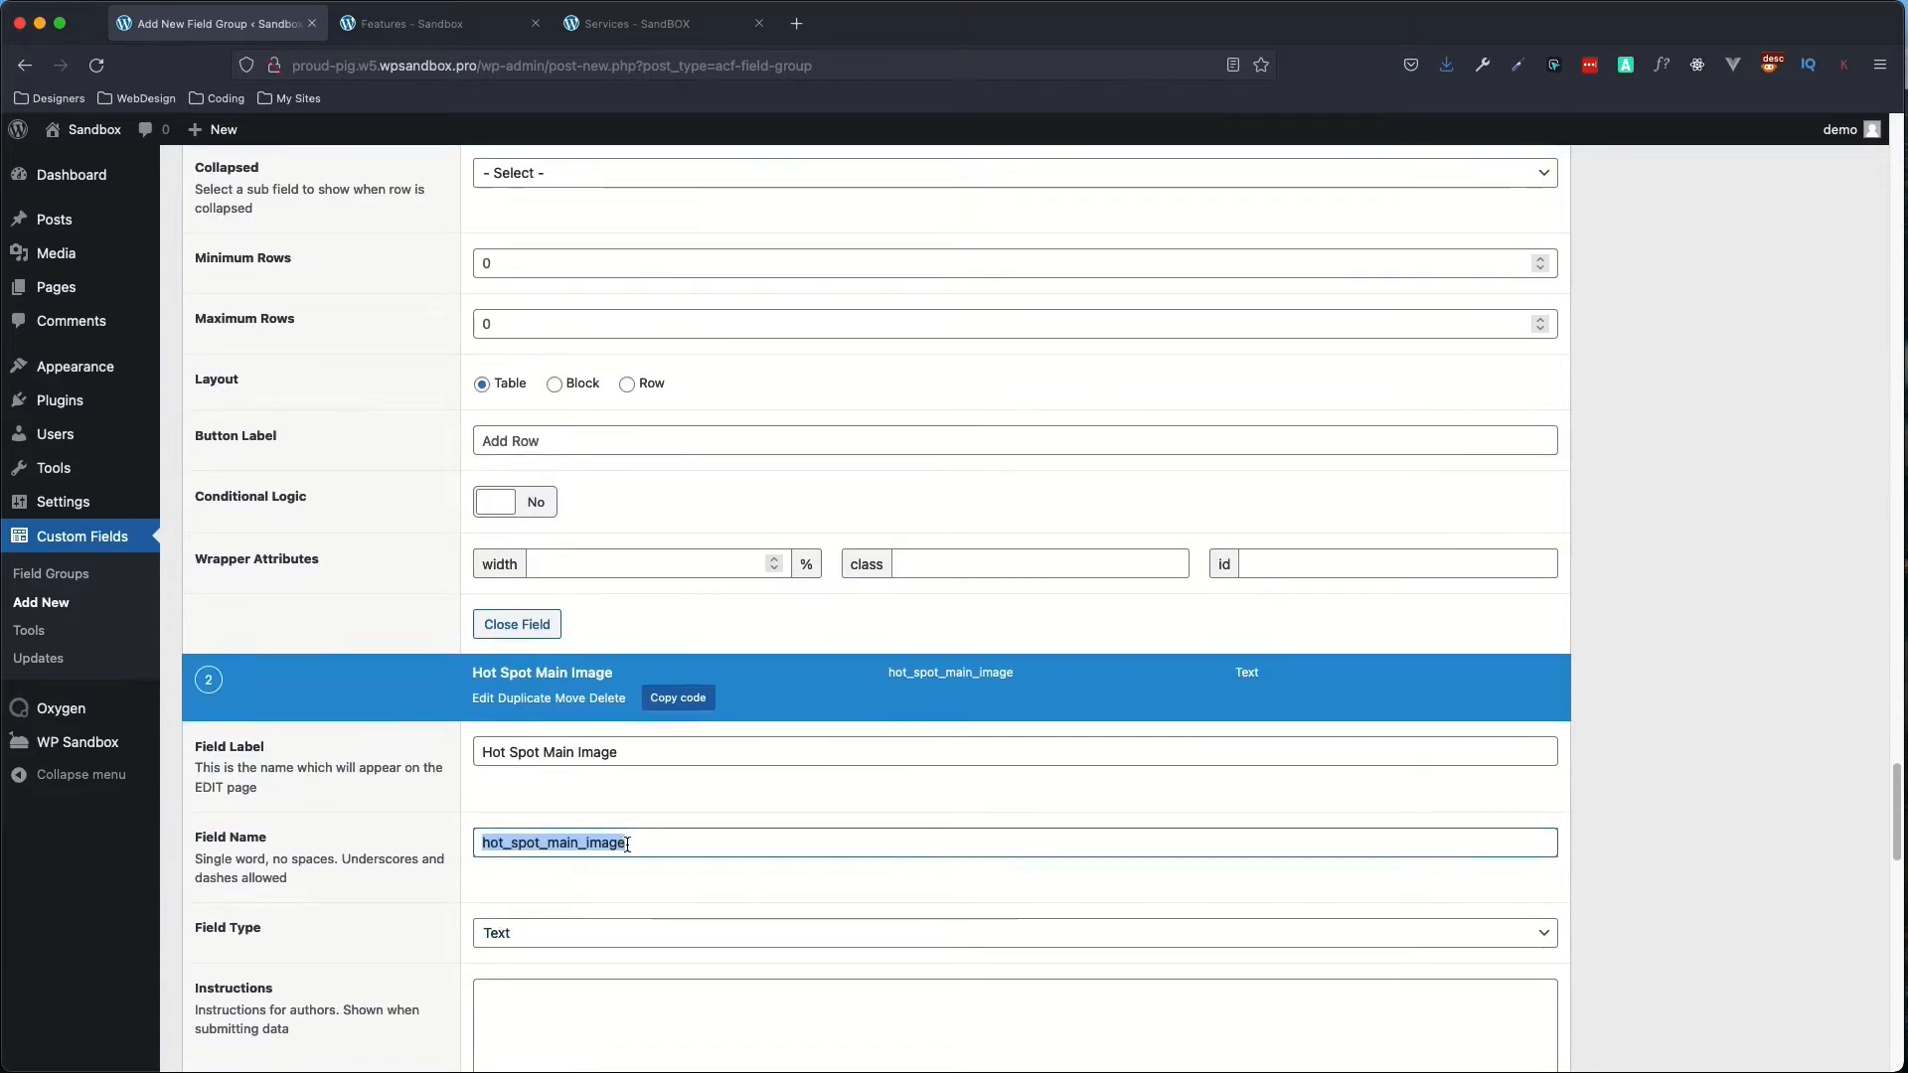
scroll(608, 857, down, 1)
click(557, 857)
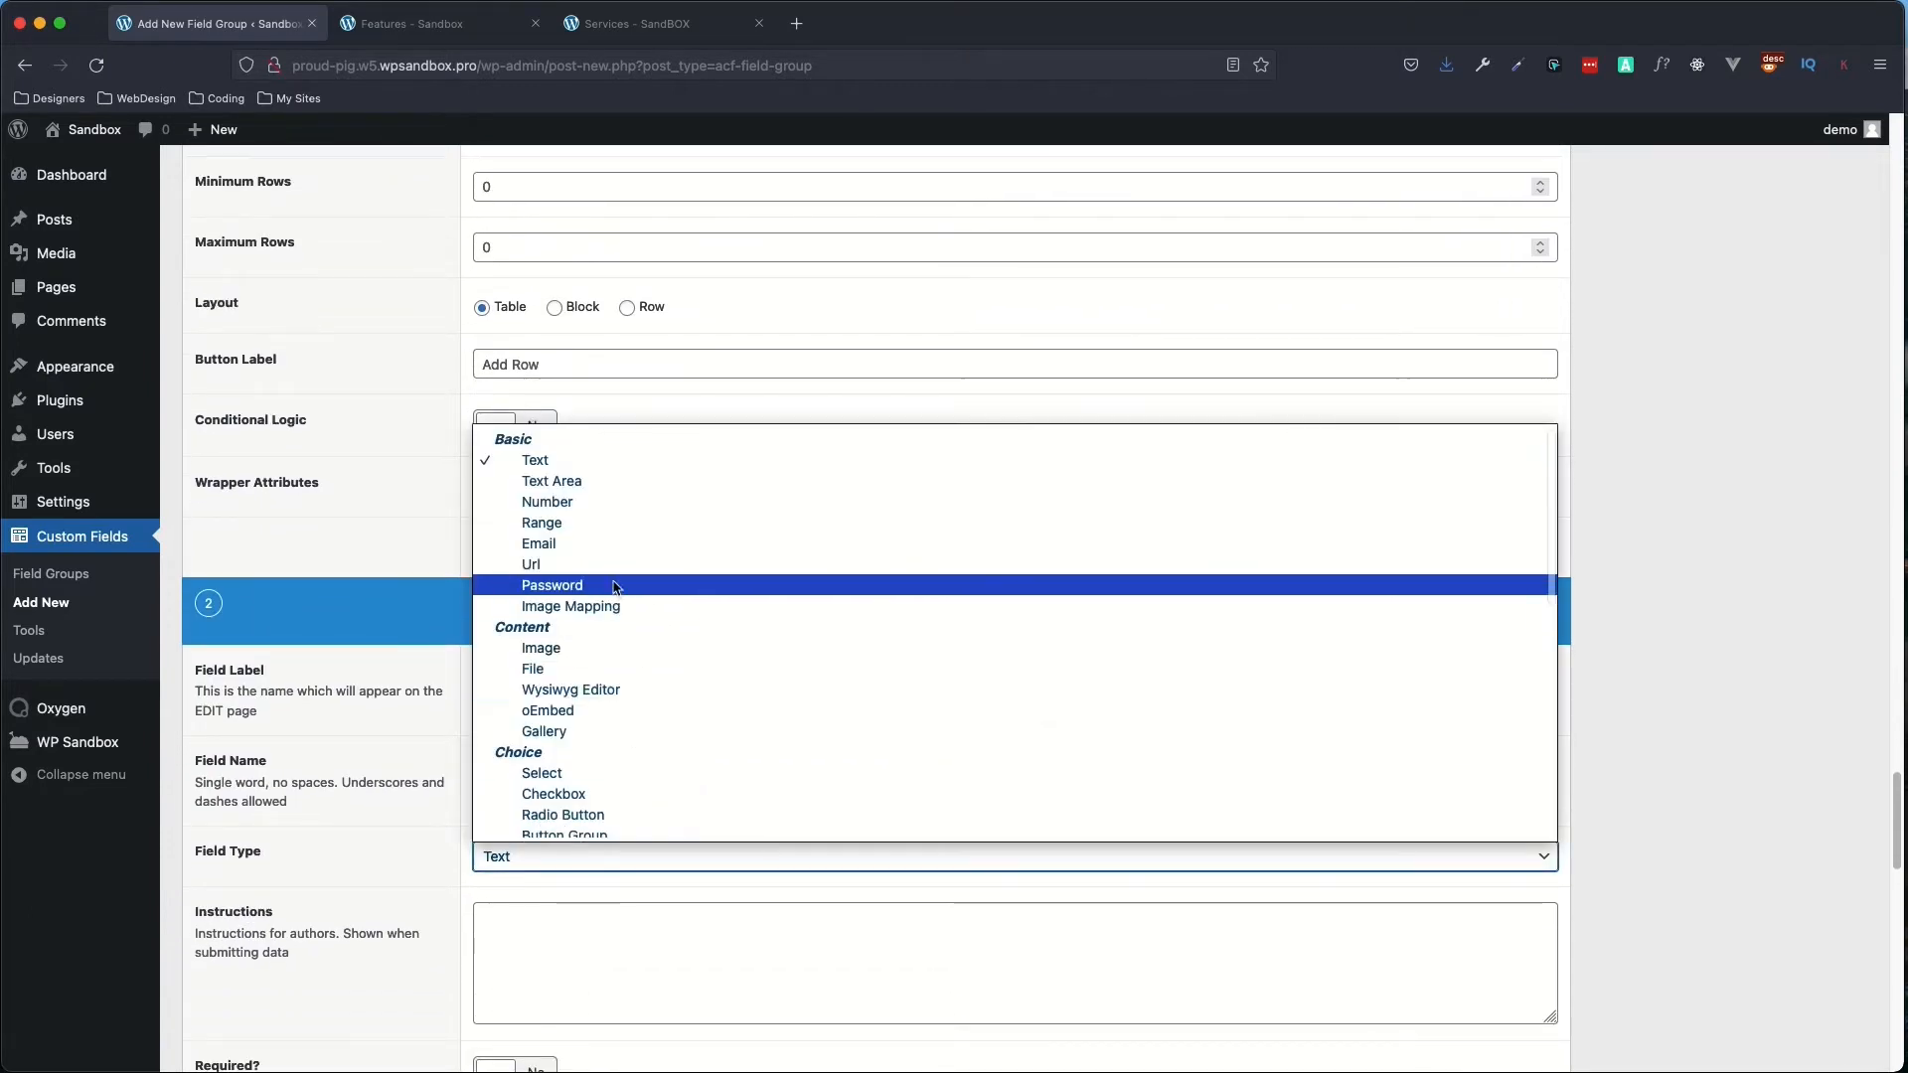
click(585, 655)
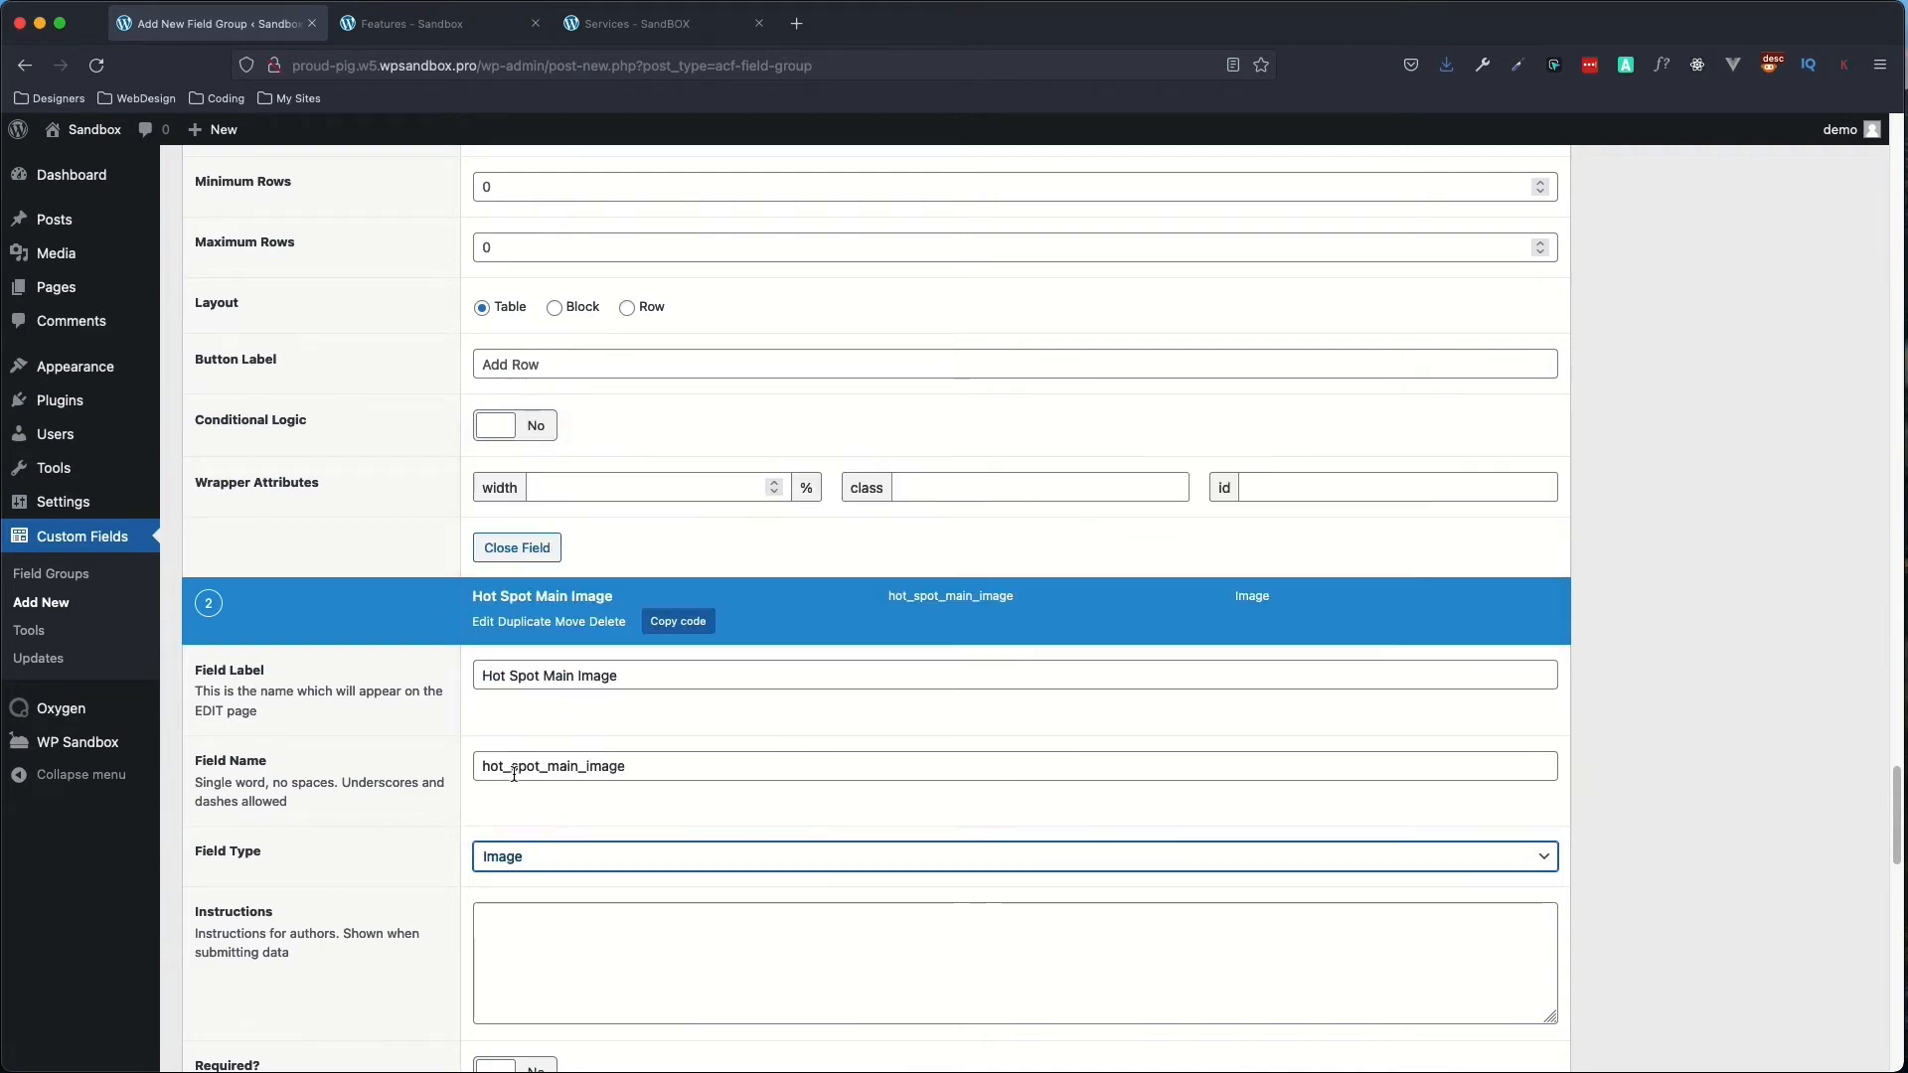
scroll(513, 775, down, 5)
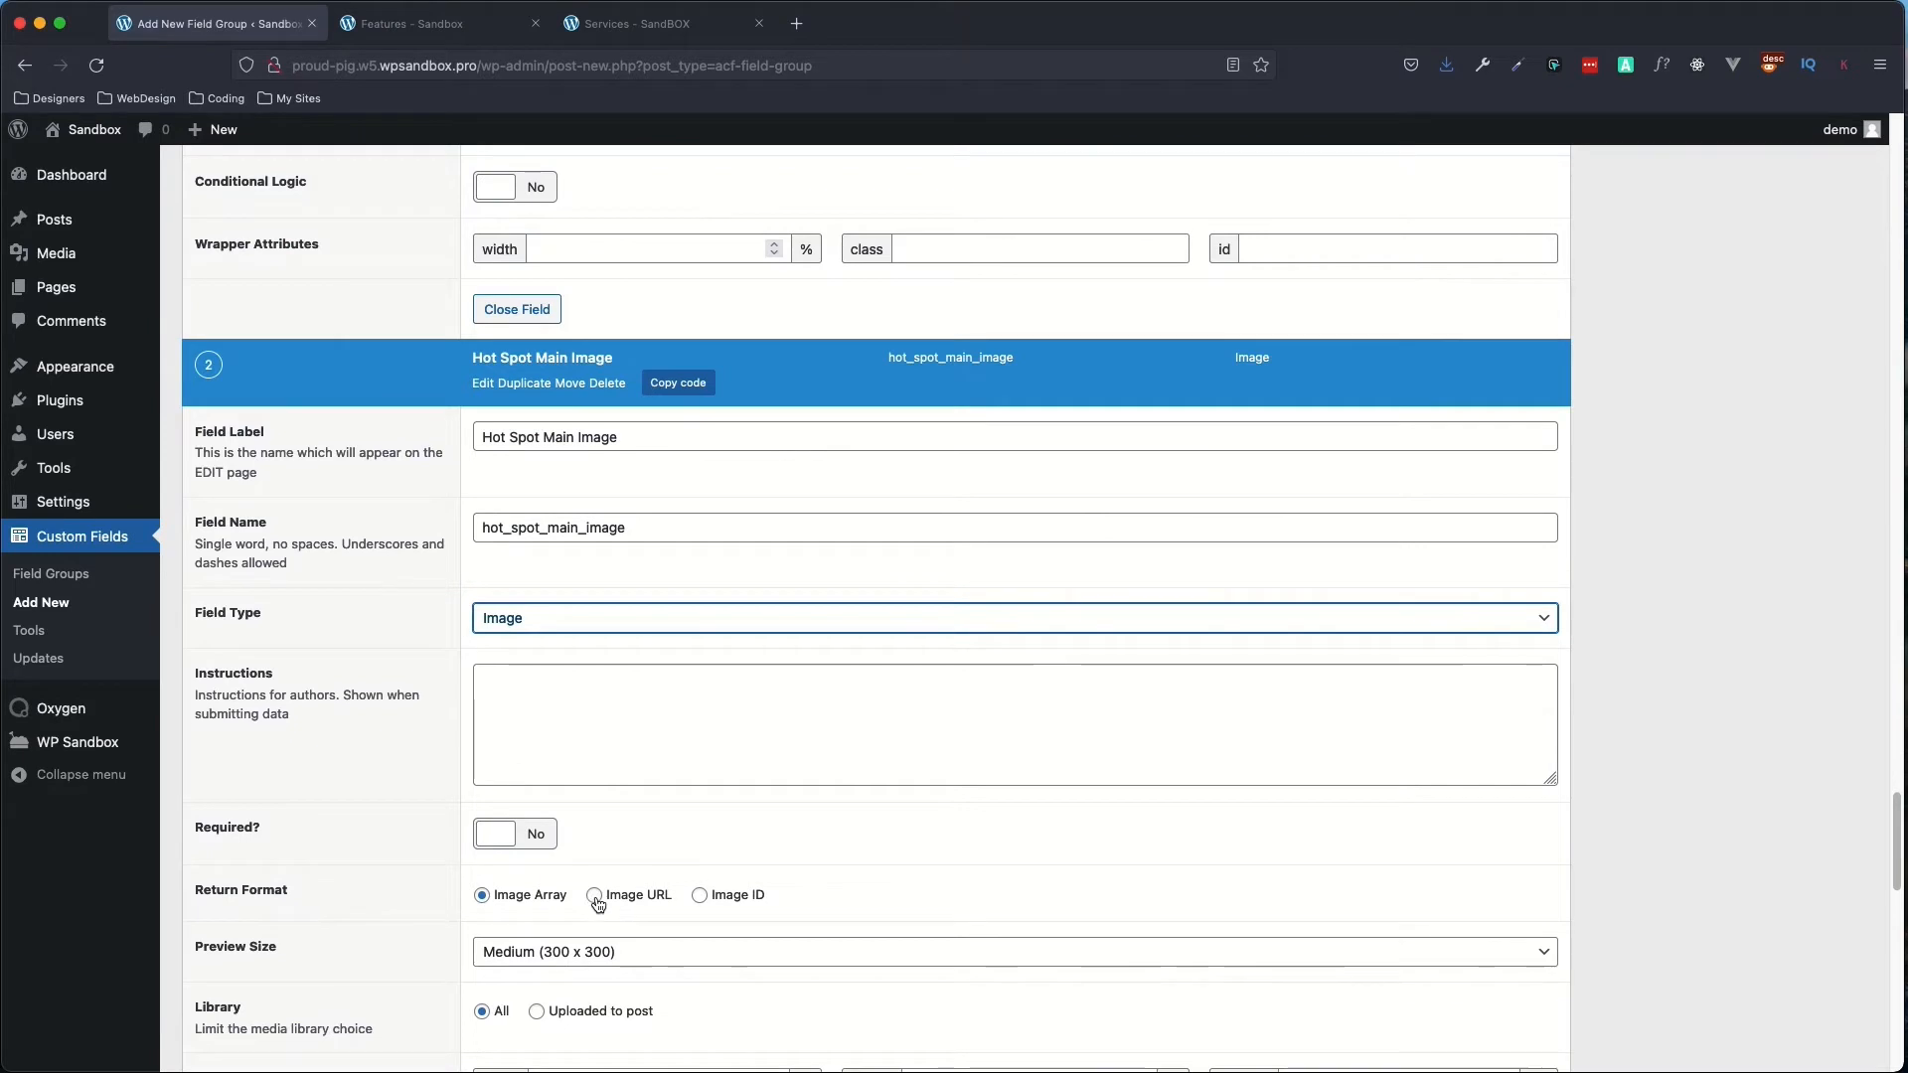
click(595, 896)
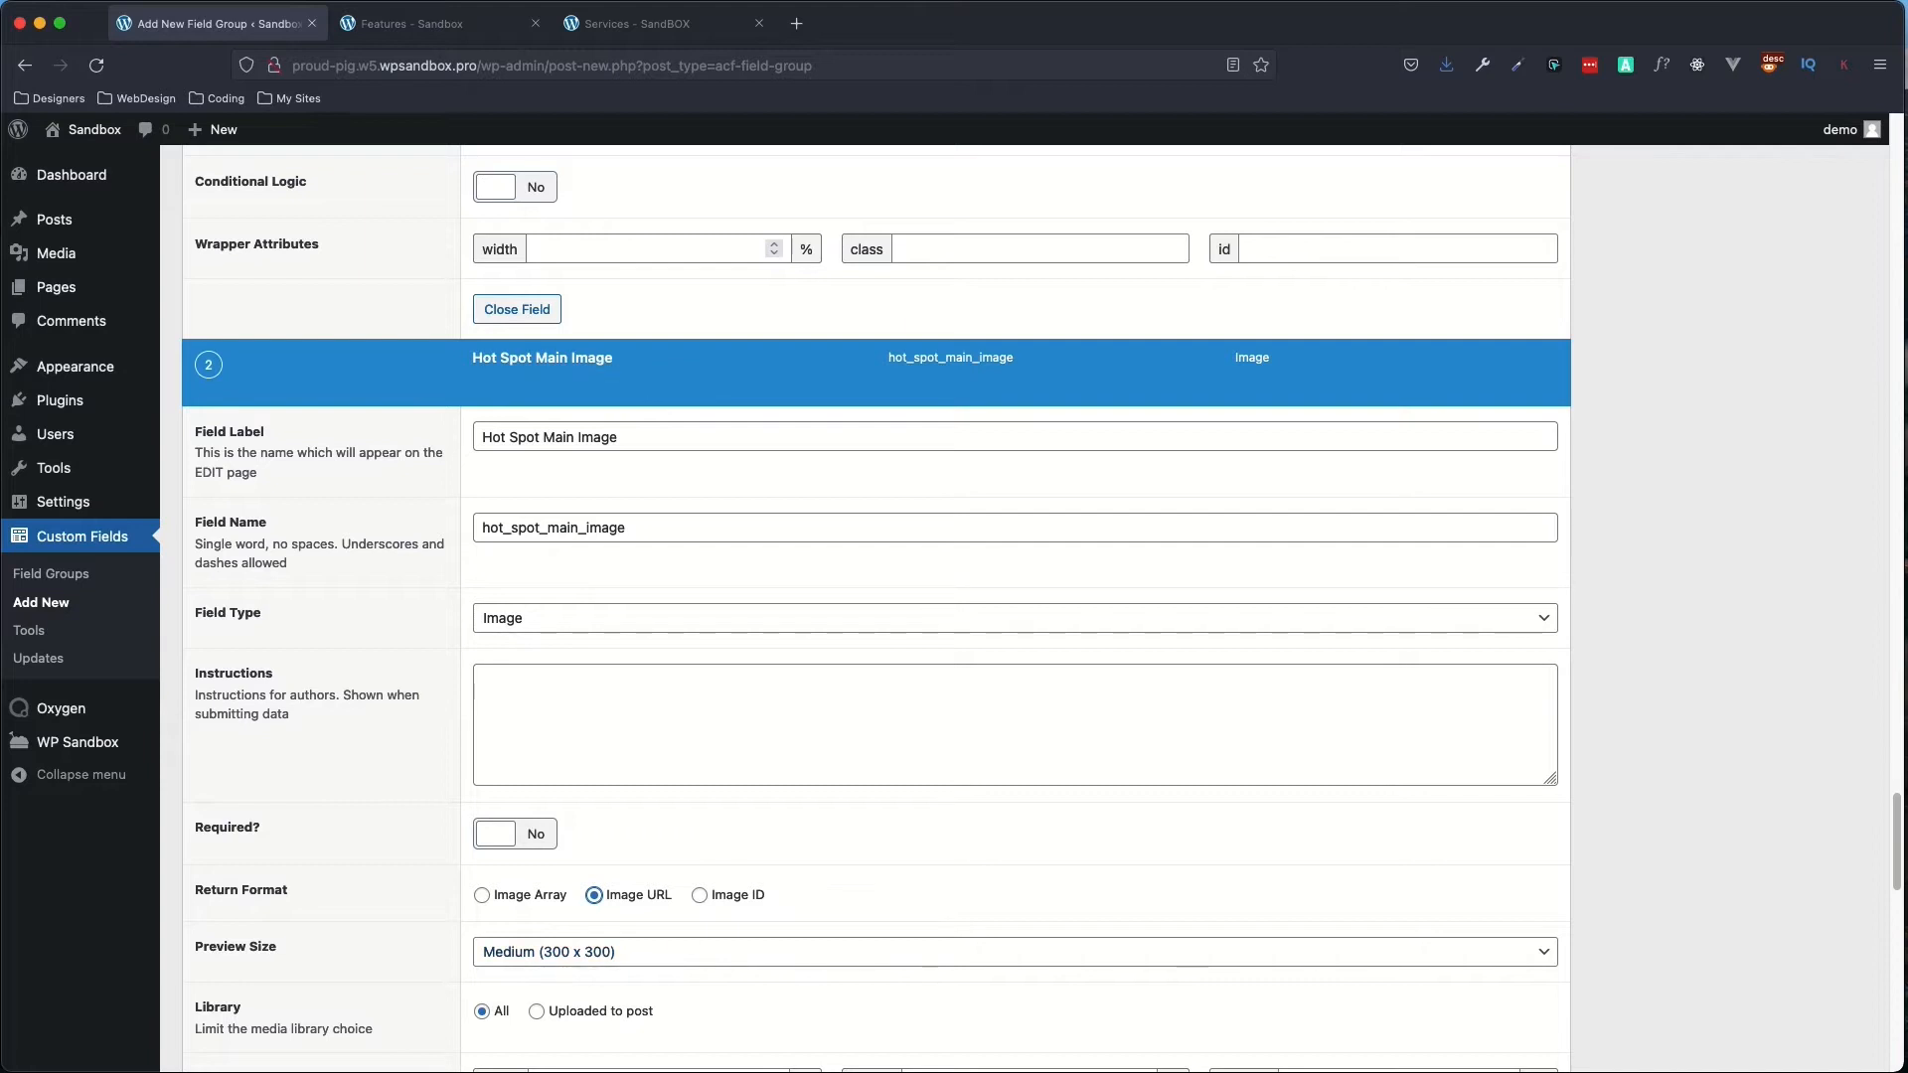
scroll(920, 801, down, 3)
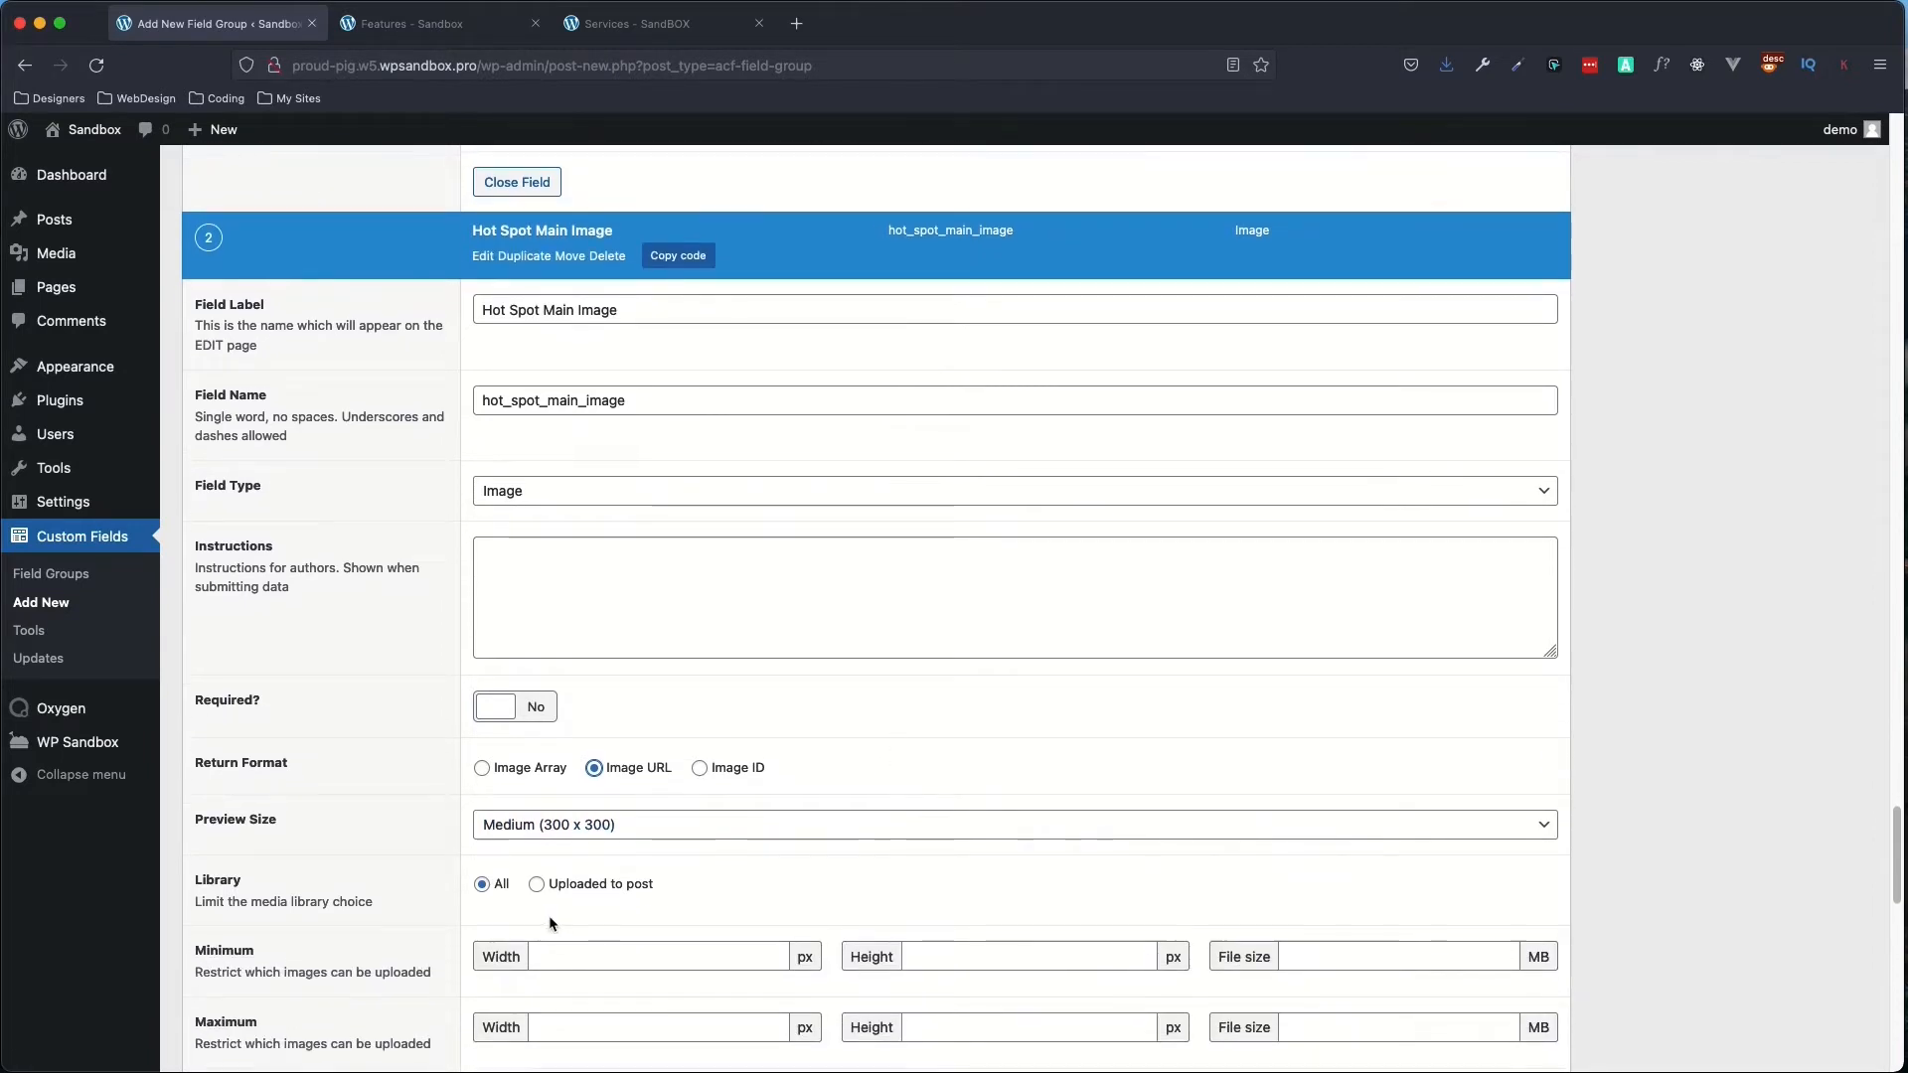
- Copy the field name hot_spot_main_image into the Image Field Label of the Hot Spot Location sub field
scroll(461, 918, up, 4)
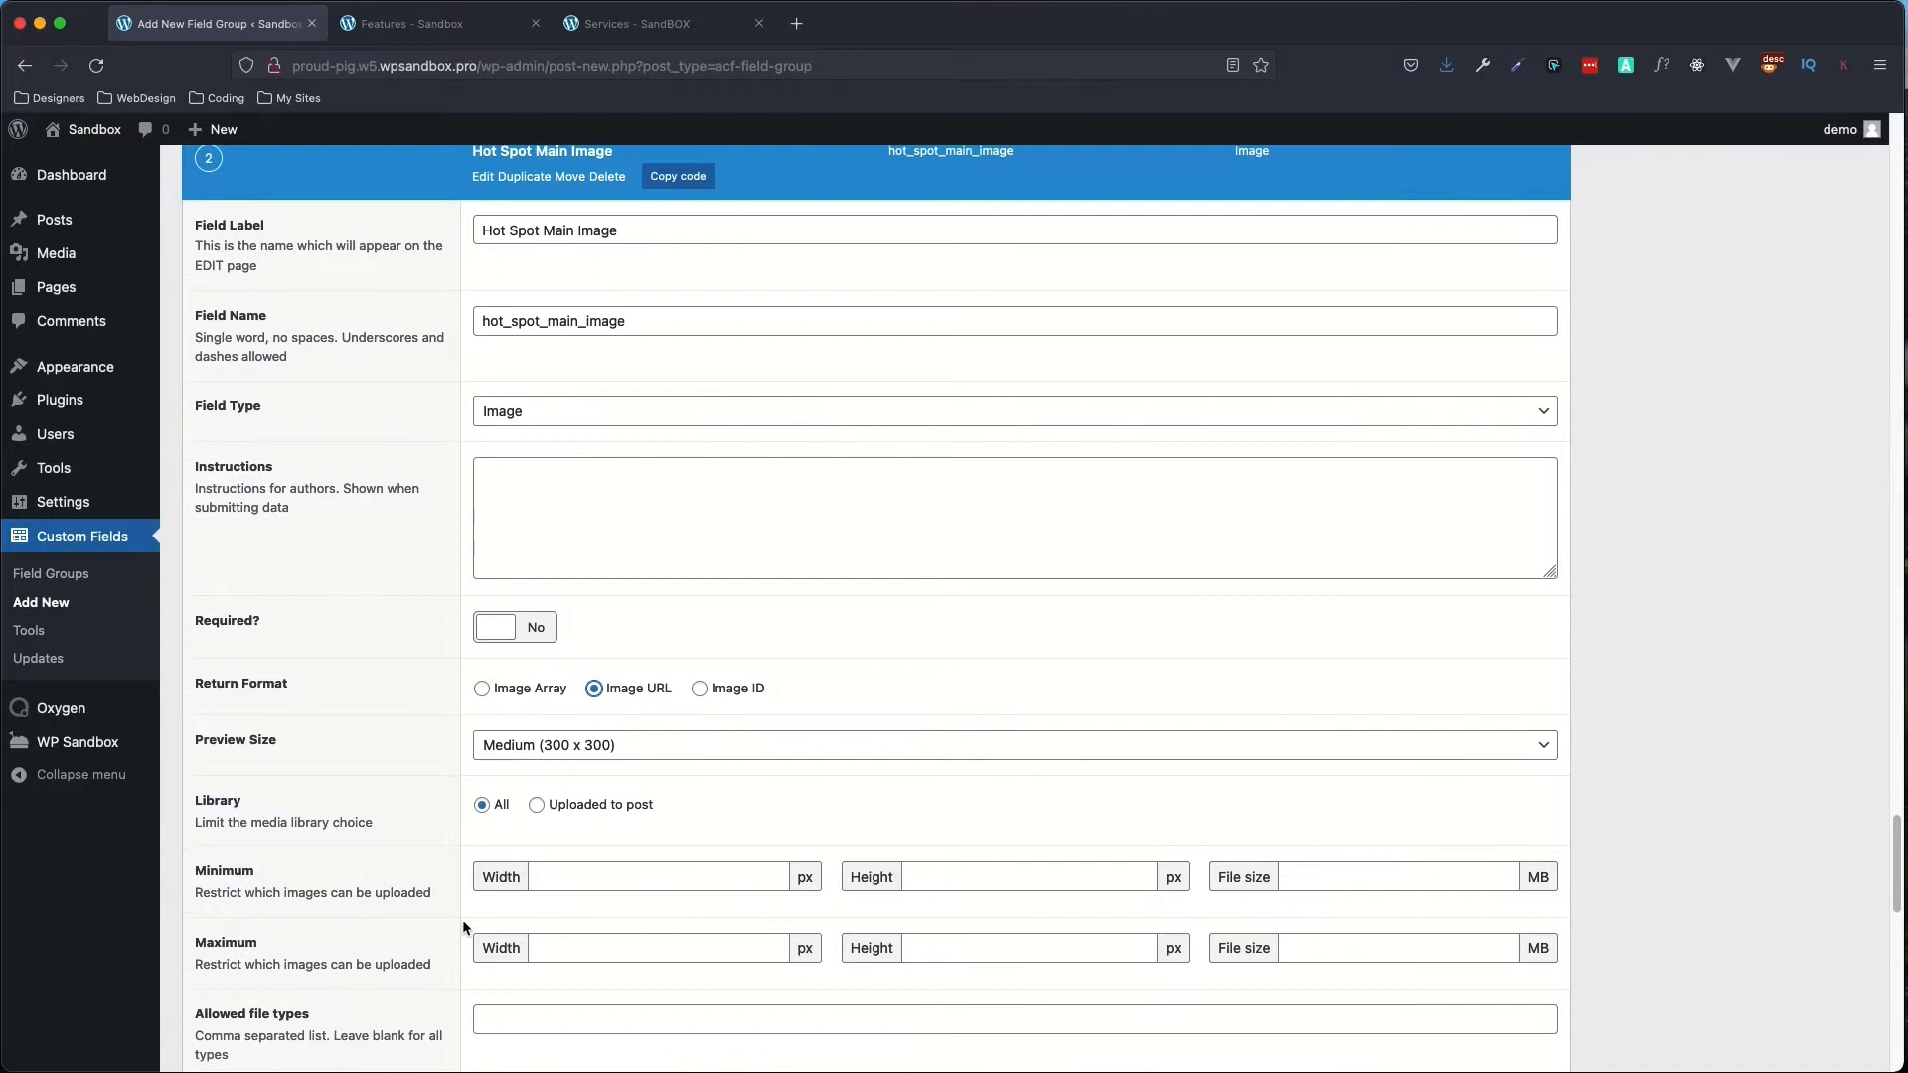
double_click(660, 576)
key(super+c)
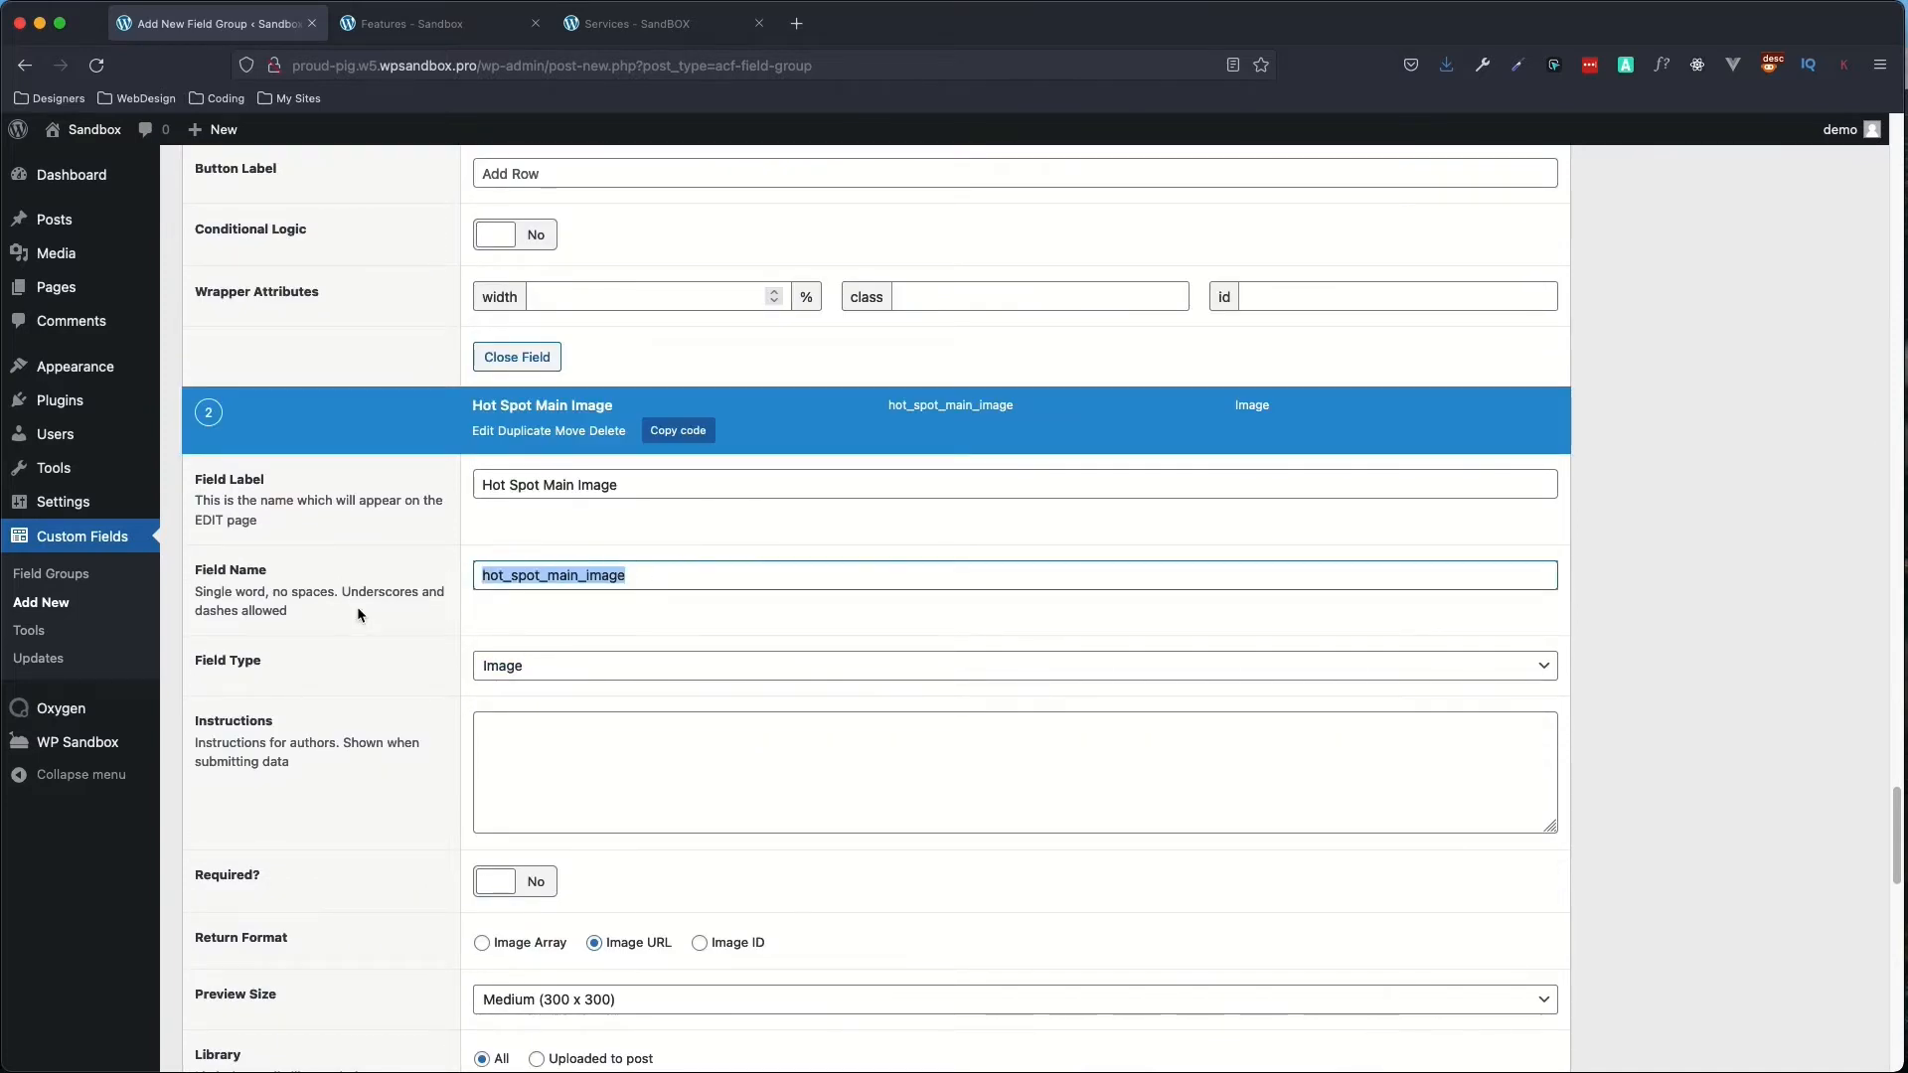
scroll(439, 749, up, 11)
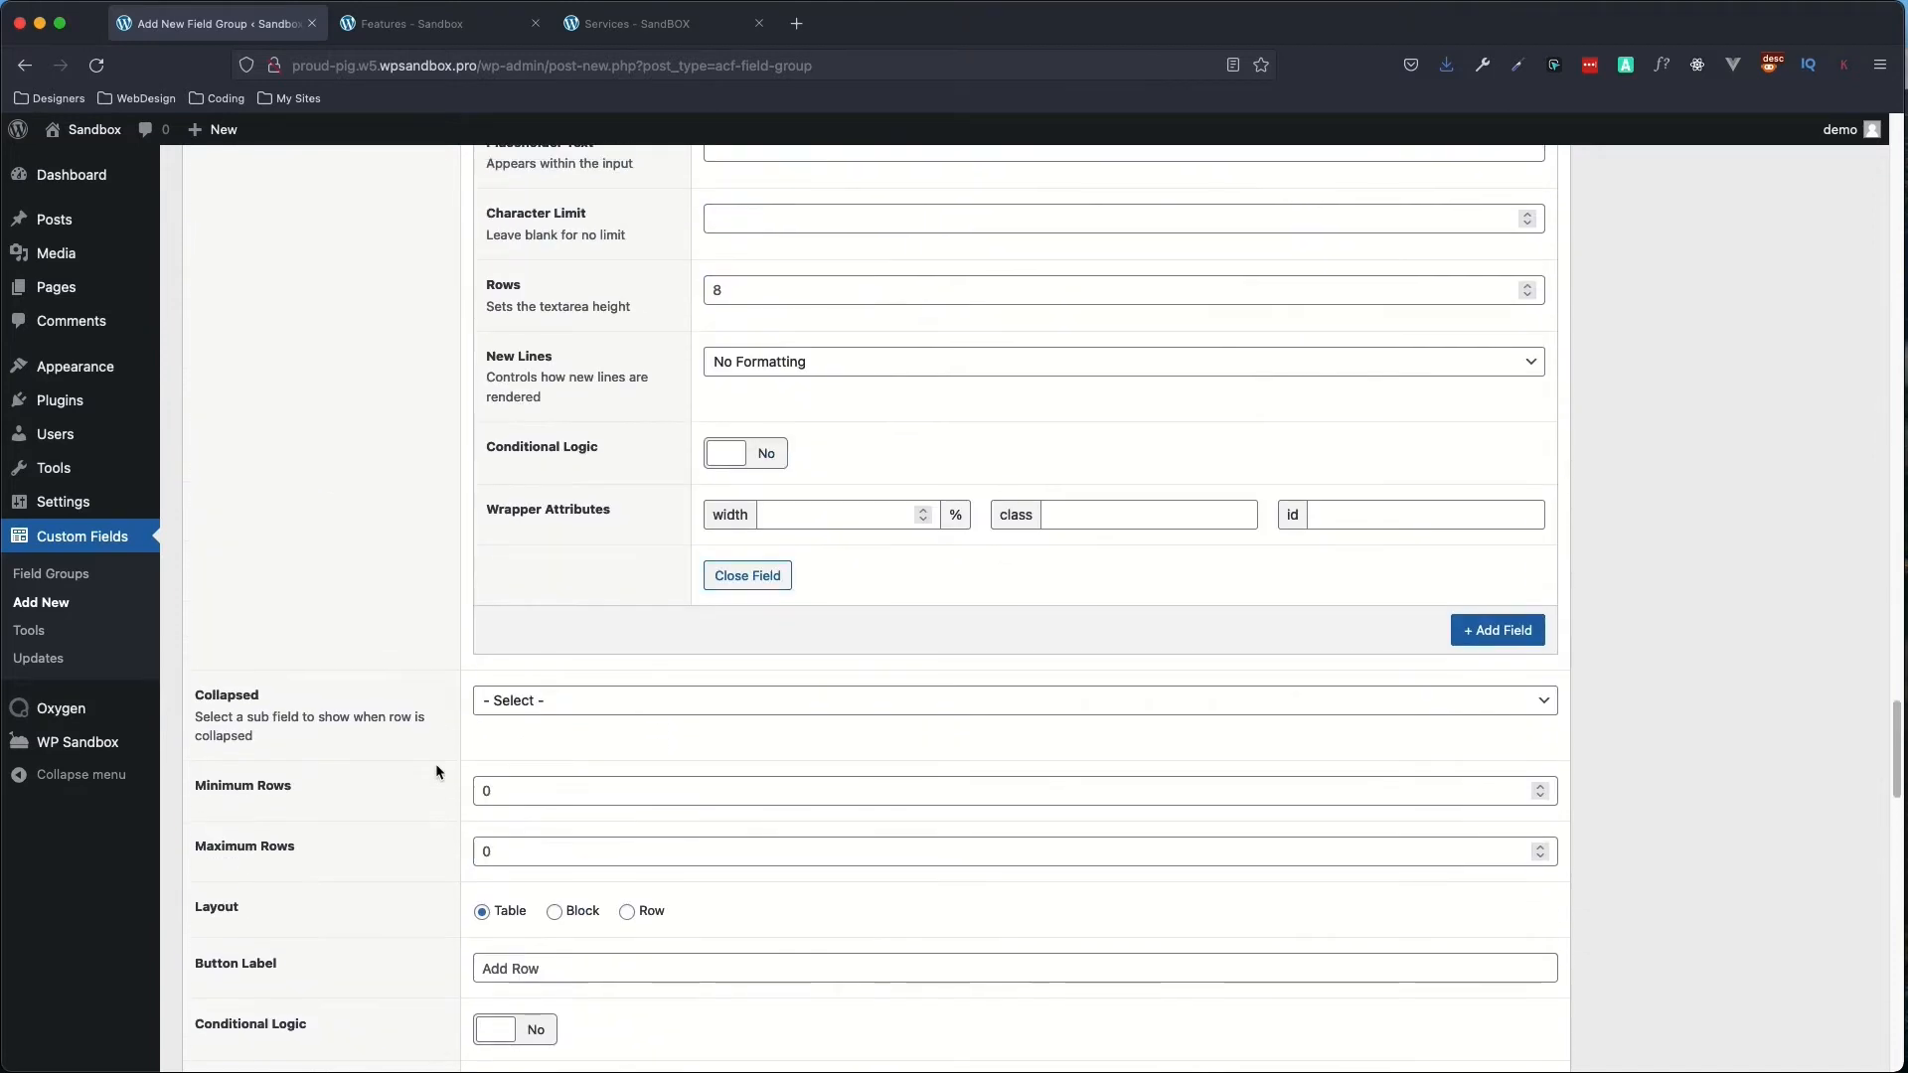
scroll(435, 767, up, 17)
scroll(564, 779, up, 20)
scroll(599, 782, up, 6)
click(894, 636)
click(696, 636)
key(super+v)
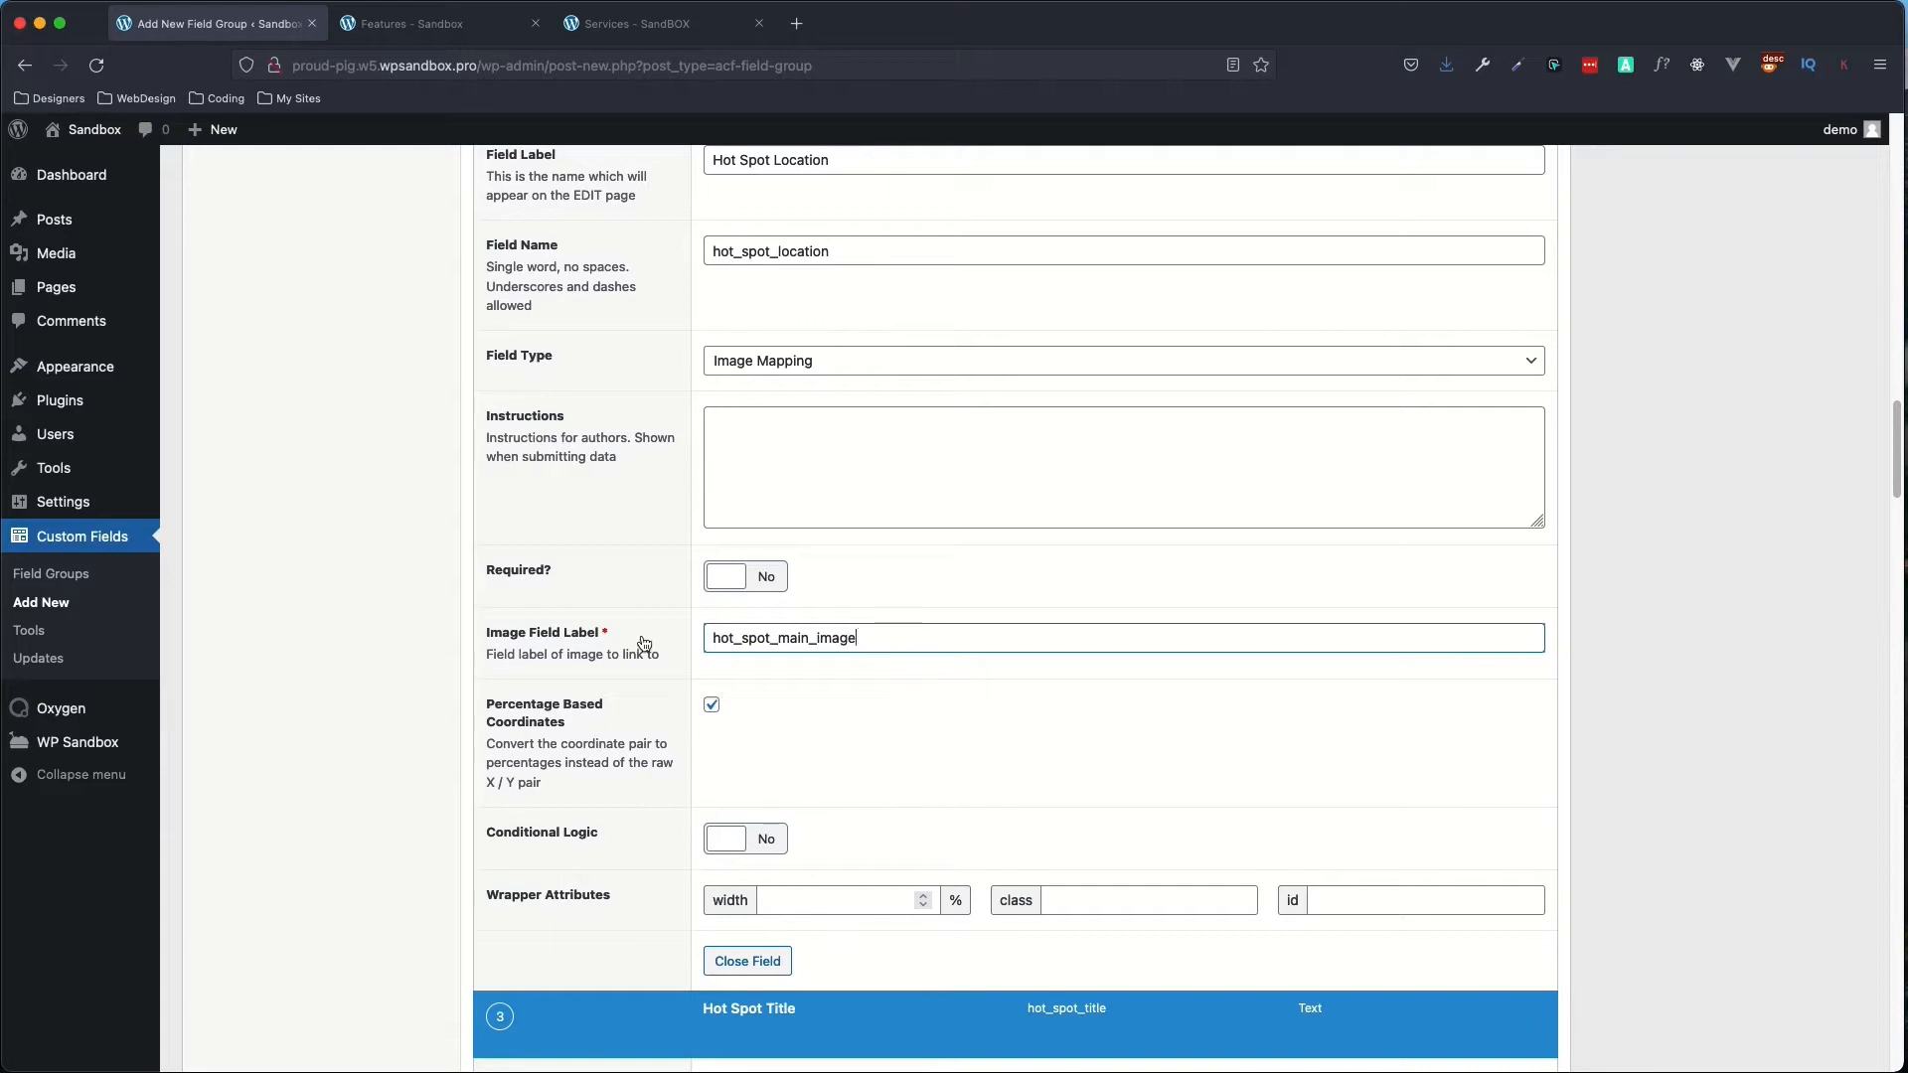
- Publish the Hot Spots field group
scroll(608, 712, up, 20)
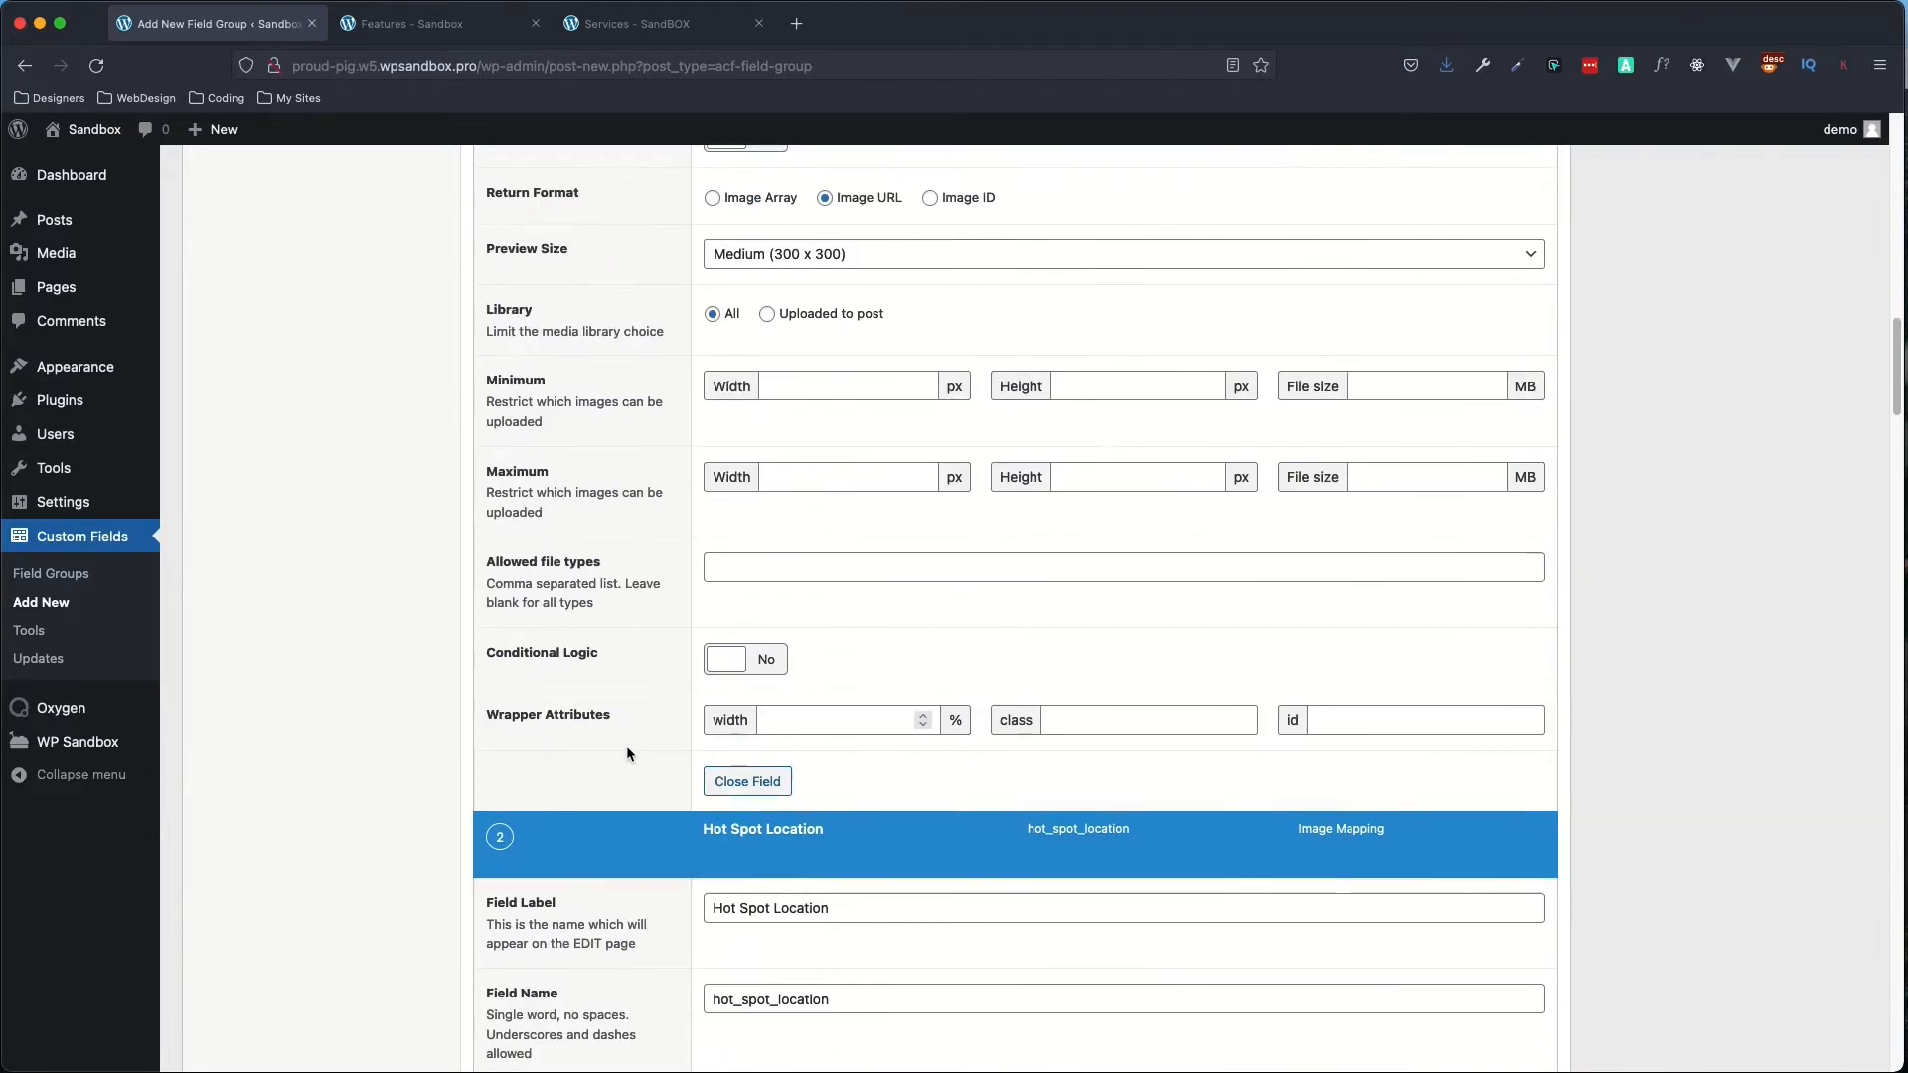
scroll(1358, 656, up, 6)
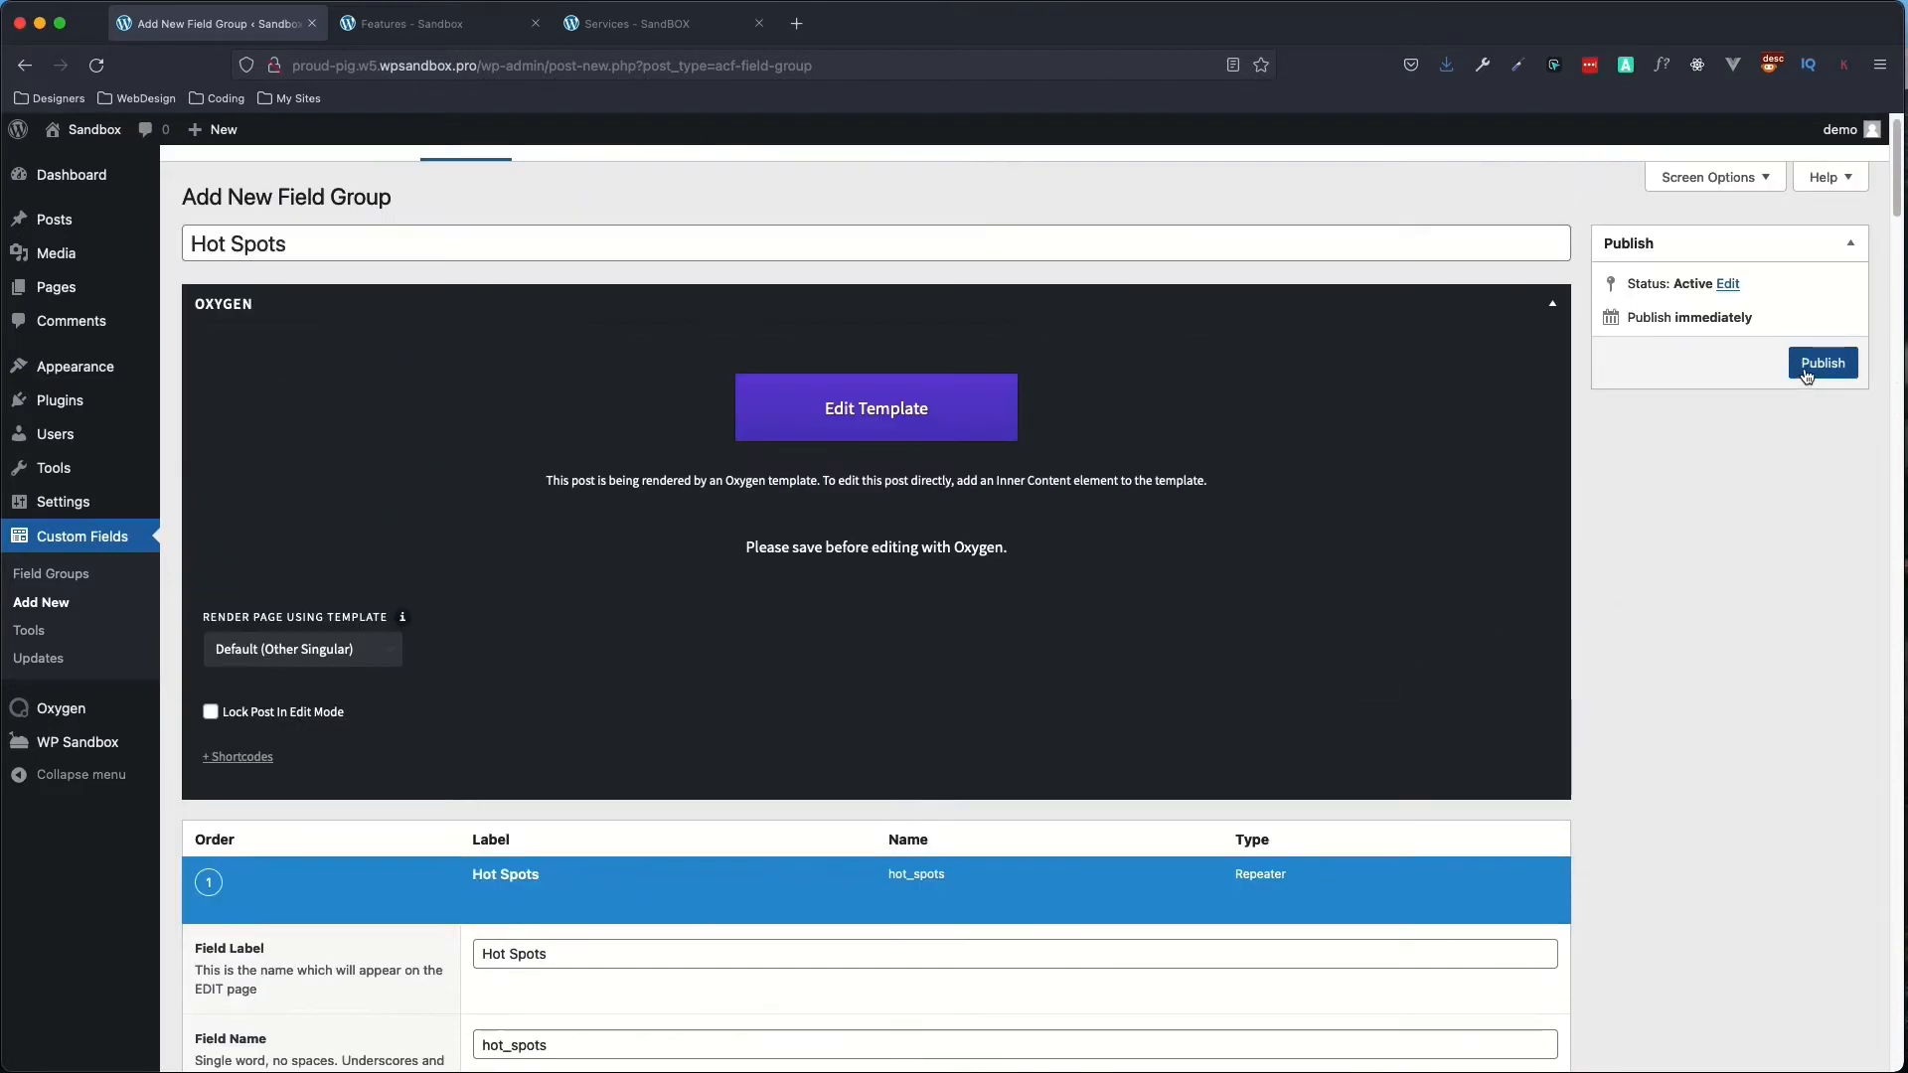
click(1822, 363)
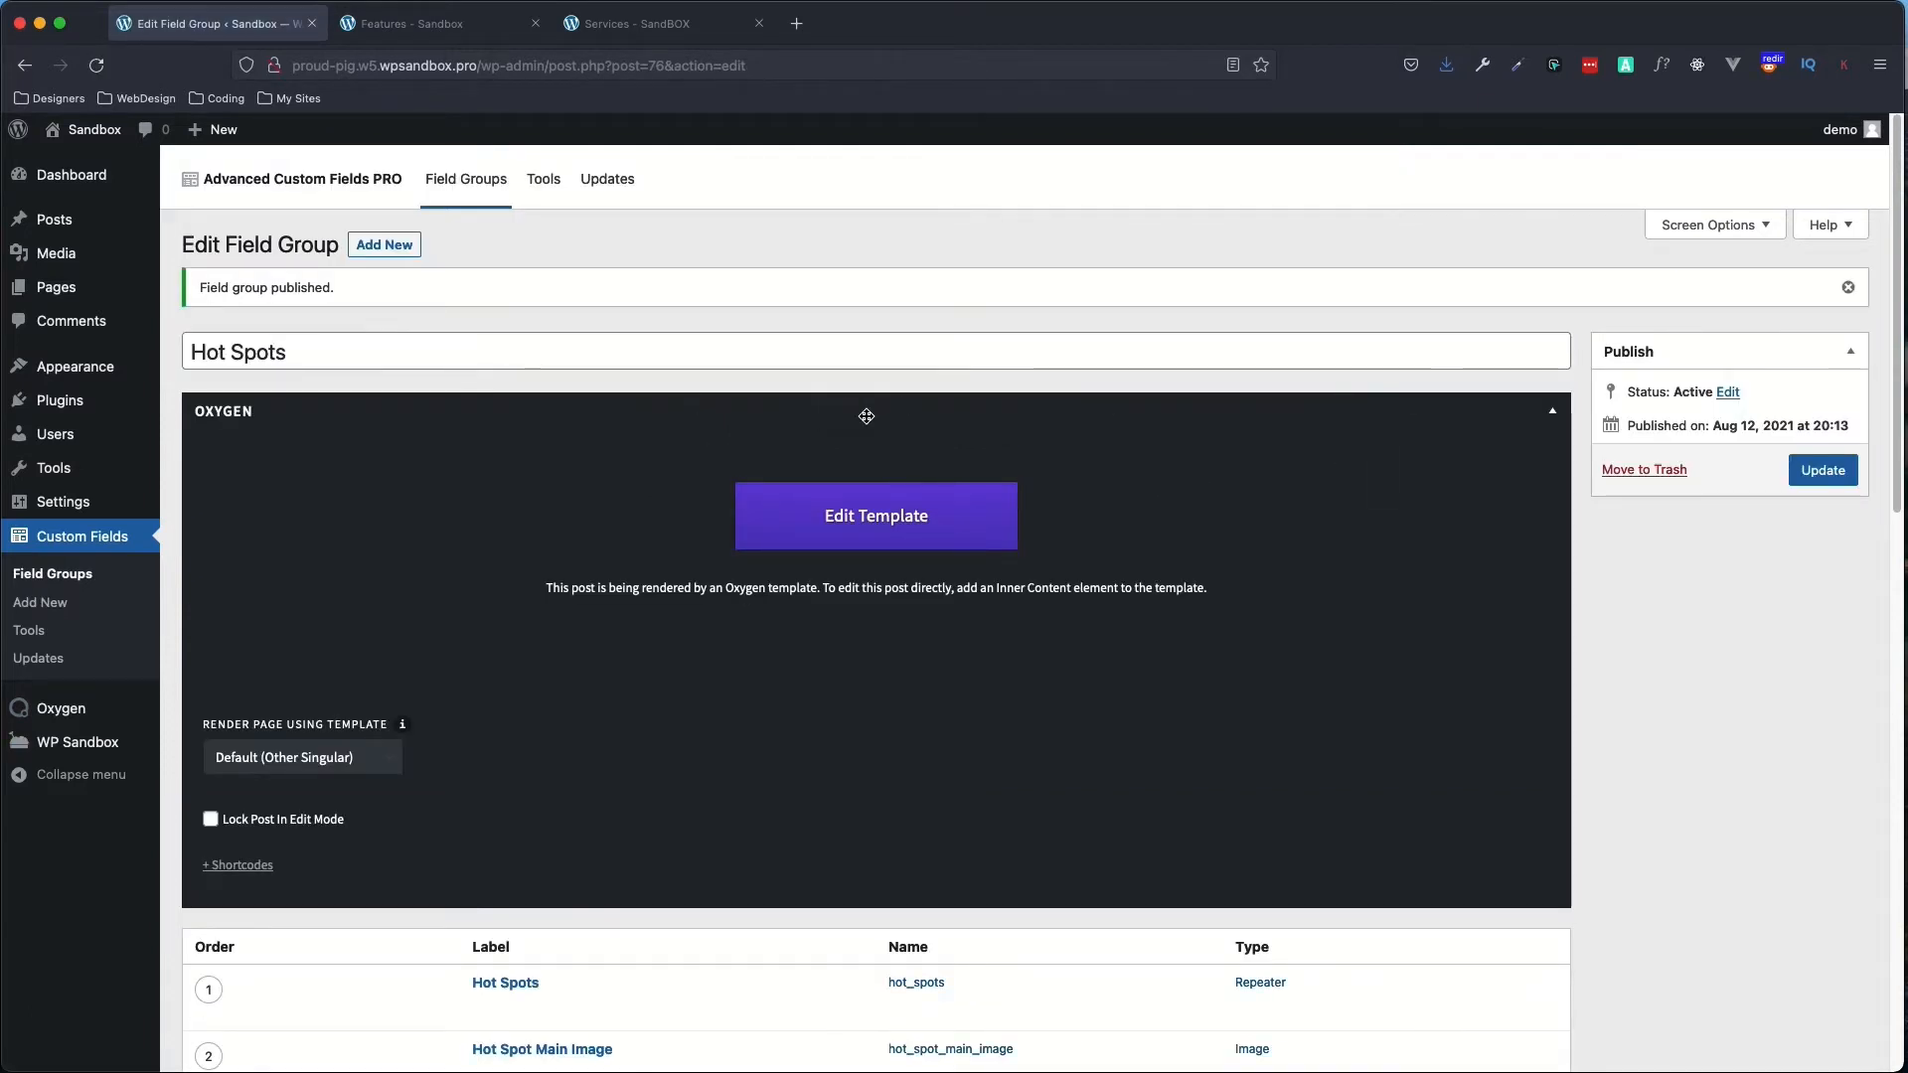
- Open the Features page in the WordPress block editor and dismiss the welcome guide
click(54, 294)
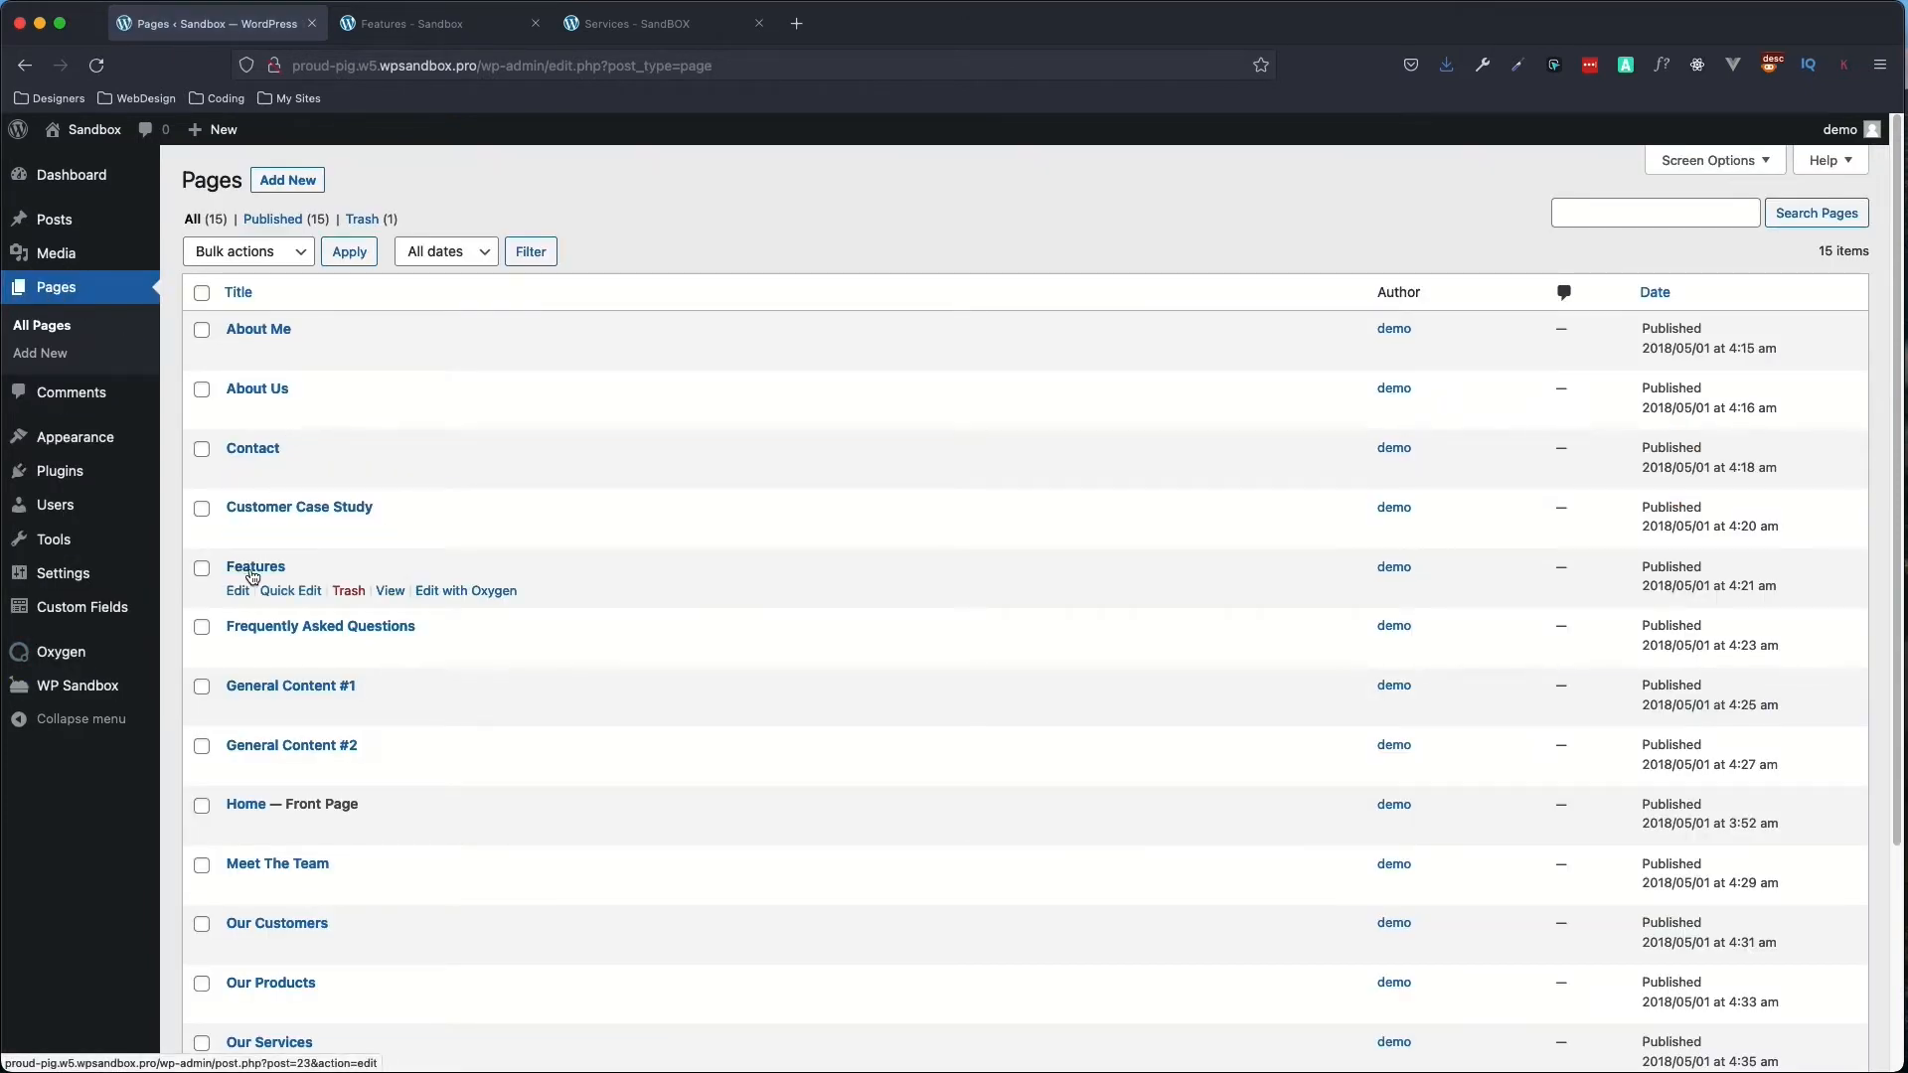
right_click(444, 595)
click(485, 602)
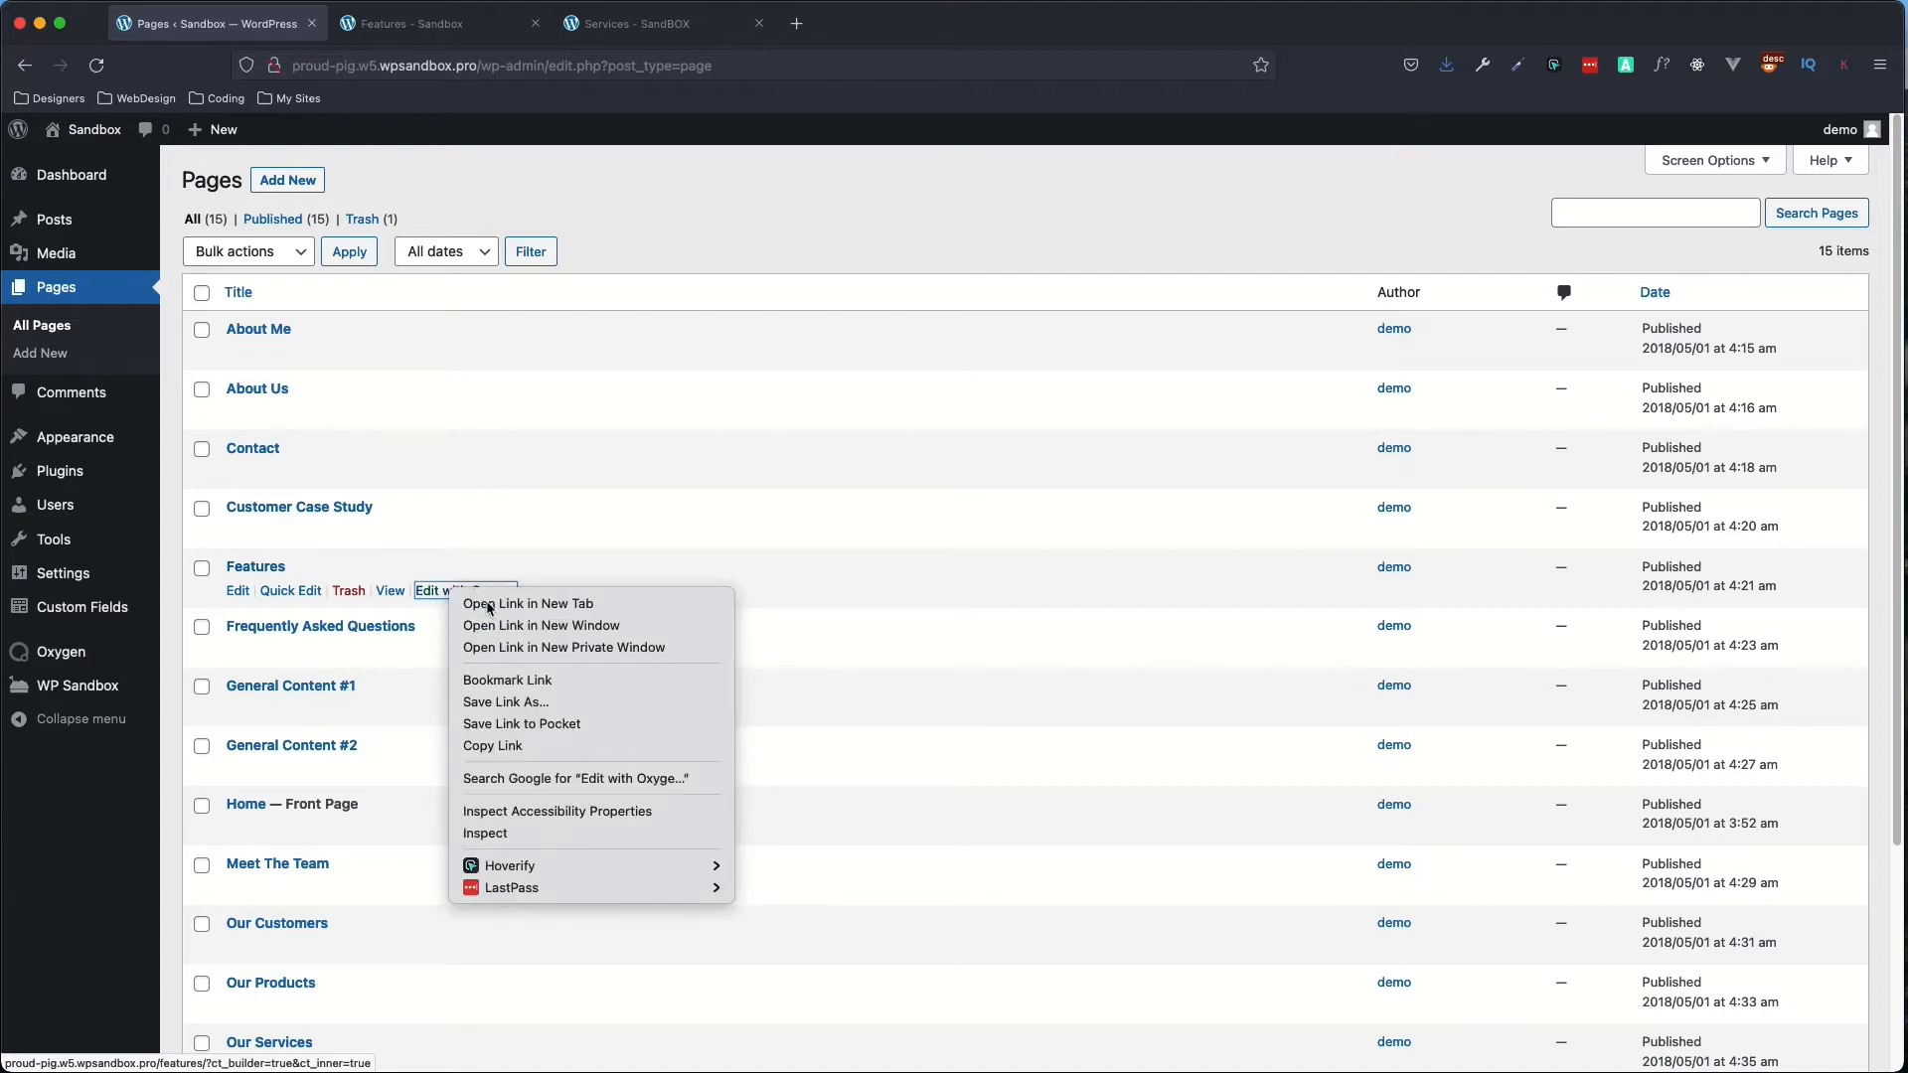
click(435, 23)
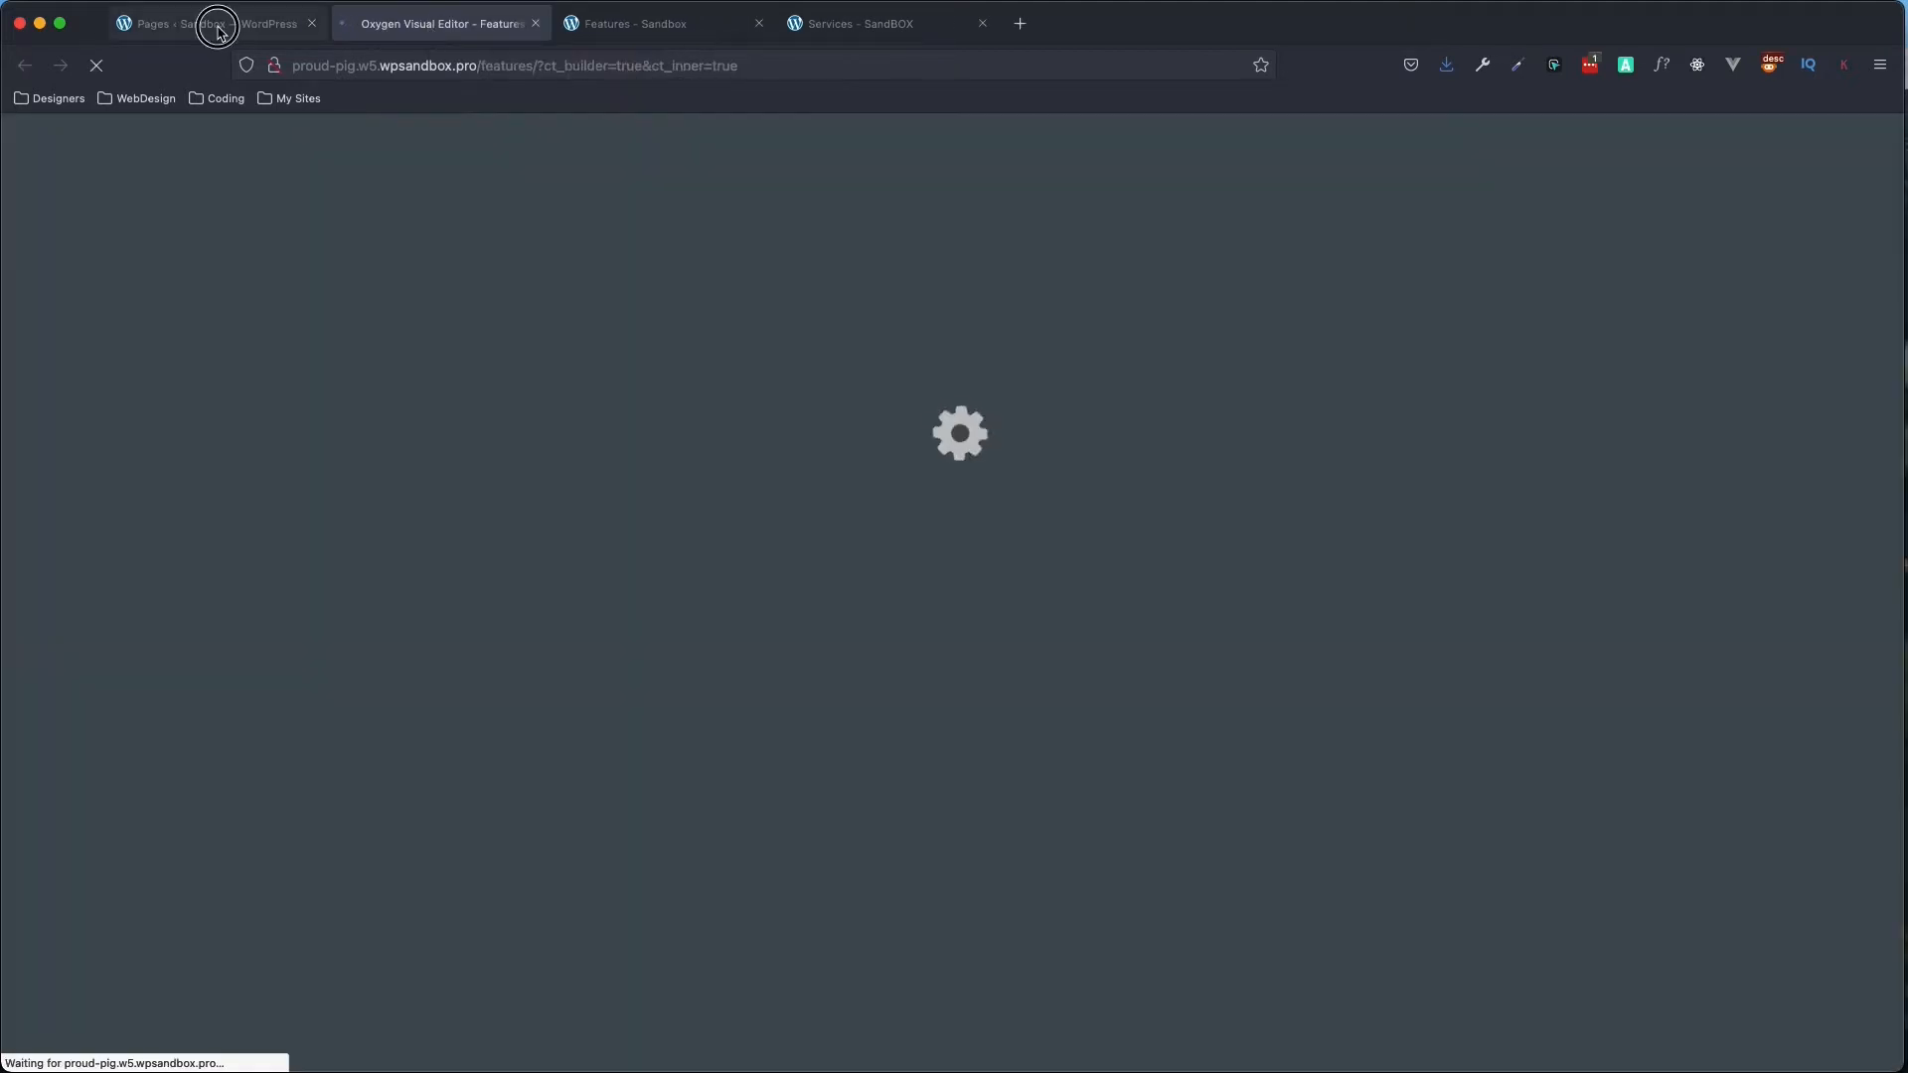
click(218, 26)
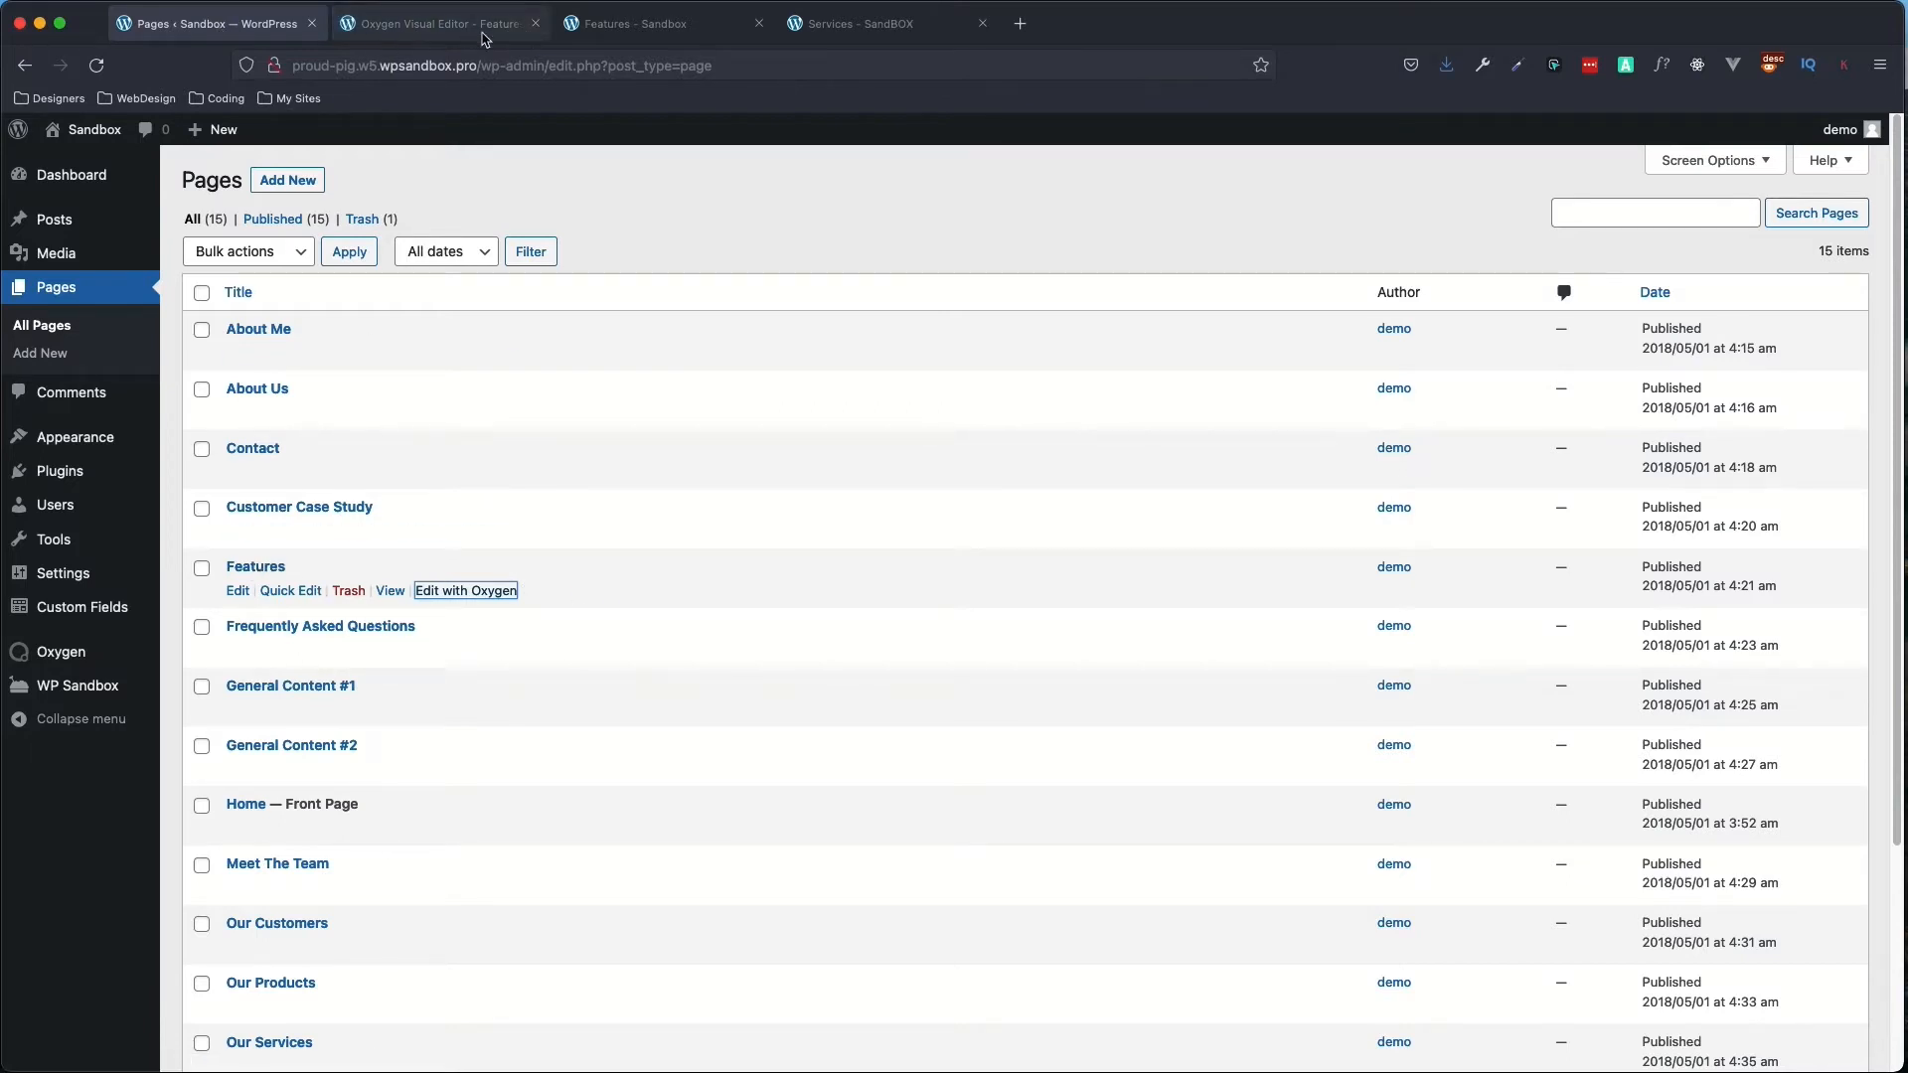
click(249, 568)
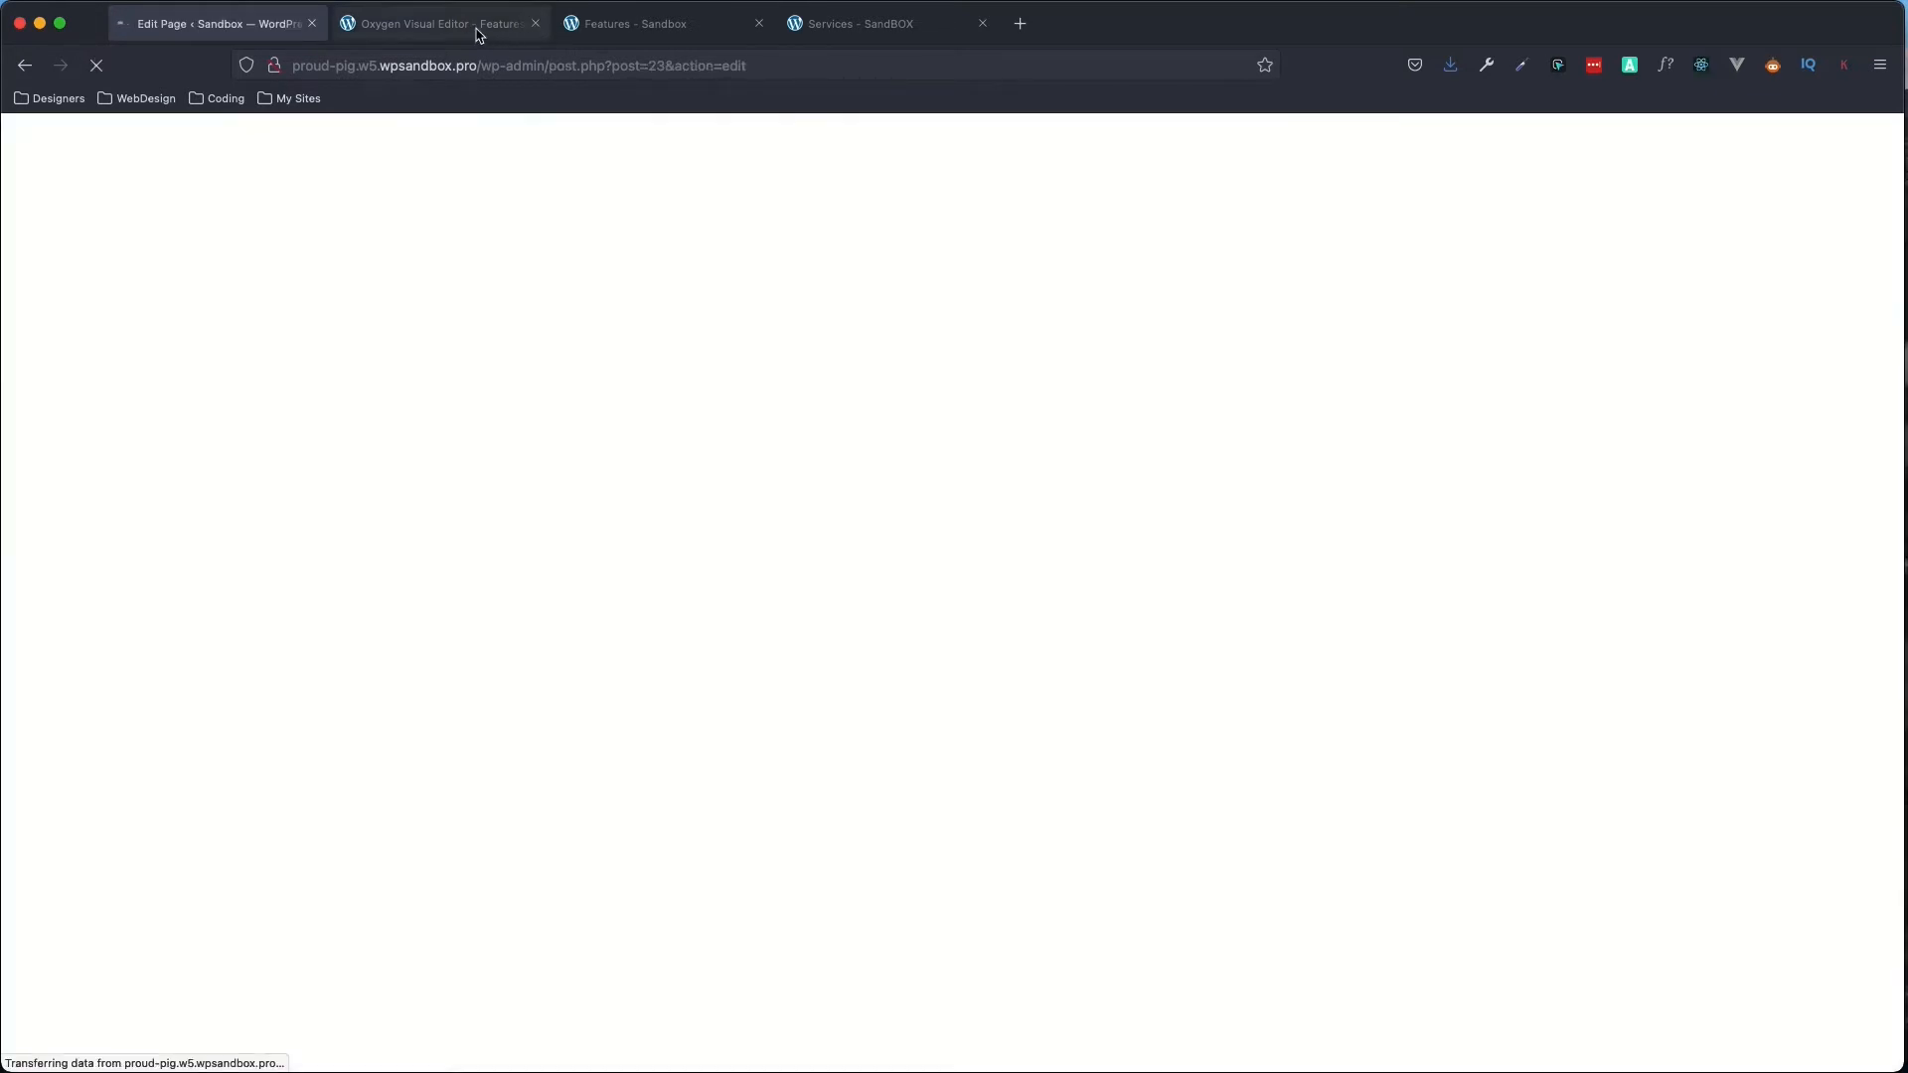
click(537, 24)
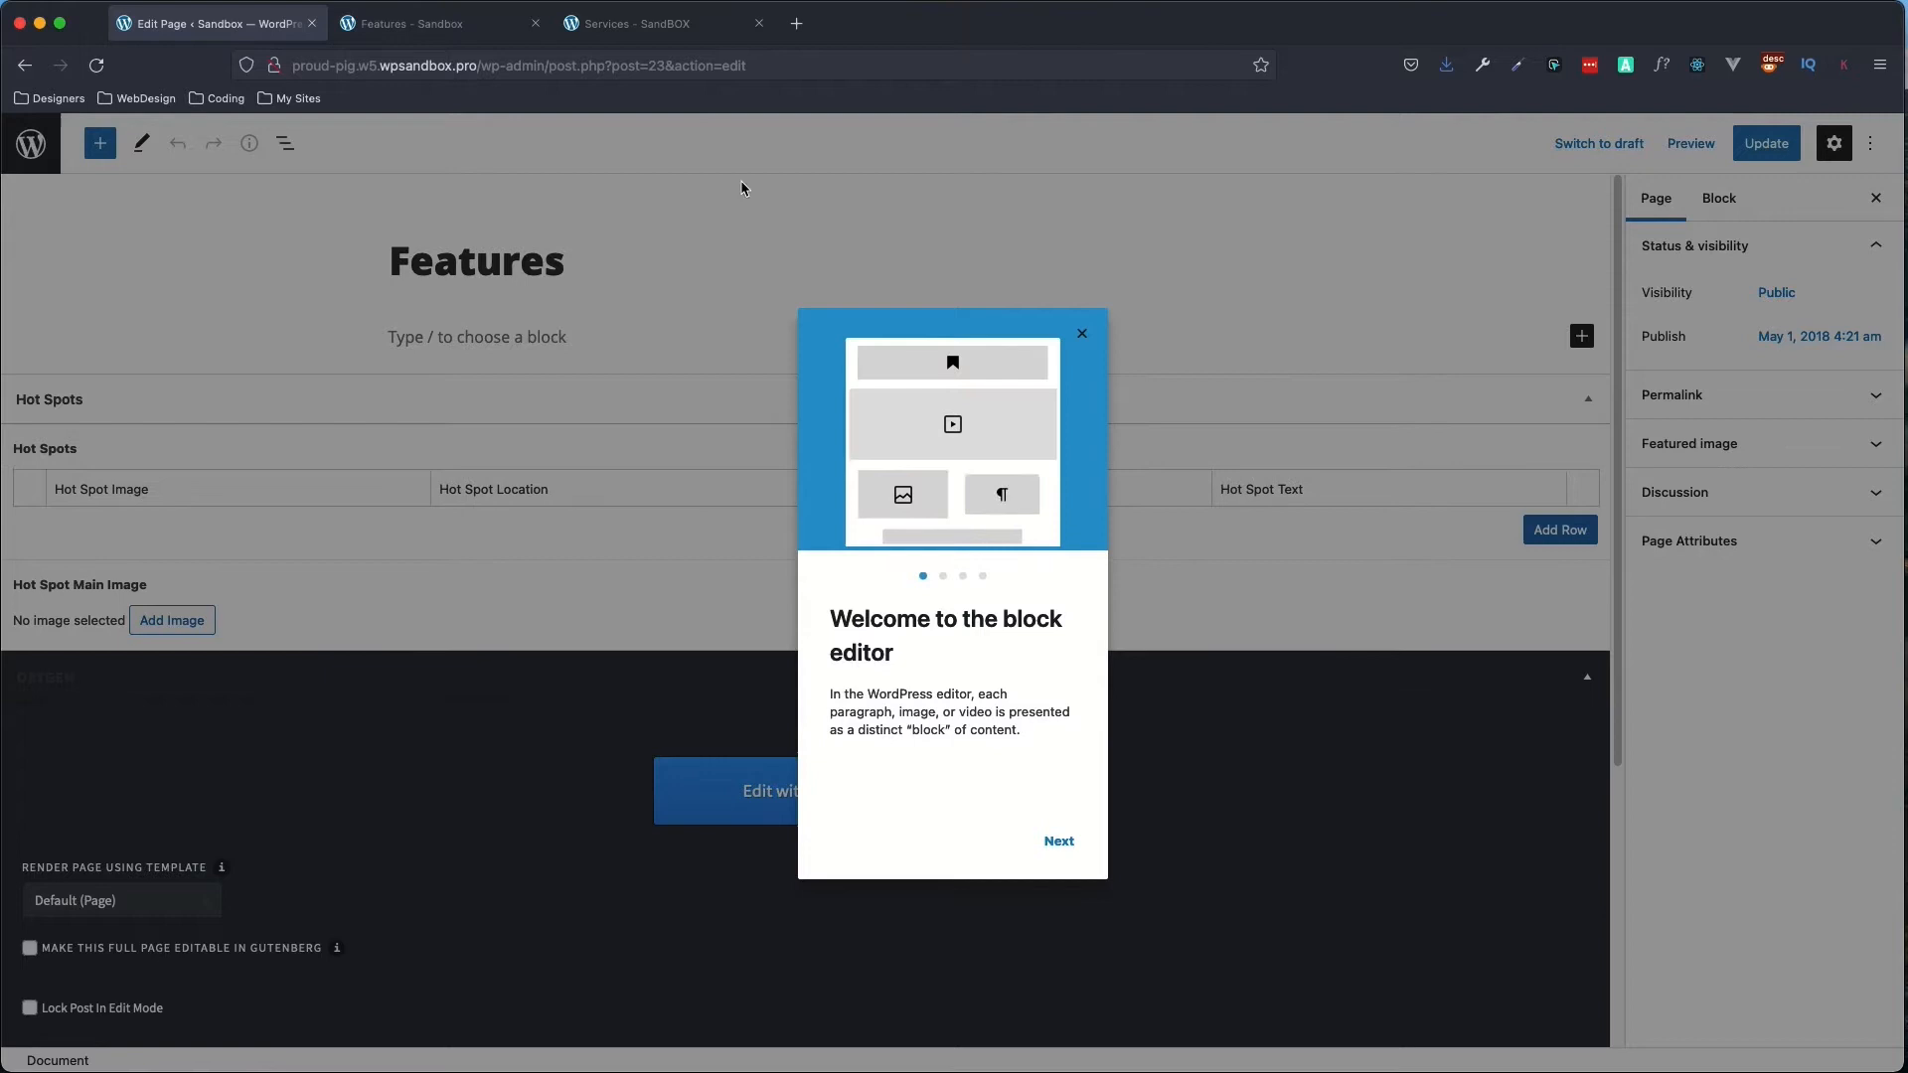
click(1086, 331)
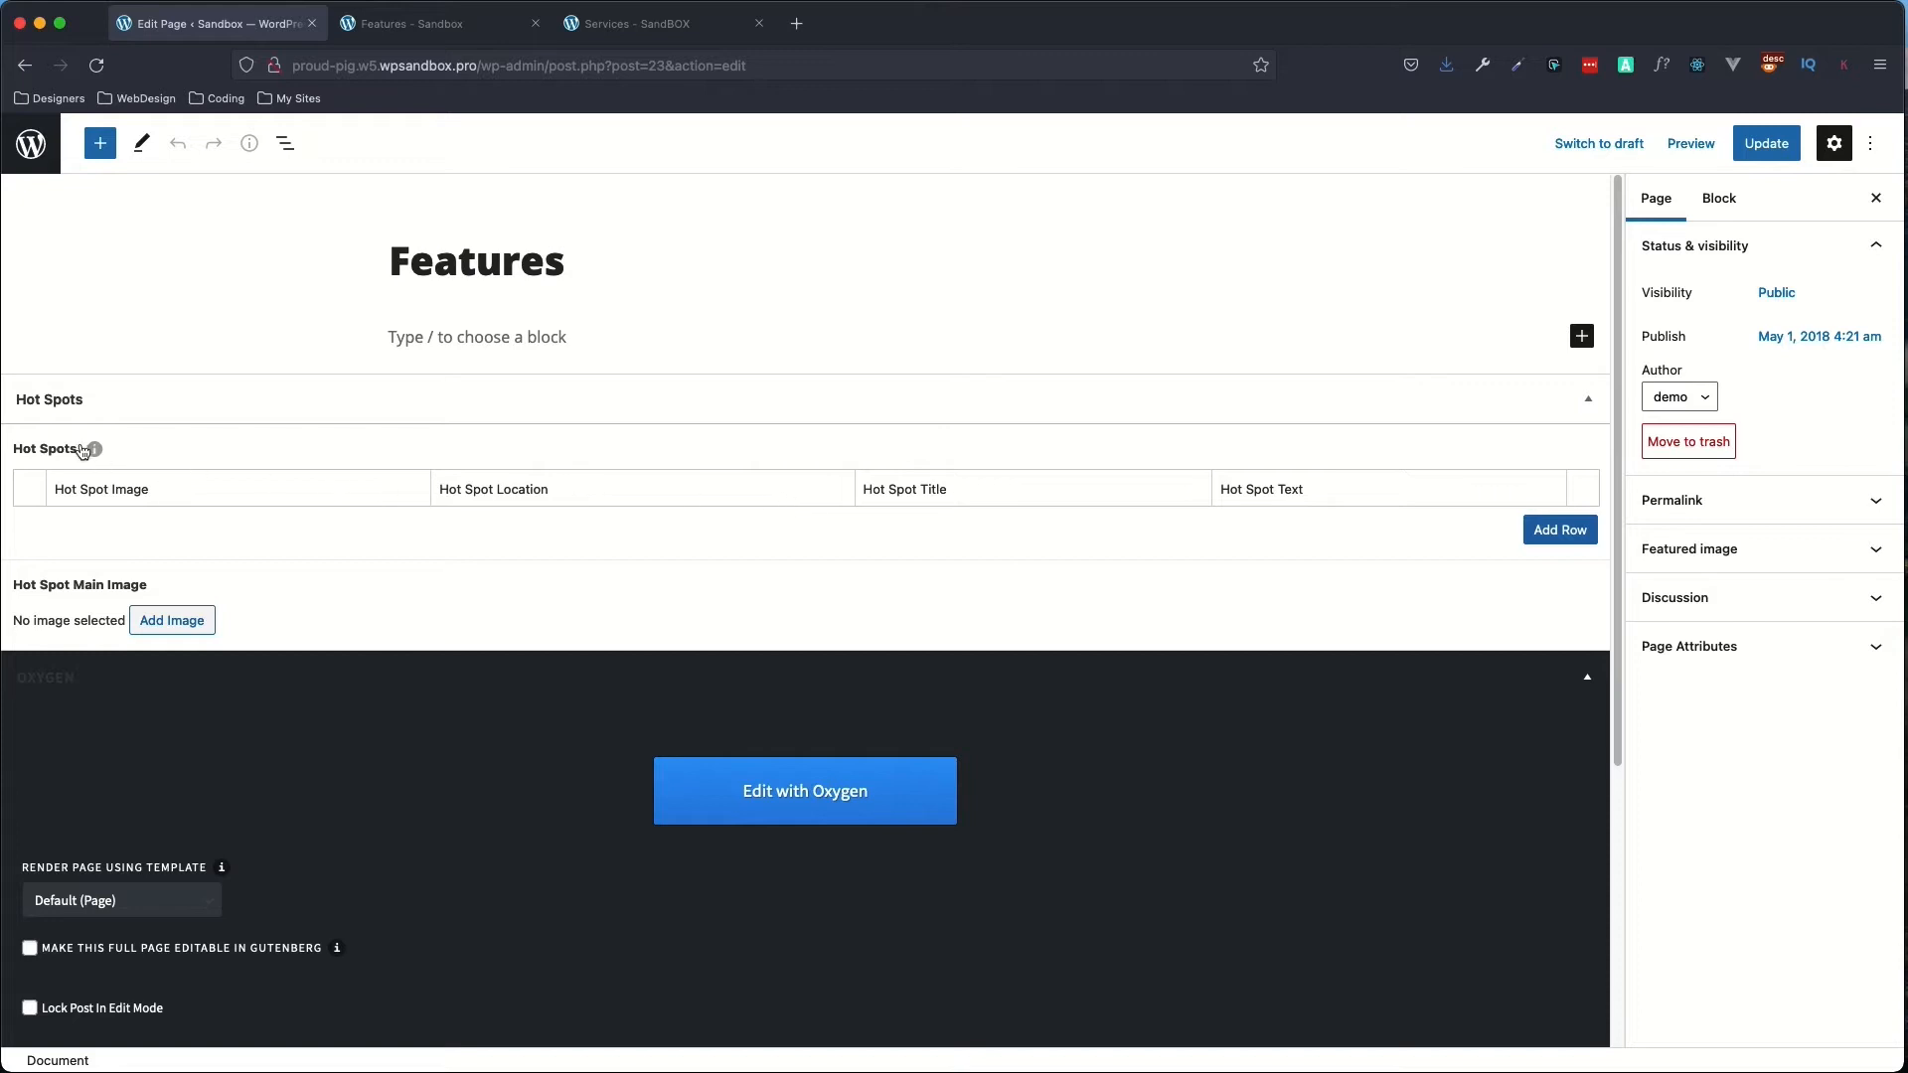
- Set the page's Hot Spot Main Image to car-inside-1.jpg from the media library
click(159, 631)
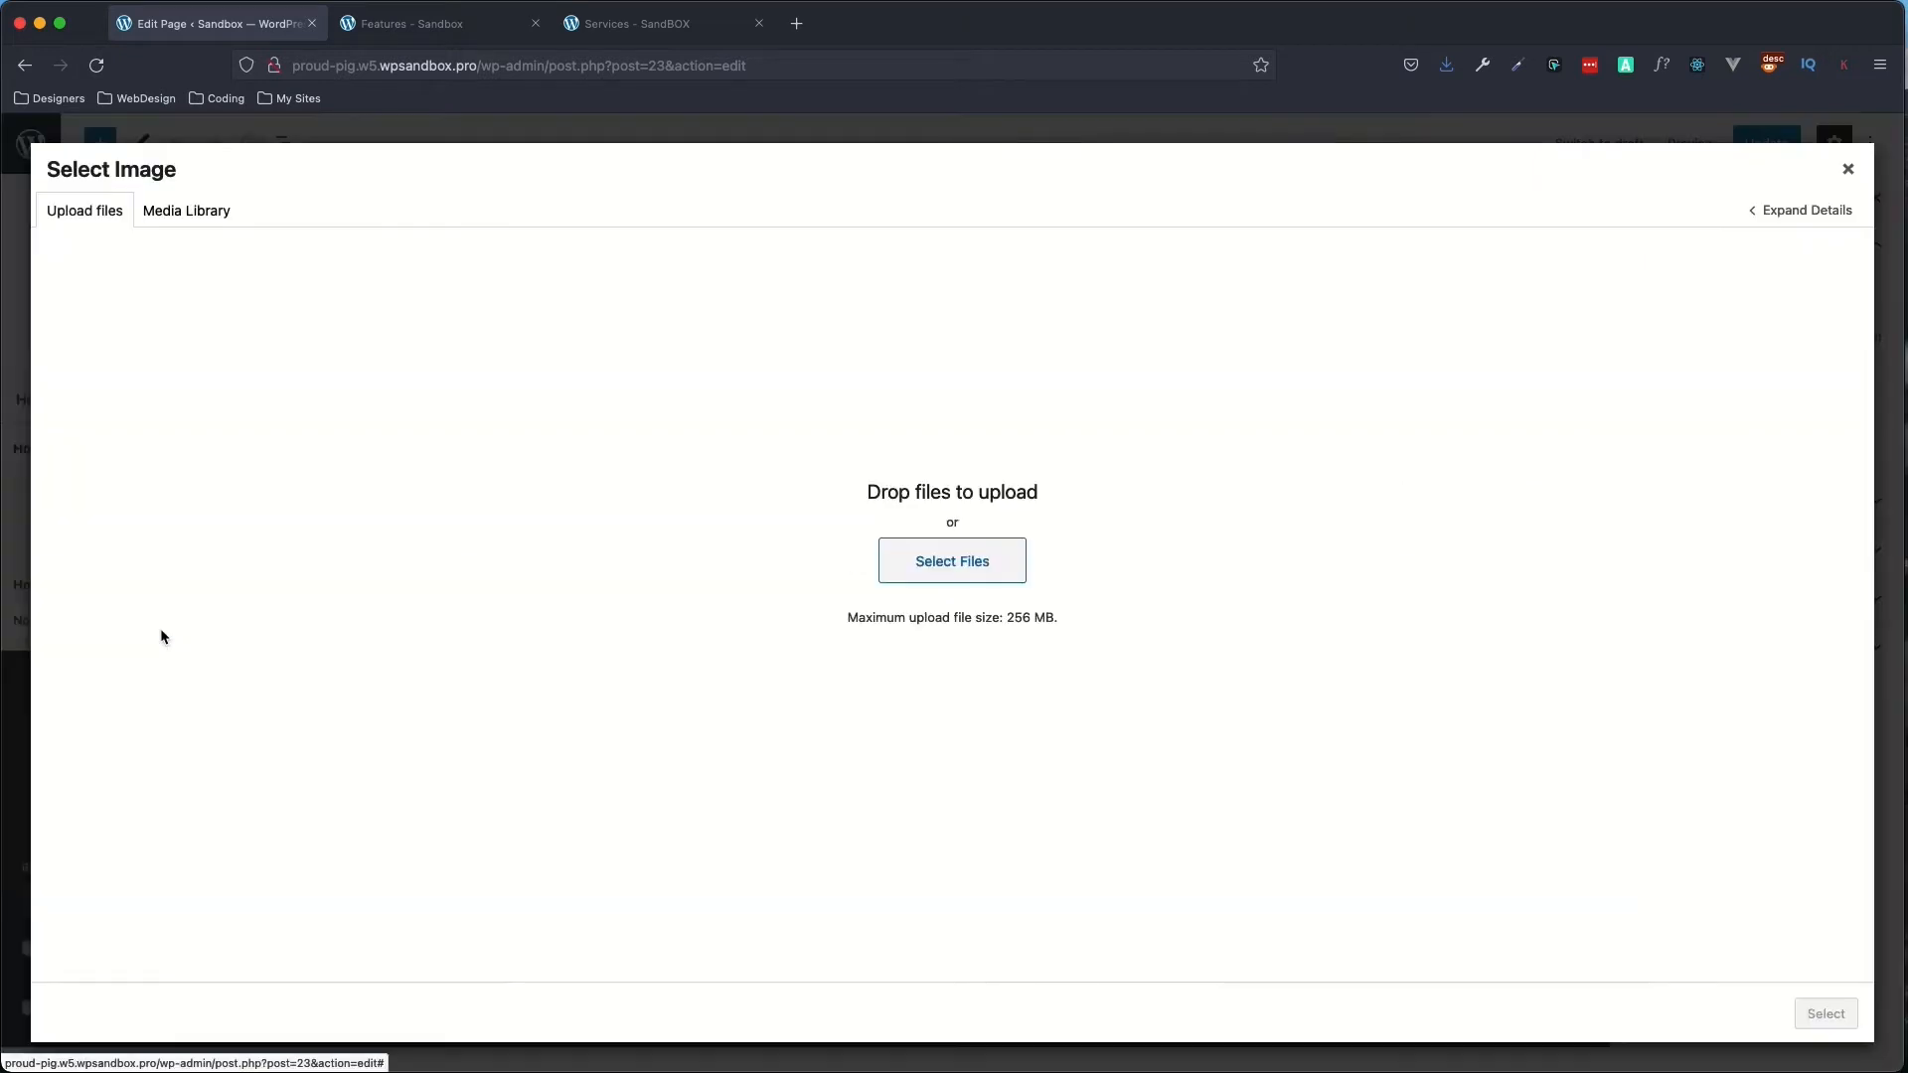
click(178, 210)
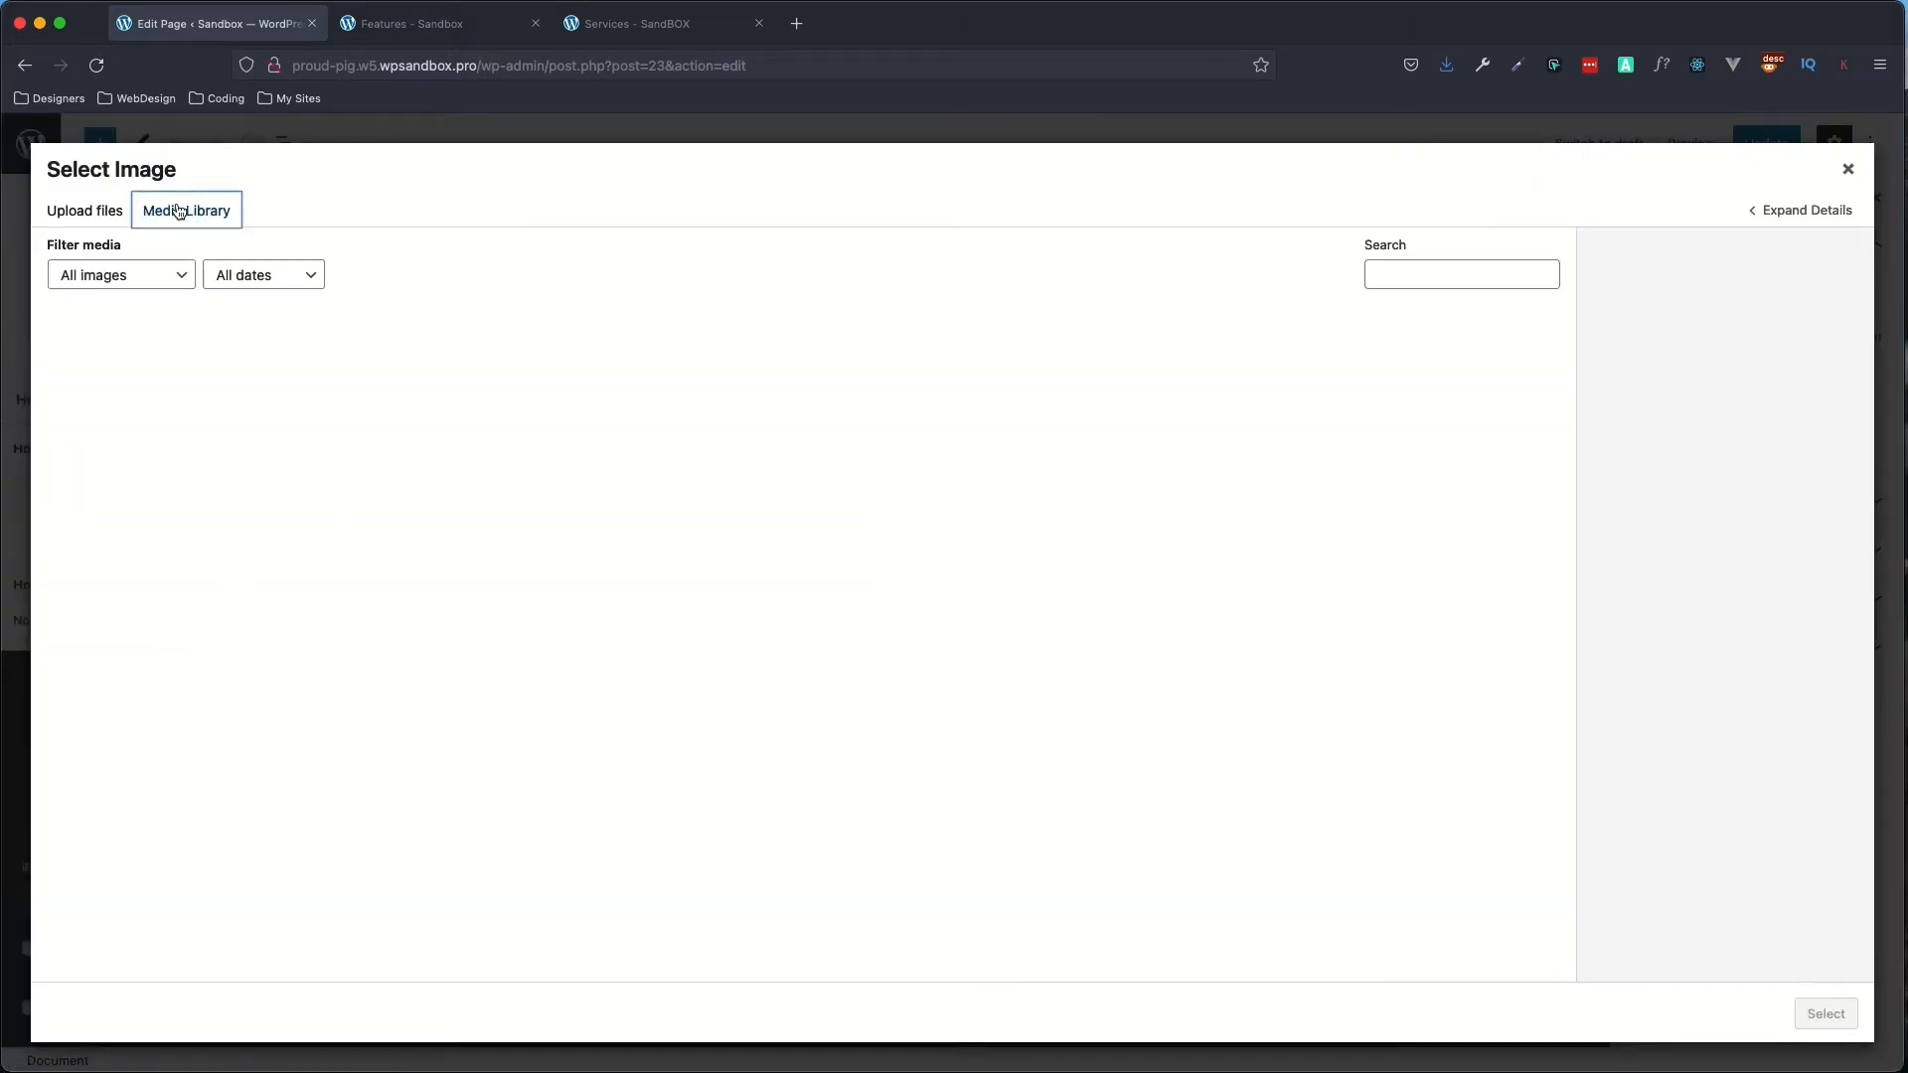
click(284, 403)
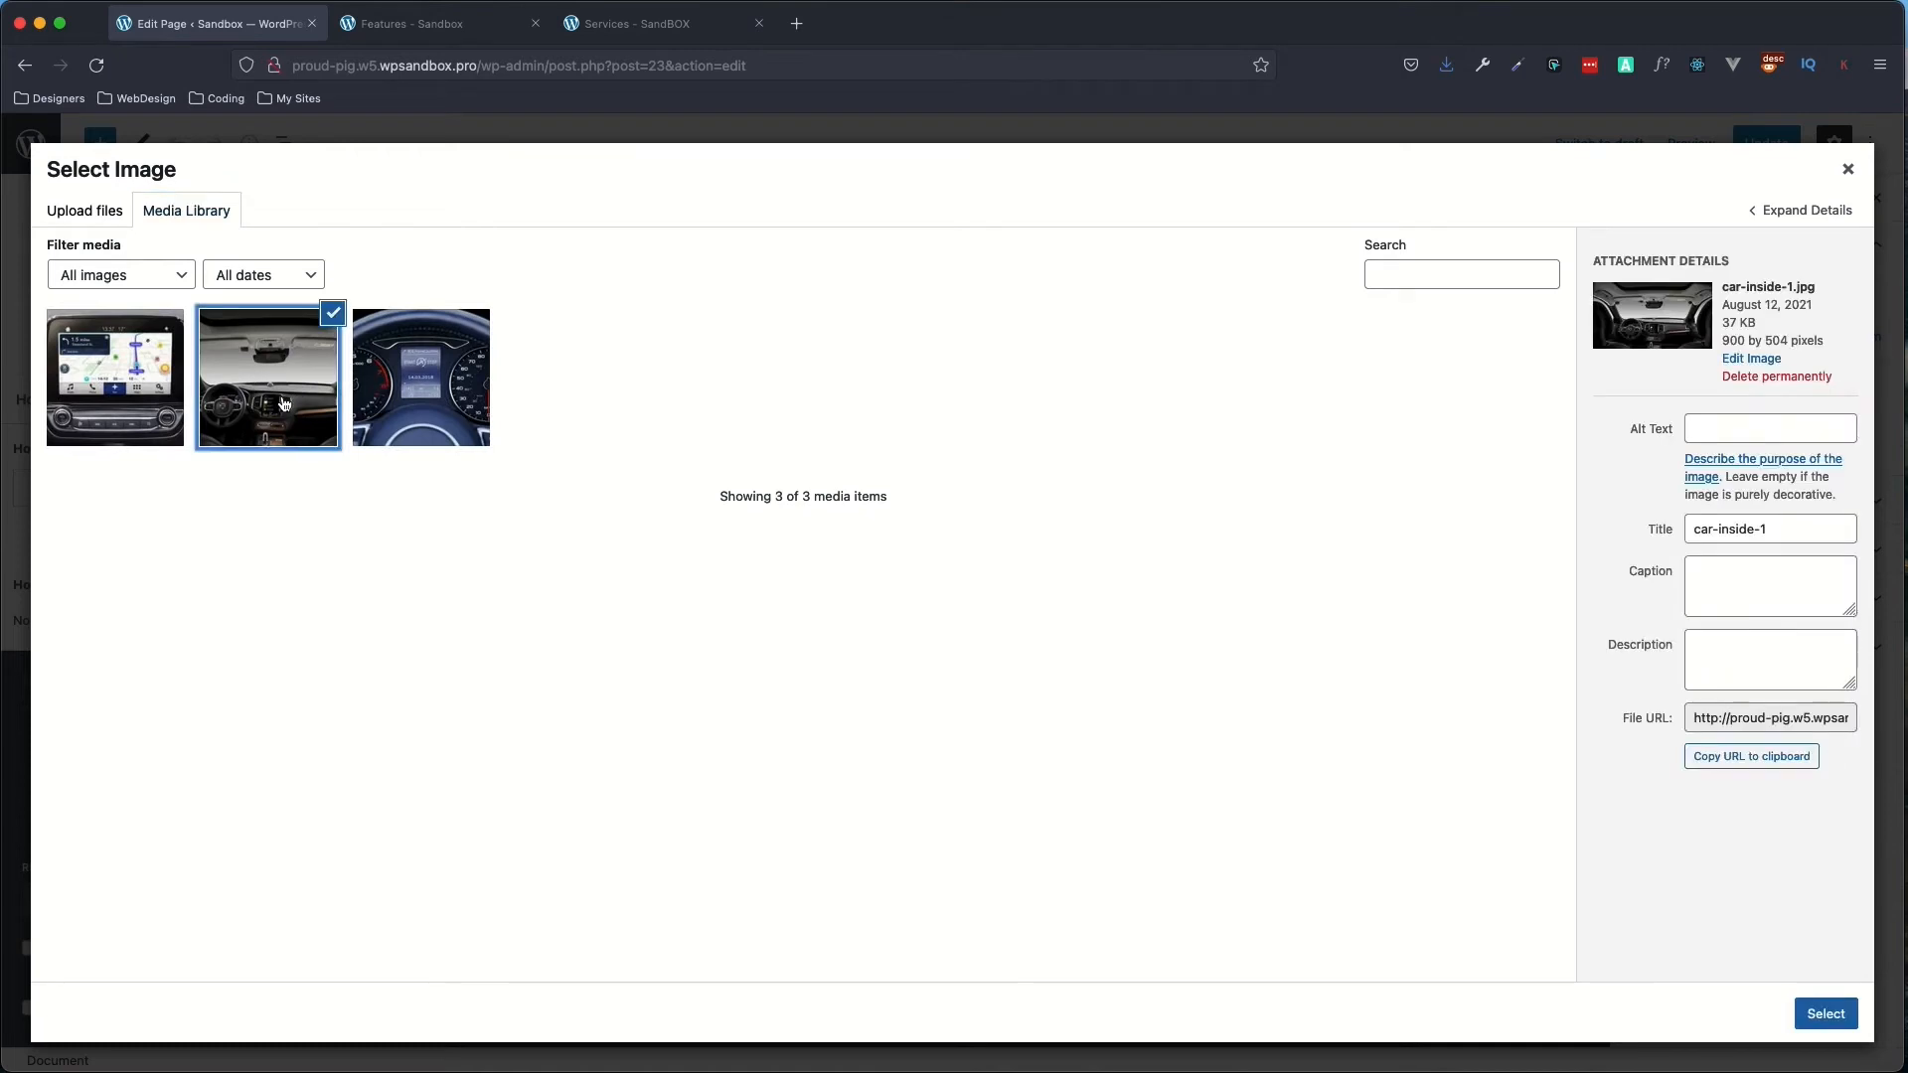
click(1828, 1014)
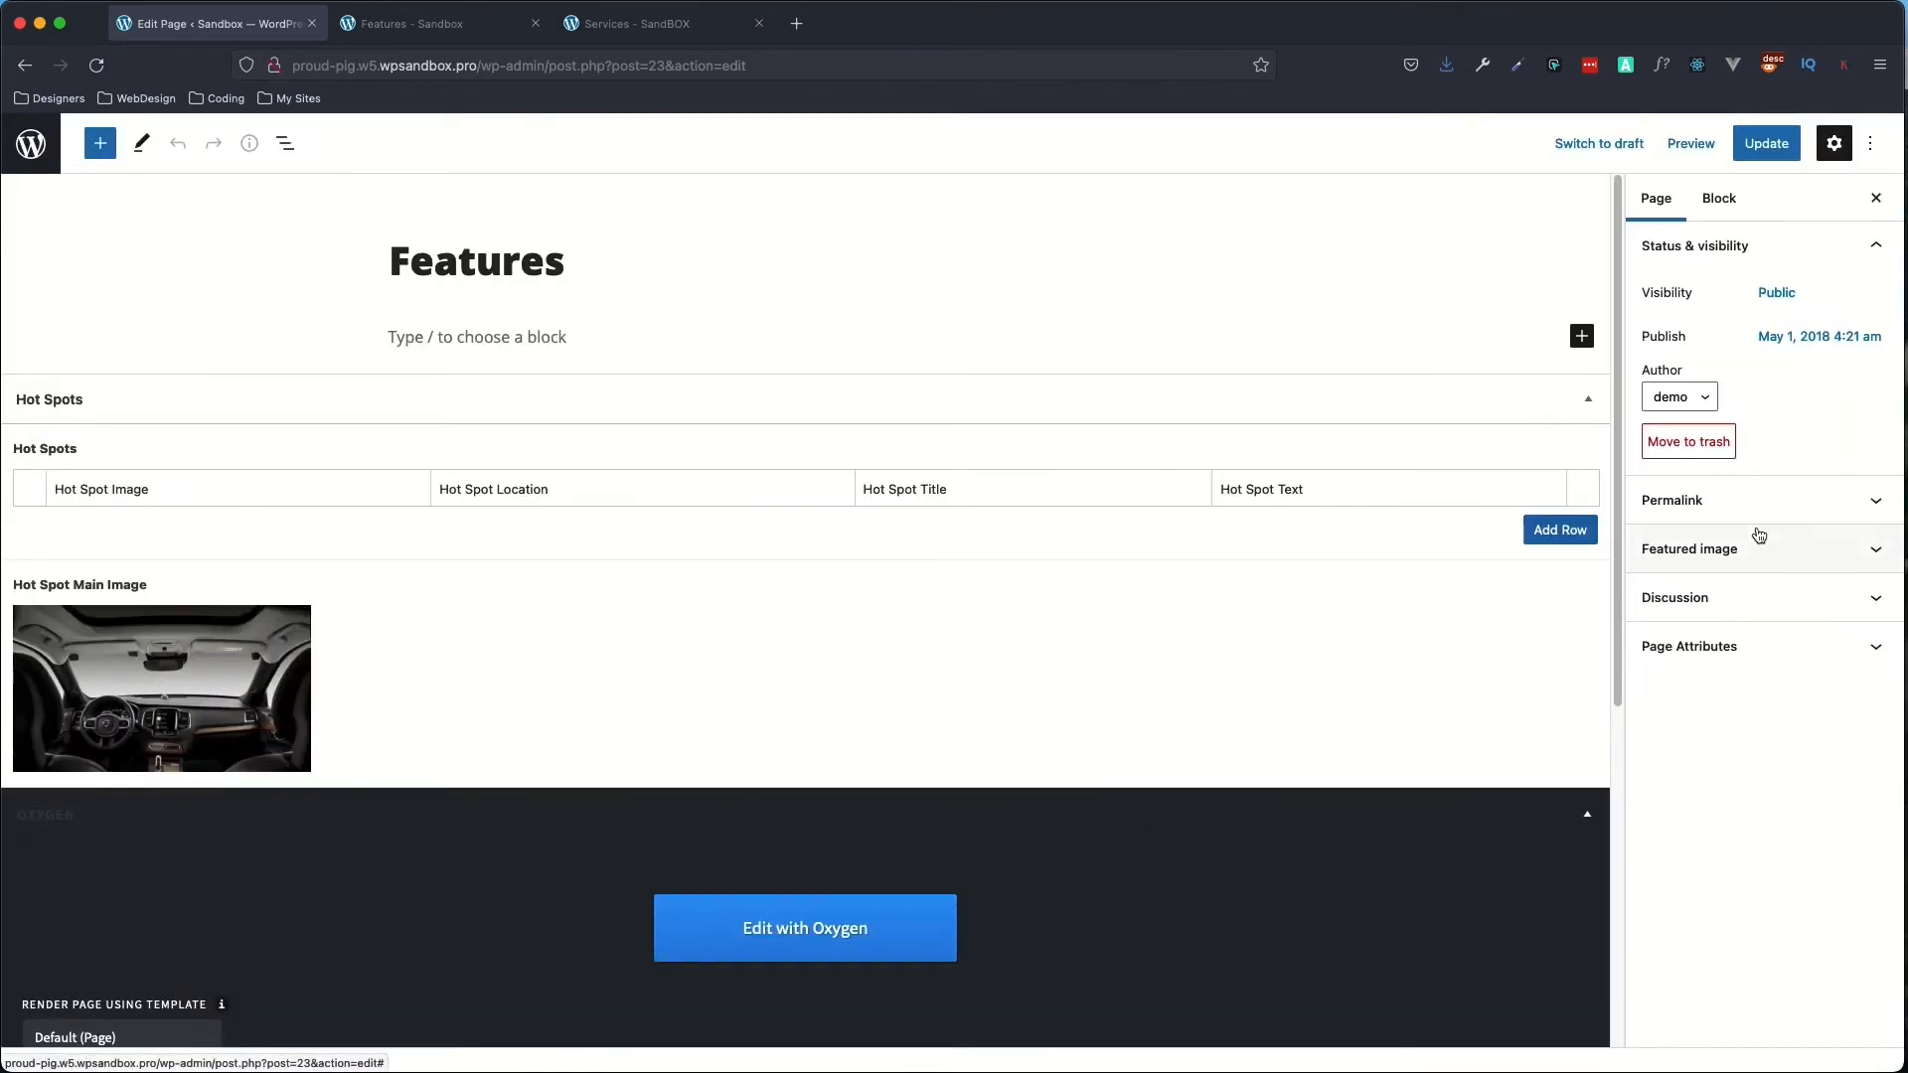
- Add a first row to the Hot Spots repeater and set its Hot Spot Image to car-dash-1.jpg from the media library
click(1550, 533)
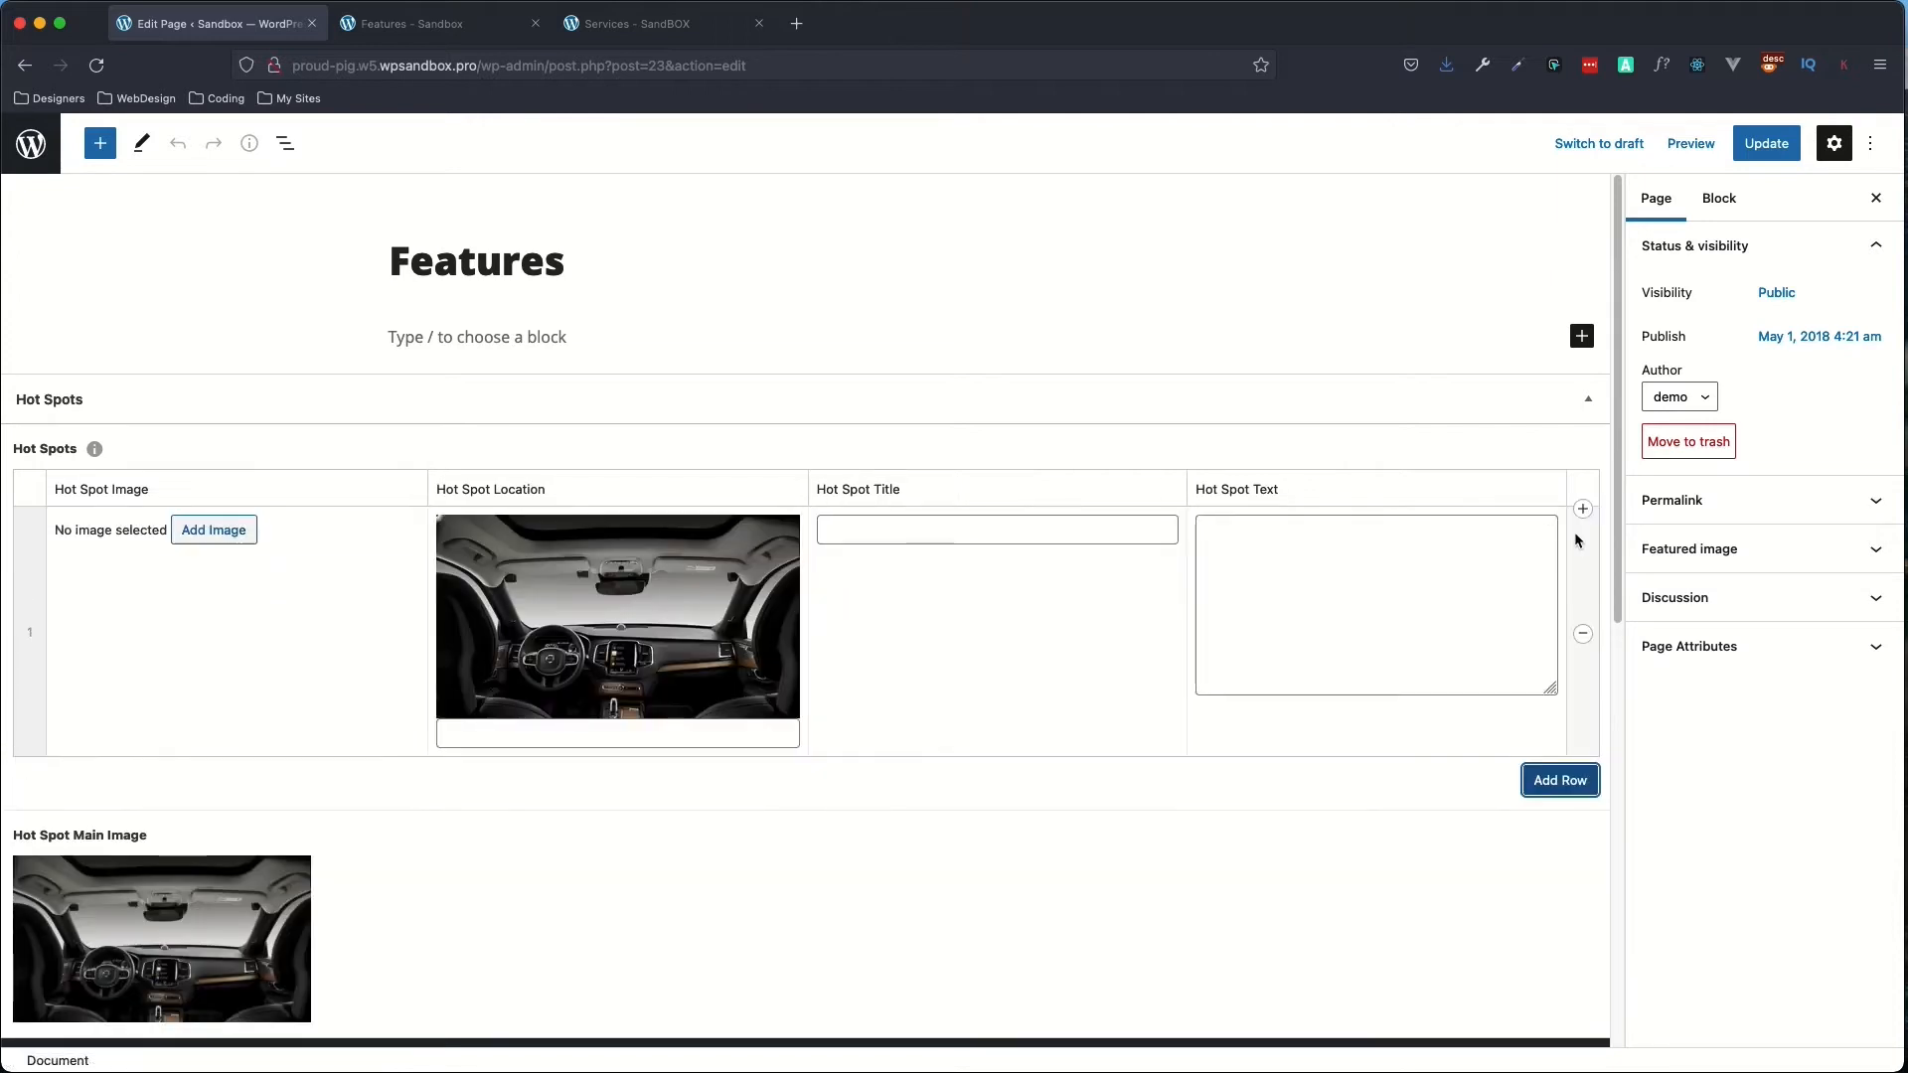
scroll(500, 647, down, 1)
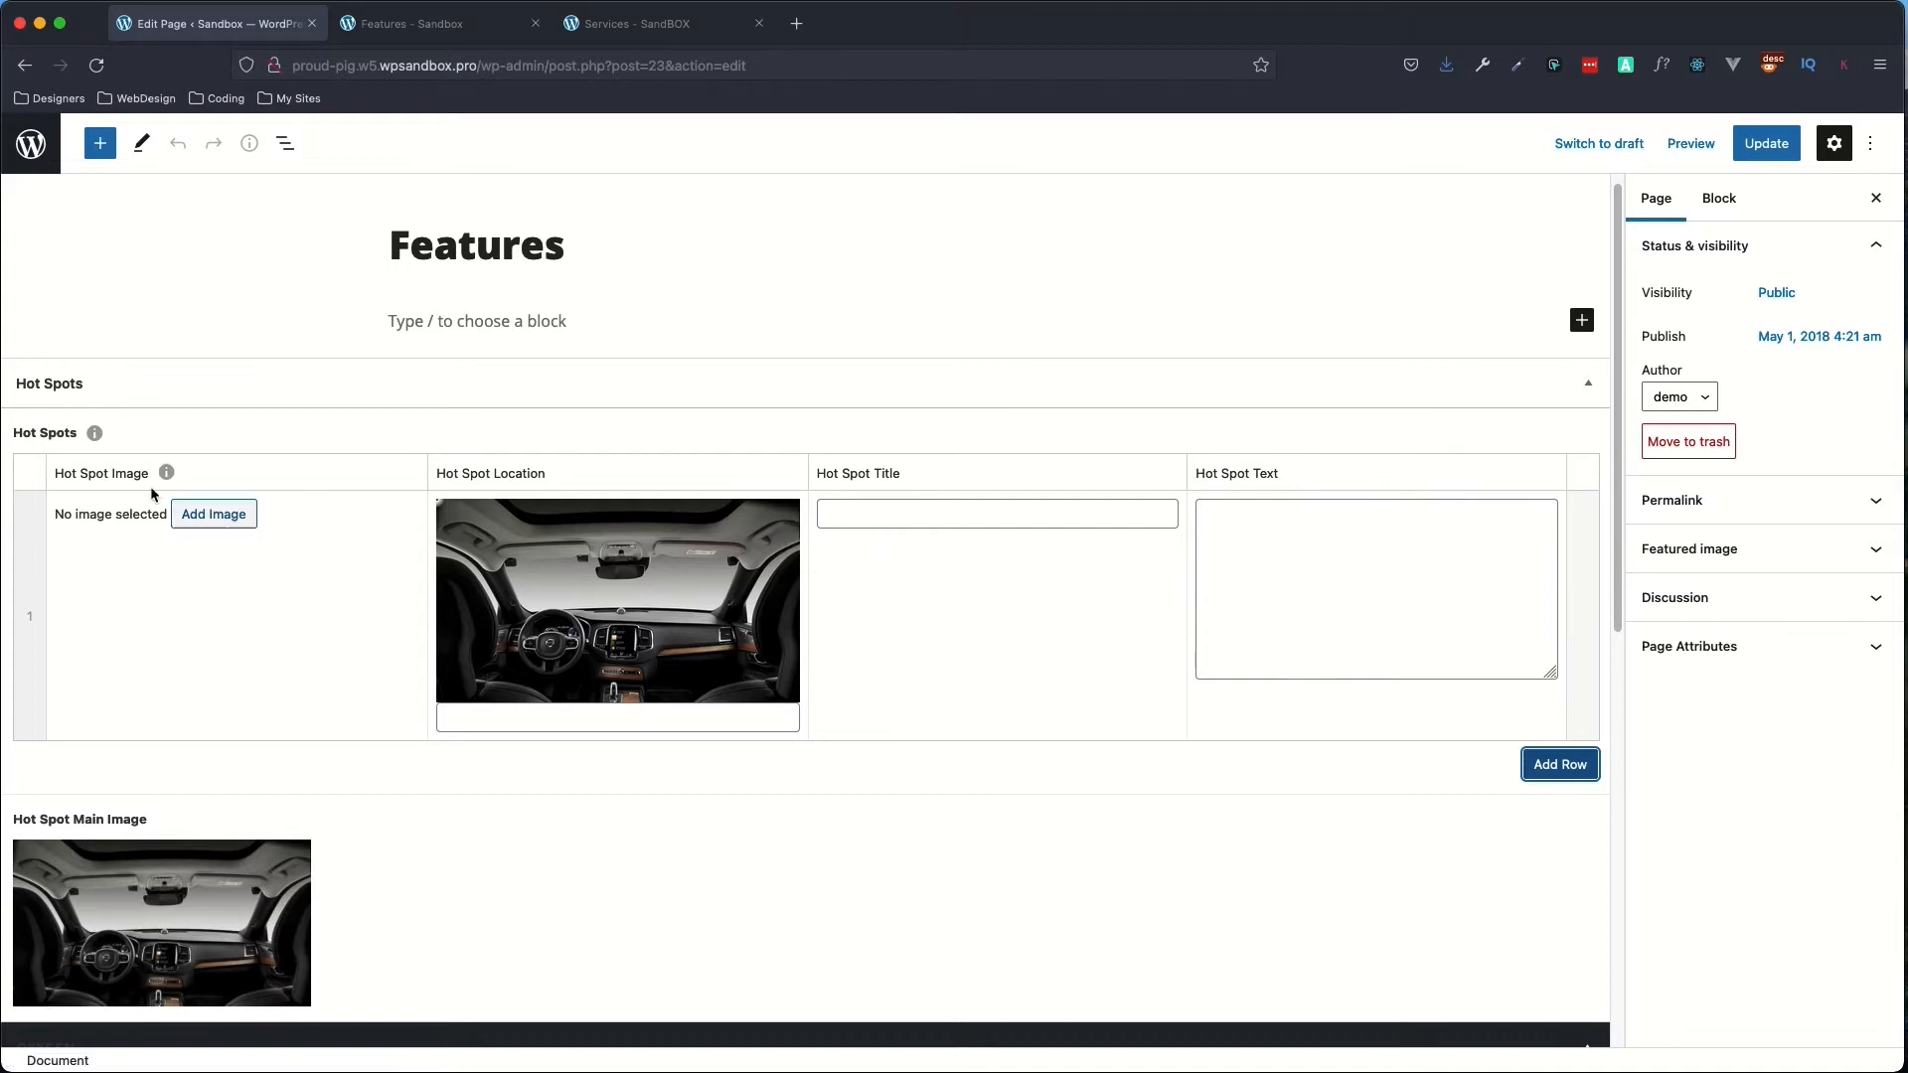
click(220, 514)
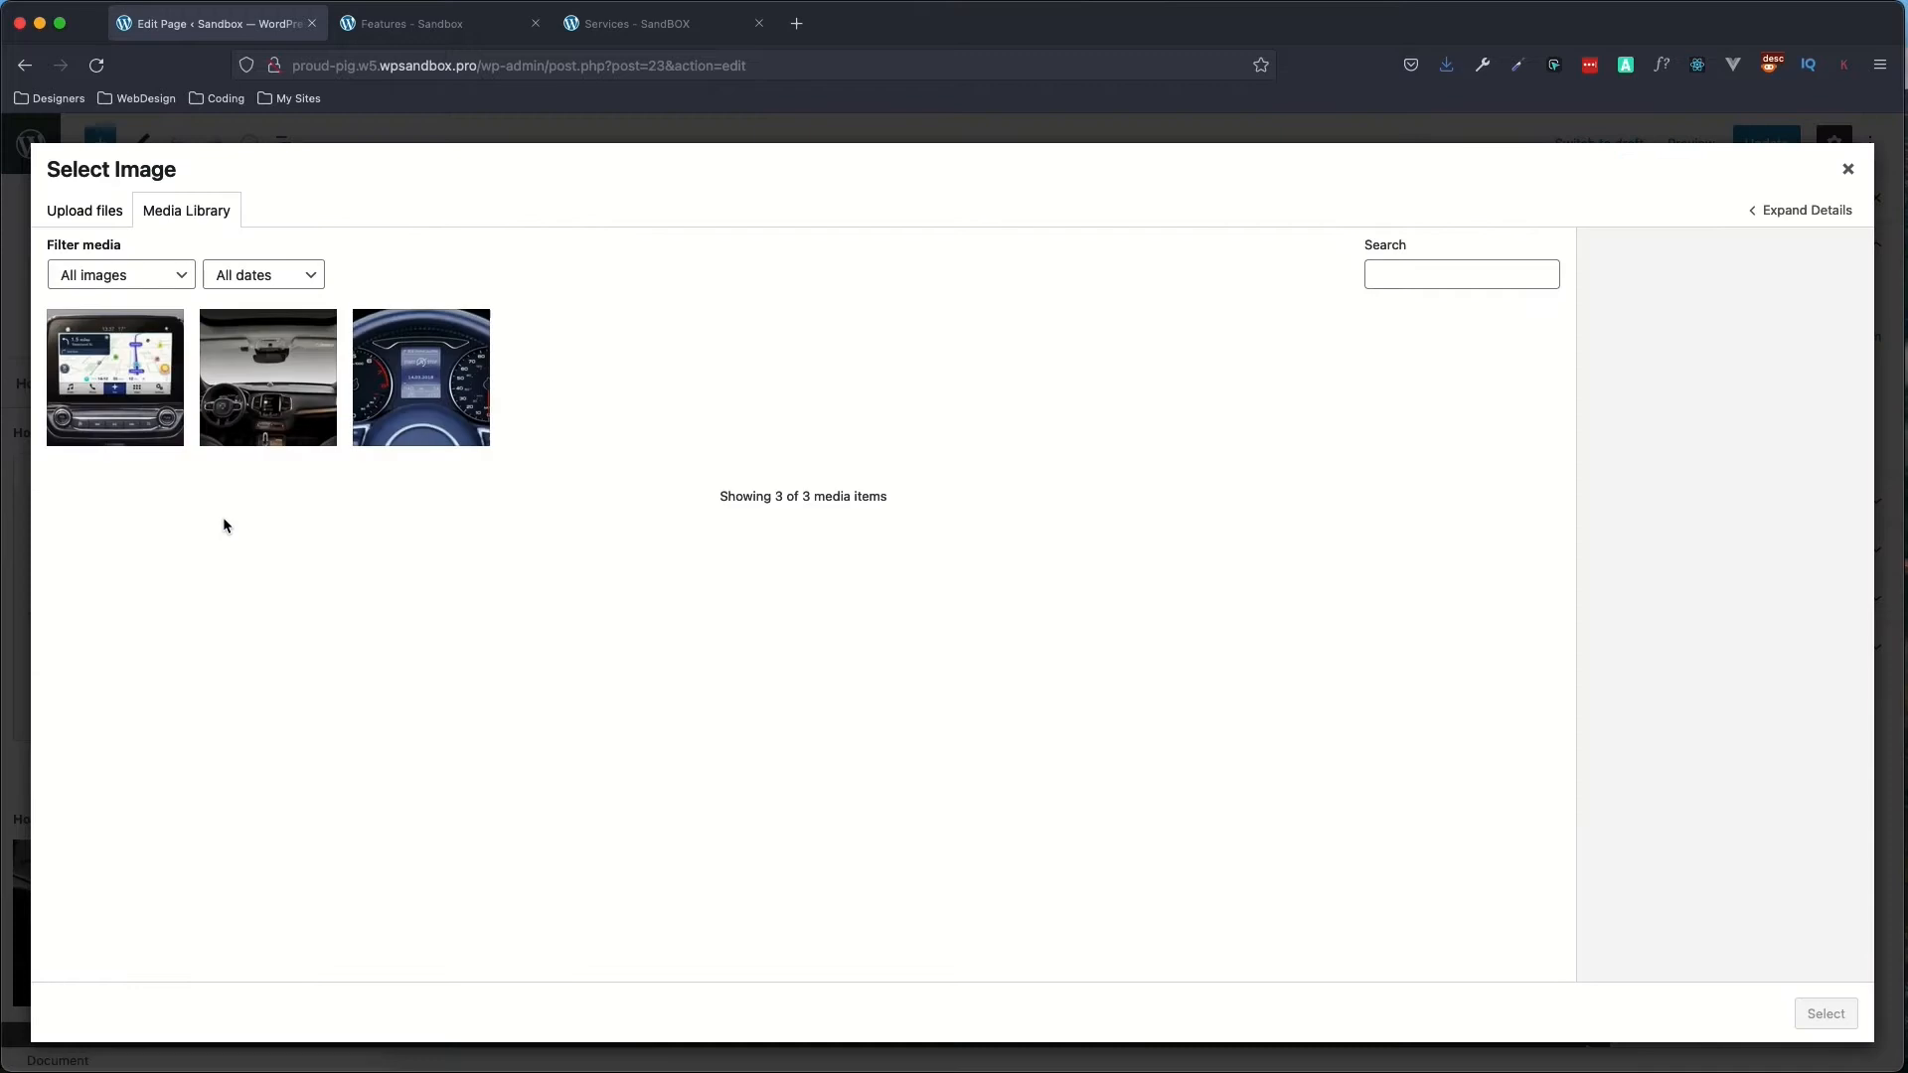
click(435, 401)
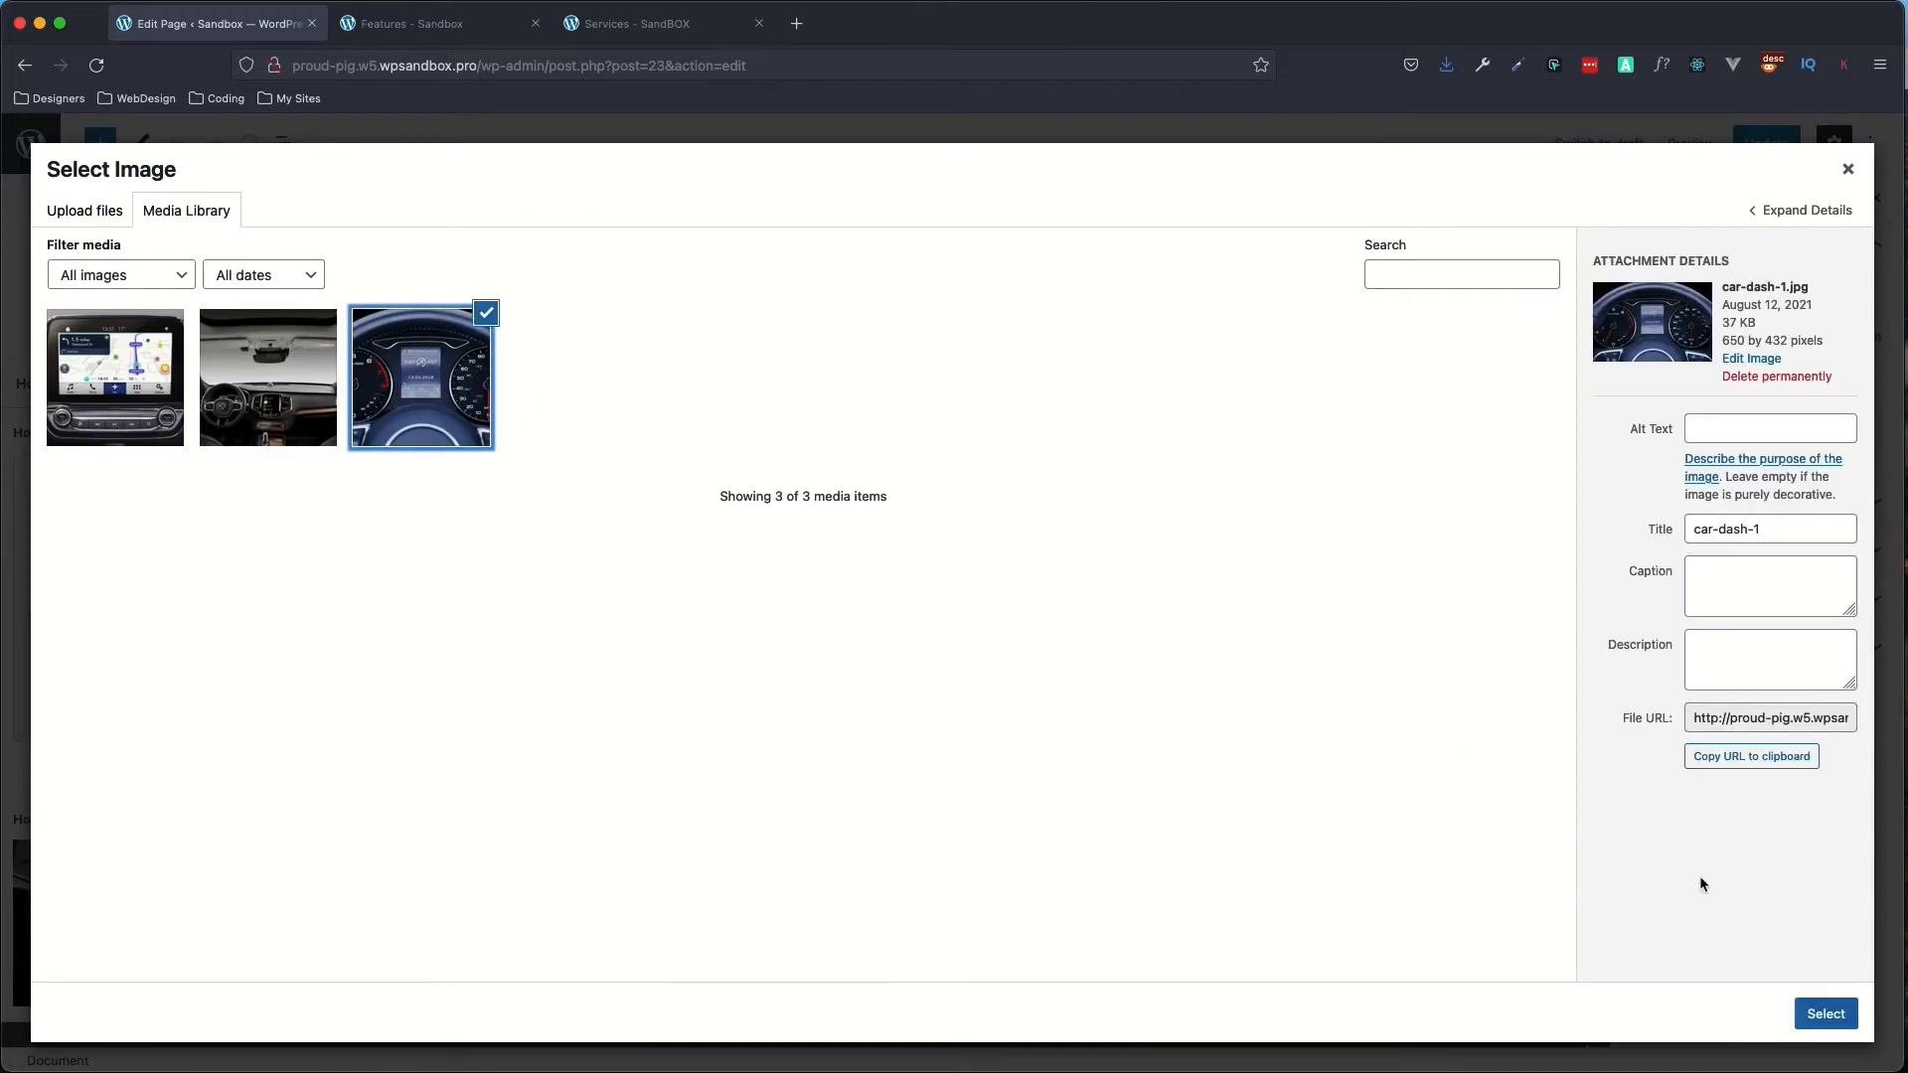
click(1817, 1014)
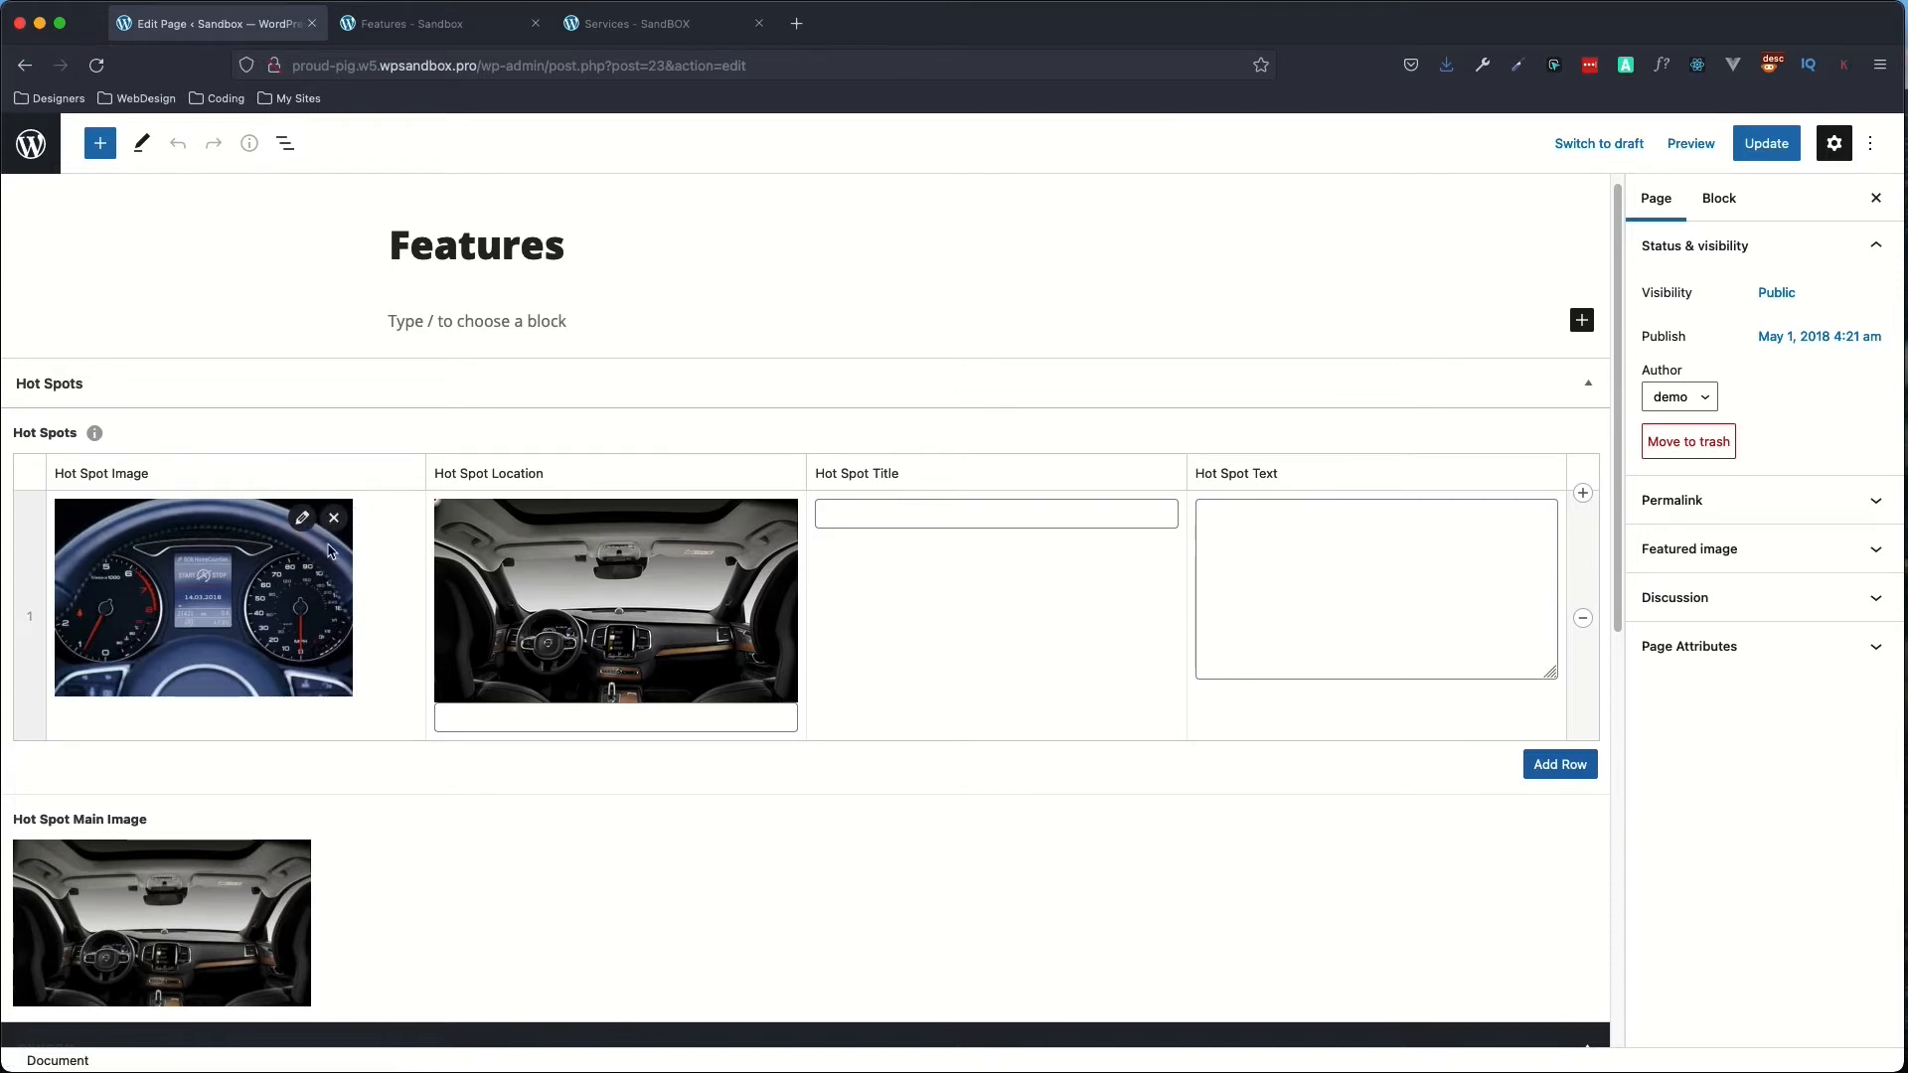
- Copy the title "Car Dash" from the steering wheel hotspot's popup on the Services page into the first row's Hot Spot Title
click(665, 37)
click(778, 716)
drag(1176, 500, 1099, 494)
key(super+c)
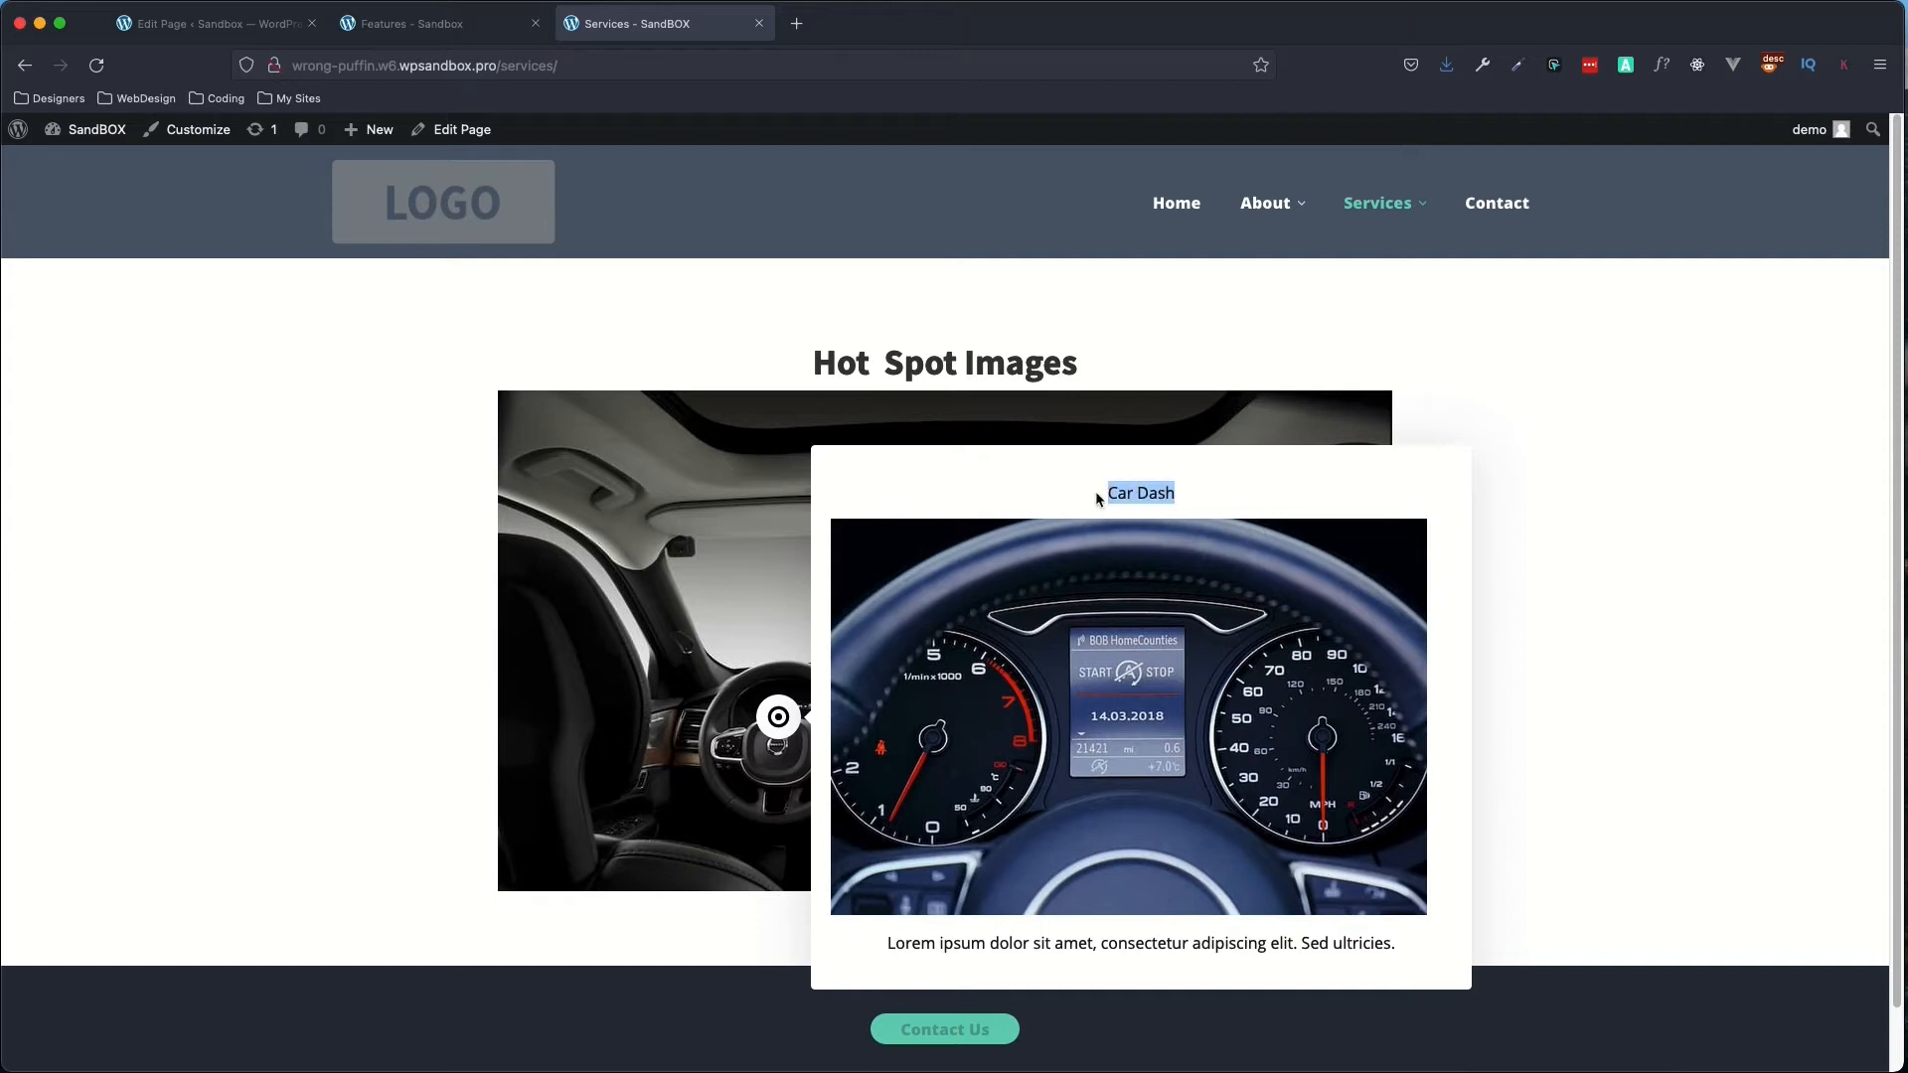
click(189, 24)
click(903, 515)
key(super+v)
- Copy the Lorem ipsum description from the Car Dash popup on the Services page into the first row's Hot Spot Text
click(645, 24)
drag(1399, 959, 856, 944)
key(super+c)
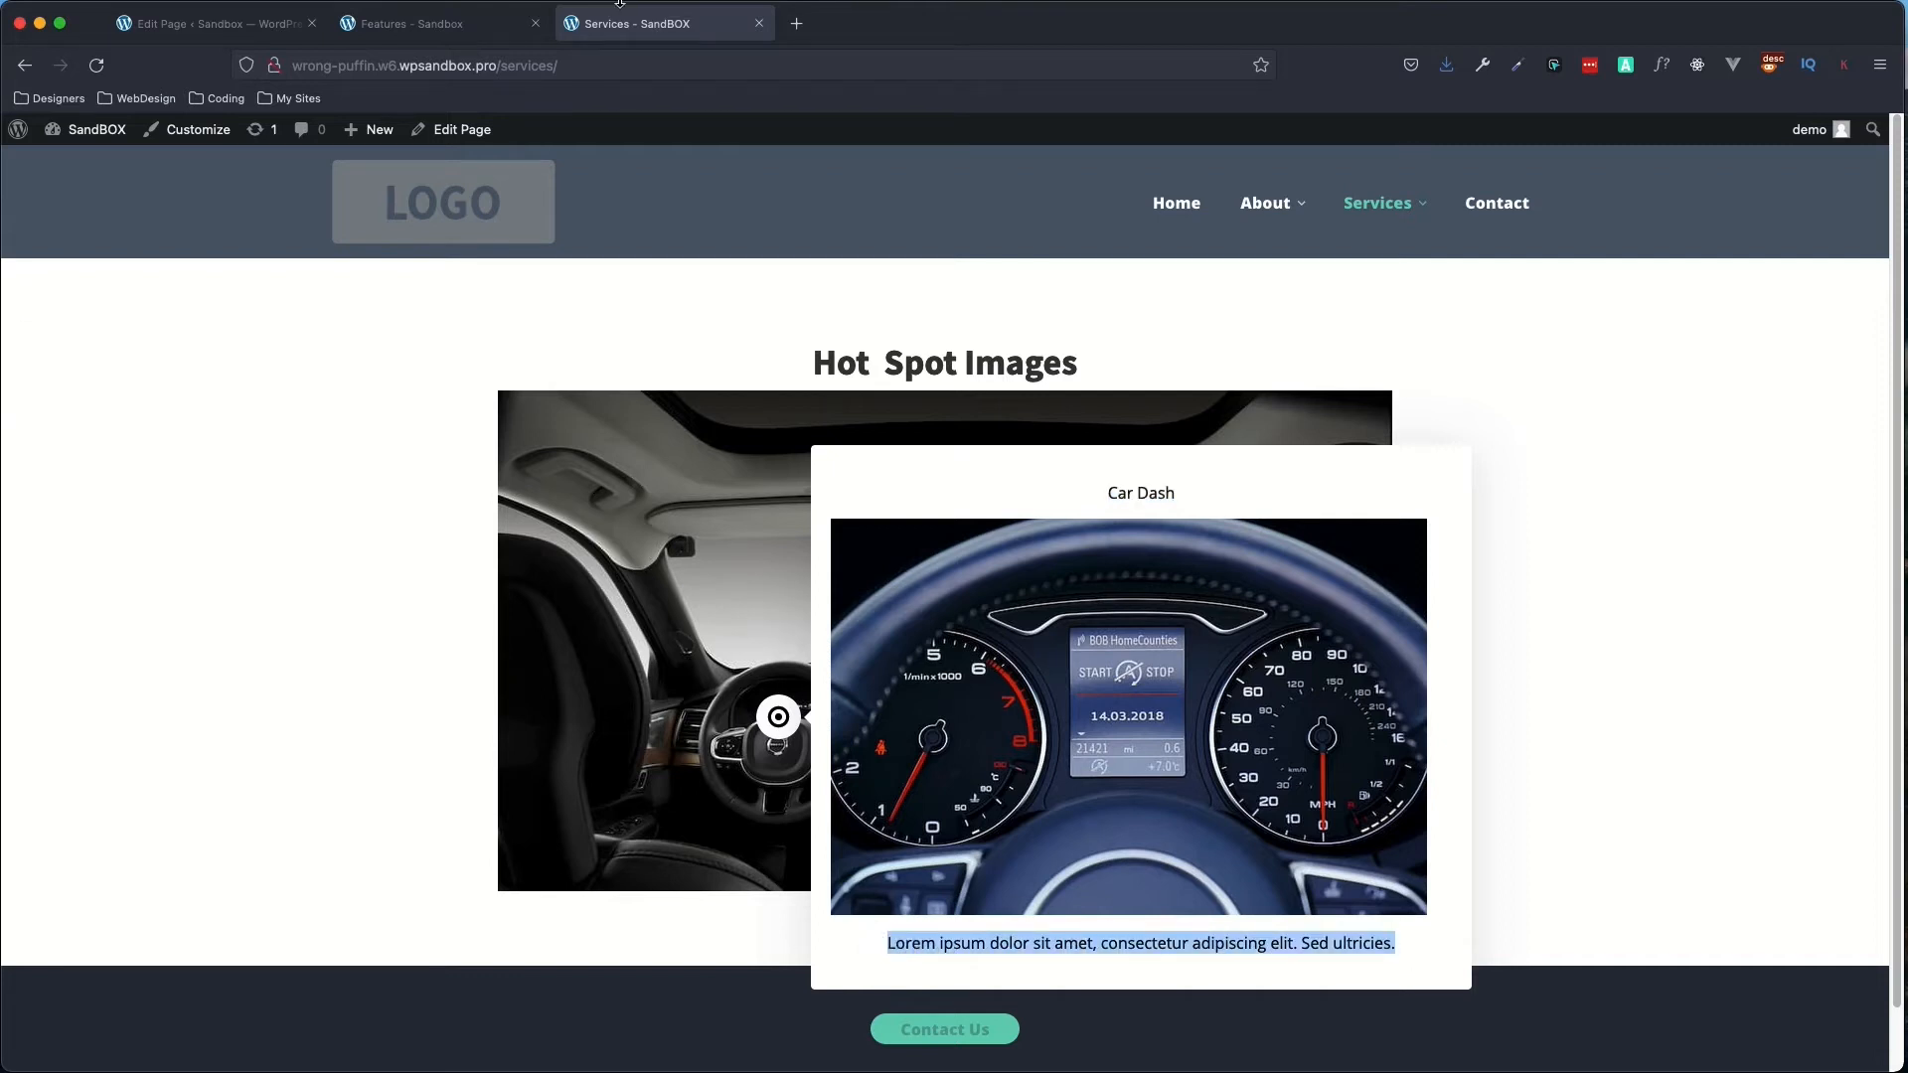
click(214, 25)
click(1394, 543)
key(super+v)
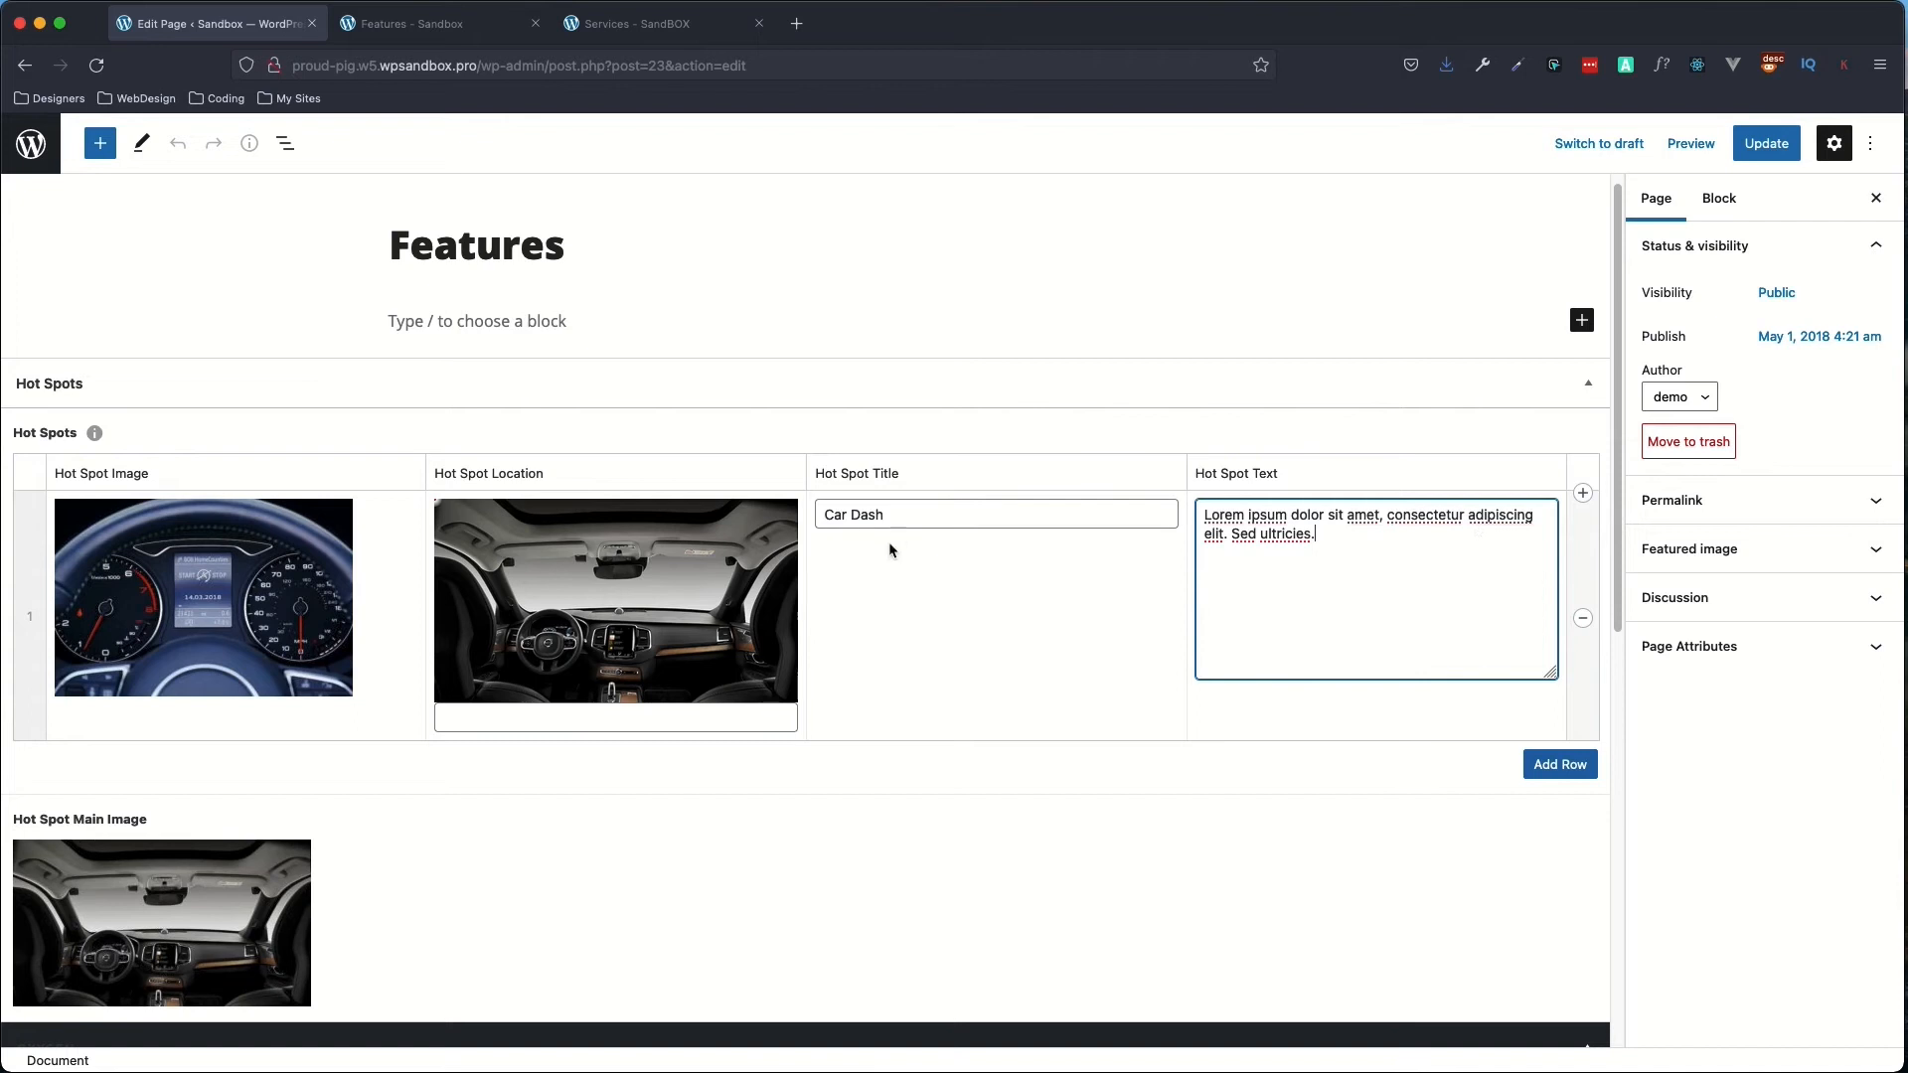
- Mark the first row's Hot Spot Location on the steering wheel, at about 31%, 69% of the image
scroll(405, 586, up, 1)
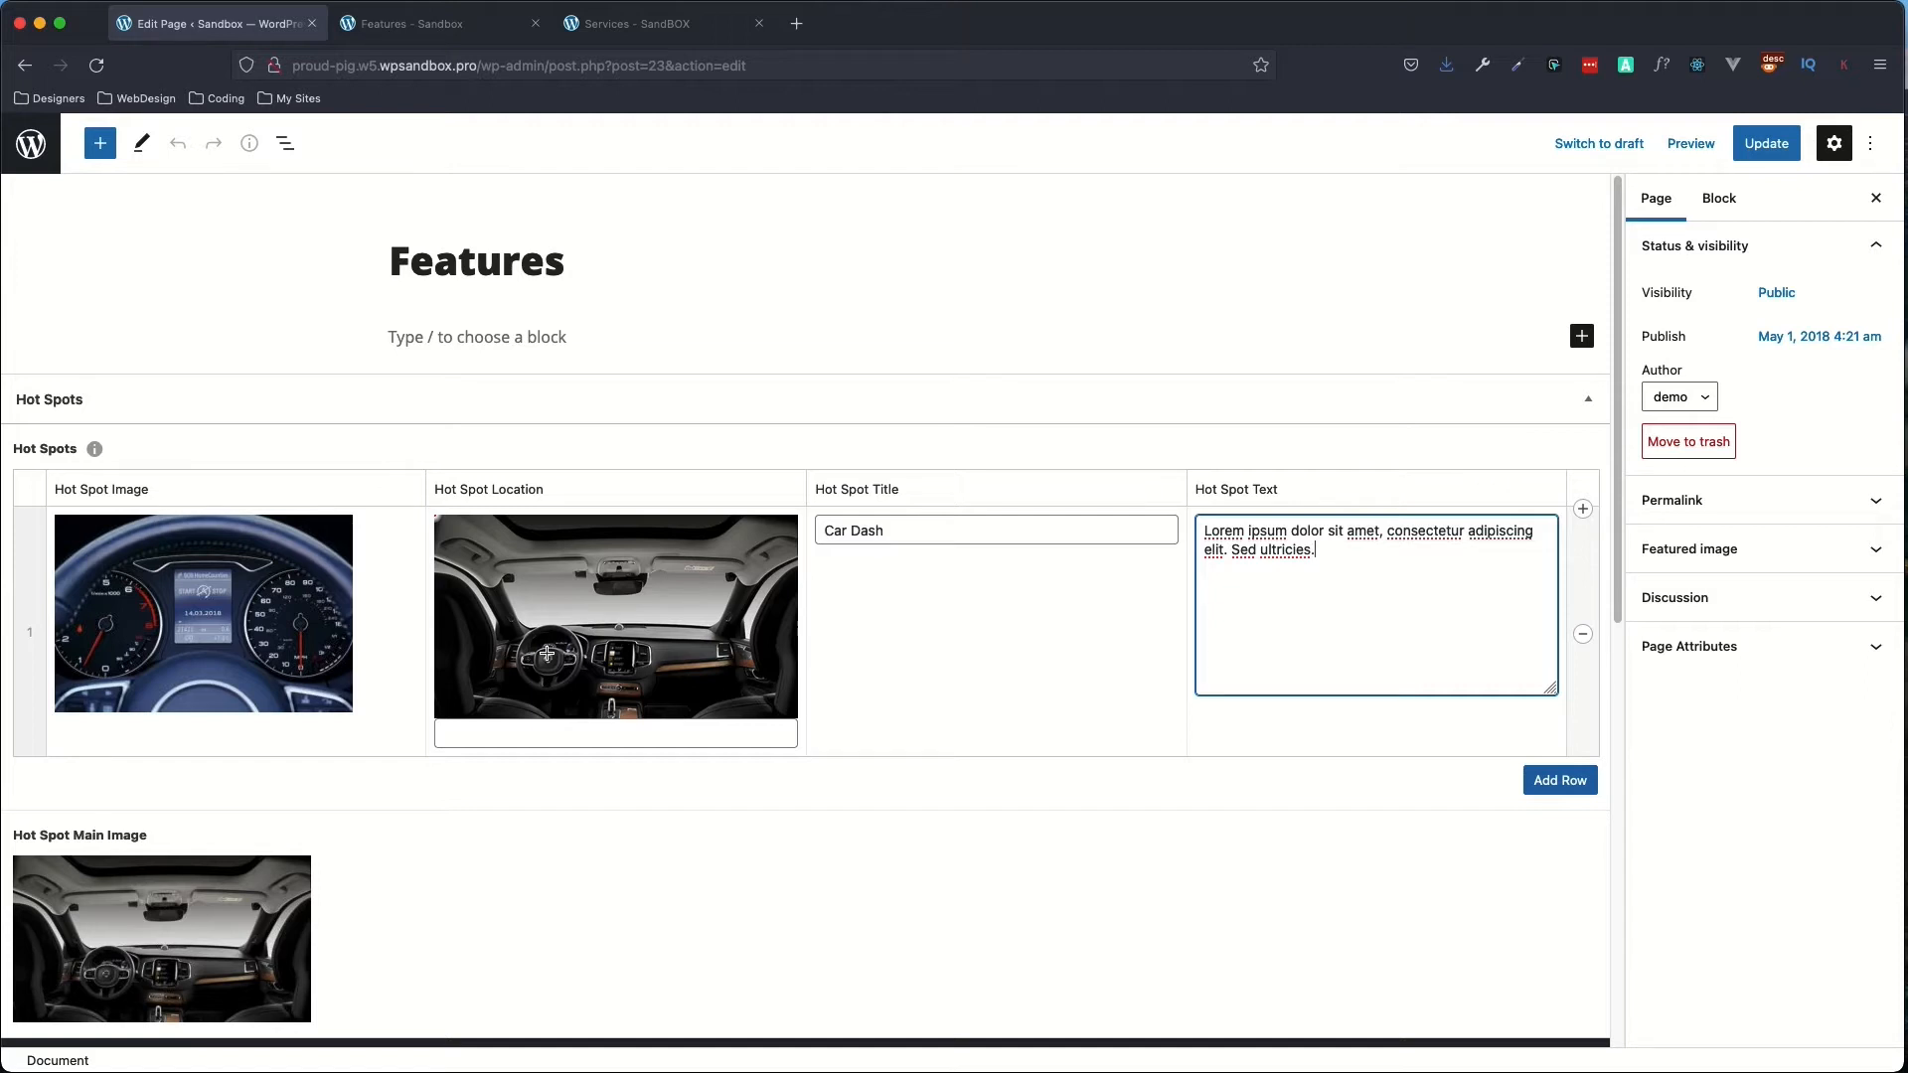
mouse_move(213, 654)
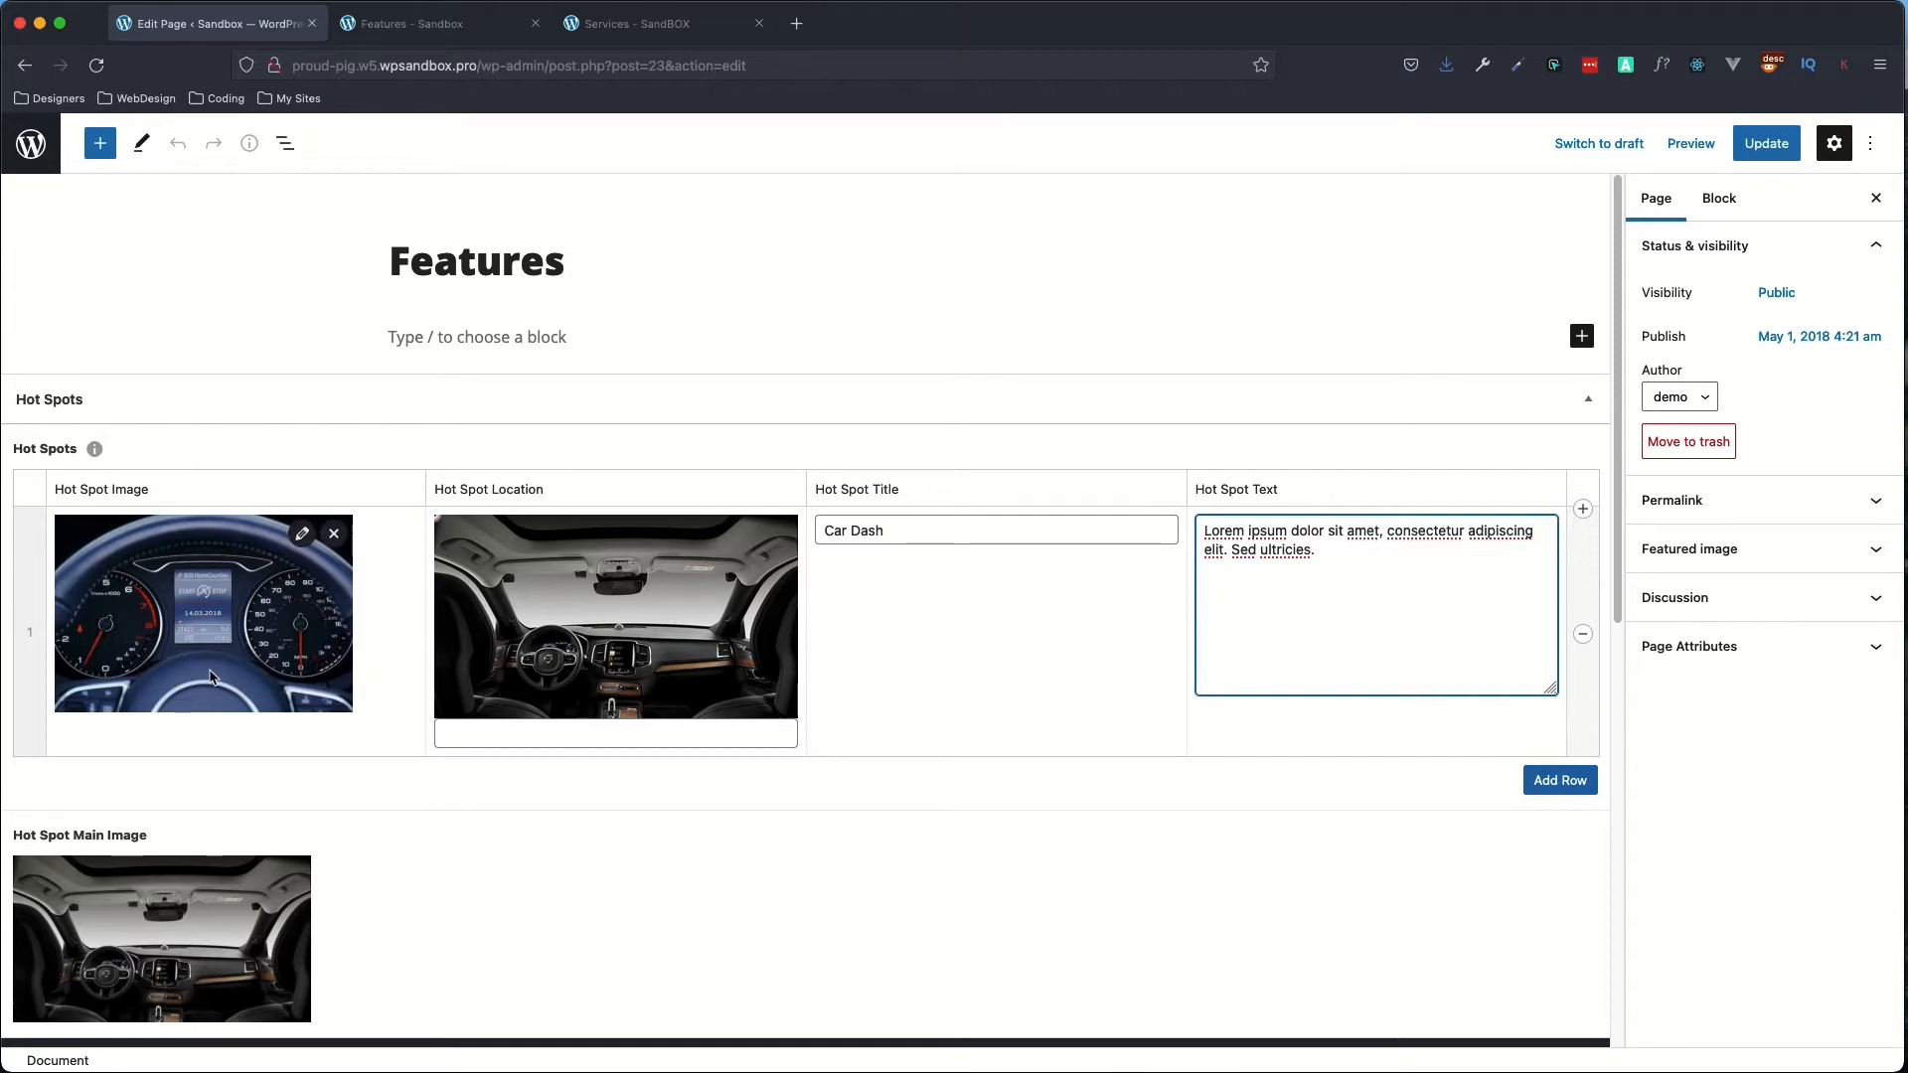
click(547, 656)
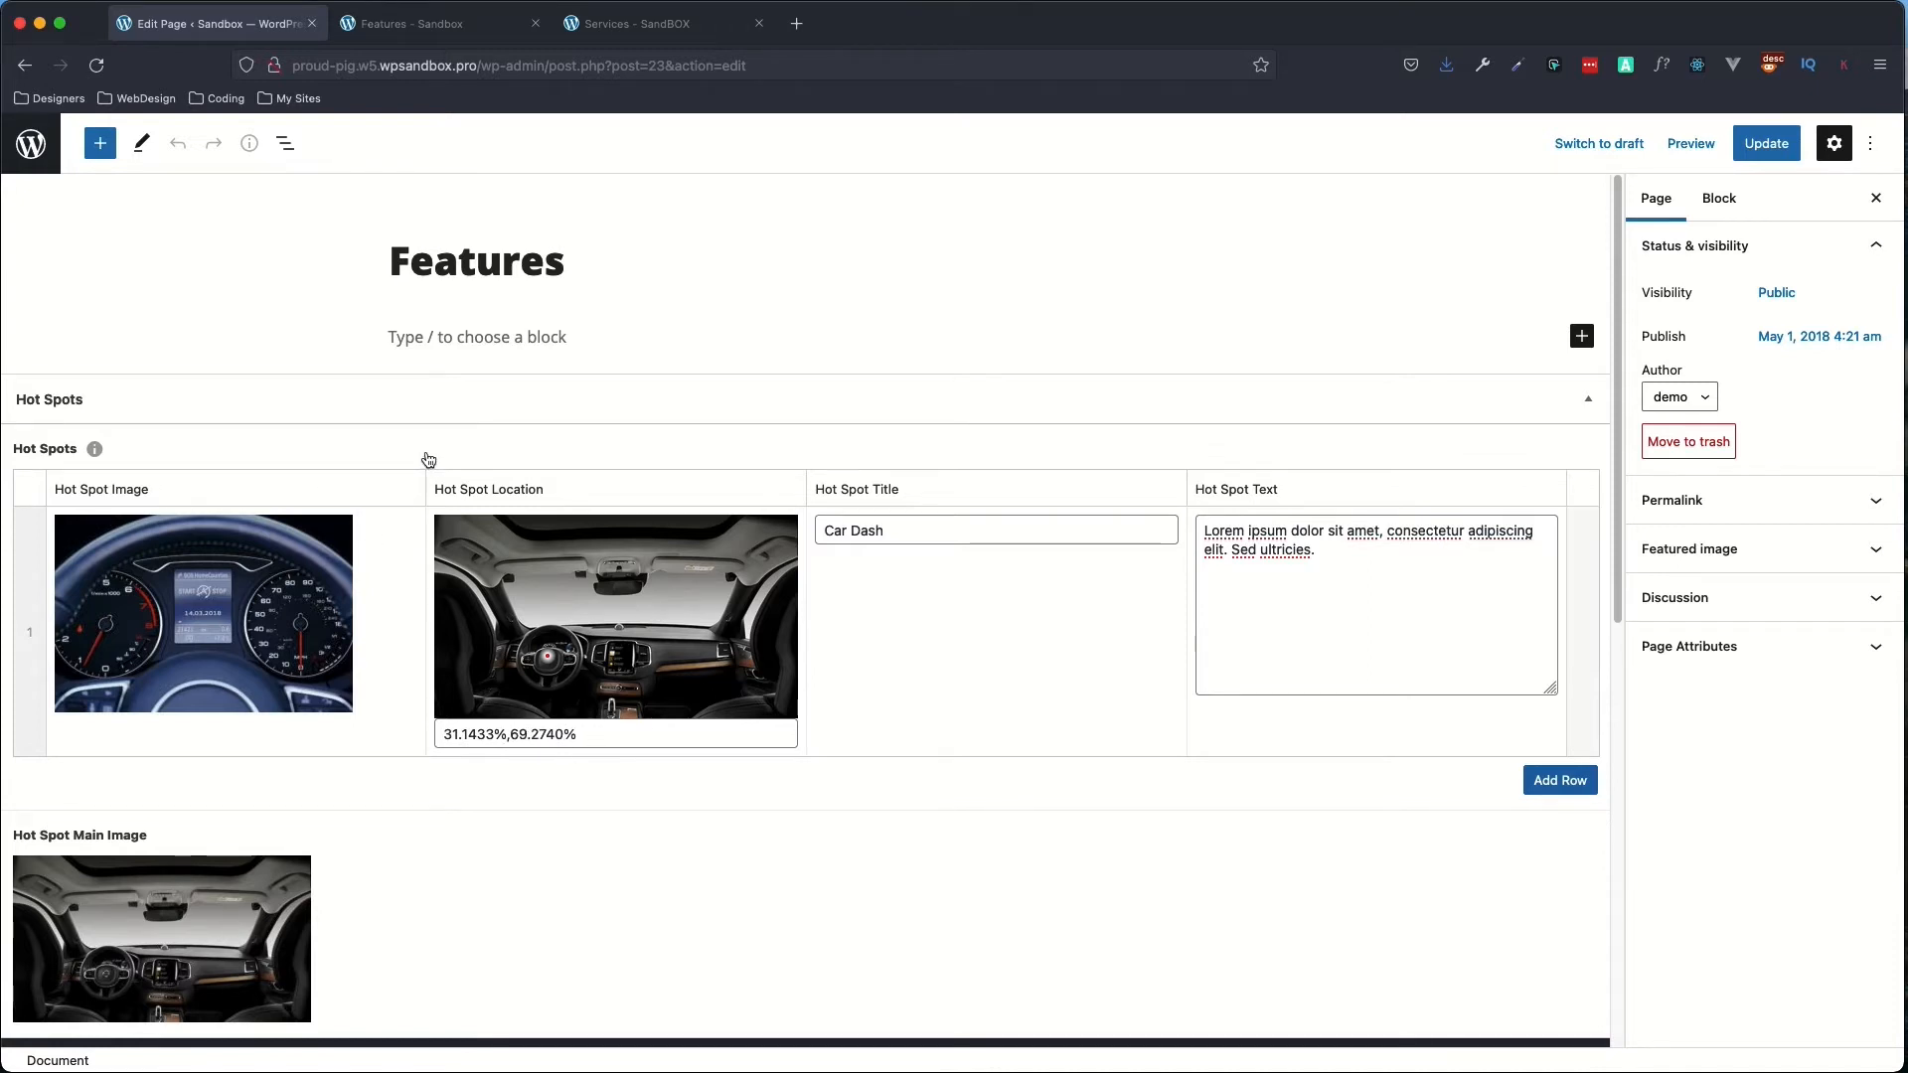
- Add a second Hot Spots row and set its Hot Spot Image to car-nav-1.jpg from the media library
click(1555, 780)
scroll(895, 745, down, 2)
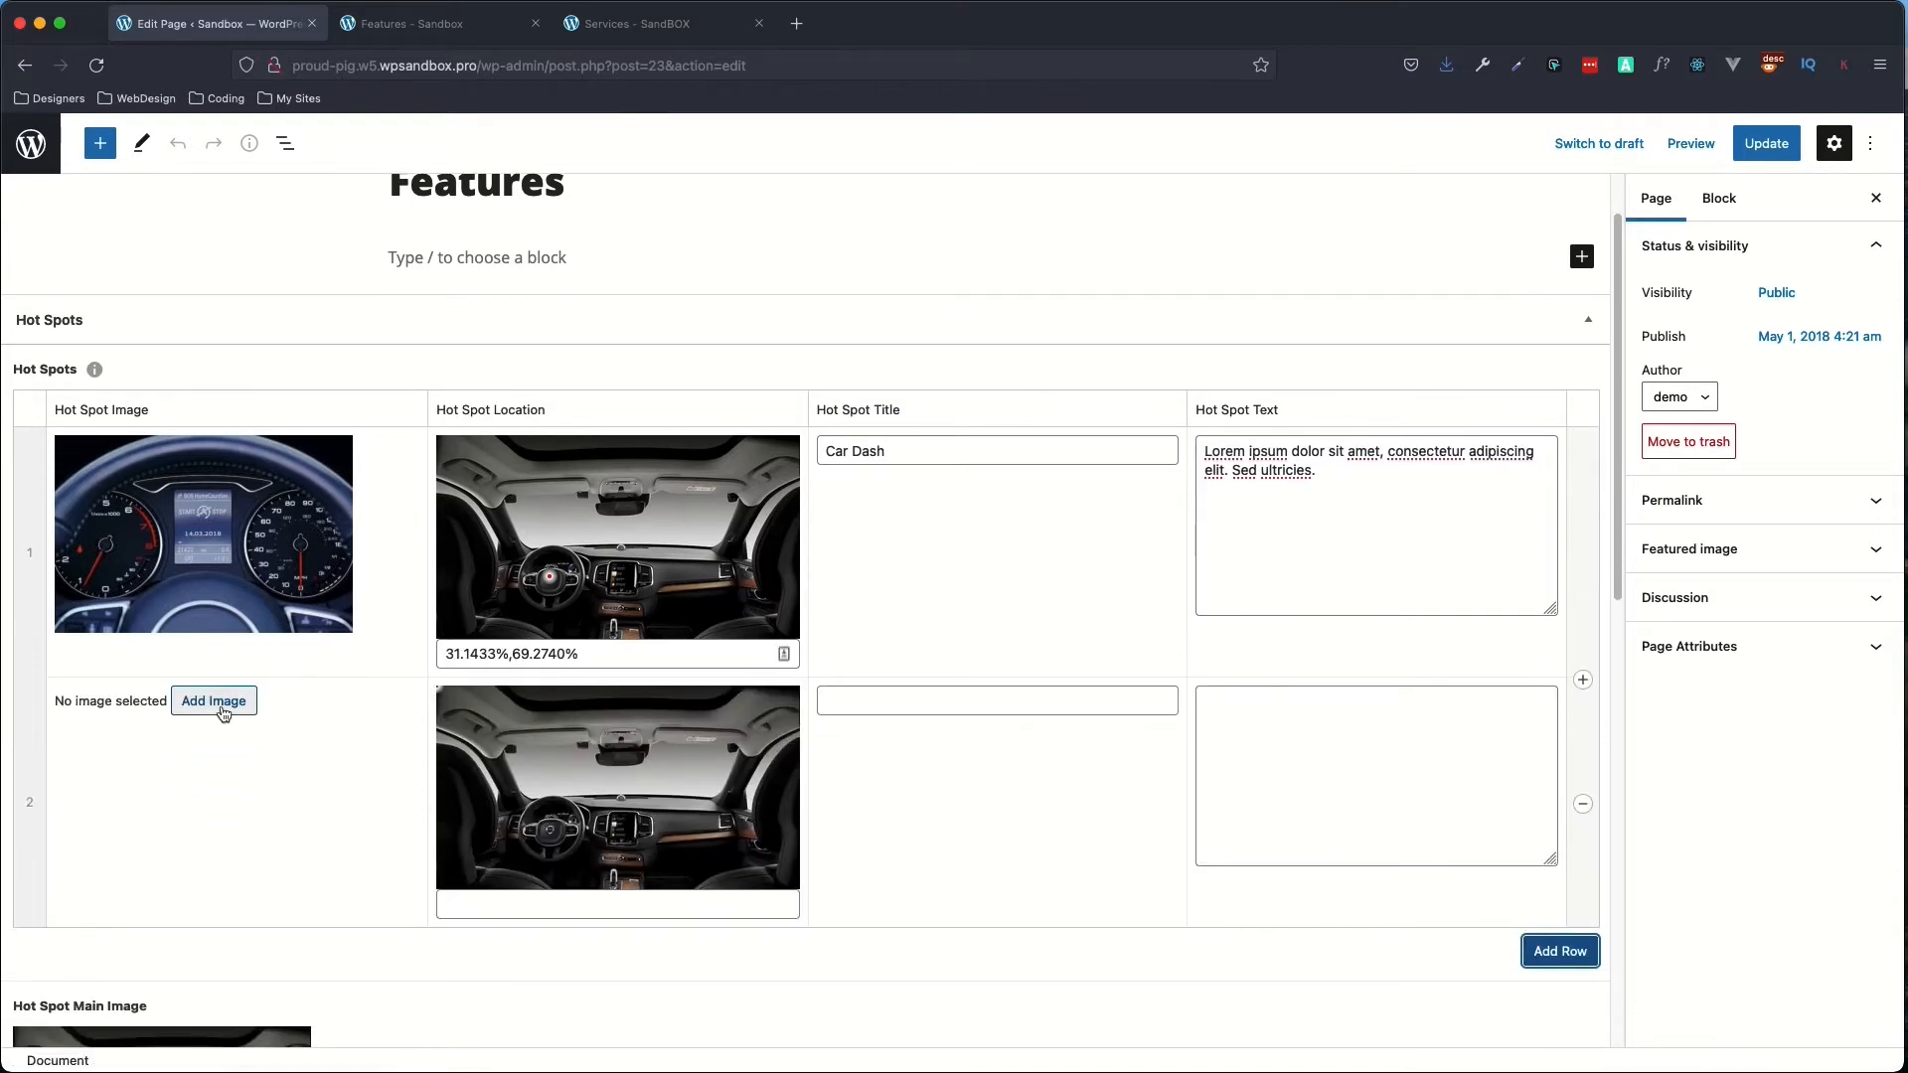
click(220, 703)
click(119, 382)
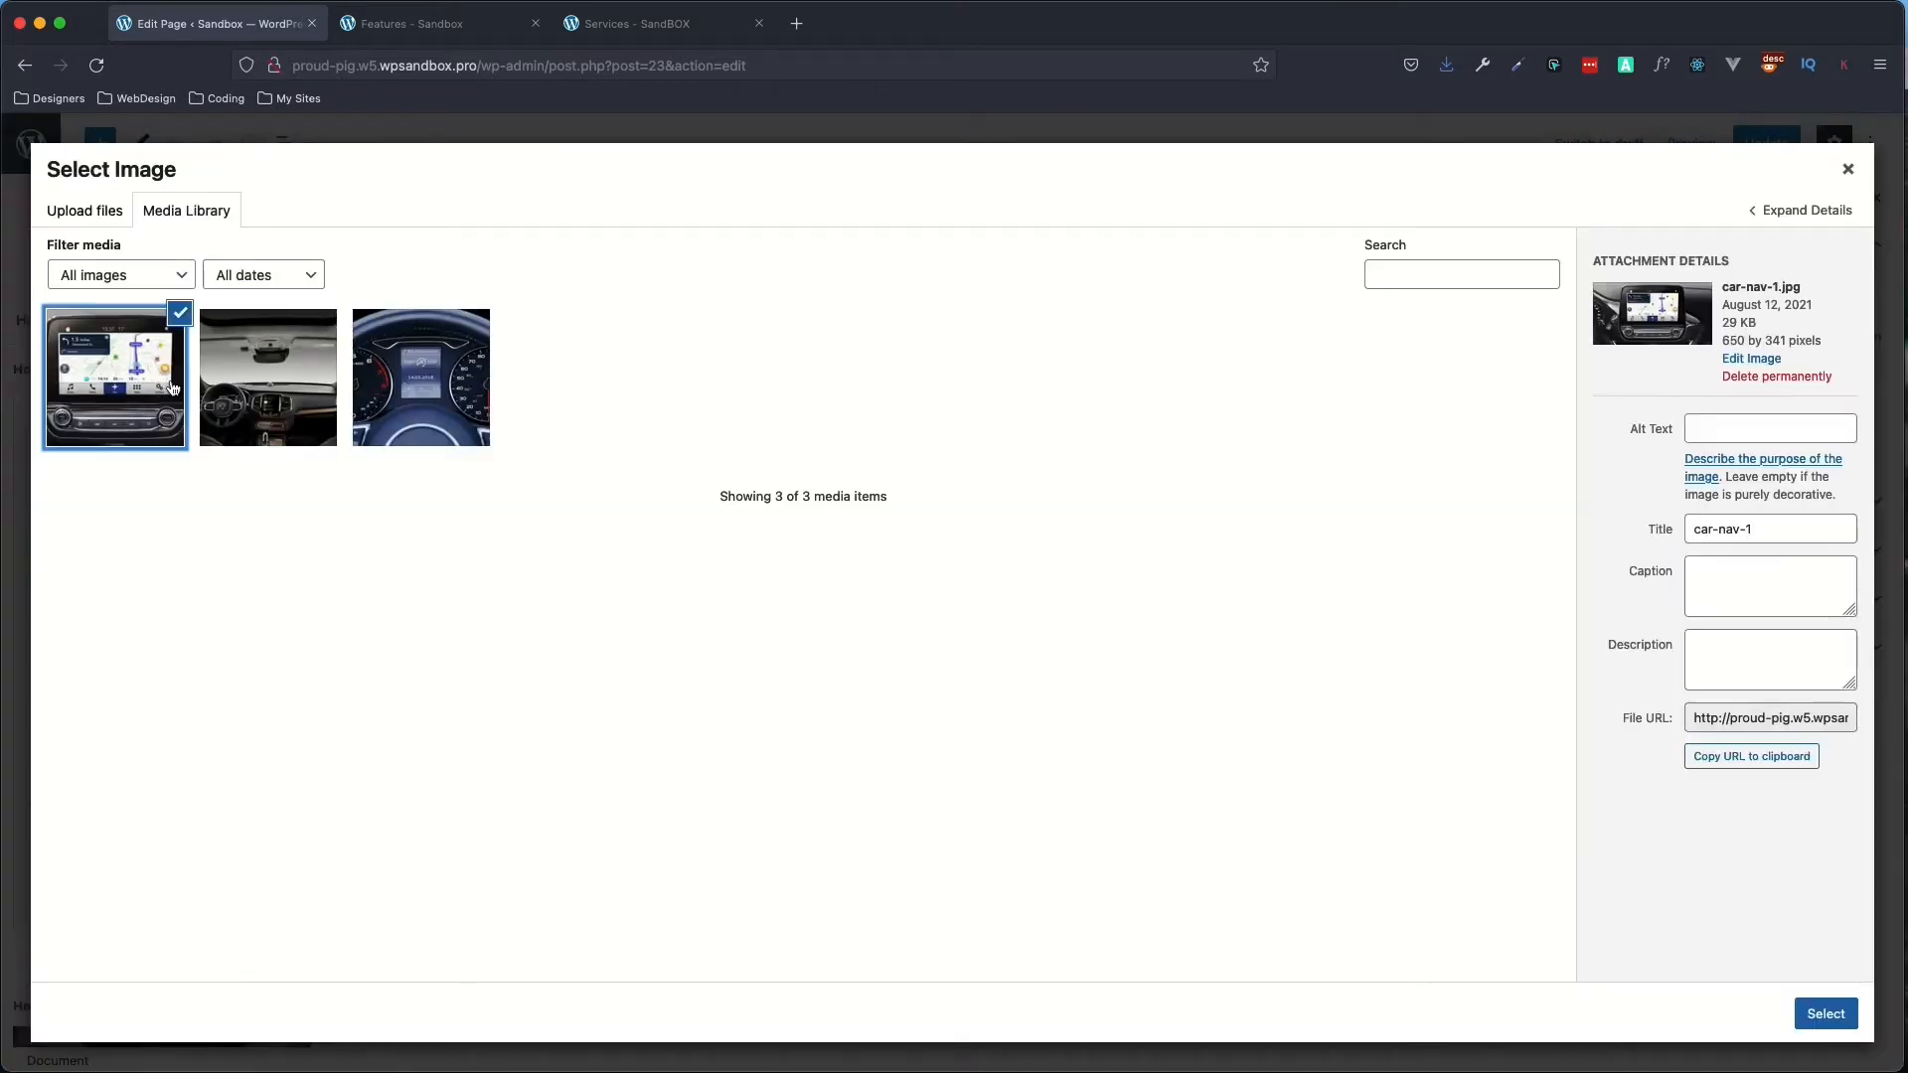
click(1825, 1013)
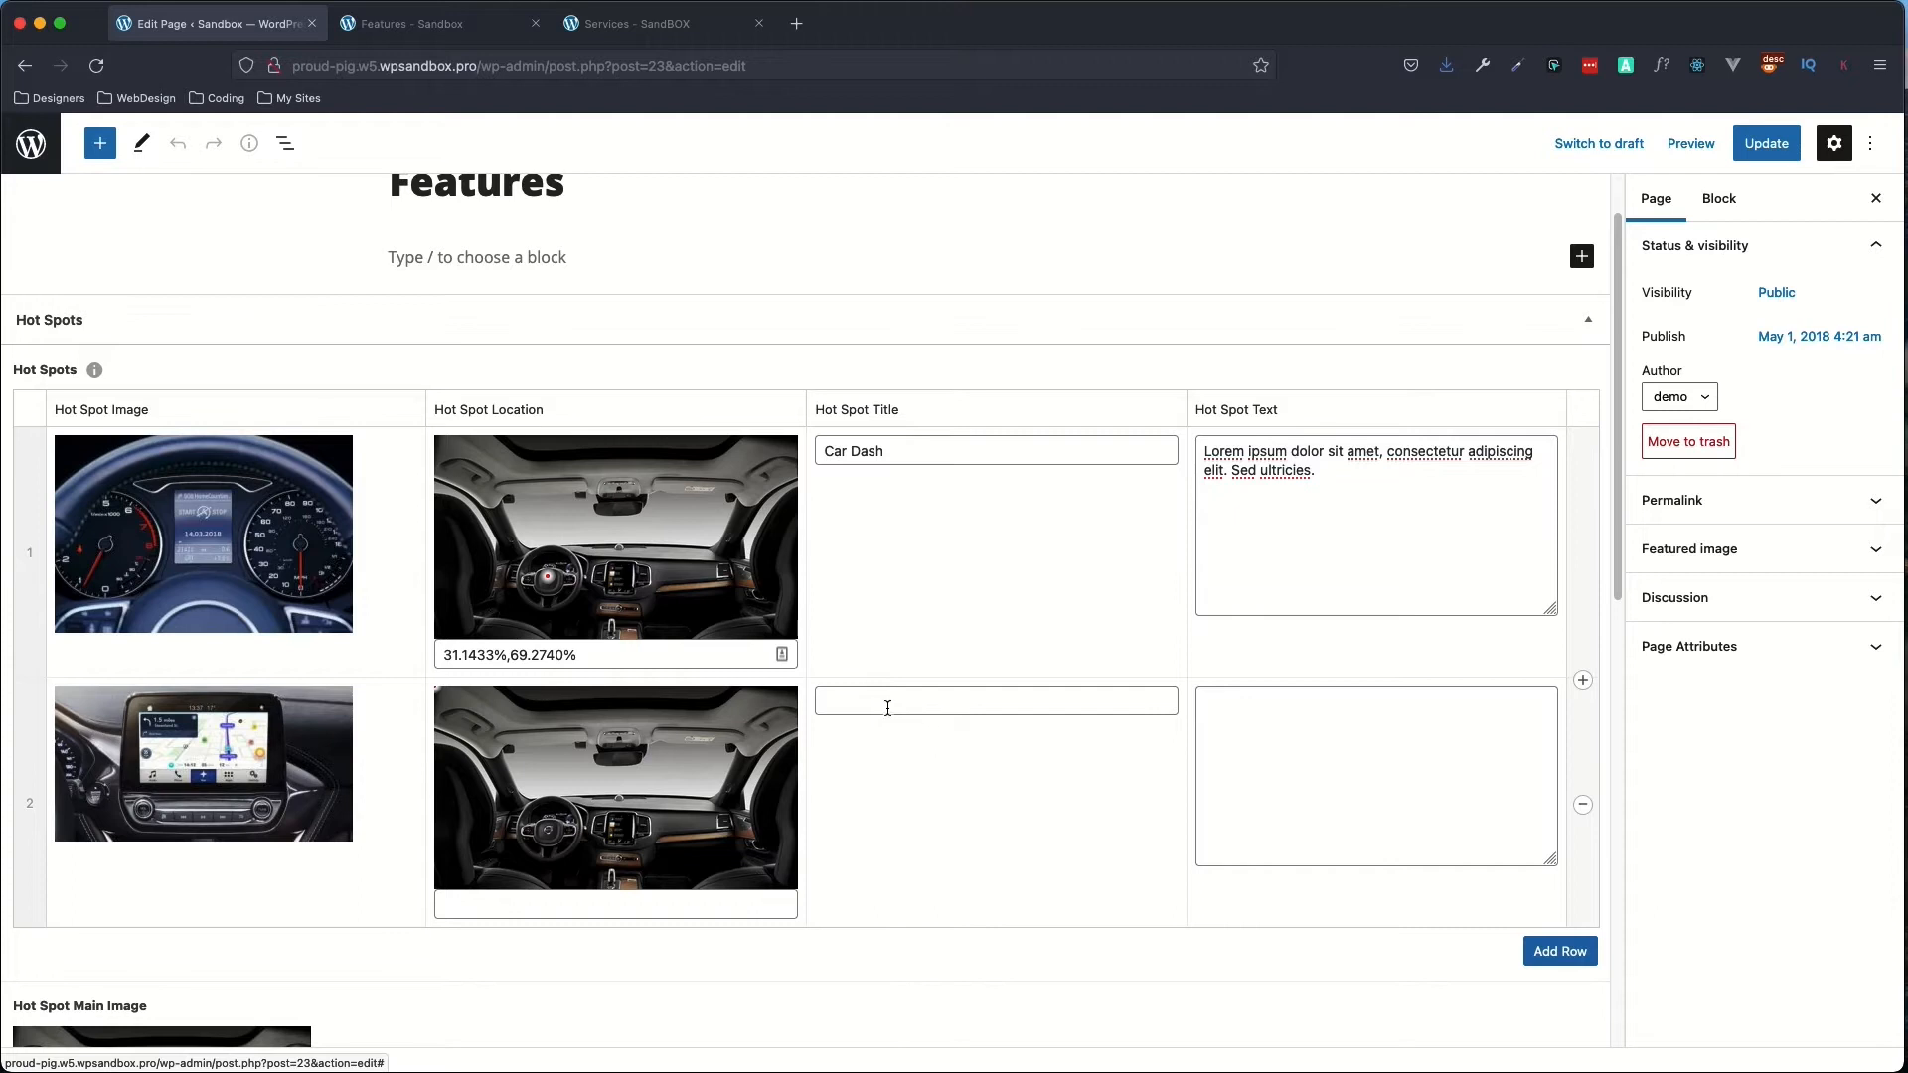
- Mark the second row's Hot Spot Location on the center console screen, at about 51%, 73%, and update the page
click(620, 835)
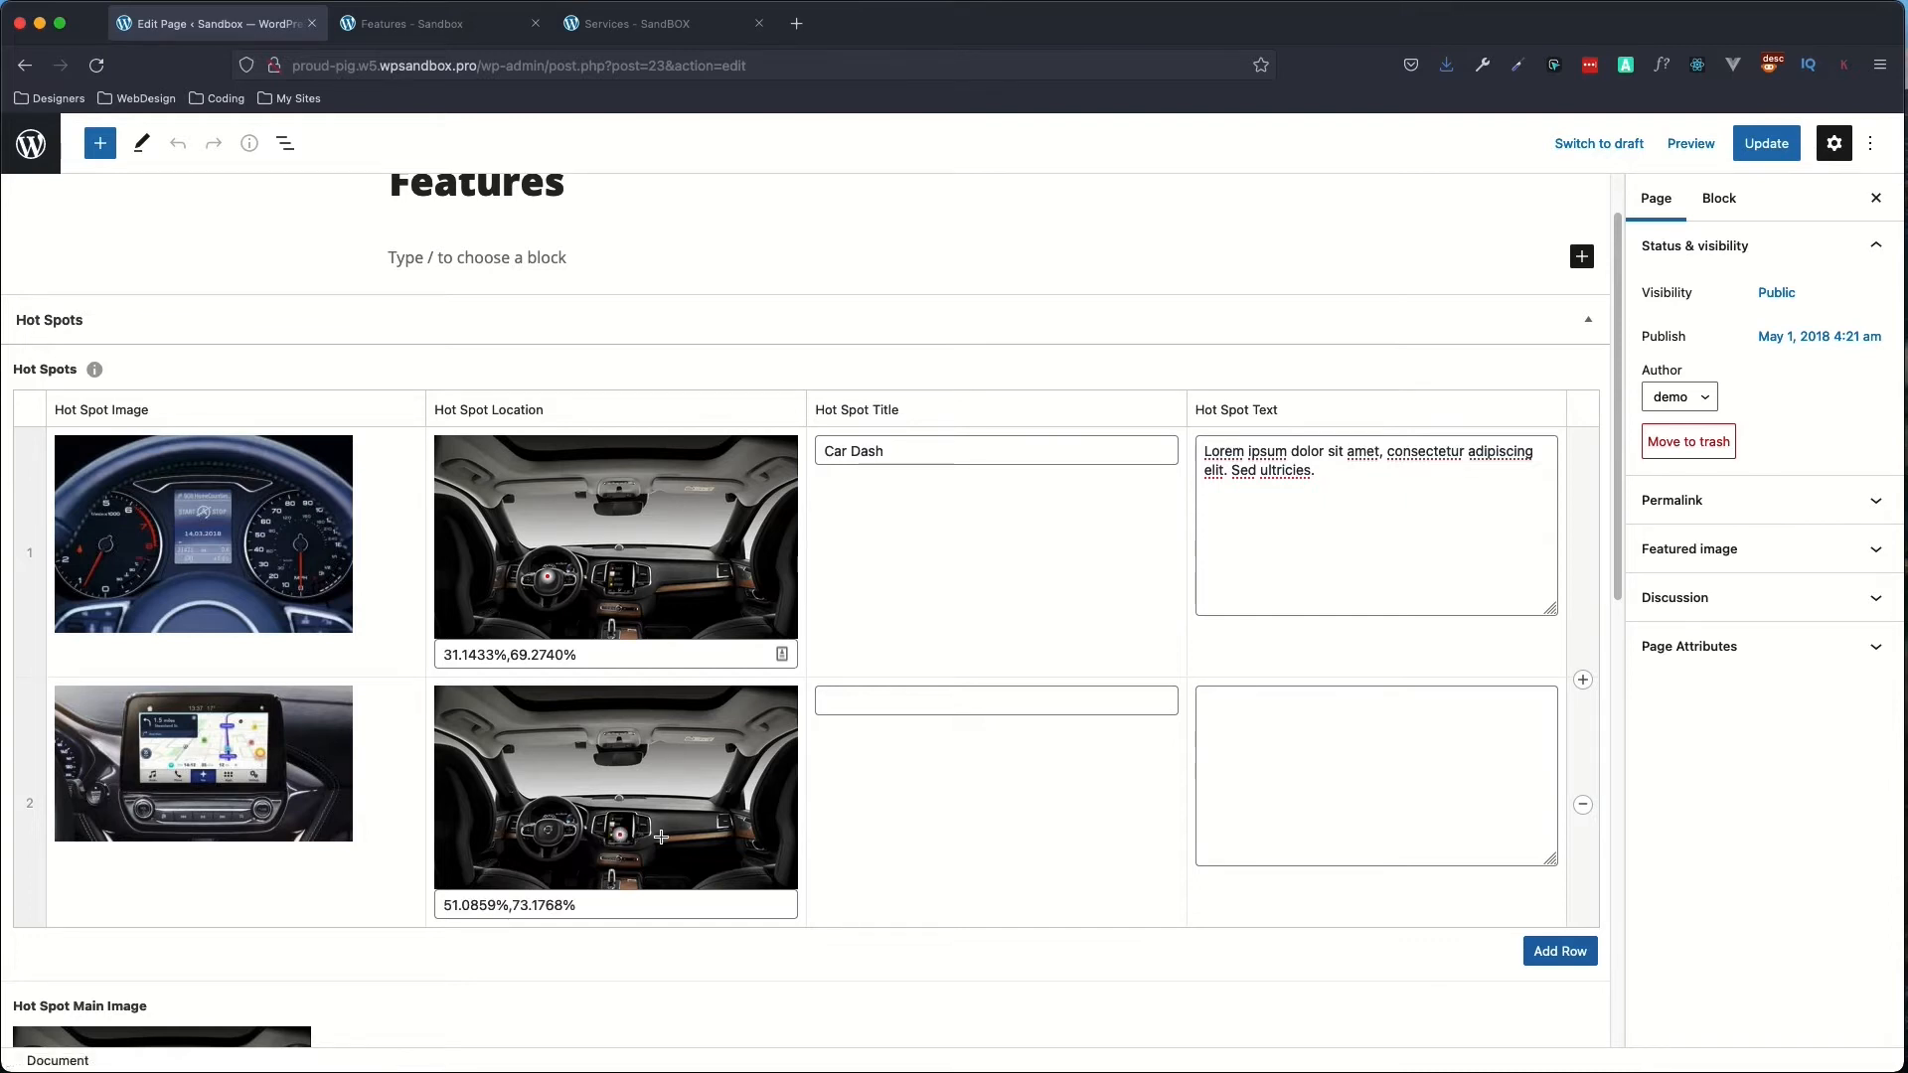
click(630, 33)
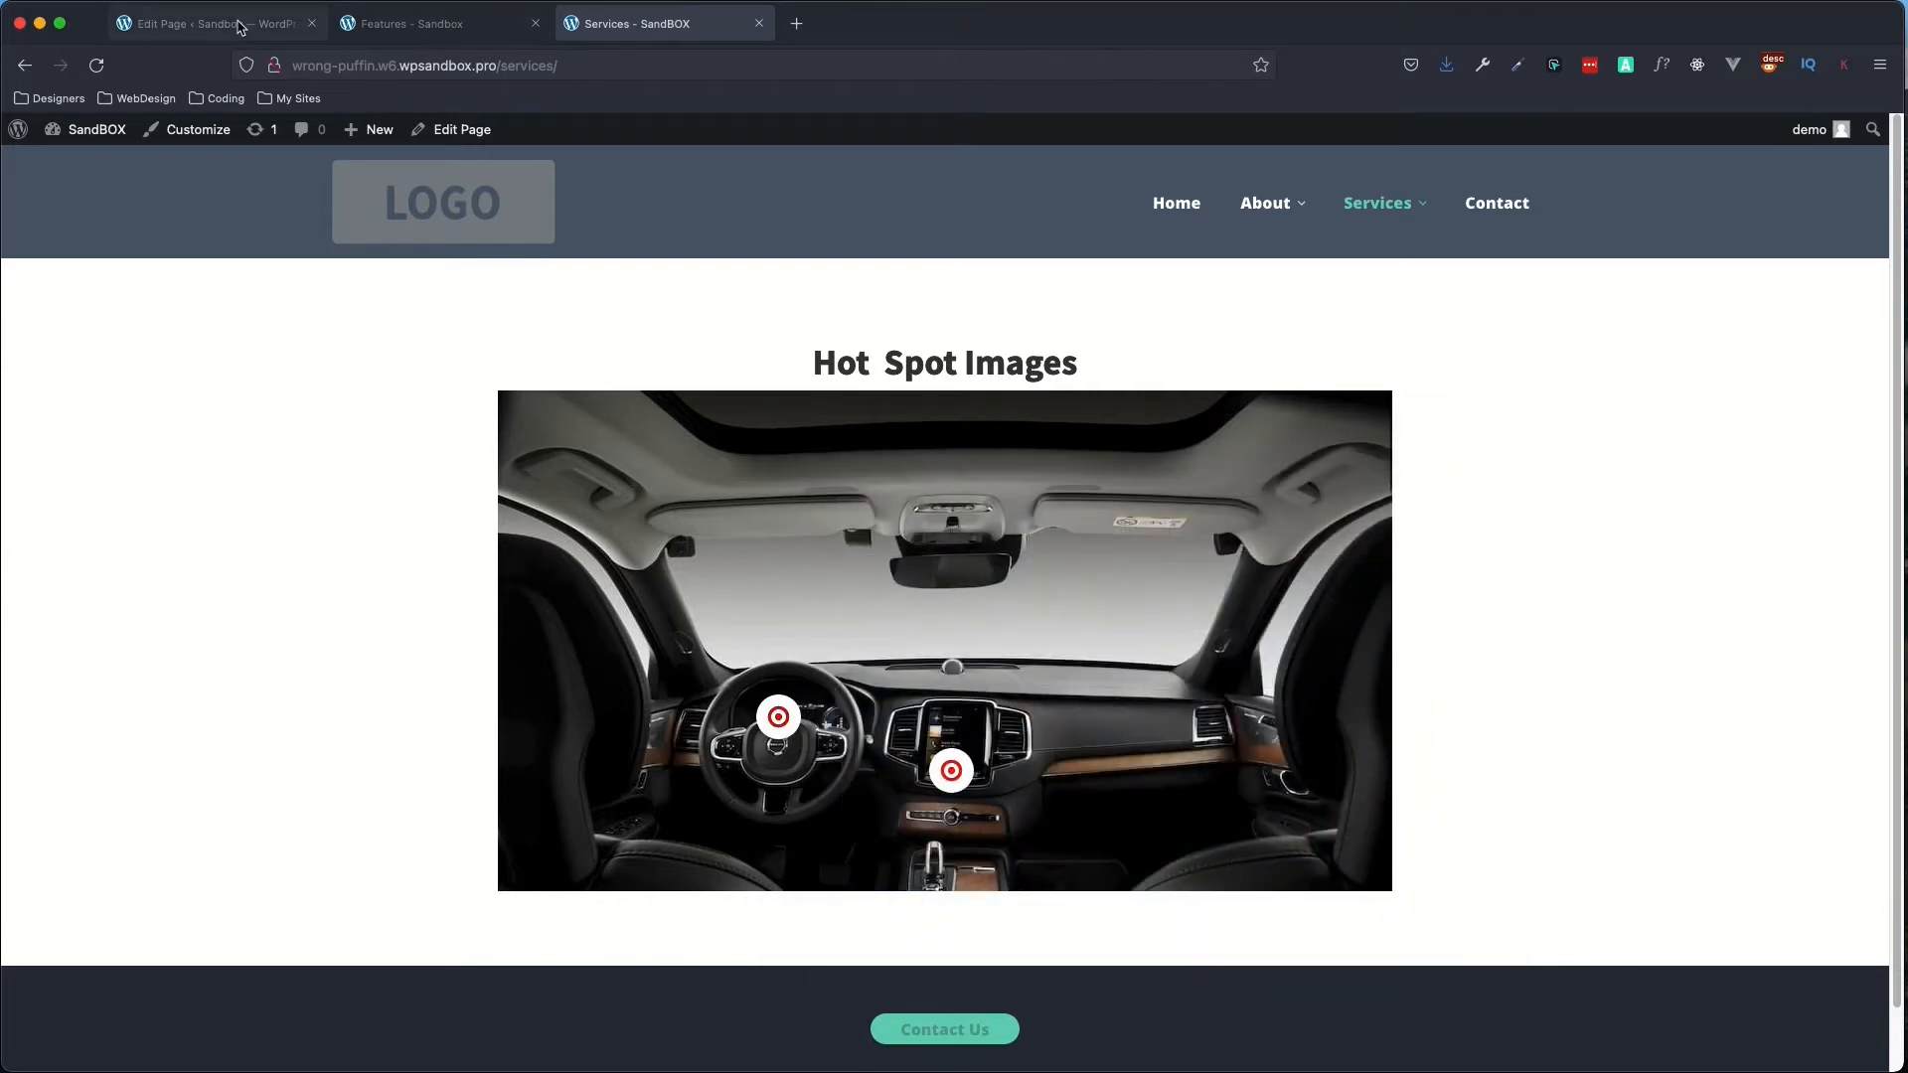
click(240, 26)
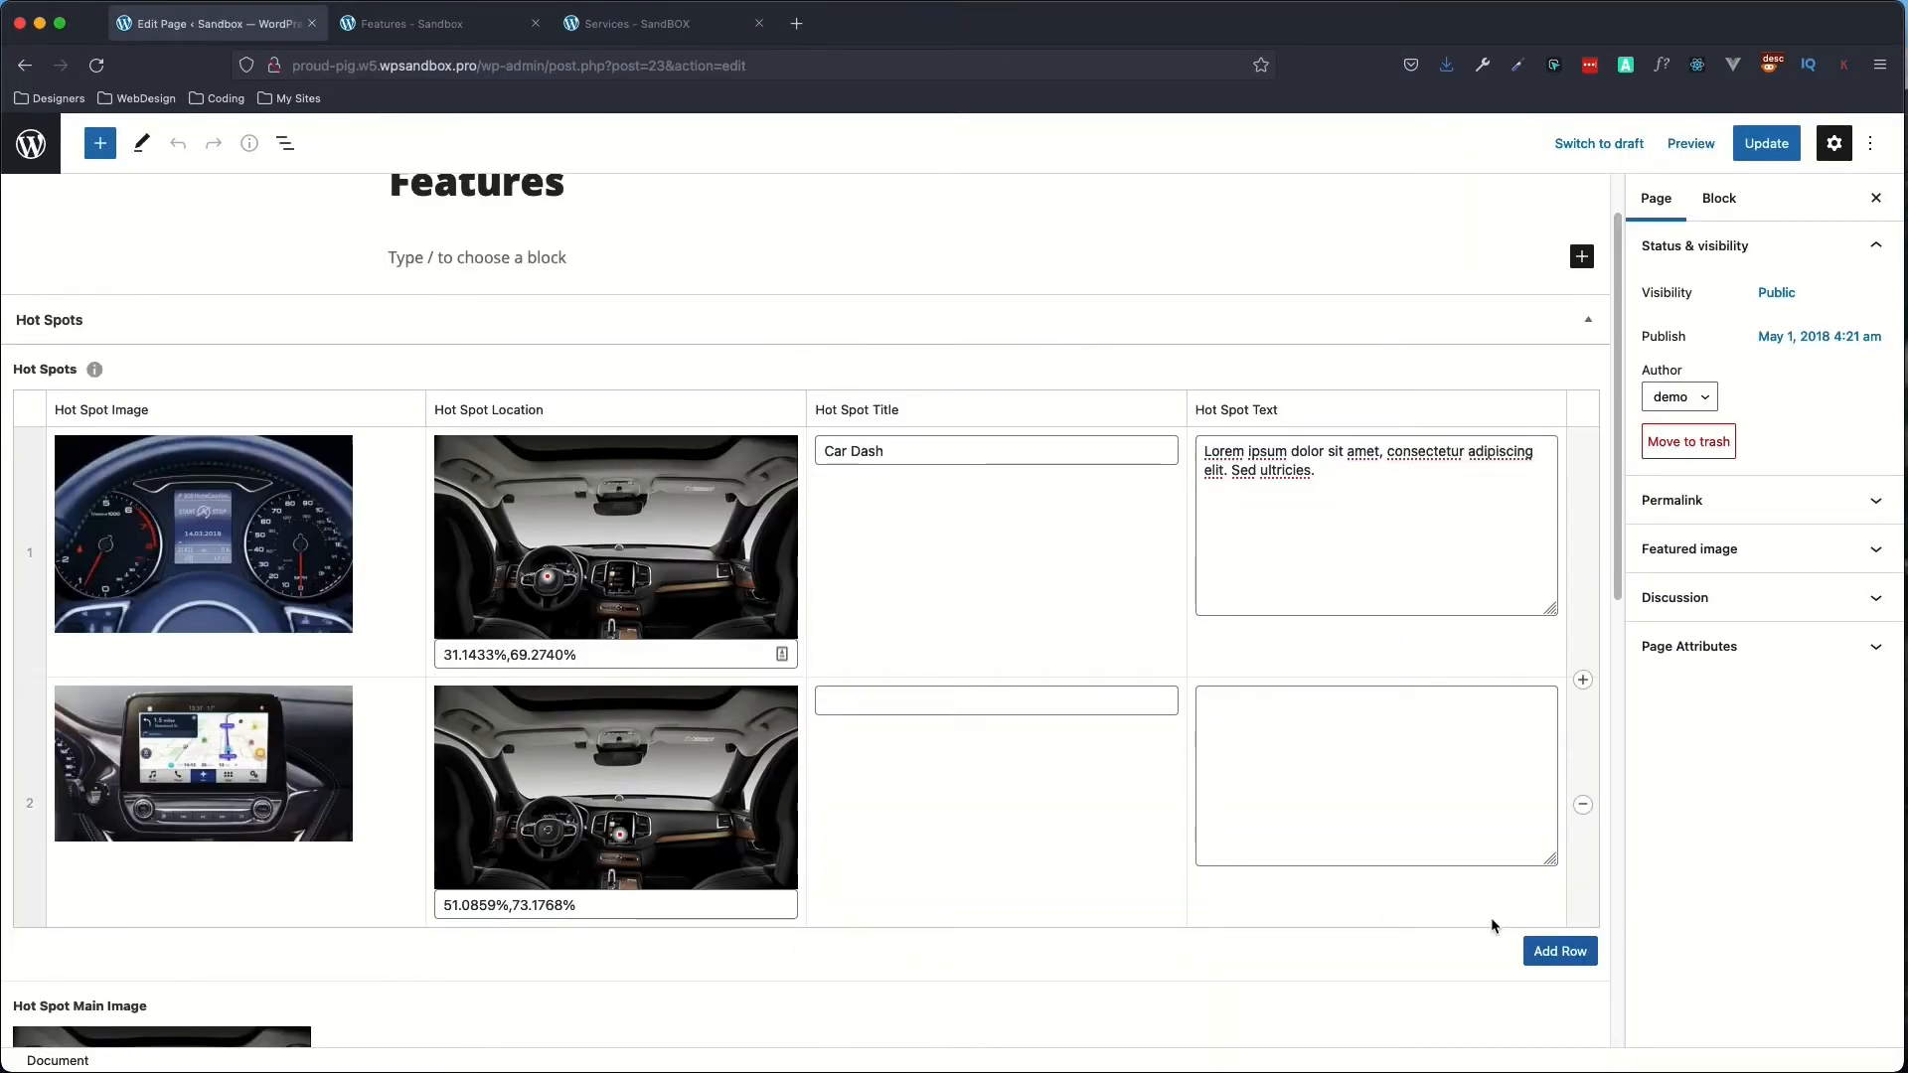
click(1765, 147)
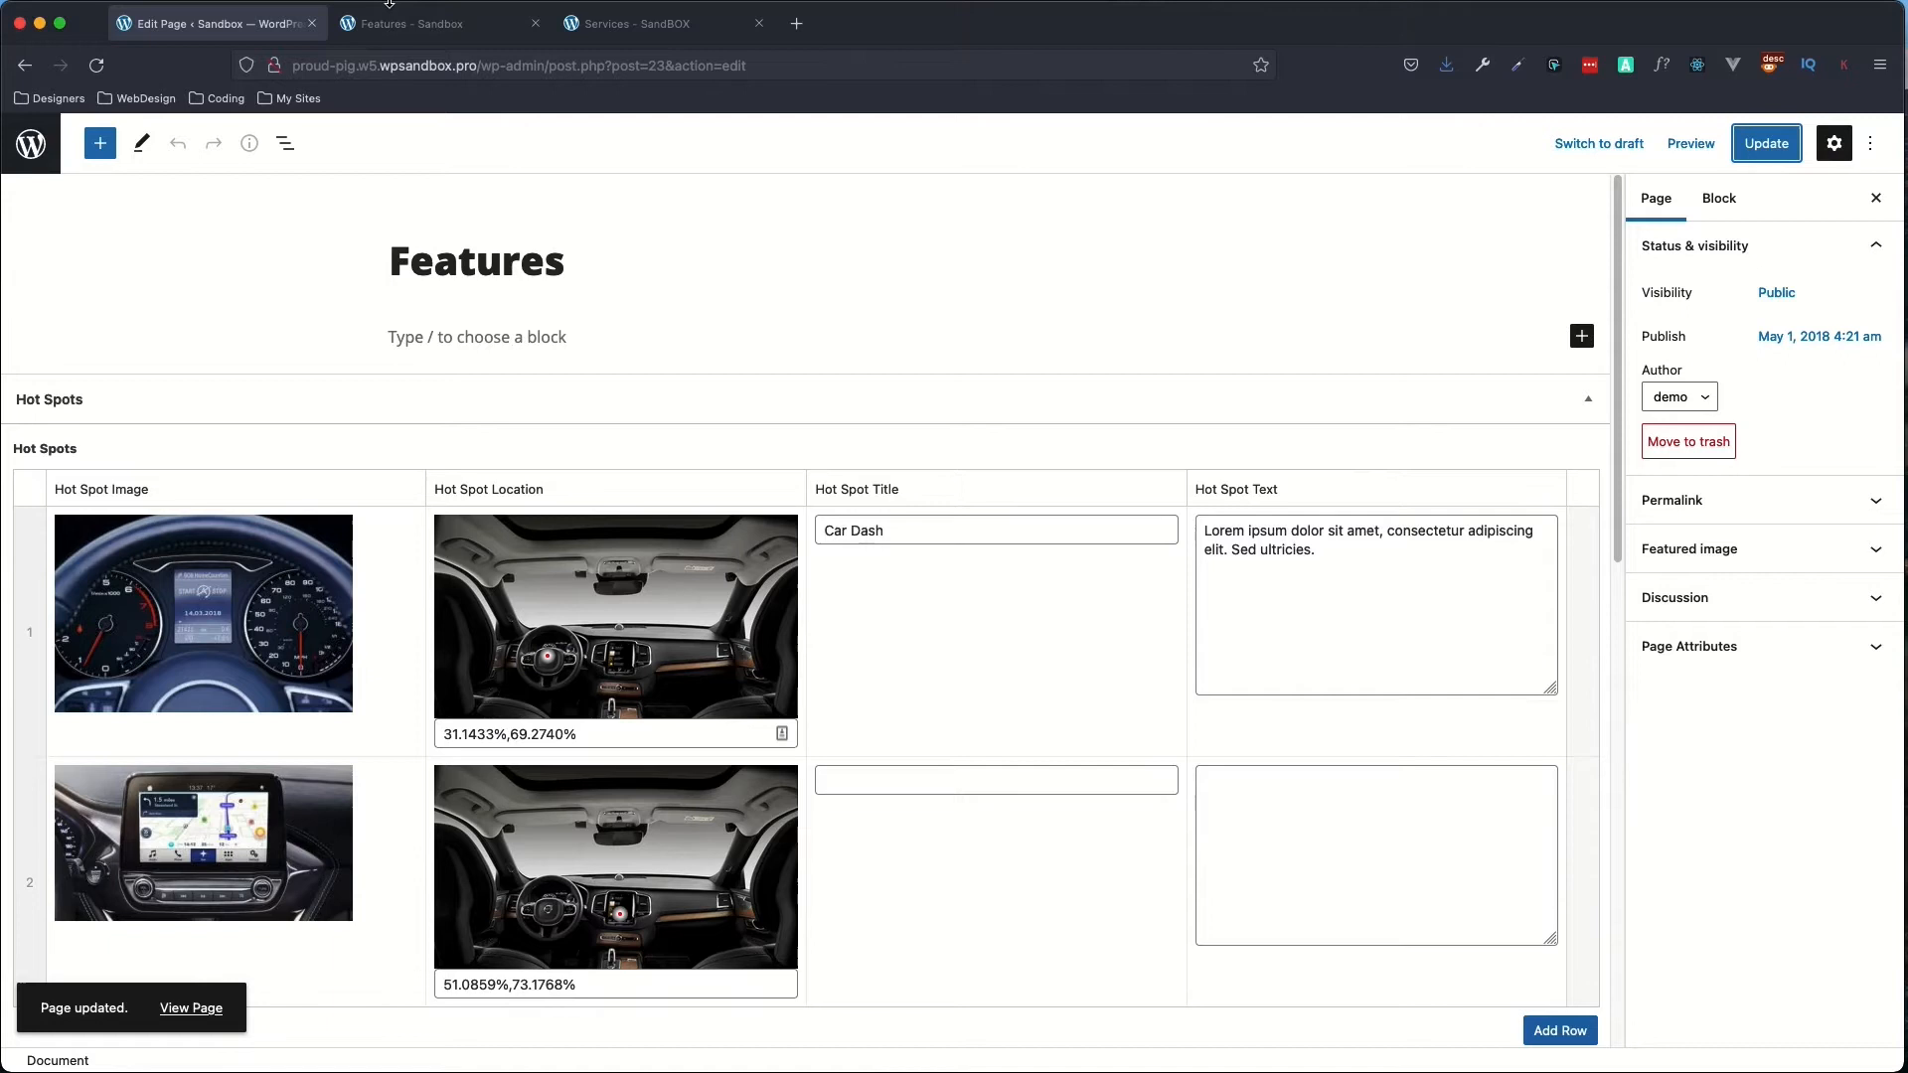
- Open the Features page in the Oxygen visual editor in a new browser tab
scroll(685, 600, down, 10)
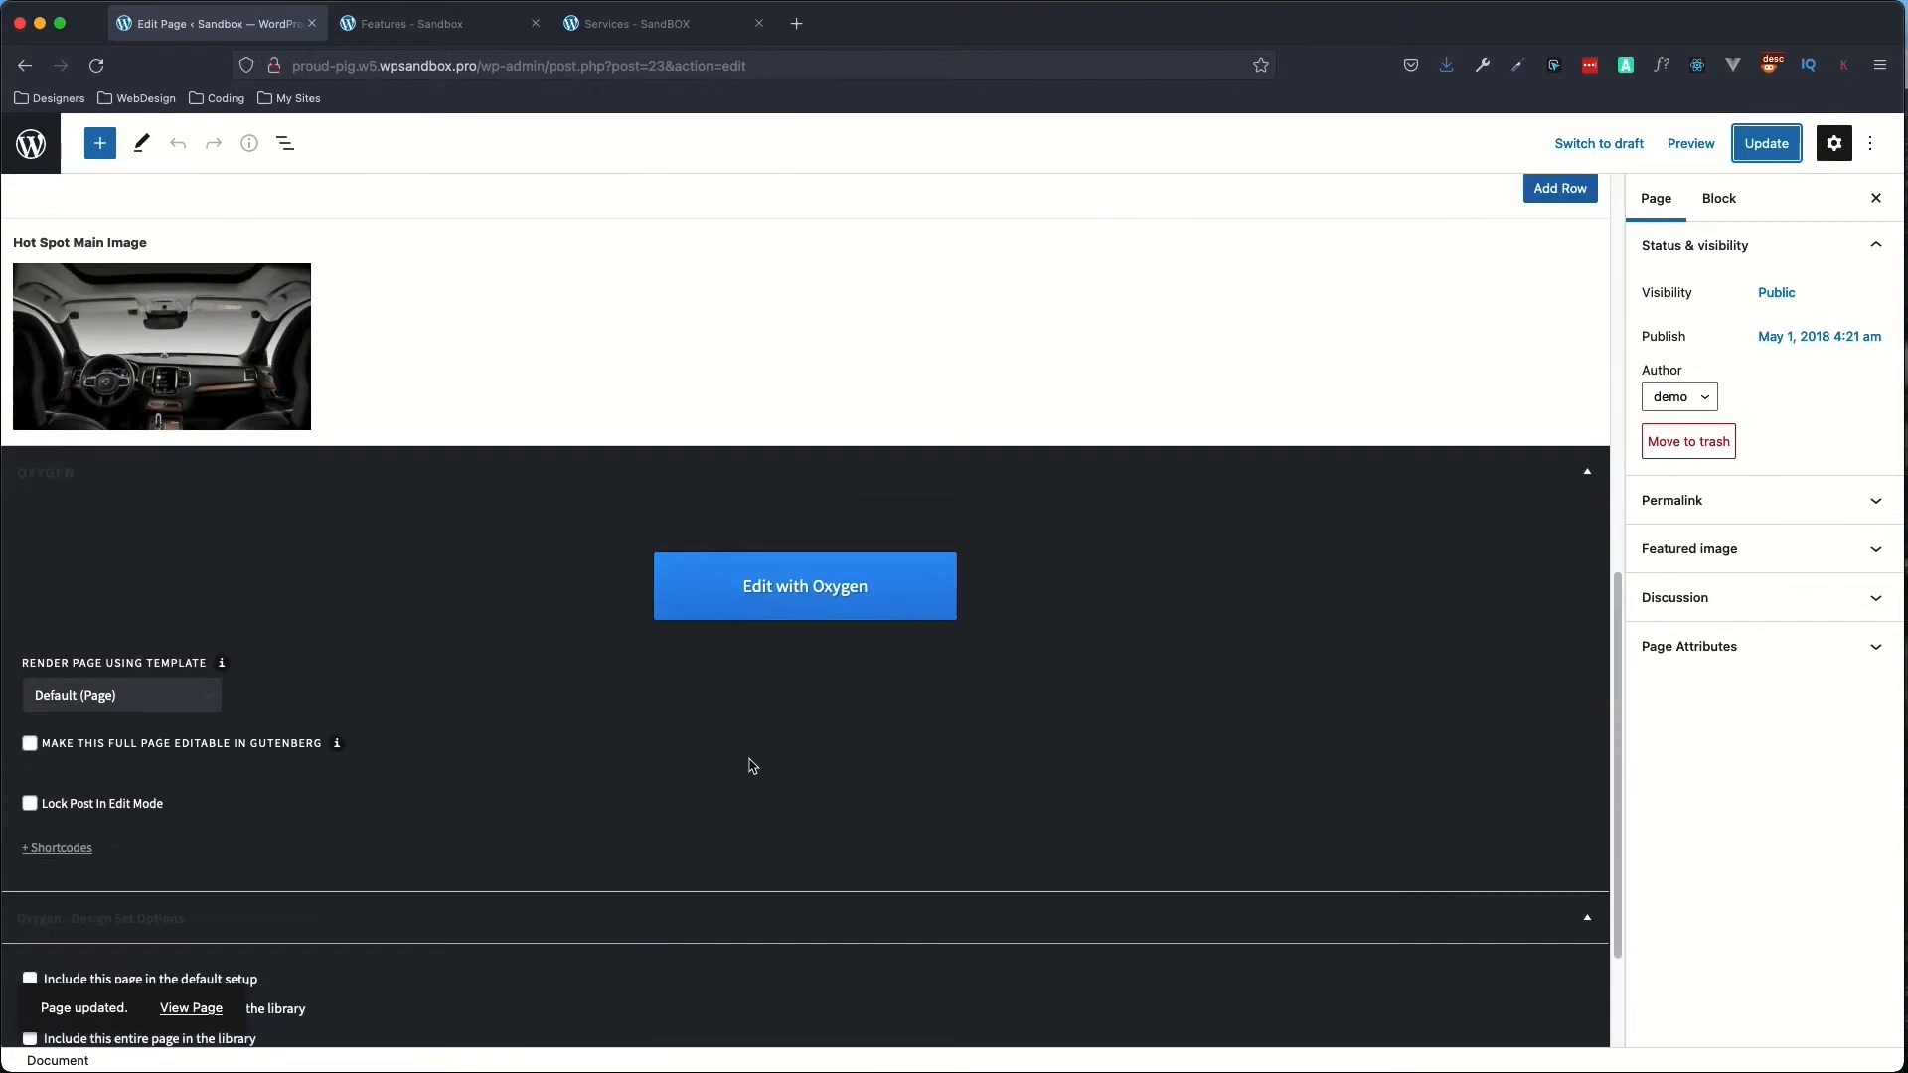
right_click(818, 594)
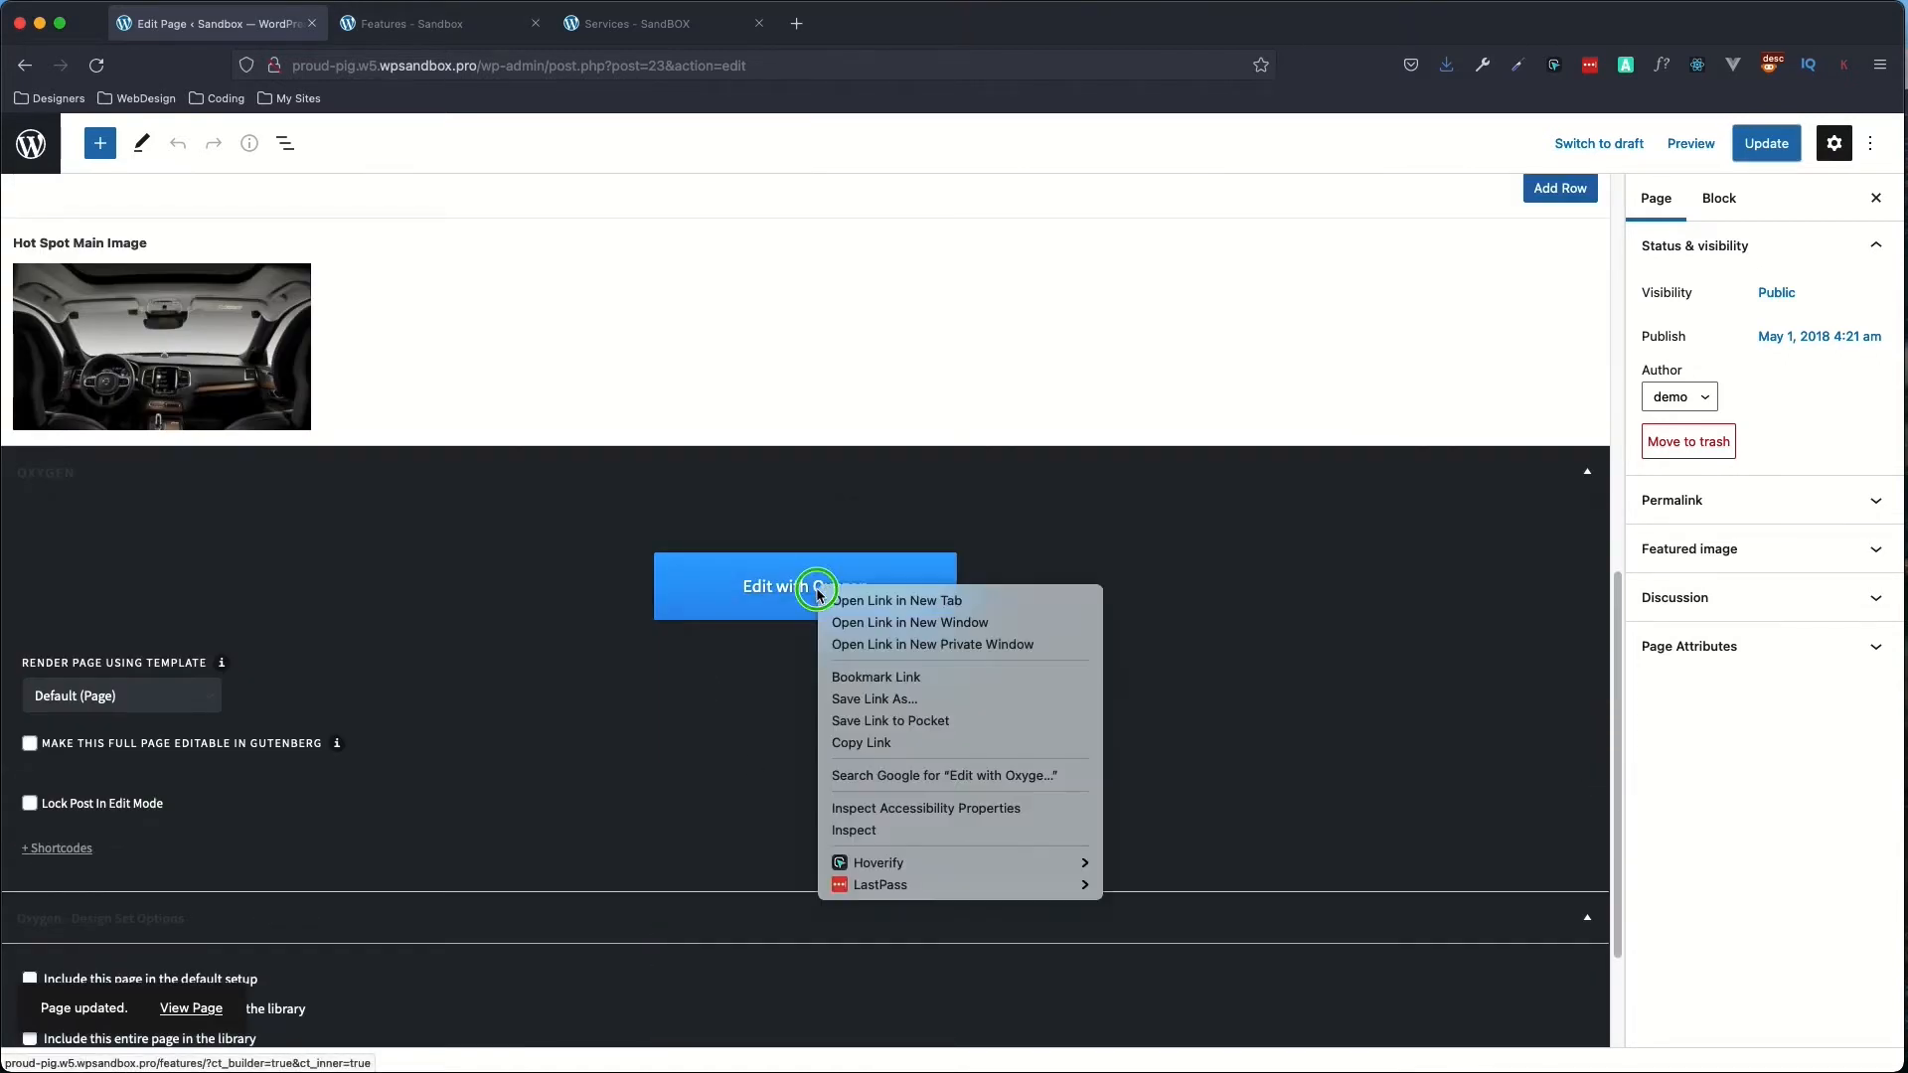
click(845, 595)
click(382, 25)
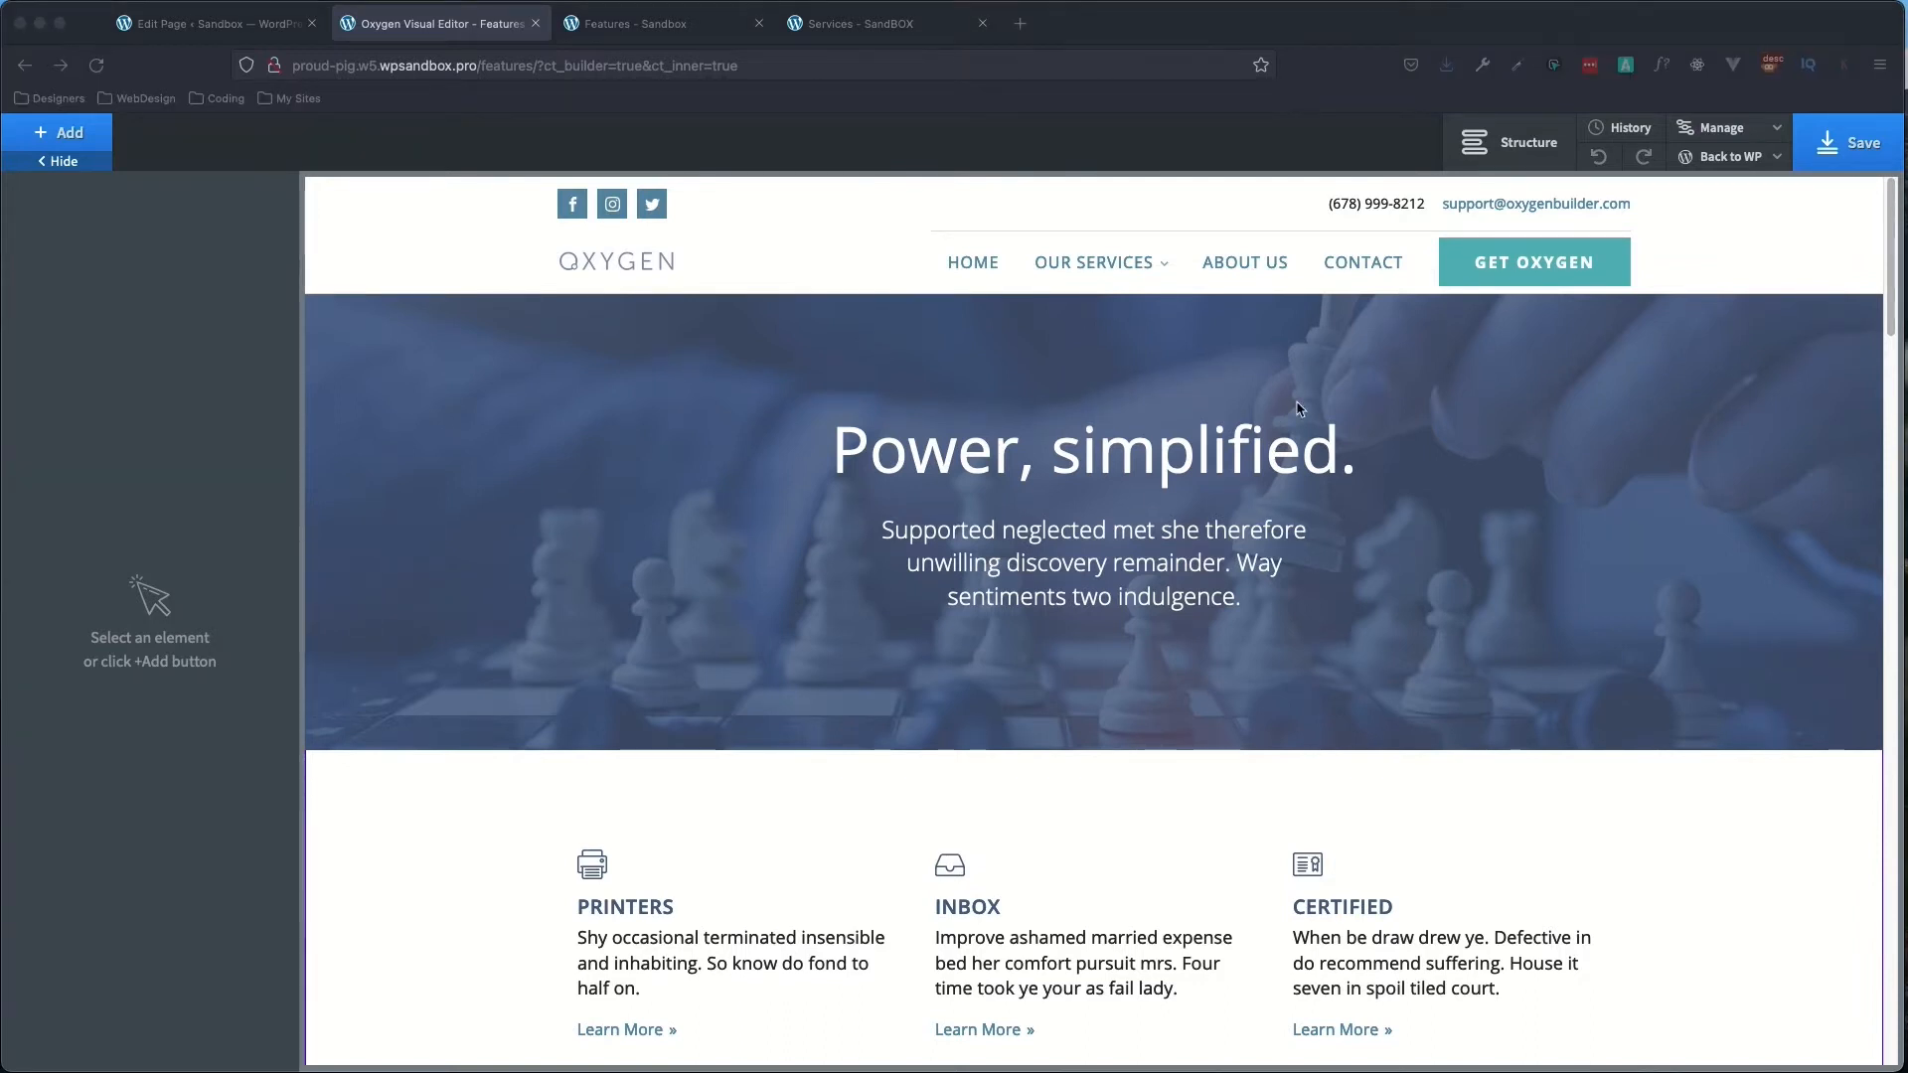
- Show the page structure and add a new section directly after the Hero with BG and Play section
click(1474, 149)
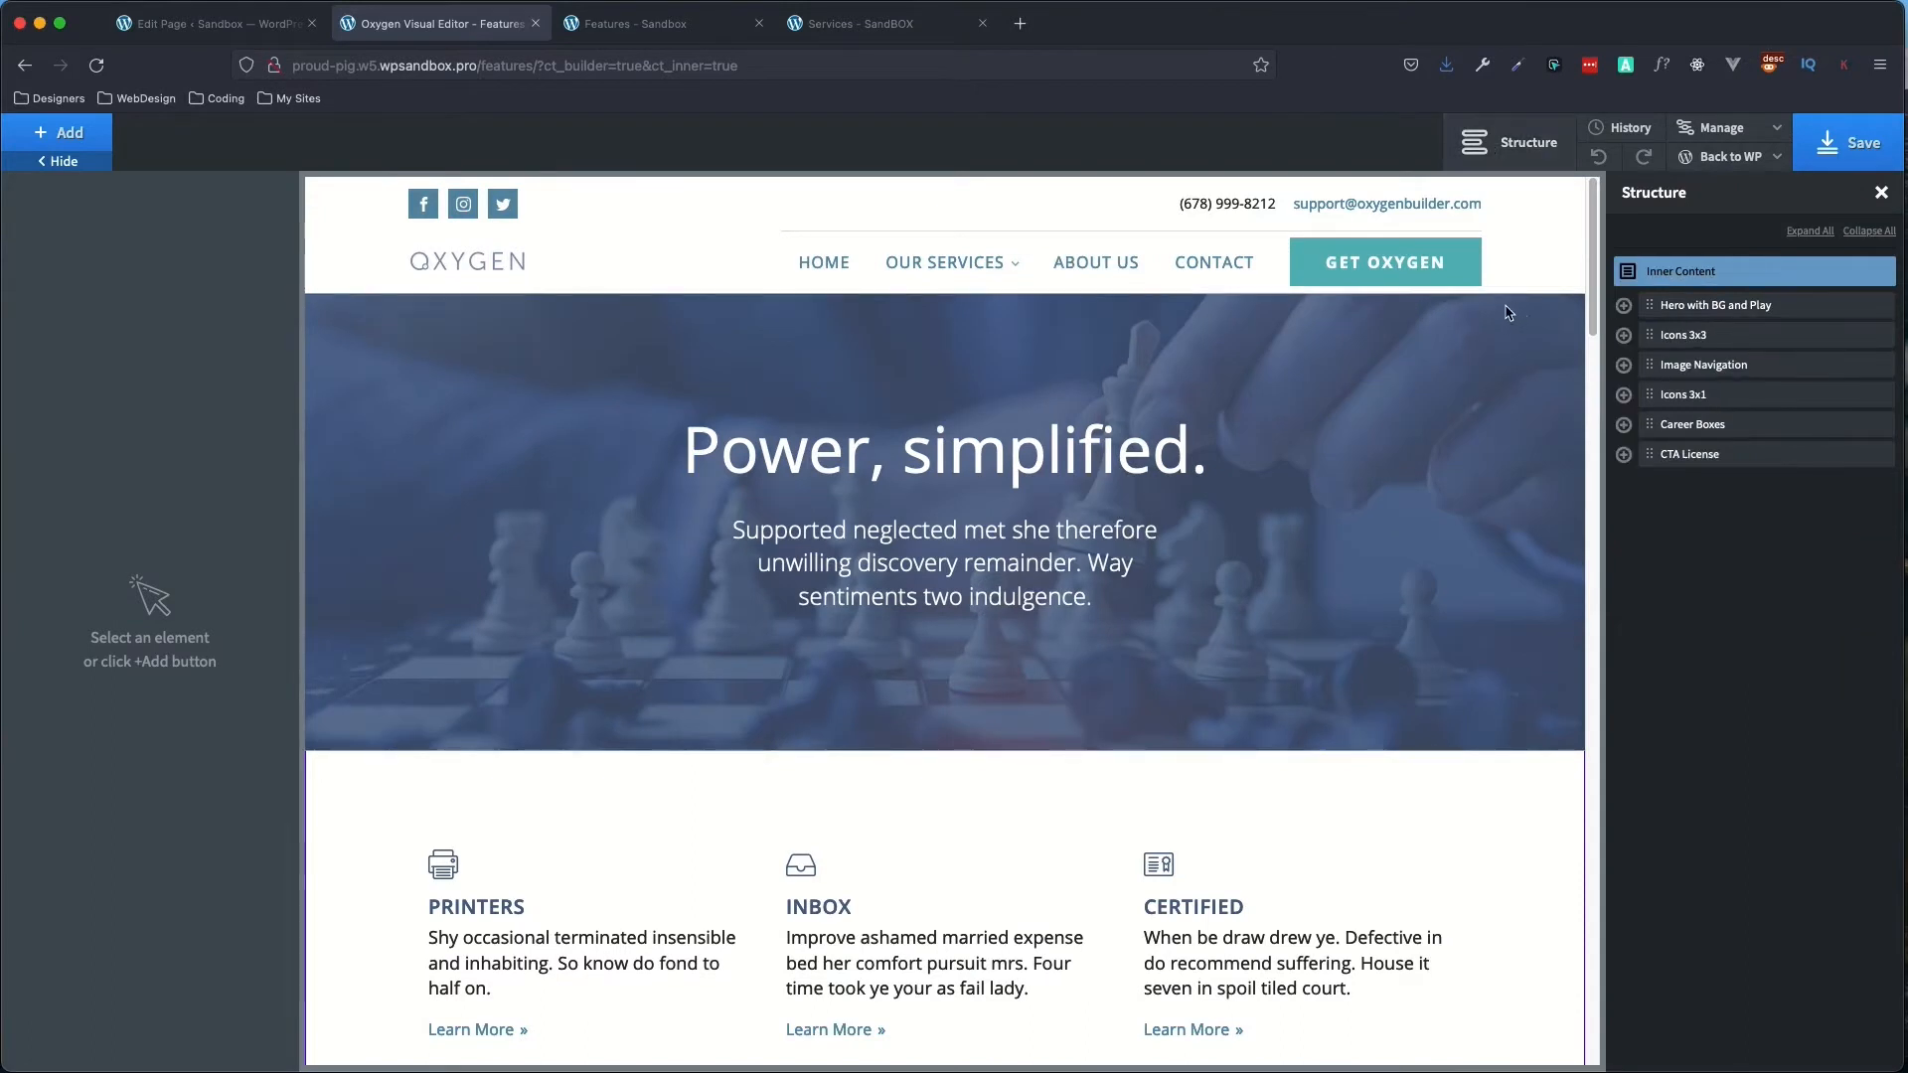
click(1800, 313)
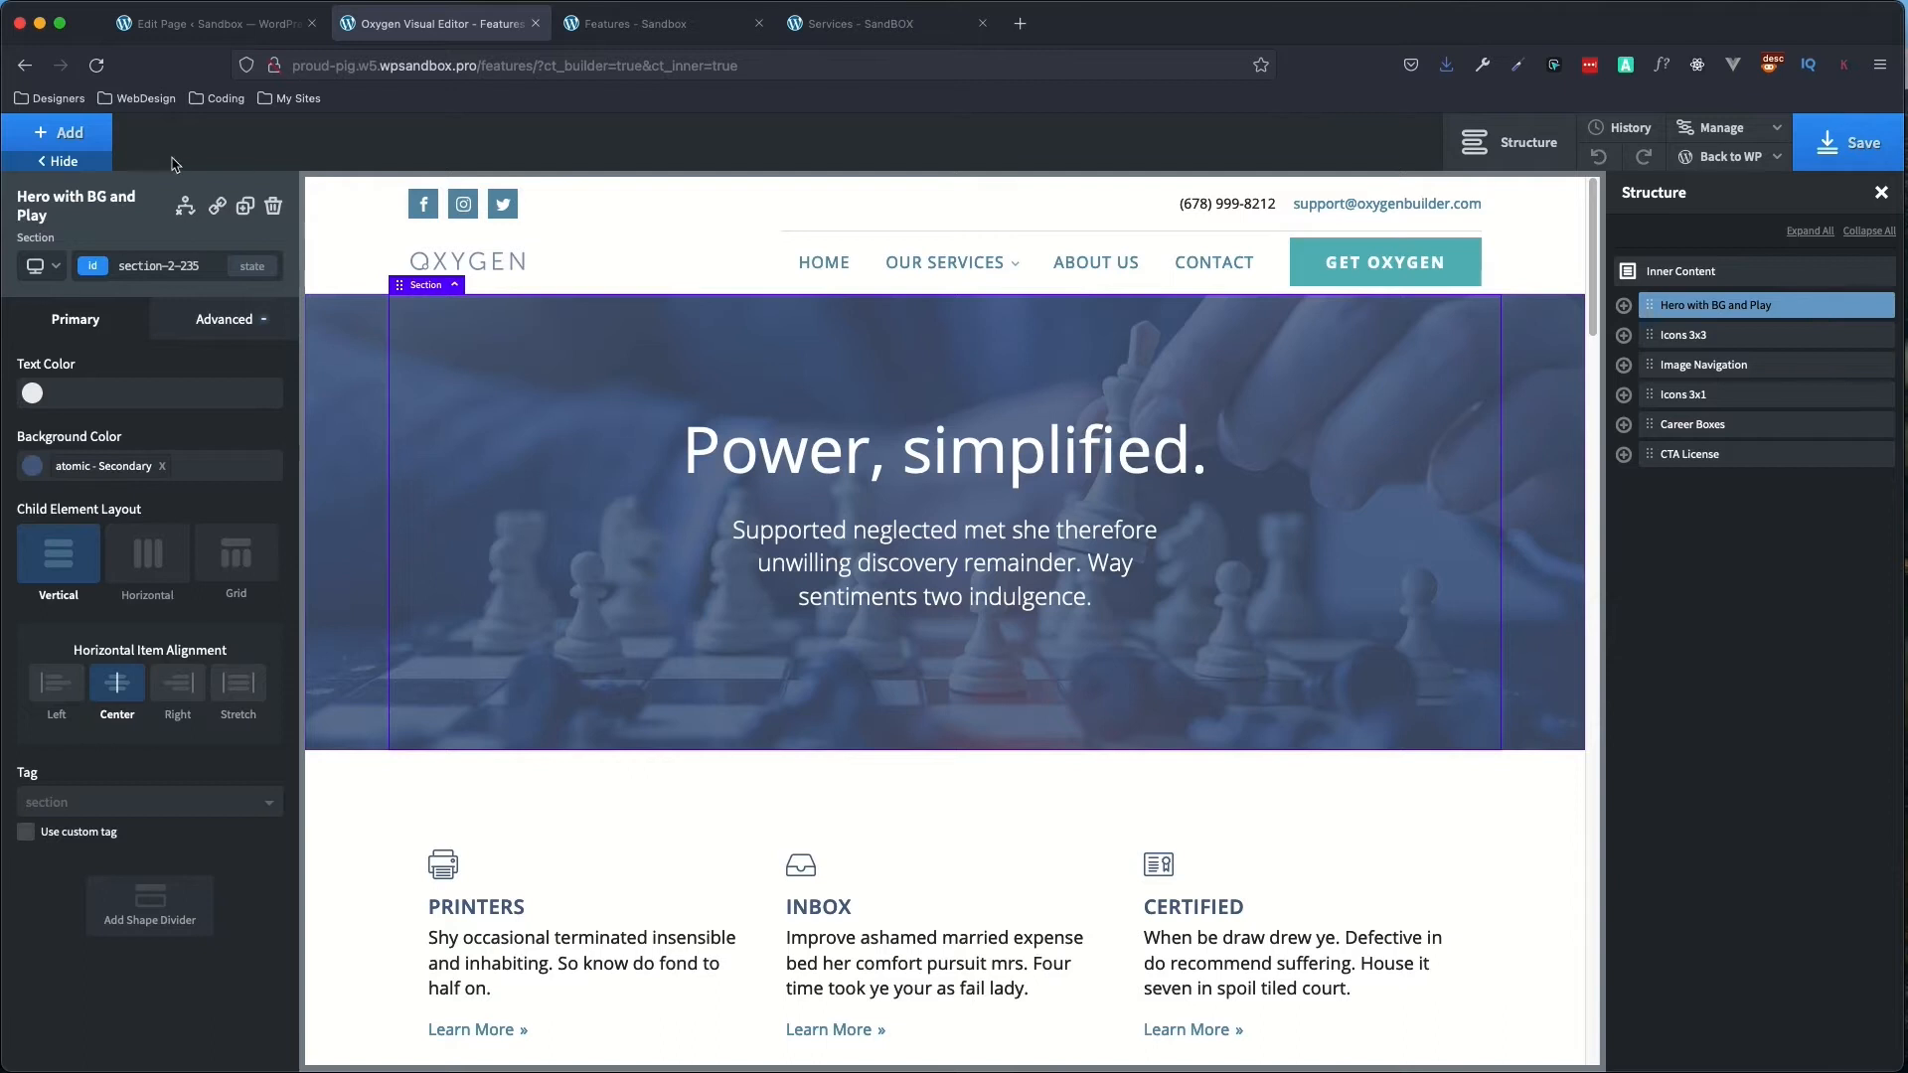
click(66, 139)
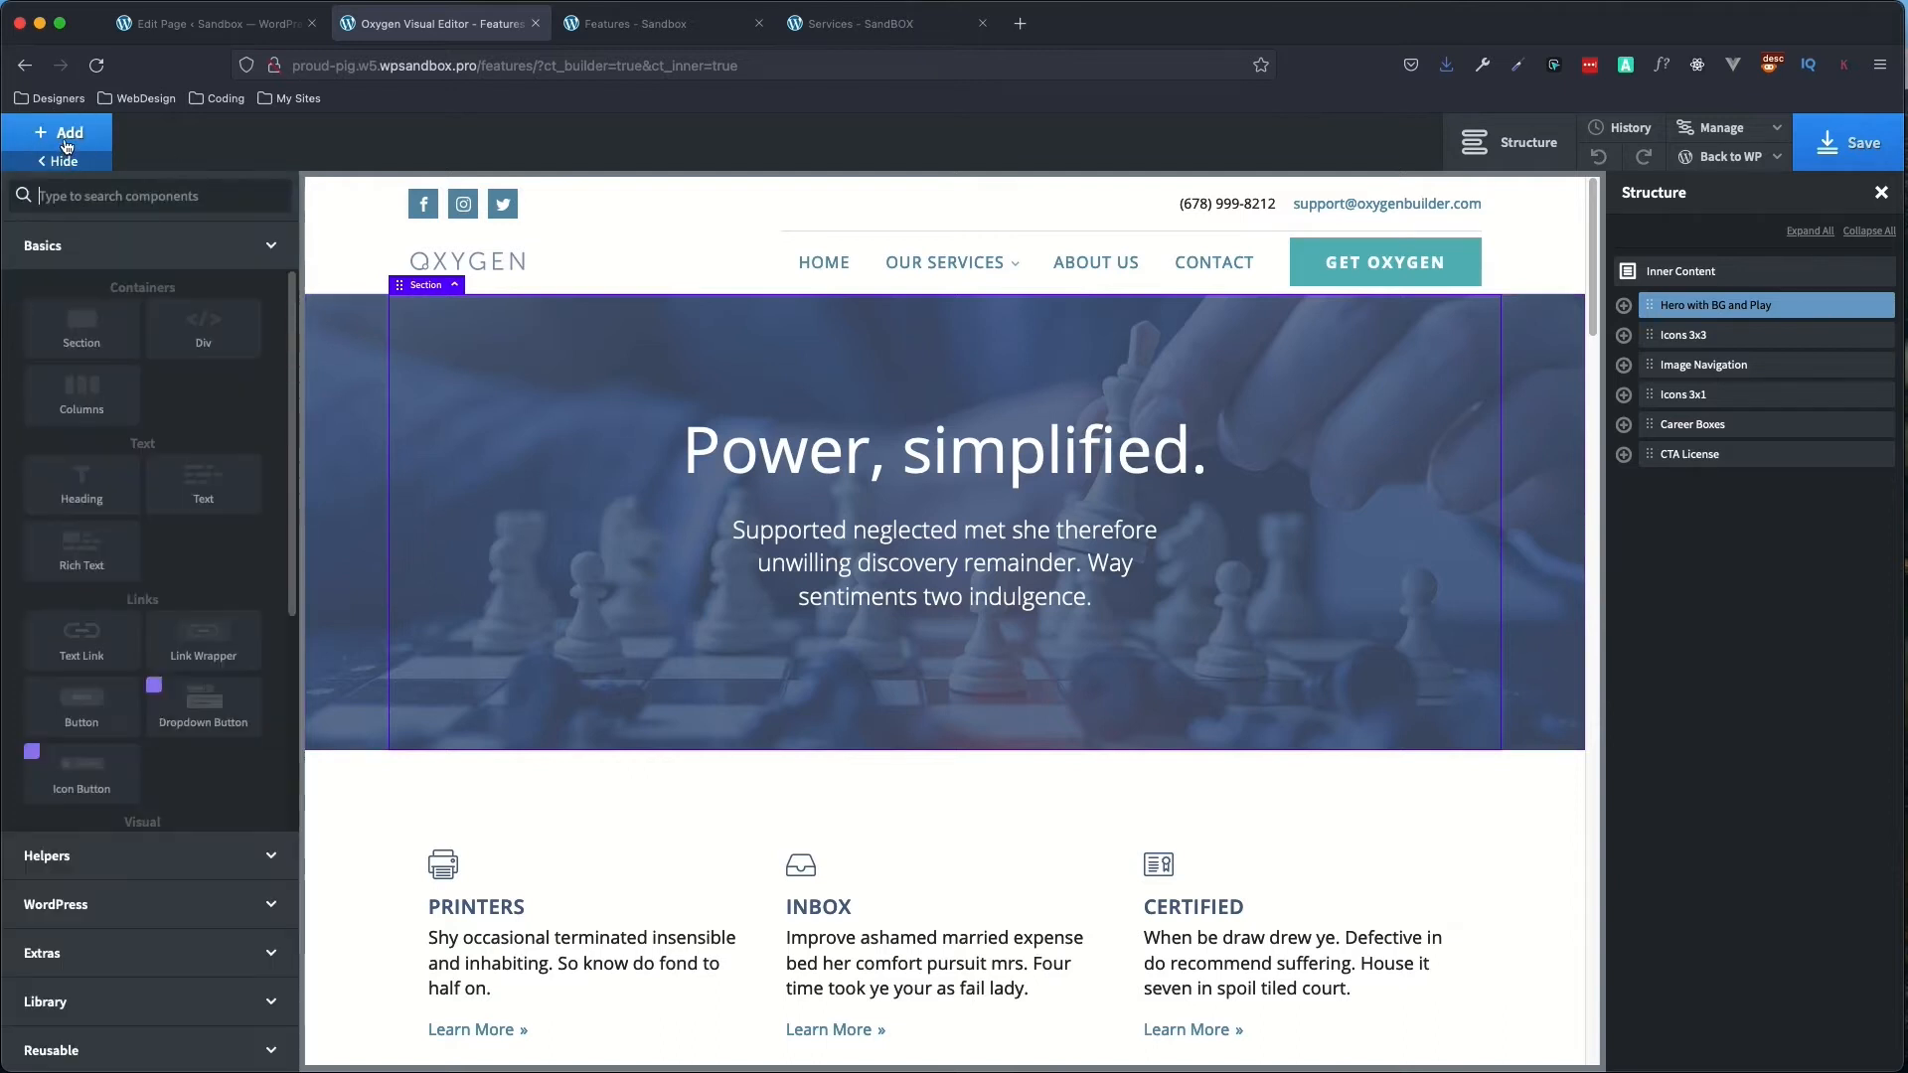
click(87, 323)
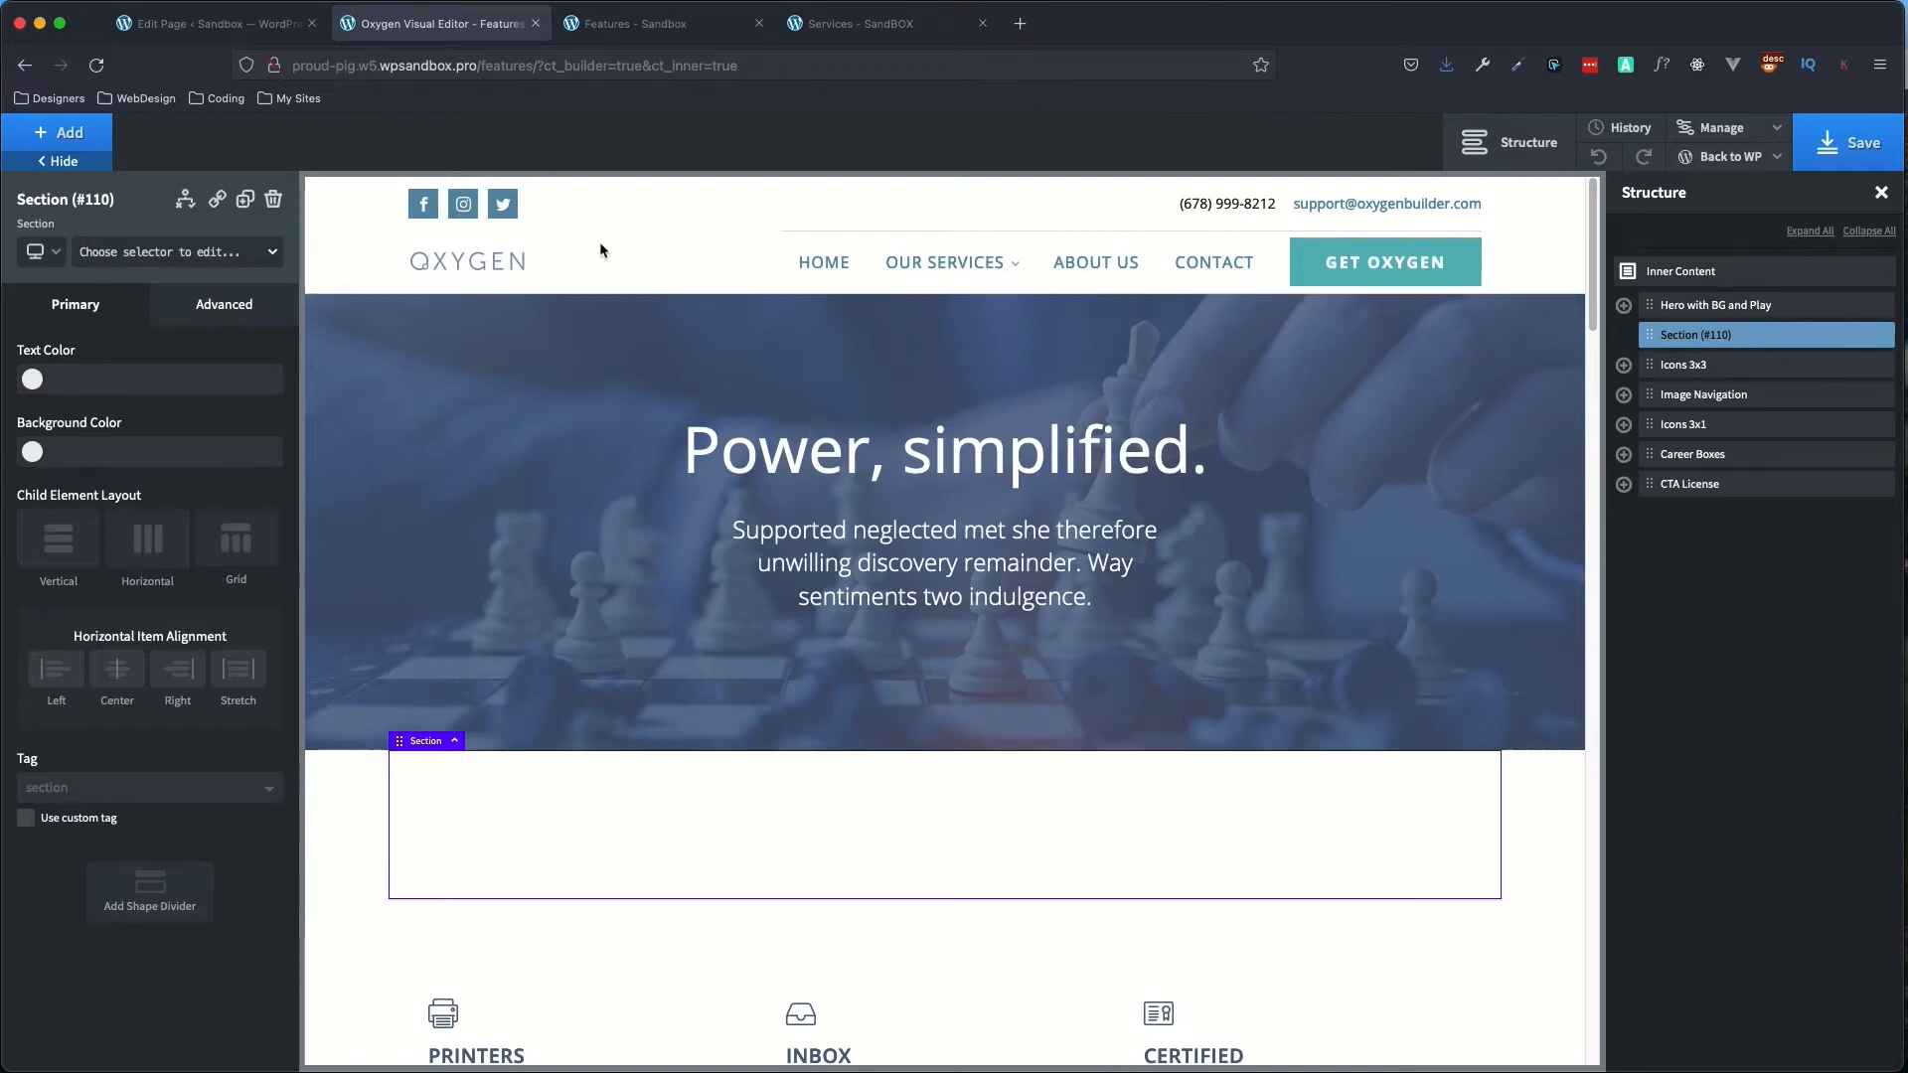
- Add a heading to the new section with the text "Hot Spot Images"
click(71, 136)
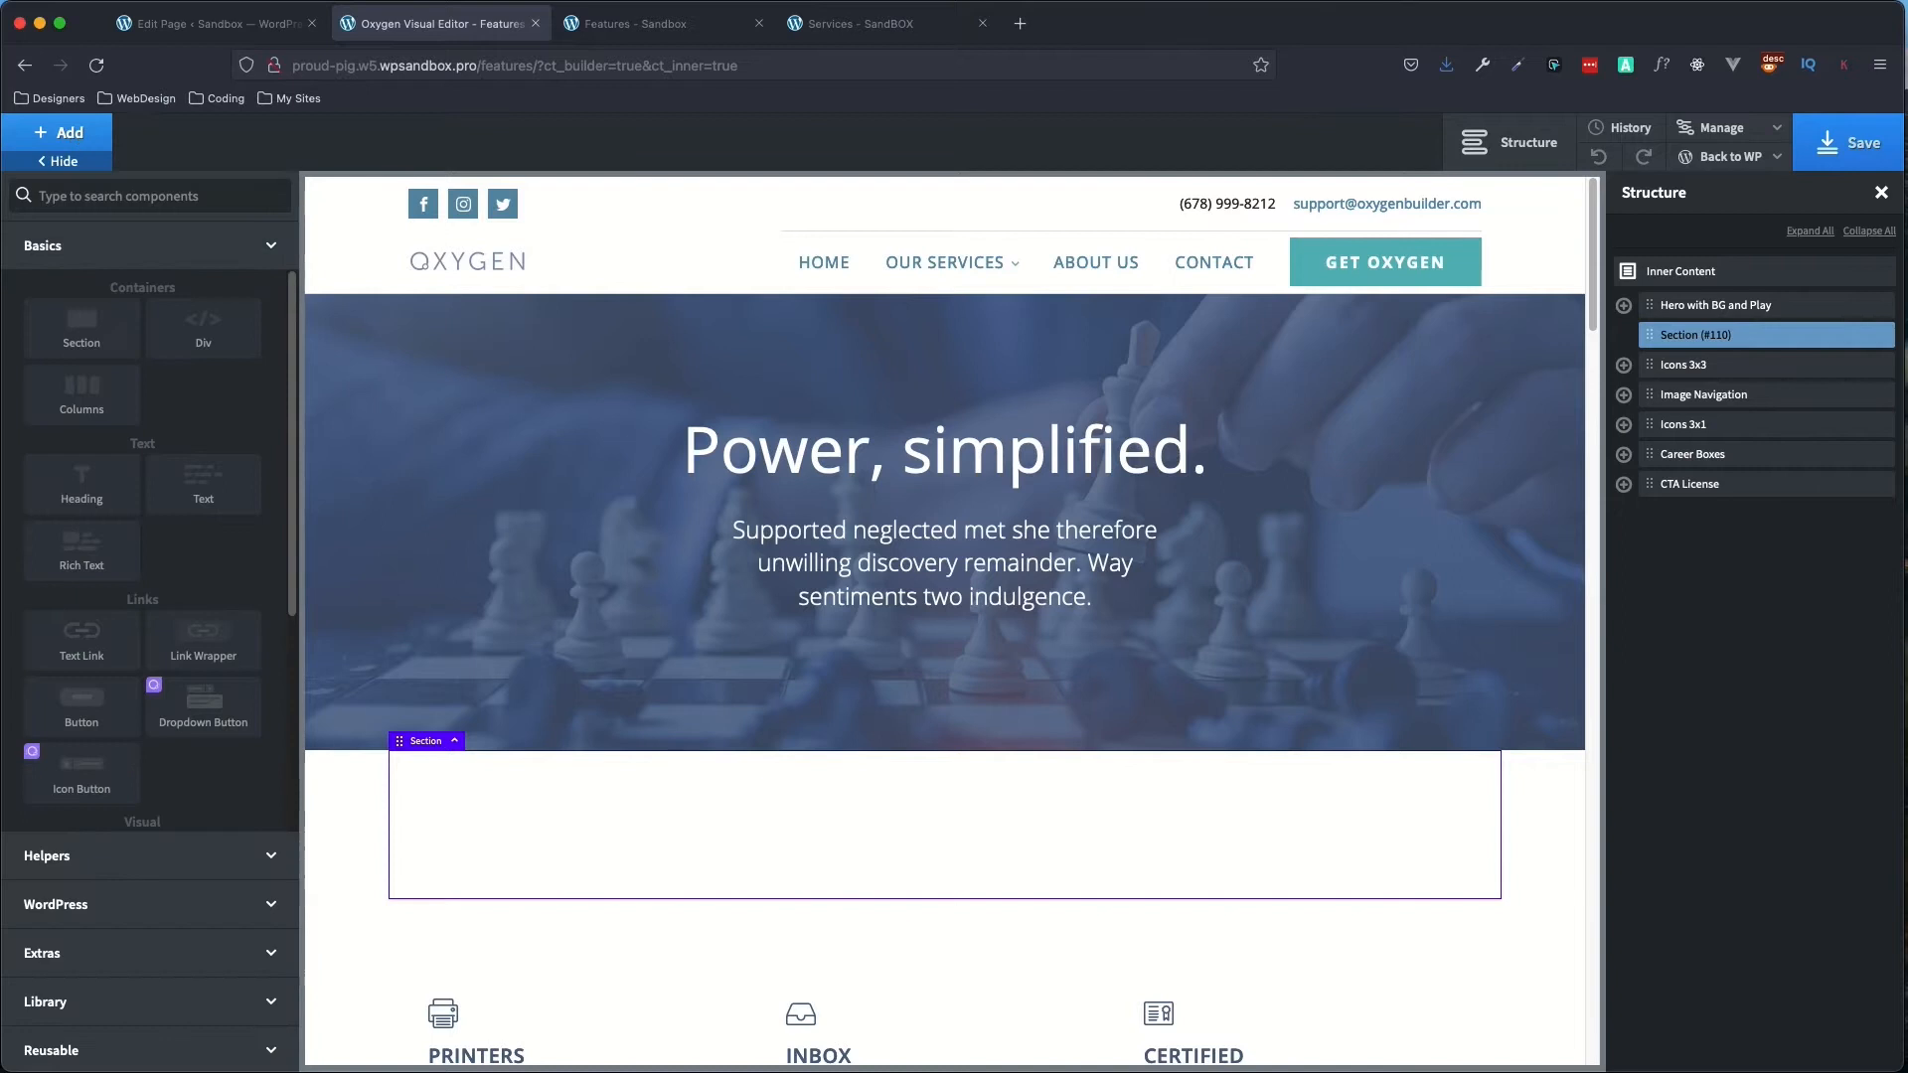
click(217, 264)
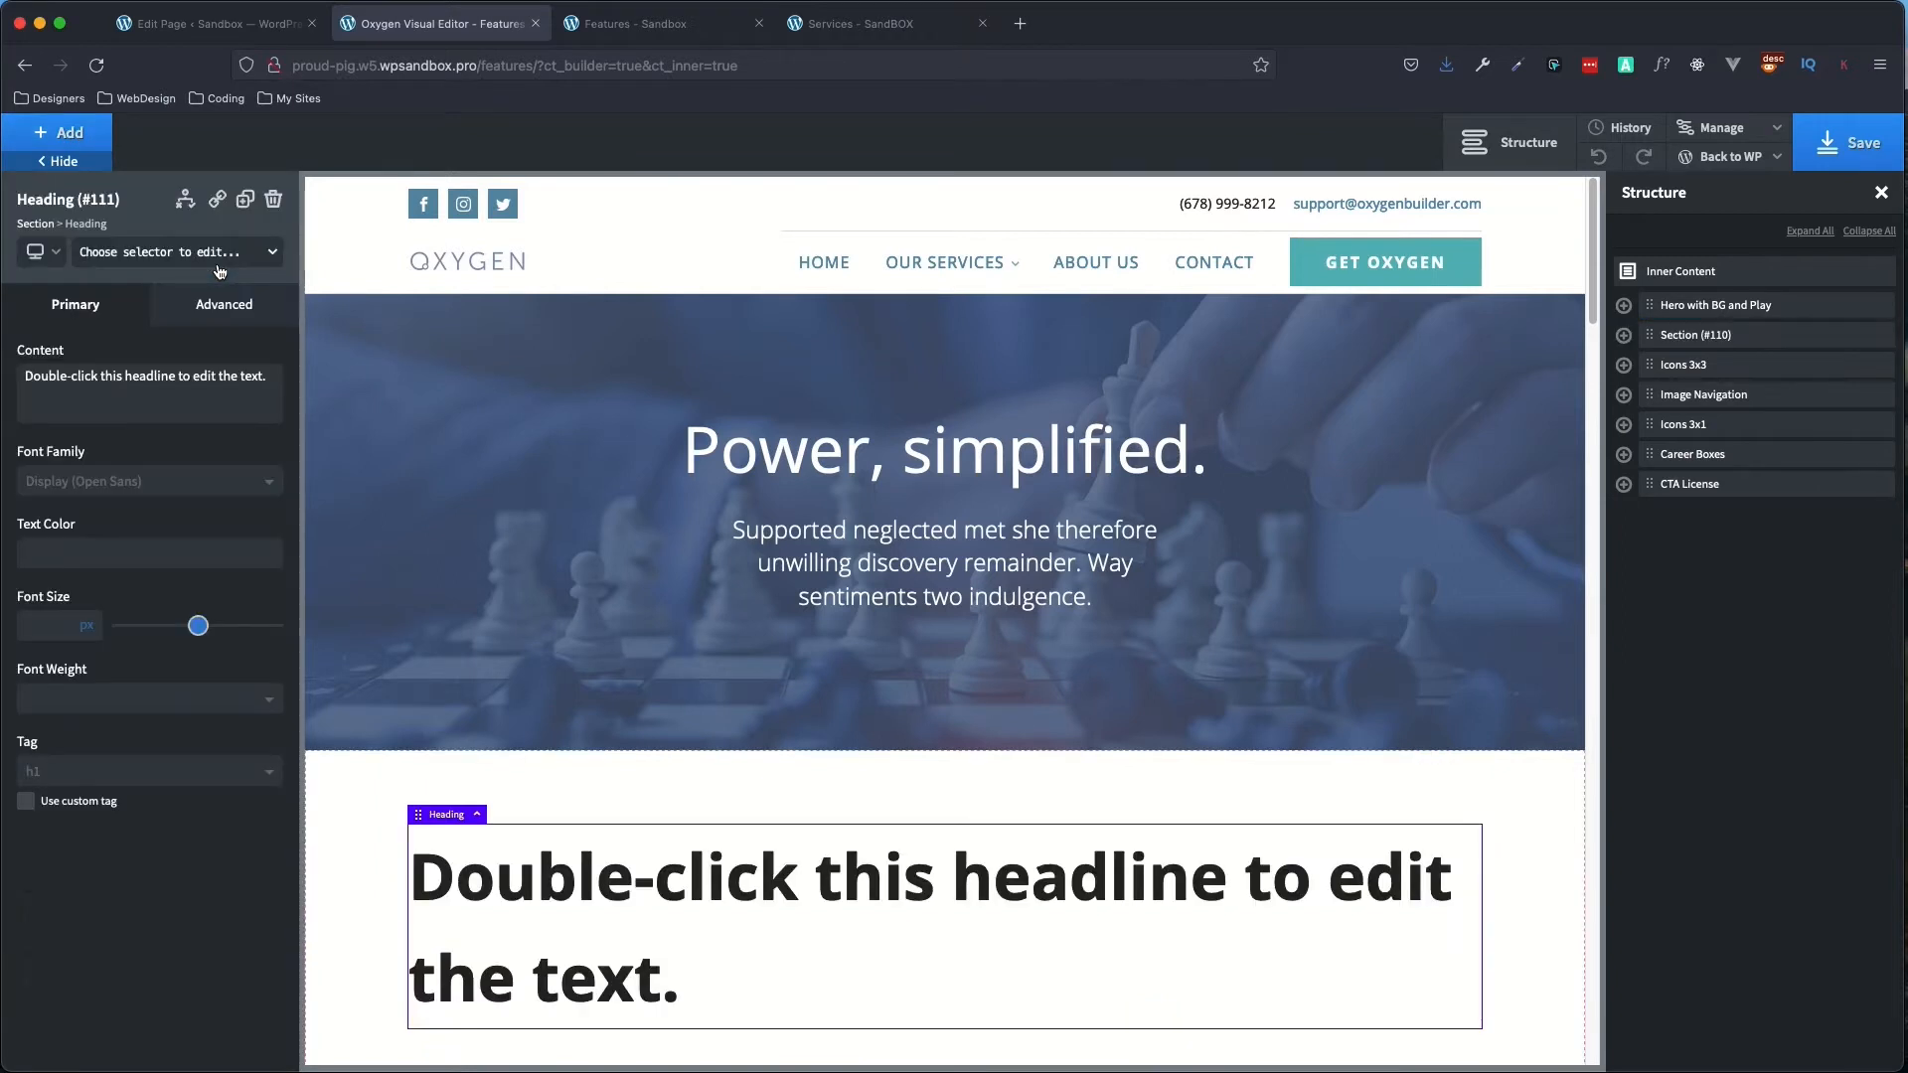
double_click(850, 882)
text(Hot P)
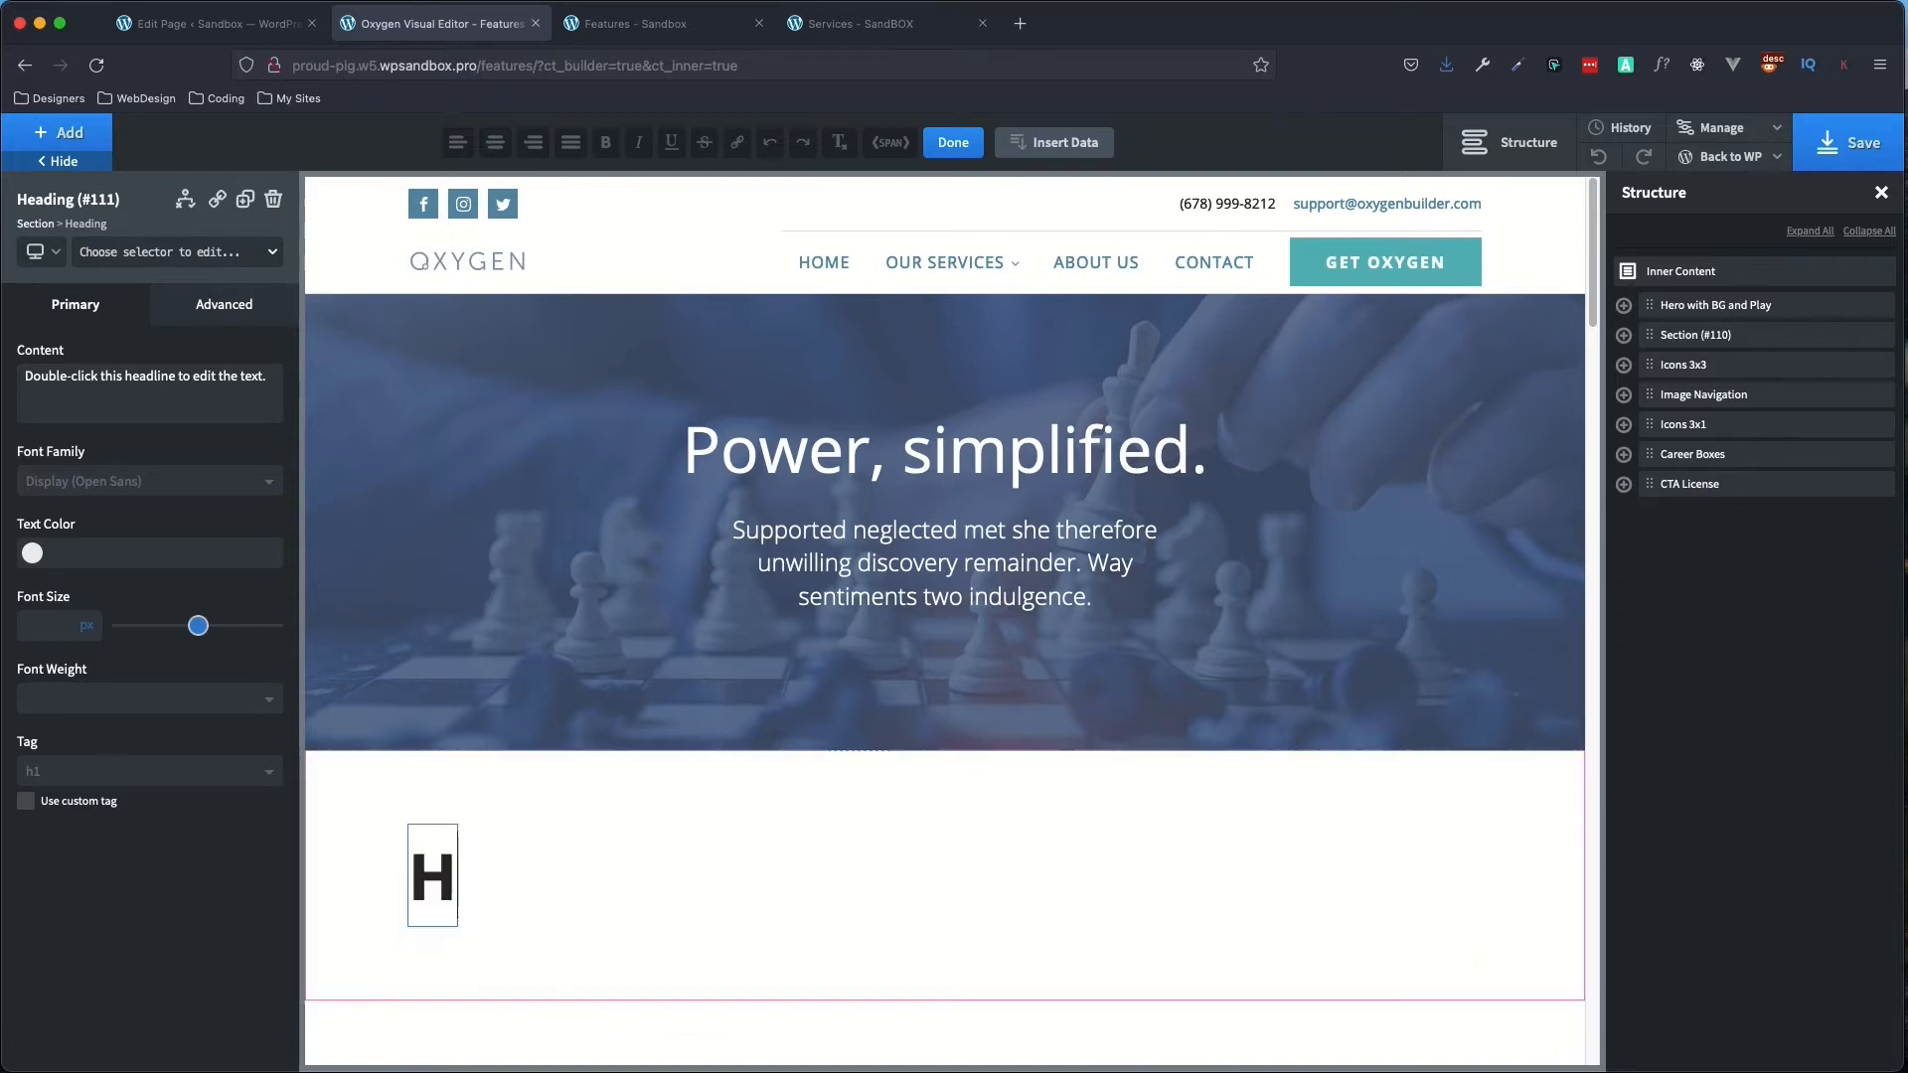
key(BackSpace)
key(BackSpace)
text(Spot Images)
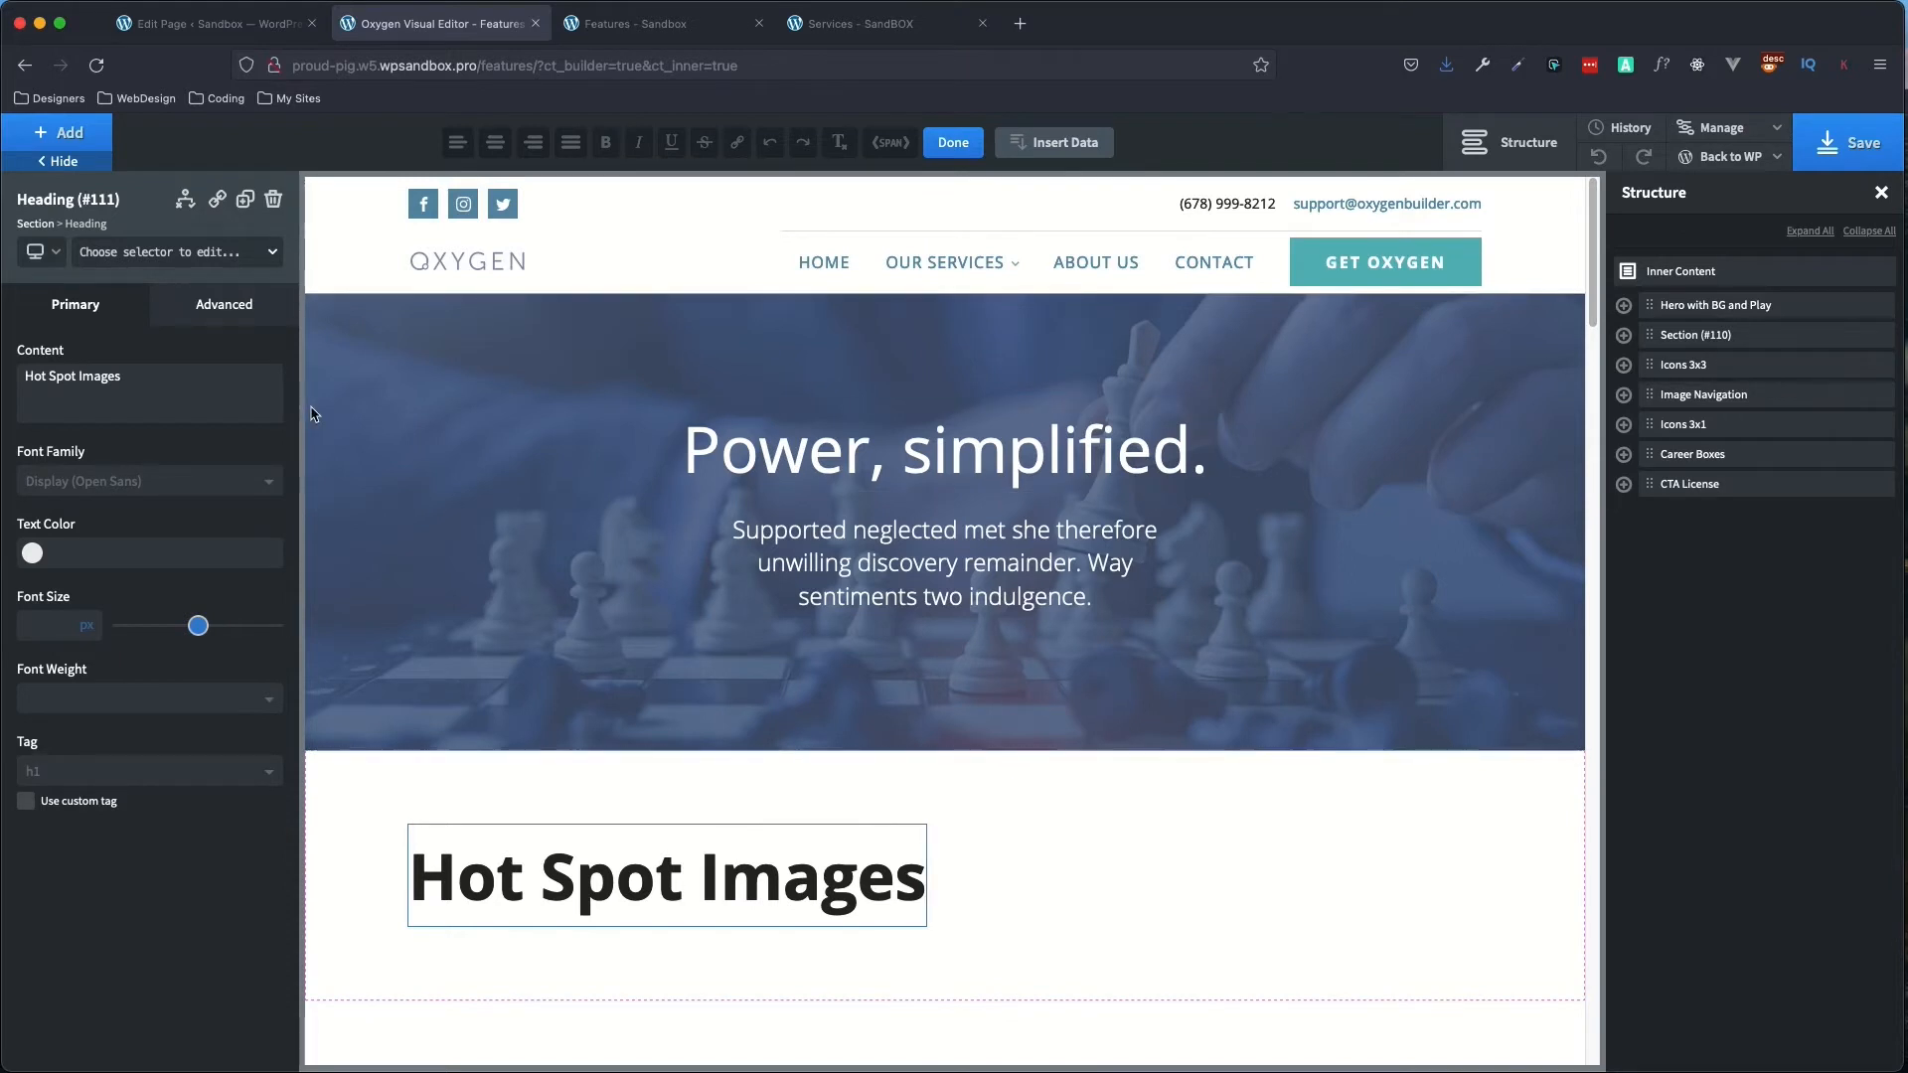
- Add a div below the heading and set the section's child layout to Vertical with Center horizontal alignment
click(71, 149)
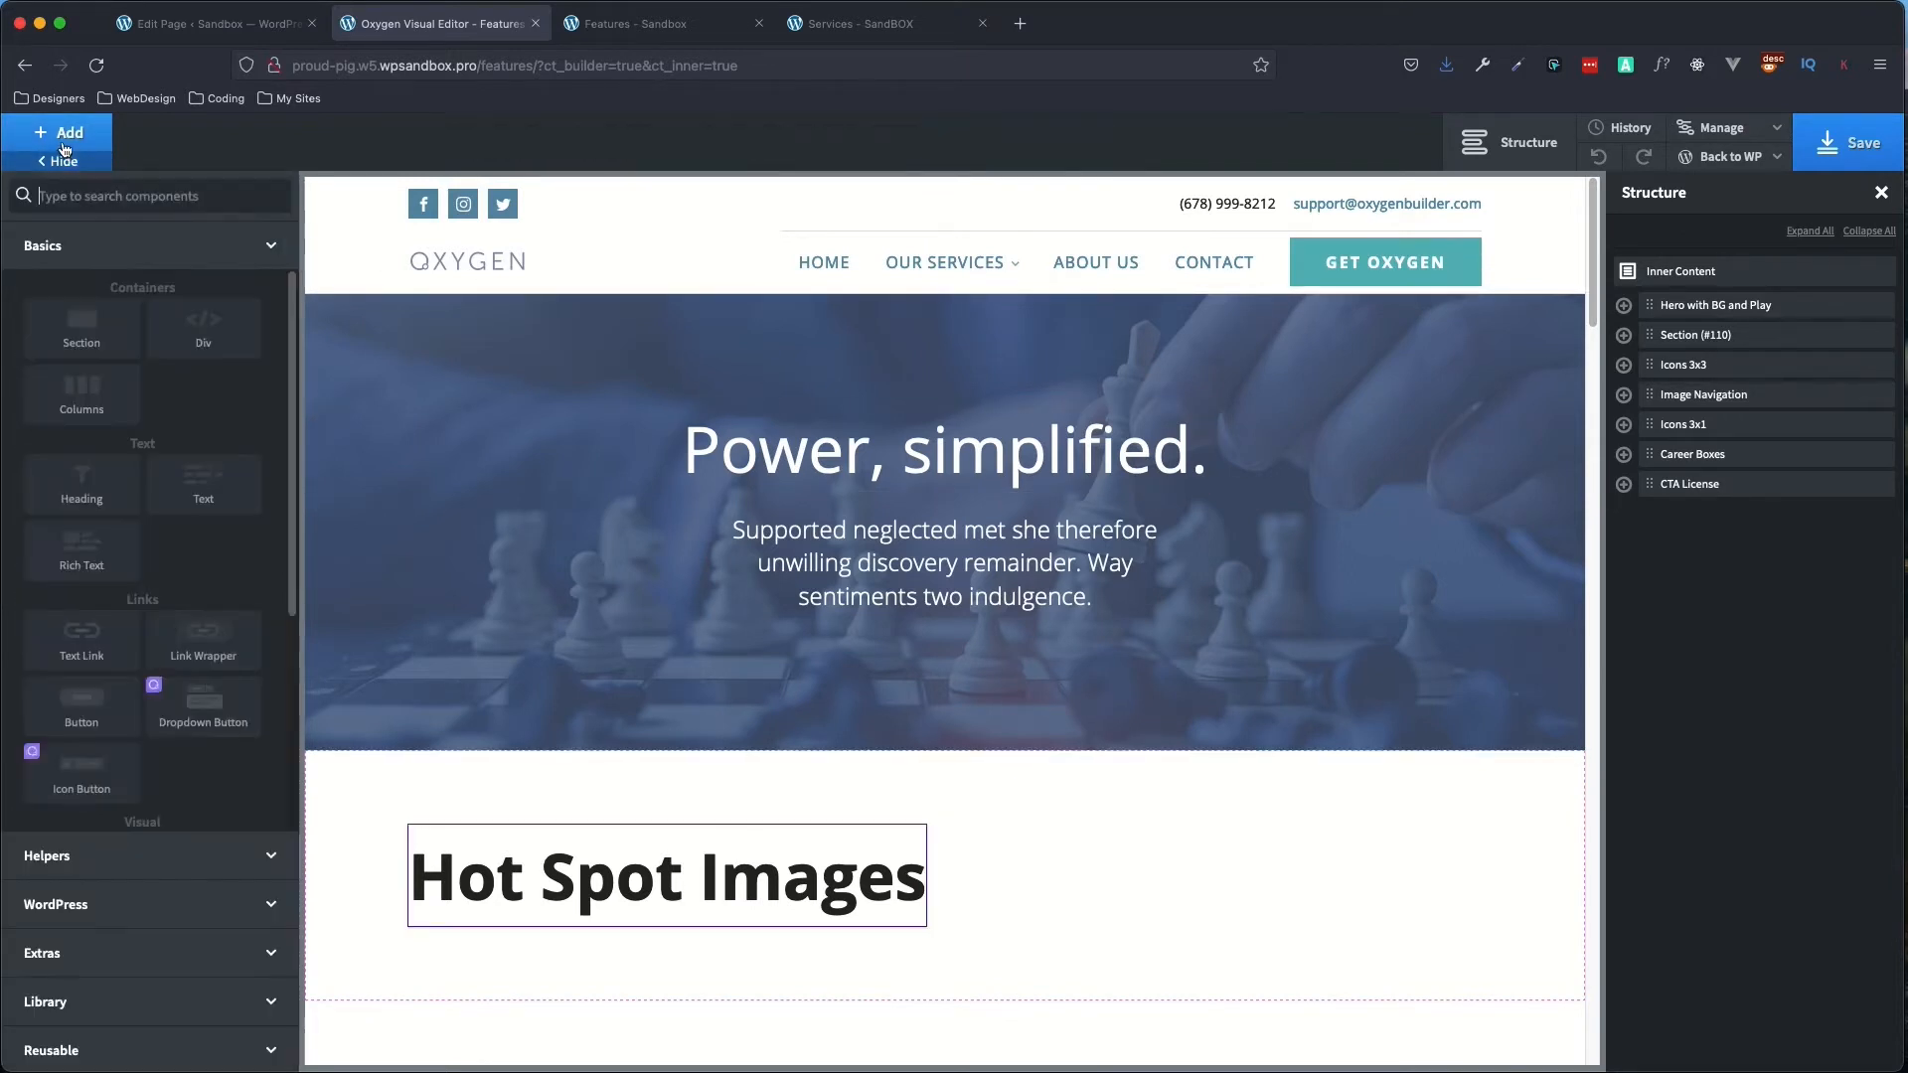
click(201, 341)
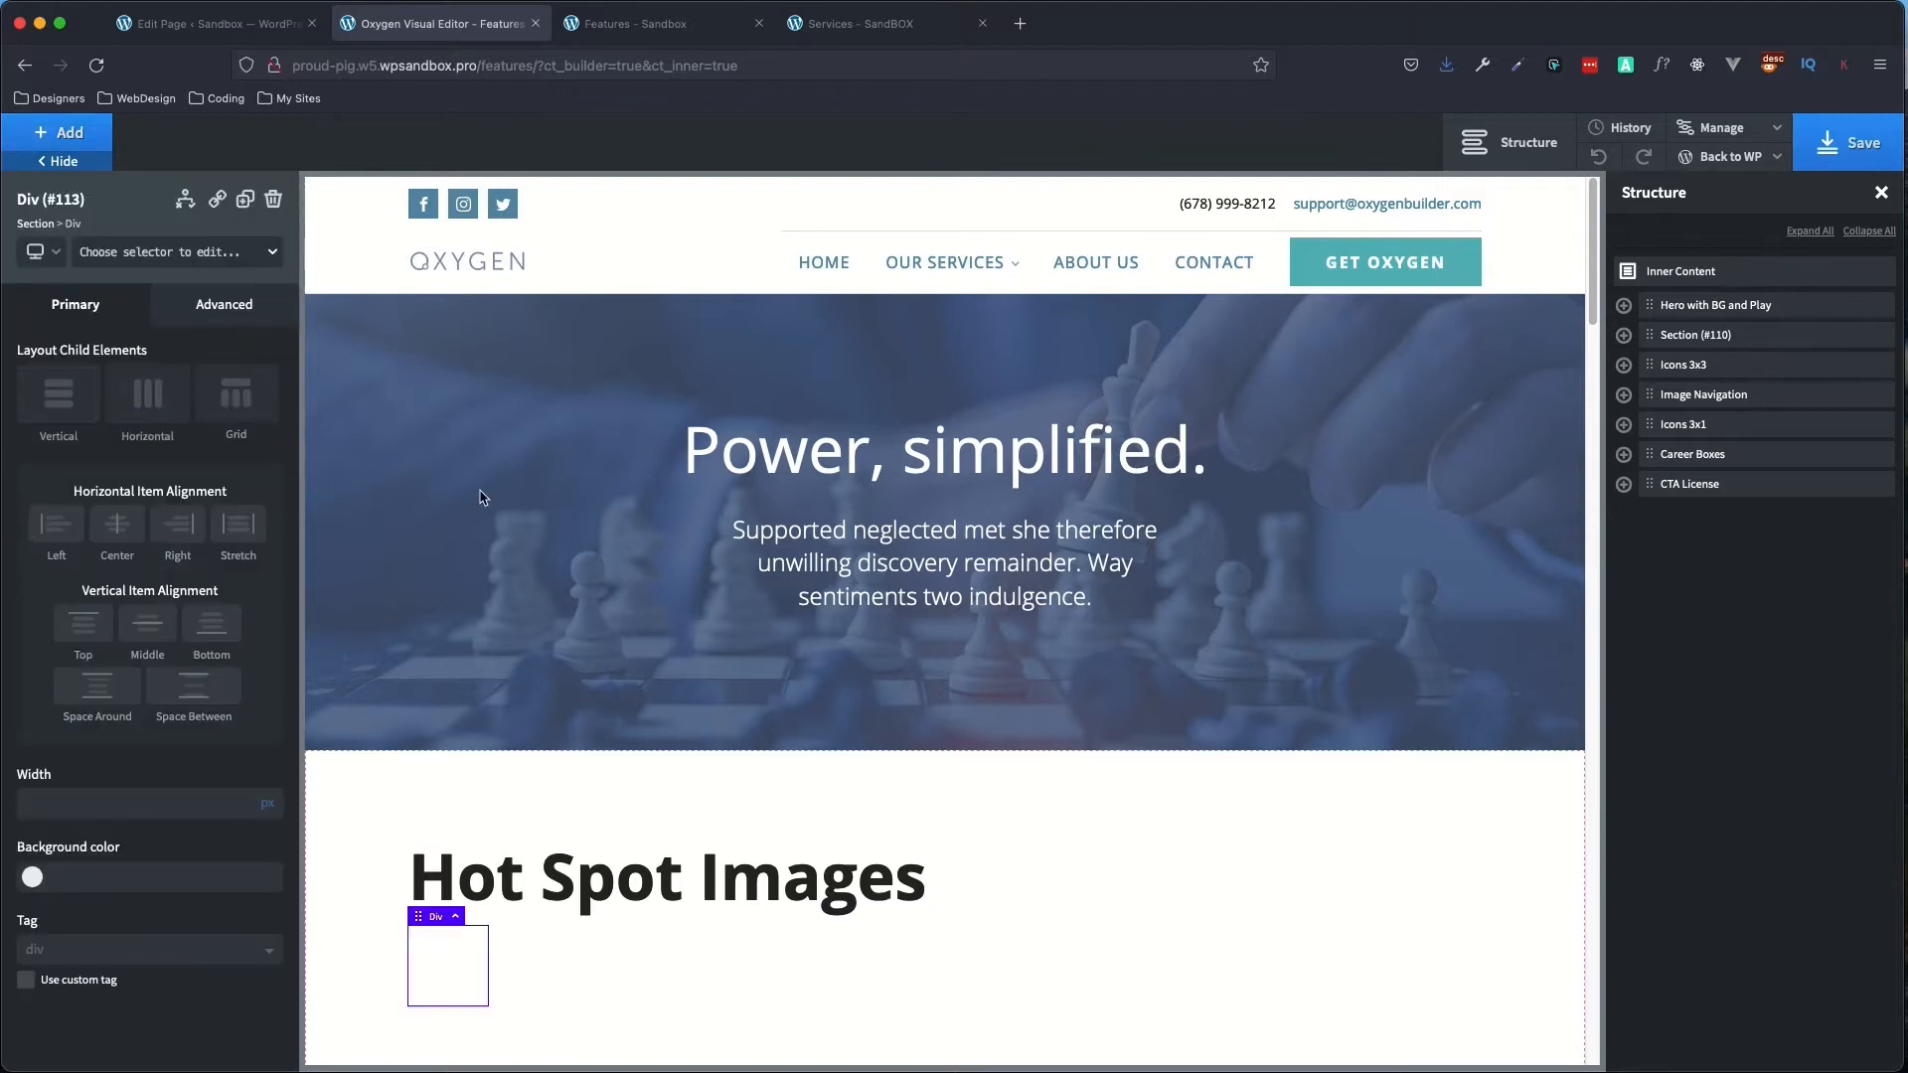
click(1626, 336)
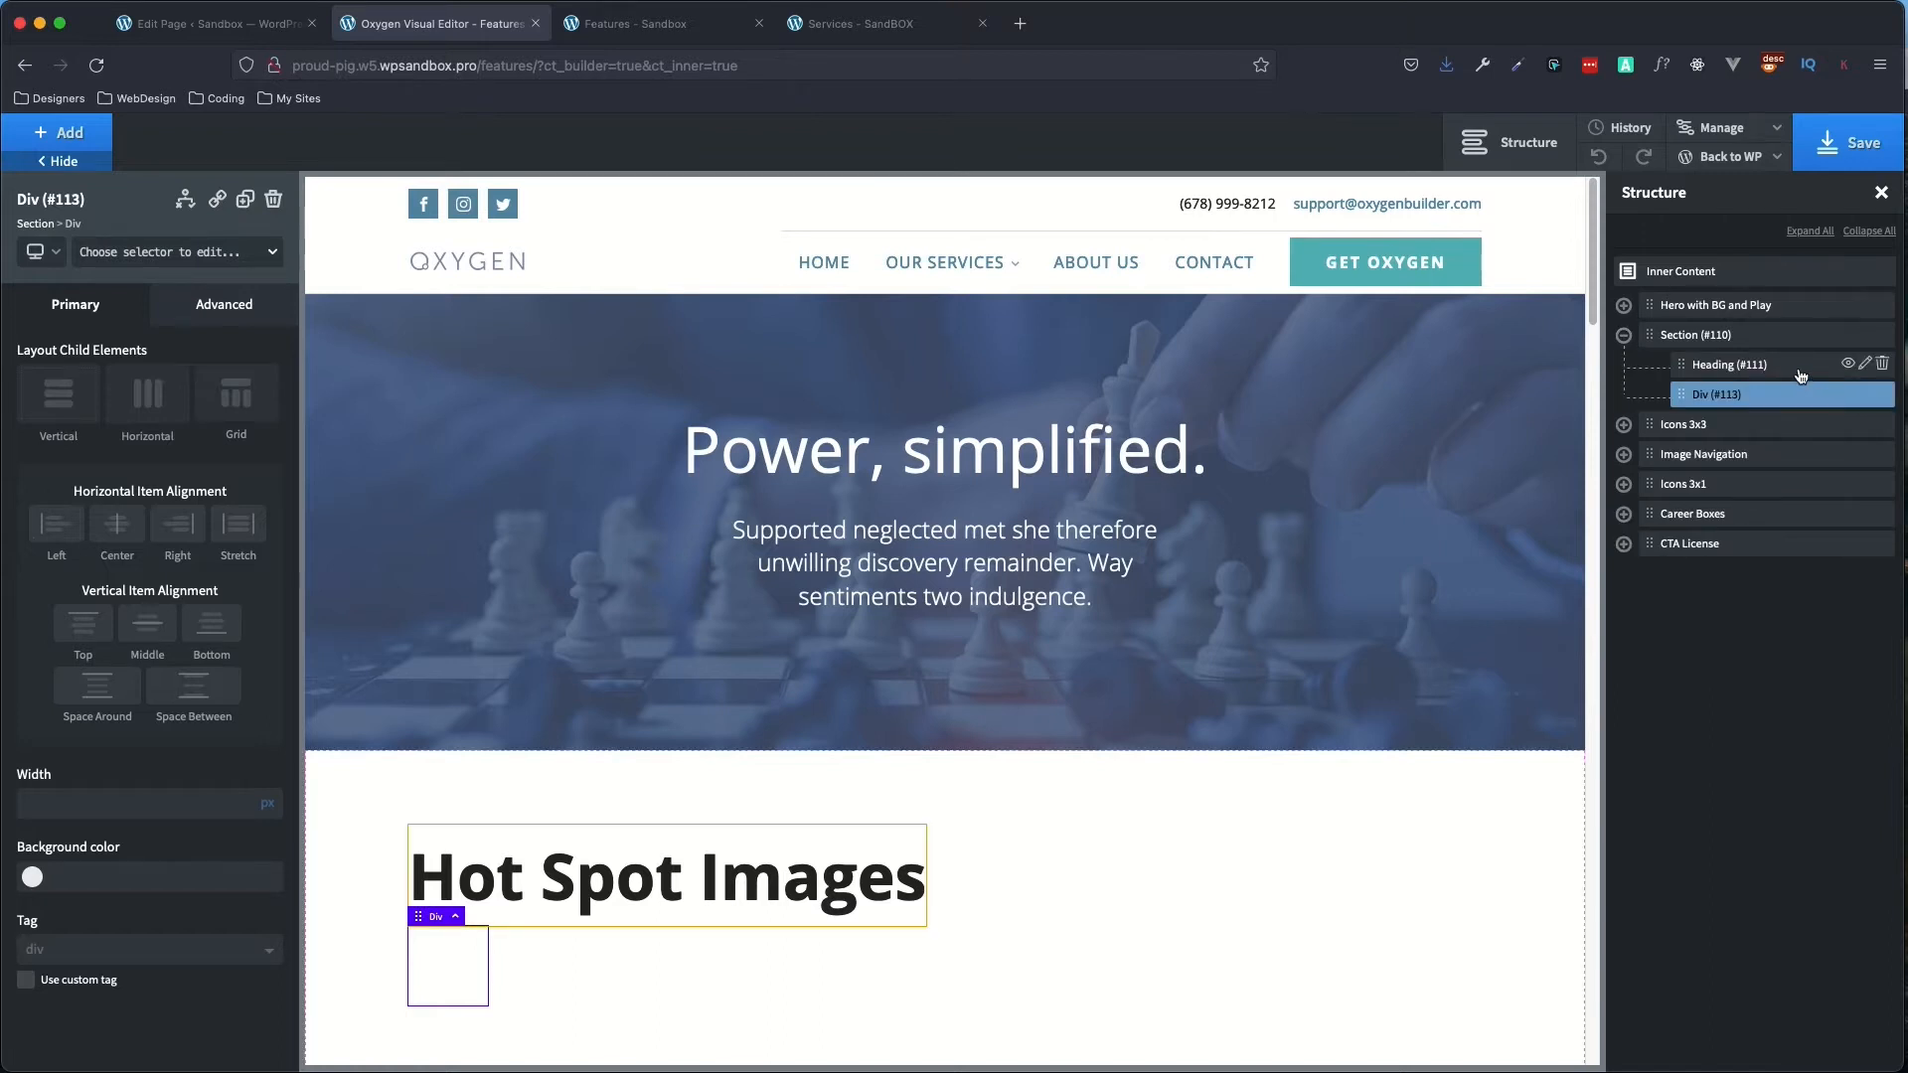
click(1761, 337)
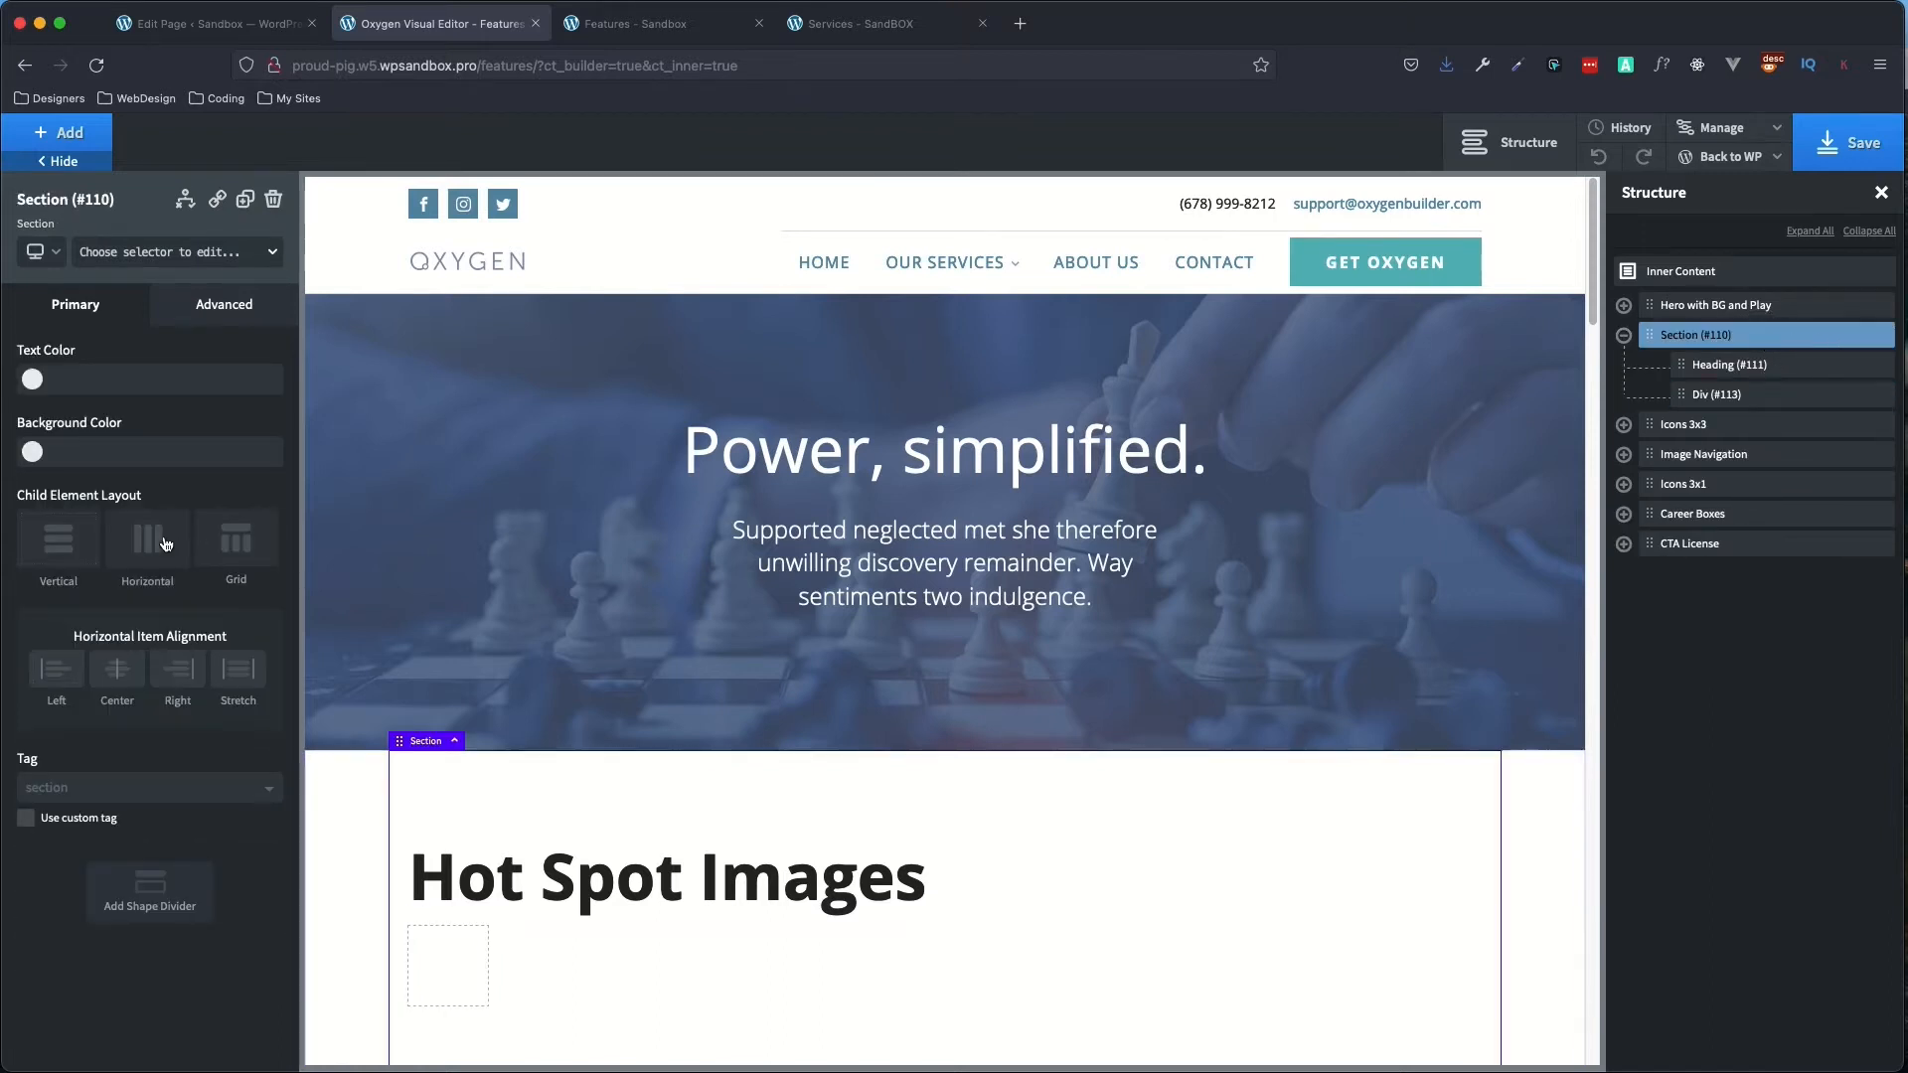
click(60, 546)
click(114, 681)
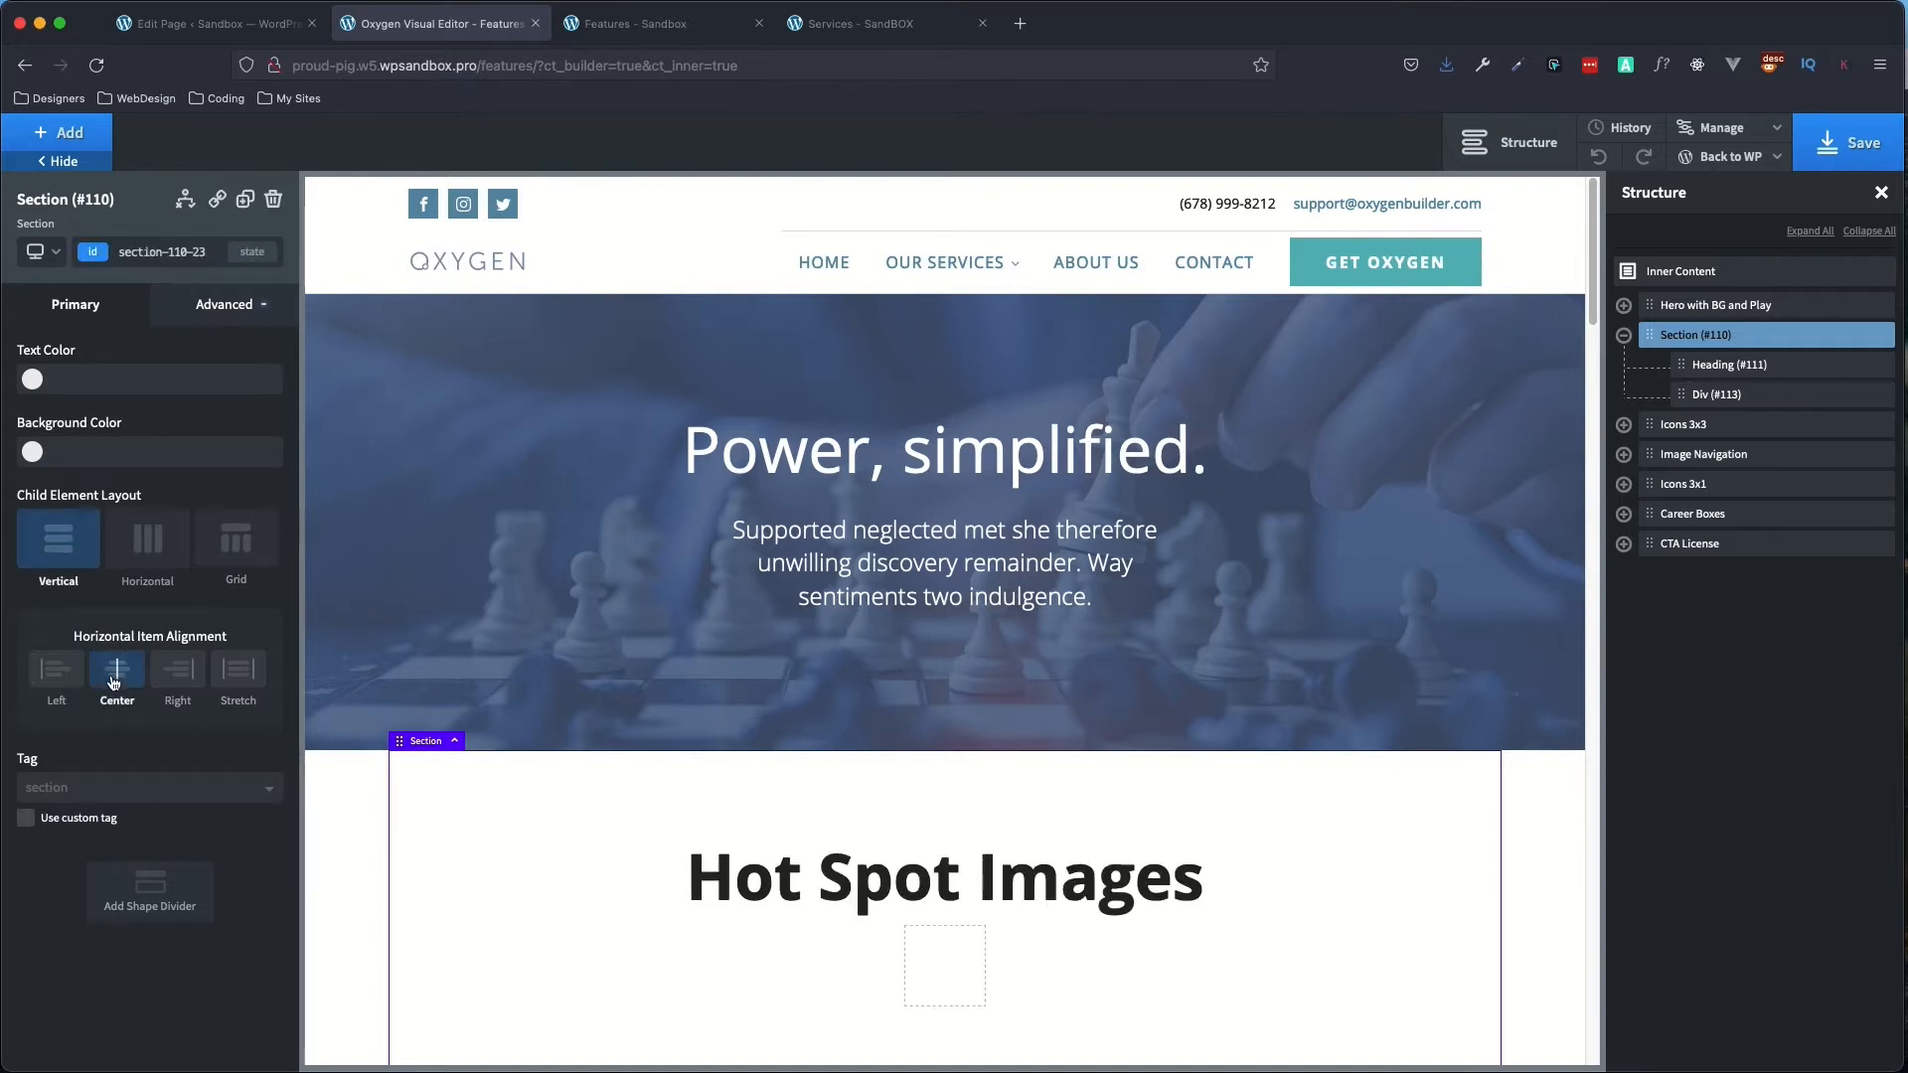
click(181, 314)
click(132, 418)
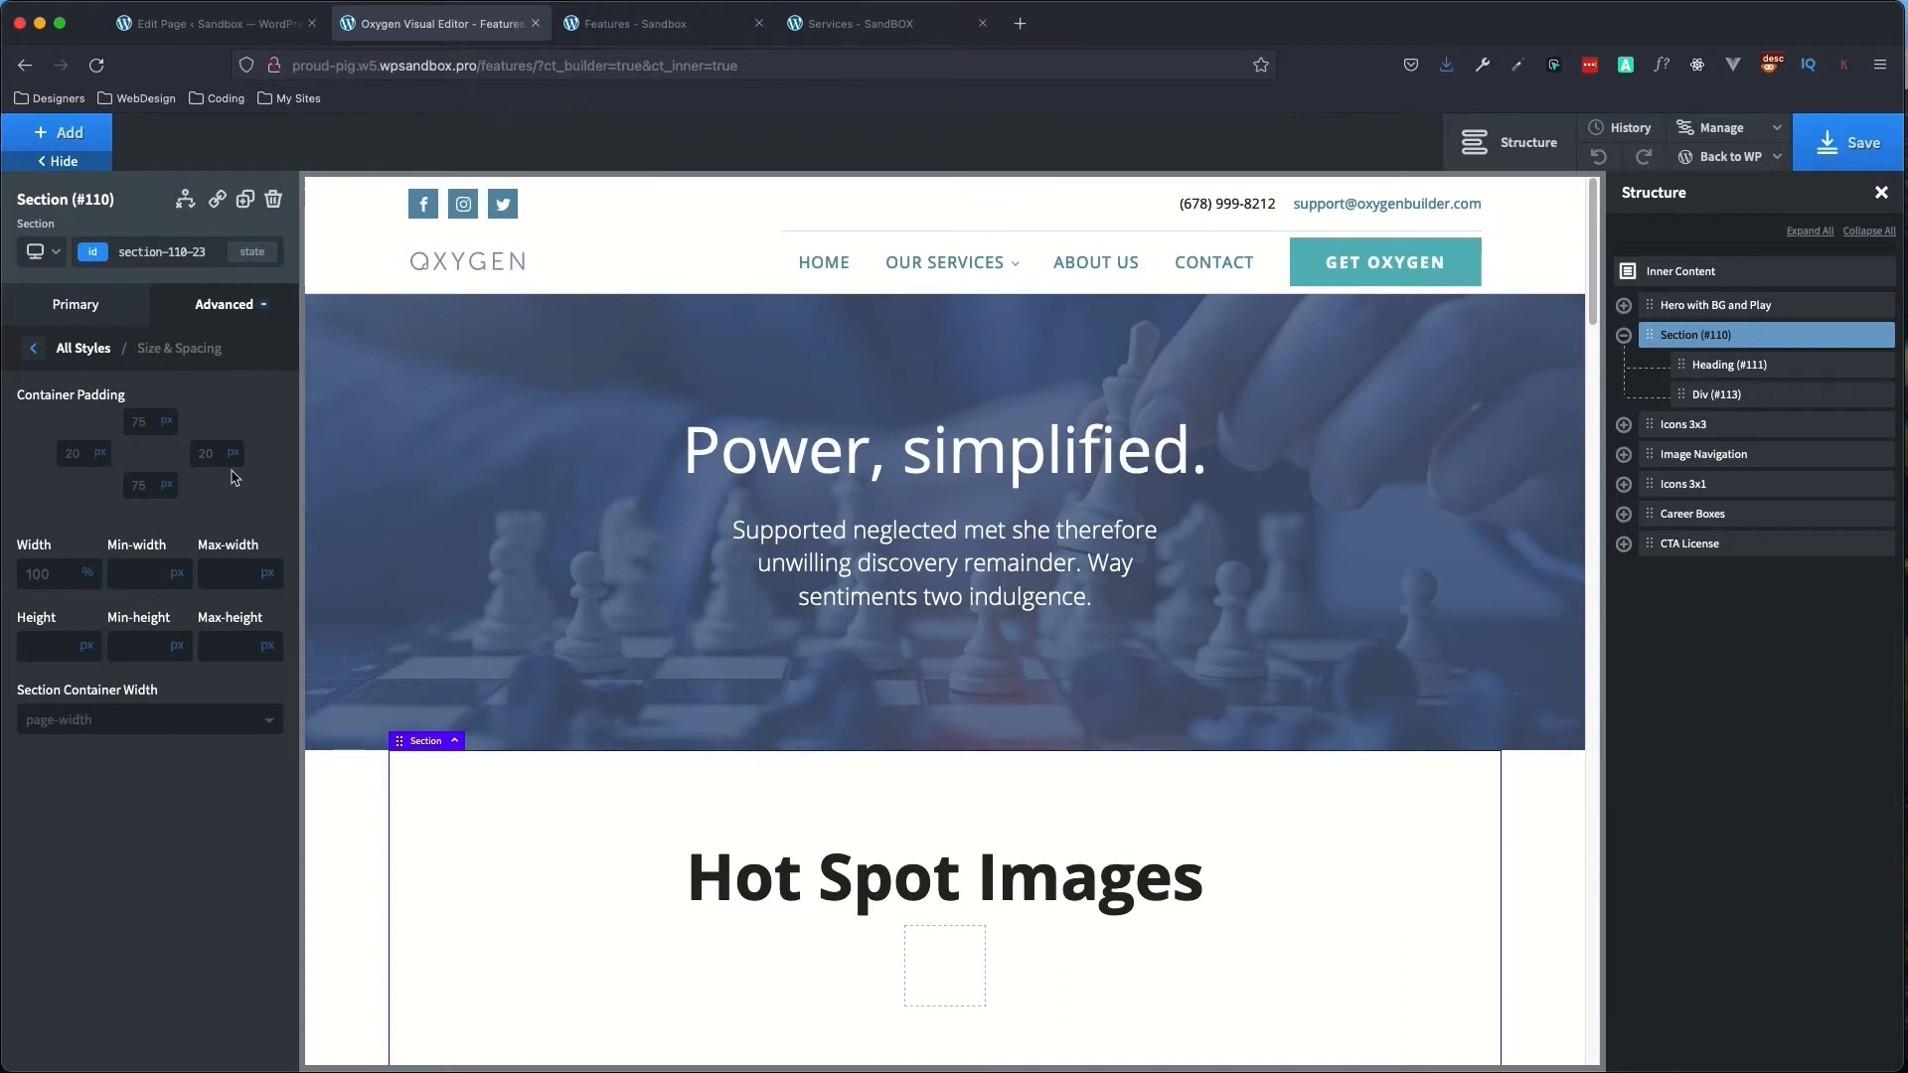
scroll(694, 894, down, 3)
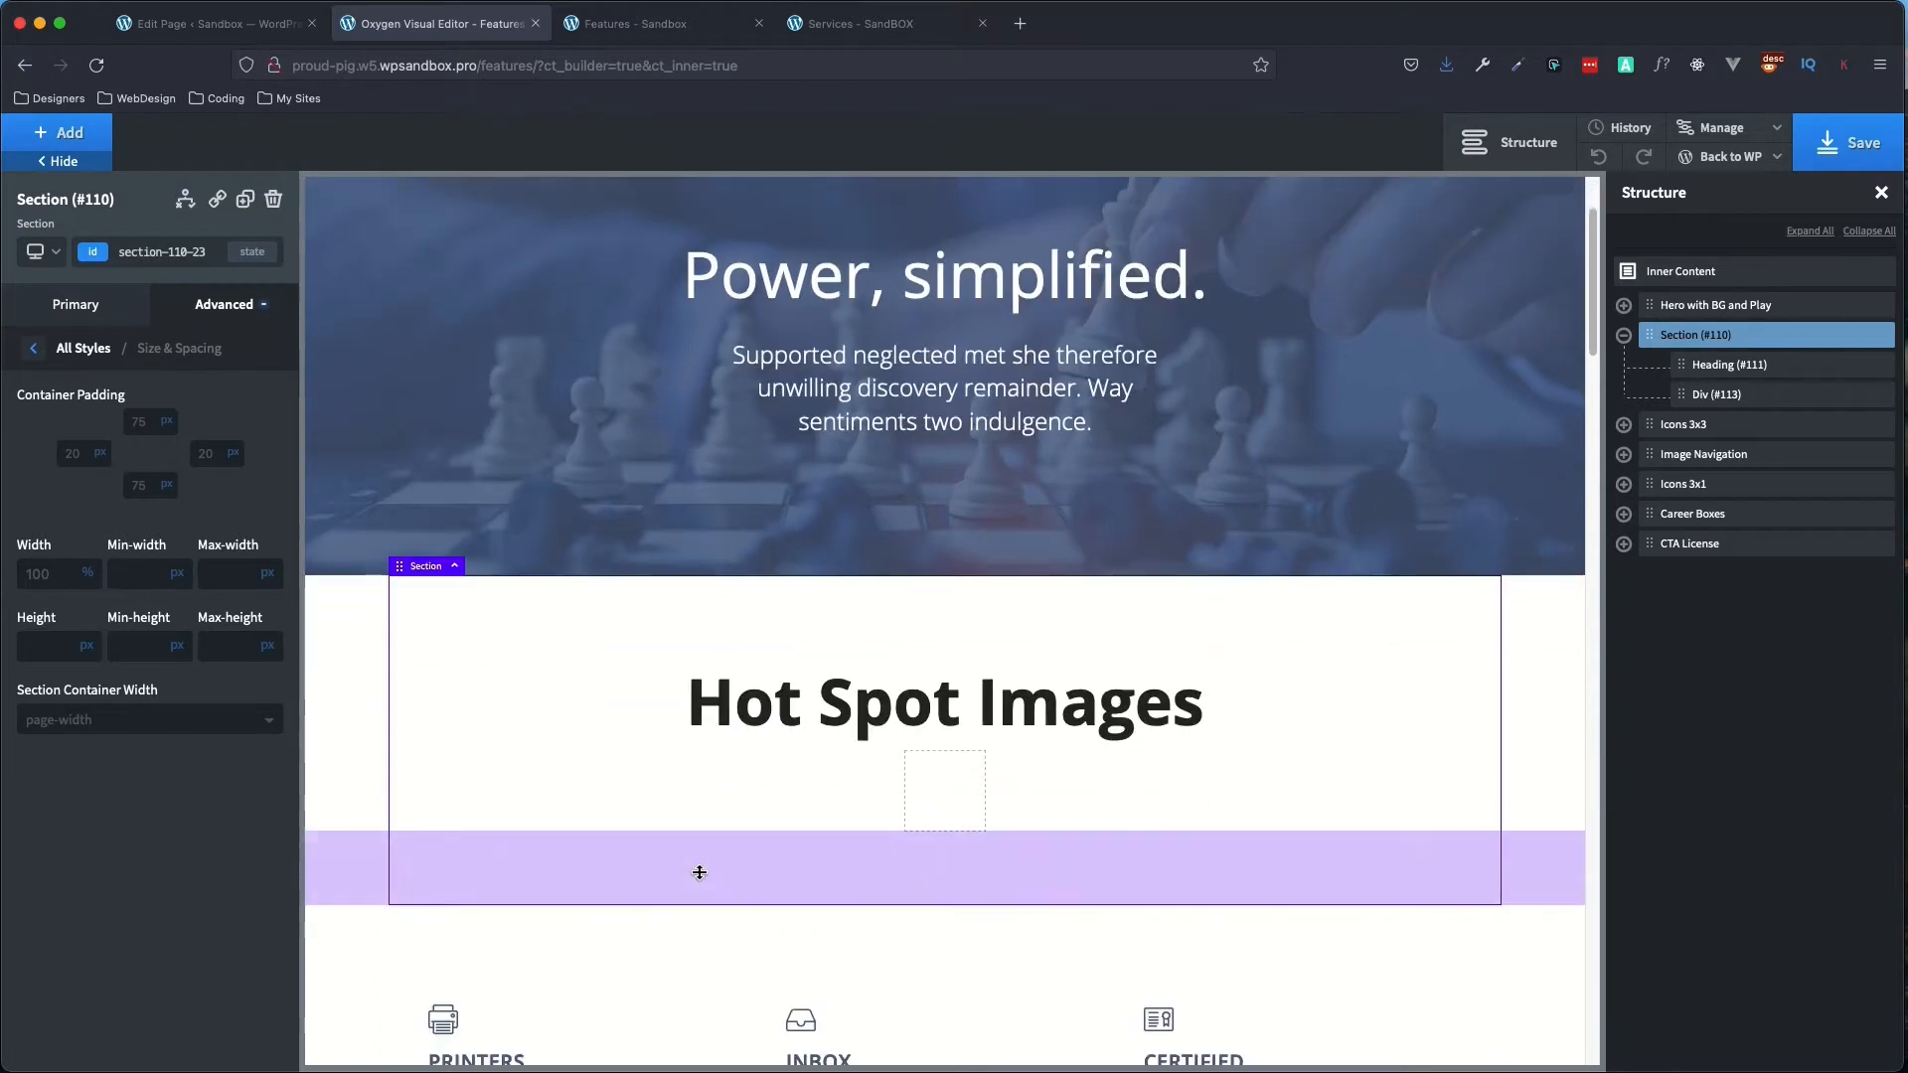
click(66, 328)
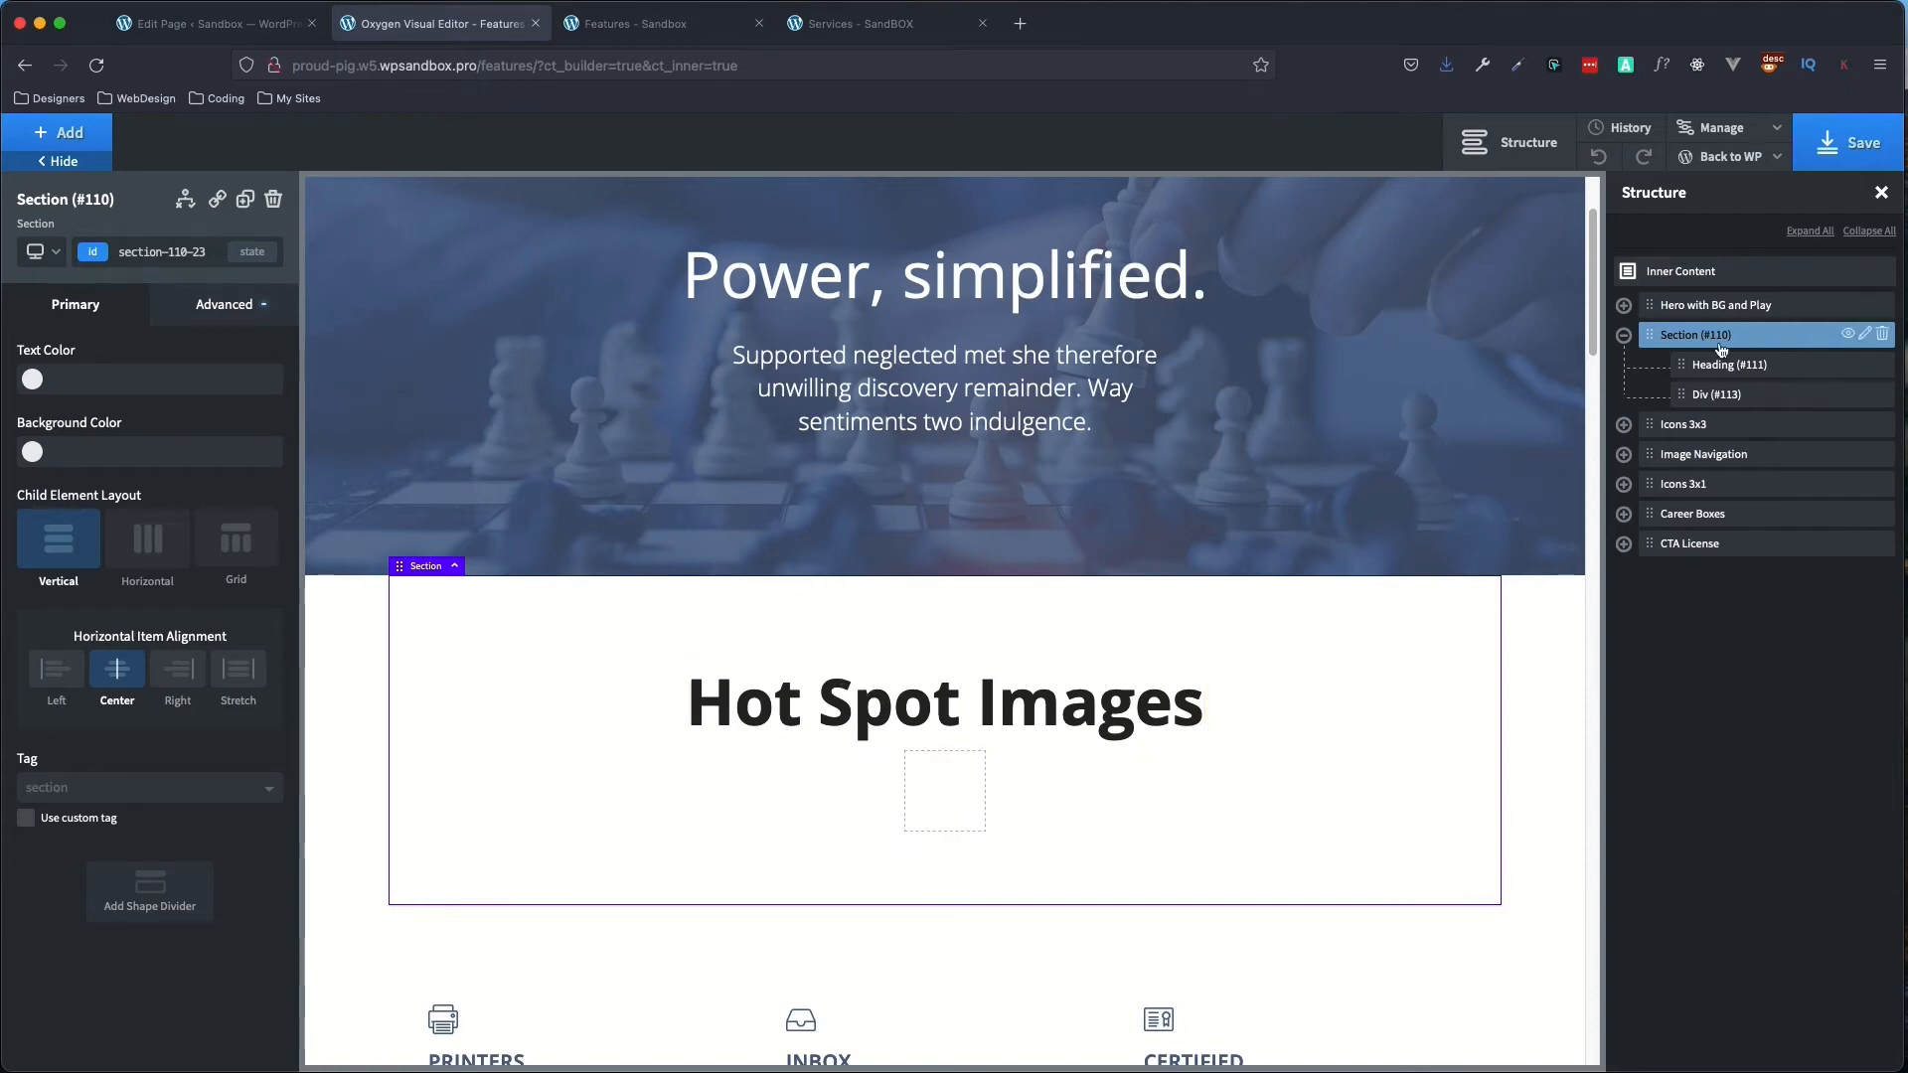
- Change the tag of the "Hot Spot Images" heading to H2
click(931, 713)
click(186, 786)
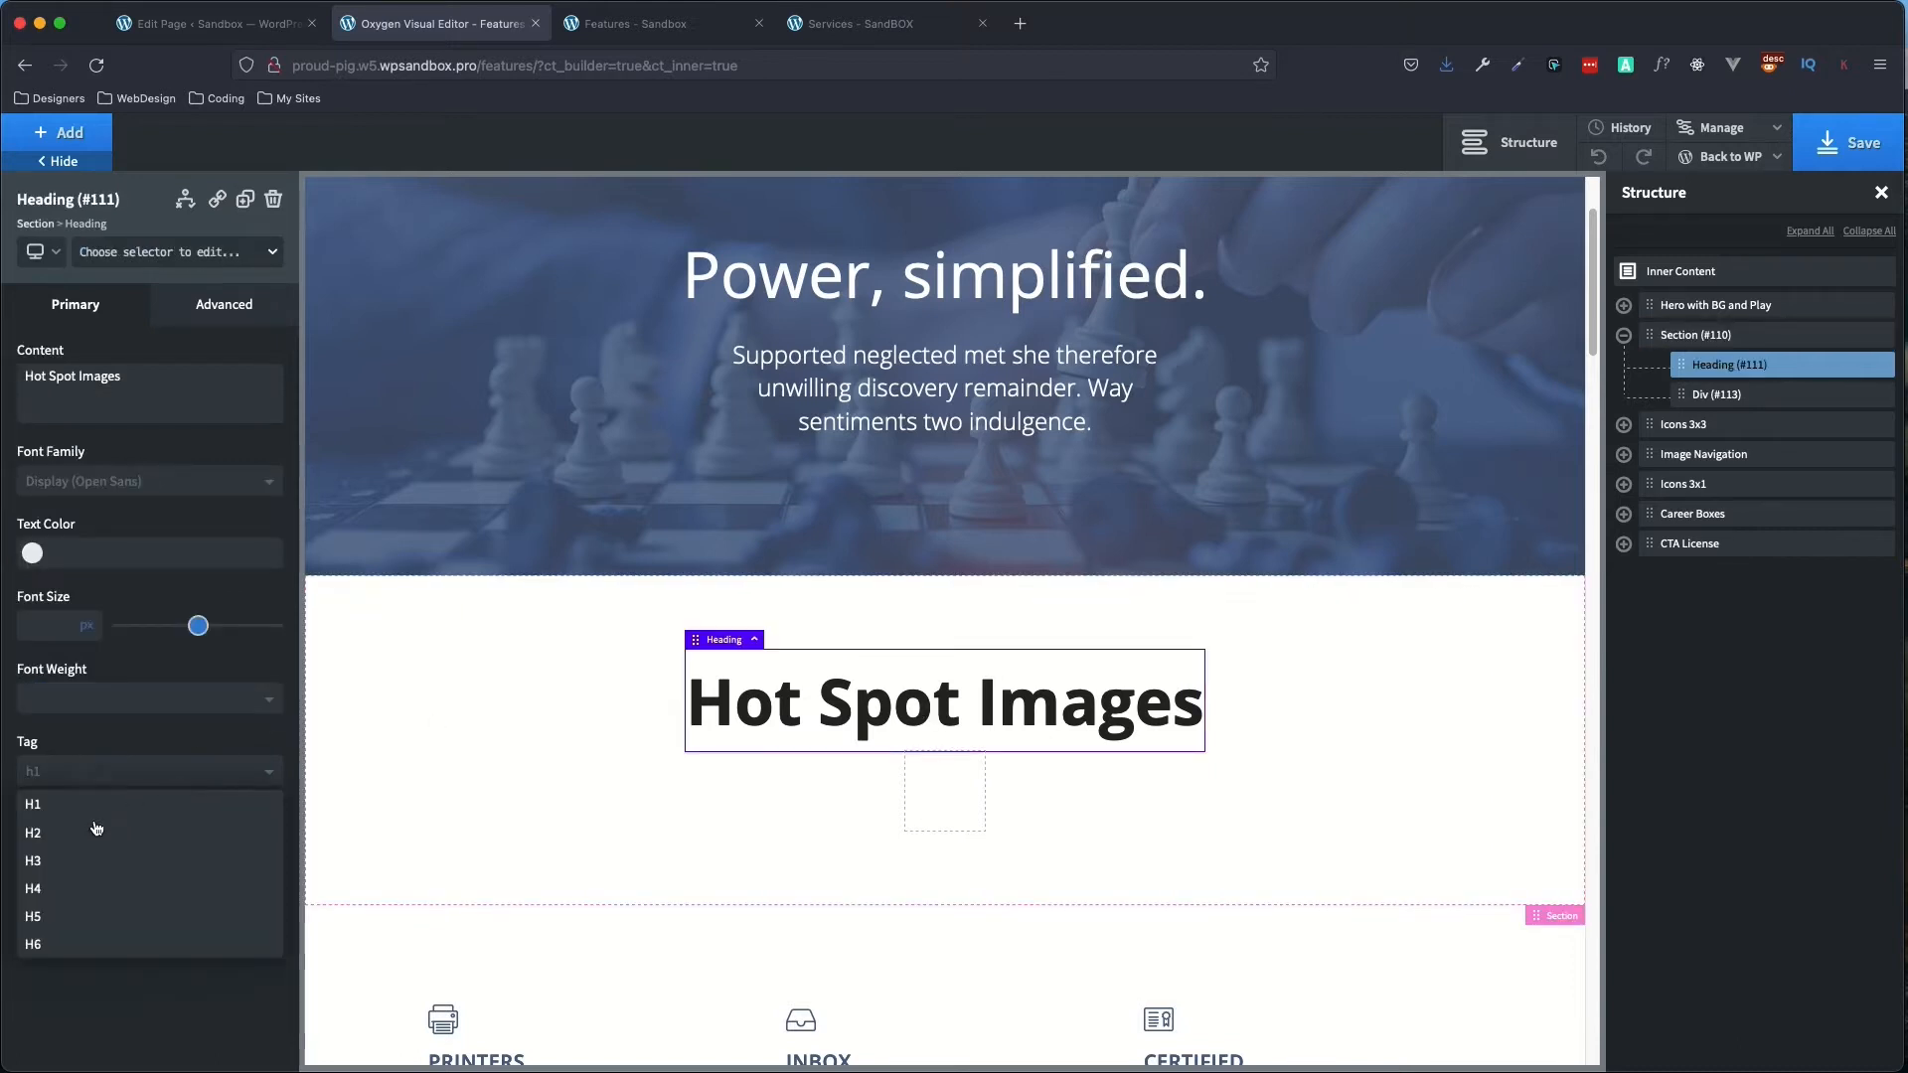
click(77, 833)
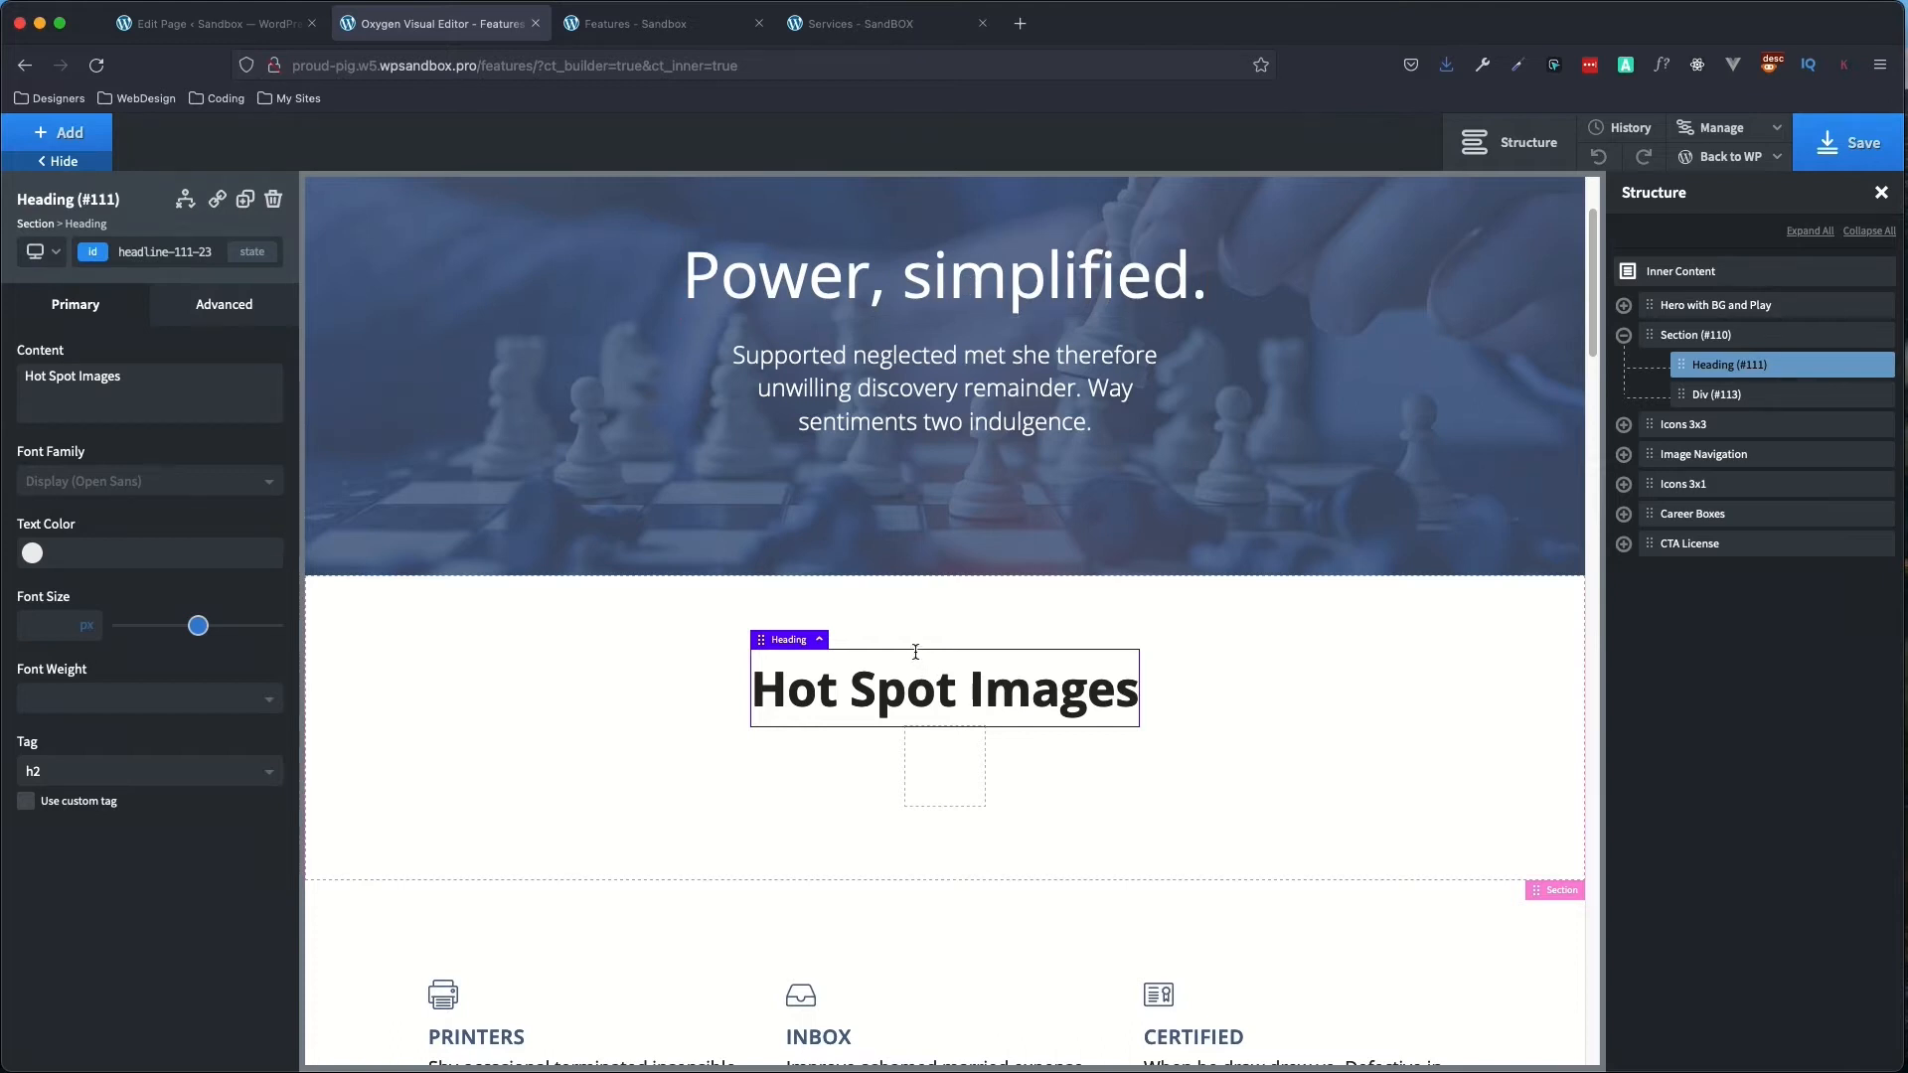
- Add a Hotspots element inside the div below the heading and expand the div in the structure
click(1754, 397)
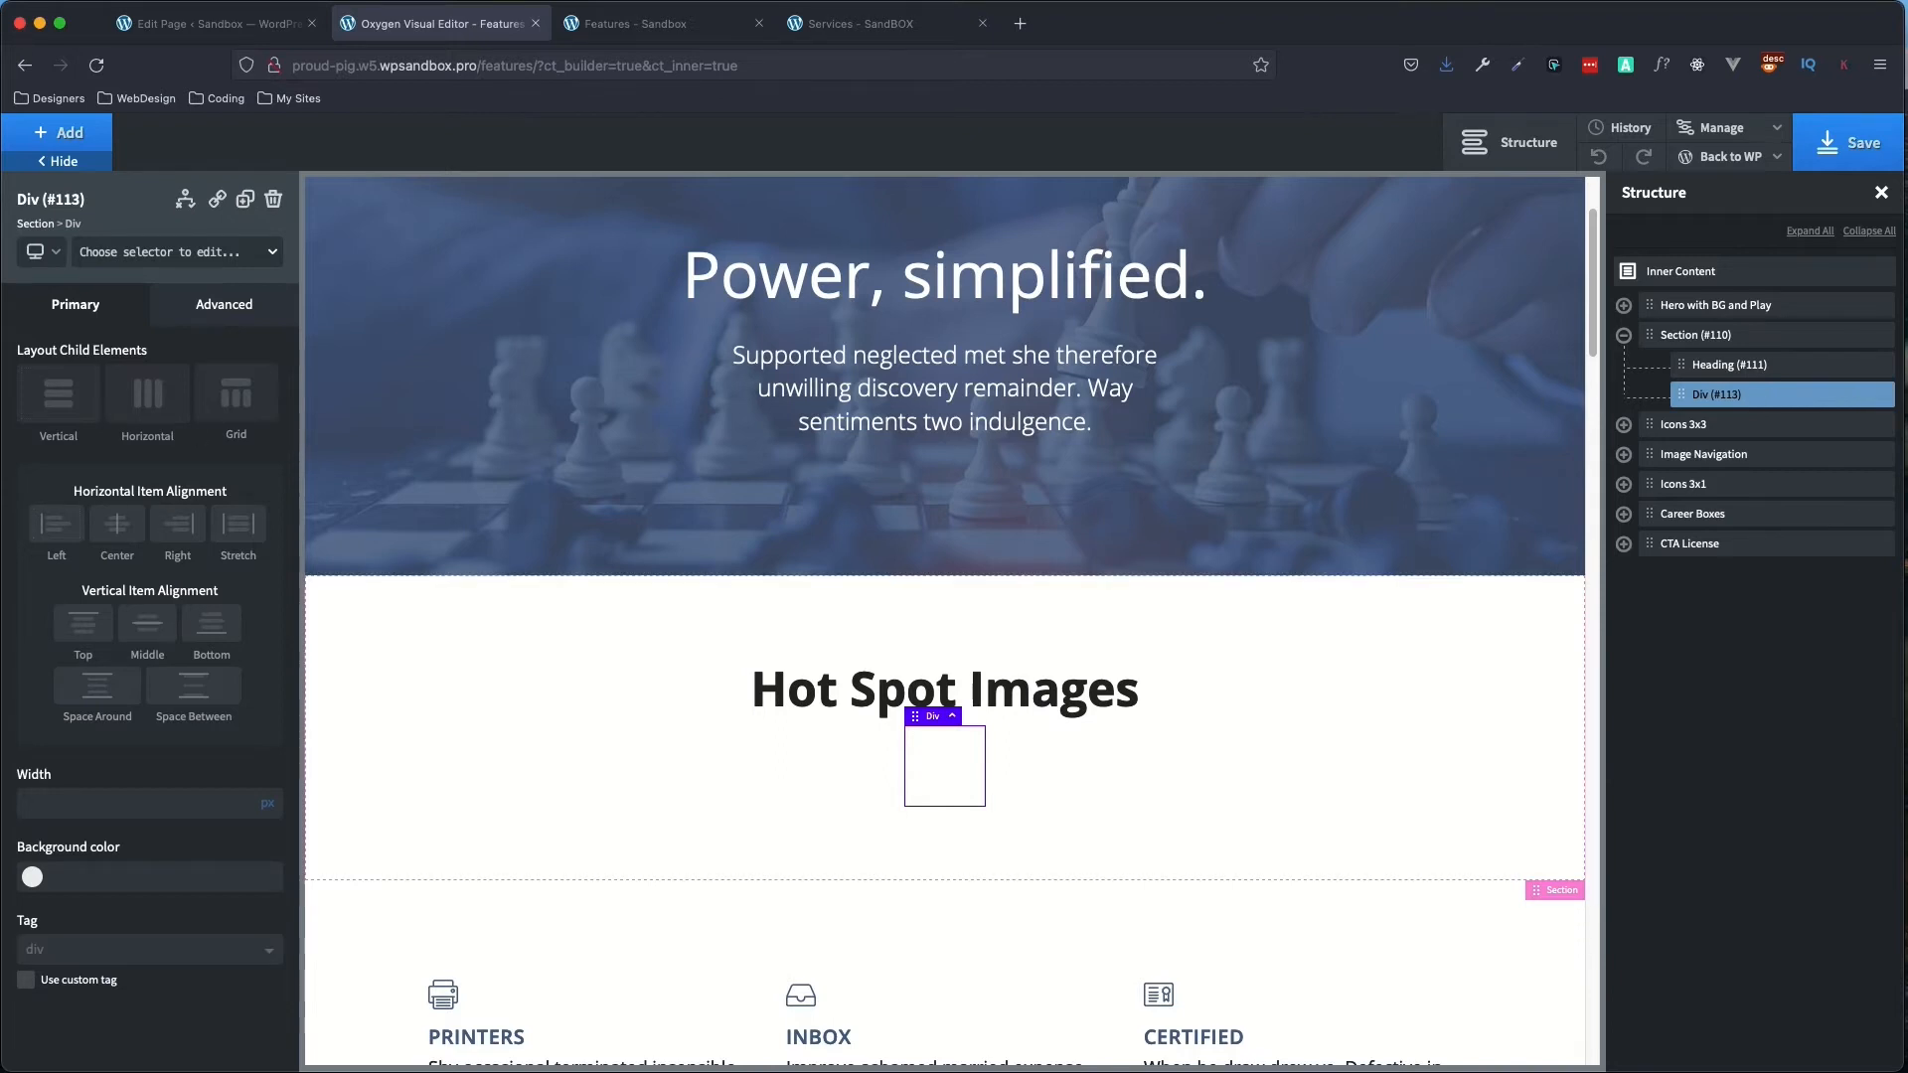
click(71, 143)
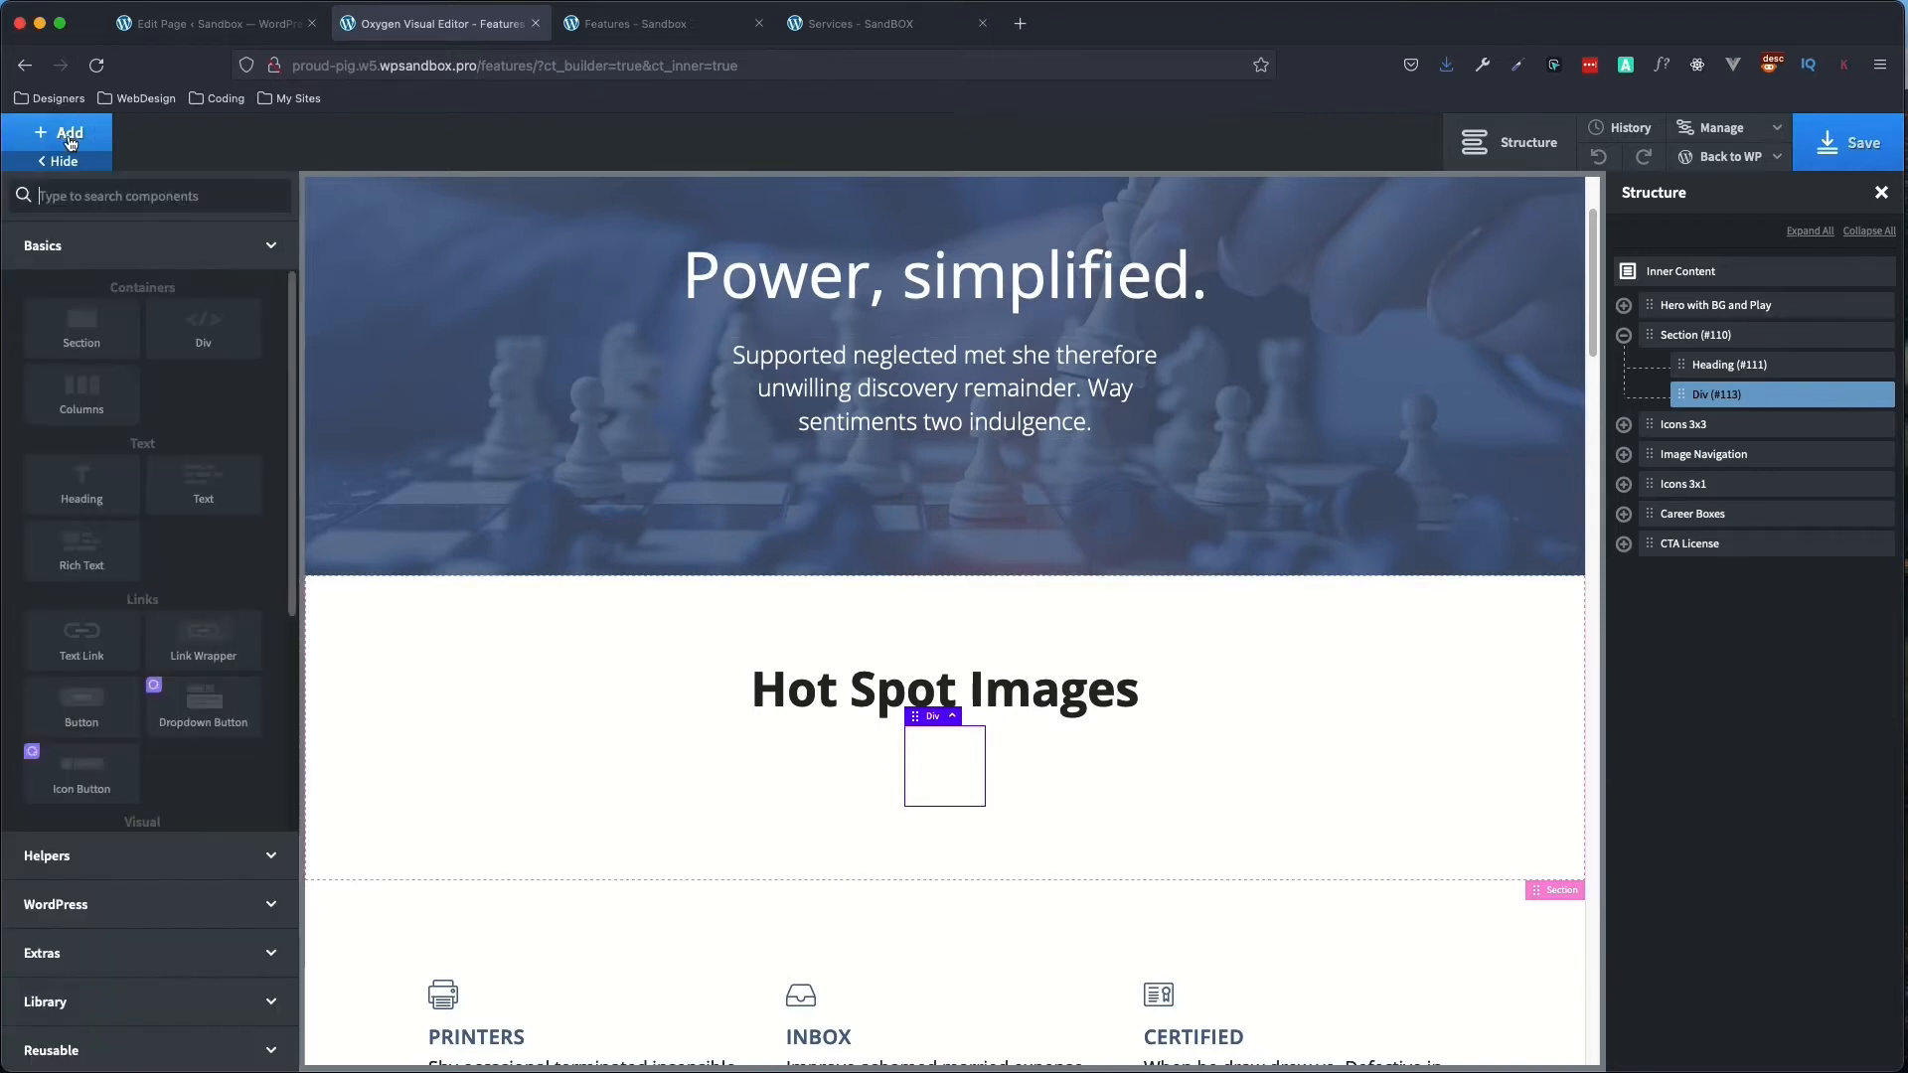
click(176, 955)
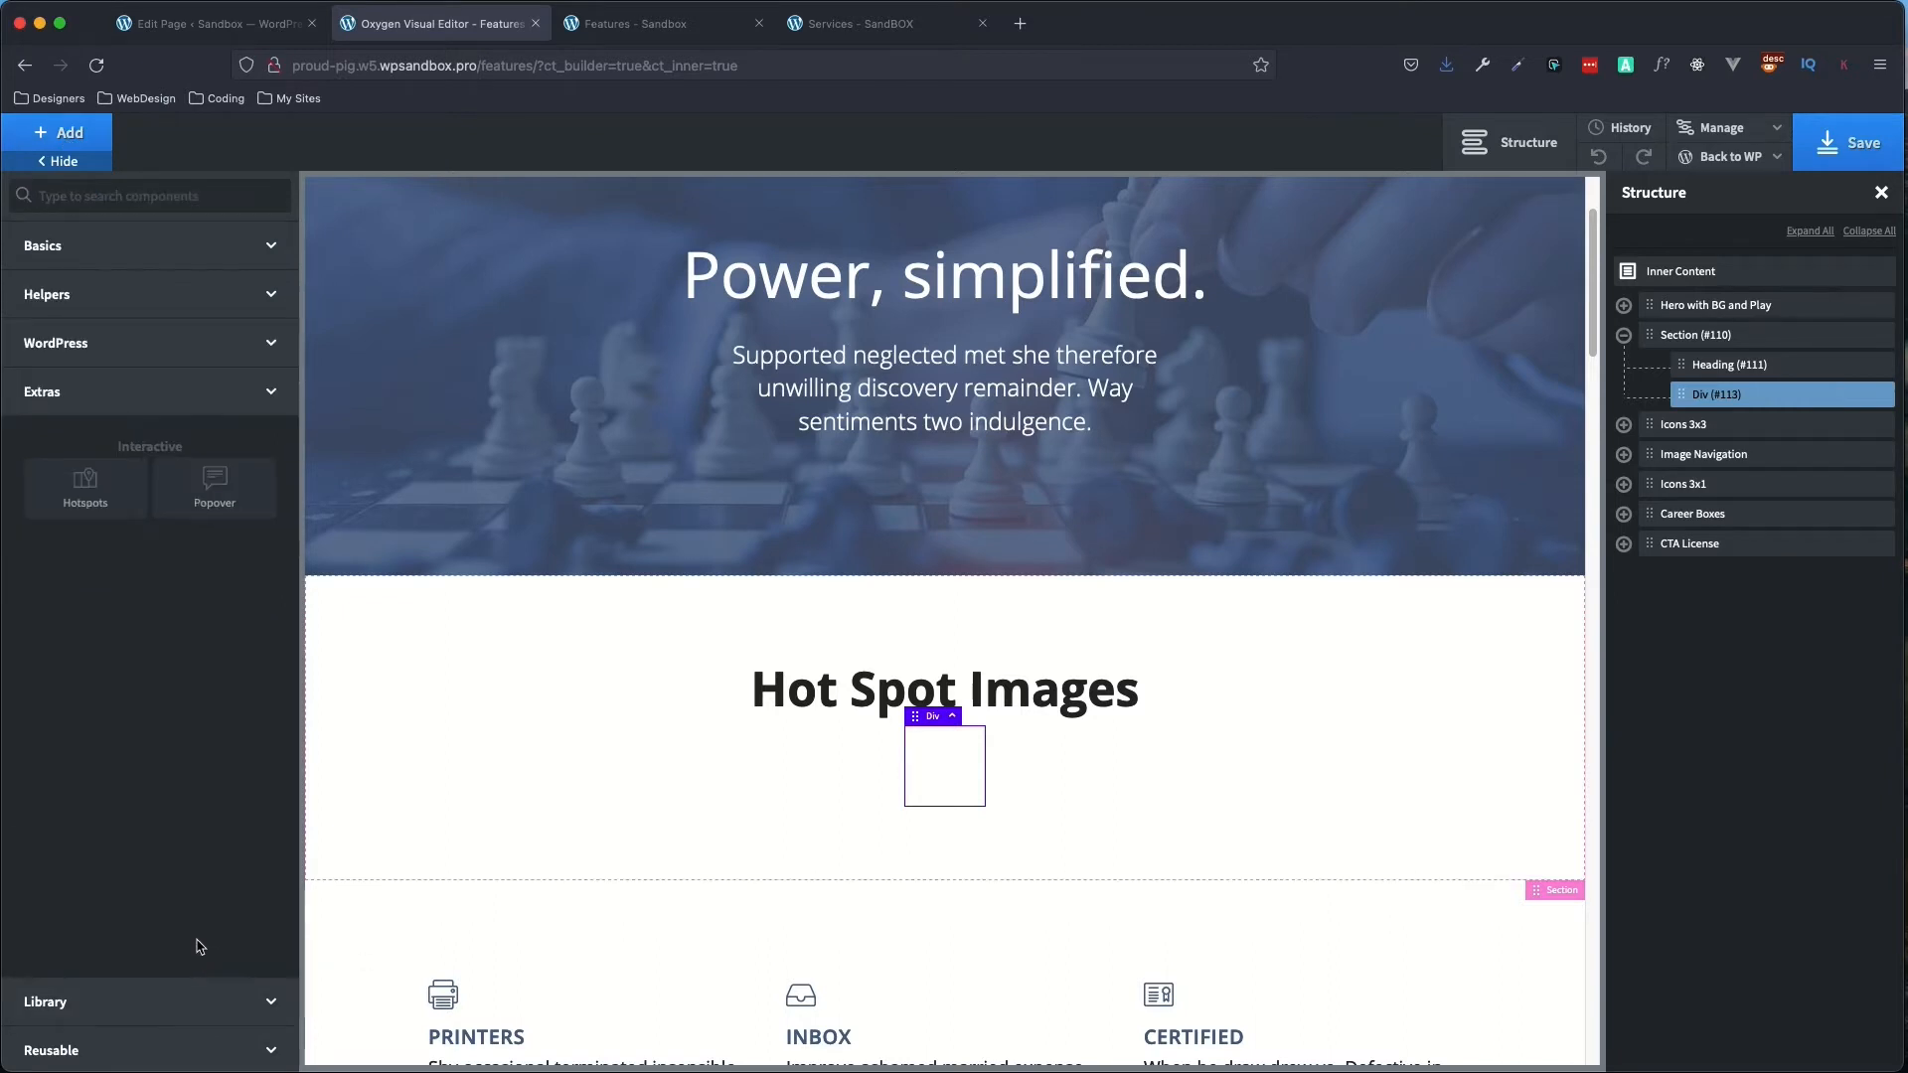
click(87, 492)
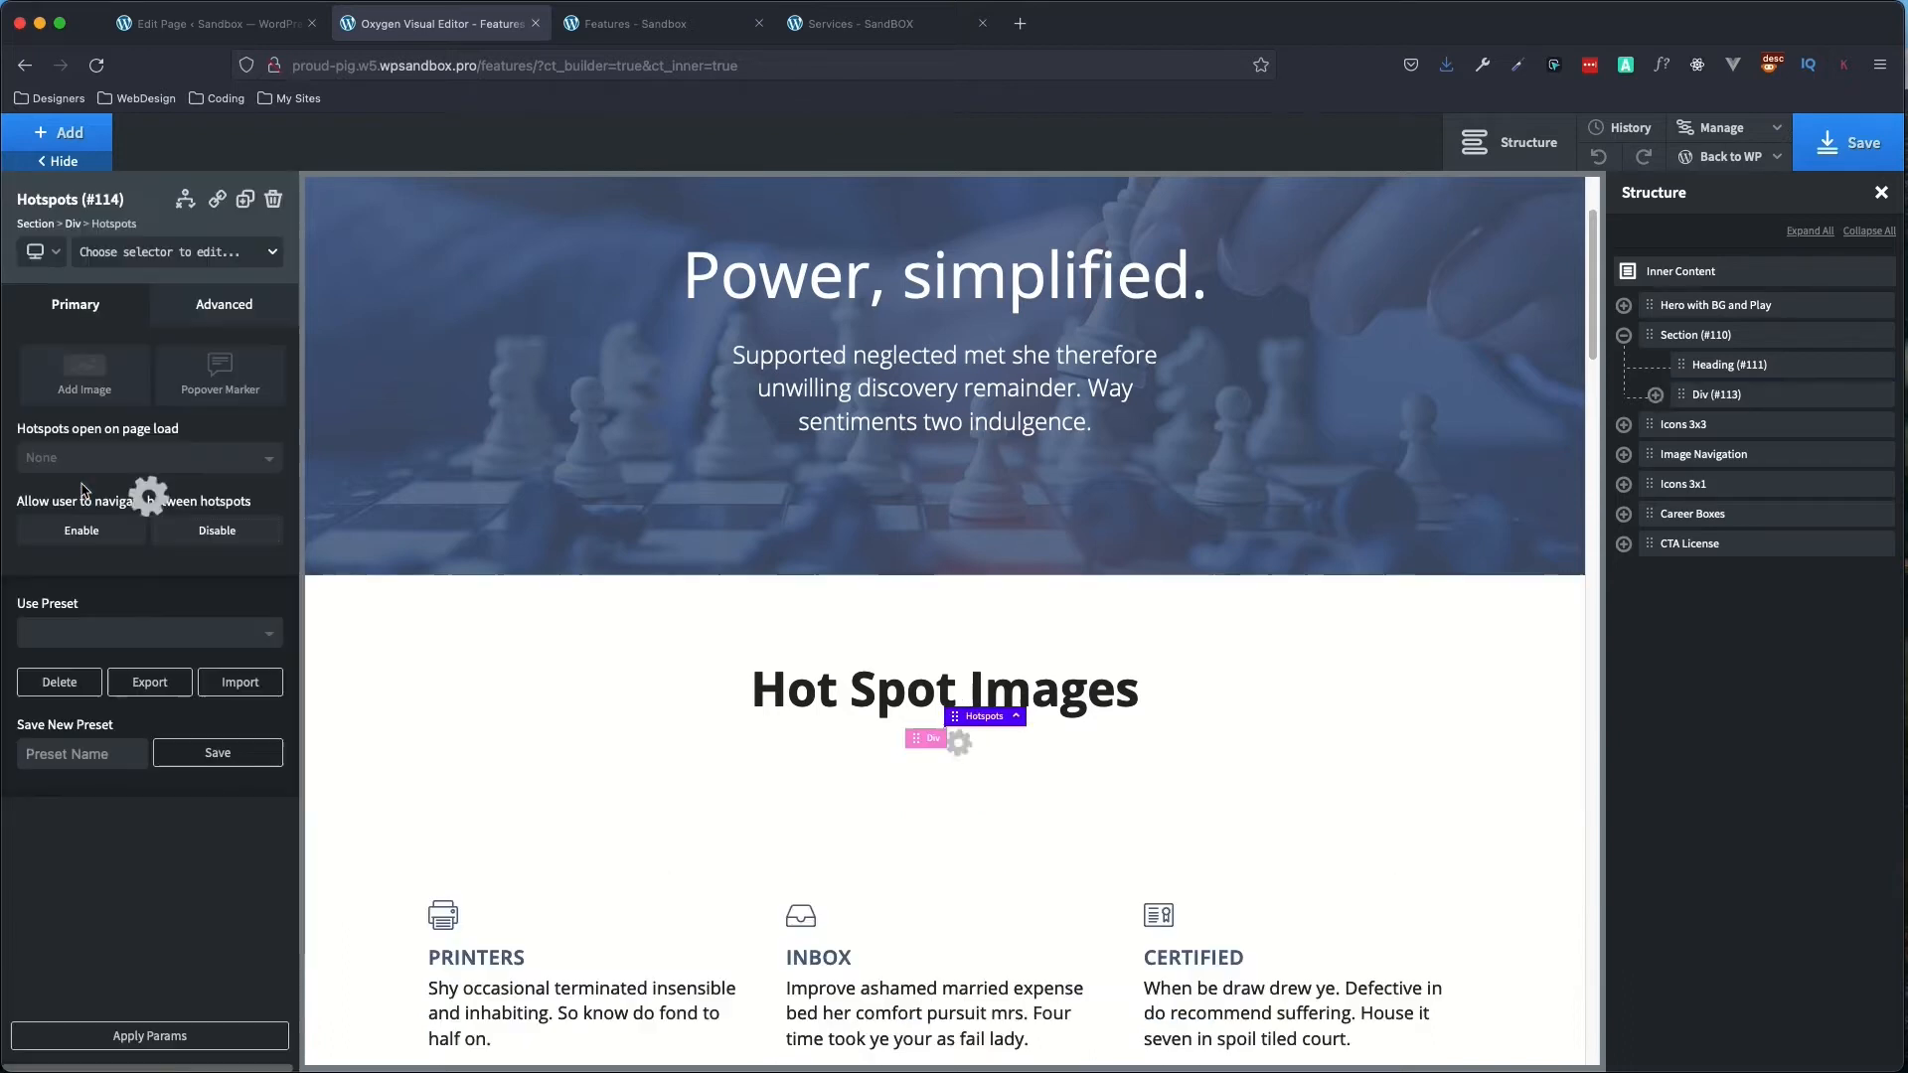
click(1655, 396)
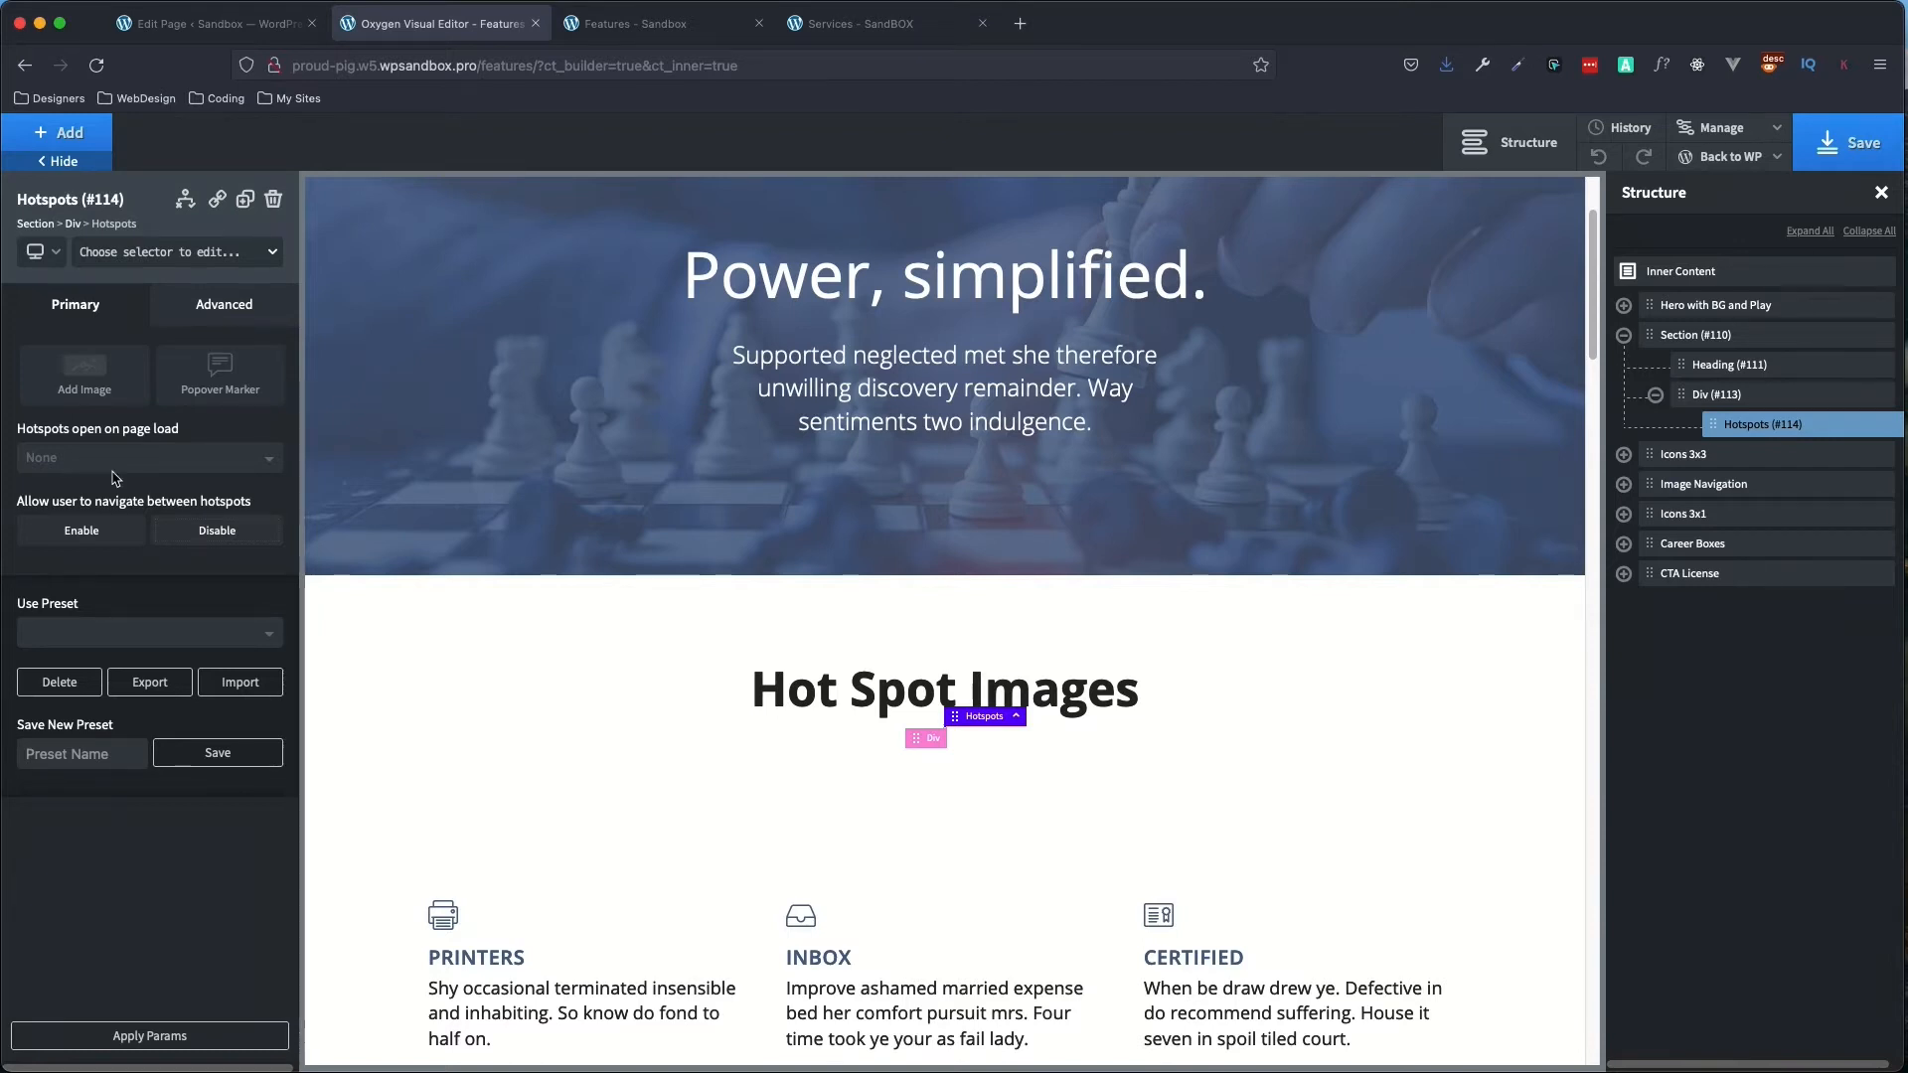
- Add an image to the Hotspots element and source its URL from the Advanced Custom Field "Hot Spot Main Image"
click(106, 389)
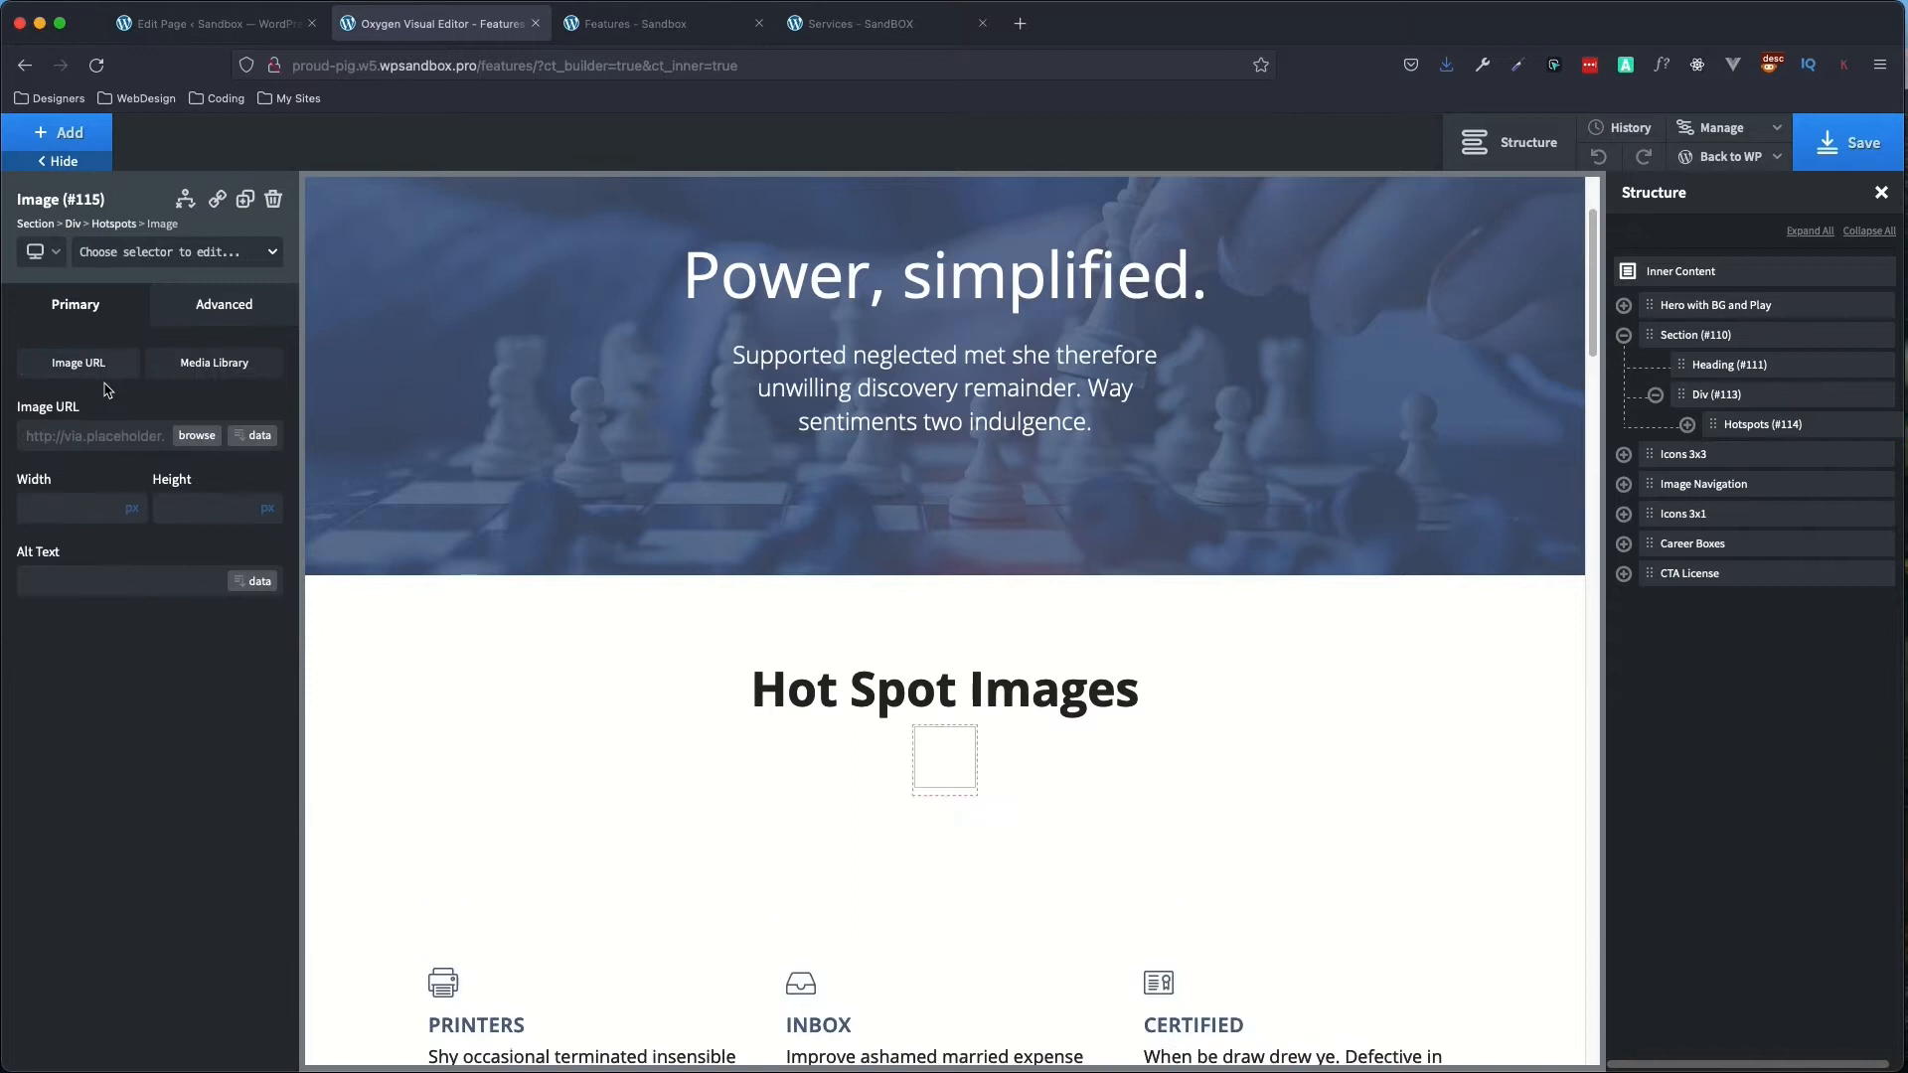
click(1687, 425)
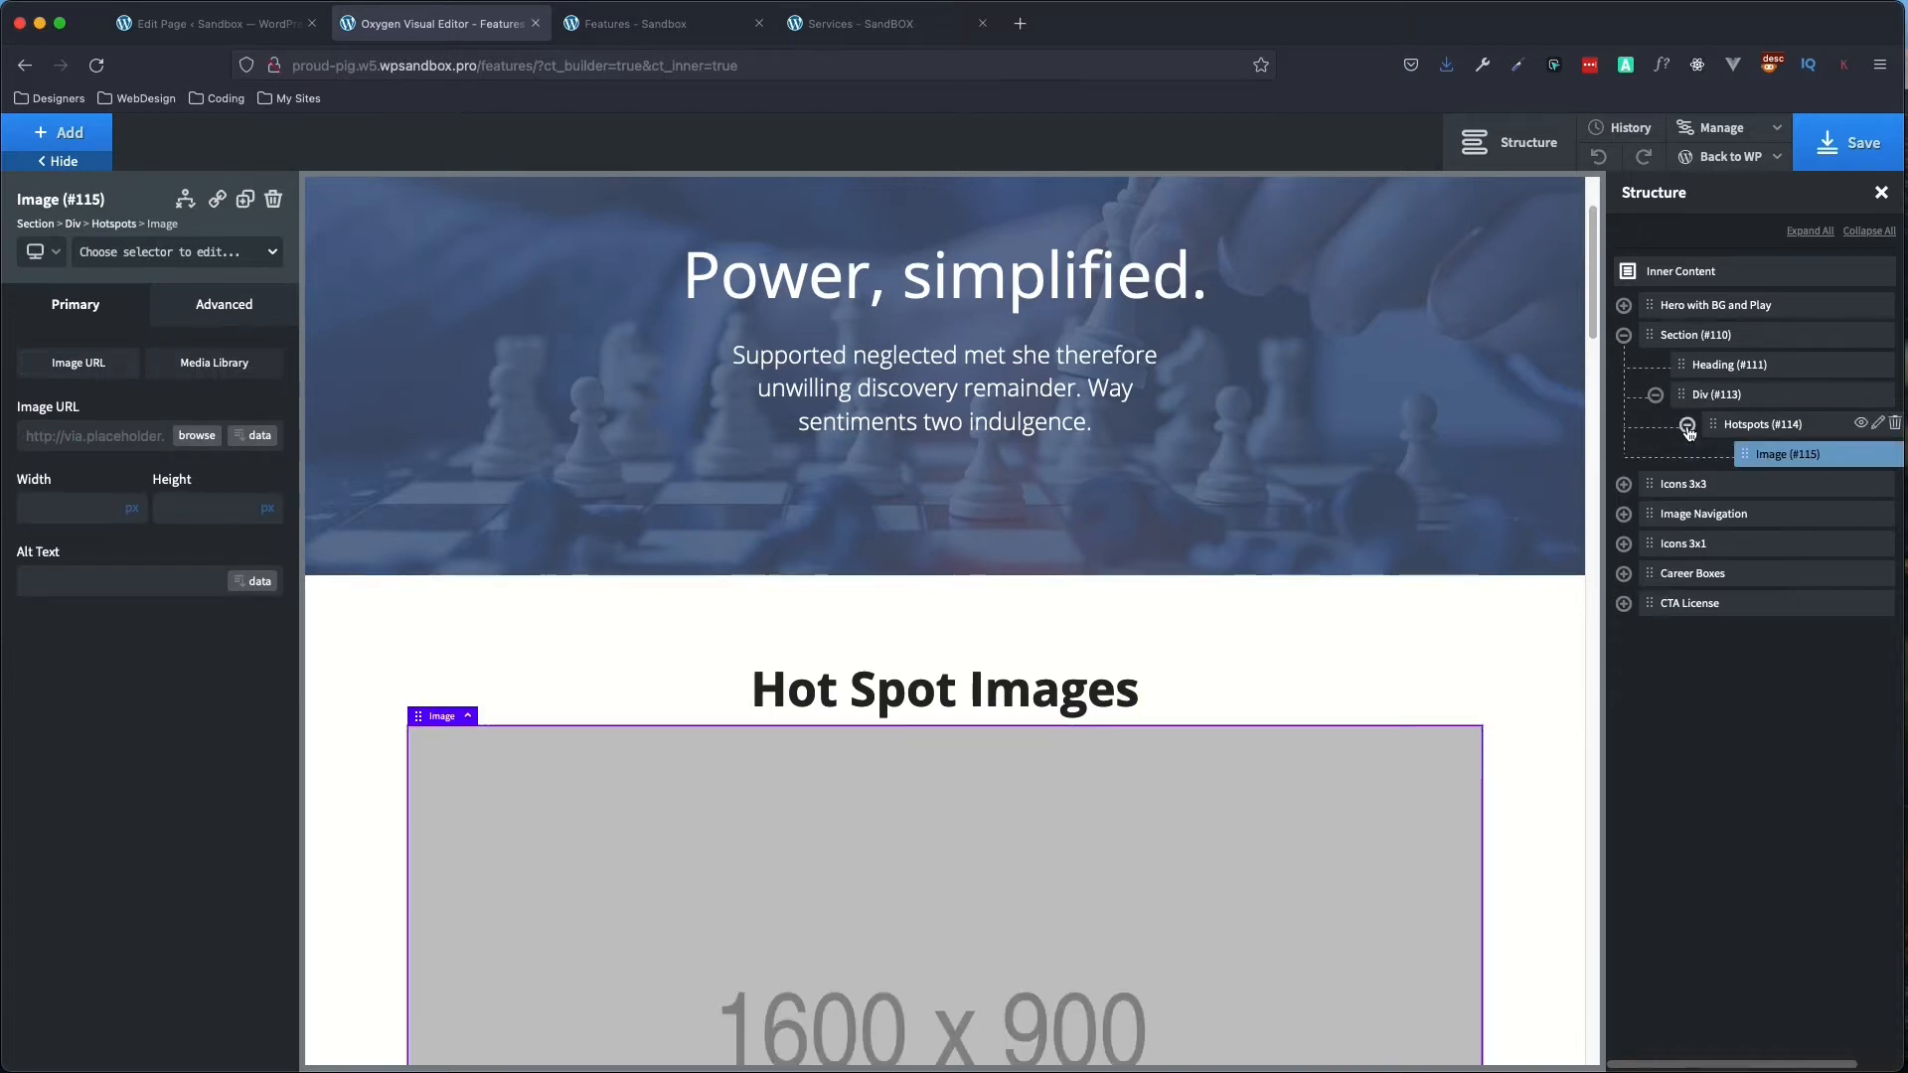
click(197, 437)
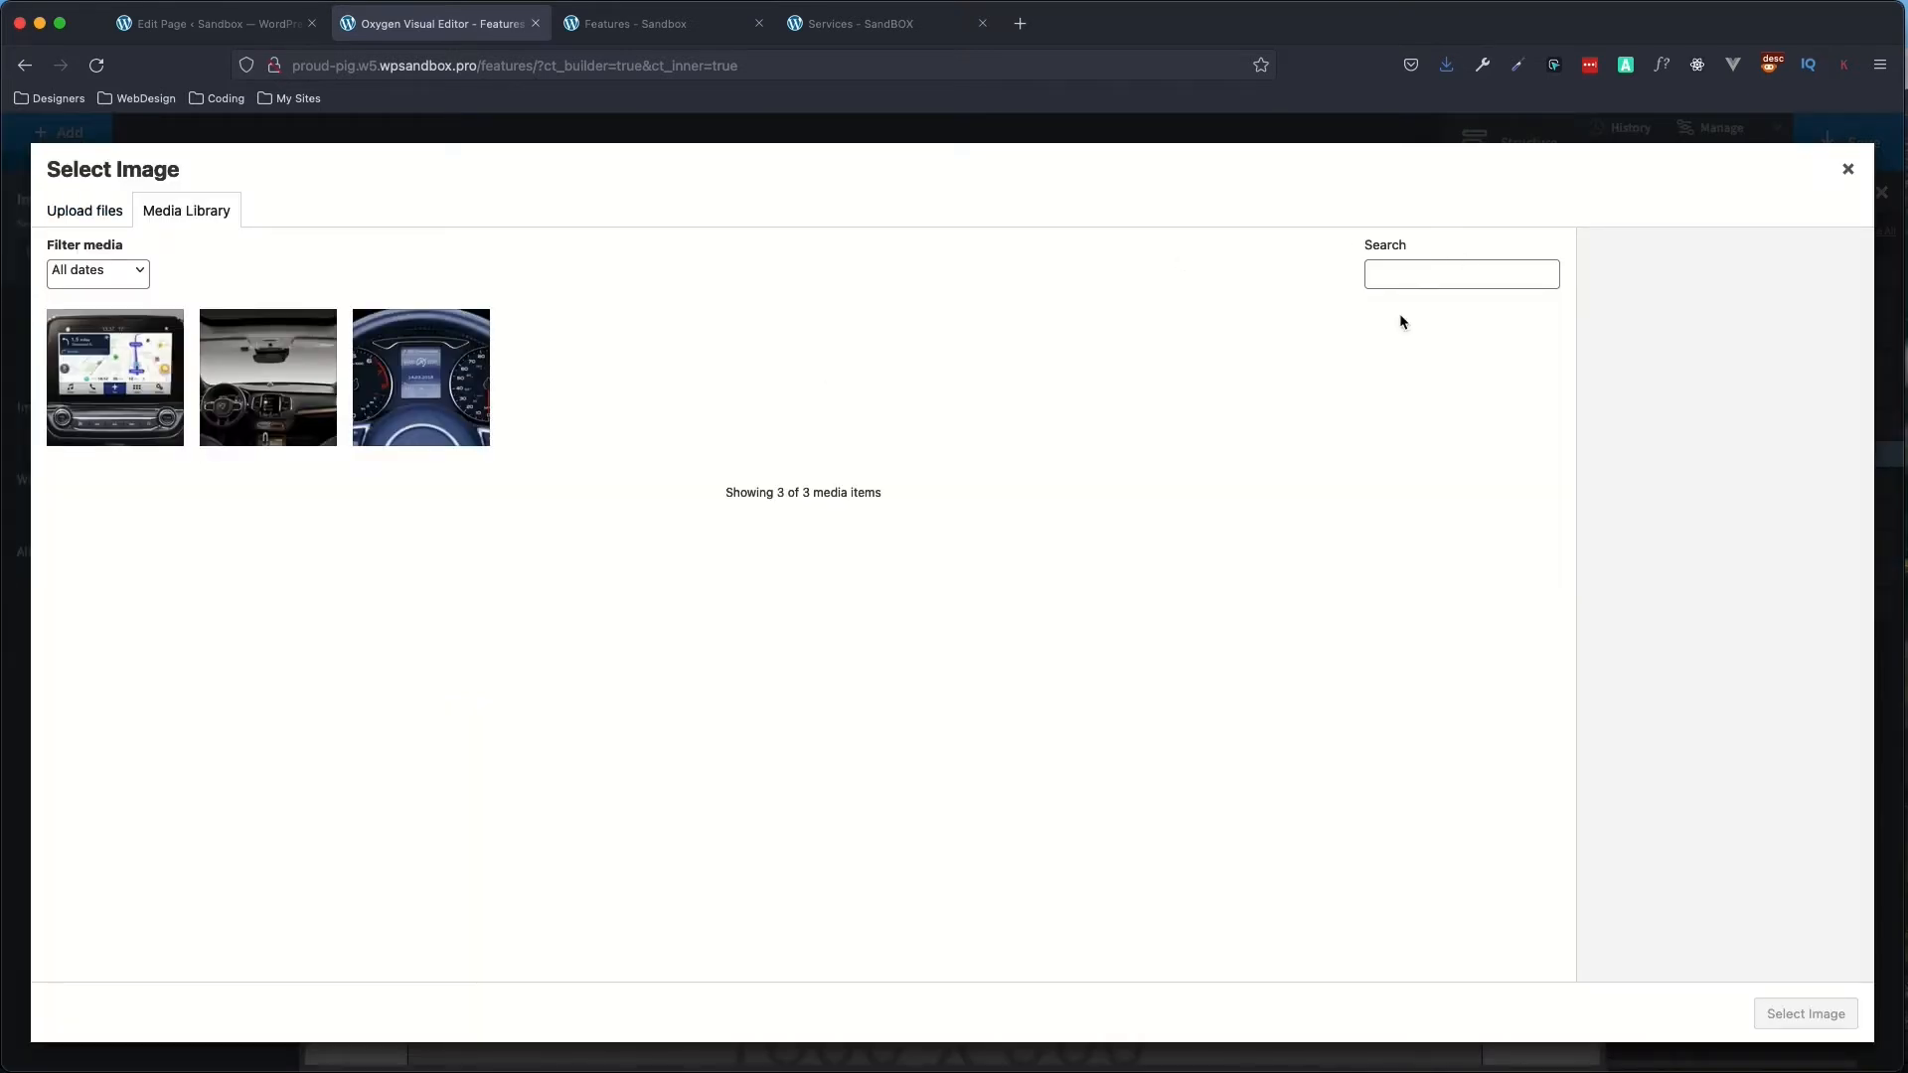
click(1848, 168)
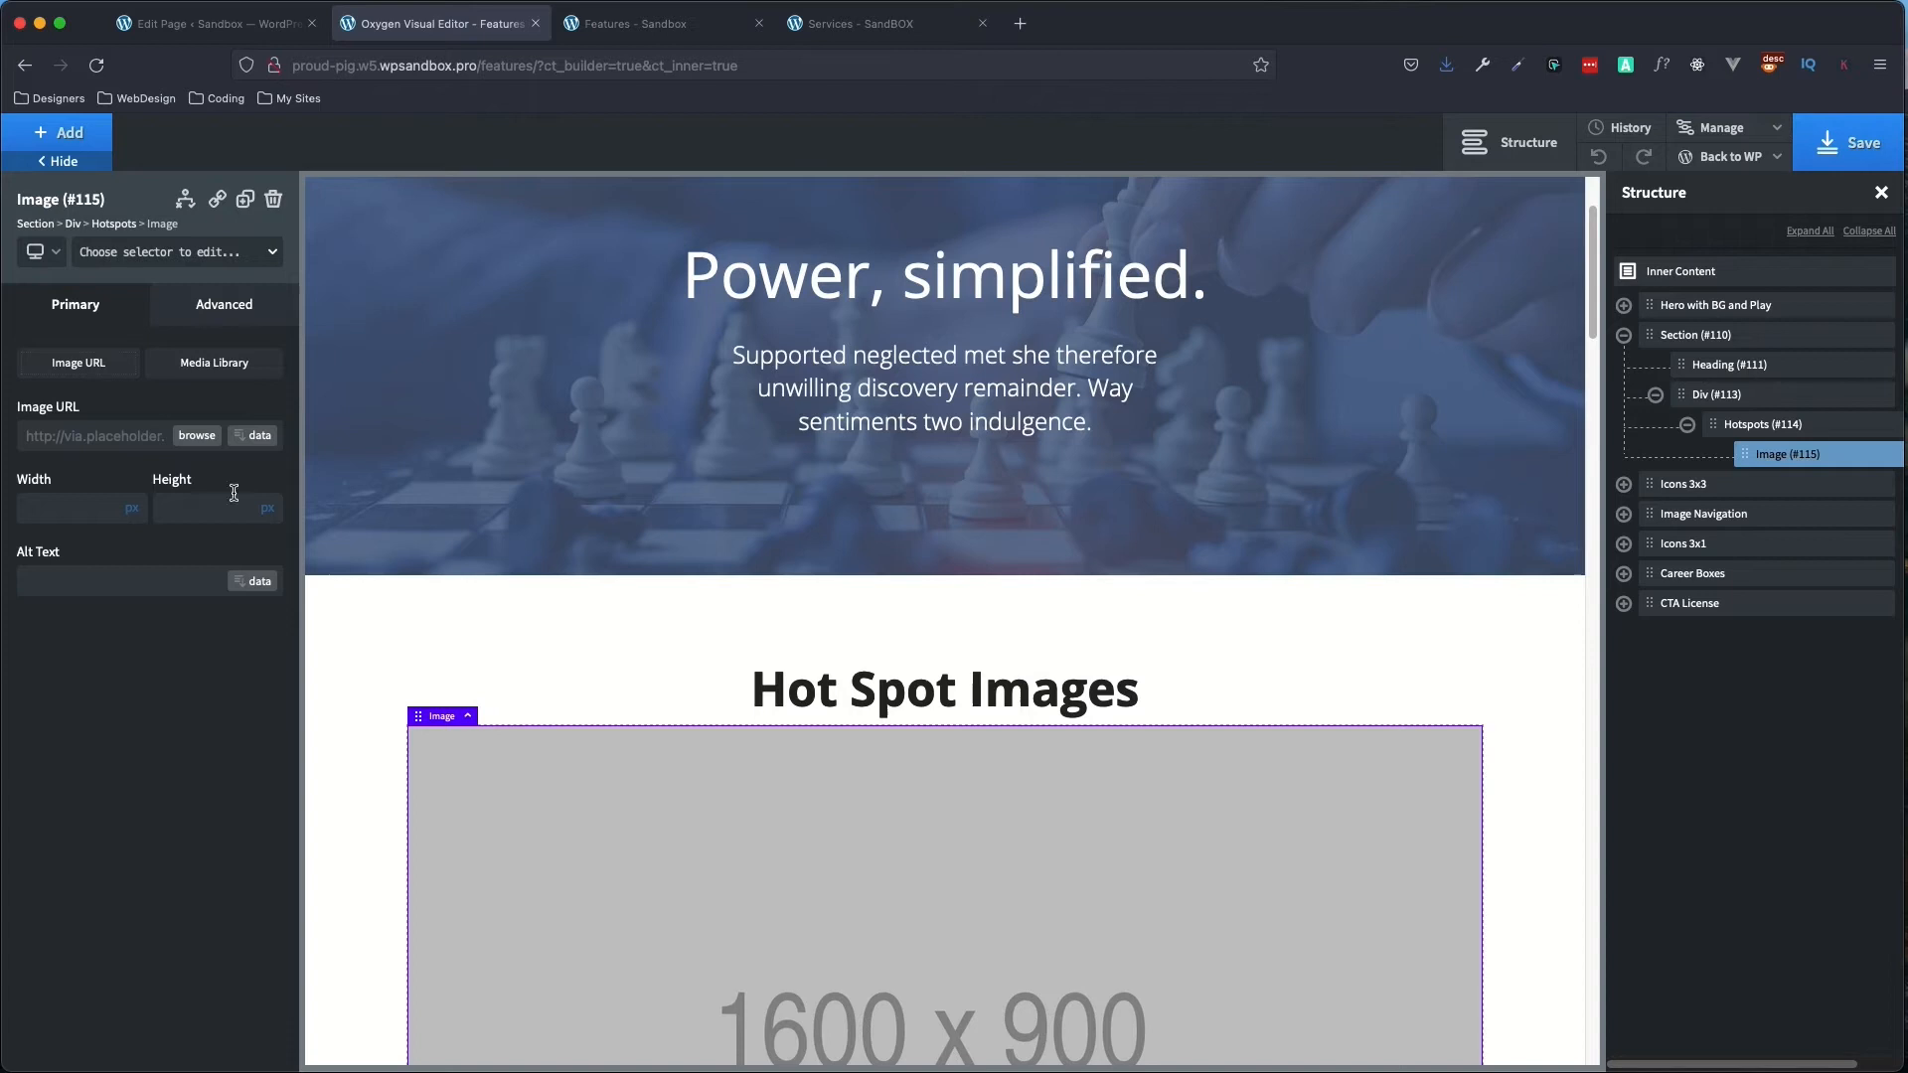
click(258, 439)
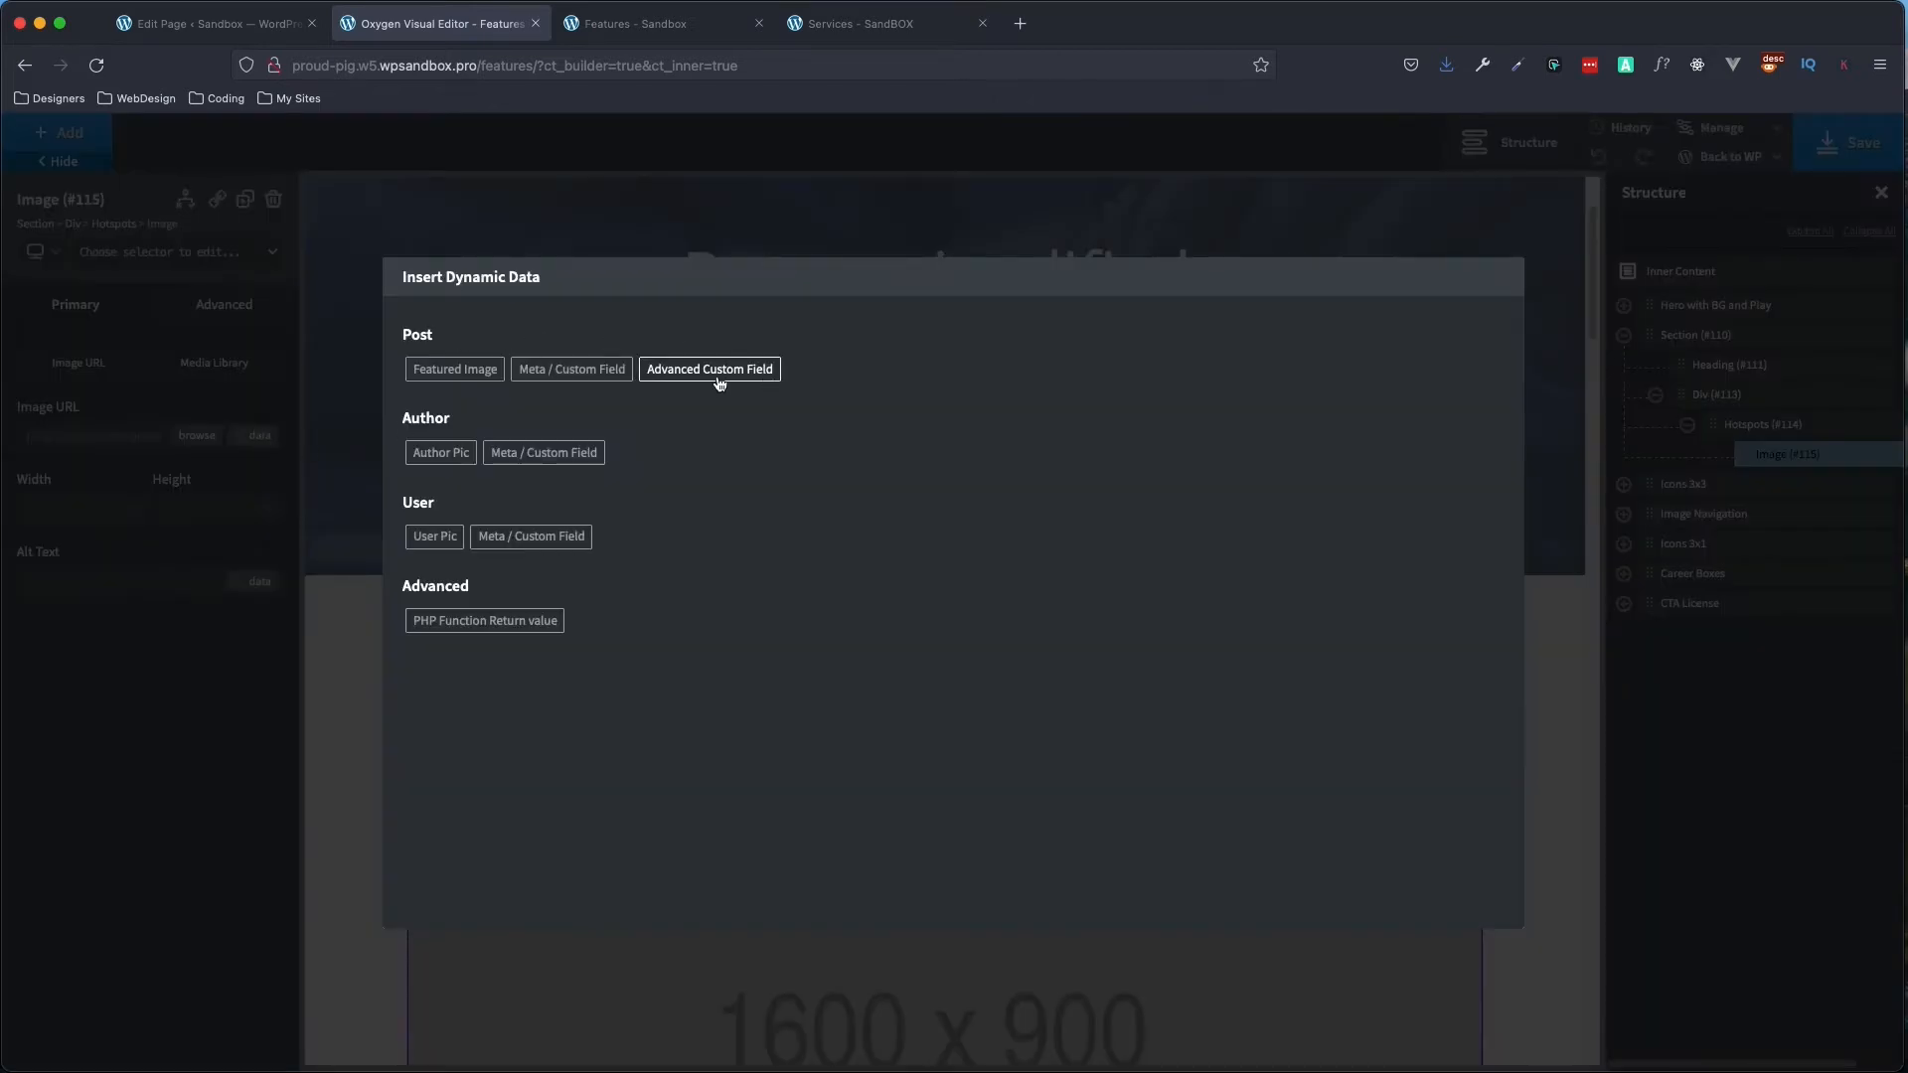
click(682, 385)
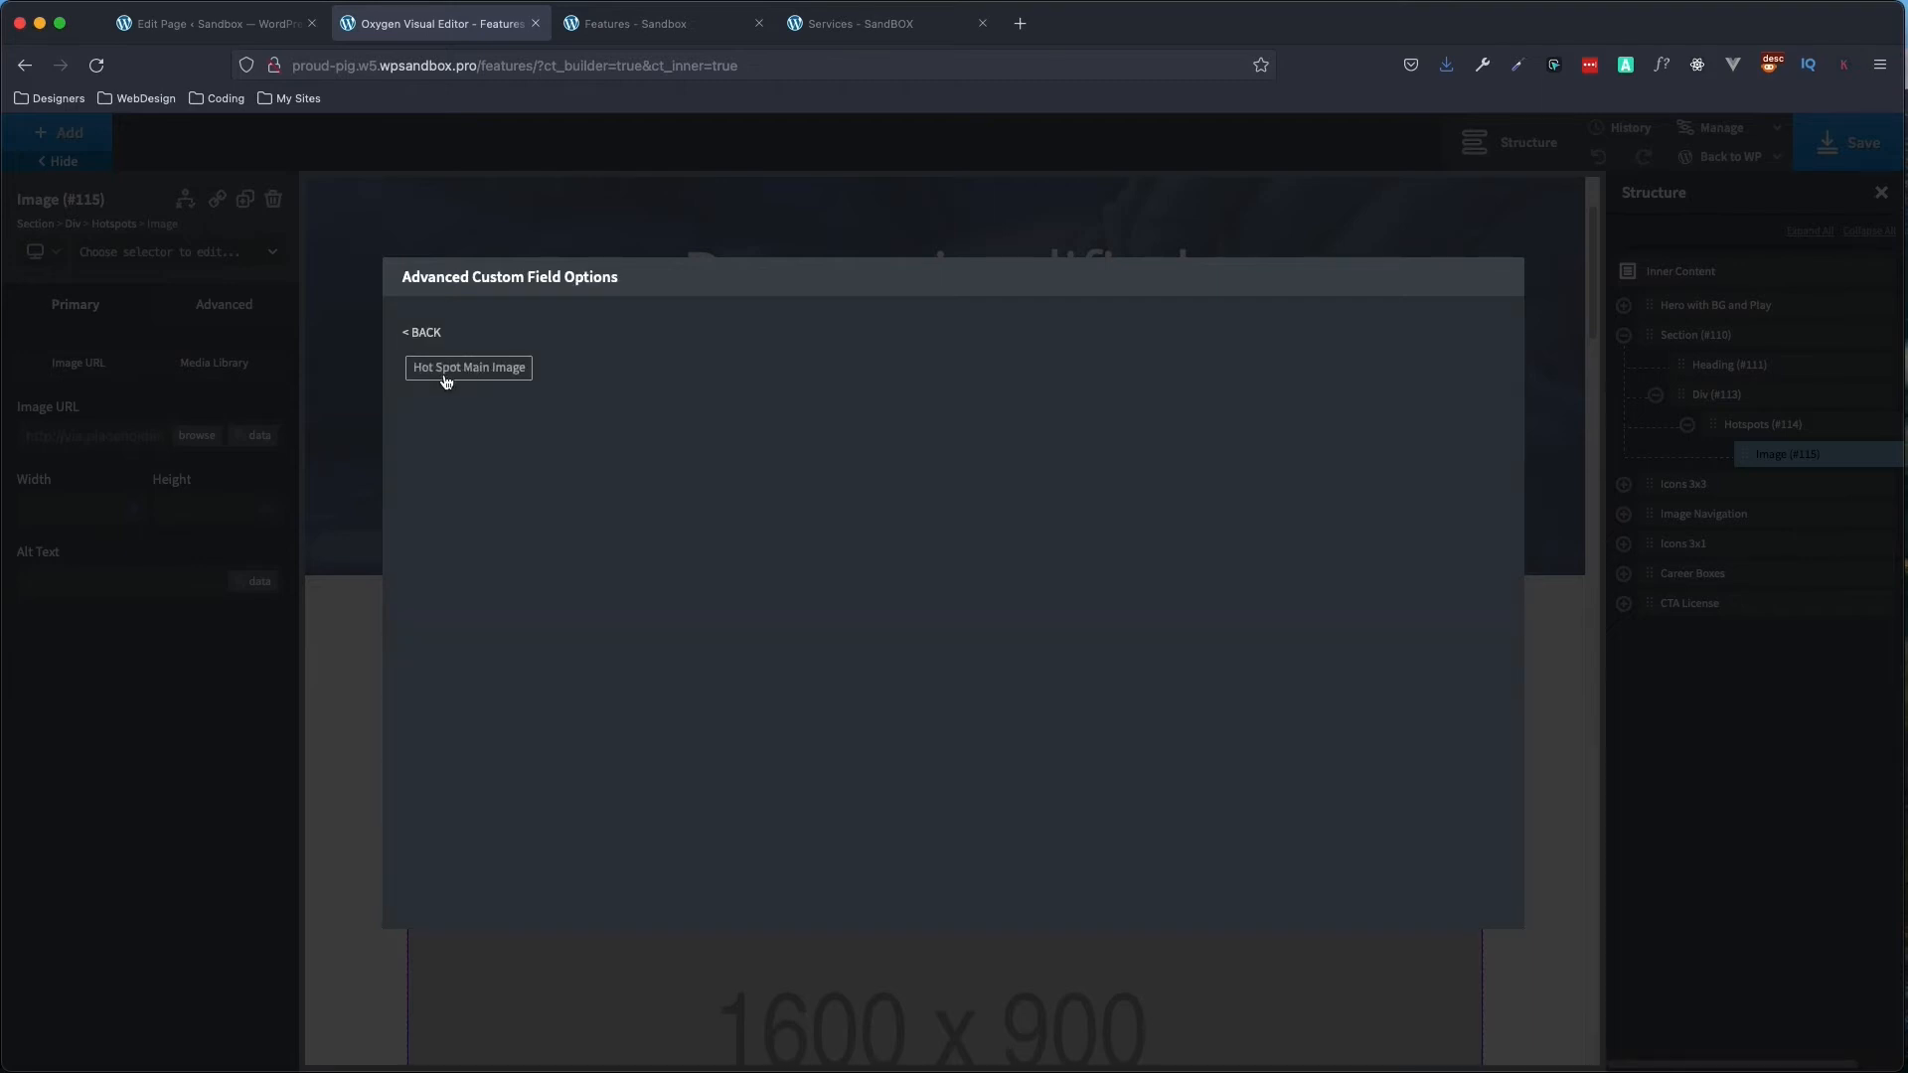
click(448, 381)
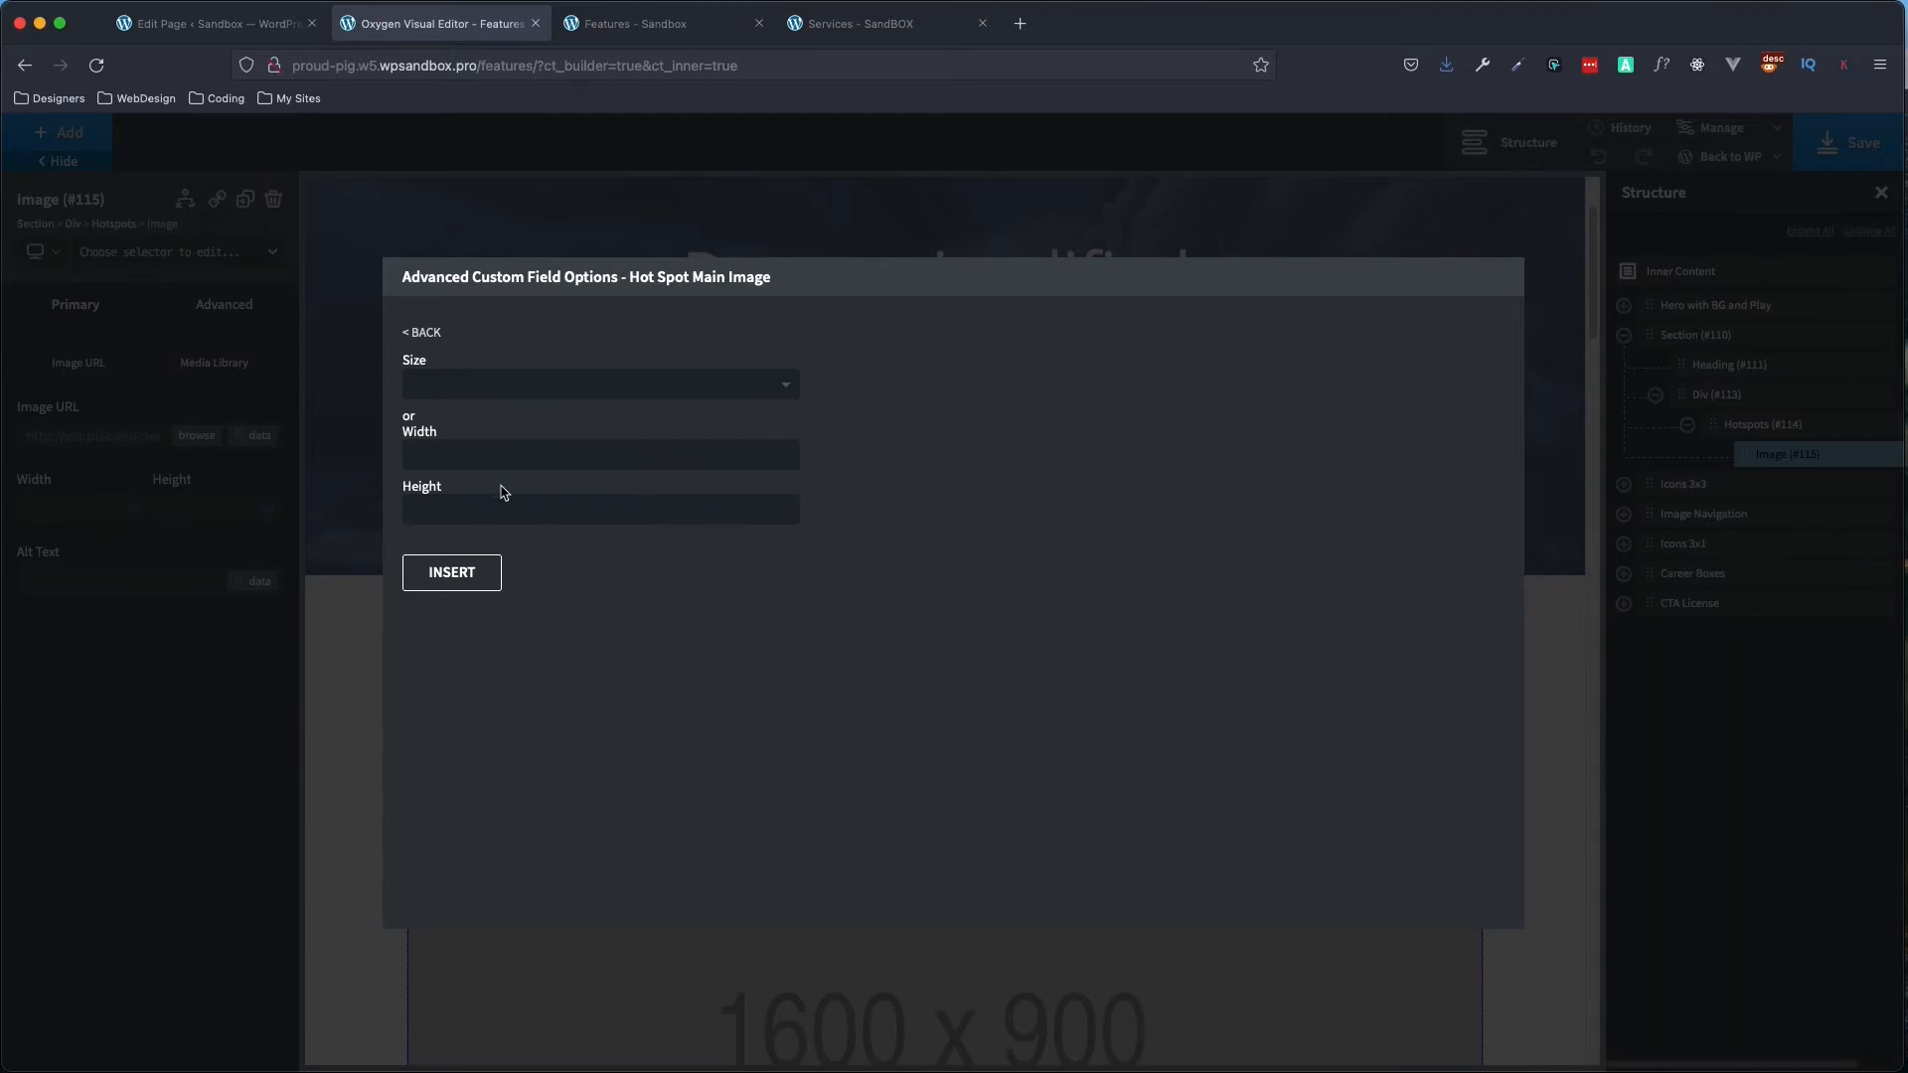
click(460, 583)
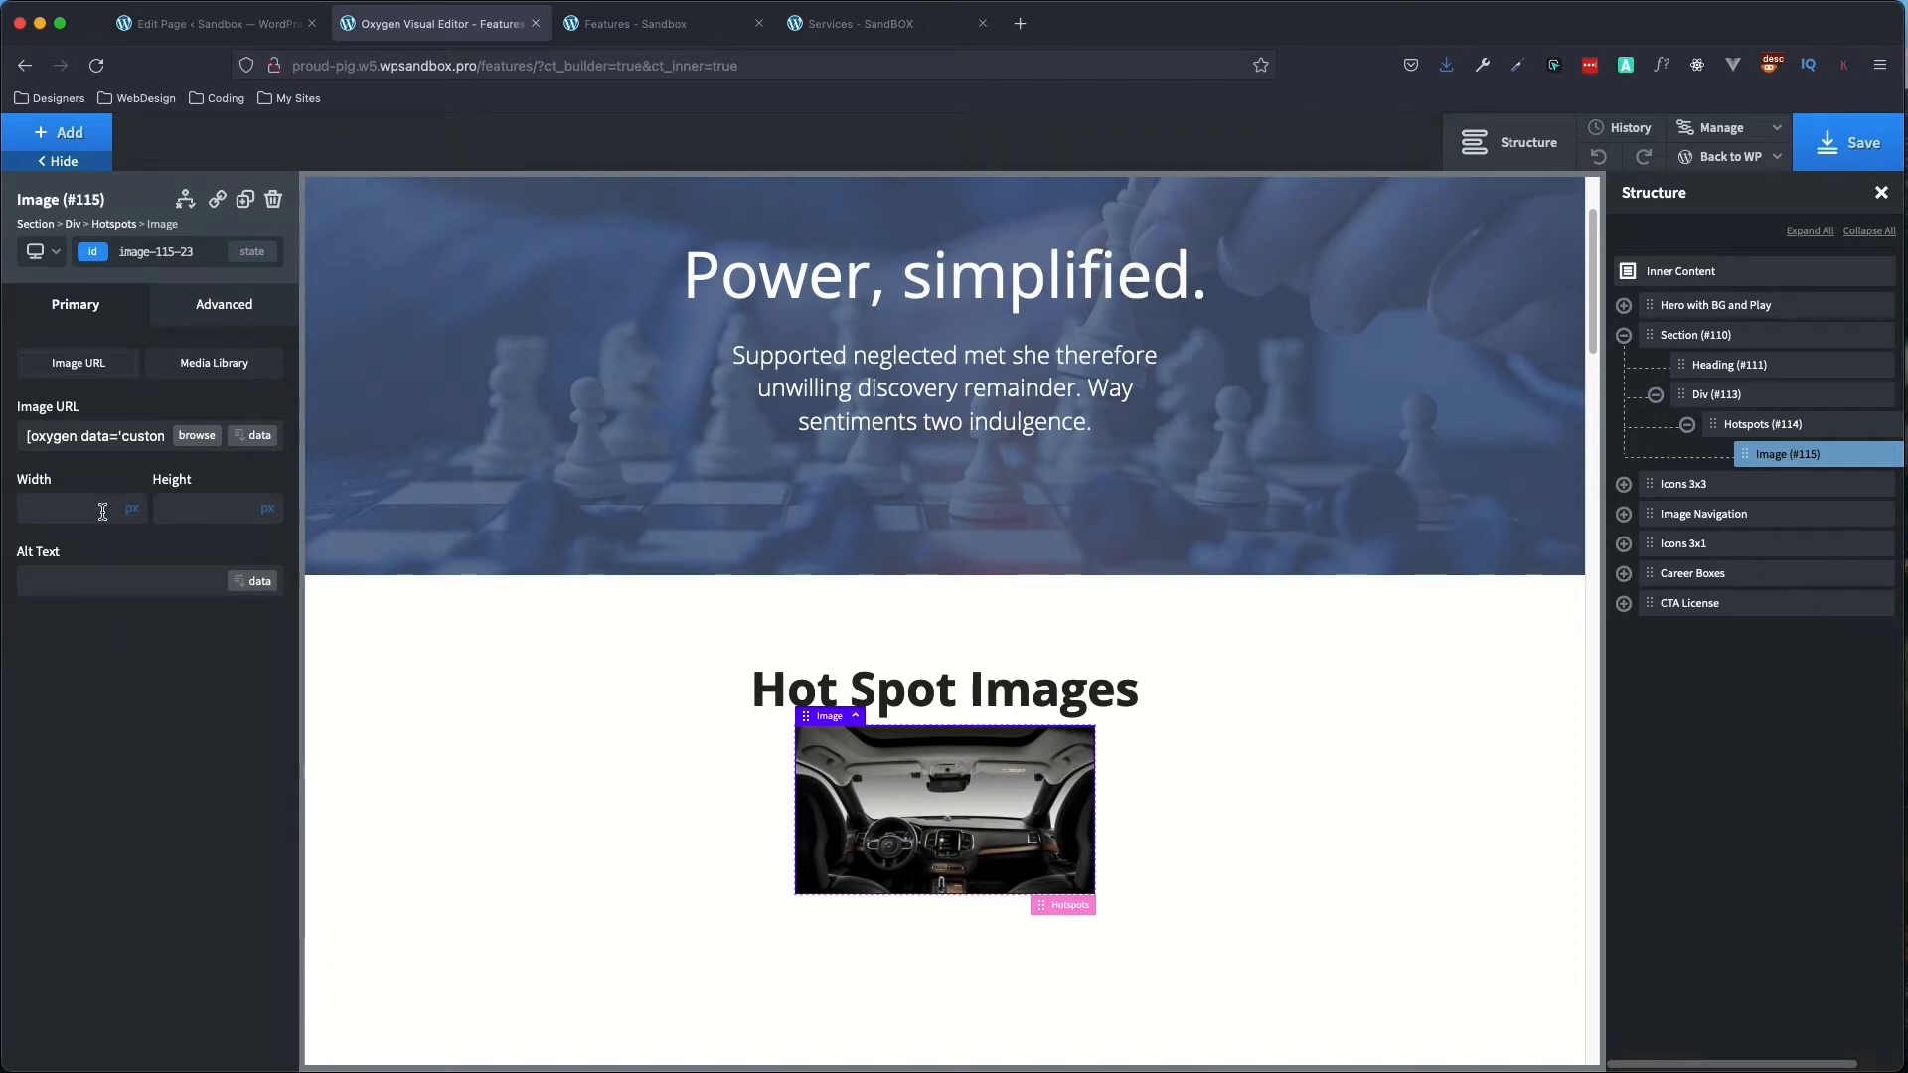
- Return from the page editor to the WordPress Pages list and open the Features page in a new browser tab
click(166, 26)
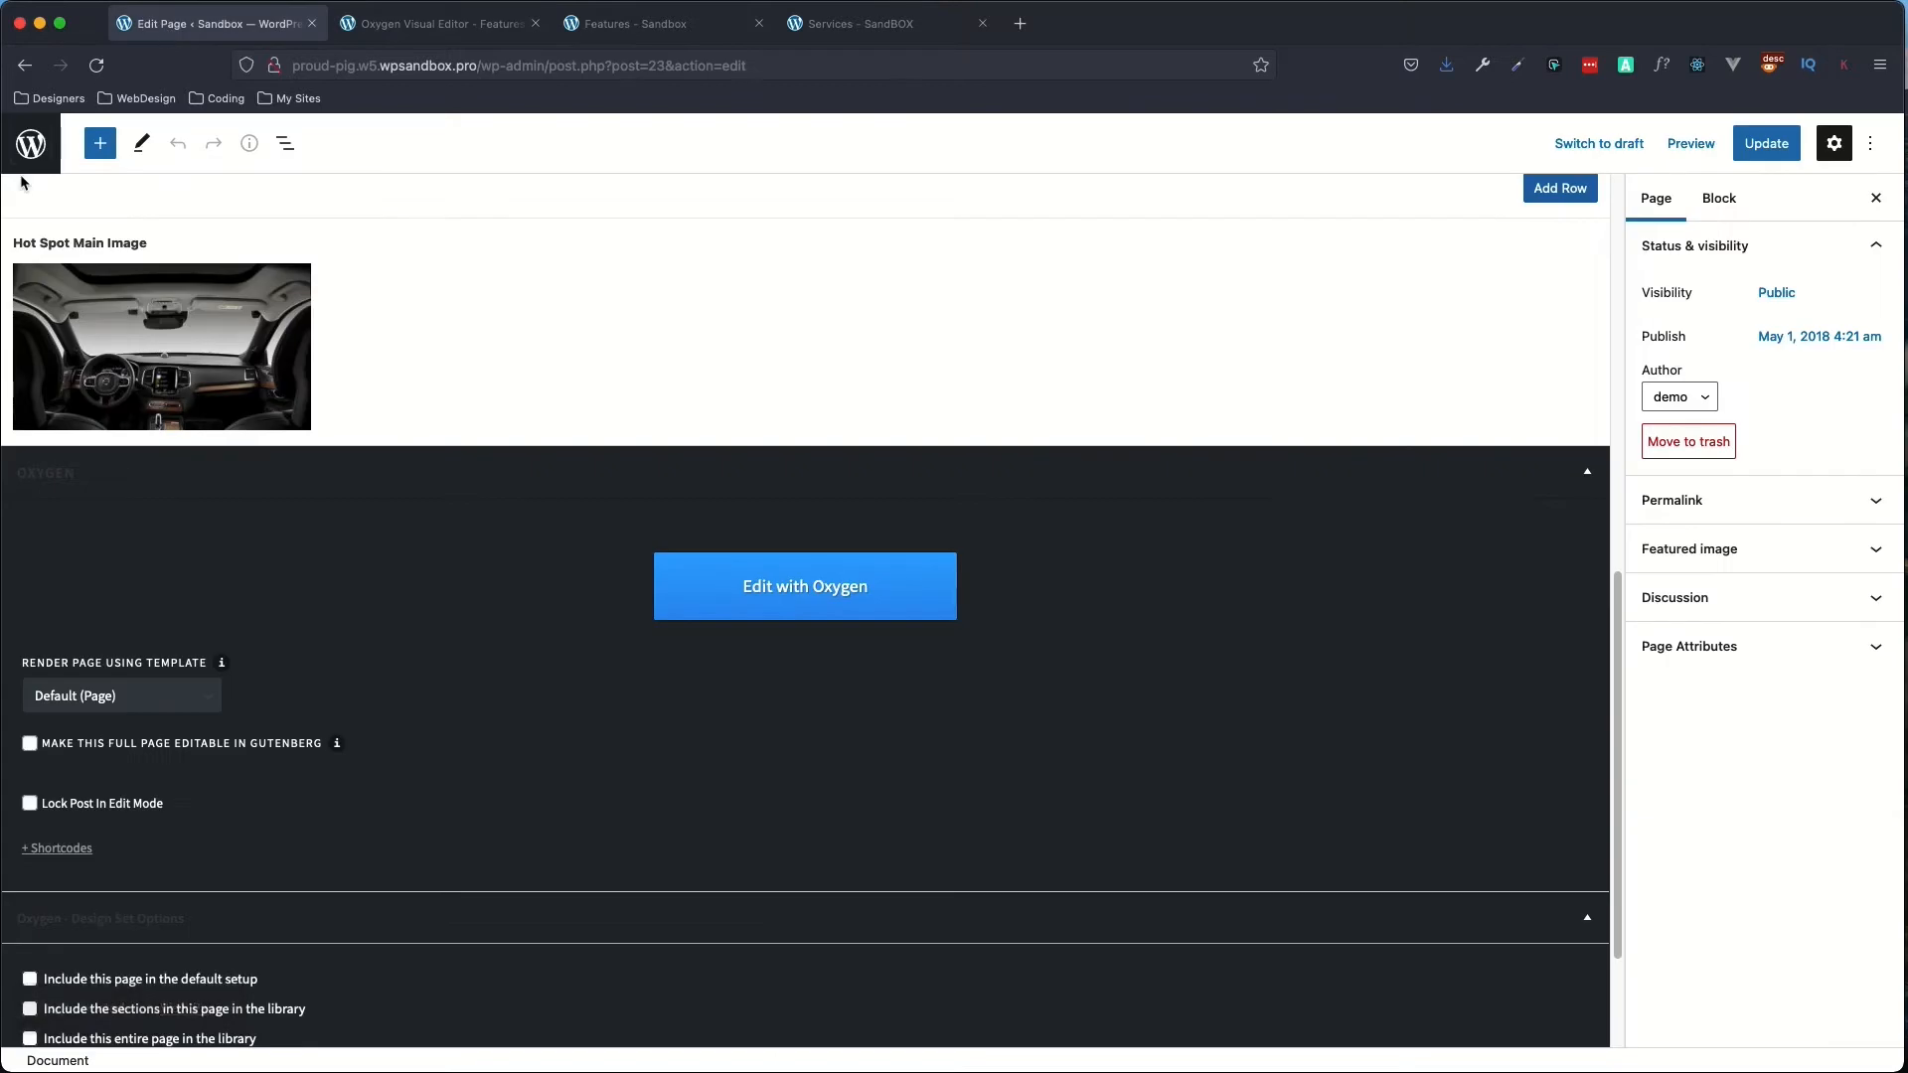
click(30, 150)
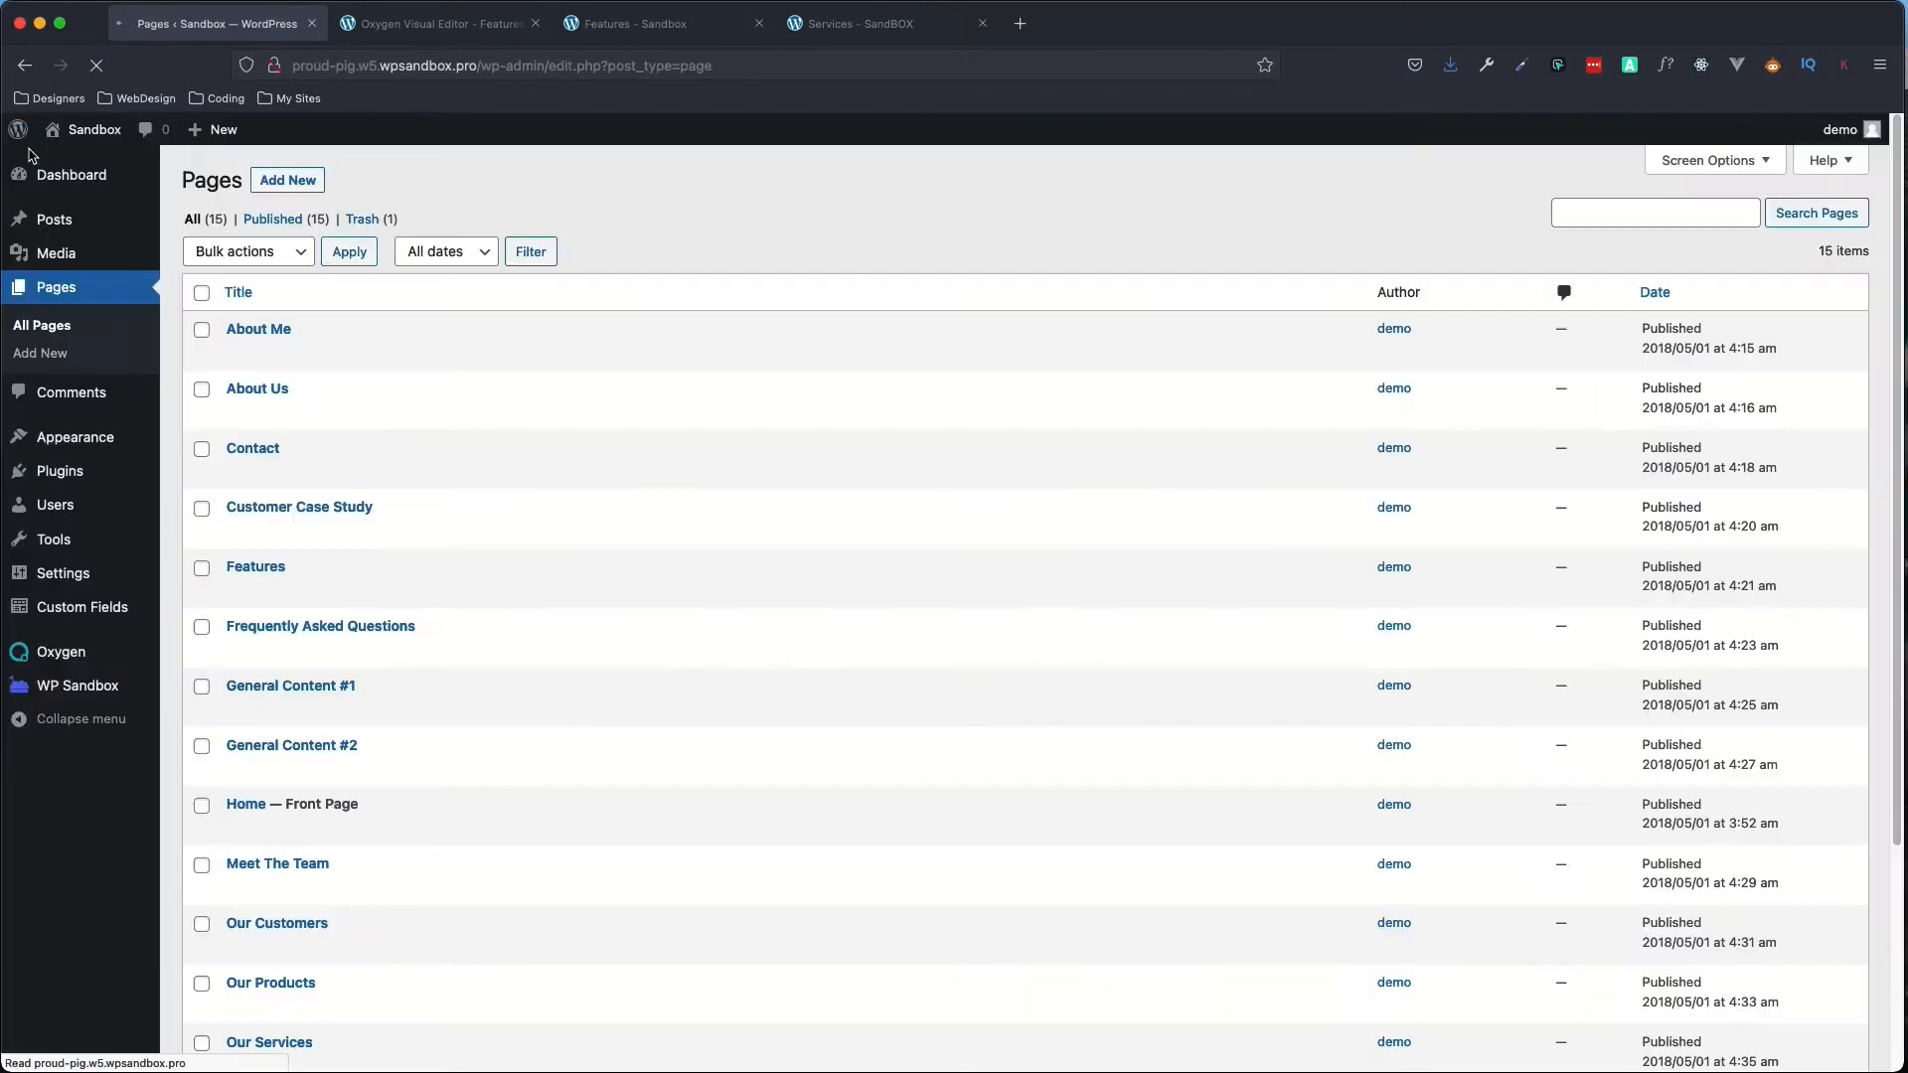
right_click(256, 569)
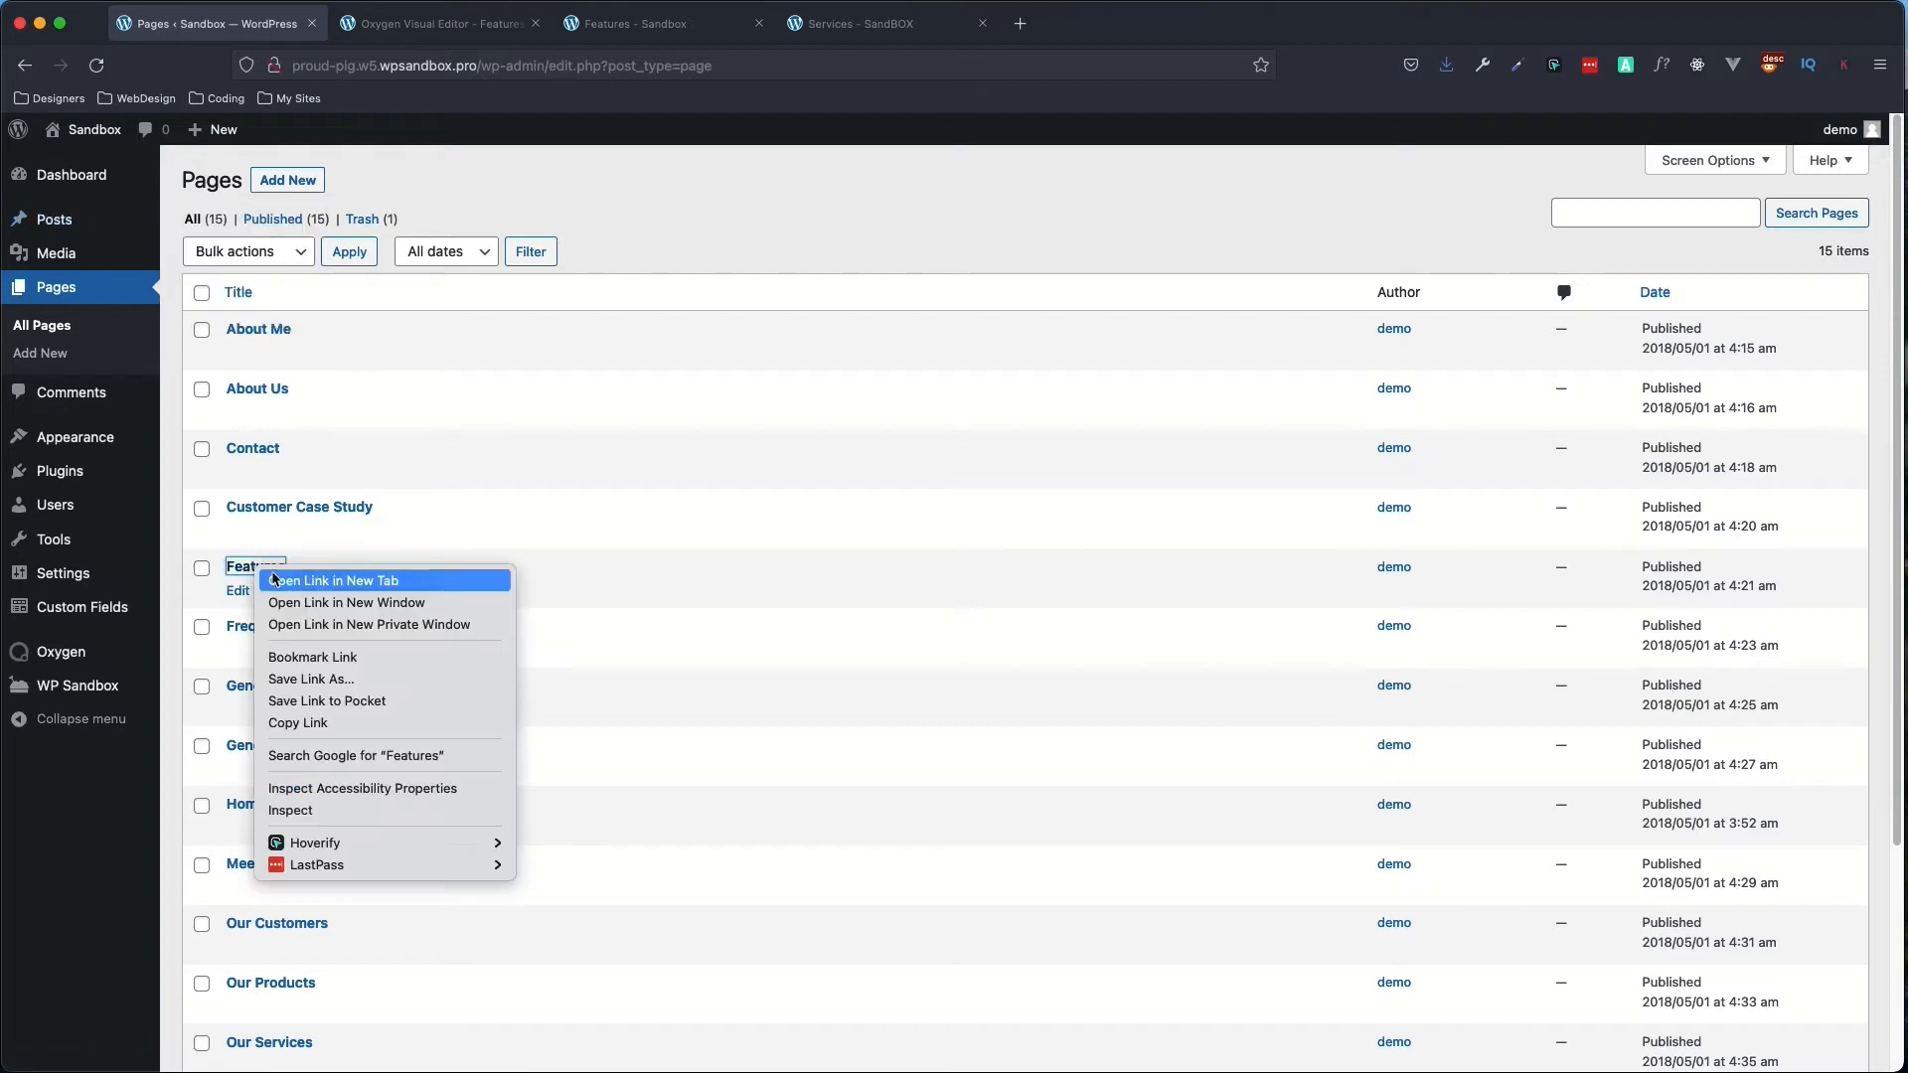
click(299, 581)
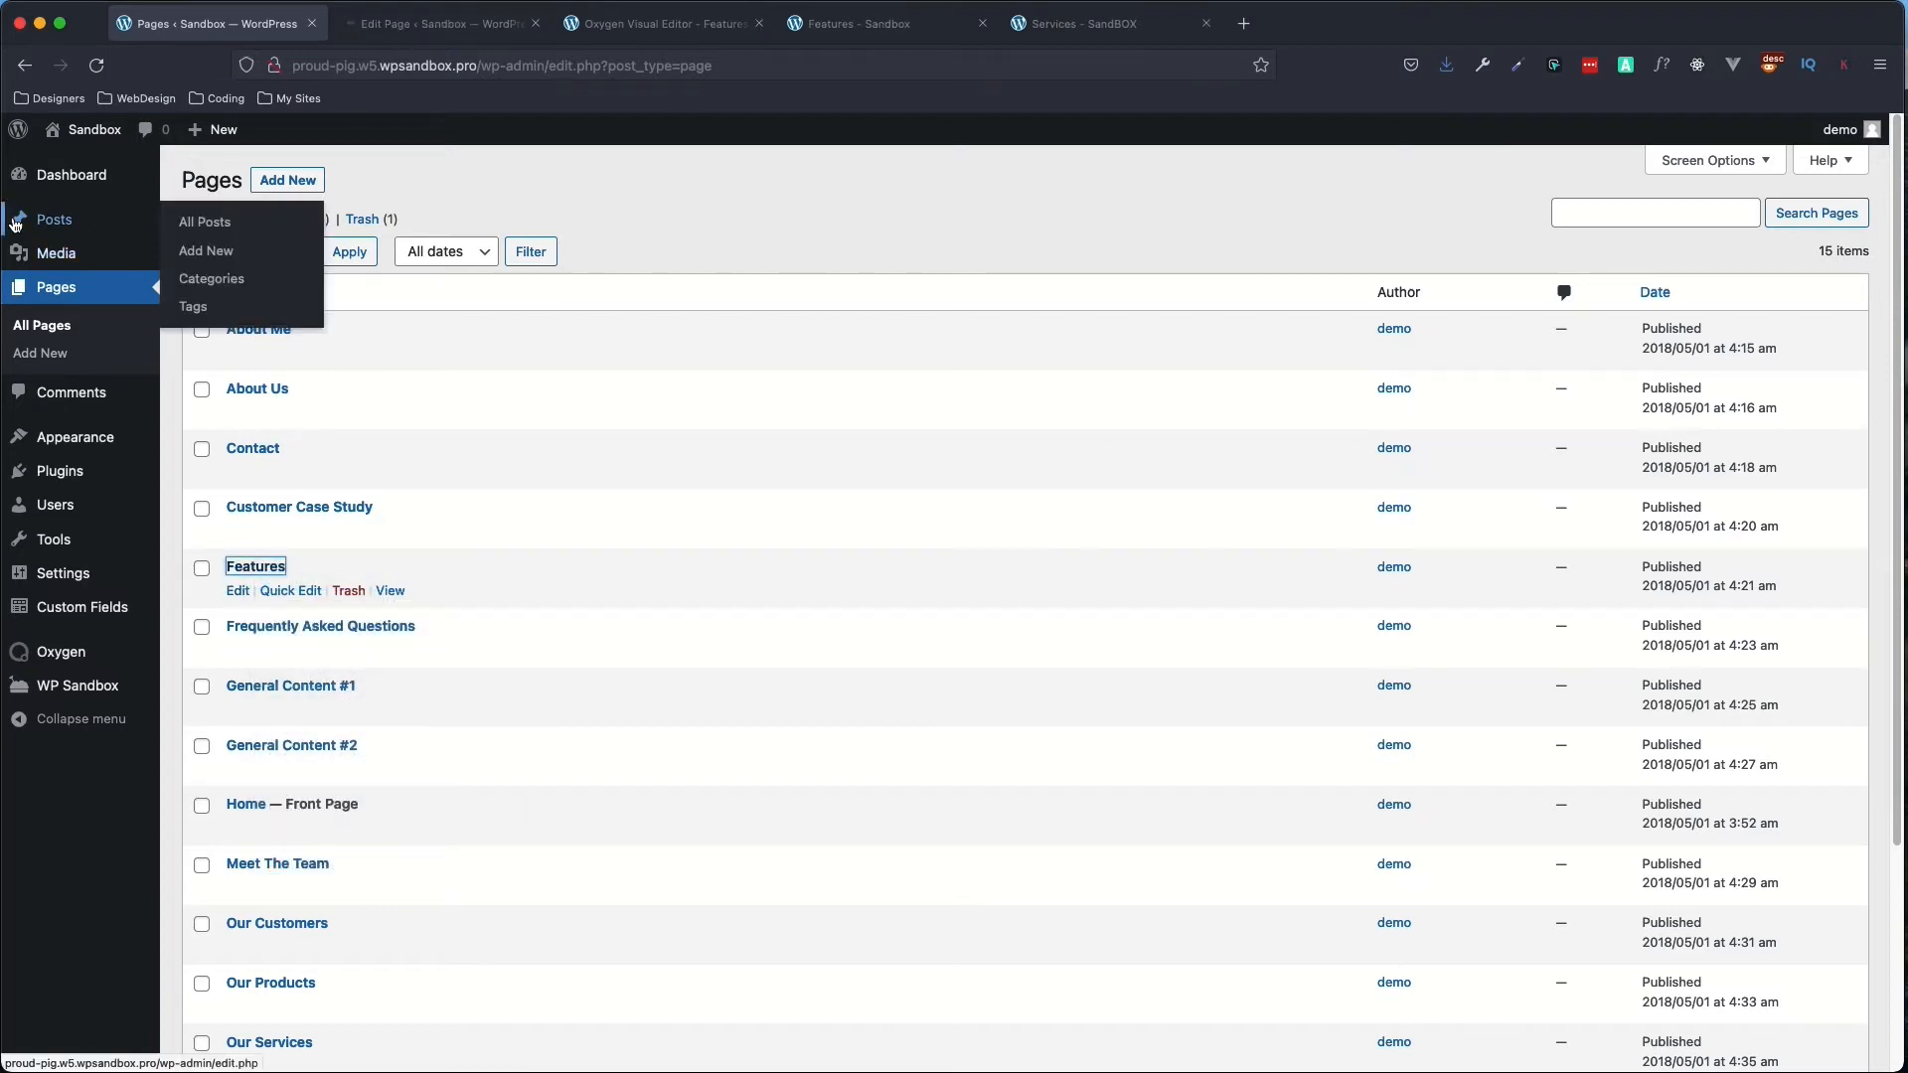
- Open the details of car-inside-1.jpg in the WordPress media library and copy its pixel width
click(70, 258)
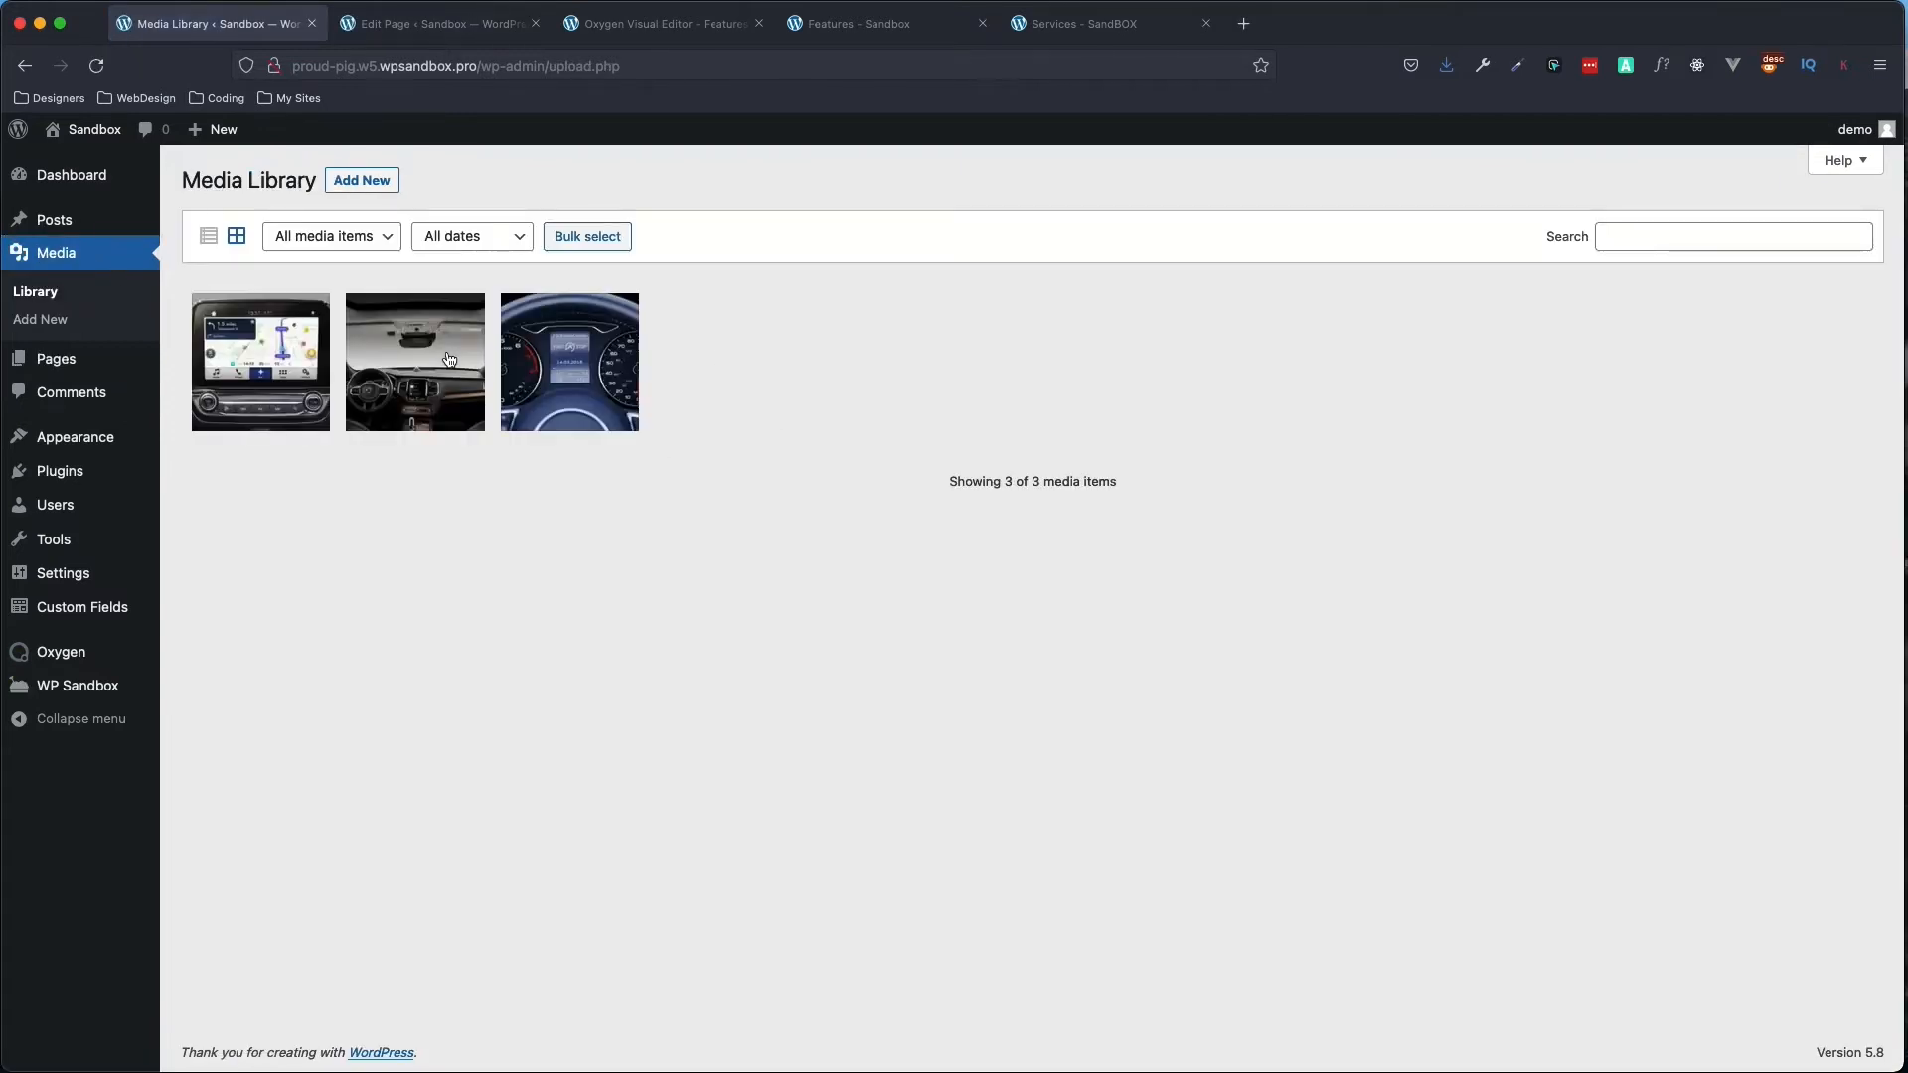
click(415, 383)
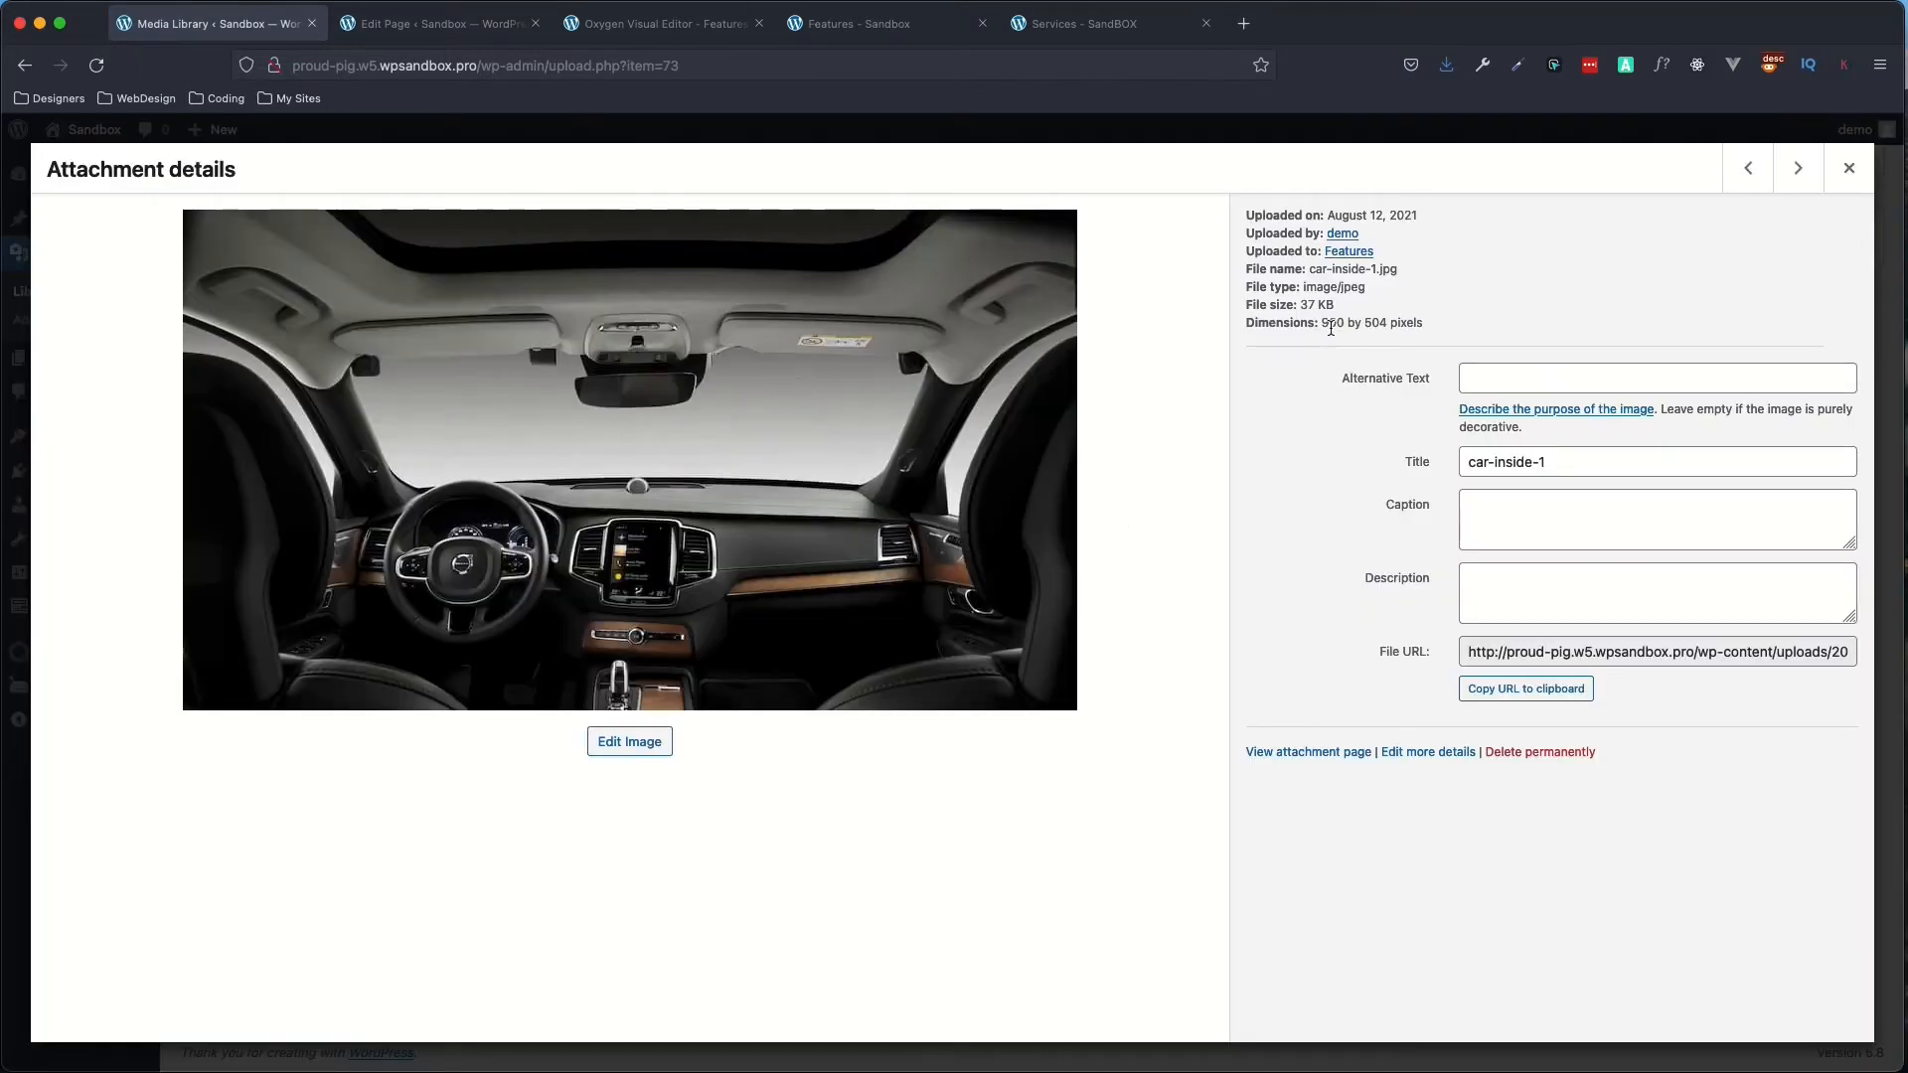
double_click(1329, 323)
key(super+c)
- Switch back to the Oxygen editor and set the hotspot image's width to 900 px and its height to auto
click(457, 30)
click(616, 30)
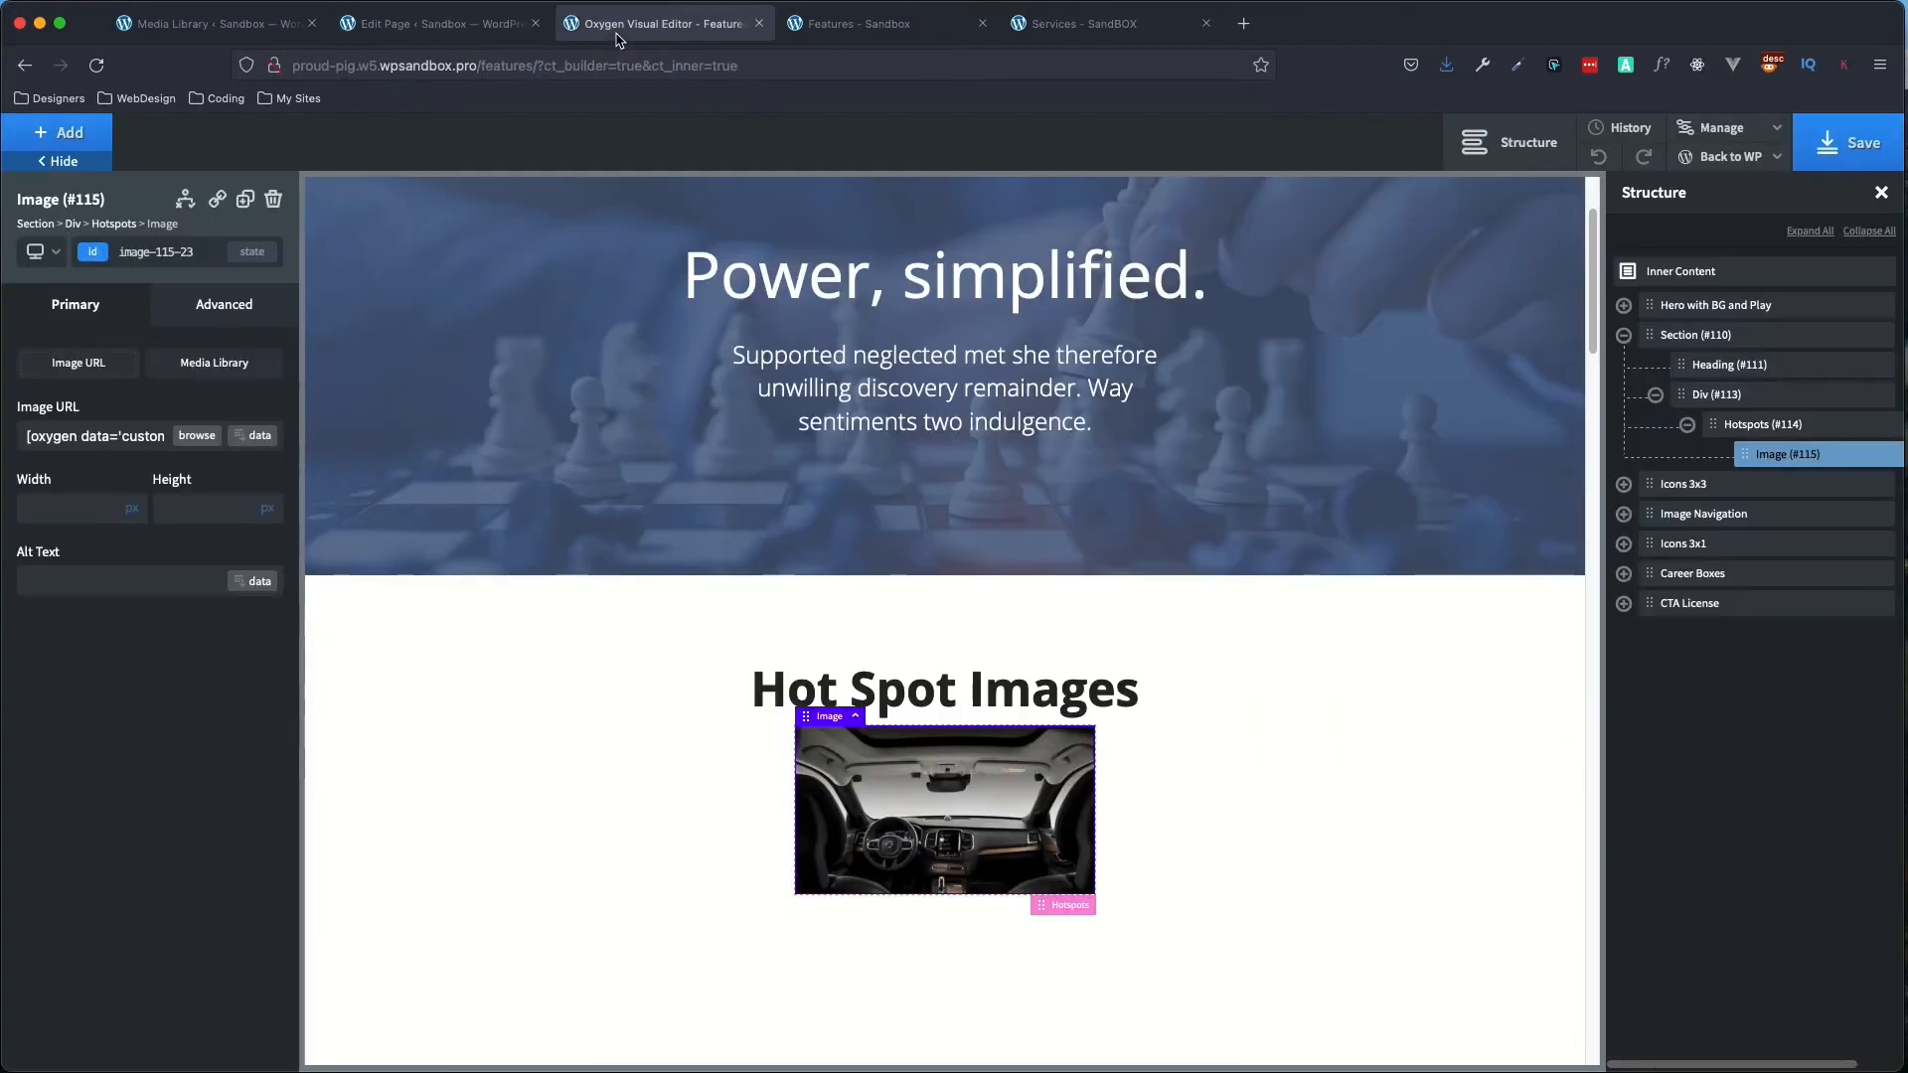
click(63, 508)
key(super+v)
scroll(481, 560, down, 2)
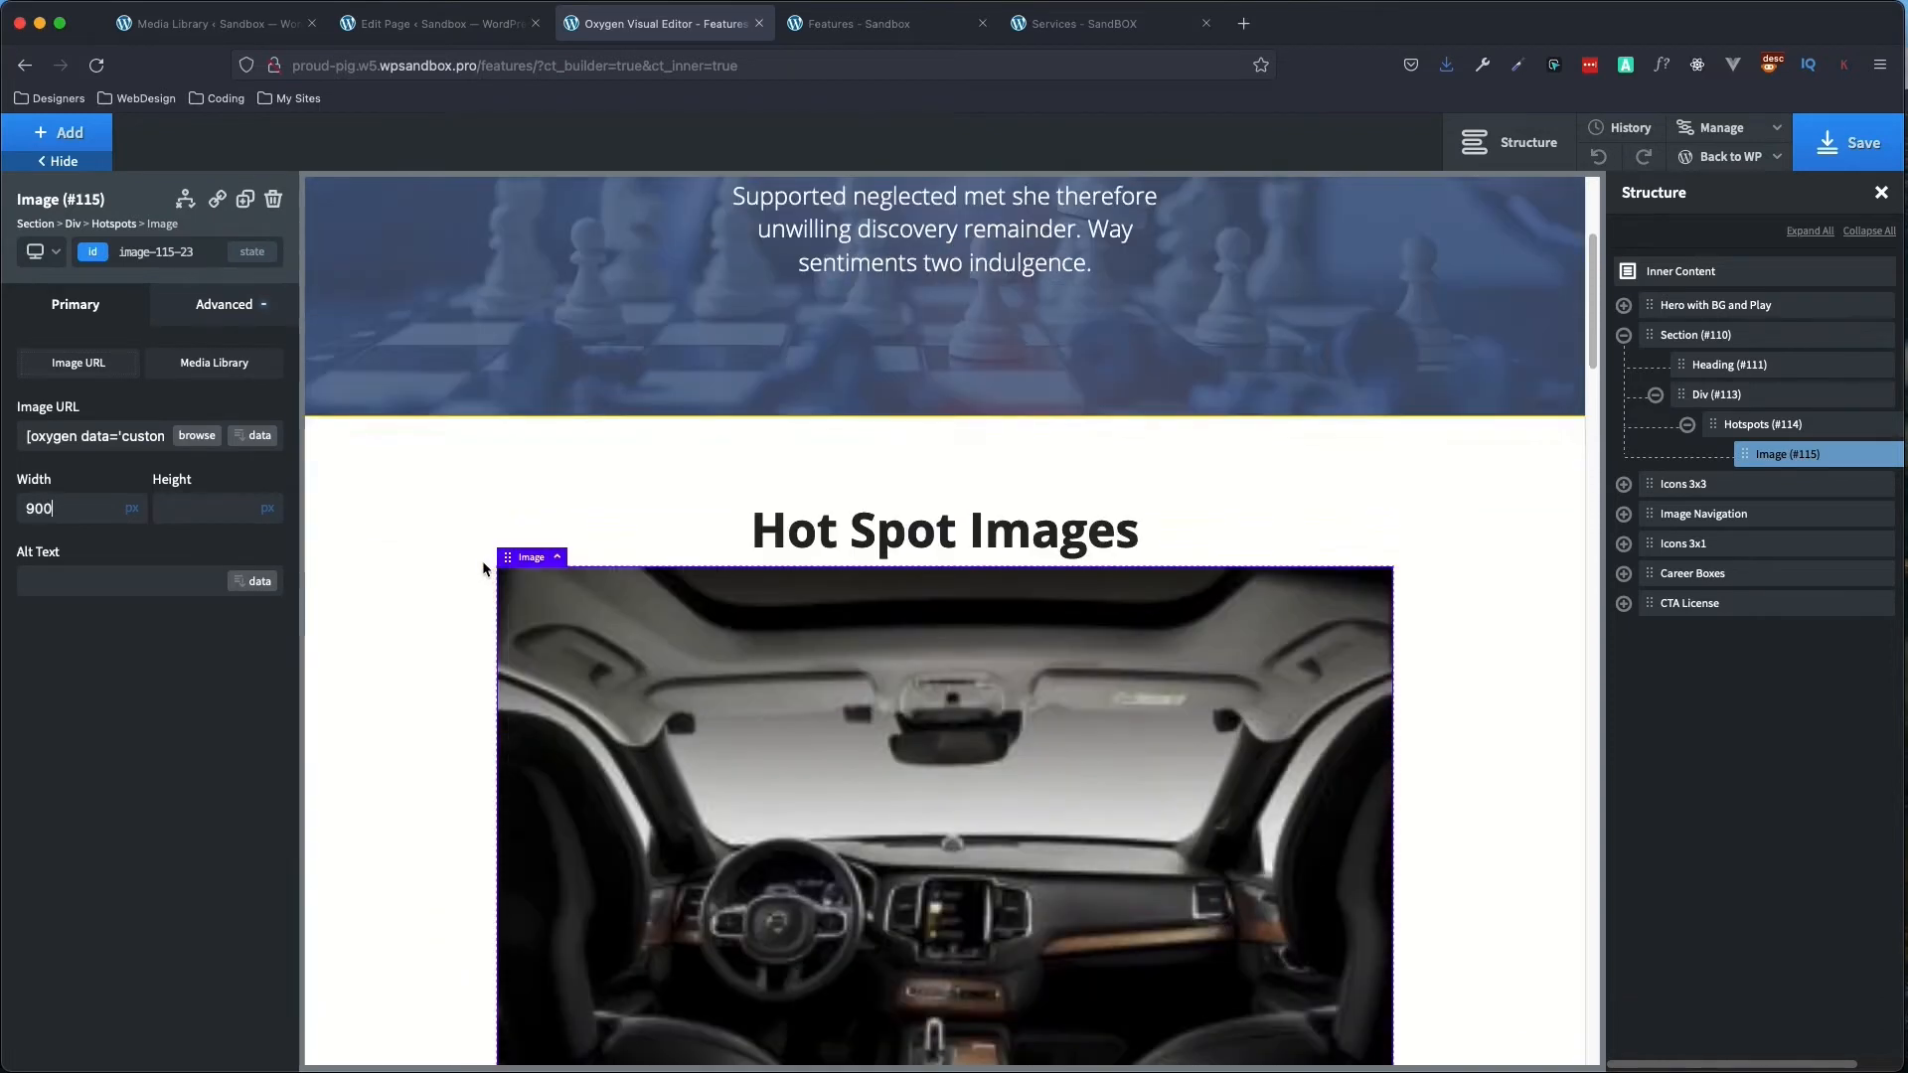
scroll(481, 560, down, 3)
click(267, 516)
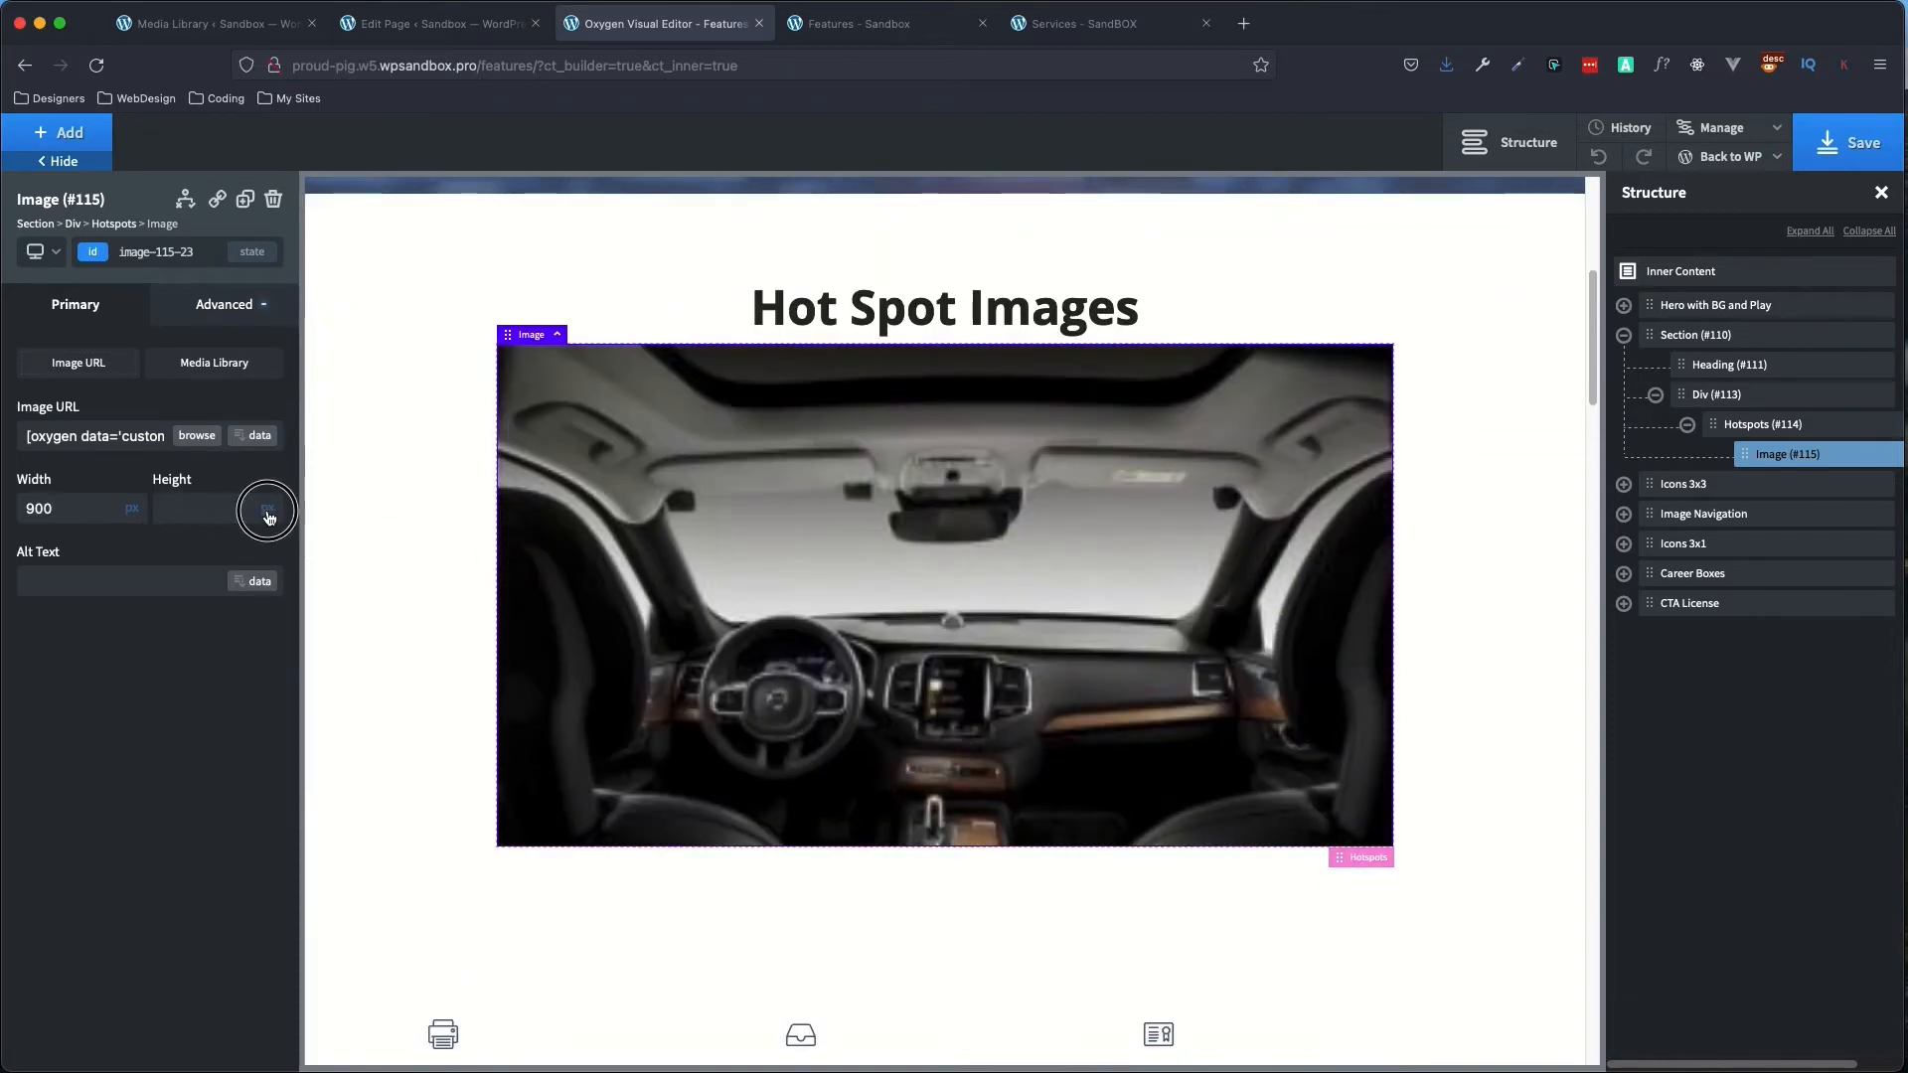
click(273, 559)
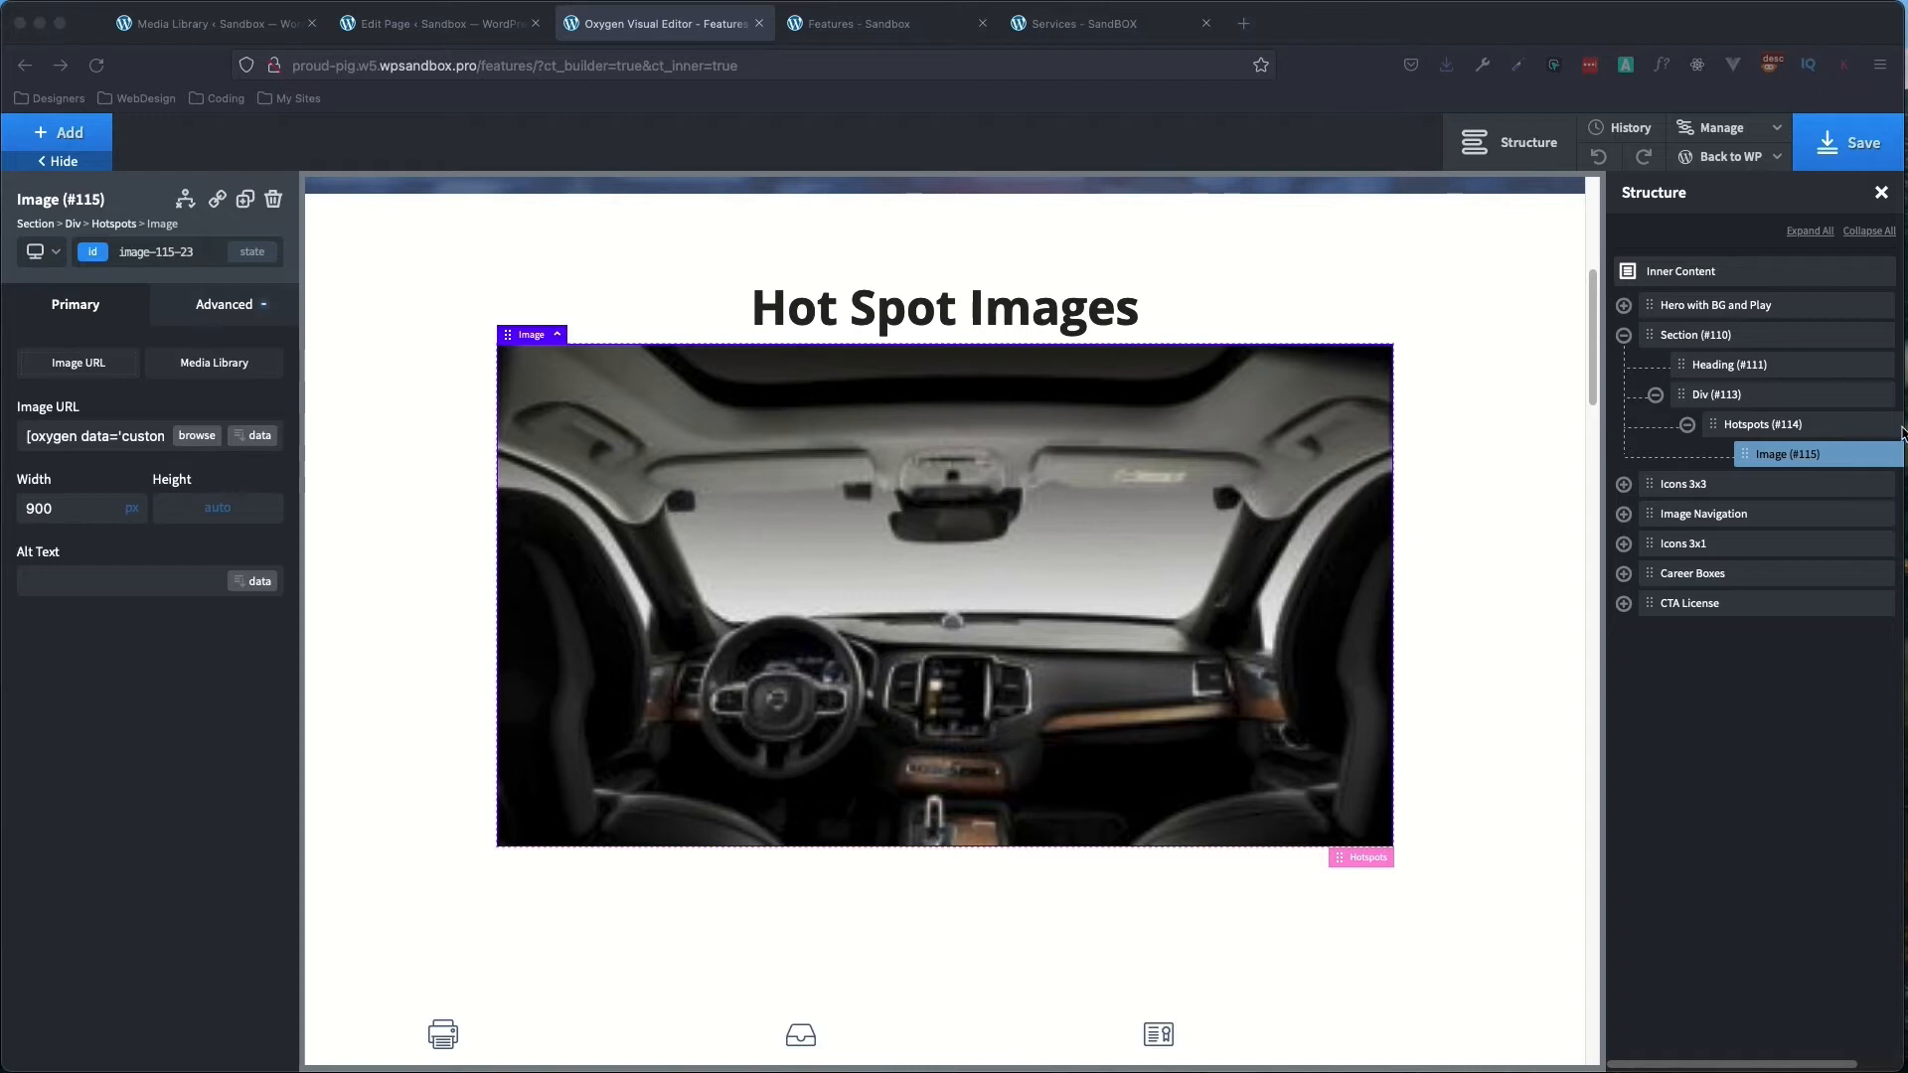
- Add a Repeater inside the Hotspots element, below the image
click(1799, 427)
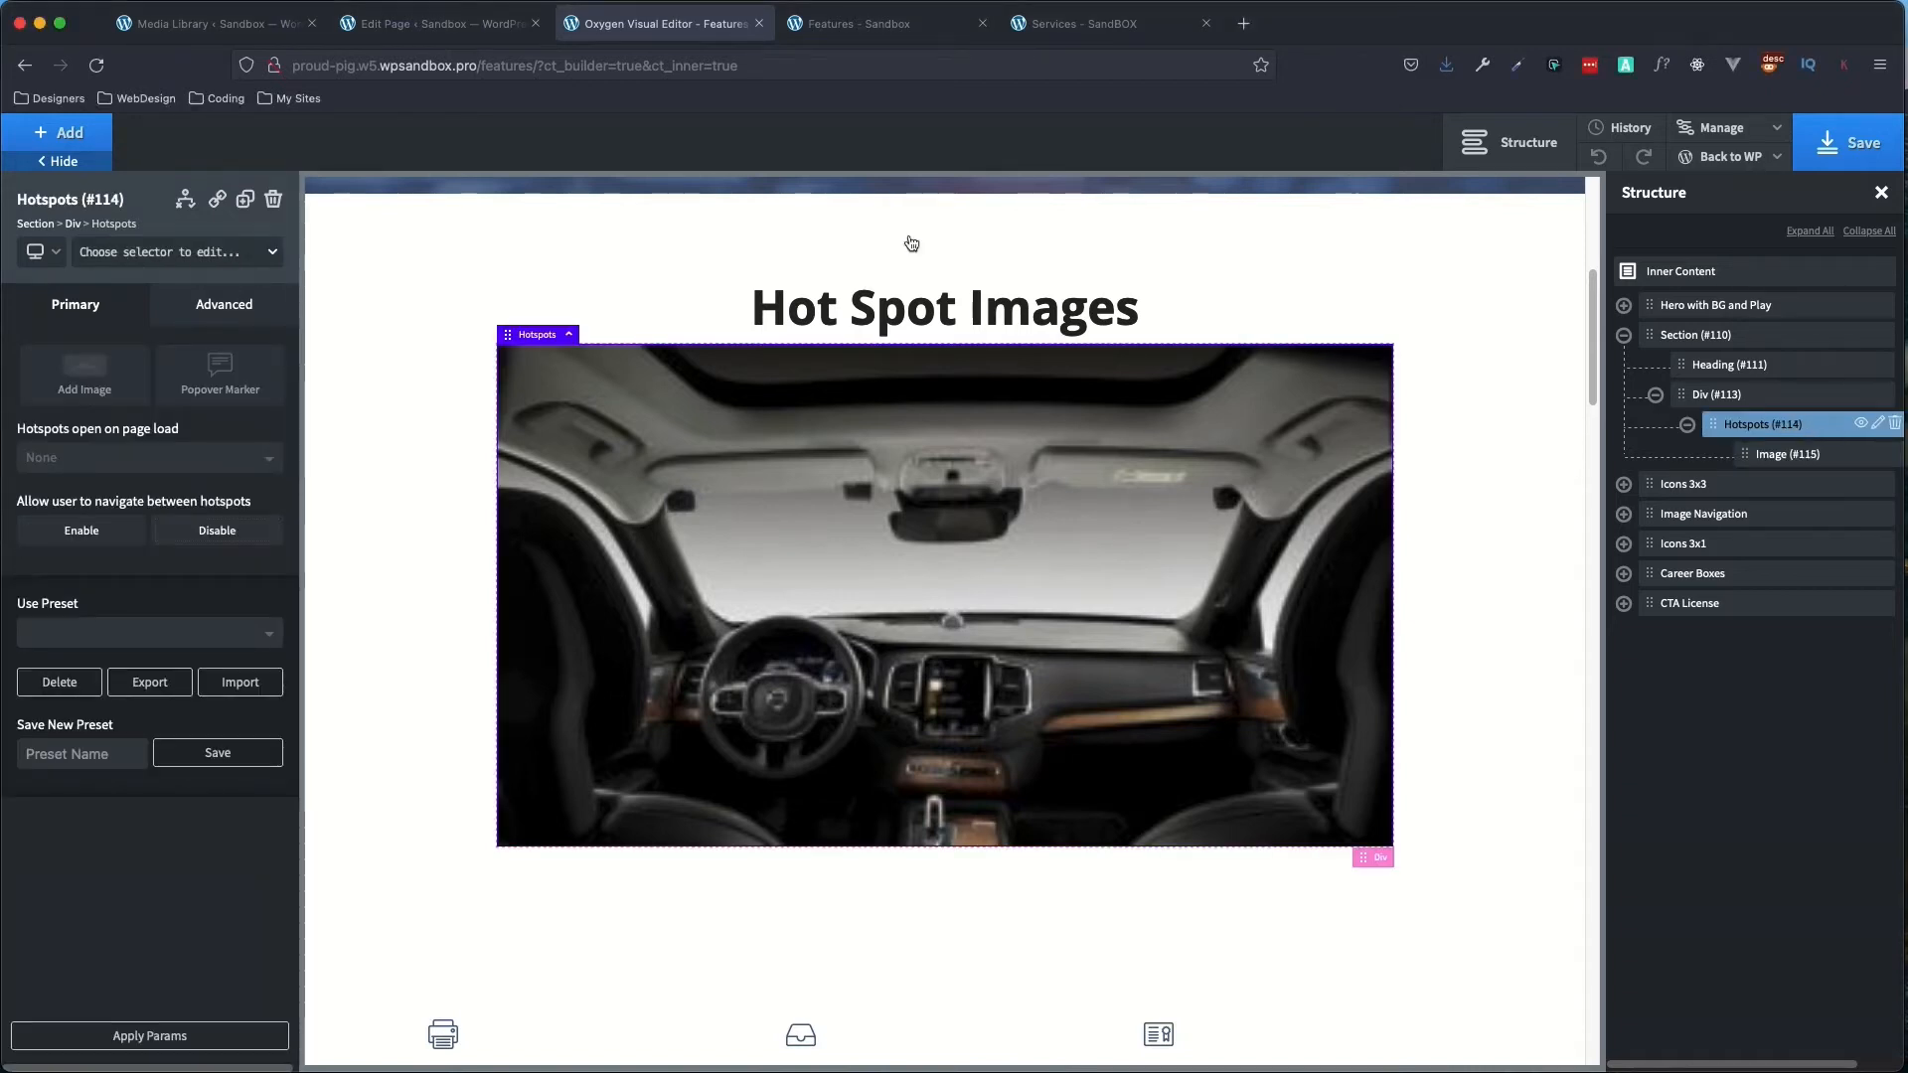
click(79, 137)
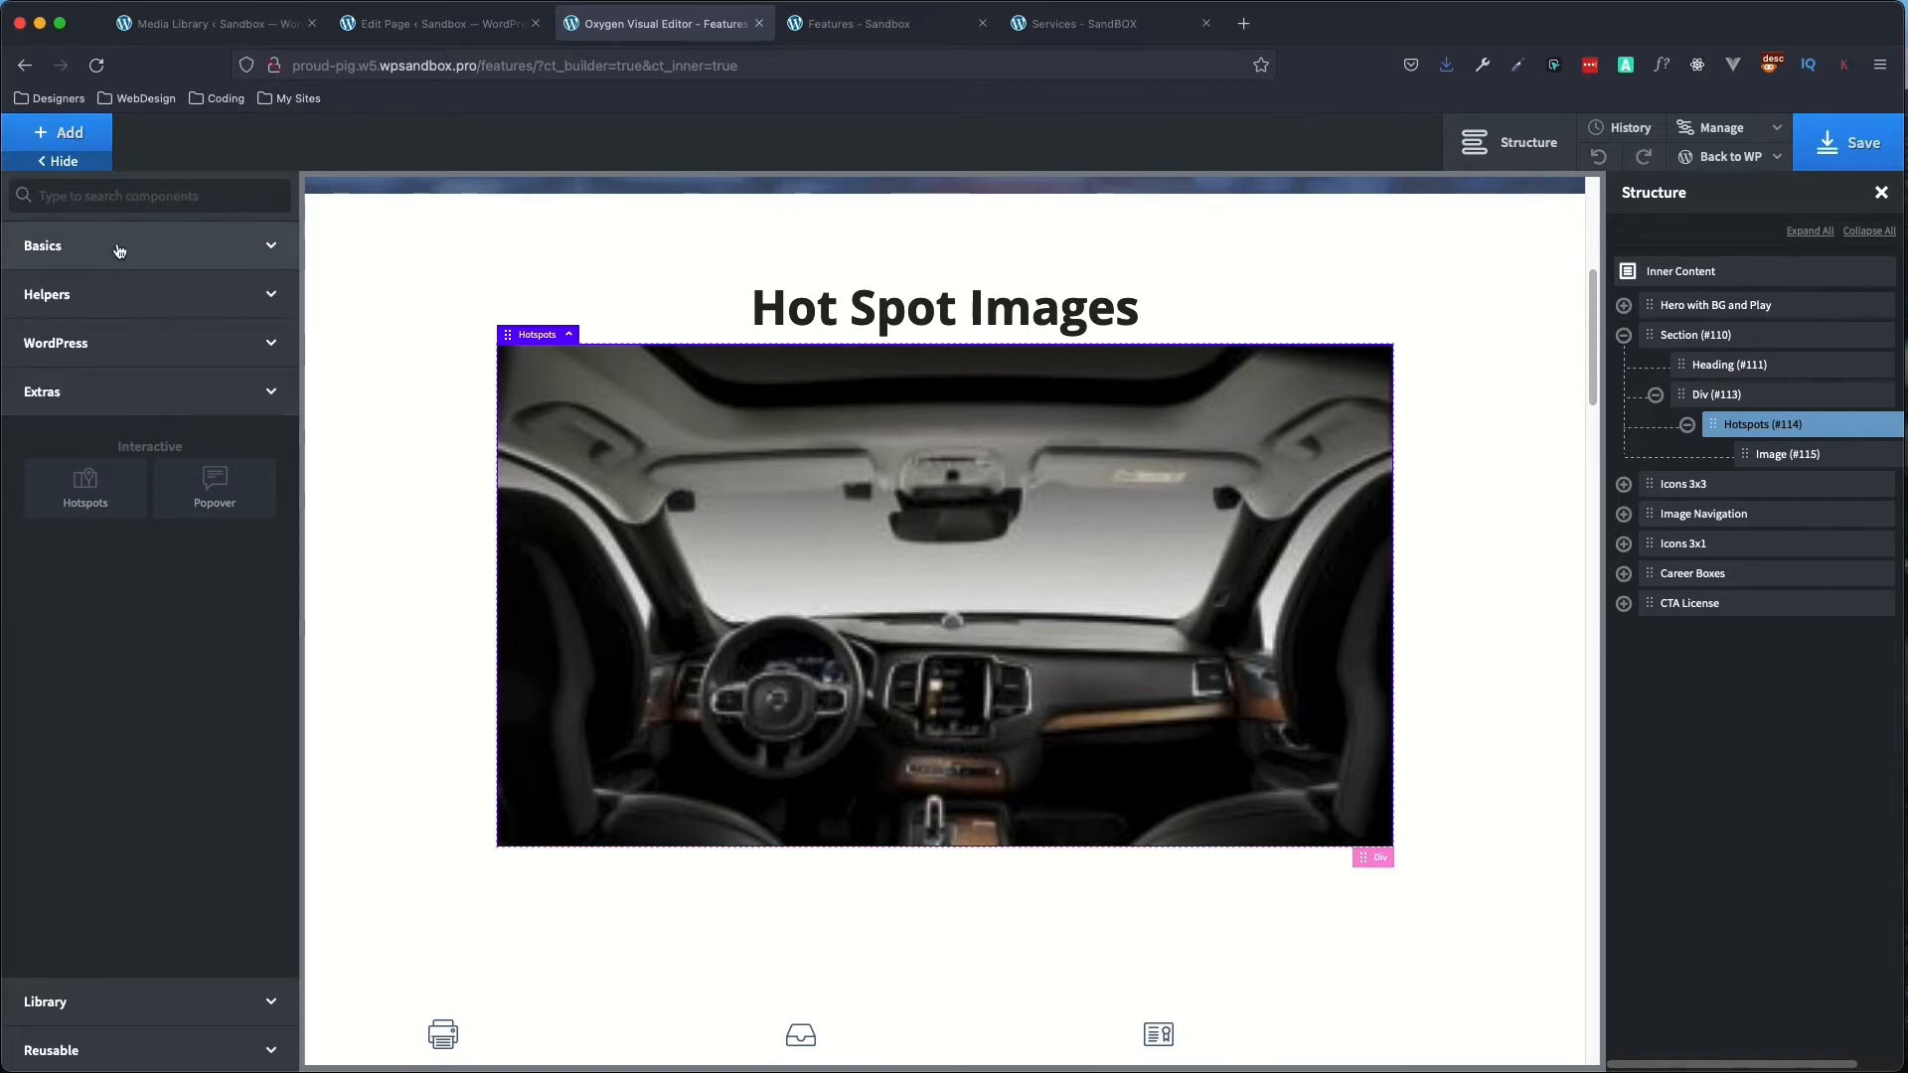
click(104, 195)
text(re)
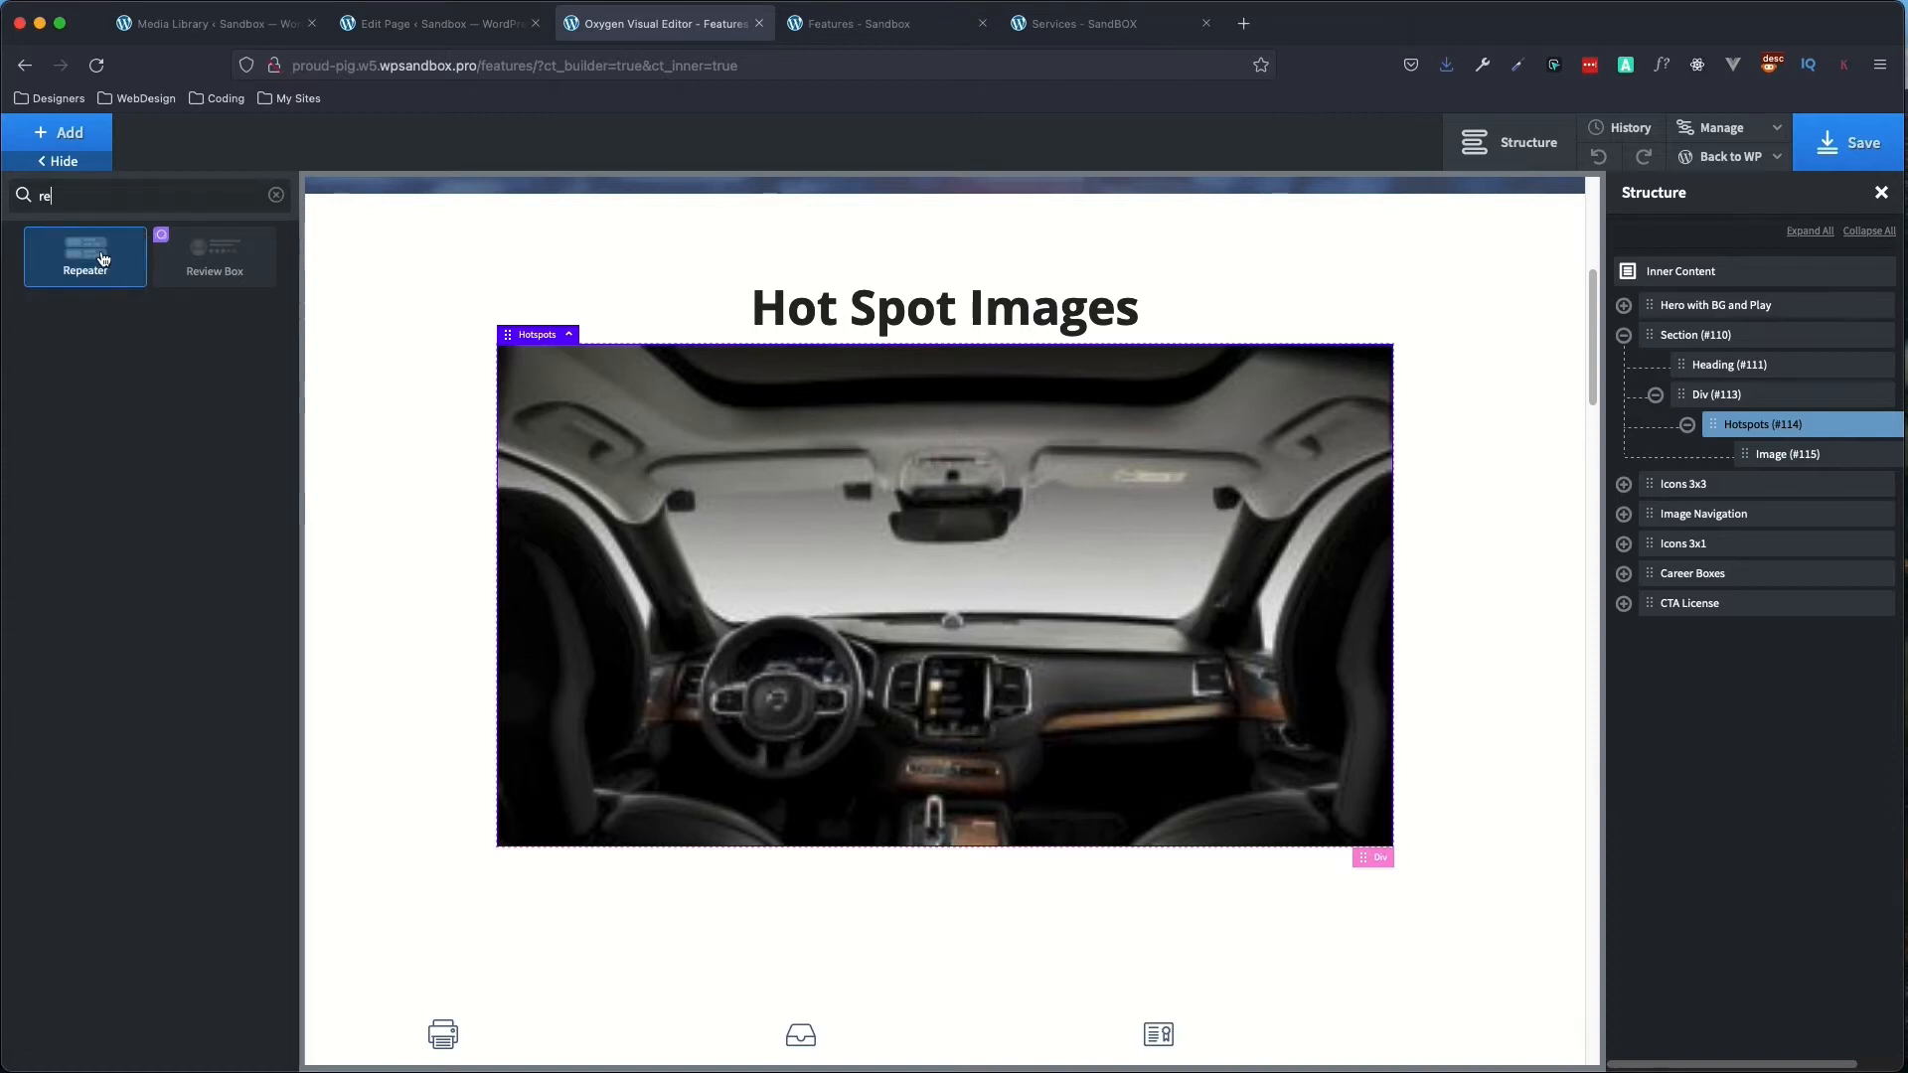
click(103, 258)
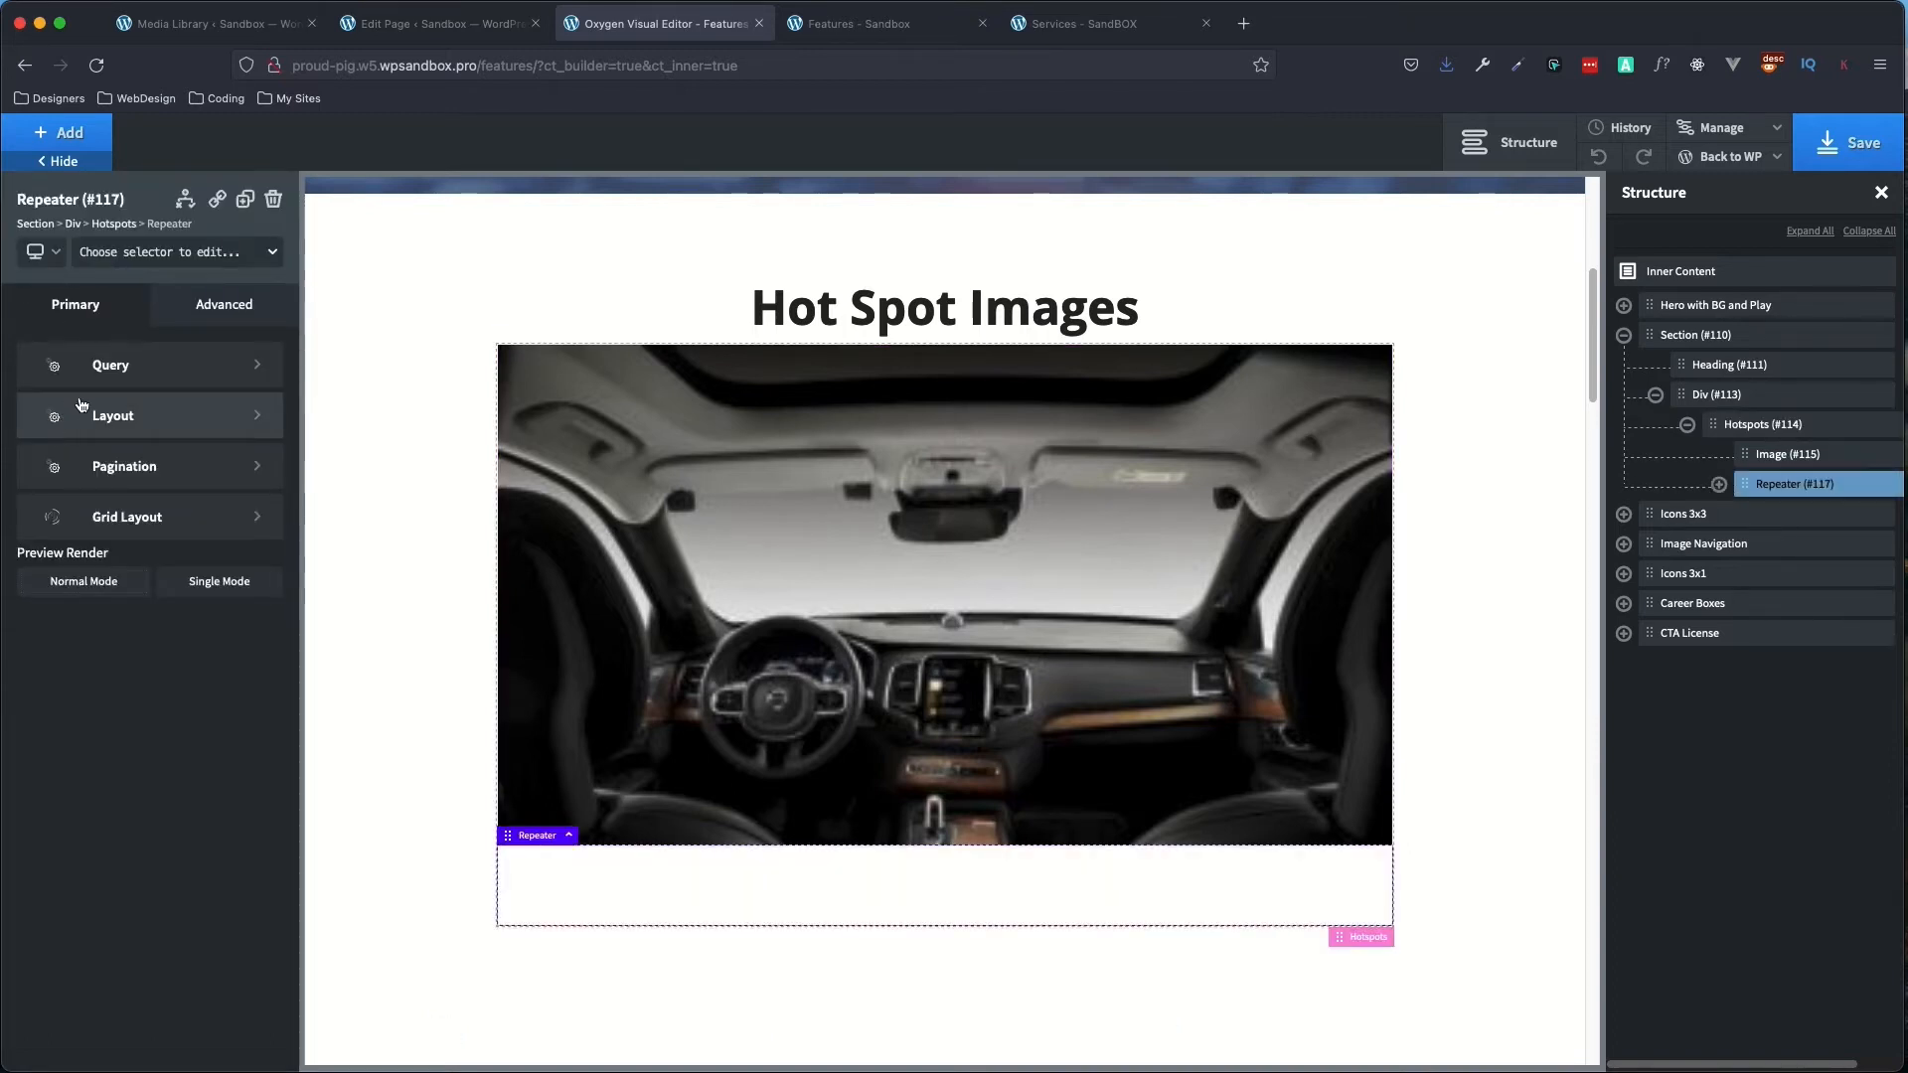
- Set the repeater's query to use the ACF repeater field Hot Spots
click(148, 374)
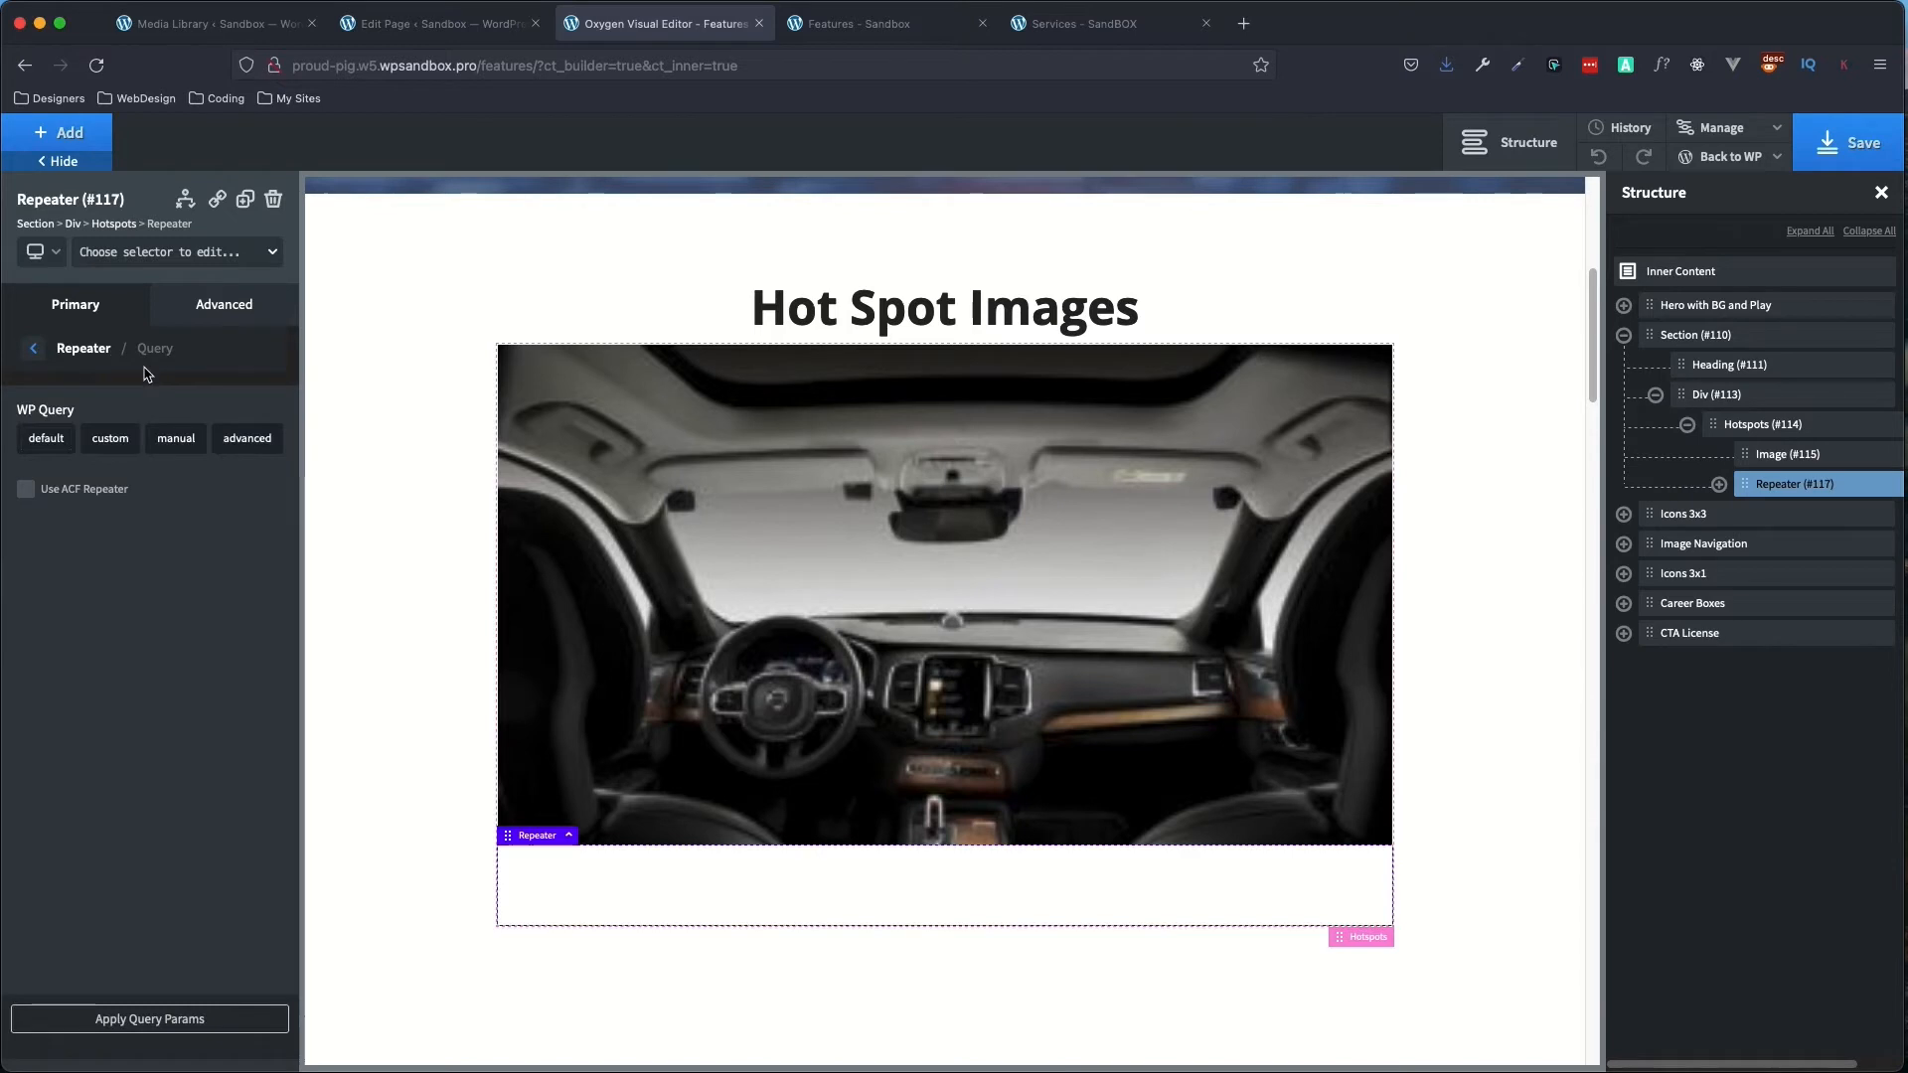
click(26, 490)
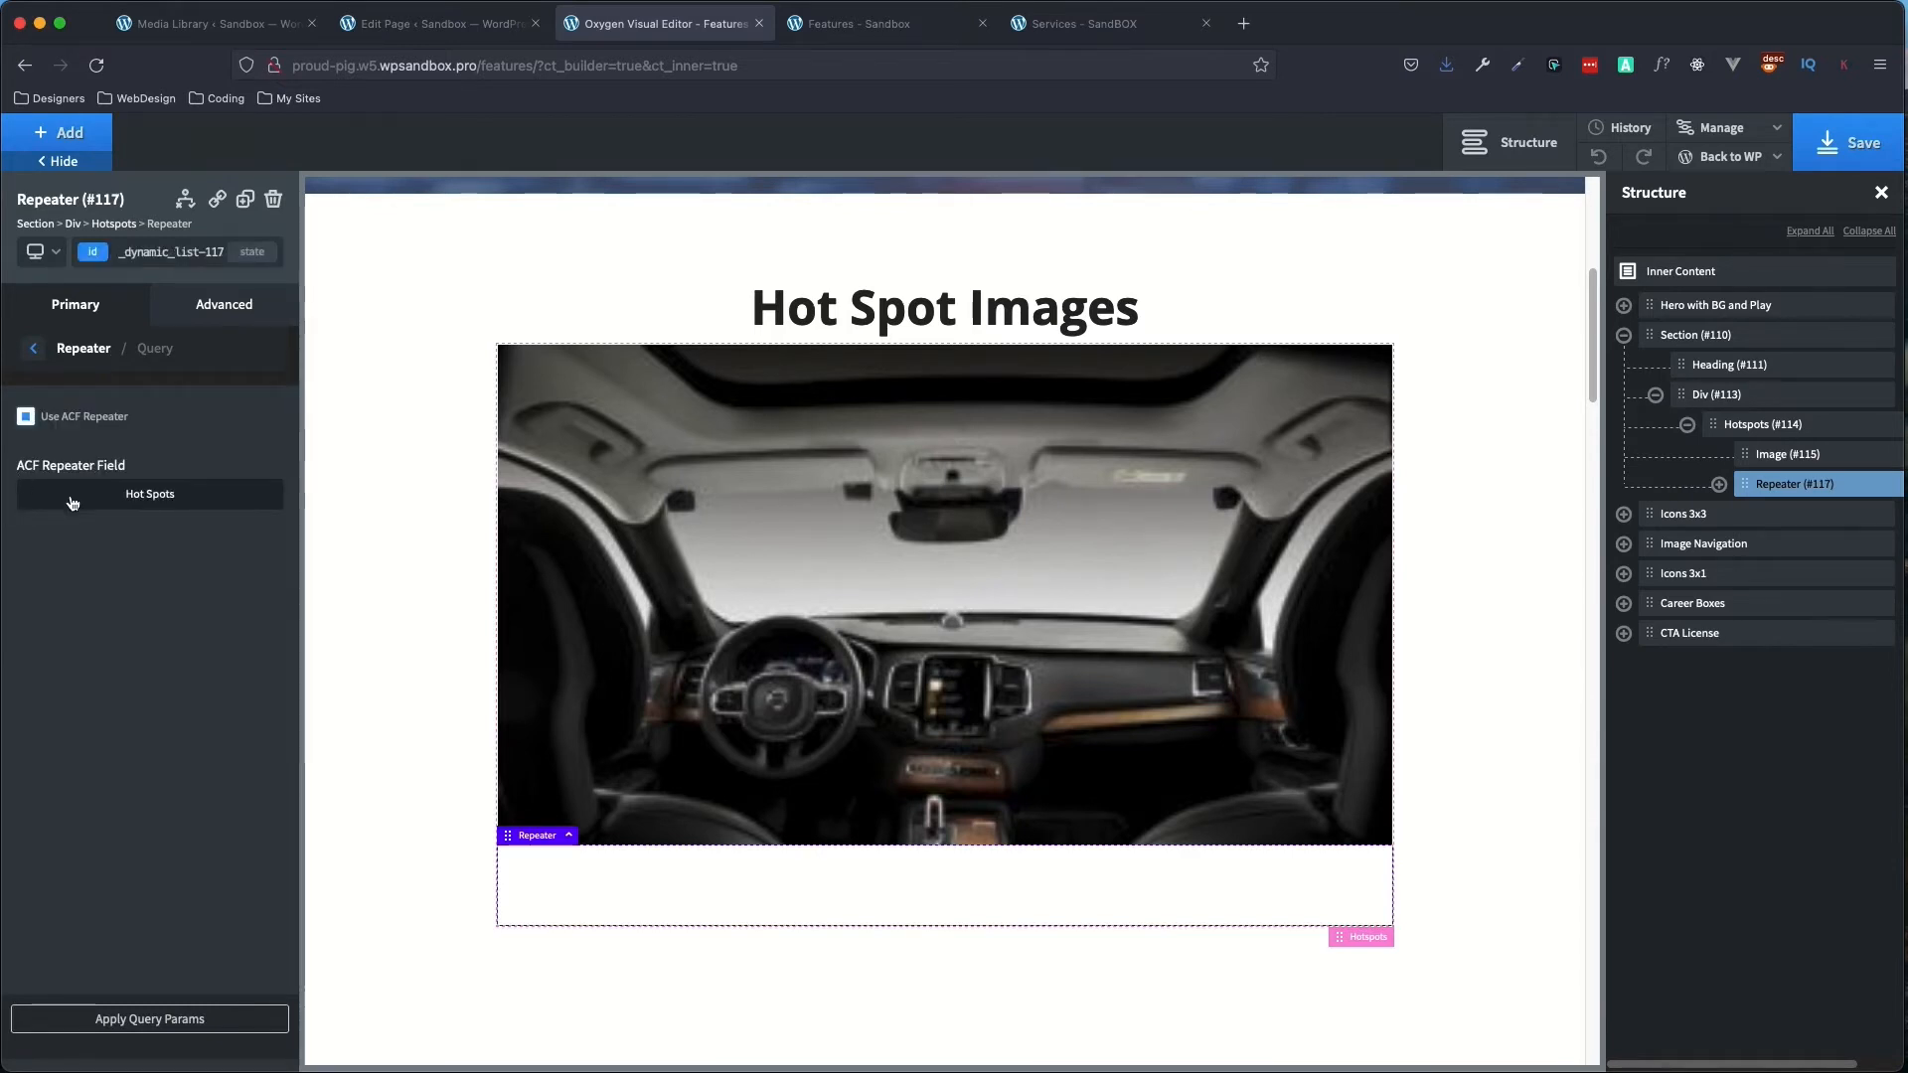
click(137, 506)
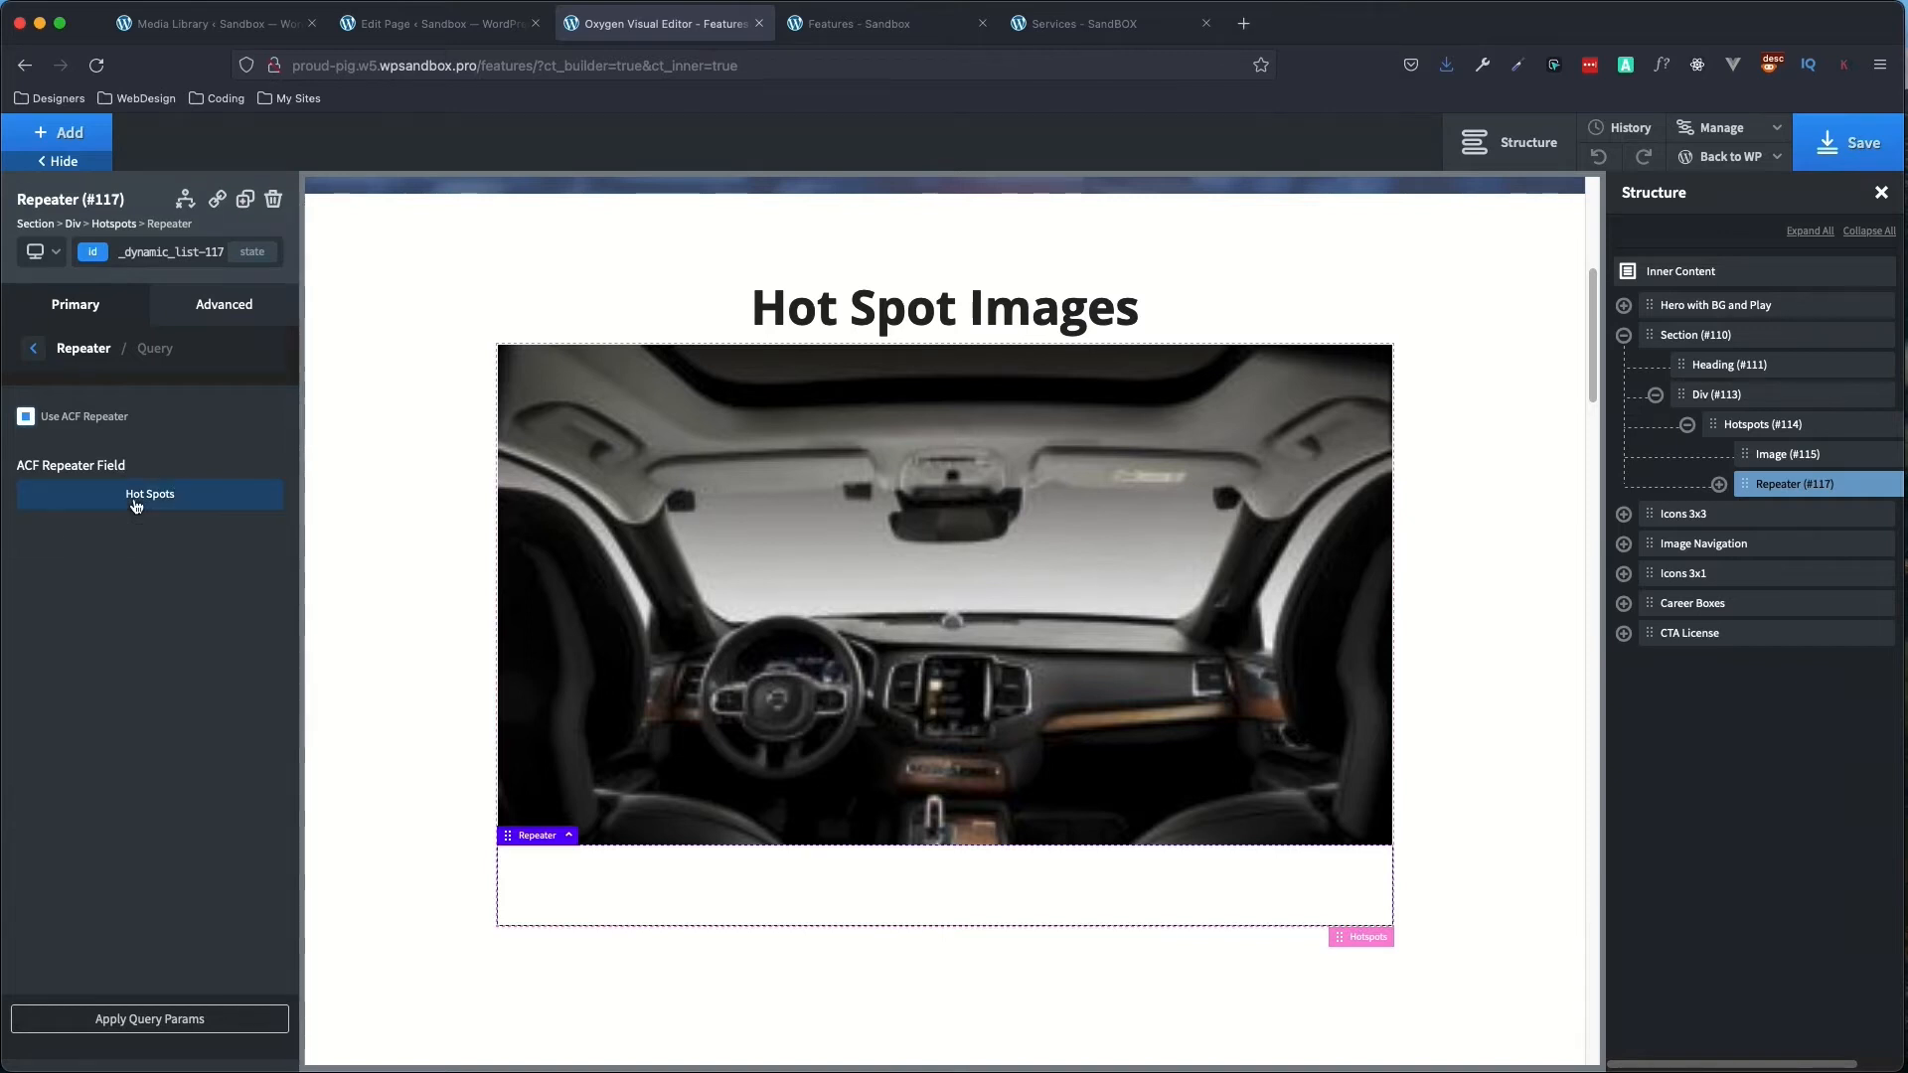
- Apply the repeater's query parameters and add a Popover inside the repeater's Div
click(165, 1023)
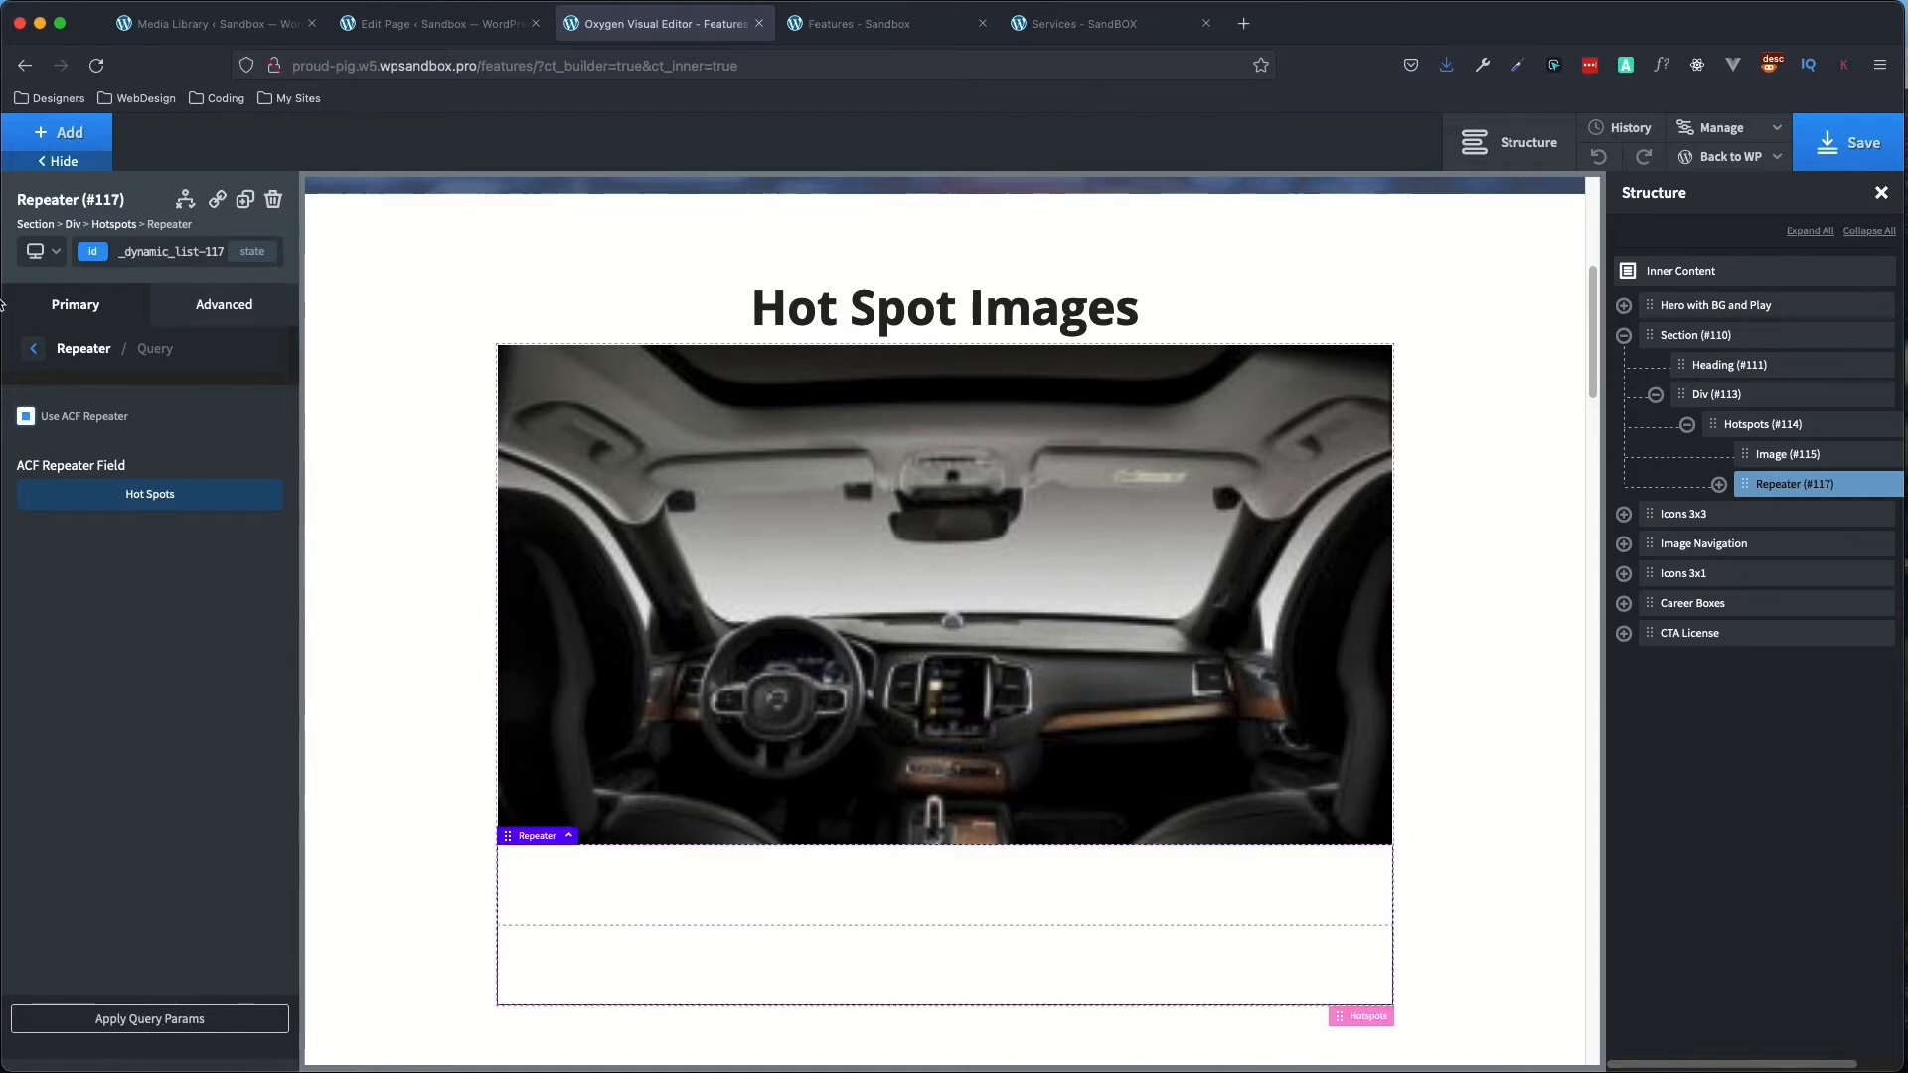
click(36, 354)
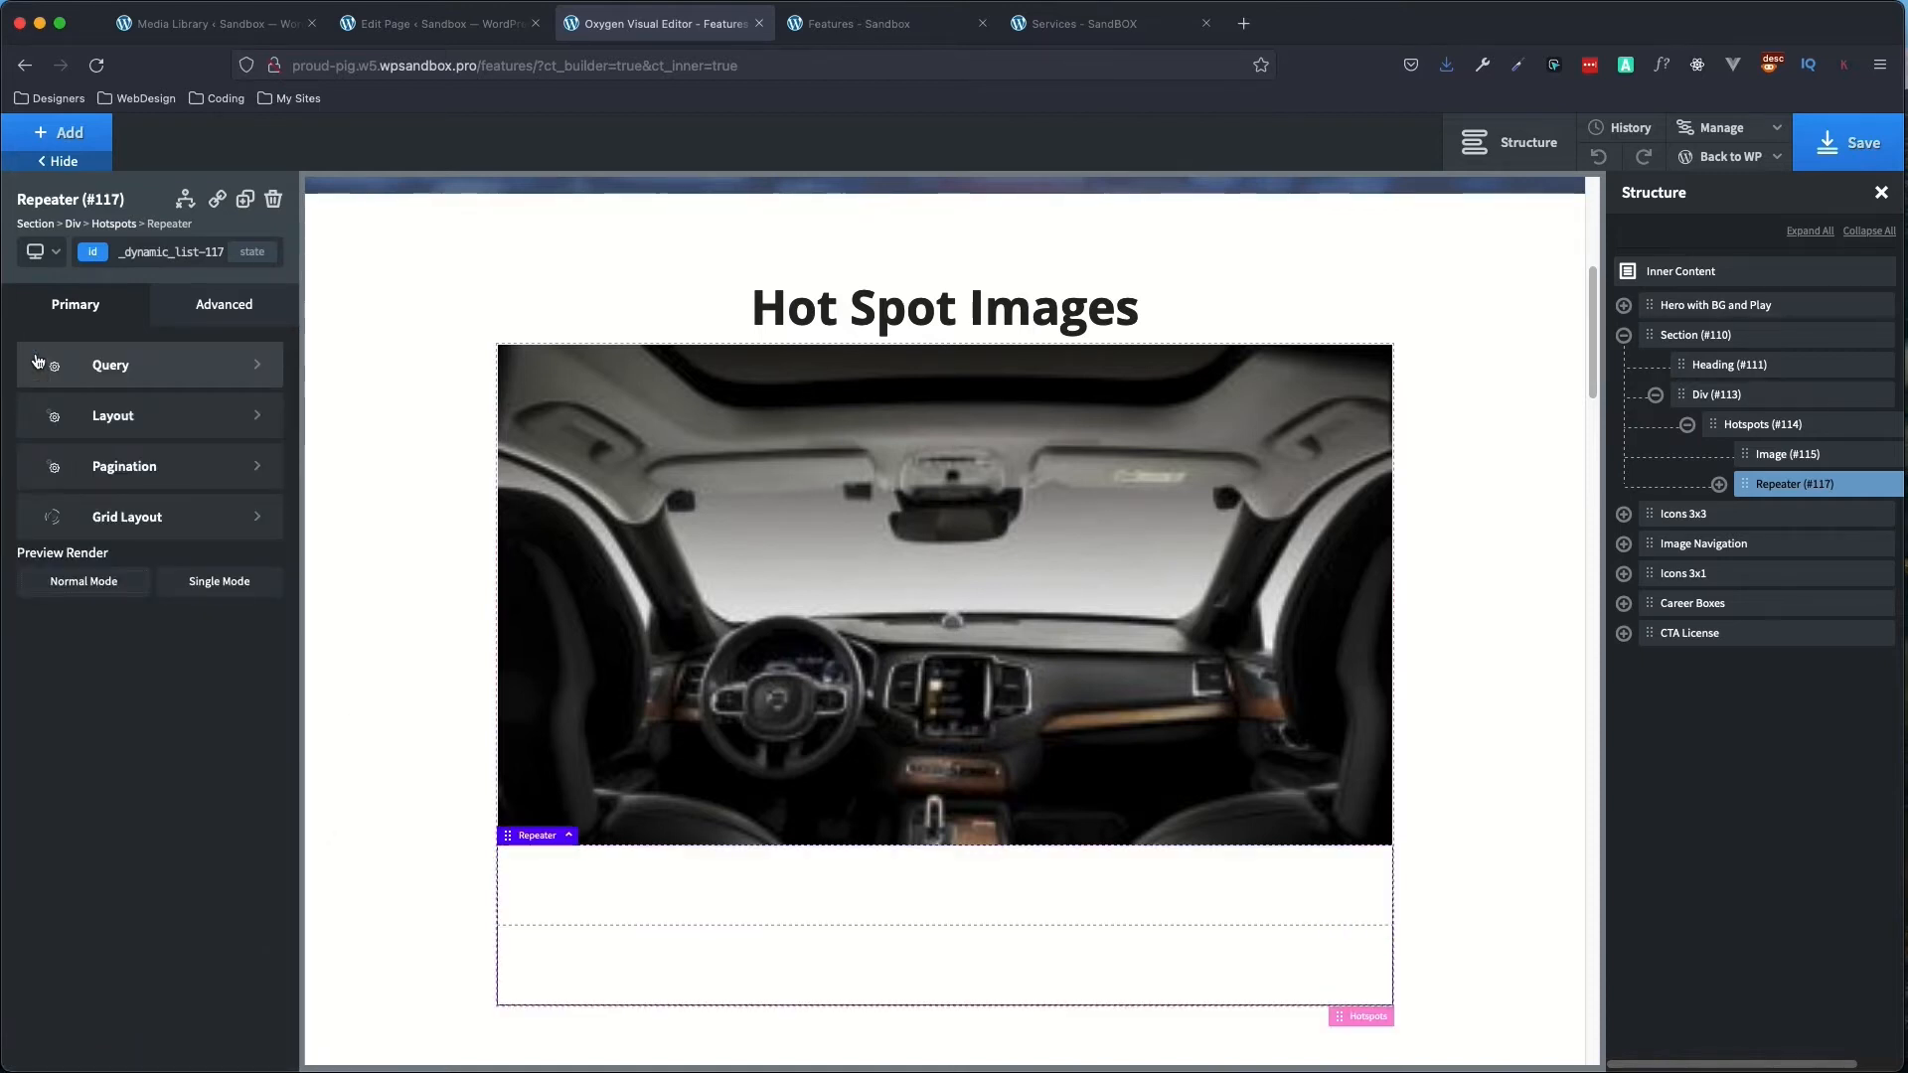
click(1718, 485)
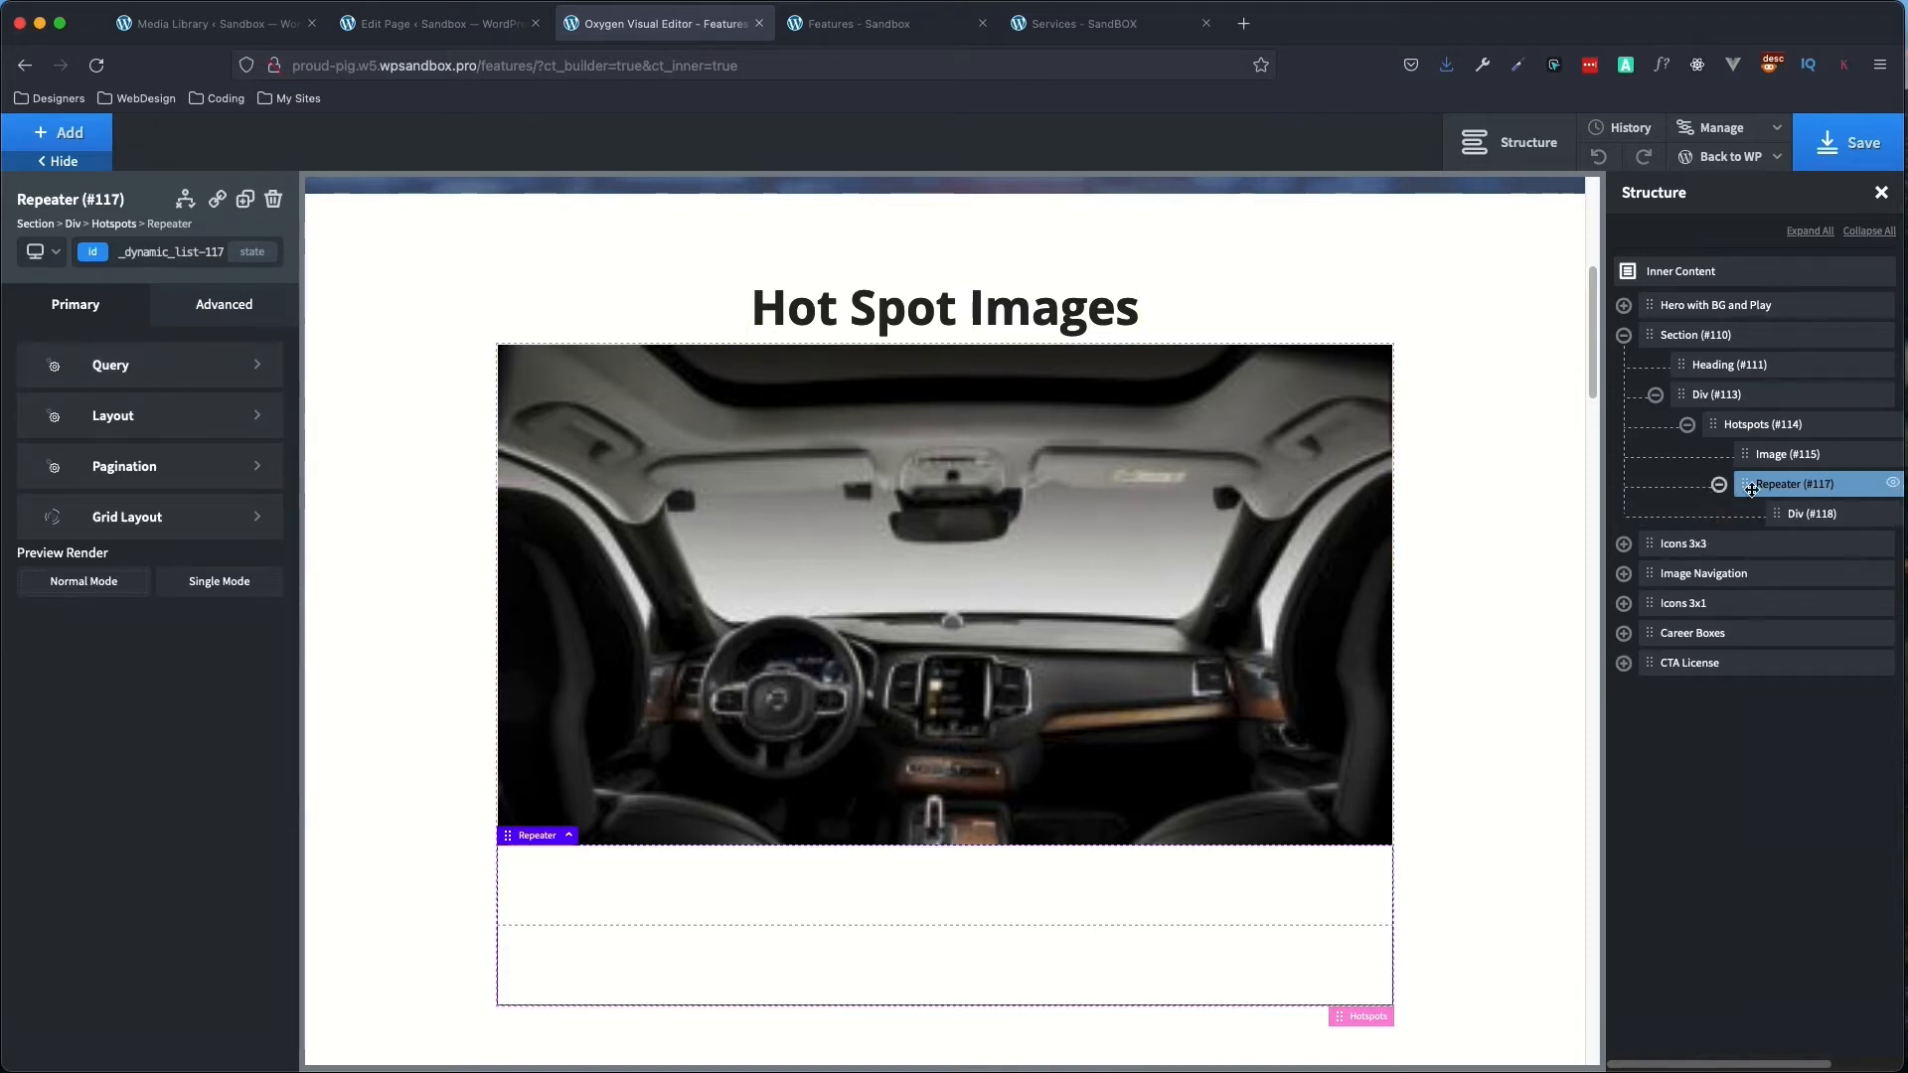
click(1824, 516)
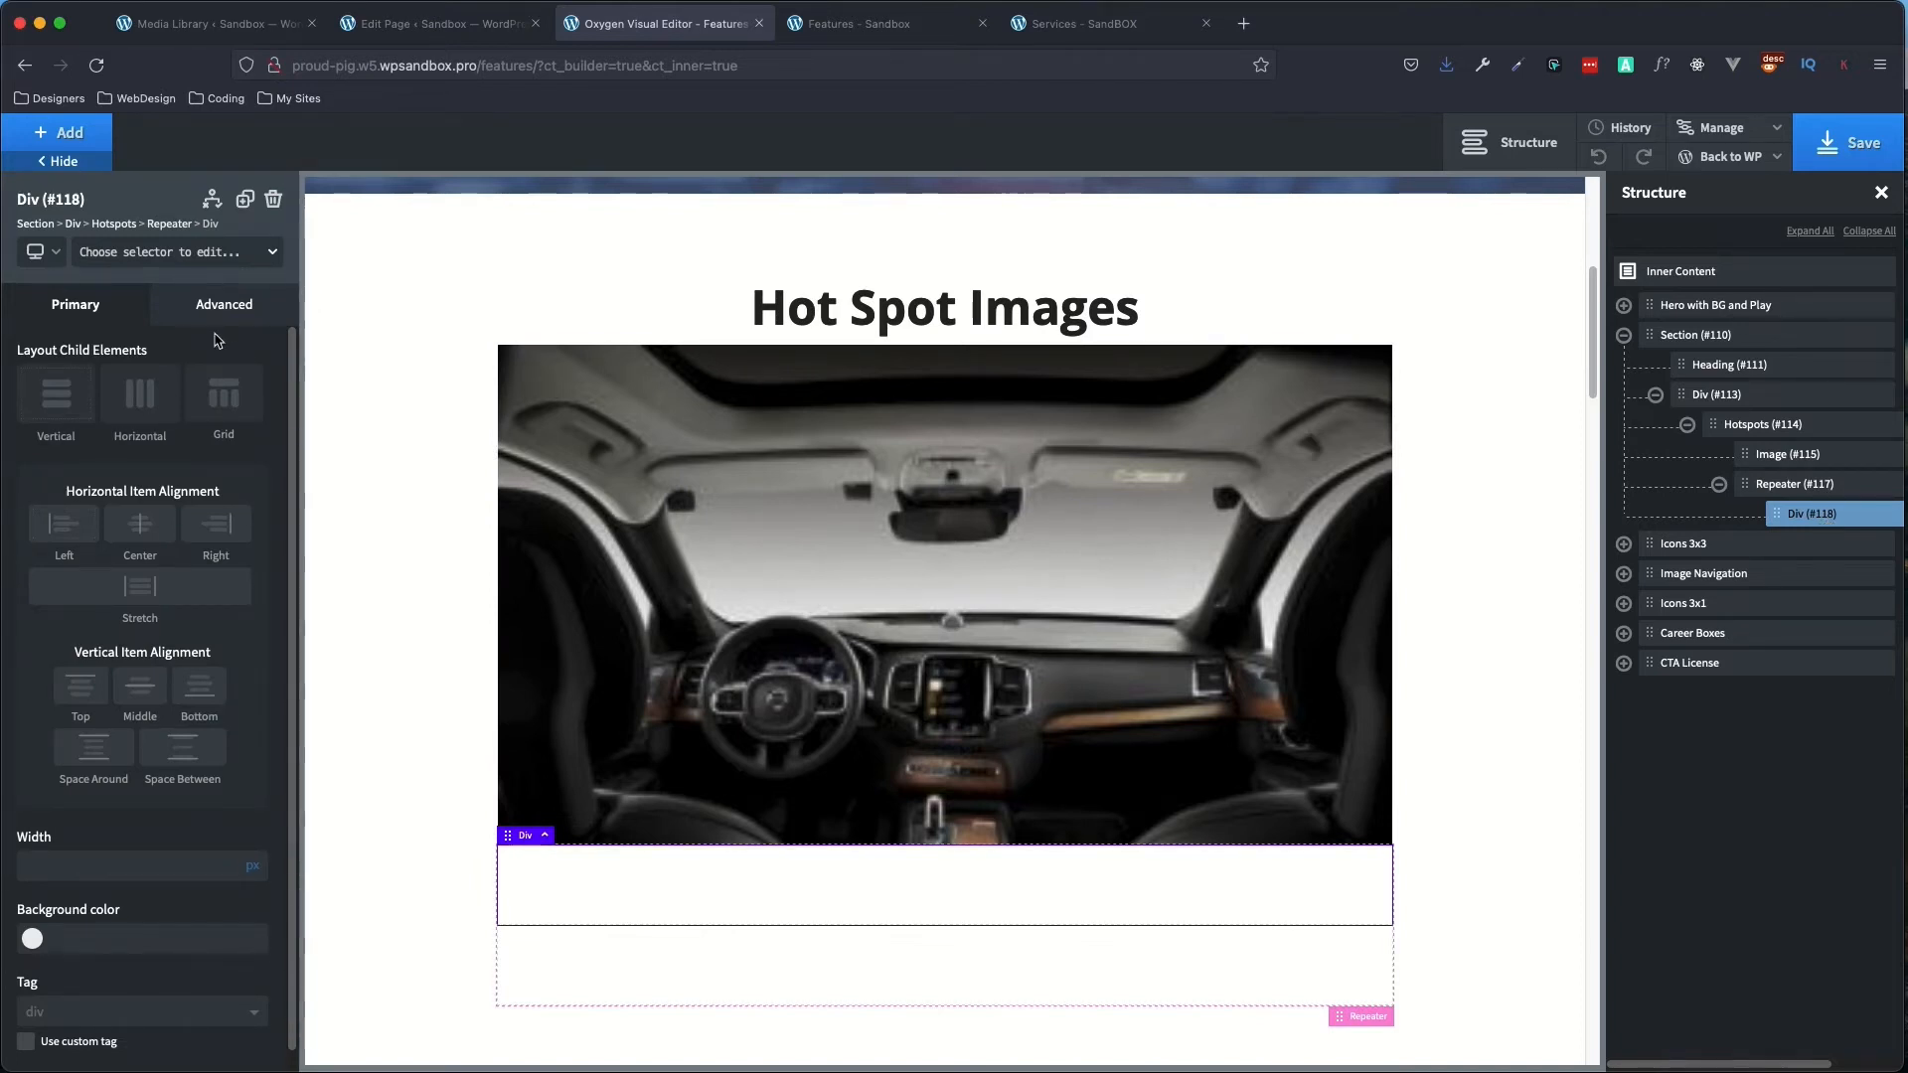
click(60, 139)
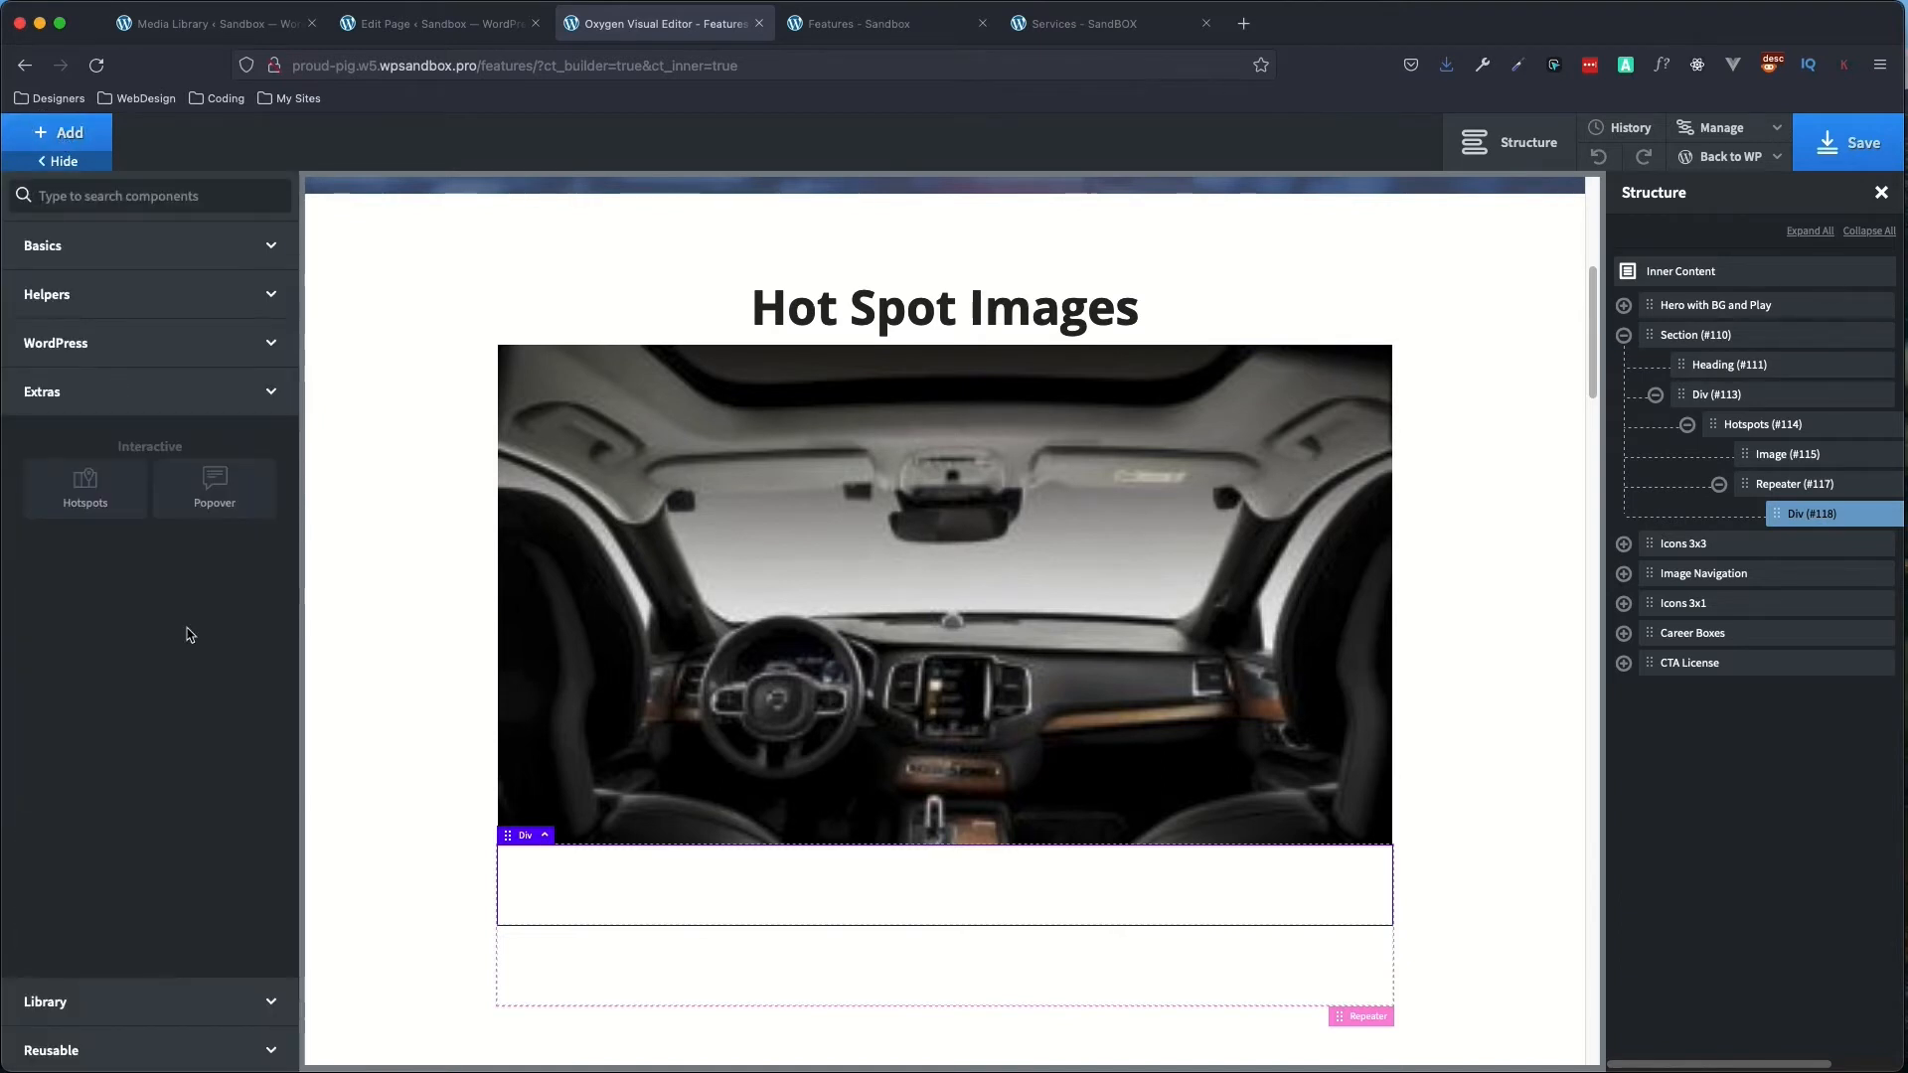
click(242, 489)
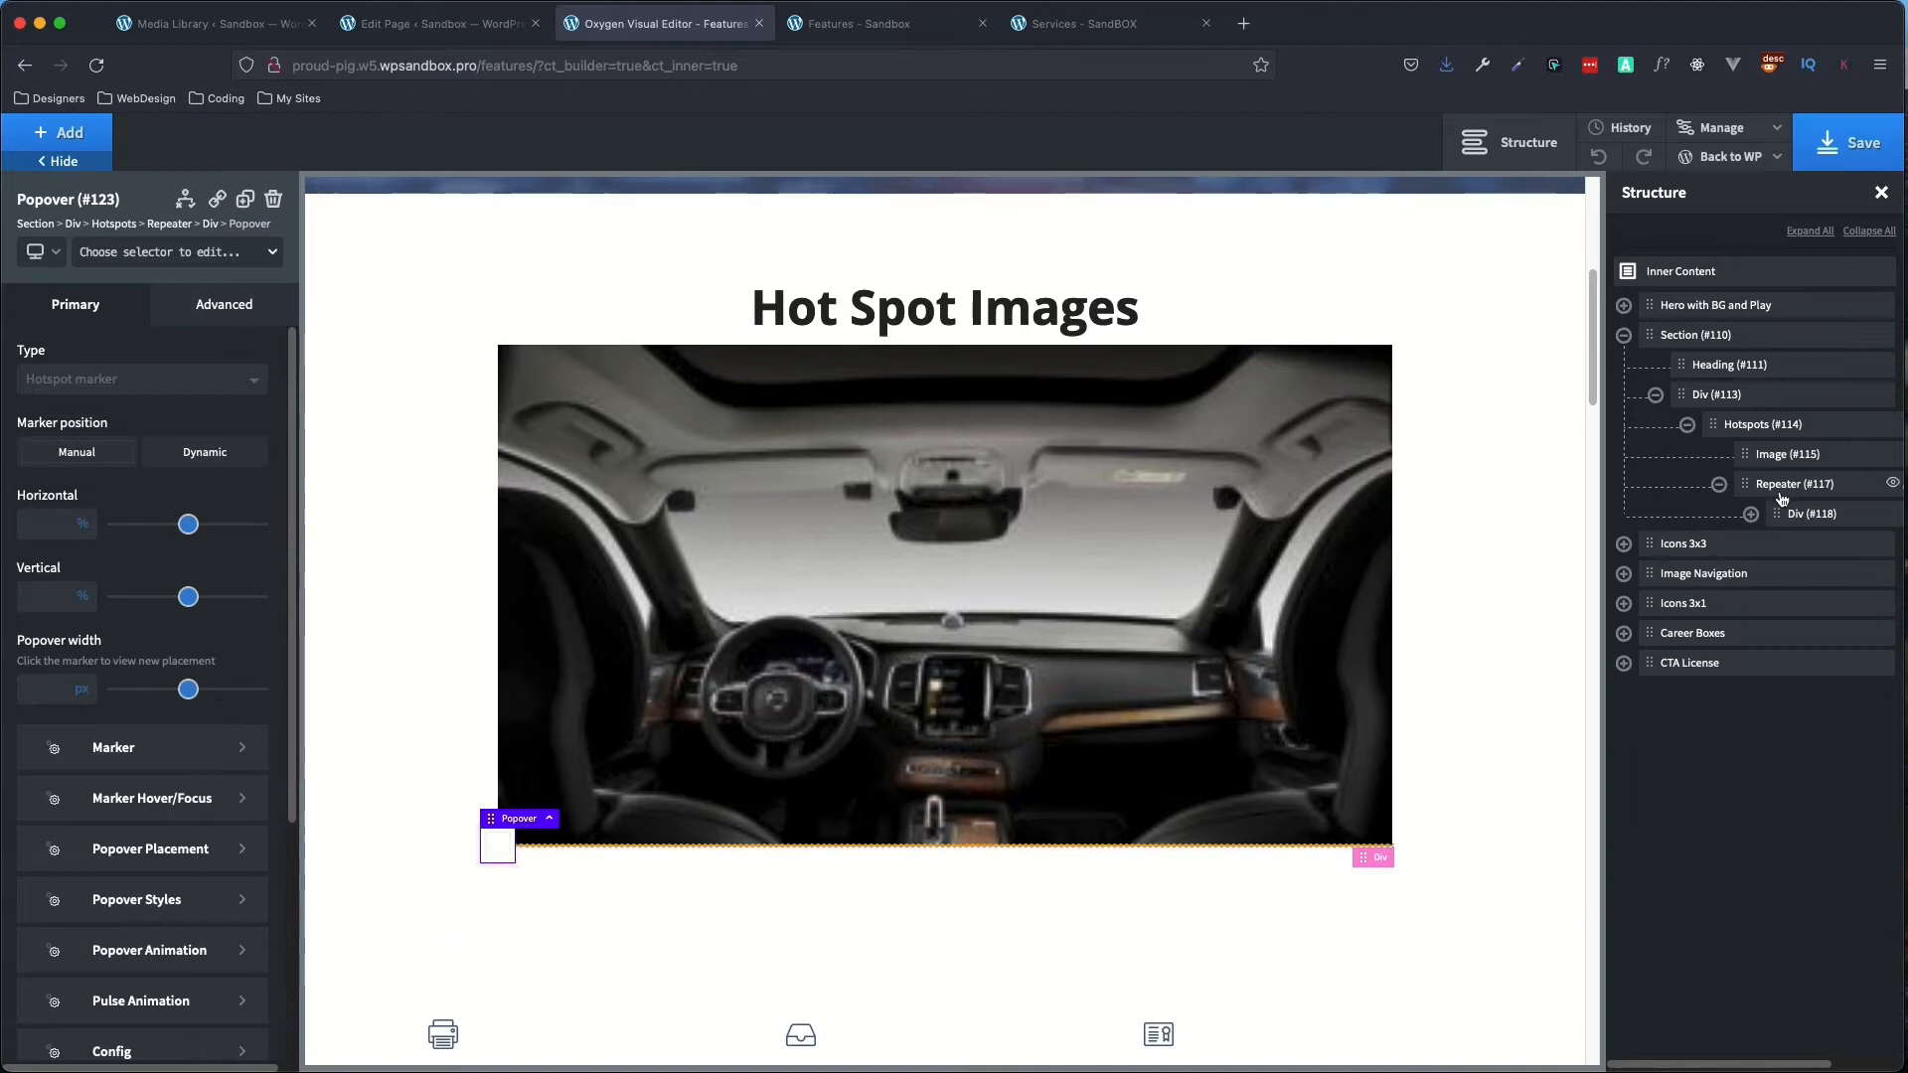
- Add a Text element to the repeater's Div below the Popover and duplicate it
click(1751, 514)
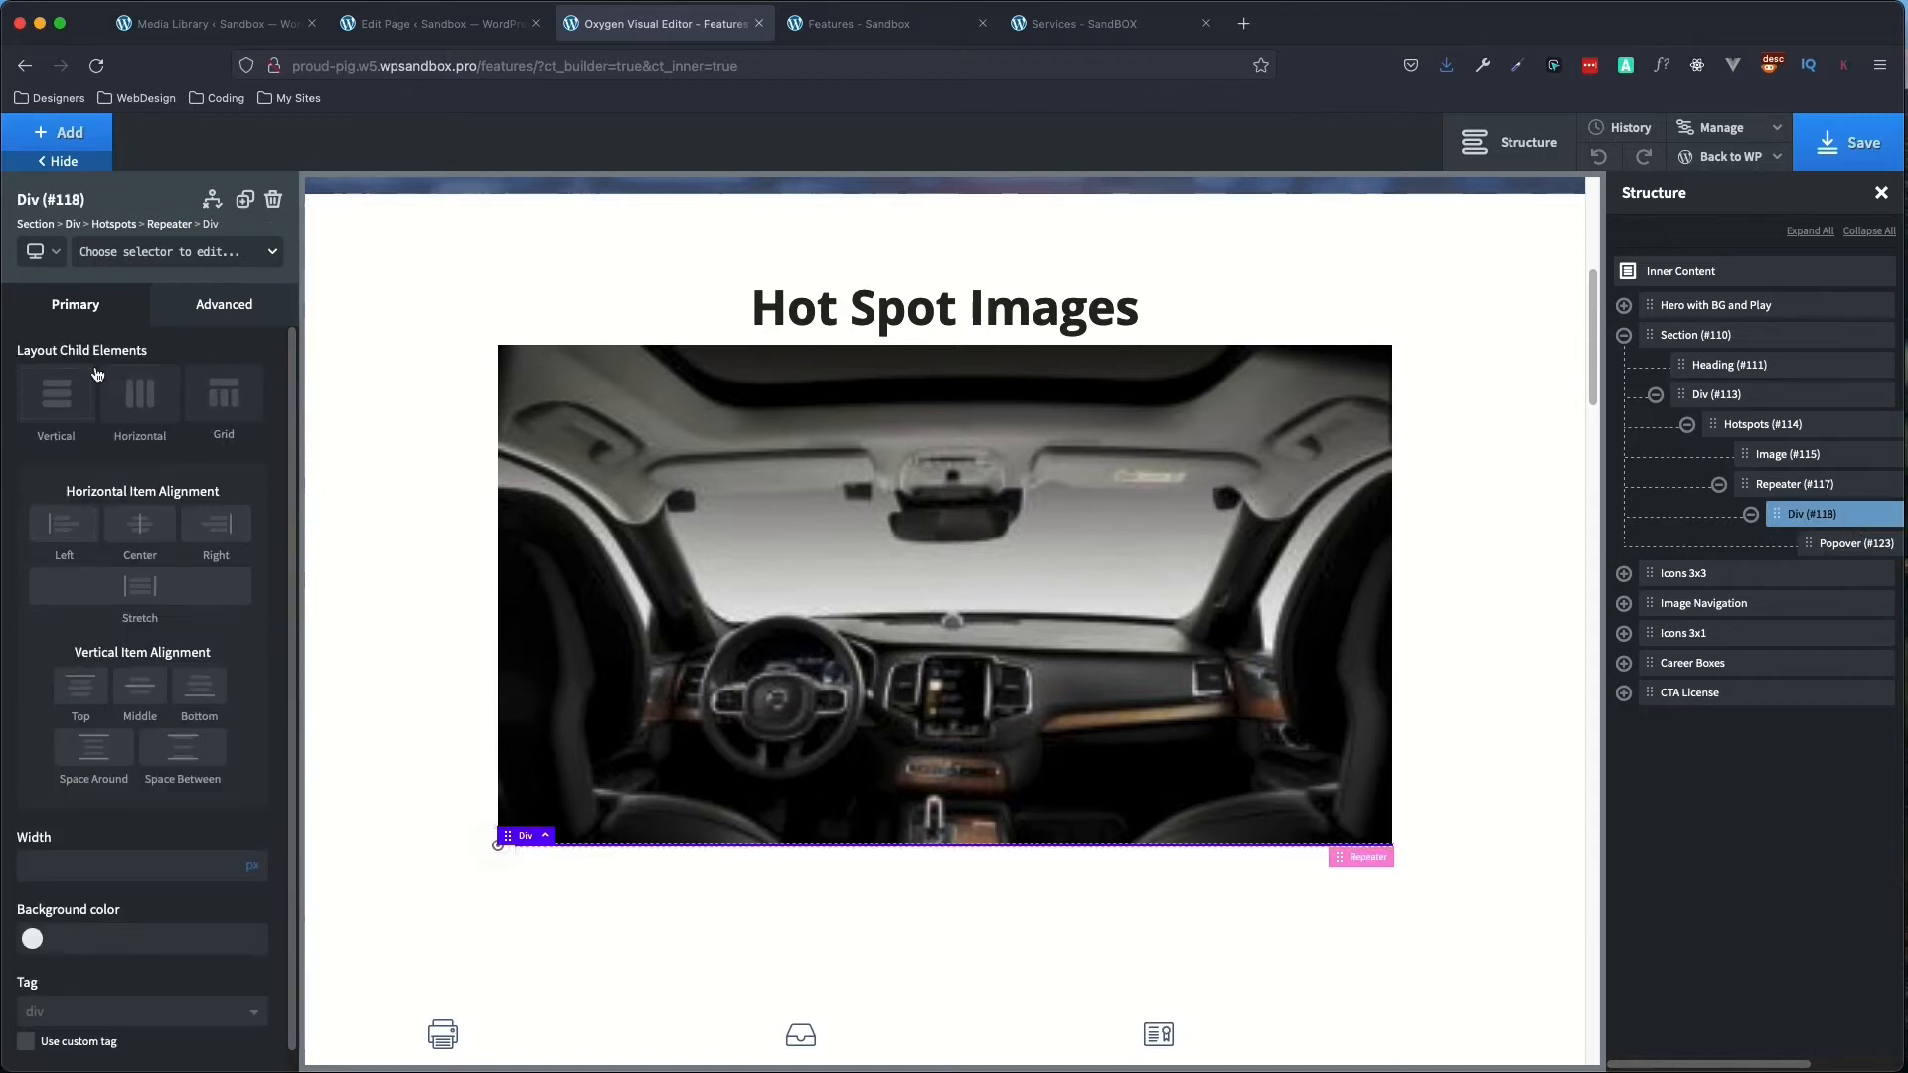
click(63, 136)
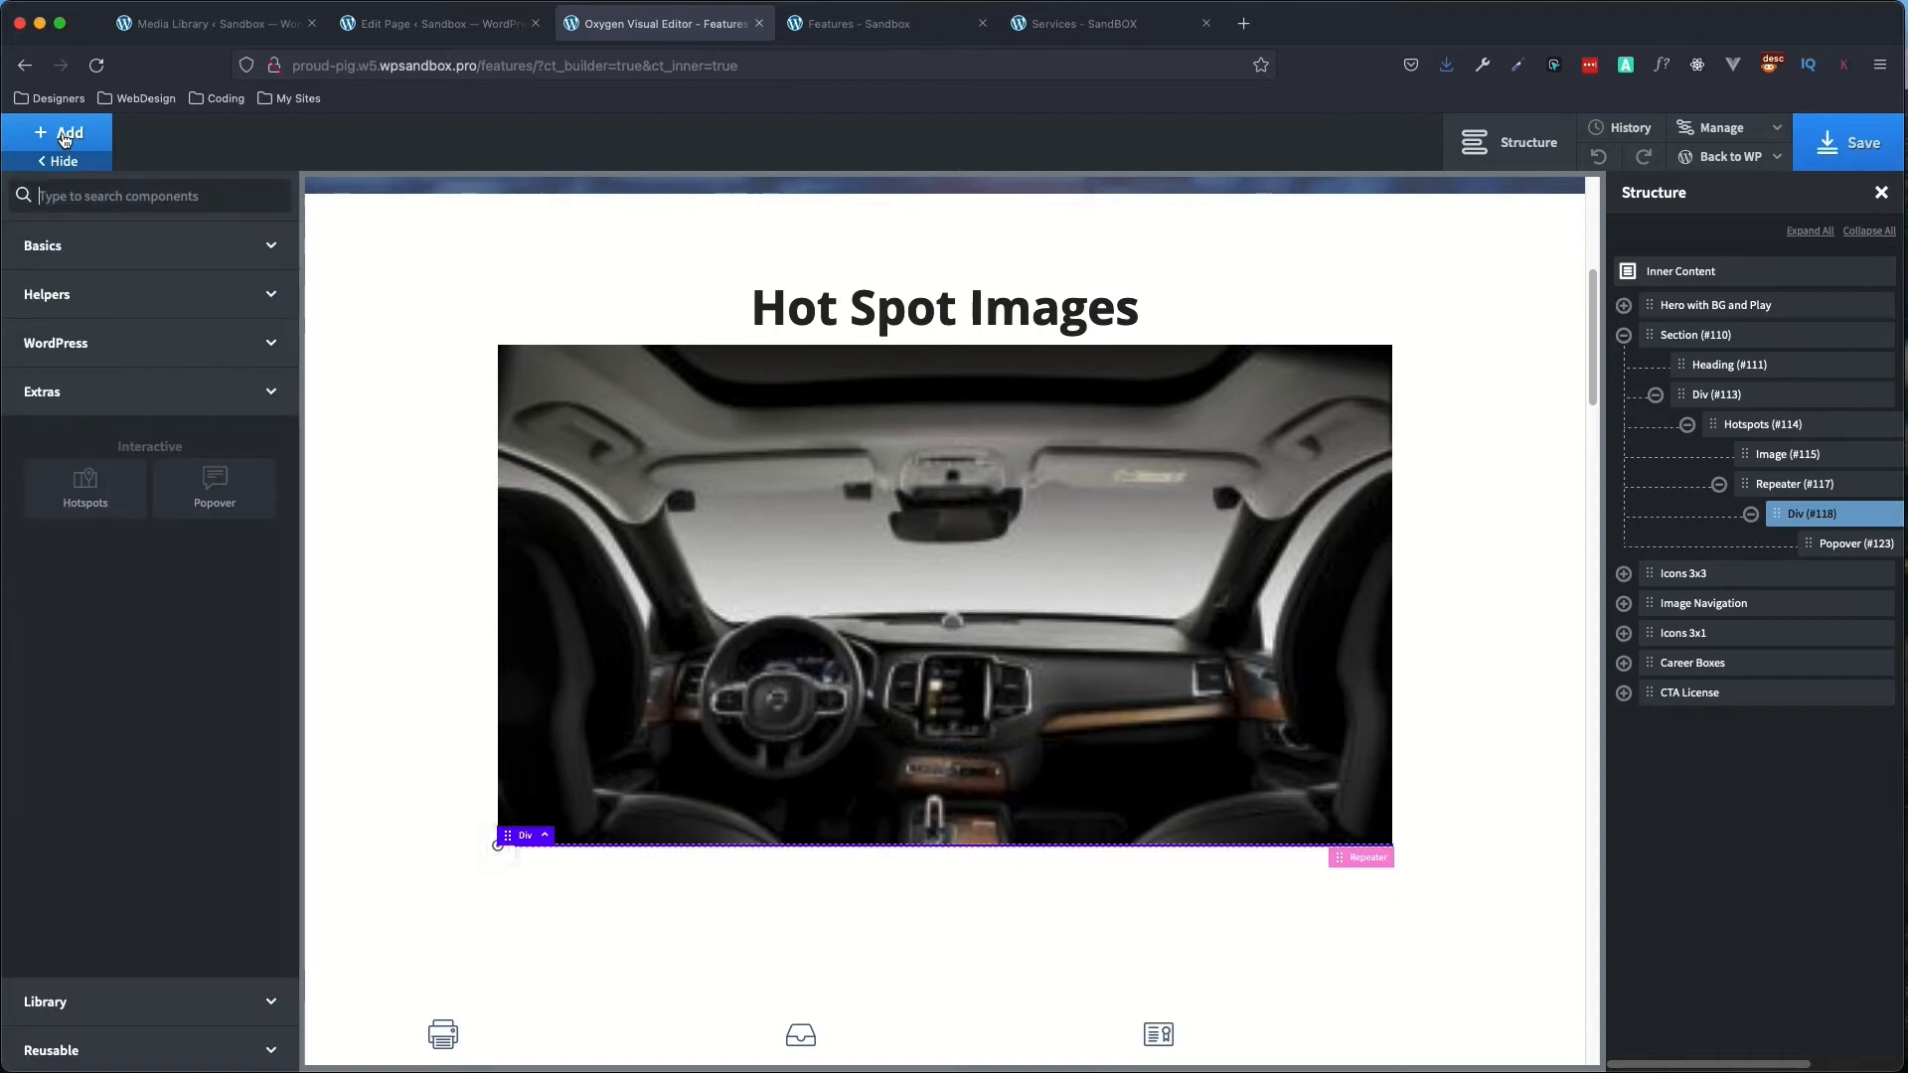
text(te)
click(179, 264)
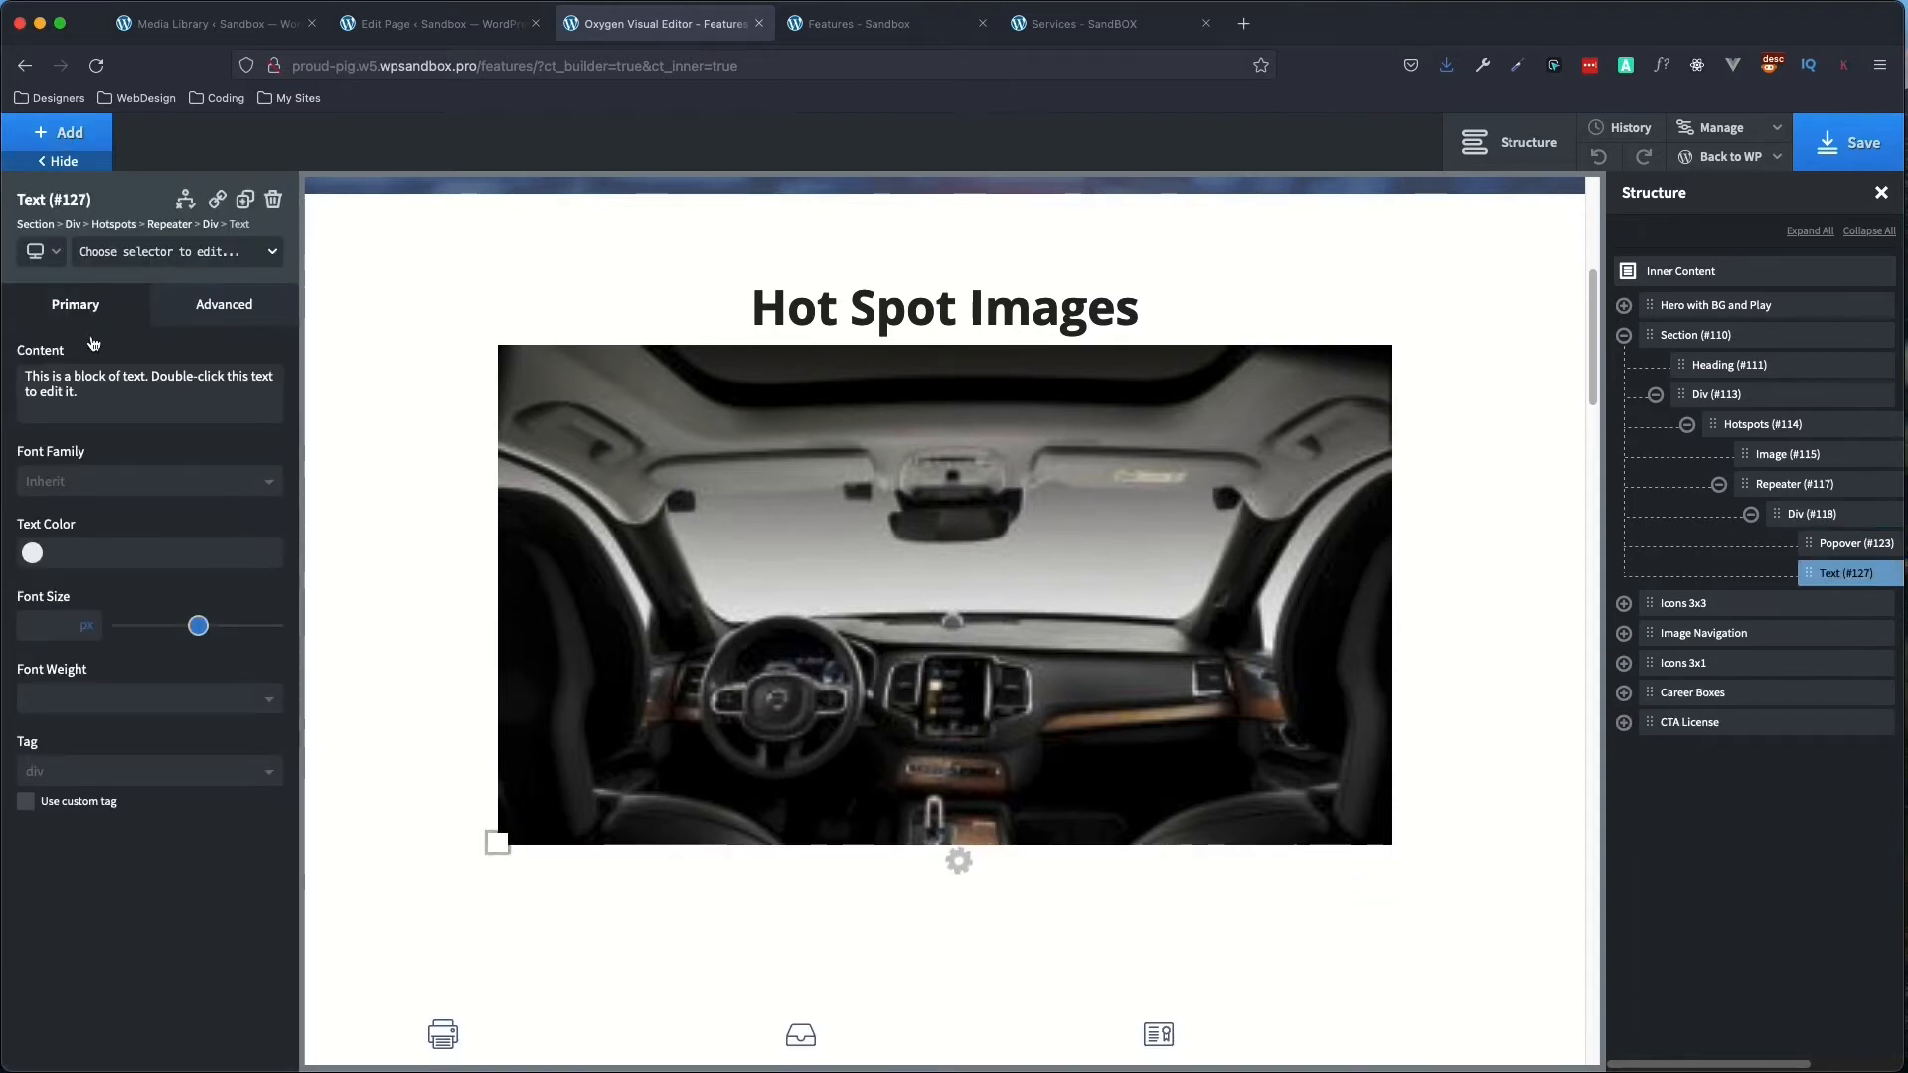
click(246, 203)
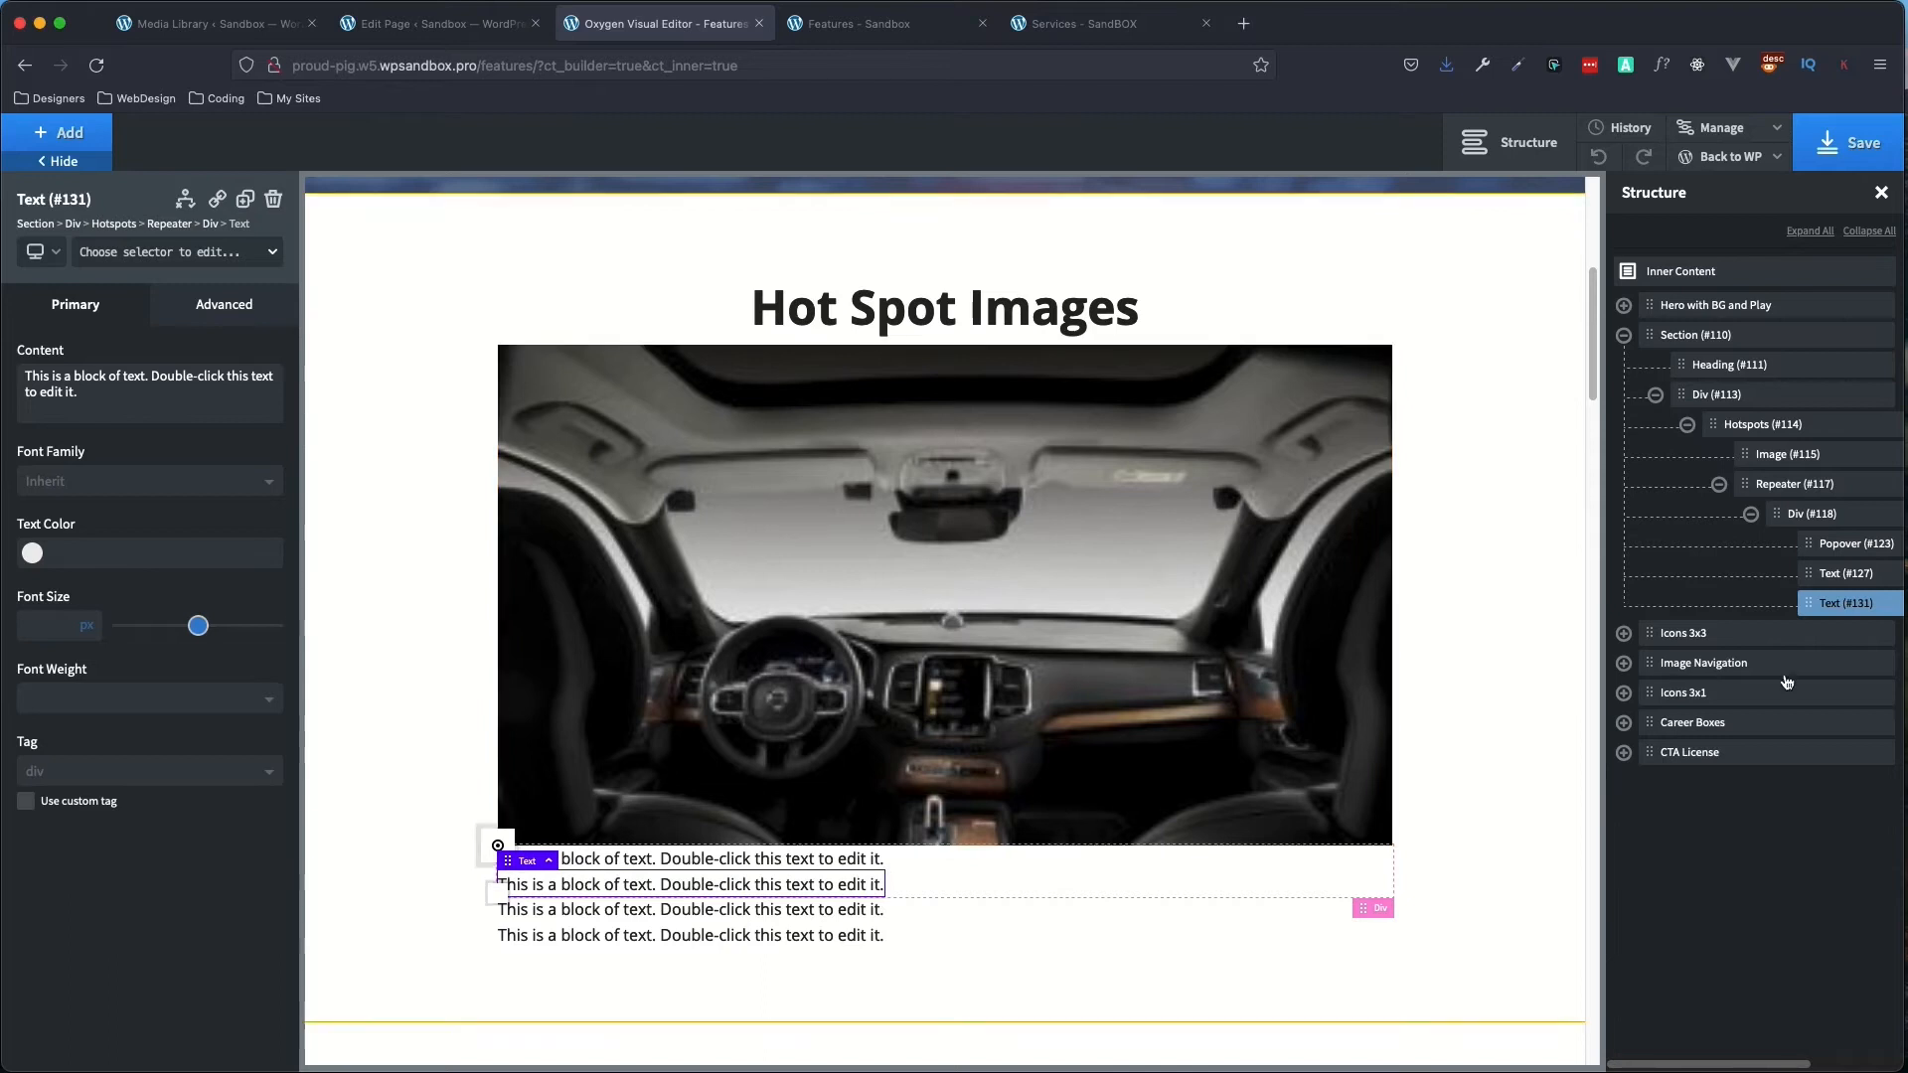
- Replace the first text's placeholder content with dynamic data from the Hot Spot Title repeater field
double_click(671, 857)
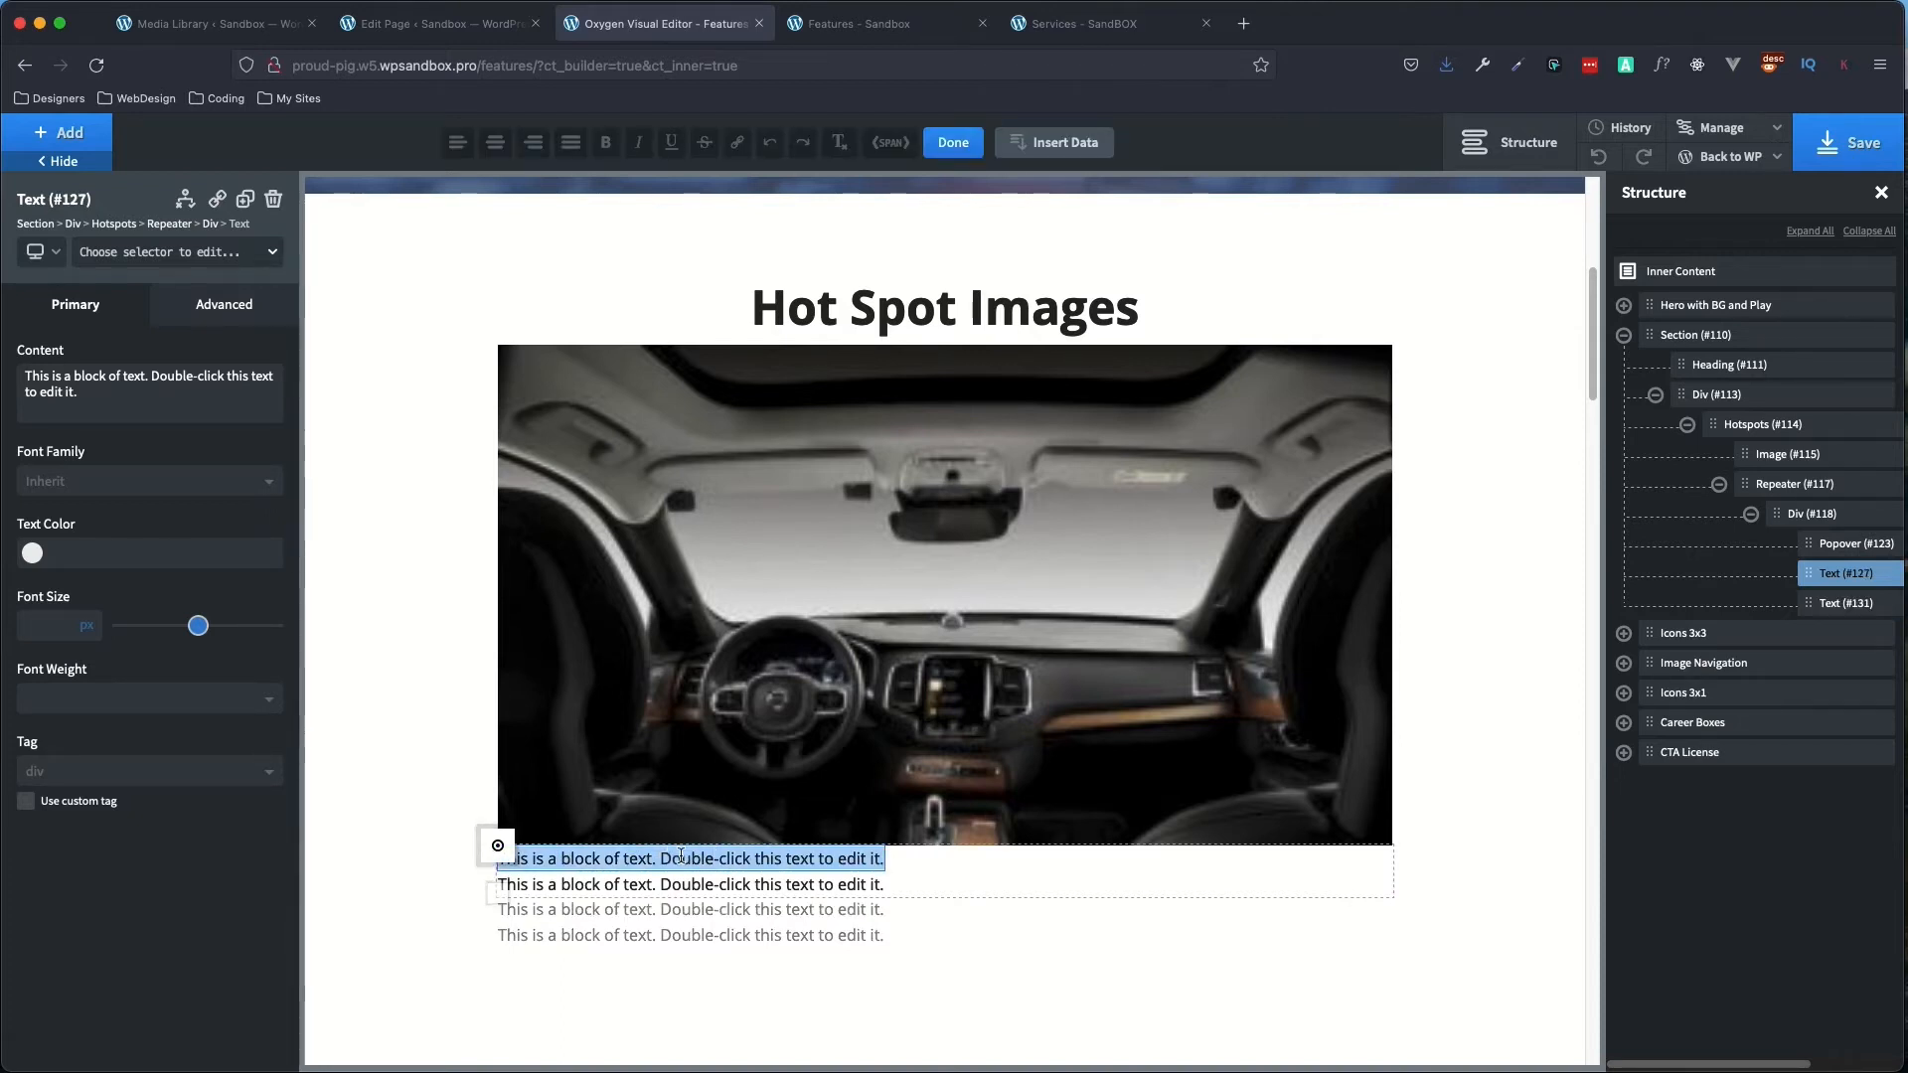
click(1076, 144)
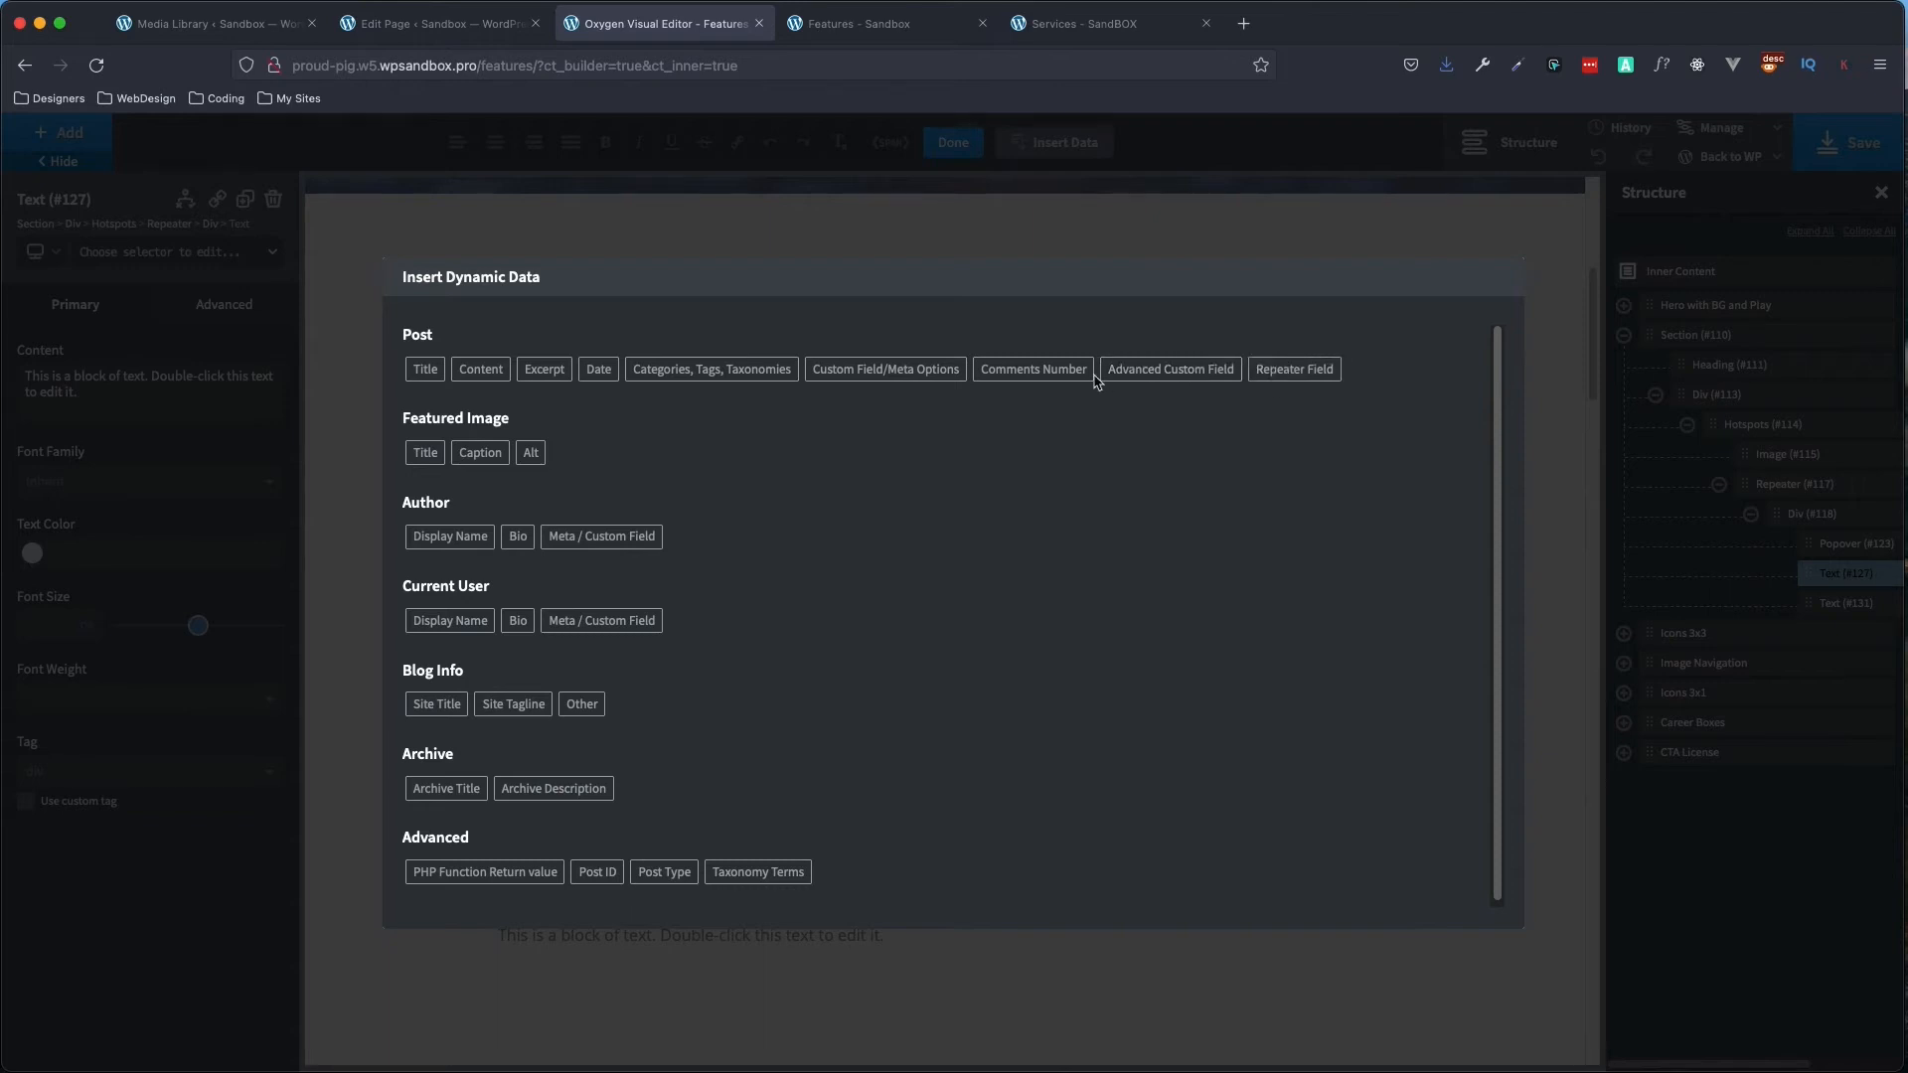
click(1286, 380)
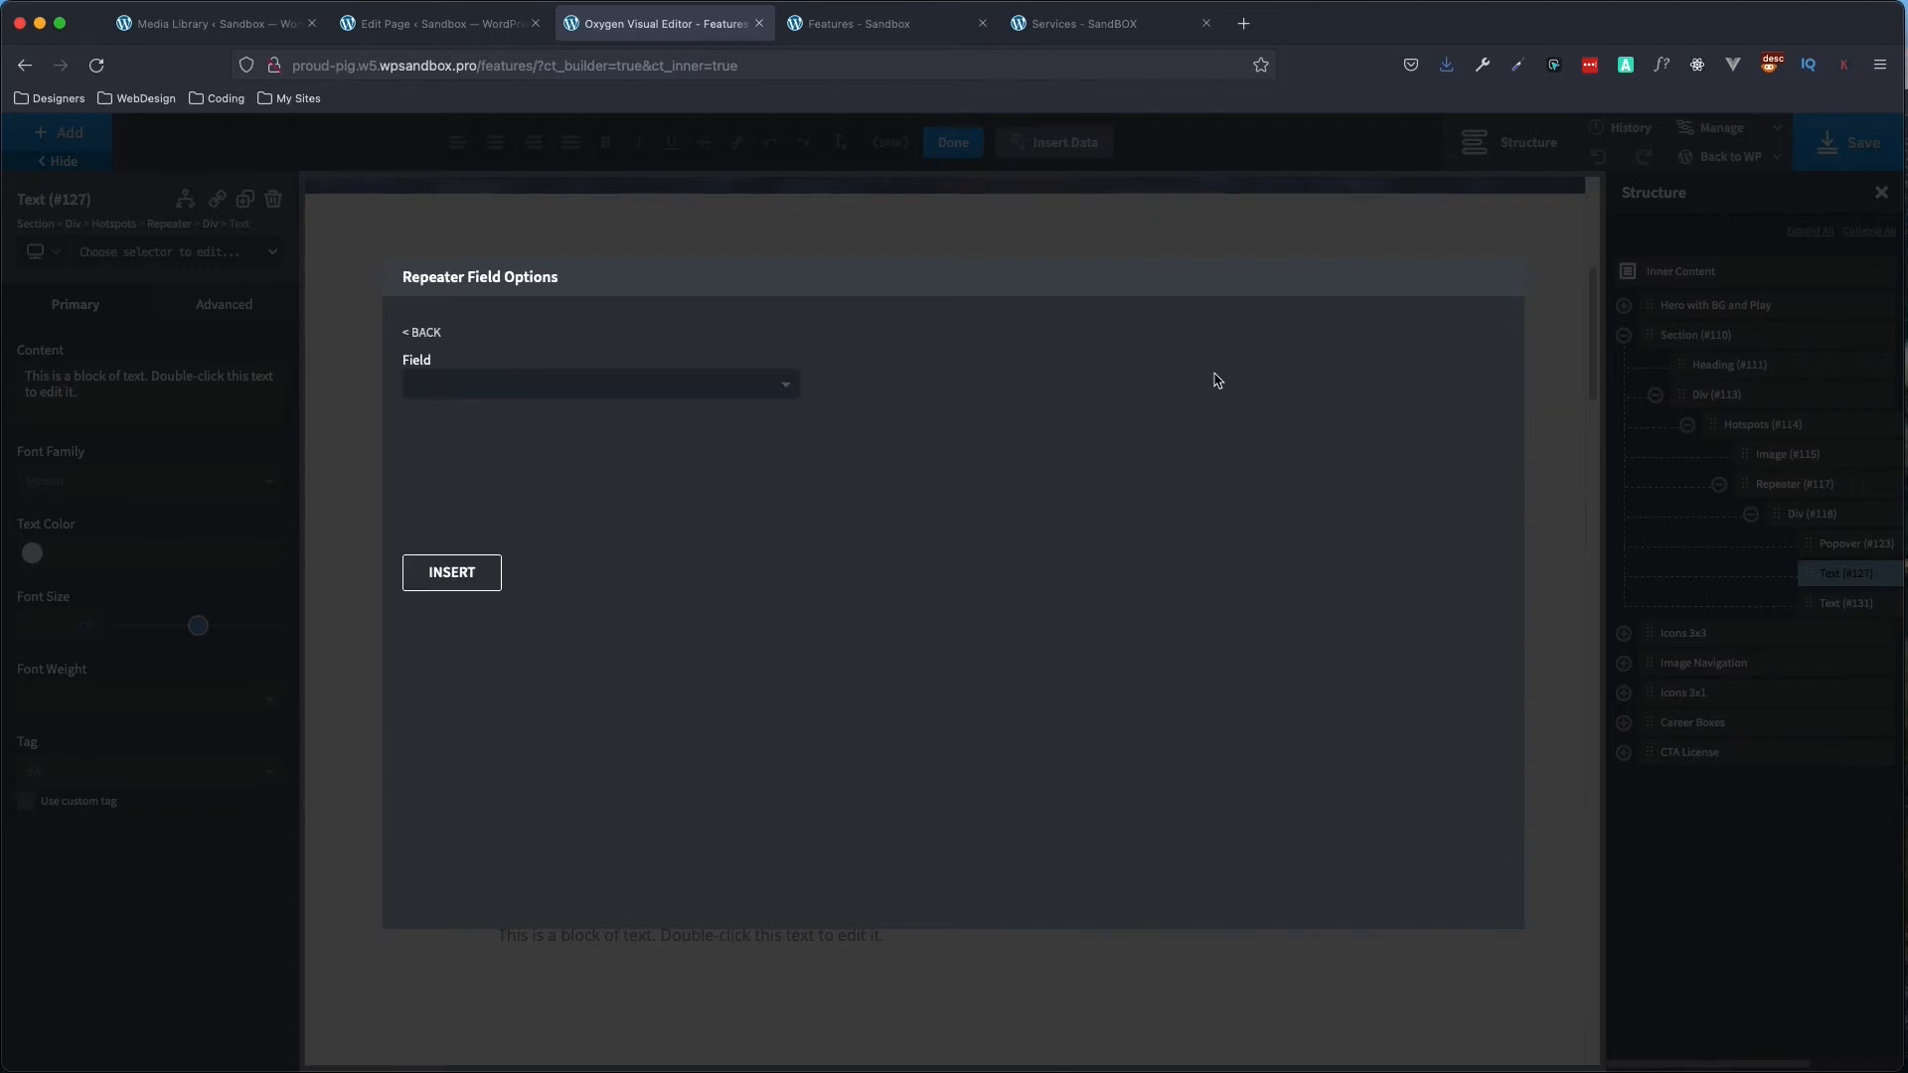
click(665, 400)
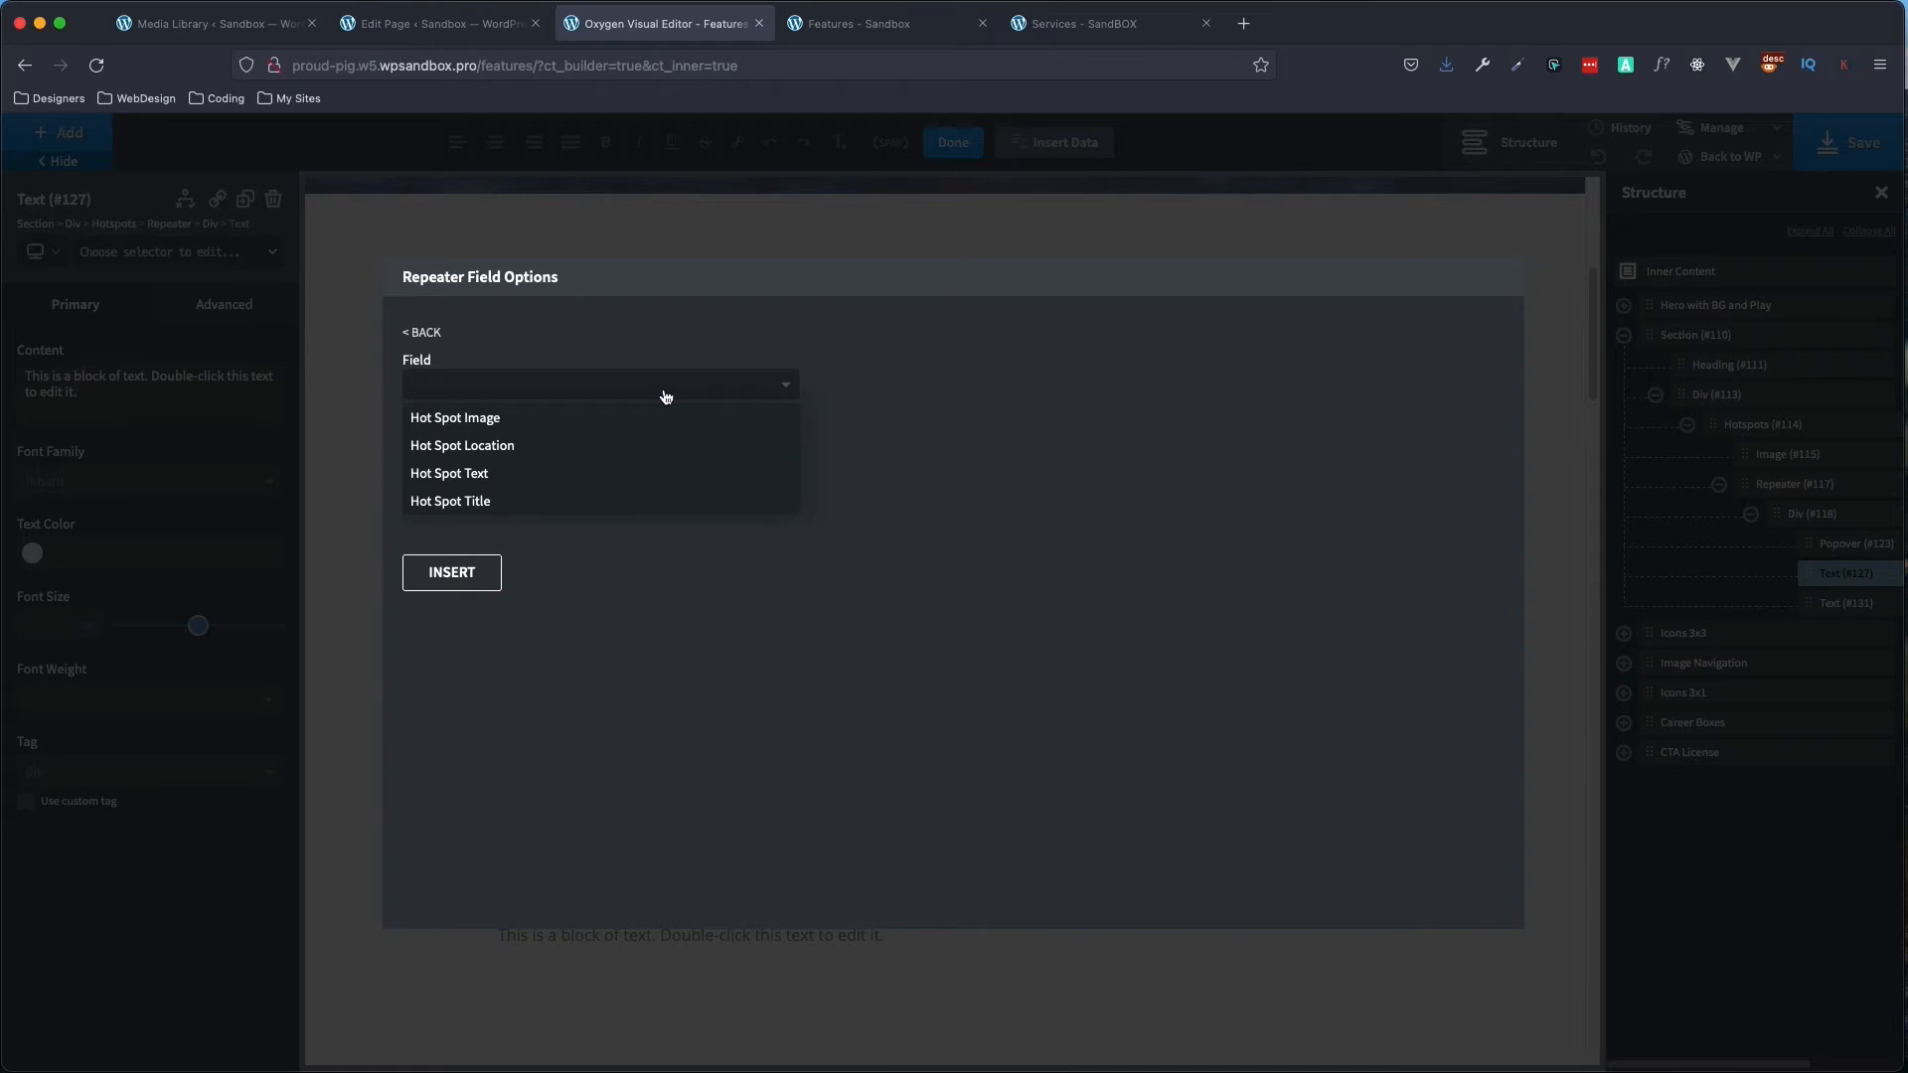
click(502, 502)
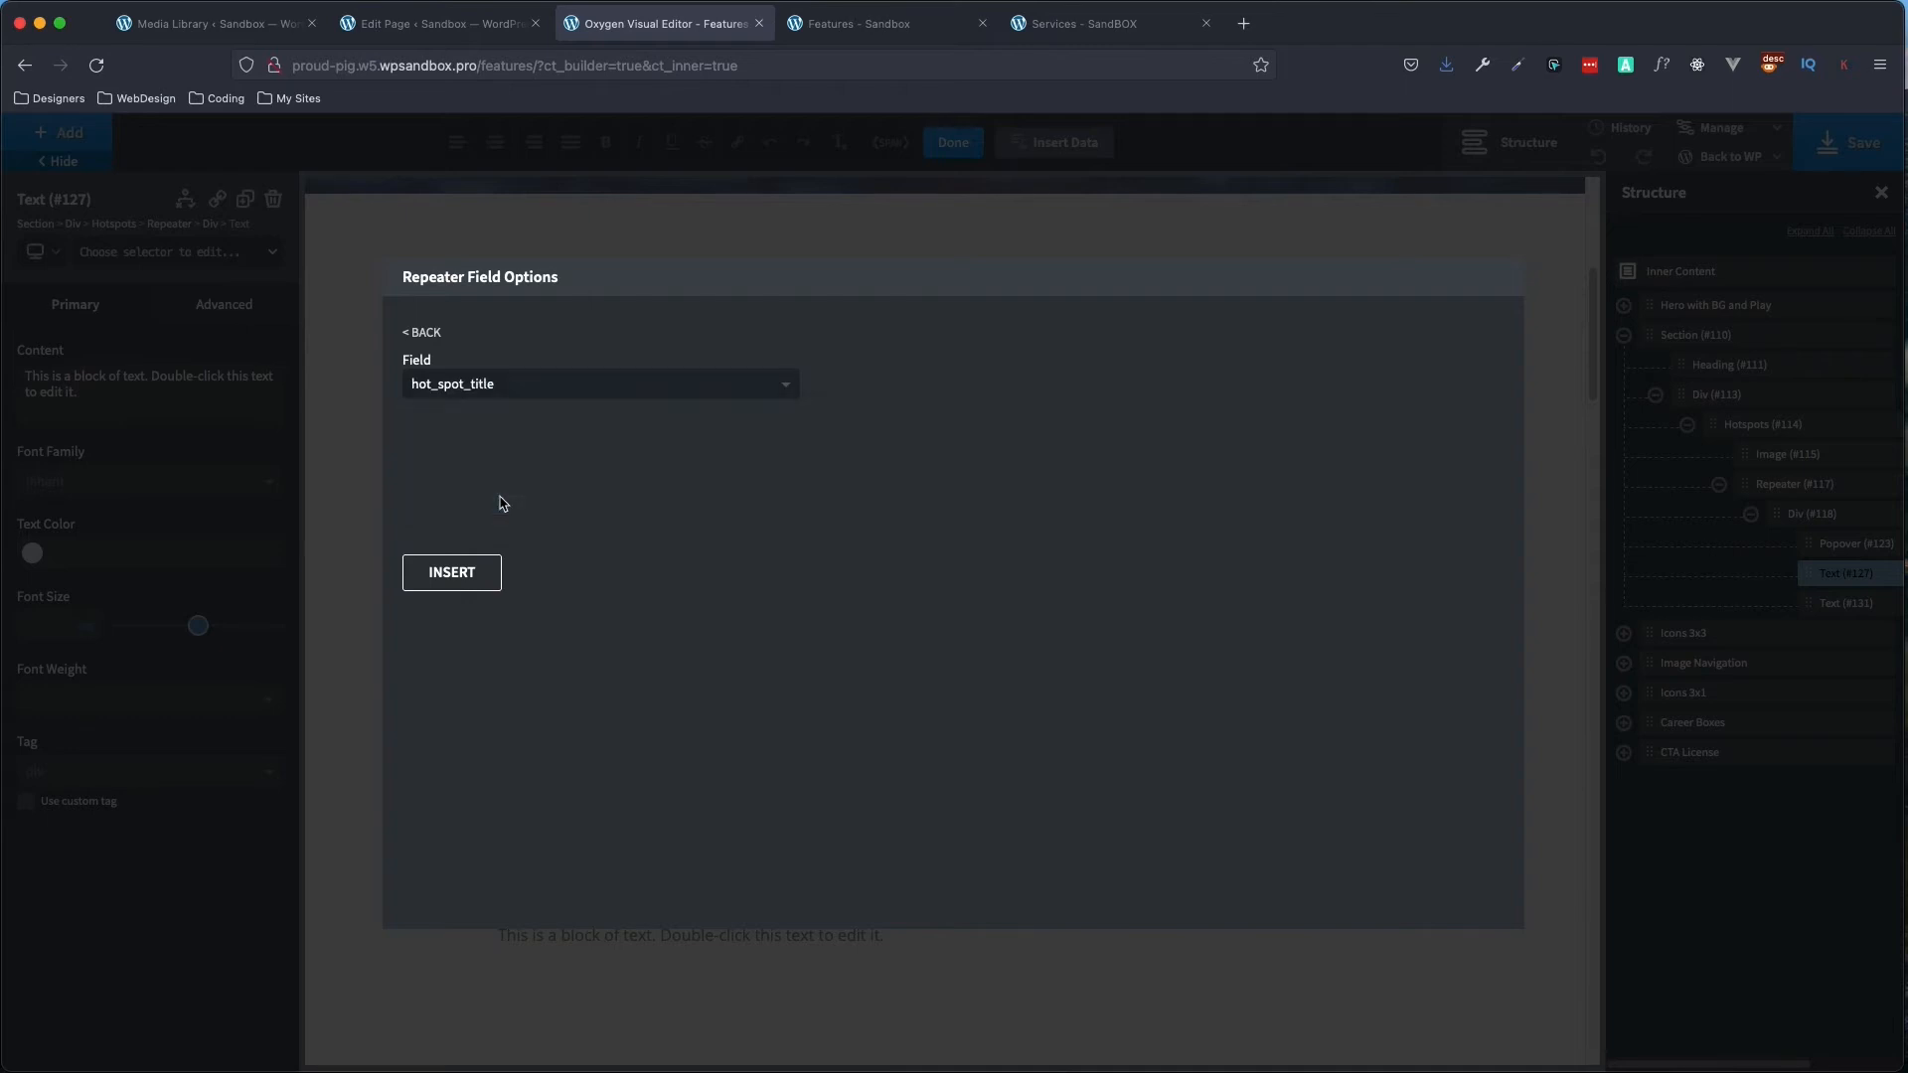
click(474, 574)
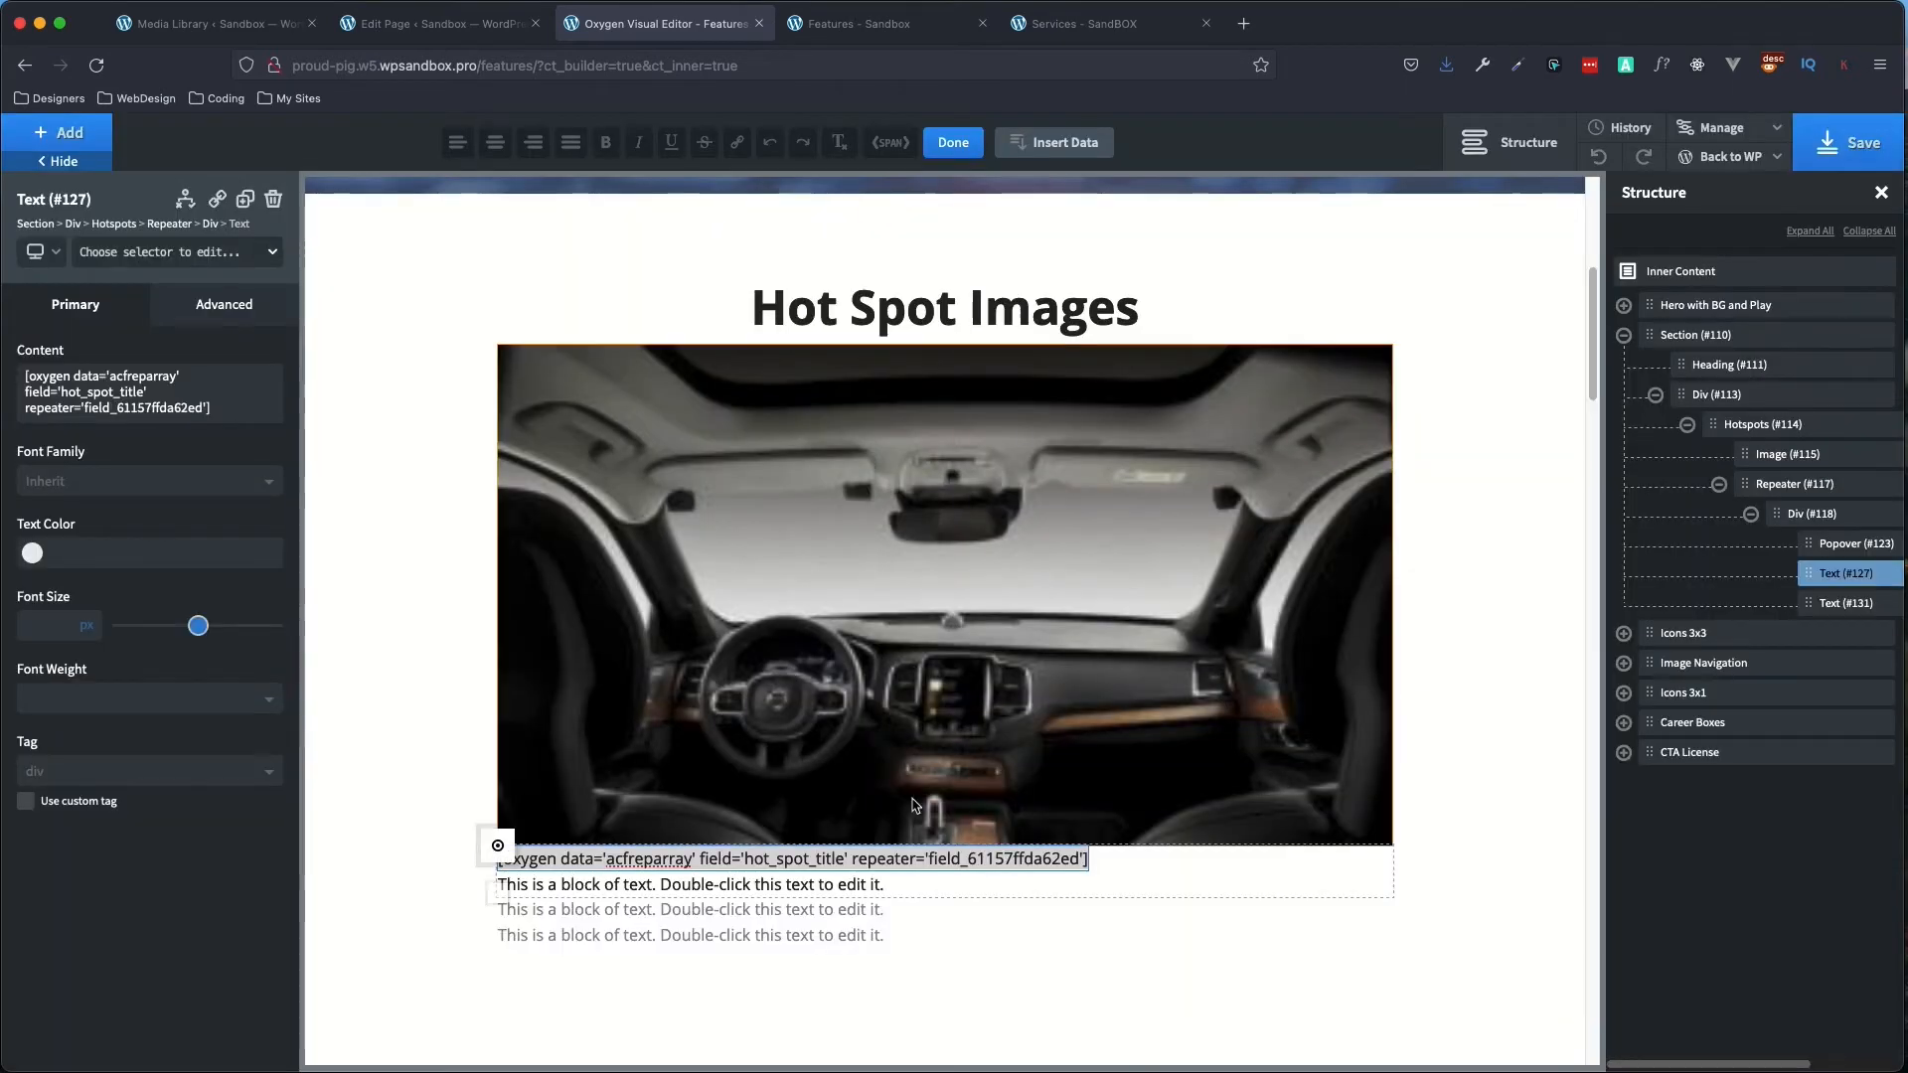
- Replace the second text's placeholder content with dynamic data from the Hot Spot Text repeater field
click(724, 886)
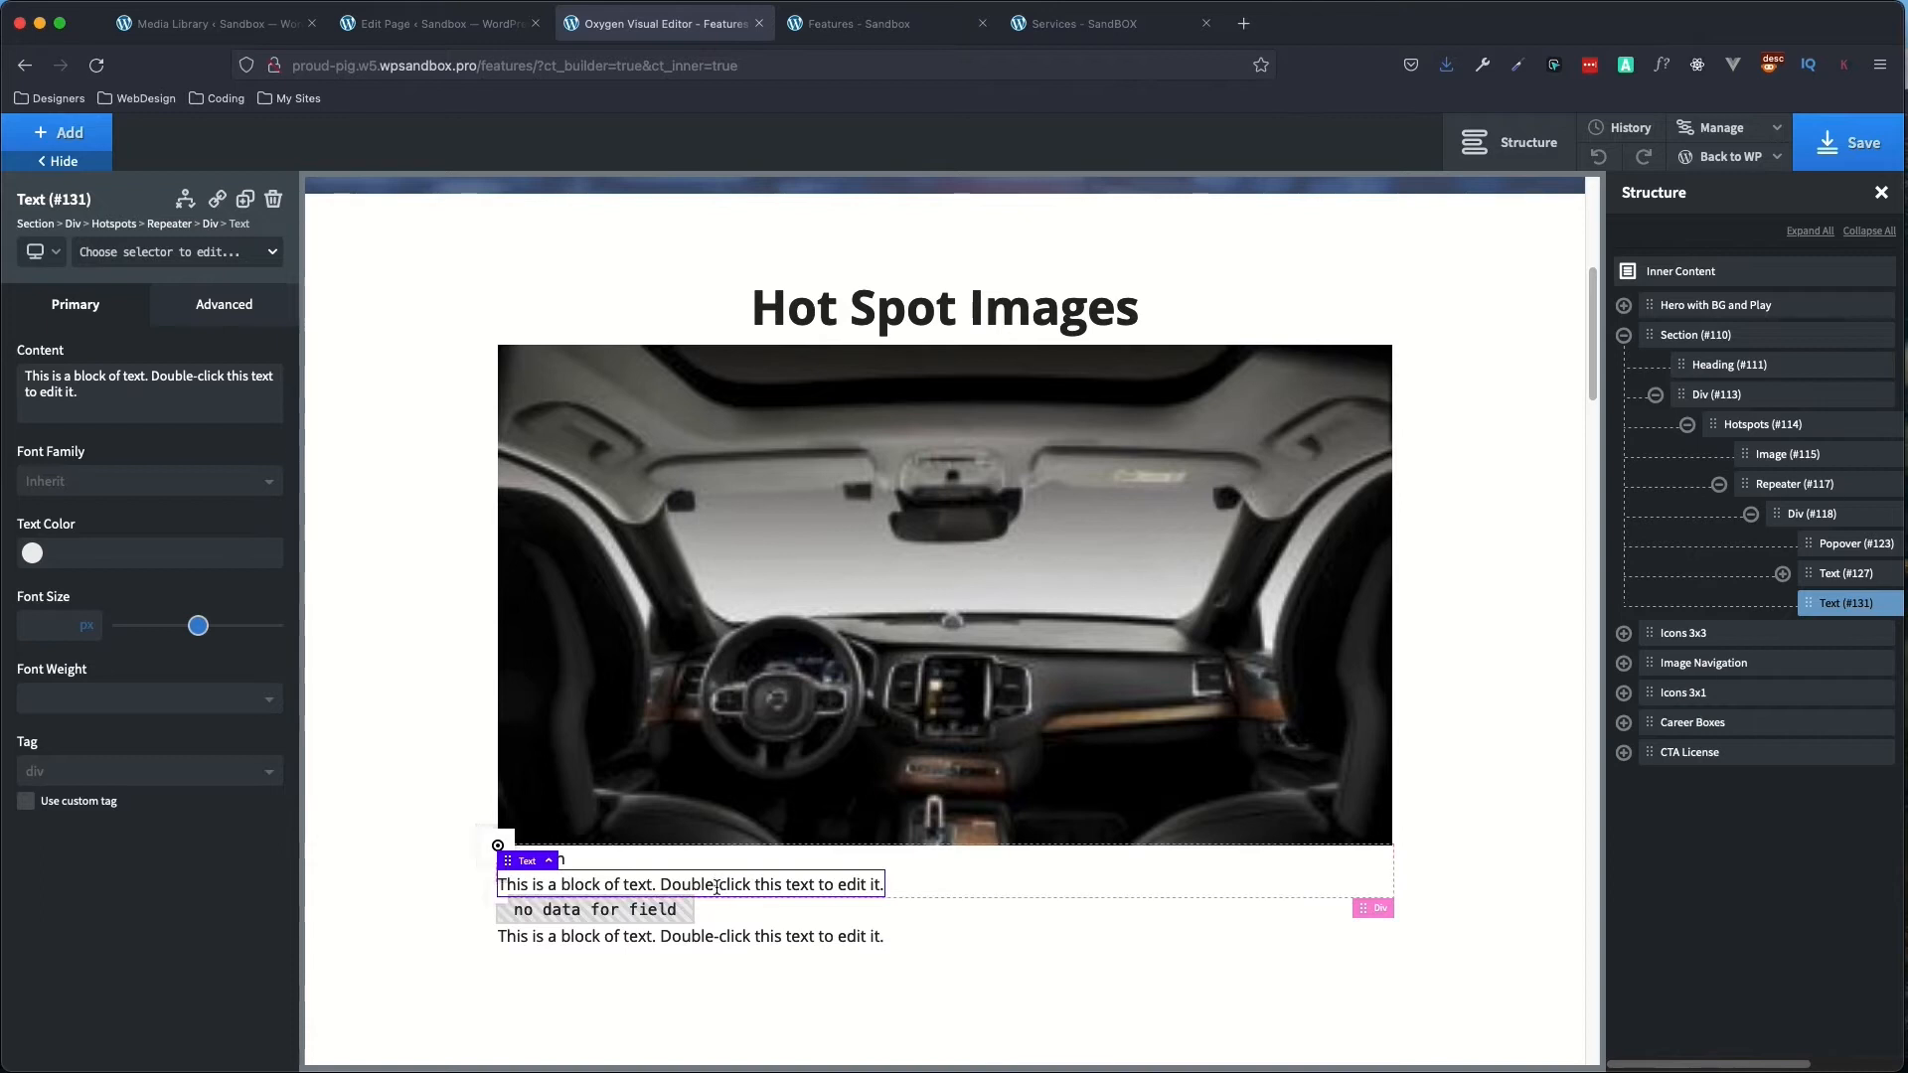
click(716, 886)
double_click(717, 886)
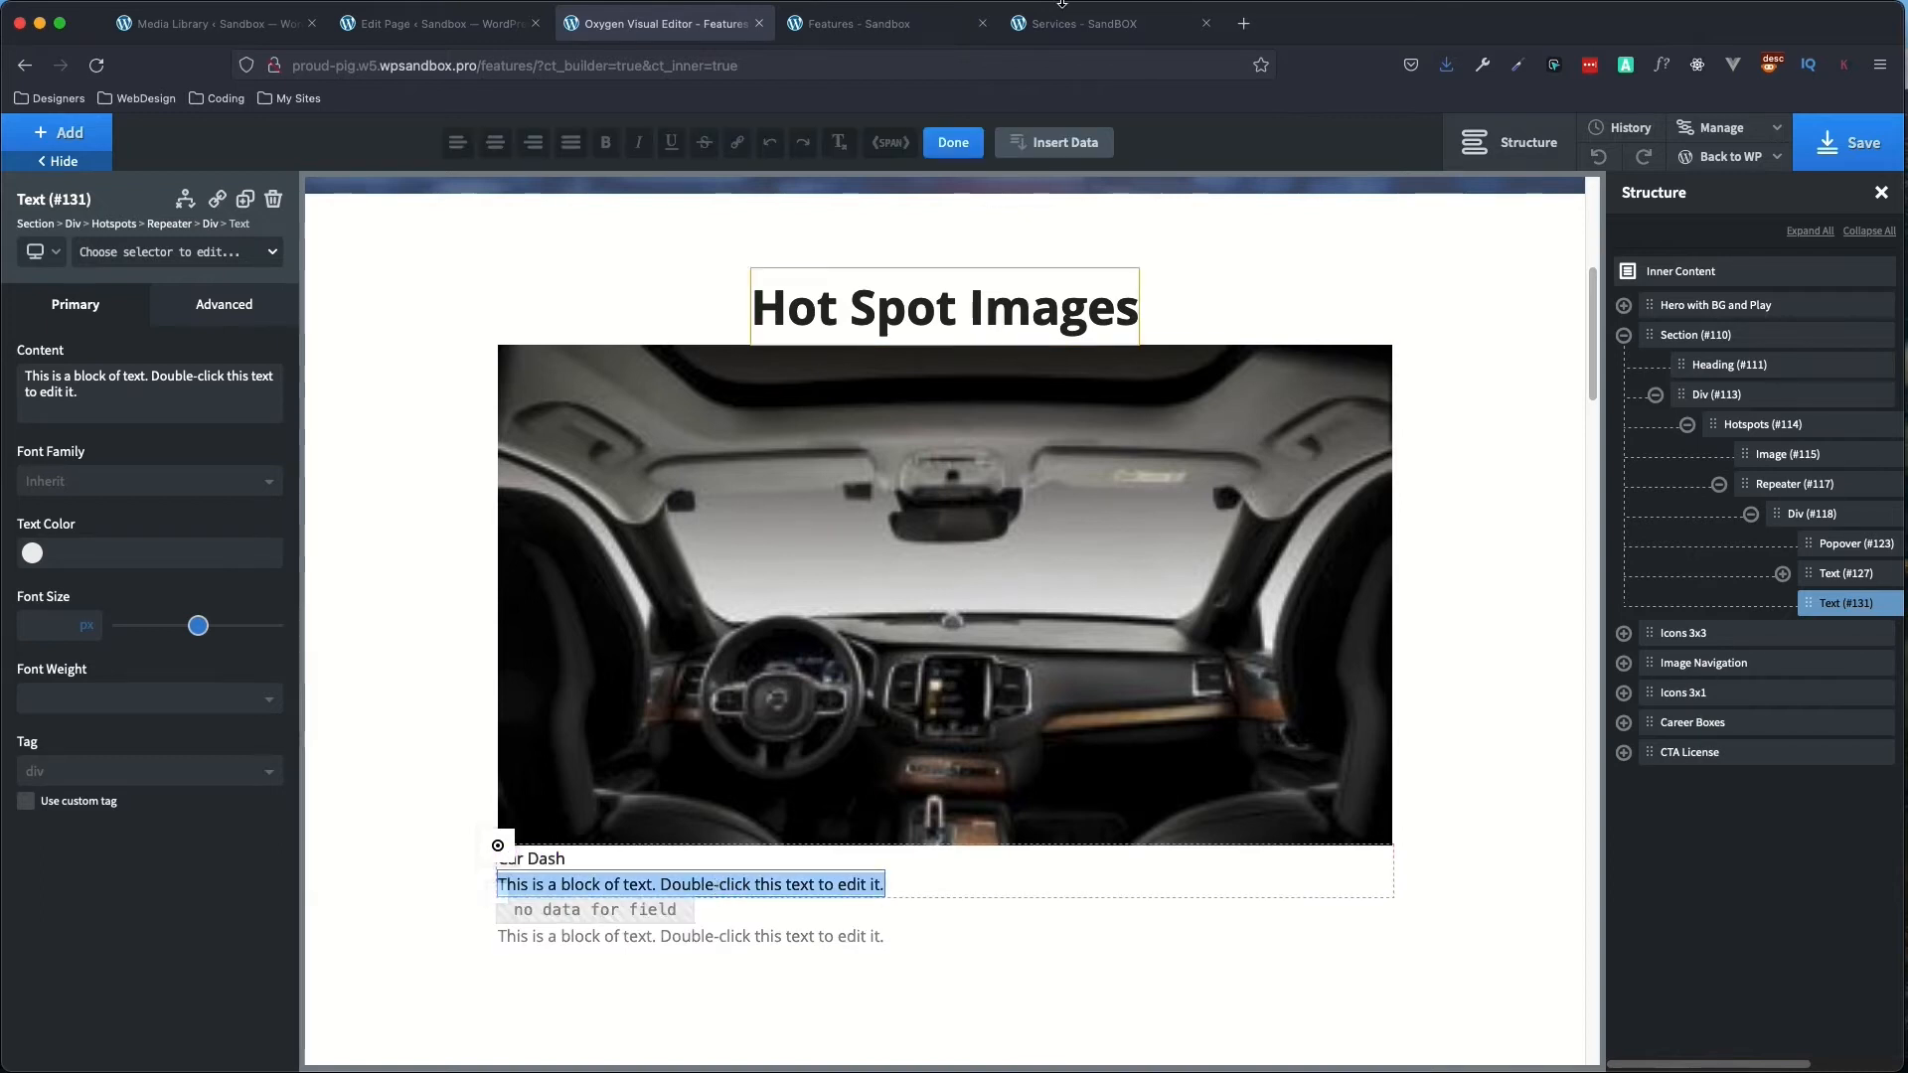
click(1044, 145)
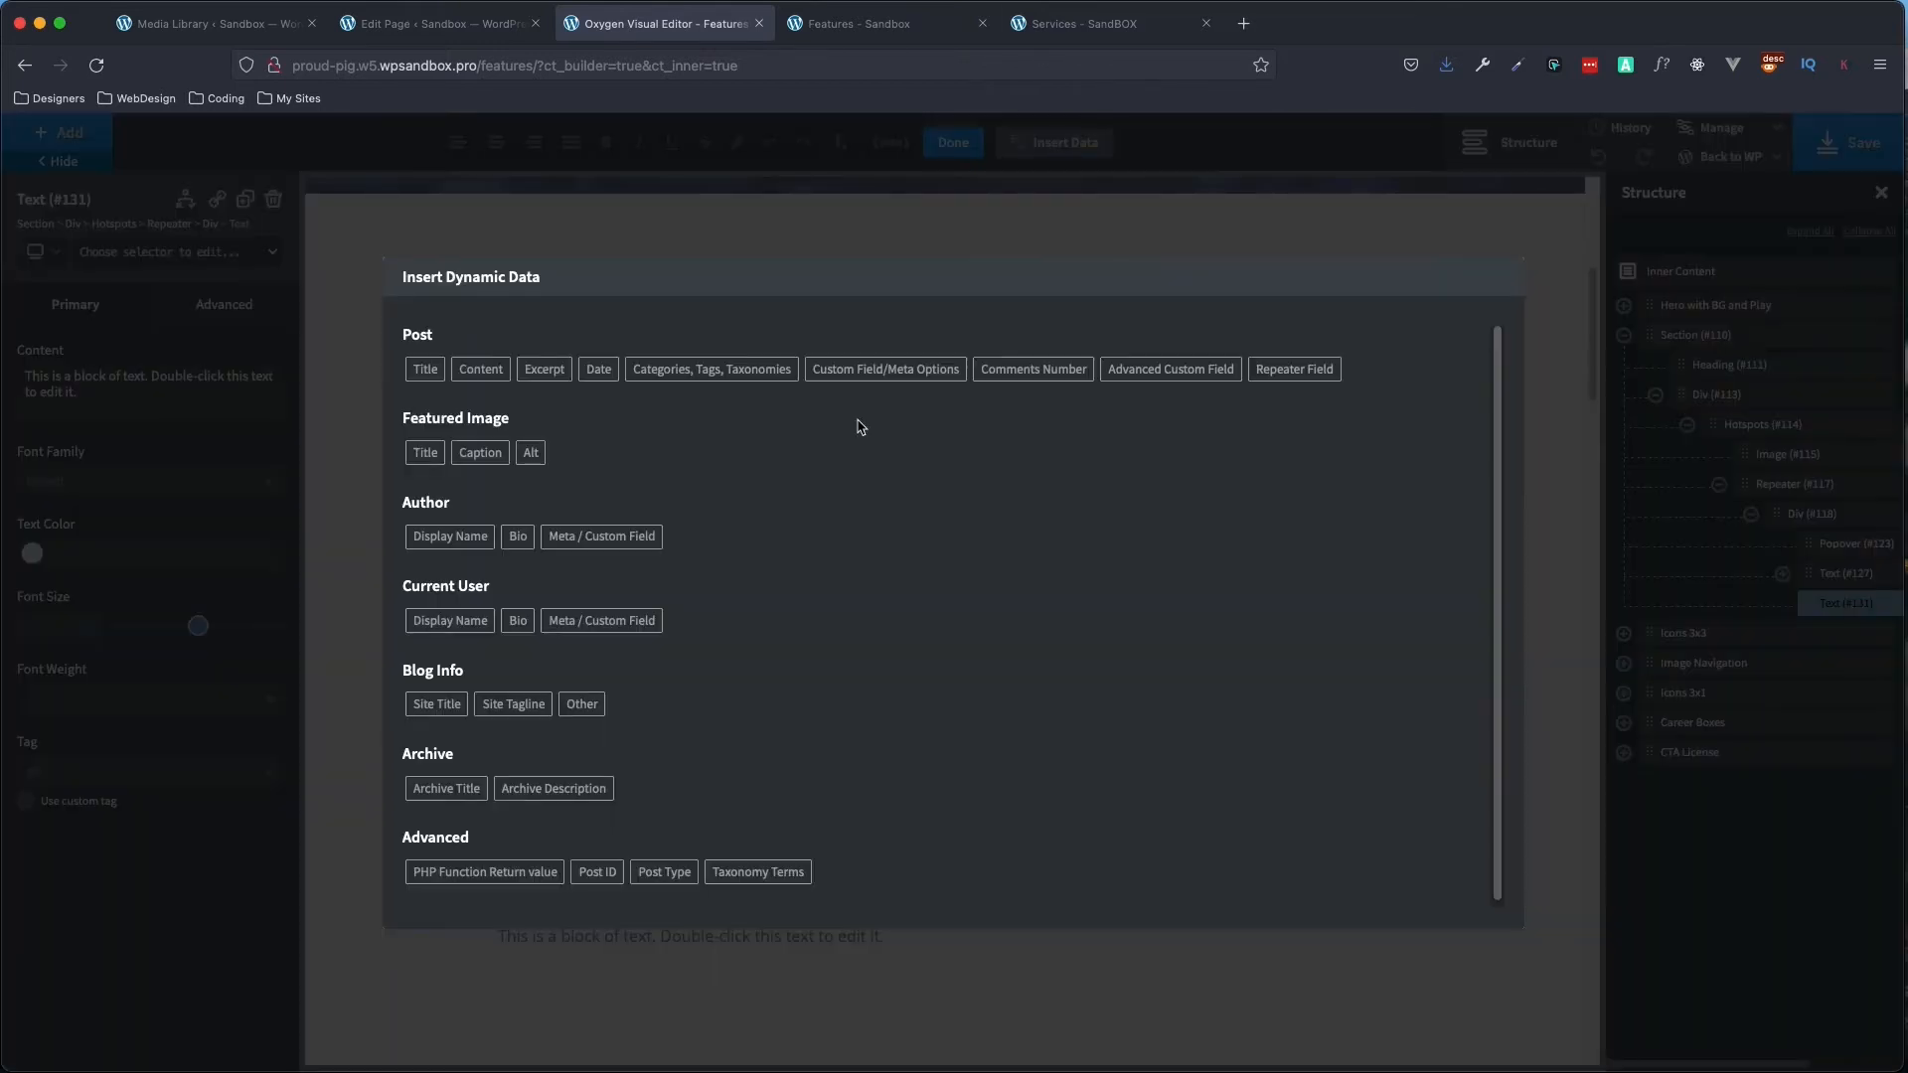
click(1311, 375)
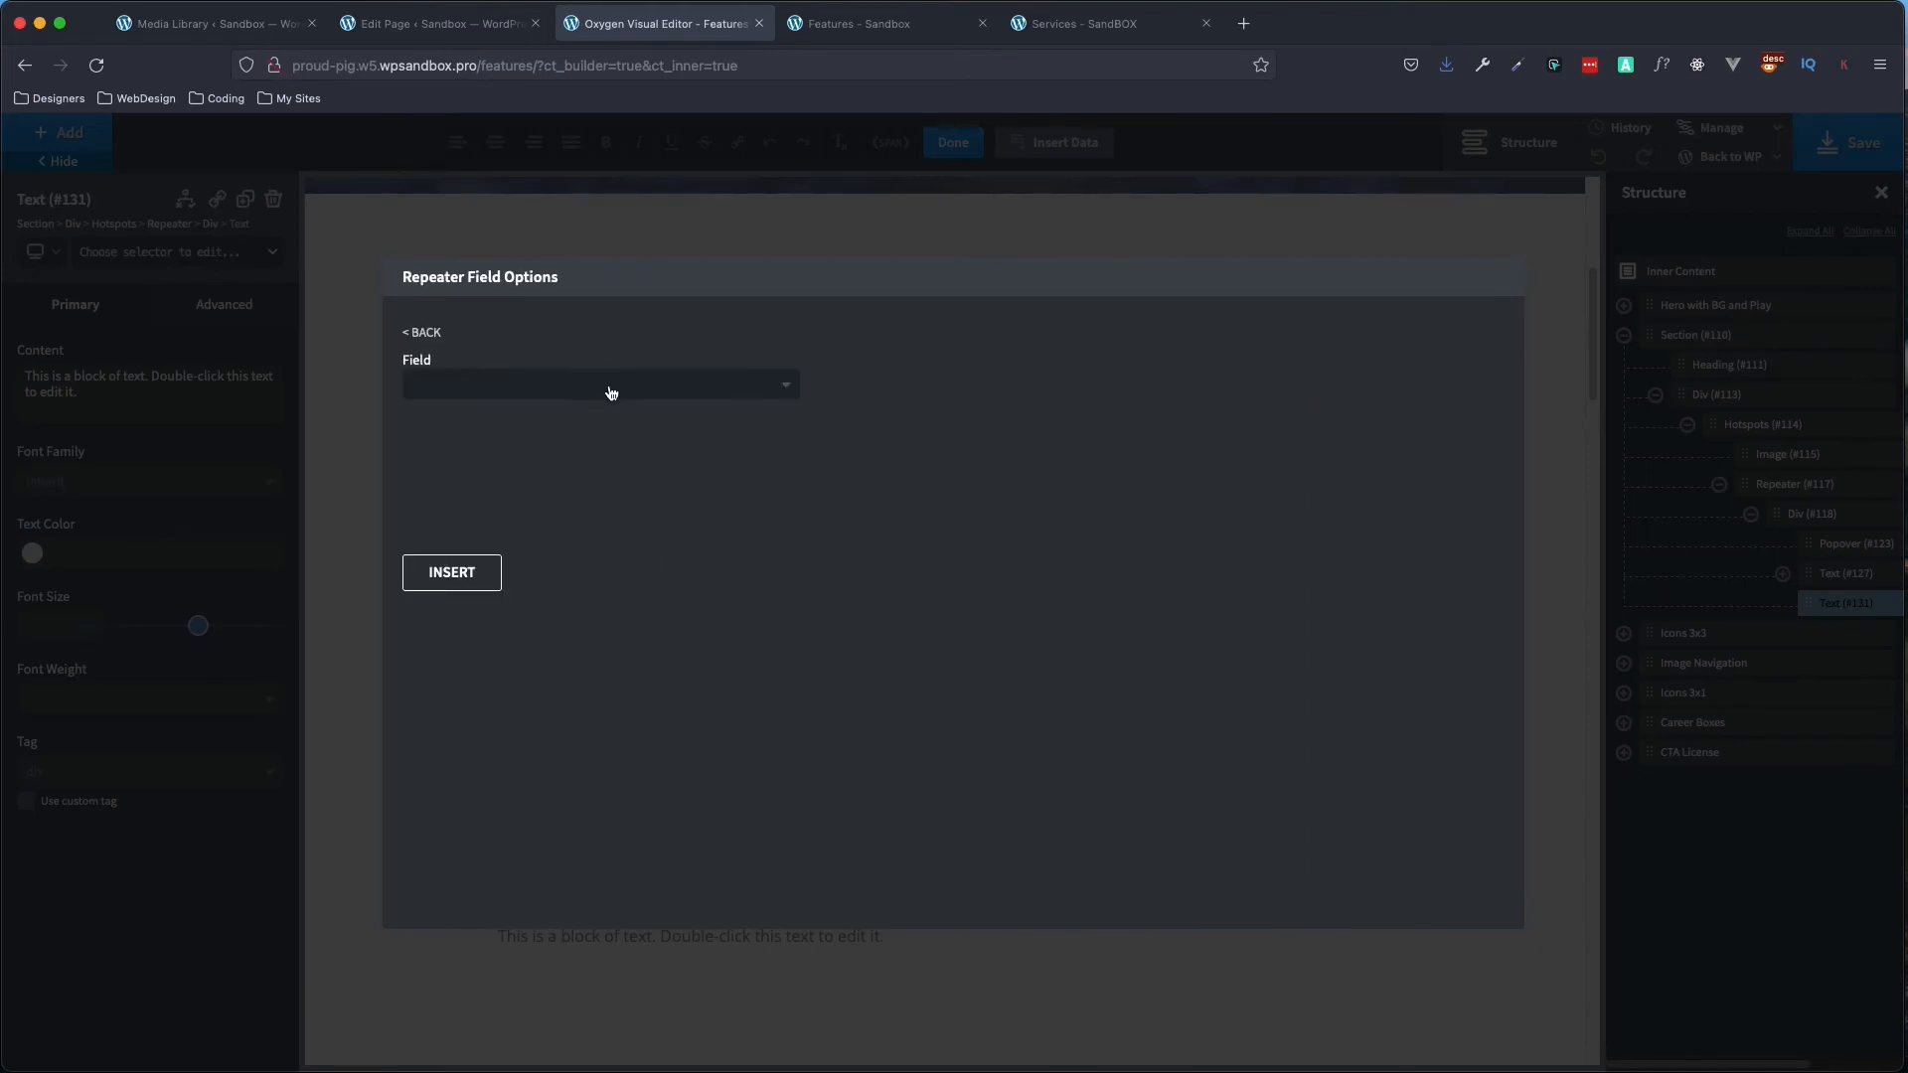
click(611, 393)
click(516, 474)
click(466, 574)
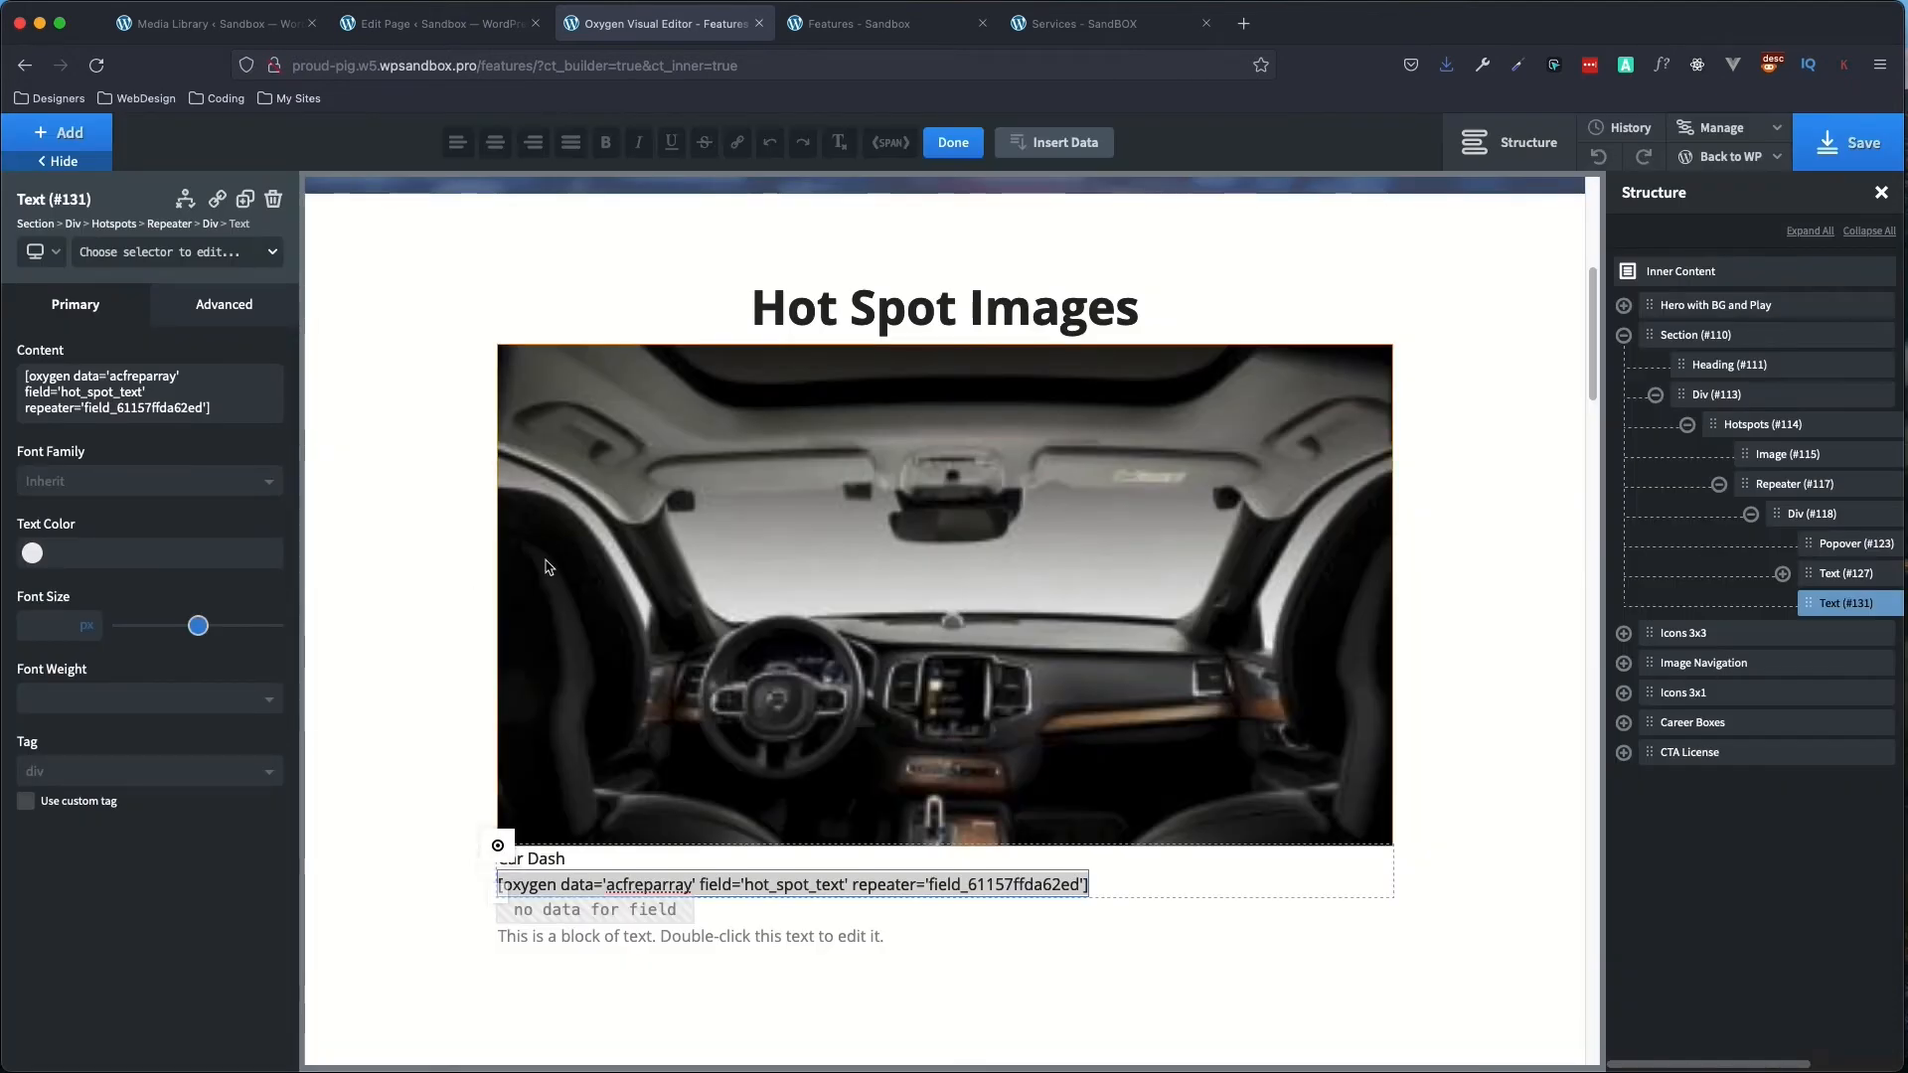
- Add an Image element to the repeater's Div below the two texts
click(1852, 523)
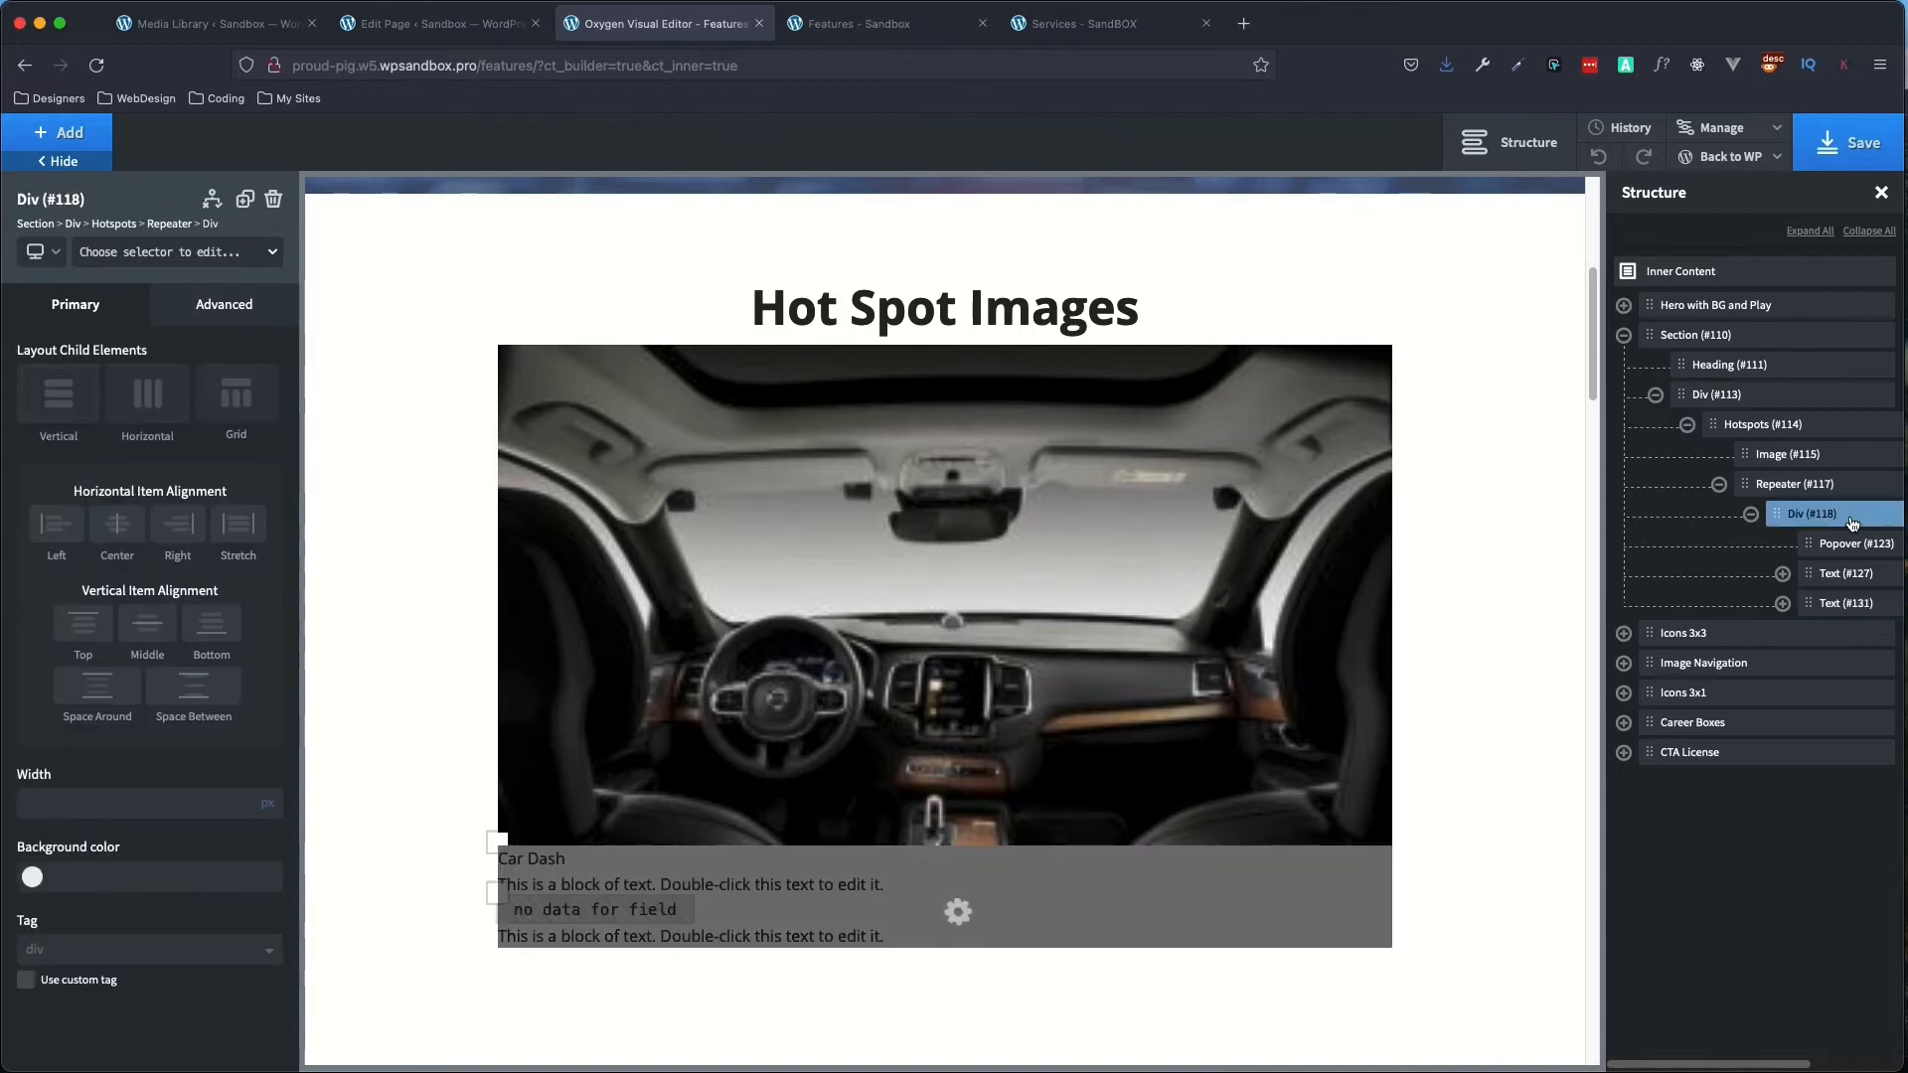
click(69, 135)
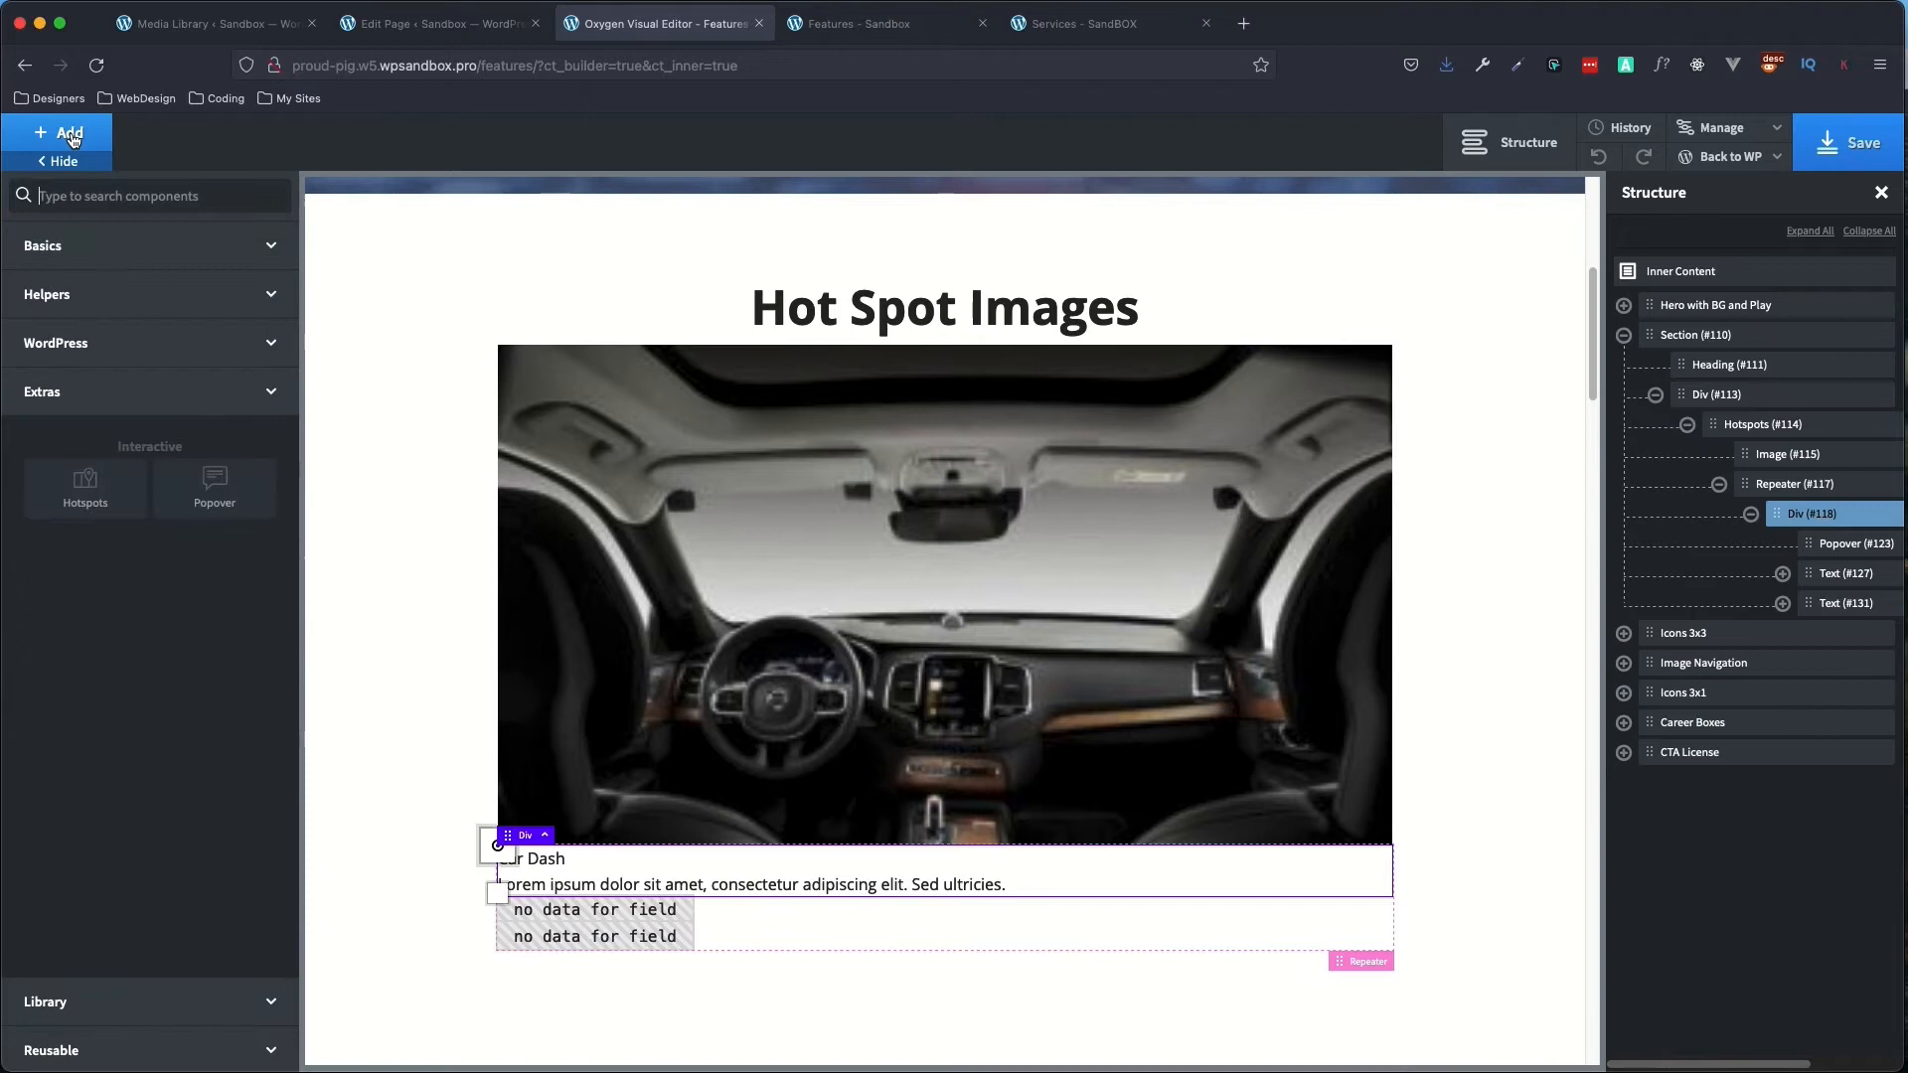
text(im)
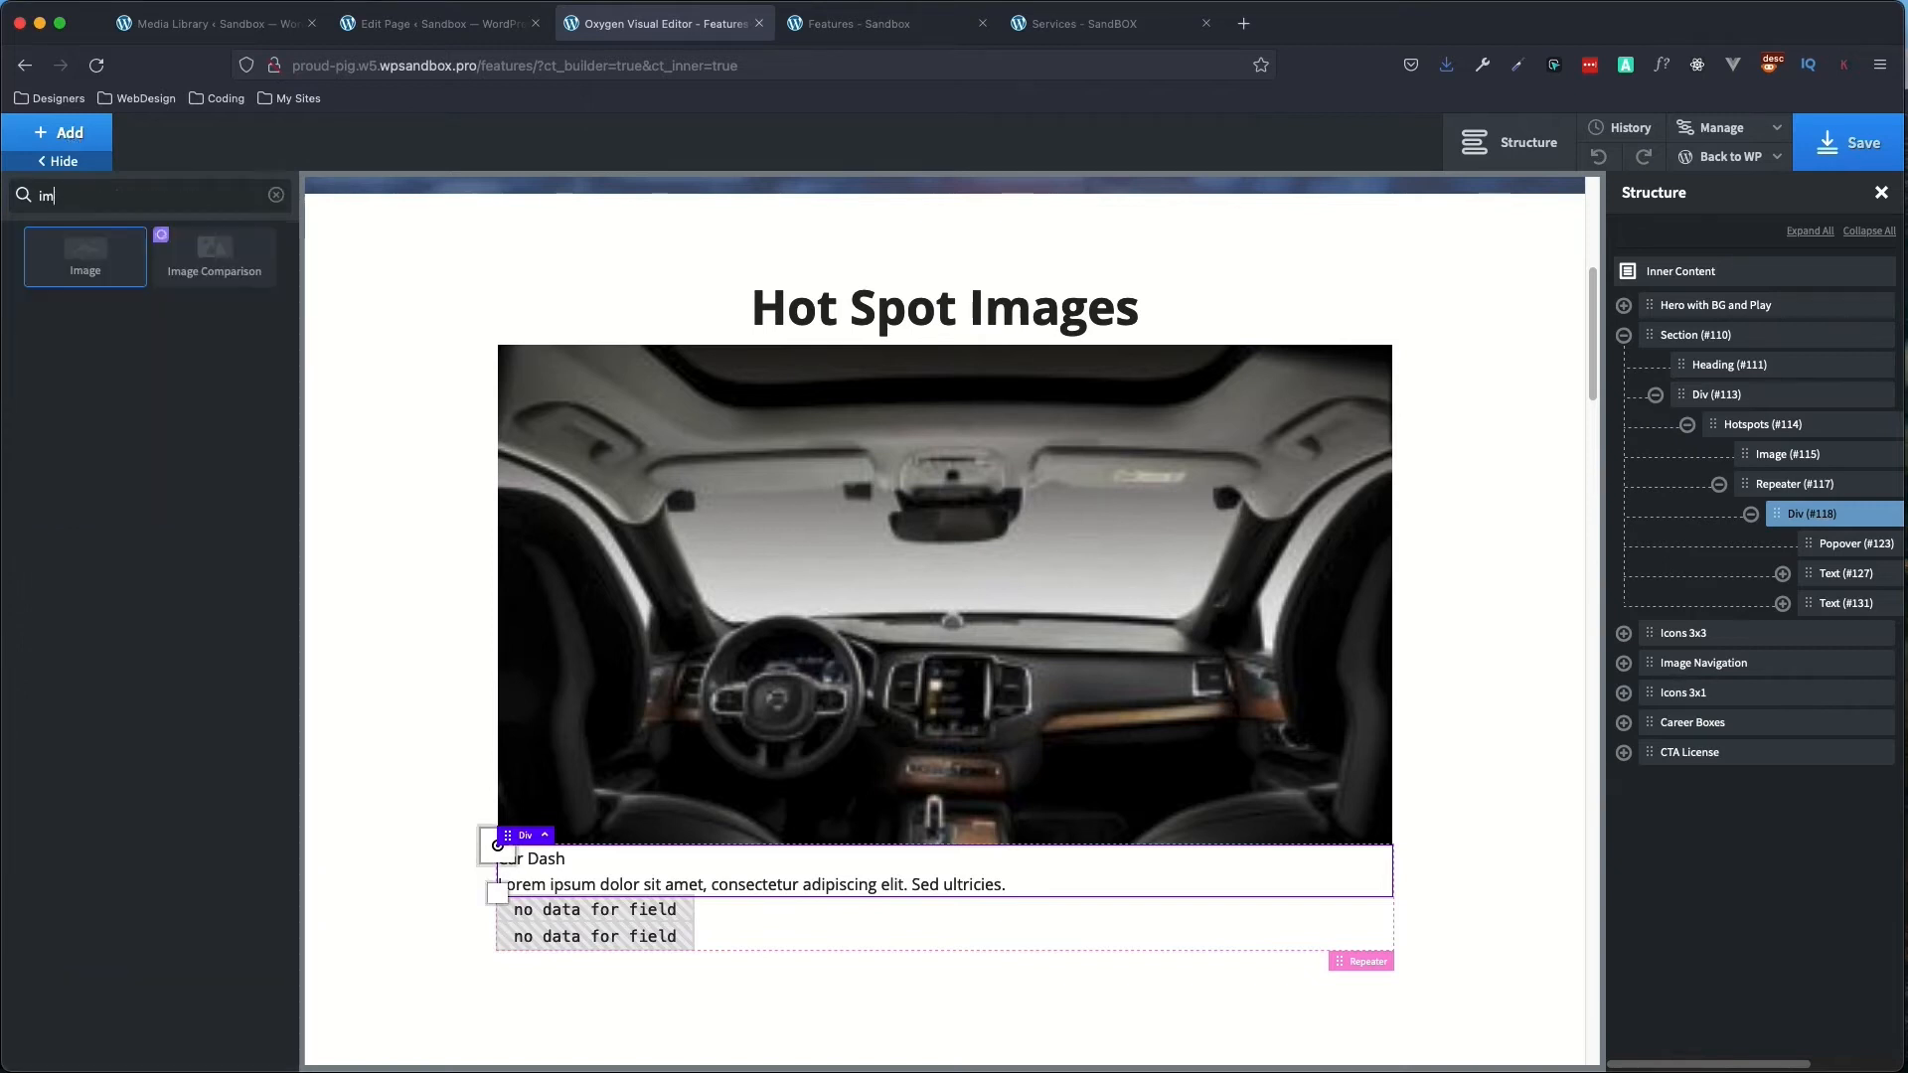
click(92, 254)
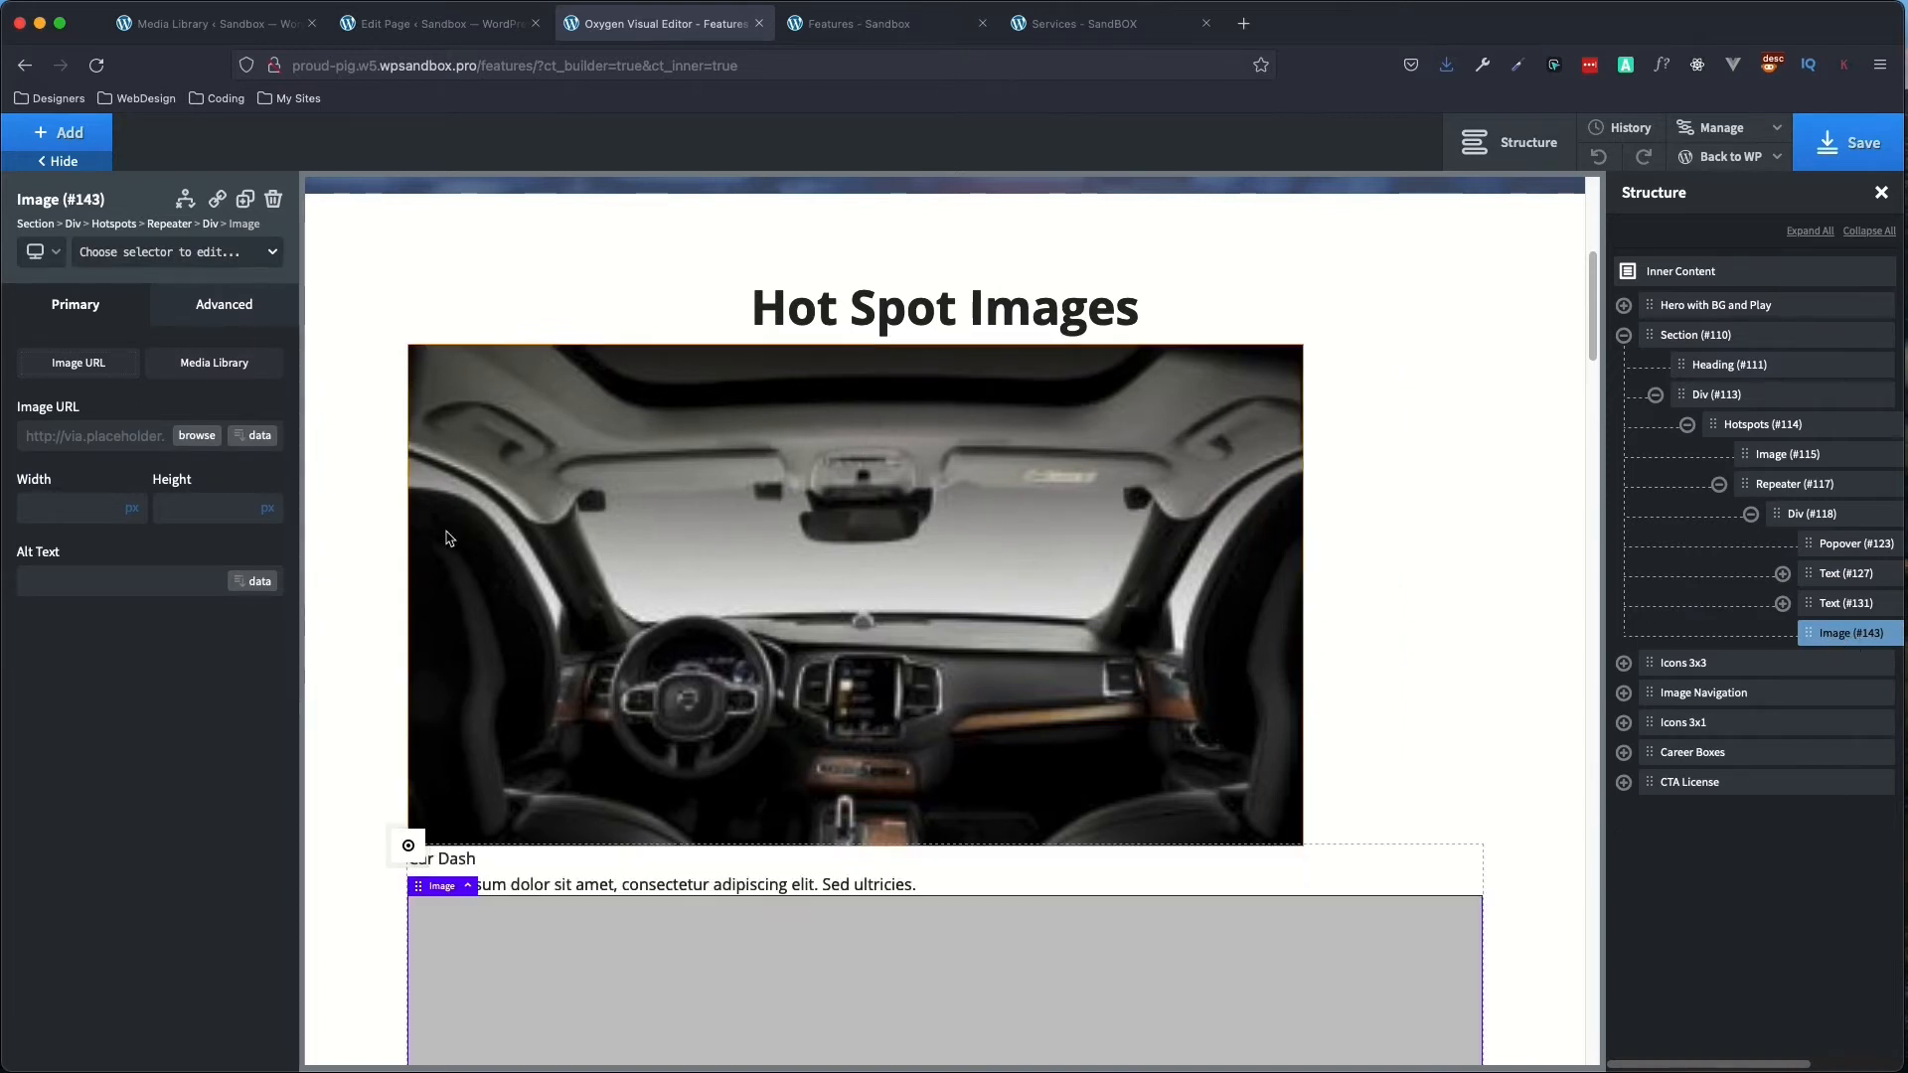
- Set the new image's URL to dynamic data from the Hot Spot Image repeater field
click(267, 441)
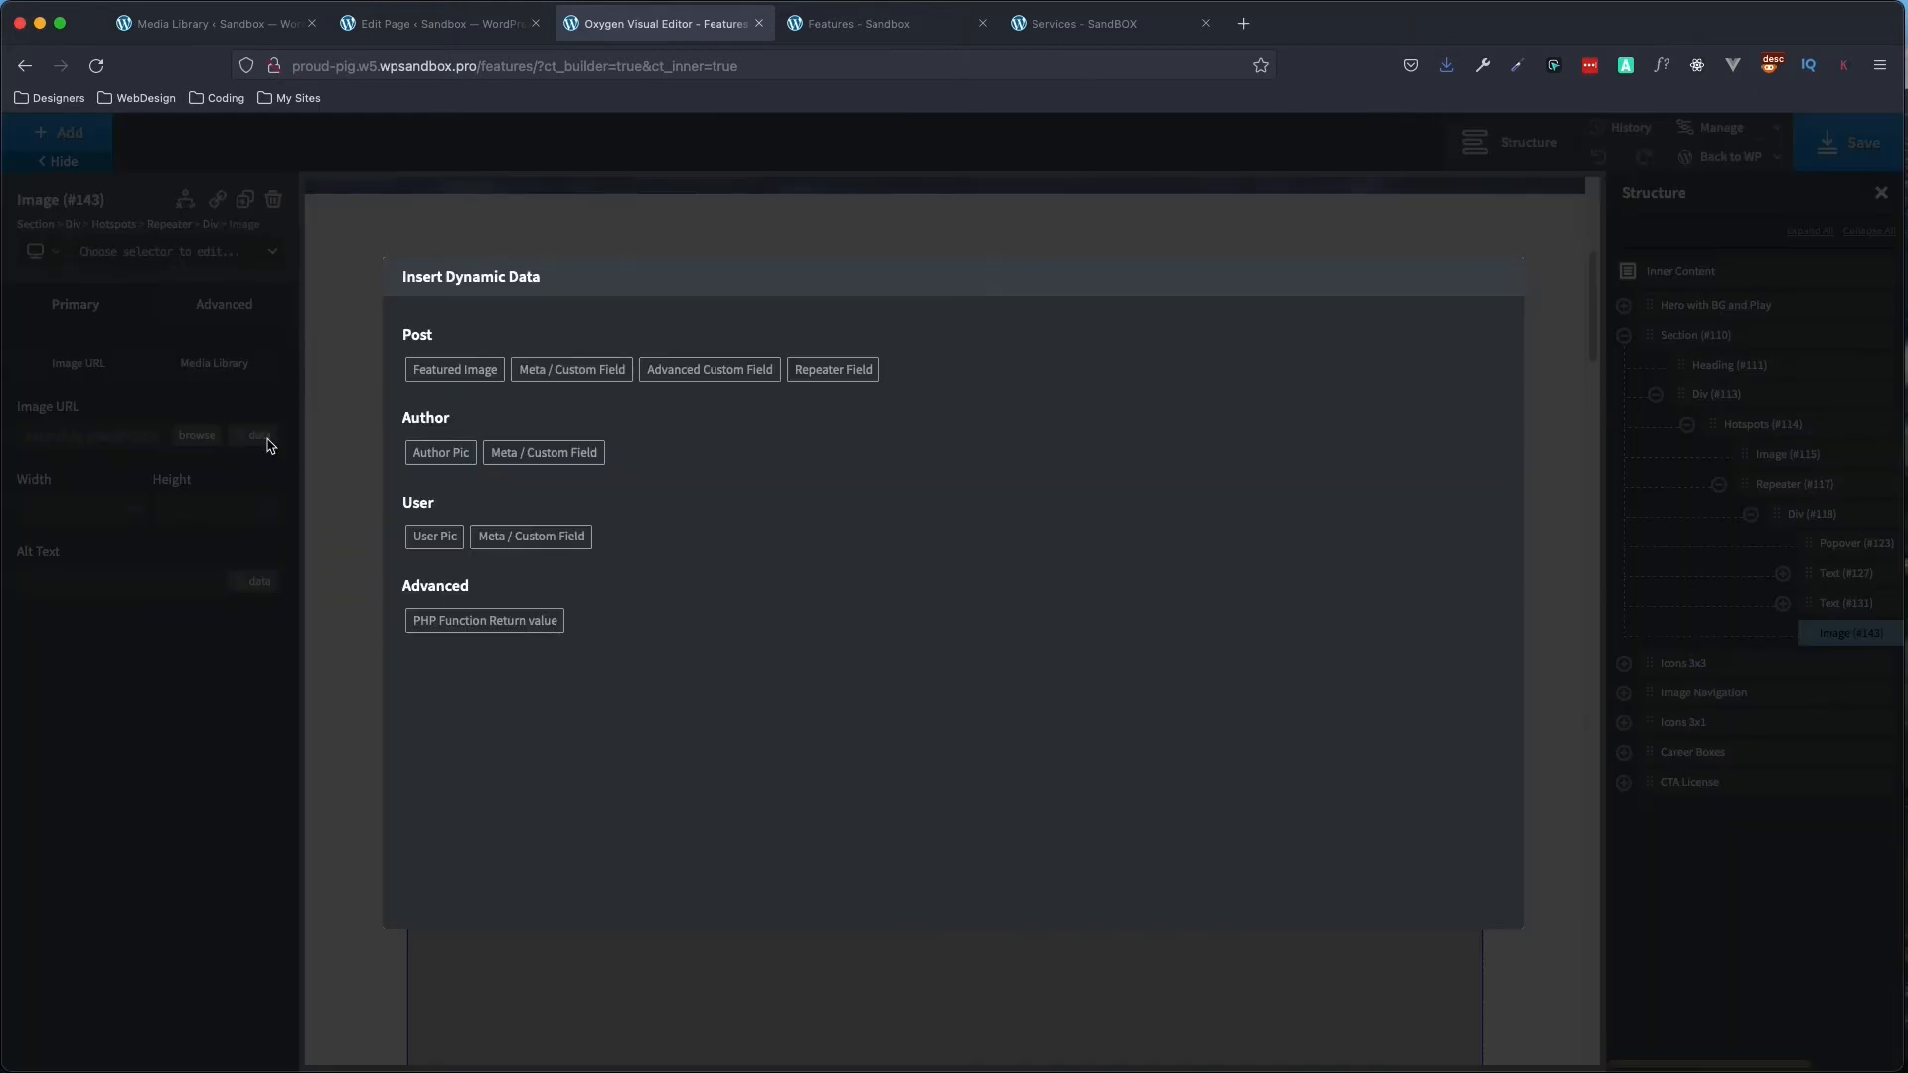
click(835, 371)
click(726, 382)
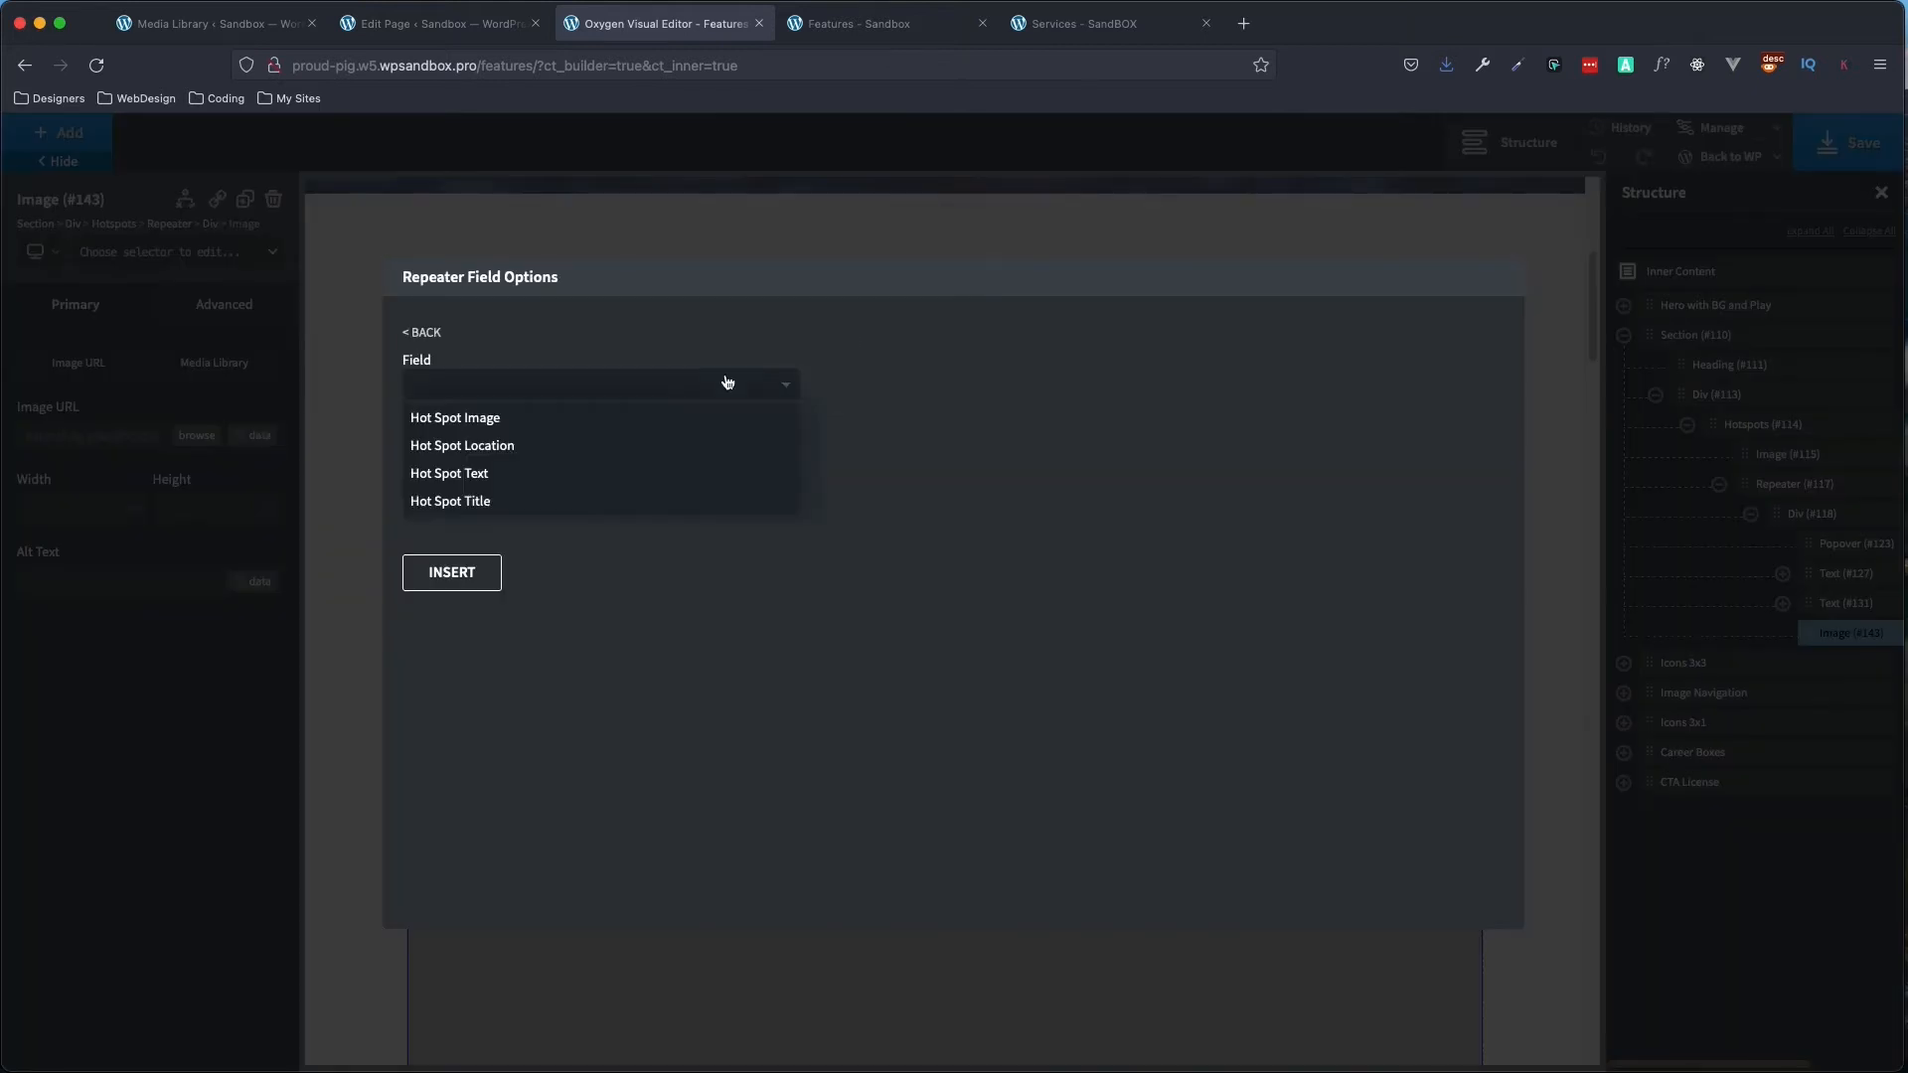
click(506, 426)
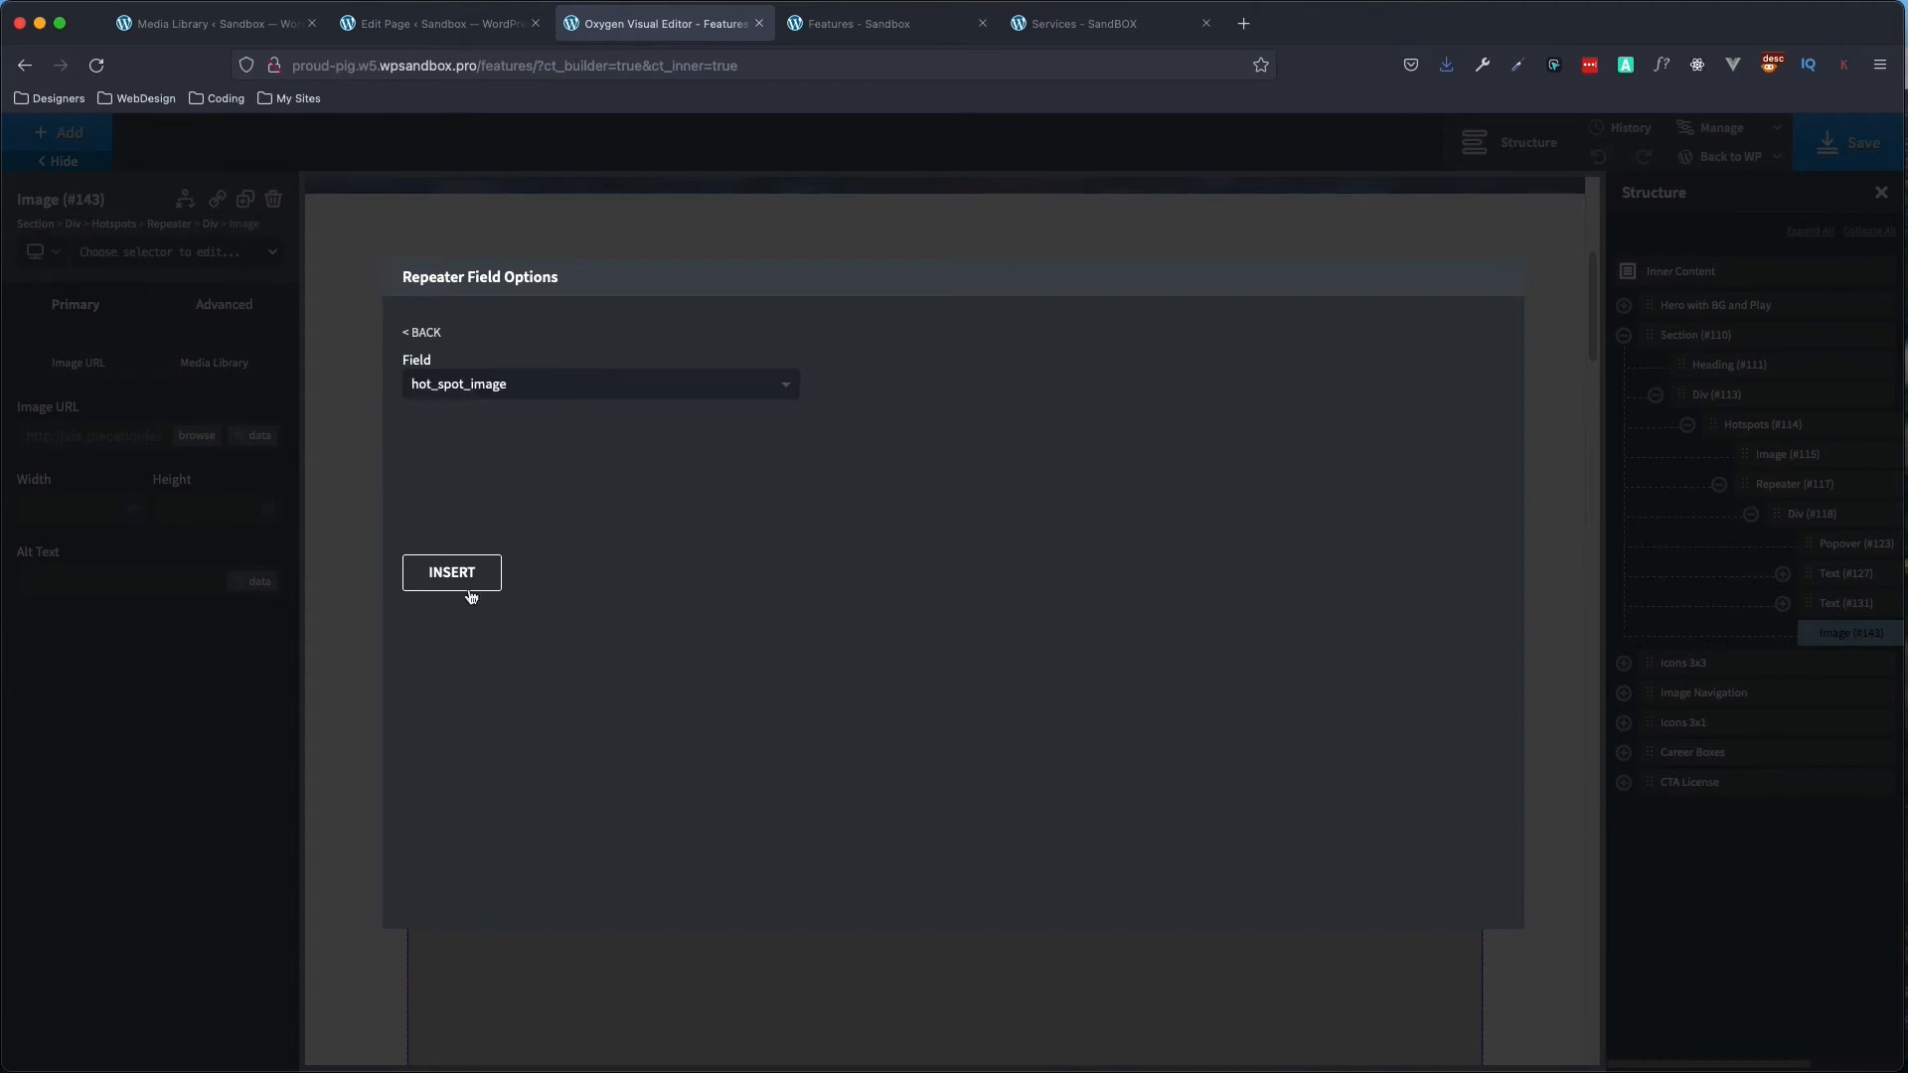
click(457, 579)
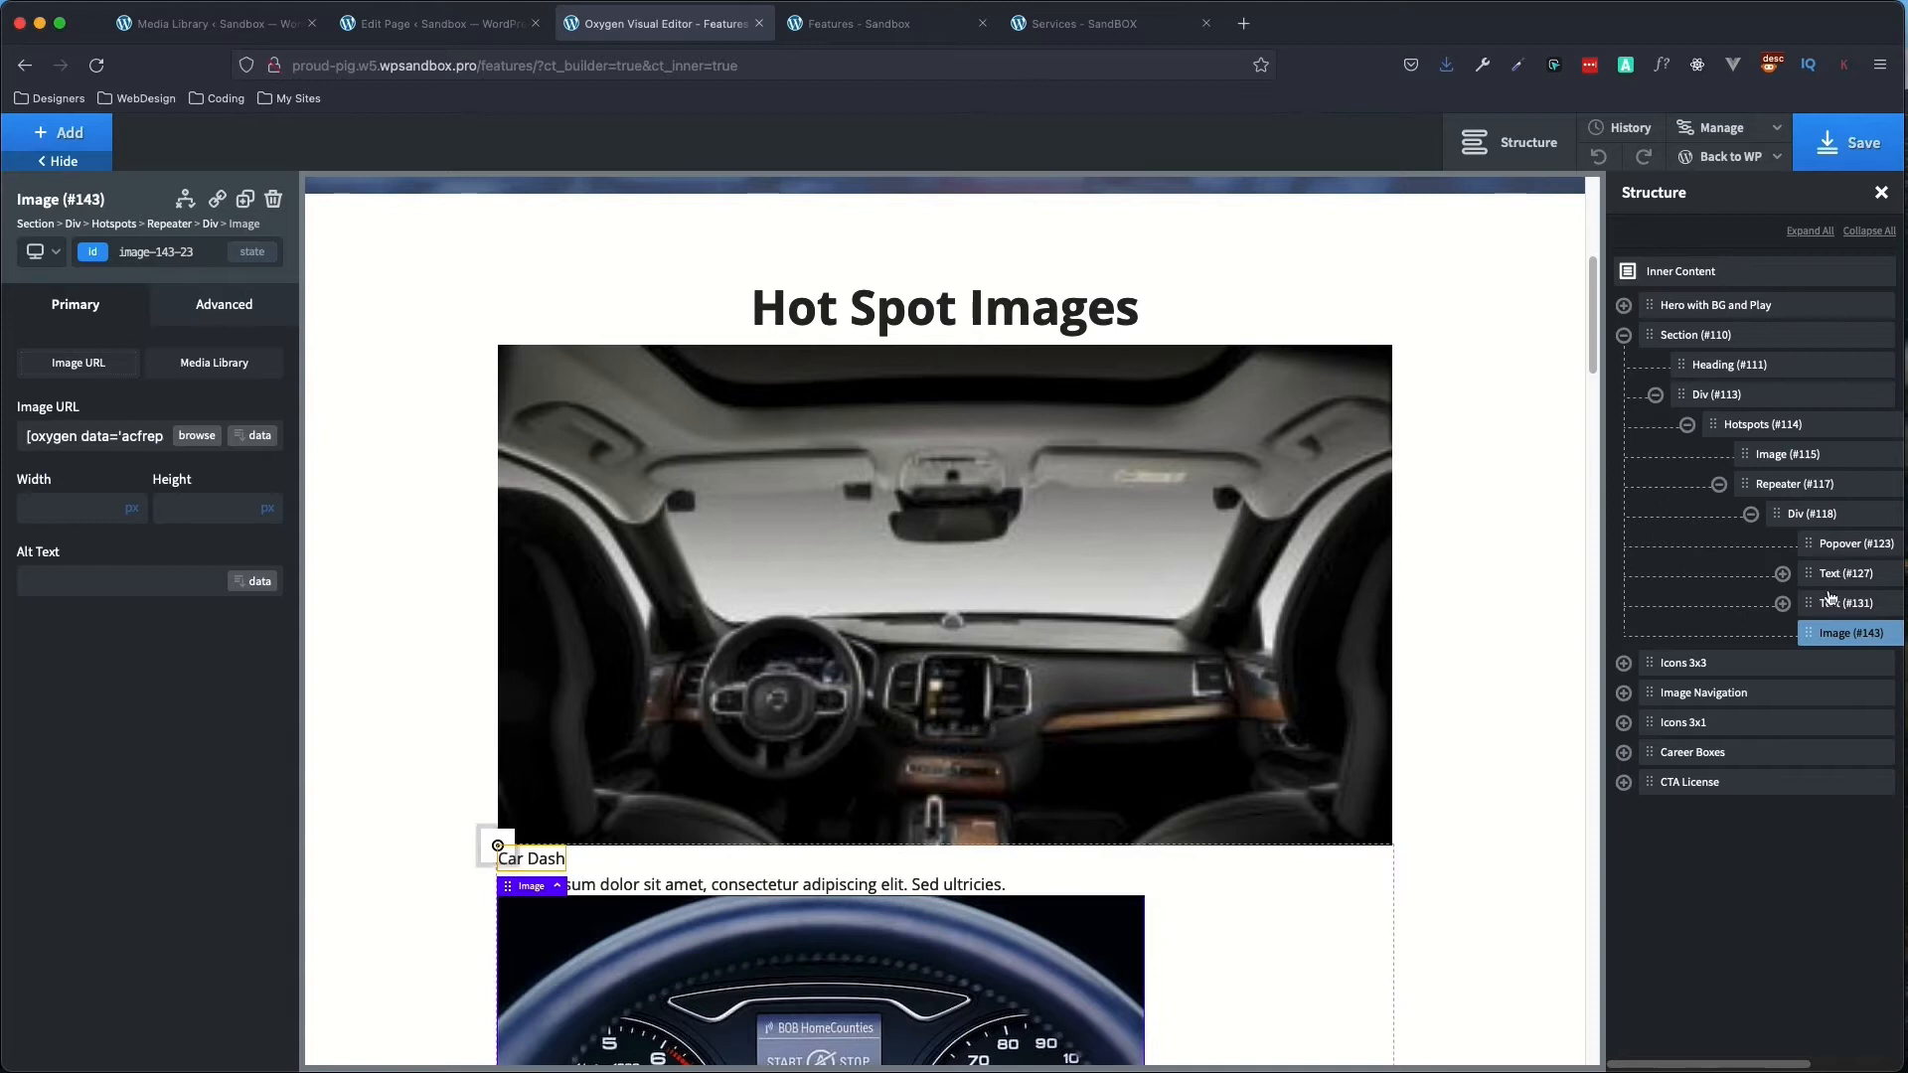
- Reorder the new image between the title and description texts, and nest all three elements inside the Popover
drag(1807, 632, 1820, 602)
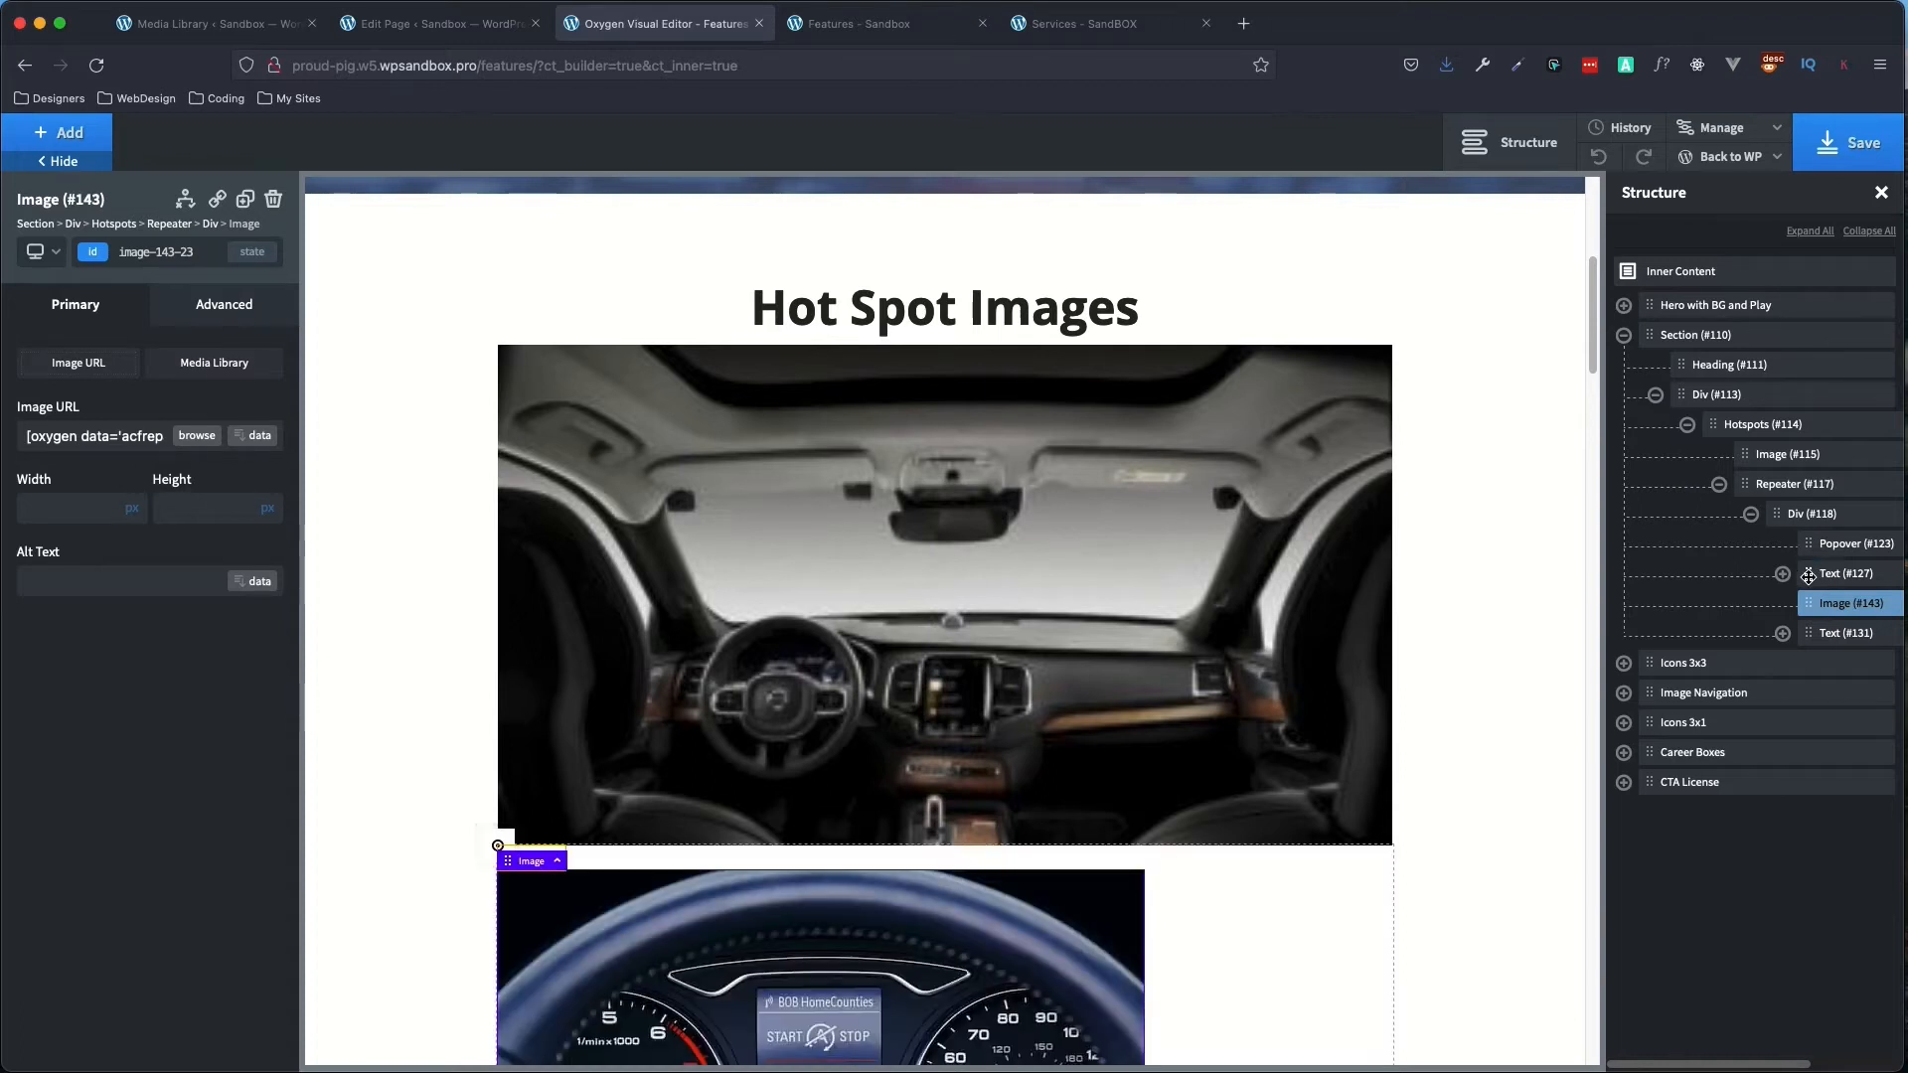
drag(1804, 574, 1895, 626)
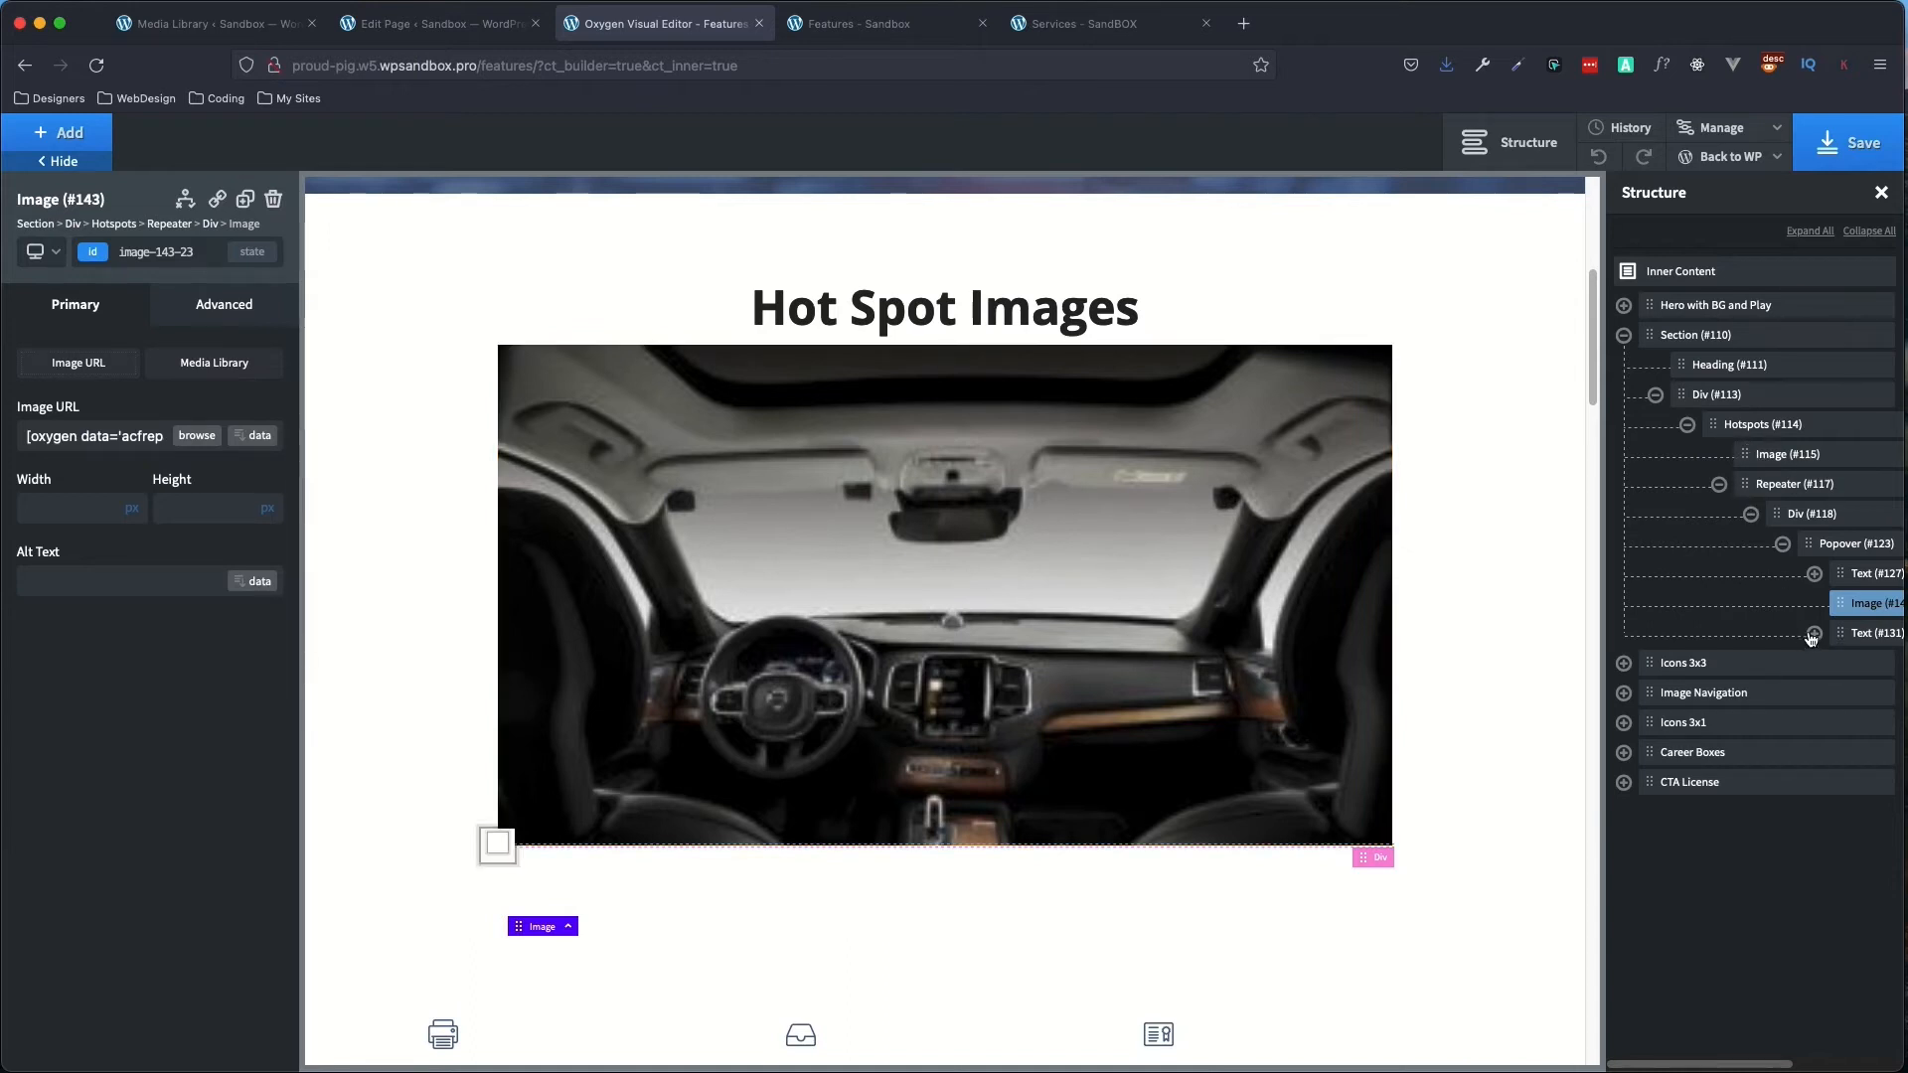
- Move the Repeater above the main car image inside the Hotspots element and expand its structure
click(1752, 516)
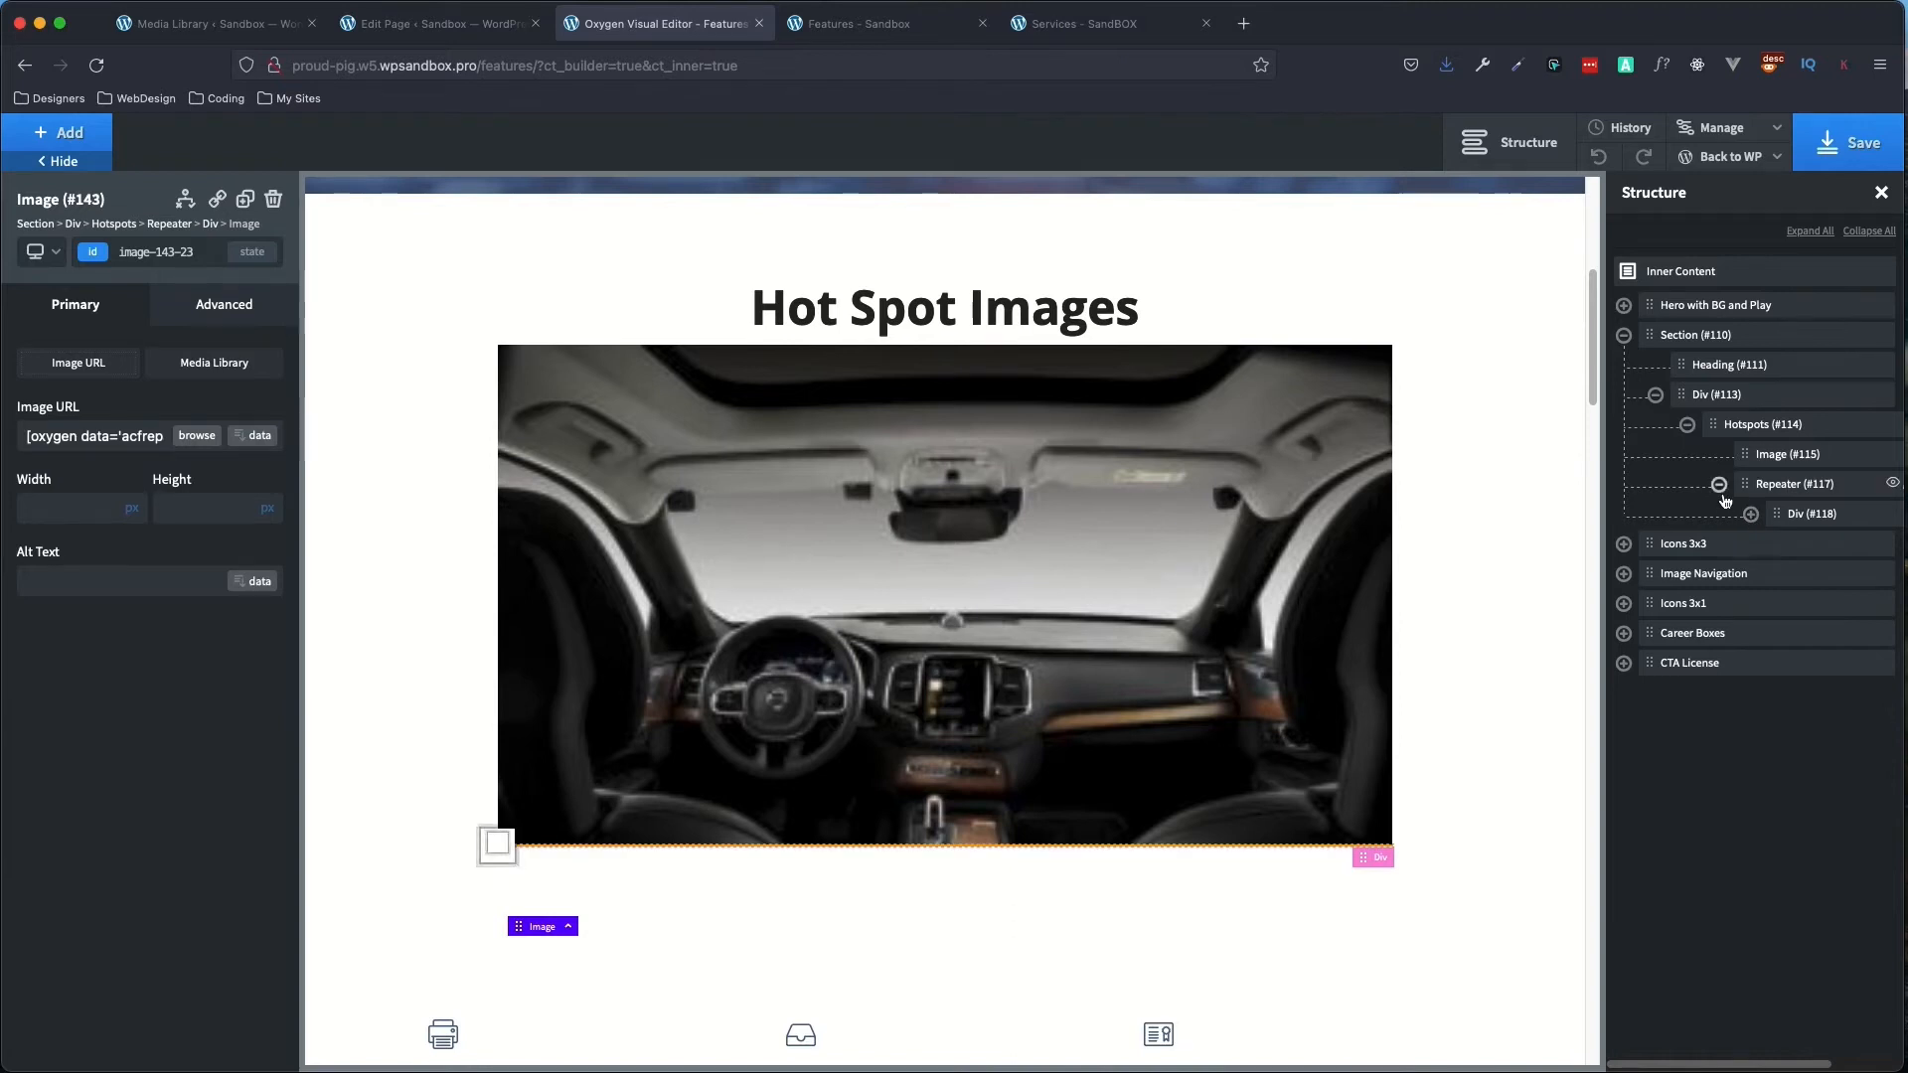
click(1720, 487)
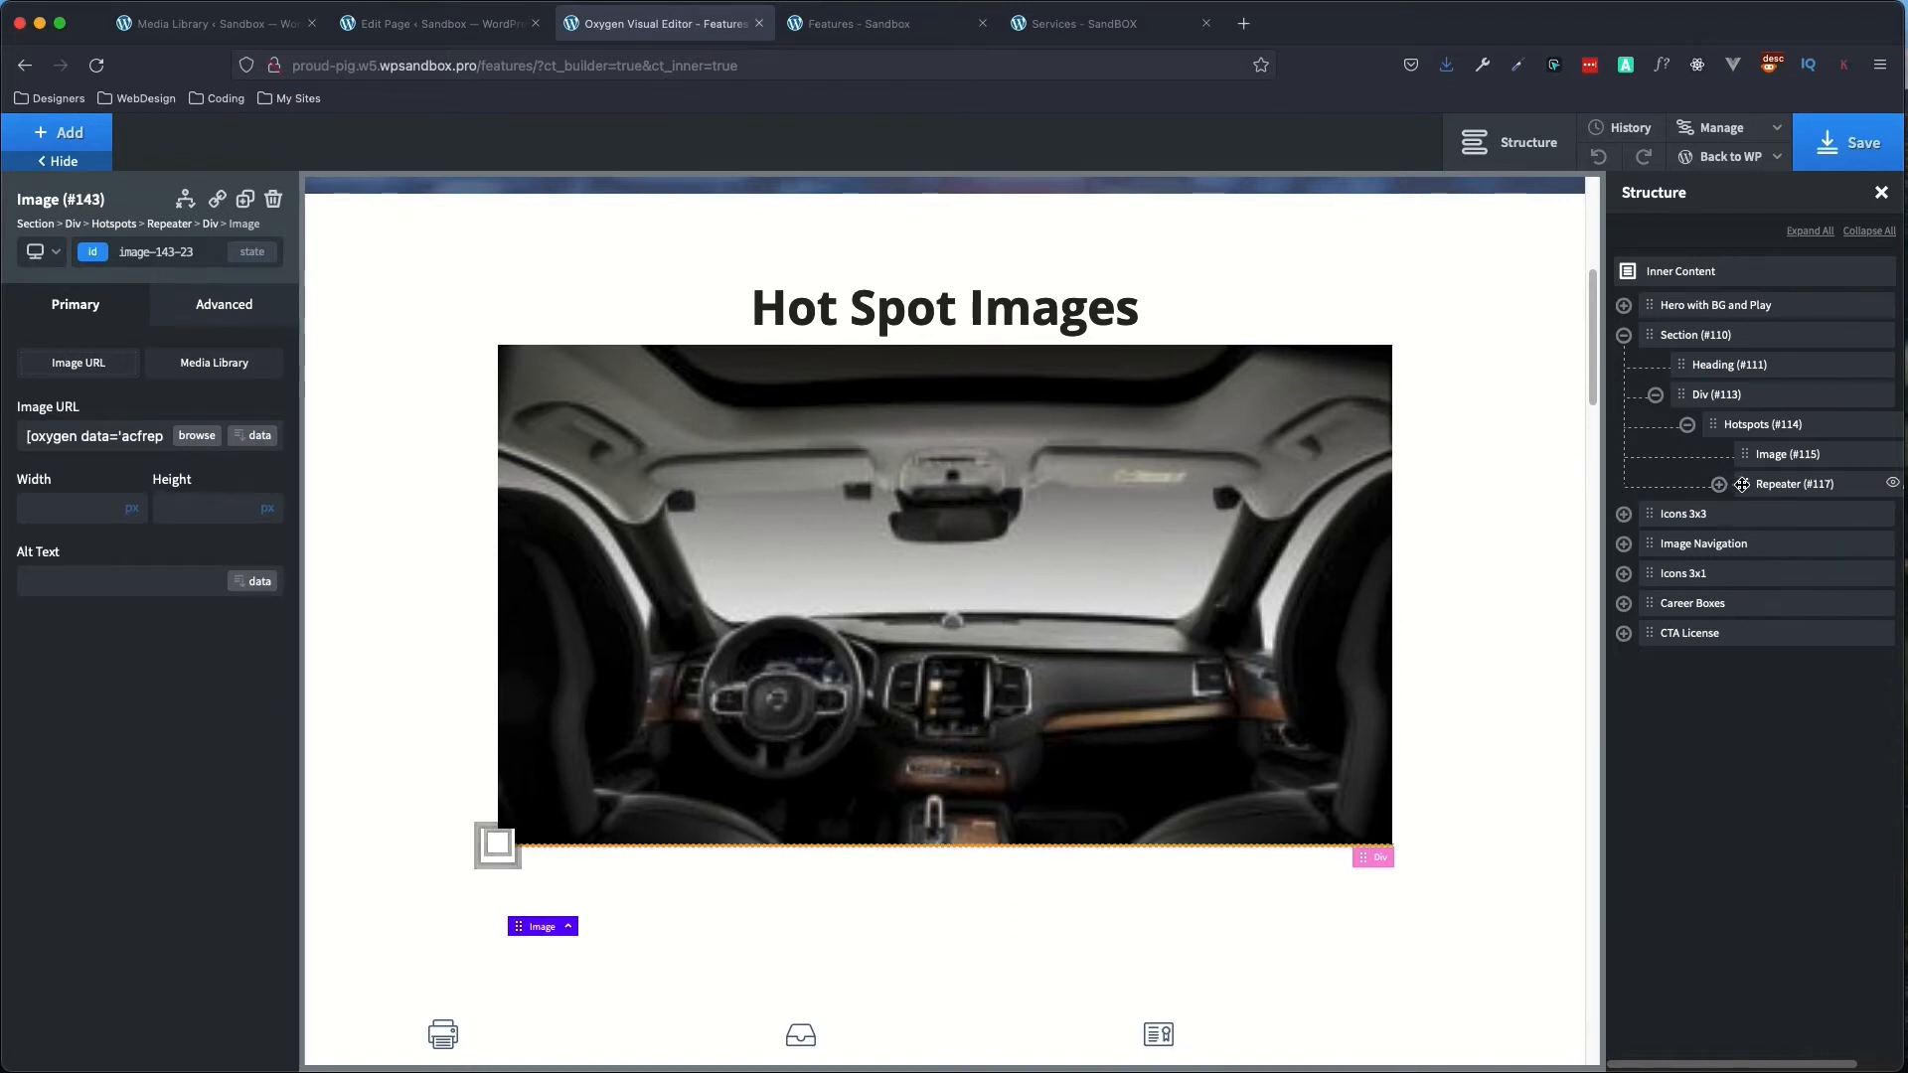
mouse_move(1744, 484)
mouse_down()
mouse_move(1751, 435)
mouse_move(1778, 489)
mouse_up()
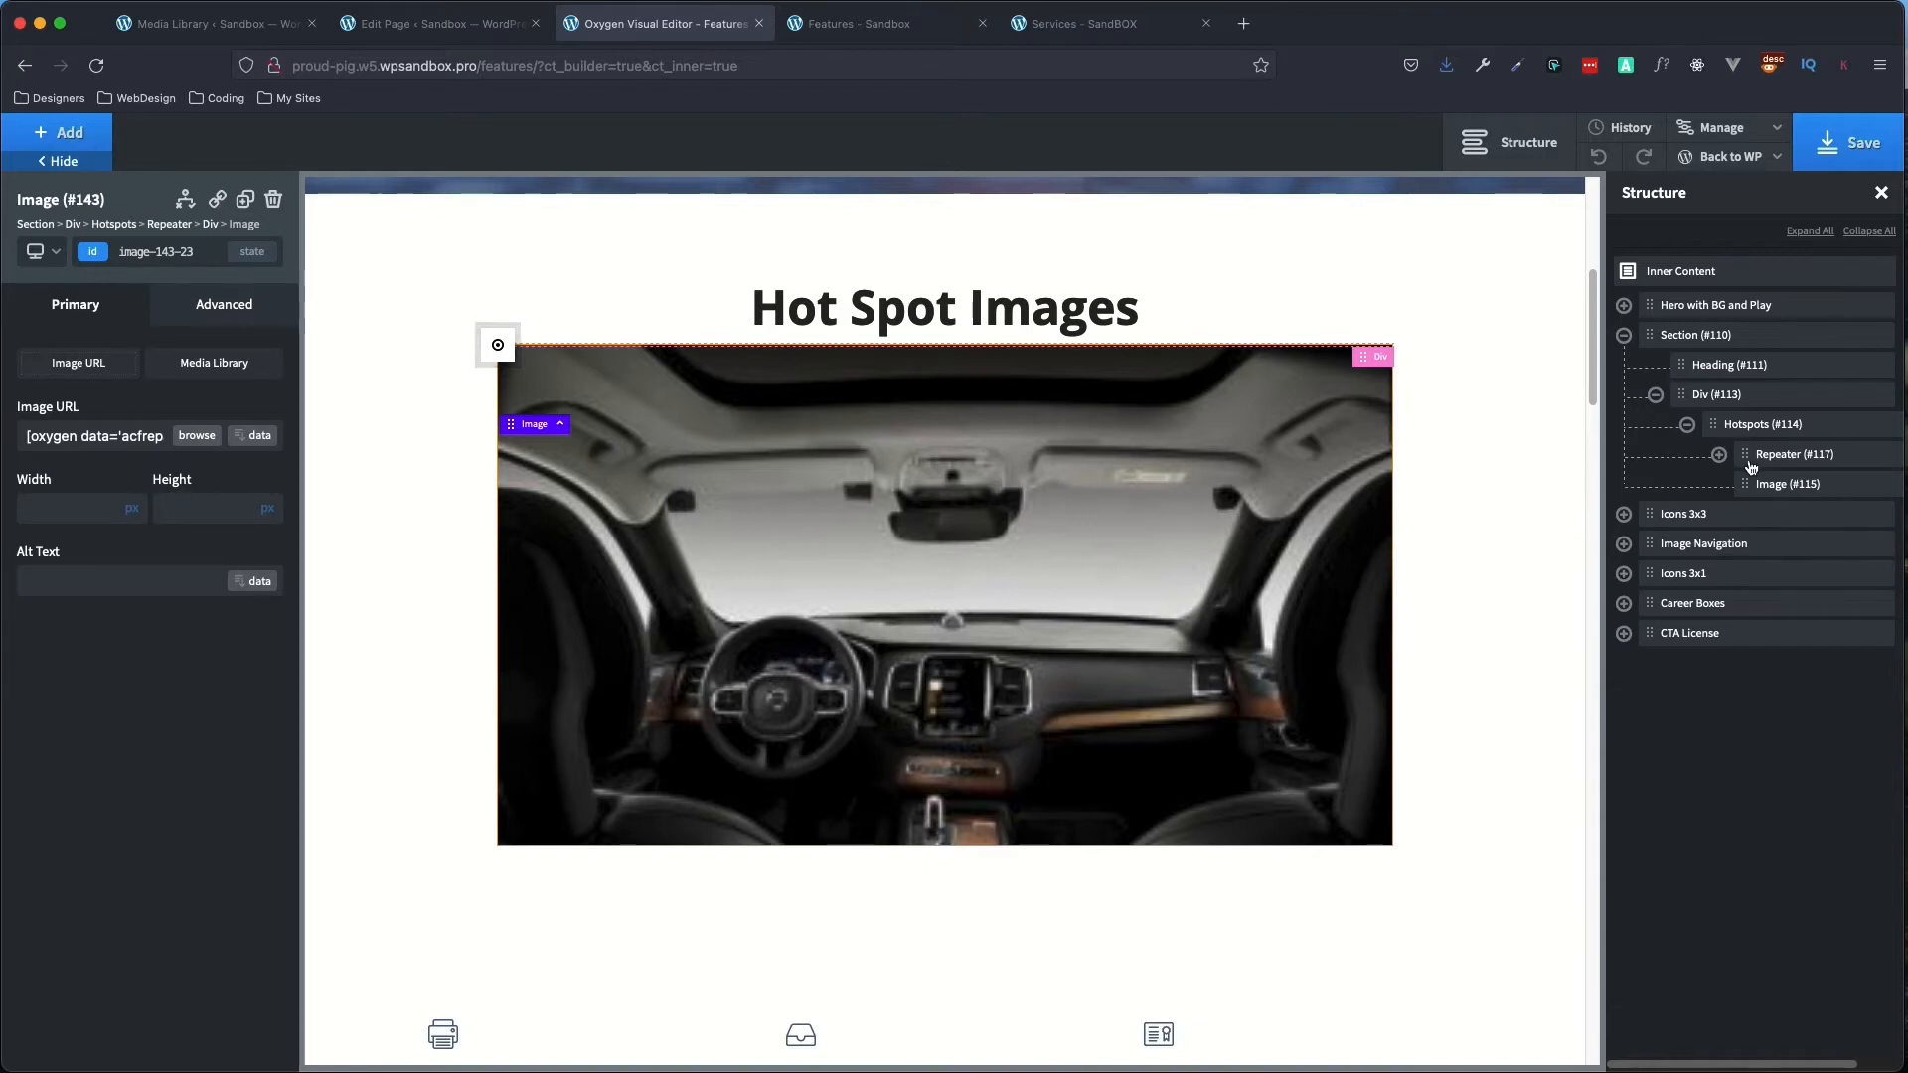
click(1717, 455)
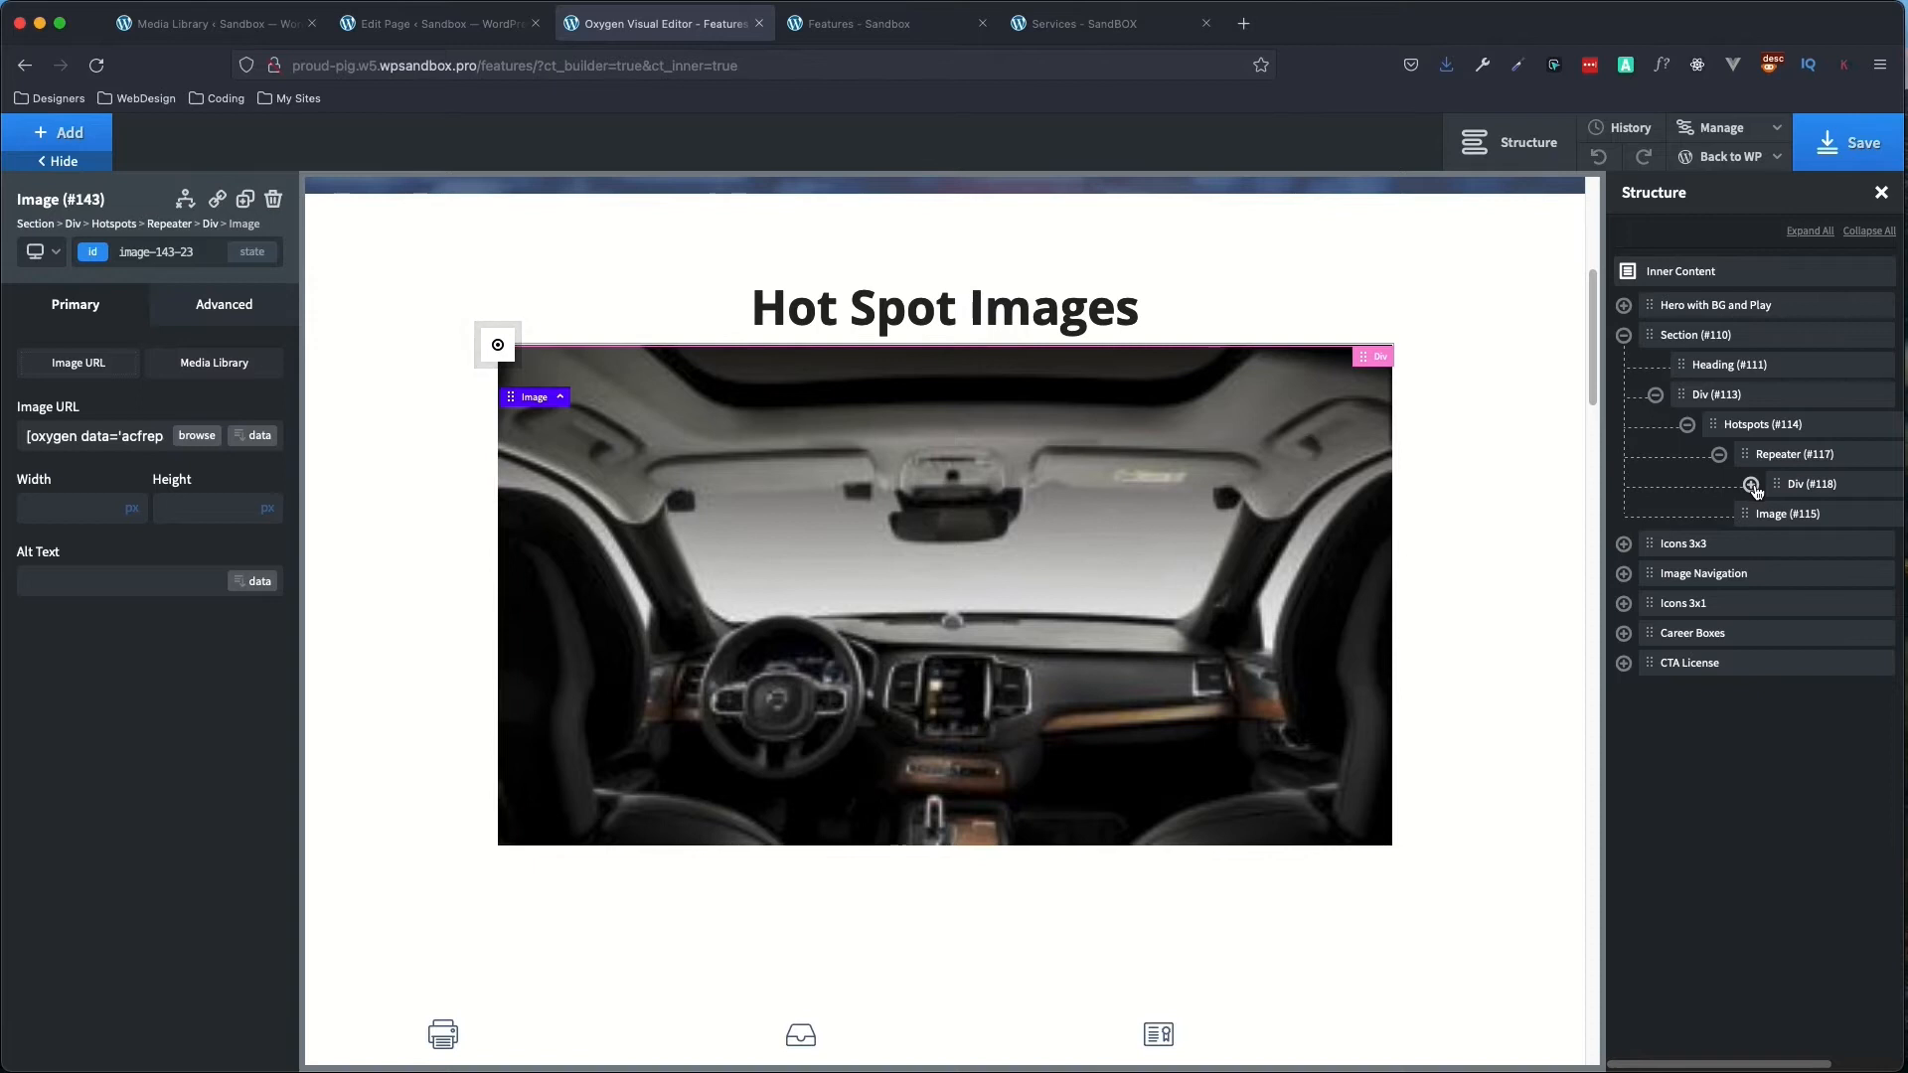
- Expand the repeater's Div and both Popover texts in the structure, and check the main car image's width
click(1750, 485)
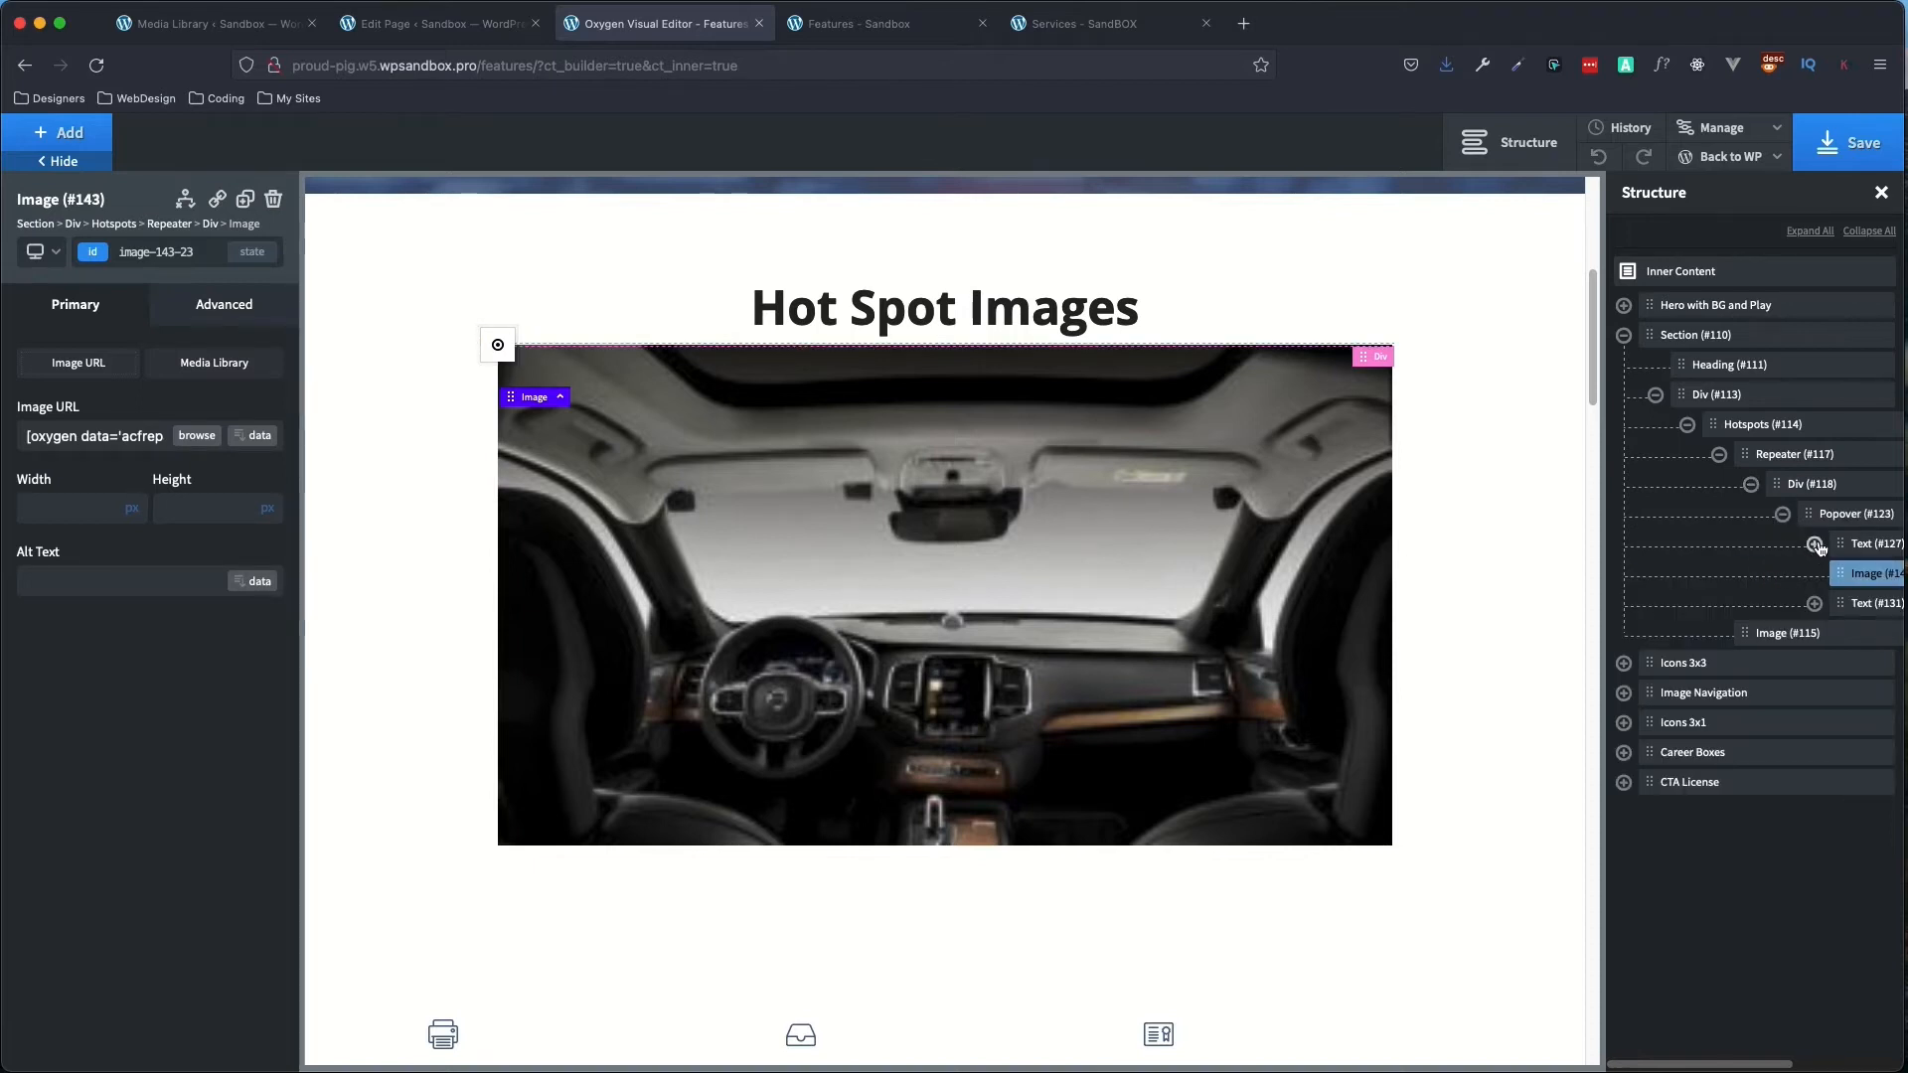
click(1813, 604)
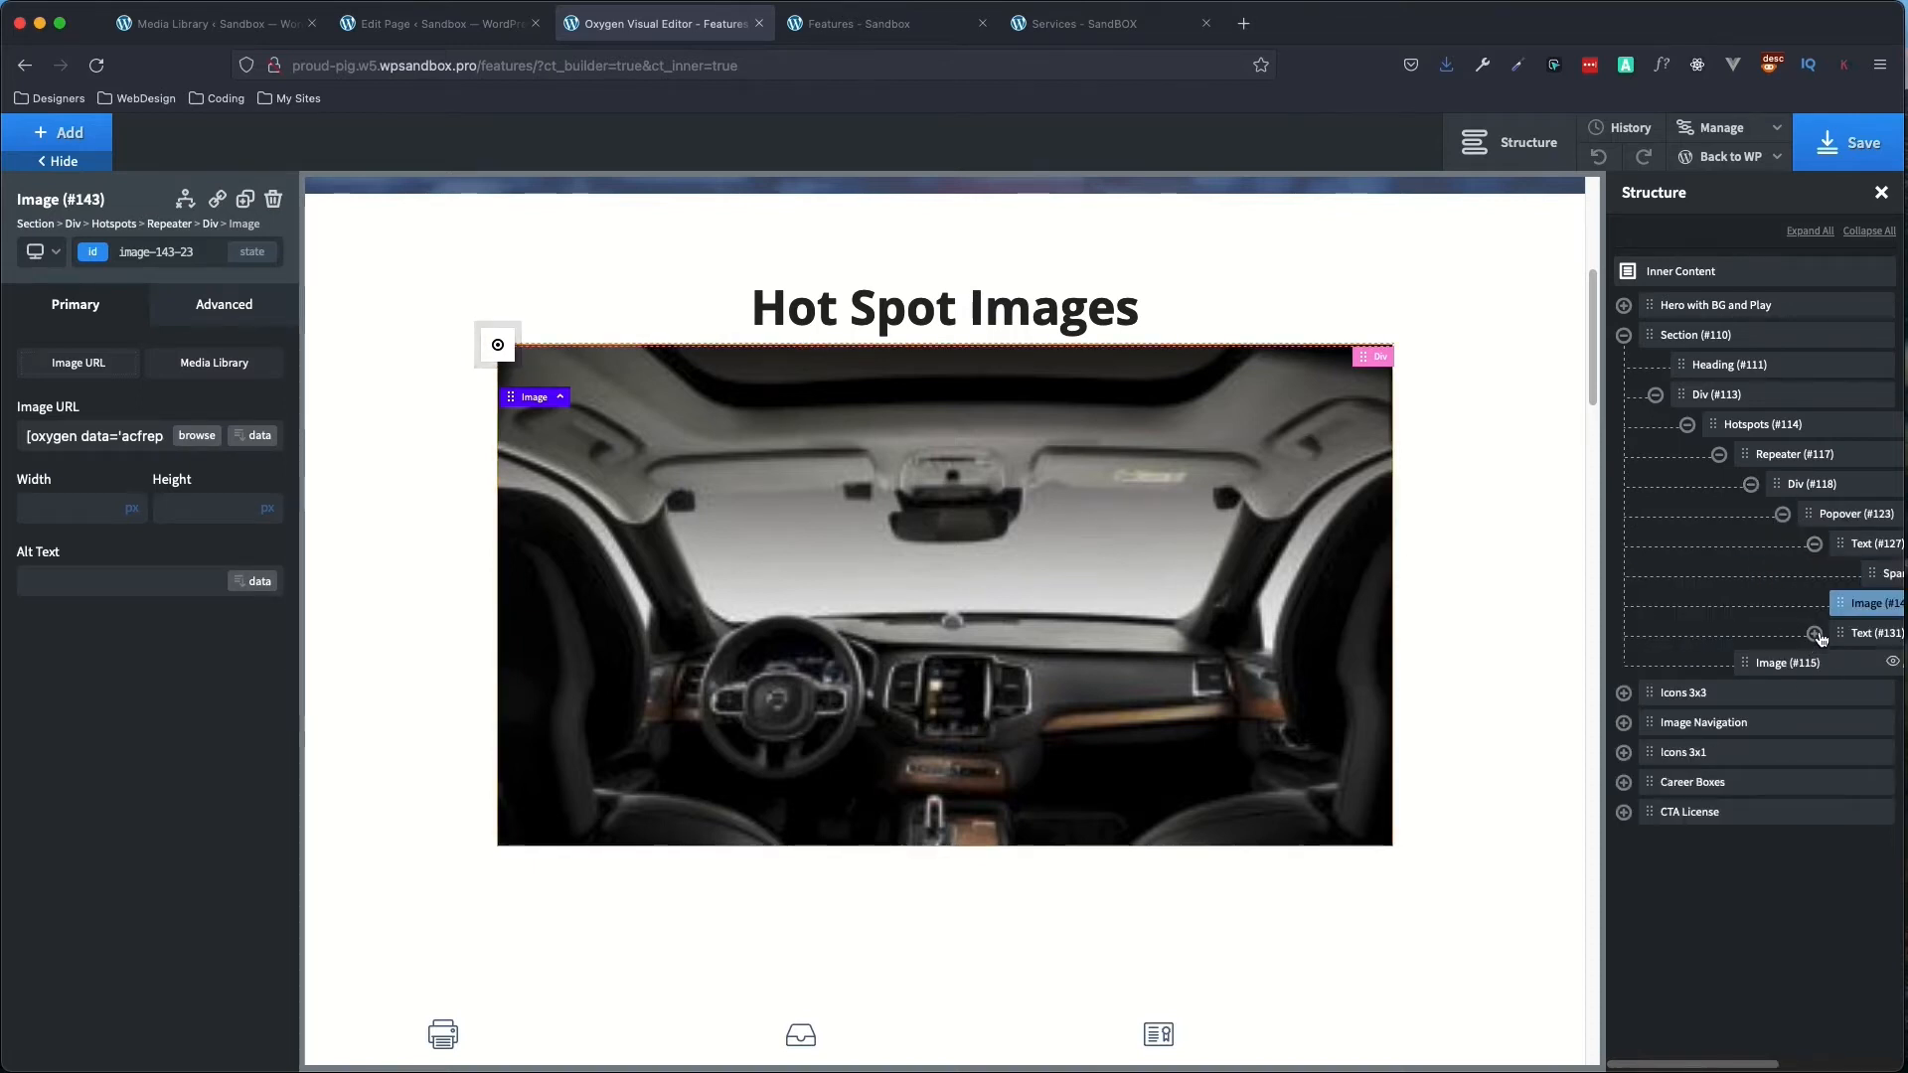
click(1813, 543)
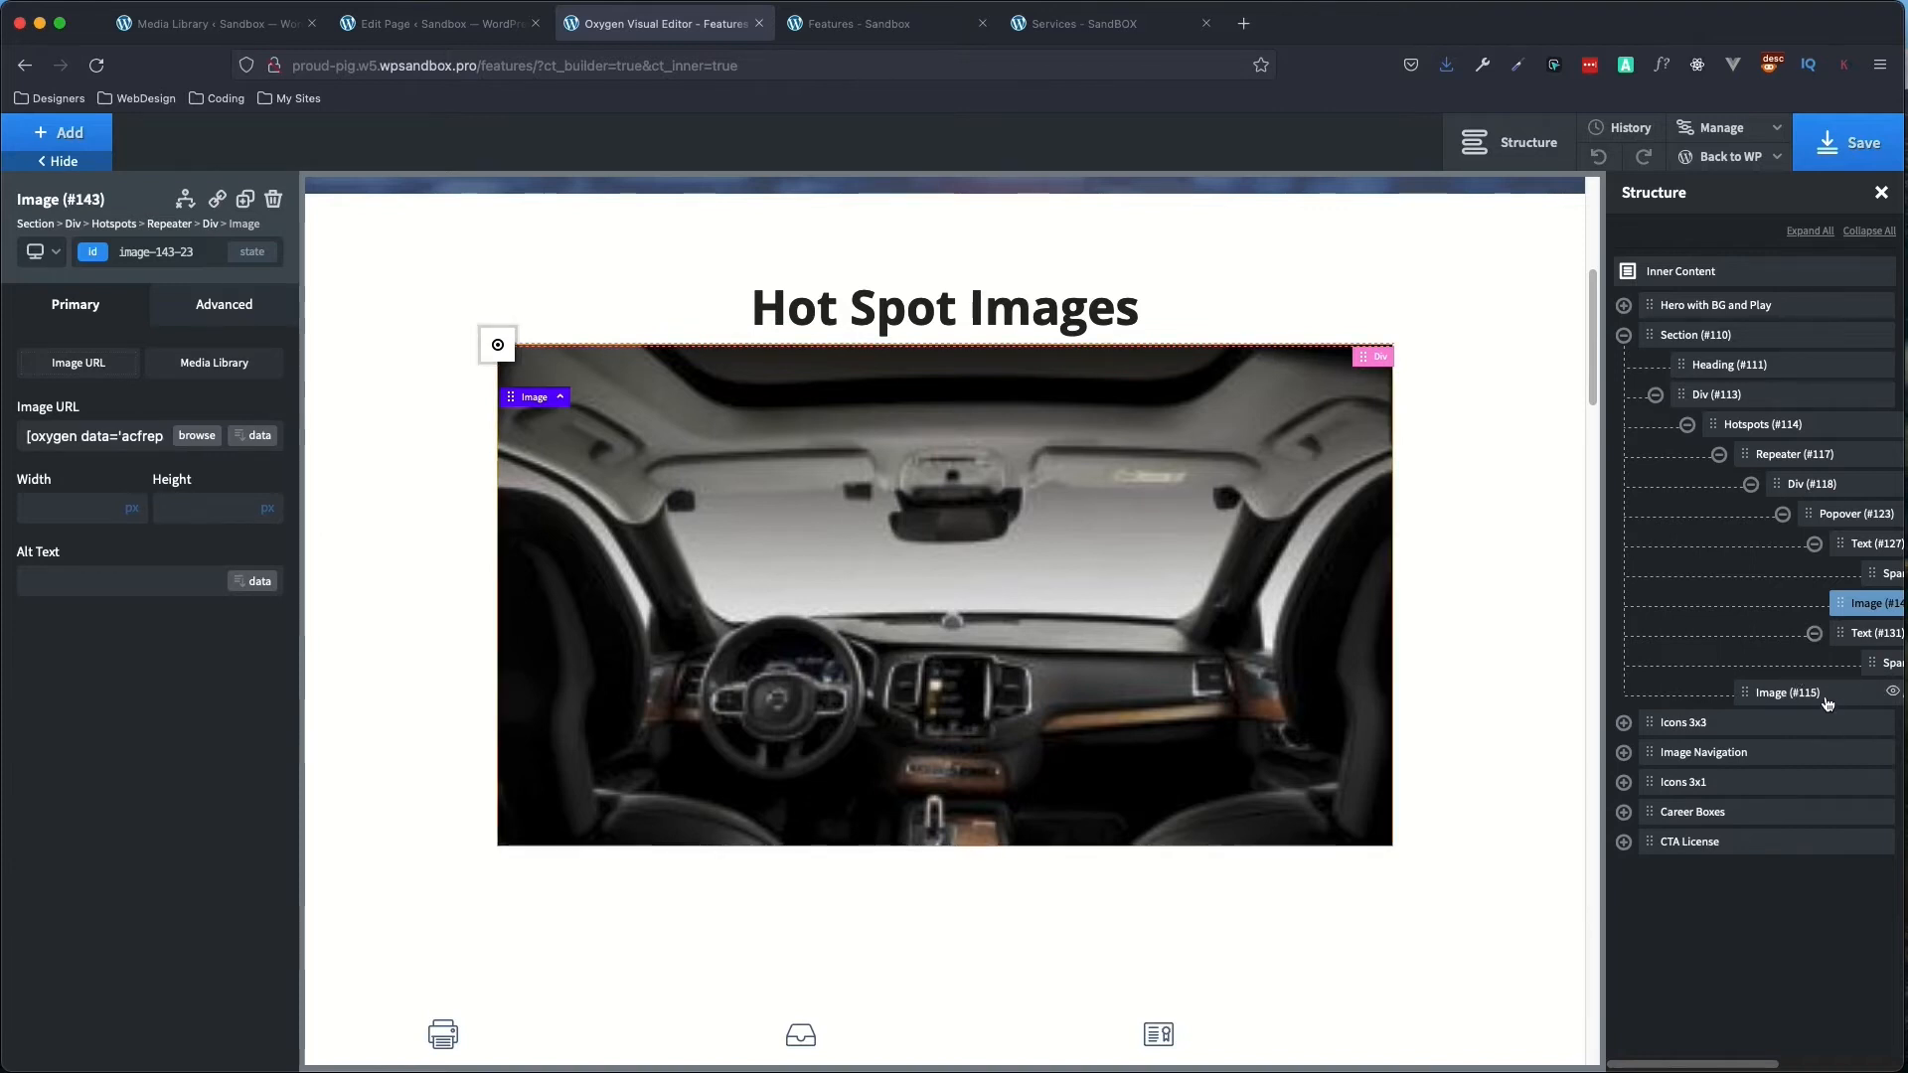
click(1826, 701)
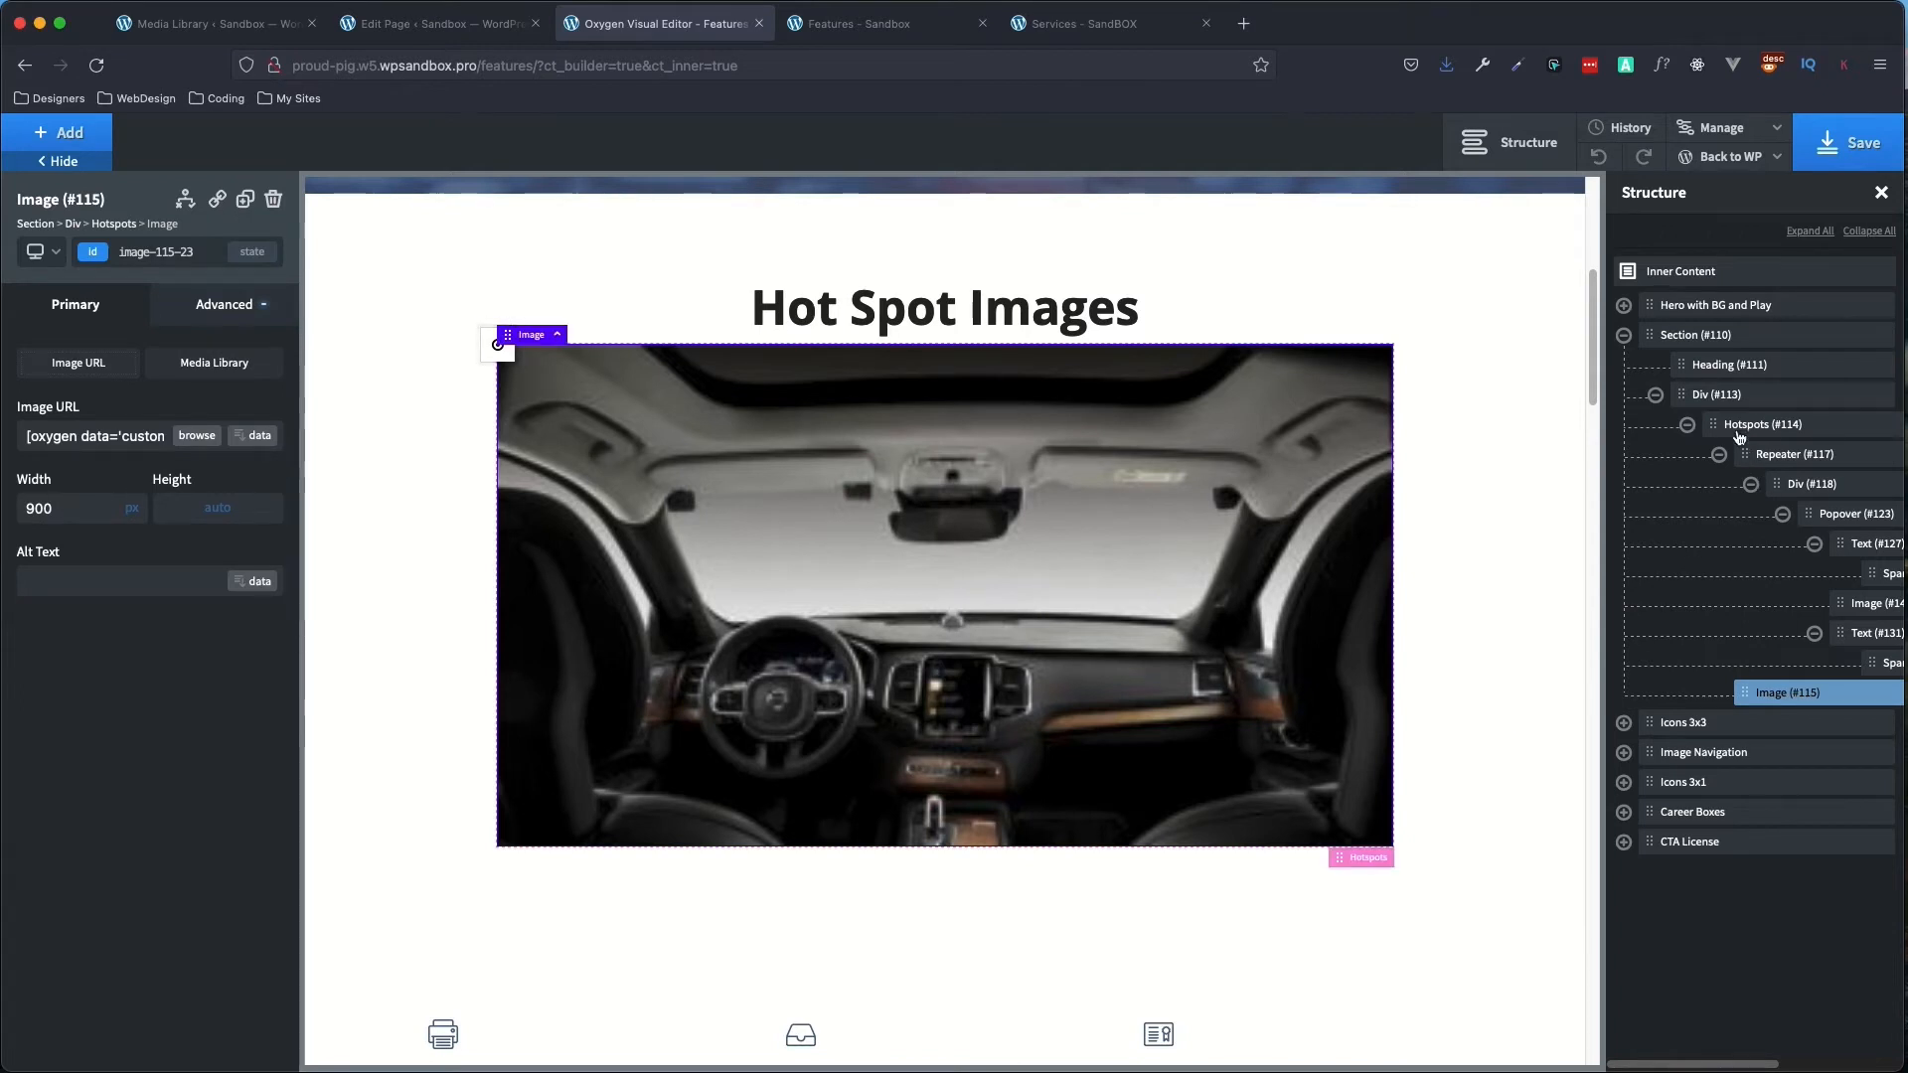
- Set the Hotspots element's width to 900 px
mouse_move(1826, 431)
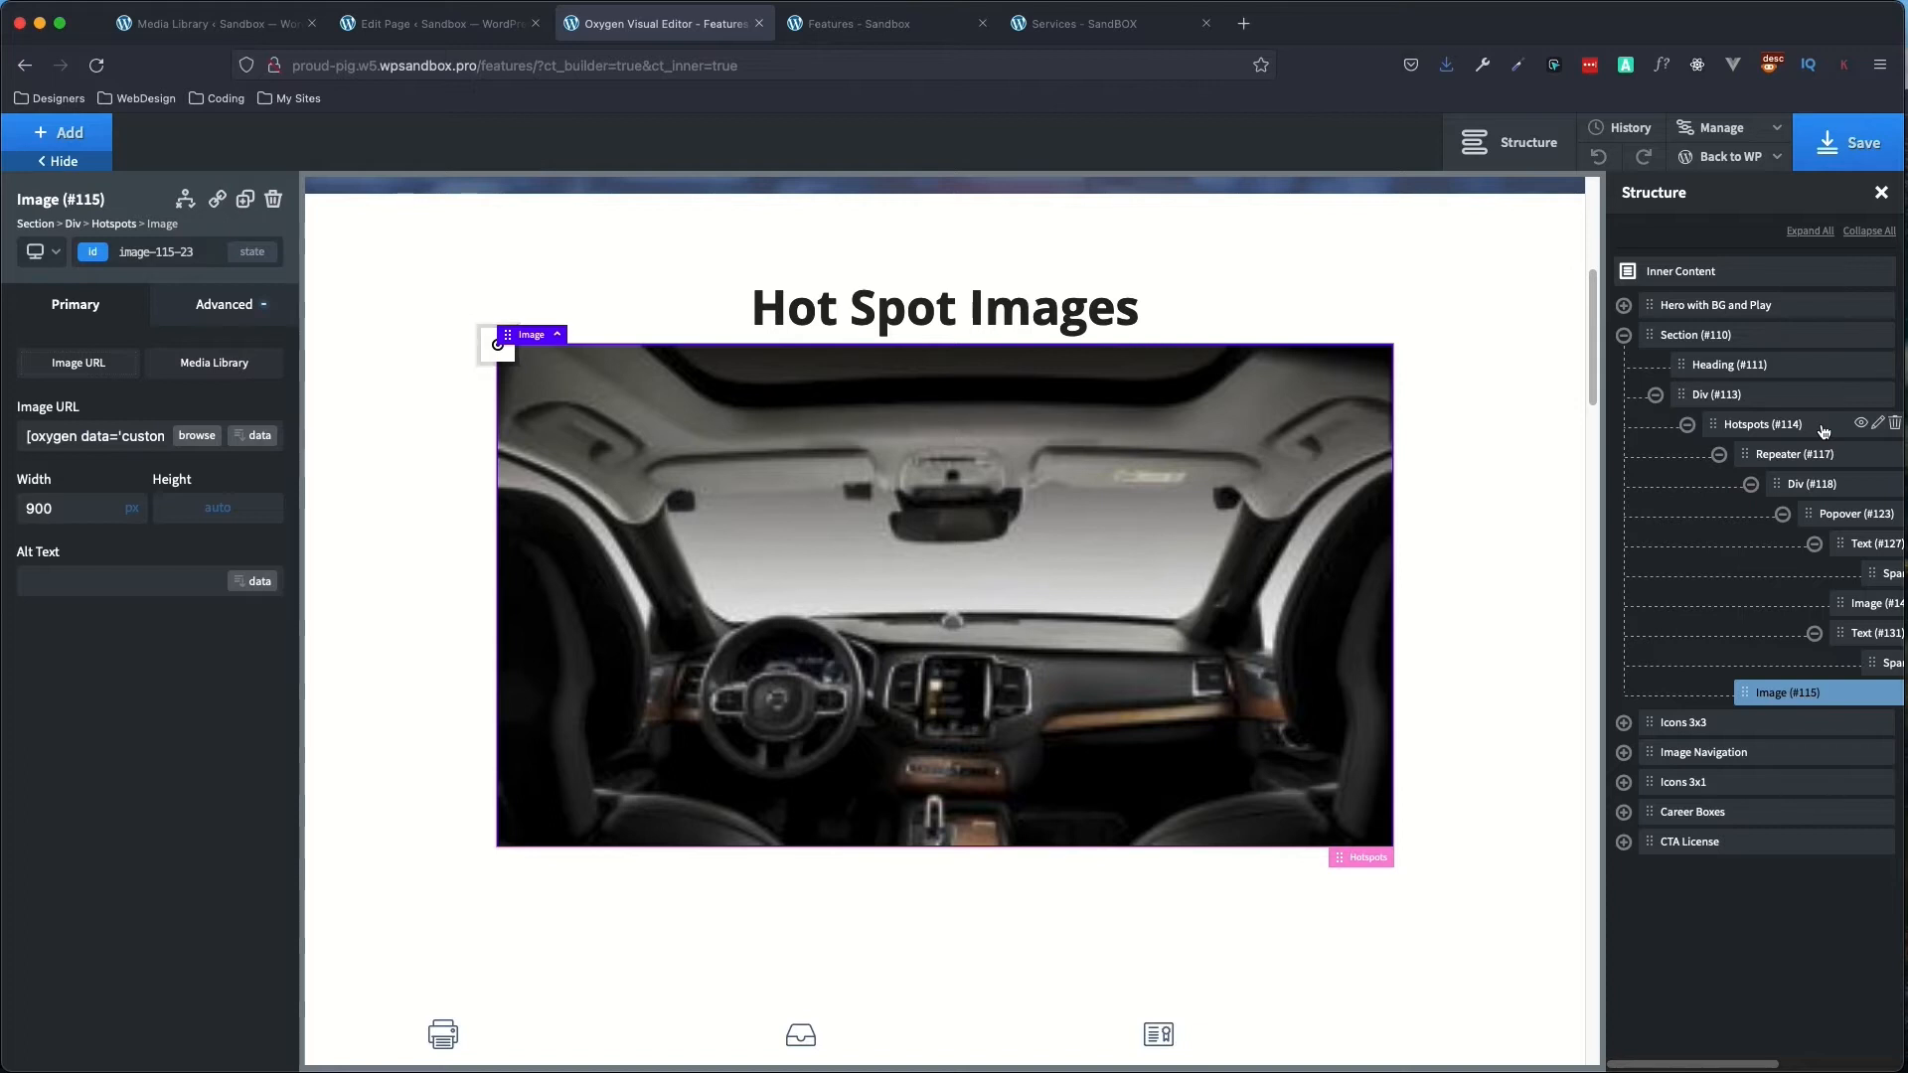
click(1823, 430)
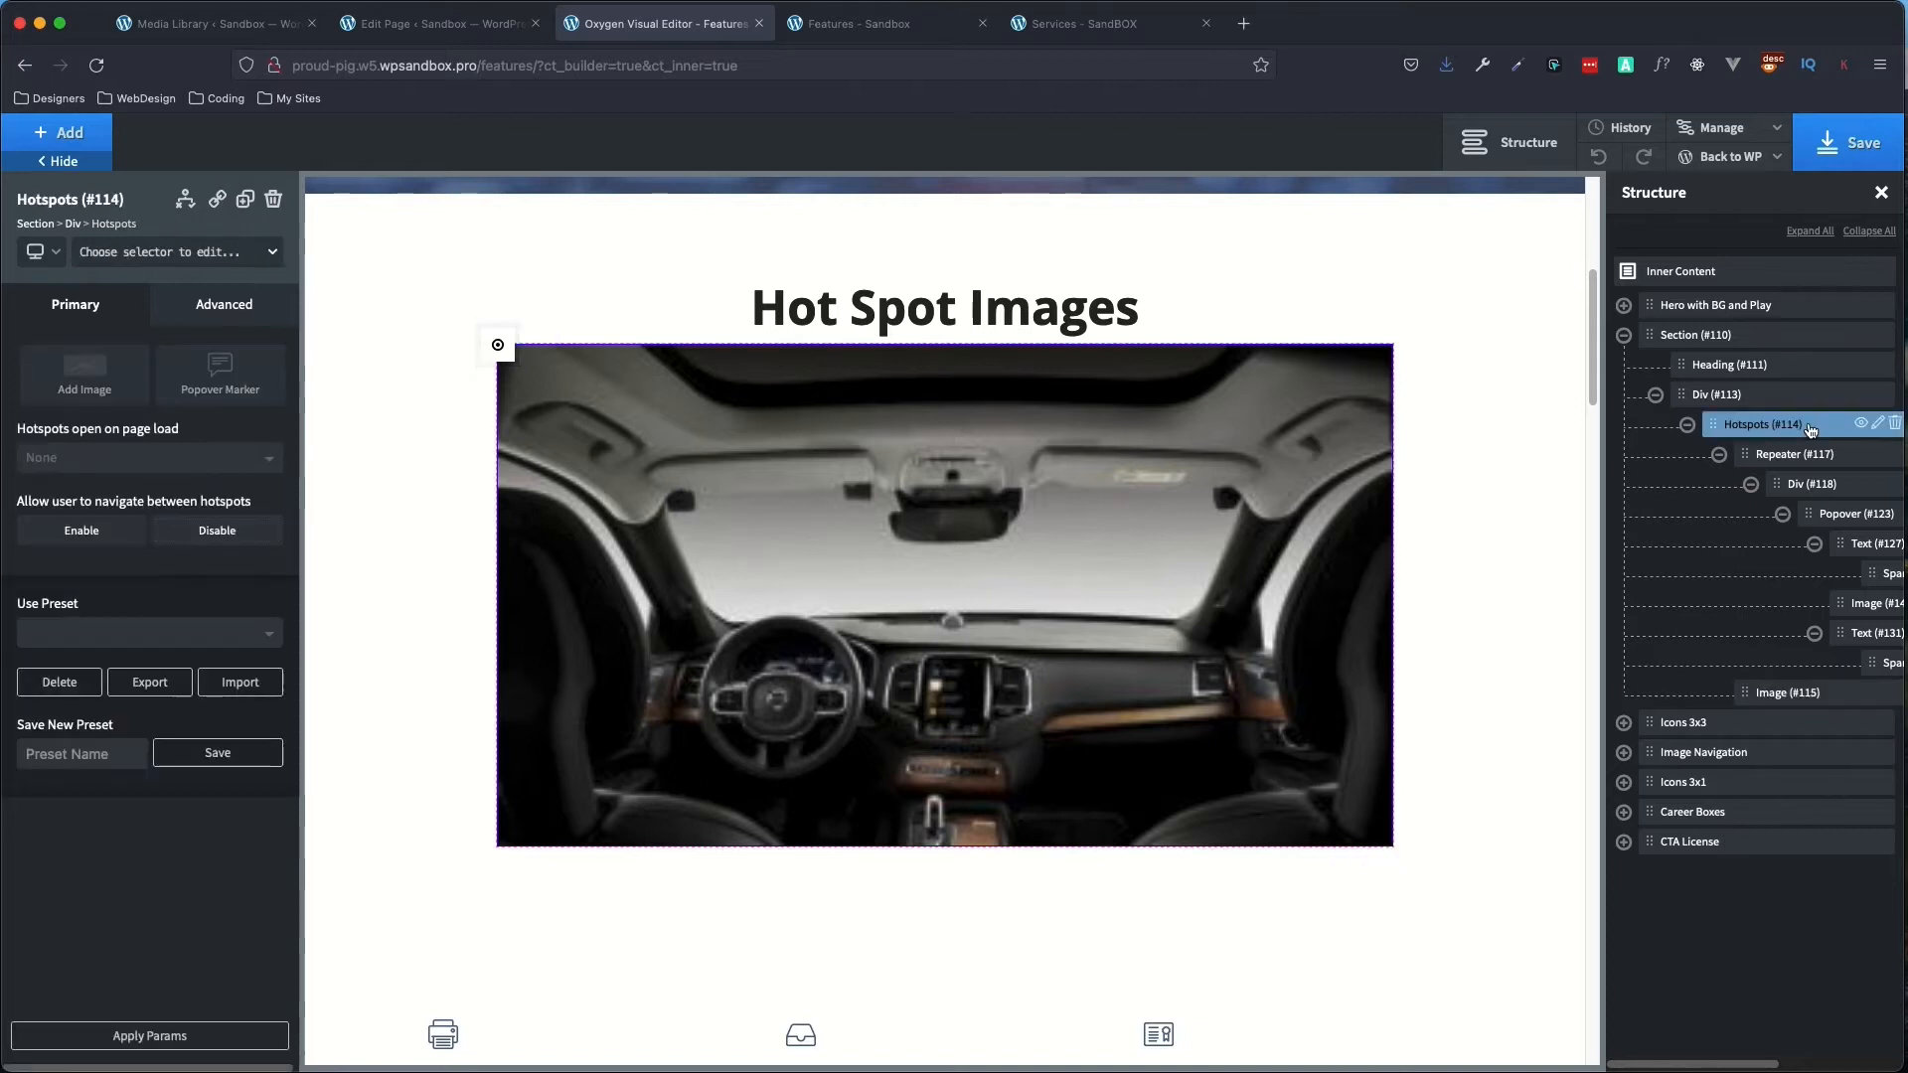
click(203, 316)
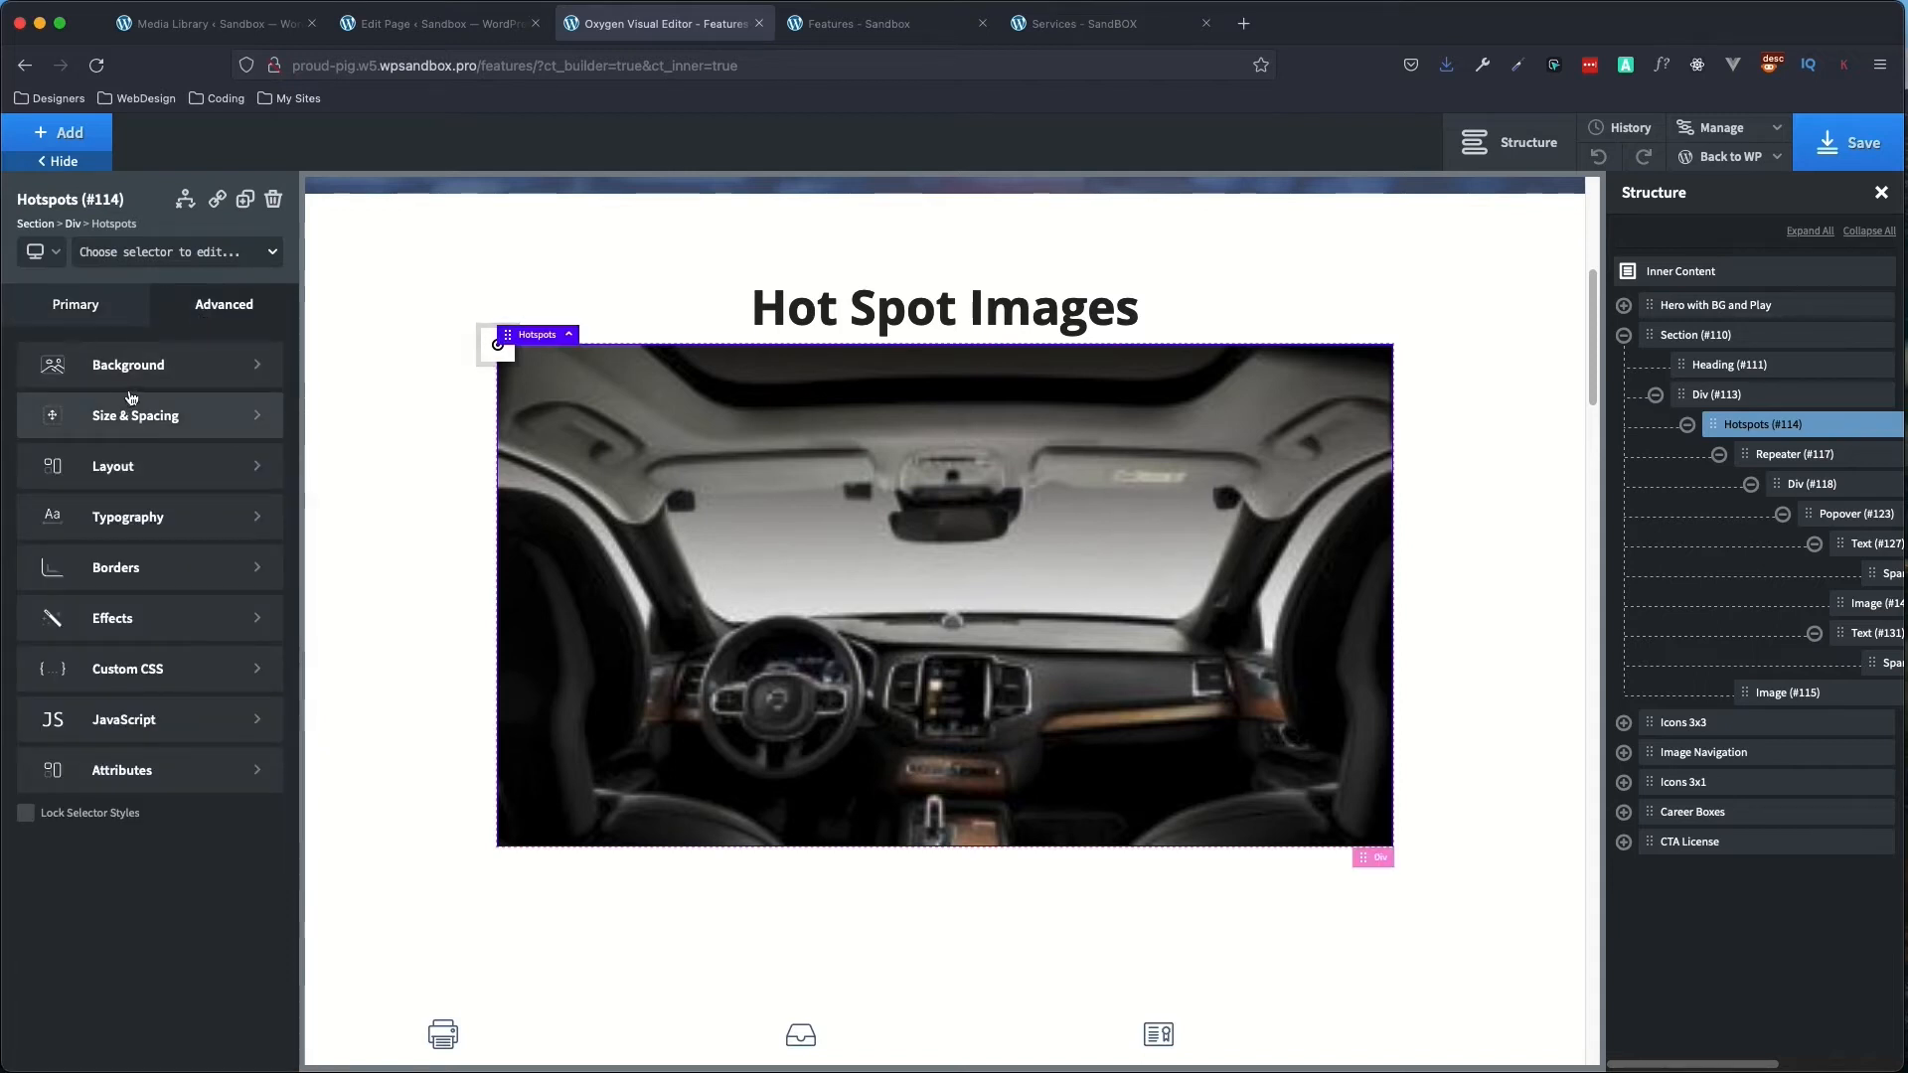
click(197, 425)
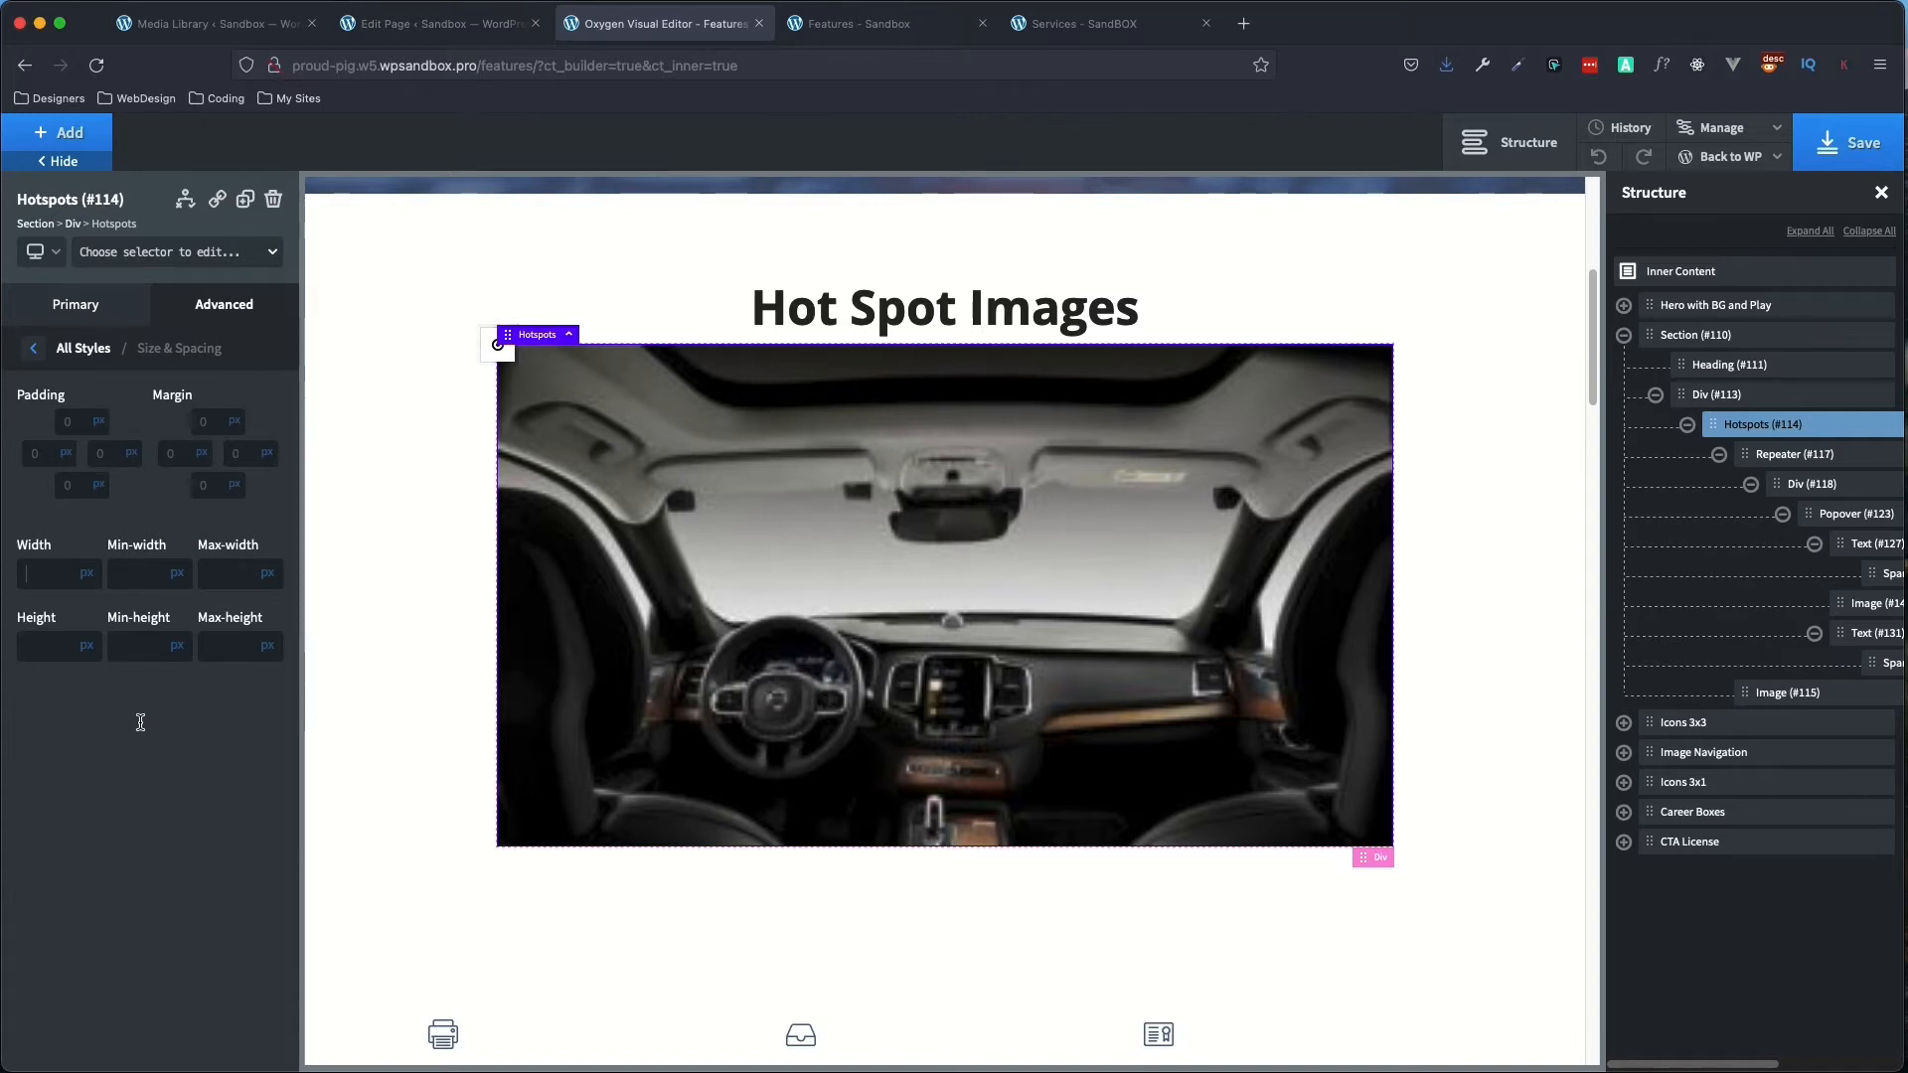
text(900)
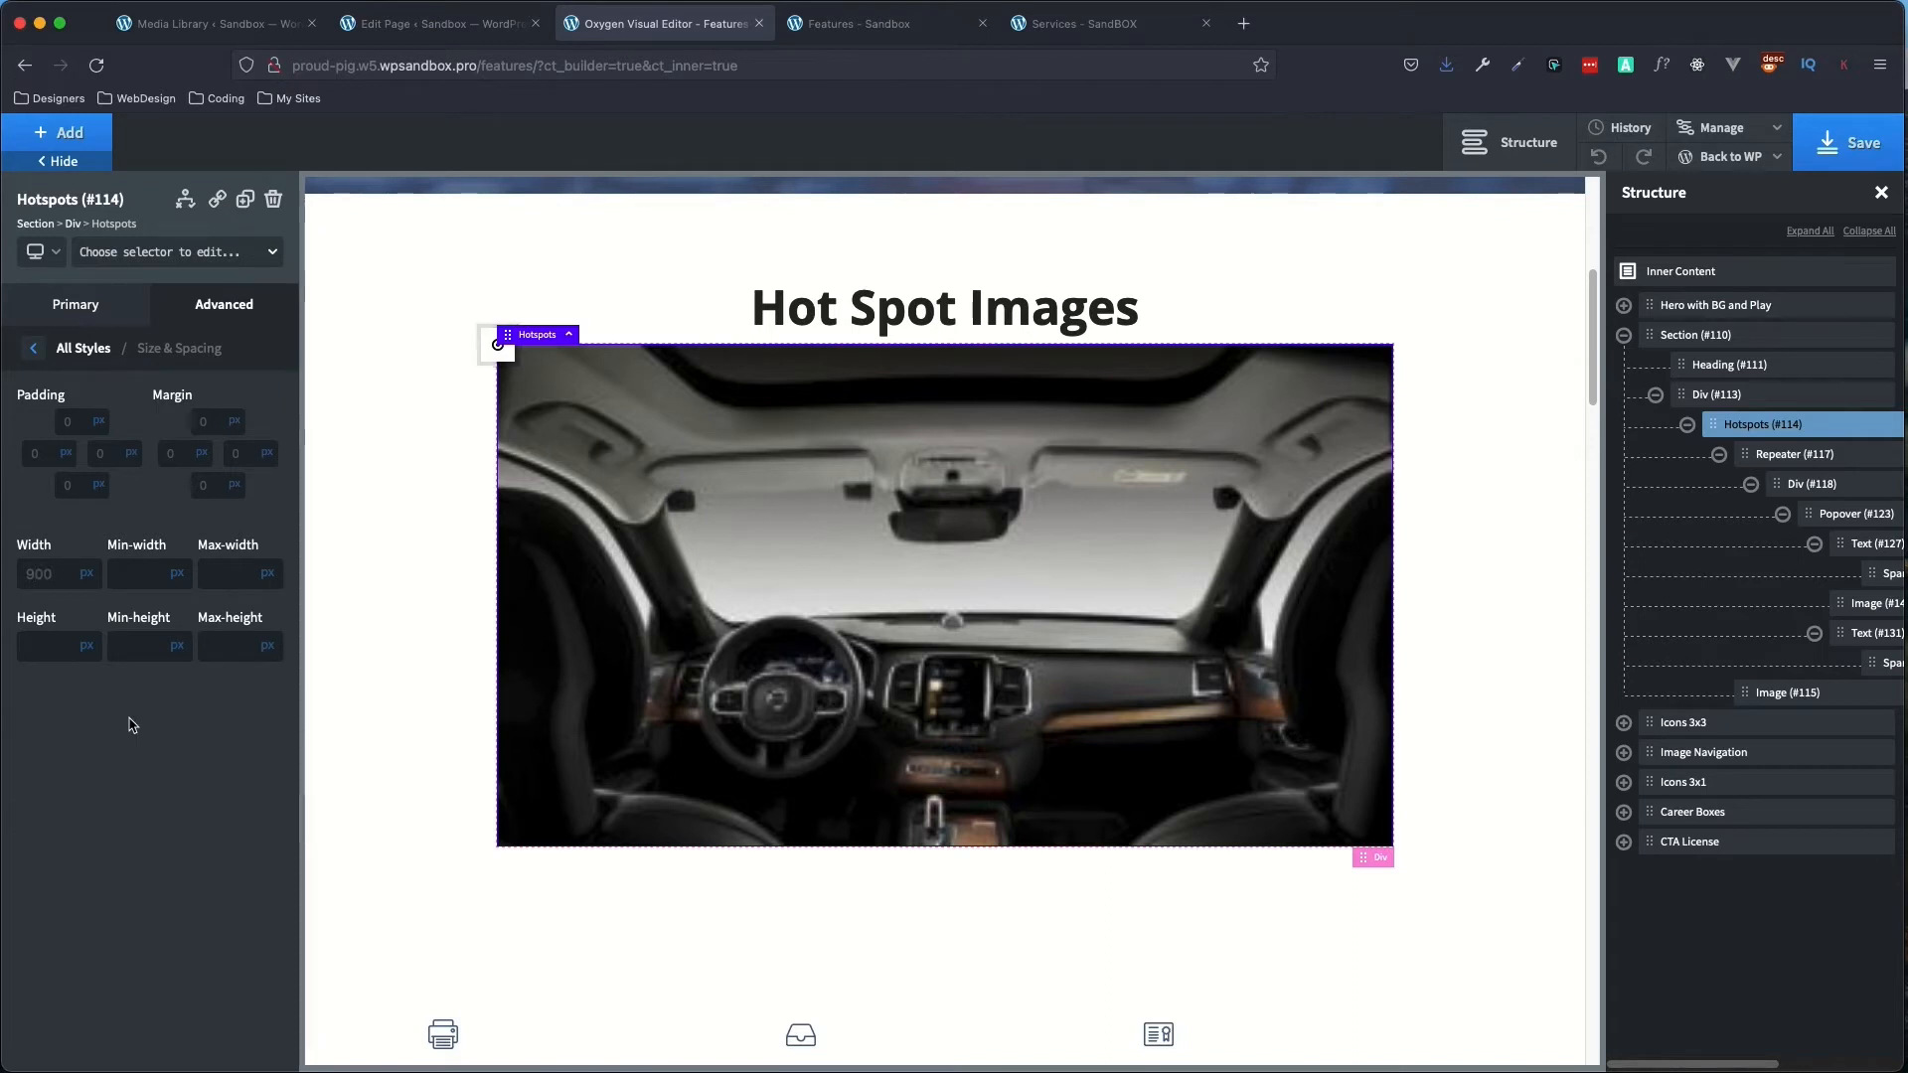
click(633, 710)
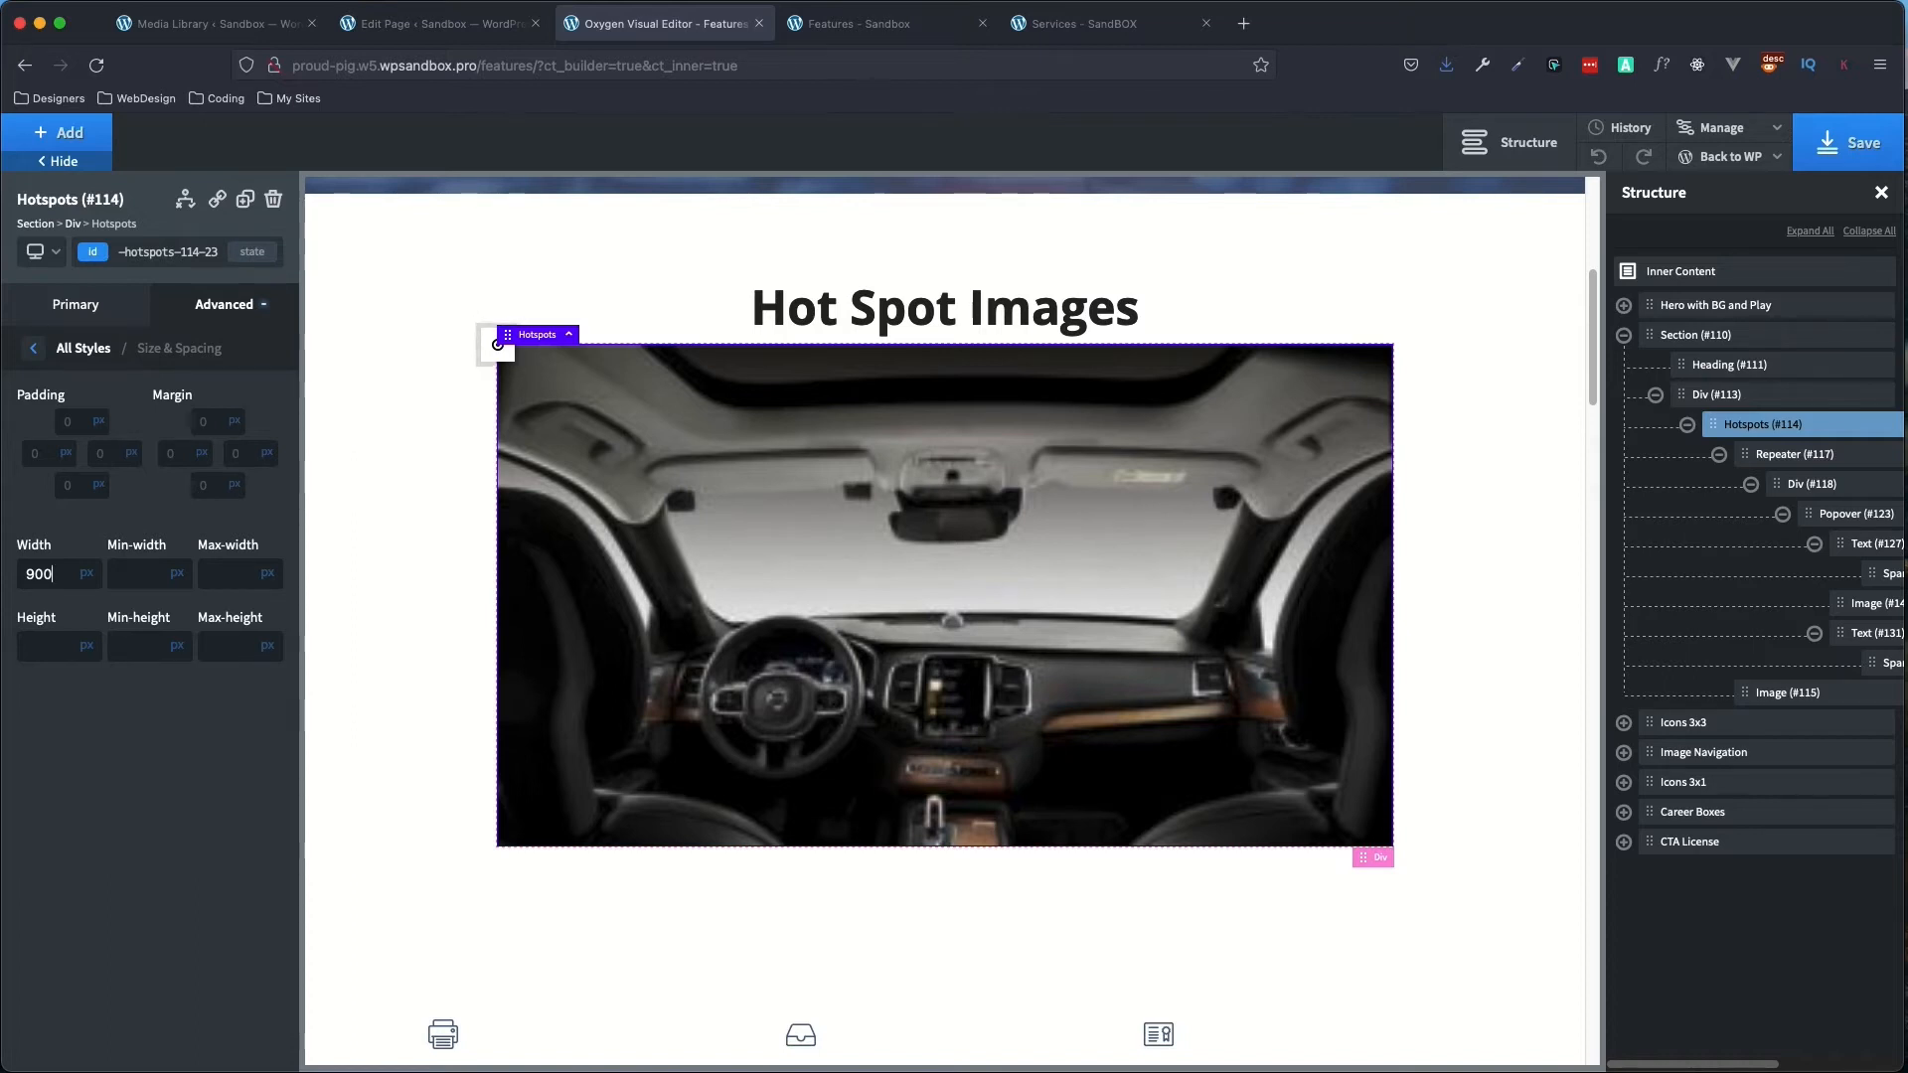
- Set the main car image's URL to dynamic data from the Hot Spot Main Image custom field at Original size
scroll(944, 621, up, 1)
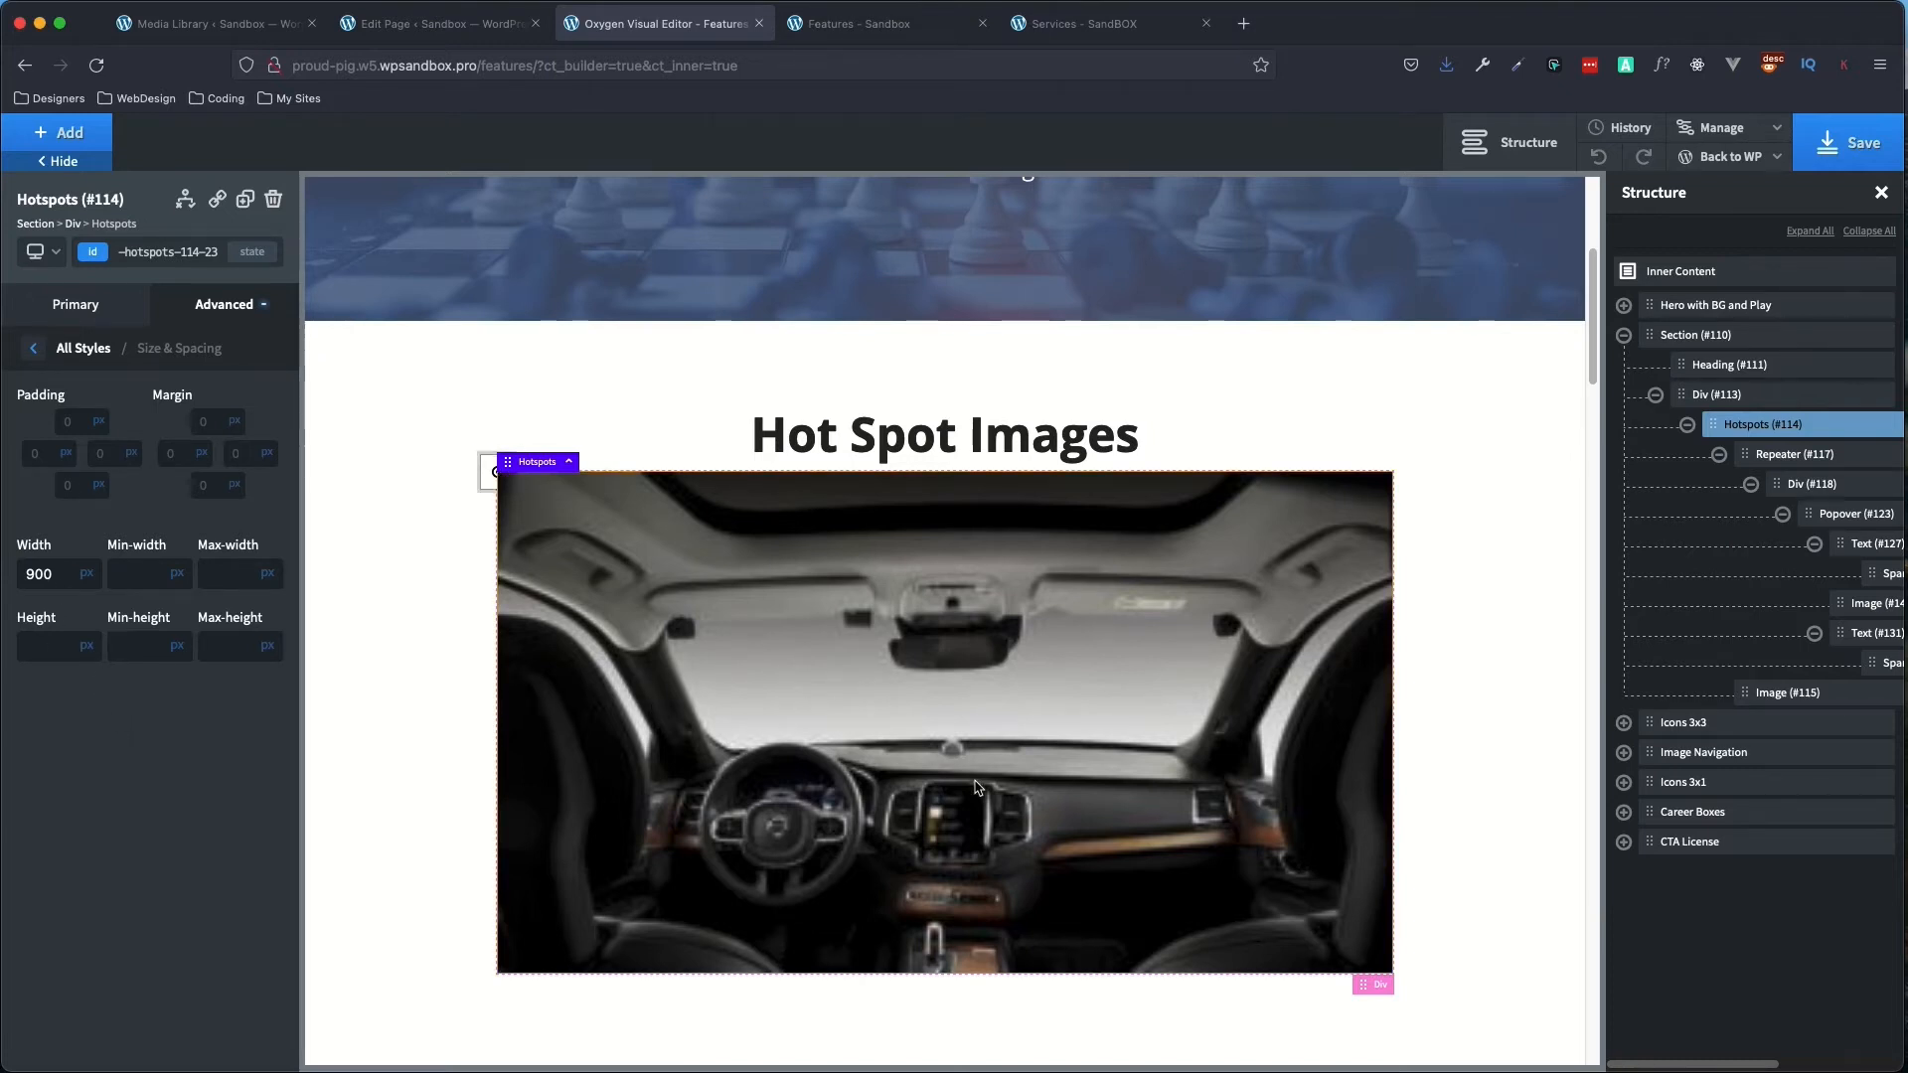
click(1818, 695)
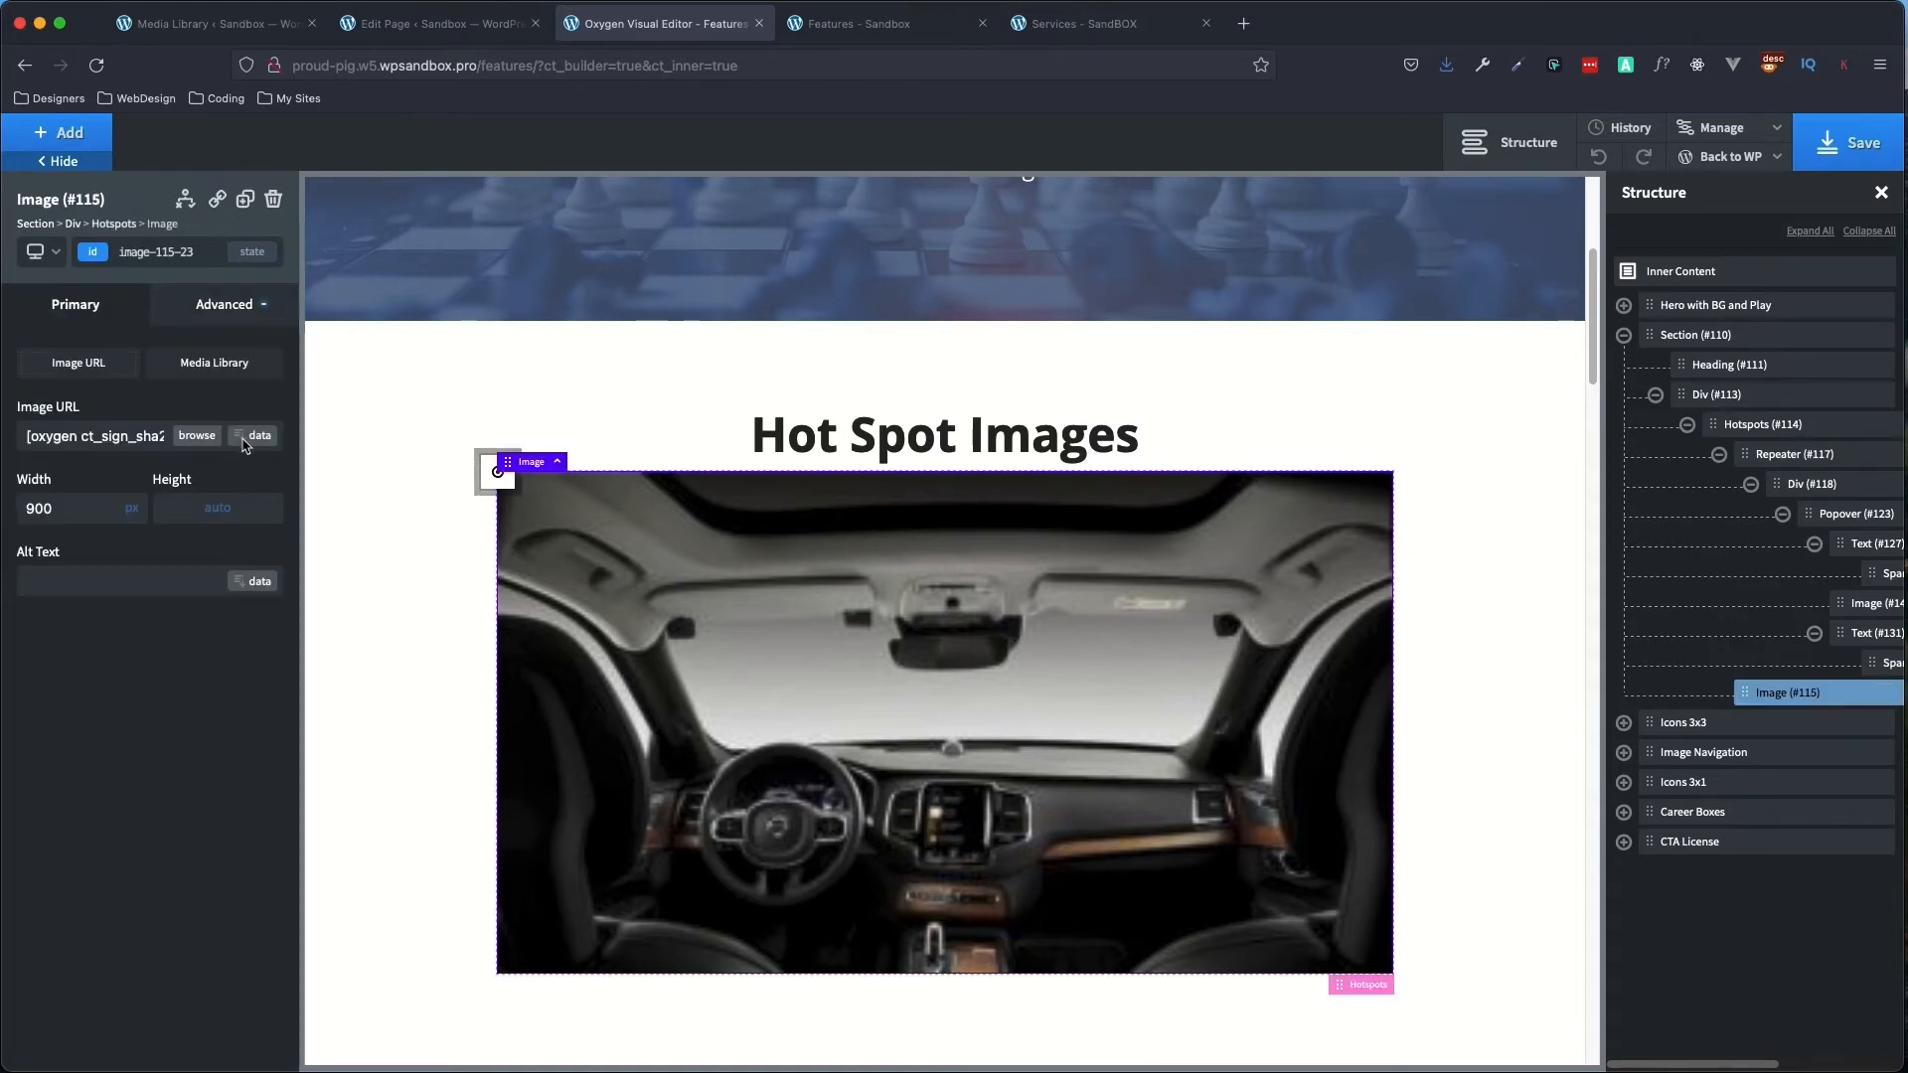
click(254, 438)
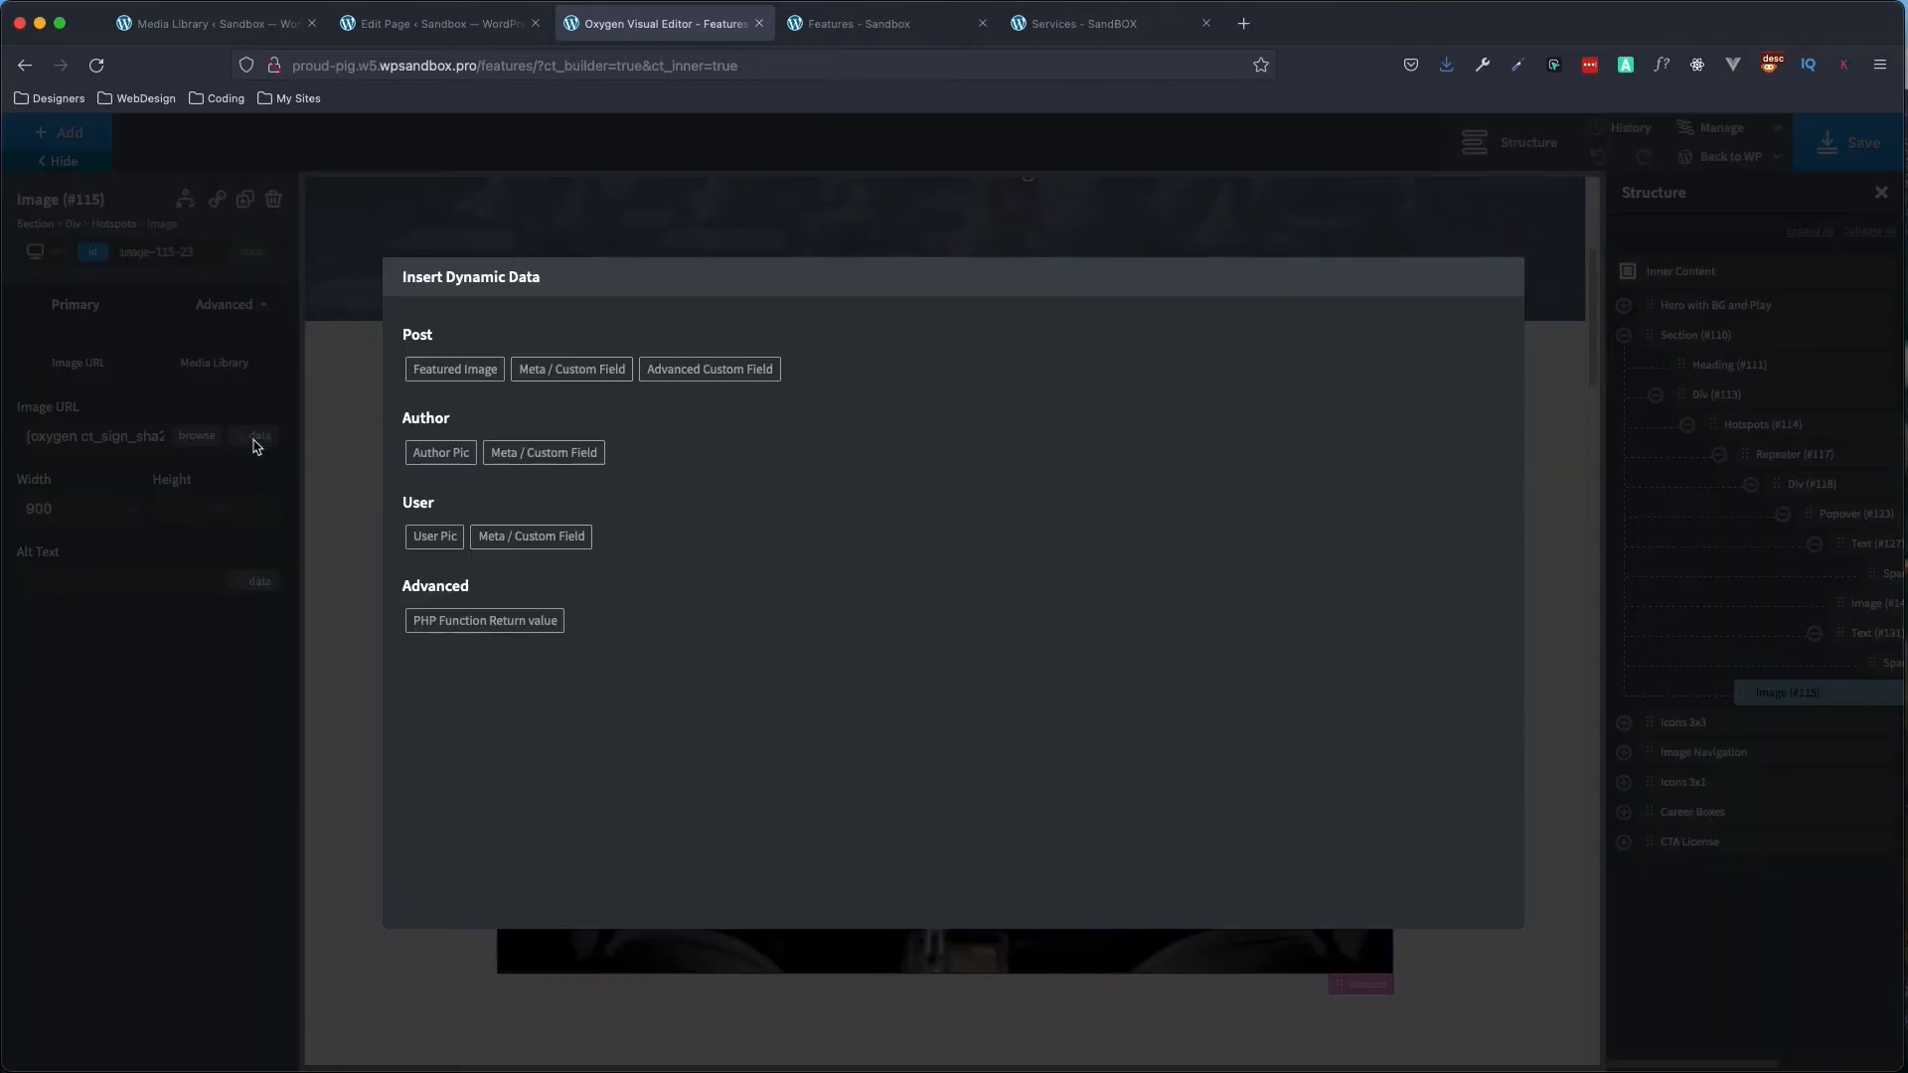
click(723, 380)
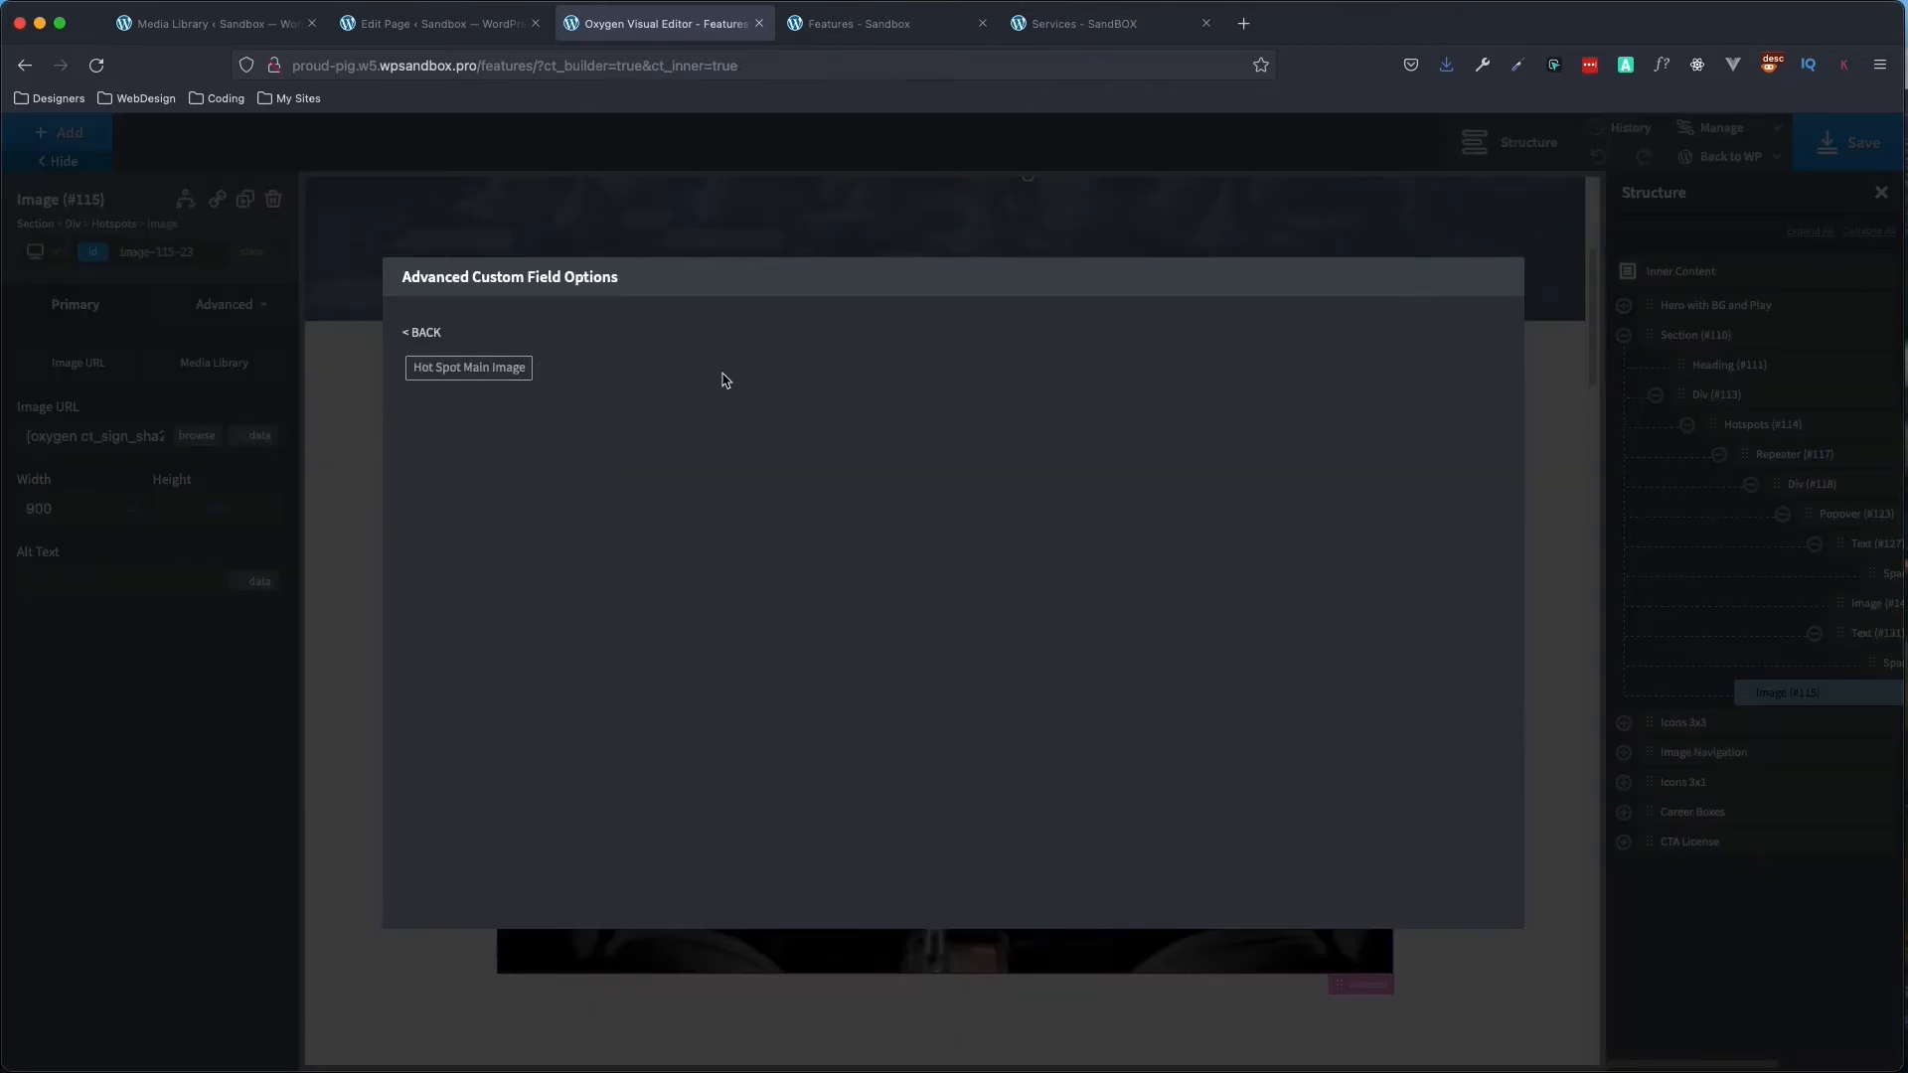
click(458, 378)
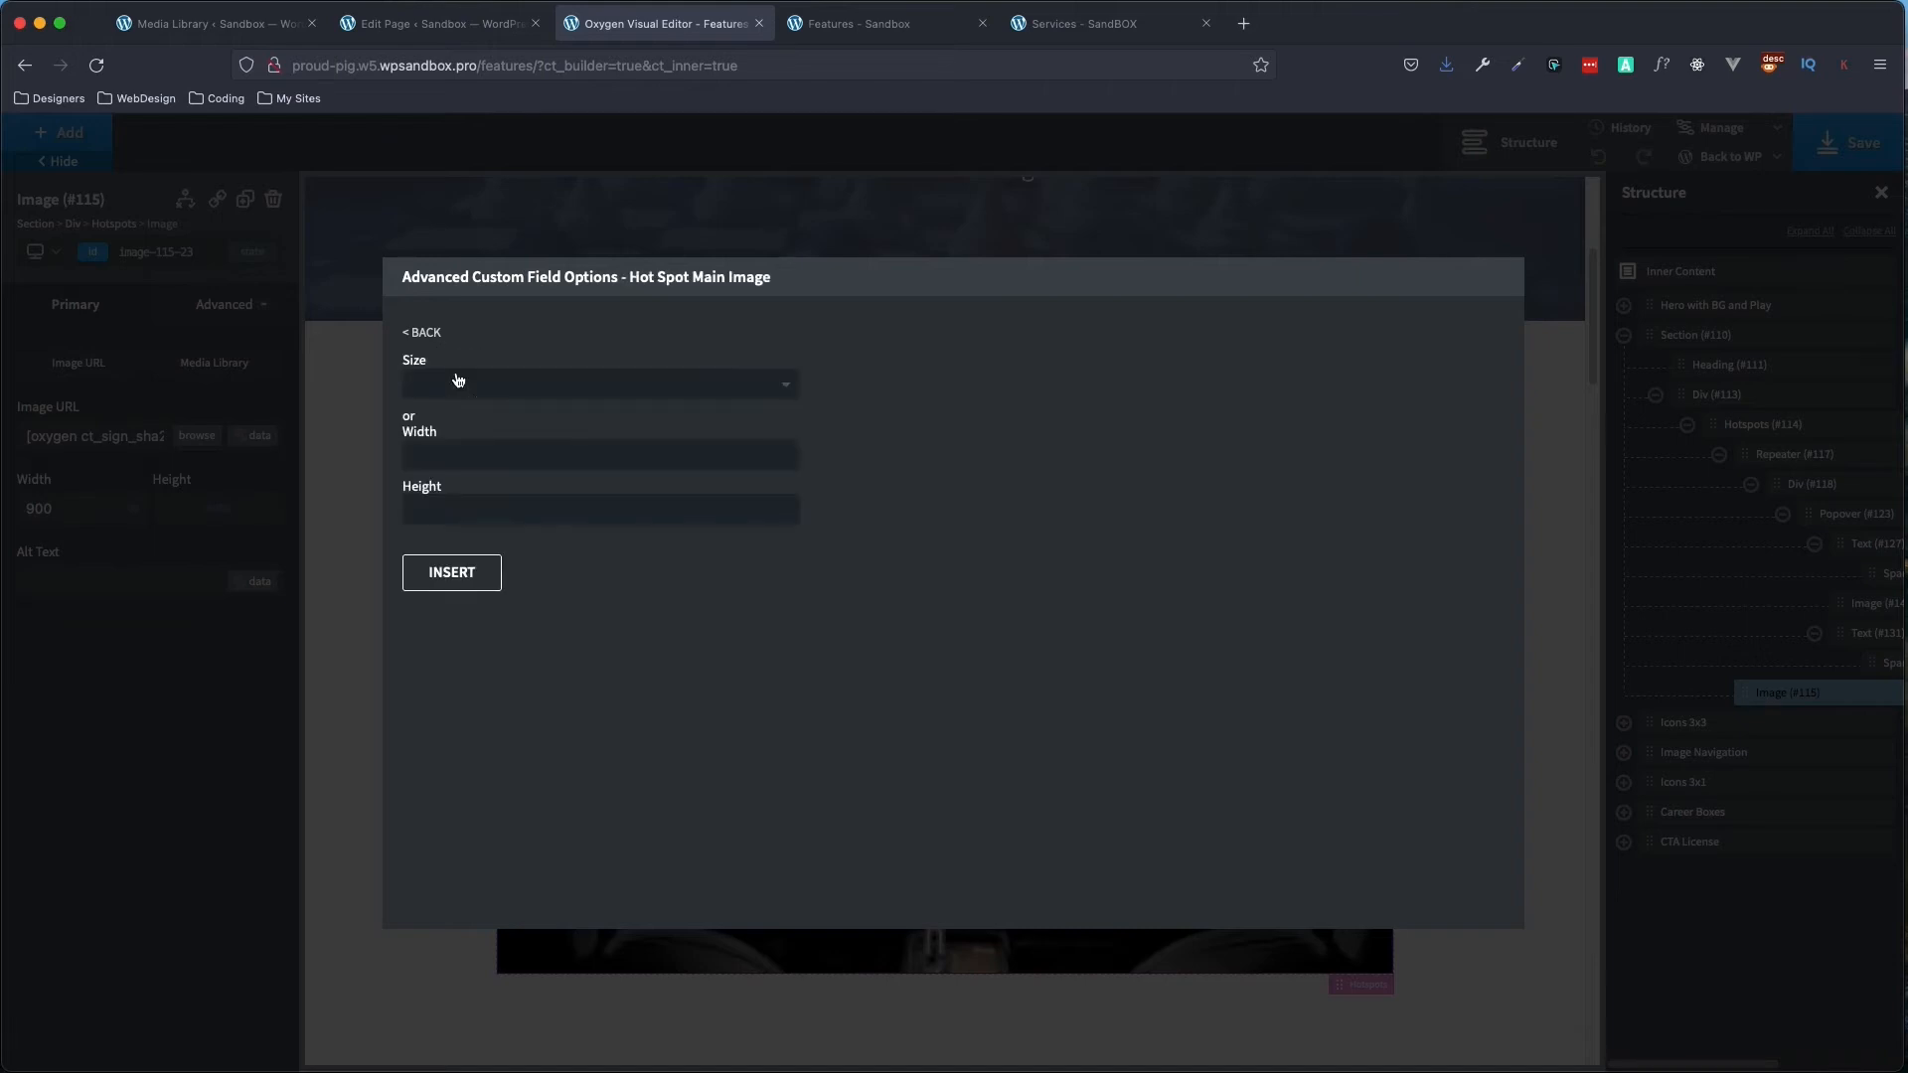
click(497, 385)
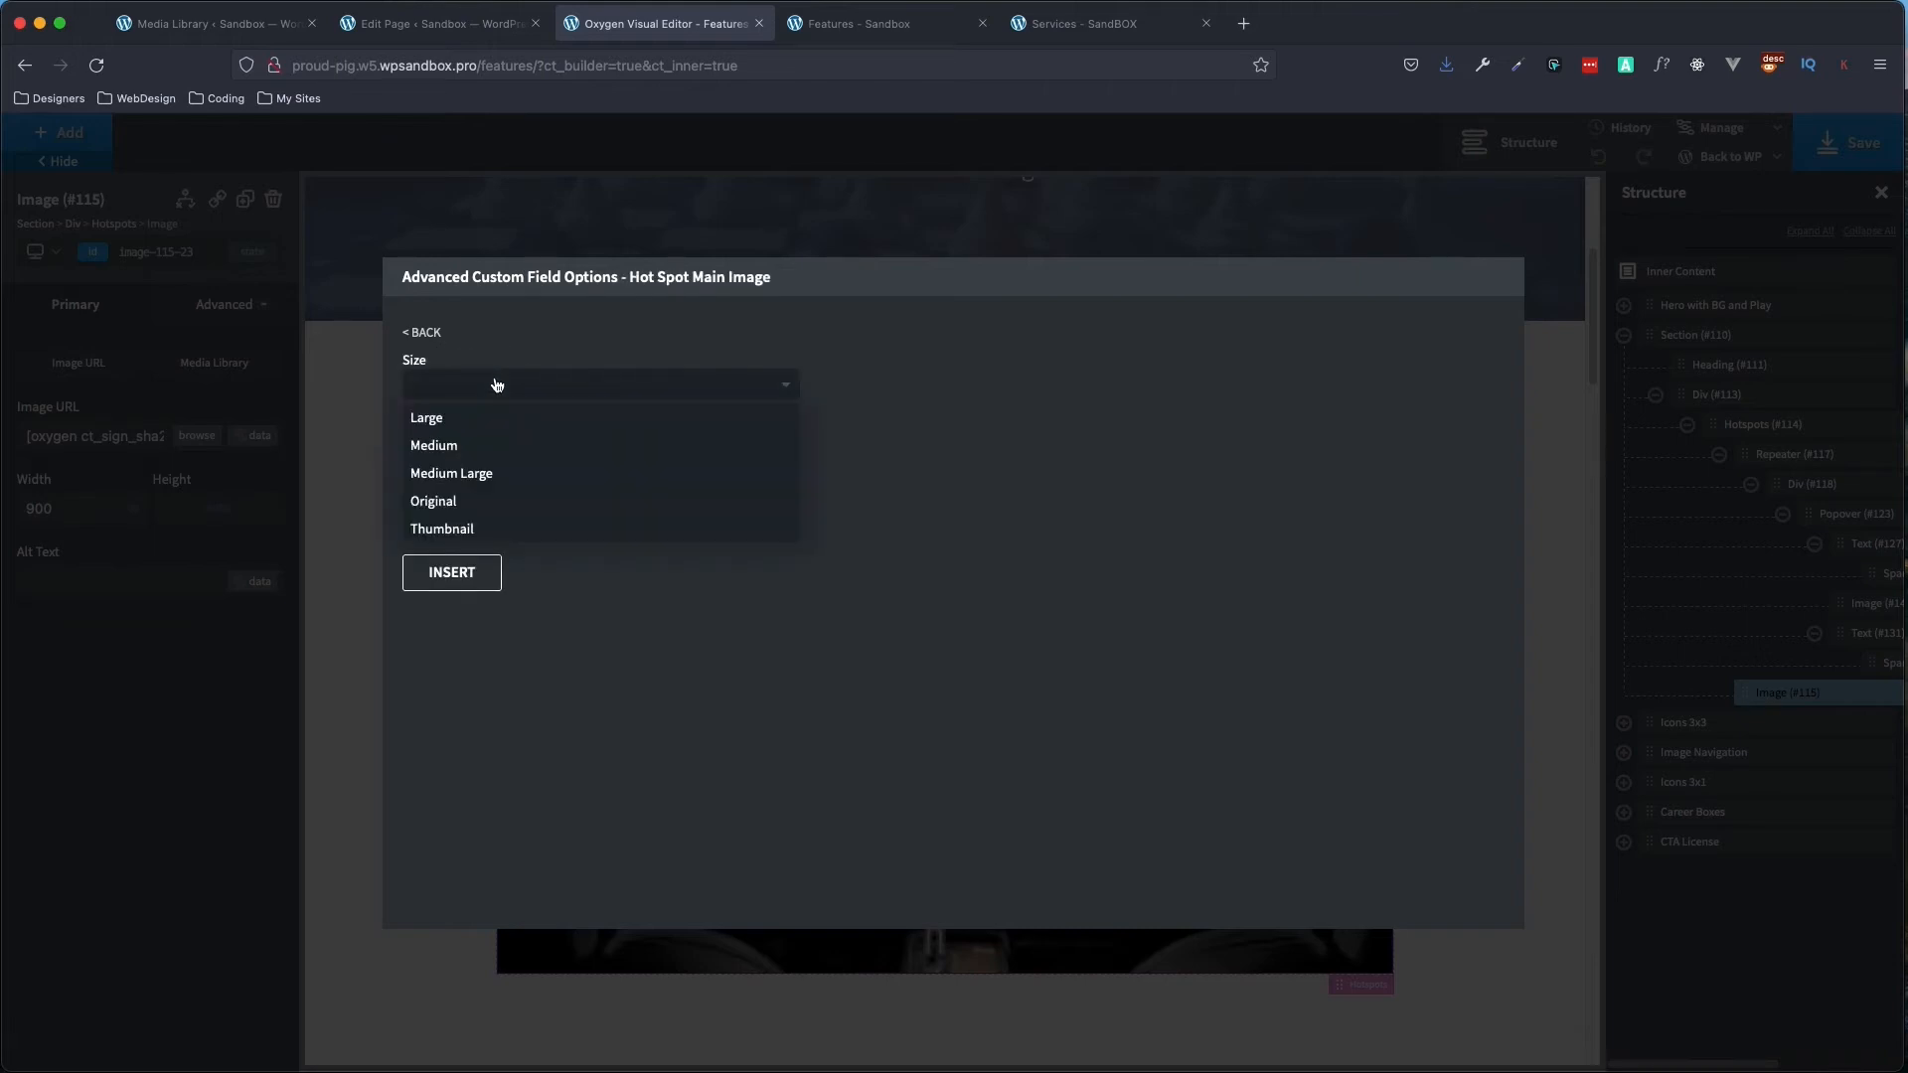
click(452, 501)
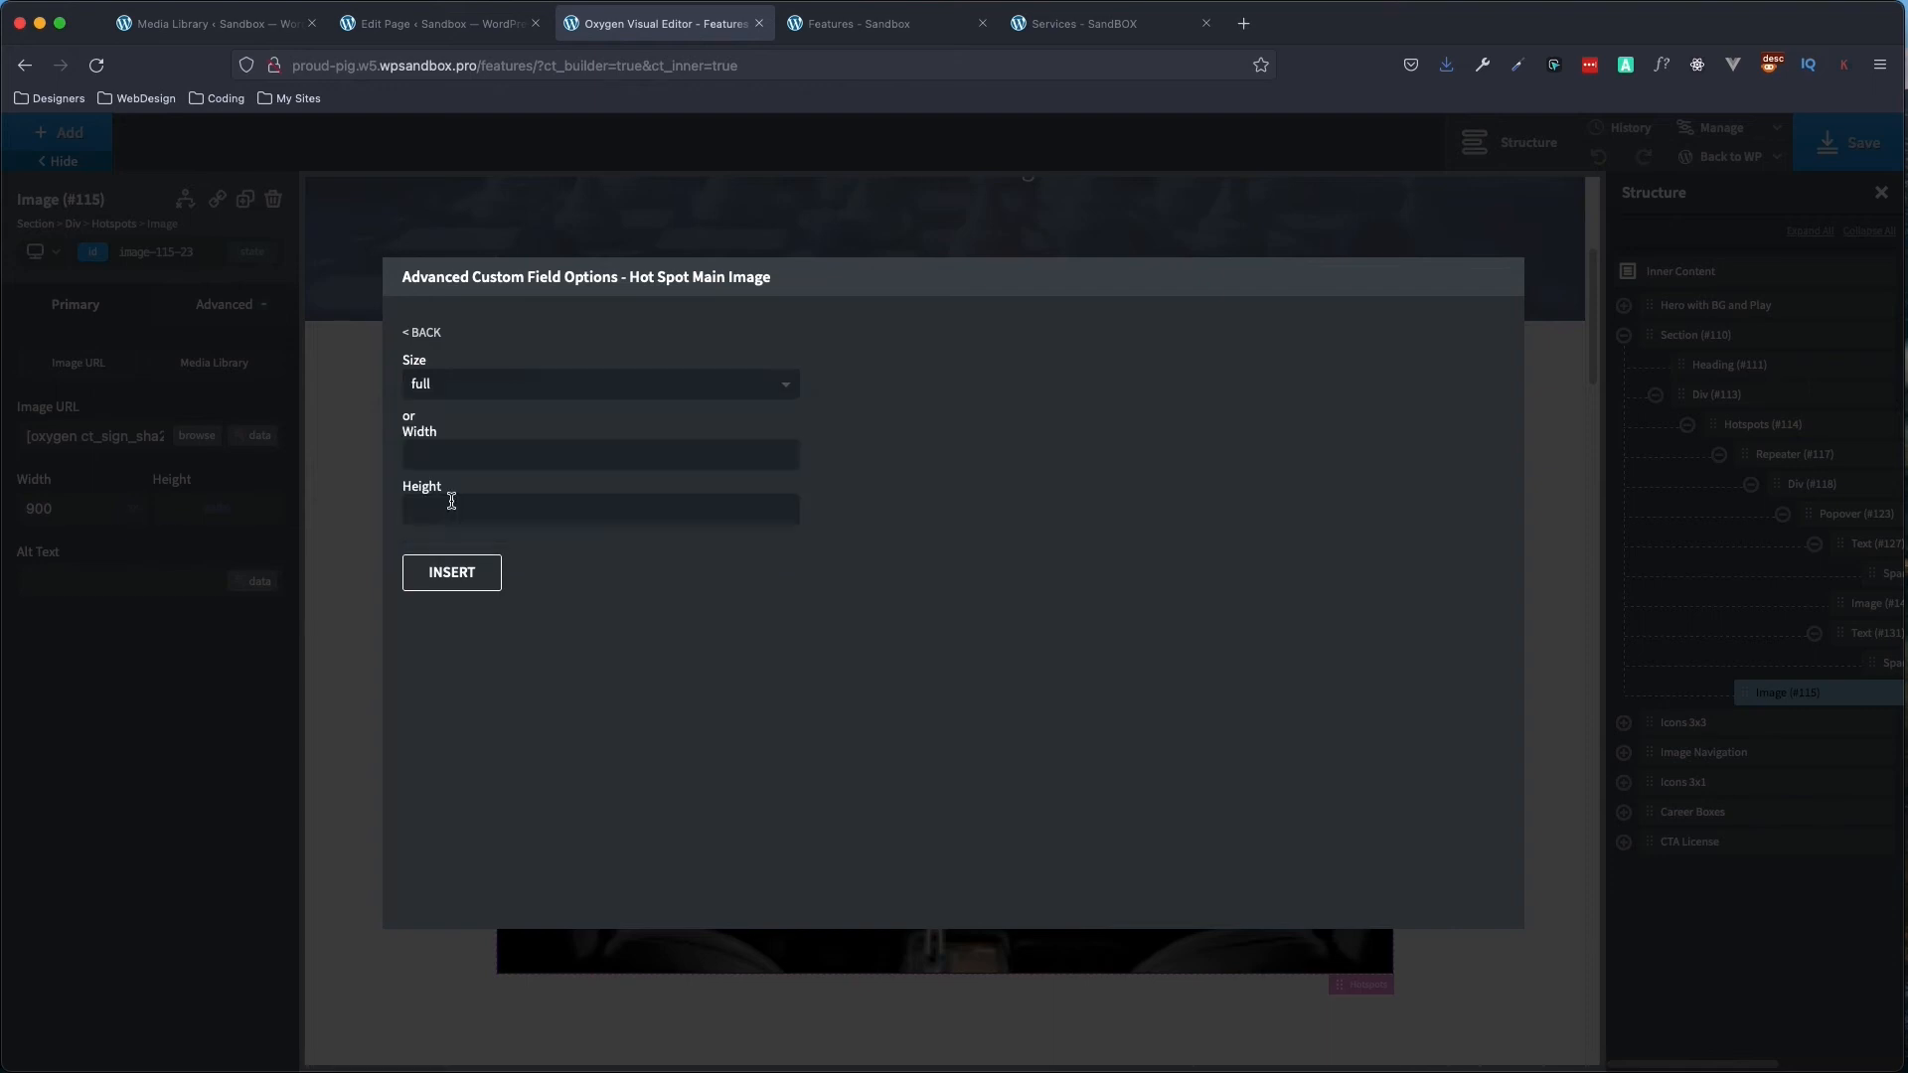
click(456, 577)
click(481, 578)
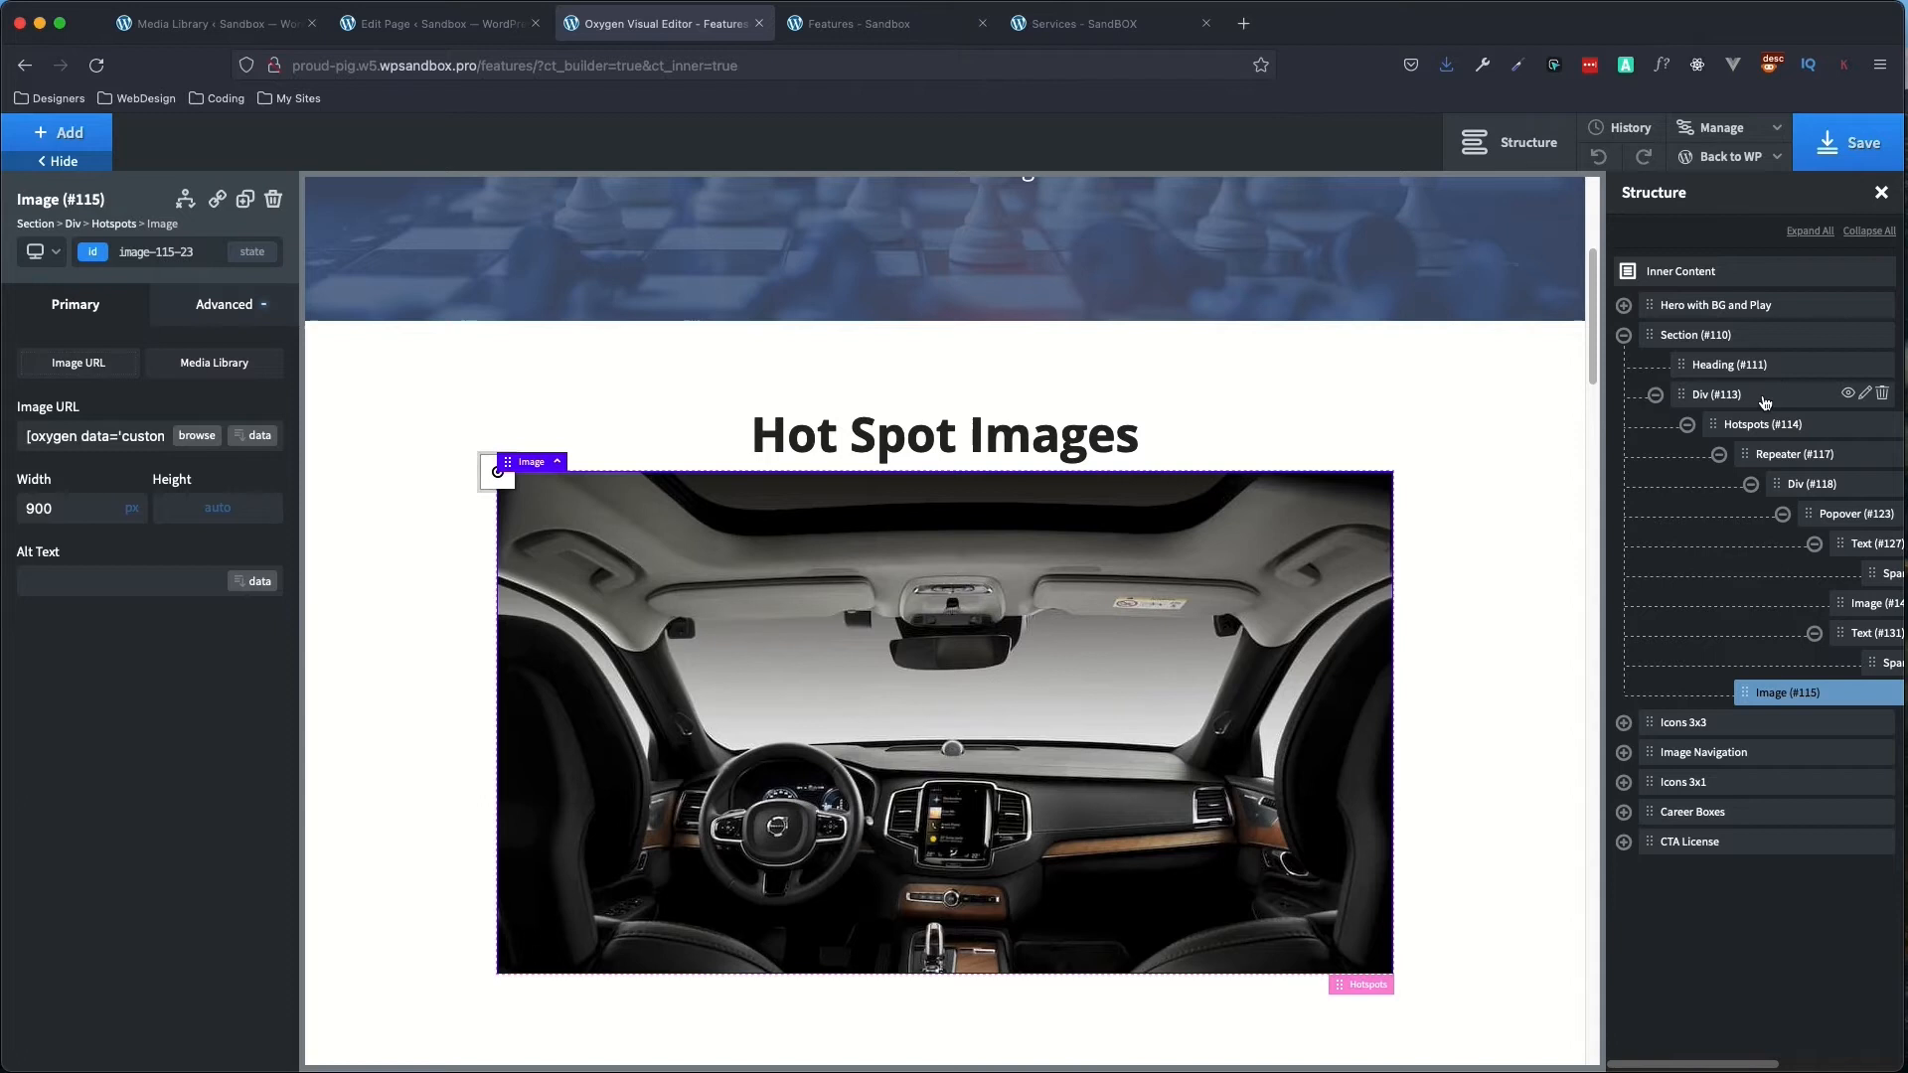
- Lay out the Div around the Hotspots vertically with children centered horizontally and aligned to the middle, and set its width to 100%
click(1765, 401)
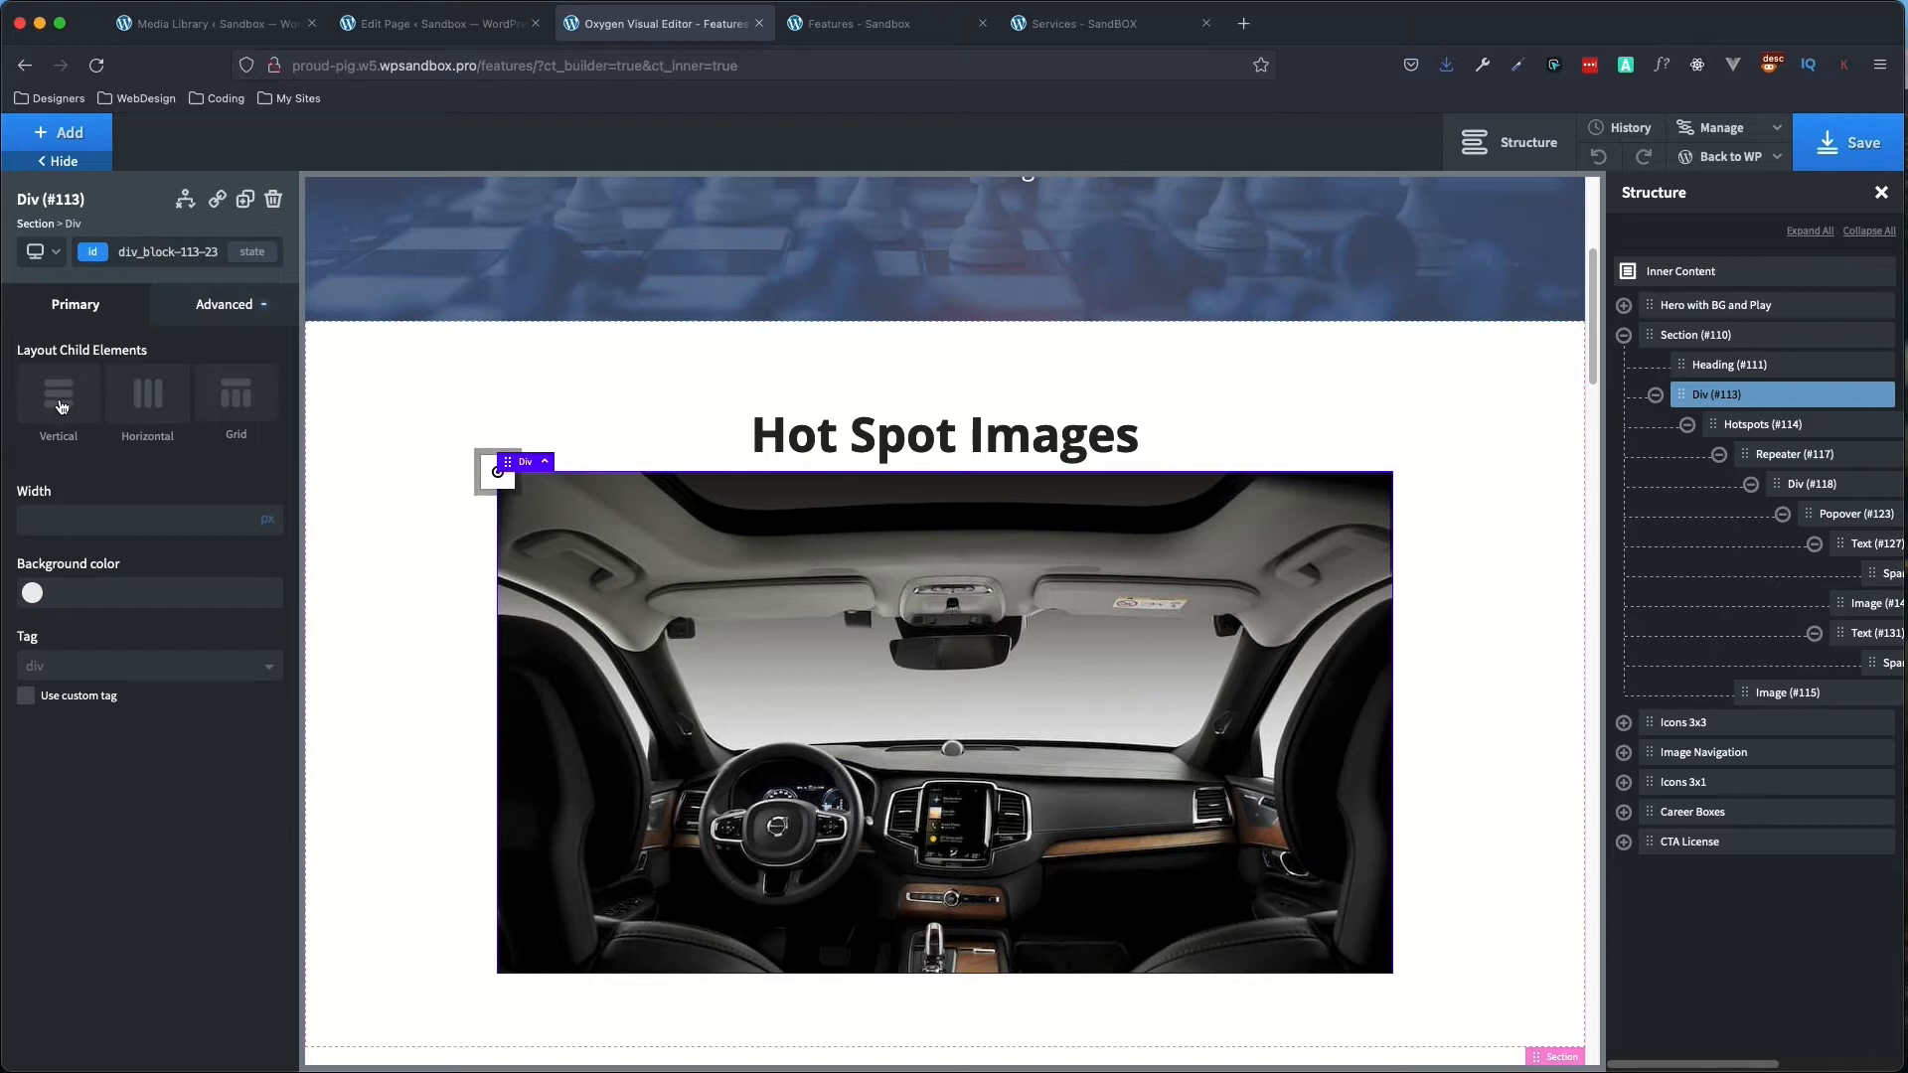
click(60, 404)
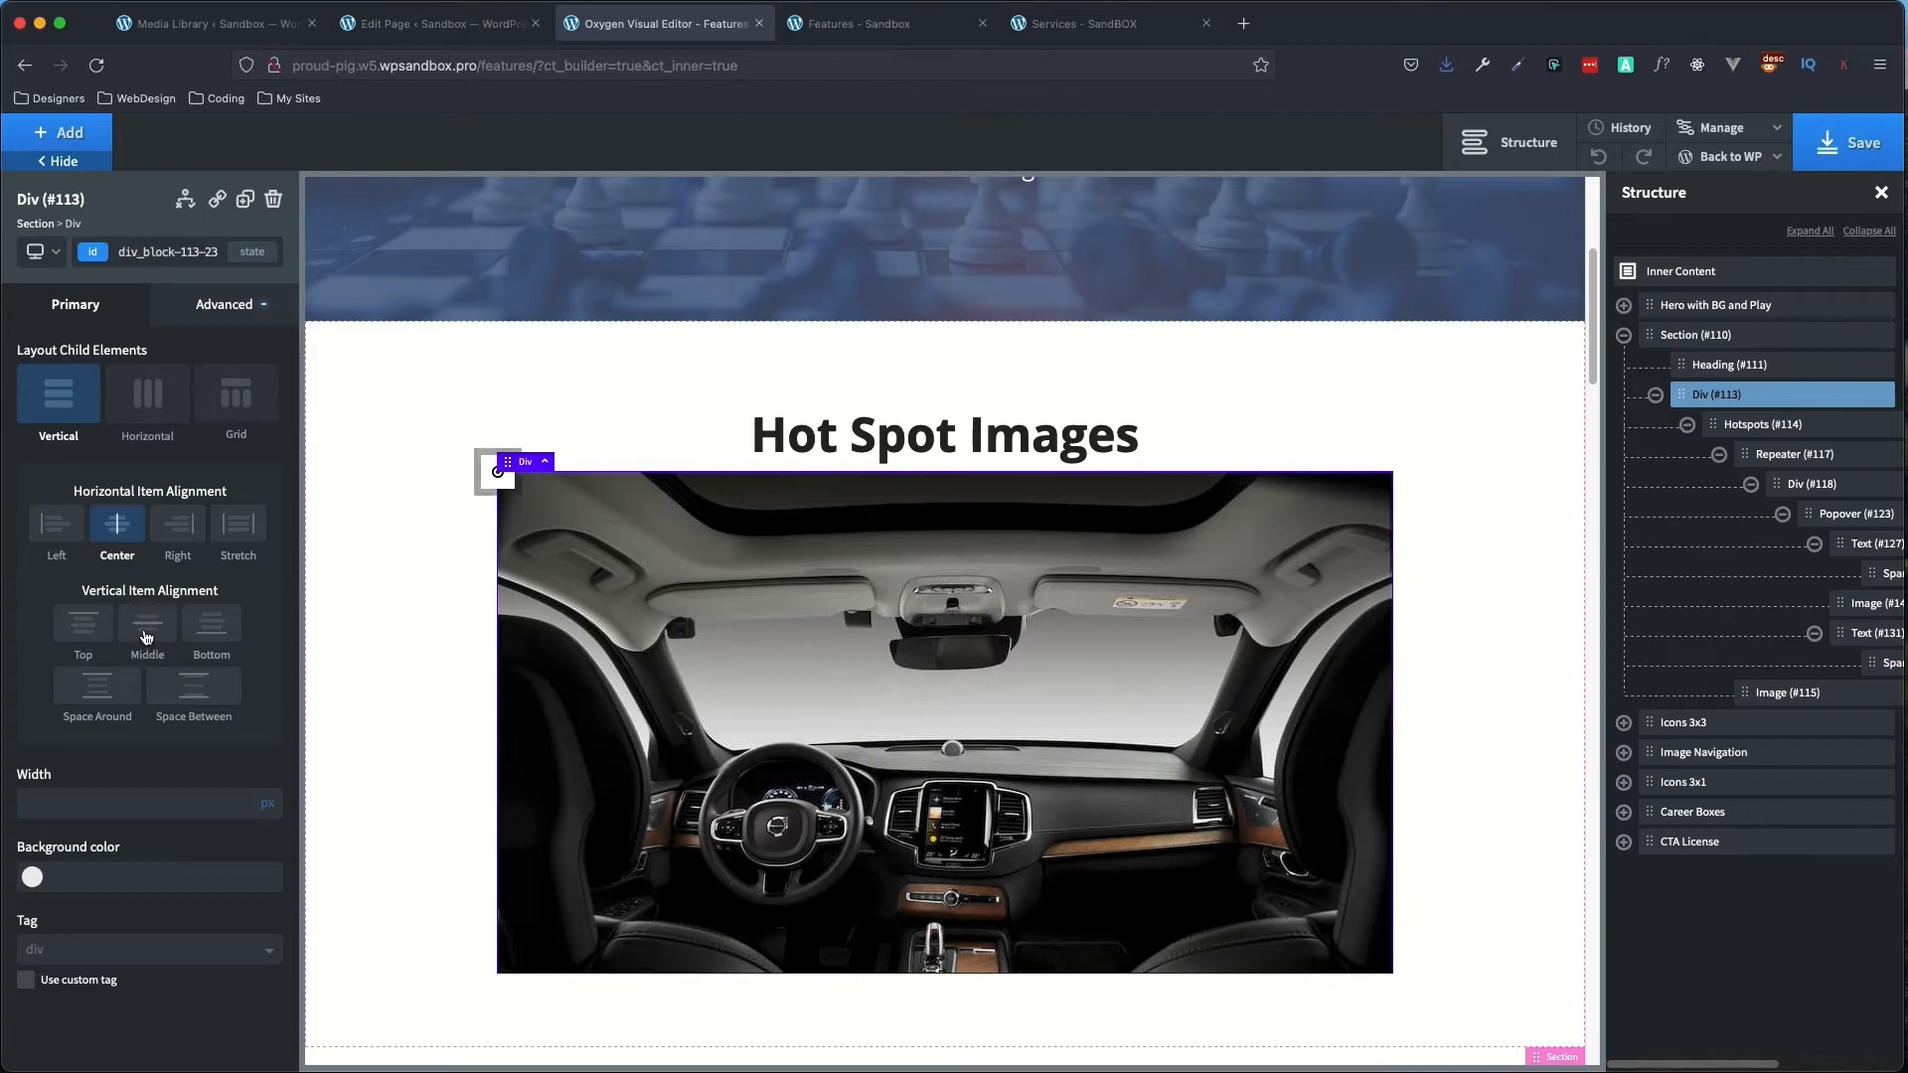
click(146, 636)
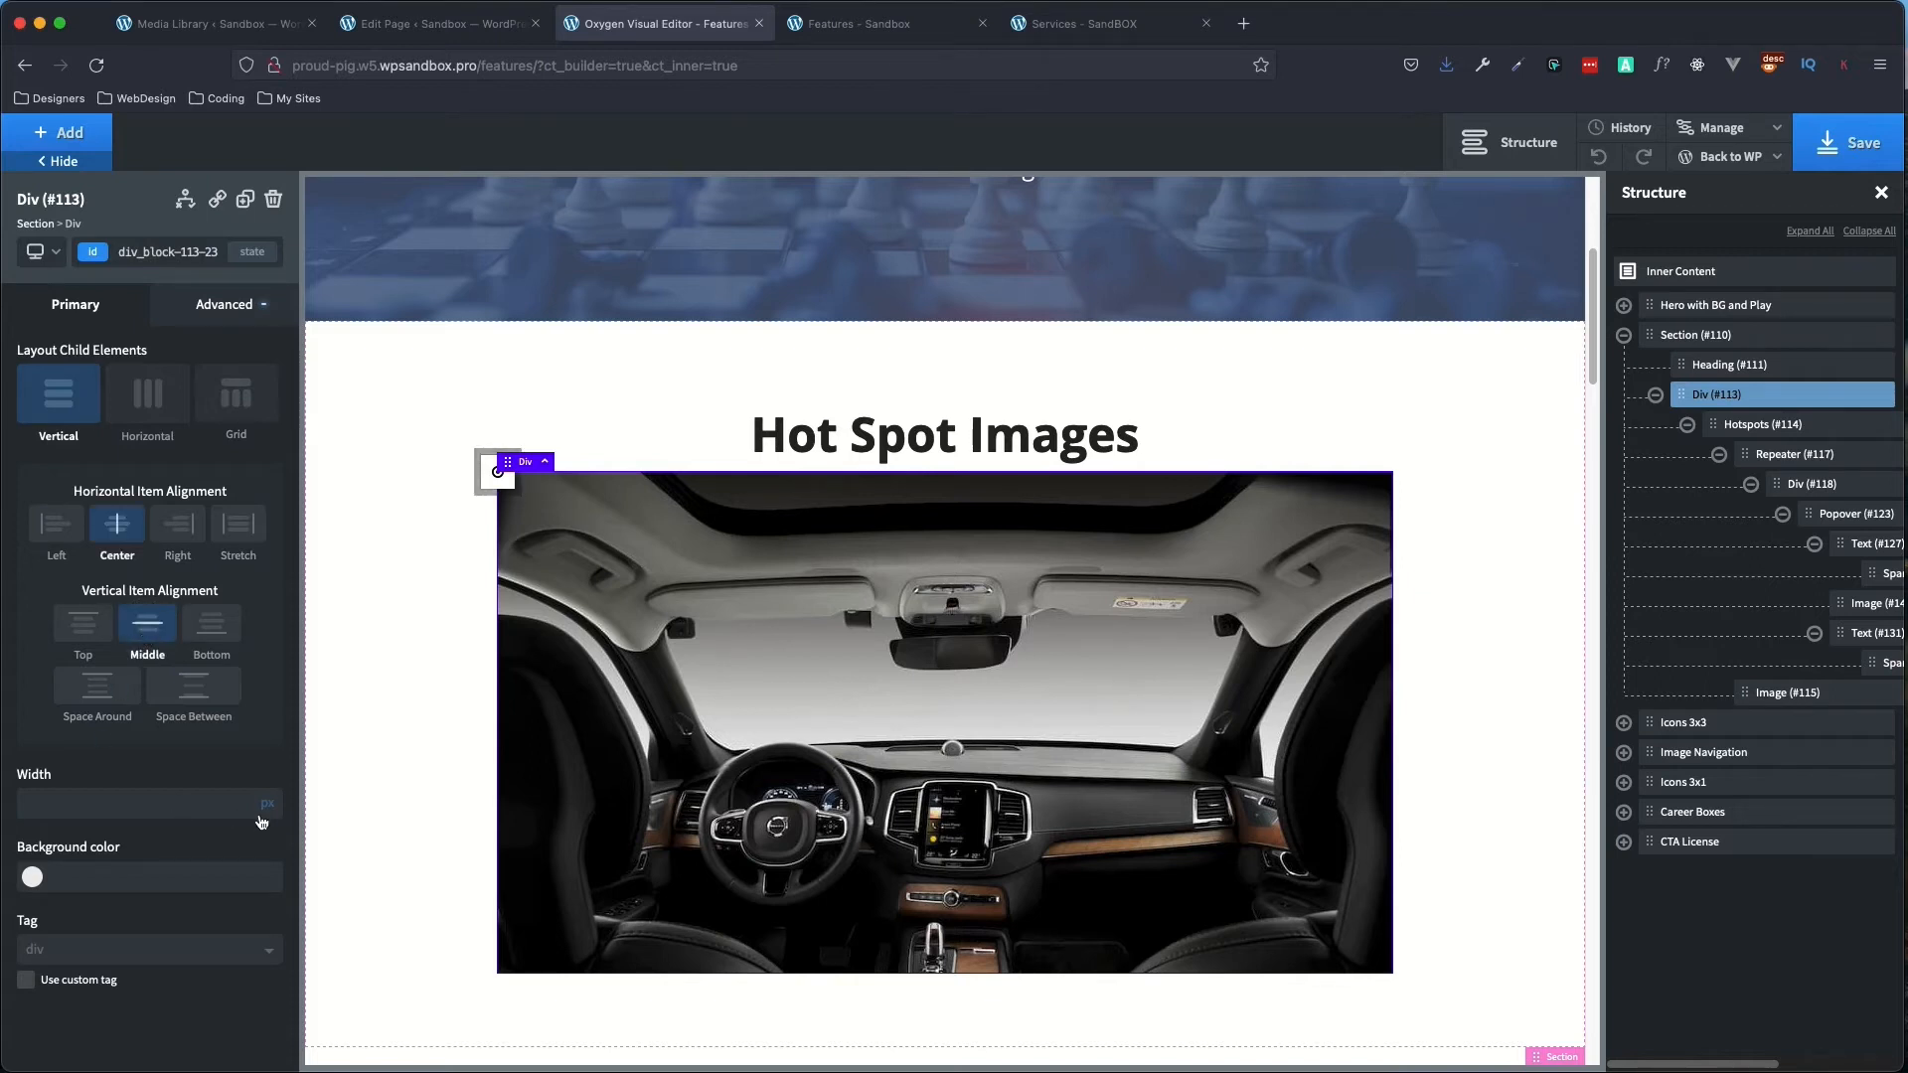
click(264, 805)
click(272, 794)
text(100)
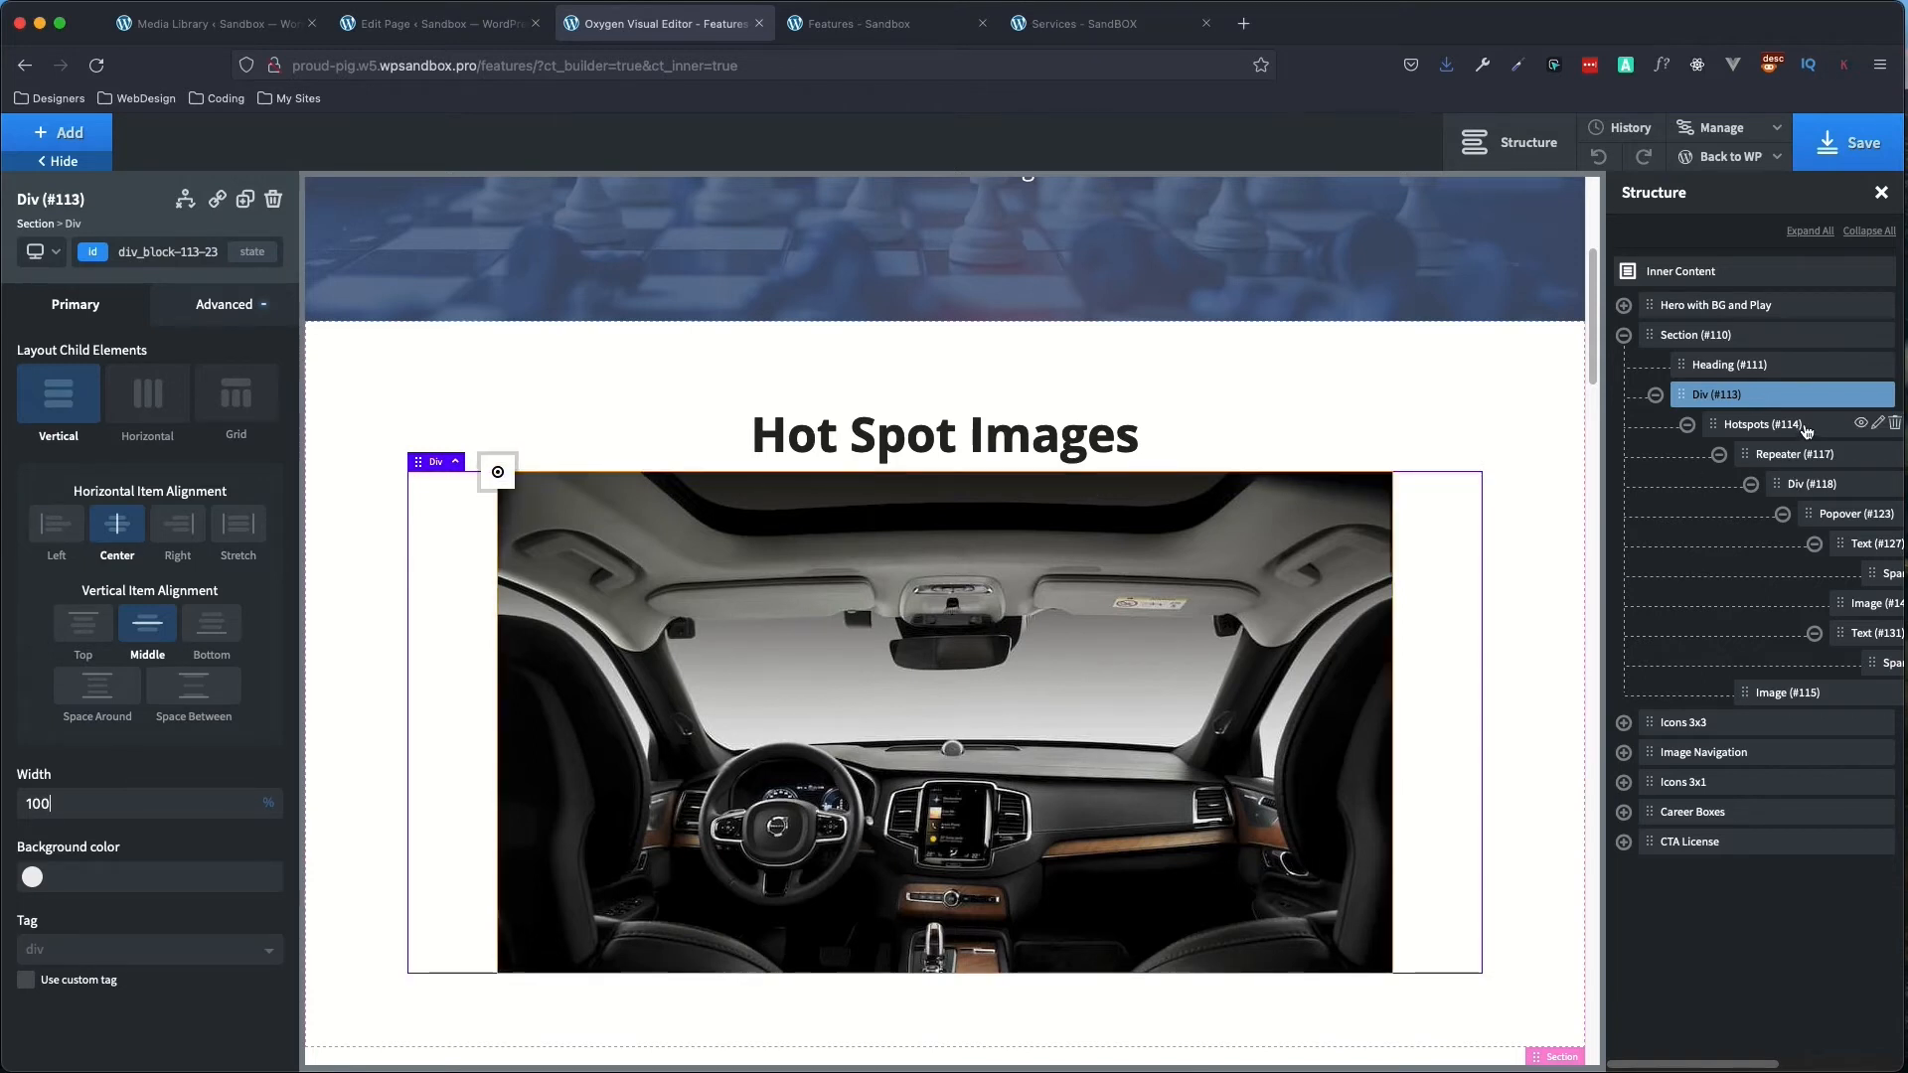
click(1806, 426)
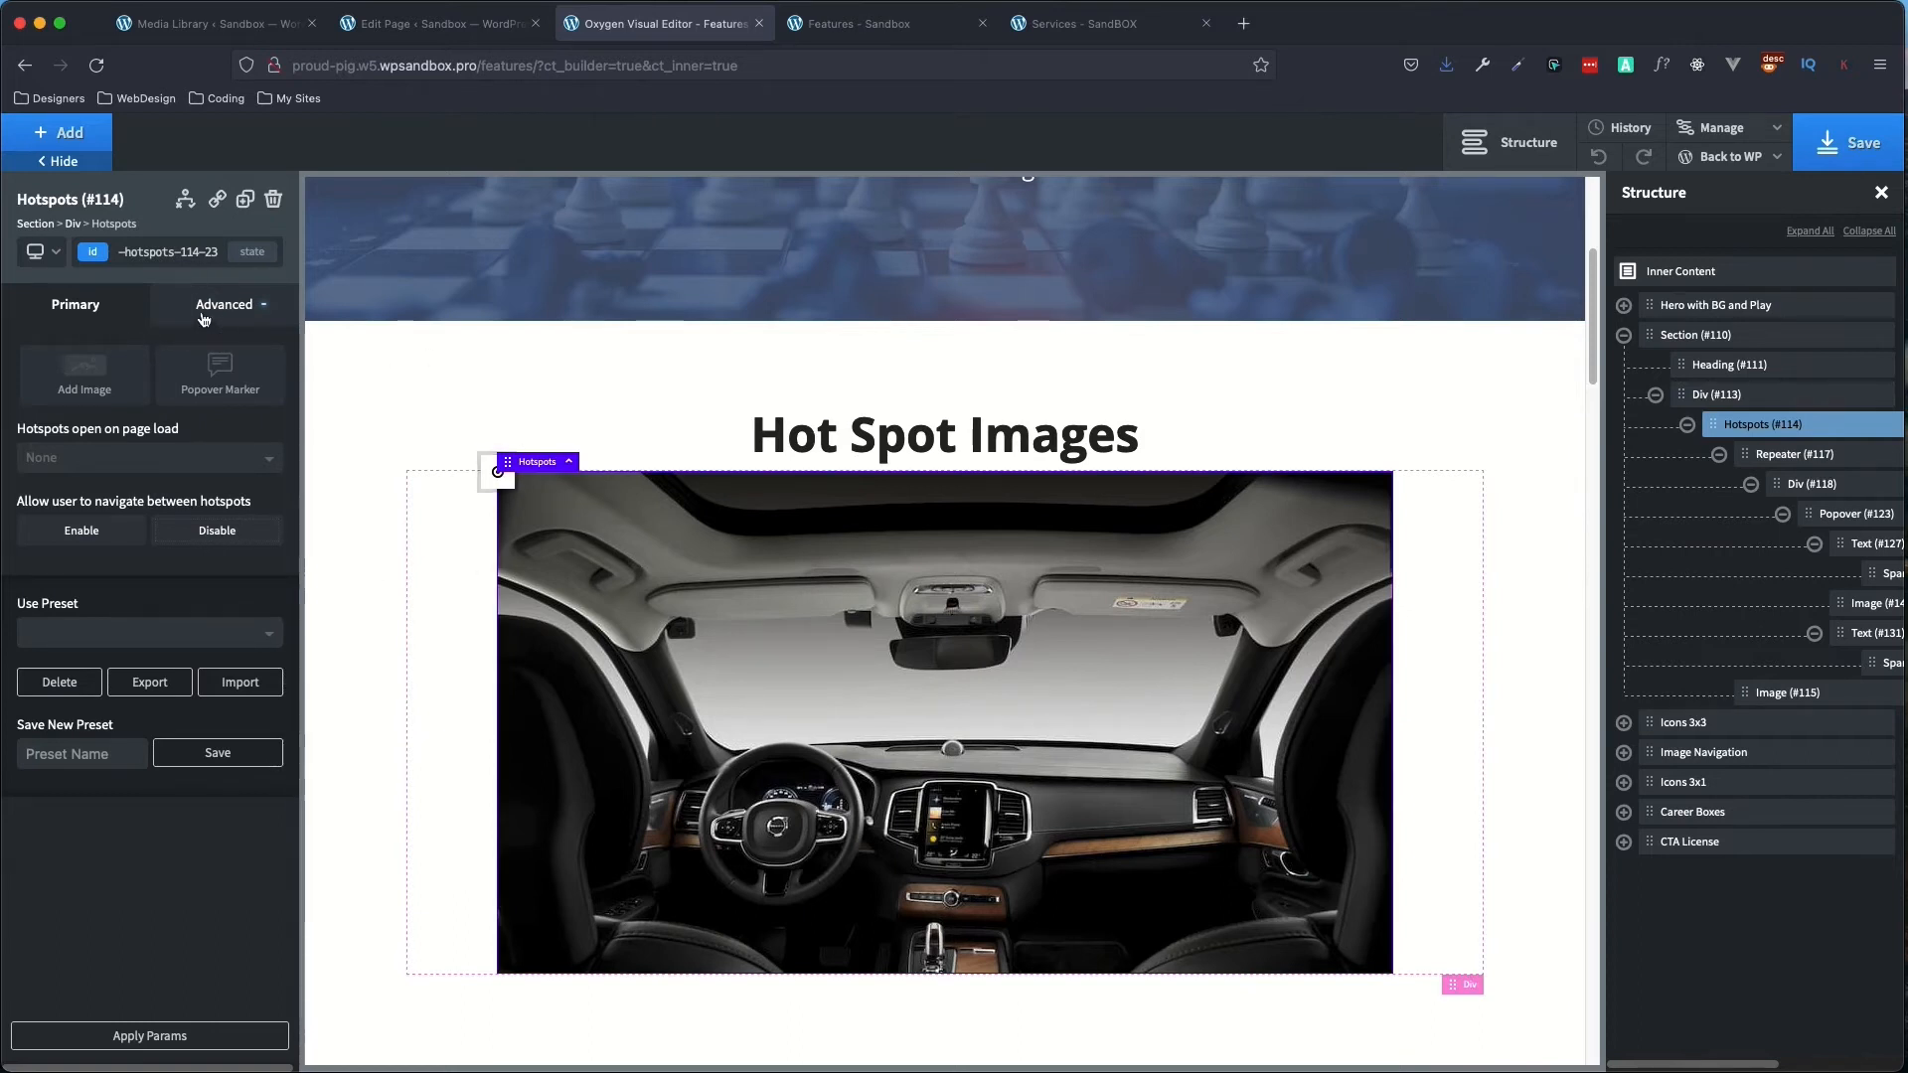
click(203, 316)
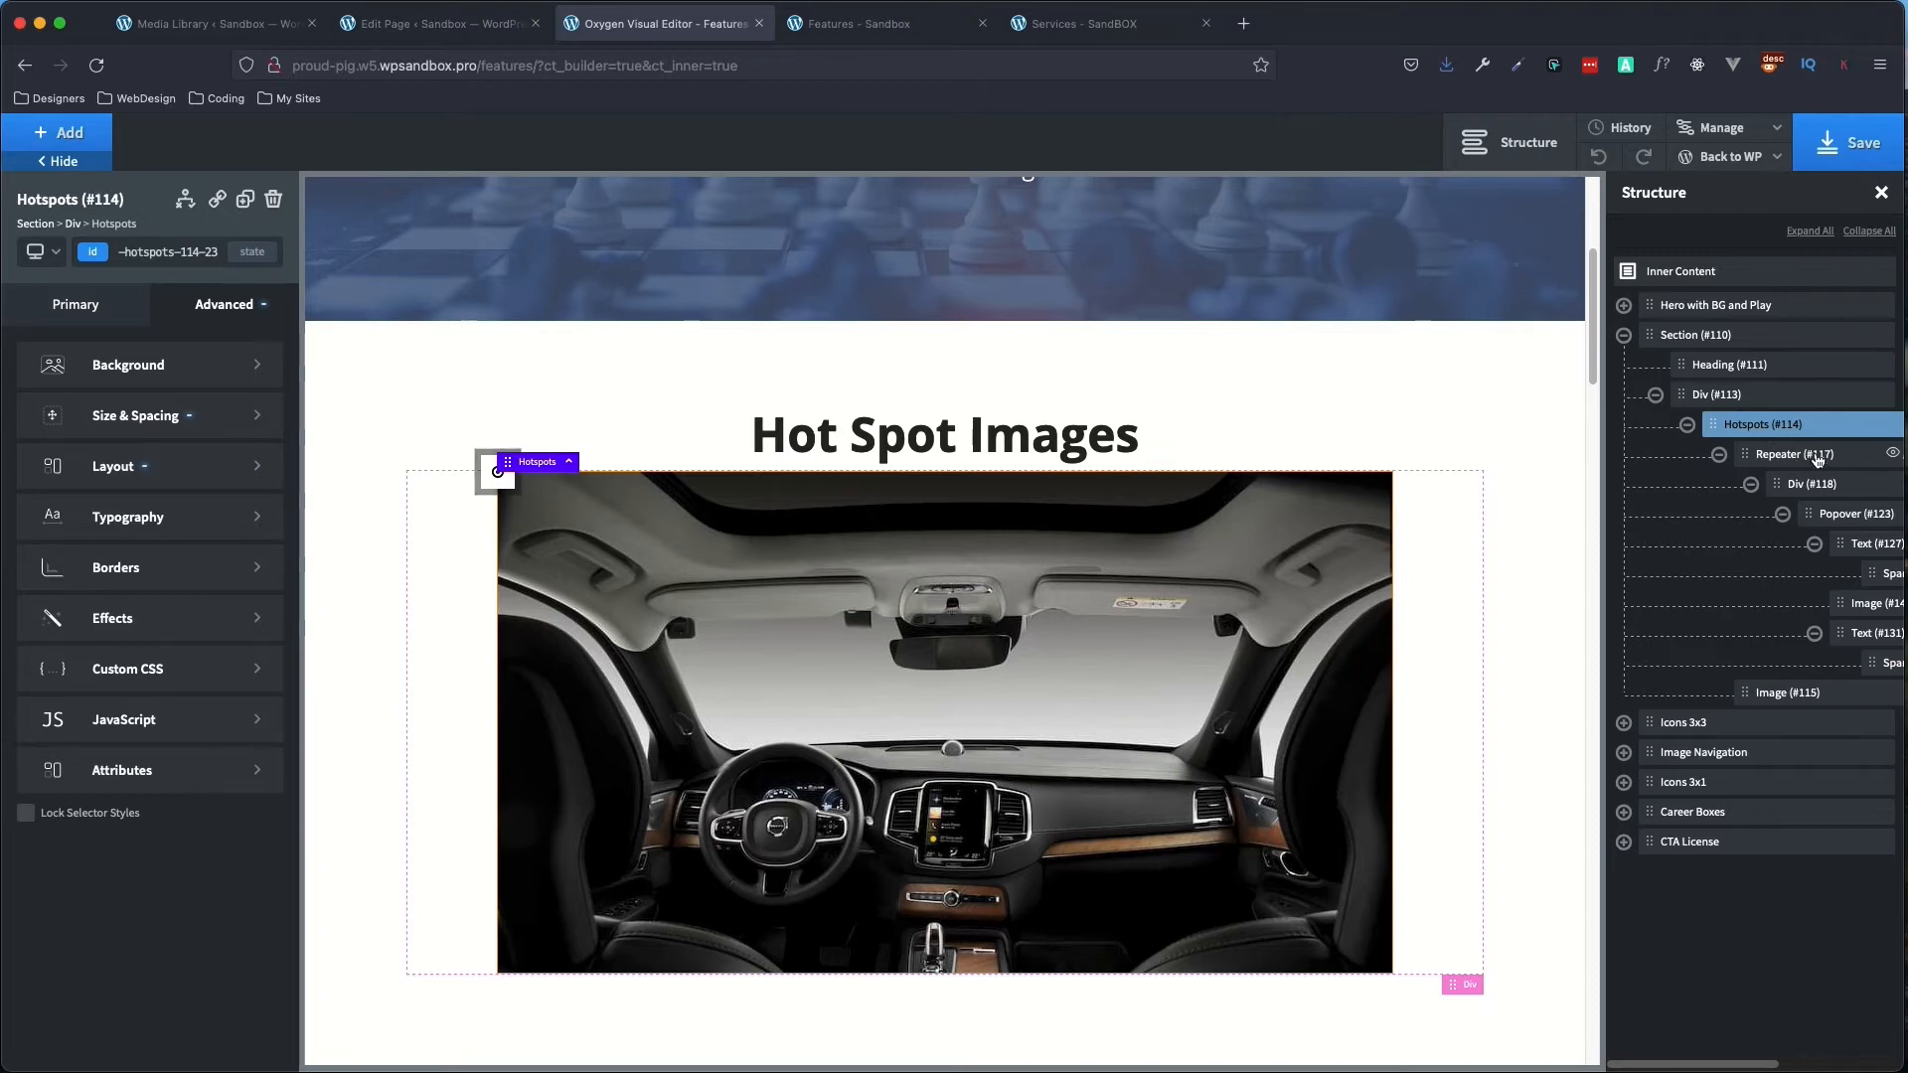
- Make the Popover's marker position dynamic, using the Hot Spot Location repeater field for its horizontal and vertical percentages
click(1845, 517)
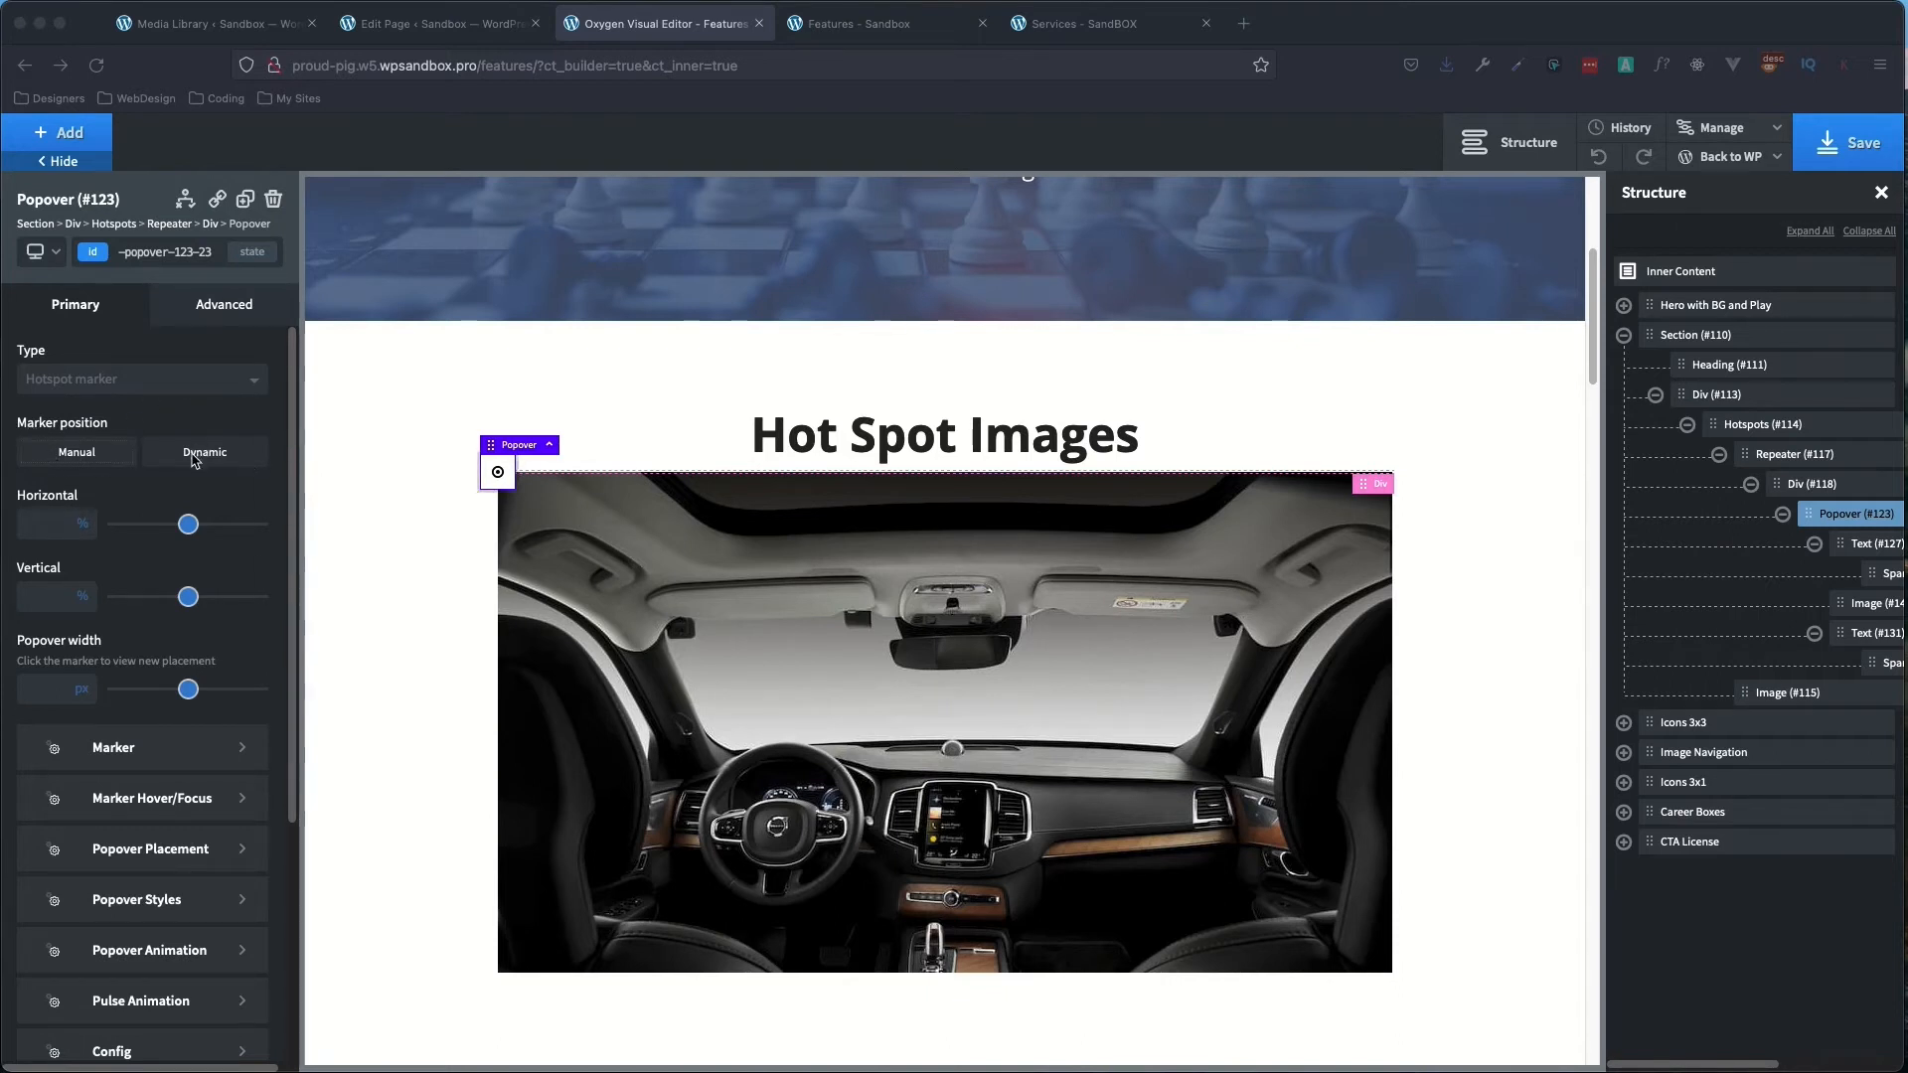
click(204, 456)
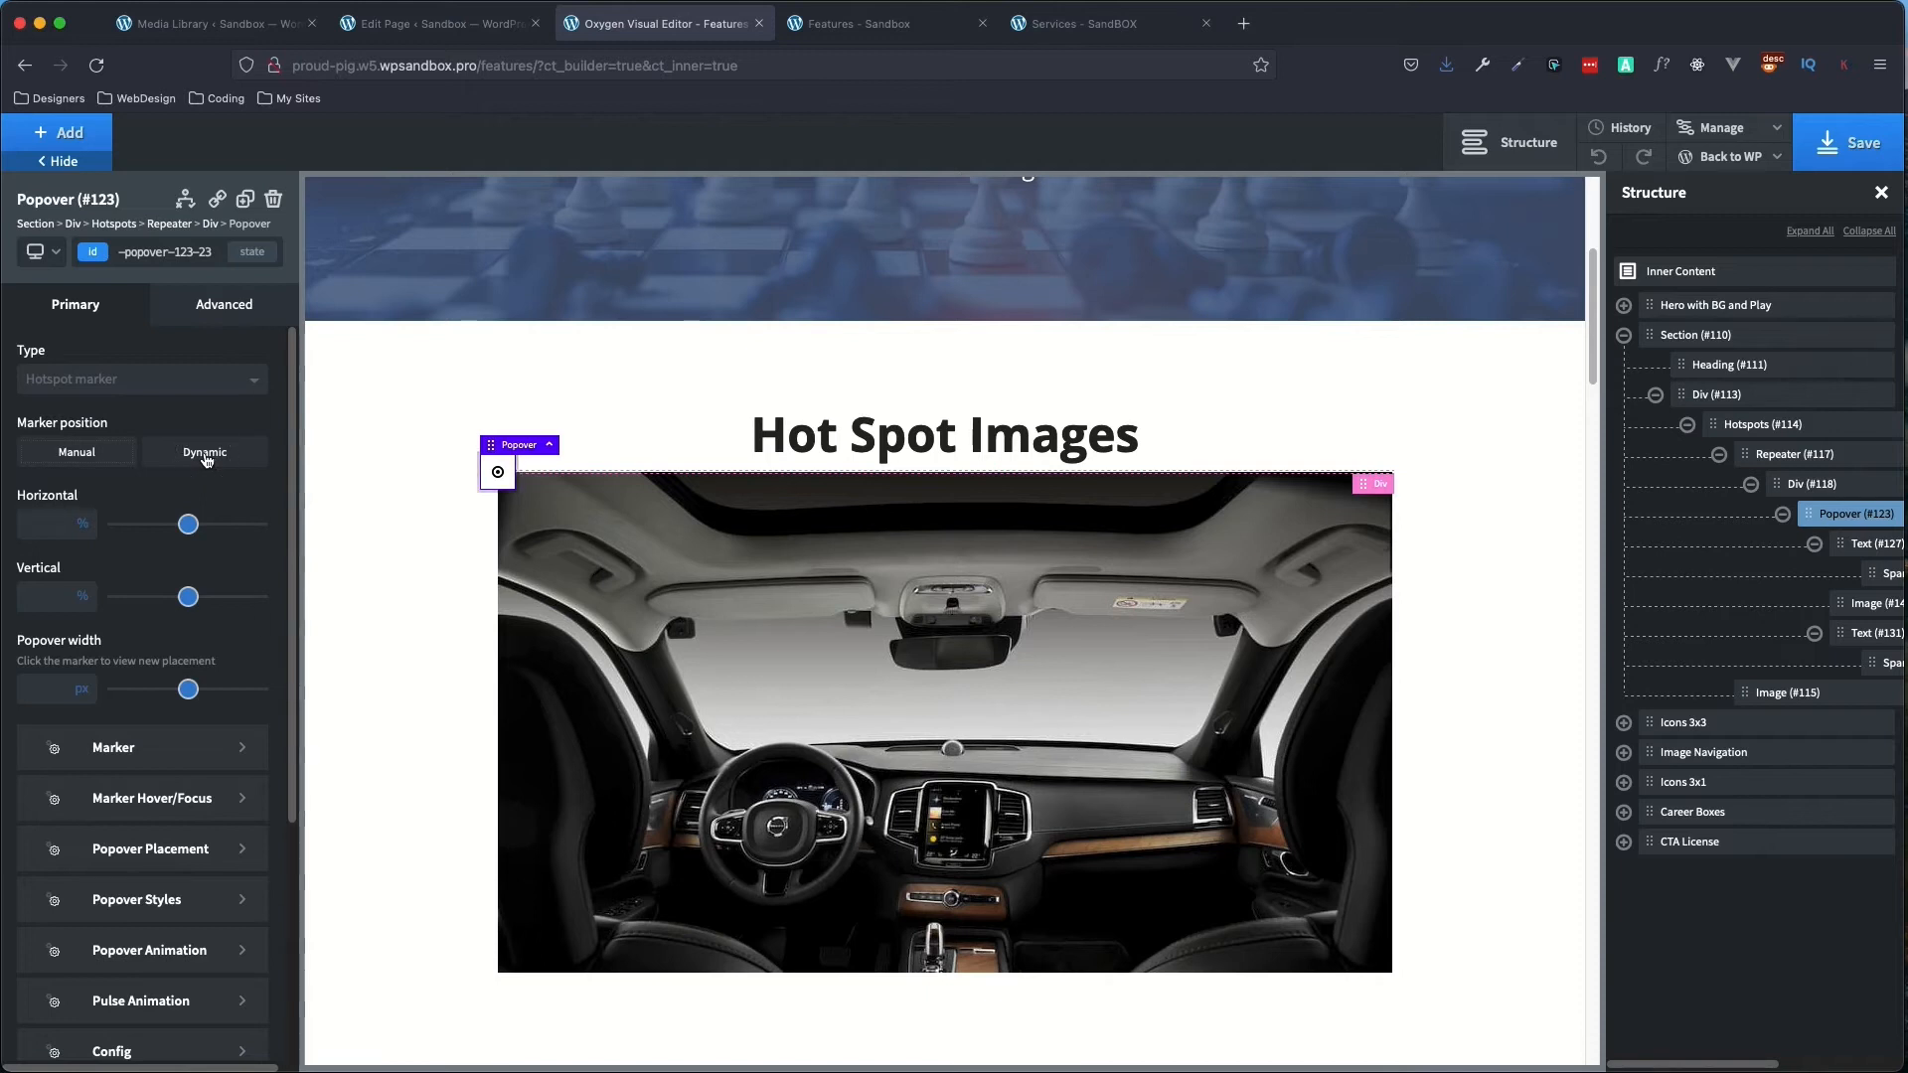
click(205, 454)
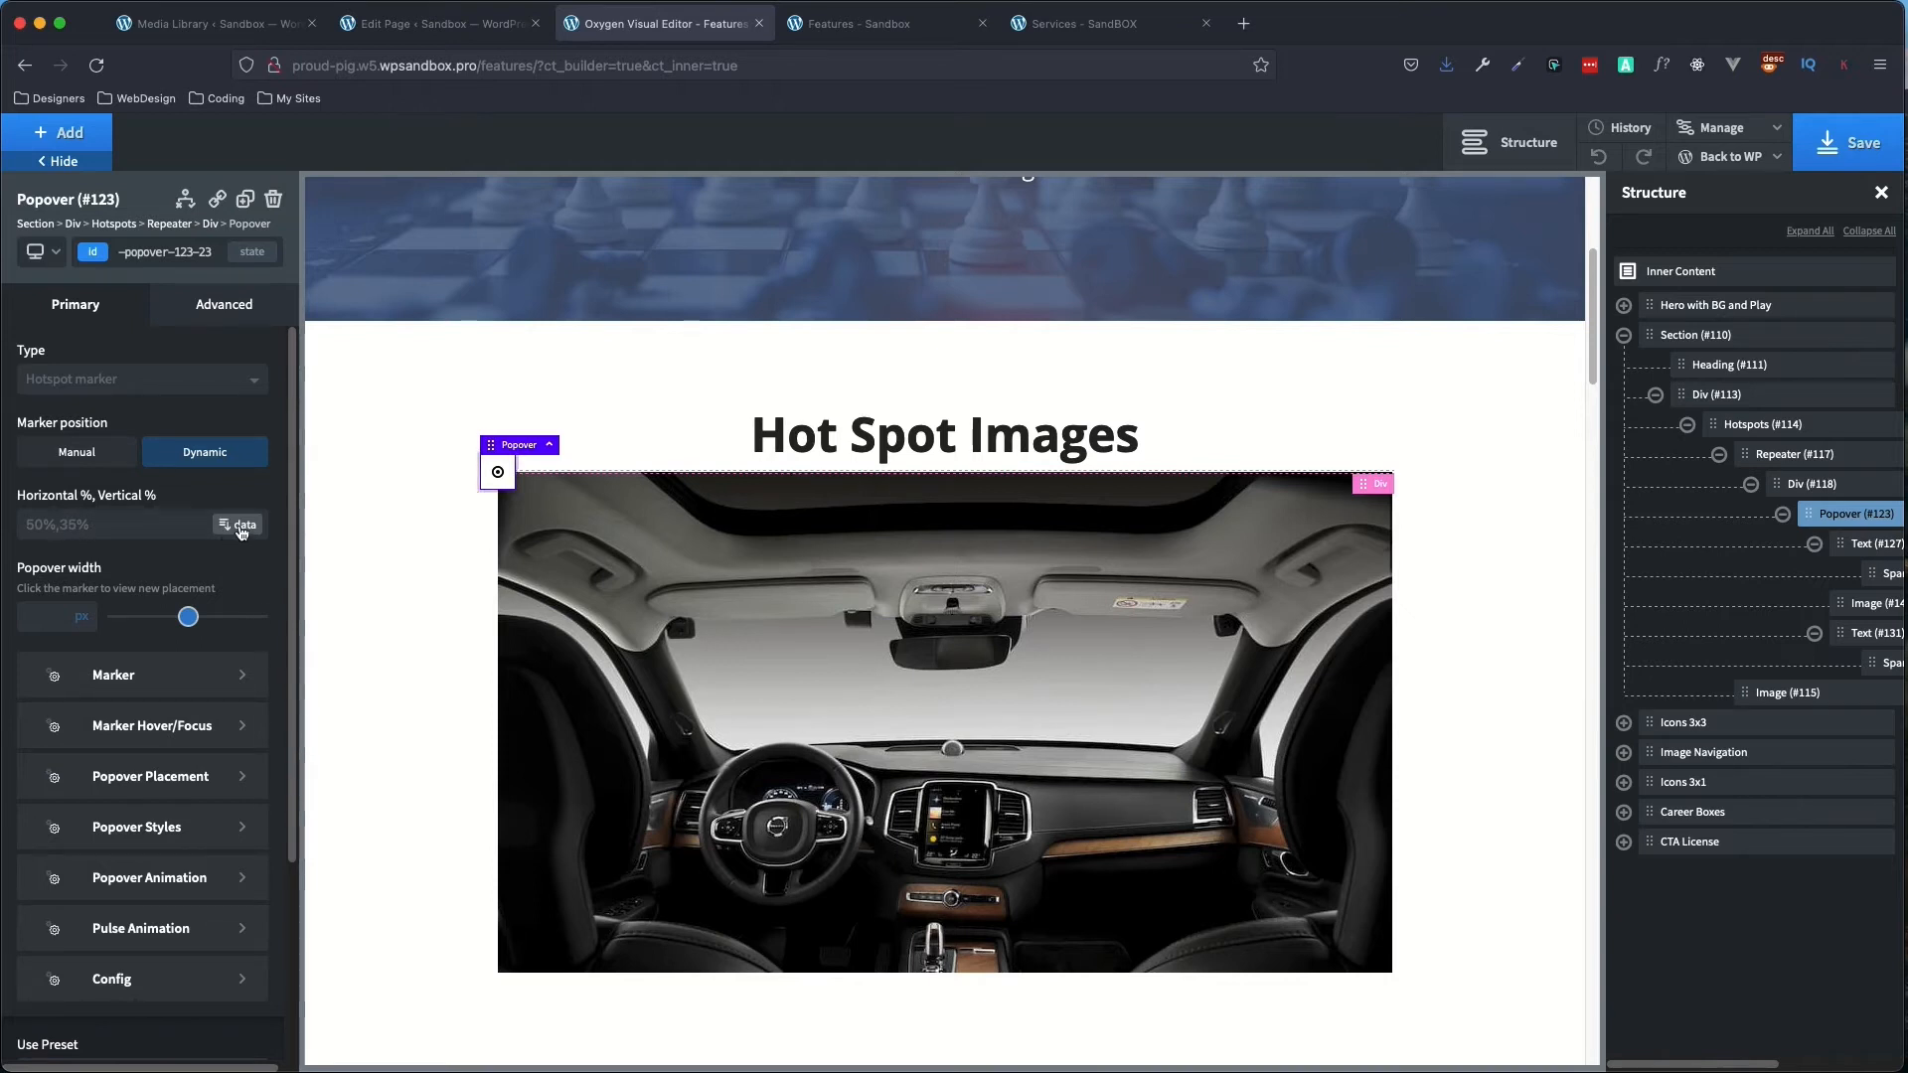
click(241, 531)
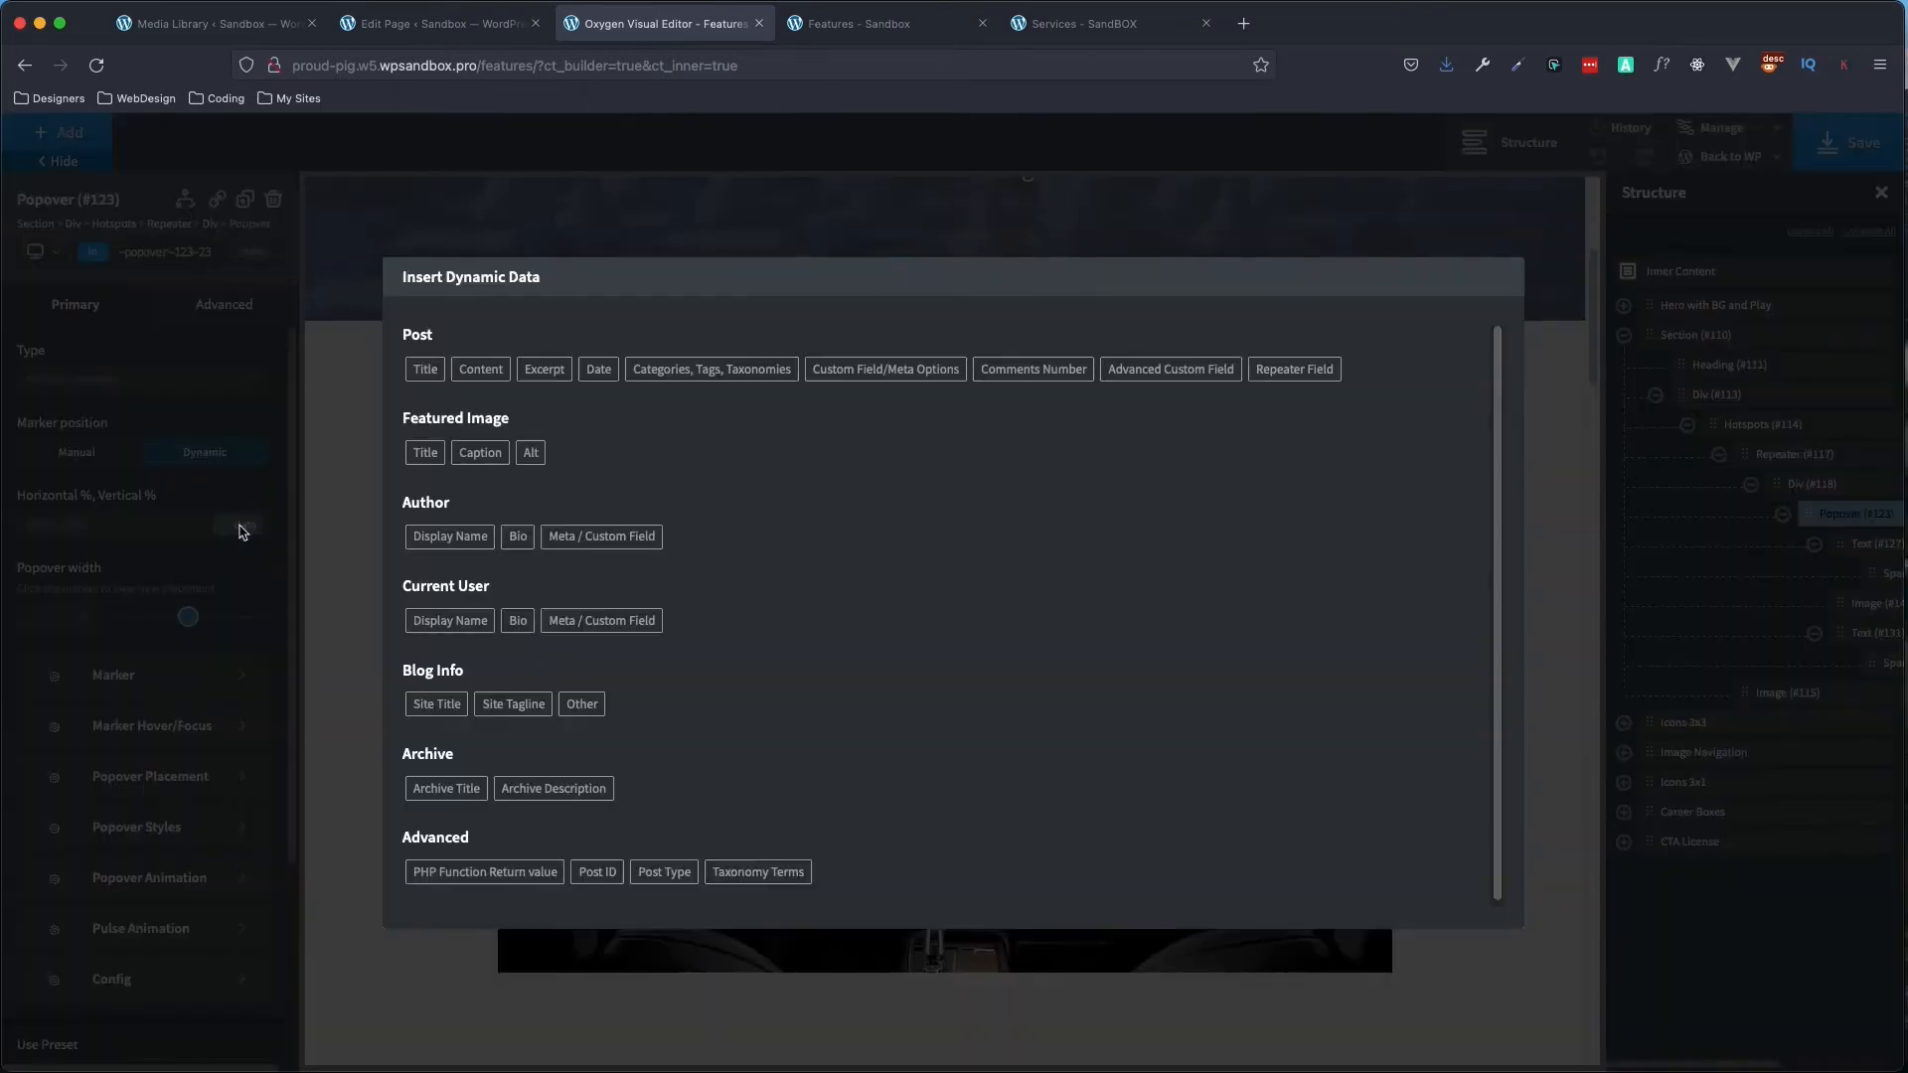
click(1294, 370)
click(510, 388)
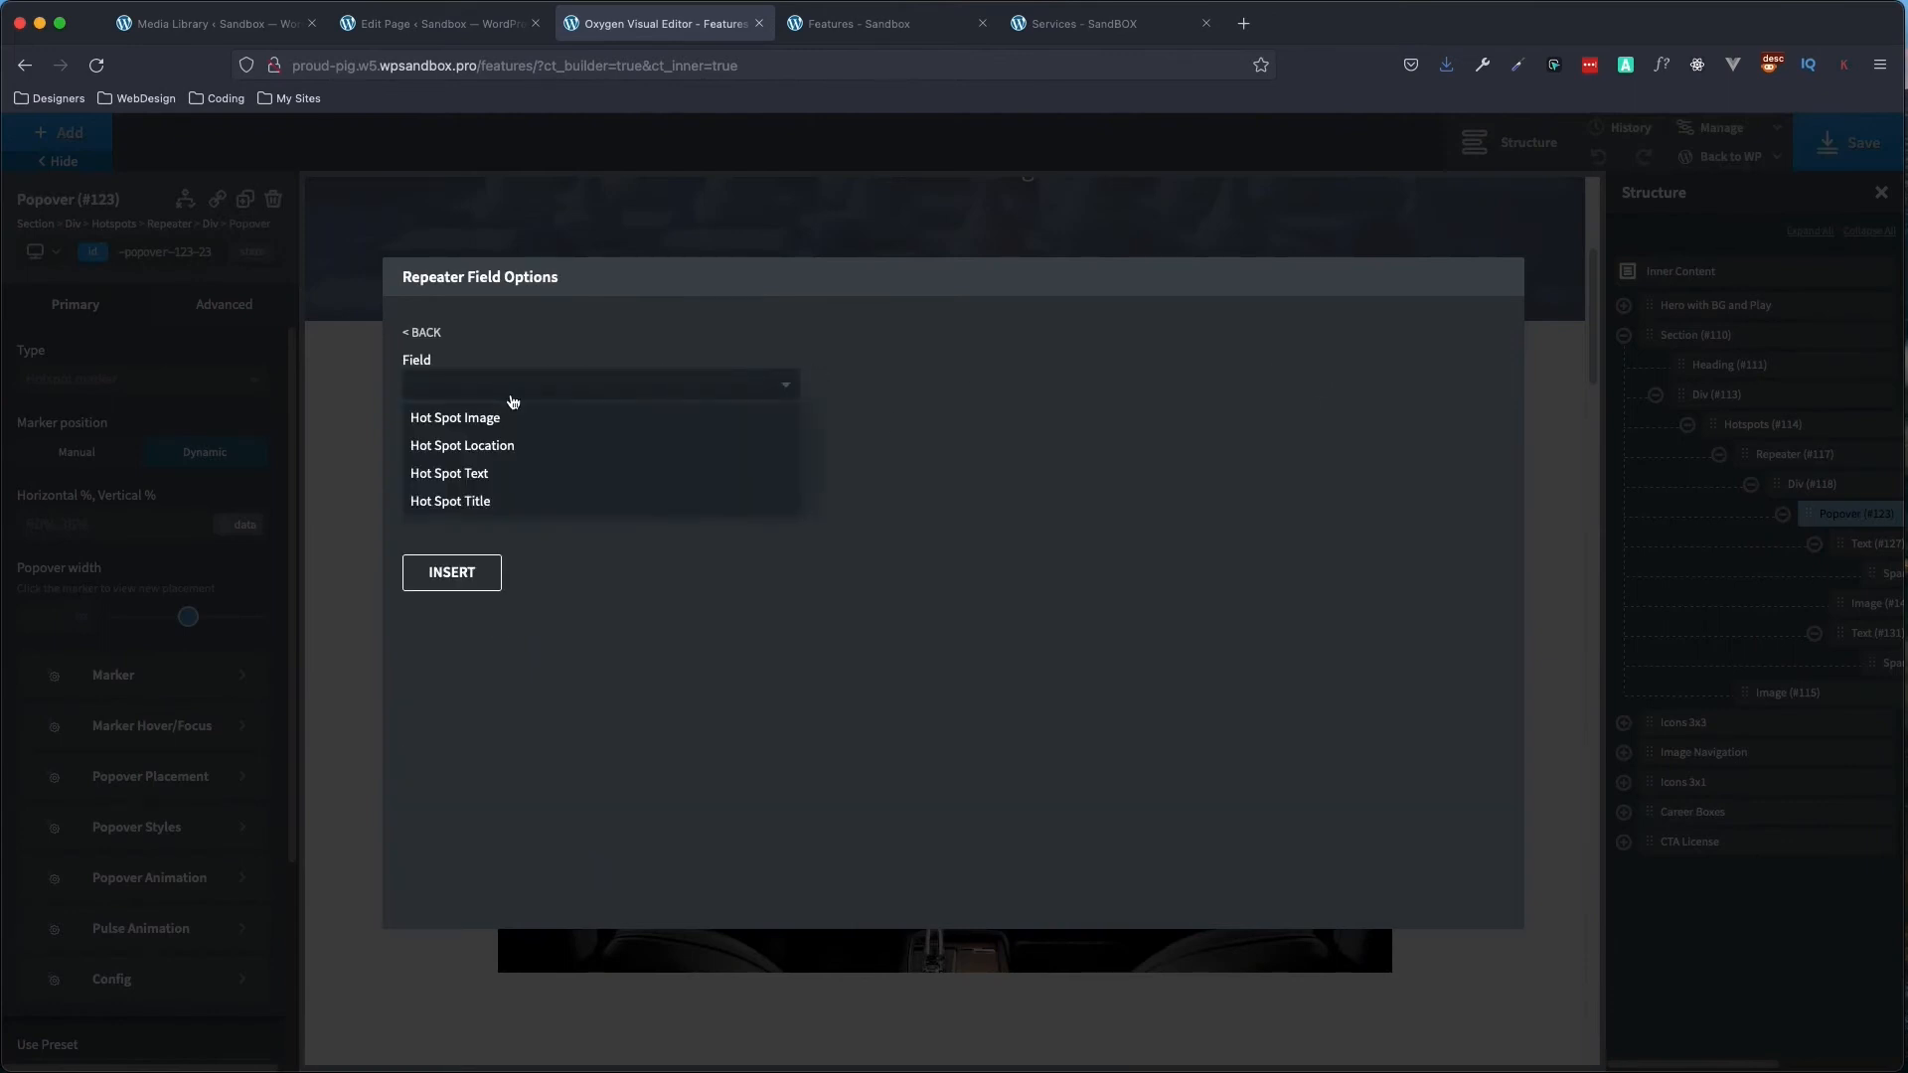
click(472, 448)
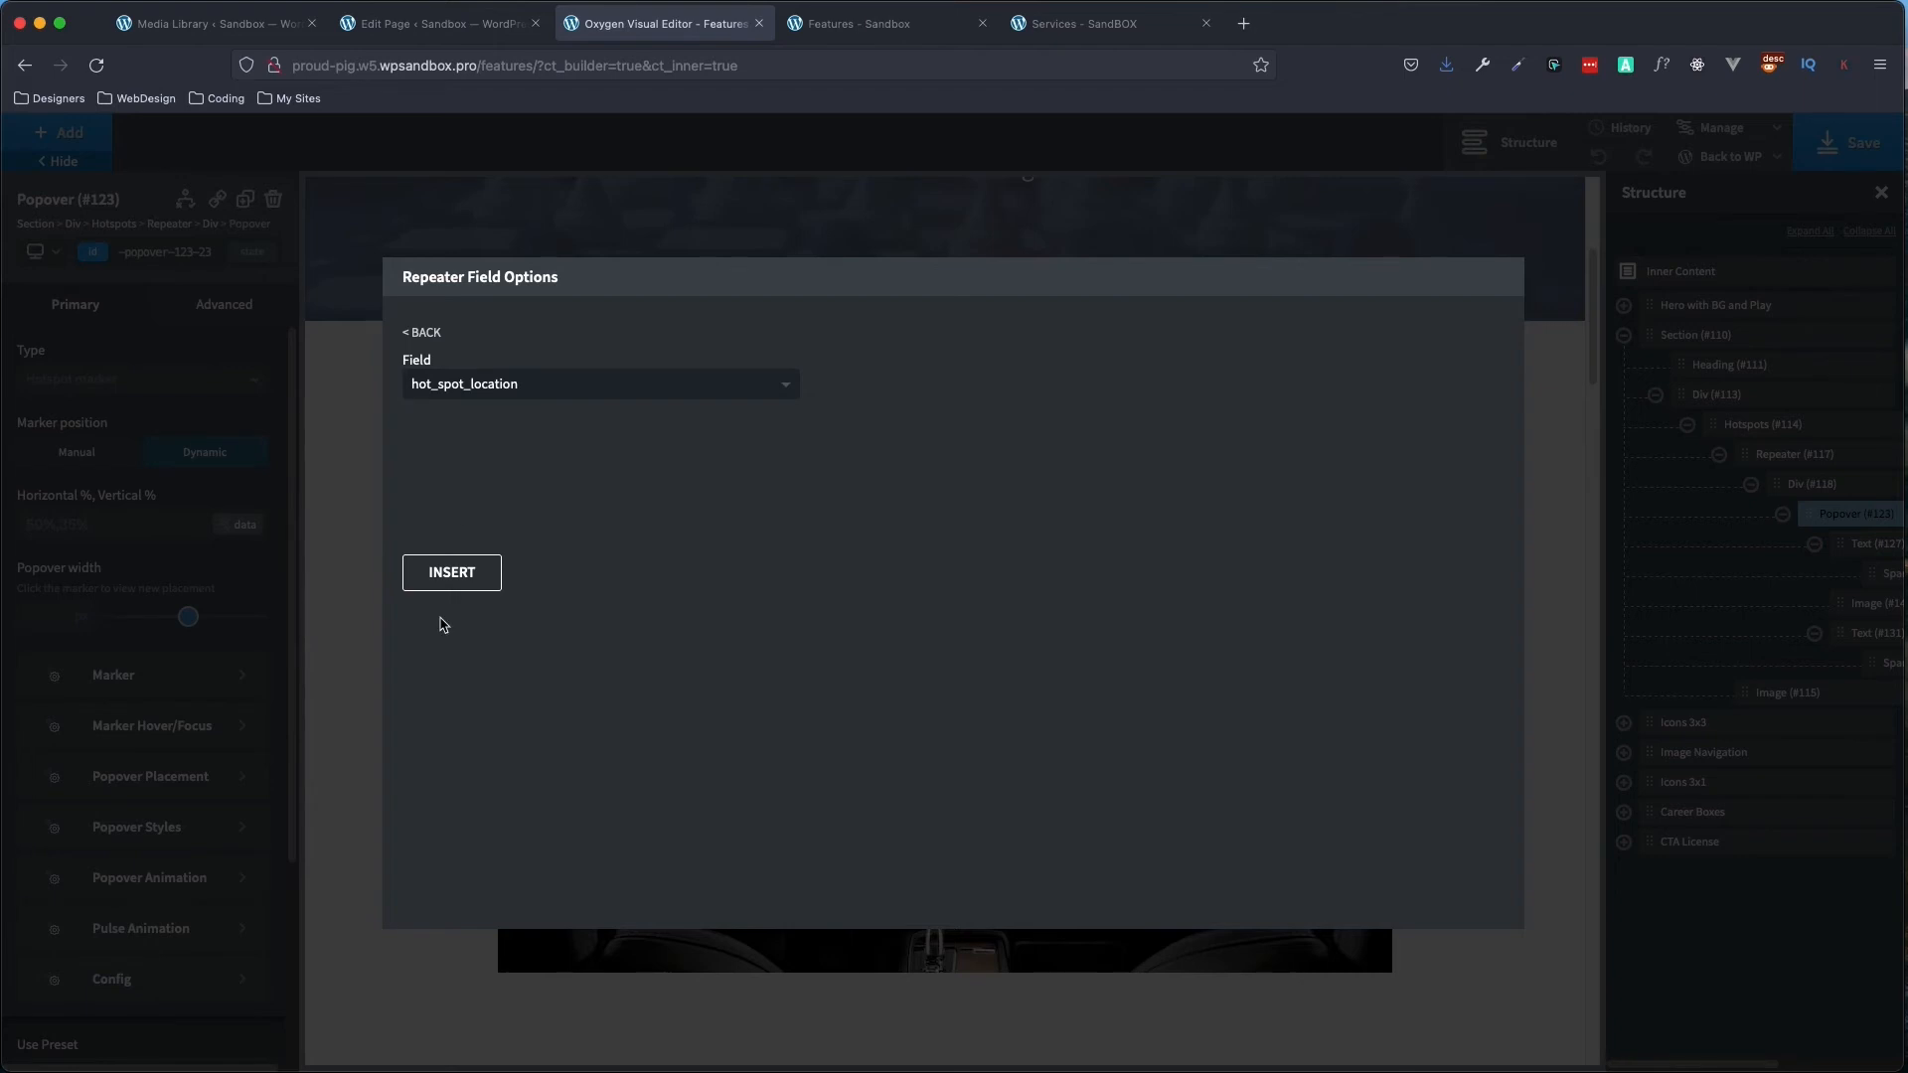
click(440, 575)
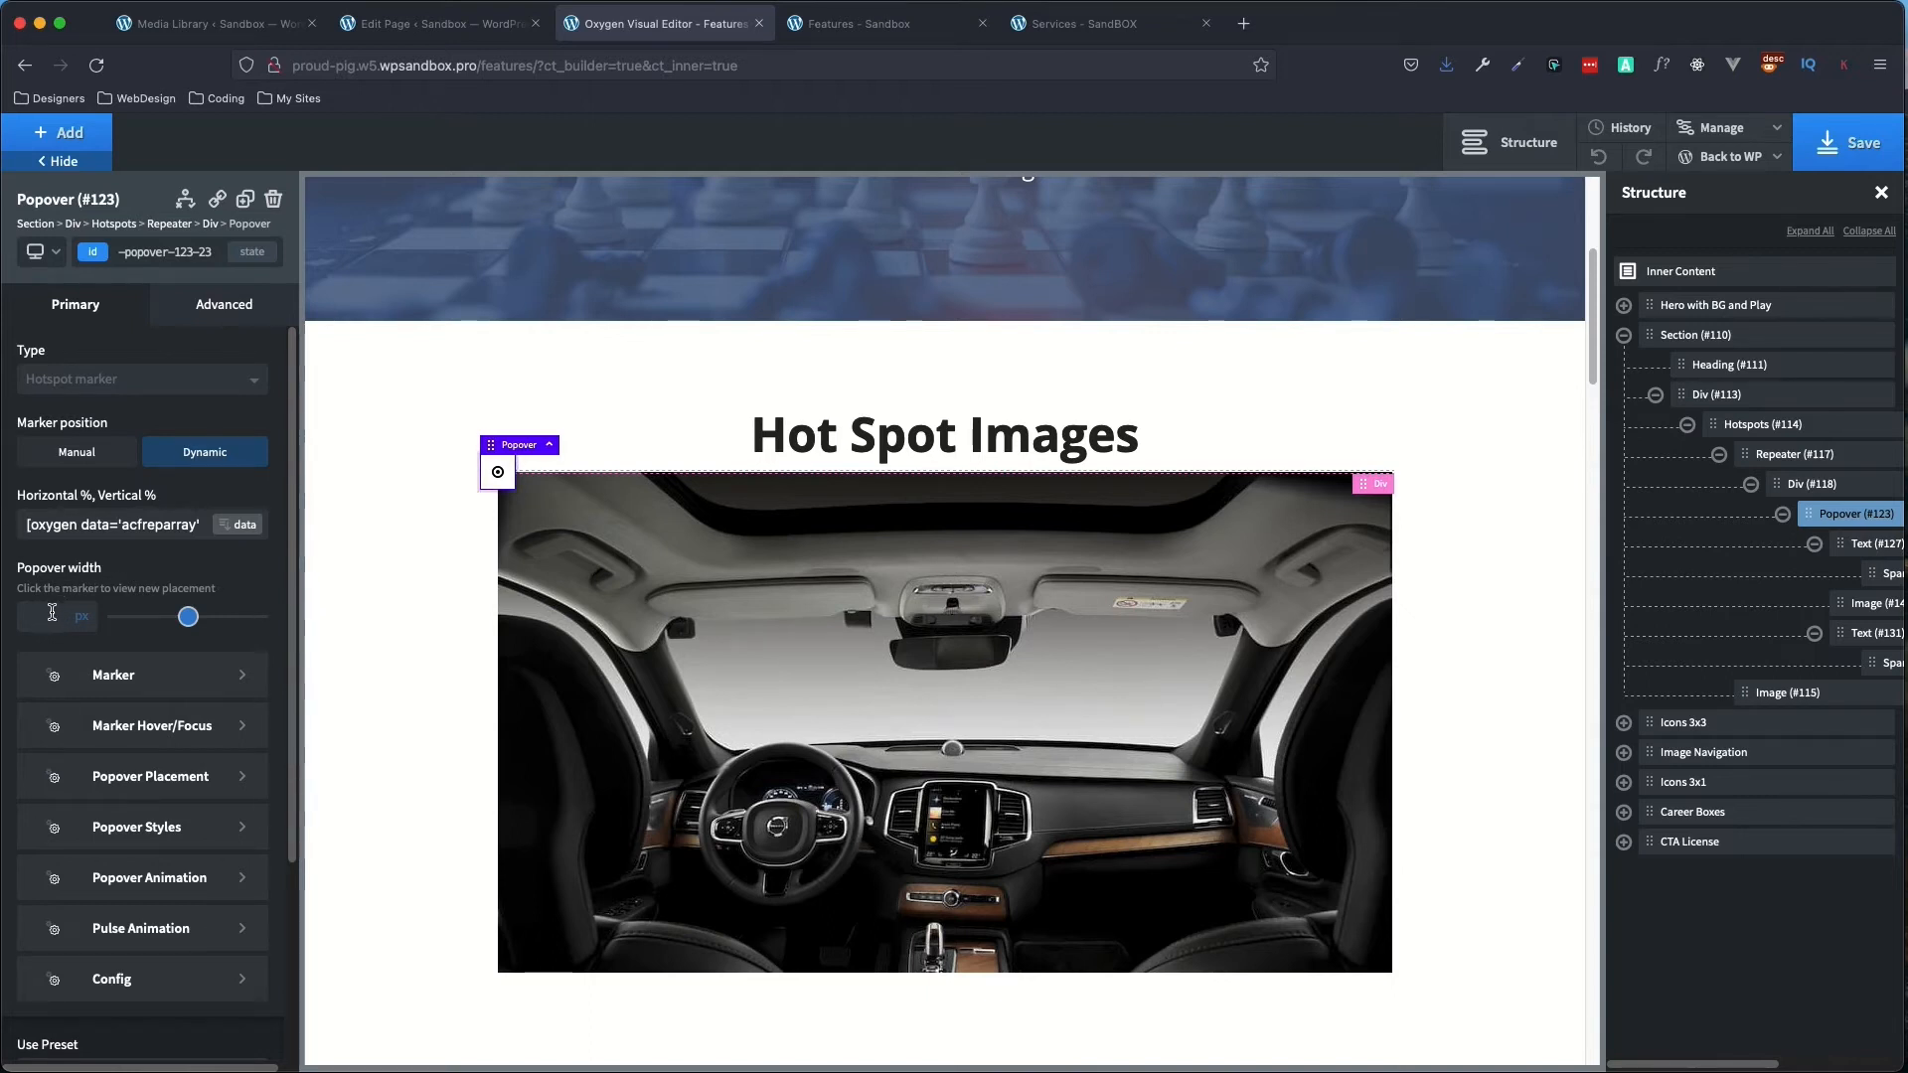
- Set the Popover's width to 625 px
scroll(52, 610, down, 1)
click(48, 556)
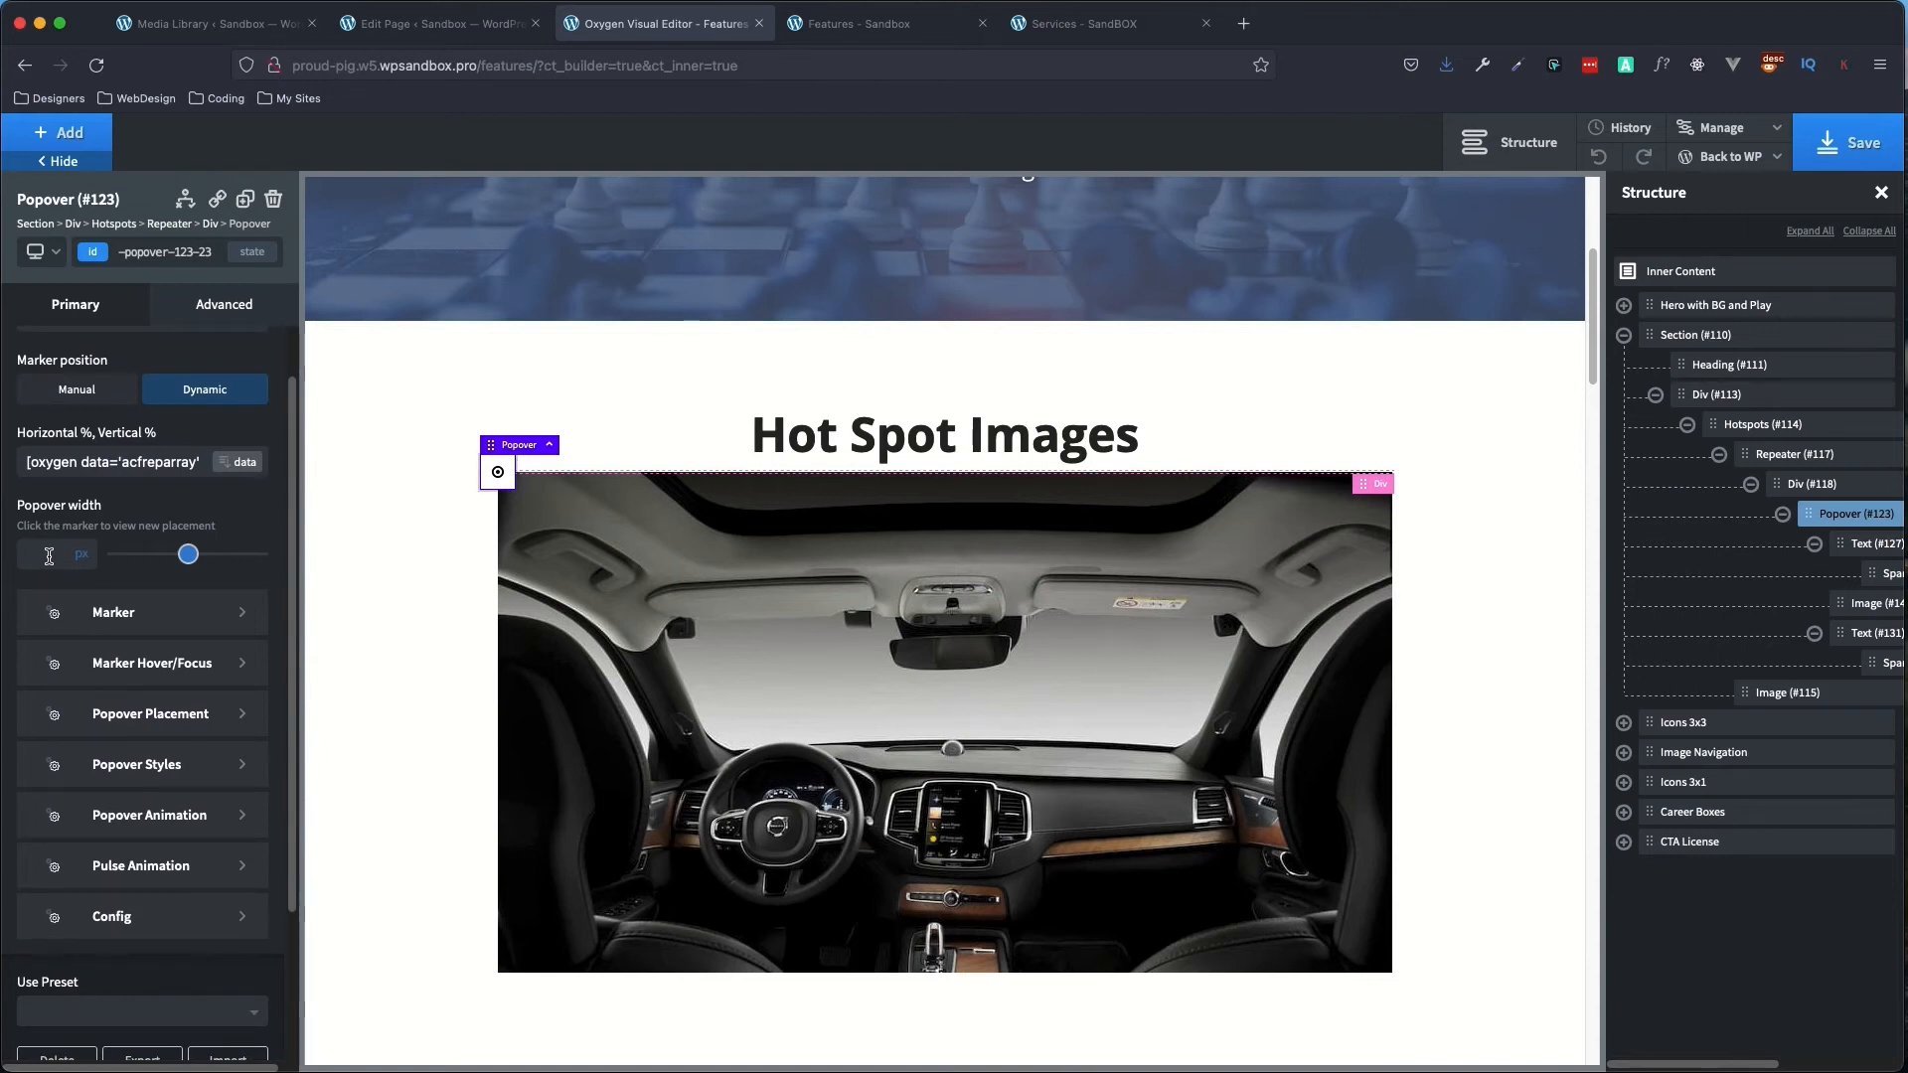
text(625)
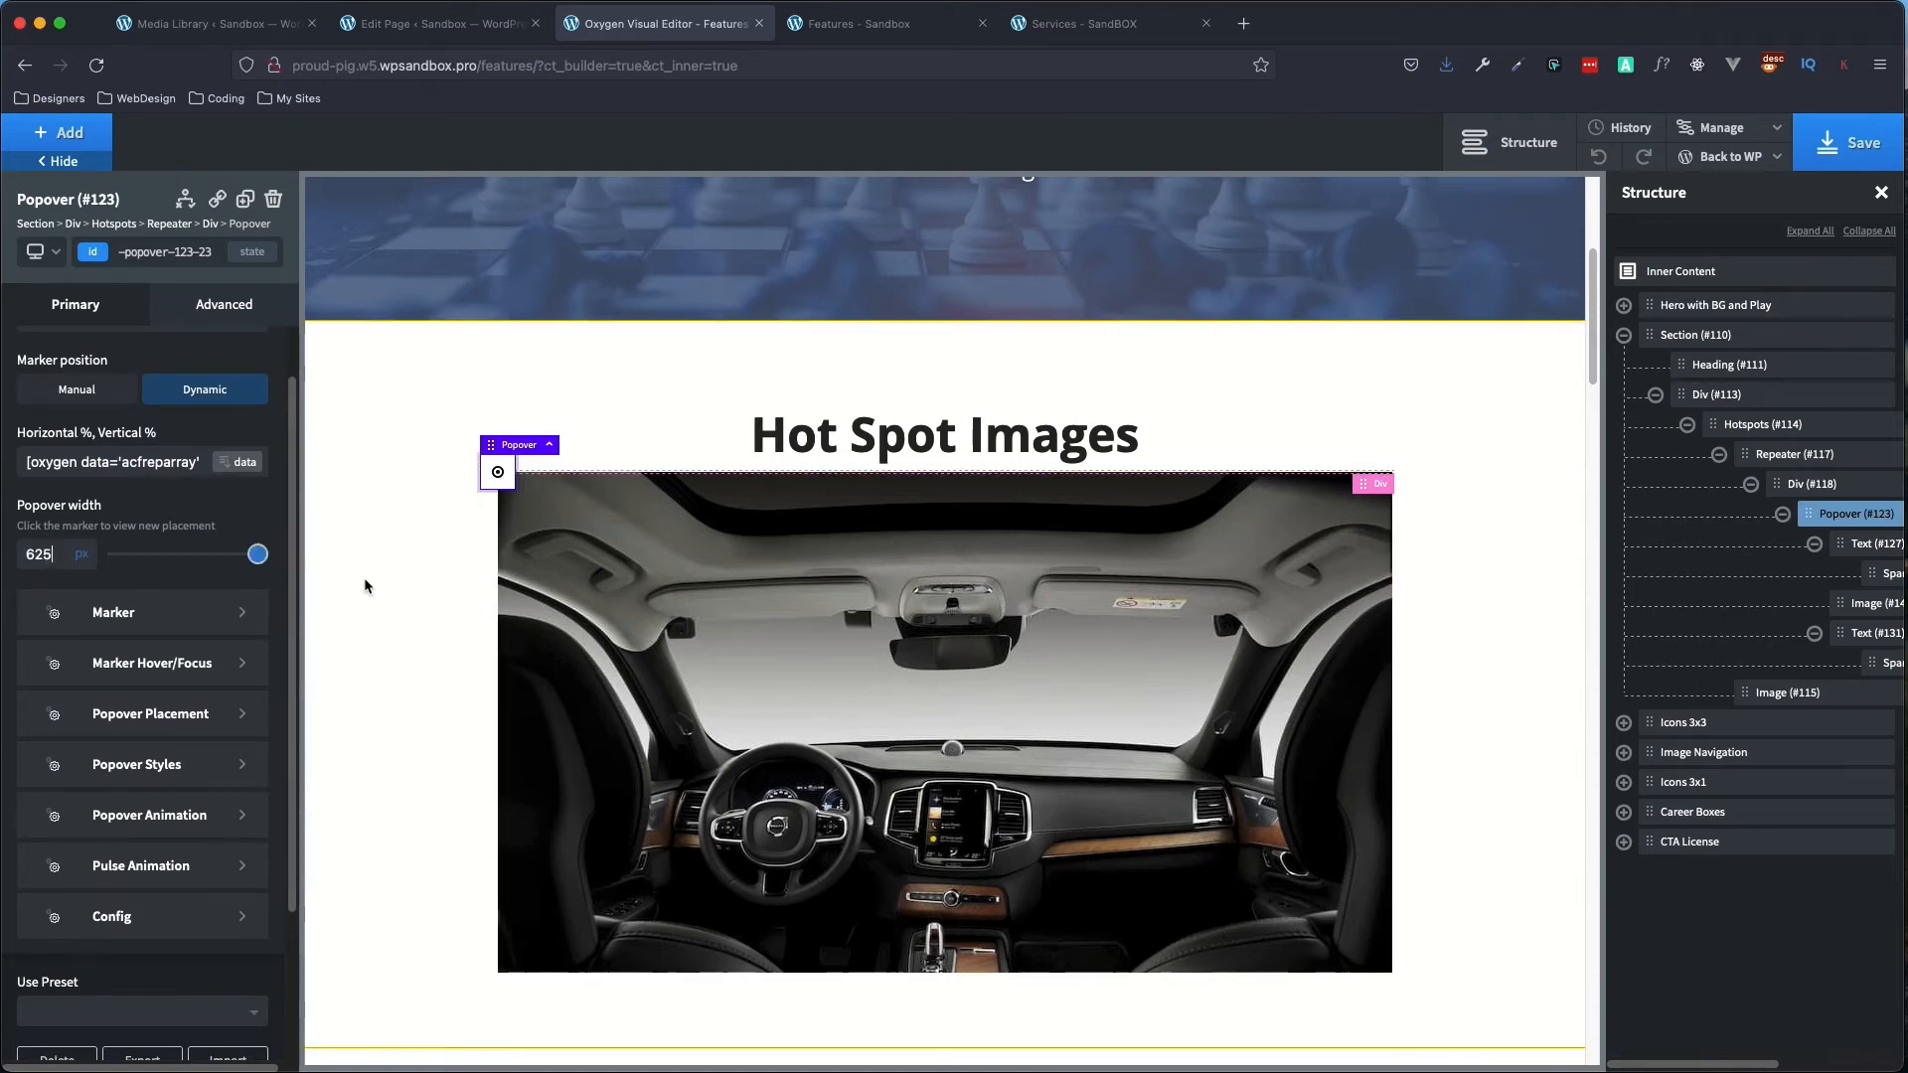
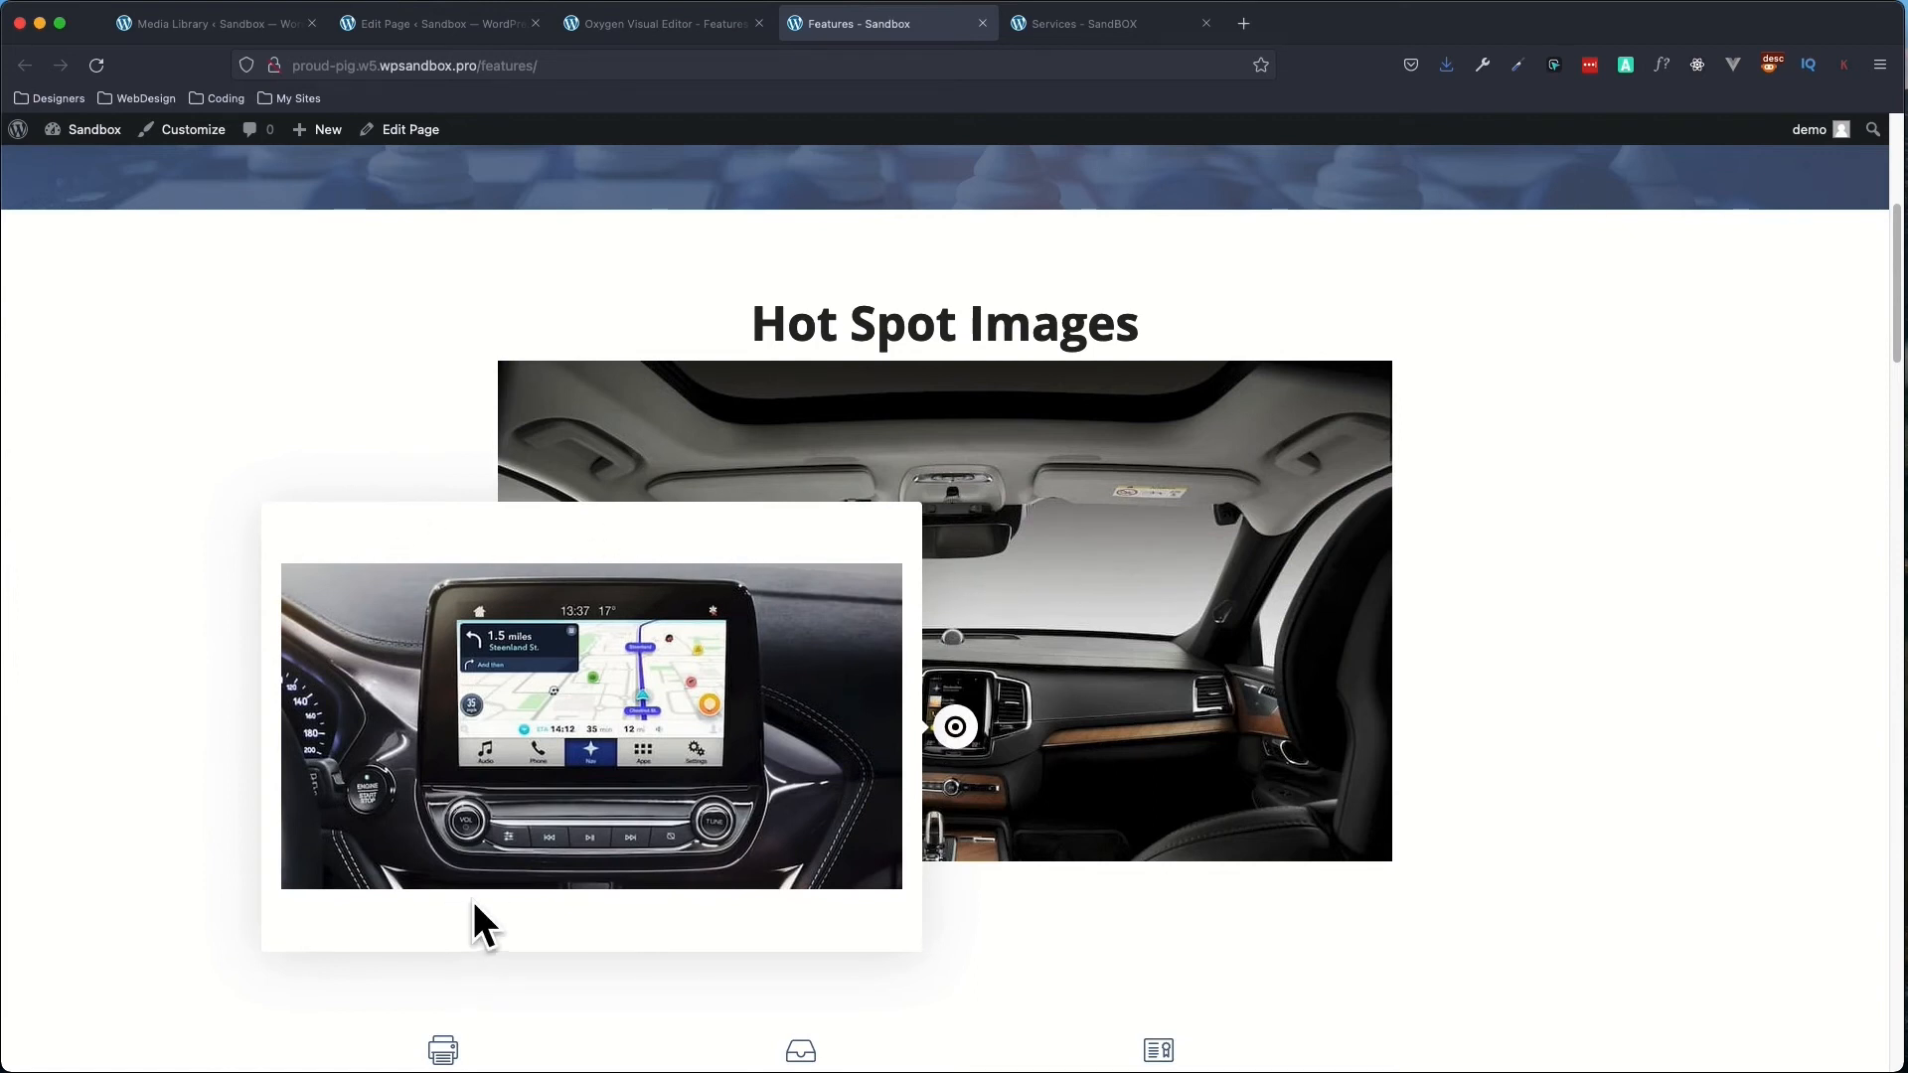
- In the Oxygen editor, add a display condition to the popover's description text, using the Hot Spot Text repeater field as dynamic data
click(656, 23)
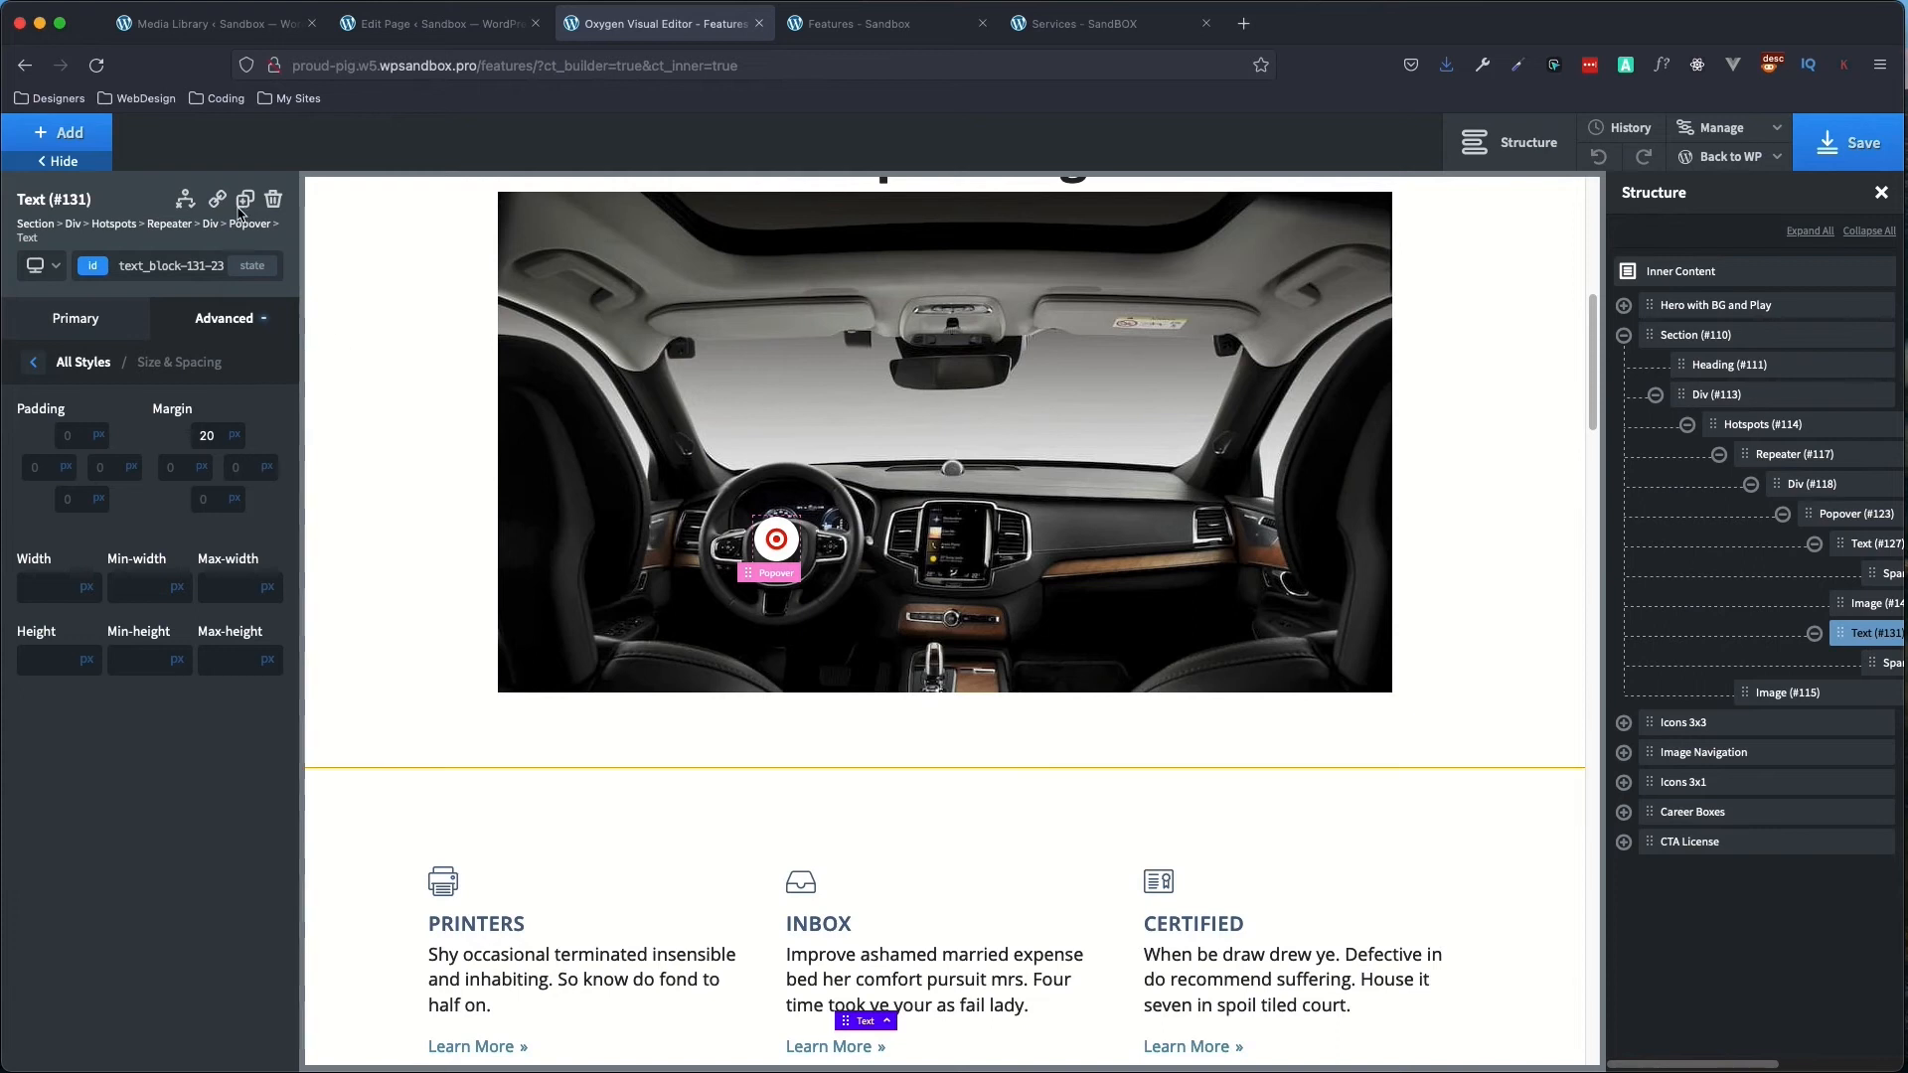
click(185, 204)
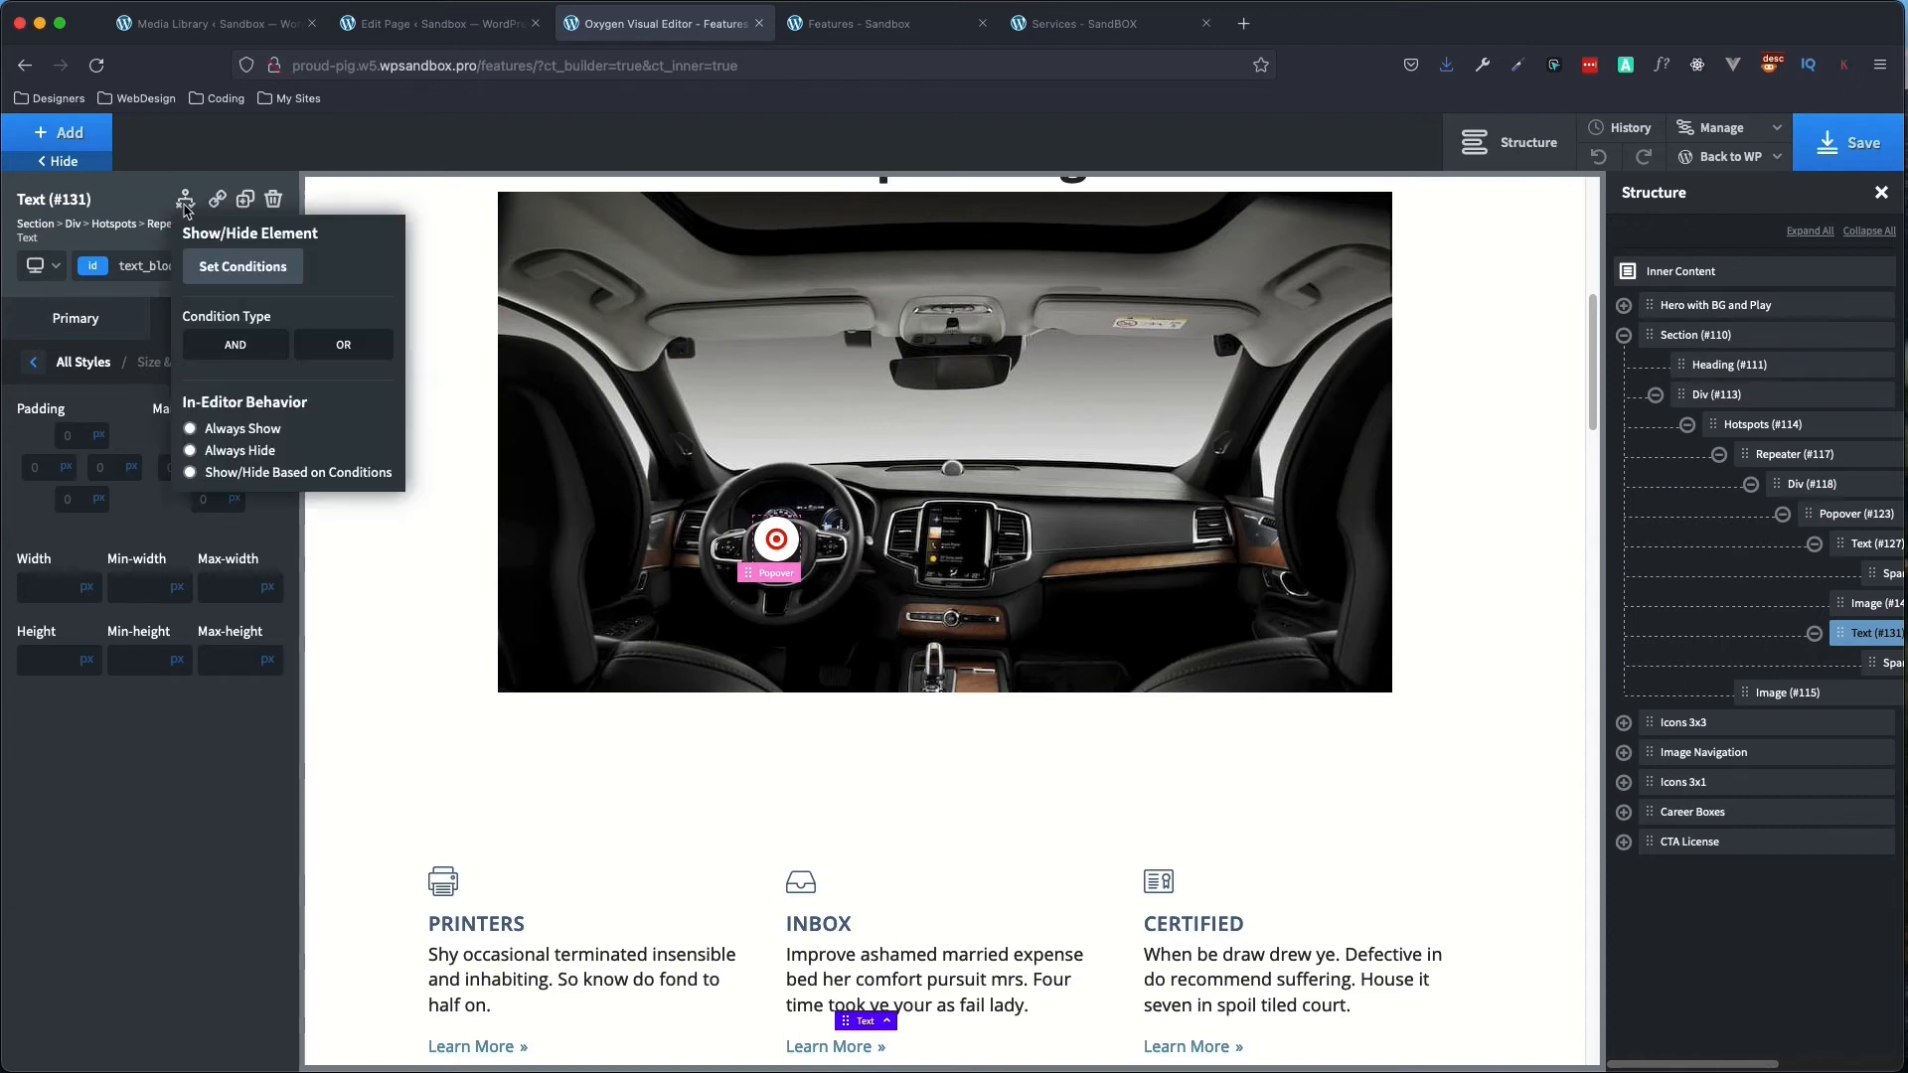
click(212, 274)
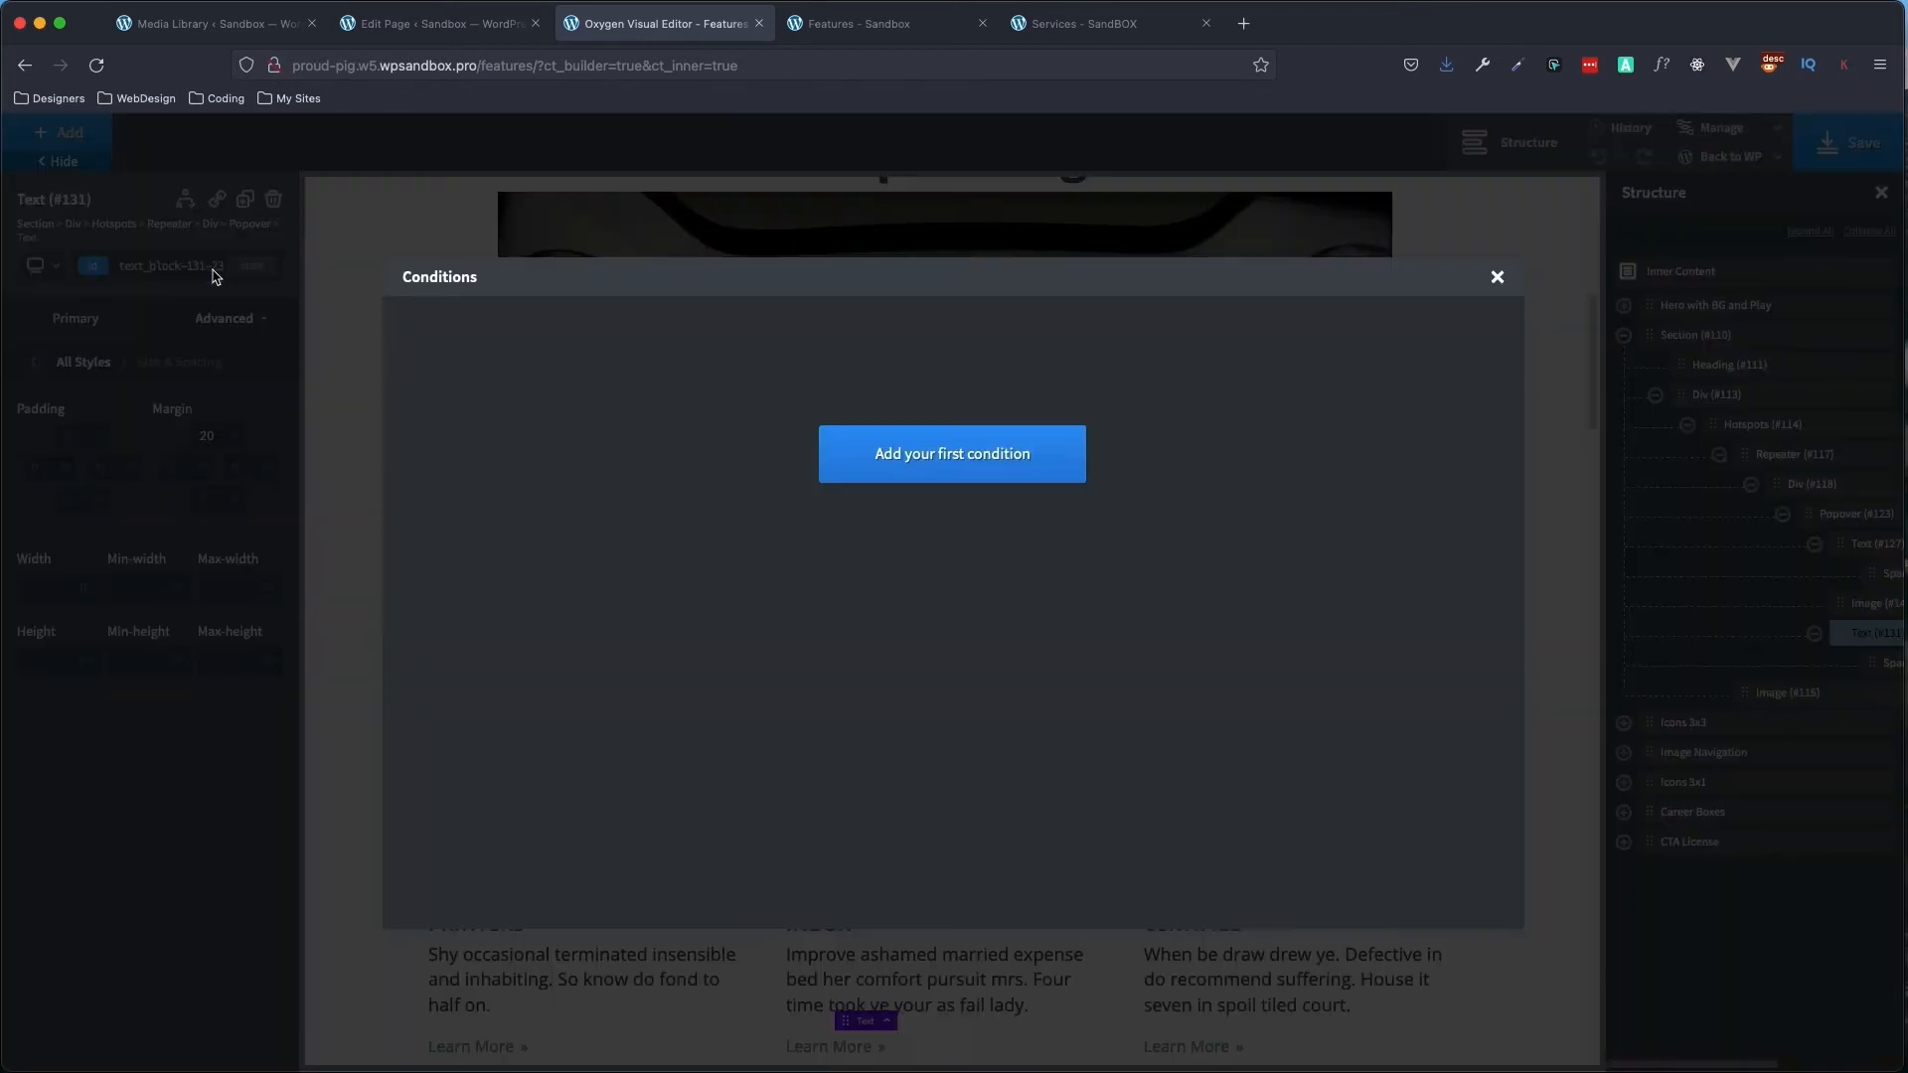
click(961, 474)
click(568, 349)
click(568, 350)
click(581, 353)
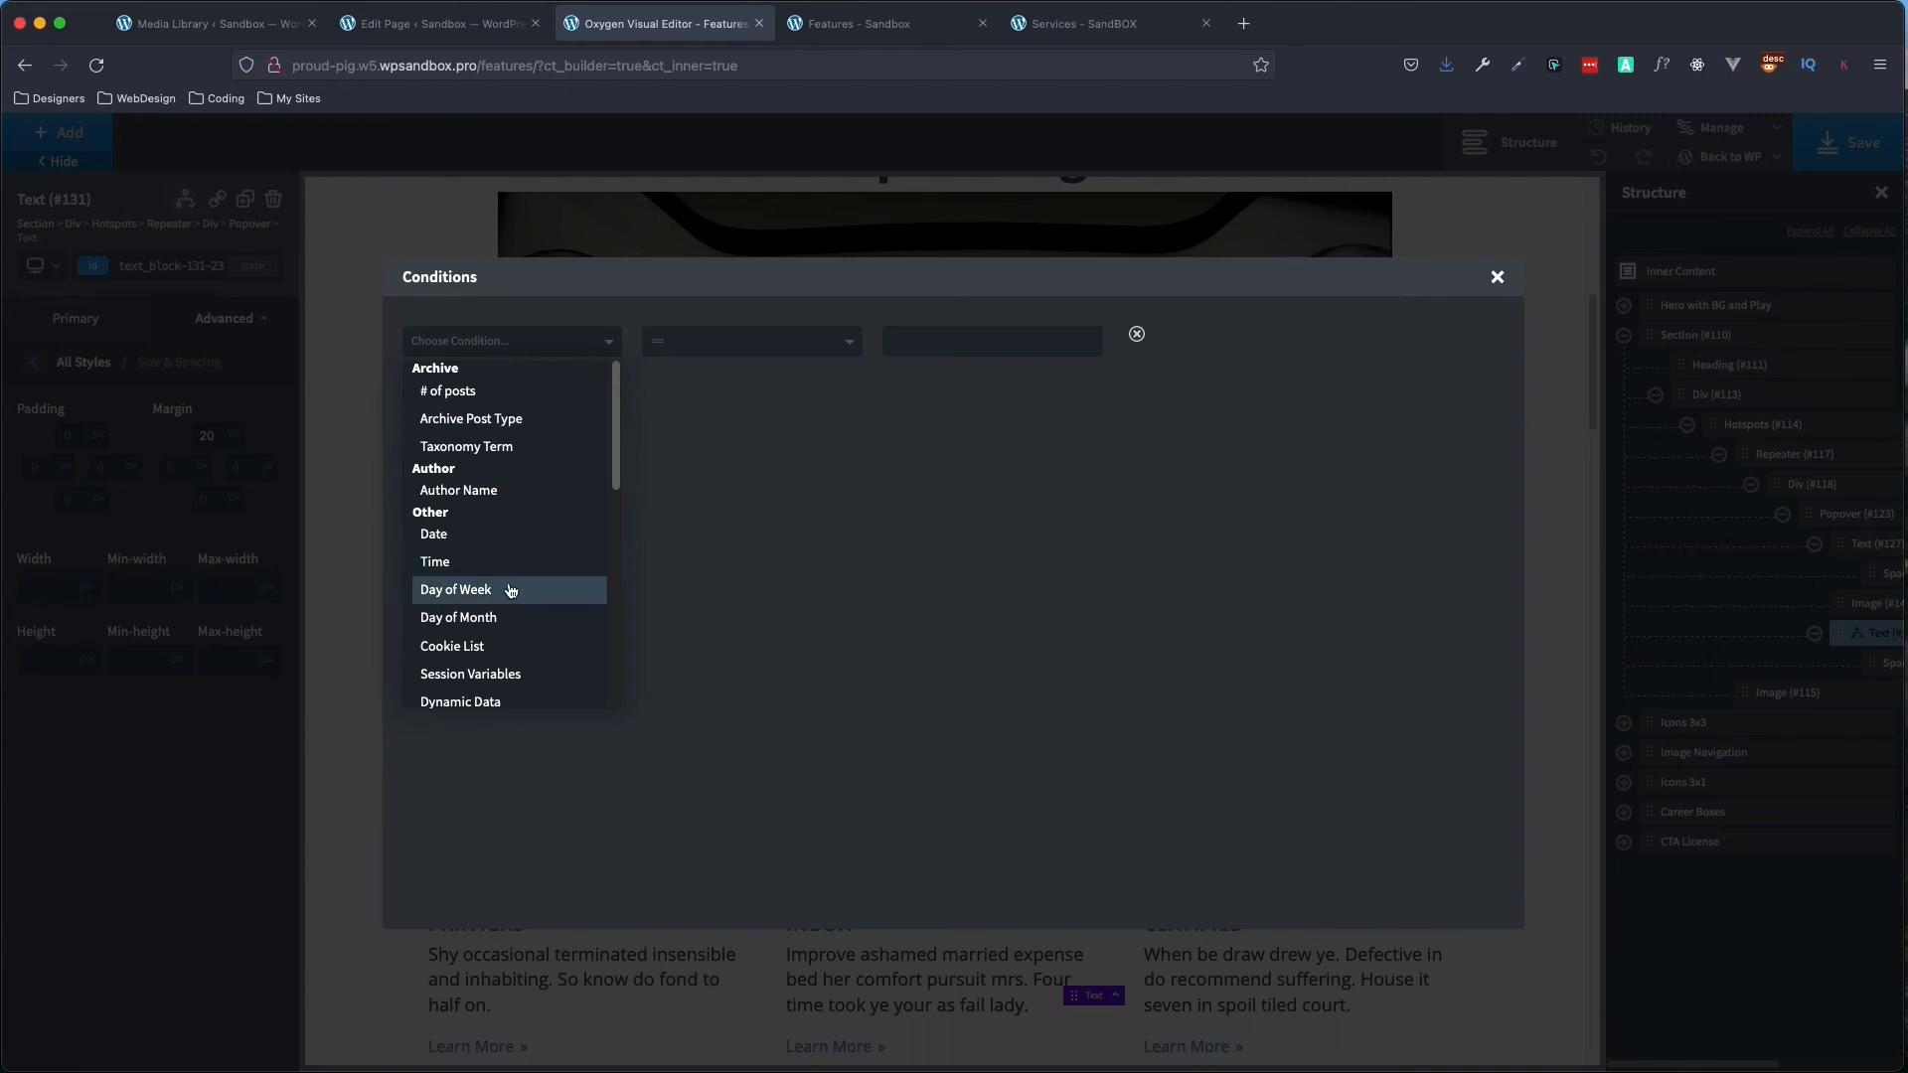
scroll(533, 593, down, 2)
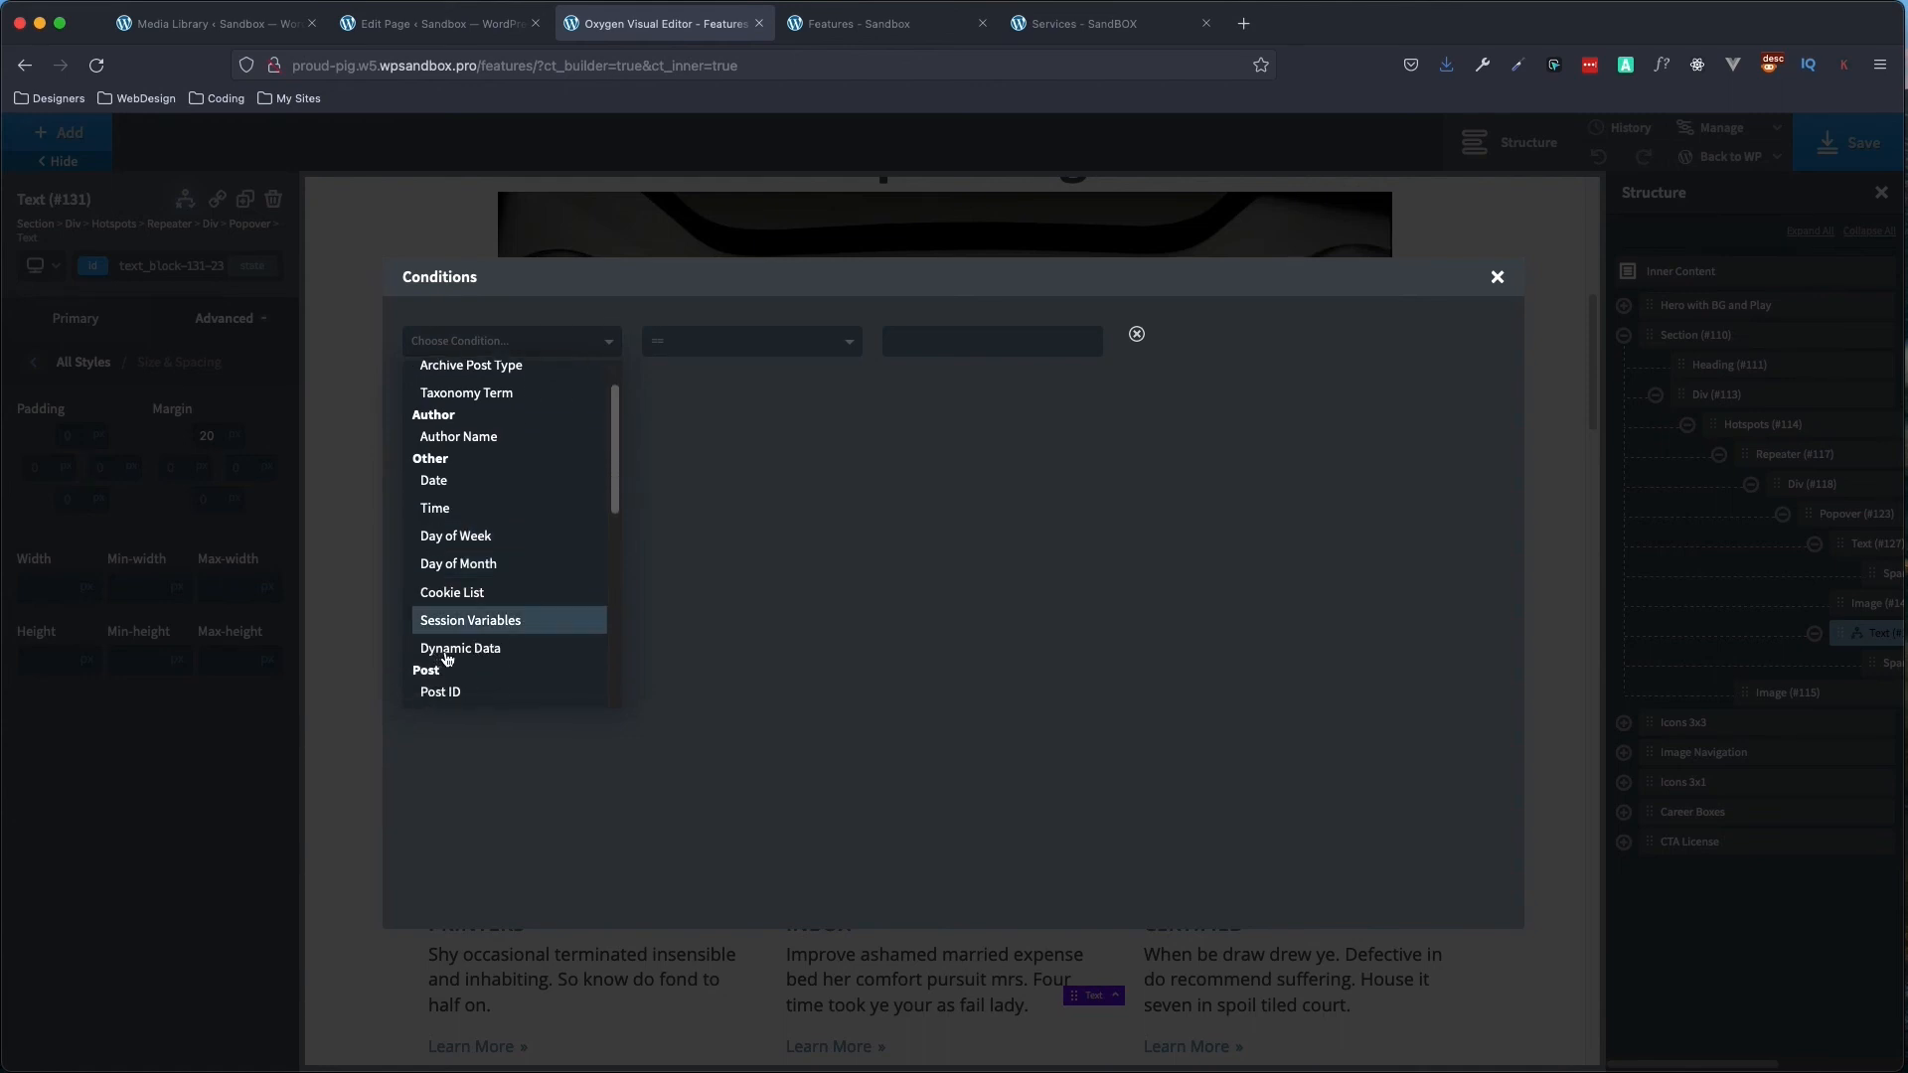
click(467, 650)
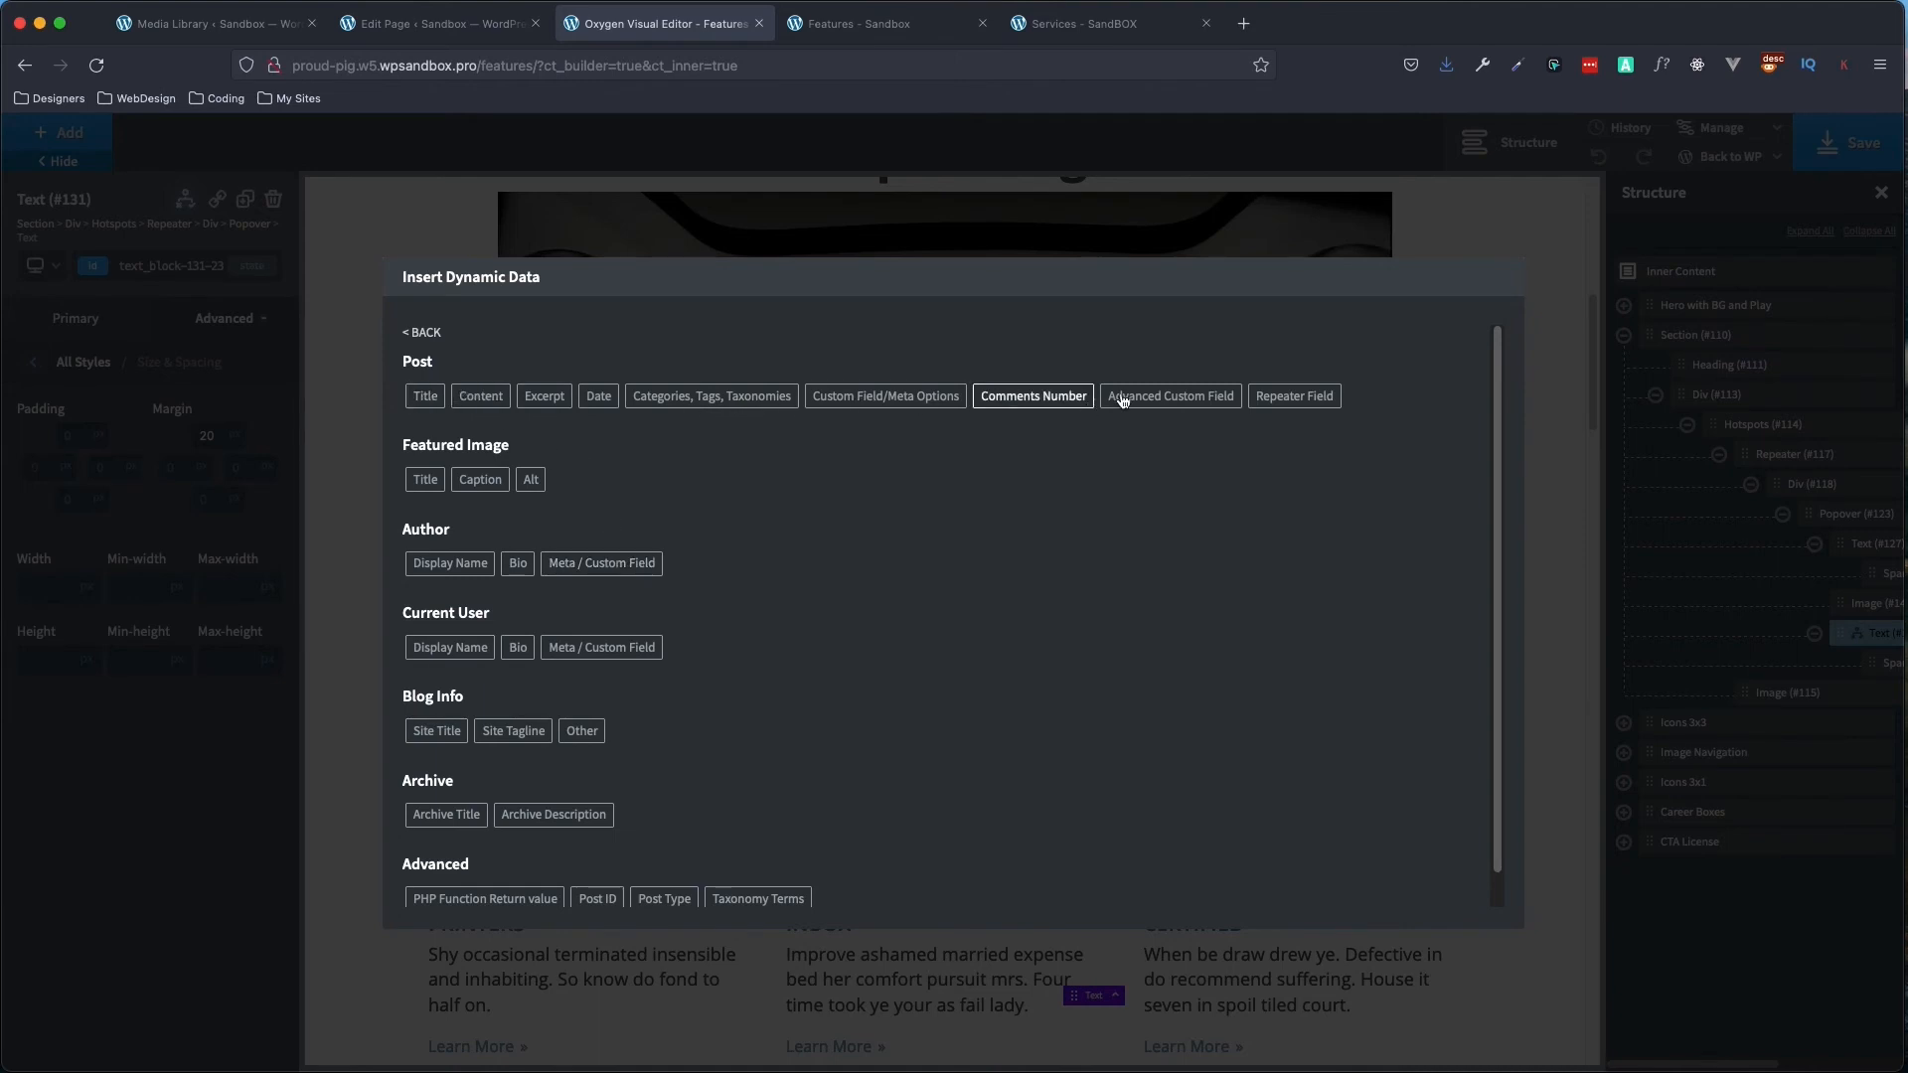
click(1311, 399)
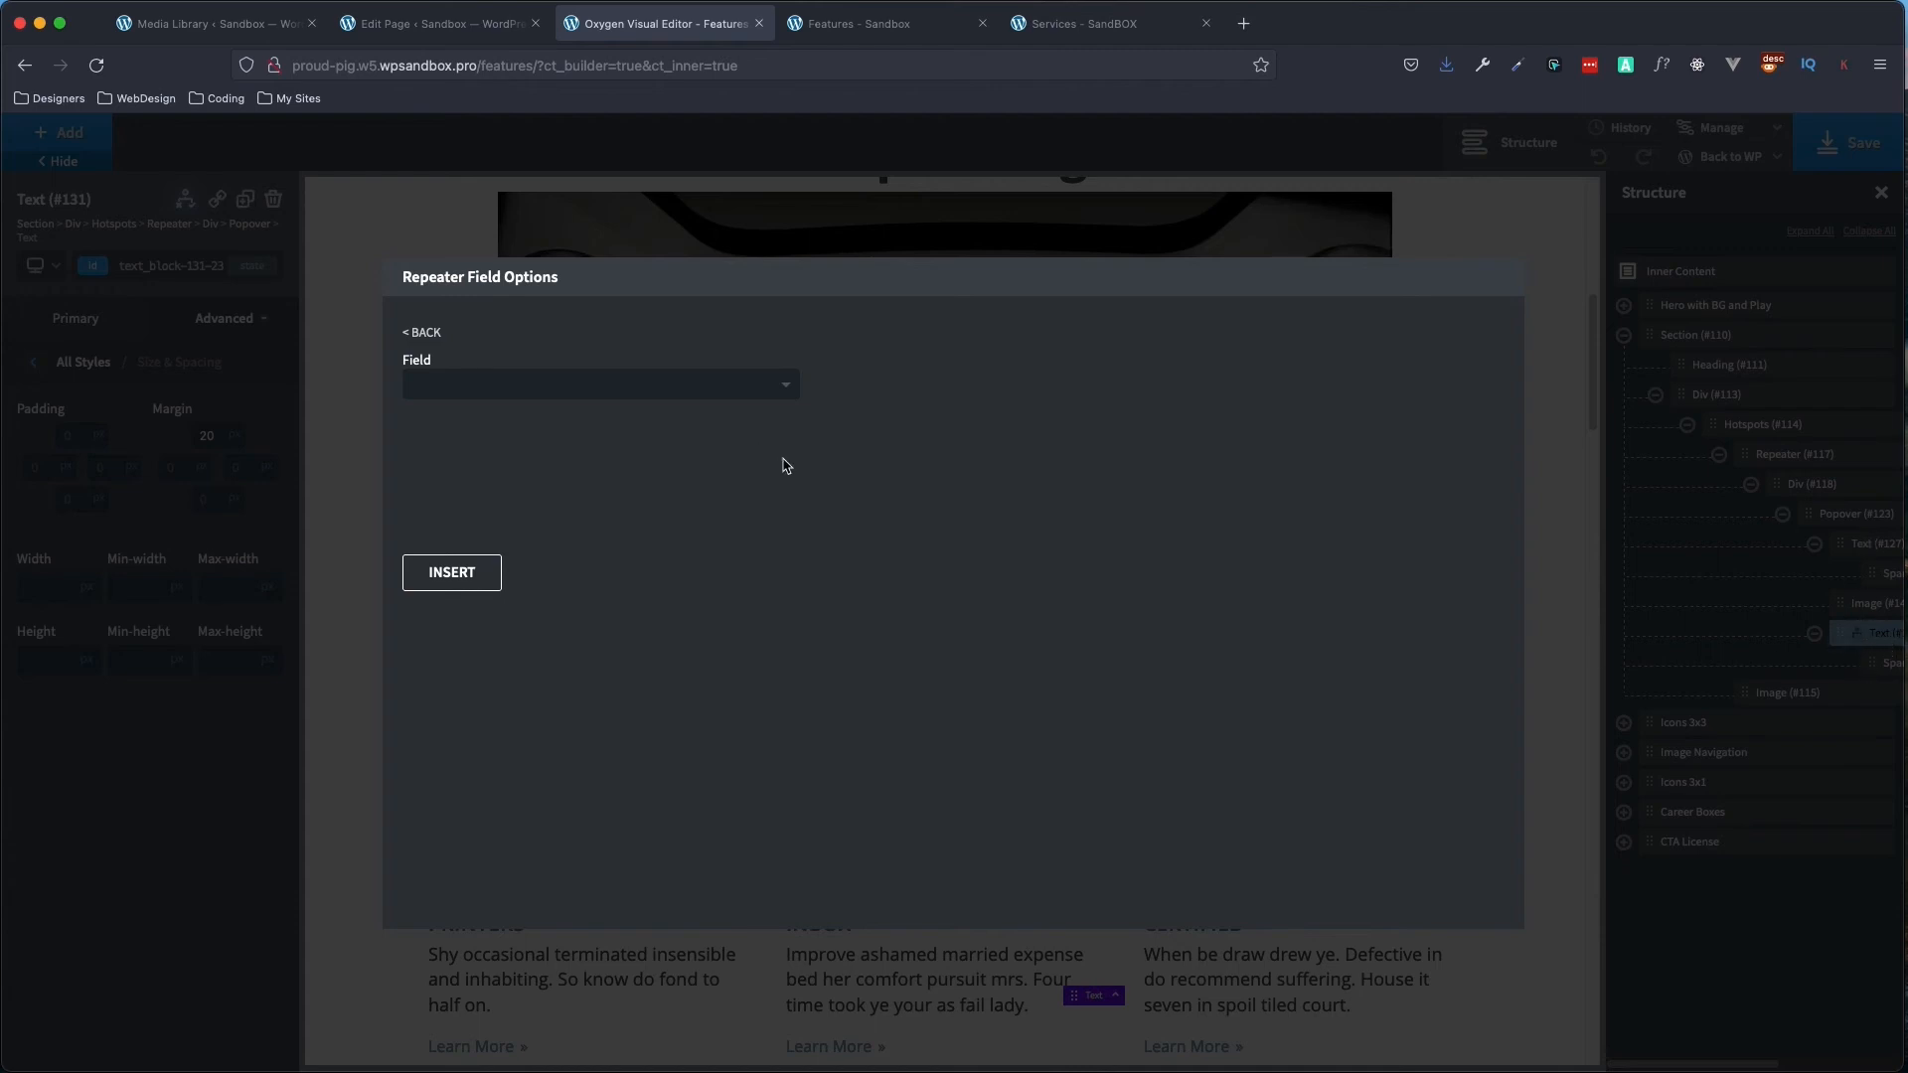
click(694, 391)
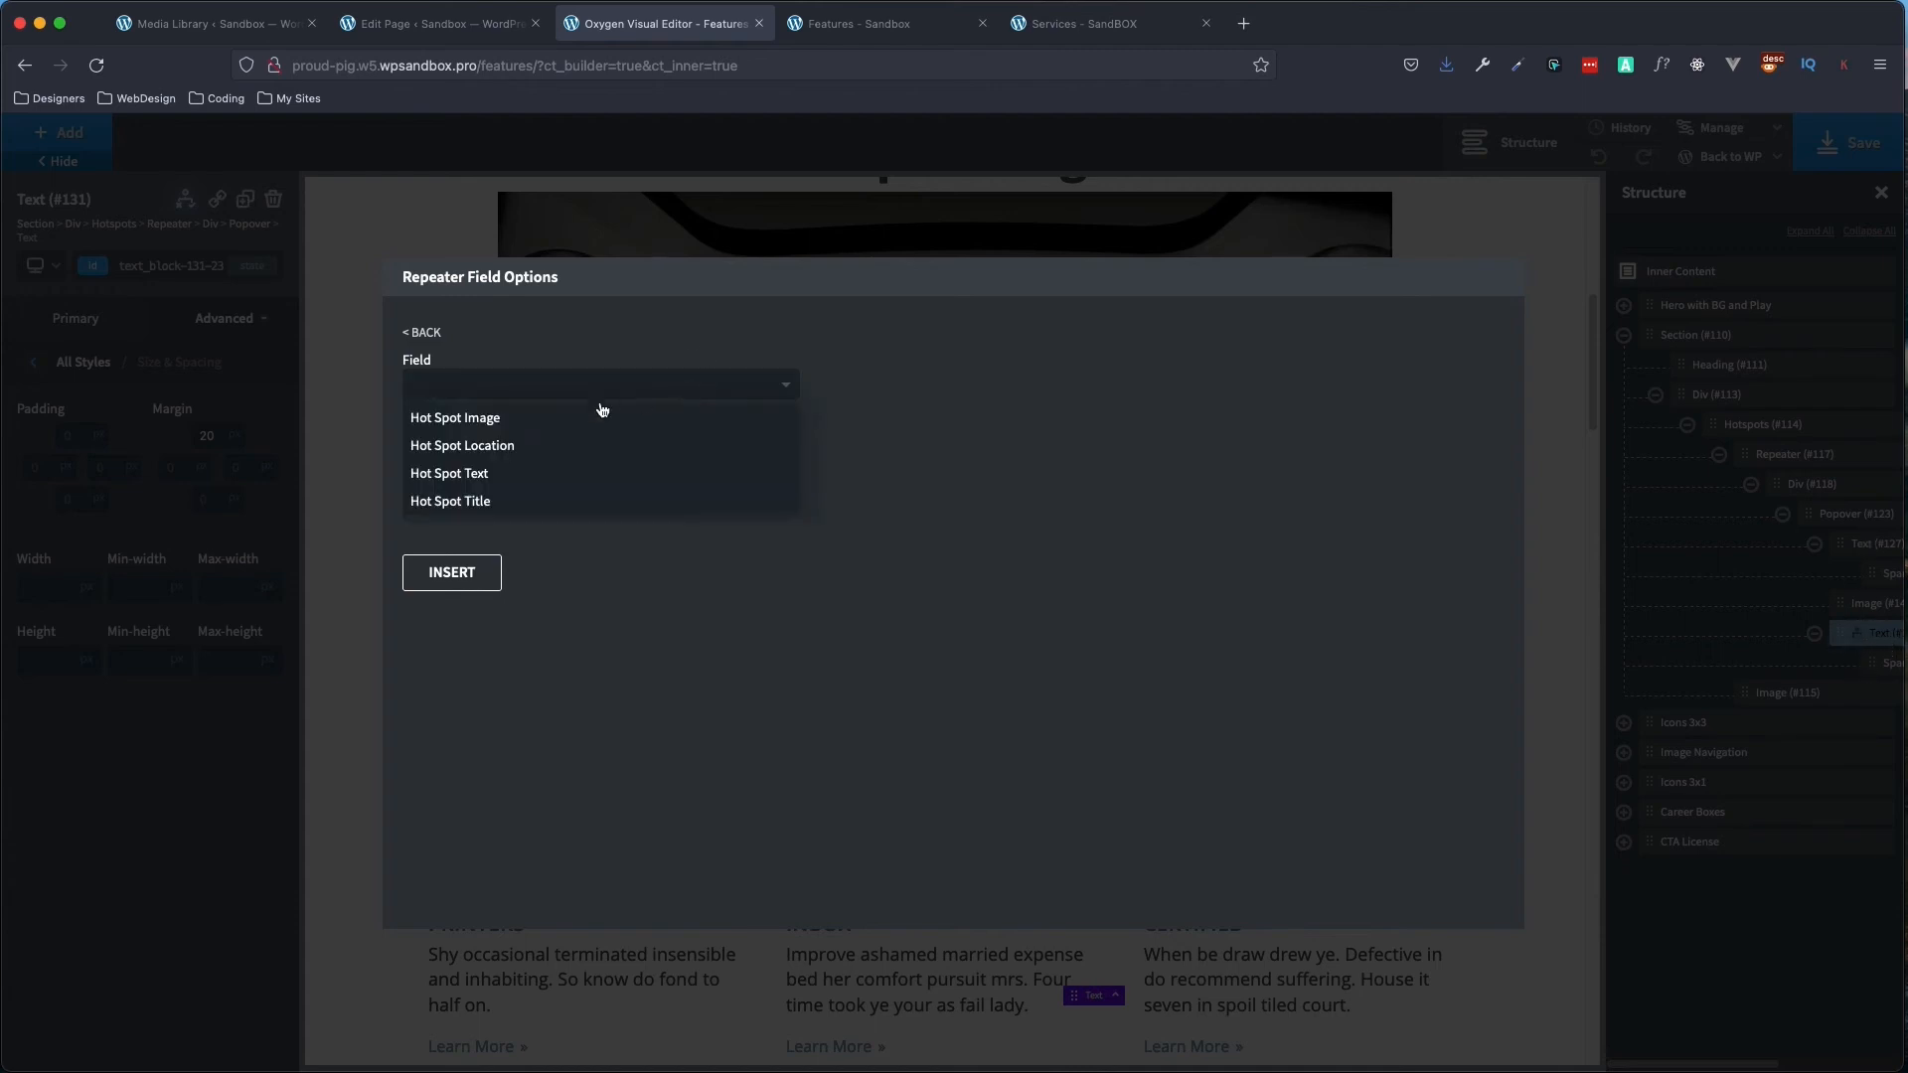
click(494, 481)
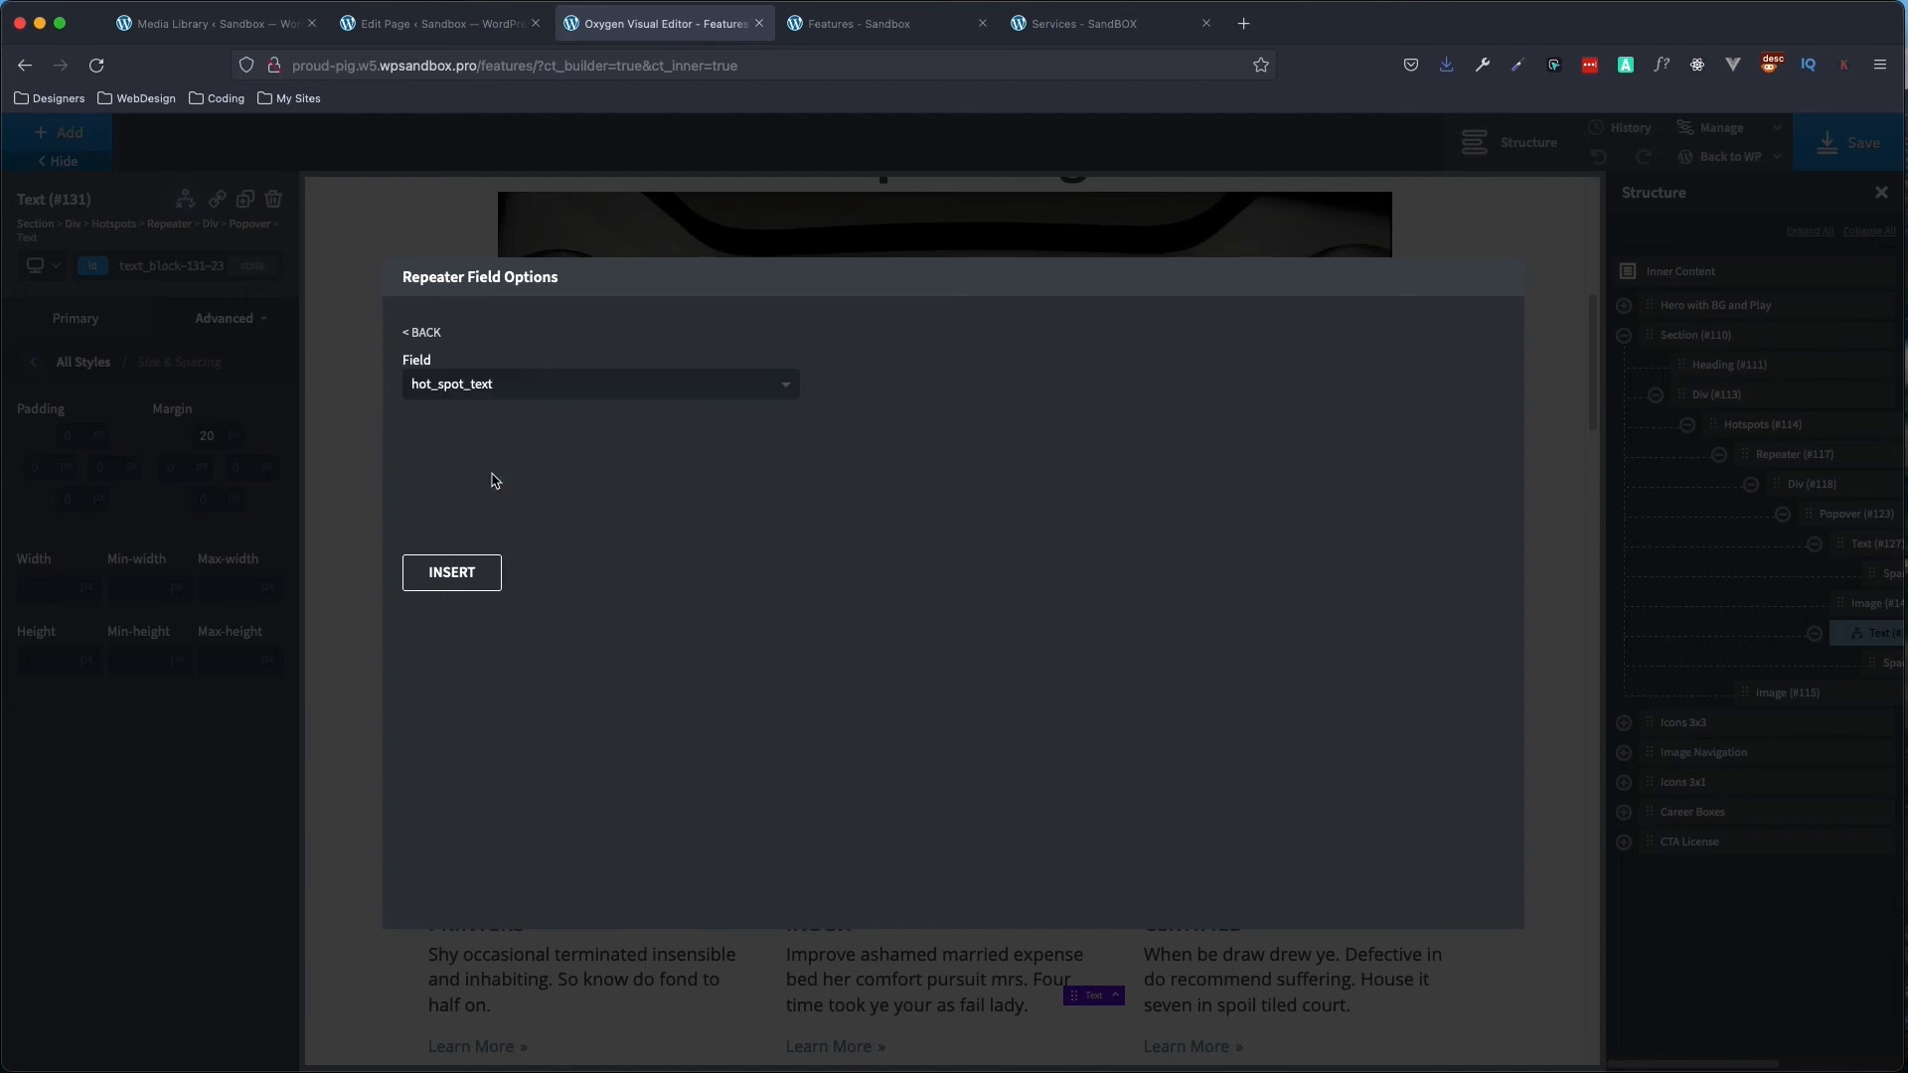
click(453, 574)
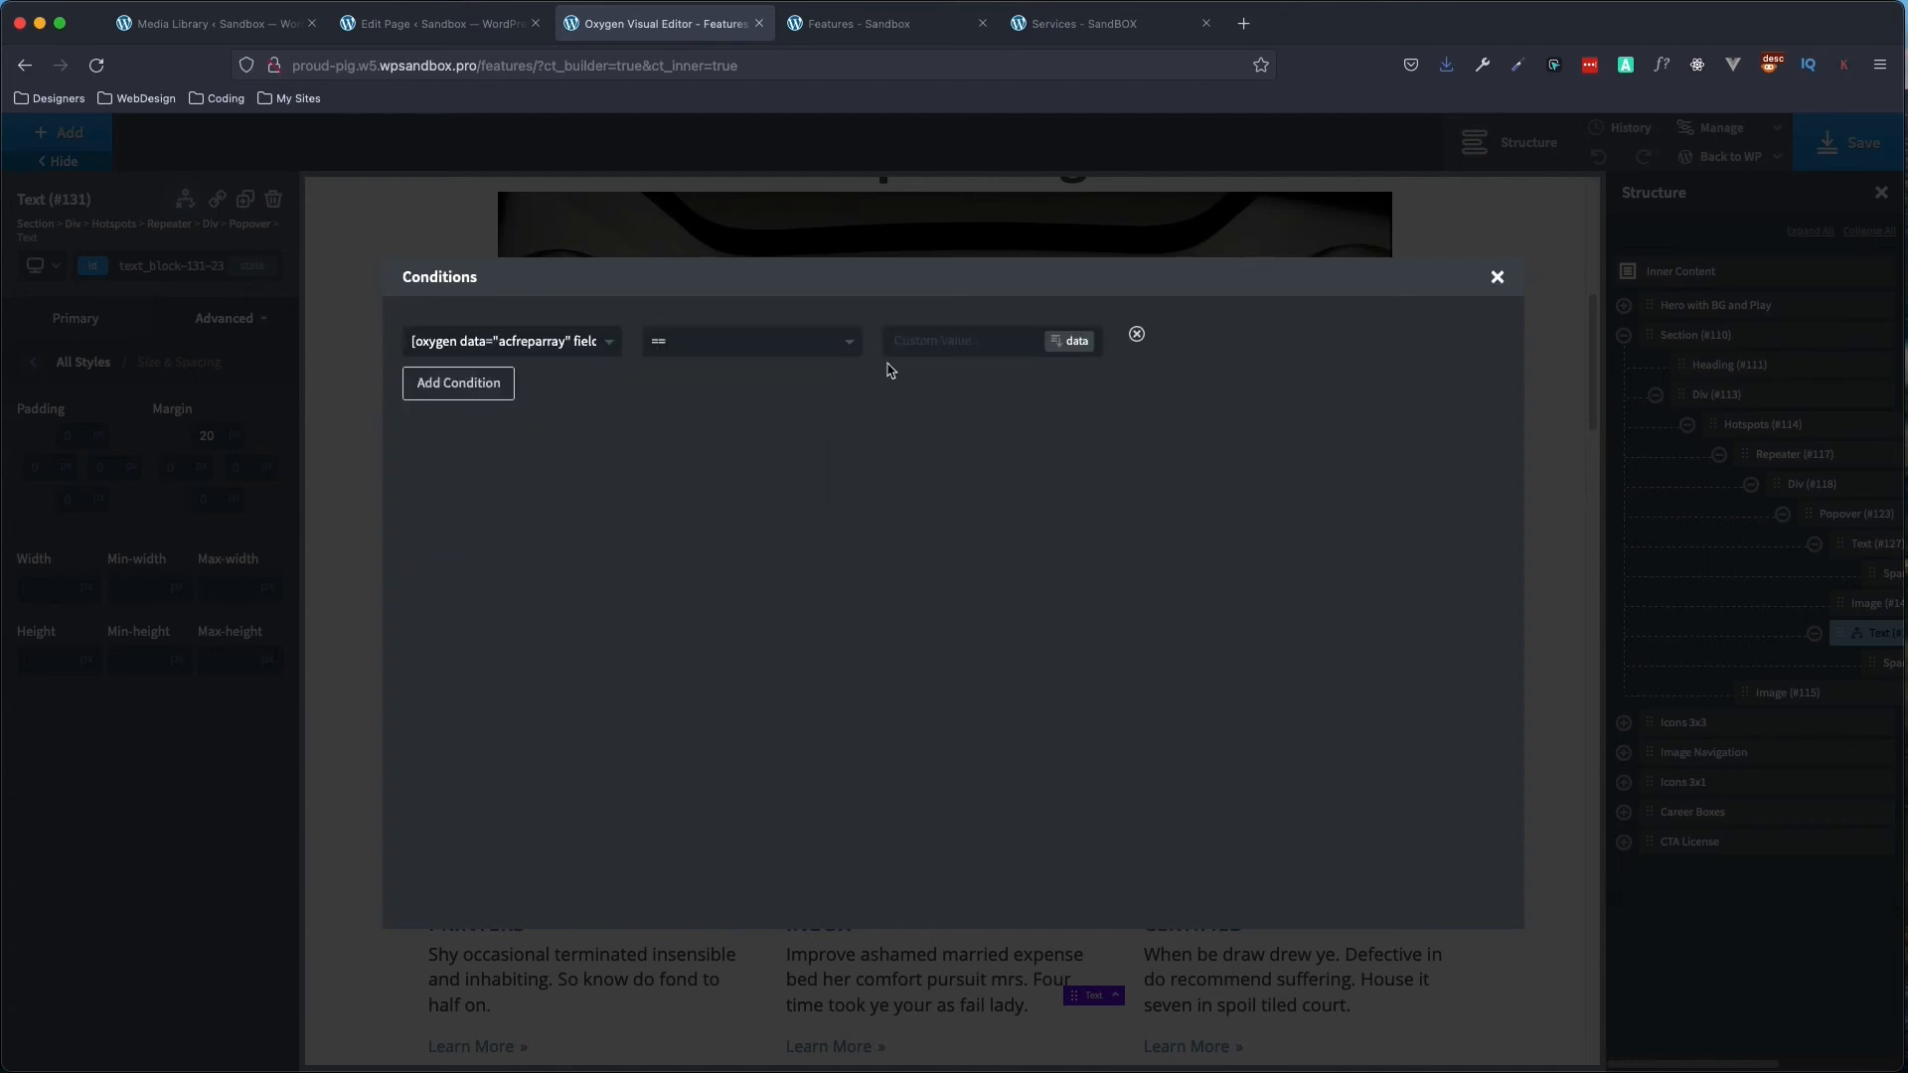
- Set the description text's condition operator to is_not_blank and close the conditions
click(833, 350)
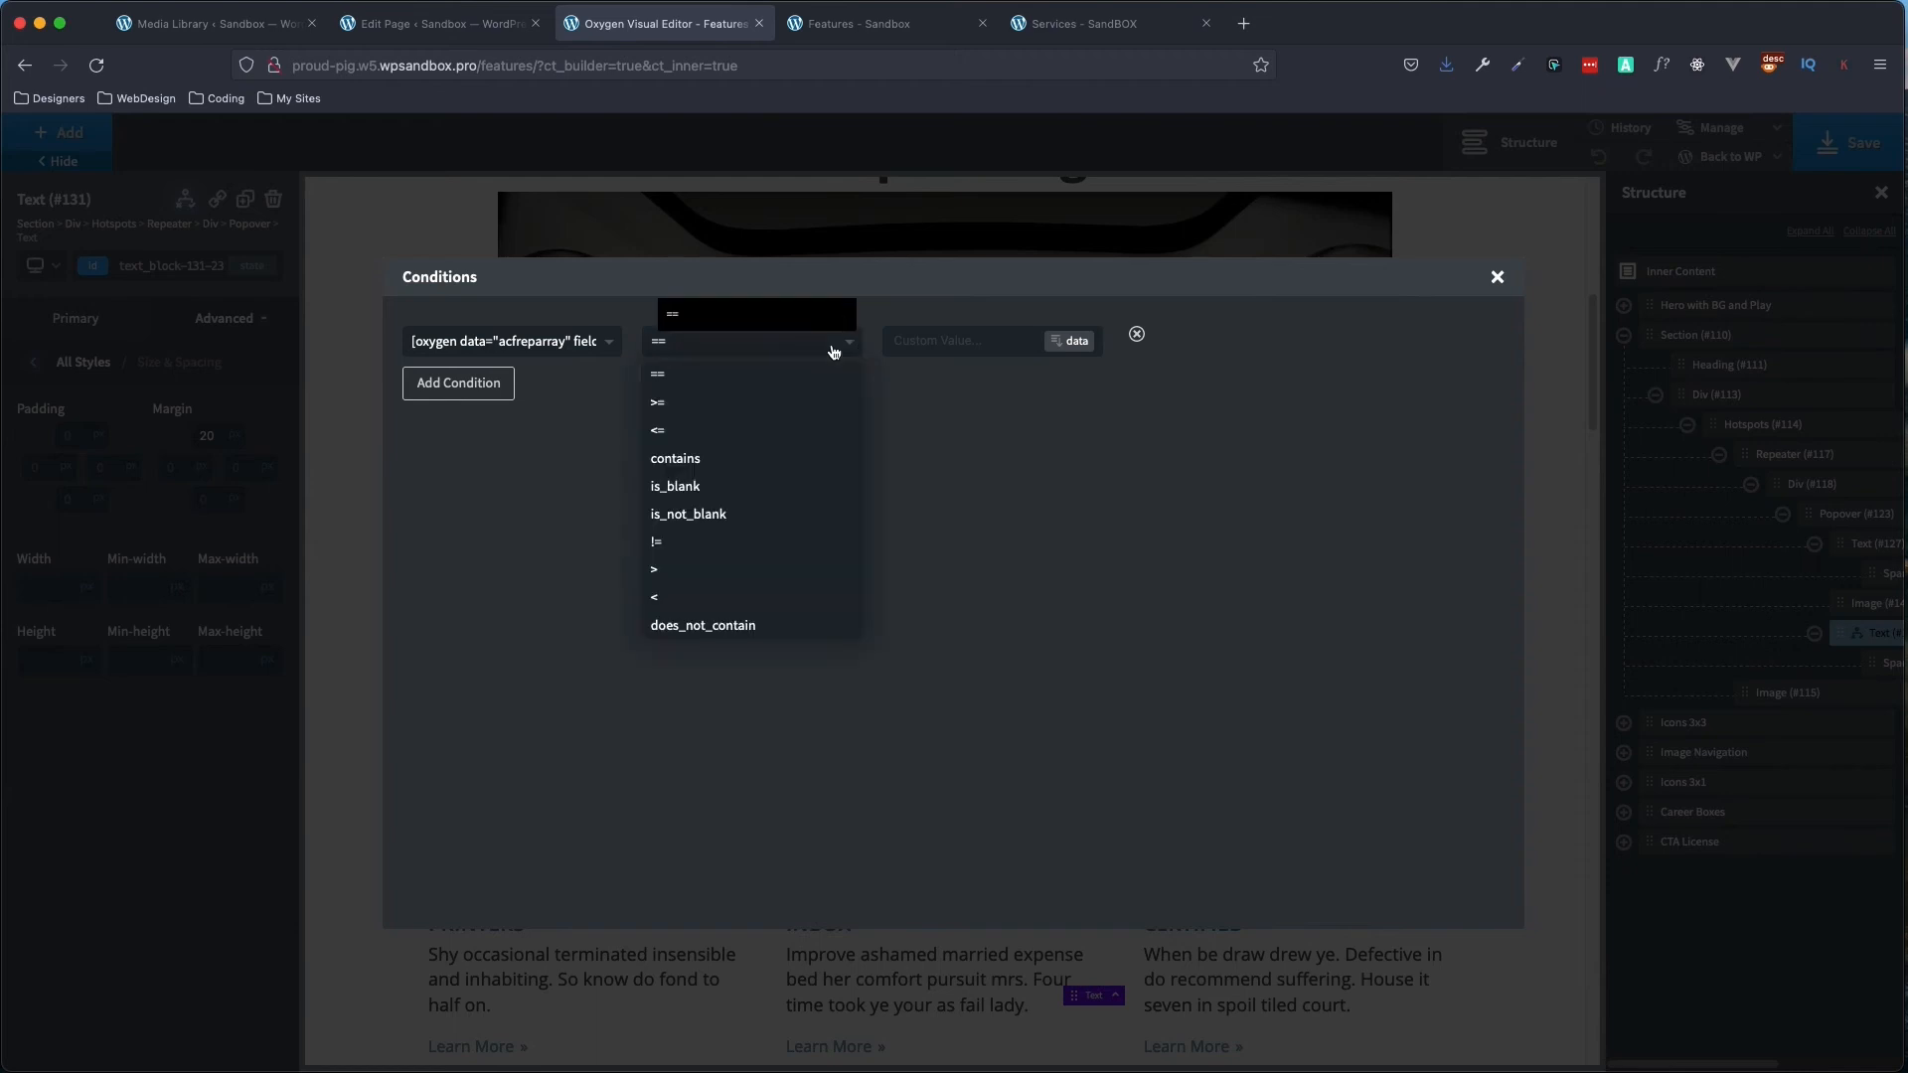
click(750, 519)
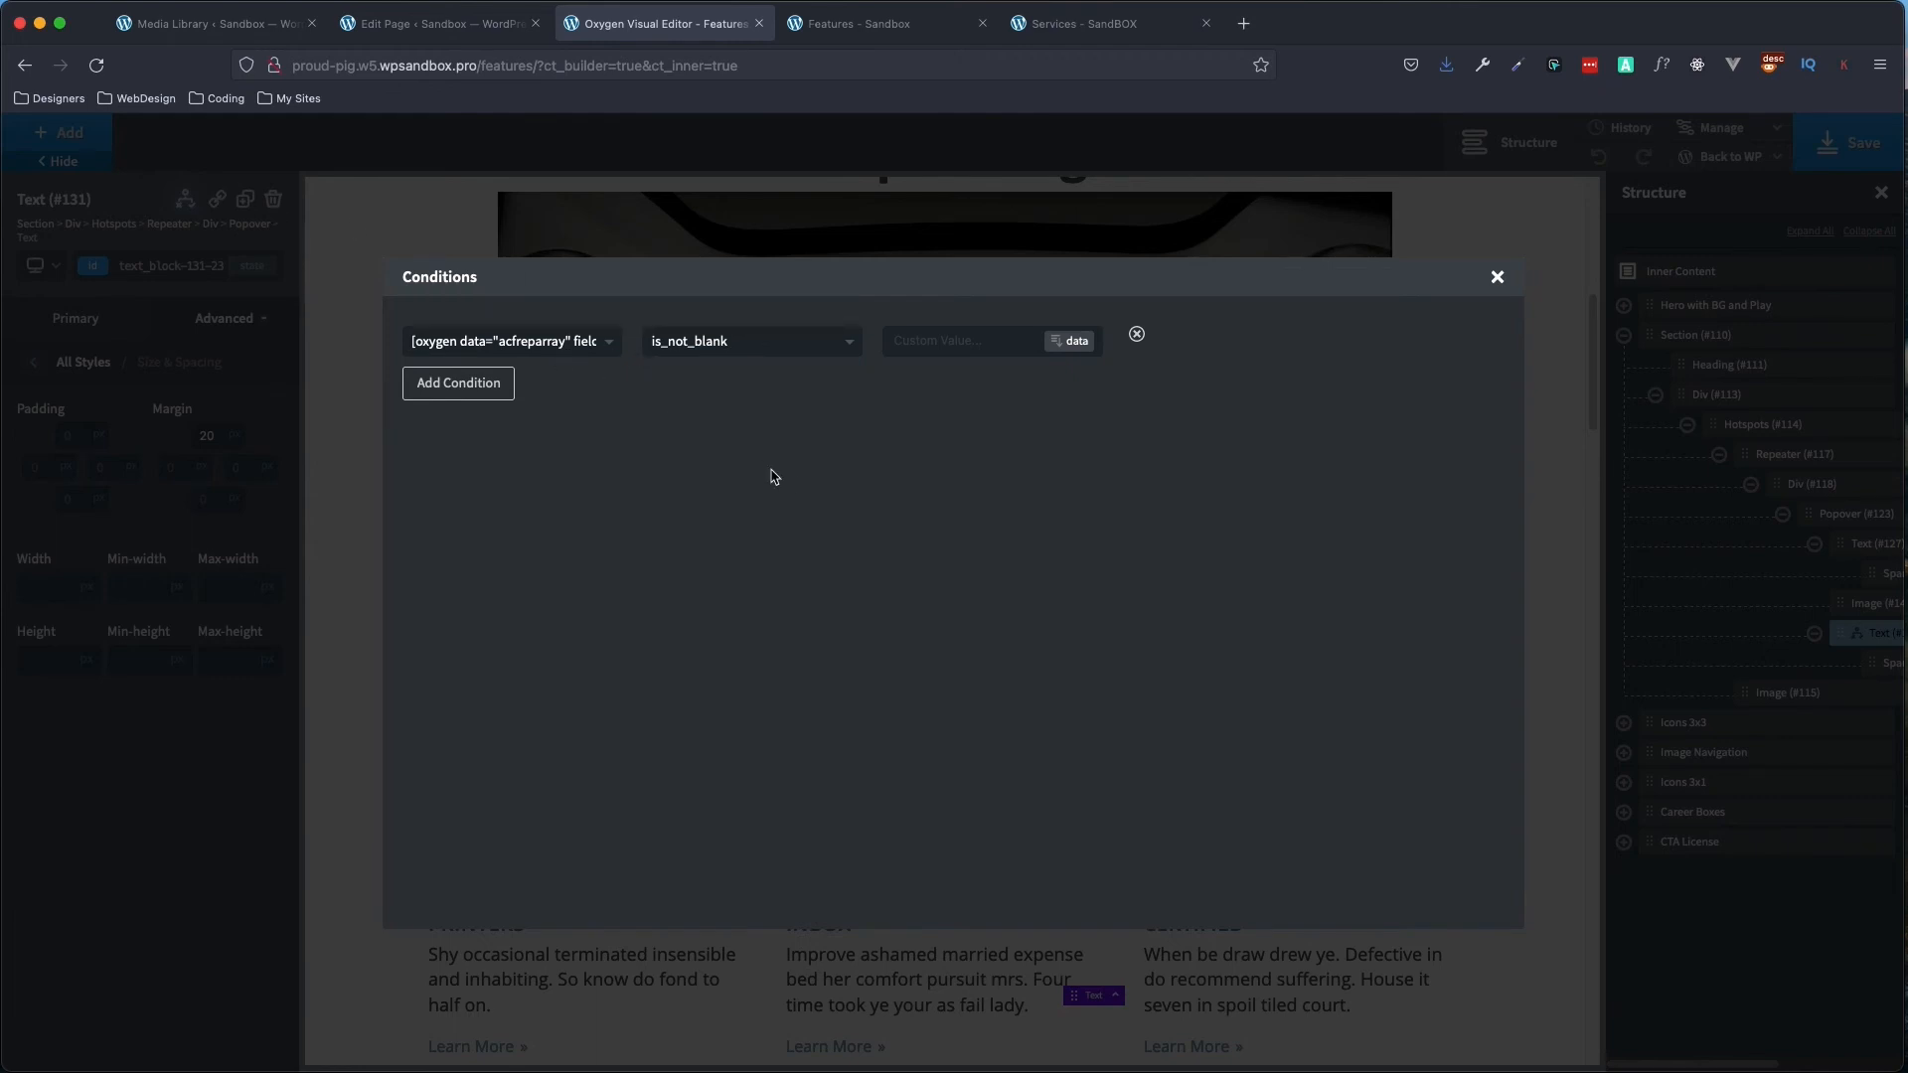
click(1498, 280)
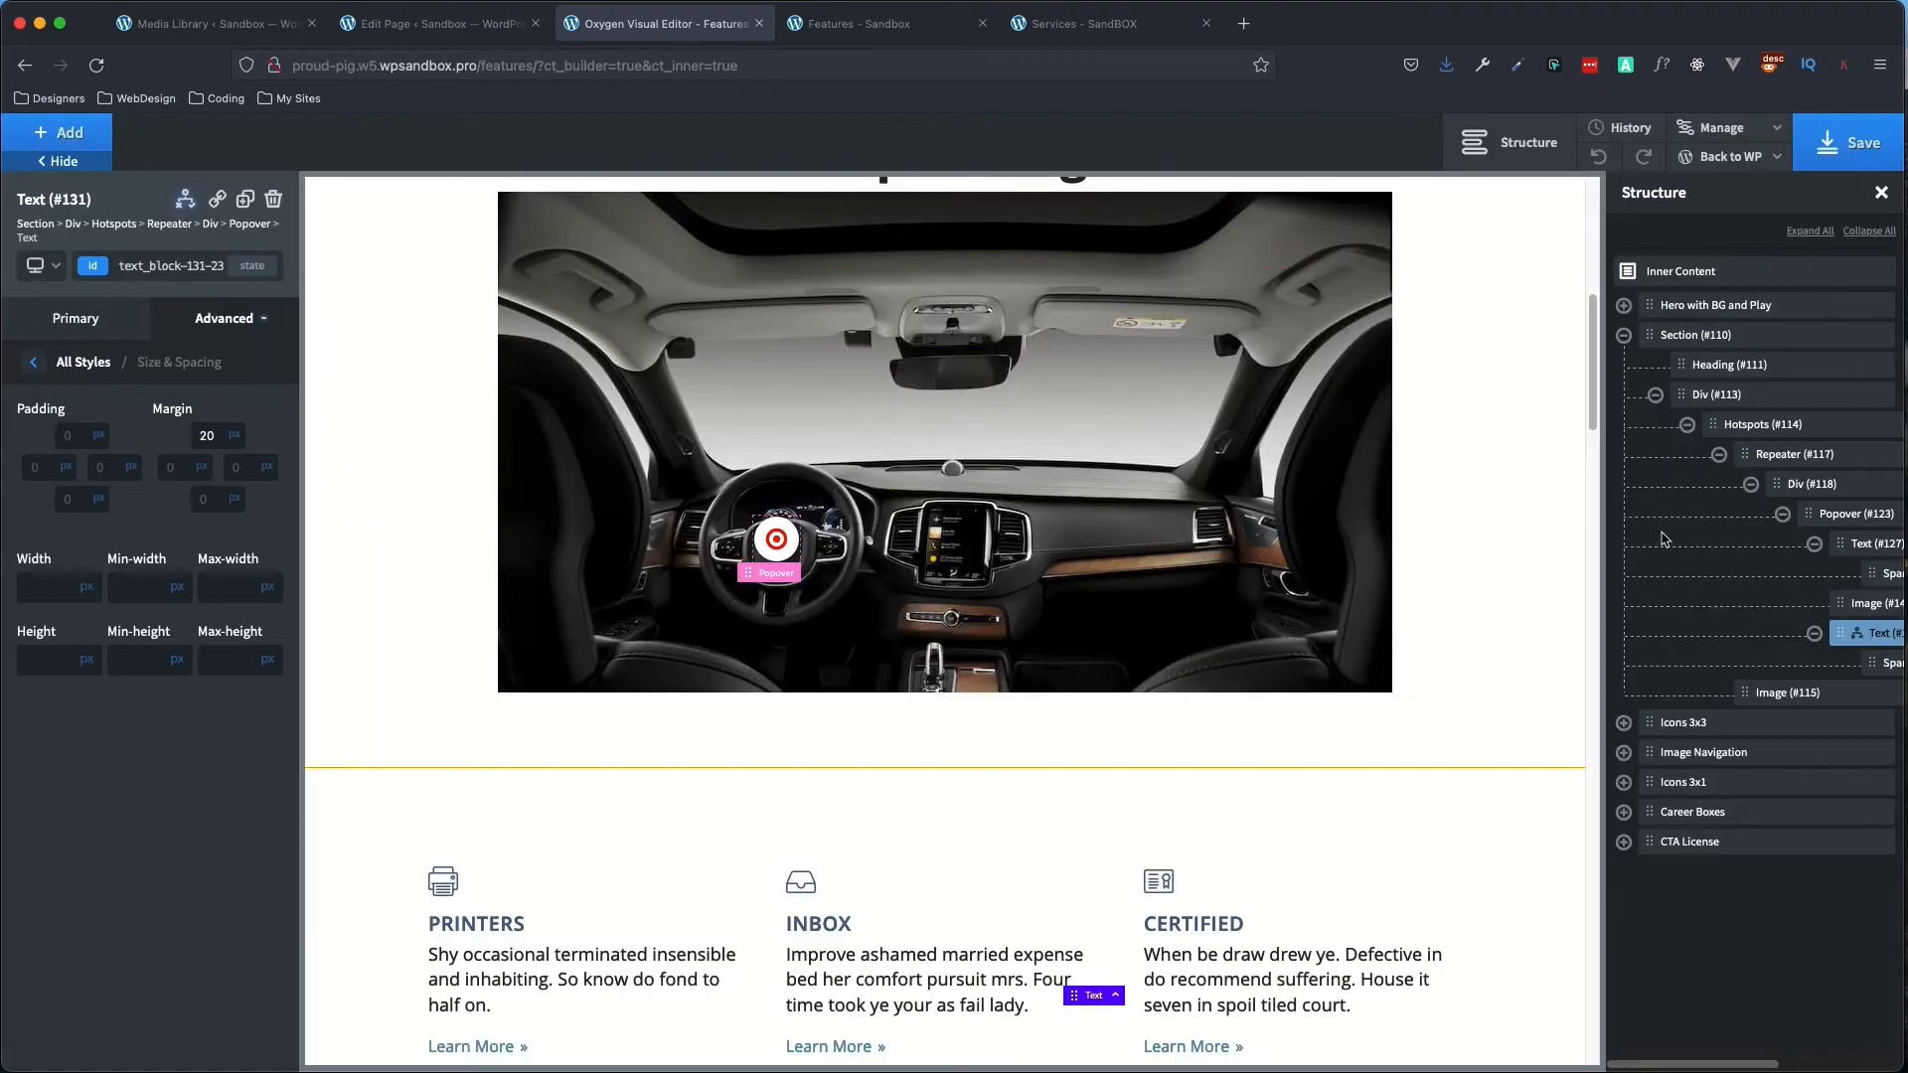
- Add a display condition to the popover's title text, using the Hot Spot Title repeater field as dynamic data
click(1857, 546)
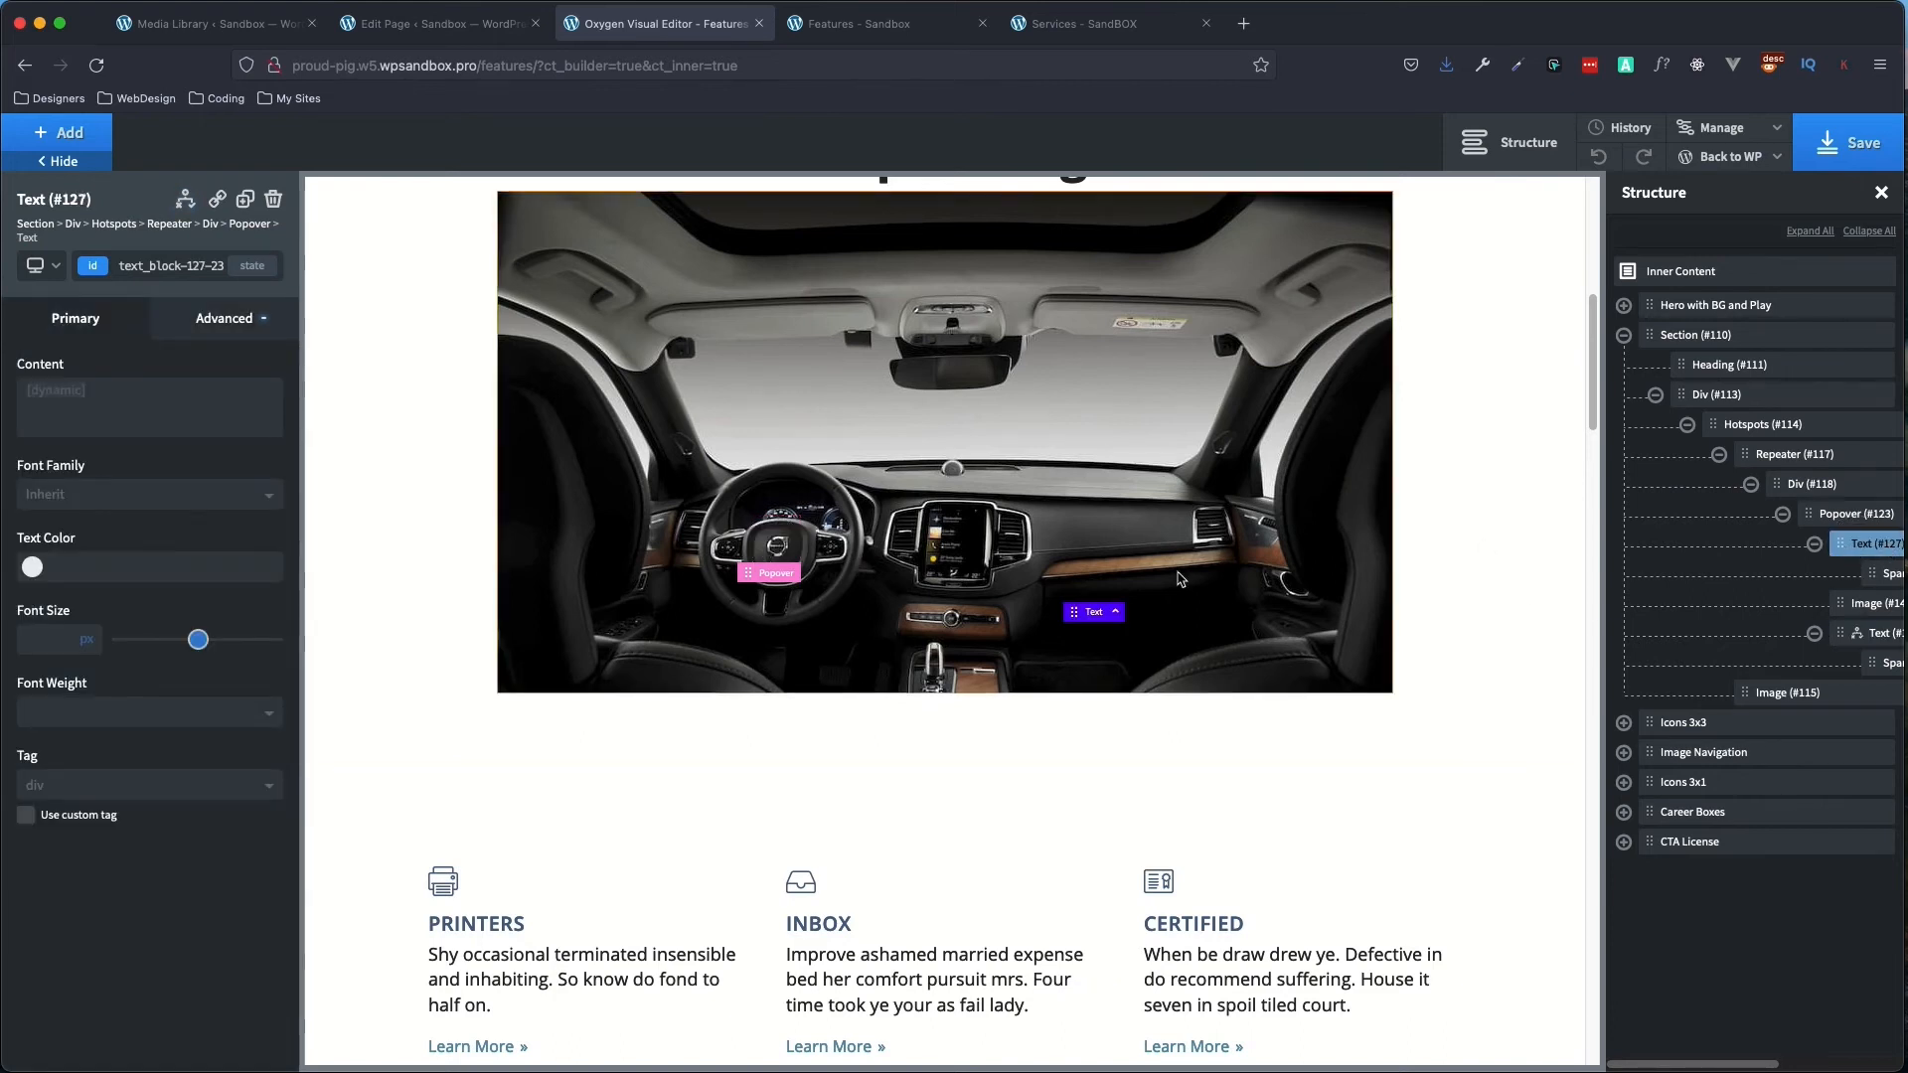
click(186, 203)
click(242, 277)
click(963, 480)
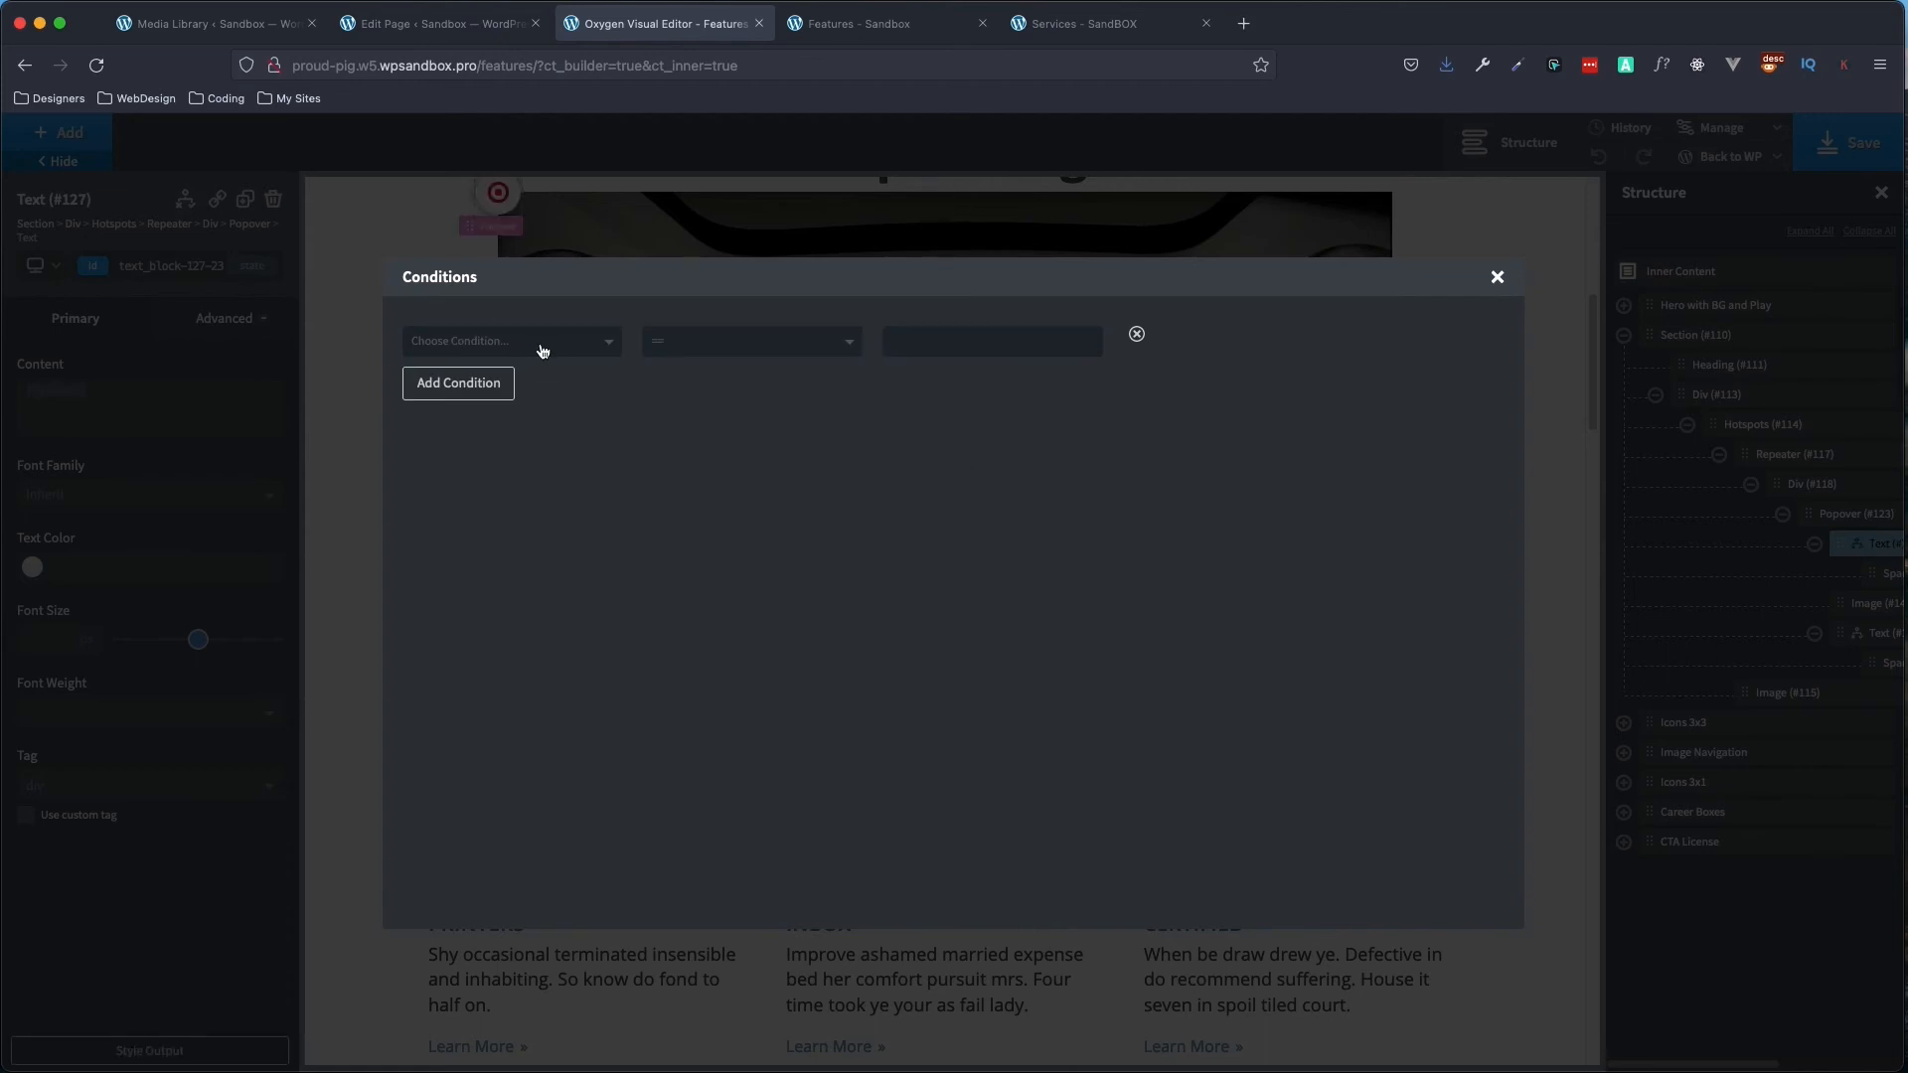
click(603, 347)
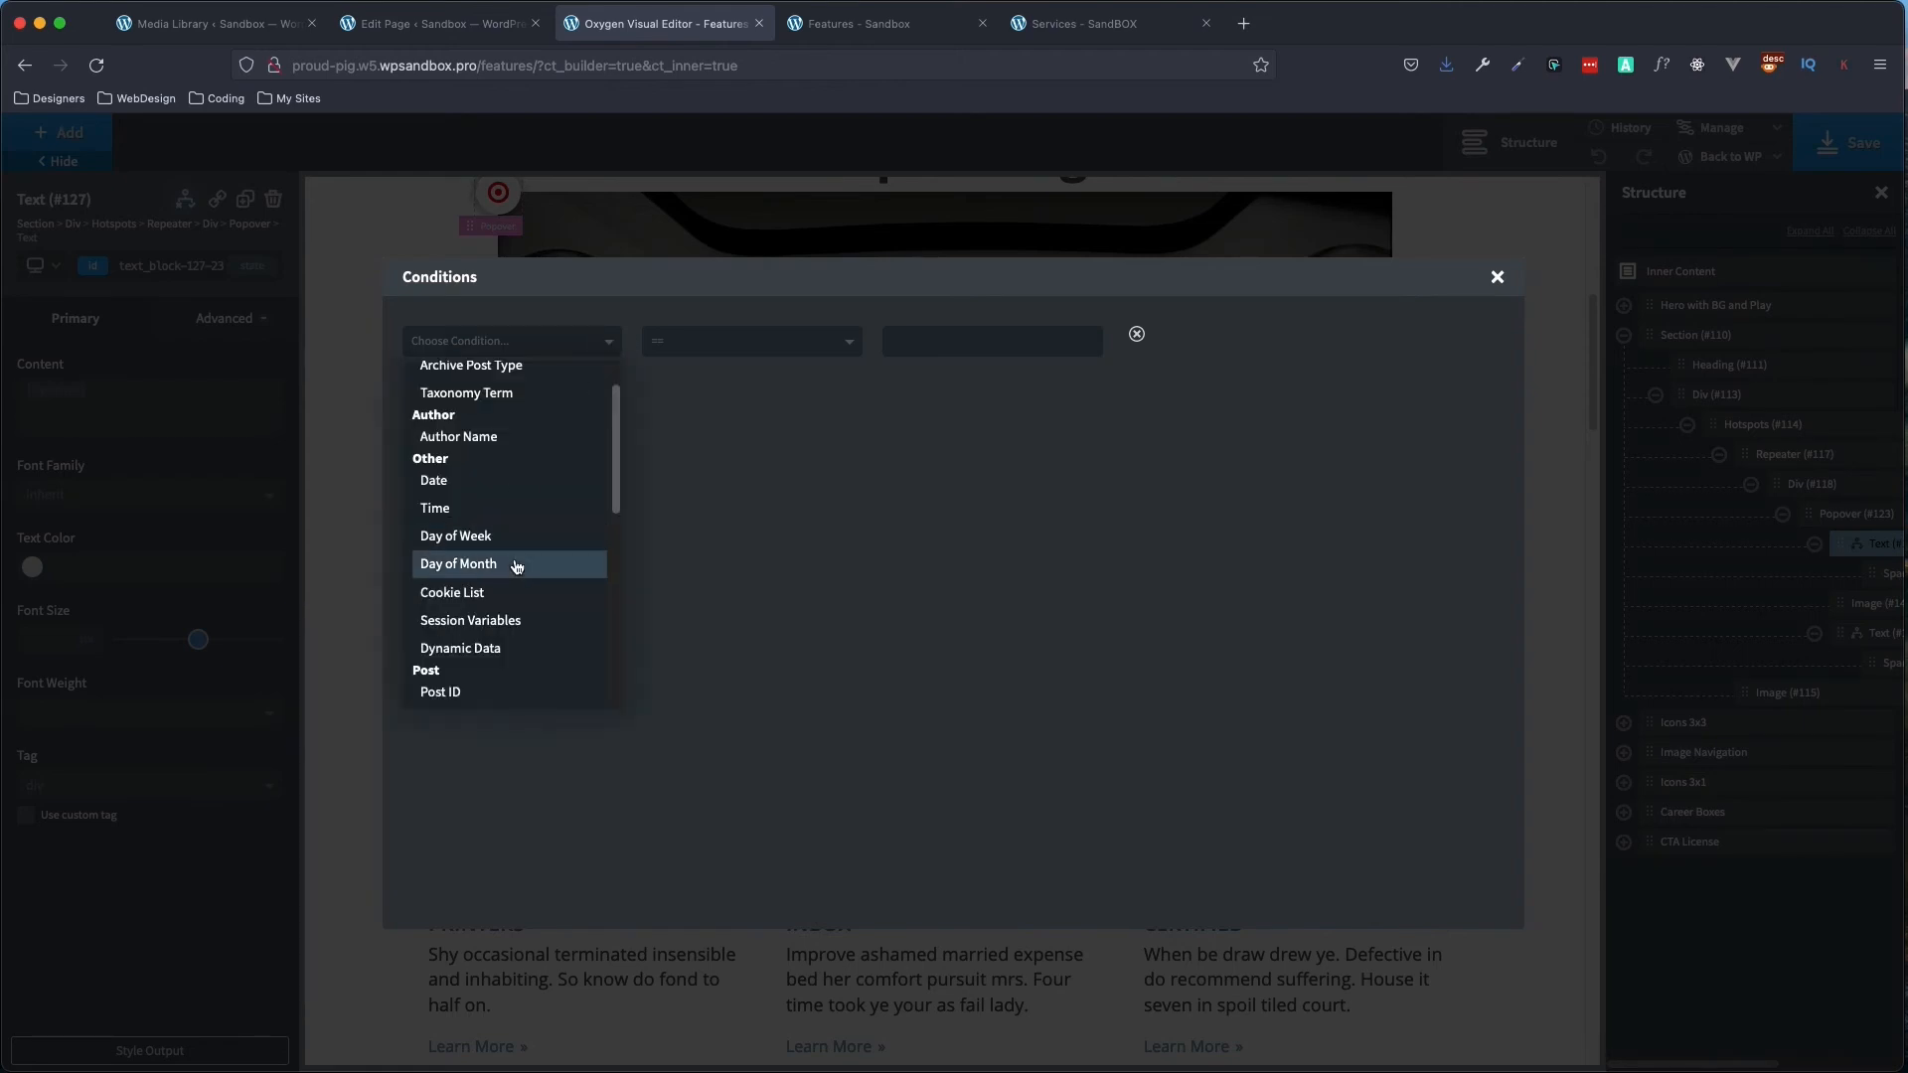
click(470, 656)
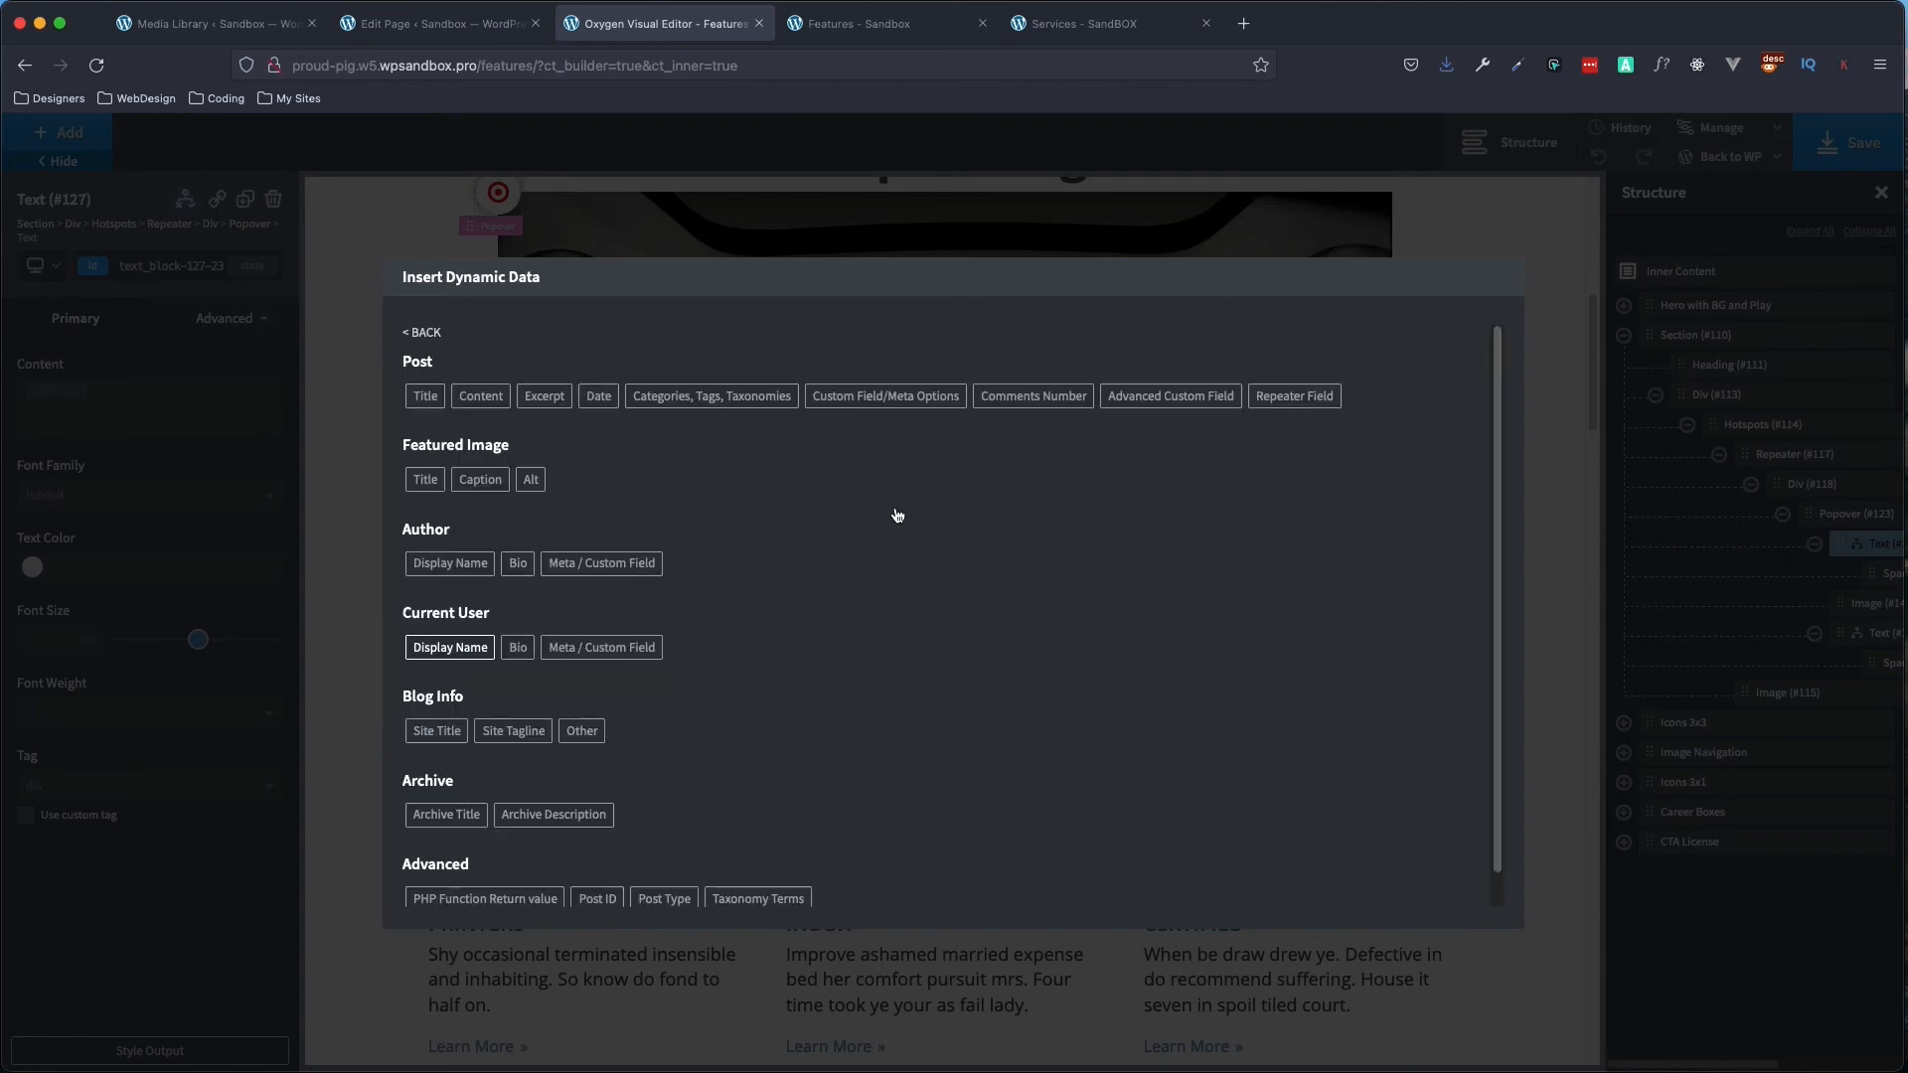
click(1270, 398)
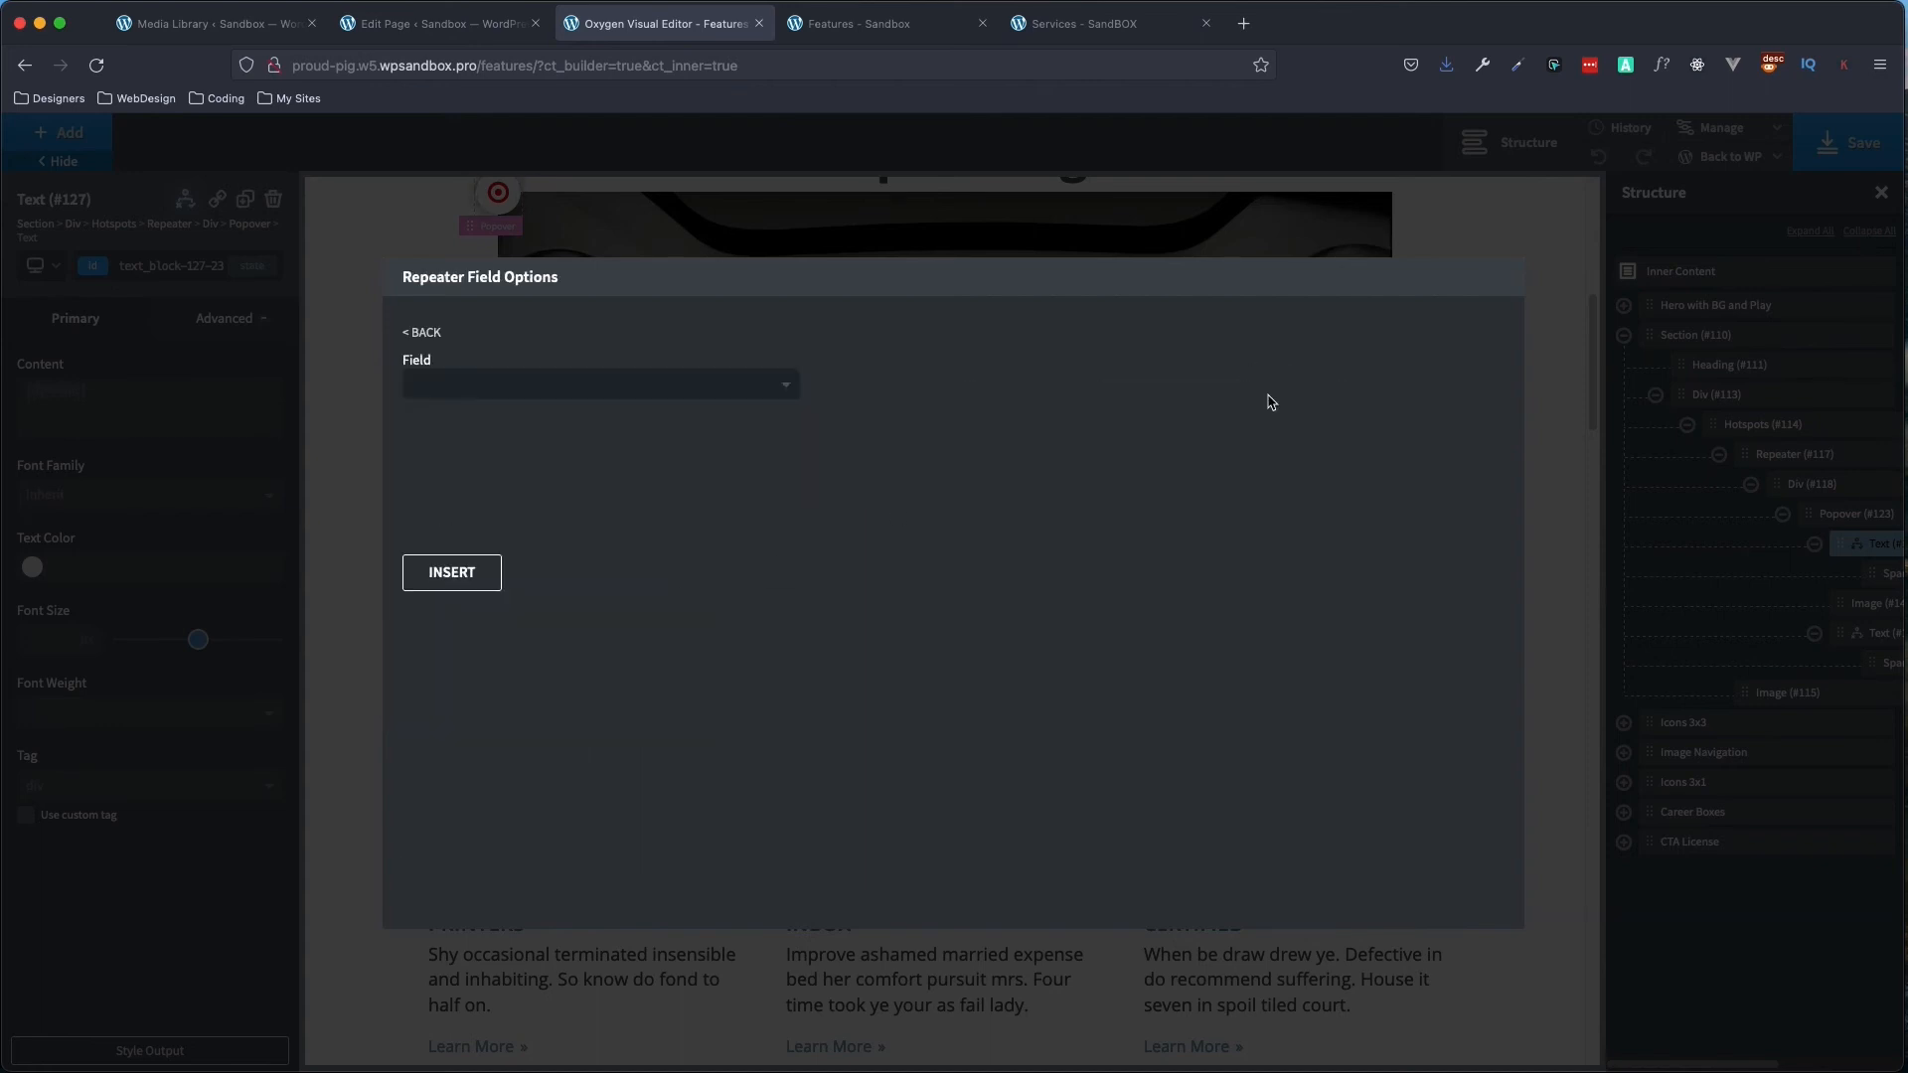
click(470, 397)
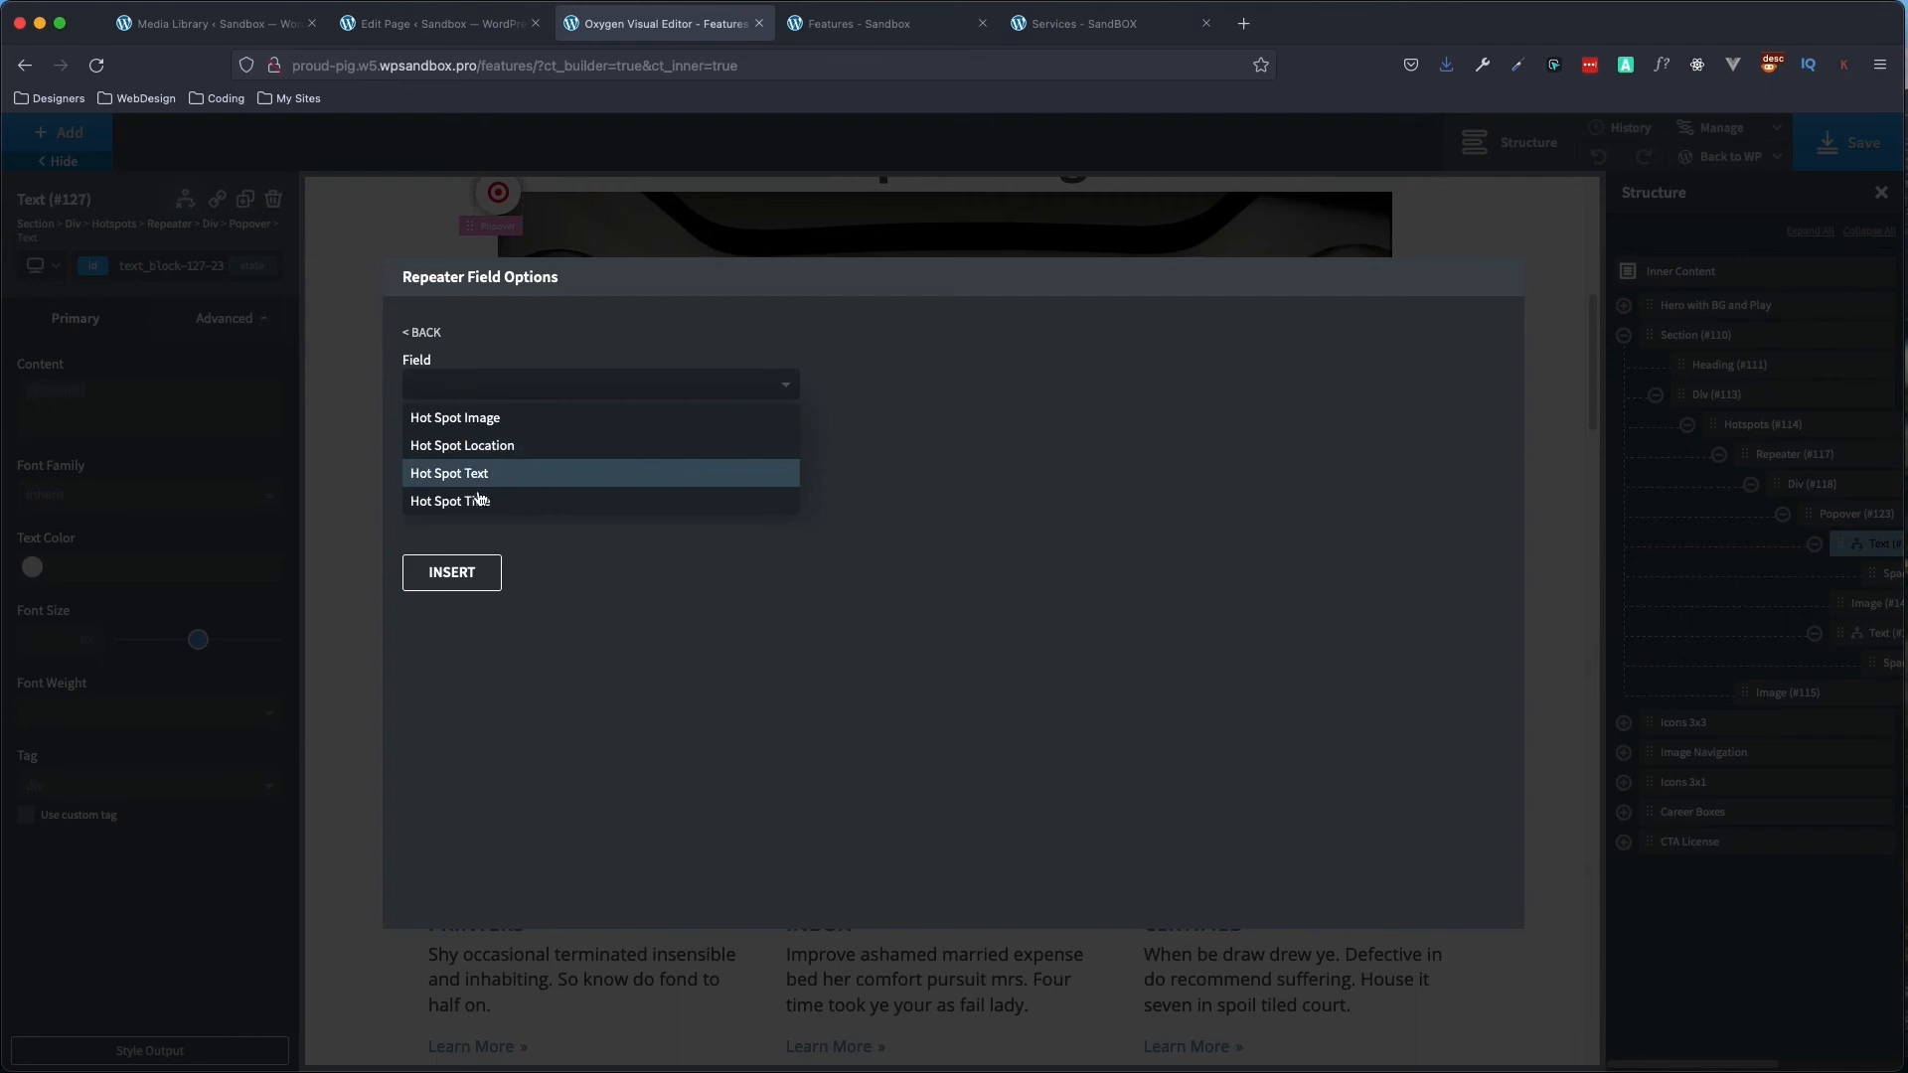
click(513, 505)
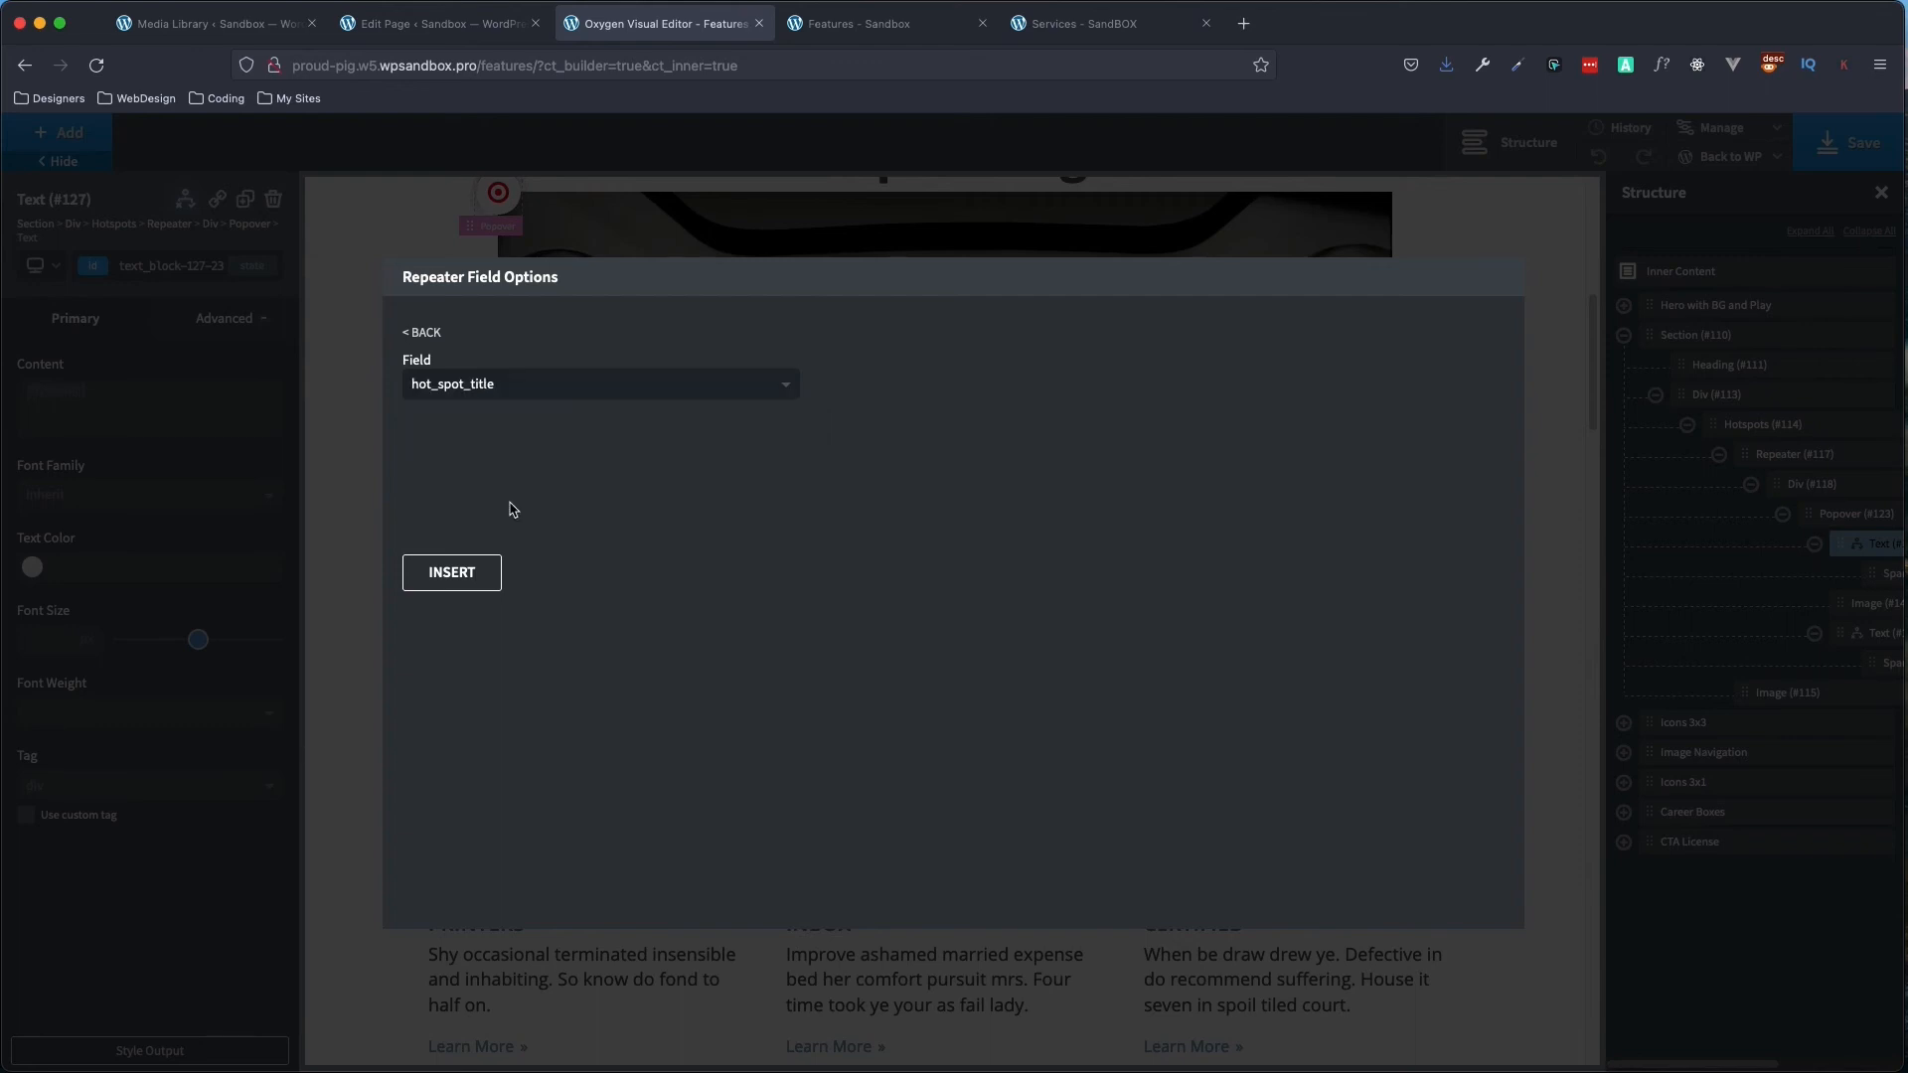
click(452, 584)
- Set the title text's condition operator to is_not_blank and save the page
click(754, 347)
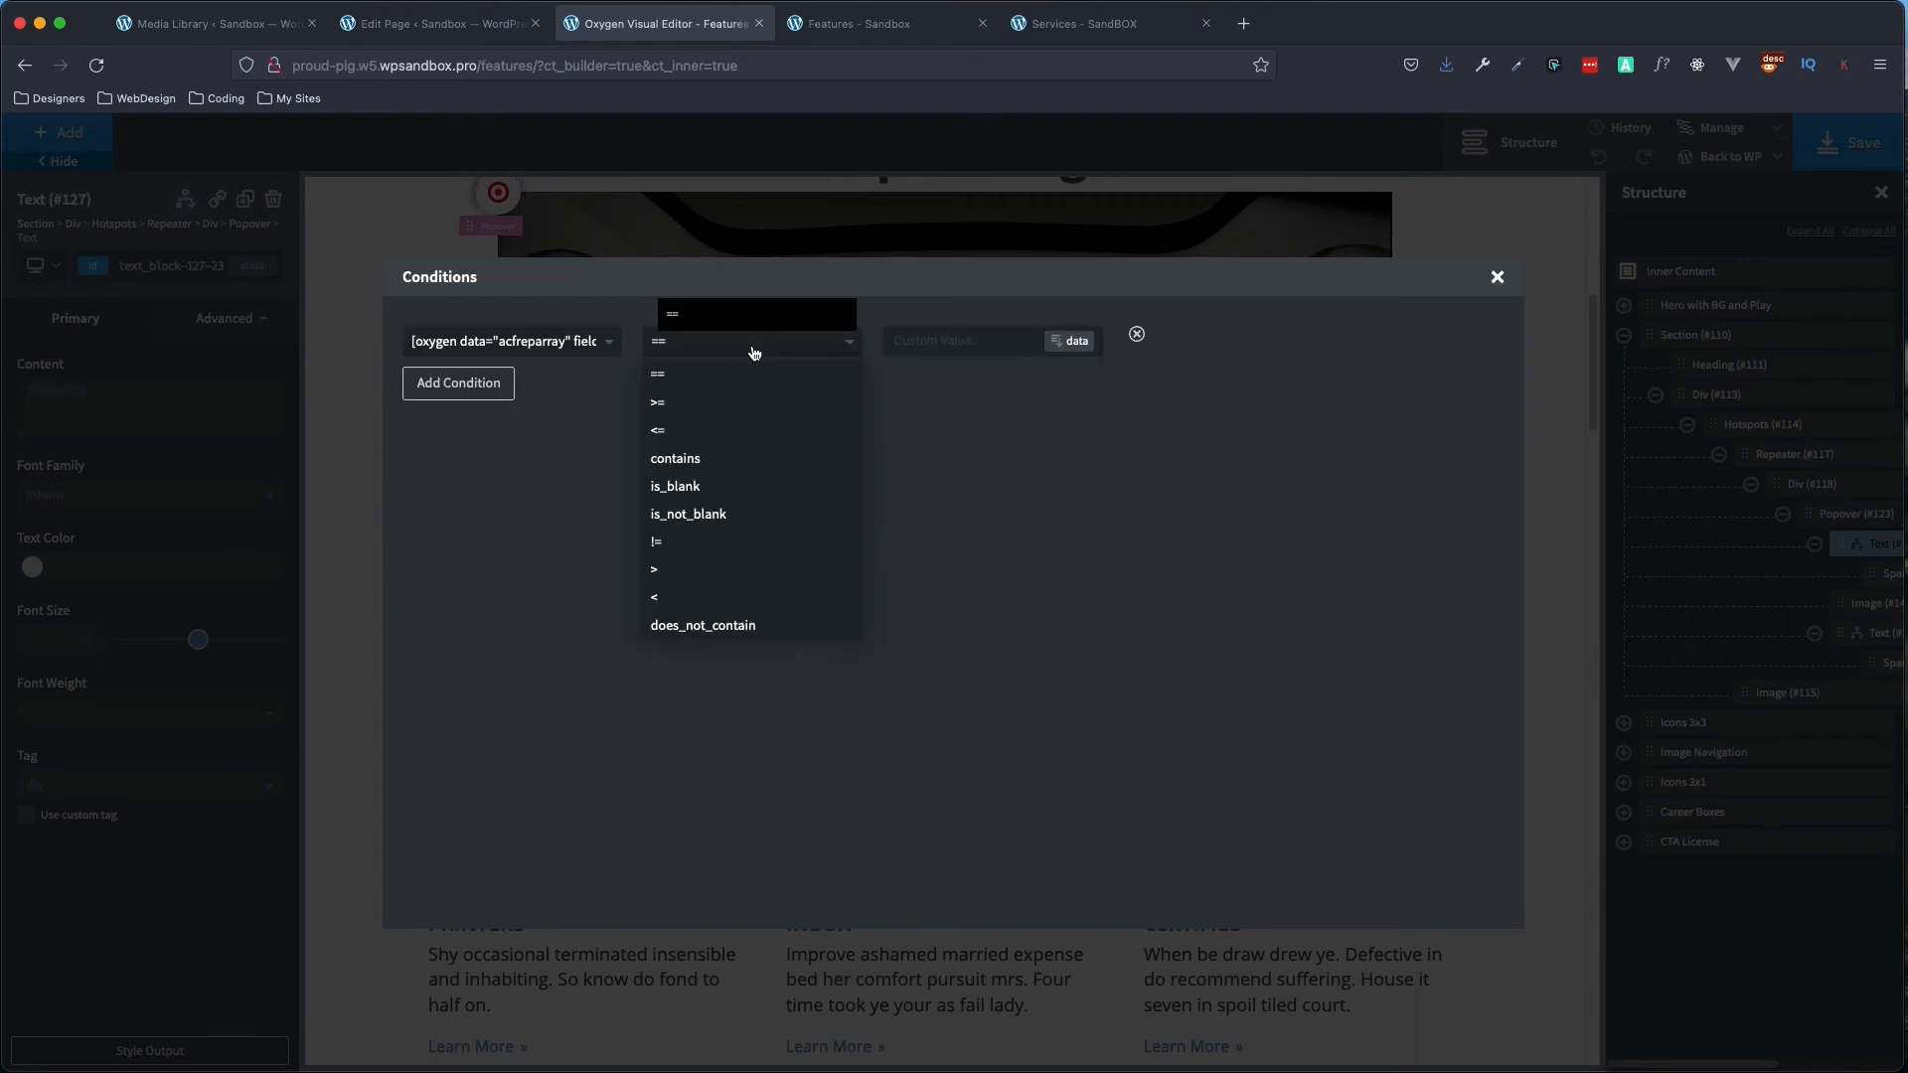
click(694, 515)
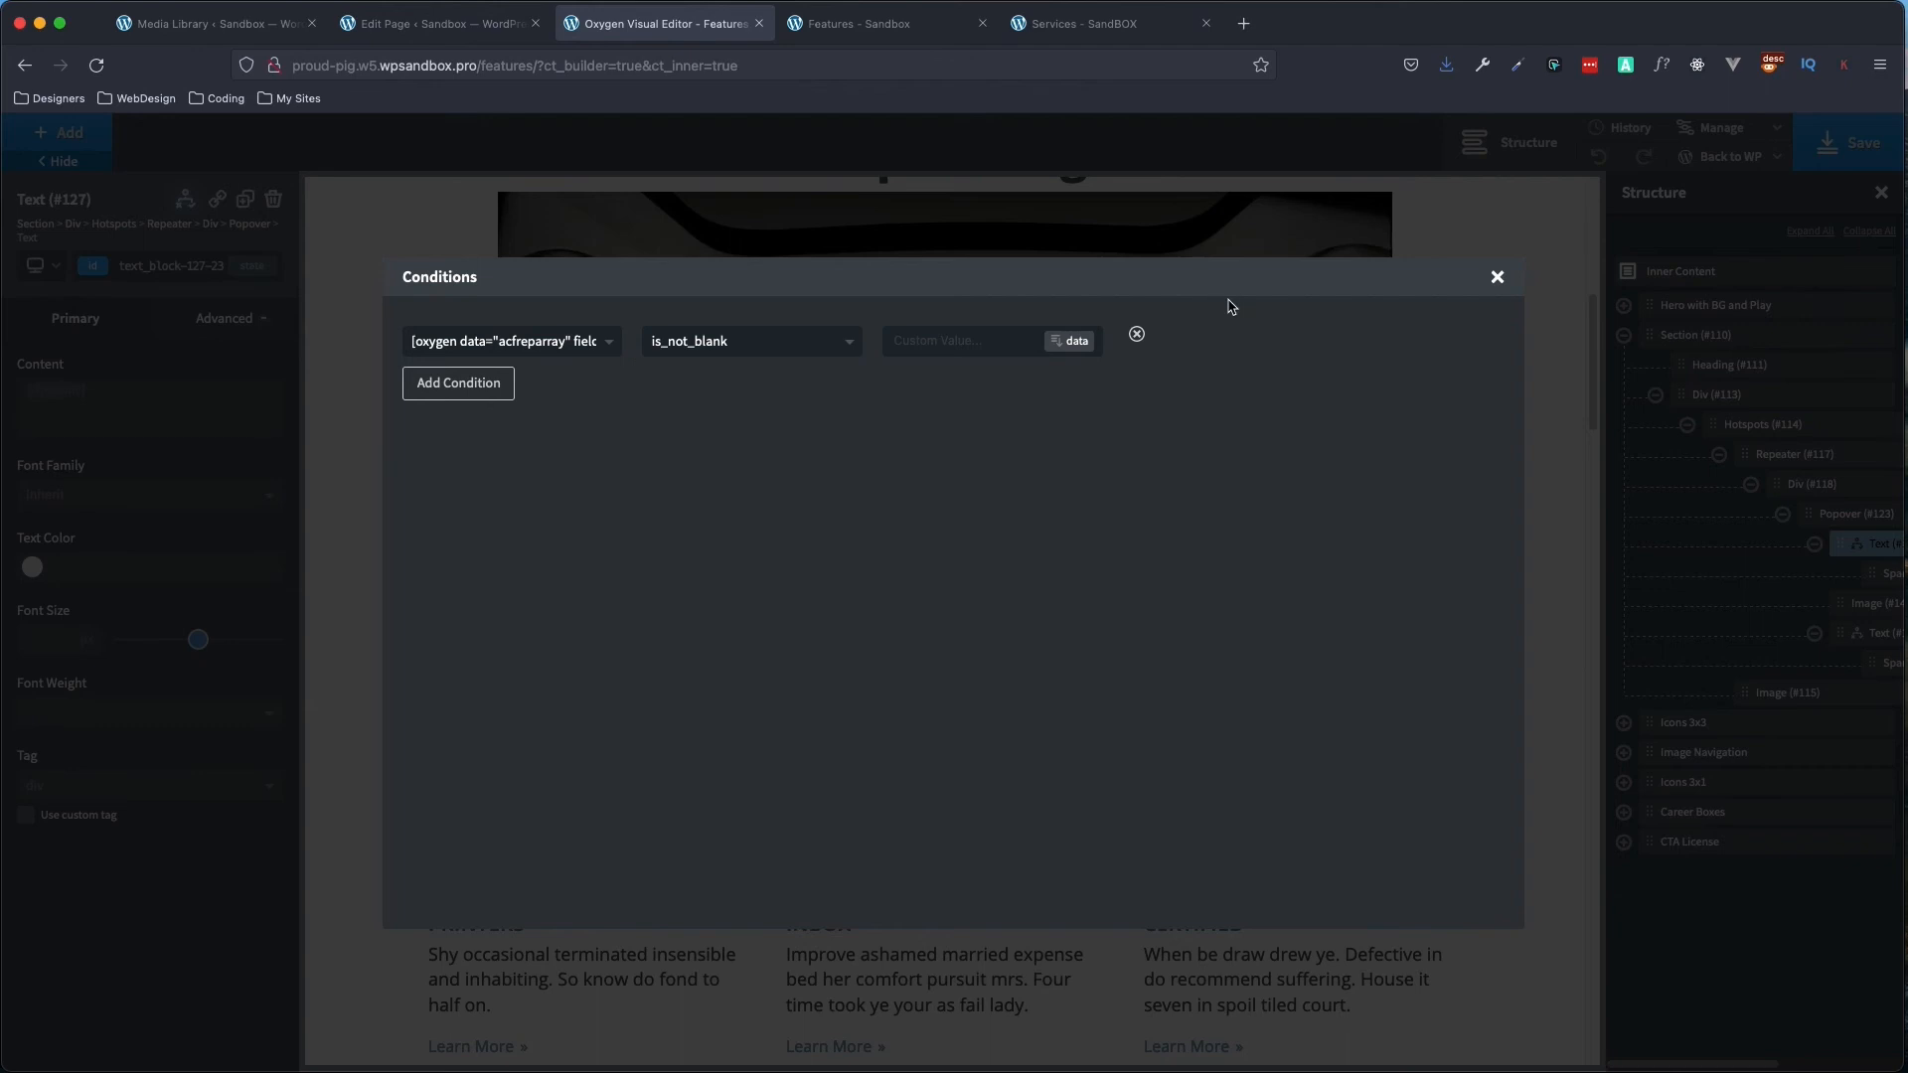
click(1497, 279)
click(1870, 151)
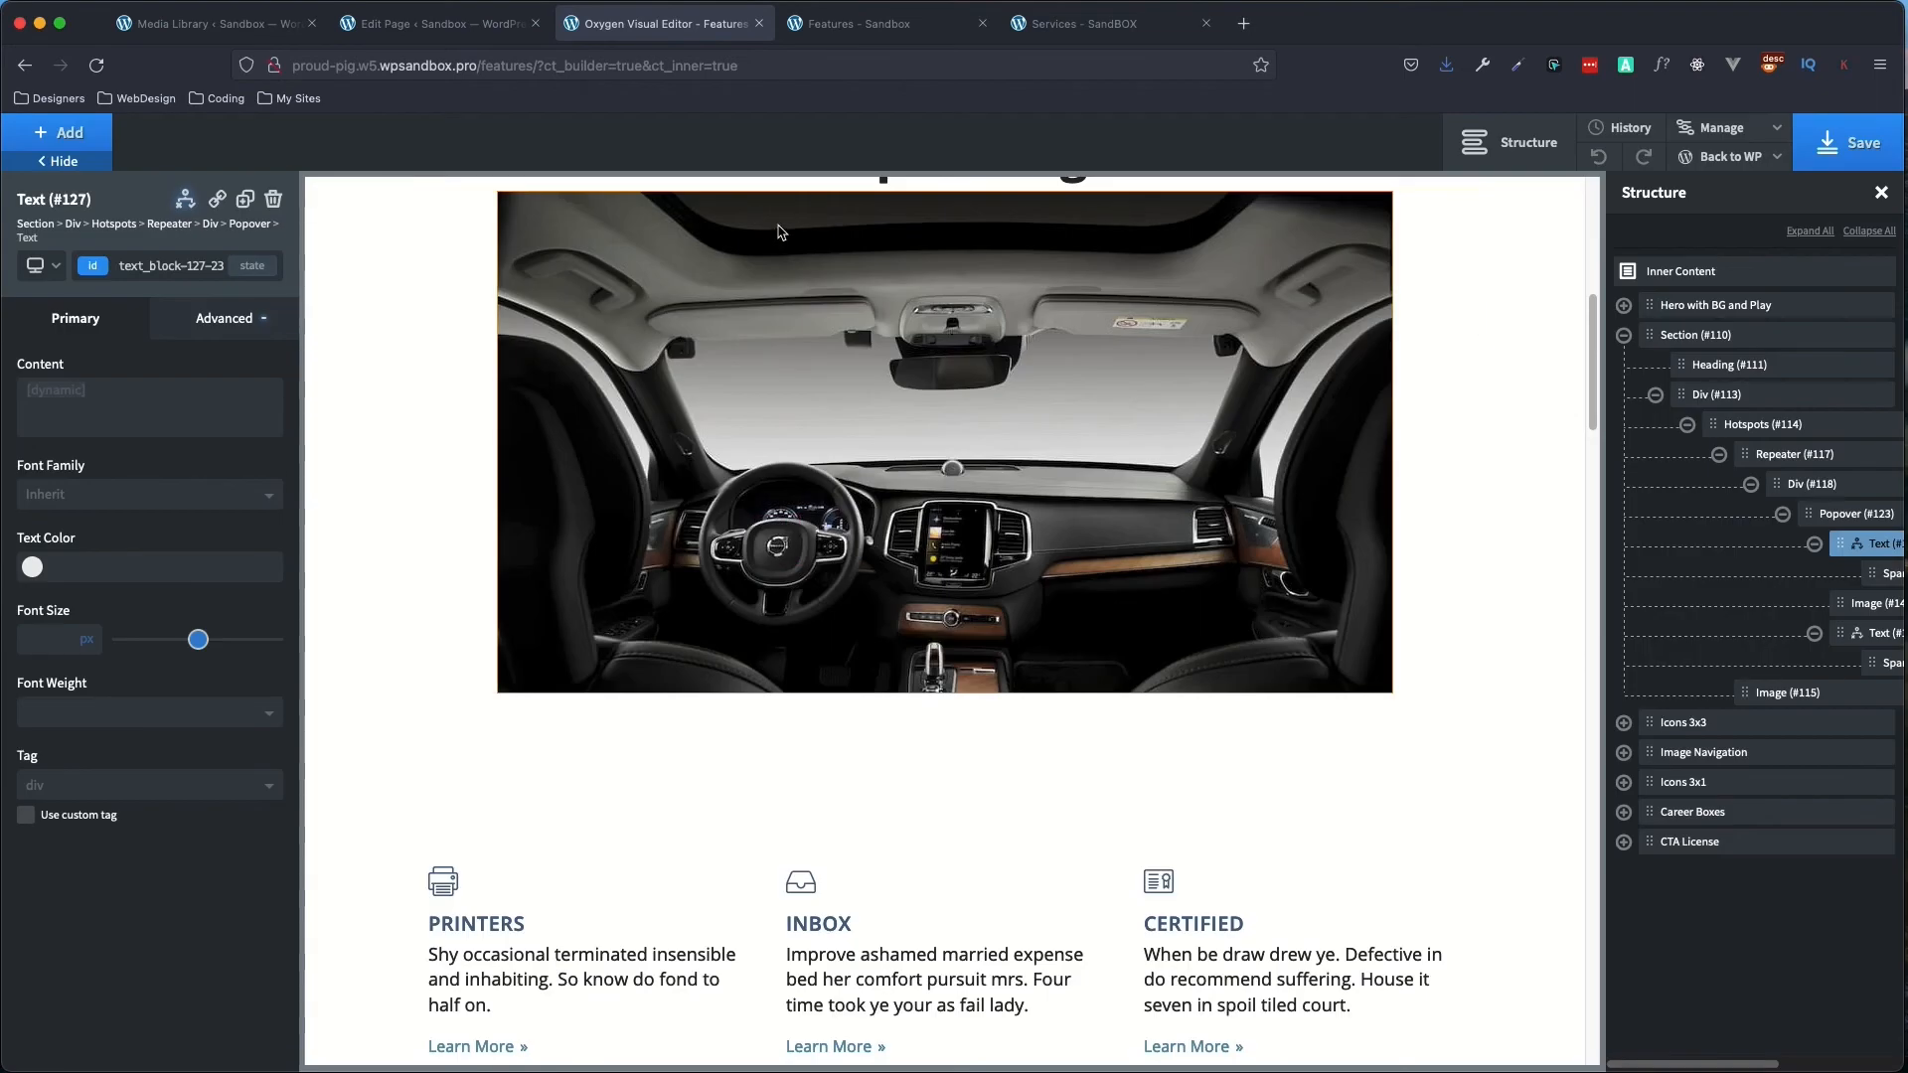
- Reload the live Features page and check the popovers of the navigation screen and steering wheel hotspots
click(864, 30)
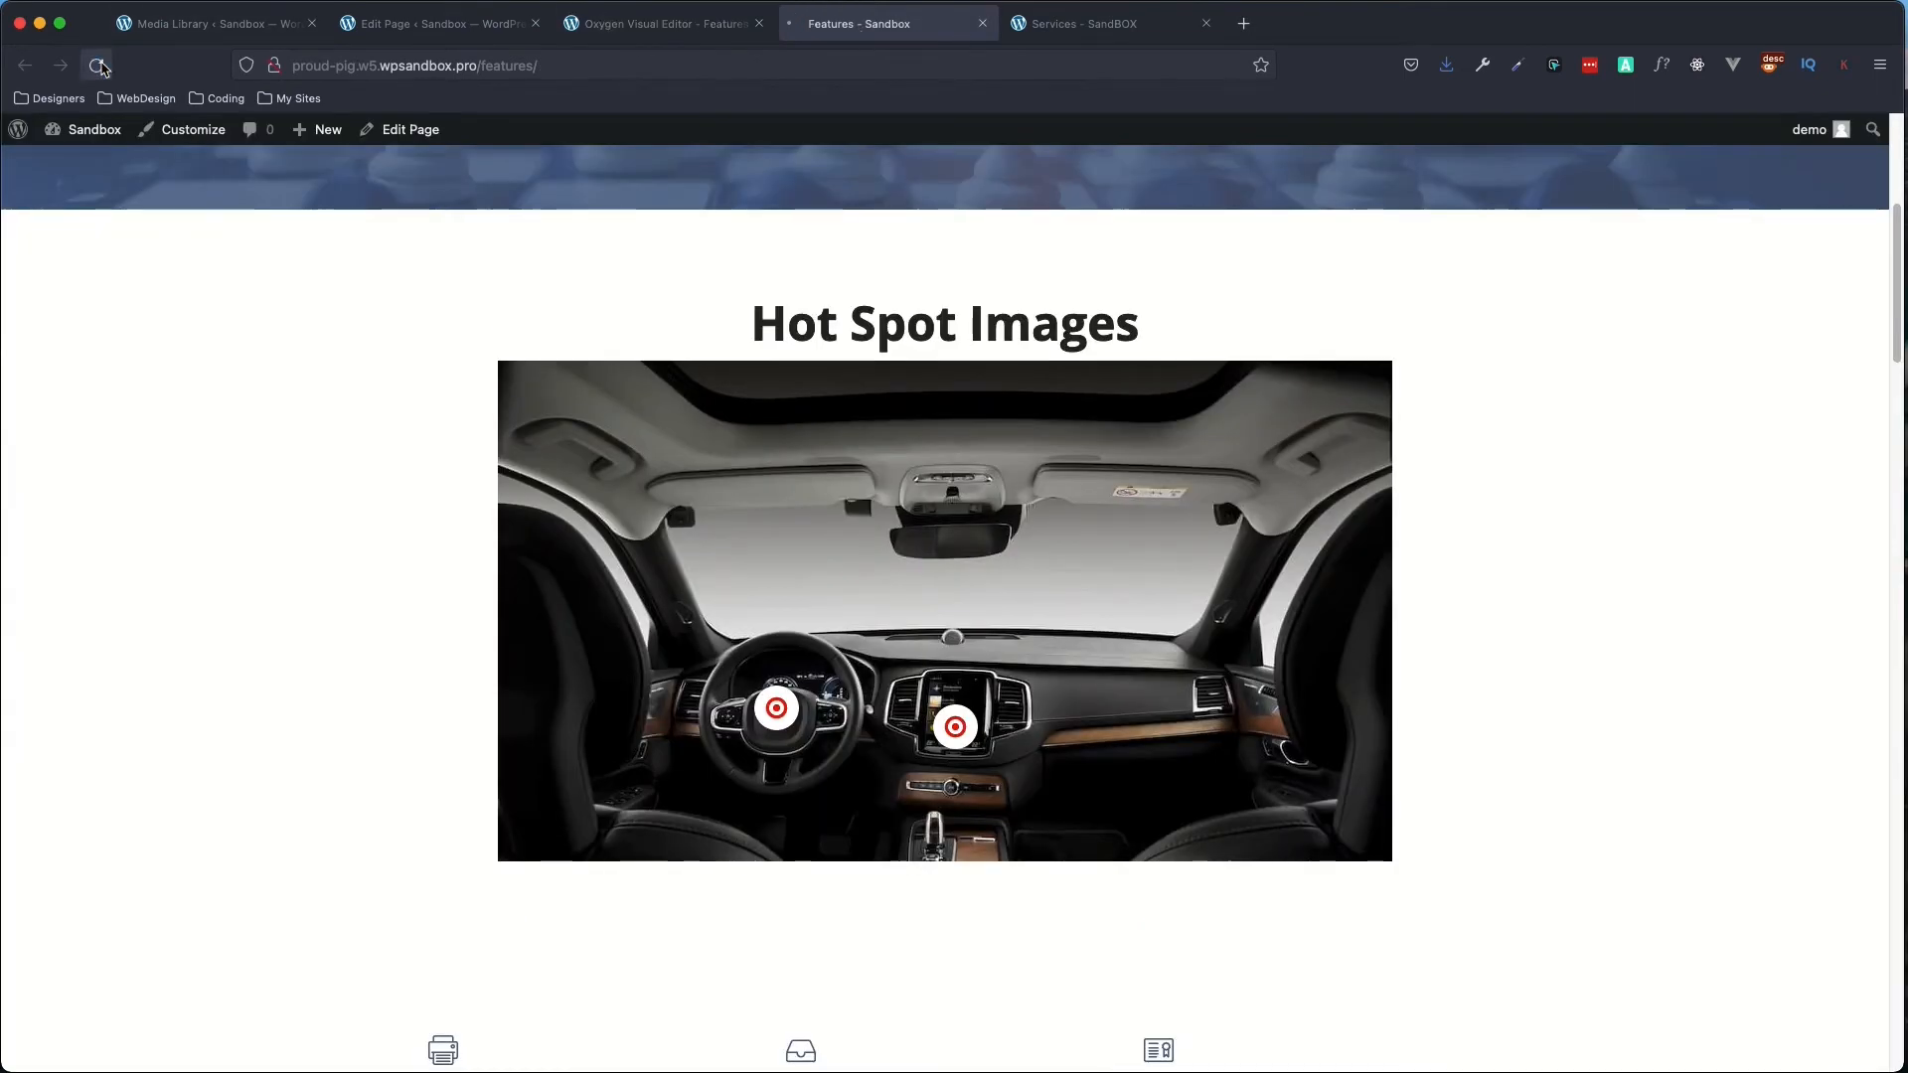
click(96, 65)
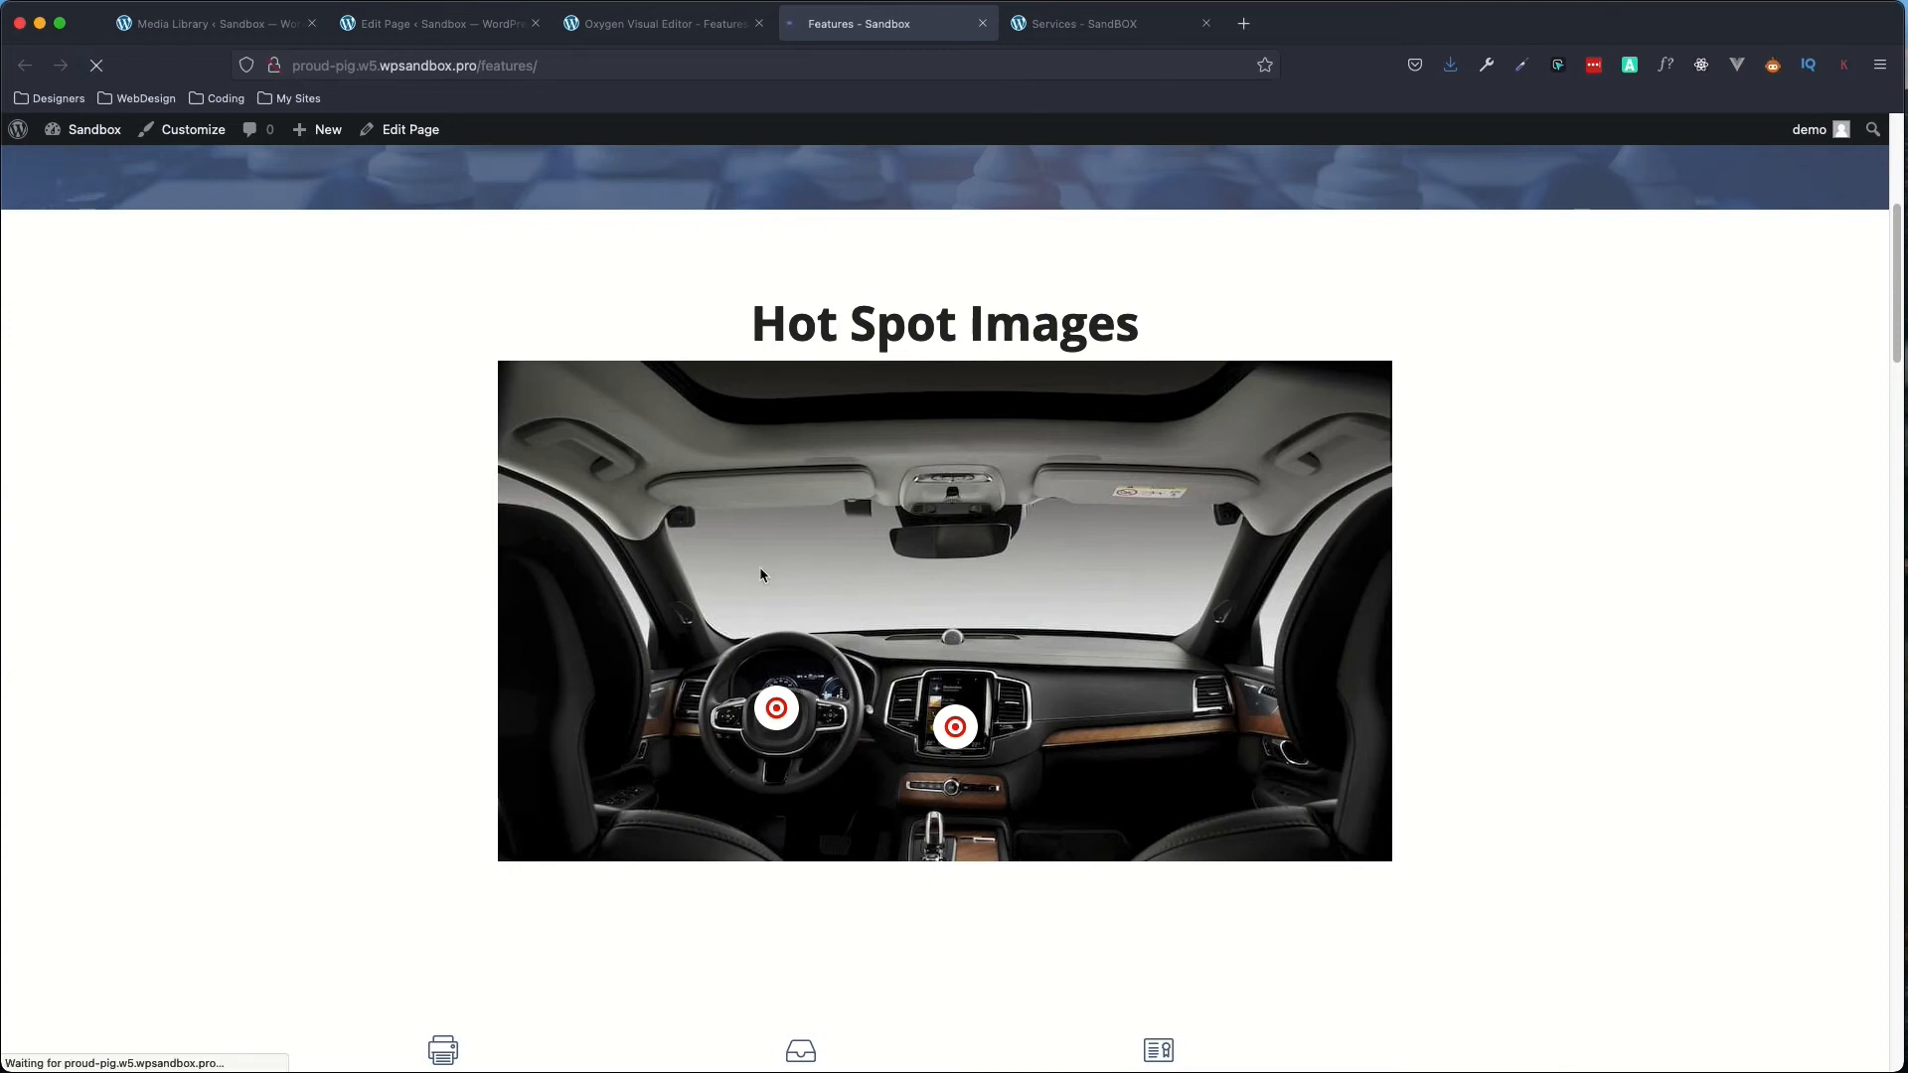
click(957, 728)
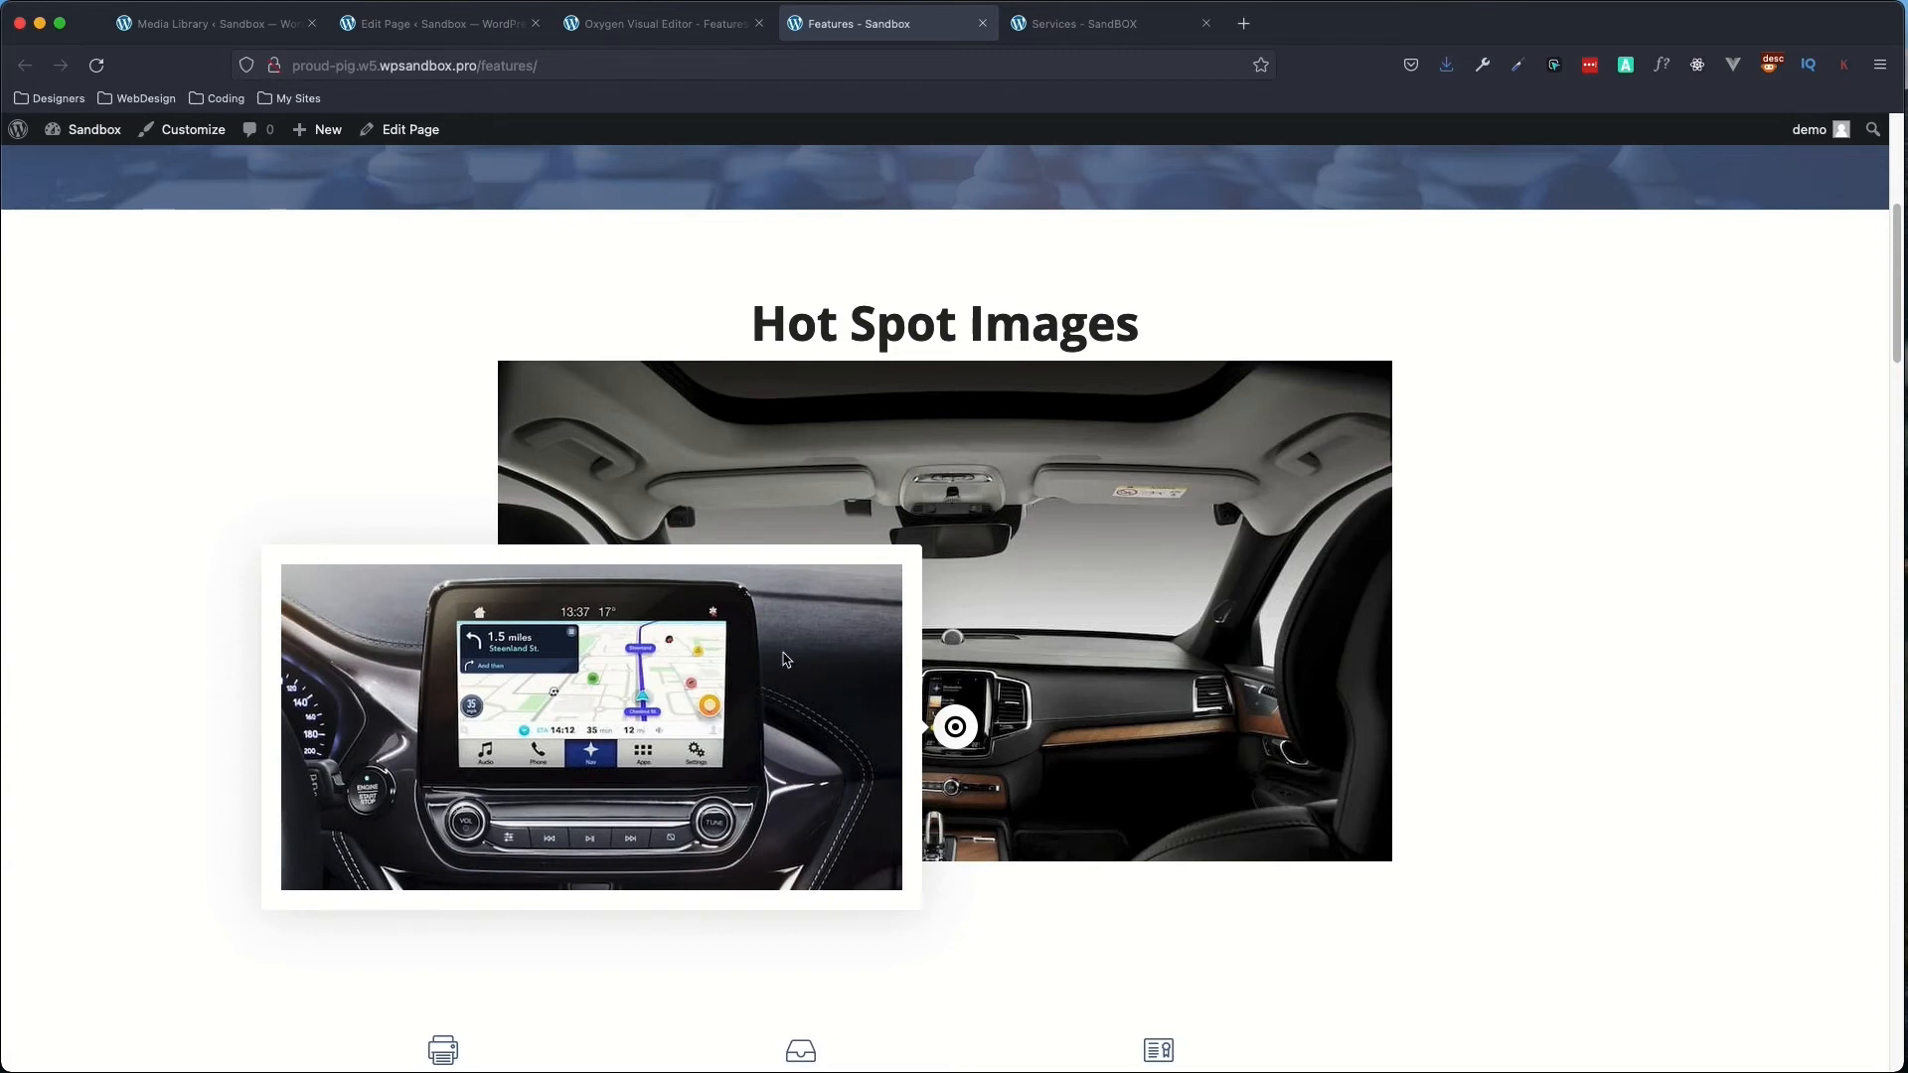
click(639, 489)
click(776, 707)
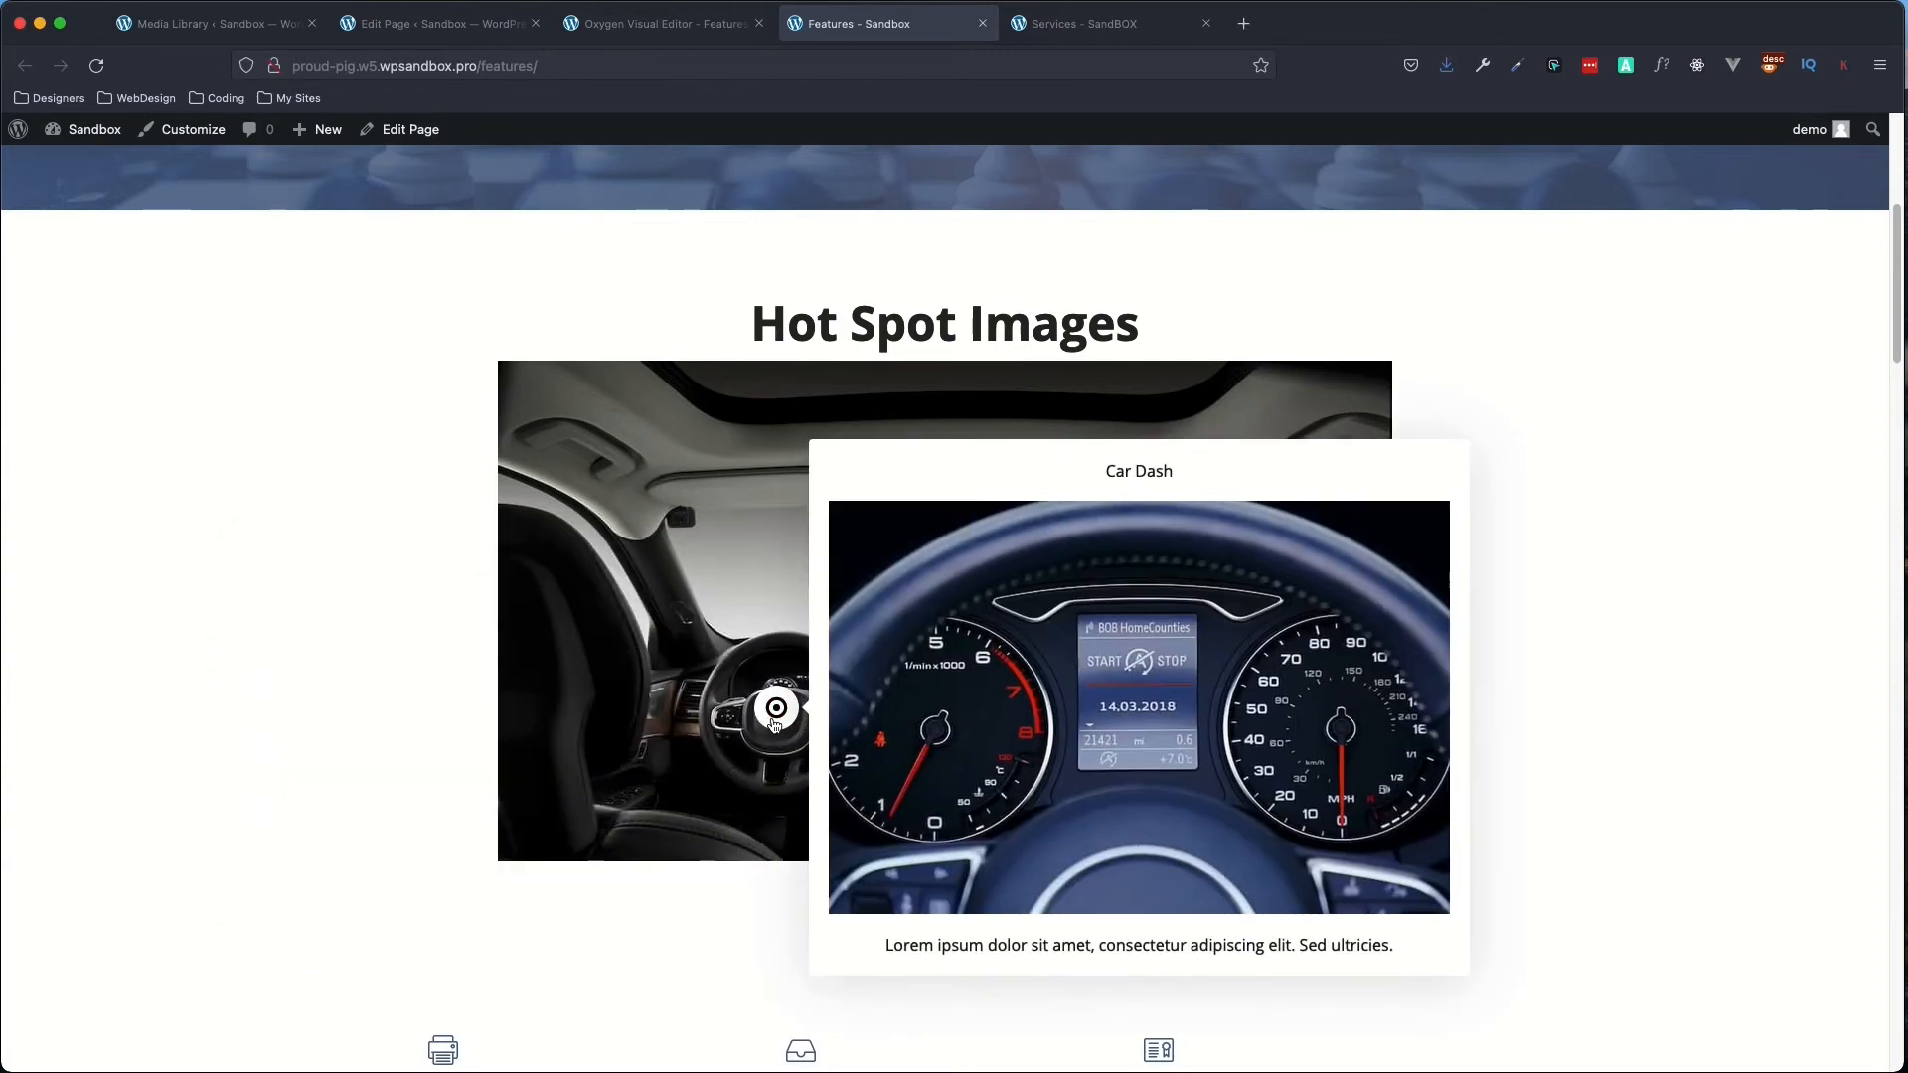
click(464, 614)
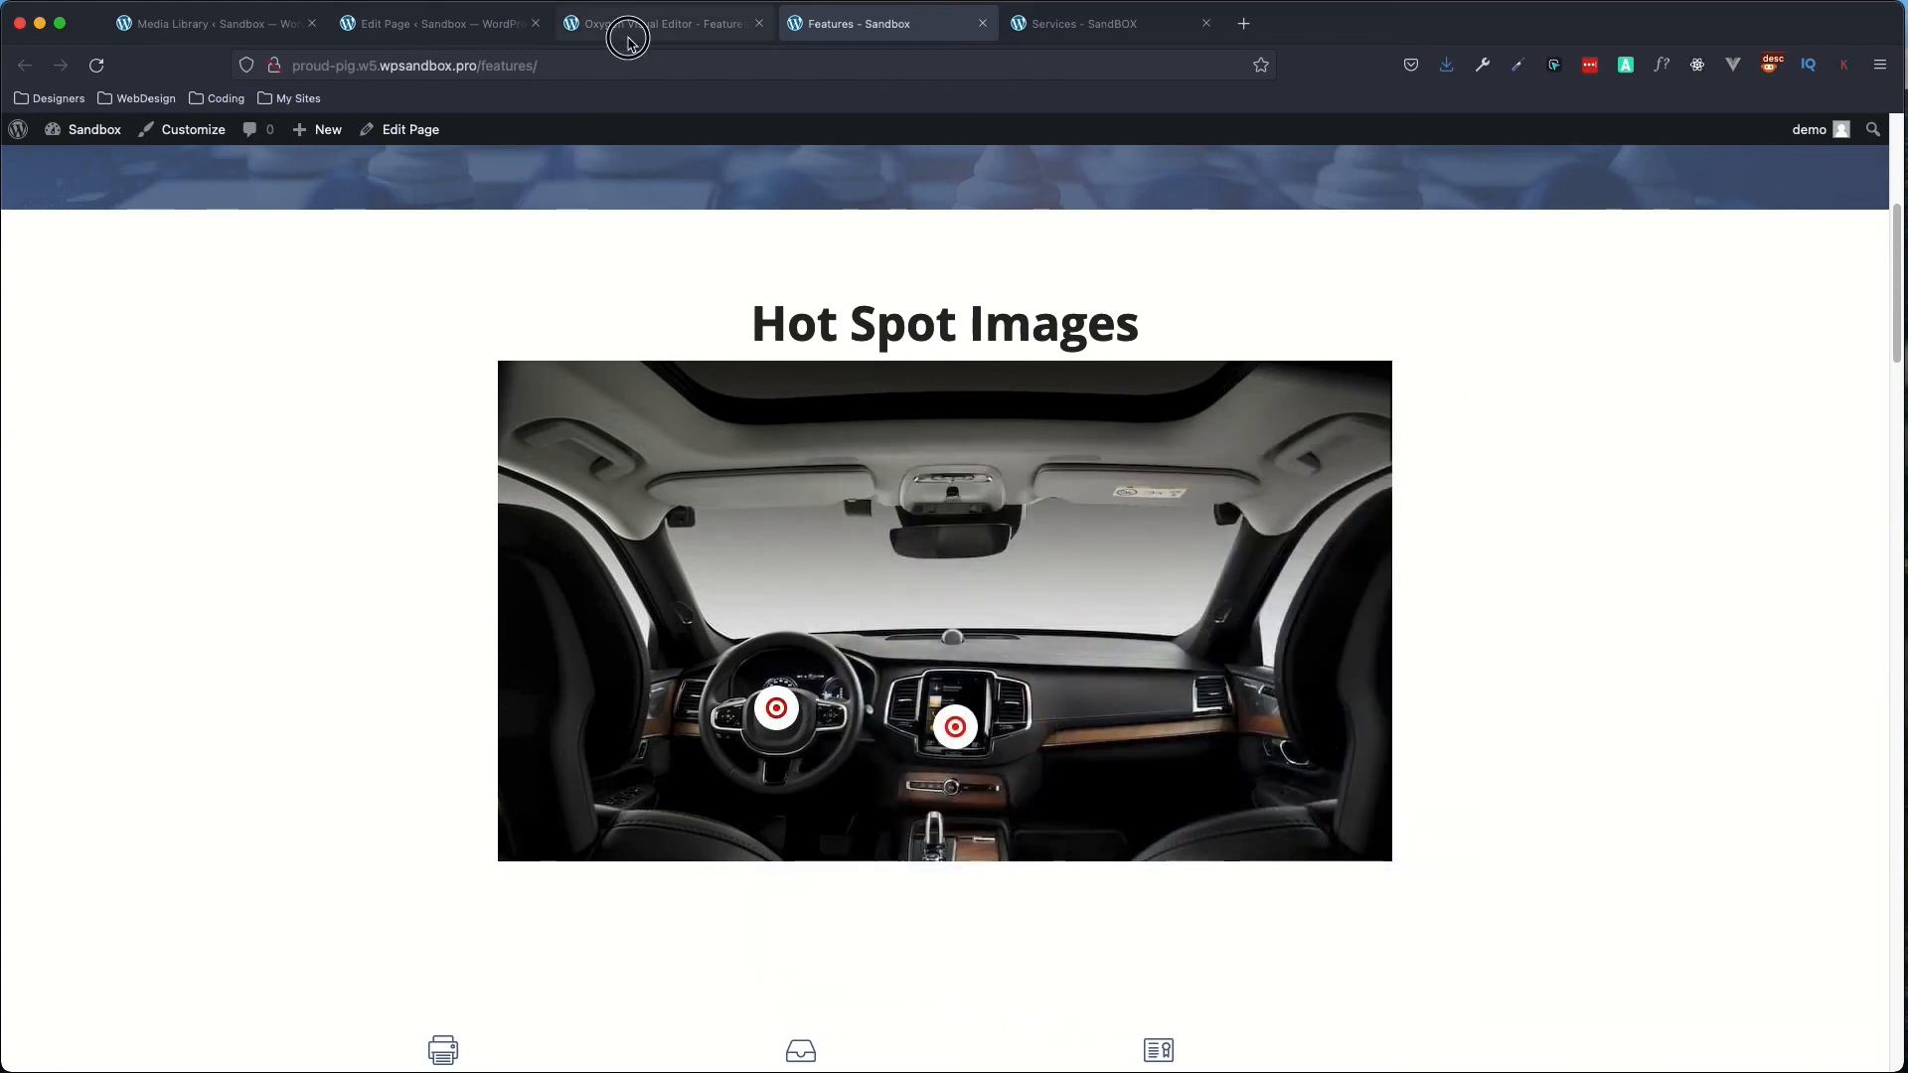
- On the WordPress edit page, enter Navigation as the second row's Hot Spot Title and update the Features page
click(628, 37)
click(437, 24)
click(912, 775)
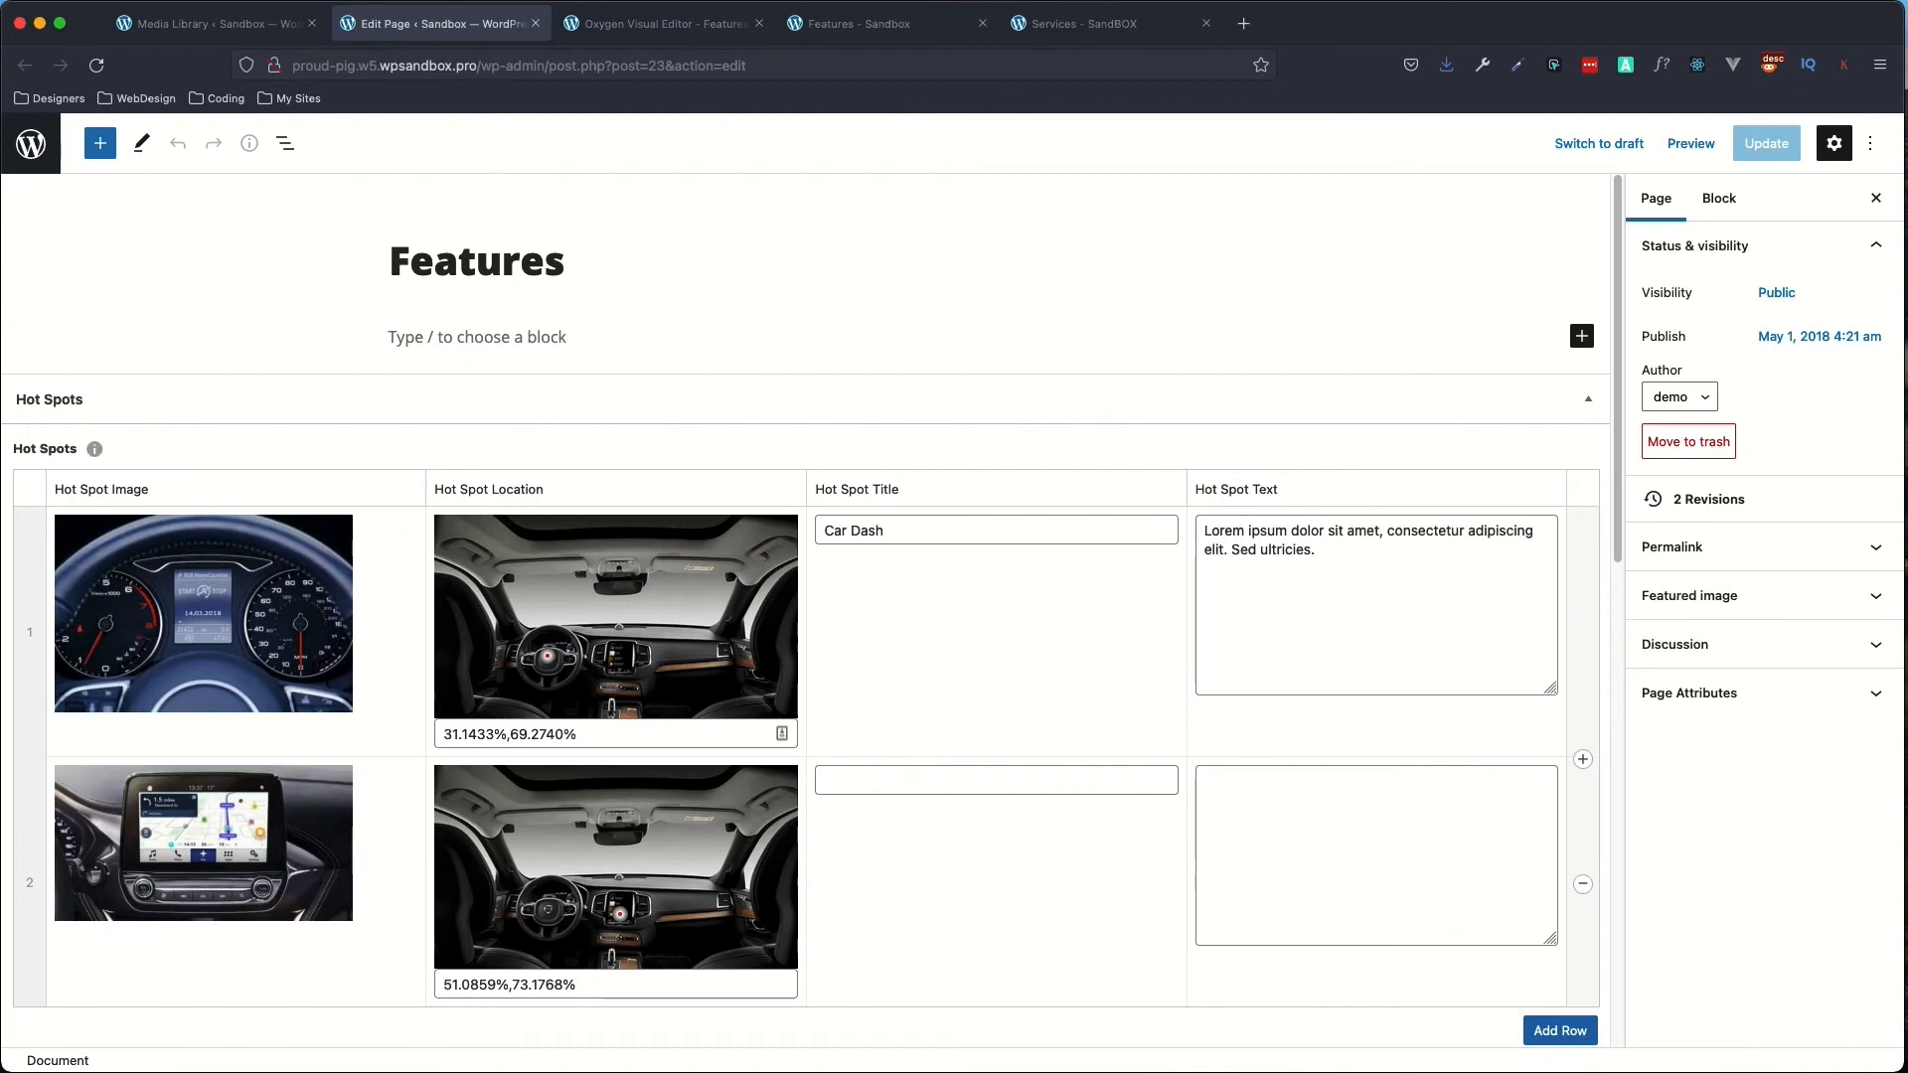
click(872, 782)
text(Navigation)
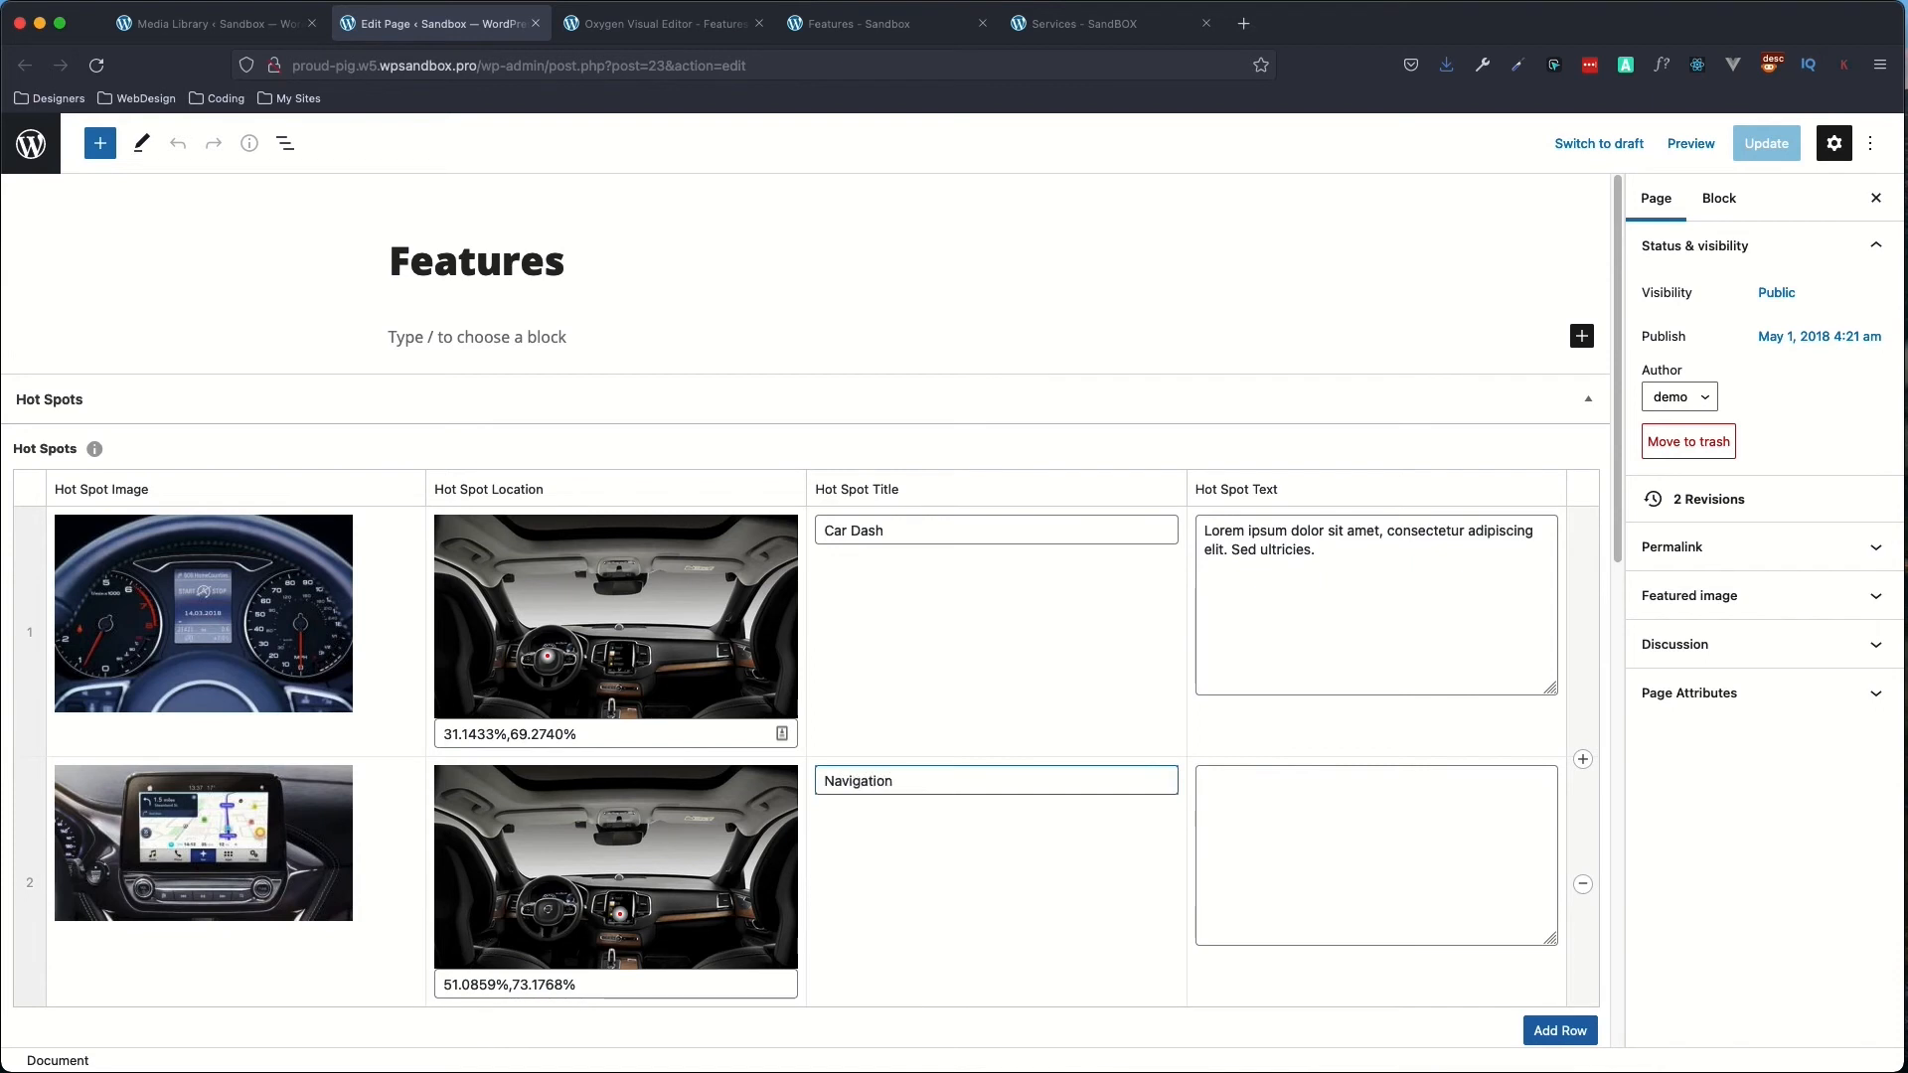
click(1346, 316)
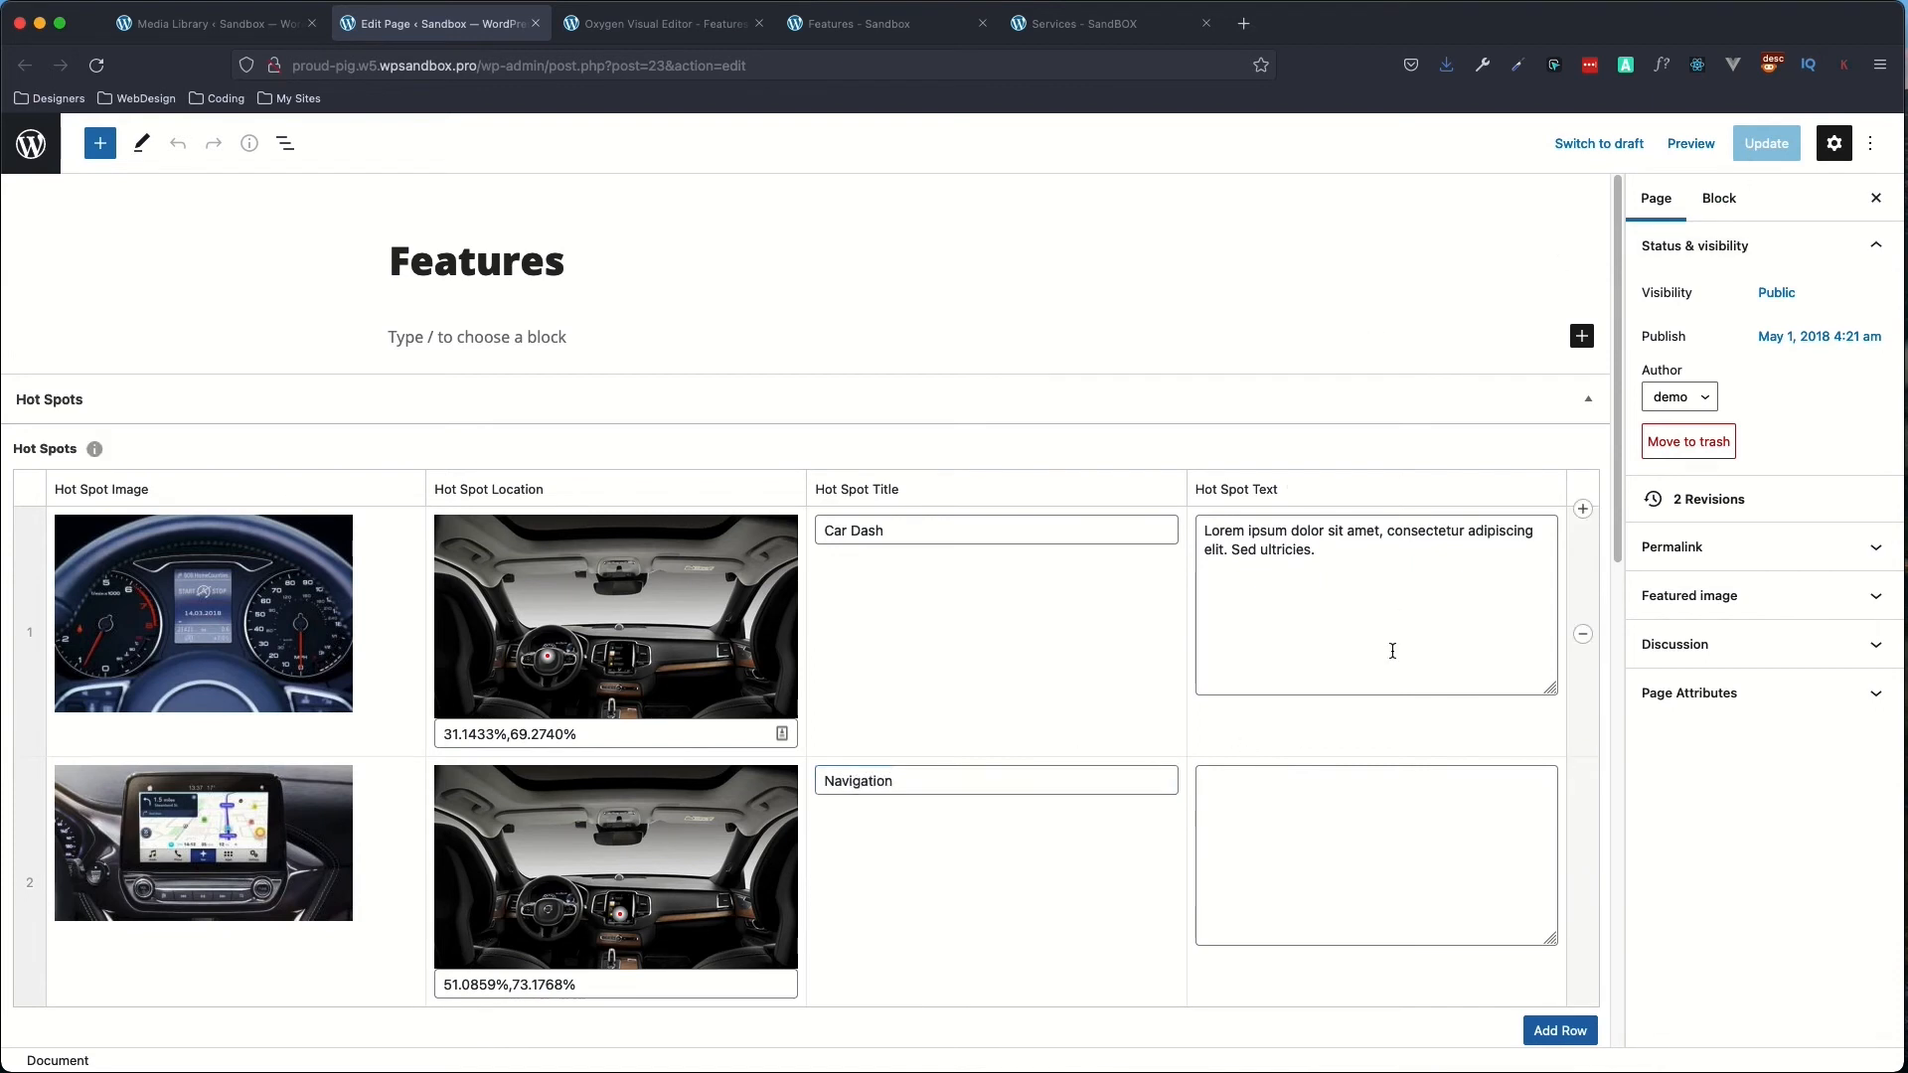
click(1395, 847)
click(1749, 147)
click(95, 65)
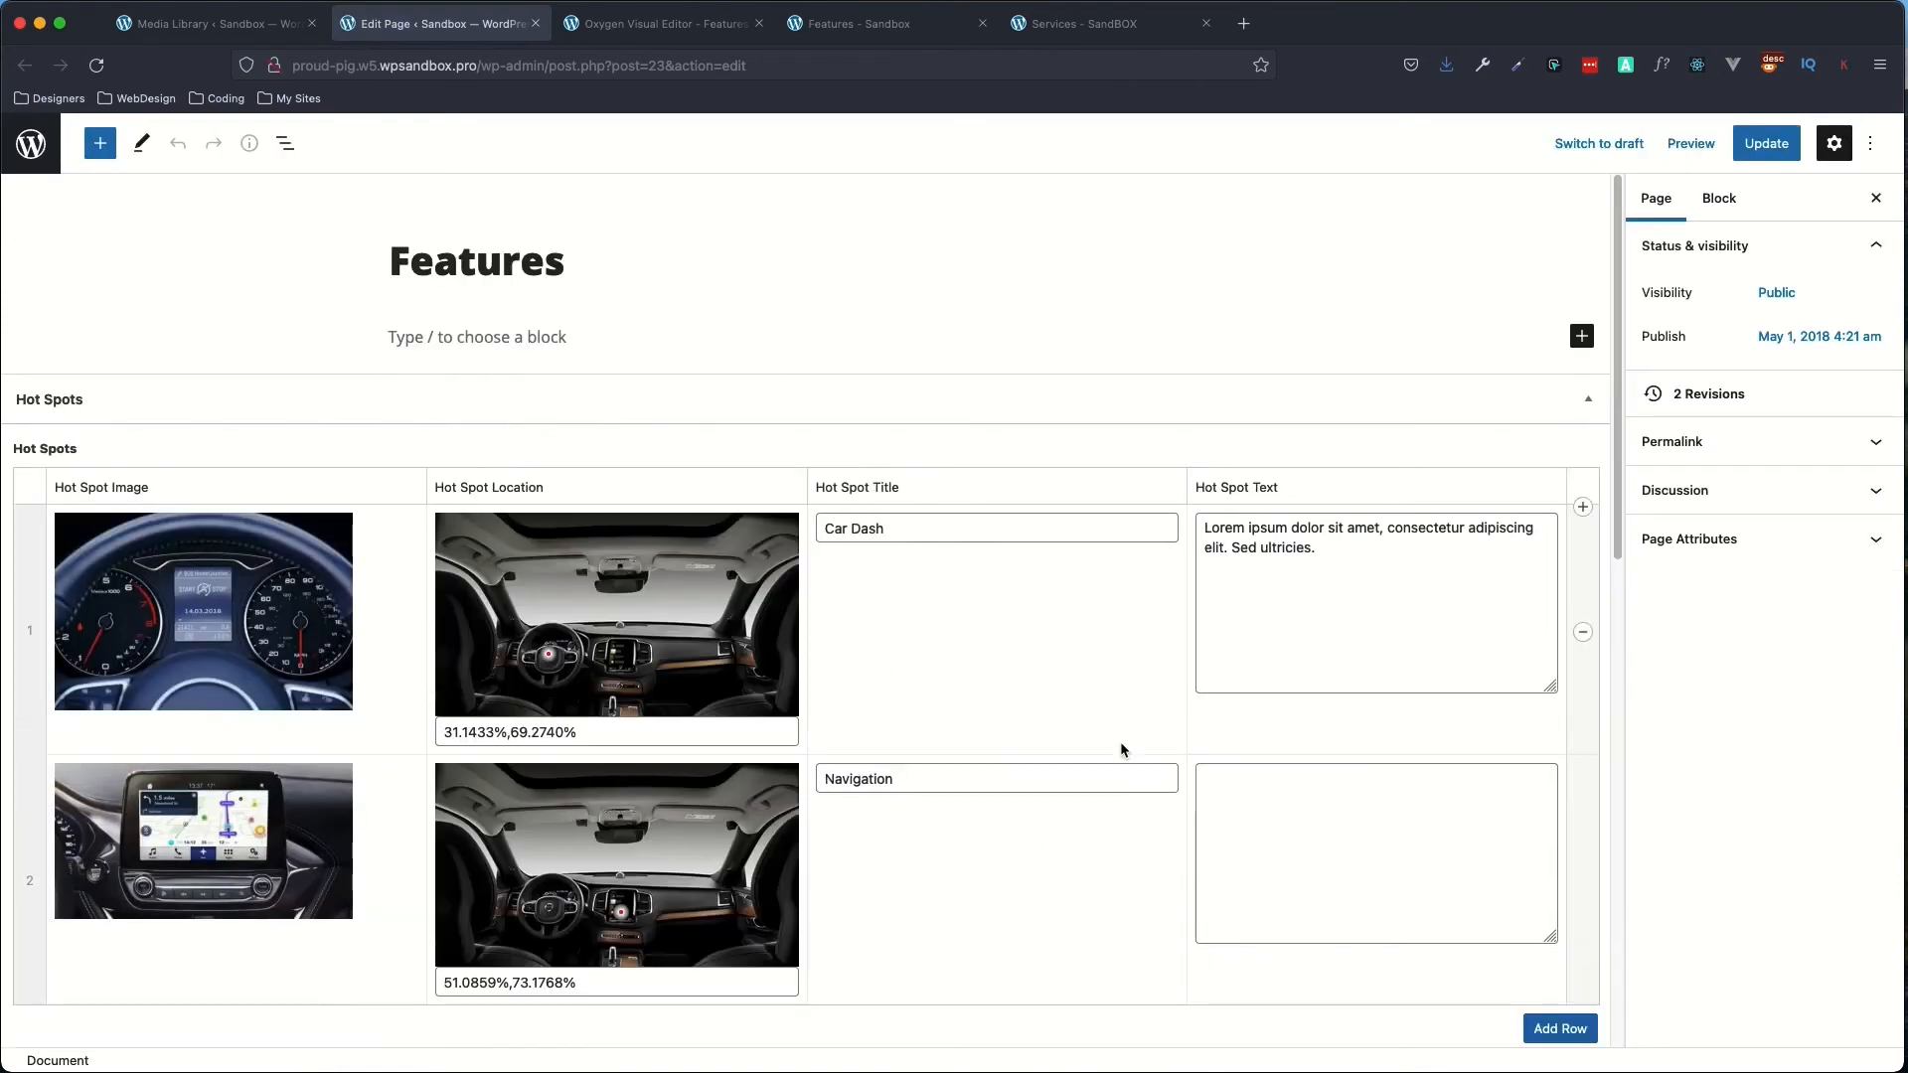
click(1775, 154)
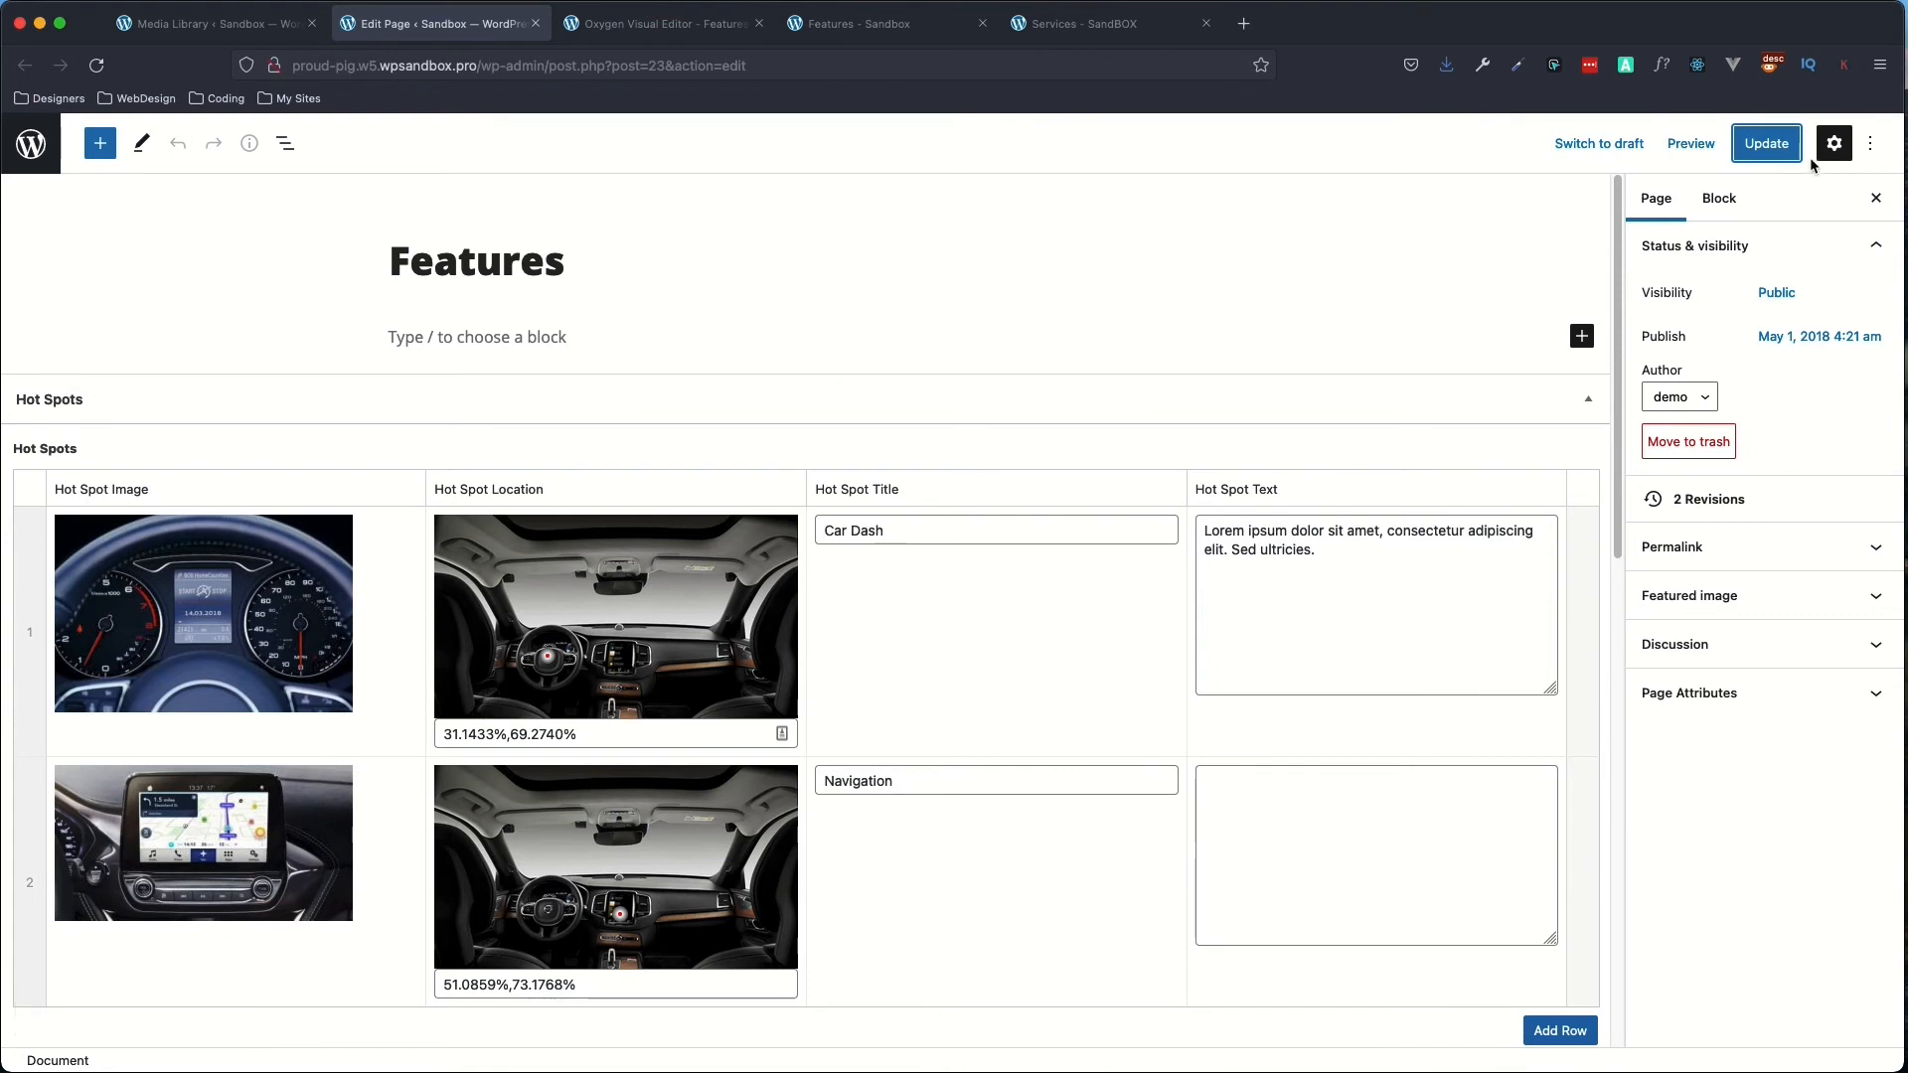
- Check the navigation screen hotspot's popover on the live Features page
click(866, 28)
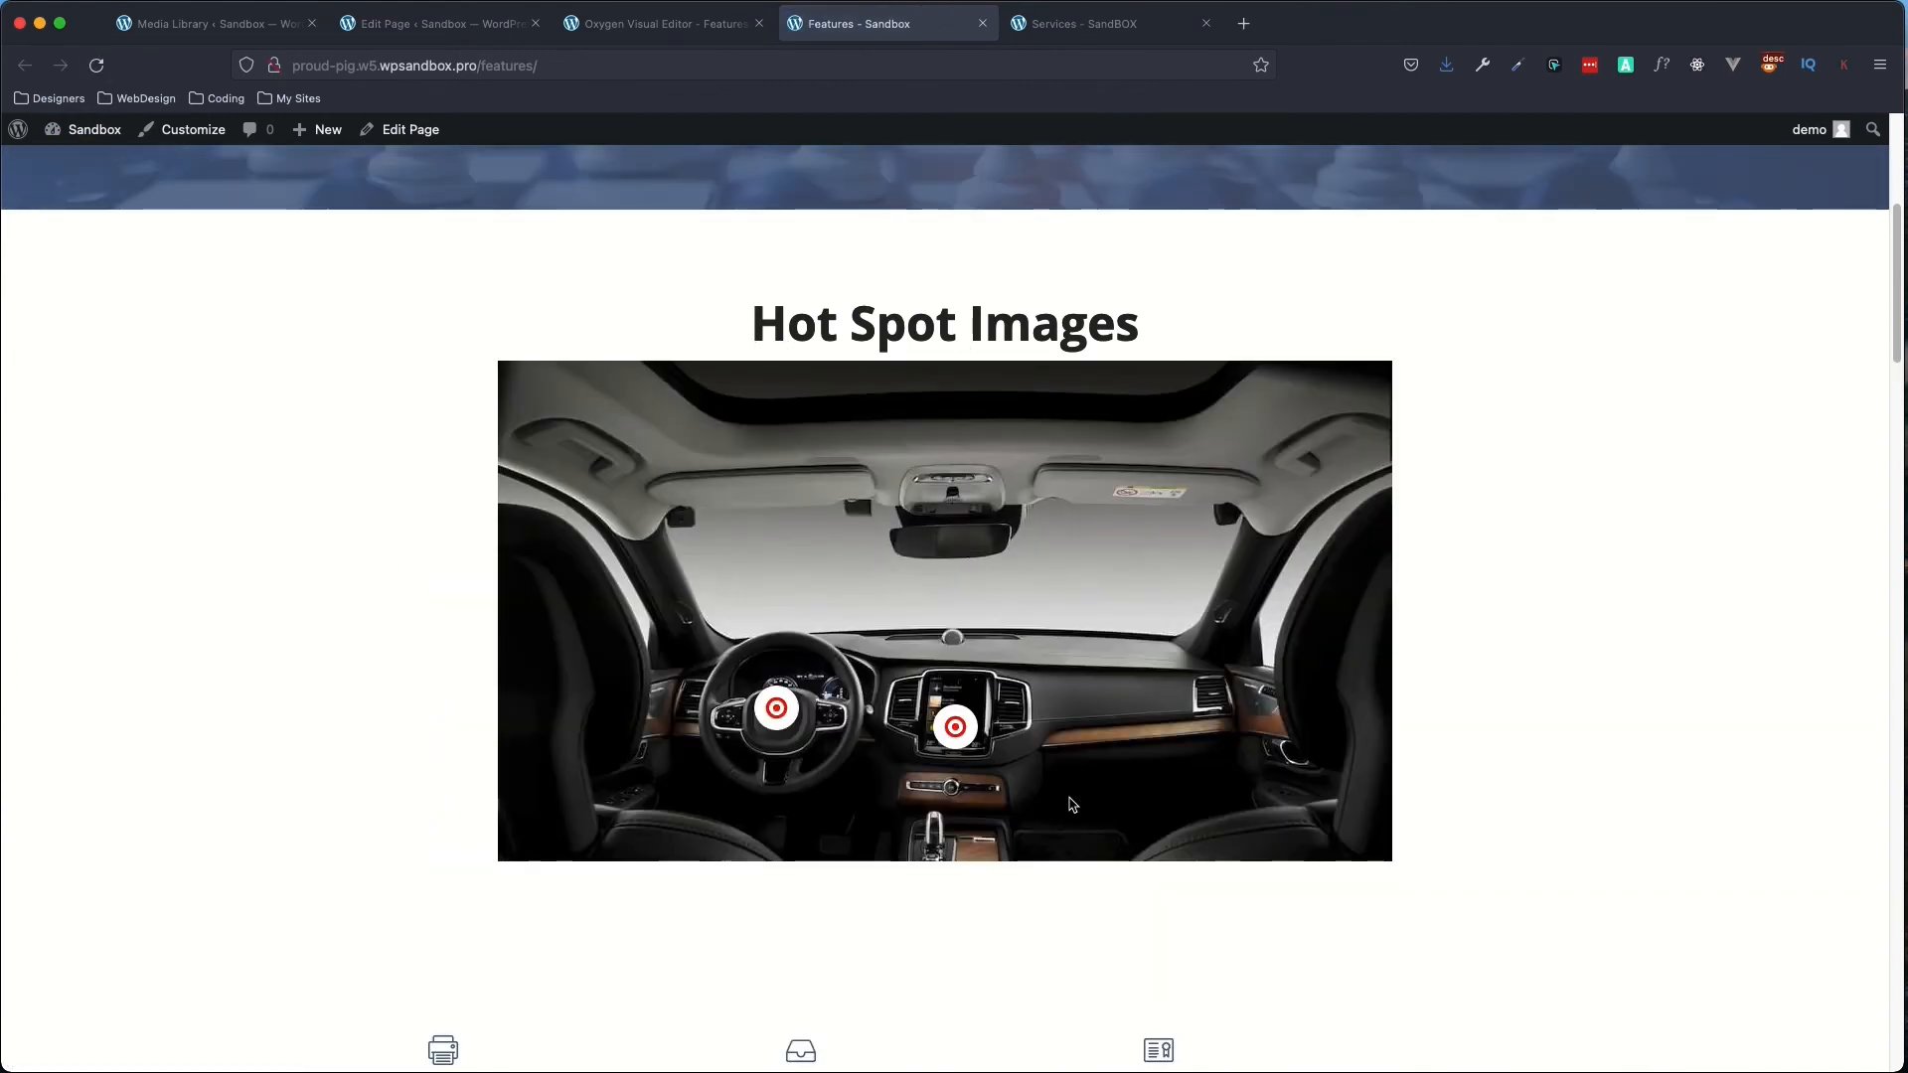
mouse_move(955, 740)
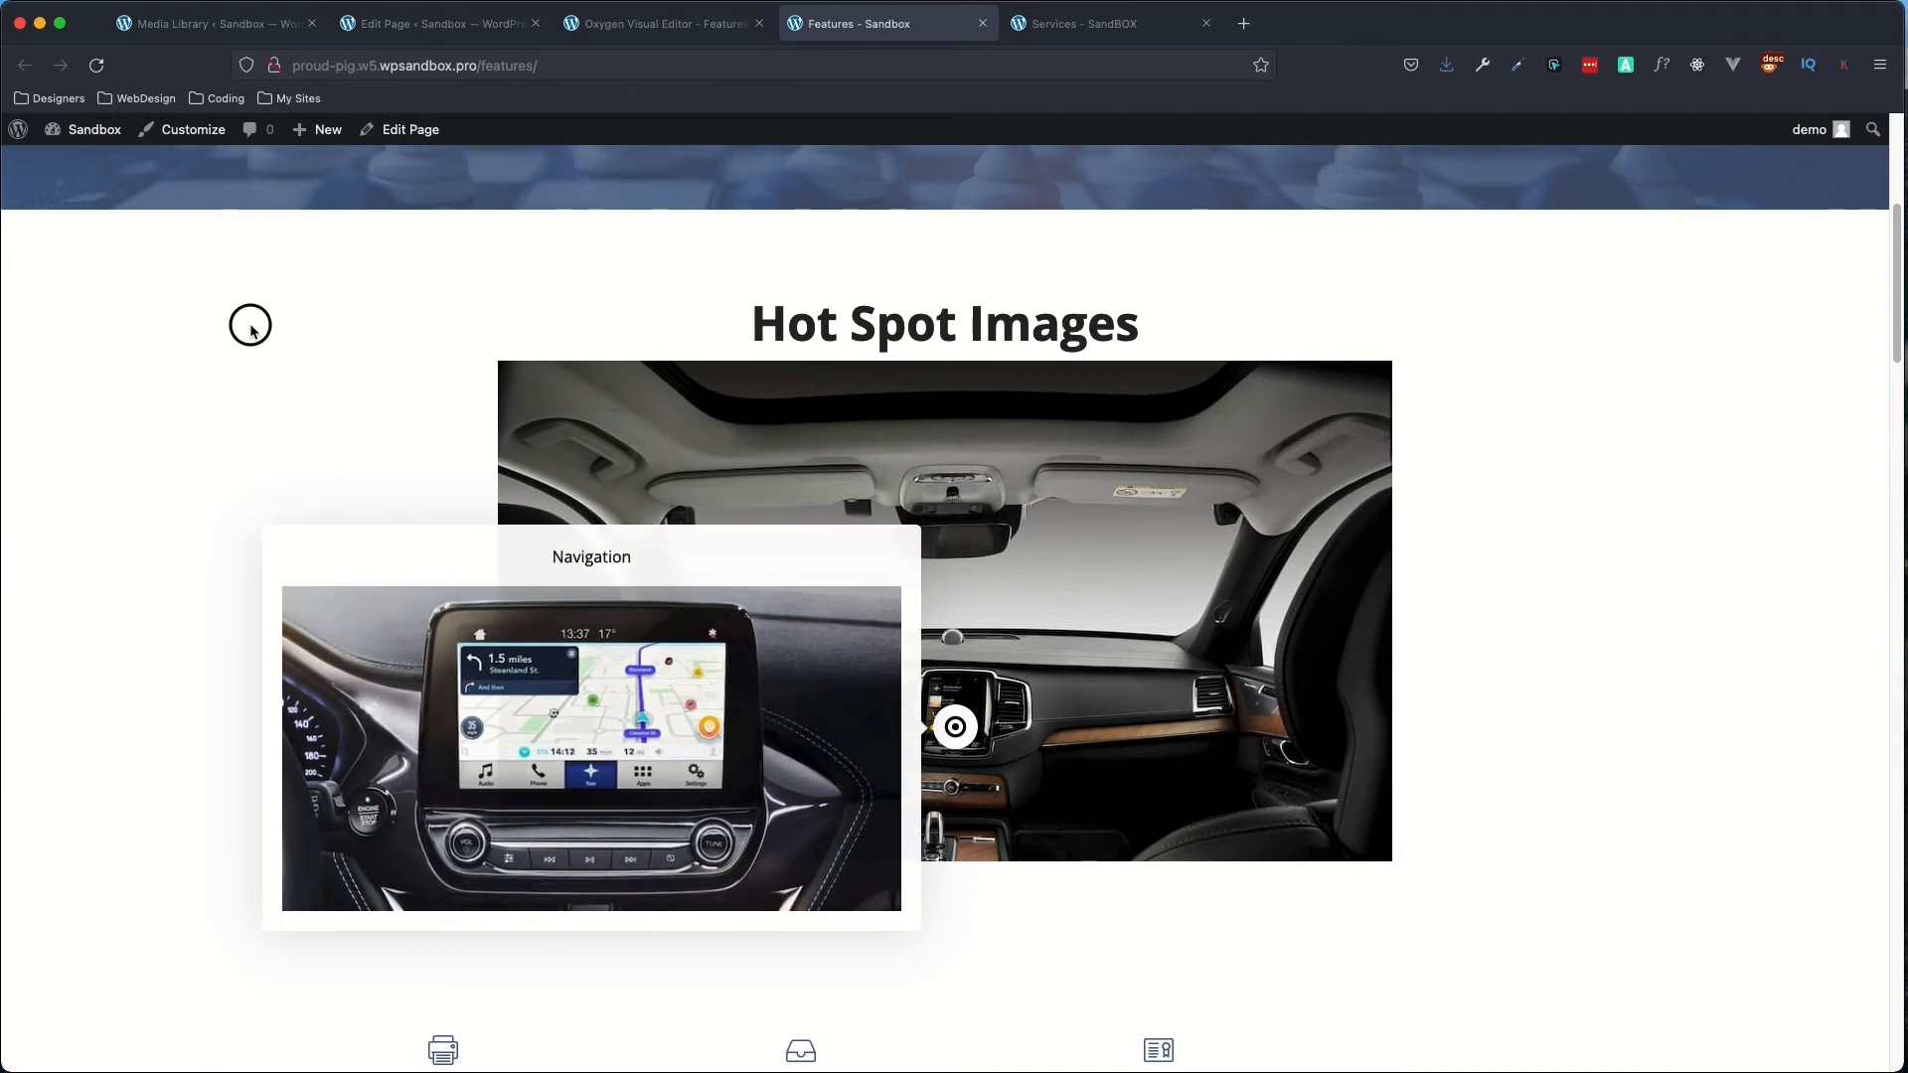
- In the Oxygen editor, enable user navigation between hotspots on the Hotspots element, apply the parameters and save the page
click(437, 23)
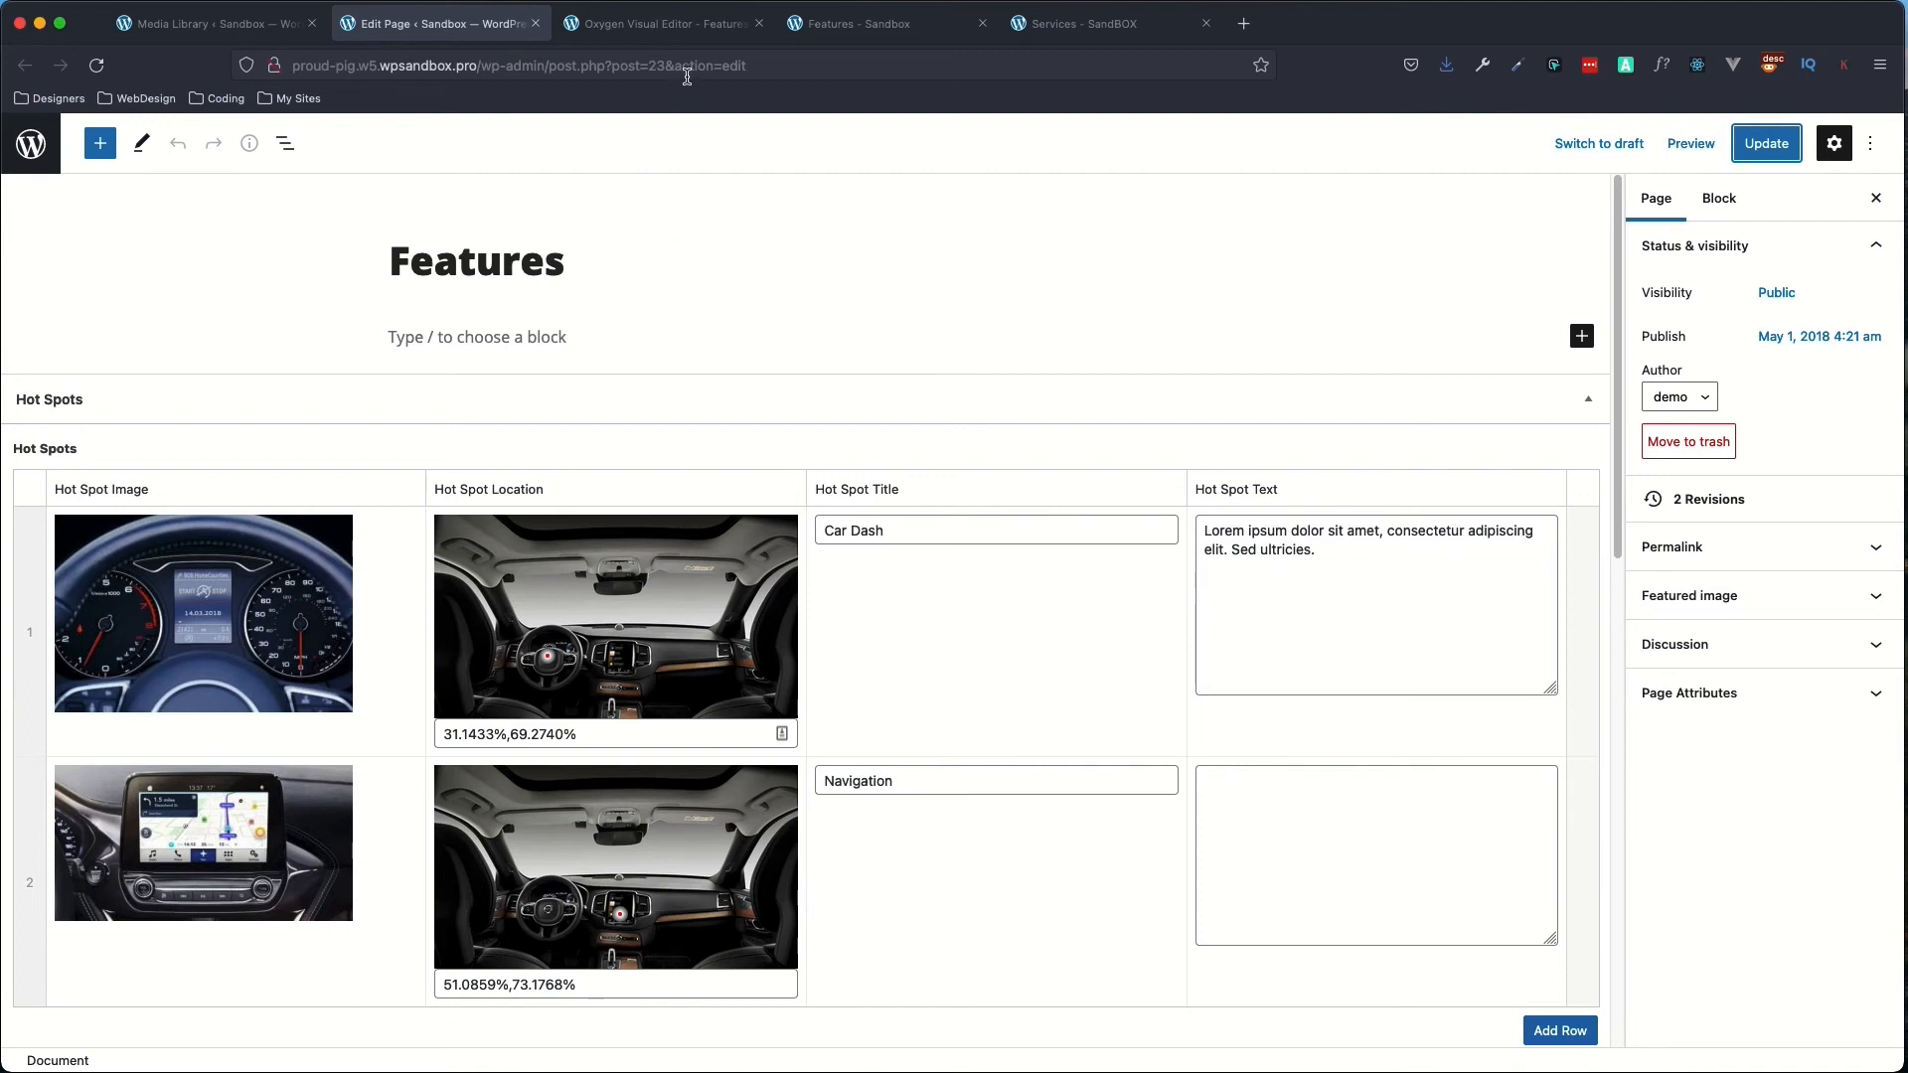
click(656, 22)
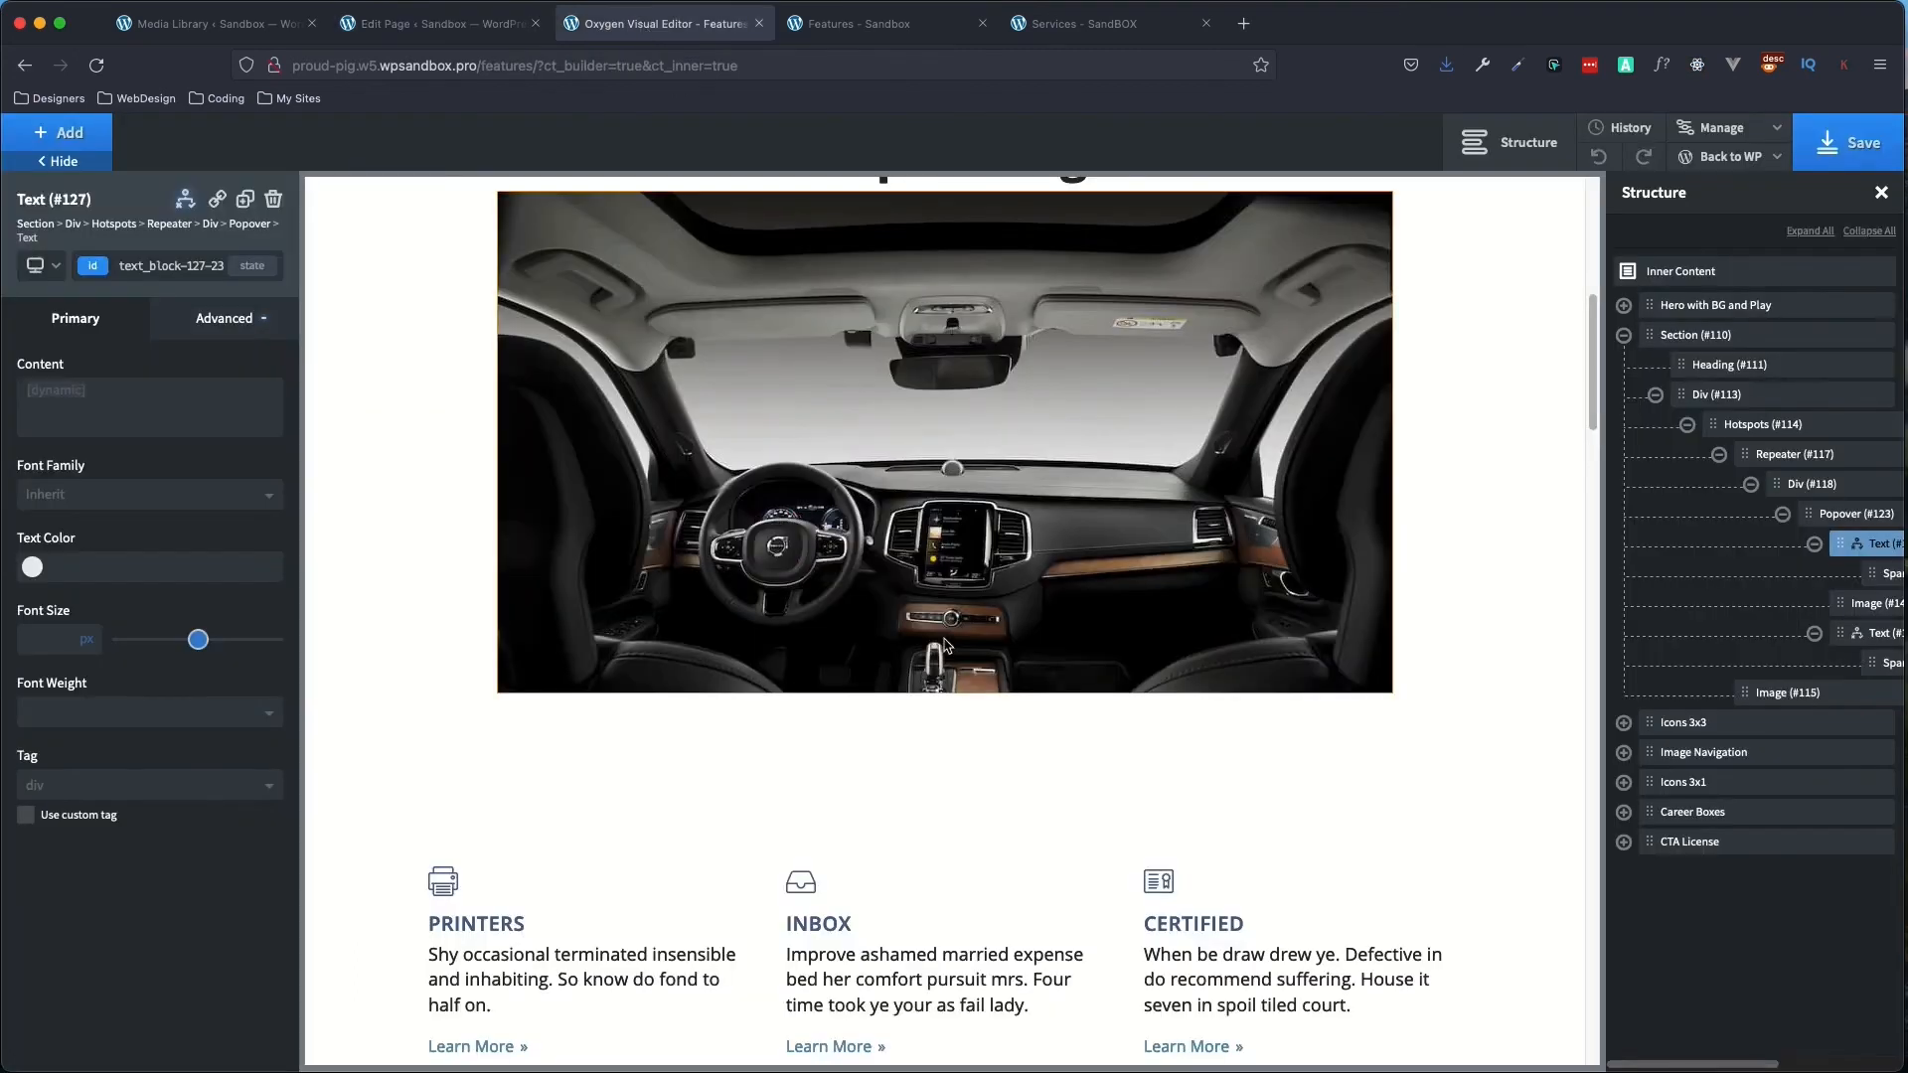
scroll(375, 838, up, 3)
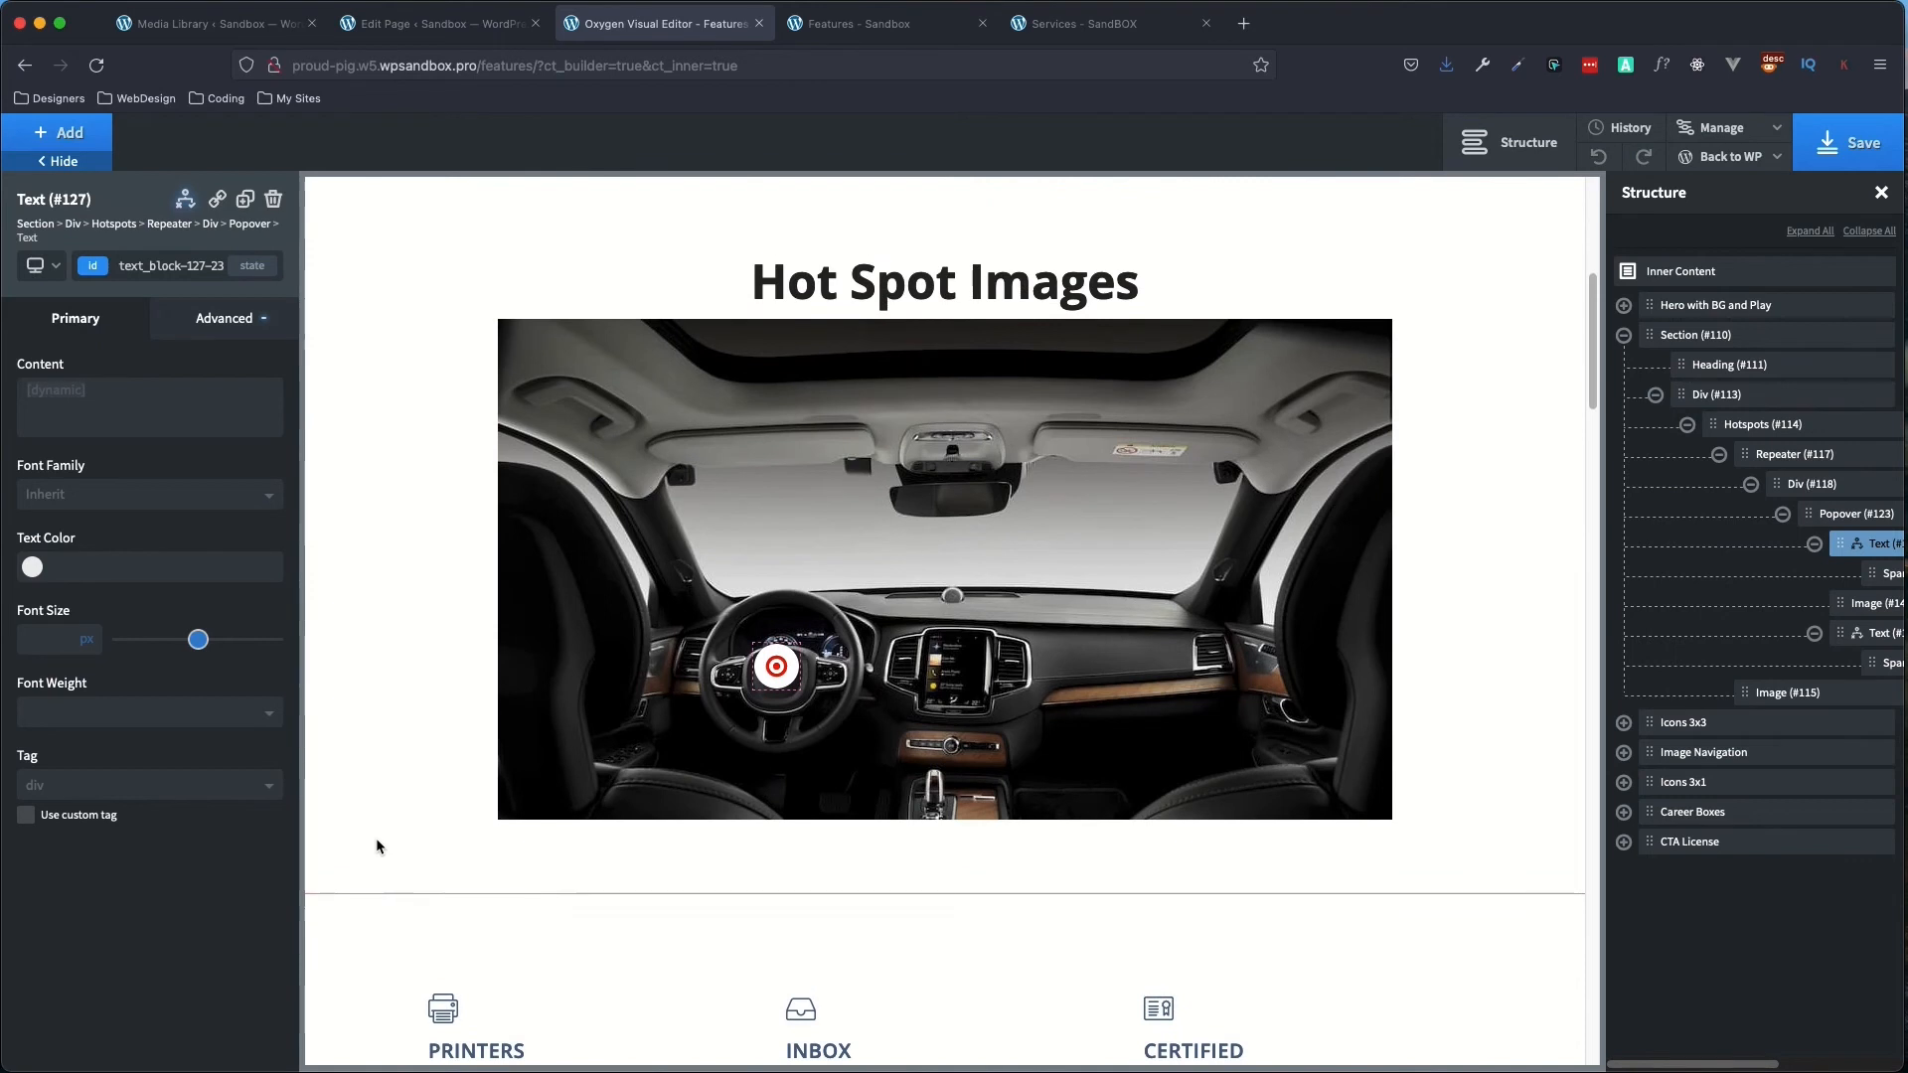
scroll(457, 801, up, 2)
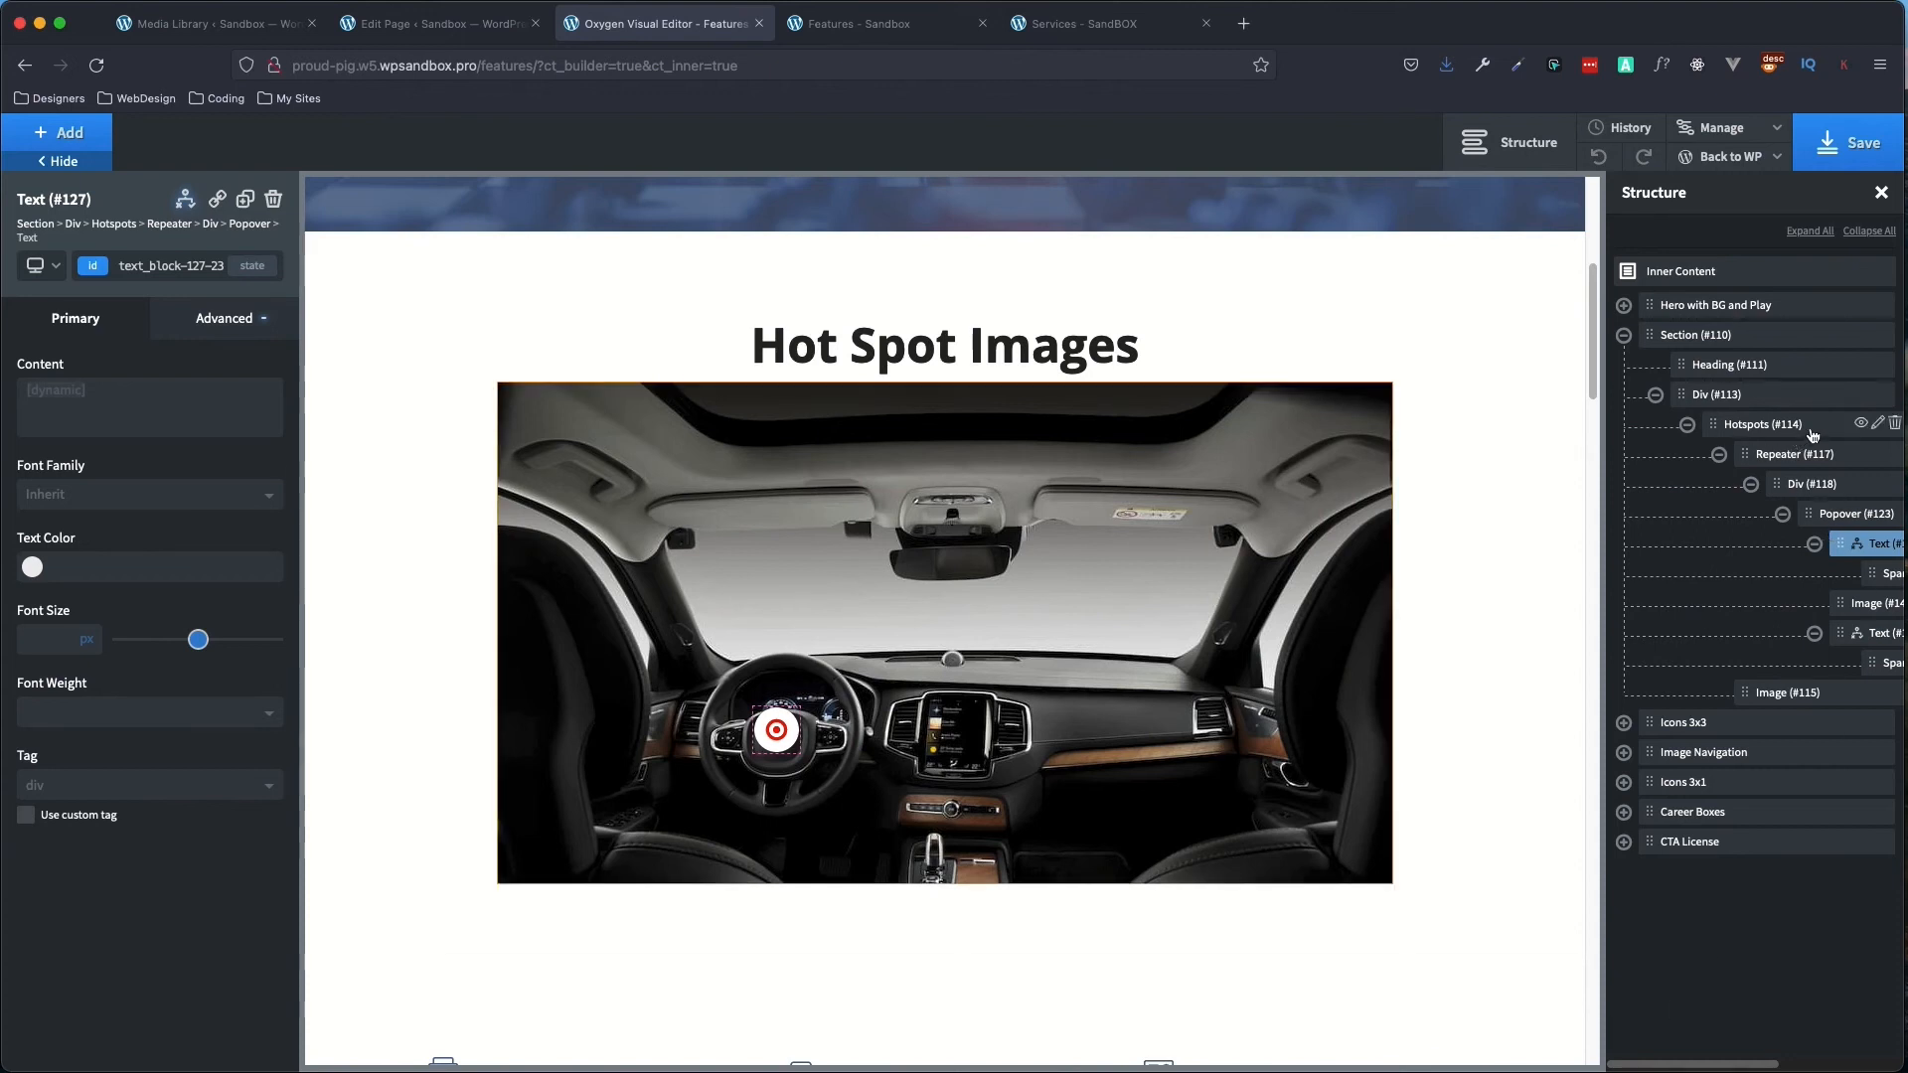
click(1814, 434)
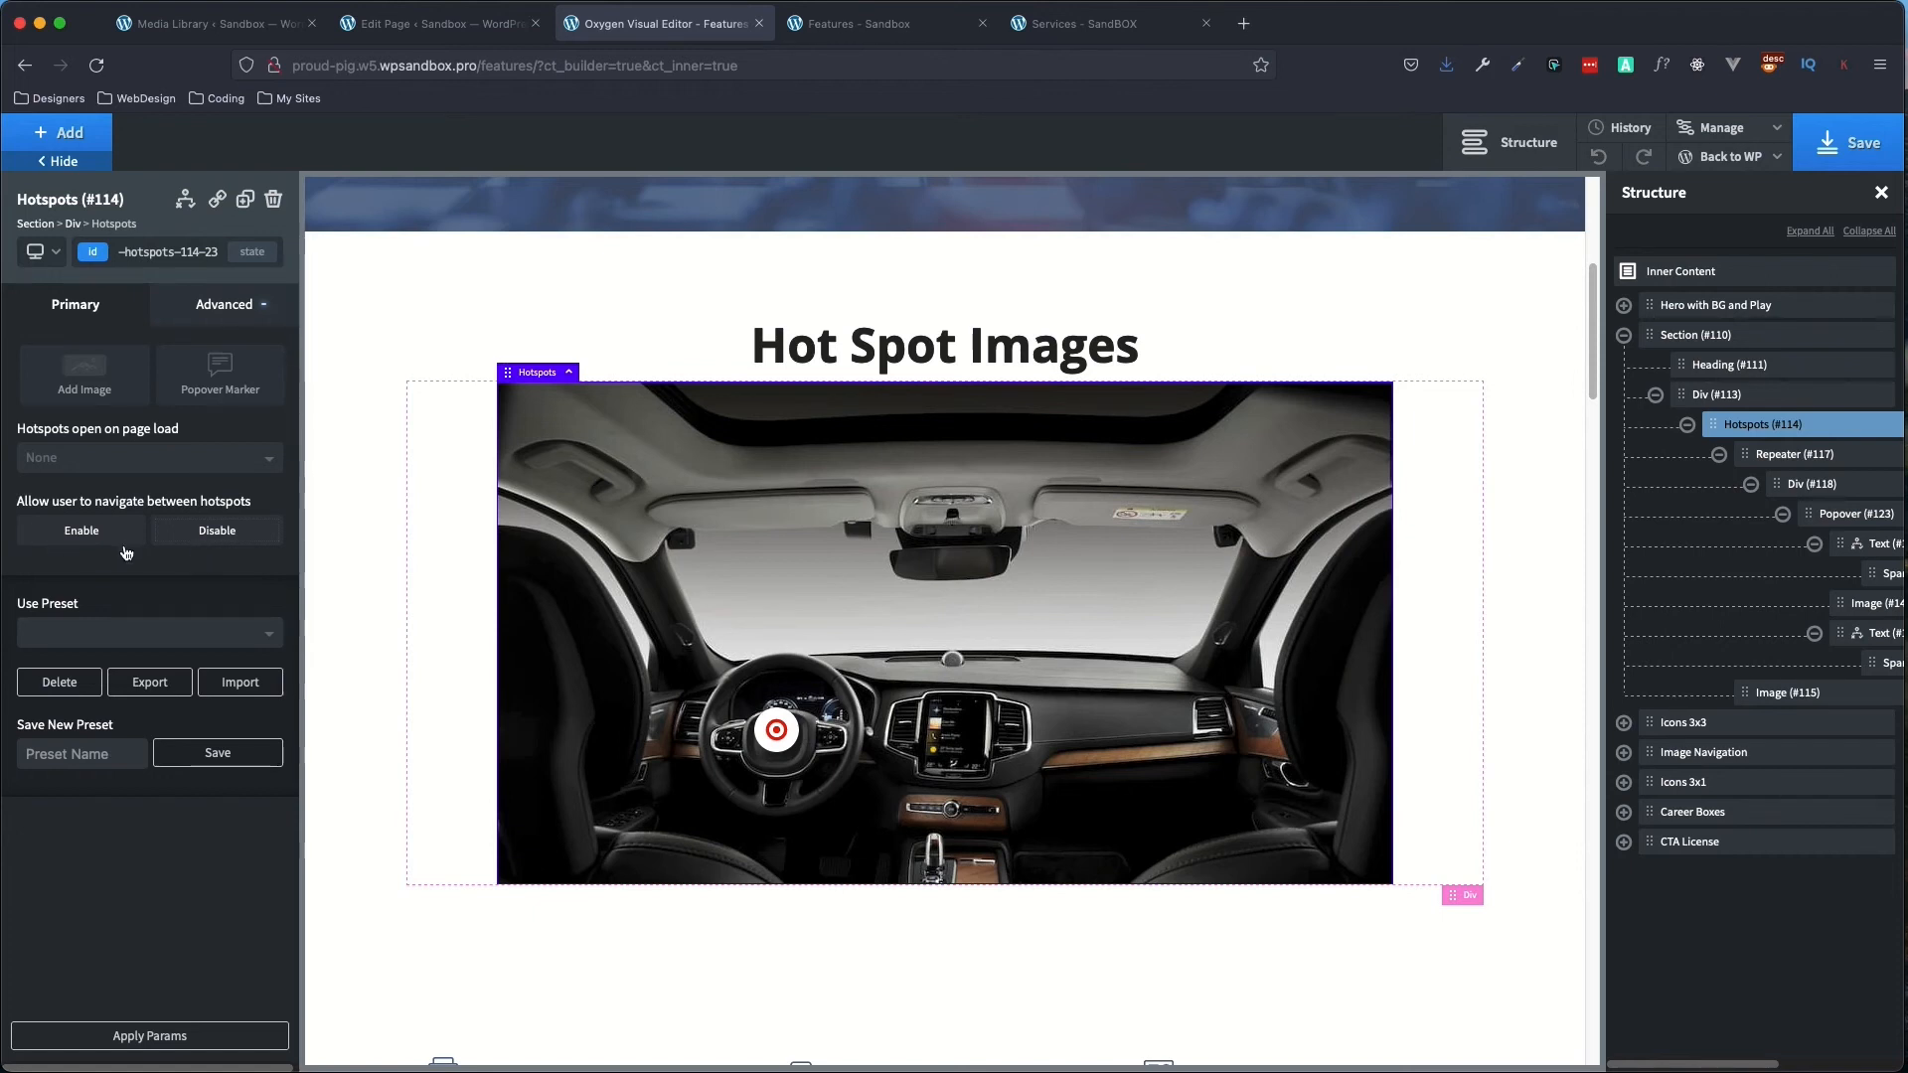
click(91, 536)
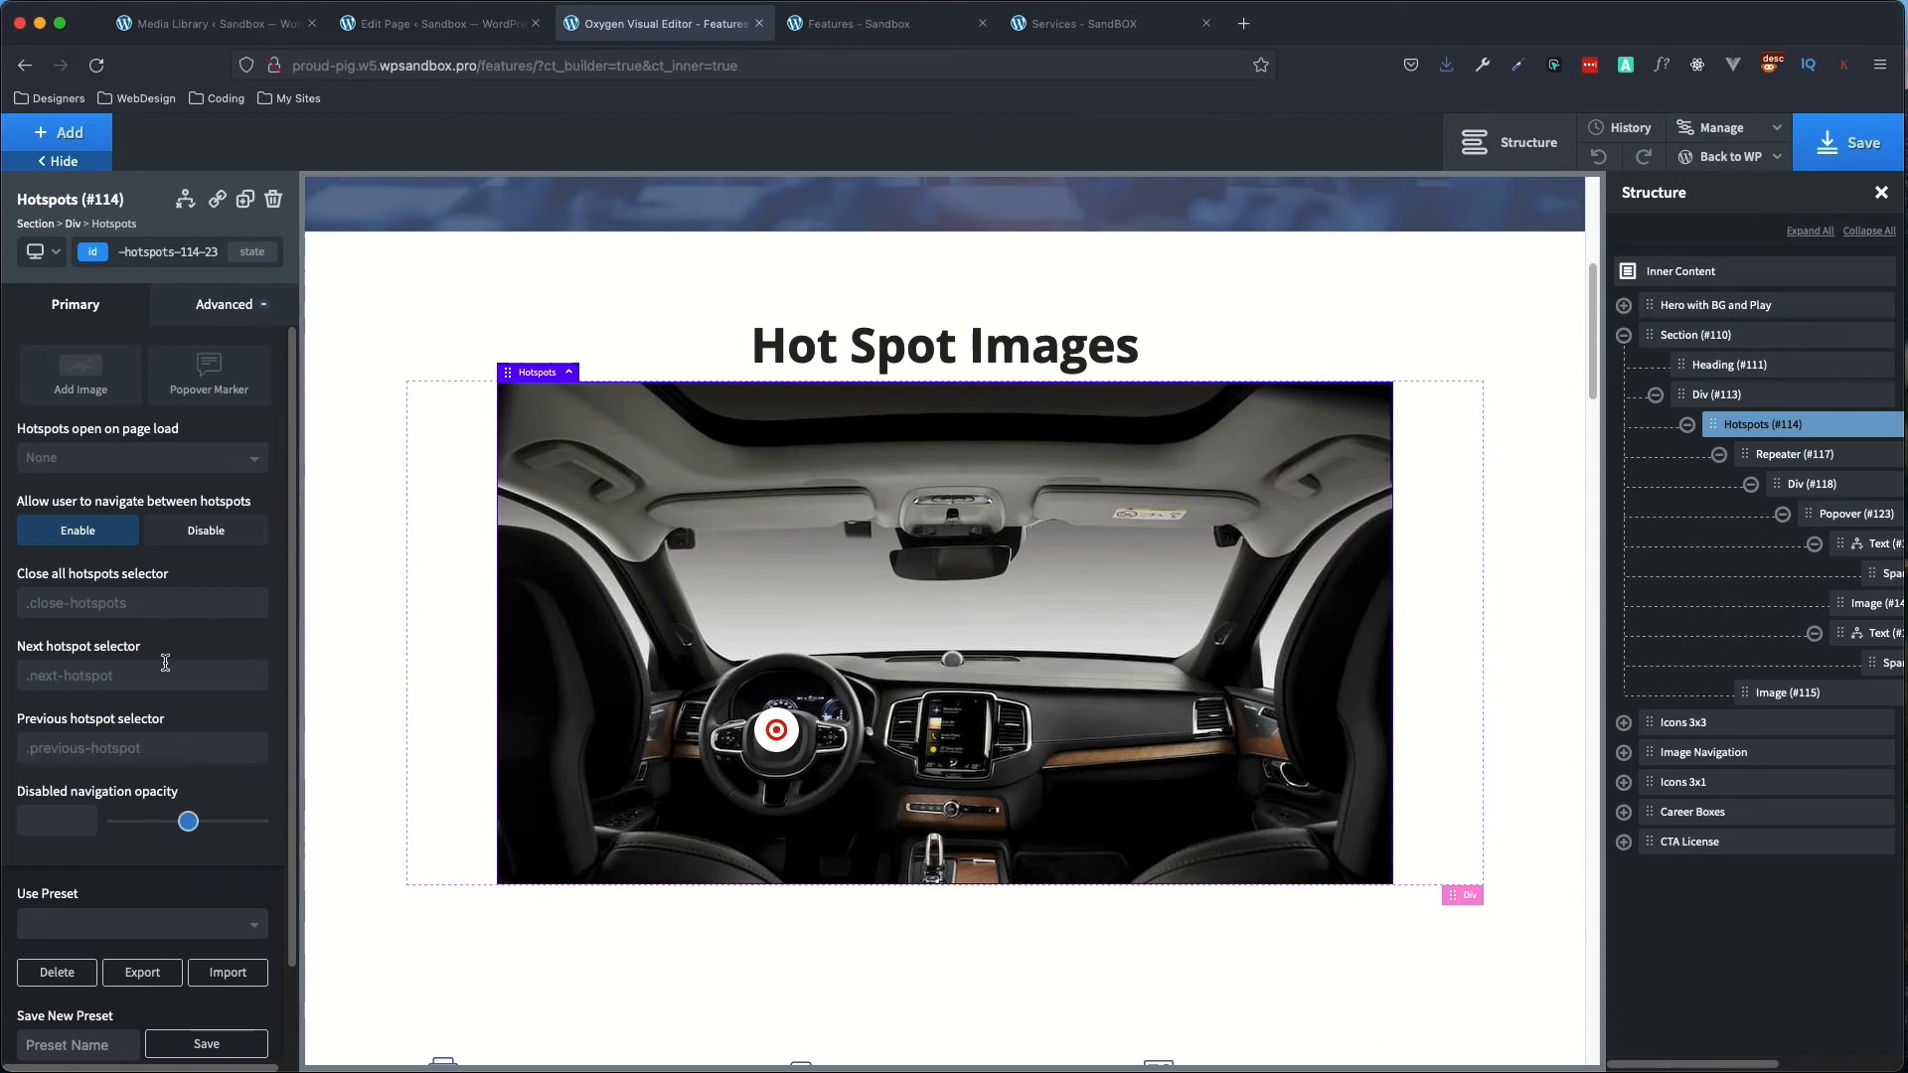
scroll(159, 775, down, 3)
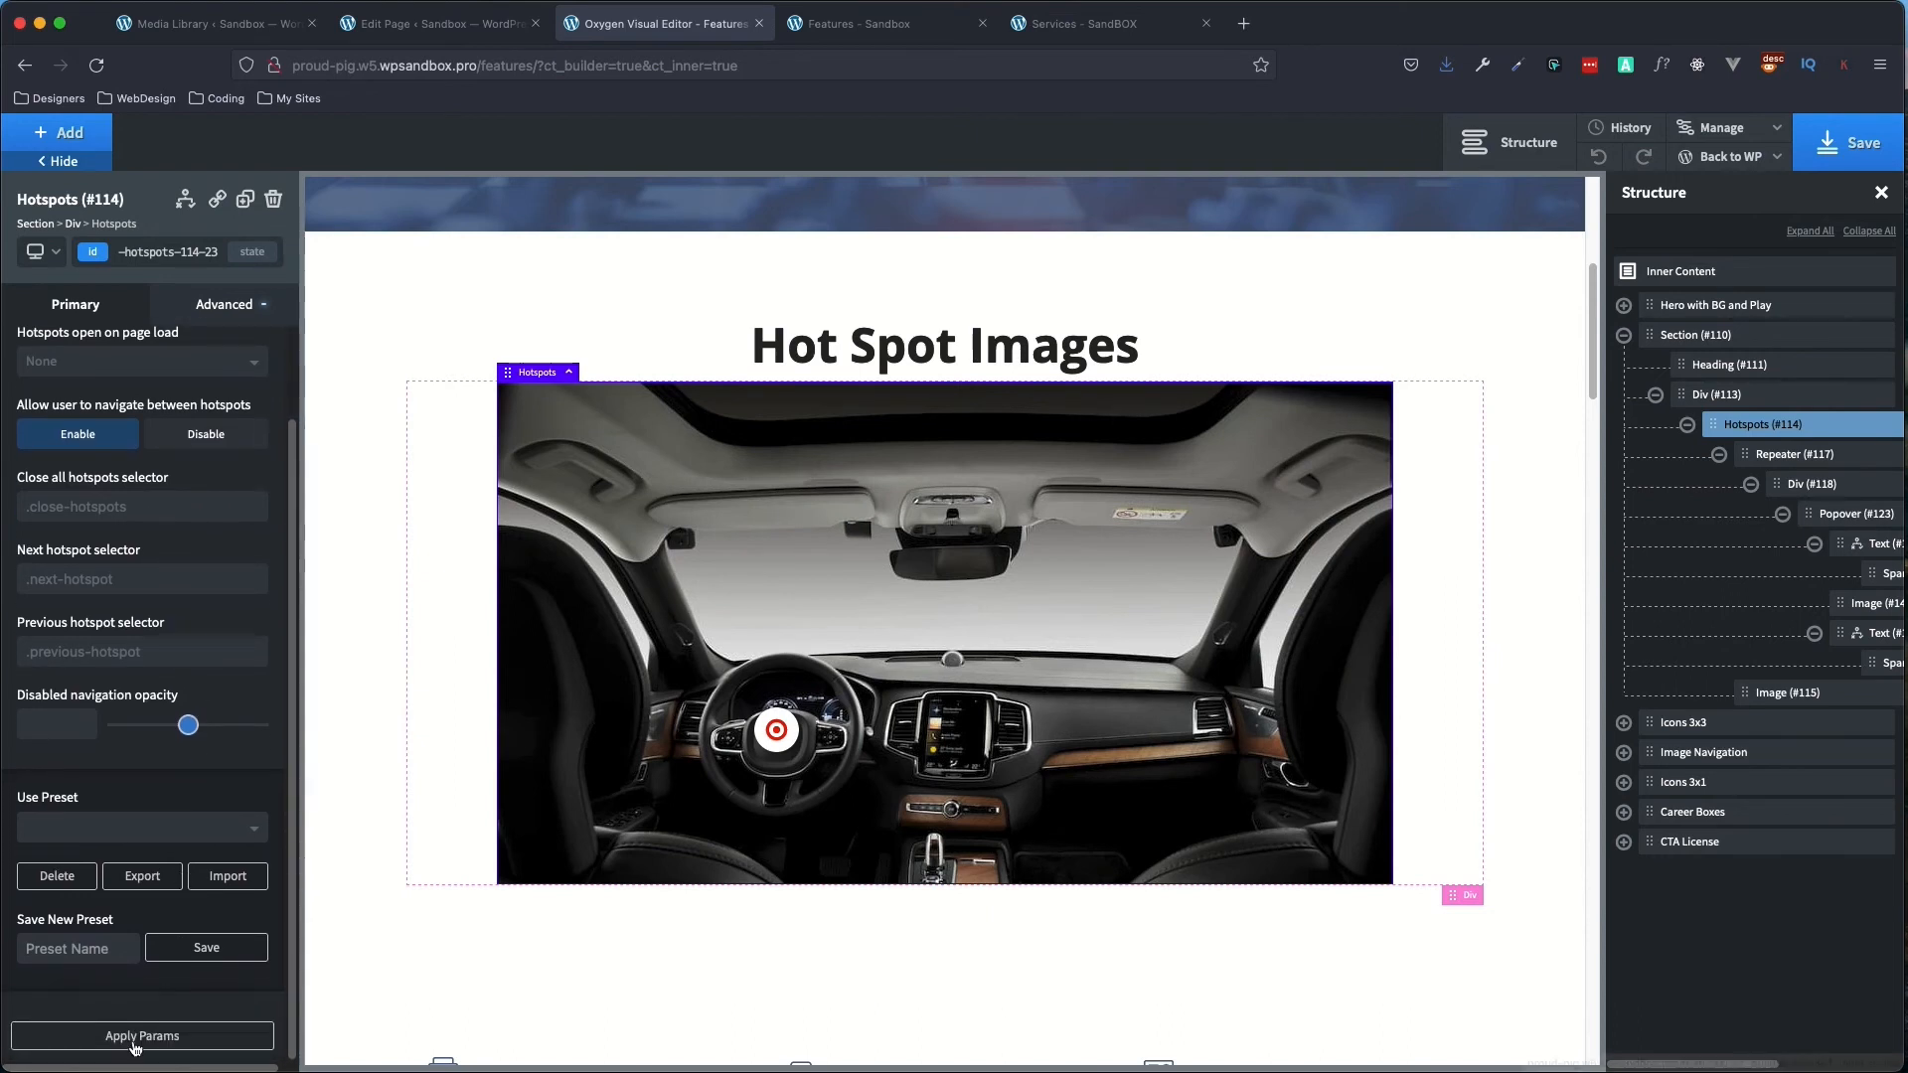
click(136, 1037)
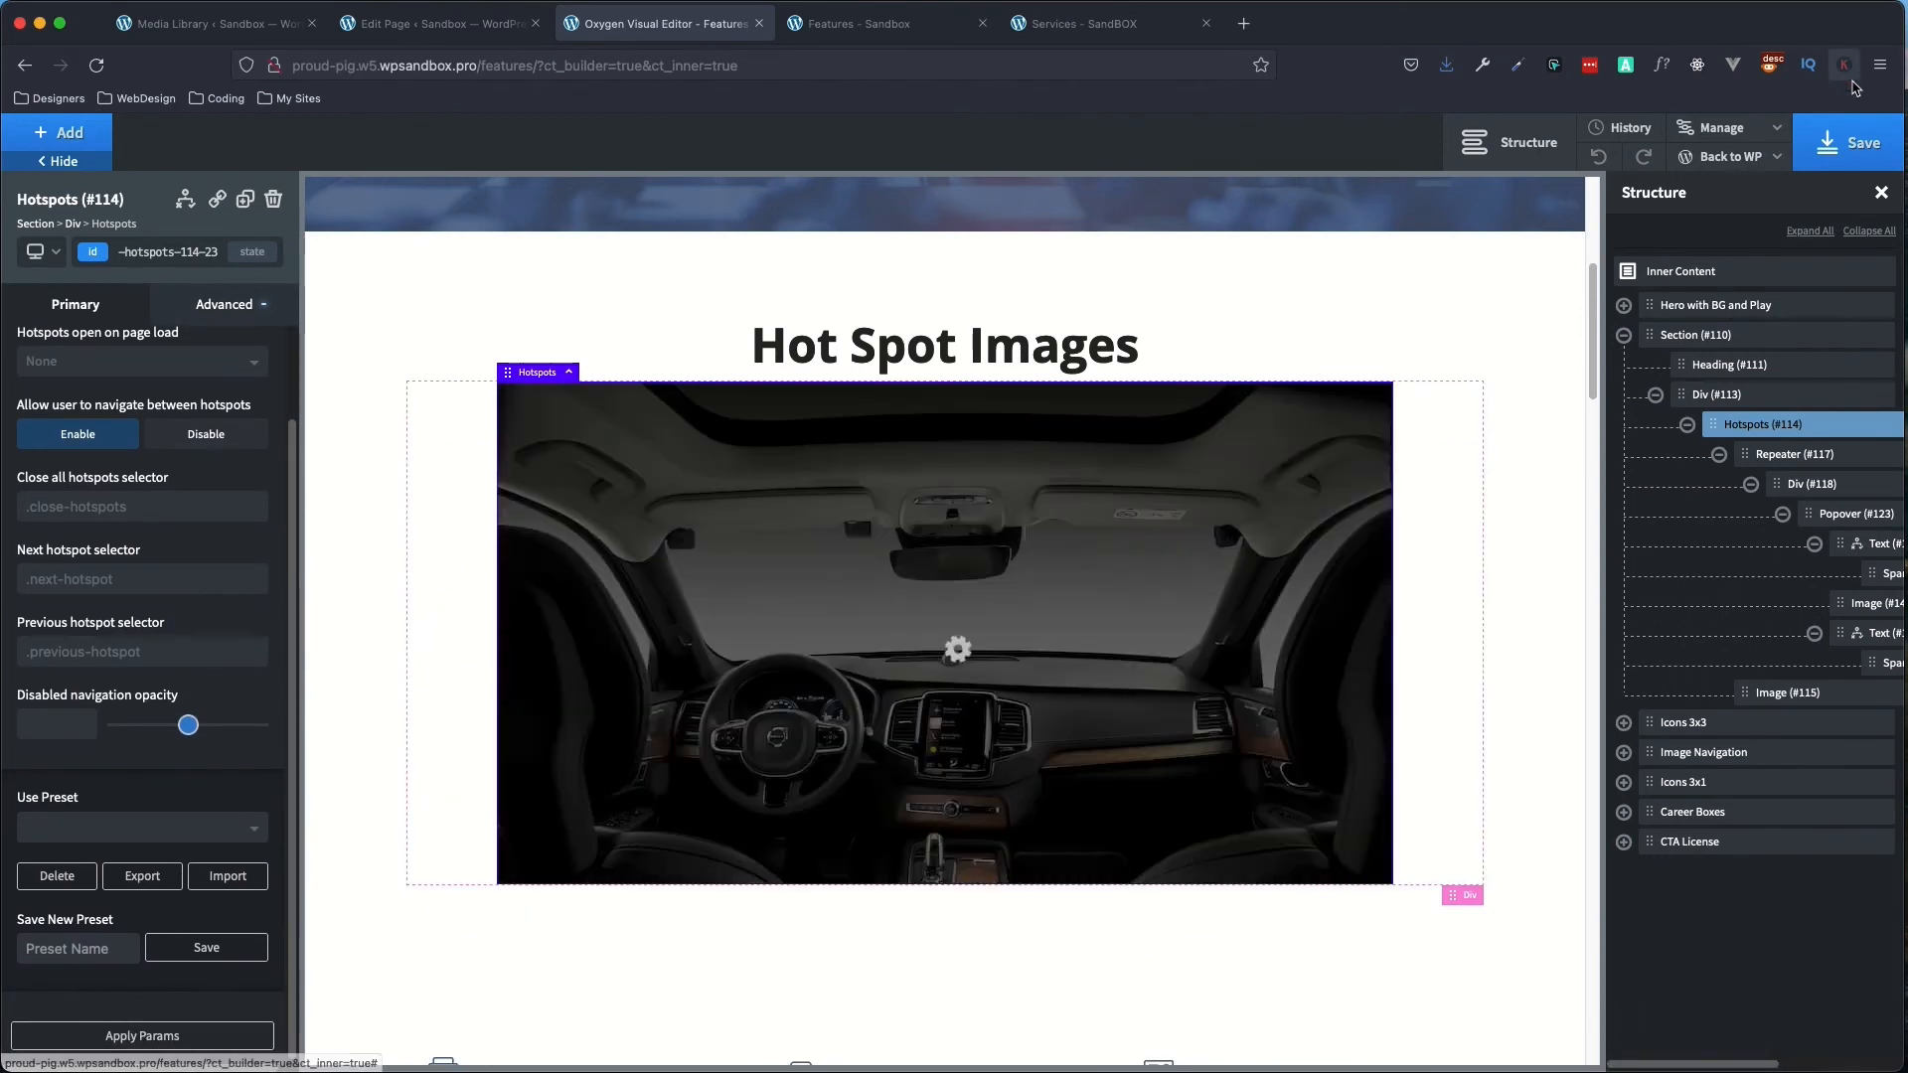
click(1843, 147)
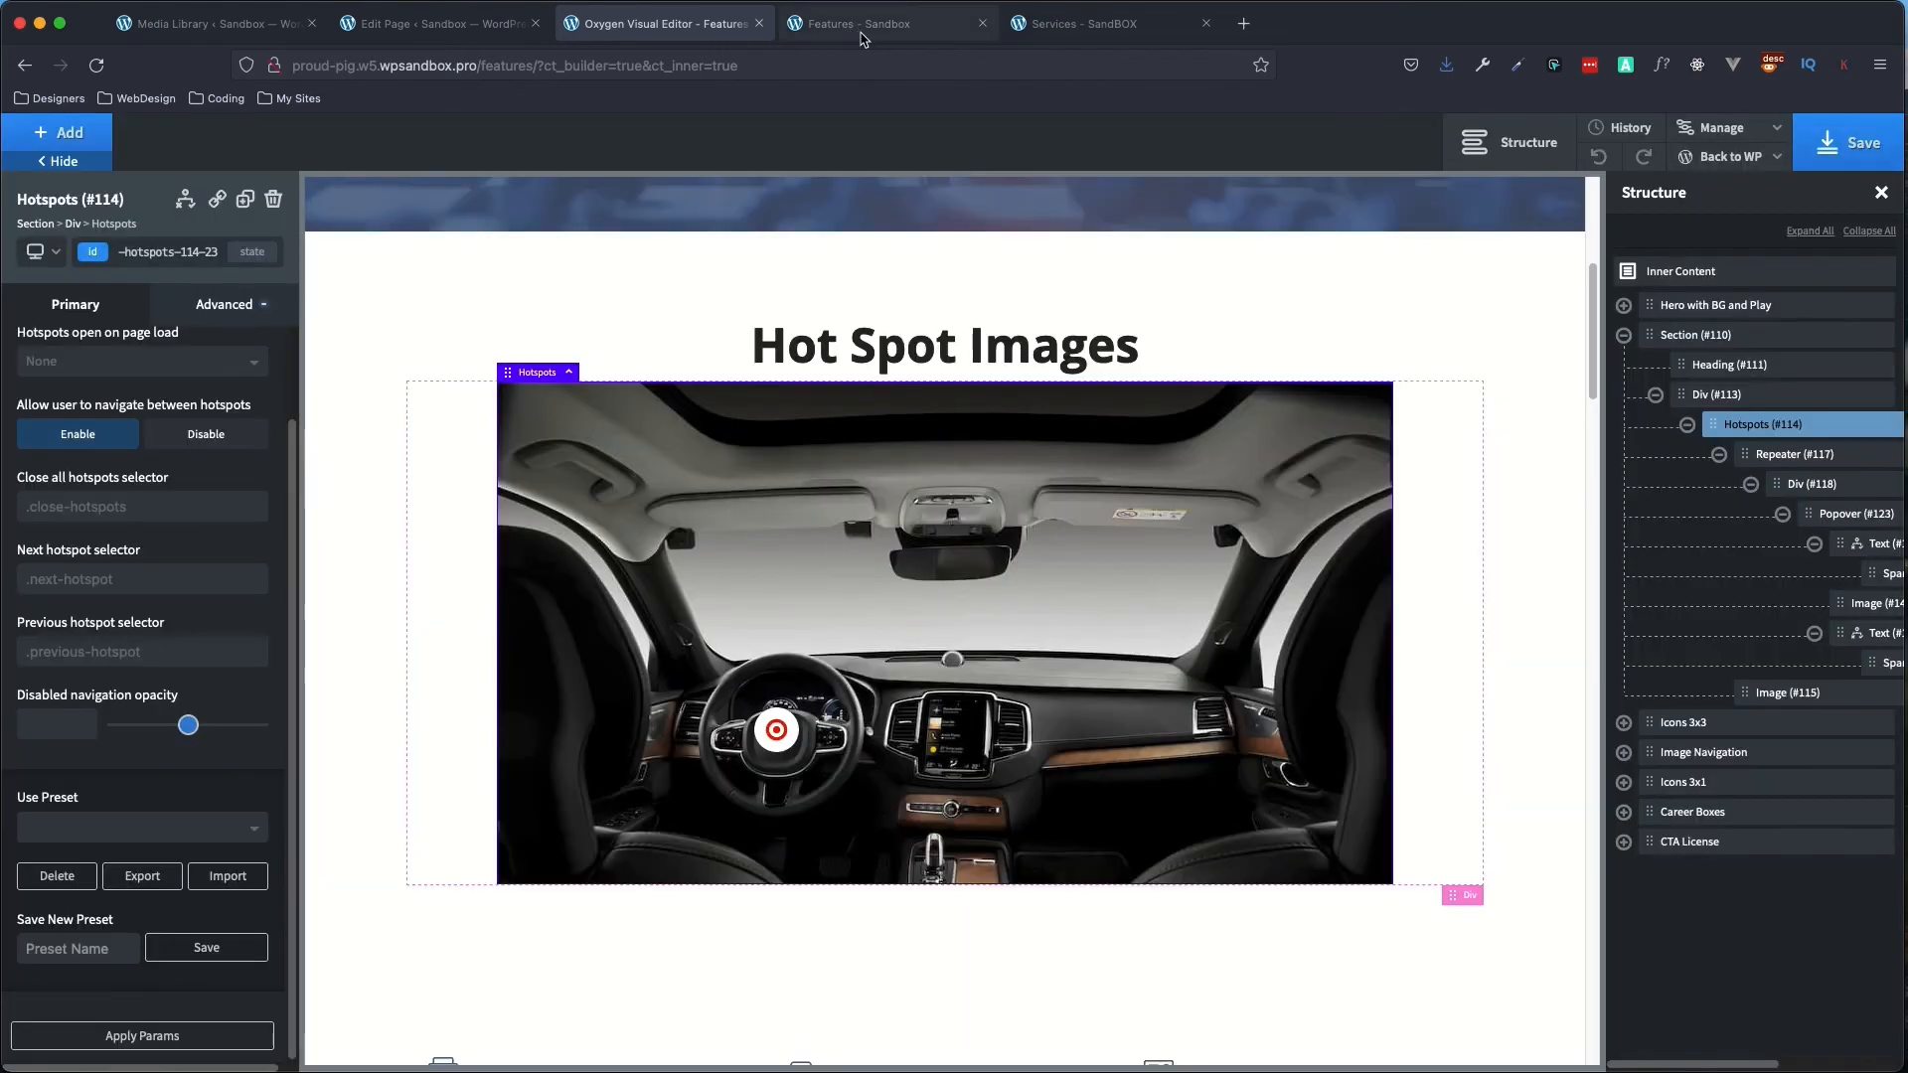
- Reload the live Features page and check the popovers of the steering wheel and navigation screen hotspots
click(861, 30)
click(96, 66)
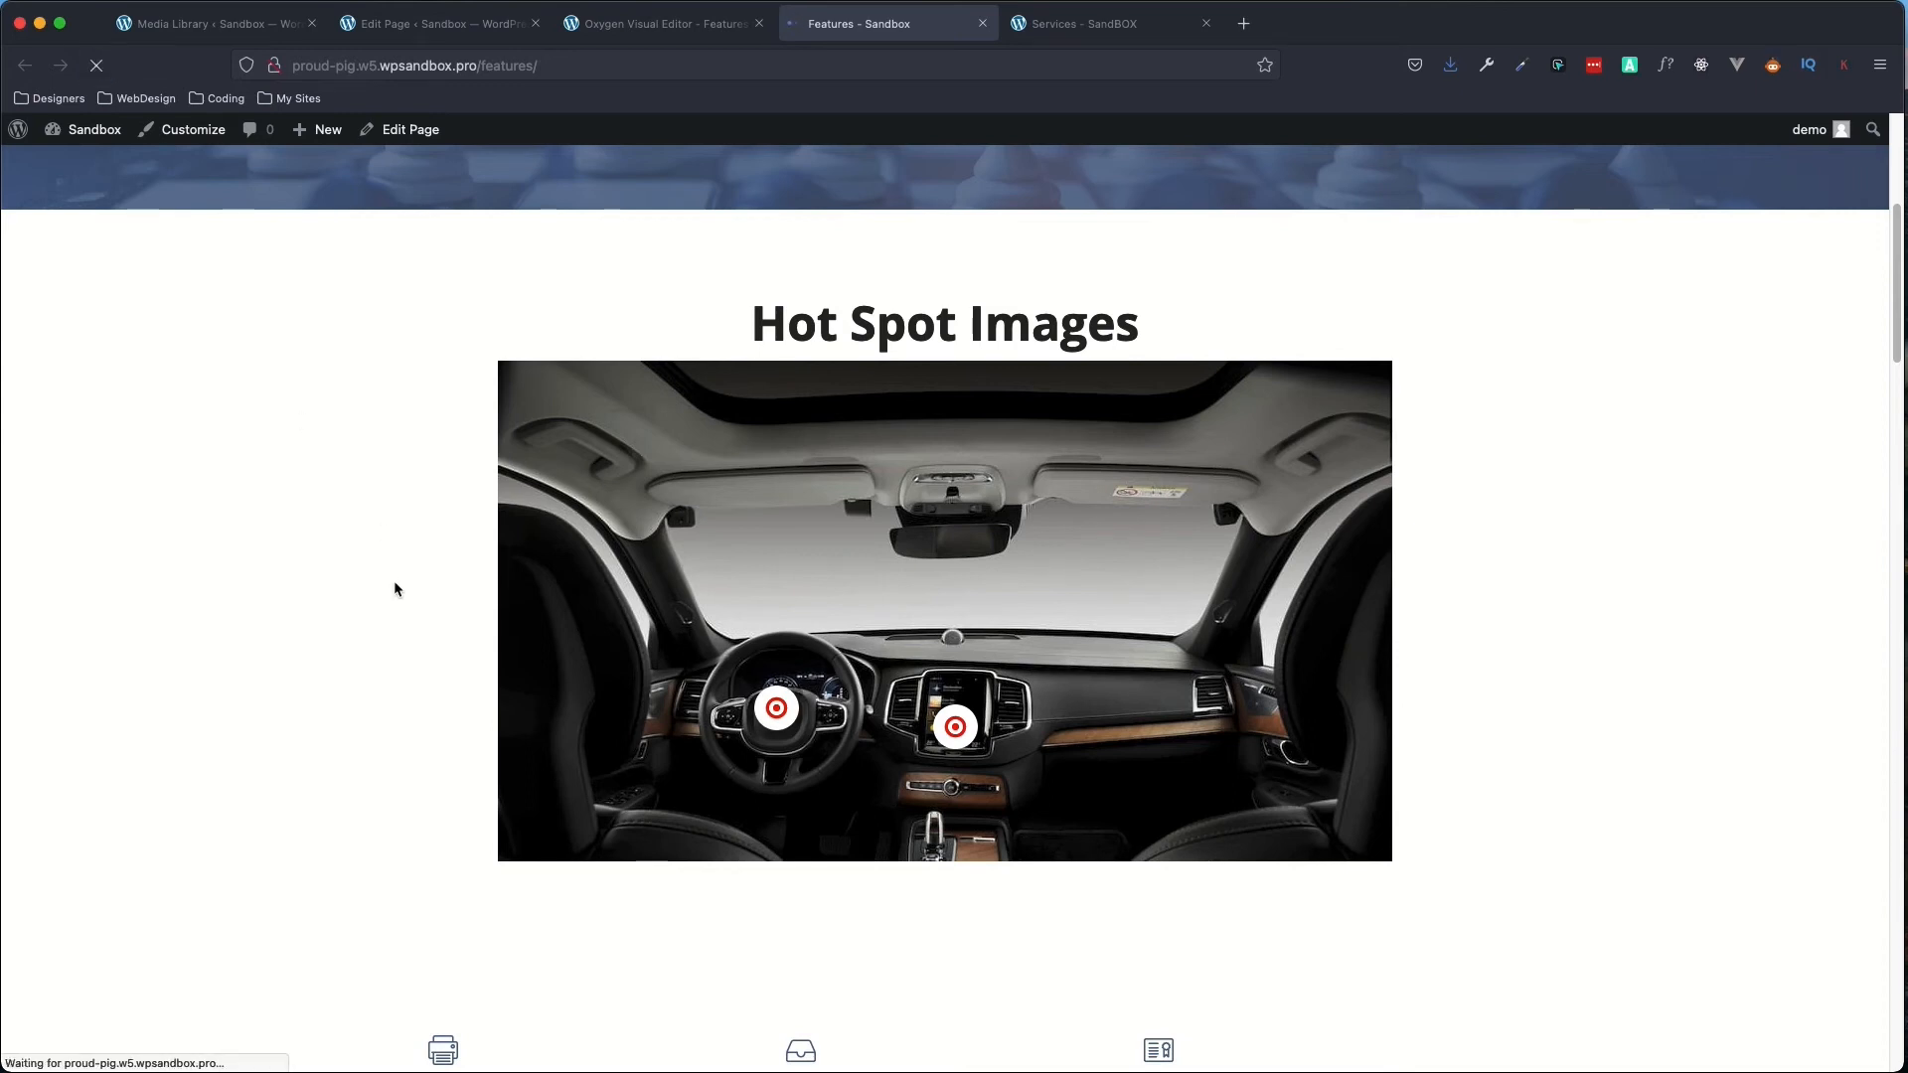
mouse_move(792, 718)
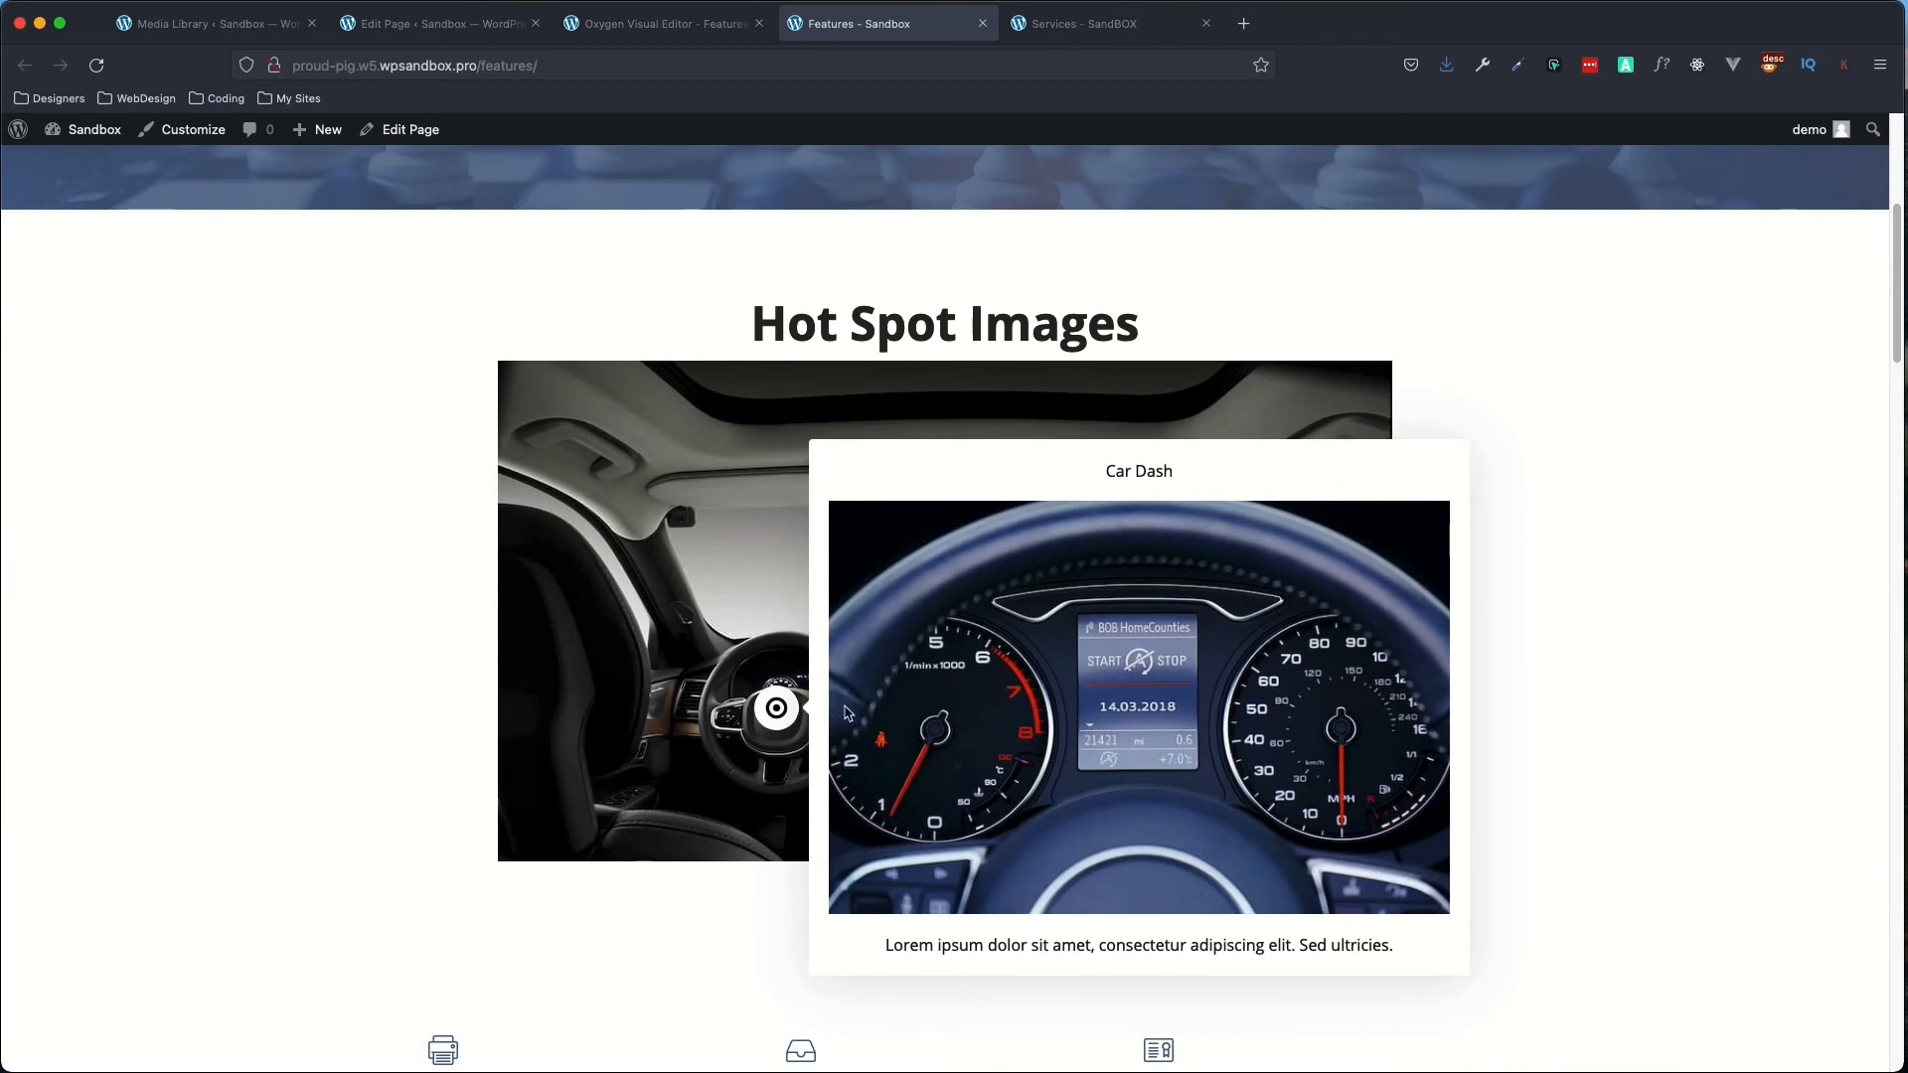
mouse_move(960, 739)
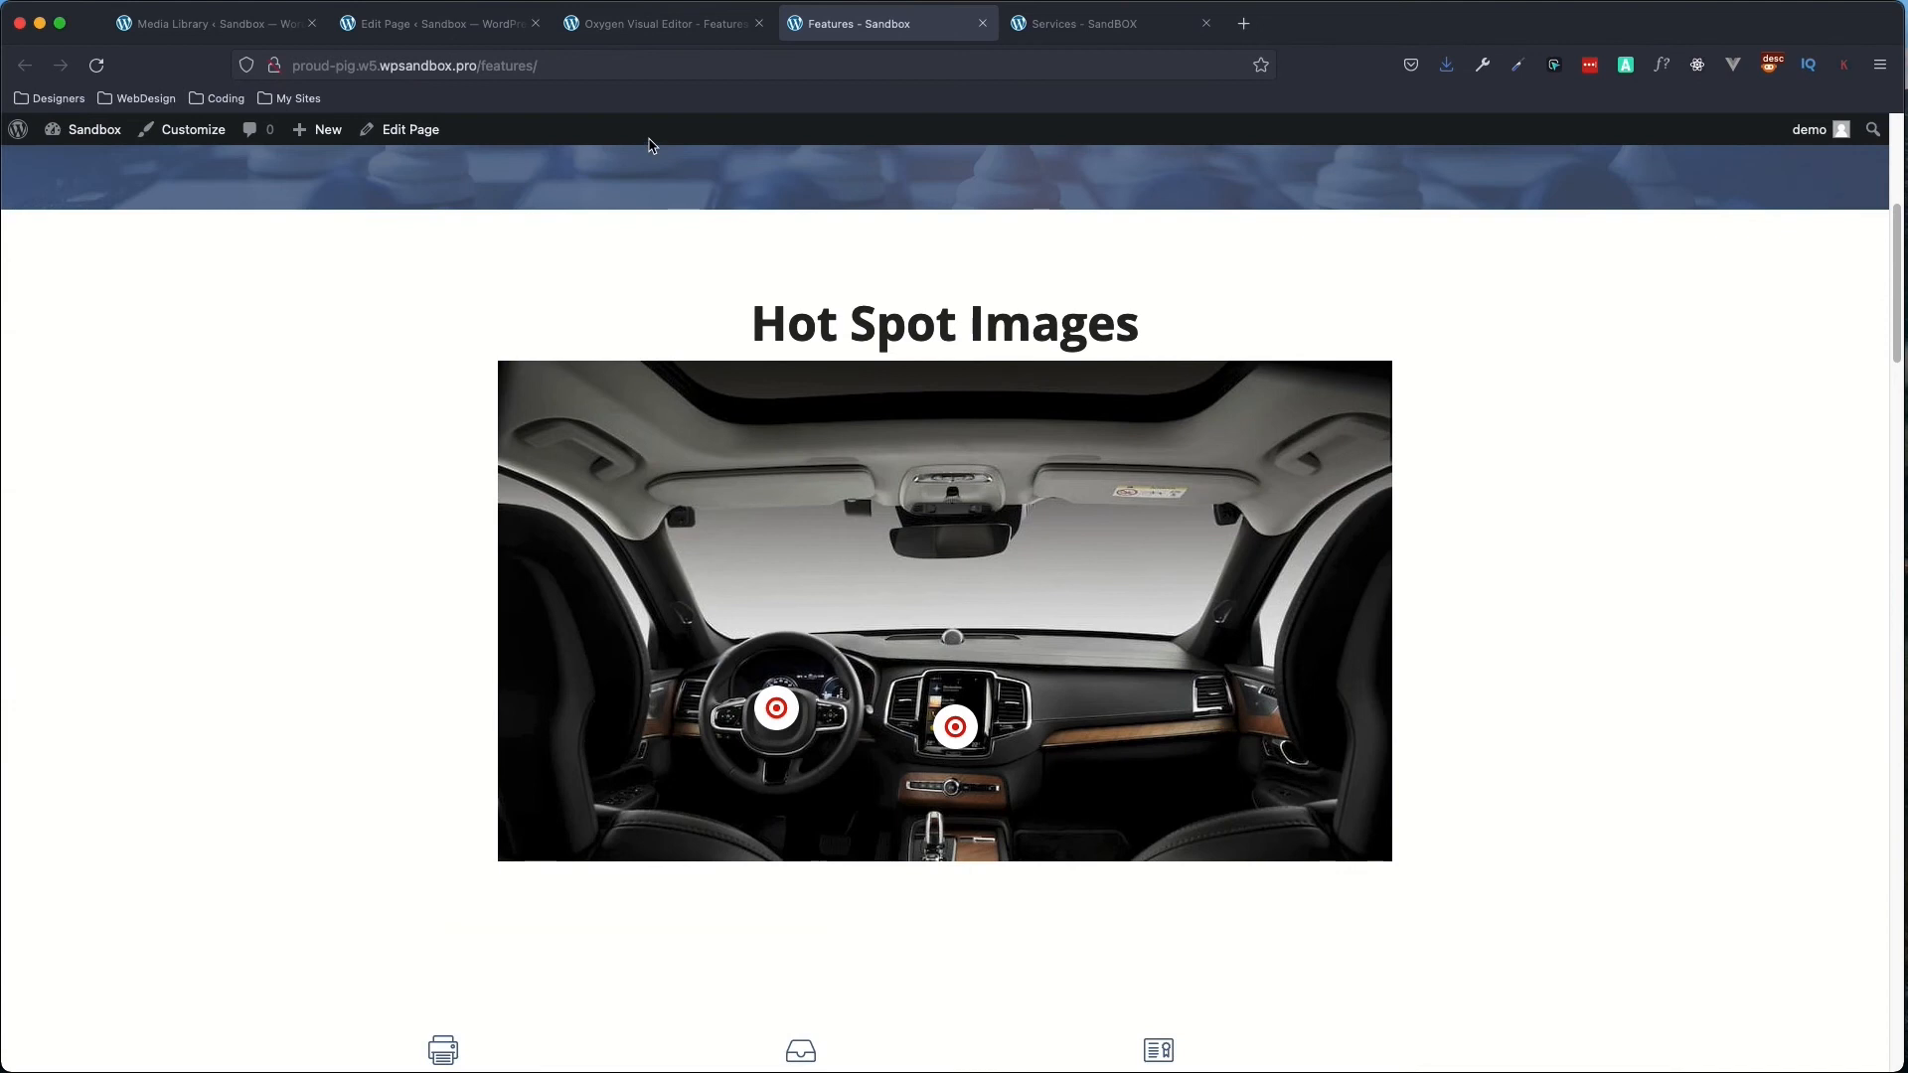
- Back in the Oxygen editor, disable user navigation between hotspots on the Hotspots element and save the page
click(657, 37)
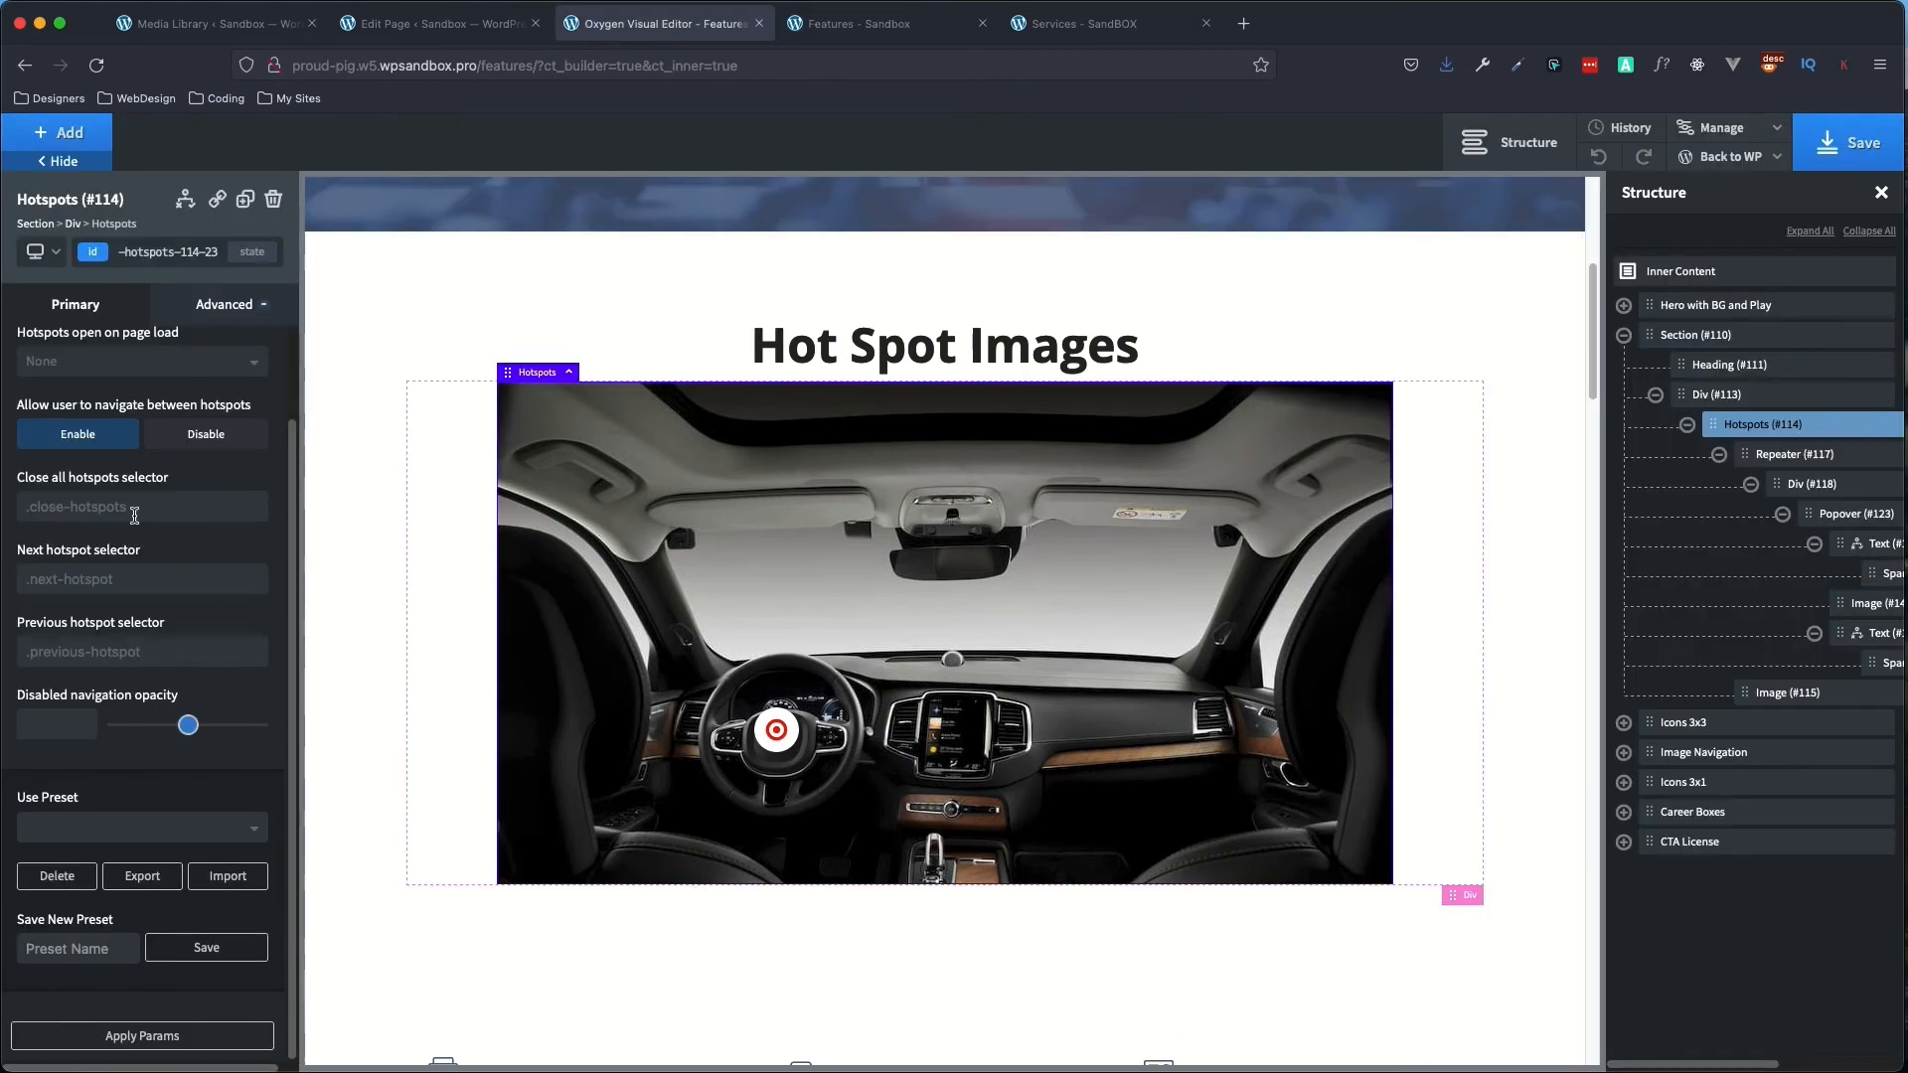
scroll(192, 611, up, 3)
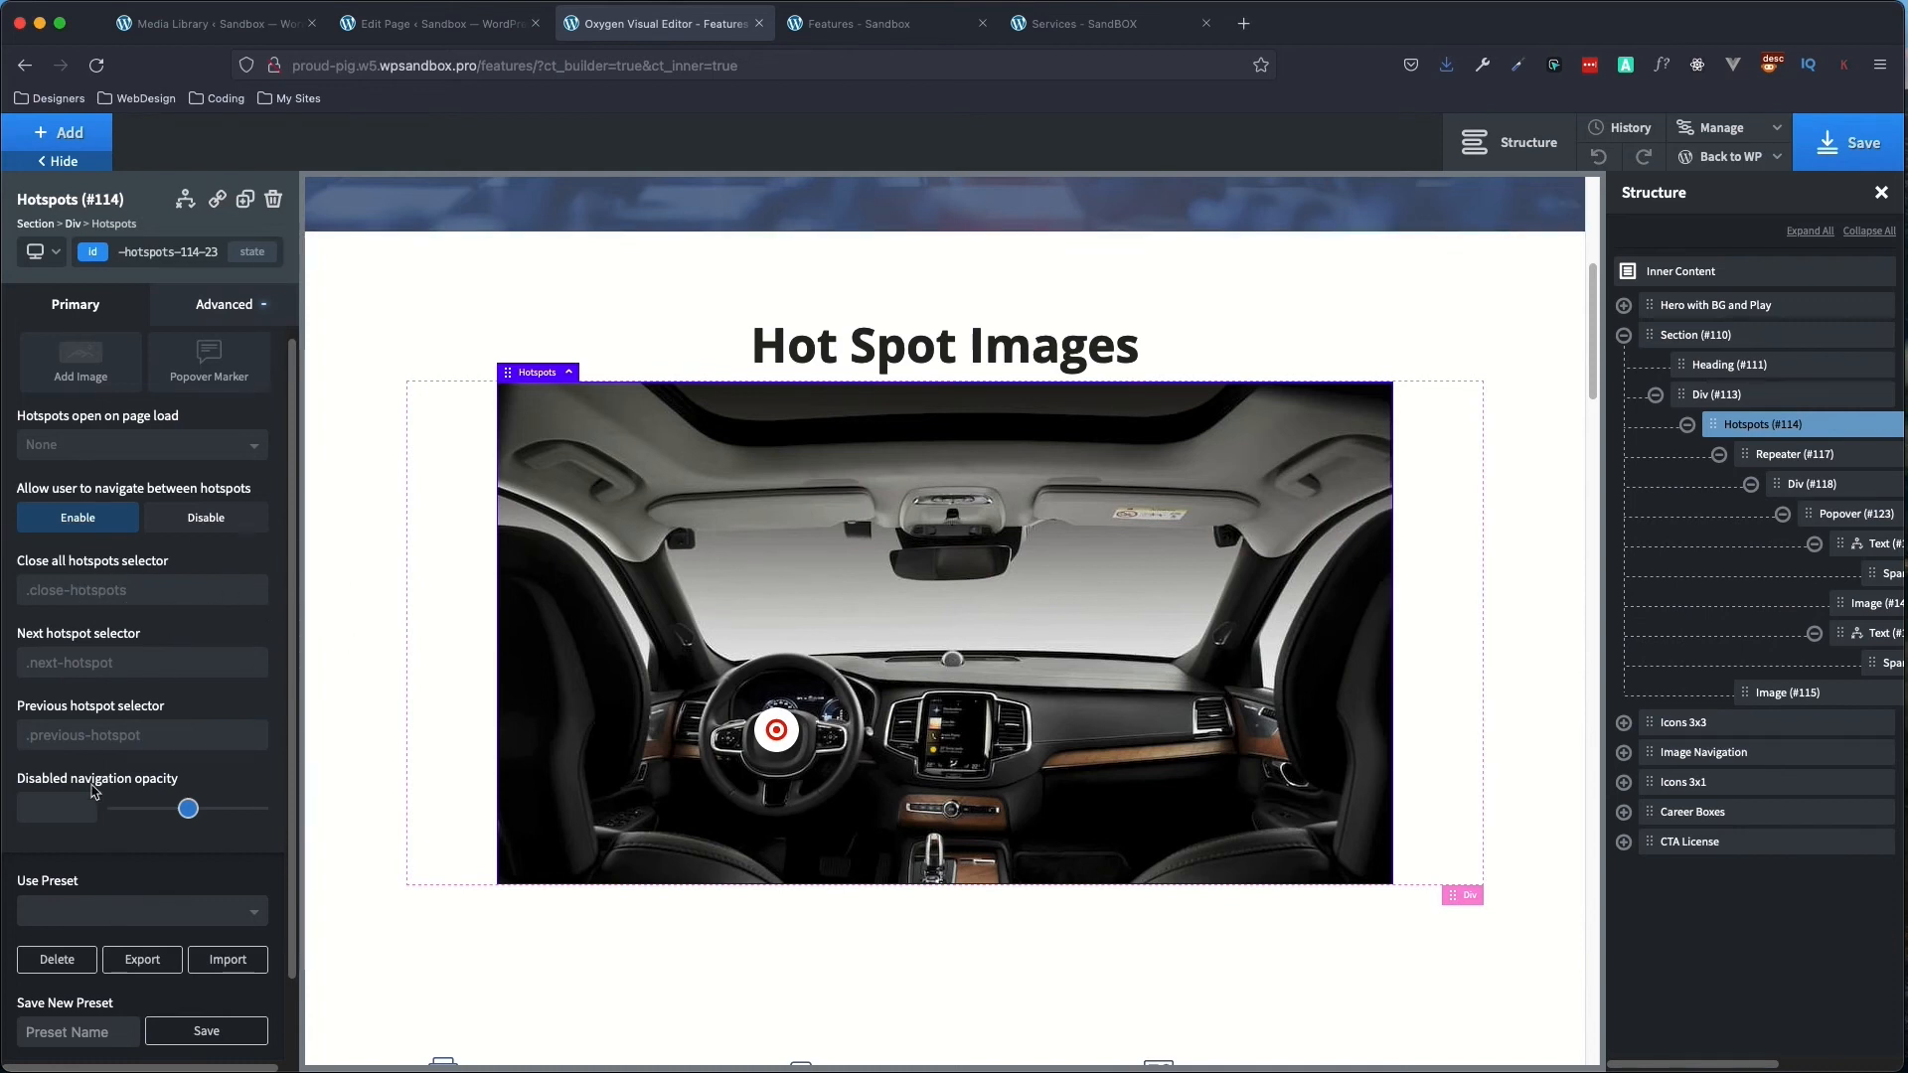
click(184, 526)
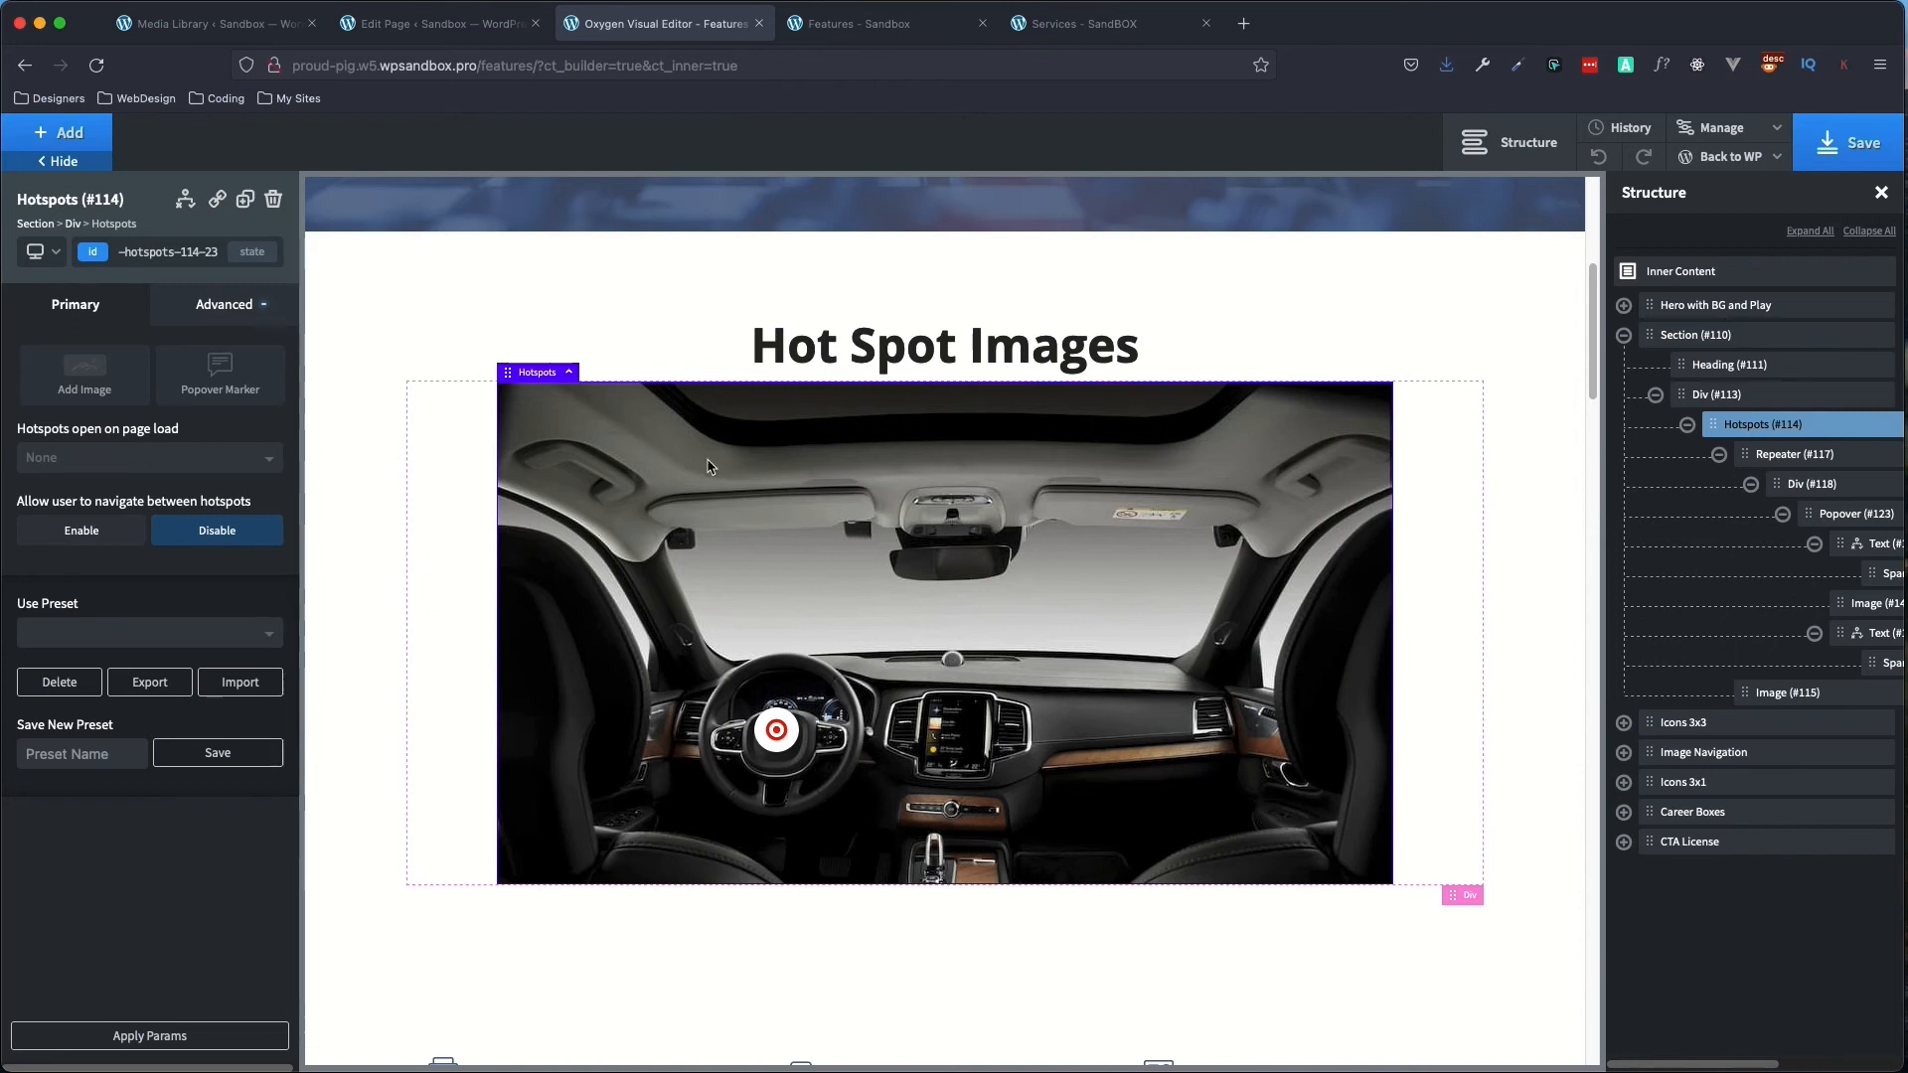
click(1874, 157)
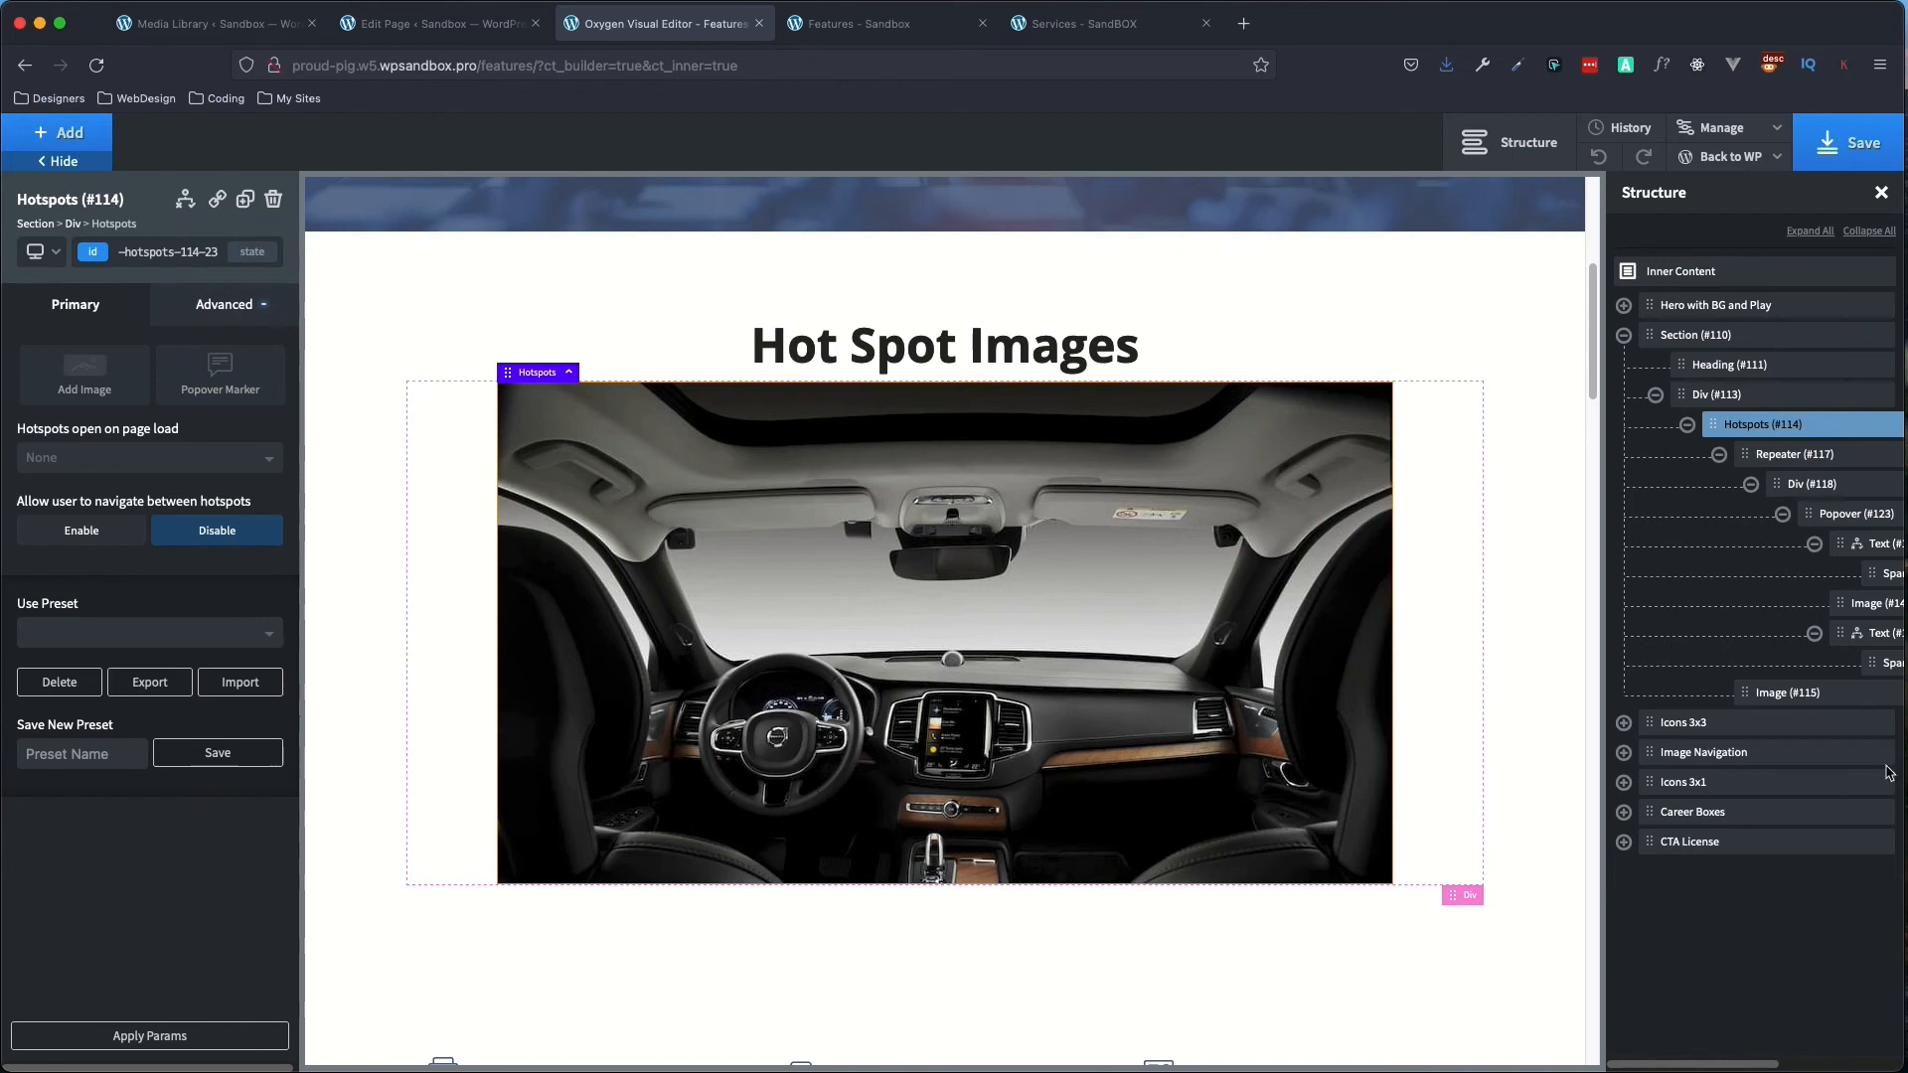
- For screens less than 992px wide, try a 750 px width on the car interior image and settle on 650 px
click(1825, 695)
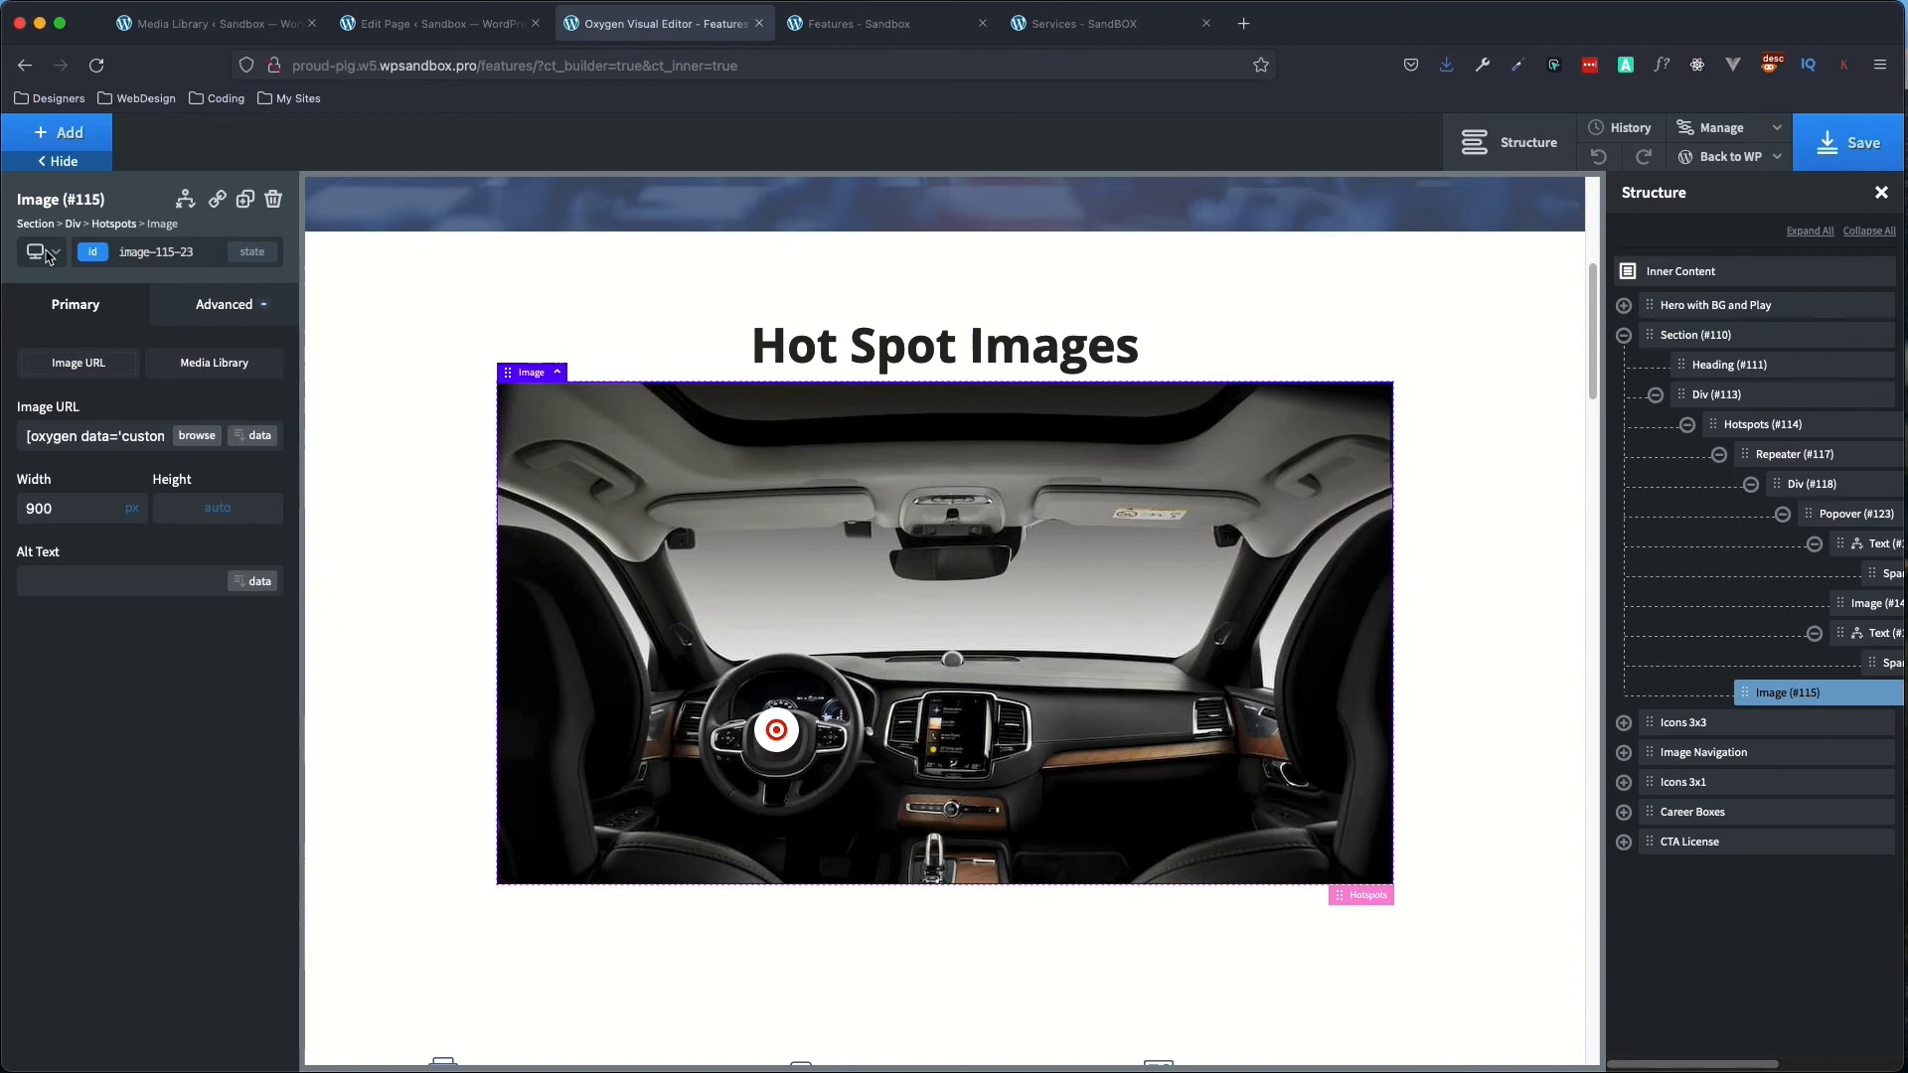
click(44, 254)
click(60, 314)
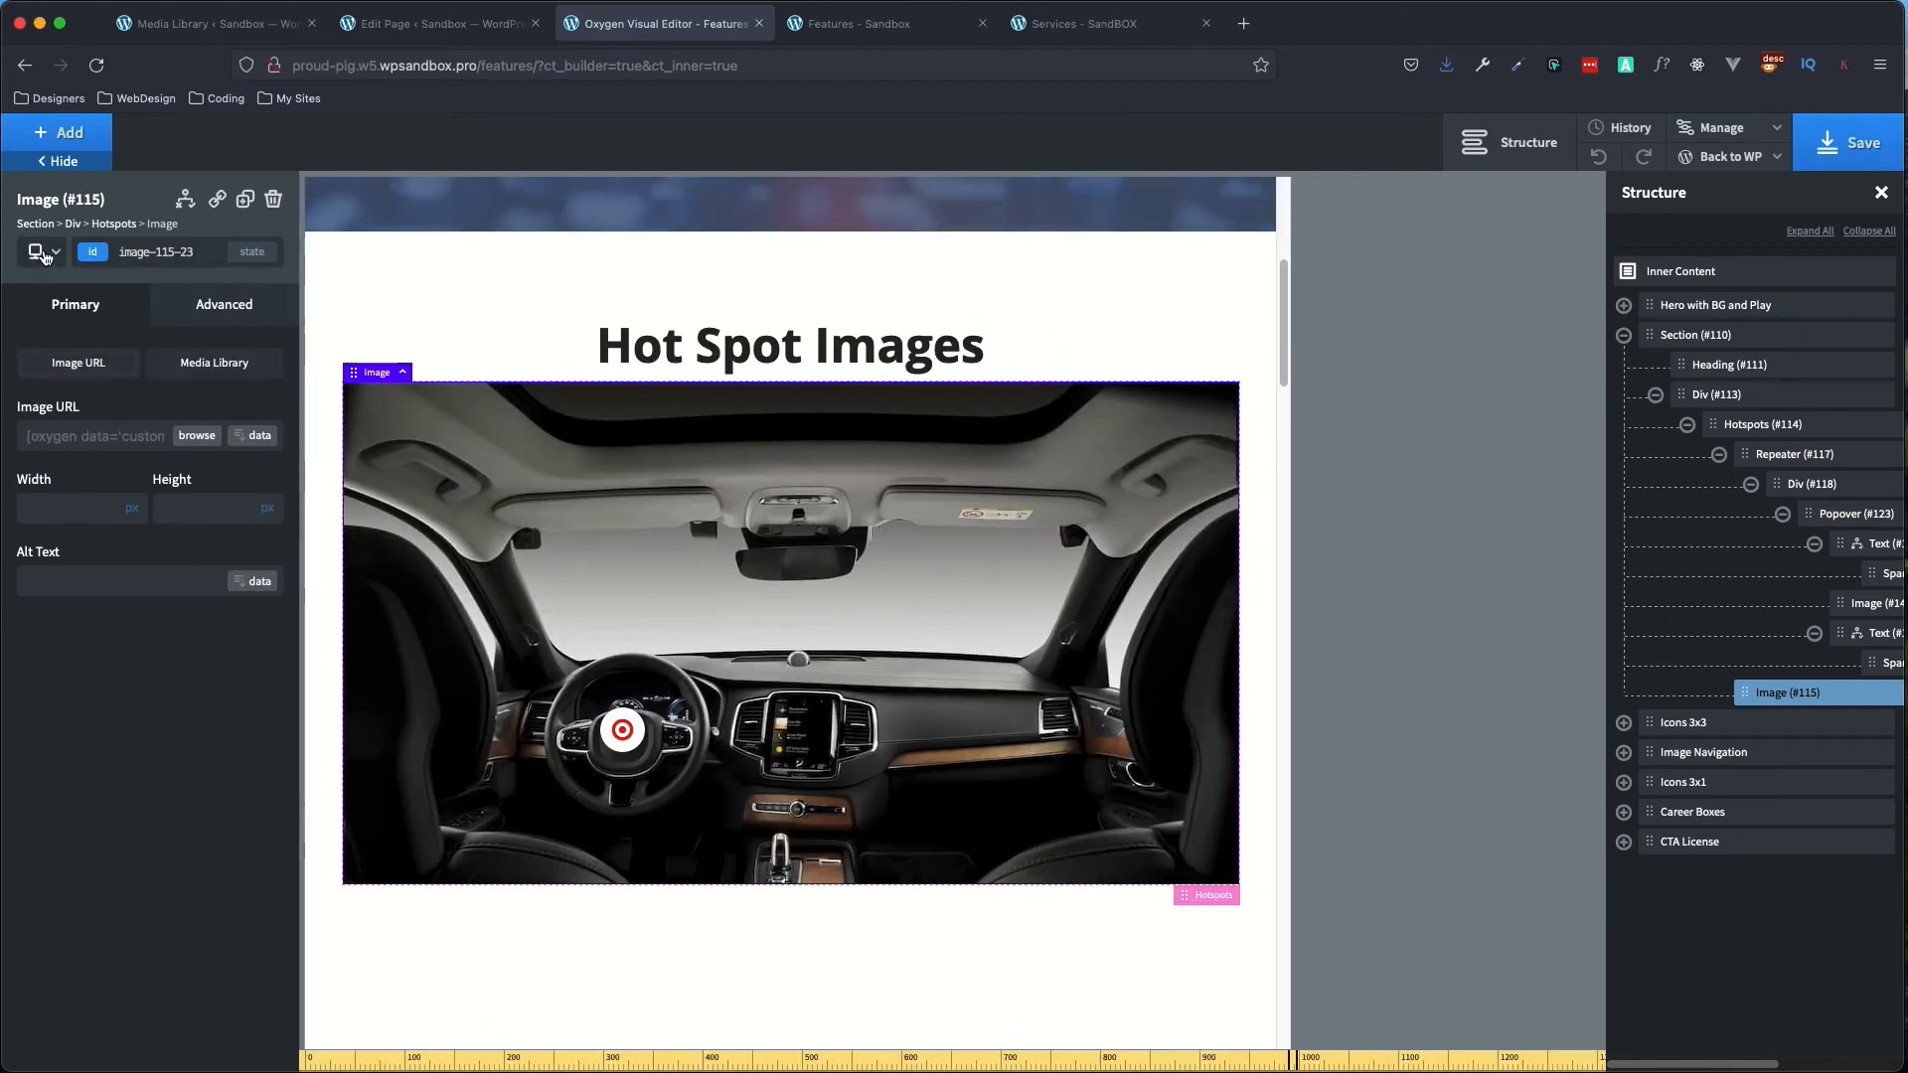
click(45, 254)
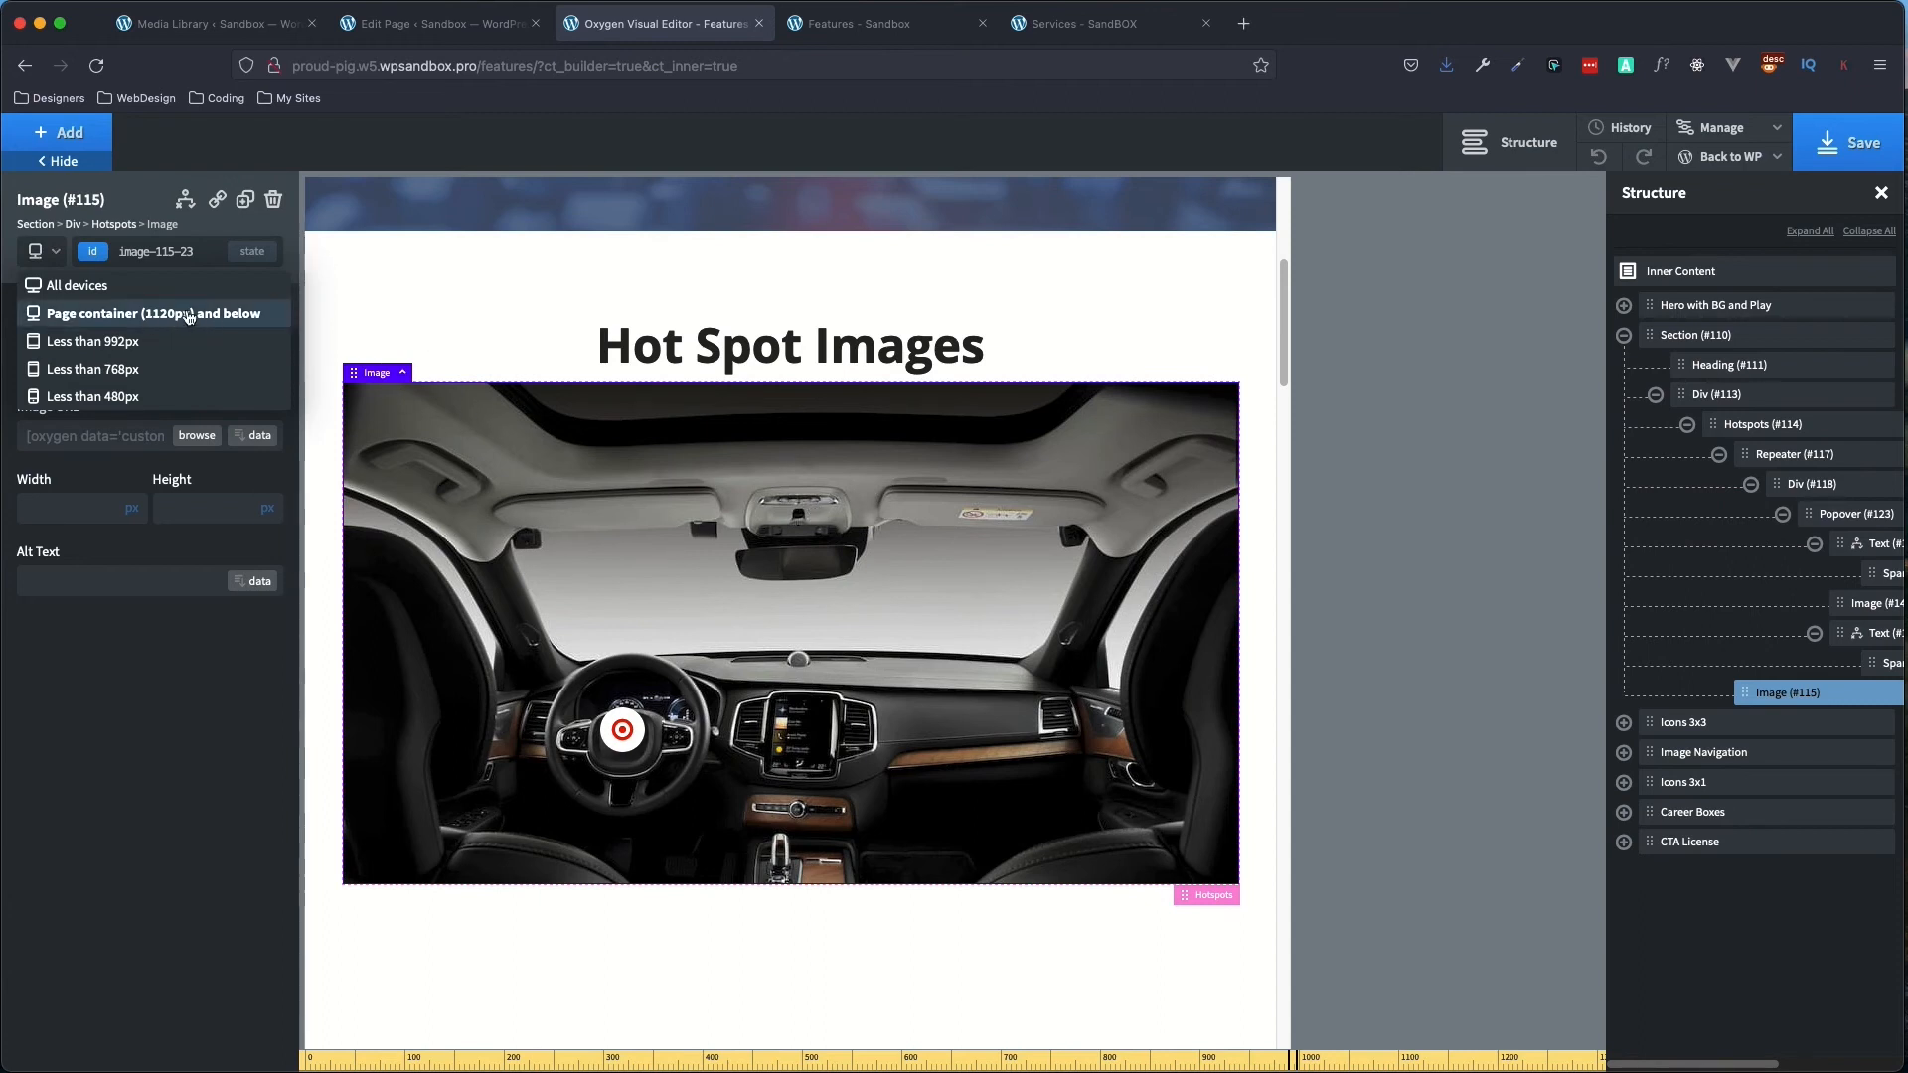
click(61, 344)
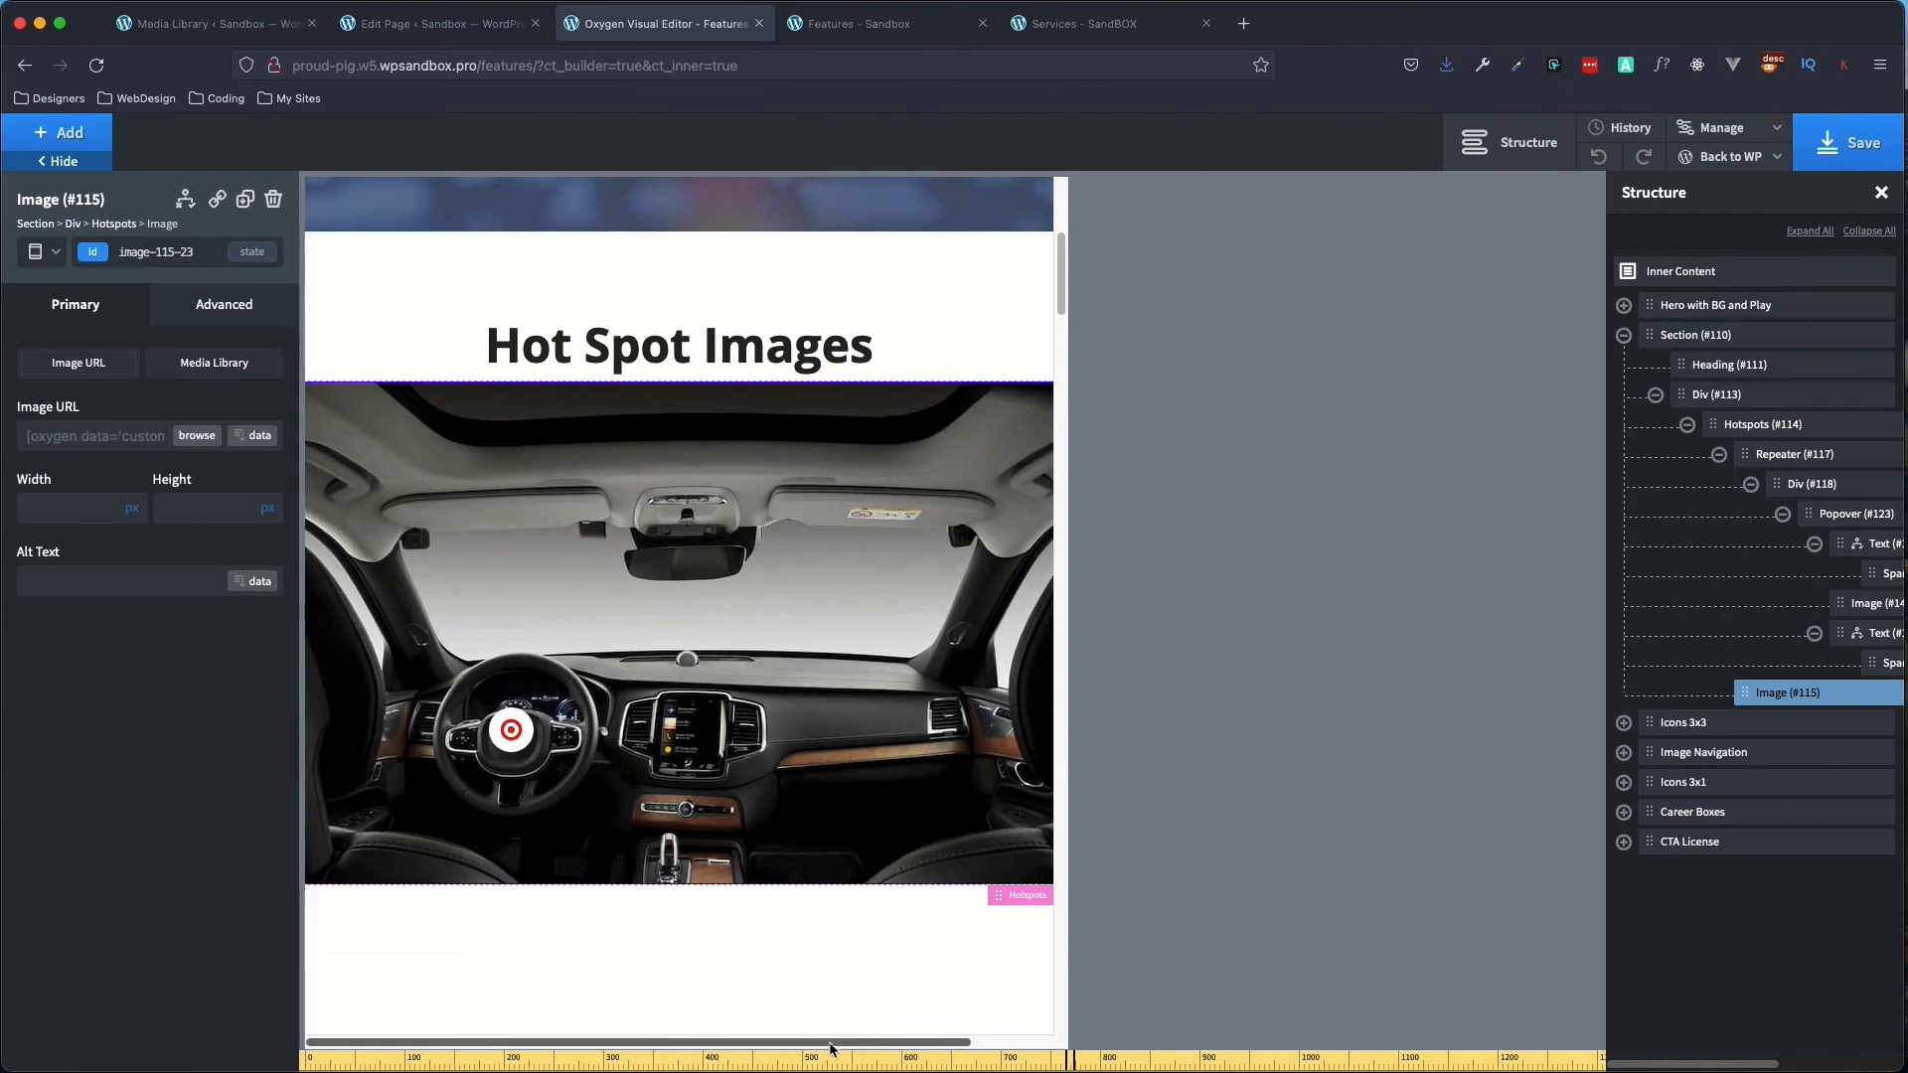
drag(1074, 1038, 1065, 1039)
drag(933, 1043, 496, 1043)
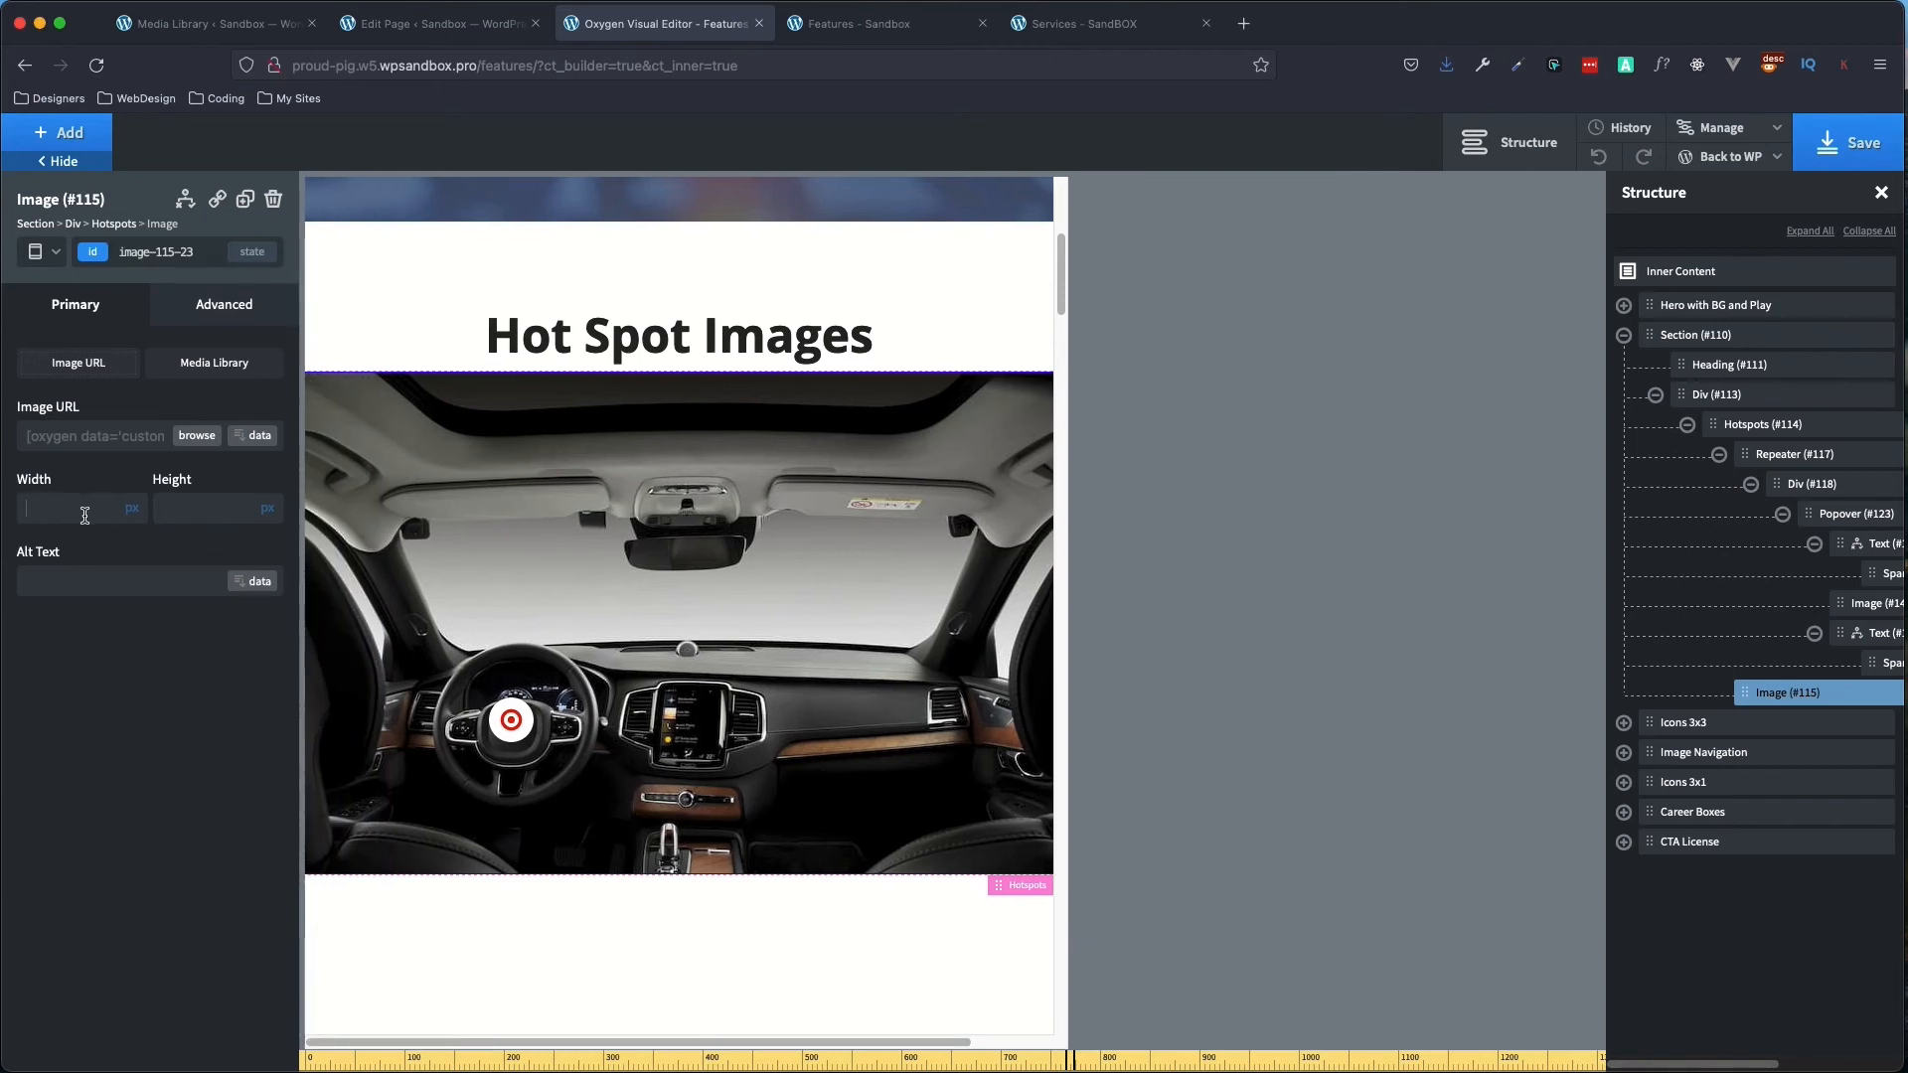
text(750)
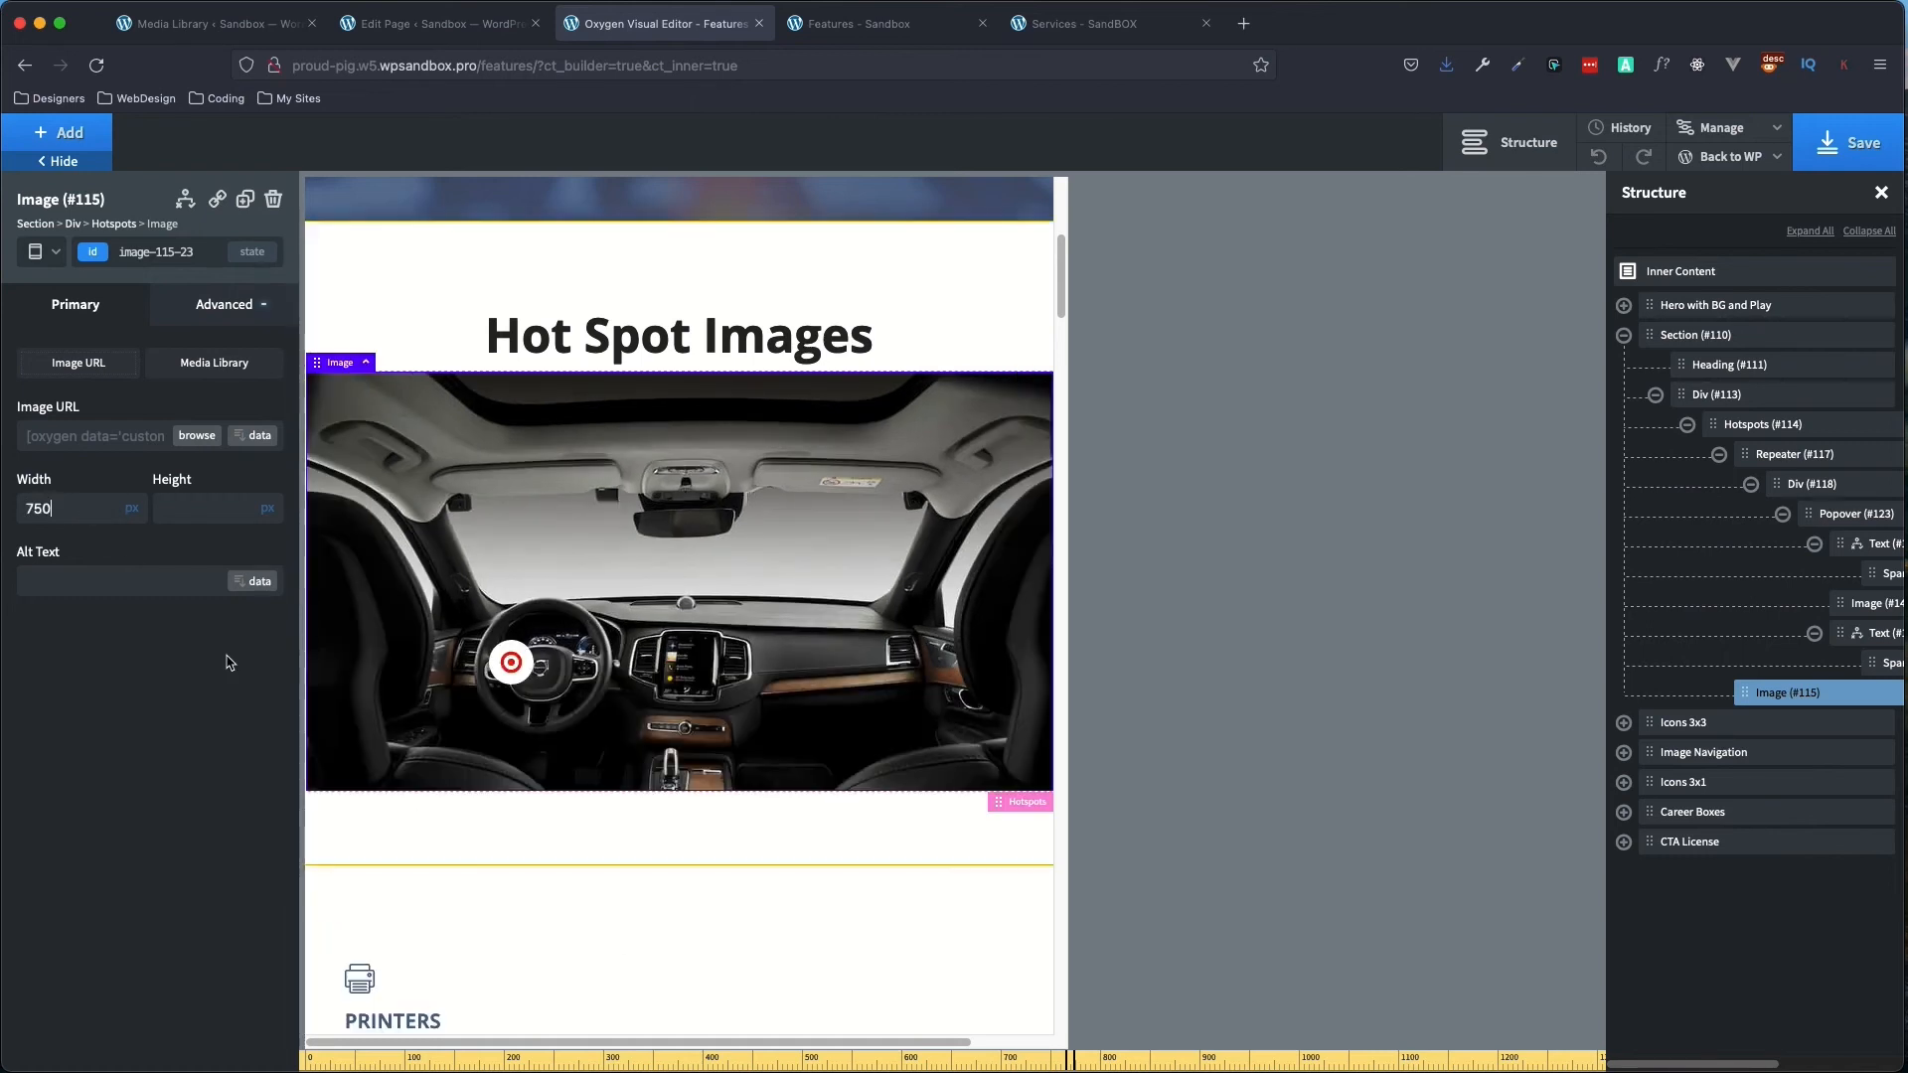
double_click(70, 509)
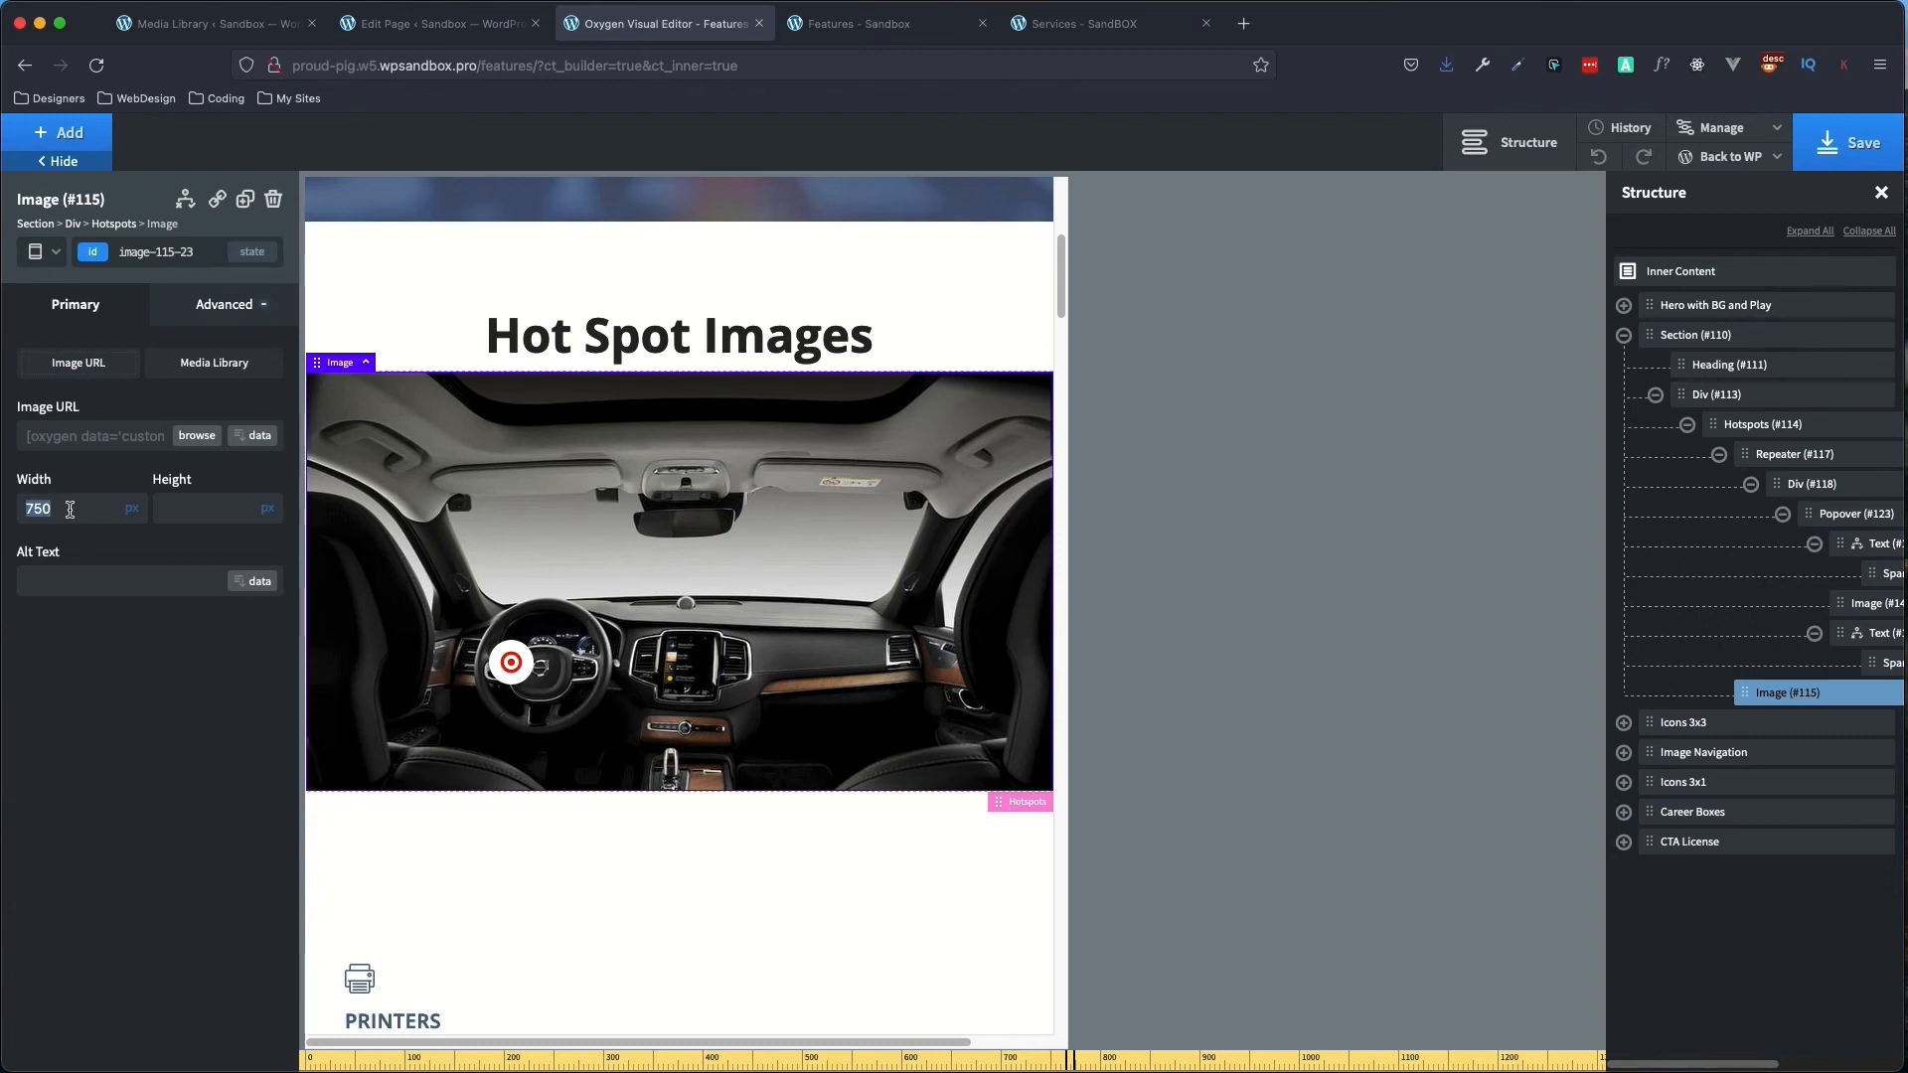
text(650)
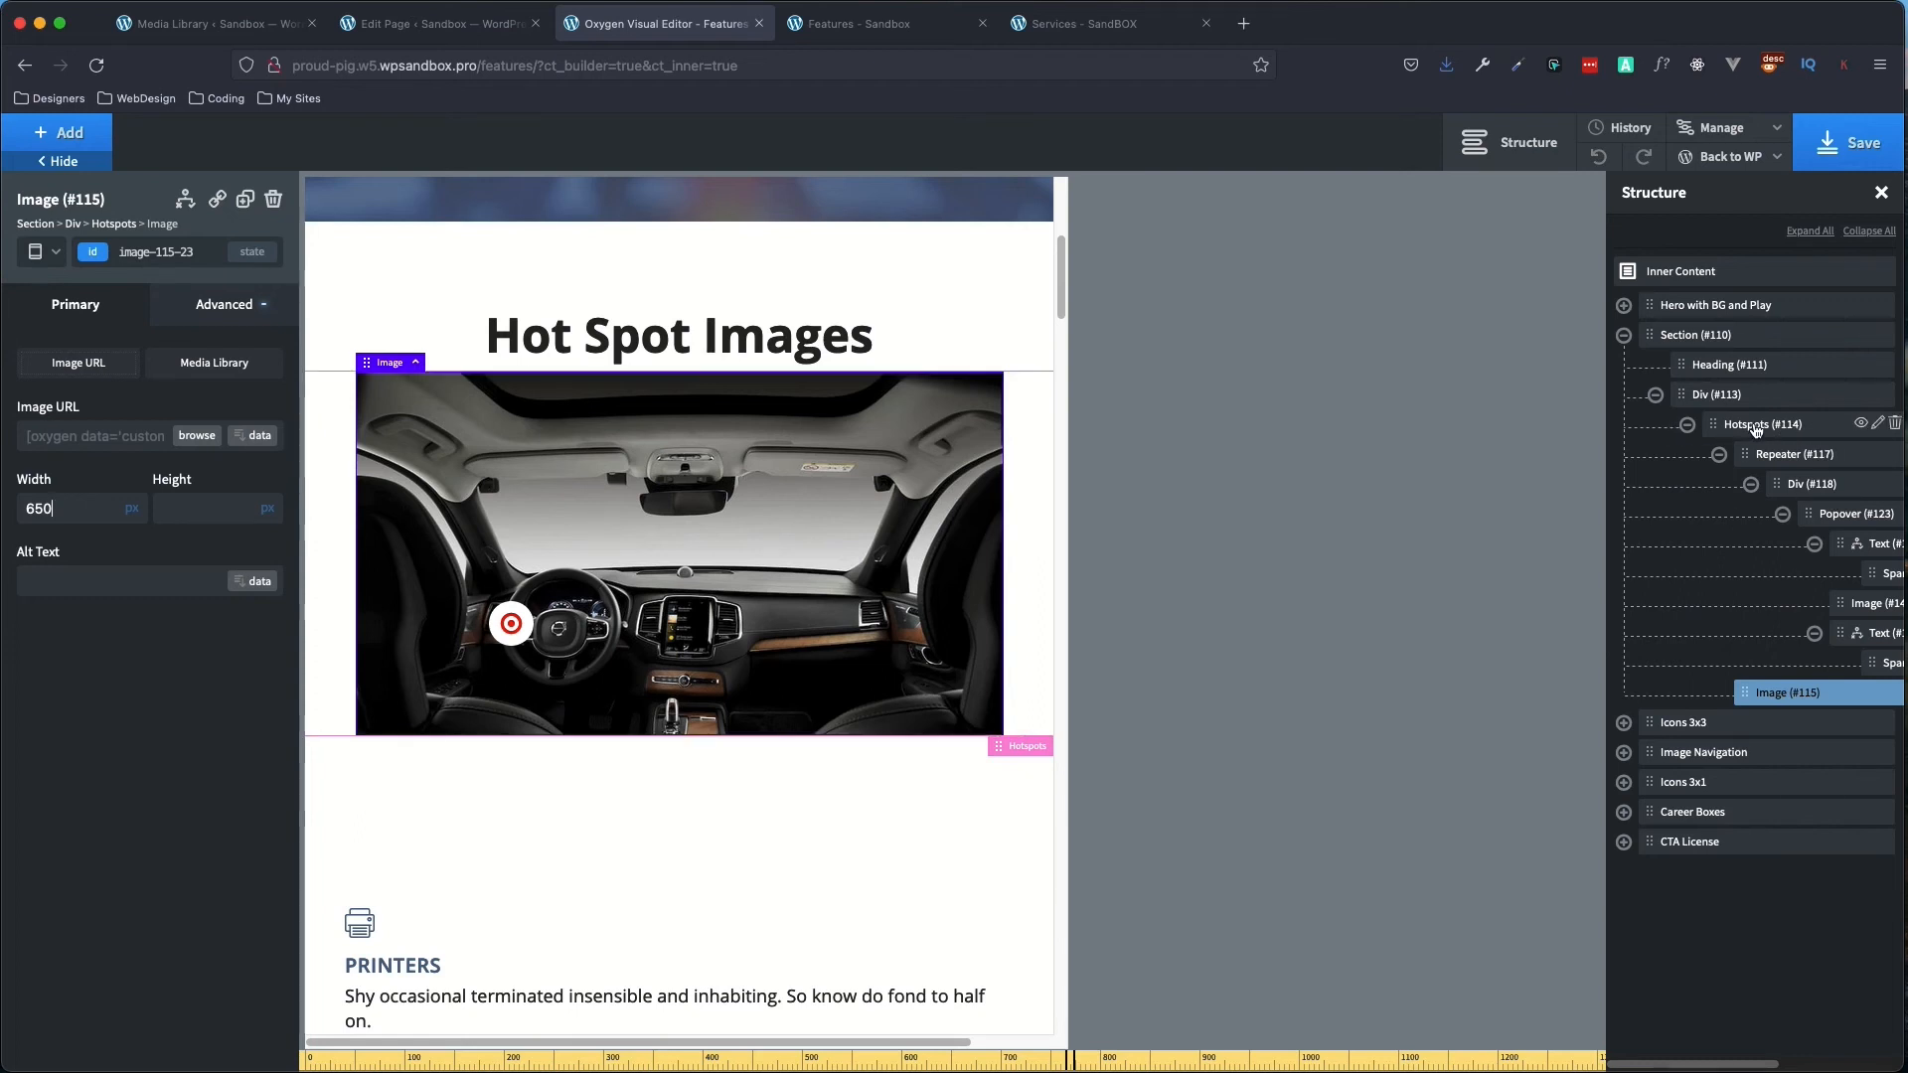
- Set the Hotspots element's width to 650 px at the less than 992px breakpoint
click(1755, 425)
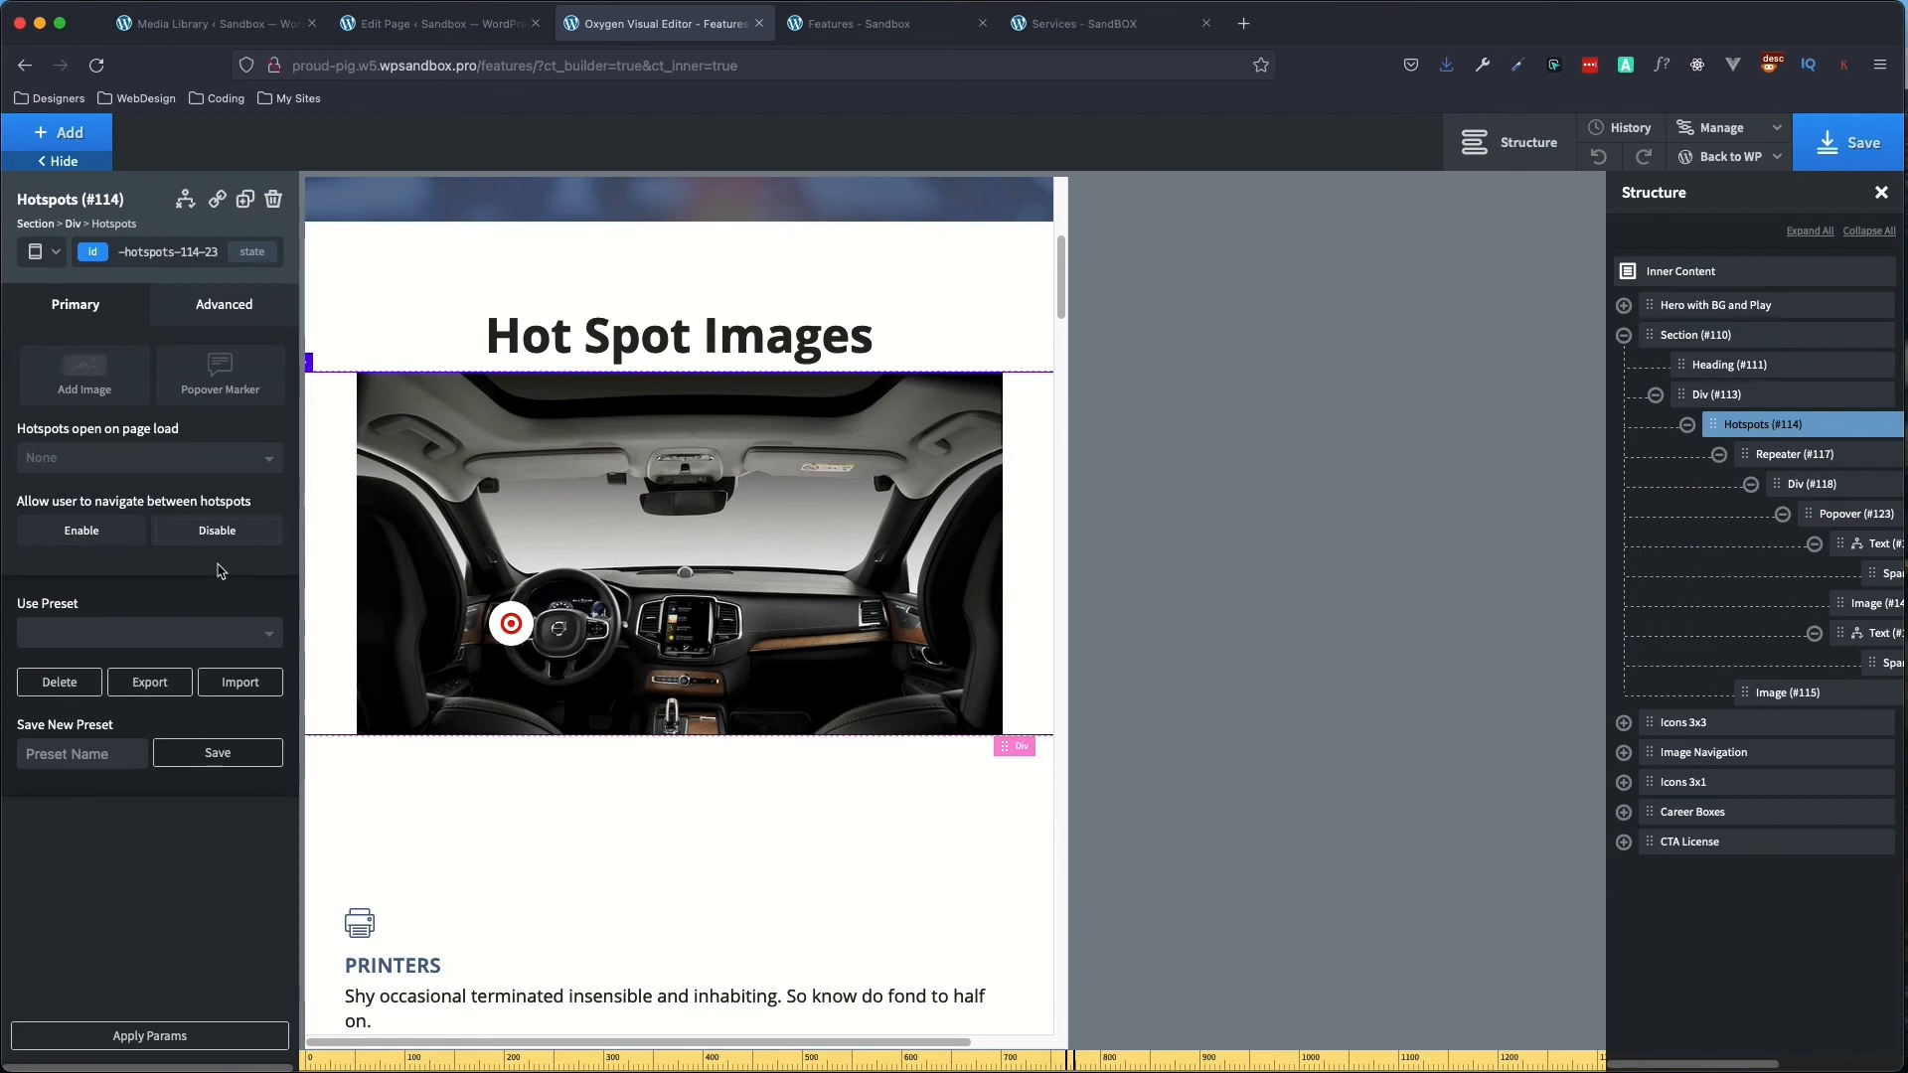
click(210, 305)
click(60, 416)
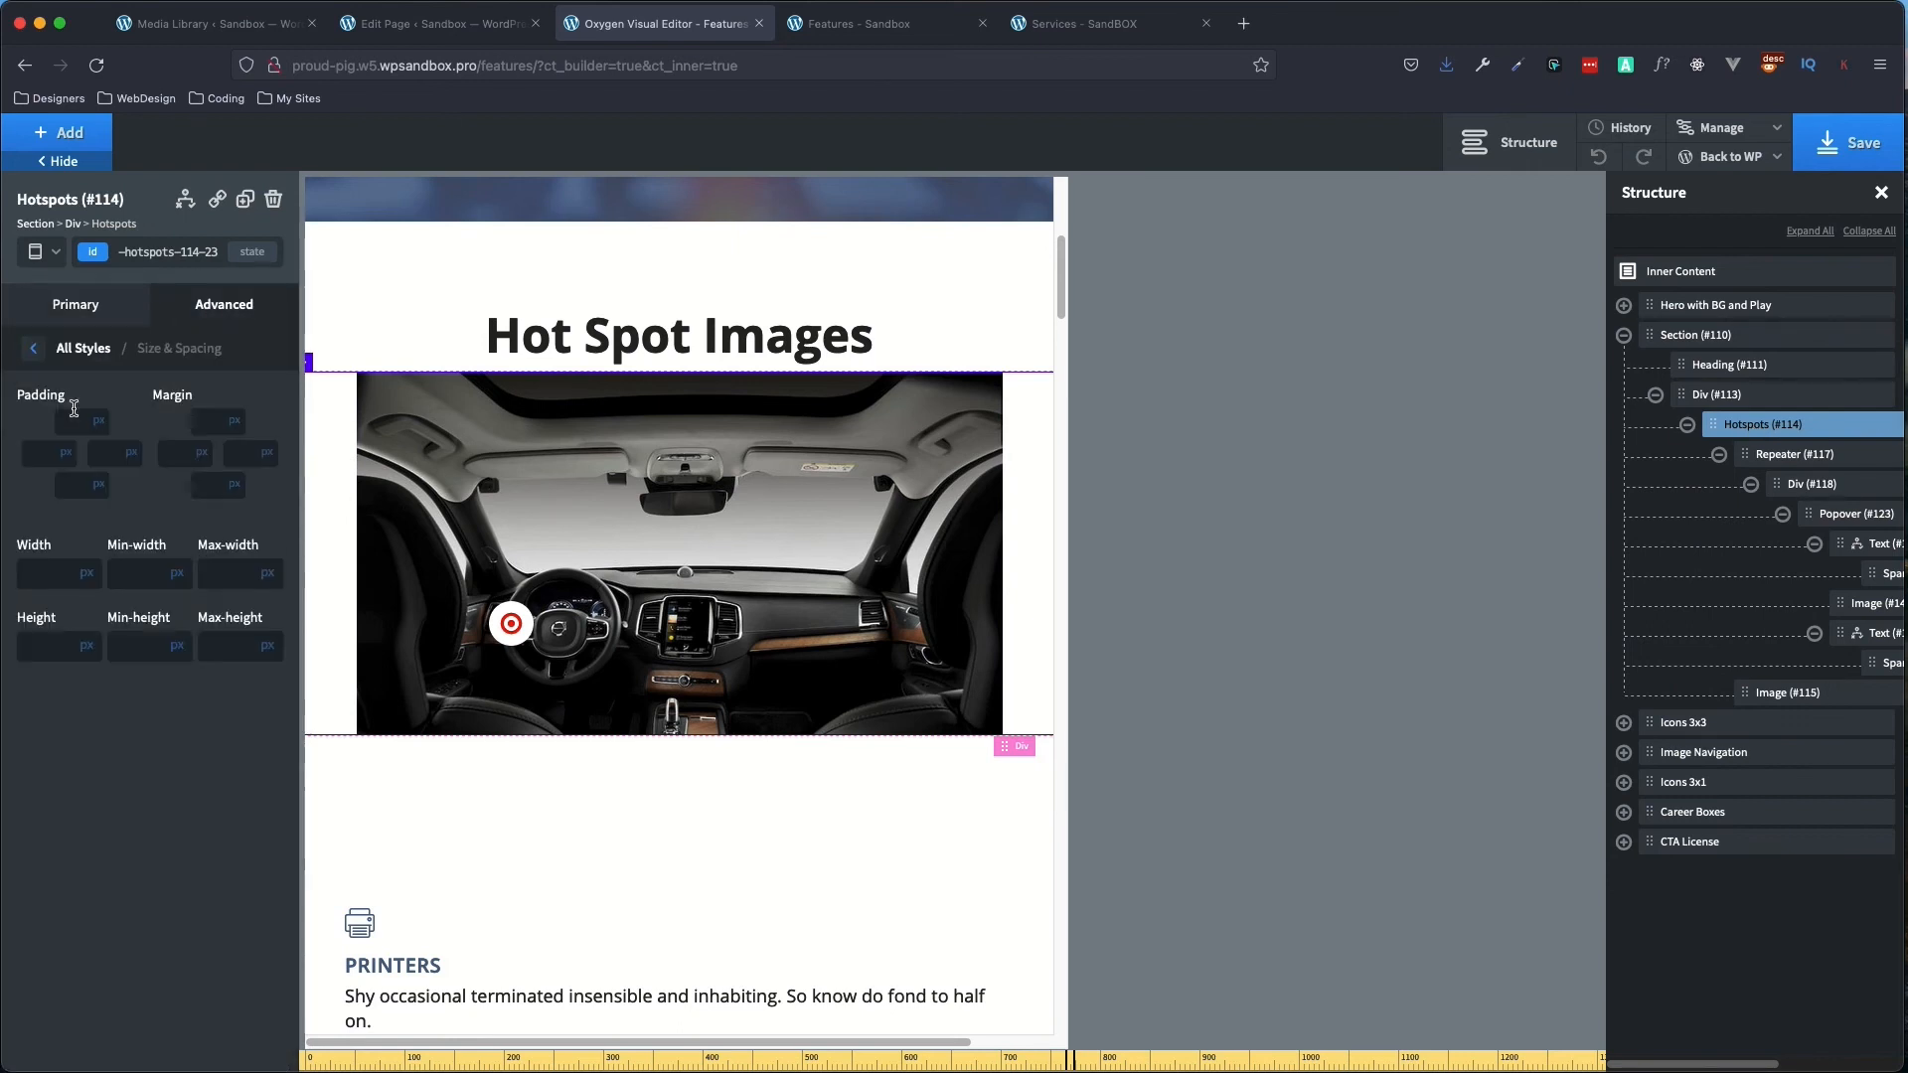
click(52, 580)
key(Return)
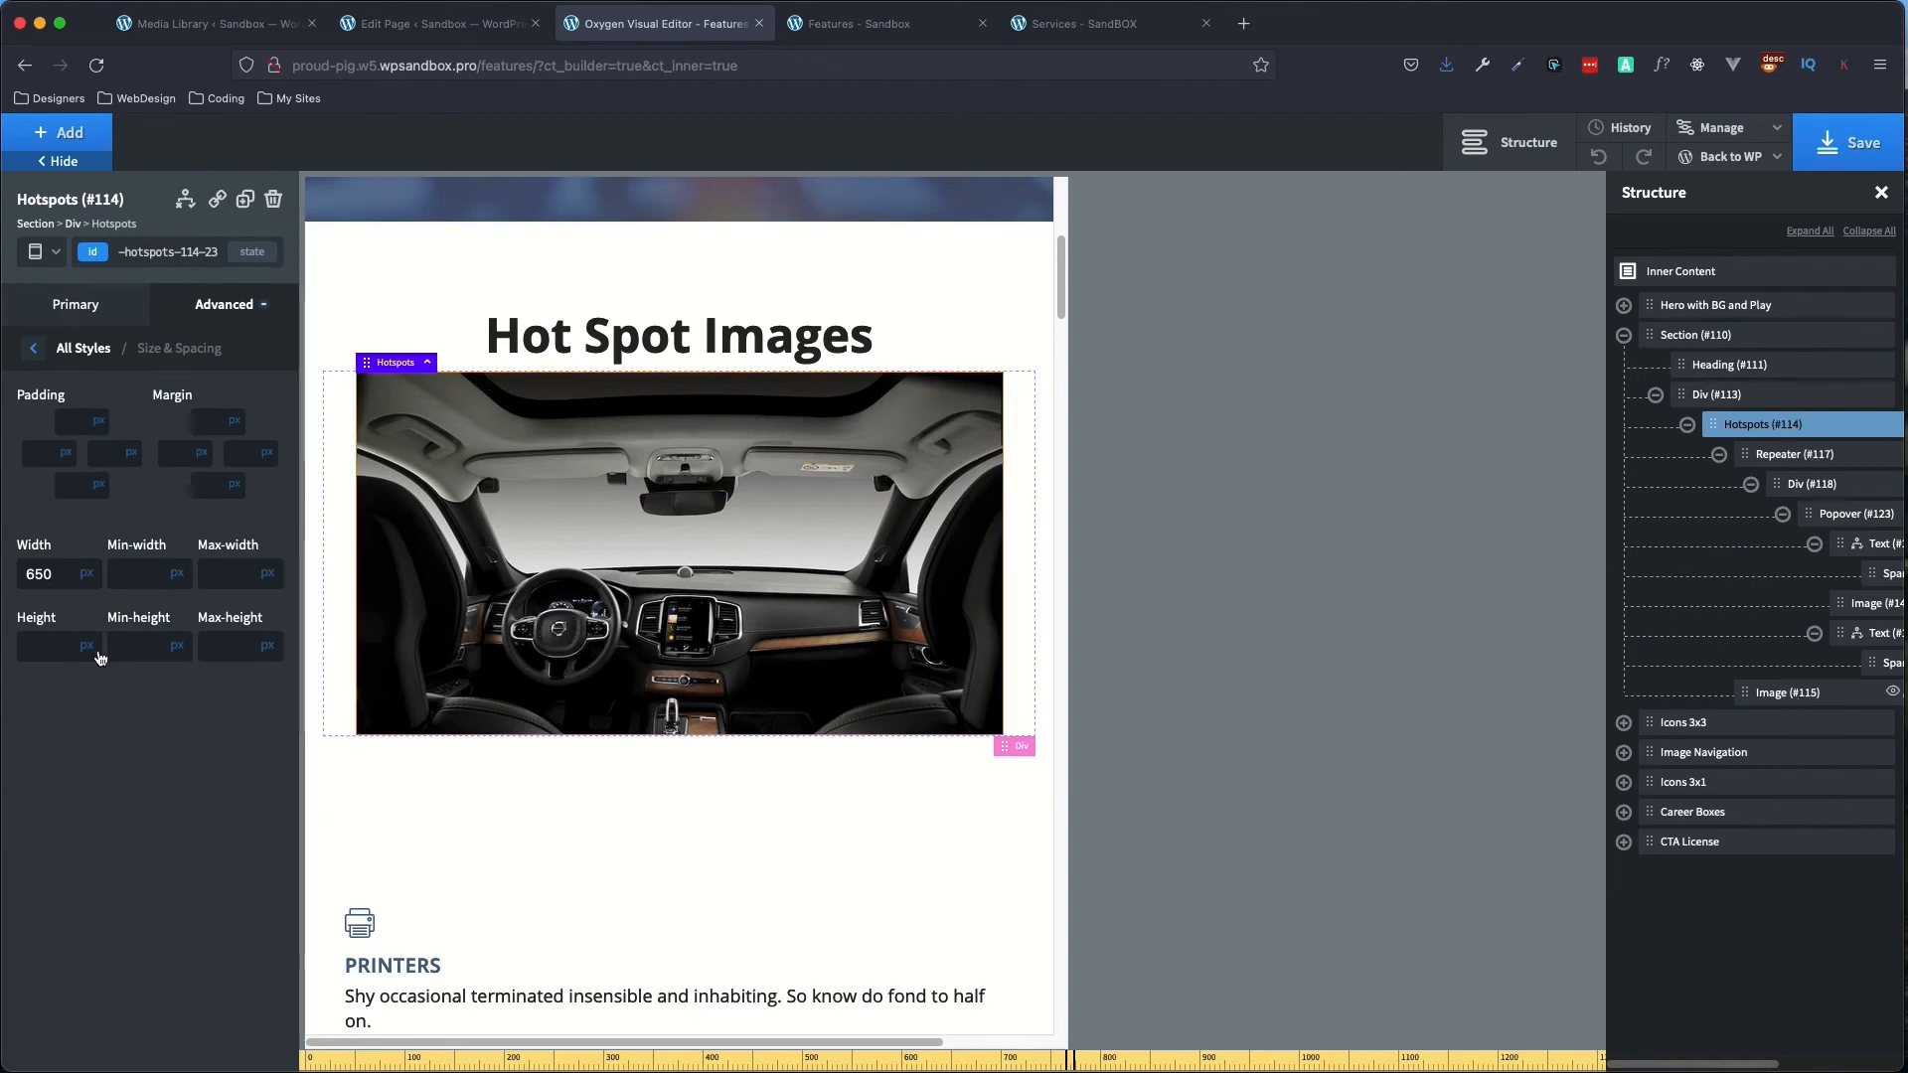
click(36, 584)
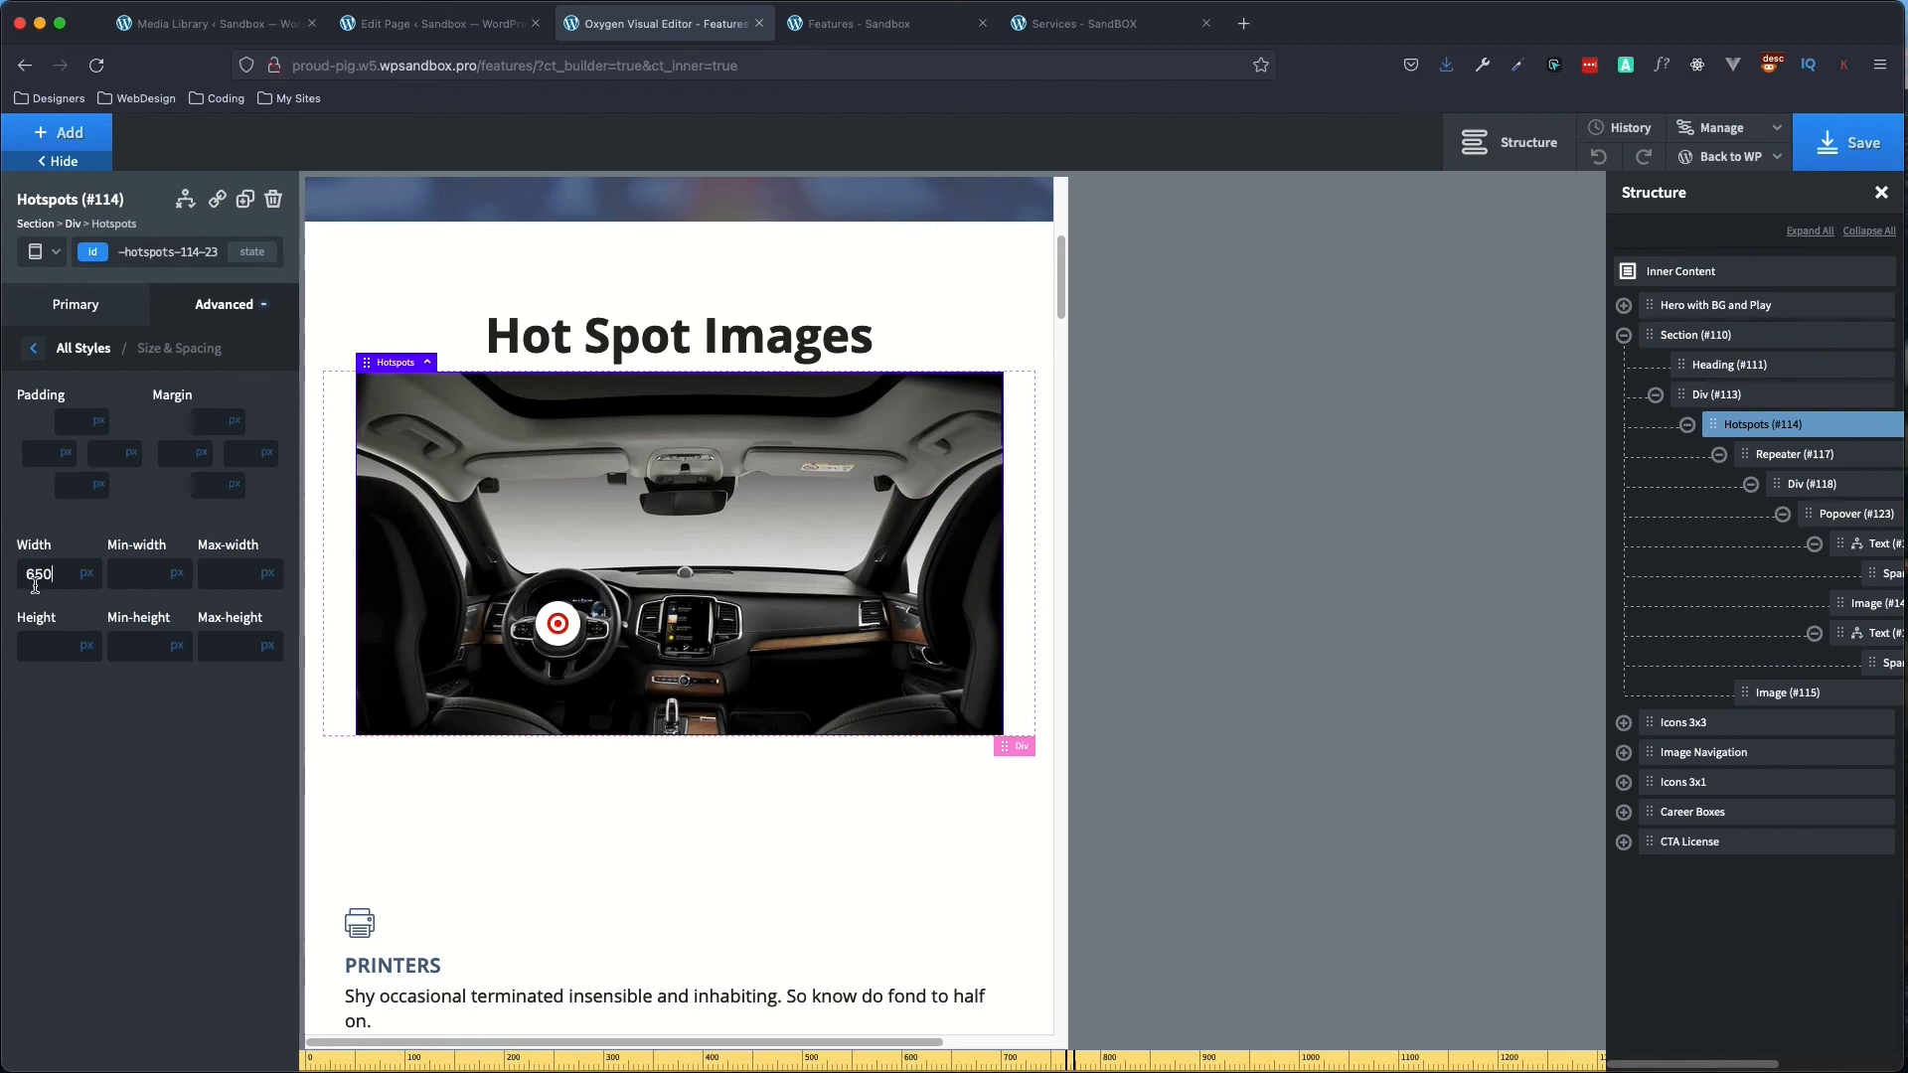
click(83, 690)
- Switch to the less than 480px breakpoint and set the Hotspots element's width to 500 px
click(54, 257)
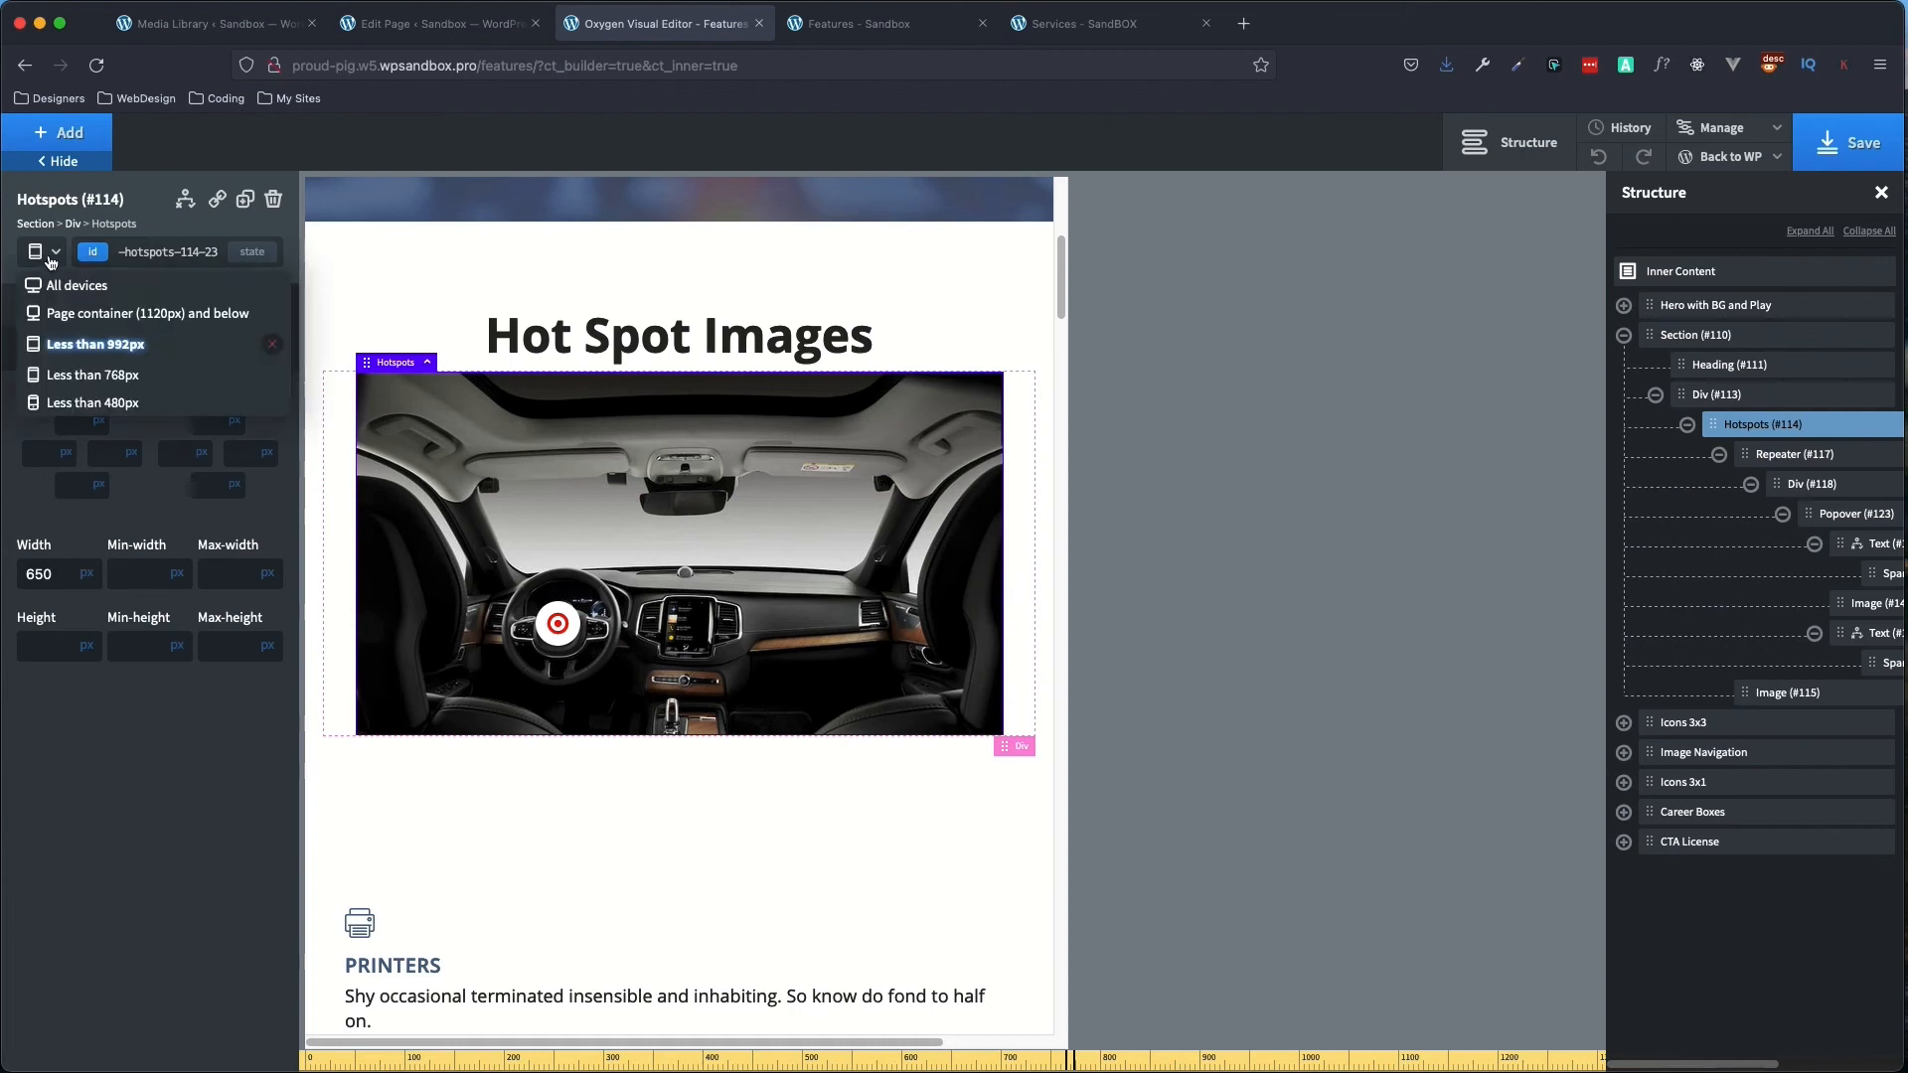
click(99, 398)
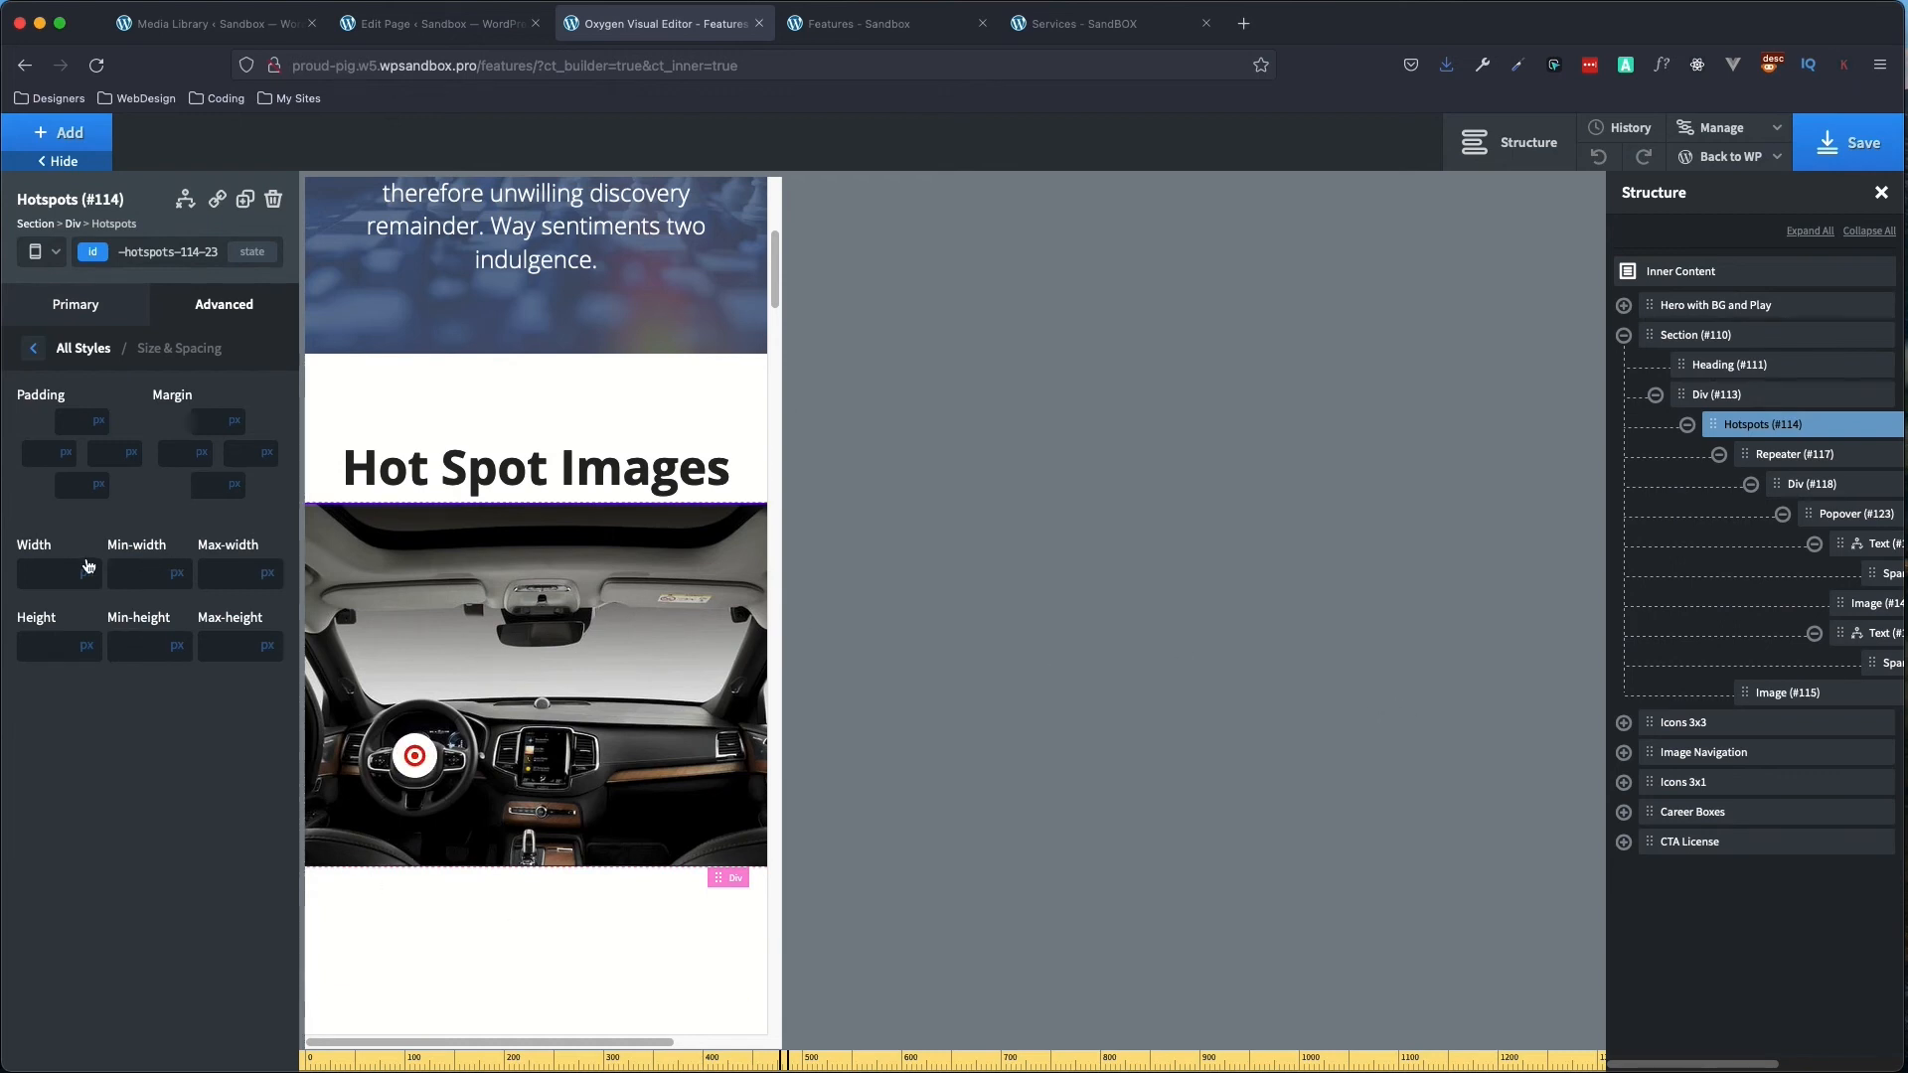
click(55, 572)
text(500)
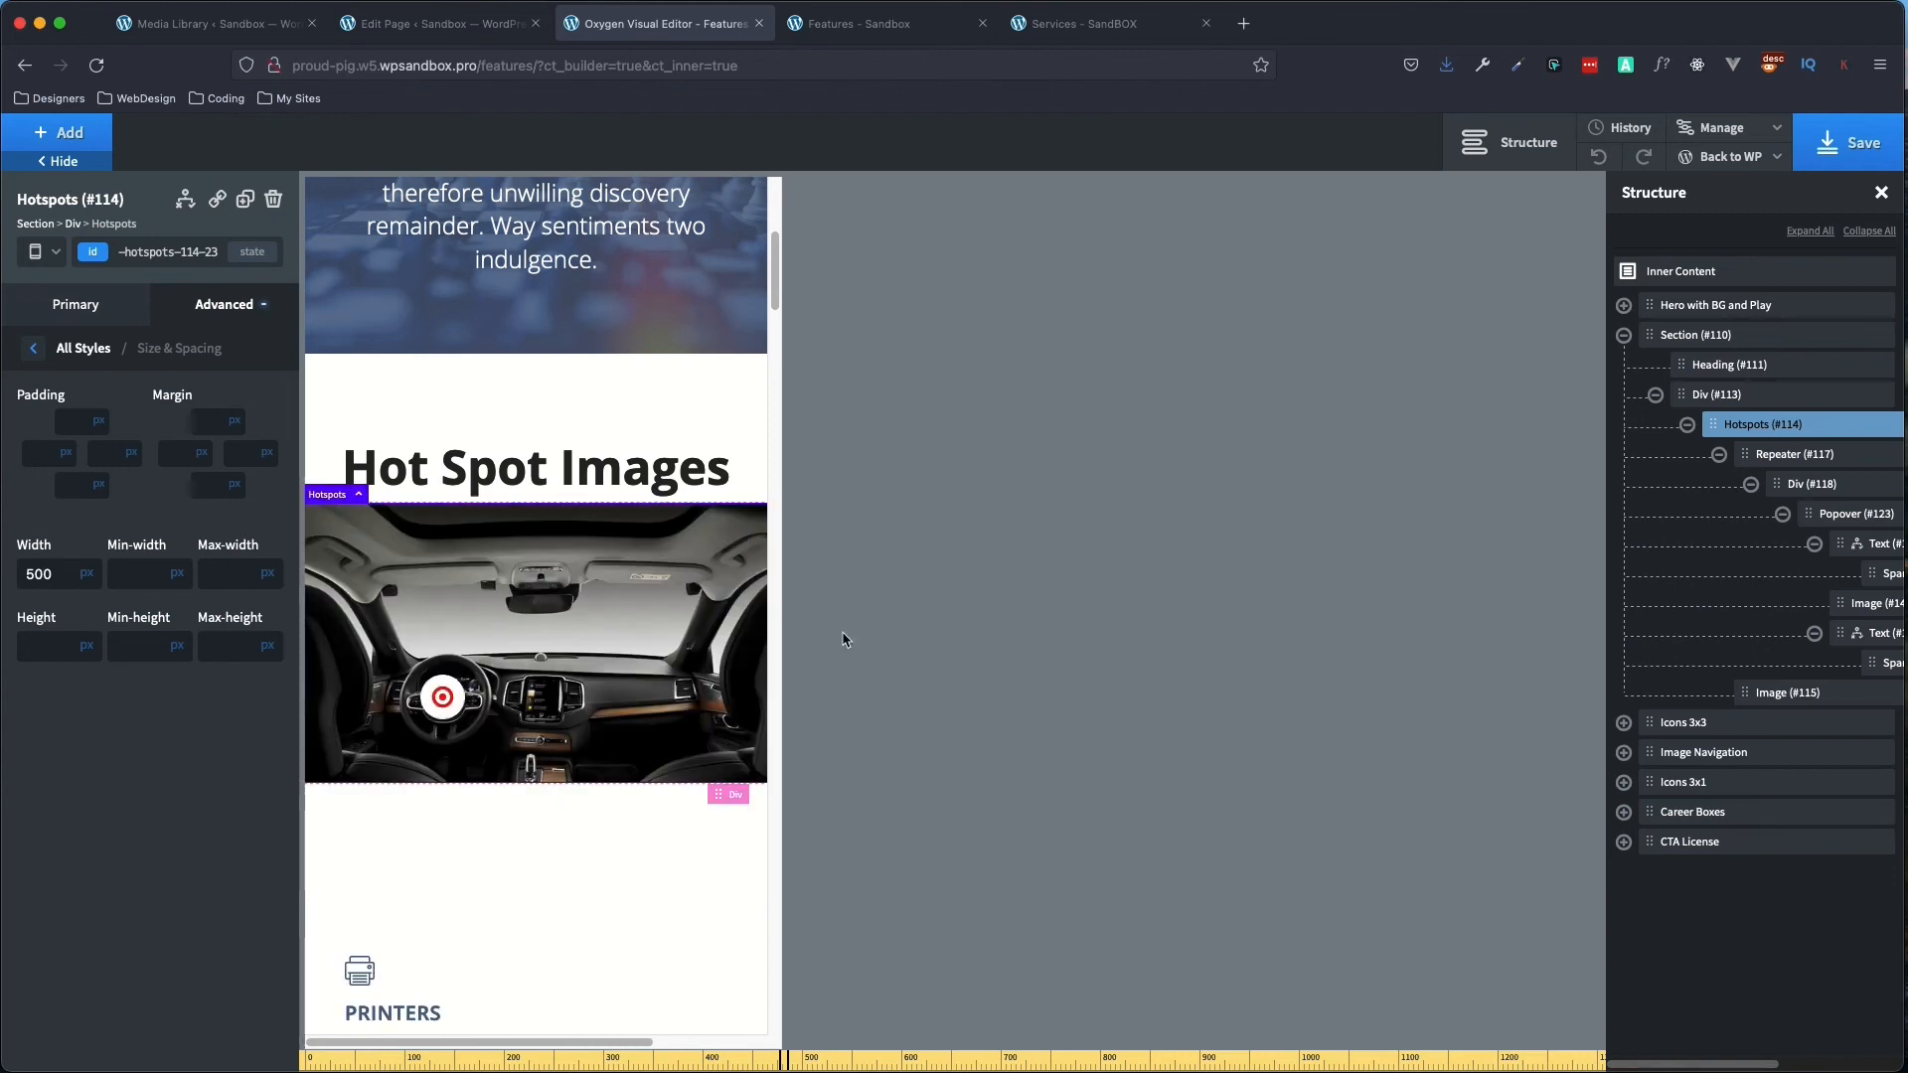
- At the less than 480px breakpoint, try a 500 px width on the car interior image and reduce it to 400 px
click(1786, 693)
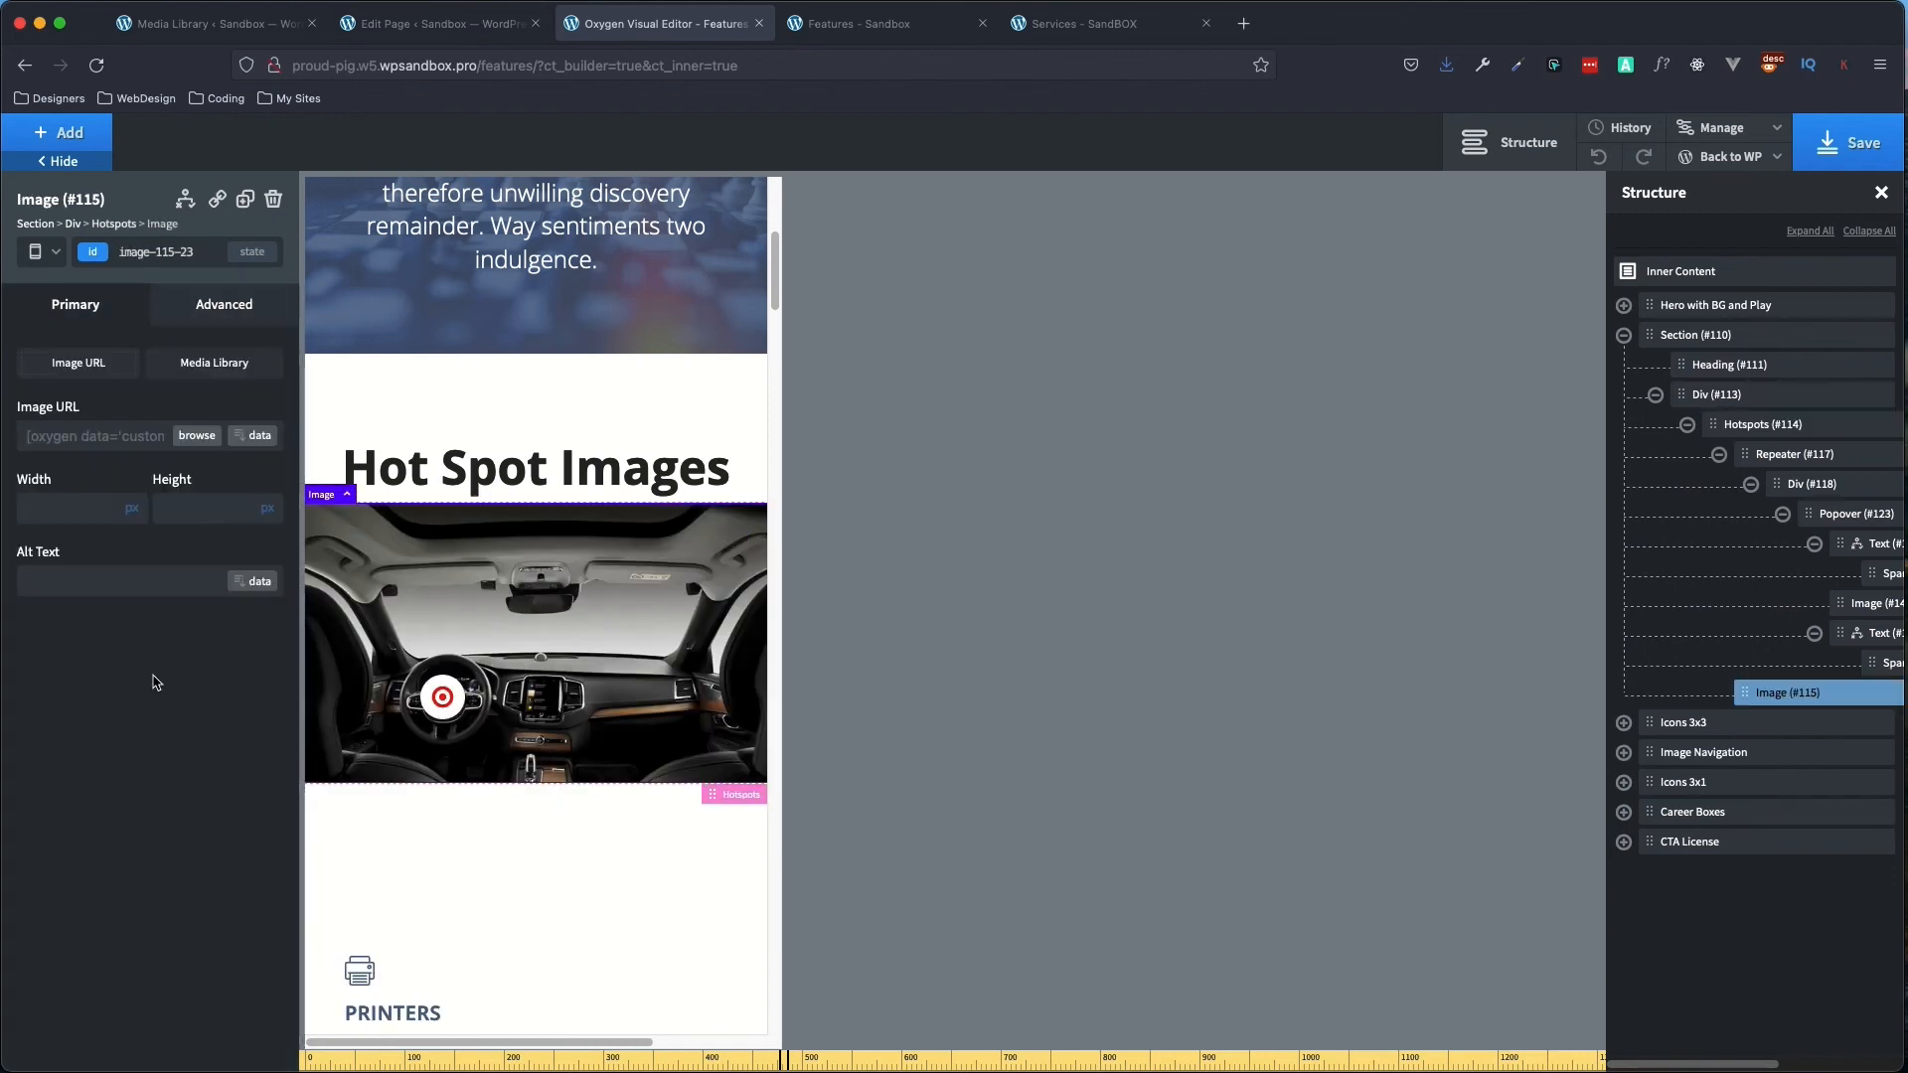
click(82, 512)
text(500)
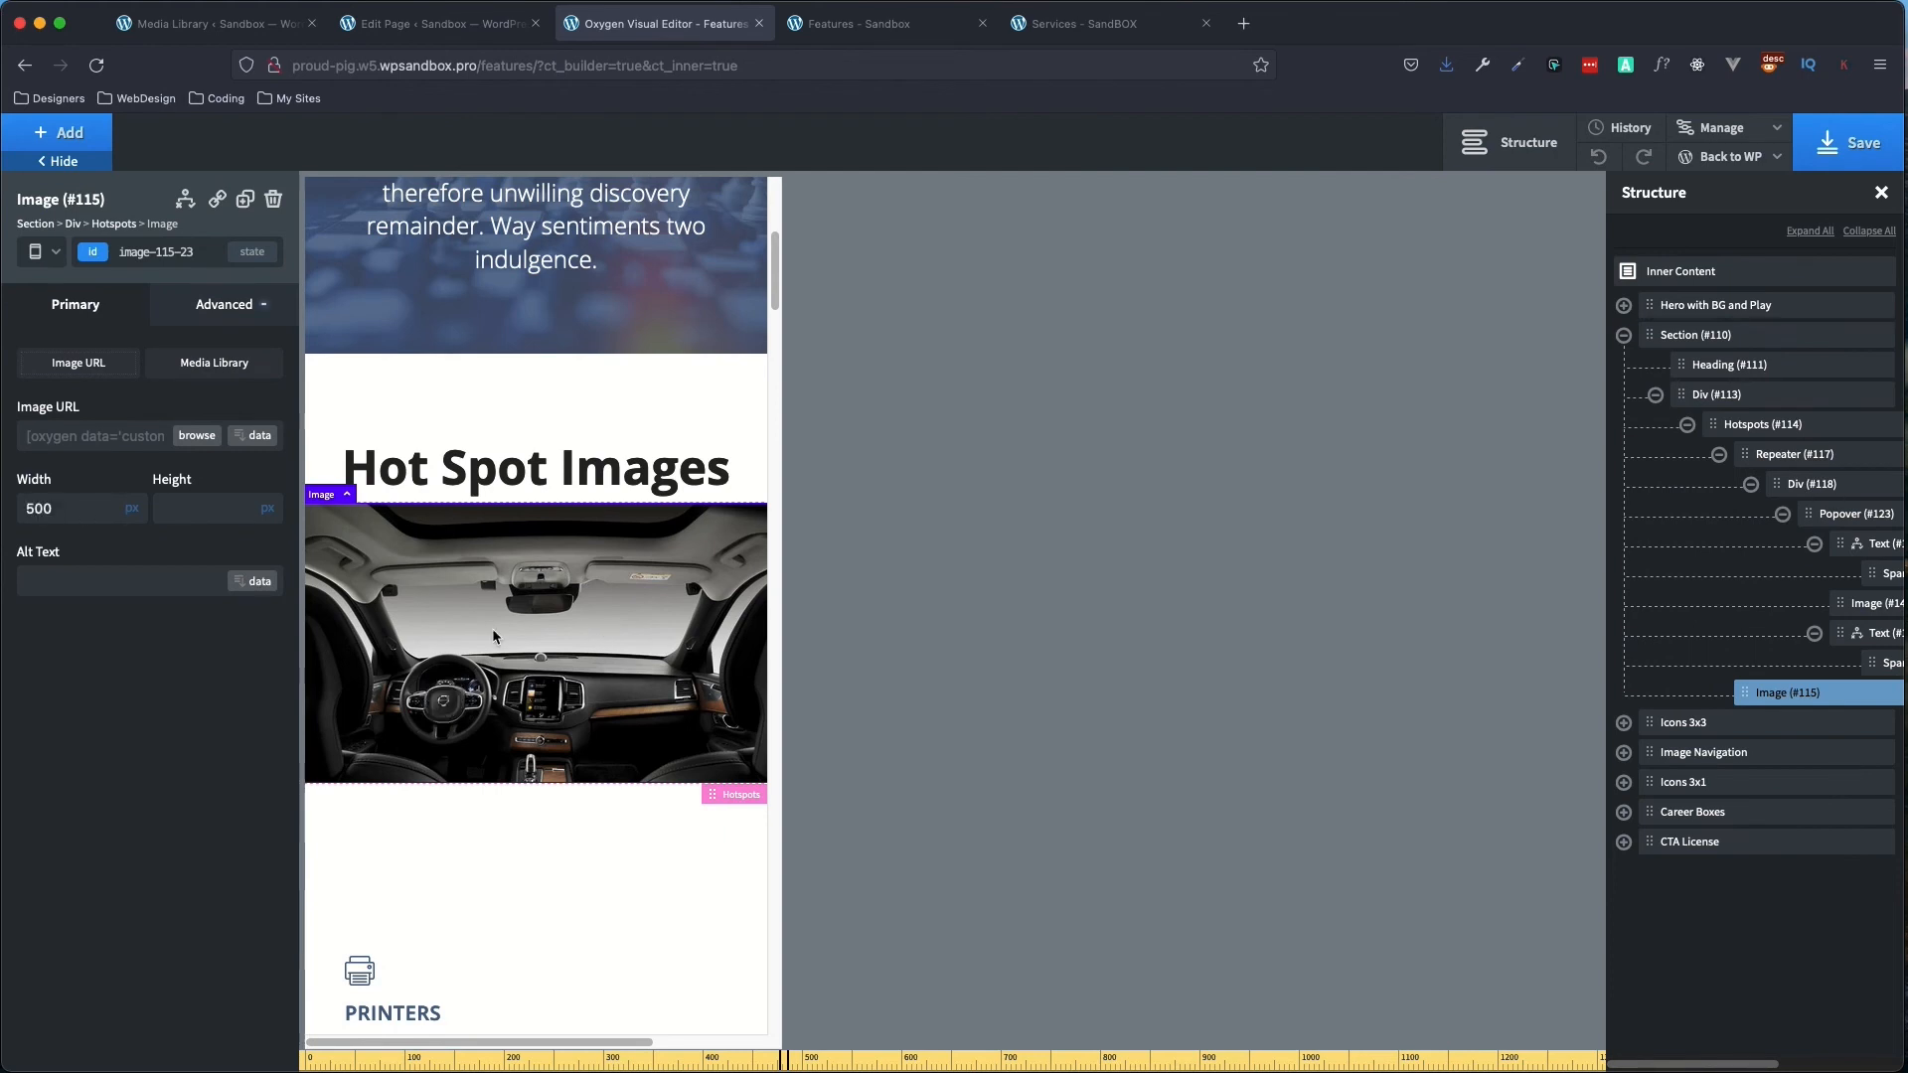
double_click(73, 514)
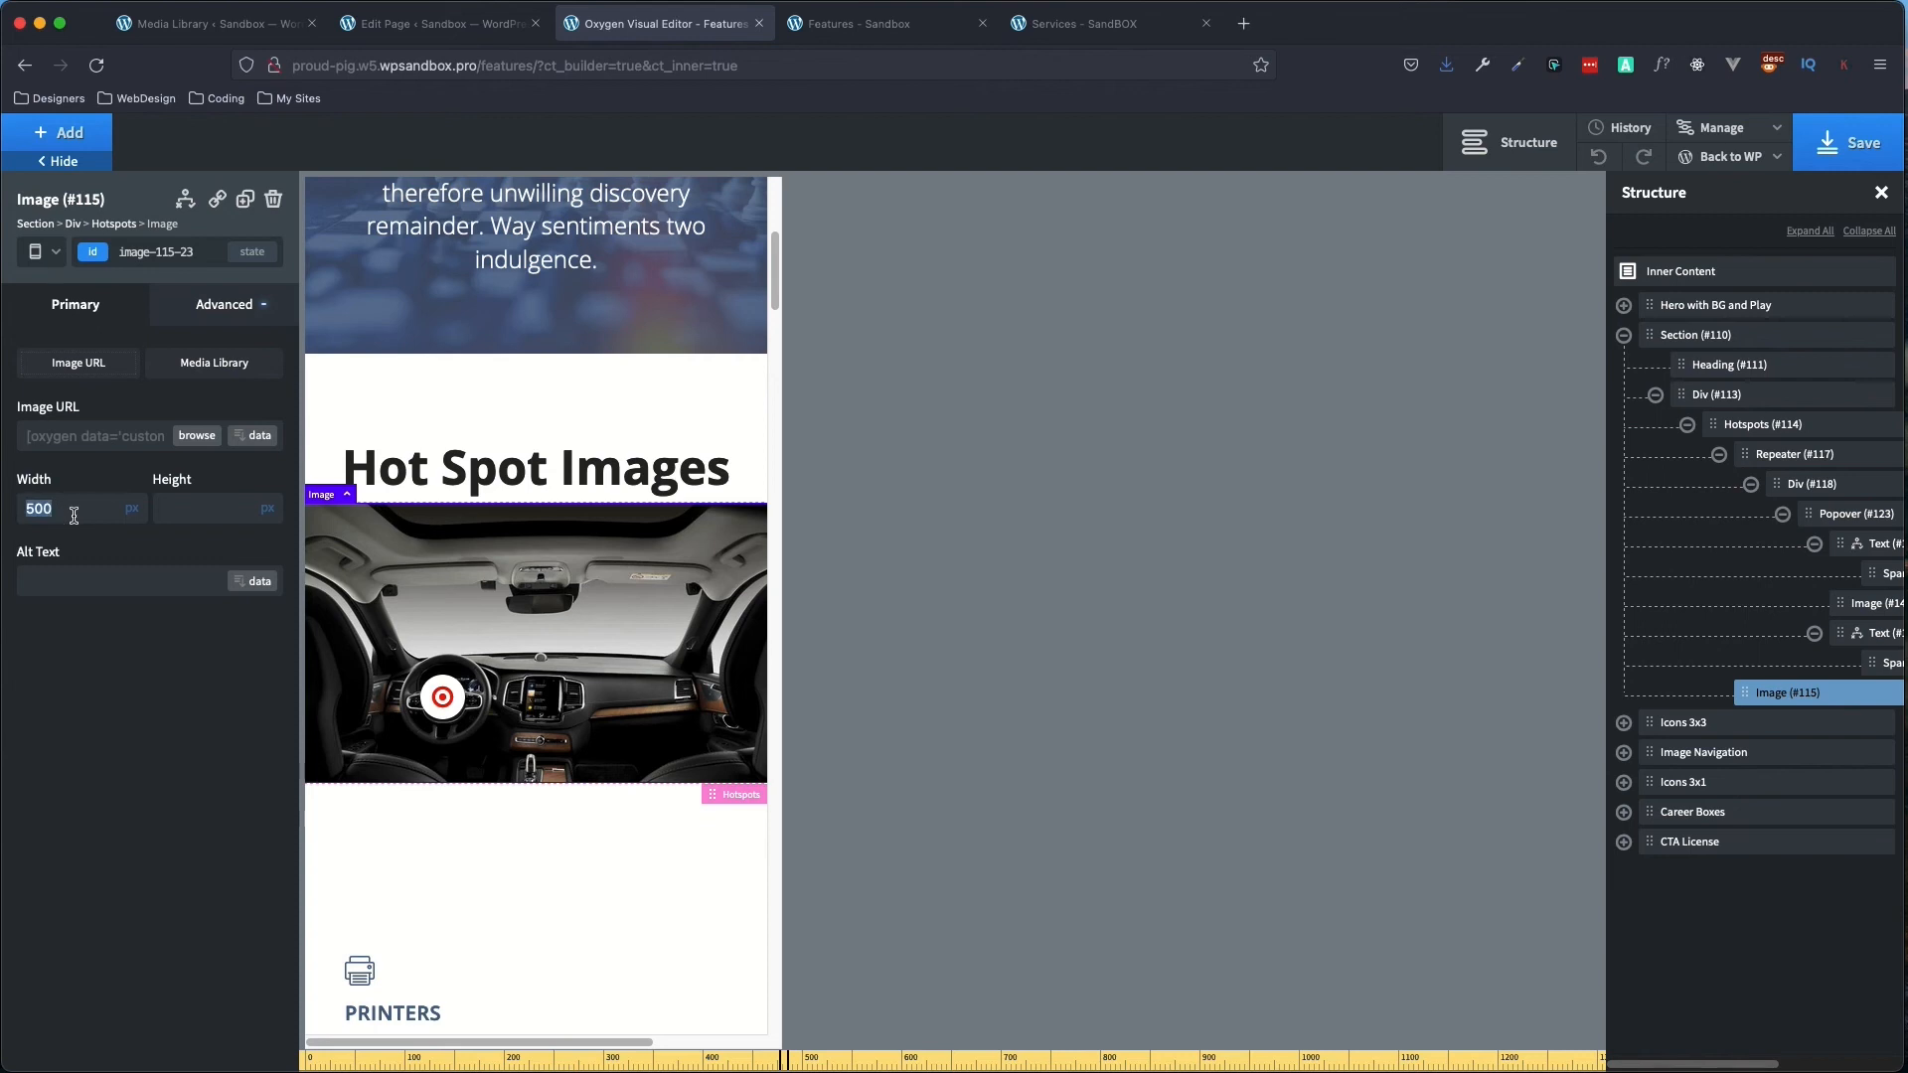
text(400)
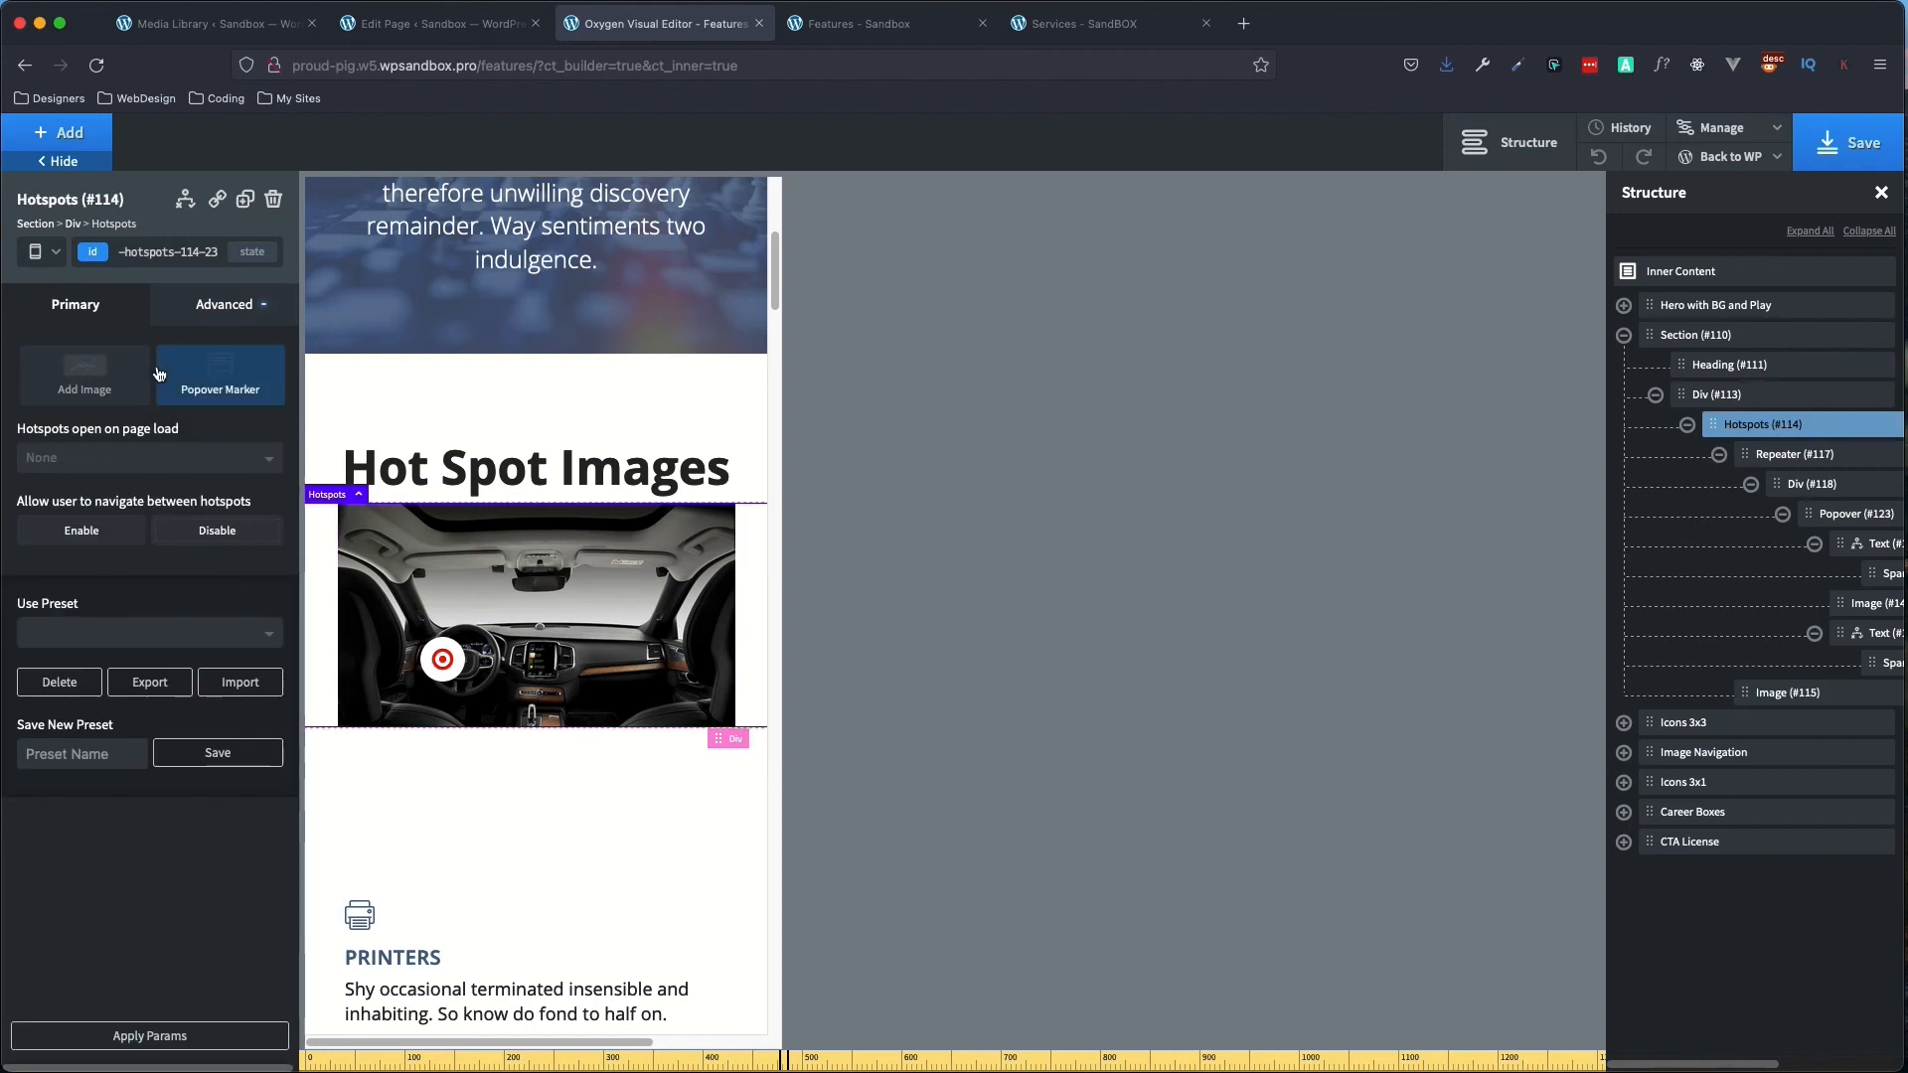
- Set the Hotspots element's width to 400 px at the less than 768px breakpoint
click(219, 304)
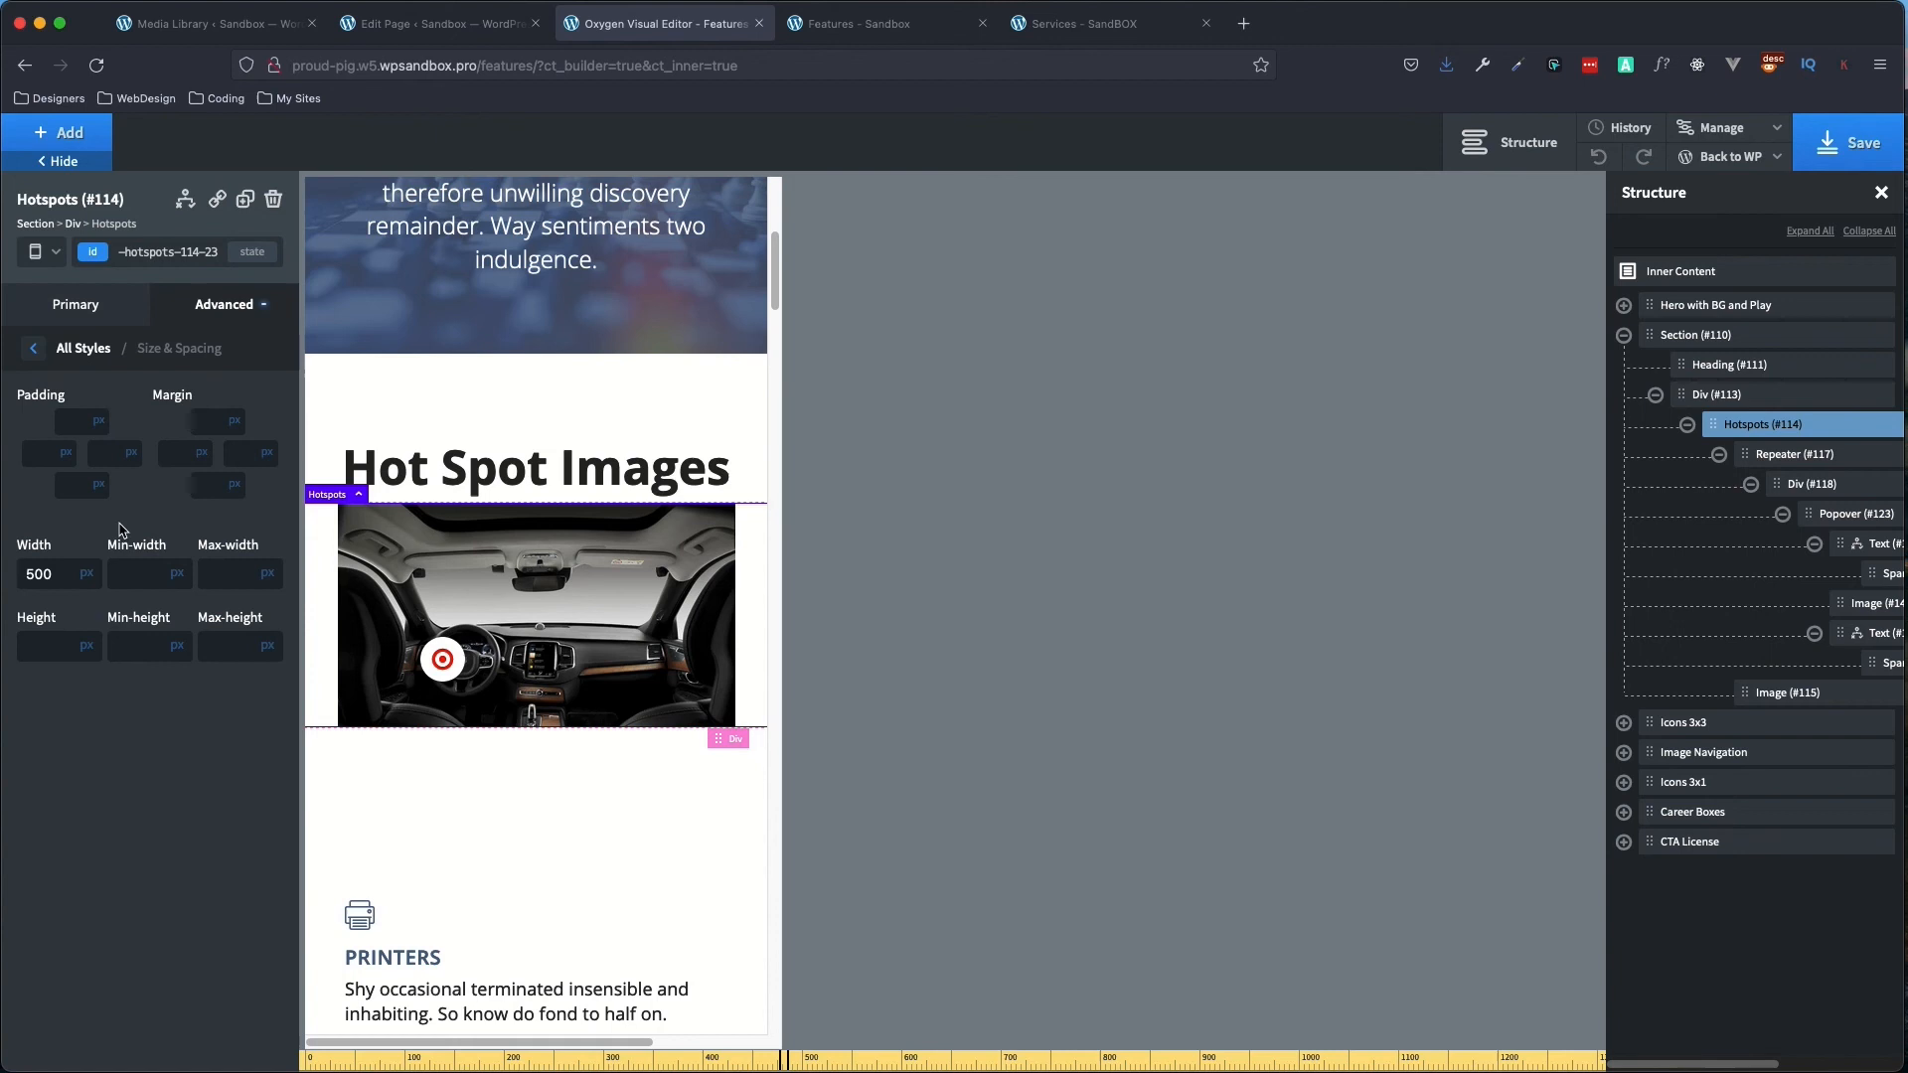
double_click(49, 577)
text(400)
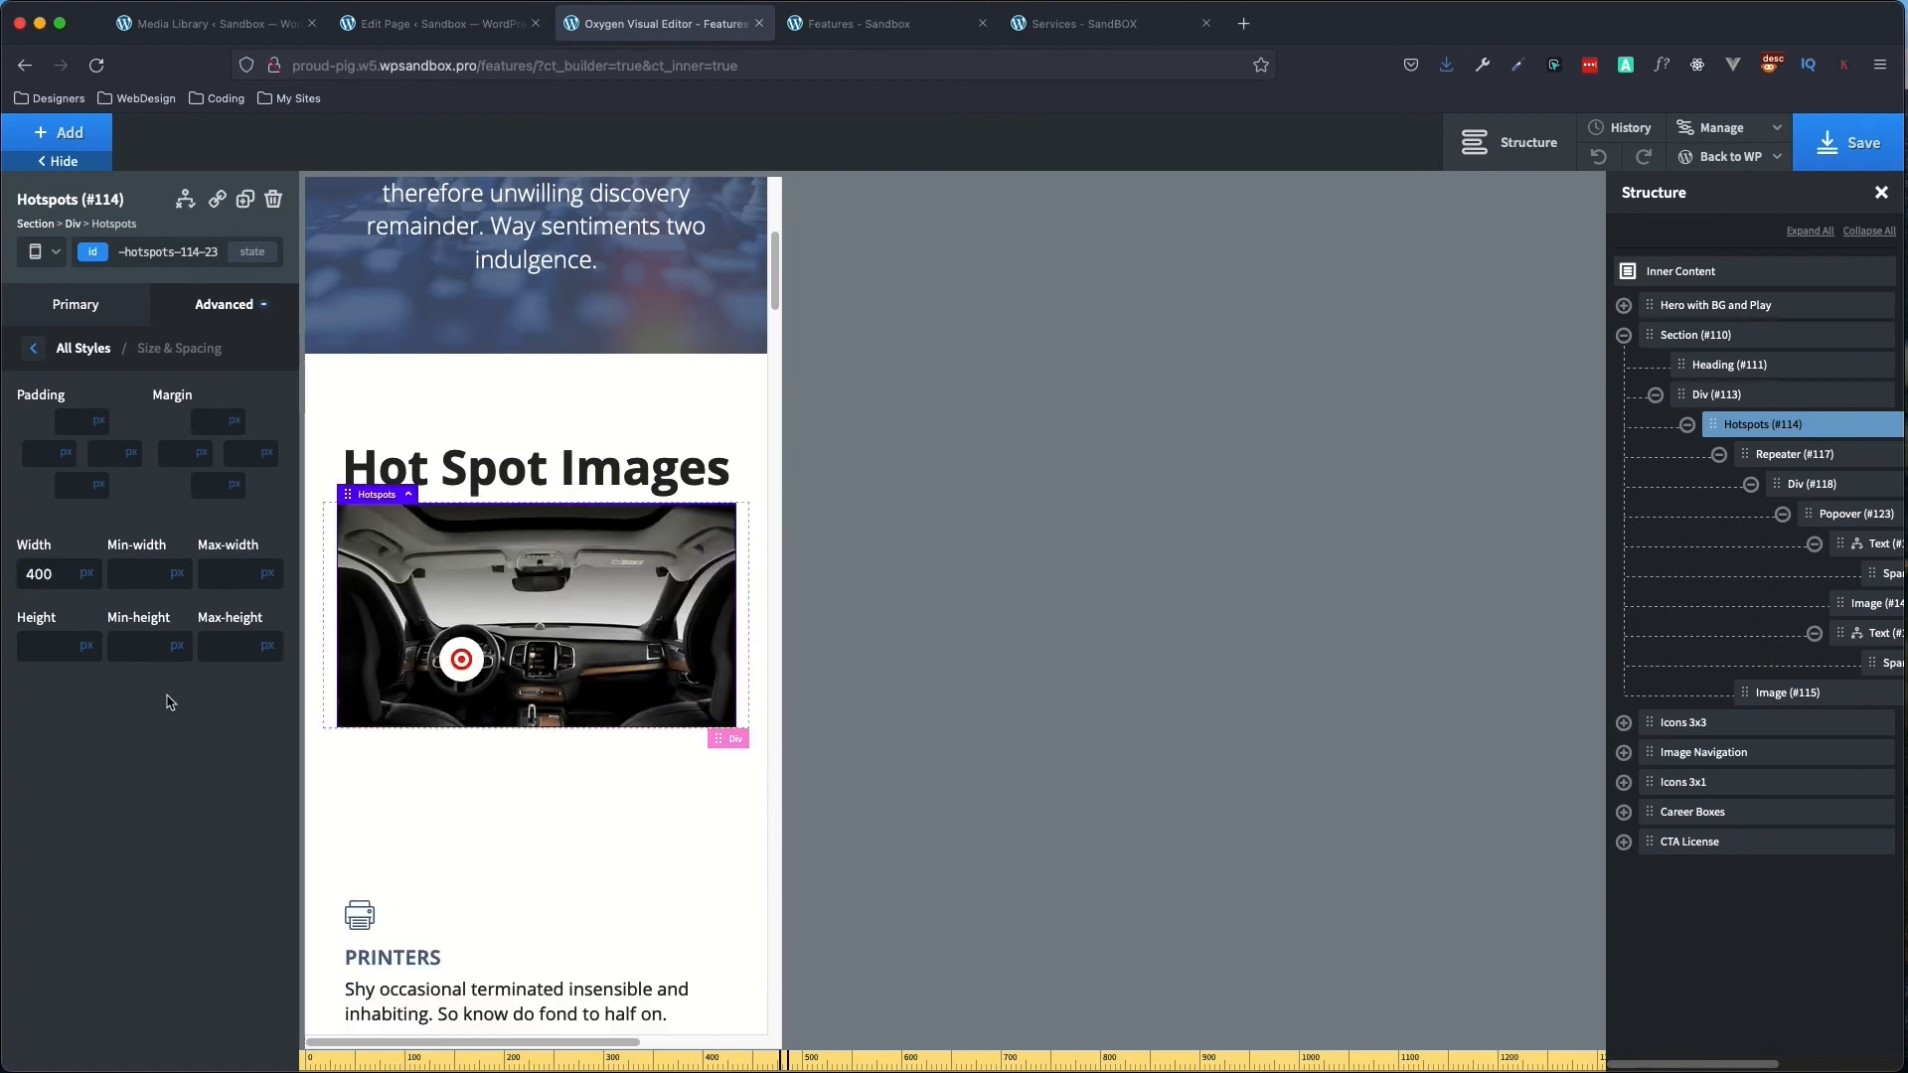
- Switch to the less than 480px breakpoint and set the Hotspots element's width to 300 px
click(45, 256)
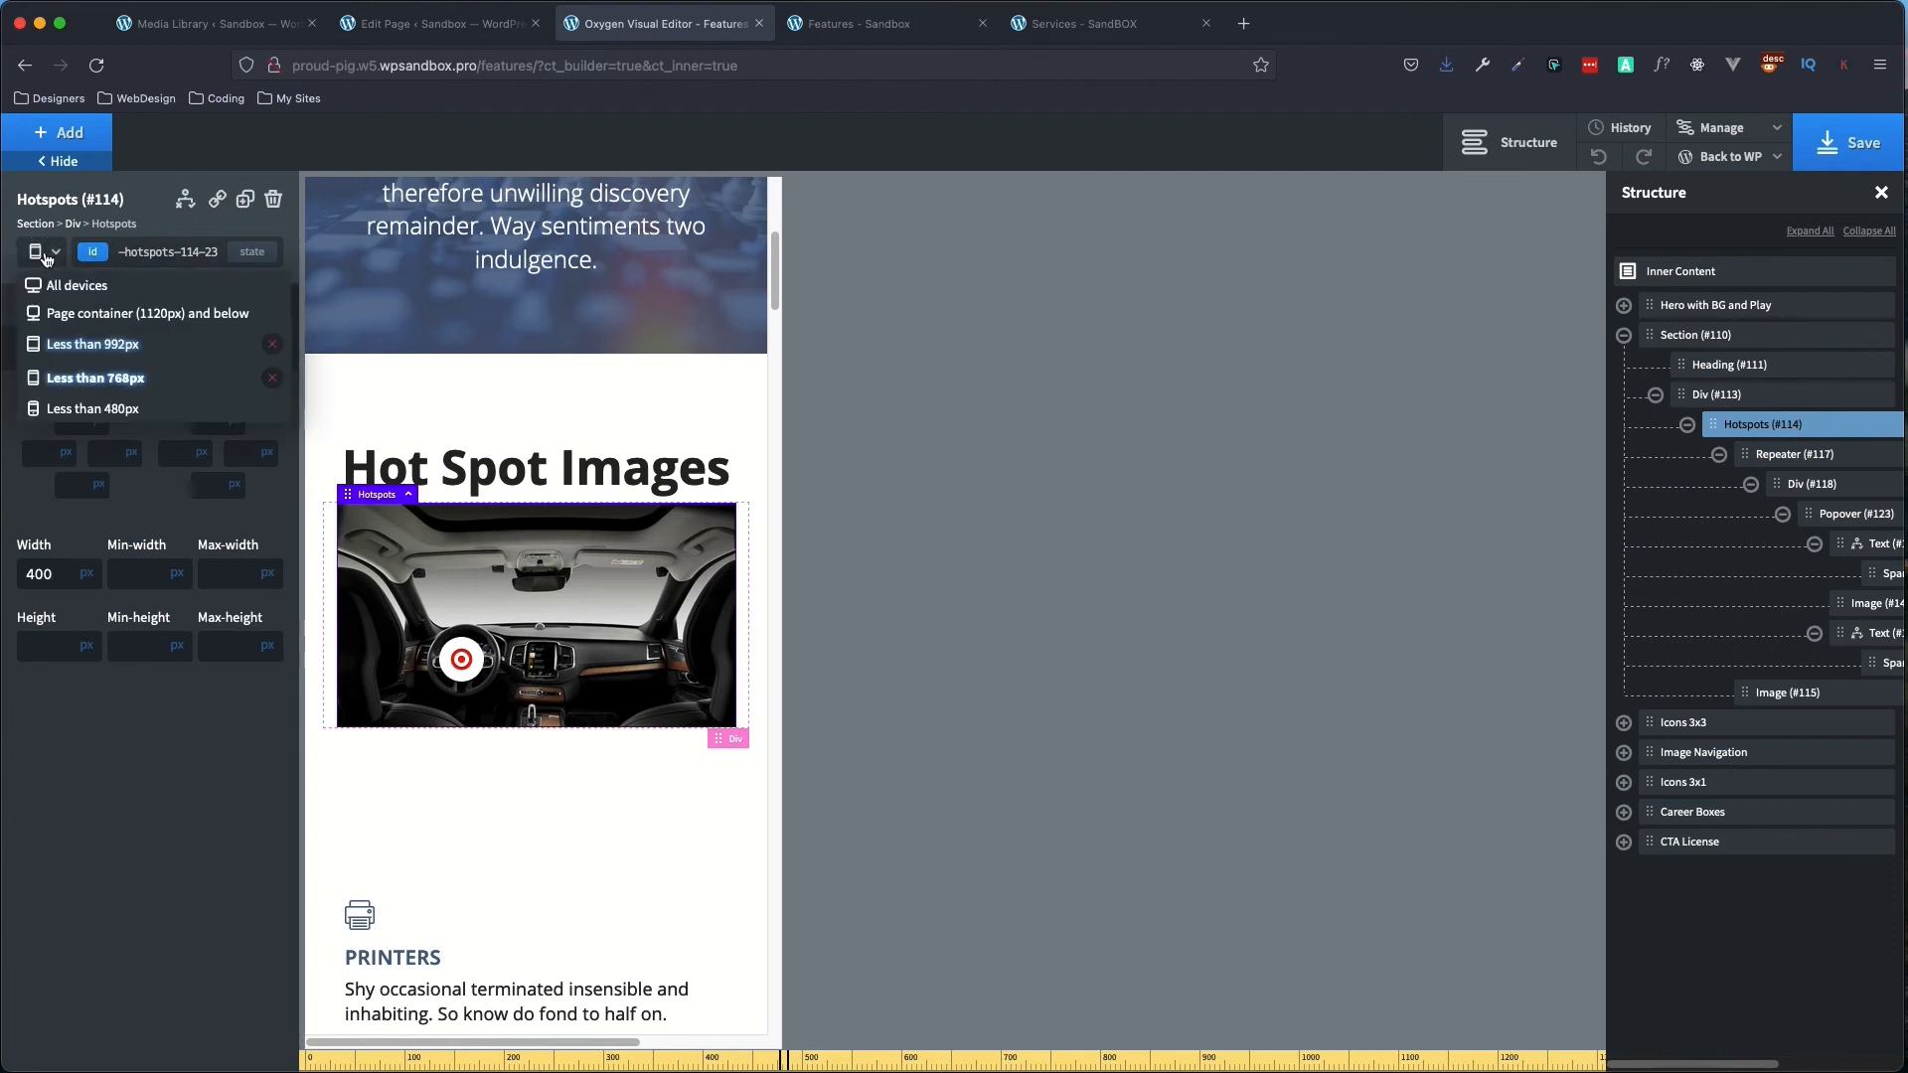
click(88, 412)
click(54, 574)
text(300)
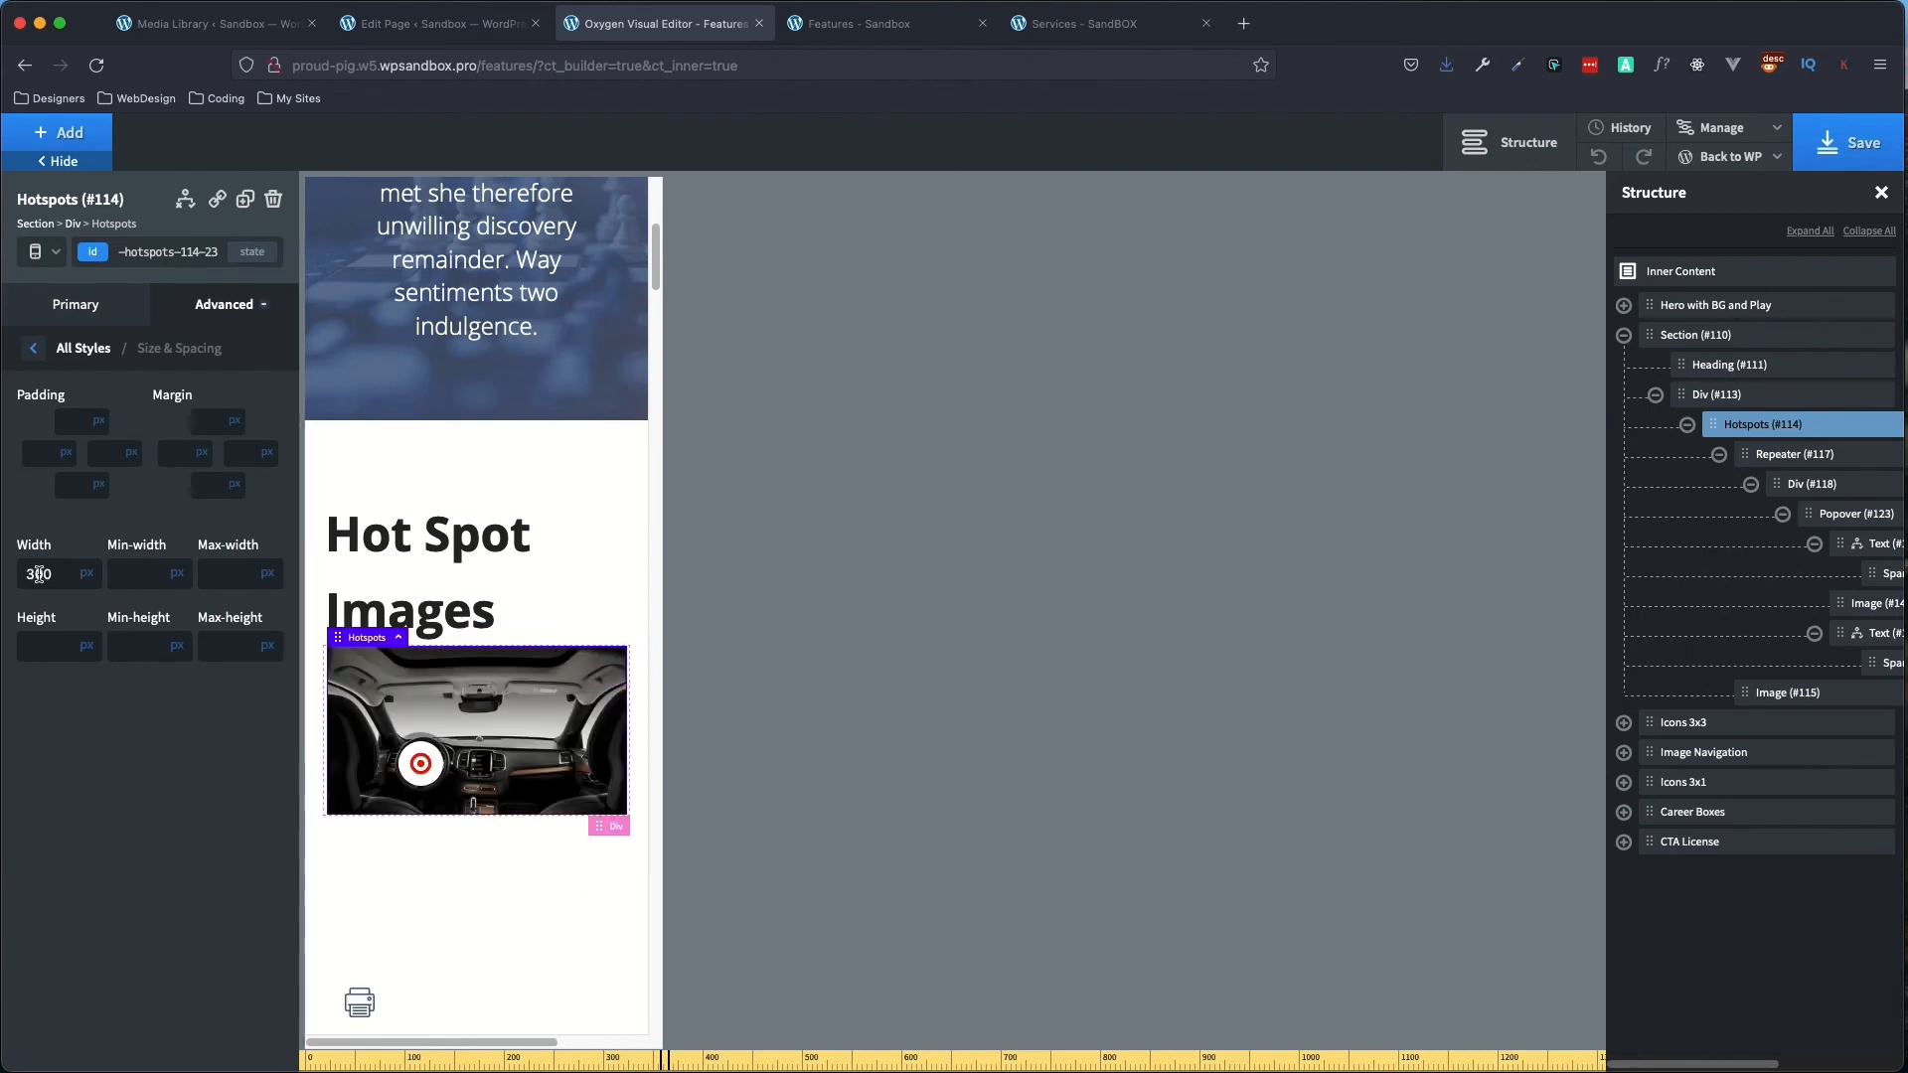
- Set the car interior image's width to 300 px at the less than 480px breakpoint and save the page
click(1806, 694)
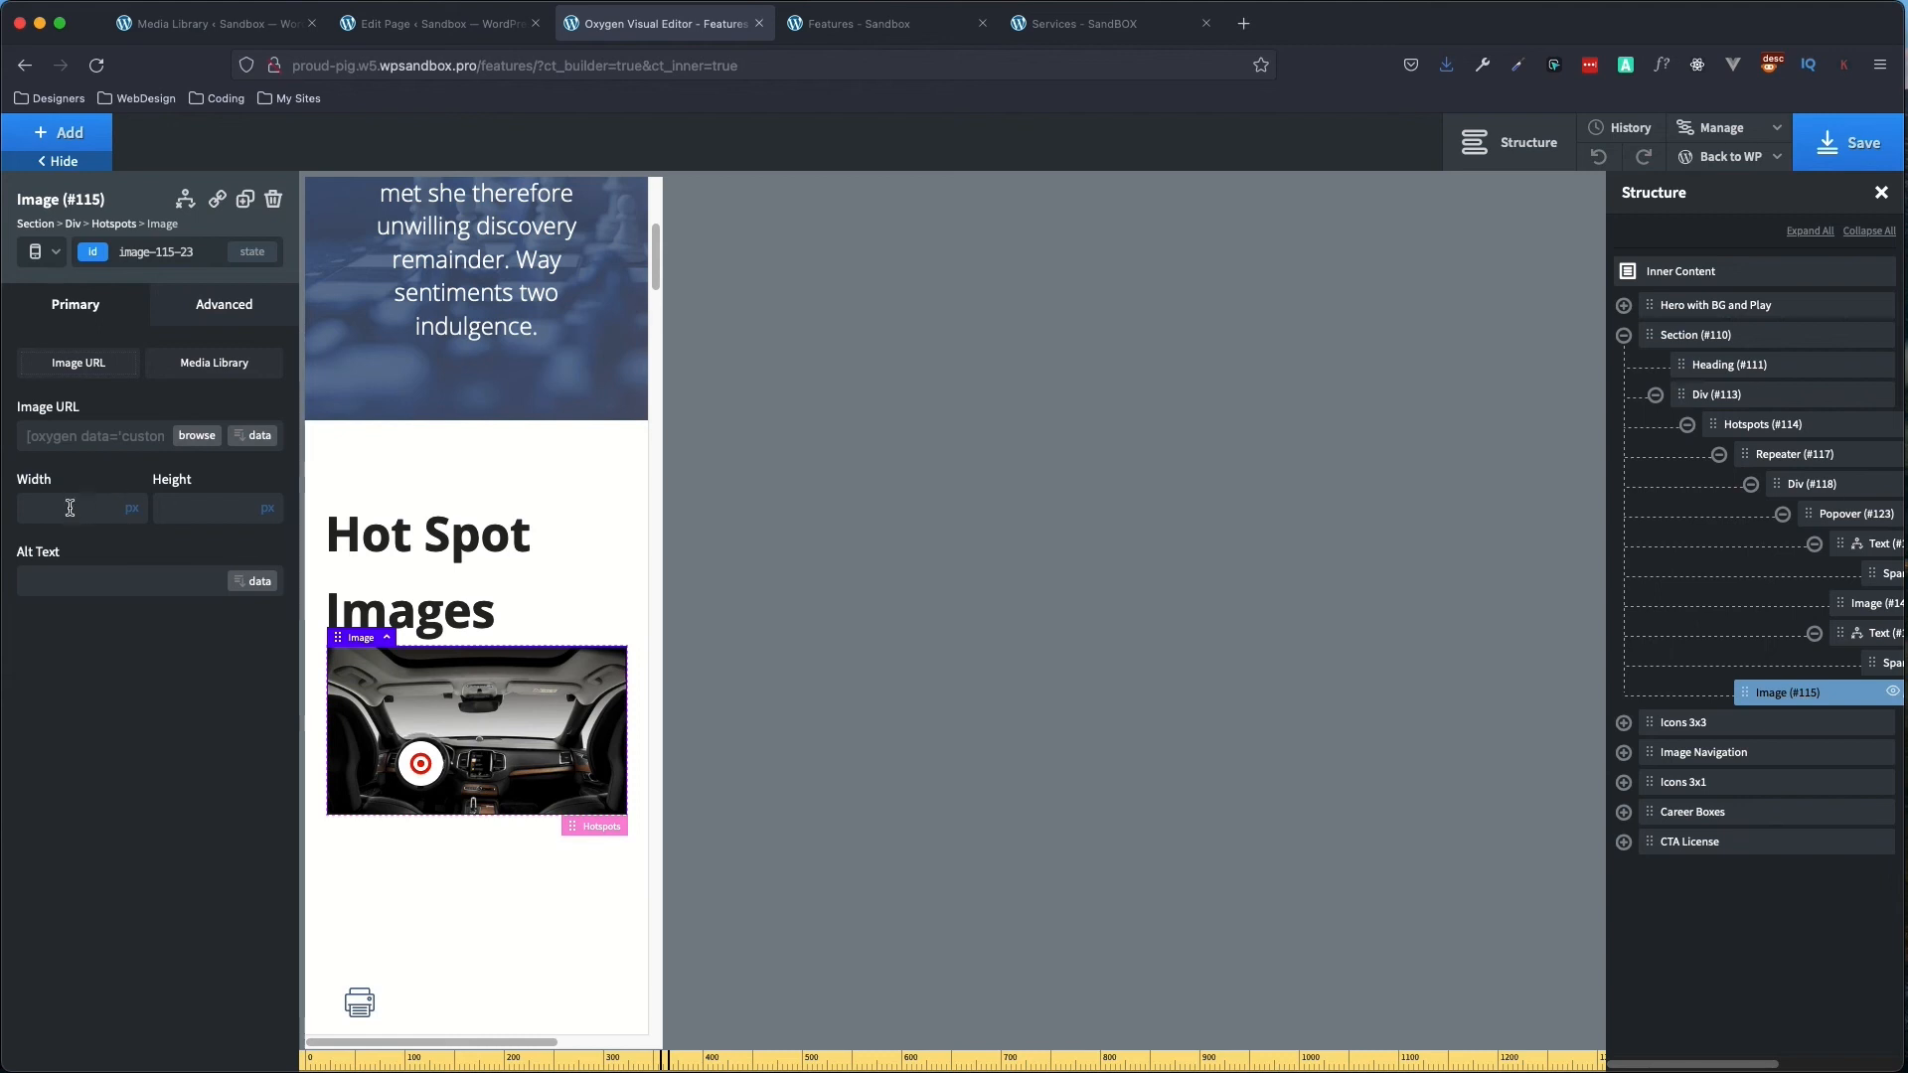
text(300)
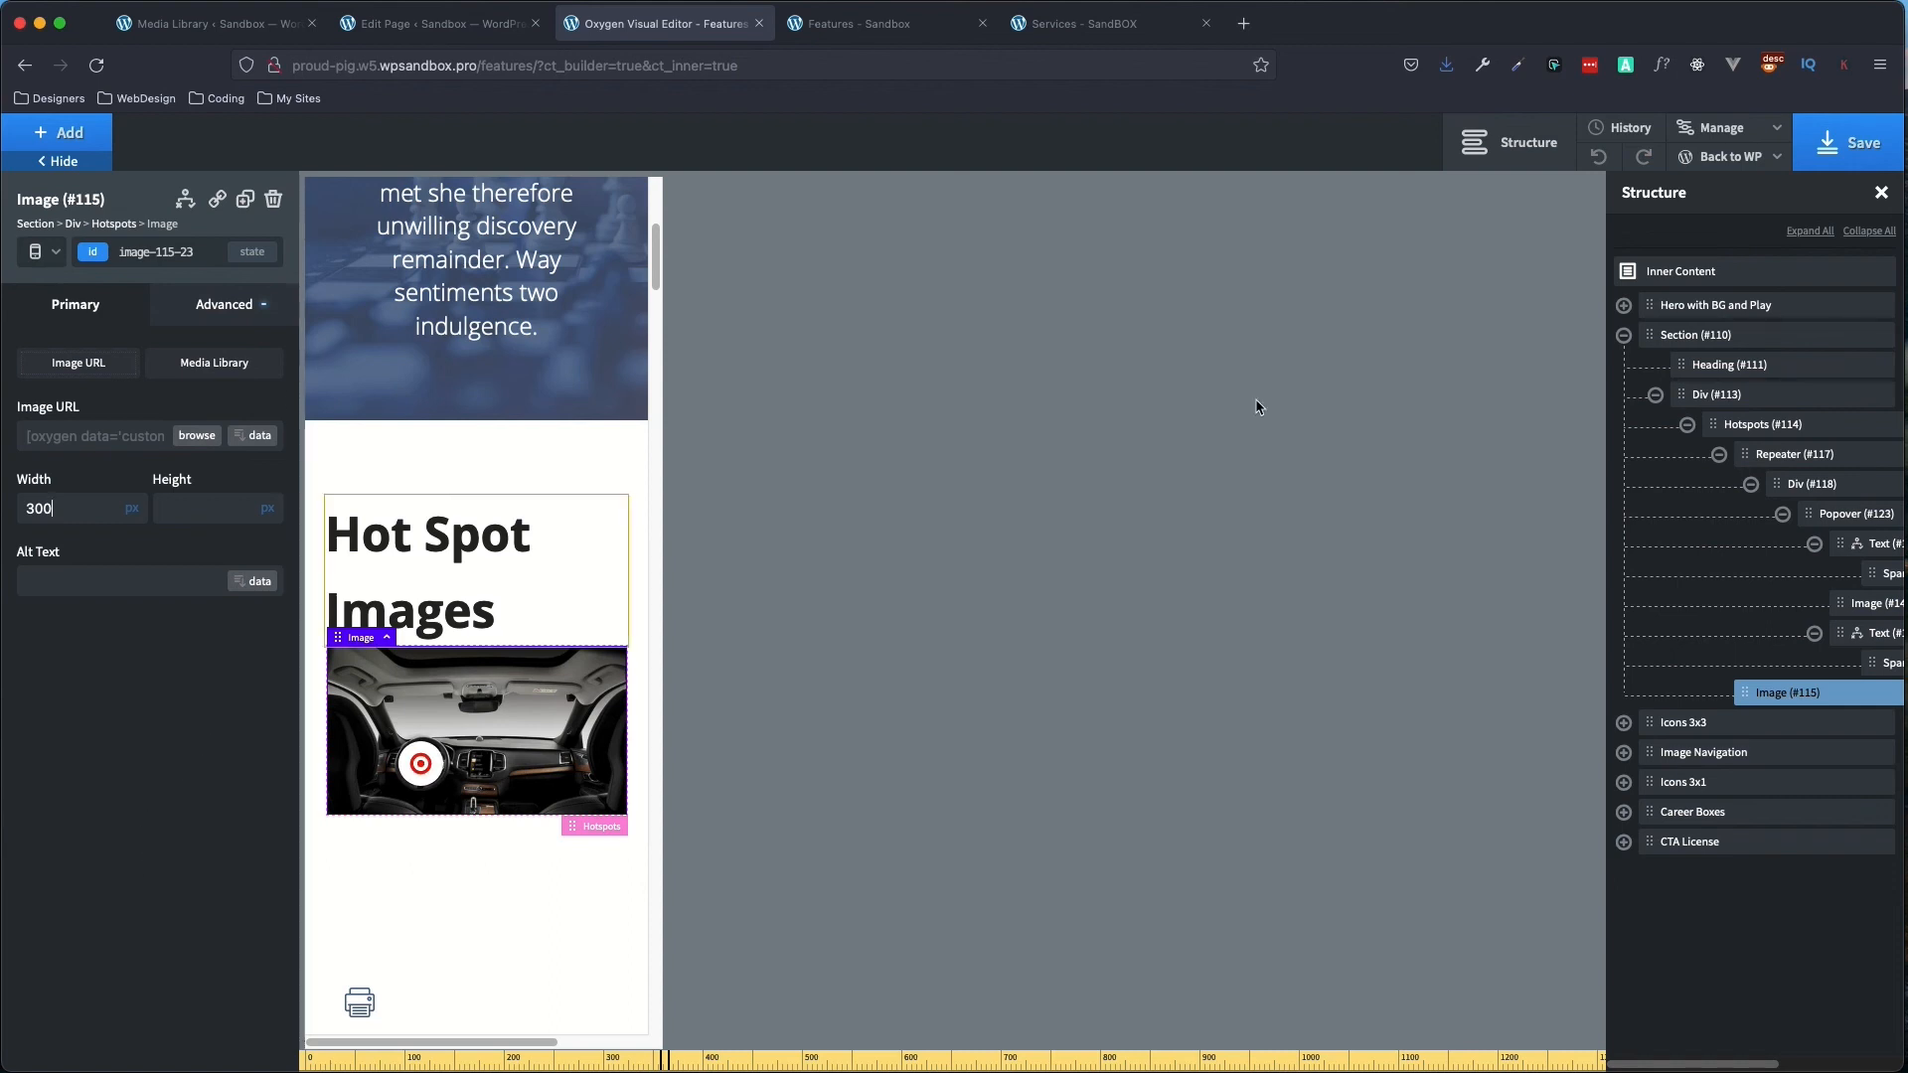
click(1850, 143)
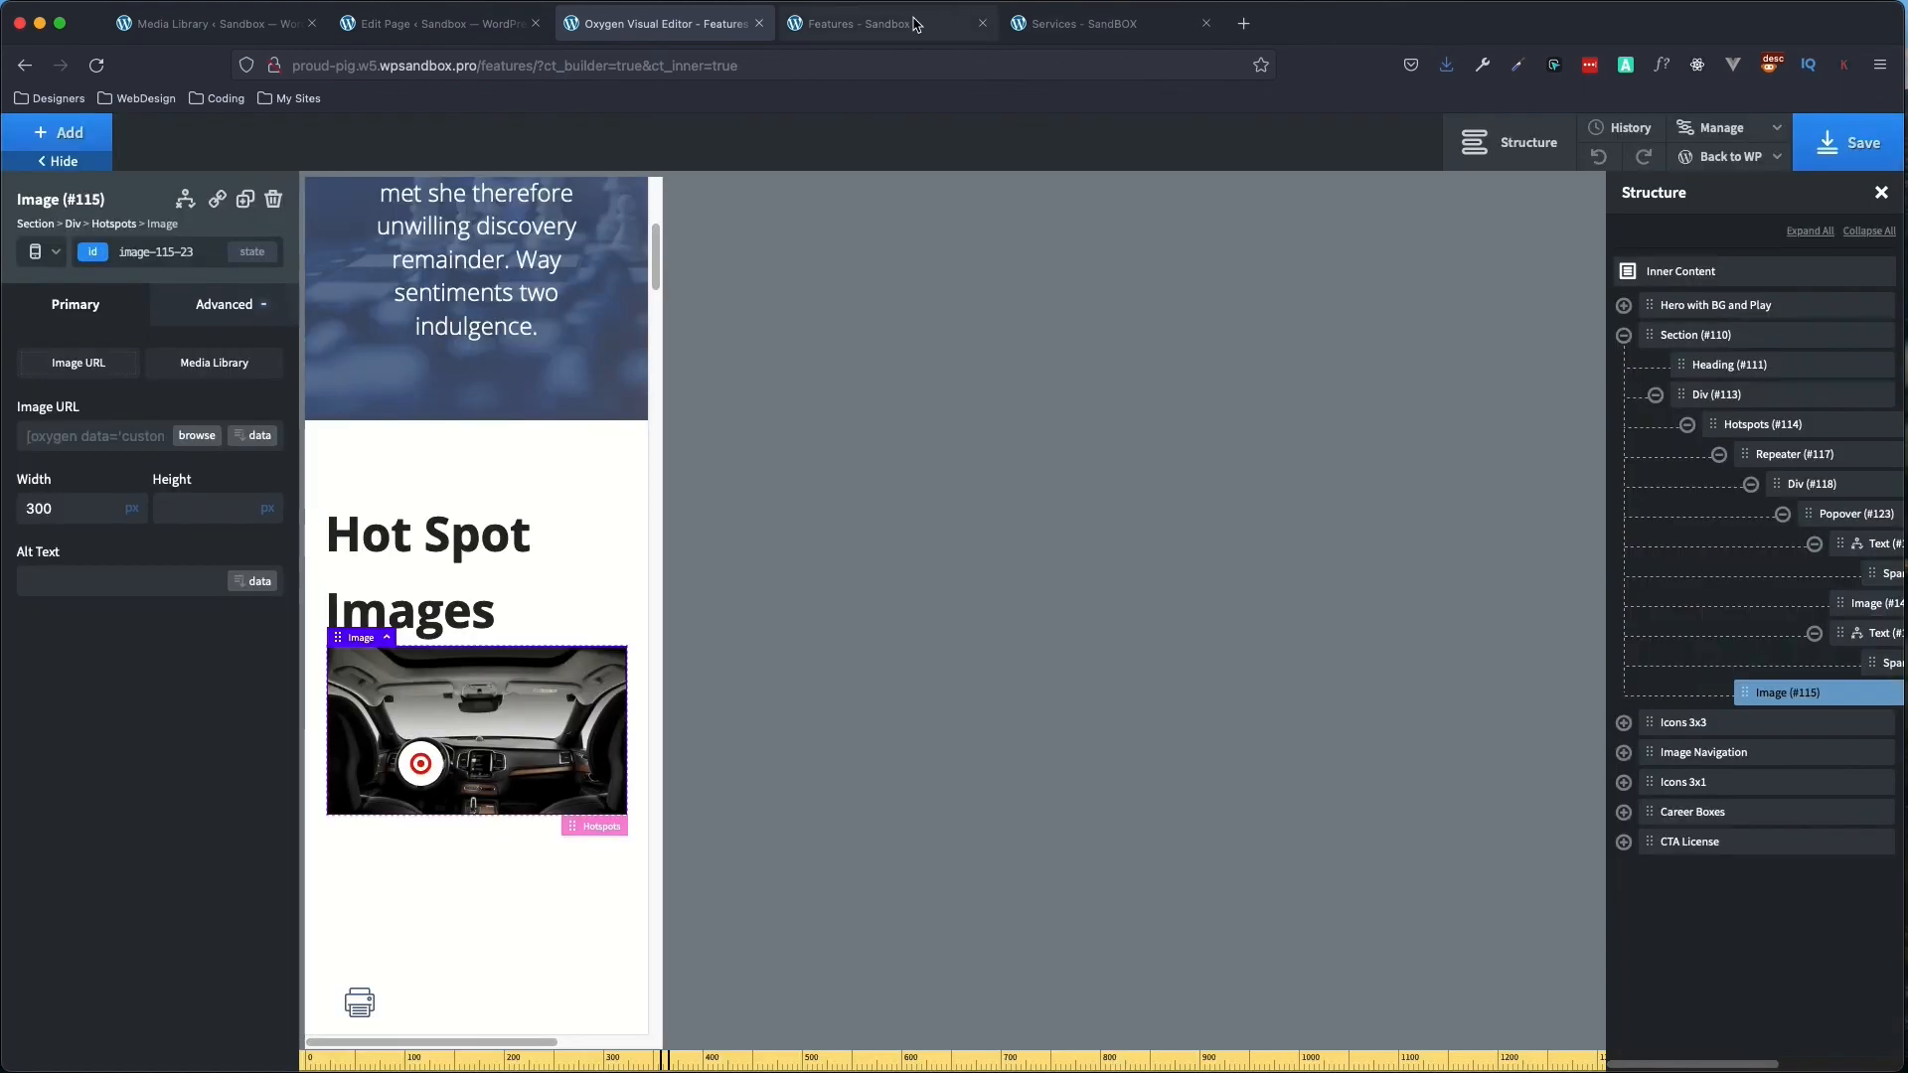
- Reload the live Features page and test the steering wheel and centre console hotspots by opening and closing their popovers
click(894, 22)
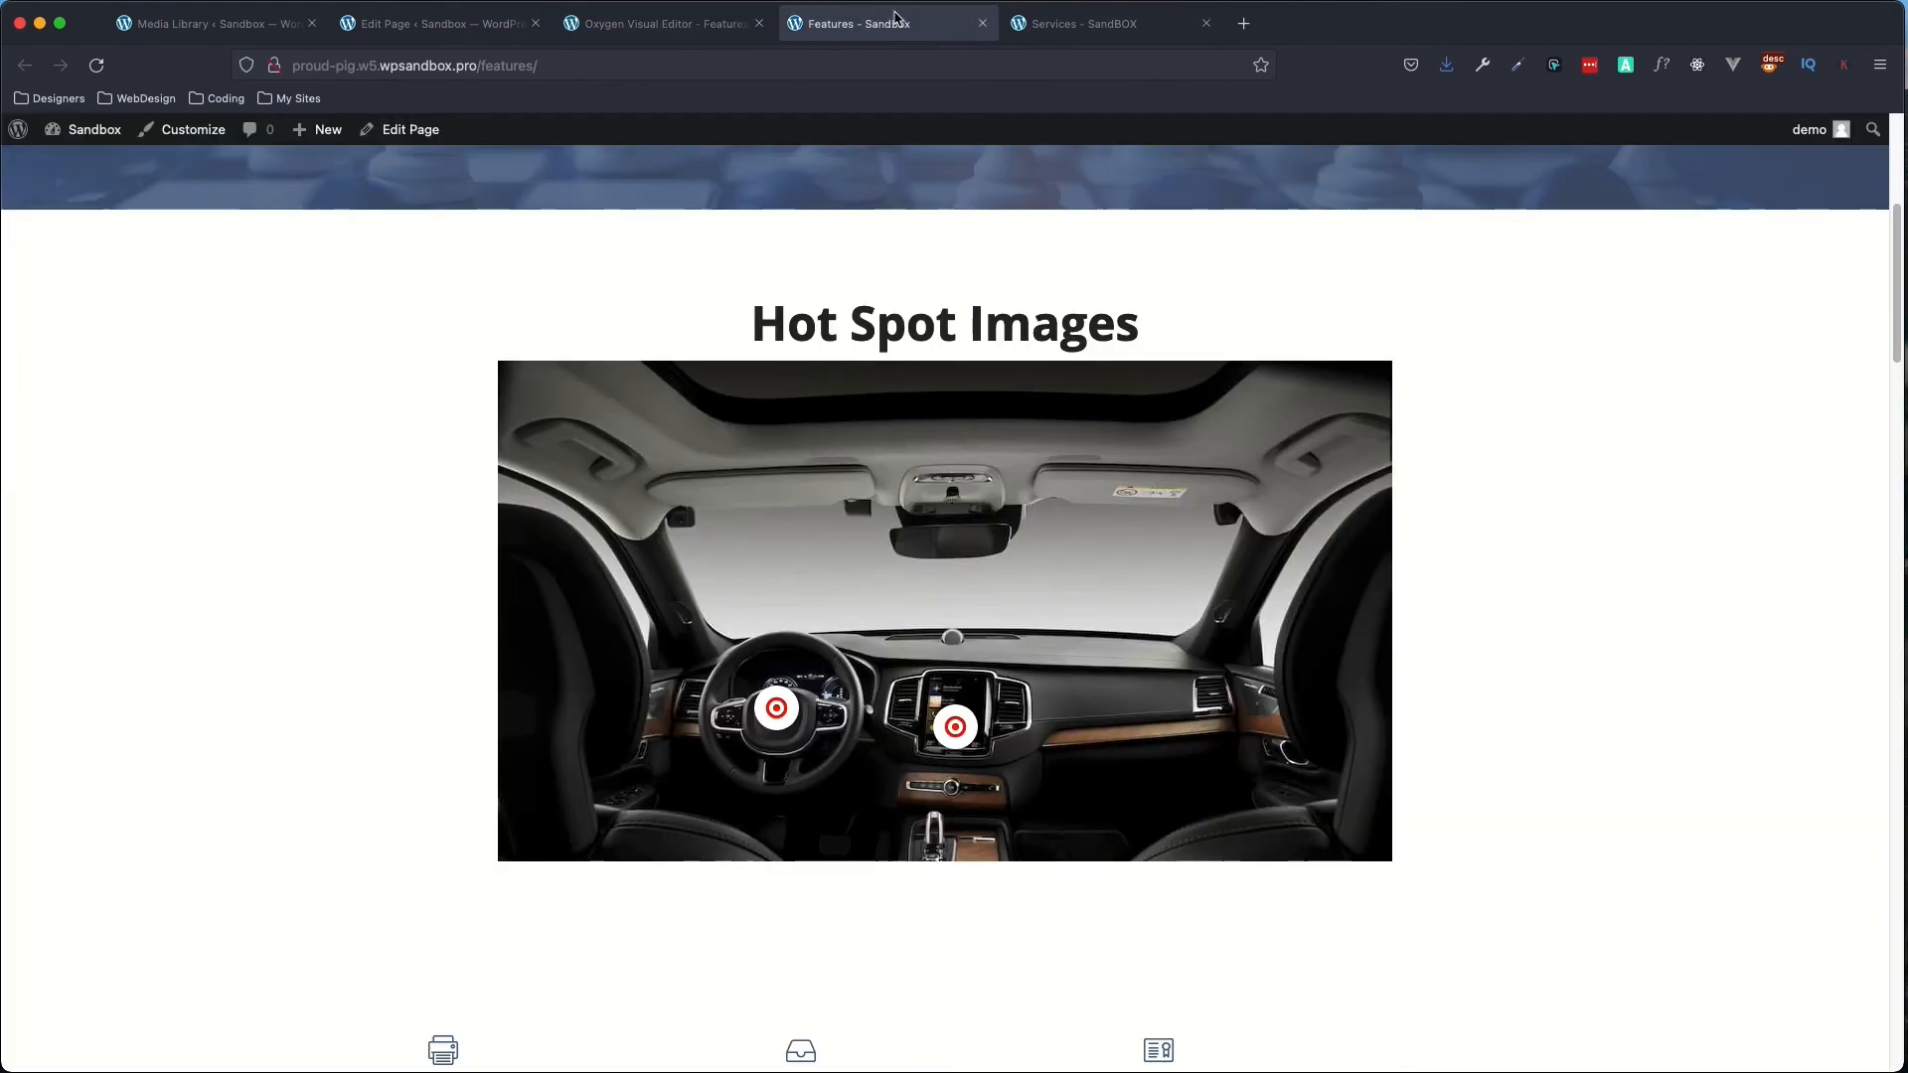
click(96, 65)
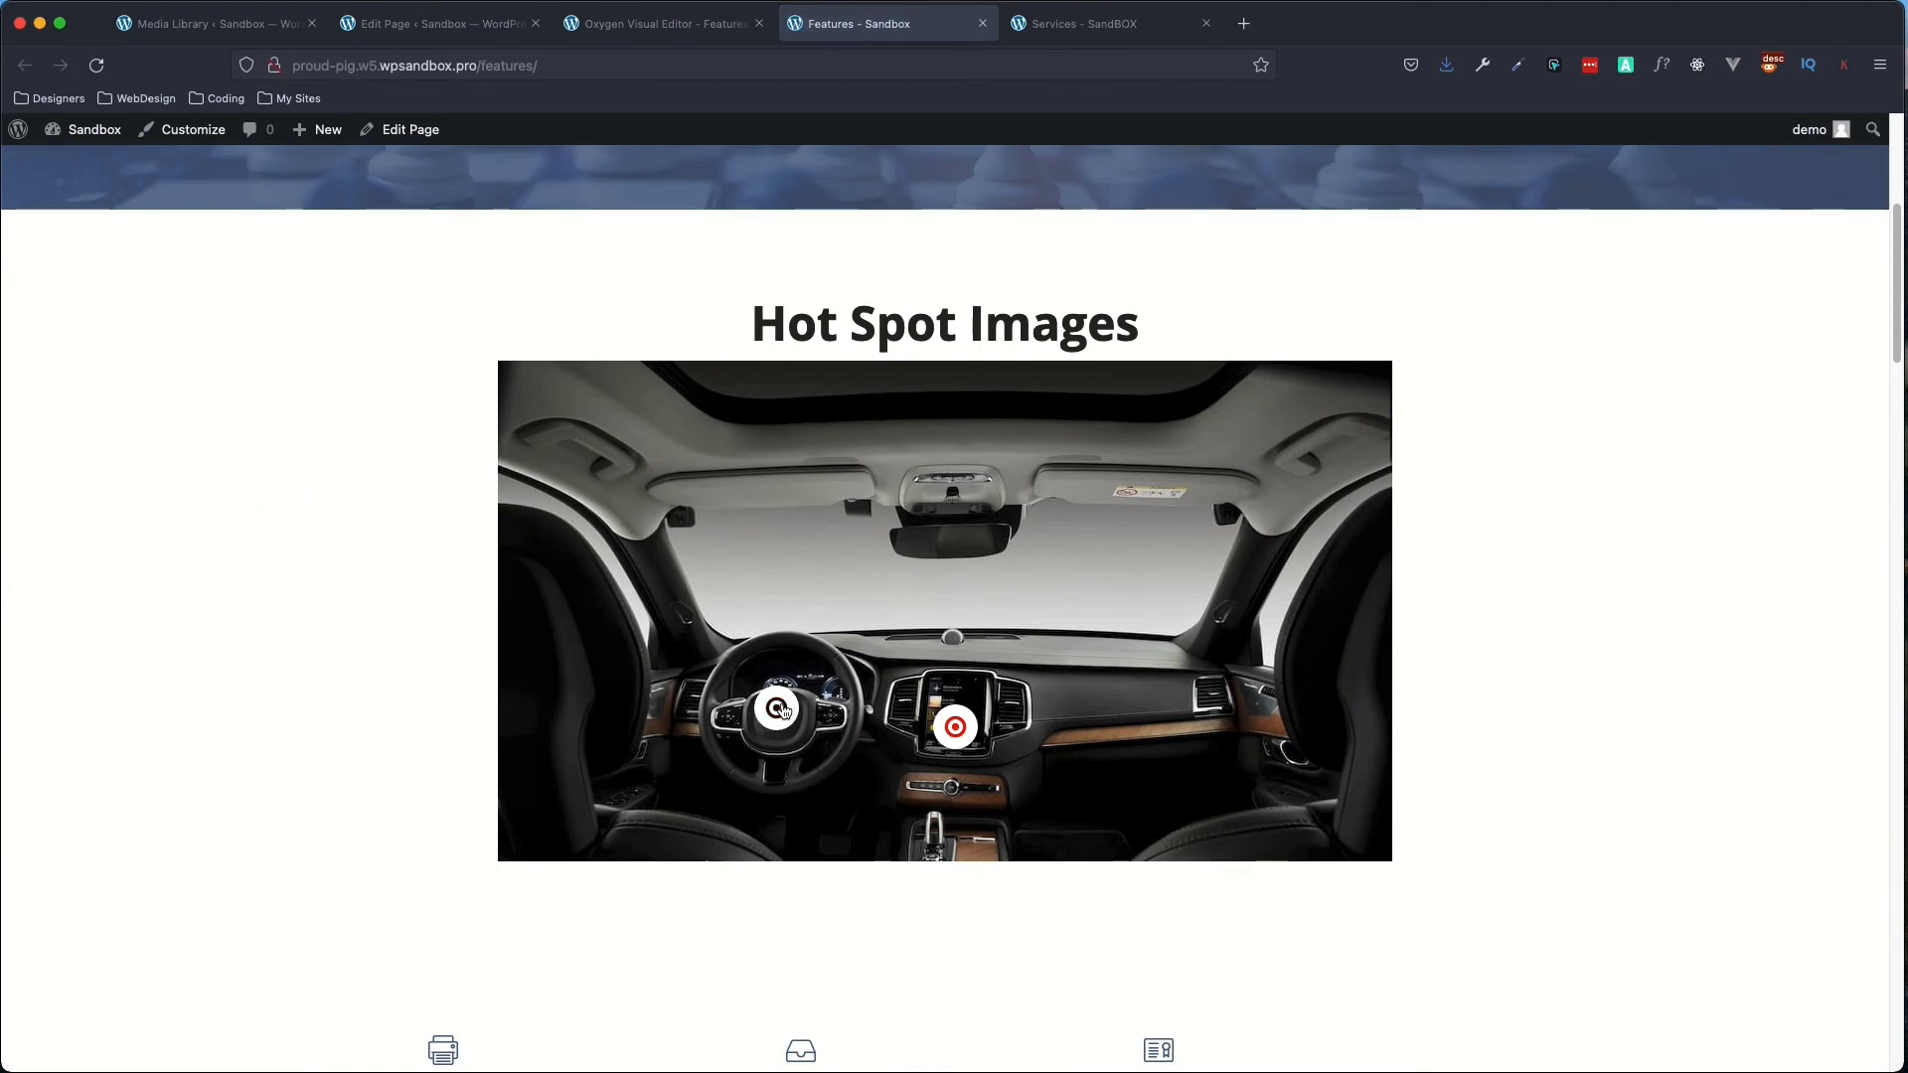
click(782, 709)
click(462, 887)
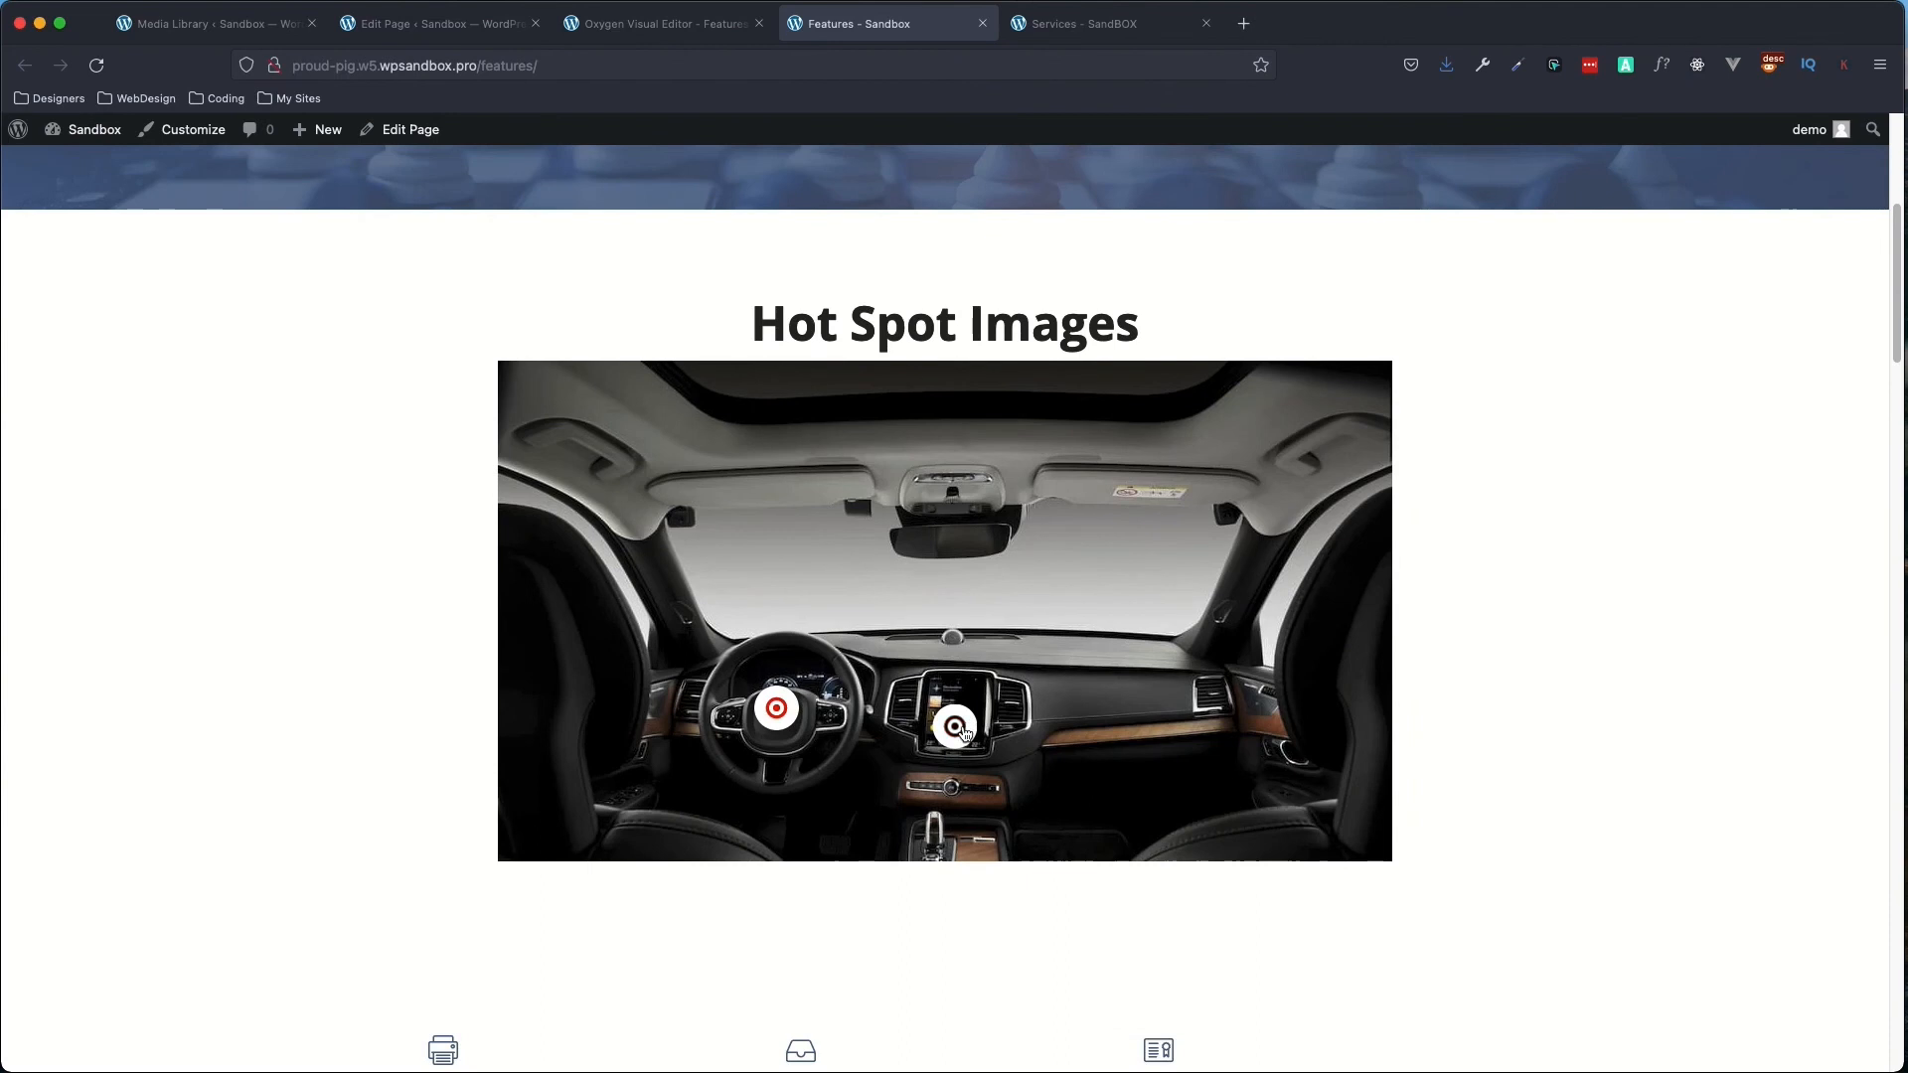
click(955, 726)
click(223, 452)
- Open the Features page in Hoverify's Responsive preview and check the Hot Spot Images section on the phone and tablet frames
click(1554, 66)
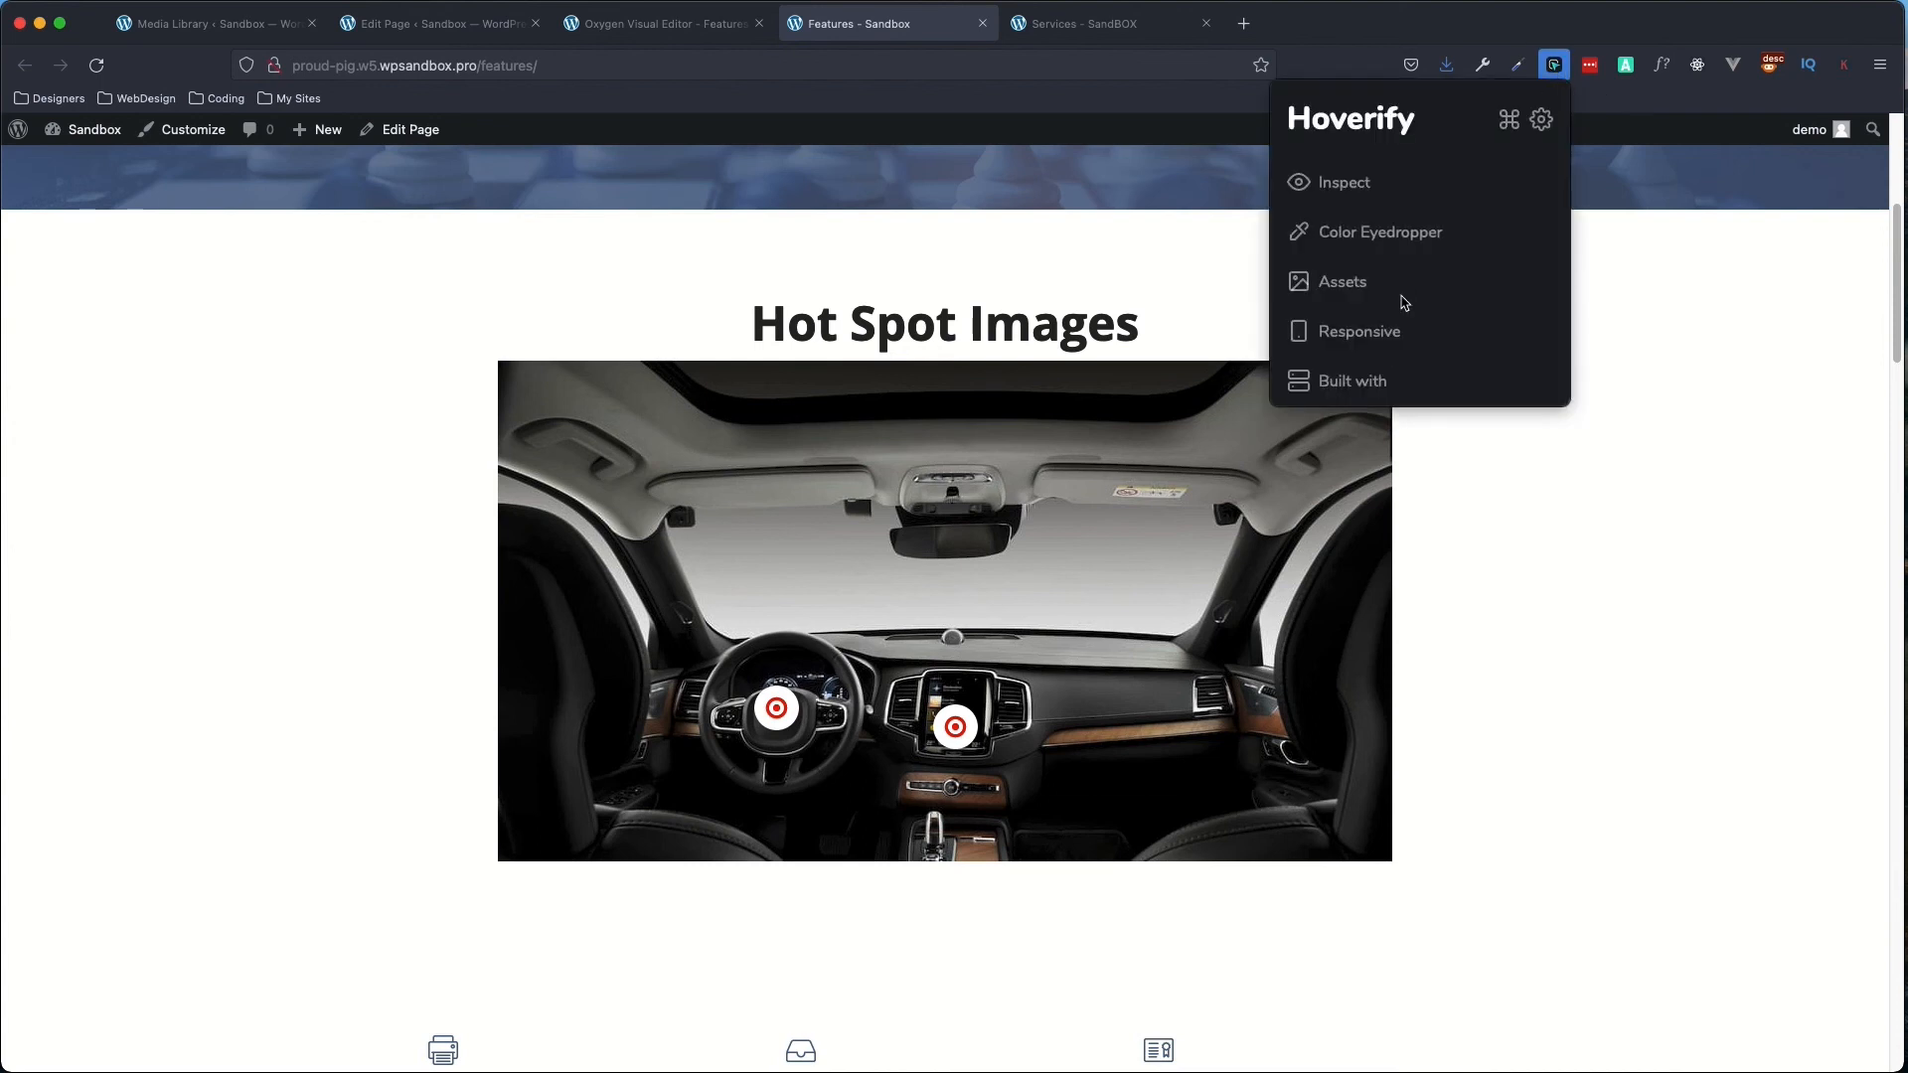
click(1374, 344)
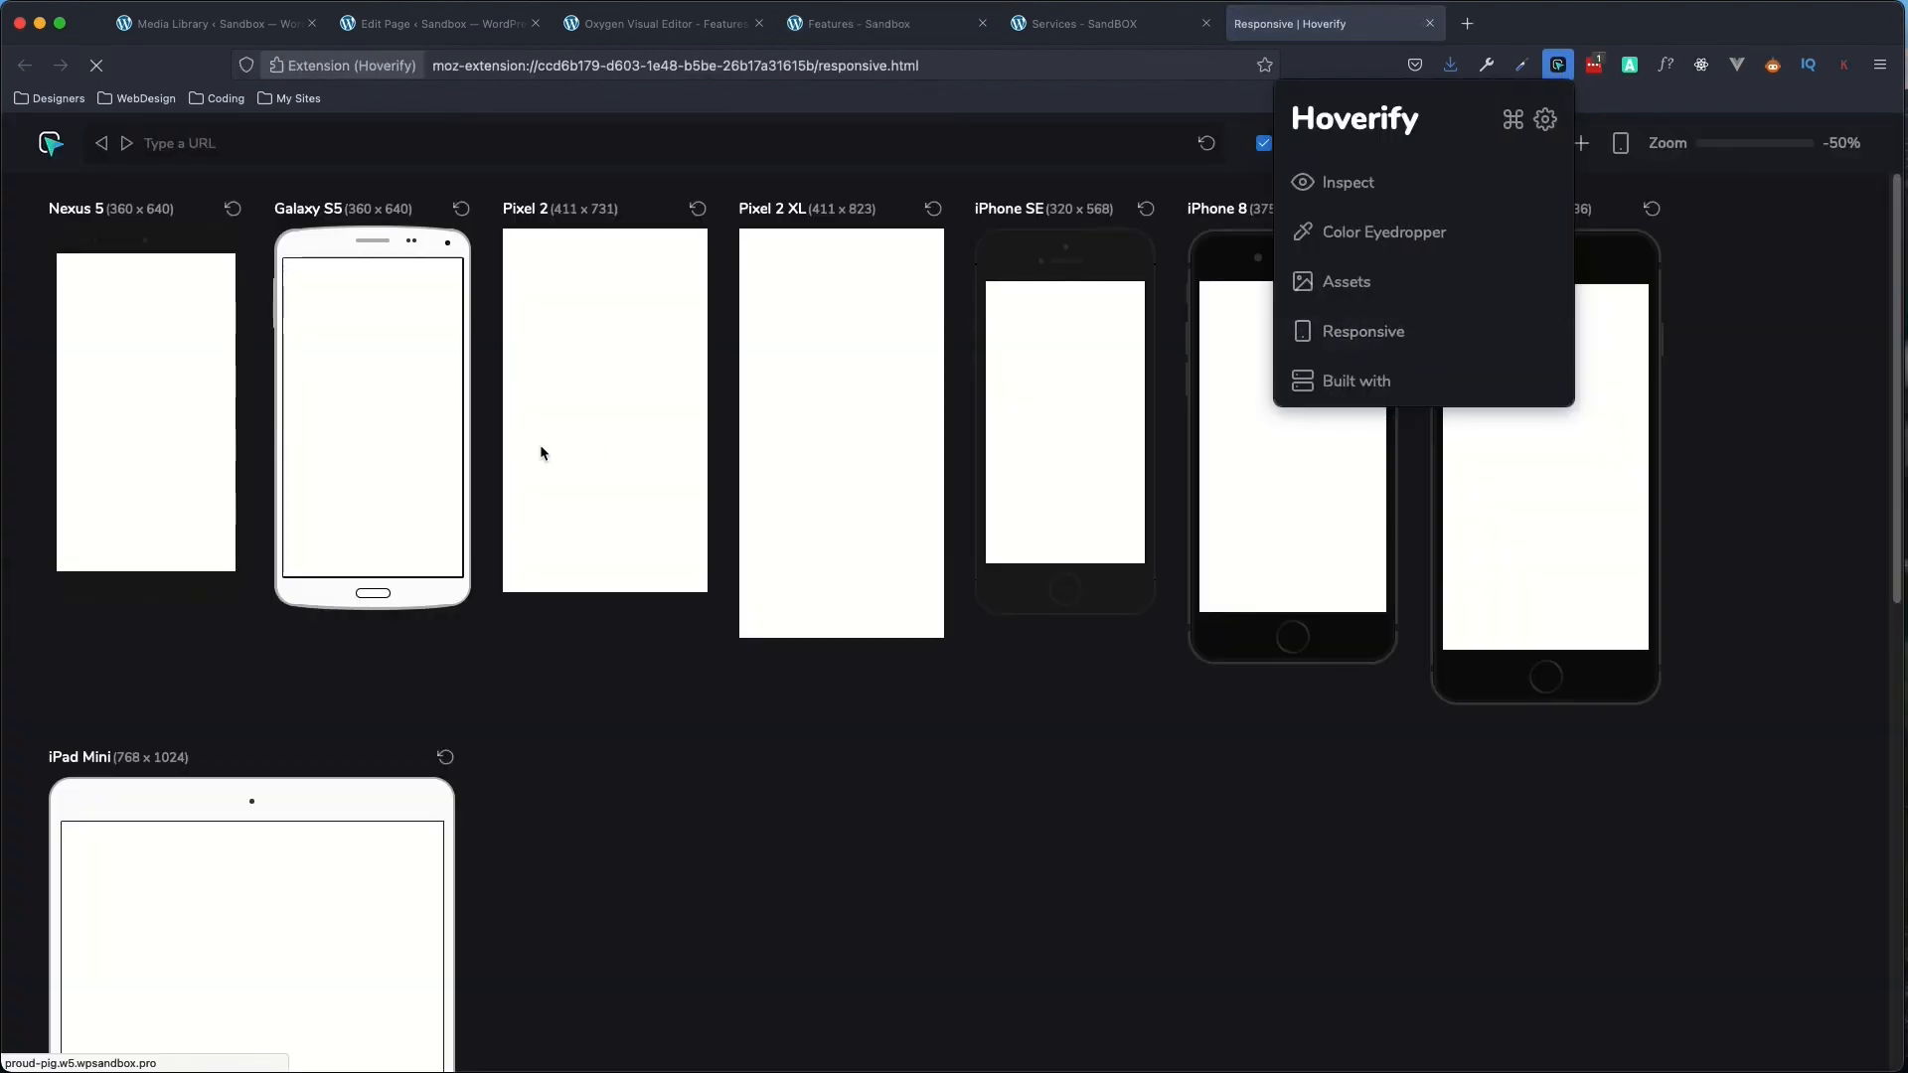
click(866, 807)
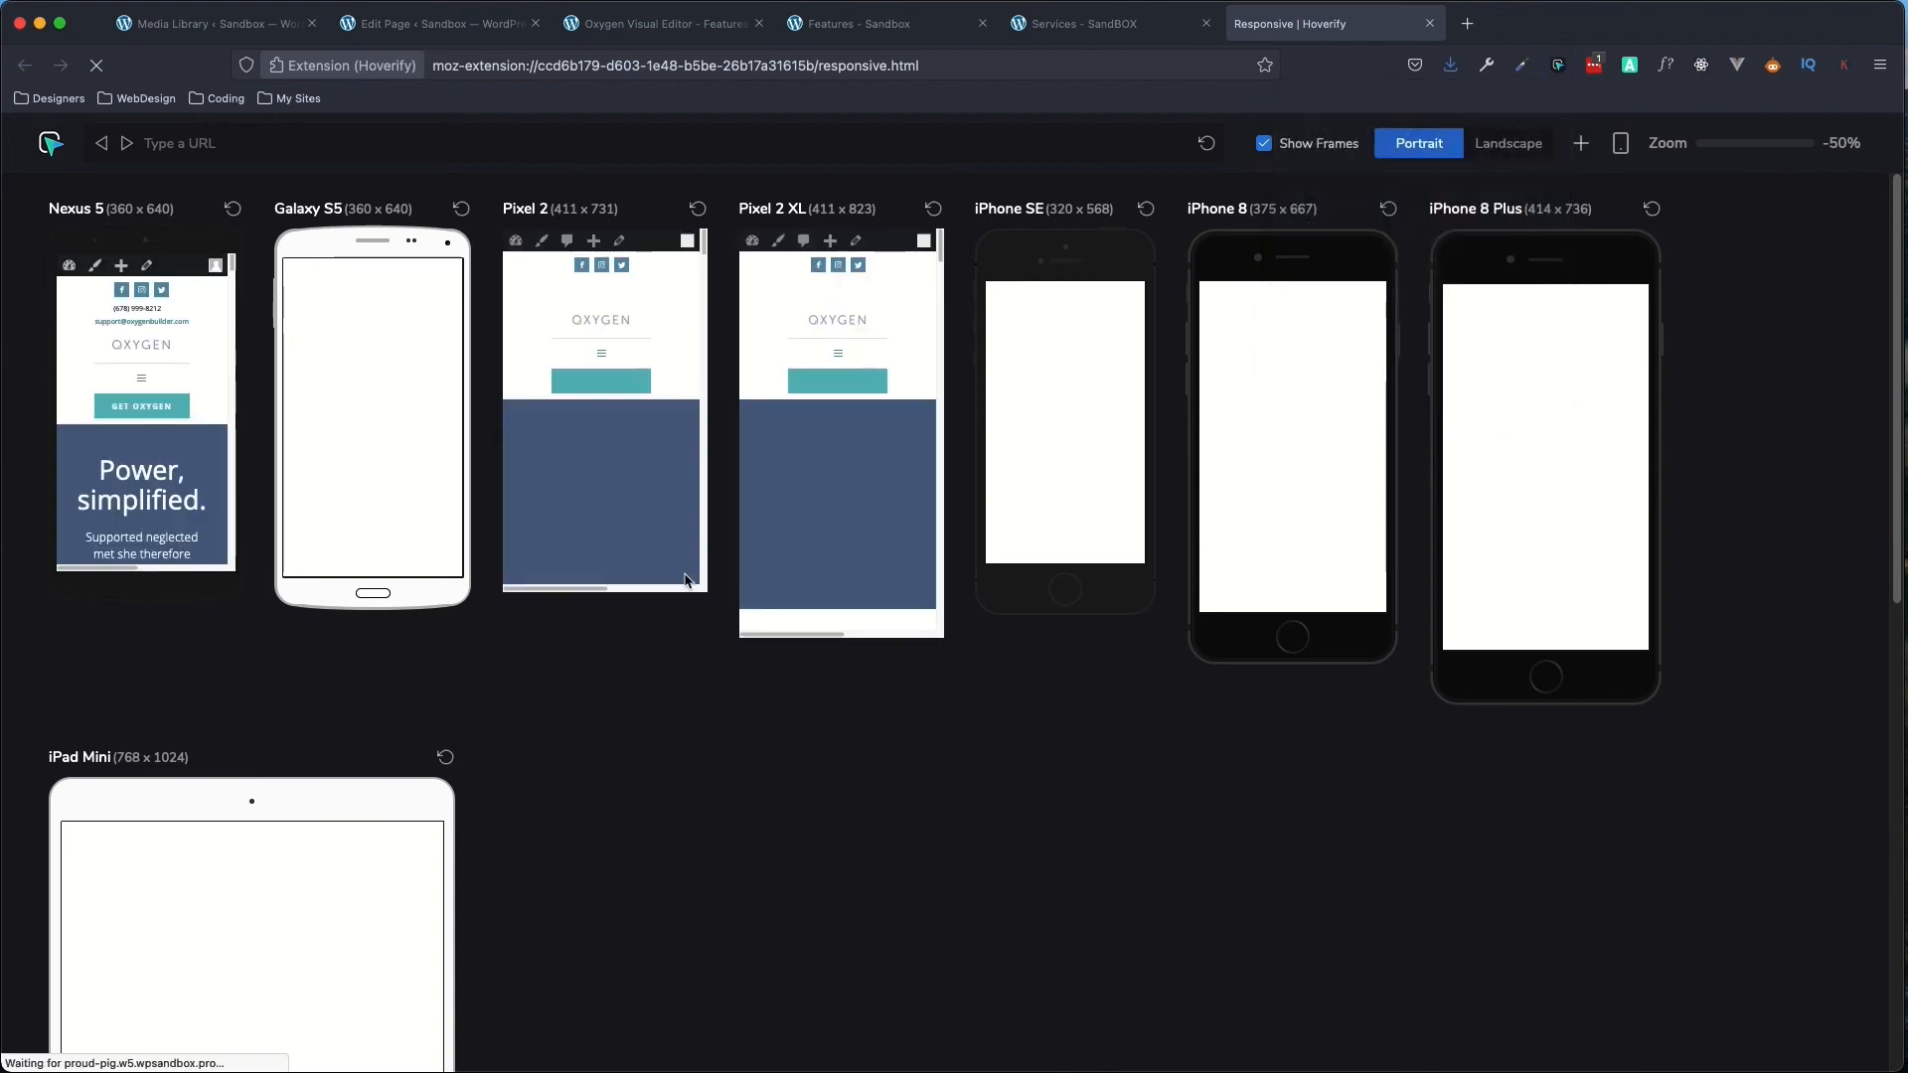
scroll(639, 440, down, 3)
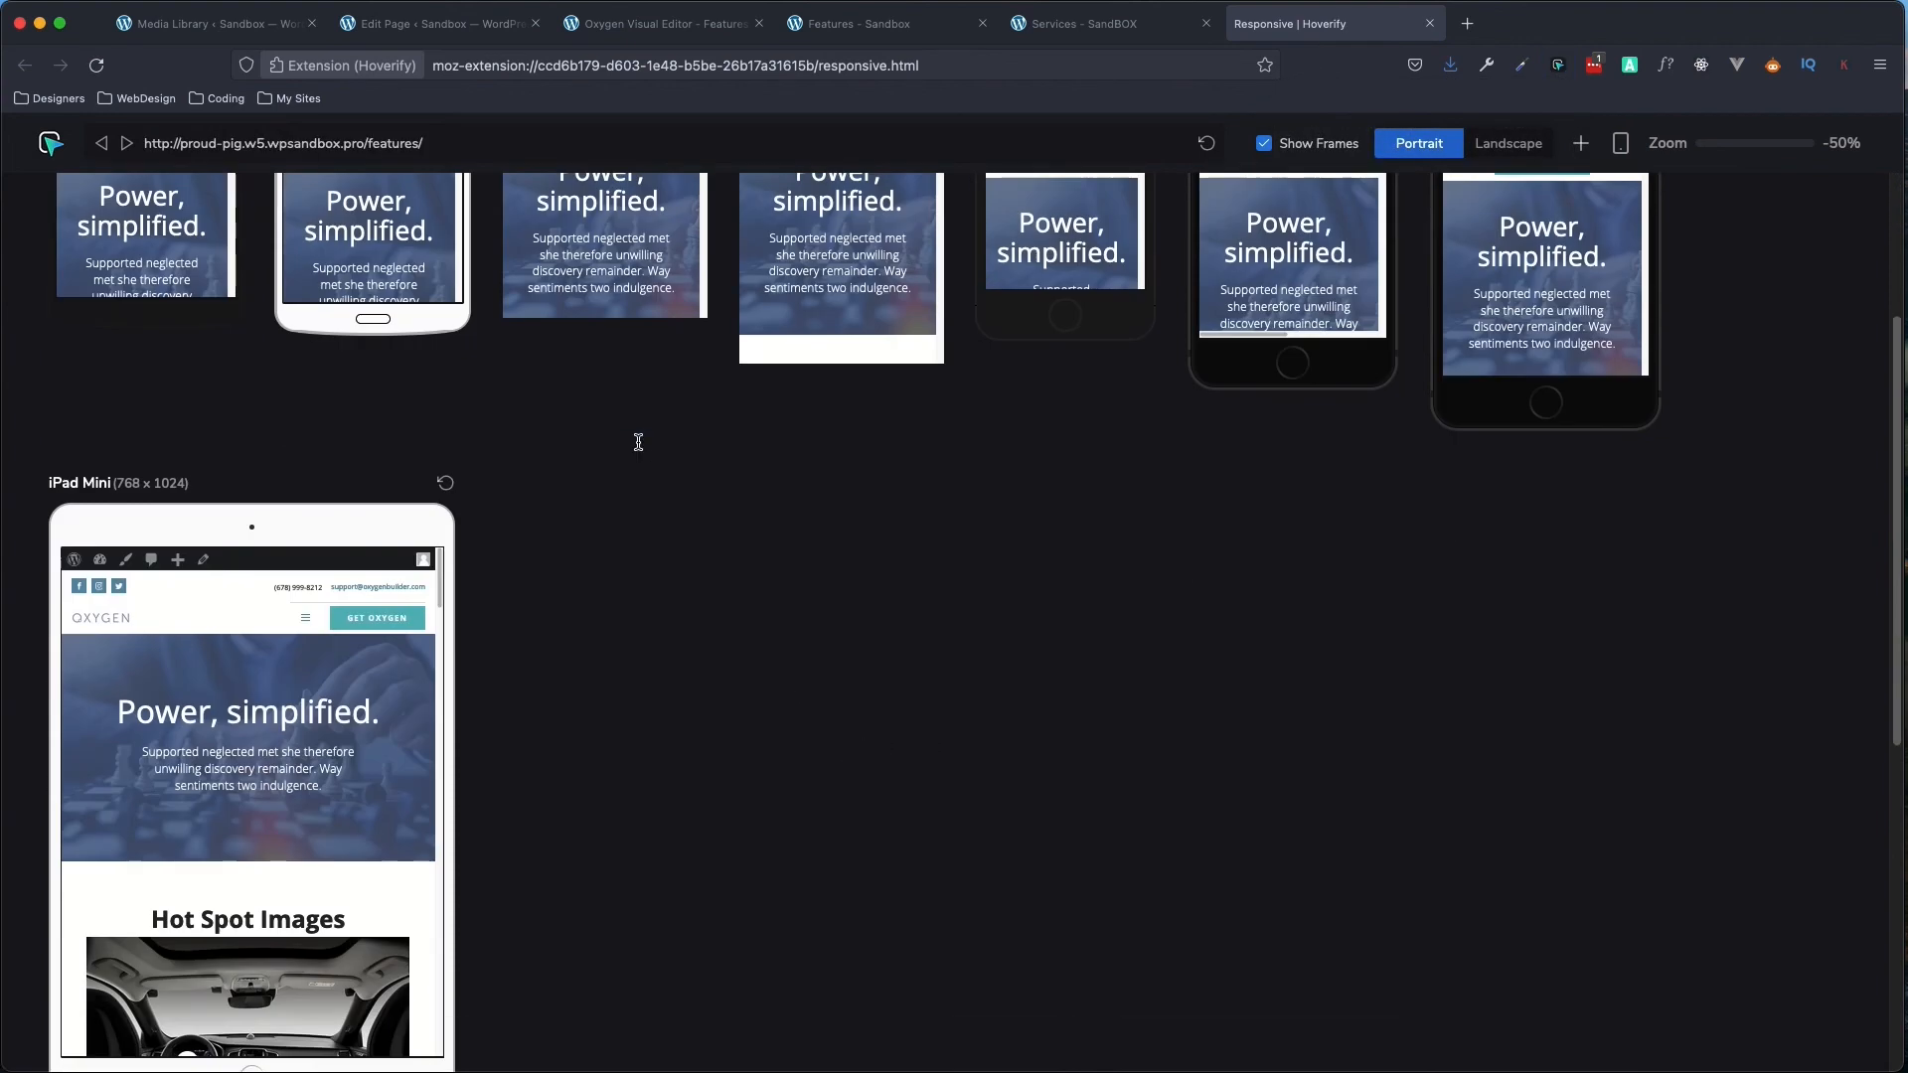
scroll(816, 583, up, 3)
scroll(291, 942, down, 5)
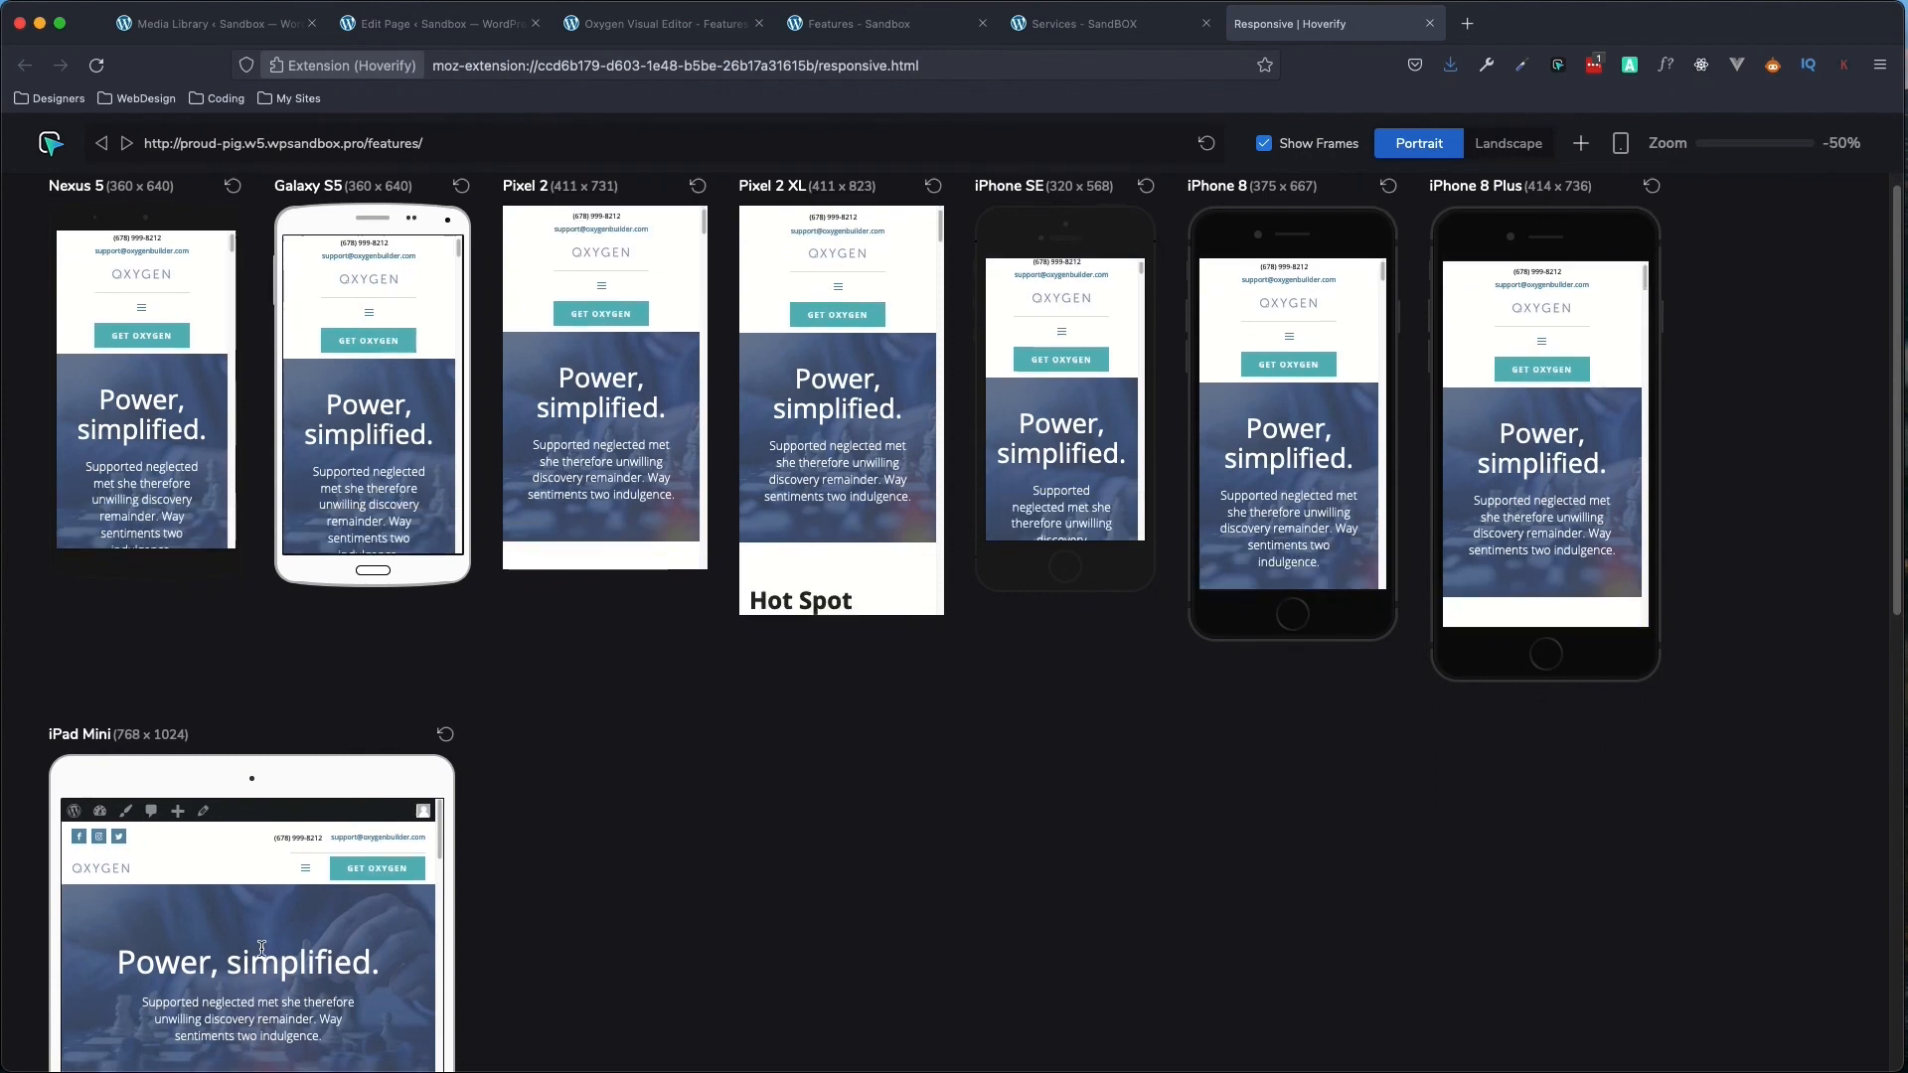
scroll(291, 942, down, 5)
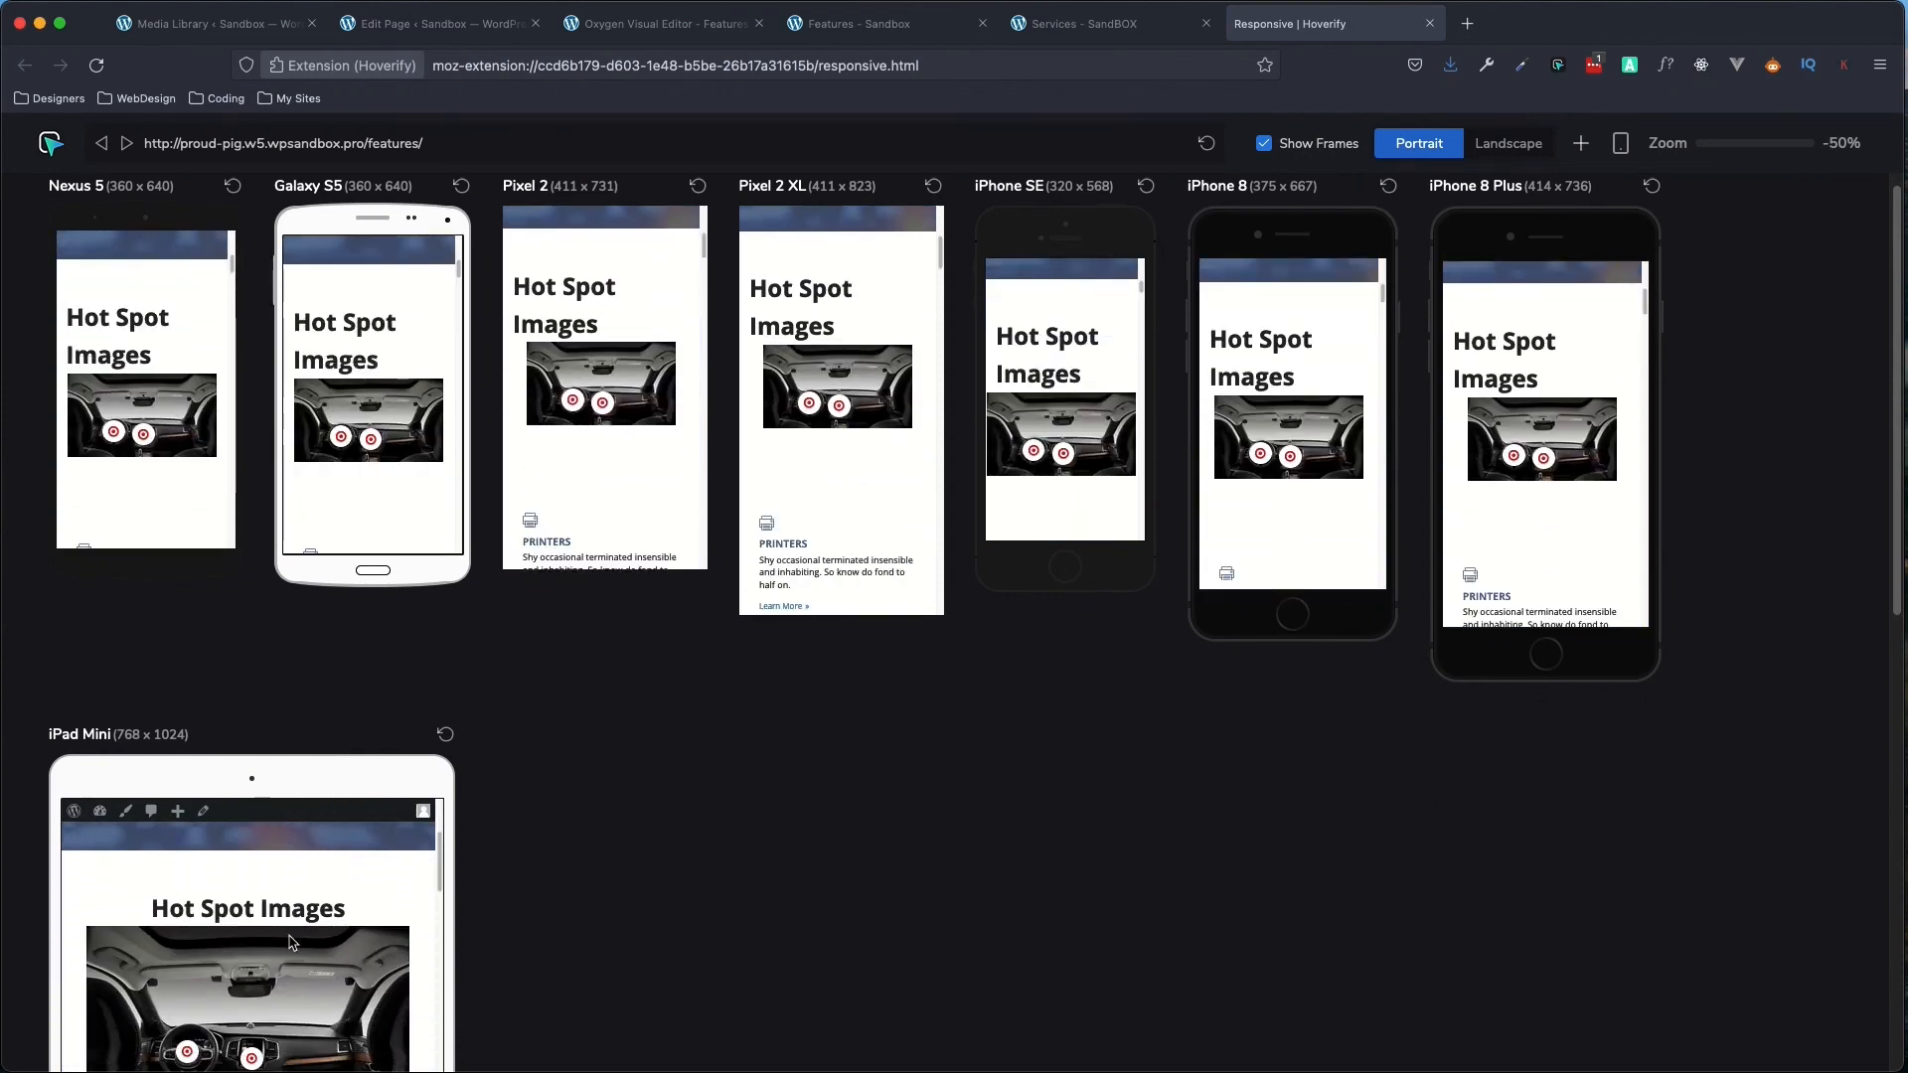
- Open the steering wheel hotspot in the Pixel 2 XL preview and examine how its popover fits on each device
click(810, 405)
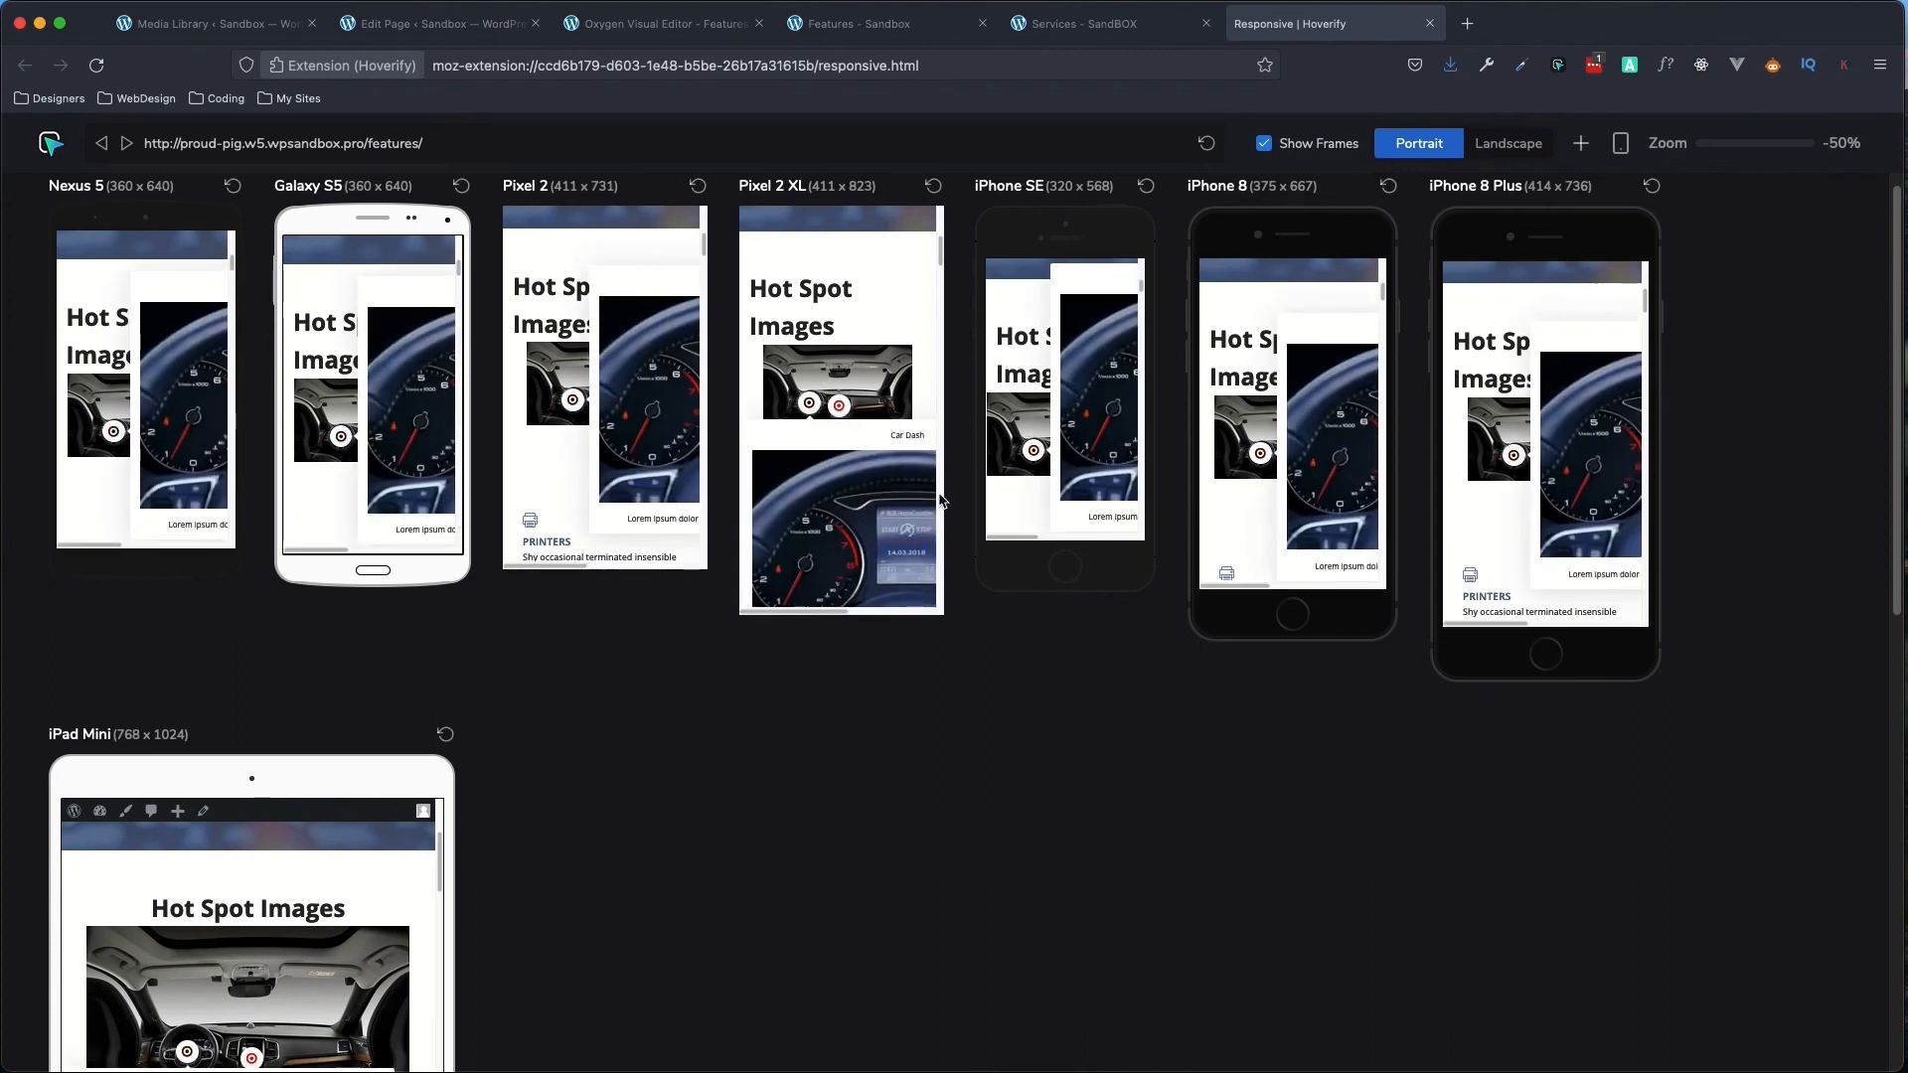
scroll(599, 712, down, 3)
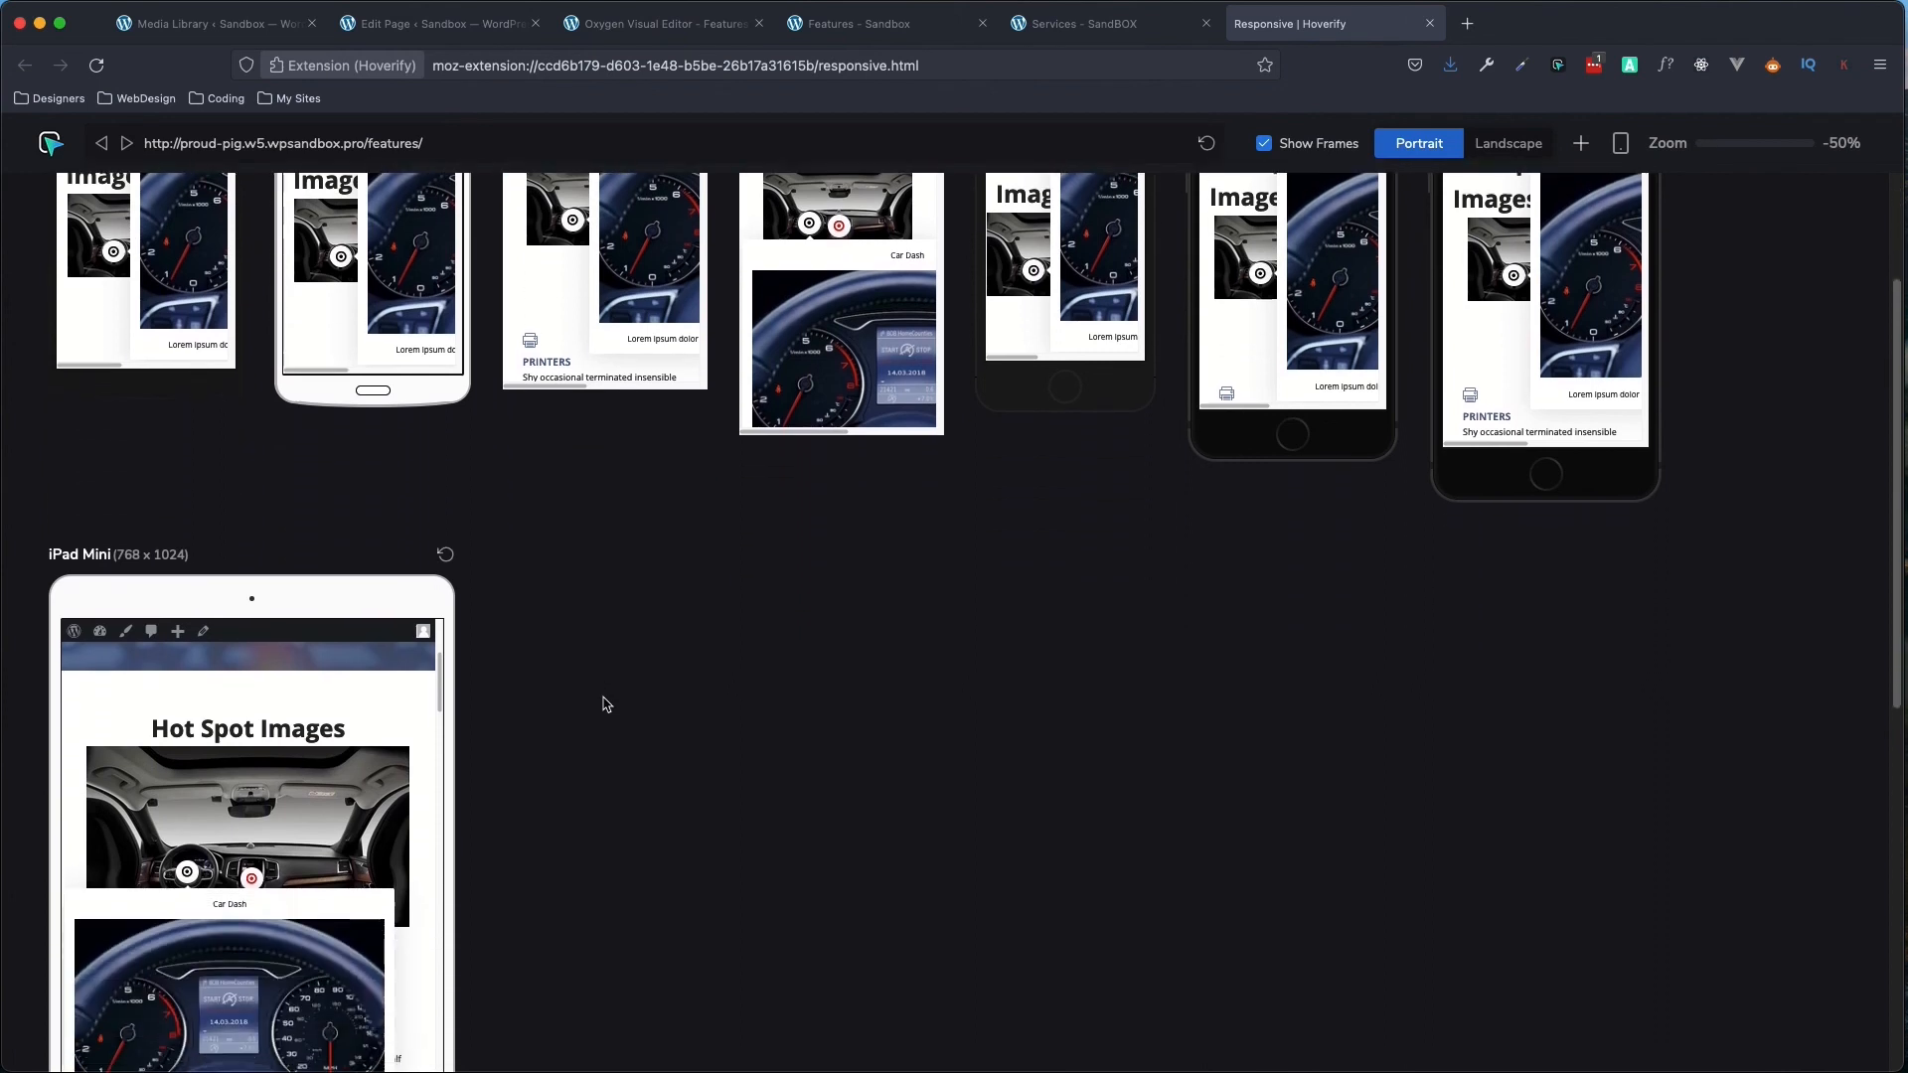
scroll(248, 801, down, 2)
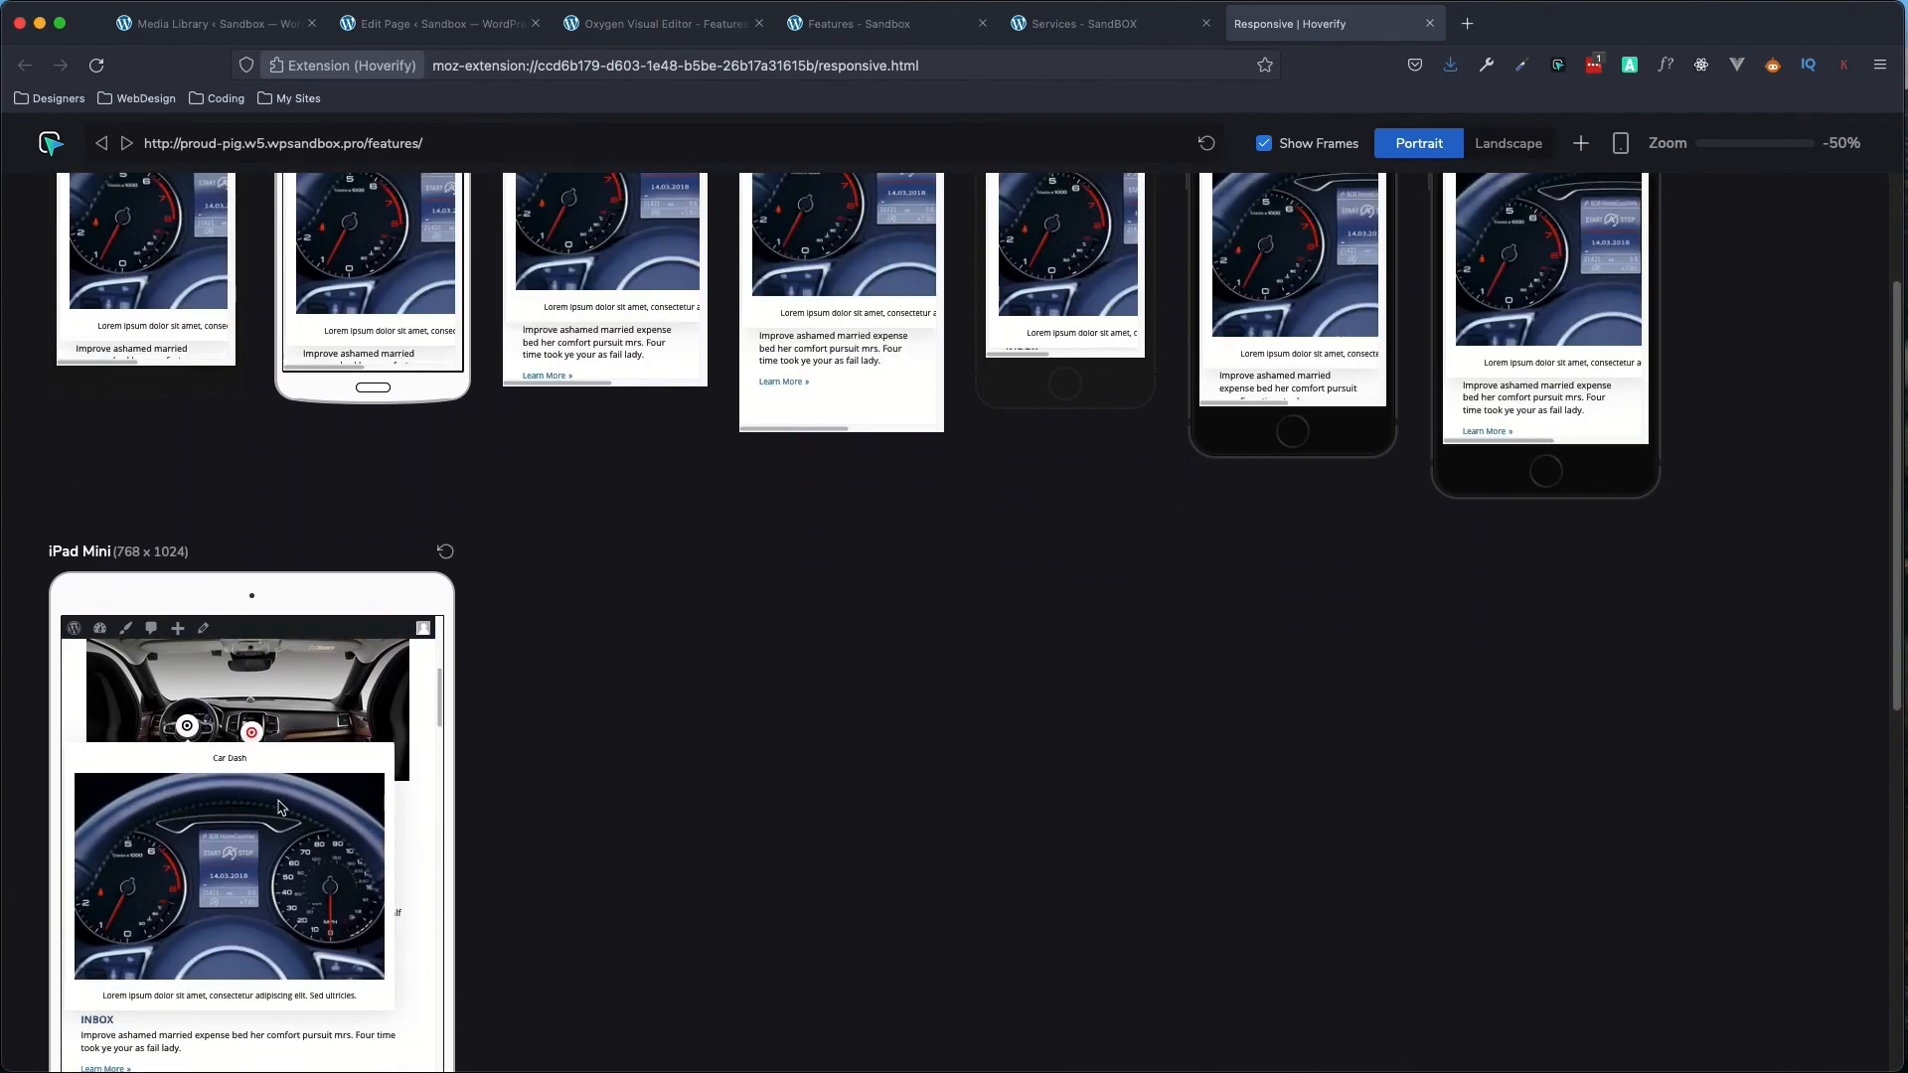
scroll(736, 770, up, 3)
scroll(924, 606, up, 4)
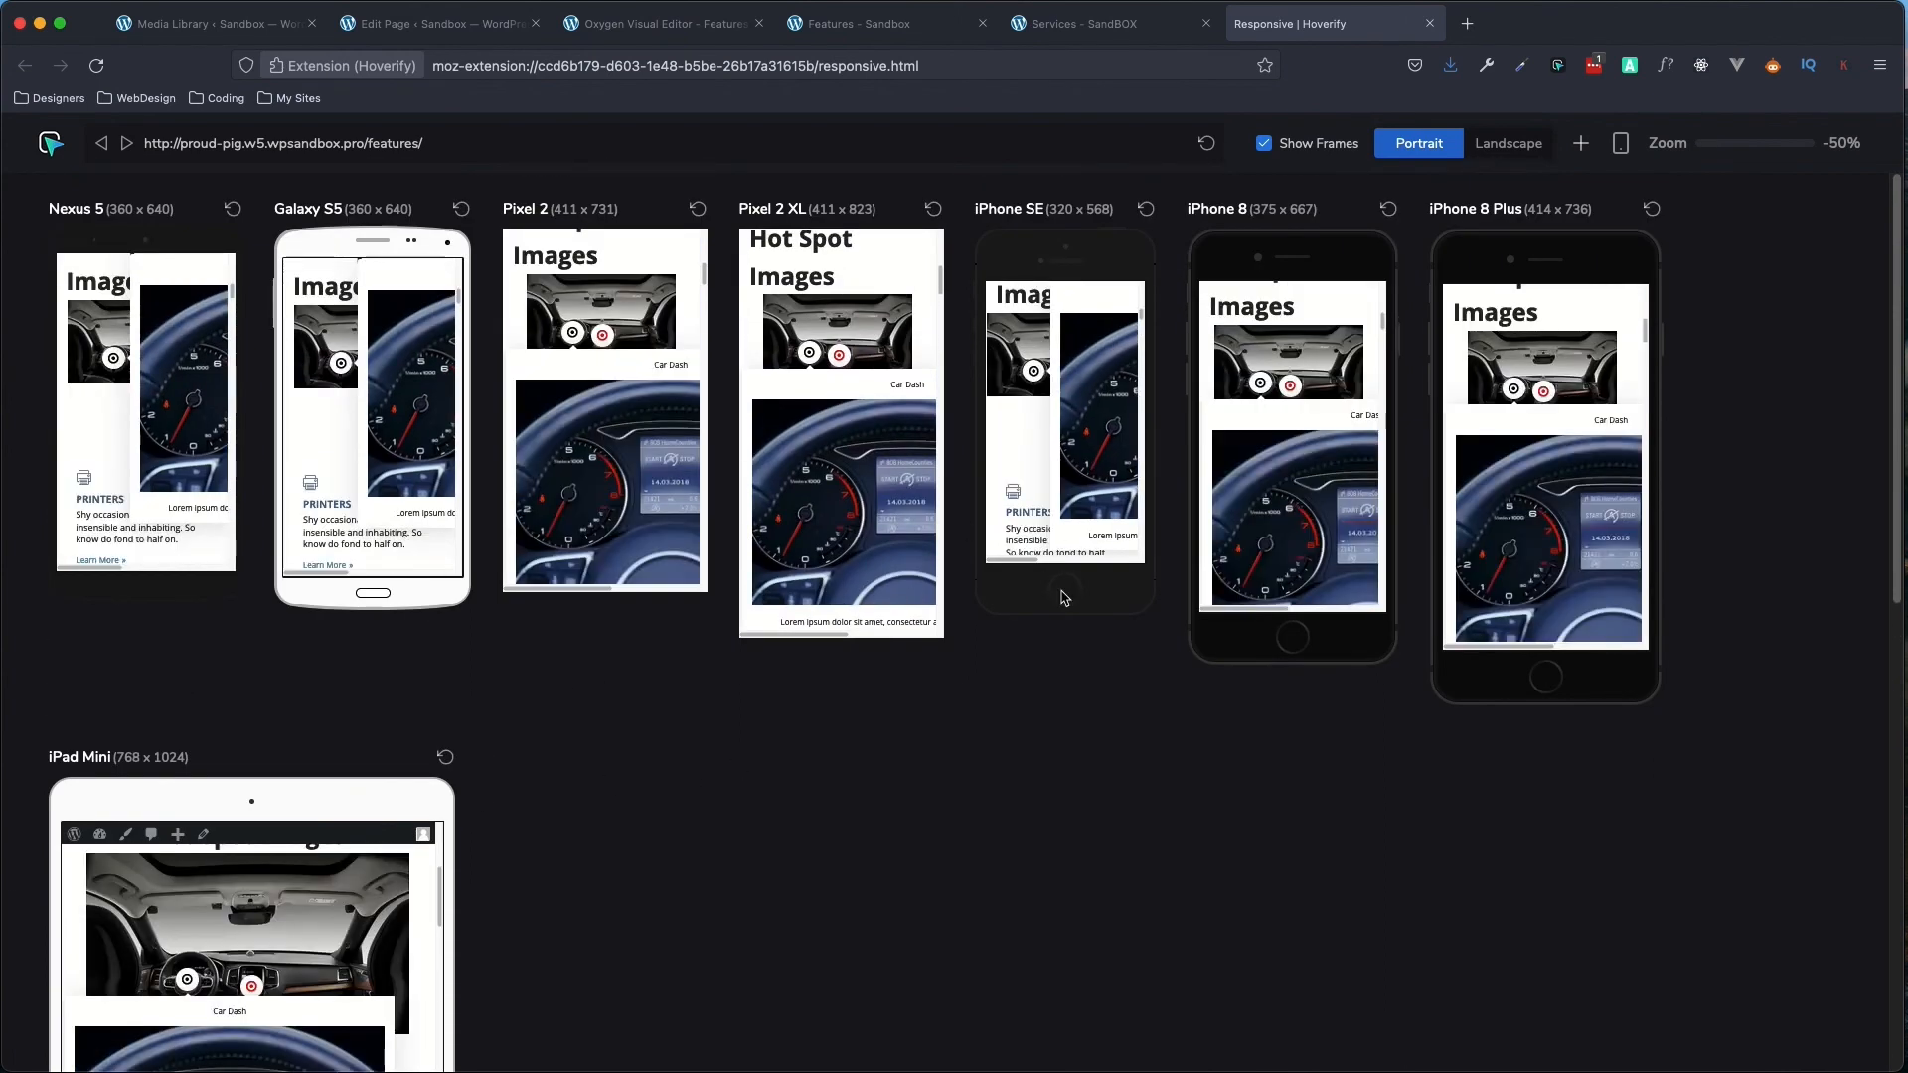
scroll(852, 491, down, 3)
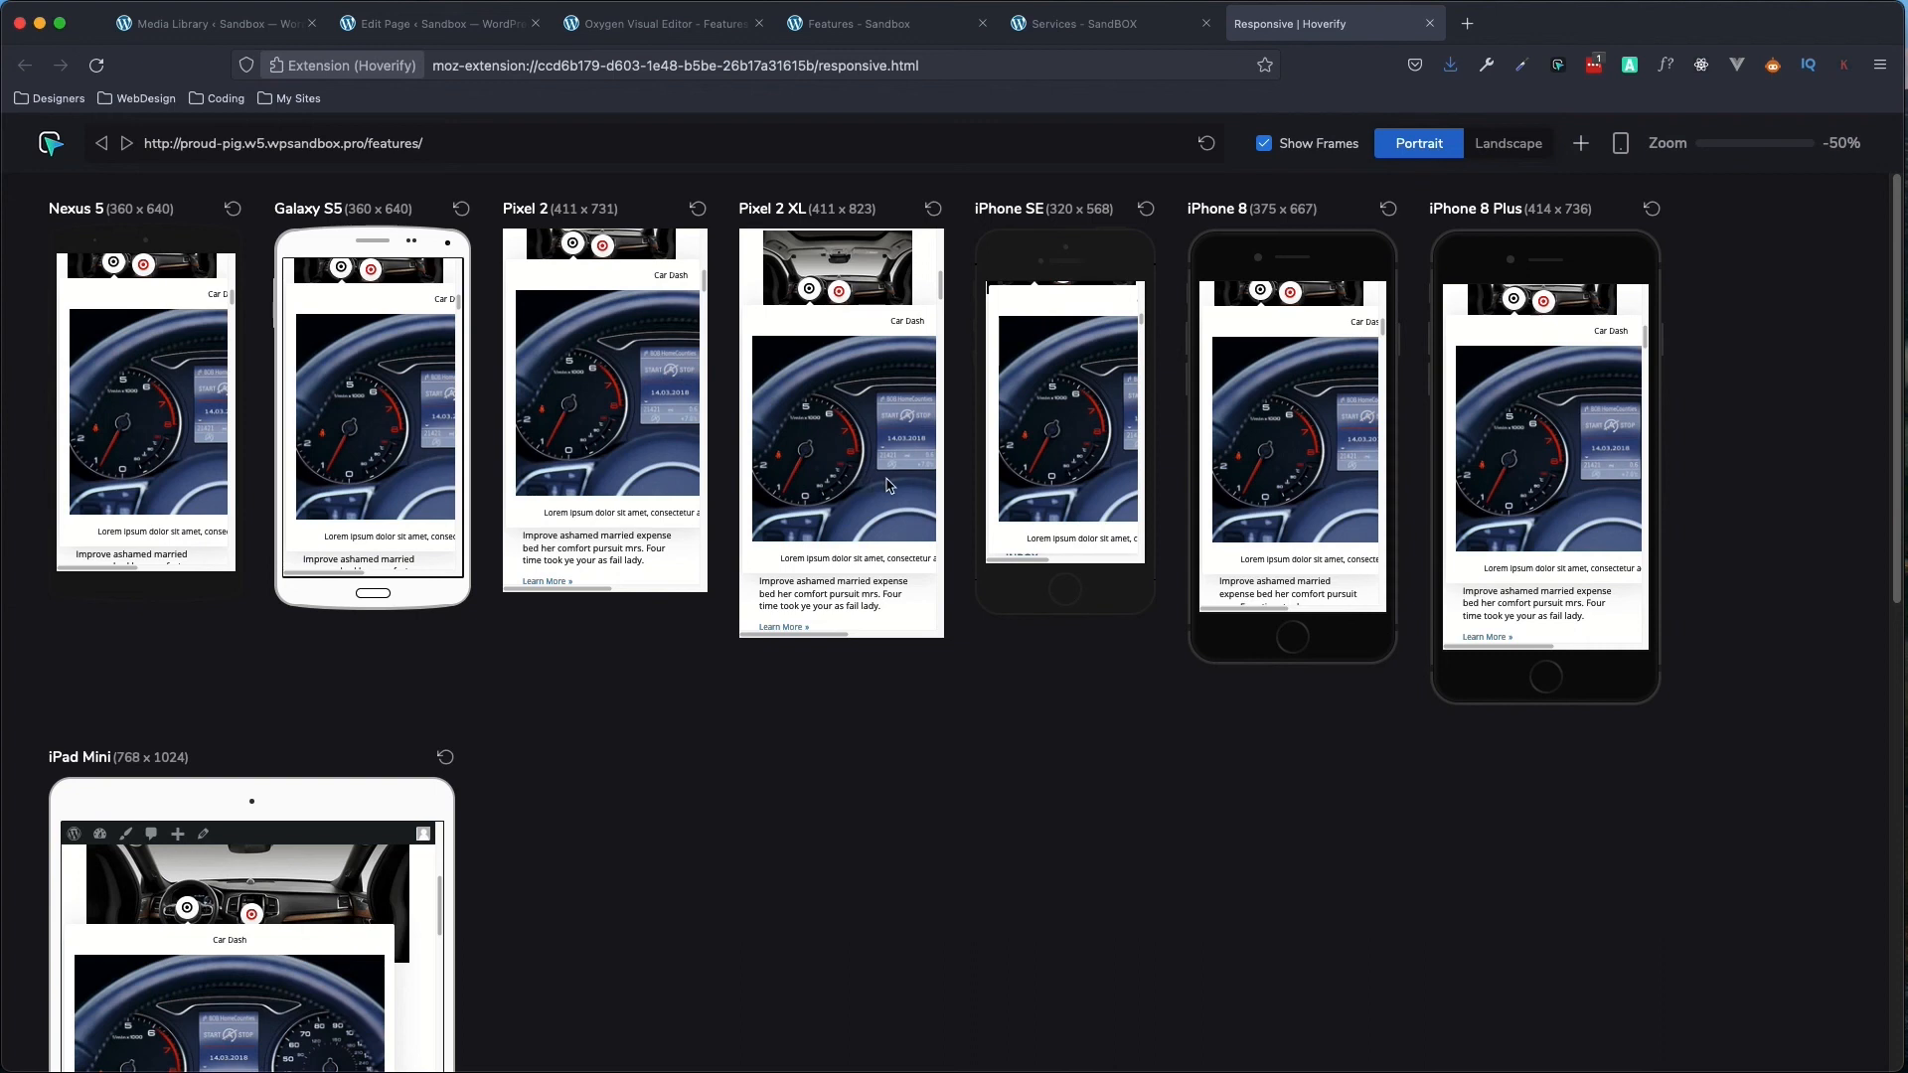
- Return to the Oxygen editor and switch the car interior image to the All devices view
click(853, 27)
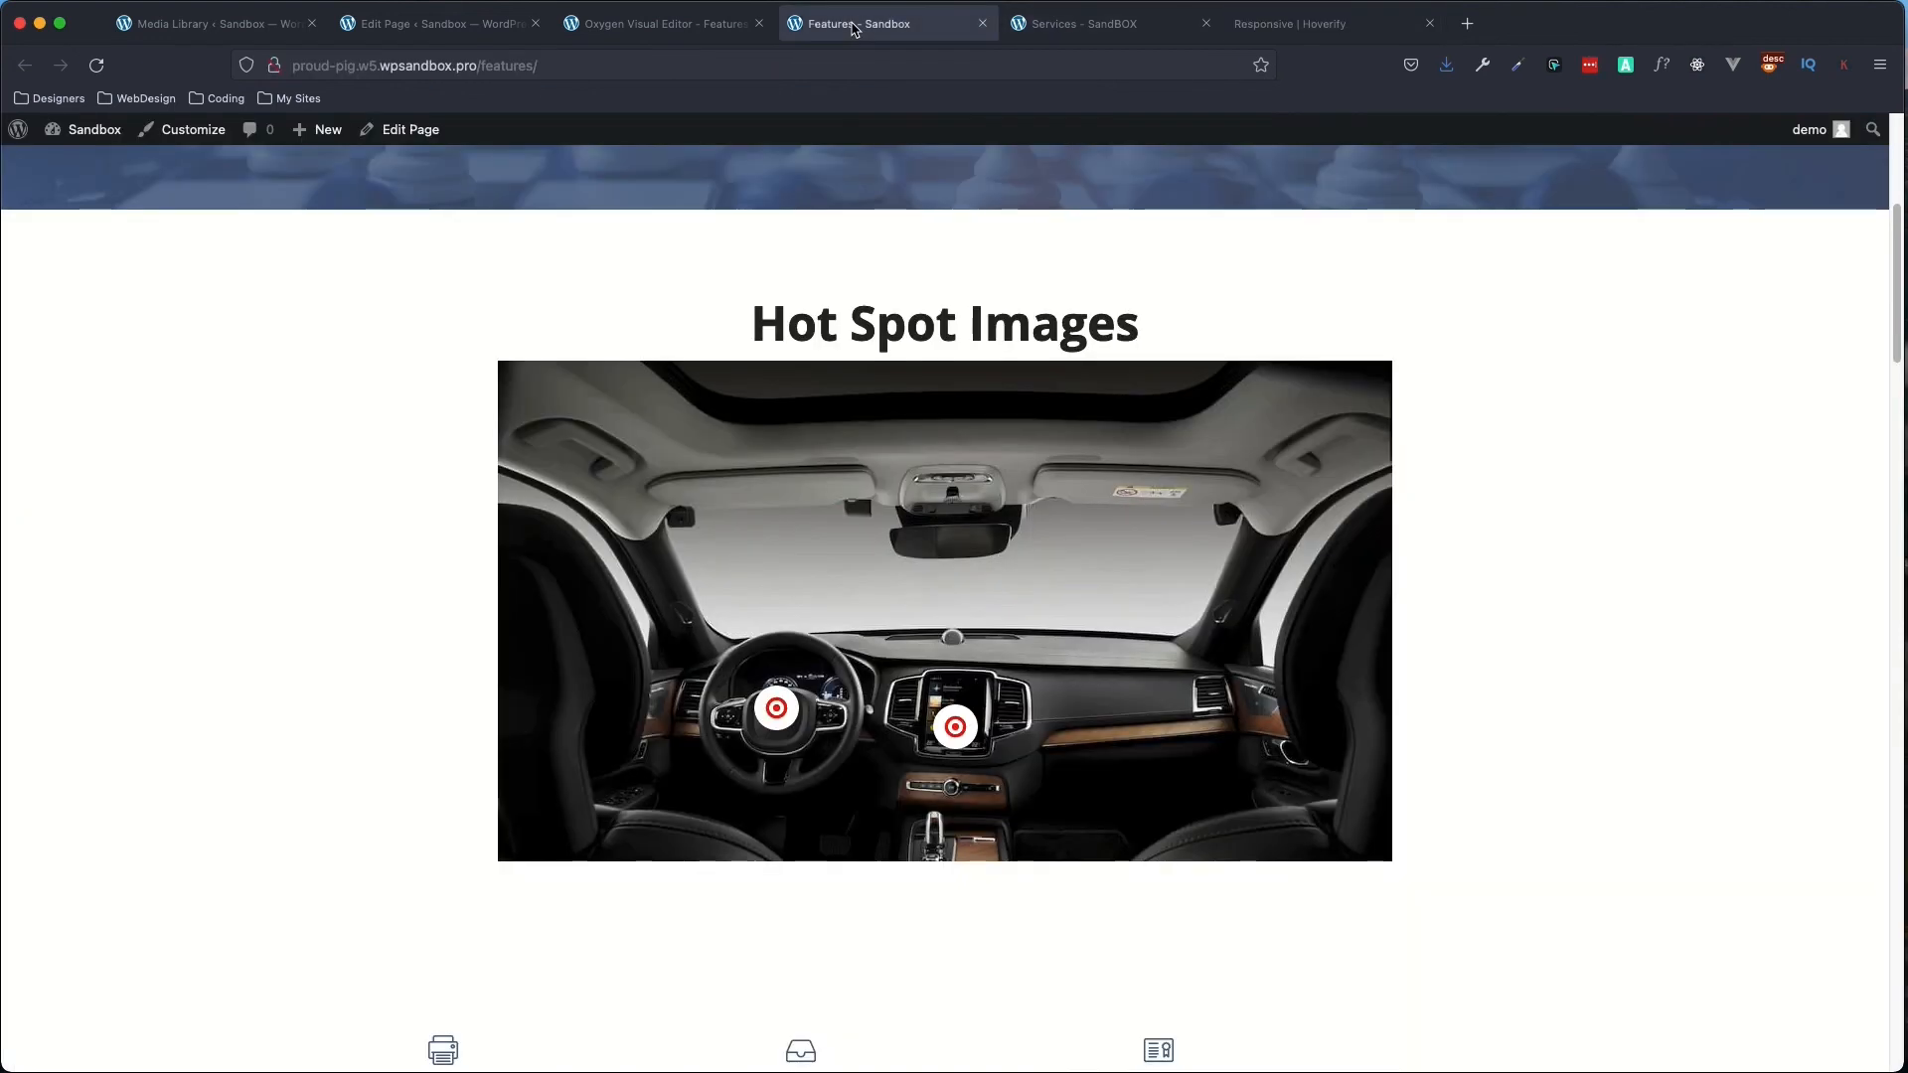
click(656, 25)
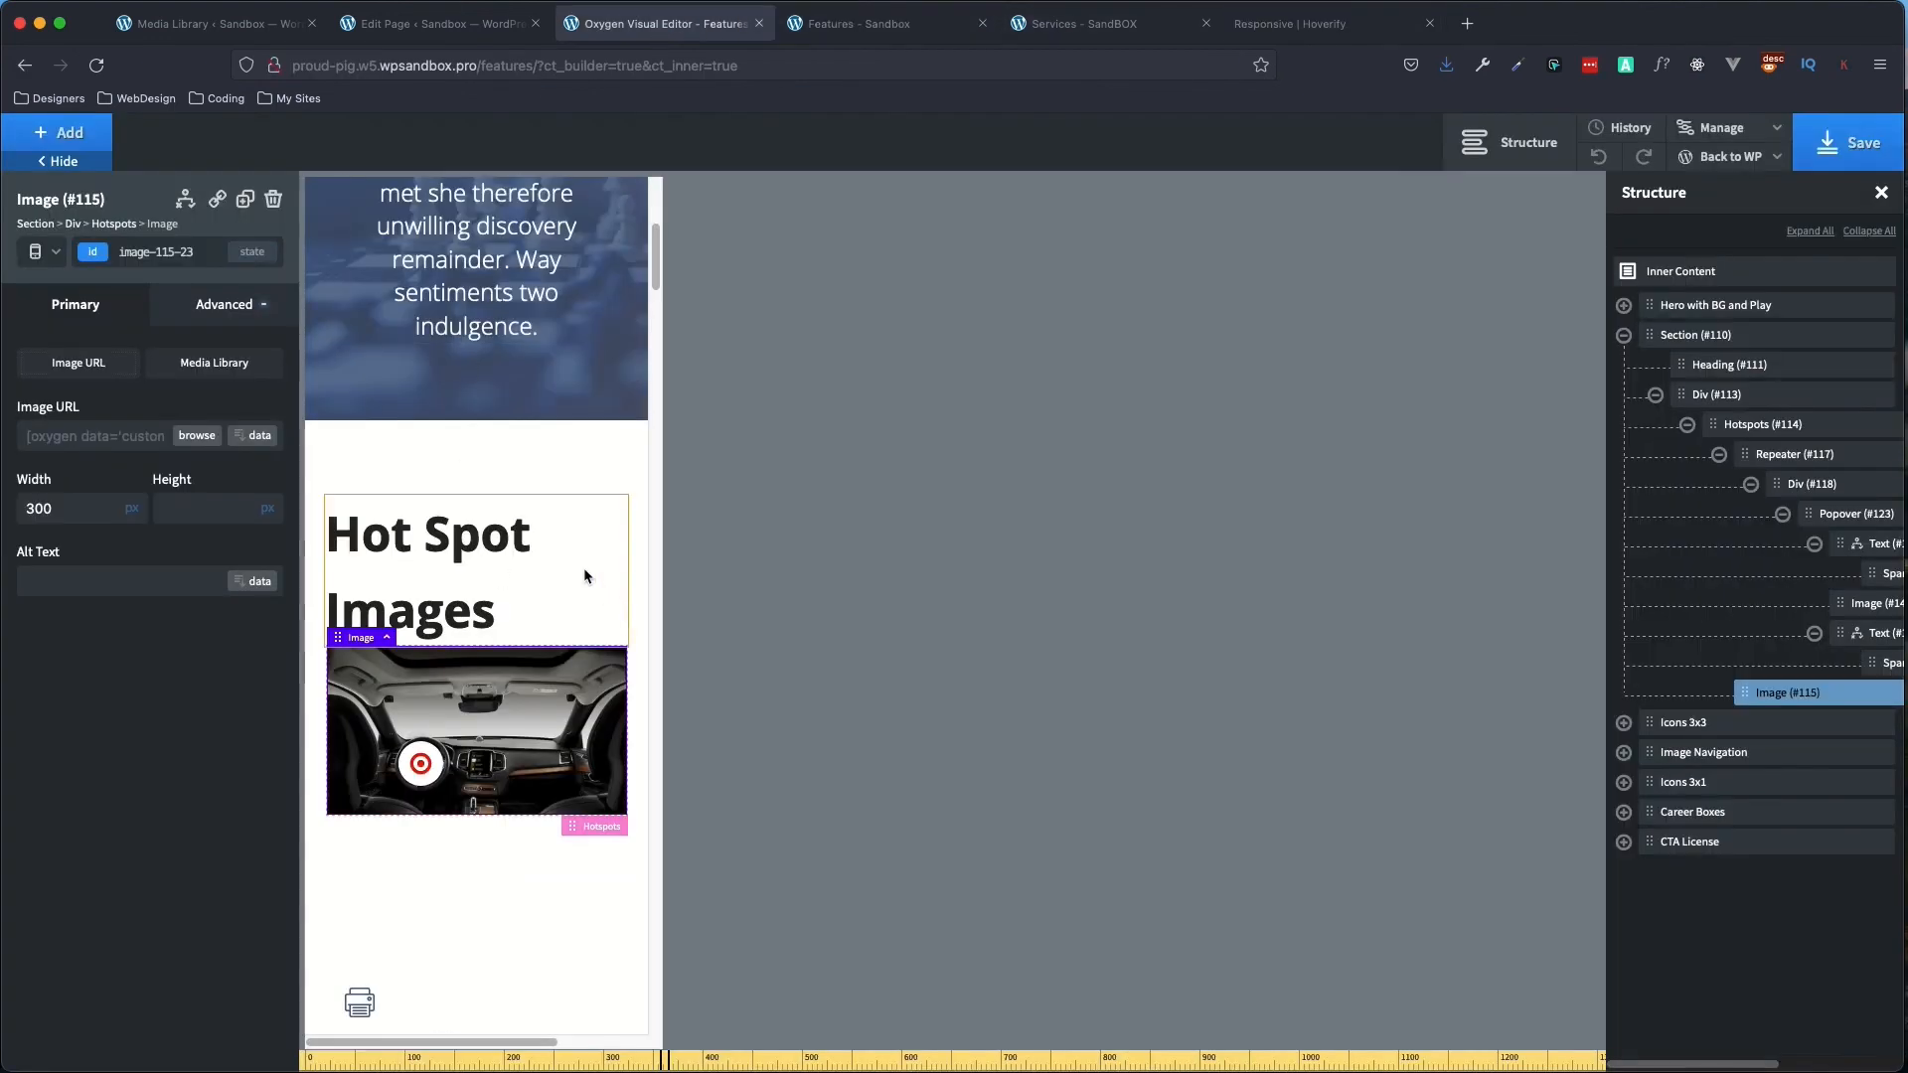
click(52, 256)
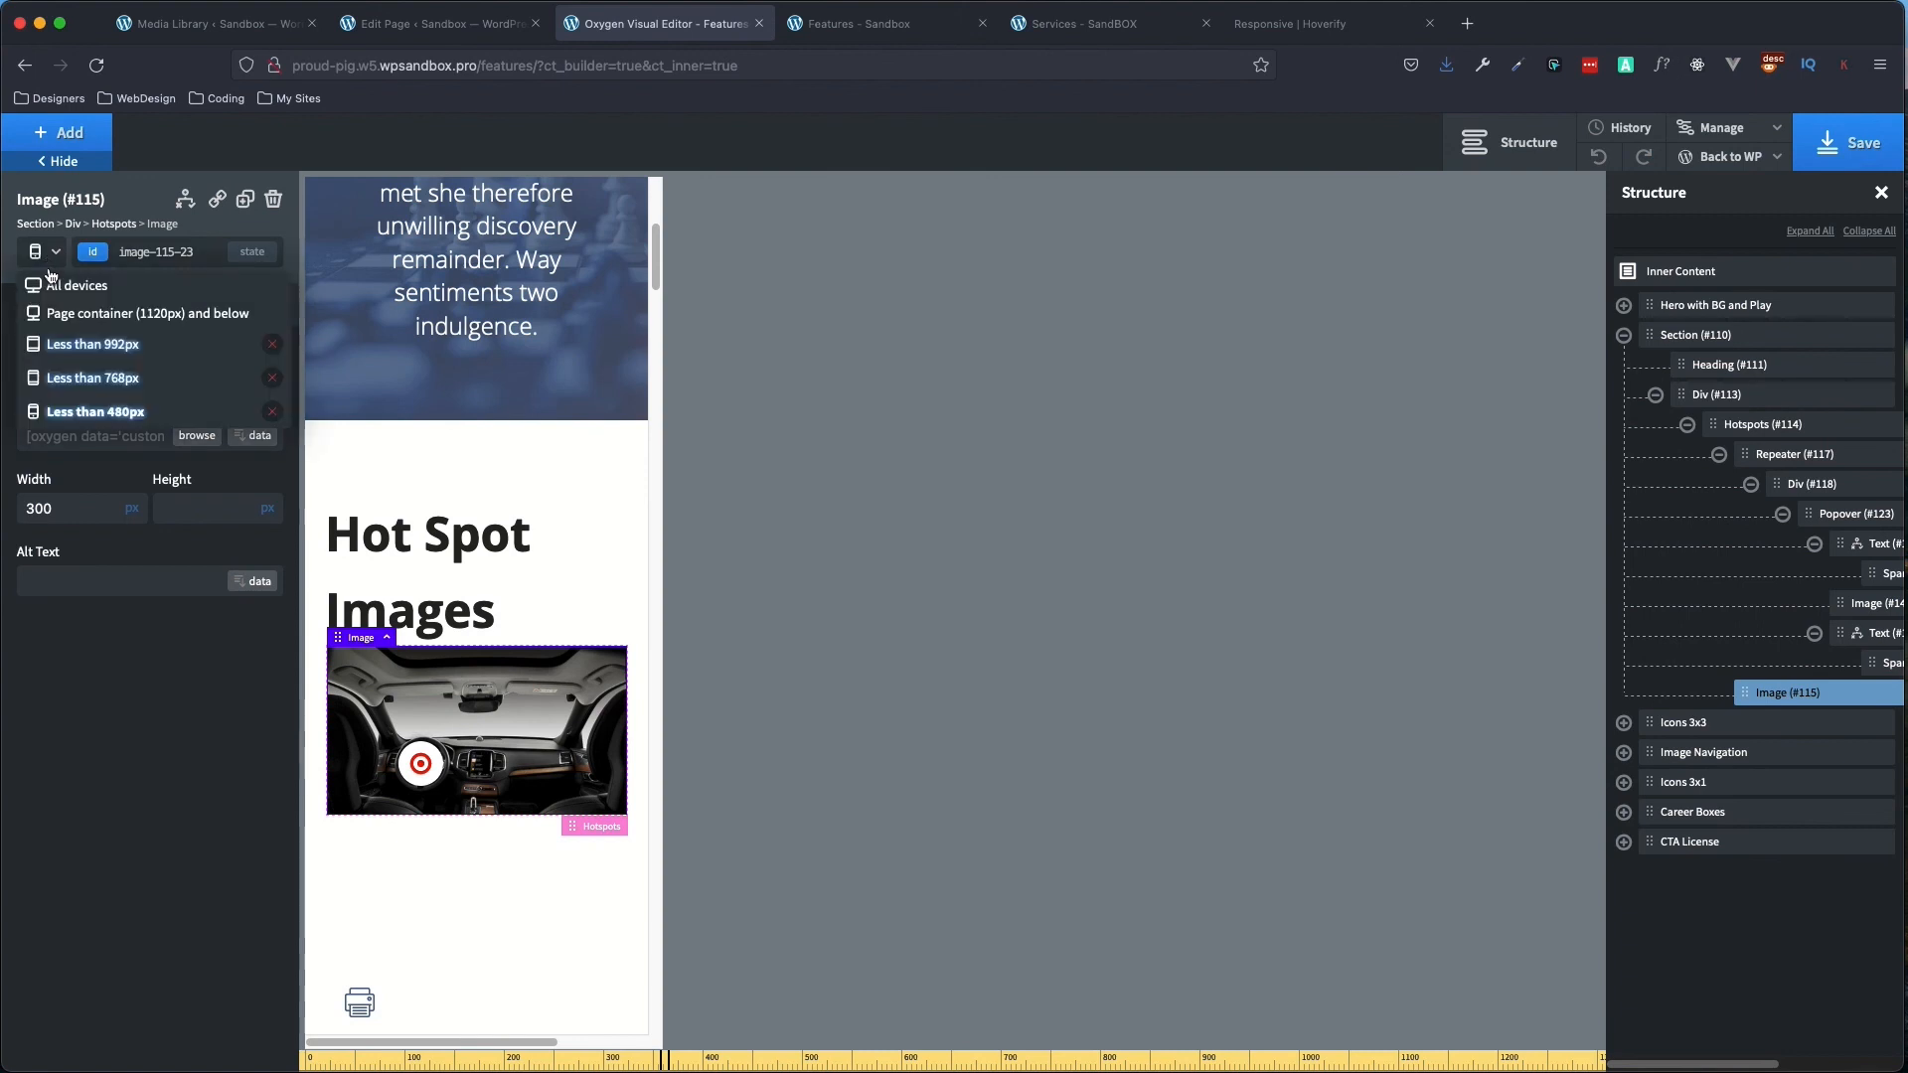
click(57, 295)
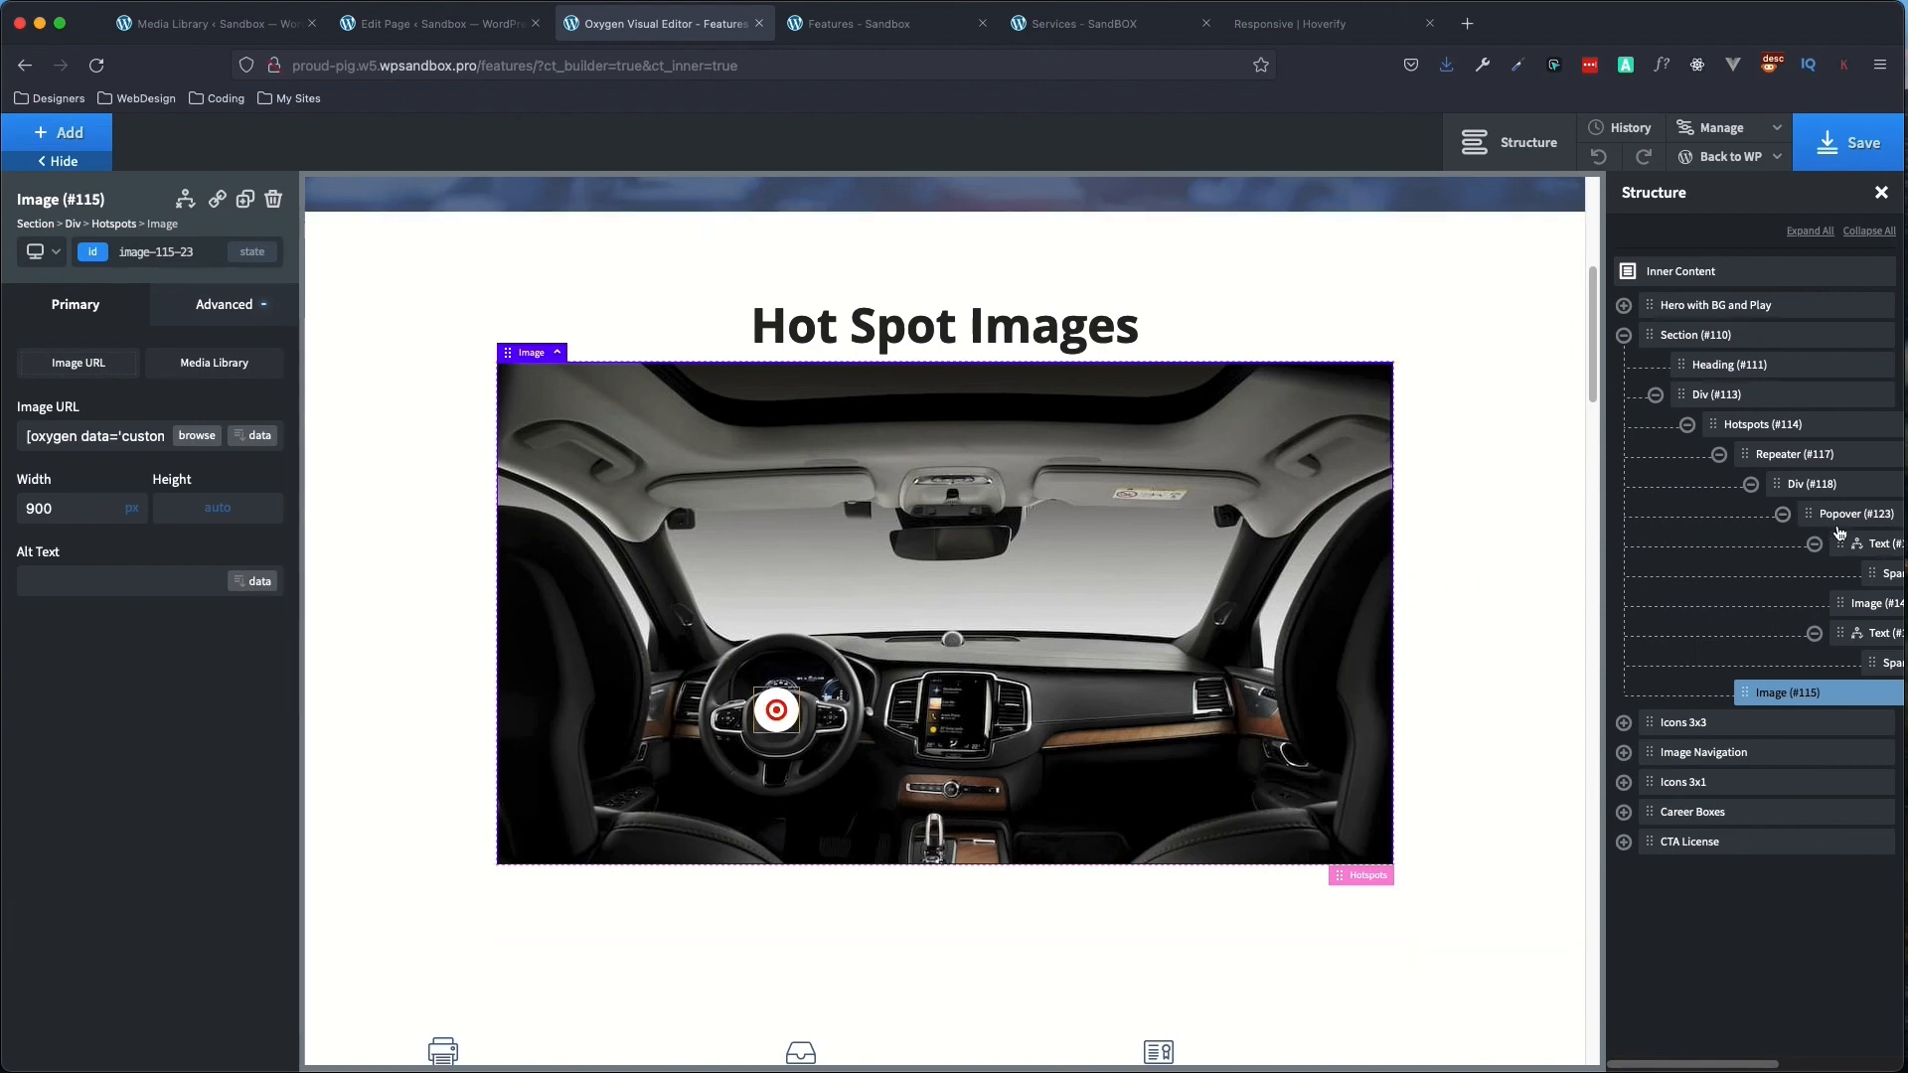
- Clear the Popover element's width for all devices and save the page
click(1842, 514)
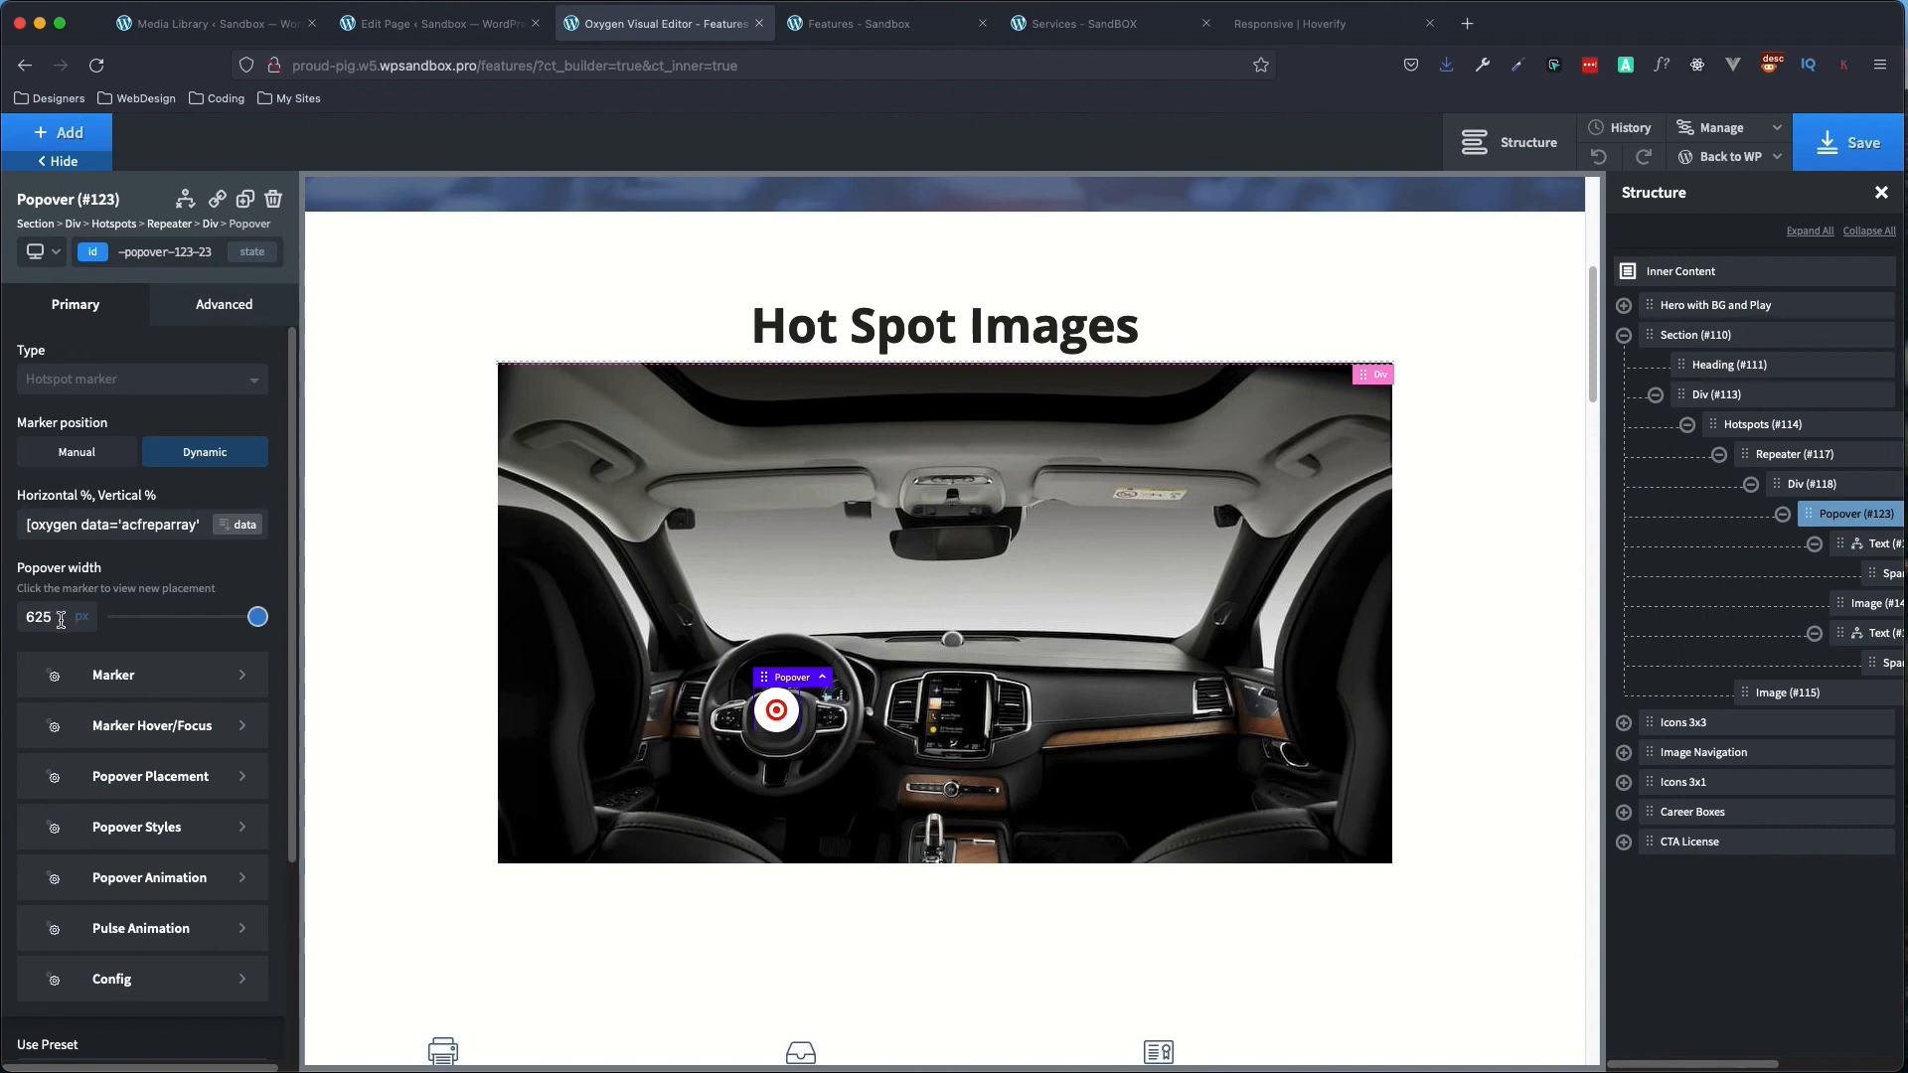
double_click(40, 617)
key(BackSpace)
scroll(203, 647, down, 5)
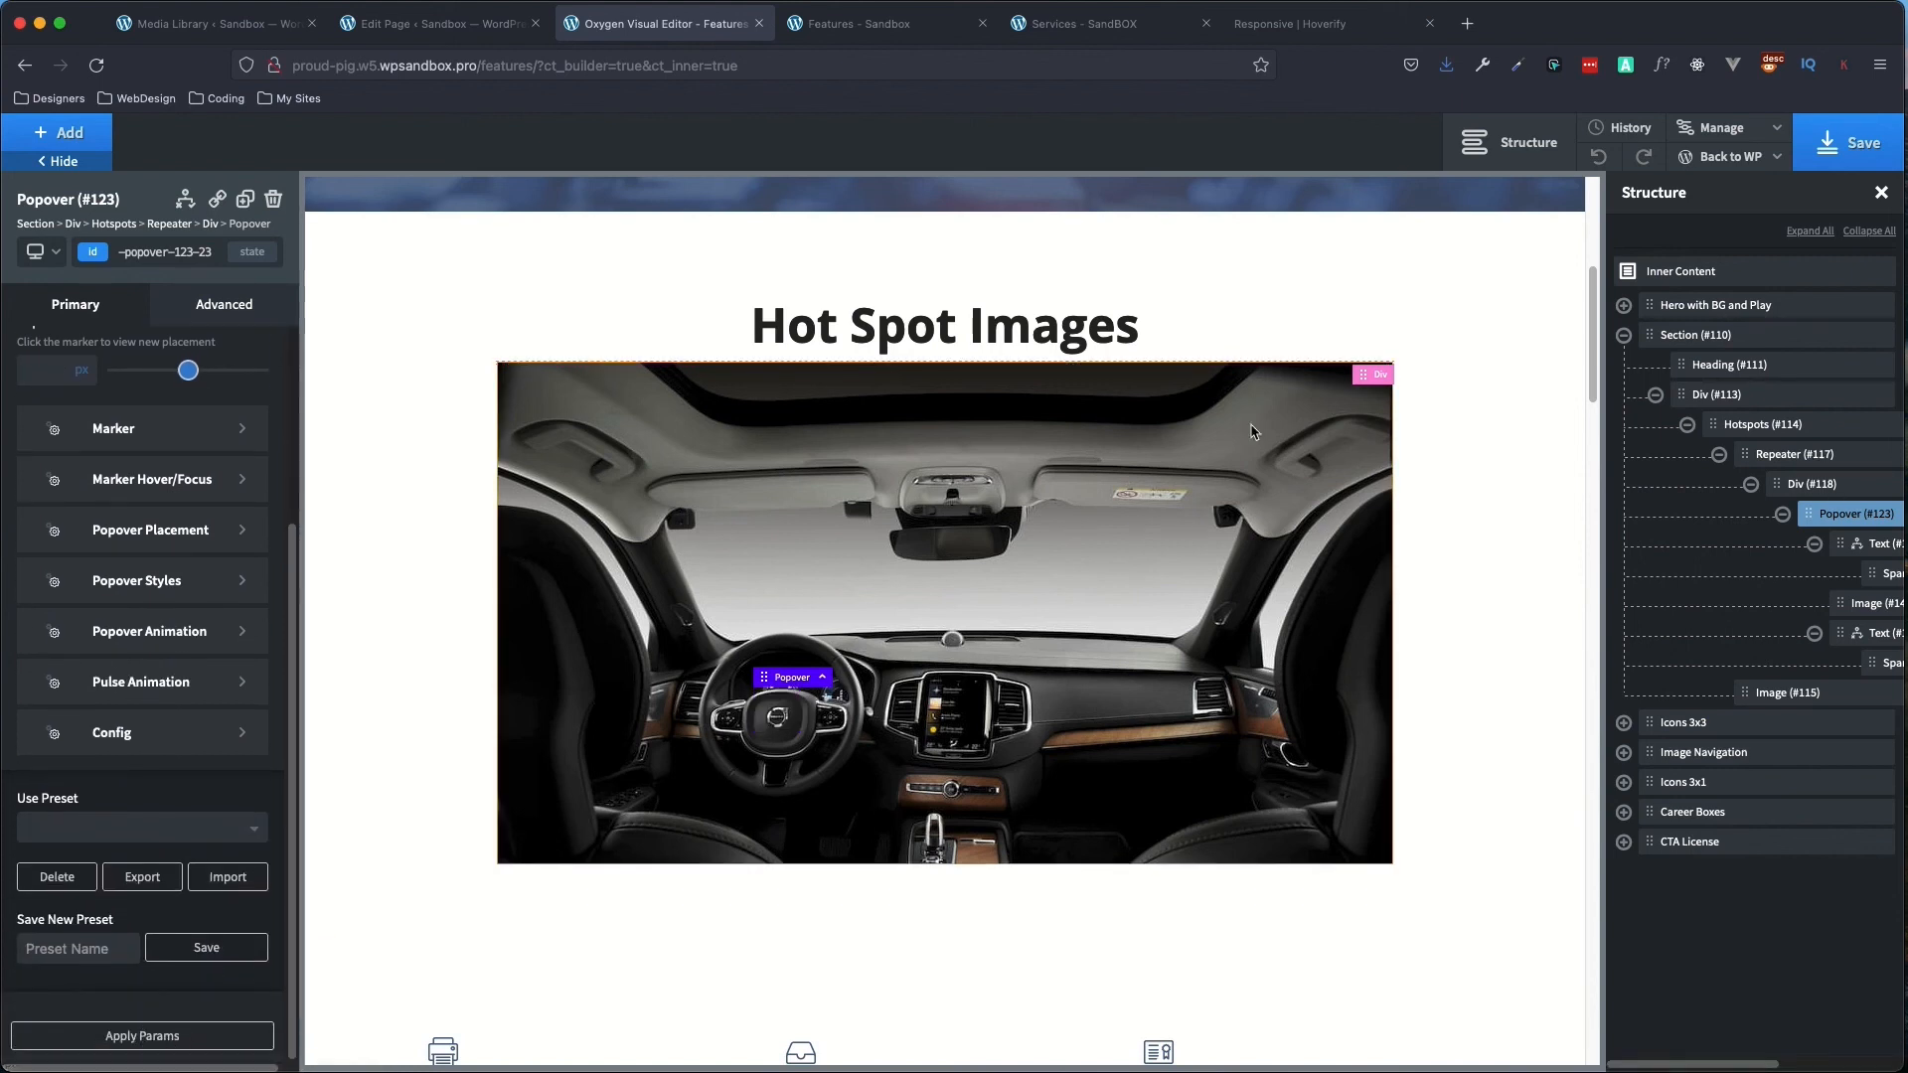
click(1858, 145)
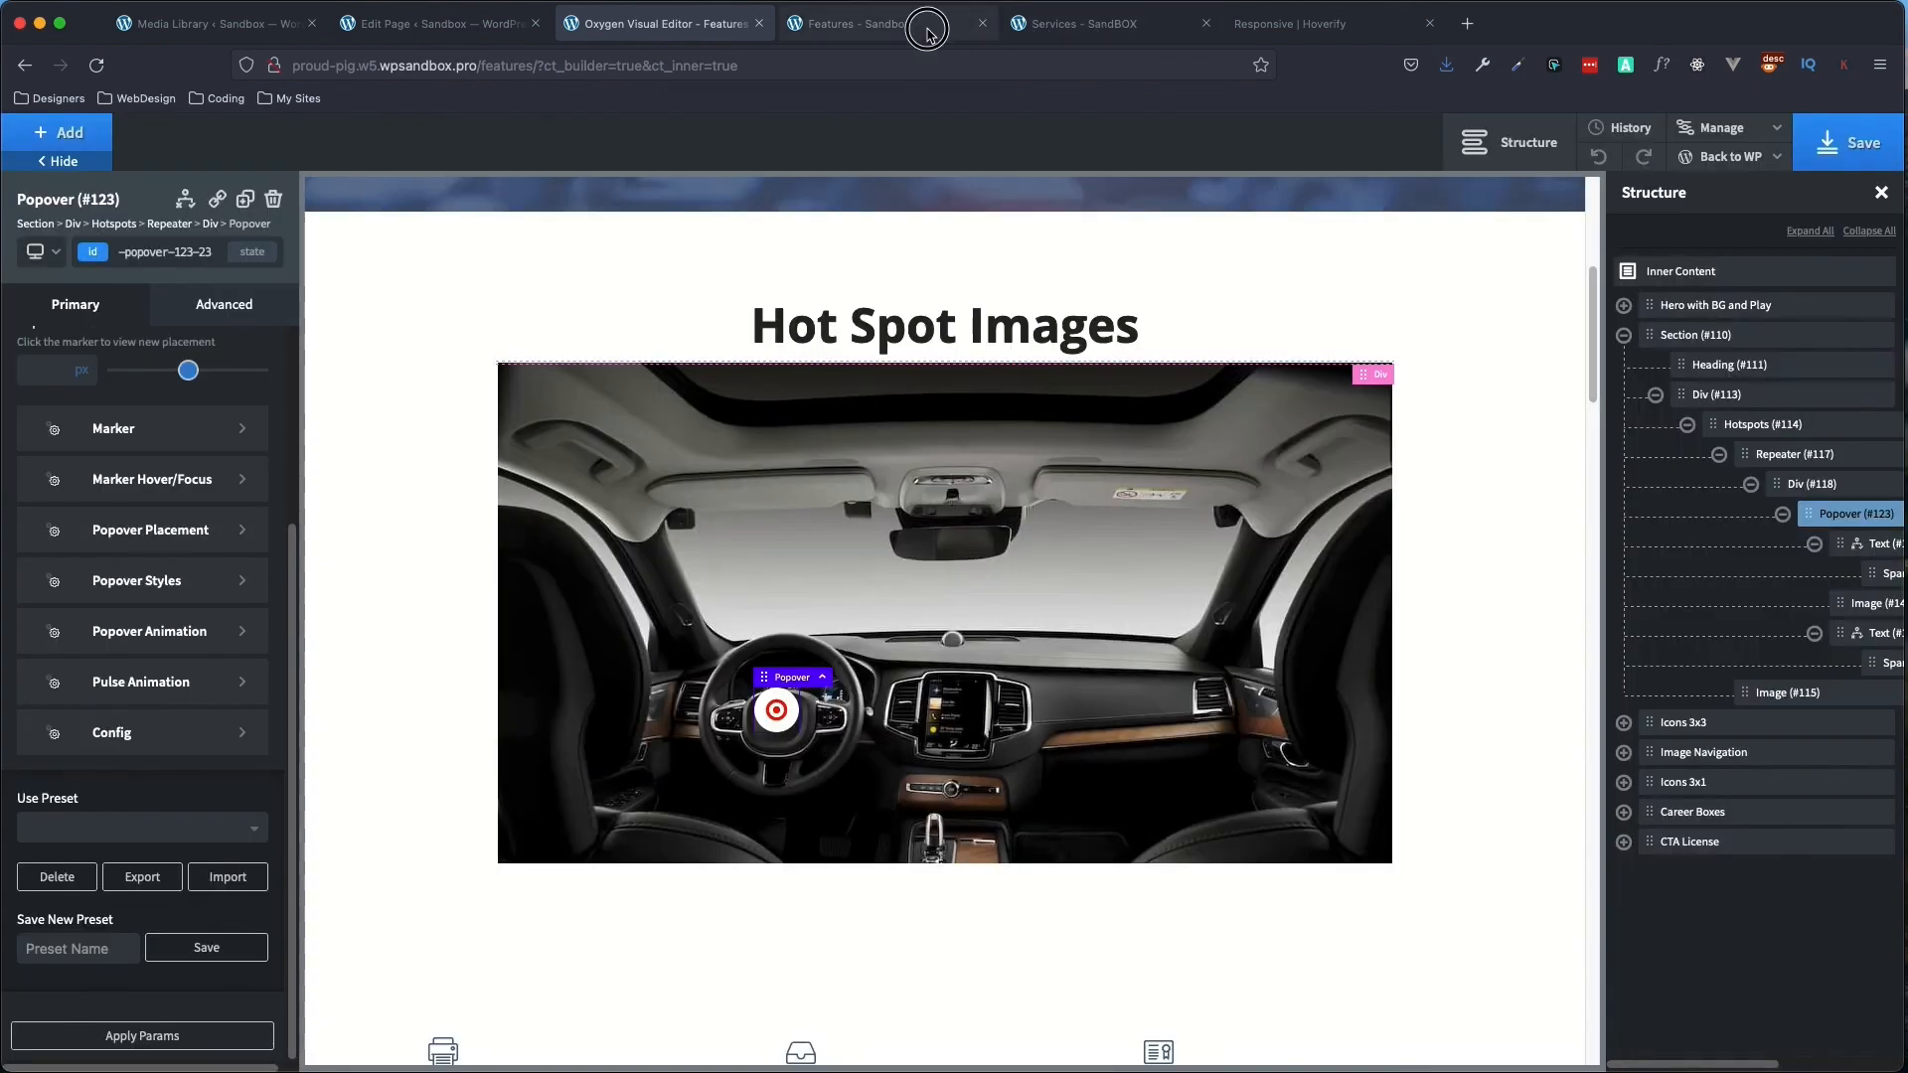
- Reload the live Features page and open the steering wheel hotspot to check its popover size
click(927, 30)
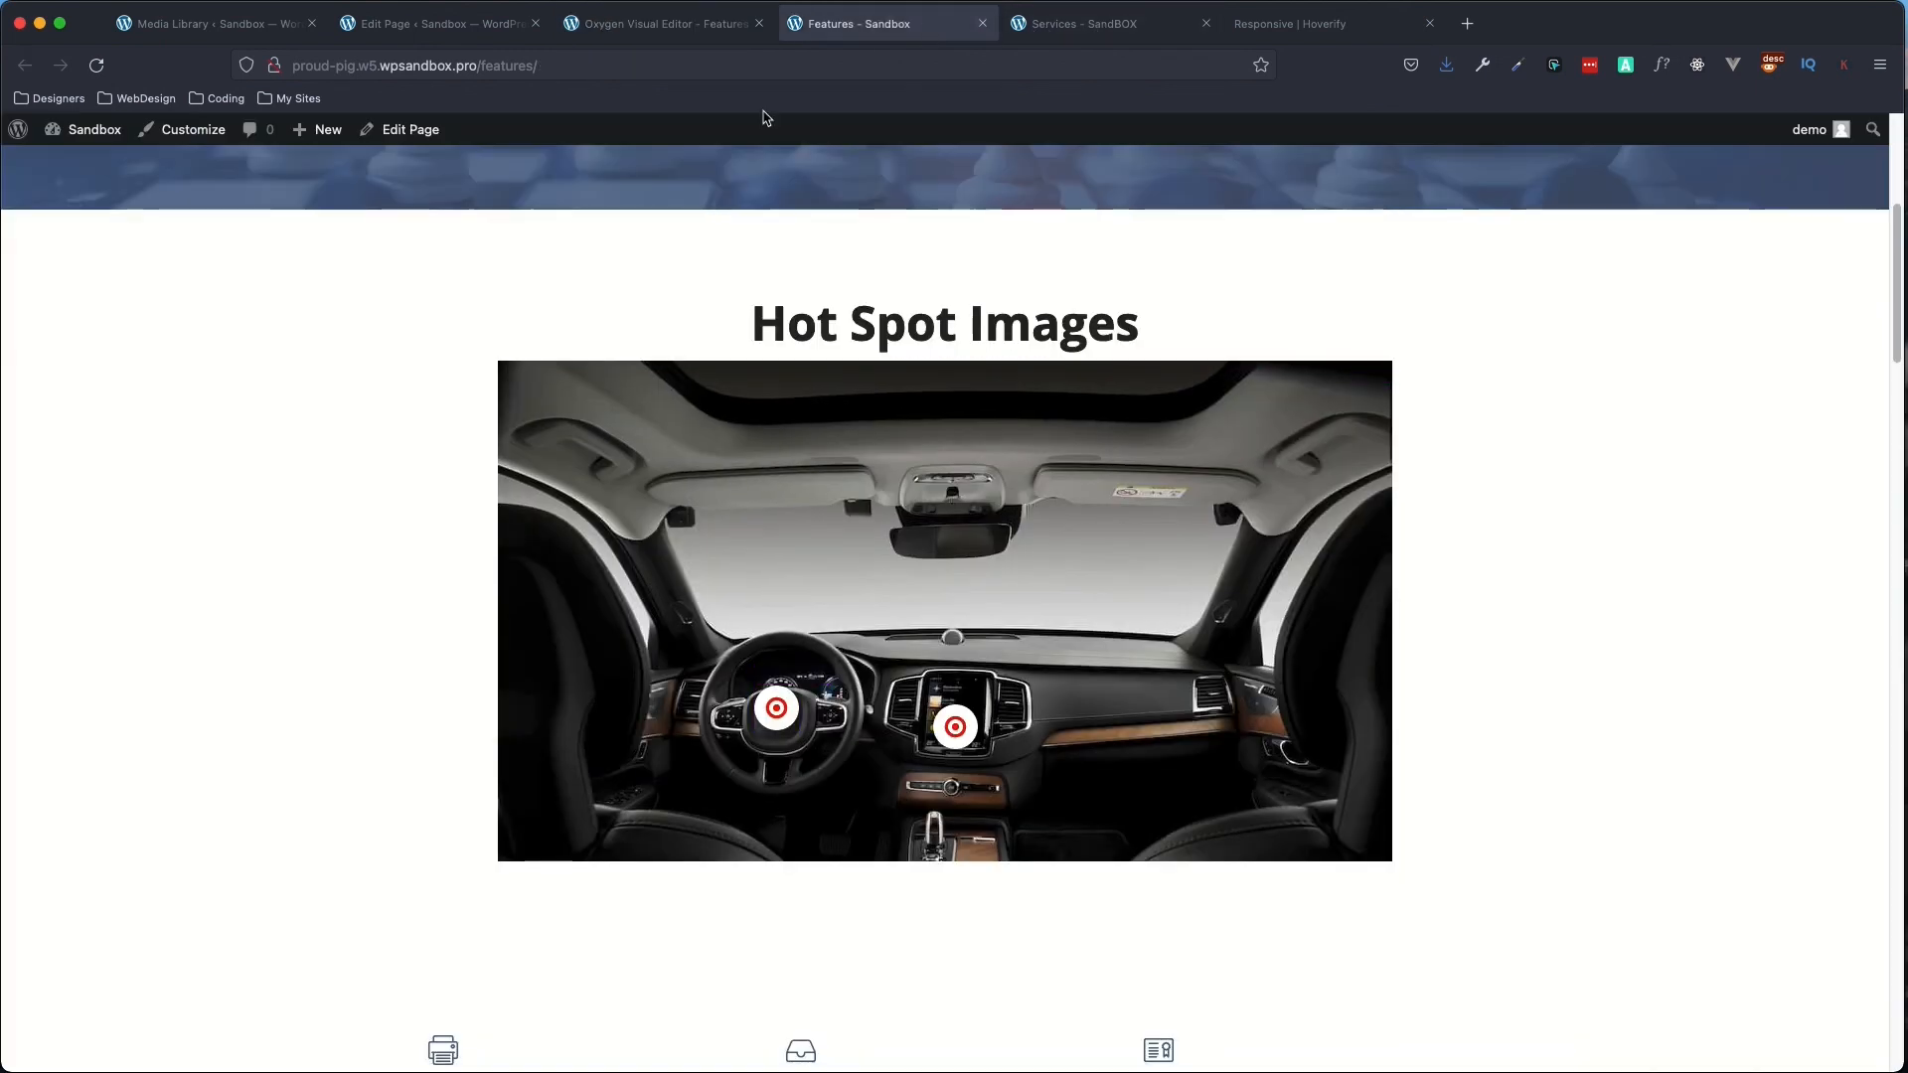
click(96, 65)
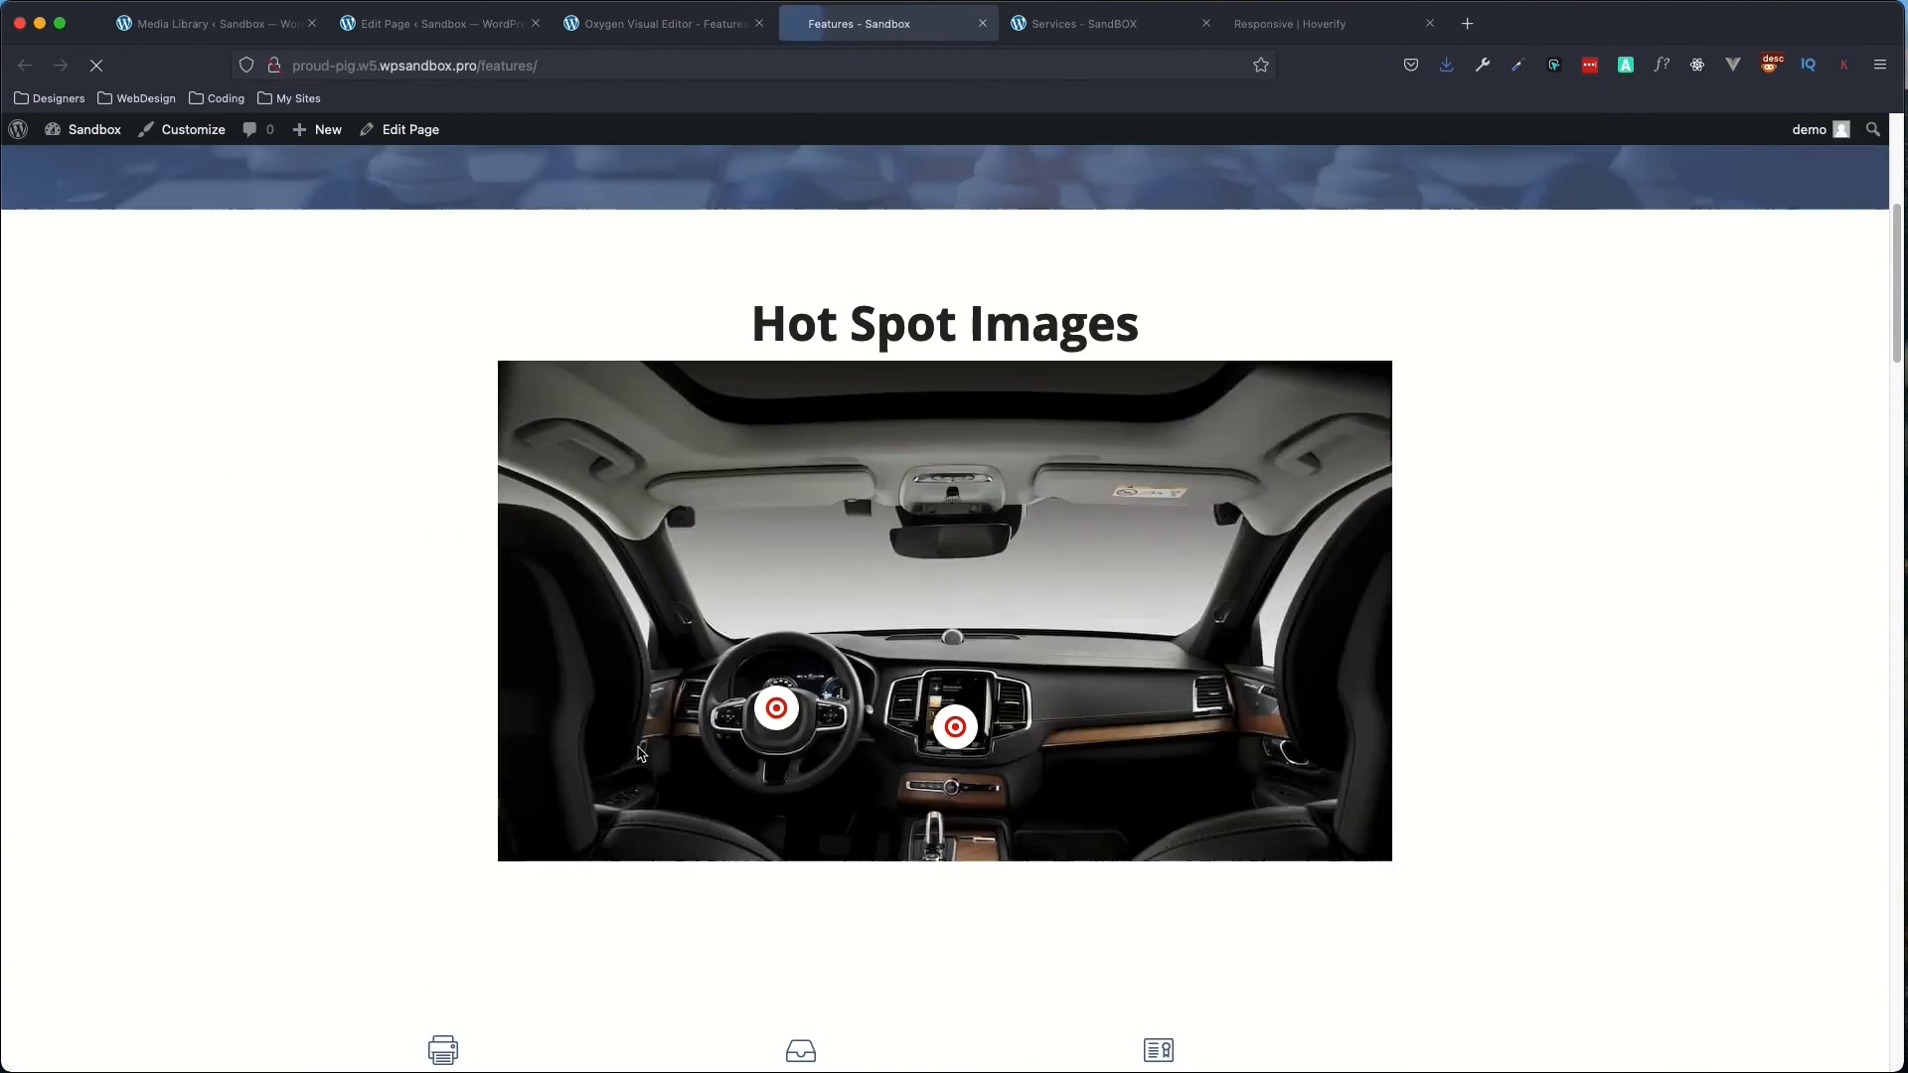
click(778, 720)
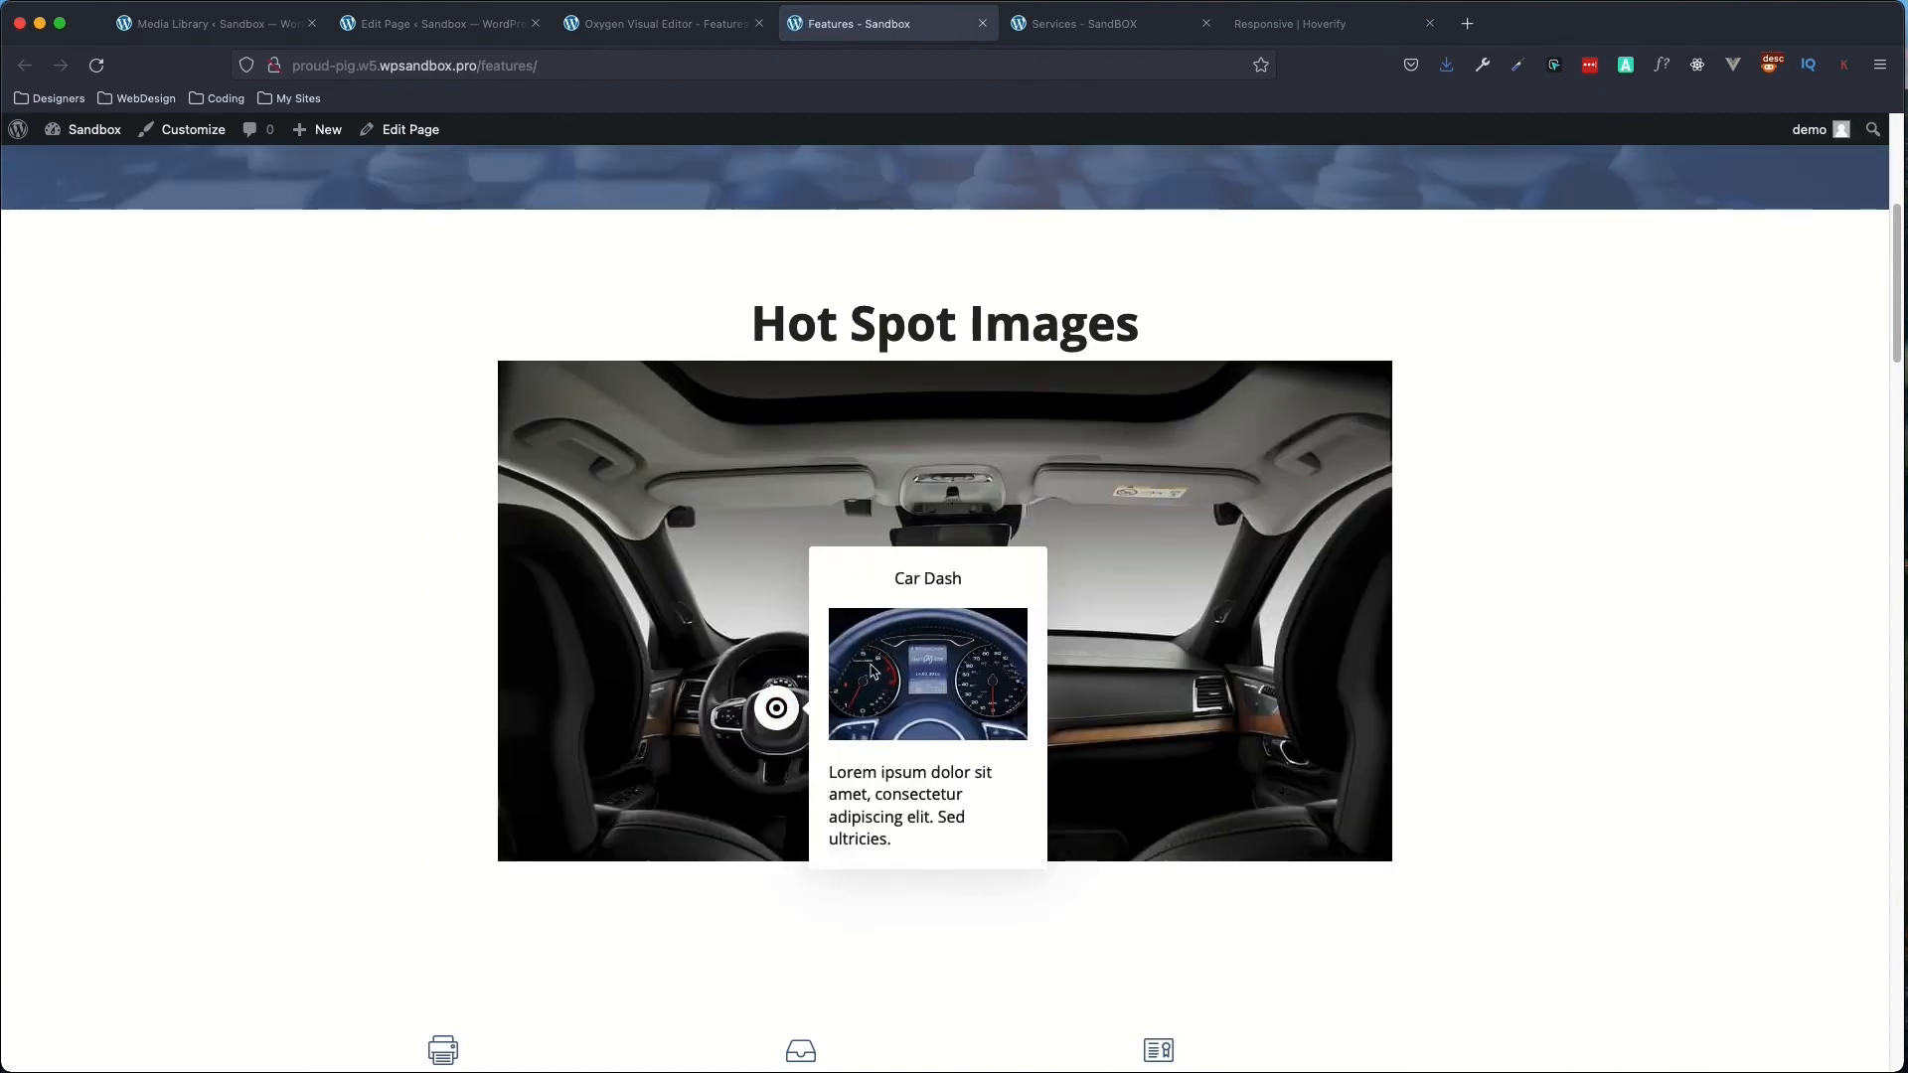
- Return to the Oxygen editor and set the Popover element's width to 625 px for all devices
click(462, 25)
click(593, 28)
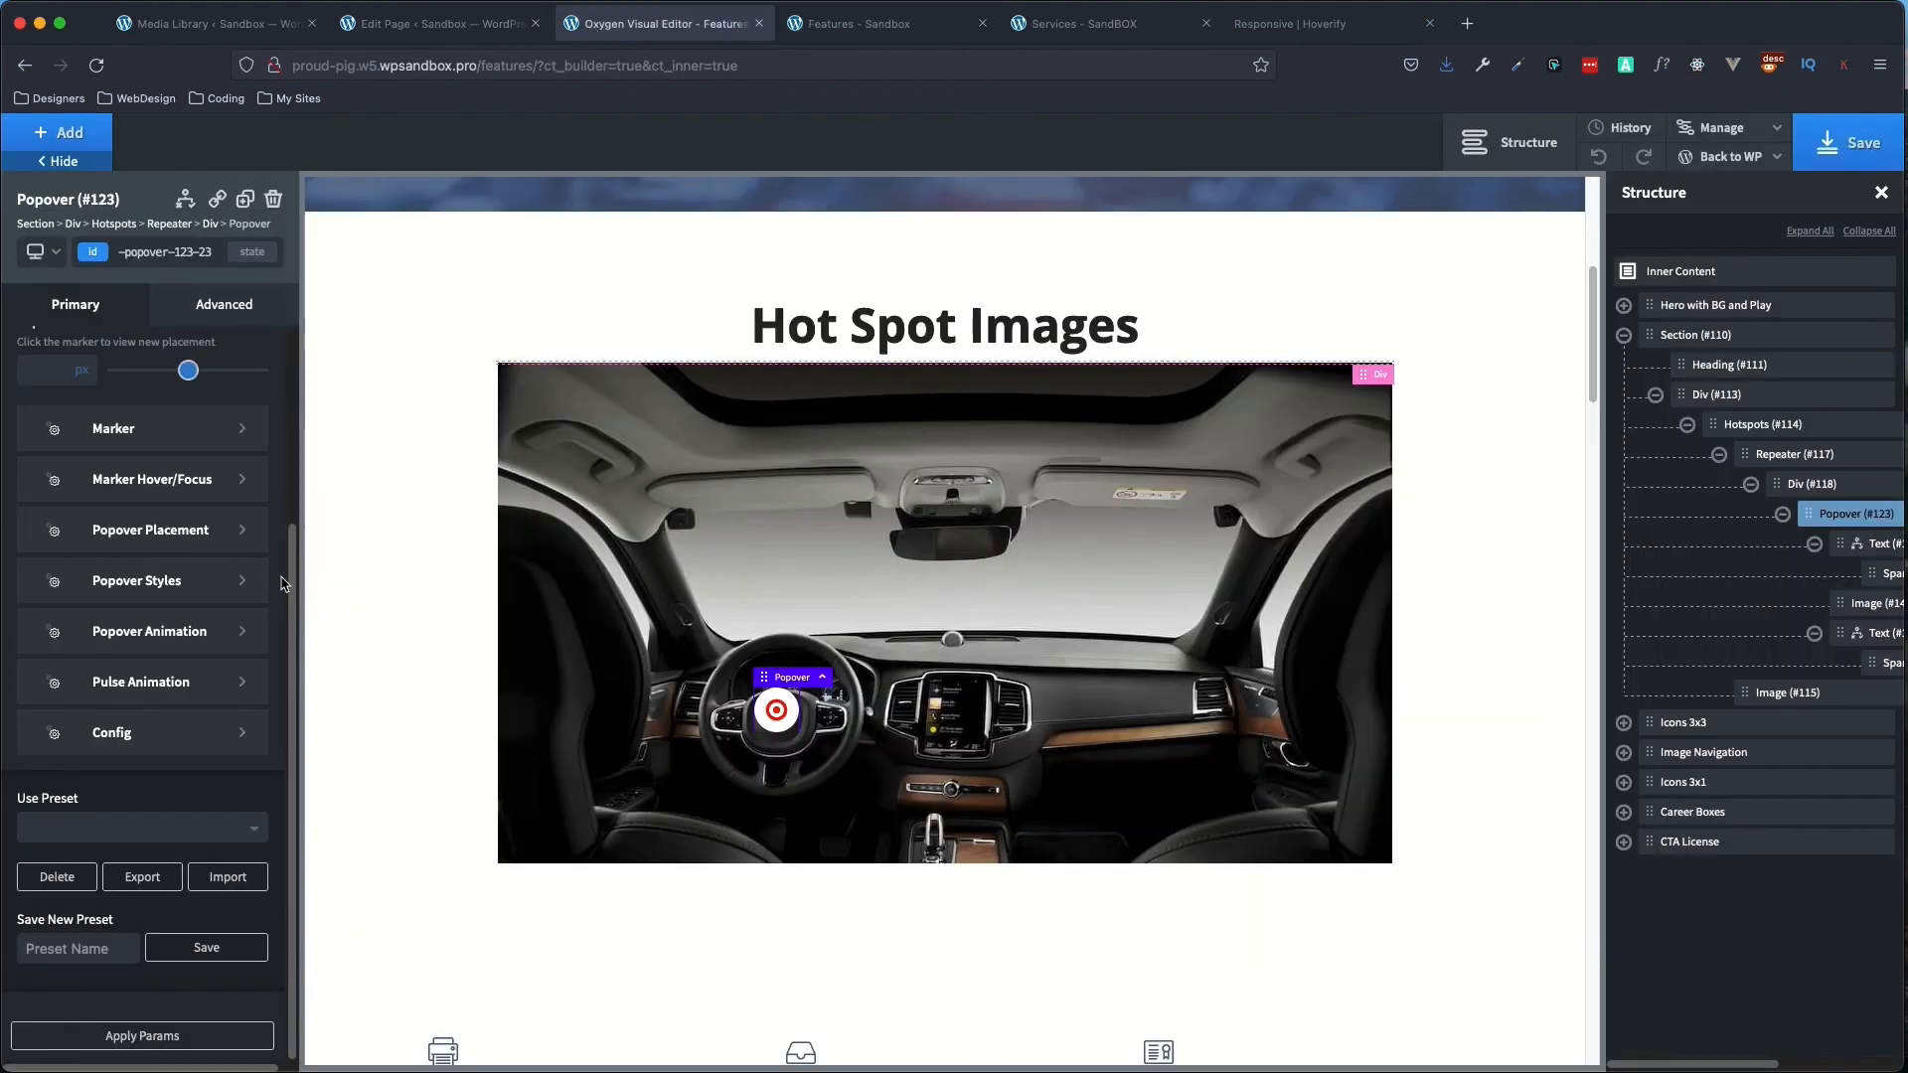
scroll(84, 497, up, 2)
mouse_move(82, 505)
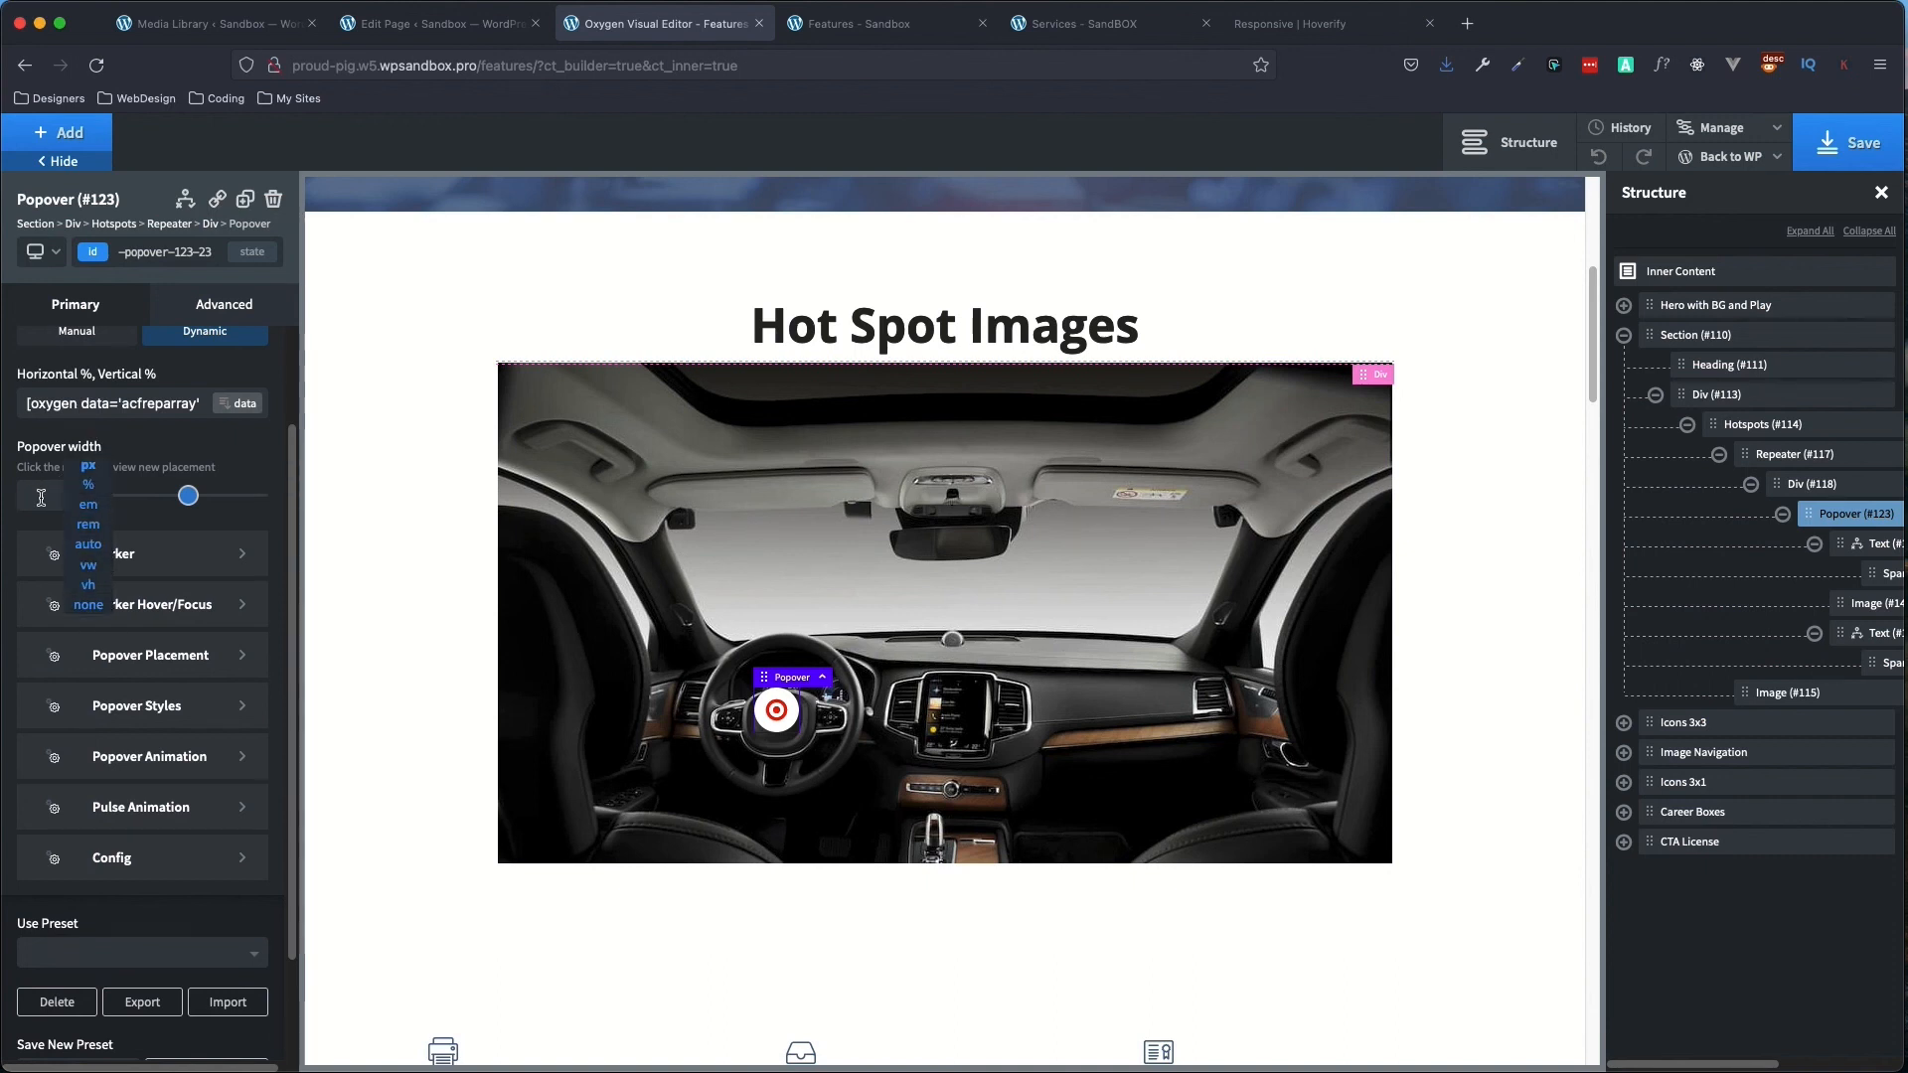
click(41, 493)
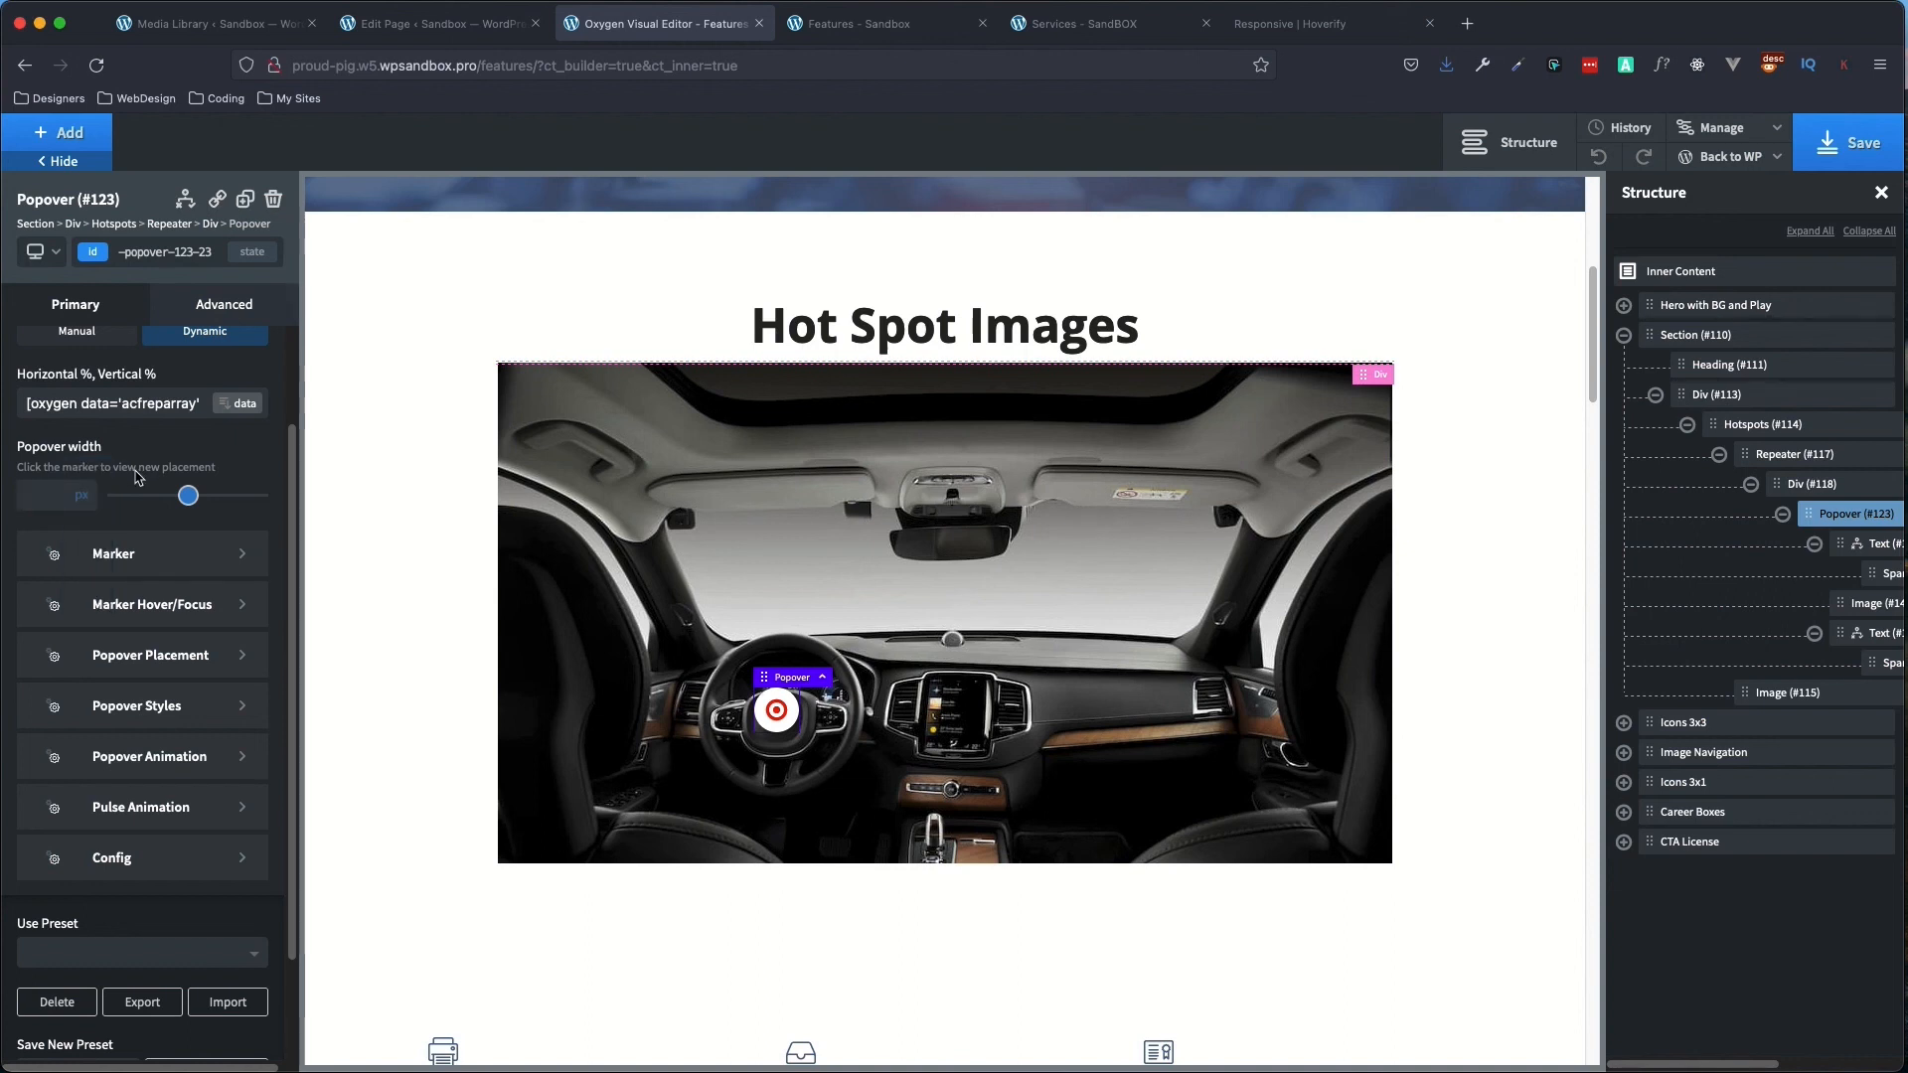
text(625)
- Set the Popover element's width to 525 px for screens less than 992px
click(56, 257)
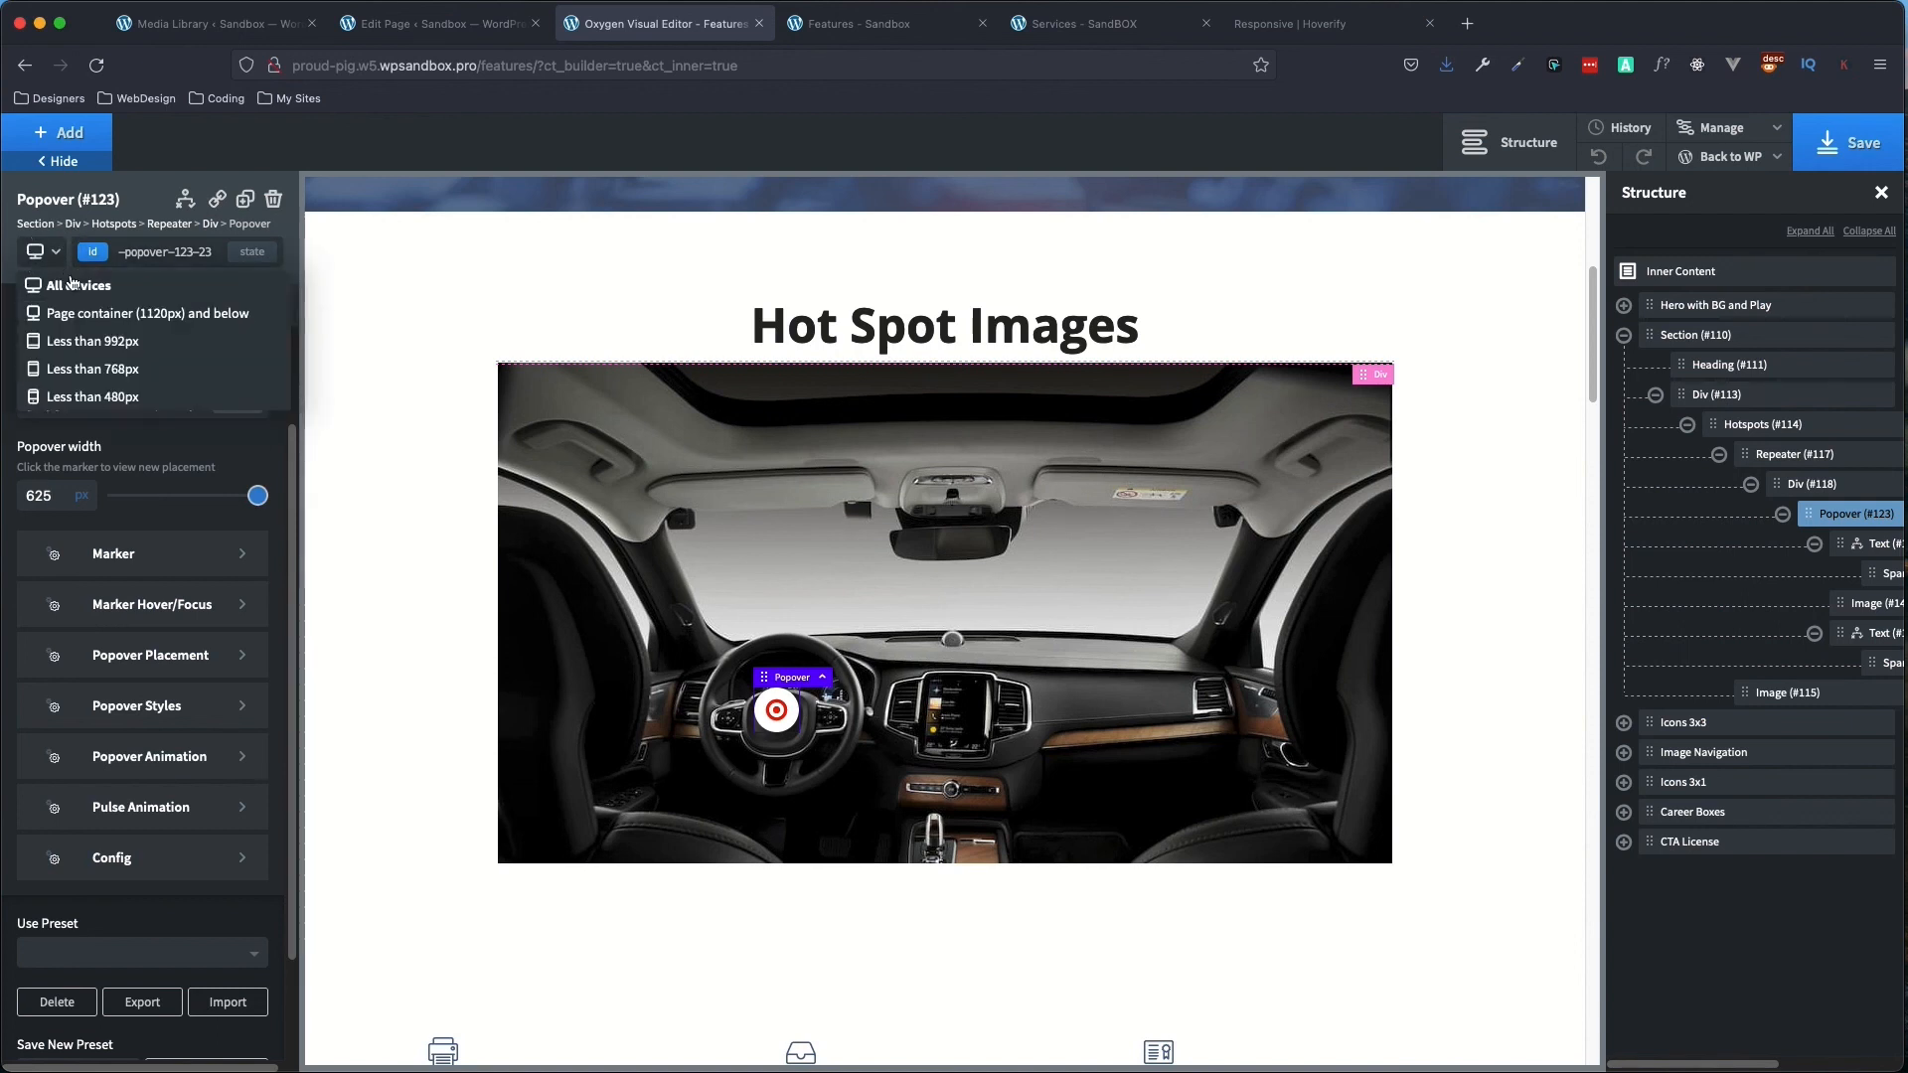
click(77, 313)
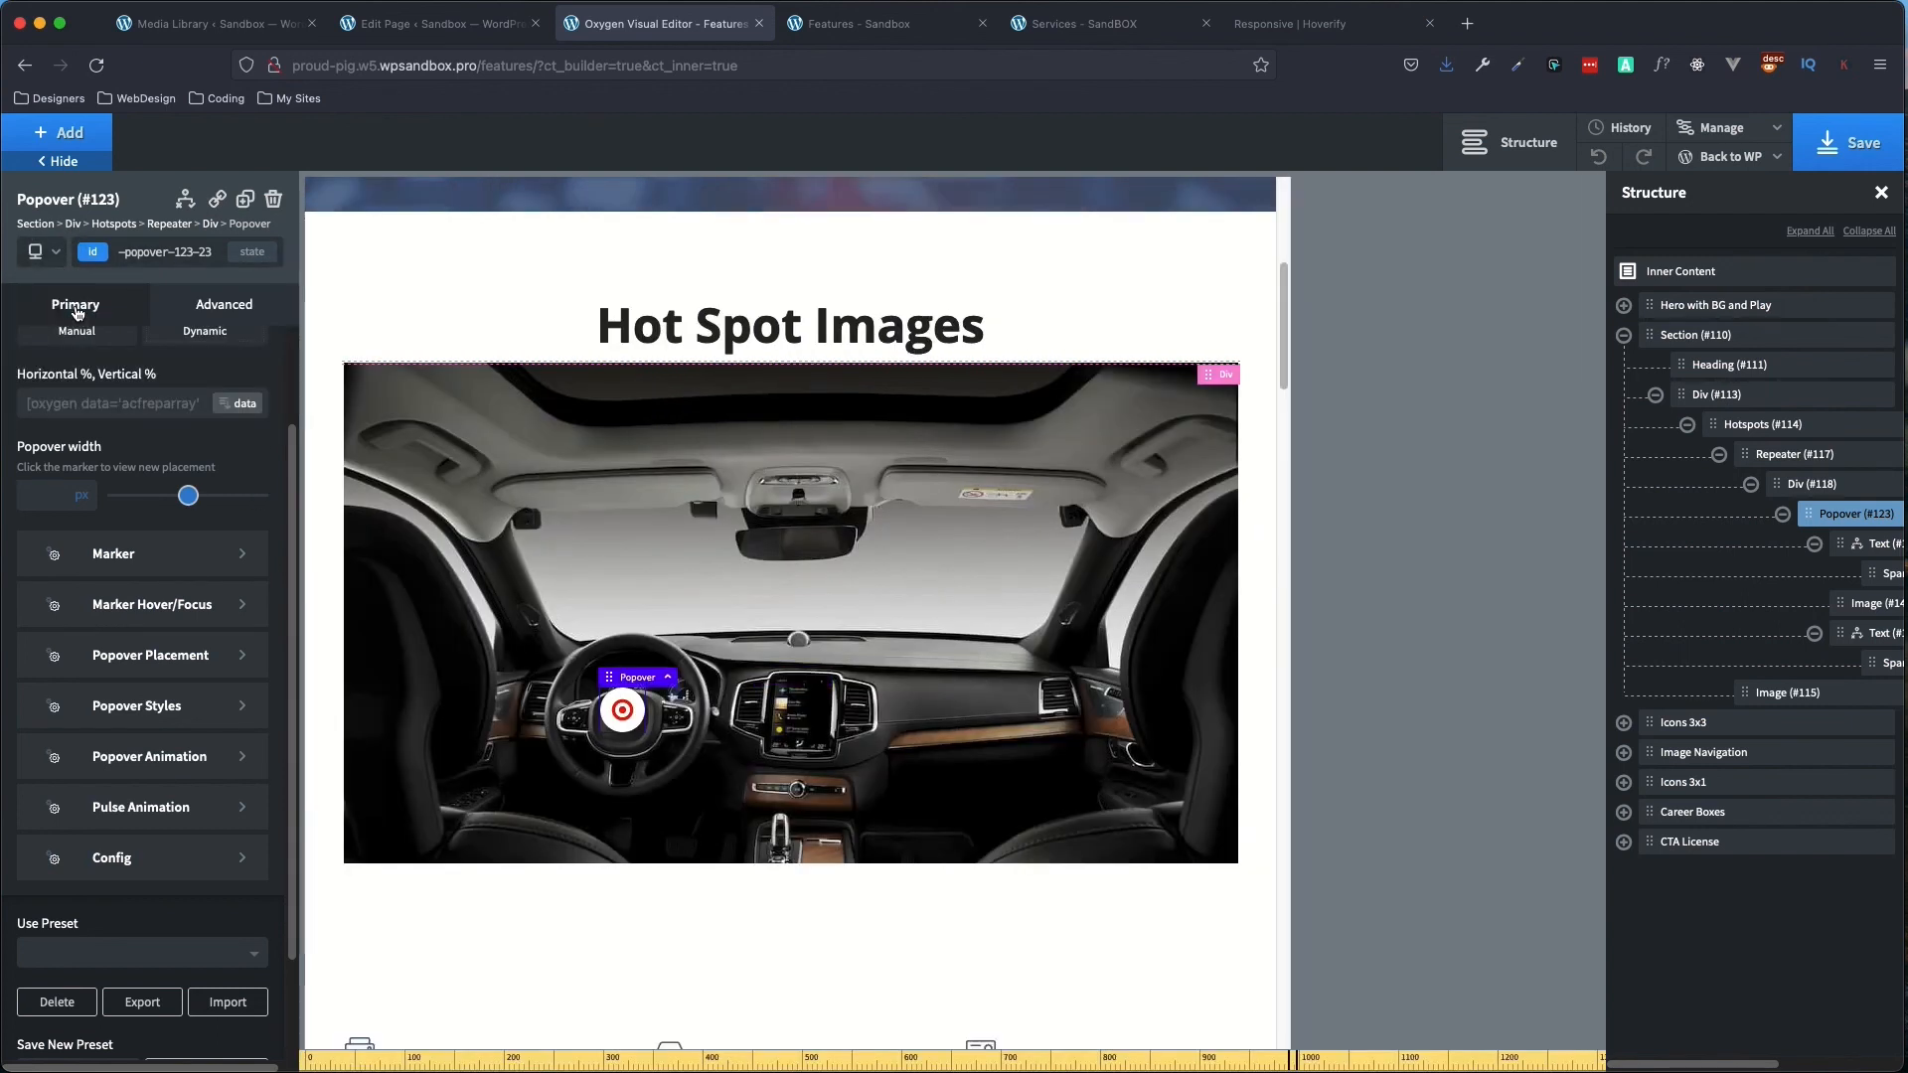
click(54, 256)
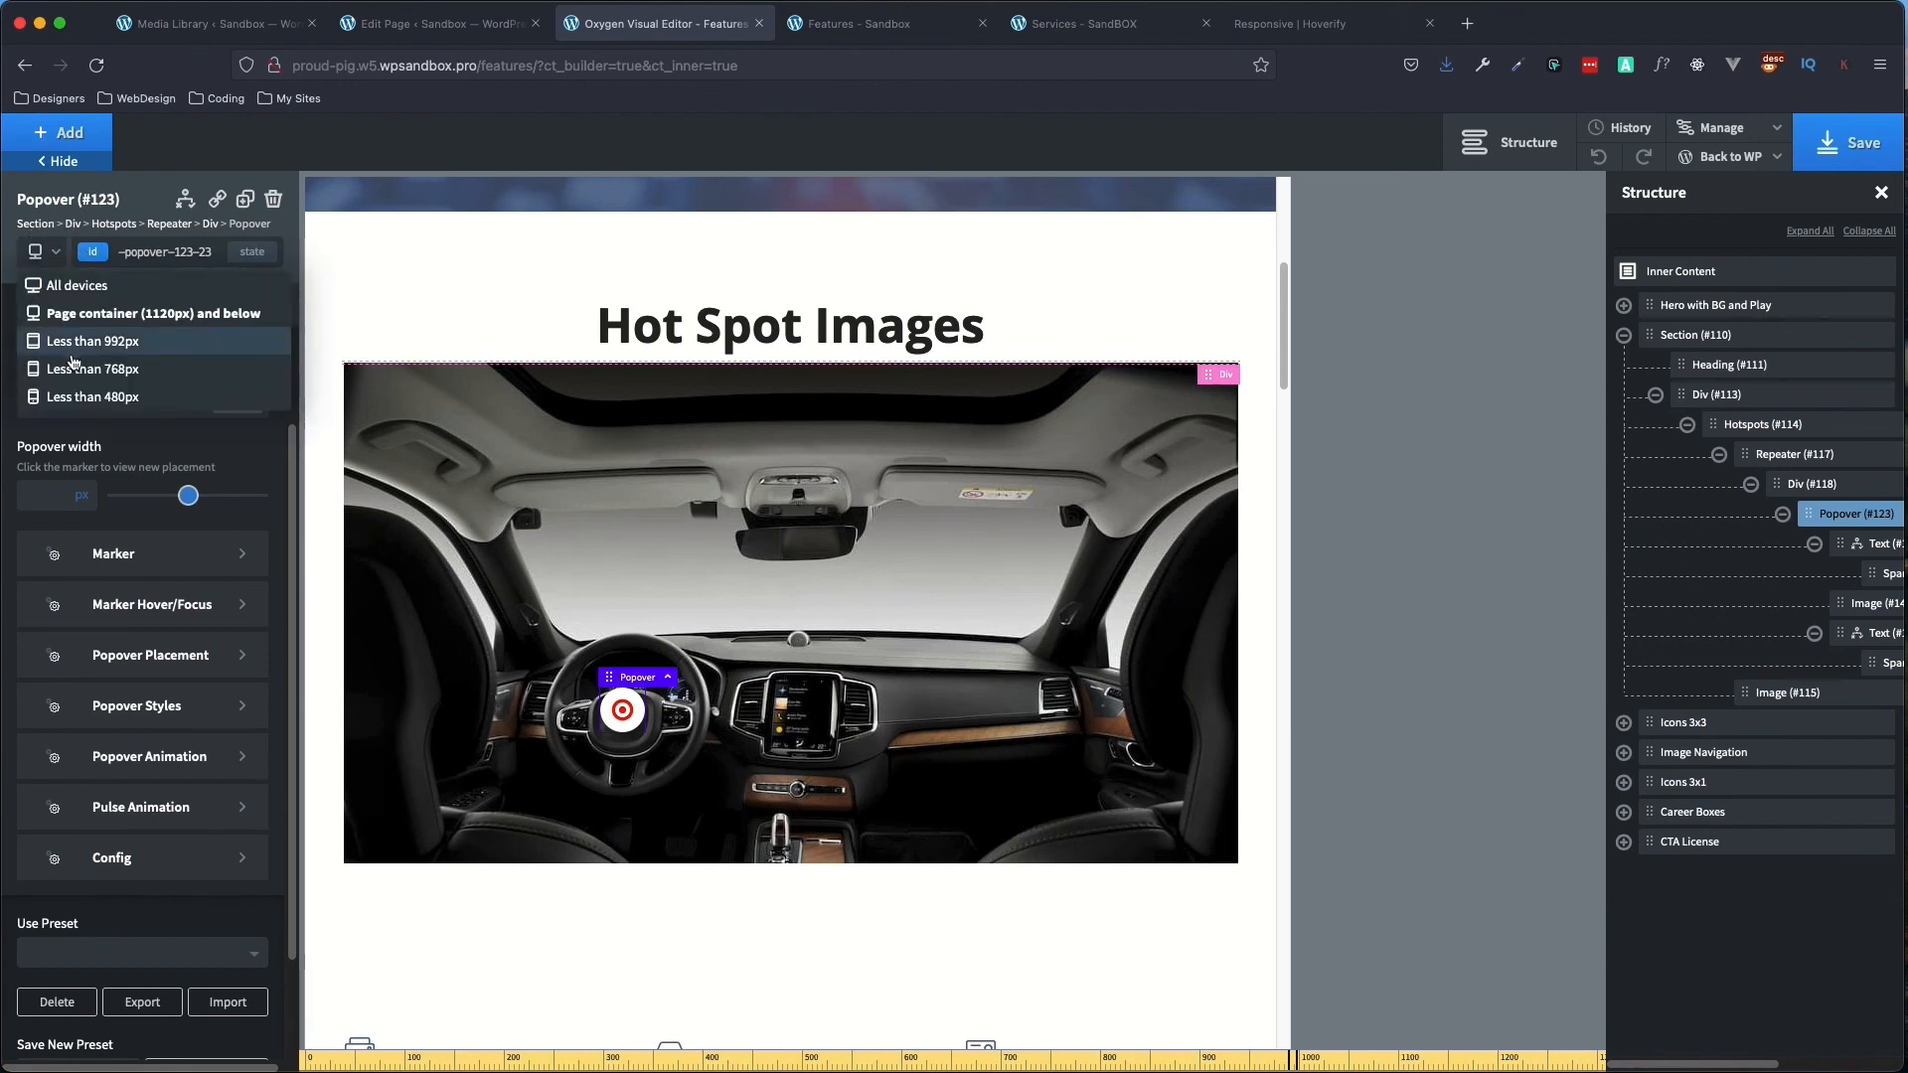
click(76, 348)
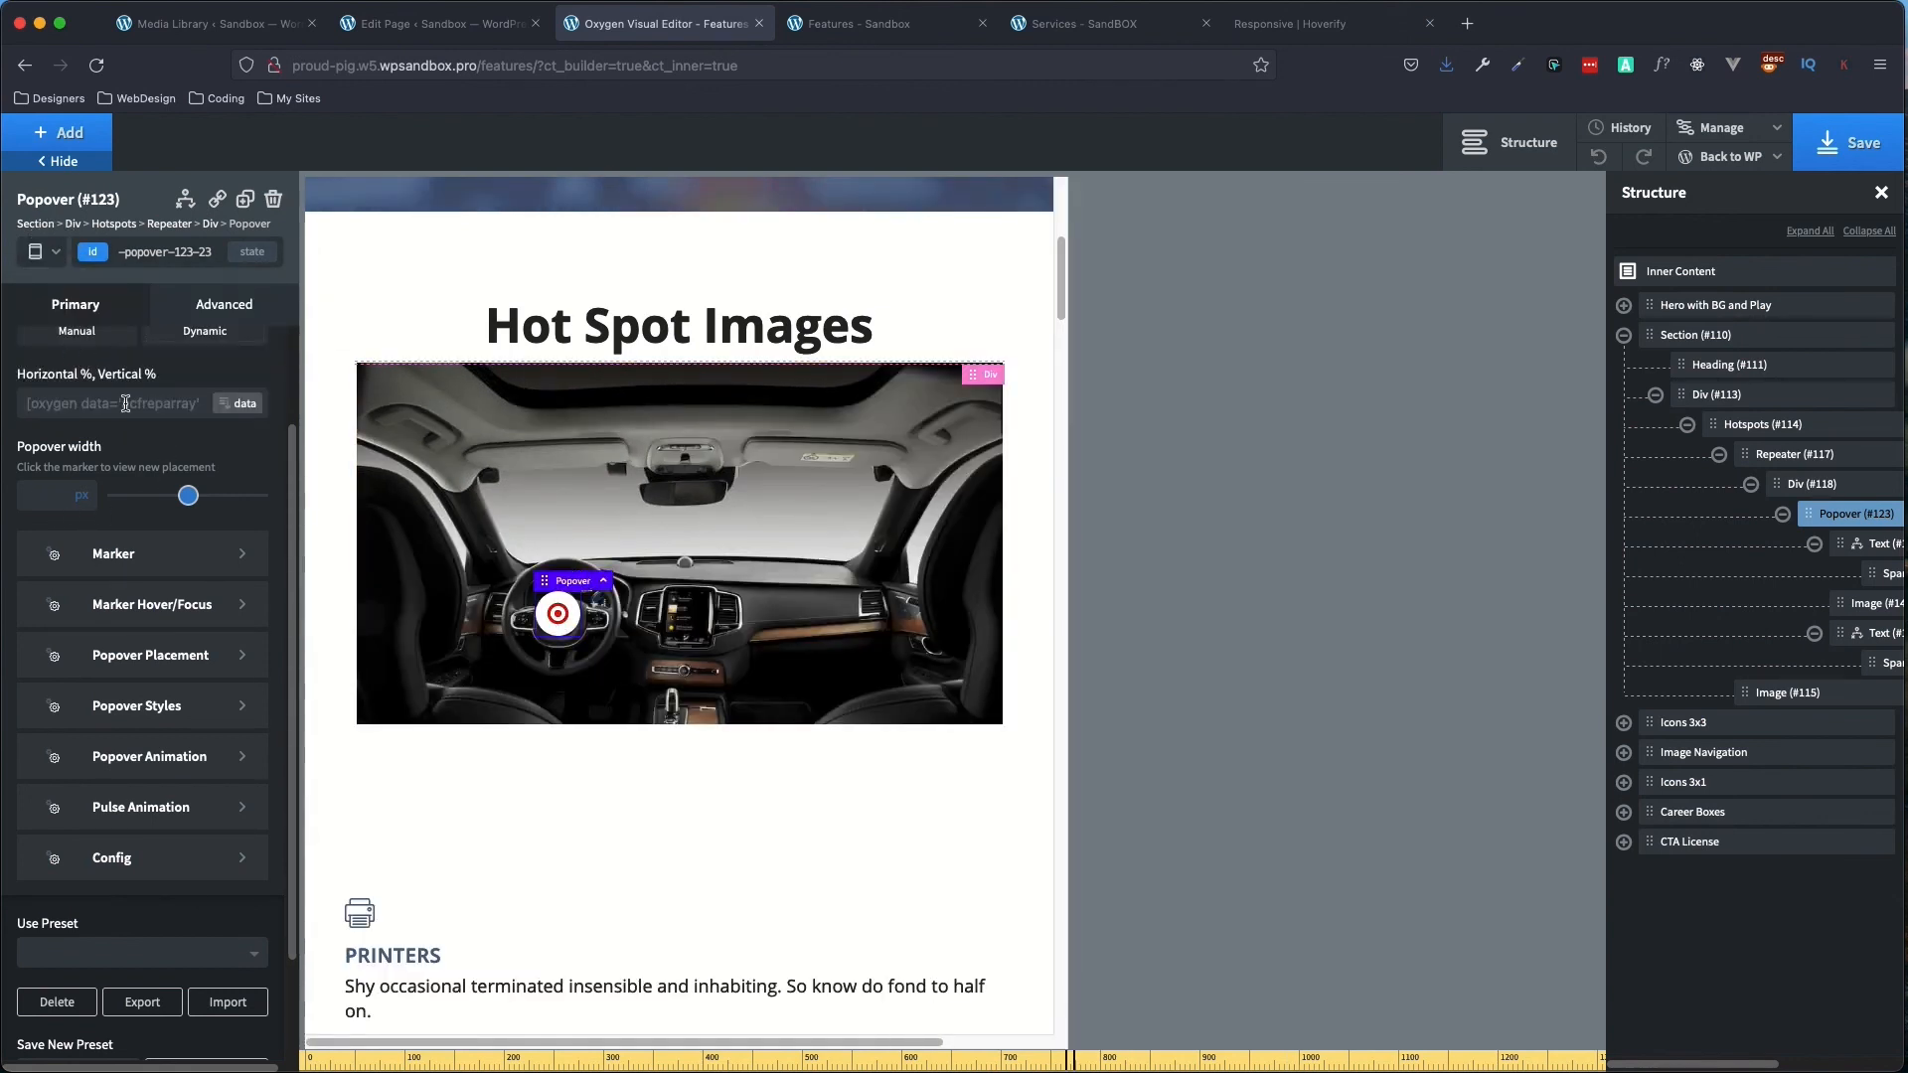
scroll(107, 463, up, 3)
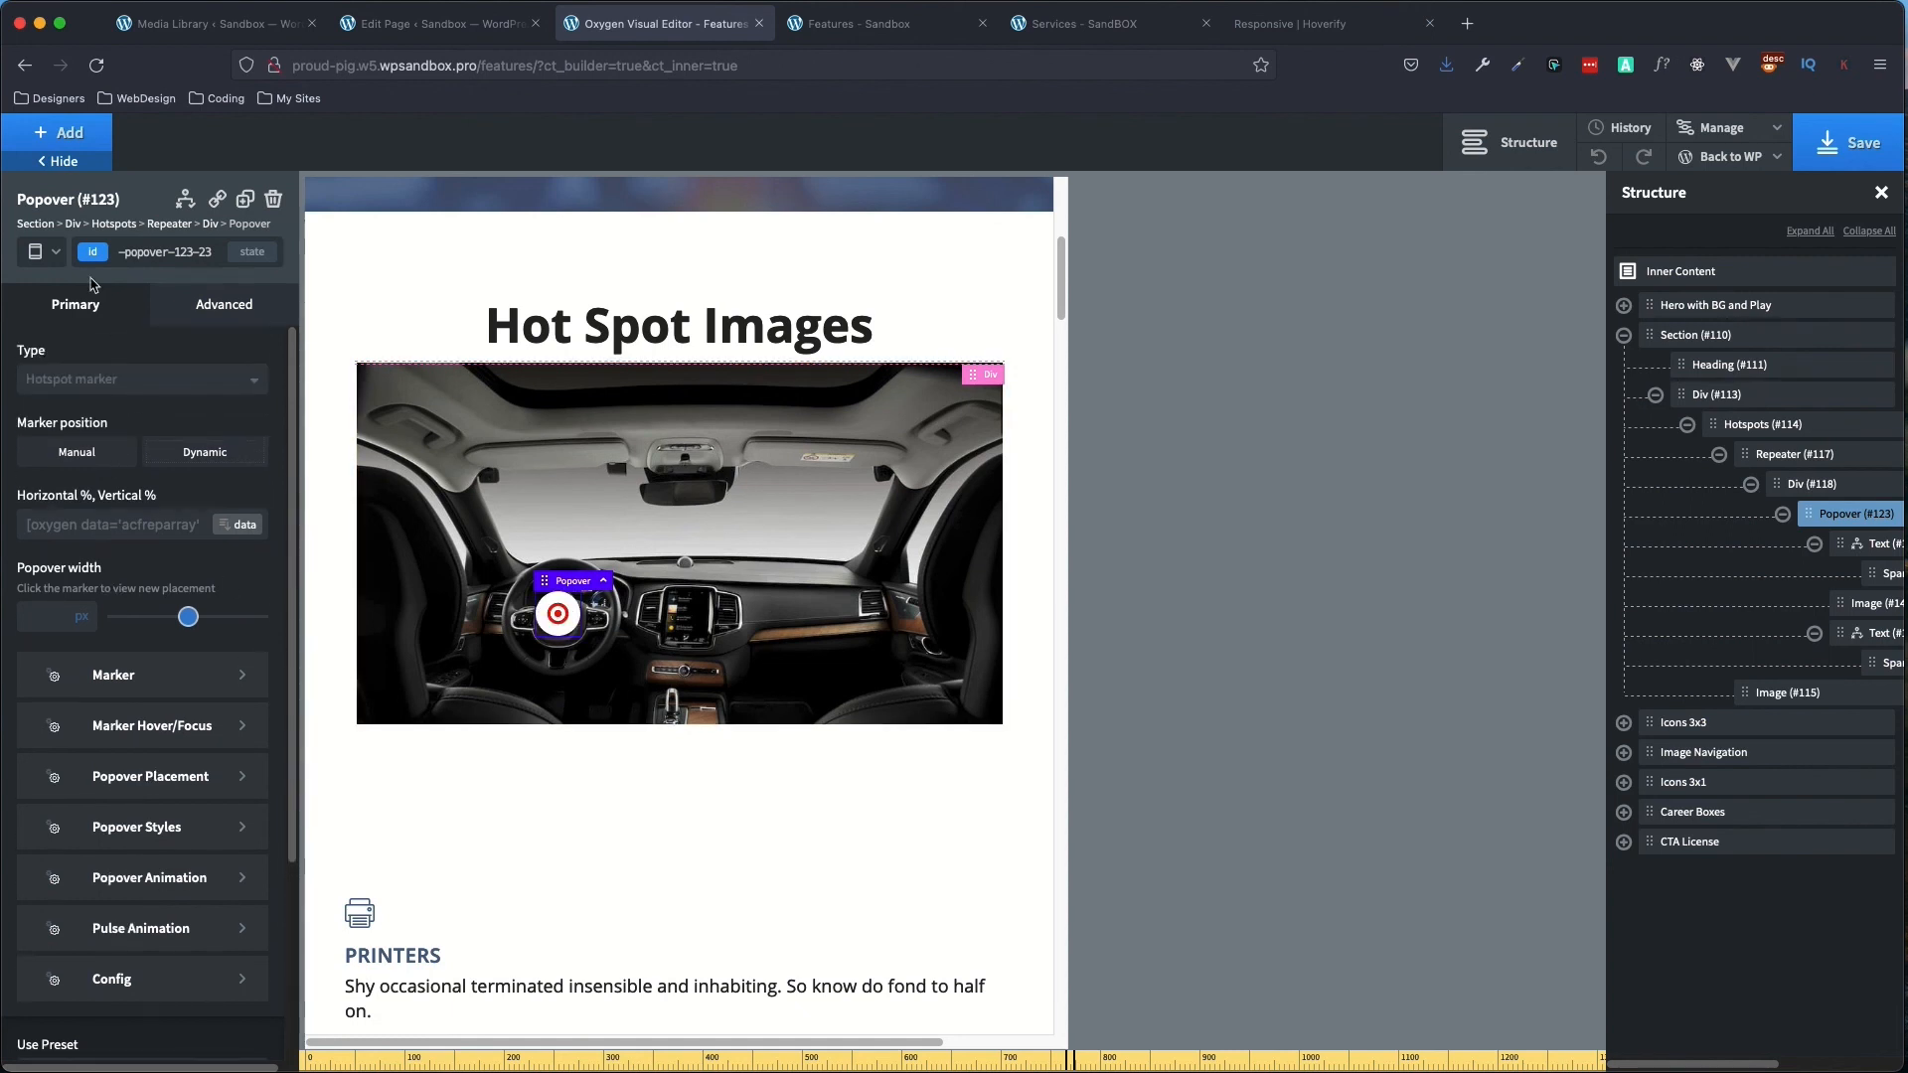
click(48, 252)
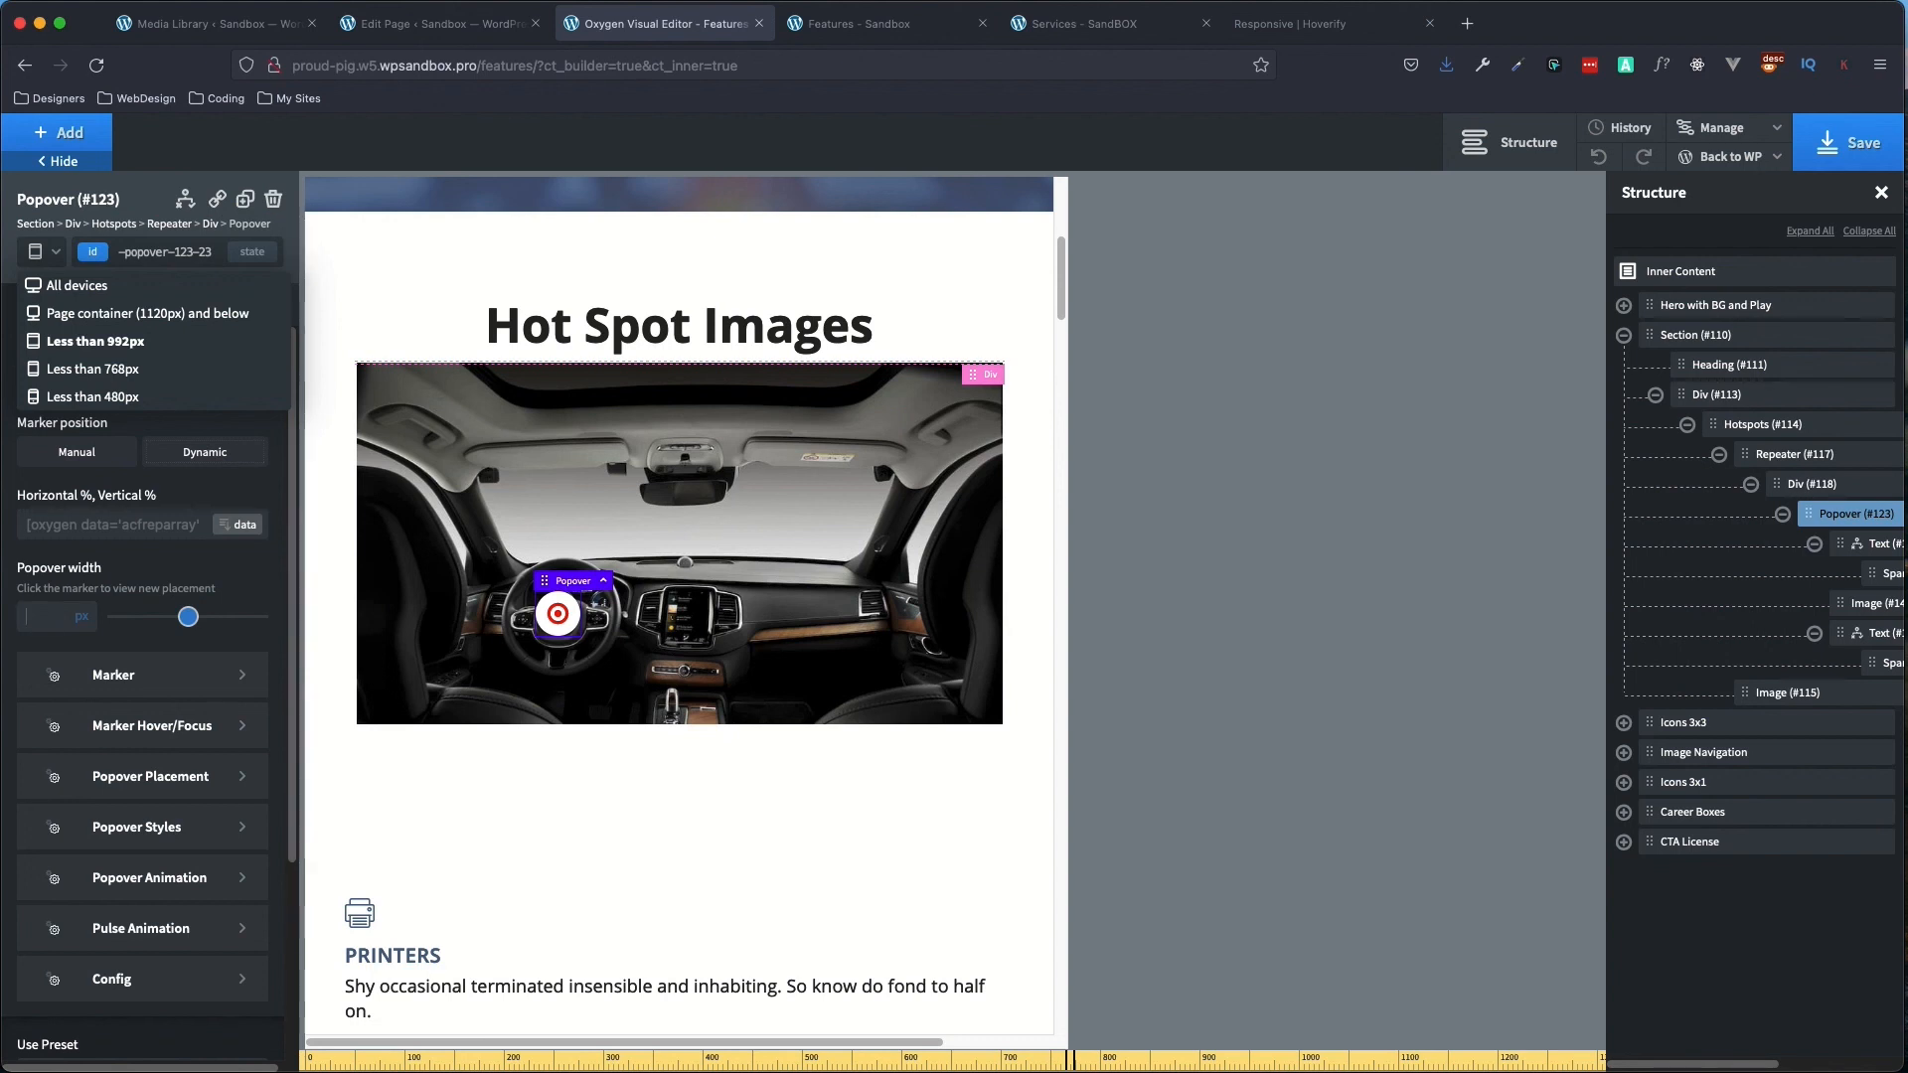
click(95, 342)
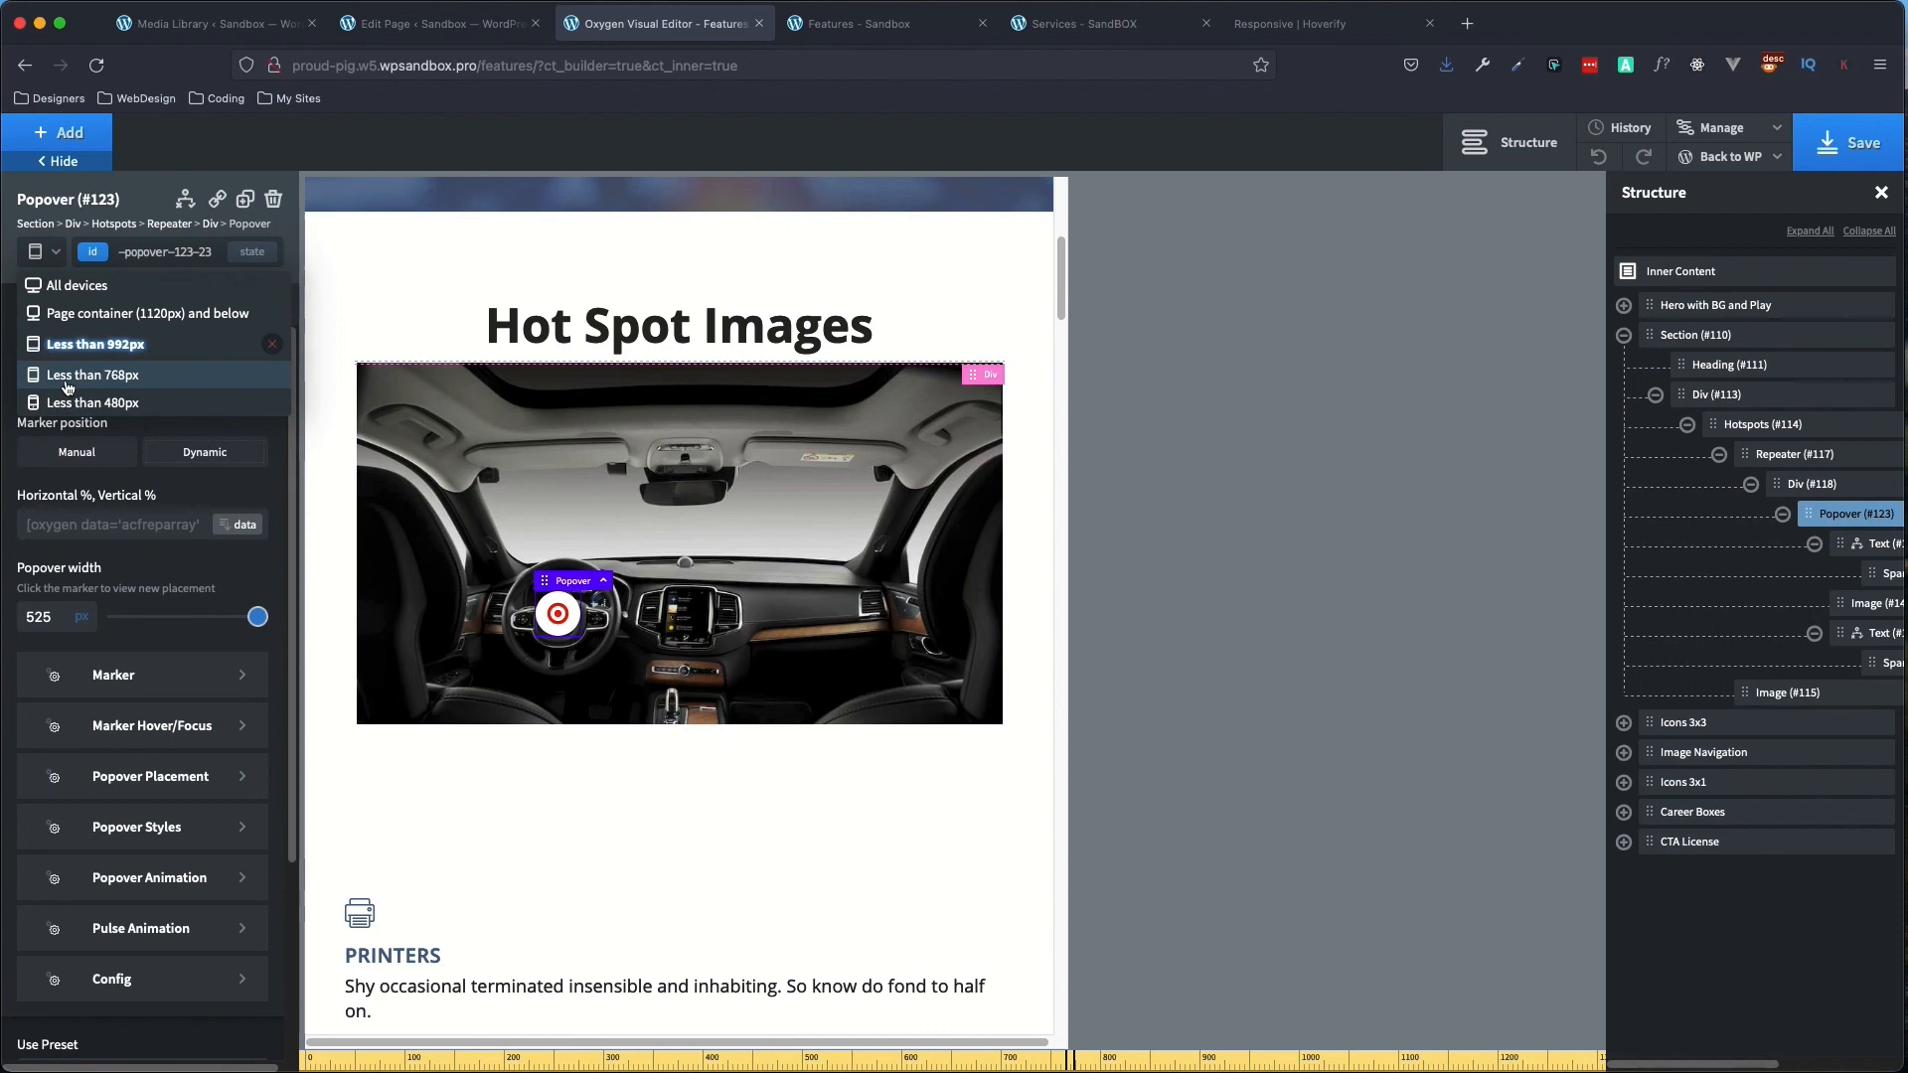
- Set the Popover element's width to 425 px for screens less than 768px
click(67, 382)
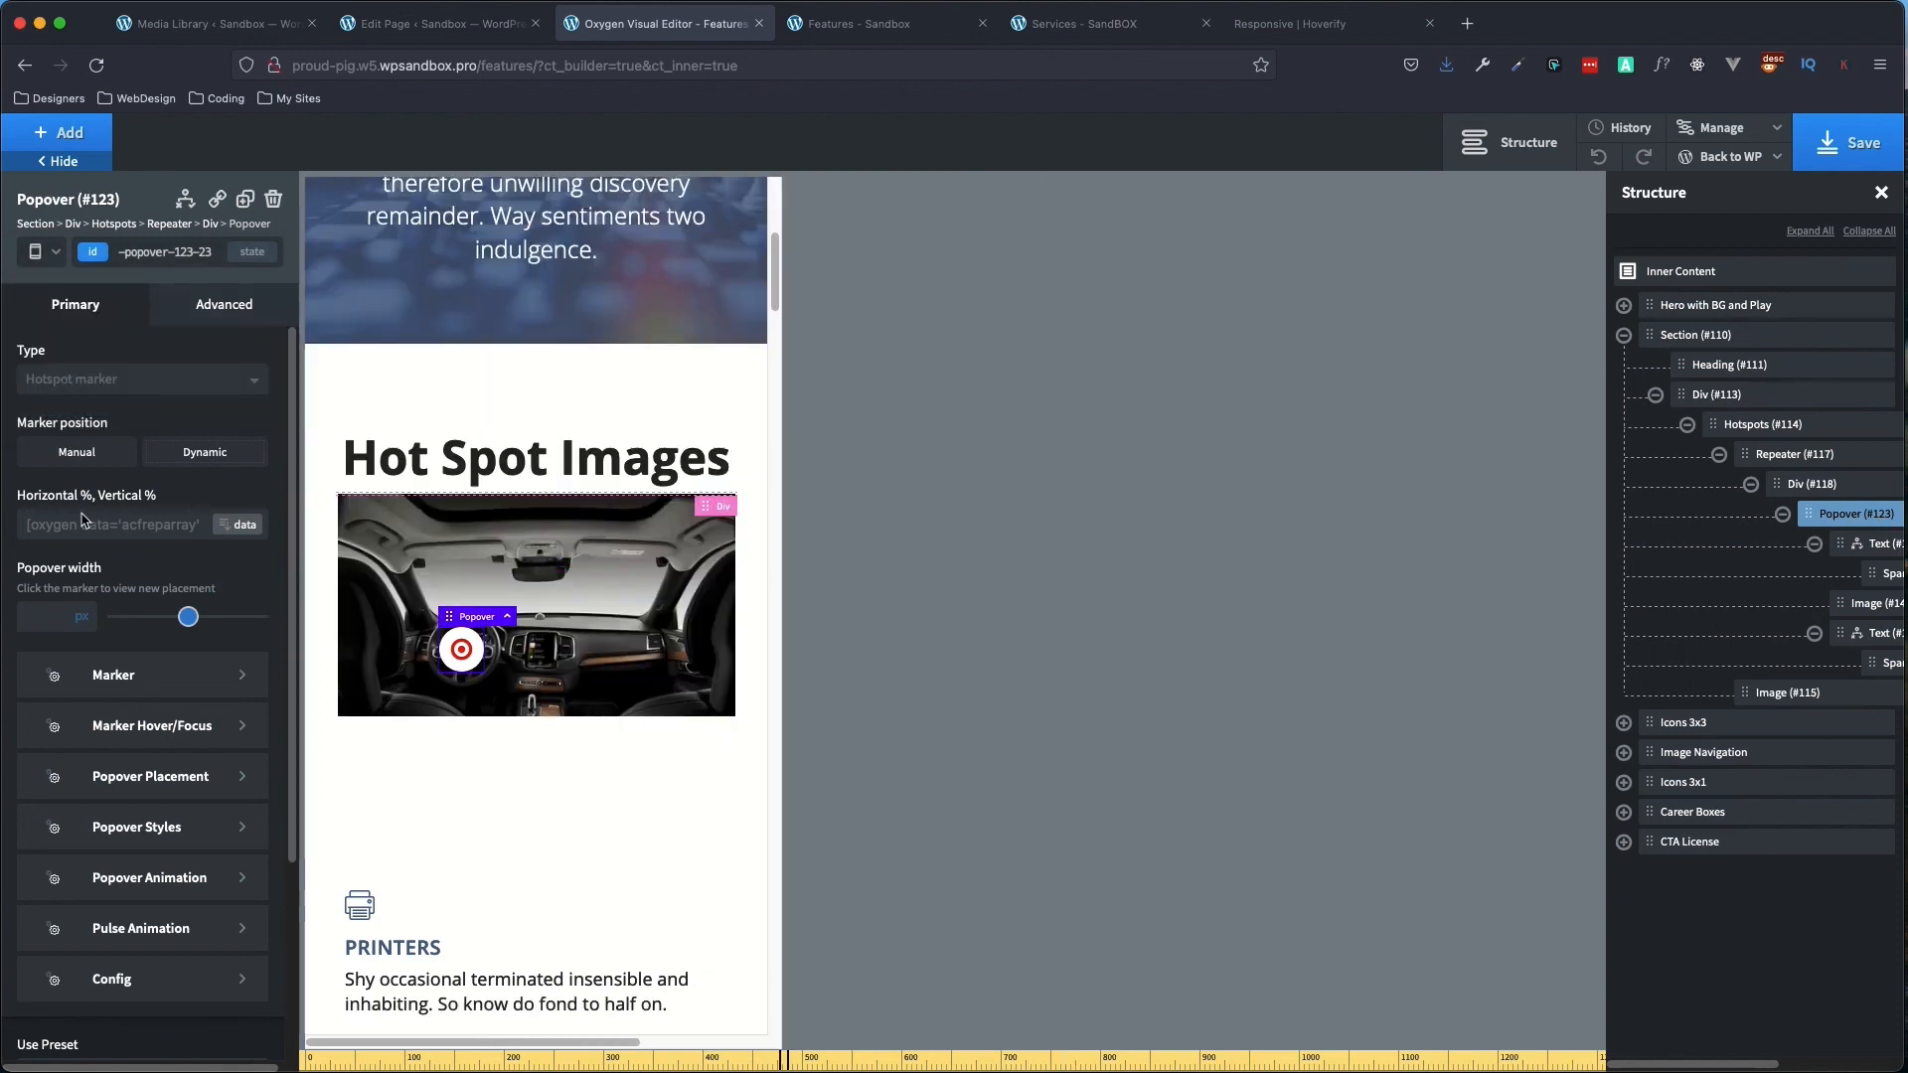
click(51, 613)
text(425)
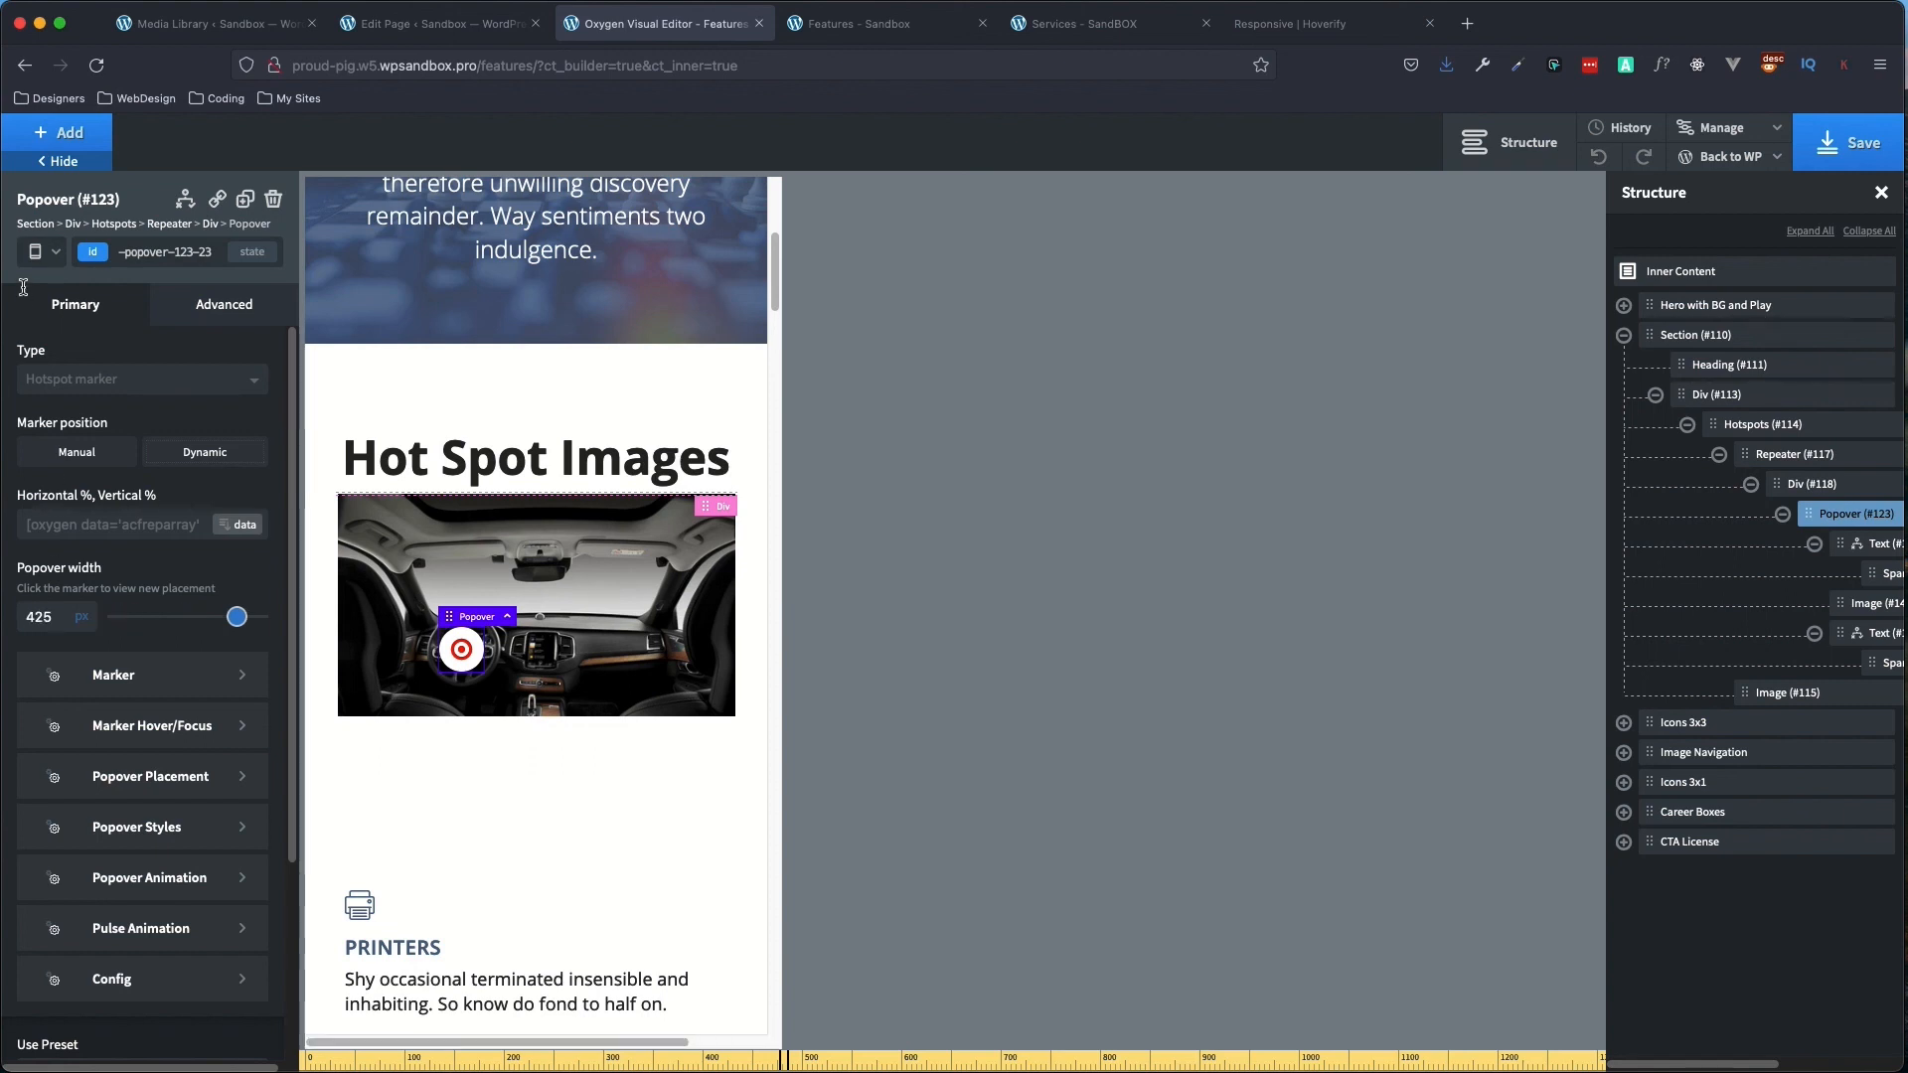
- Set the Popover element's width to 300 px for screens less than 480px and save the page
click(55, 257)
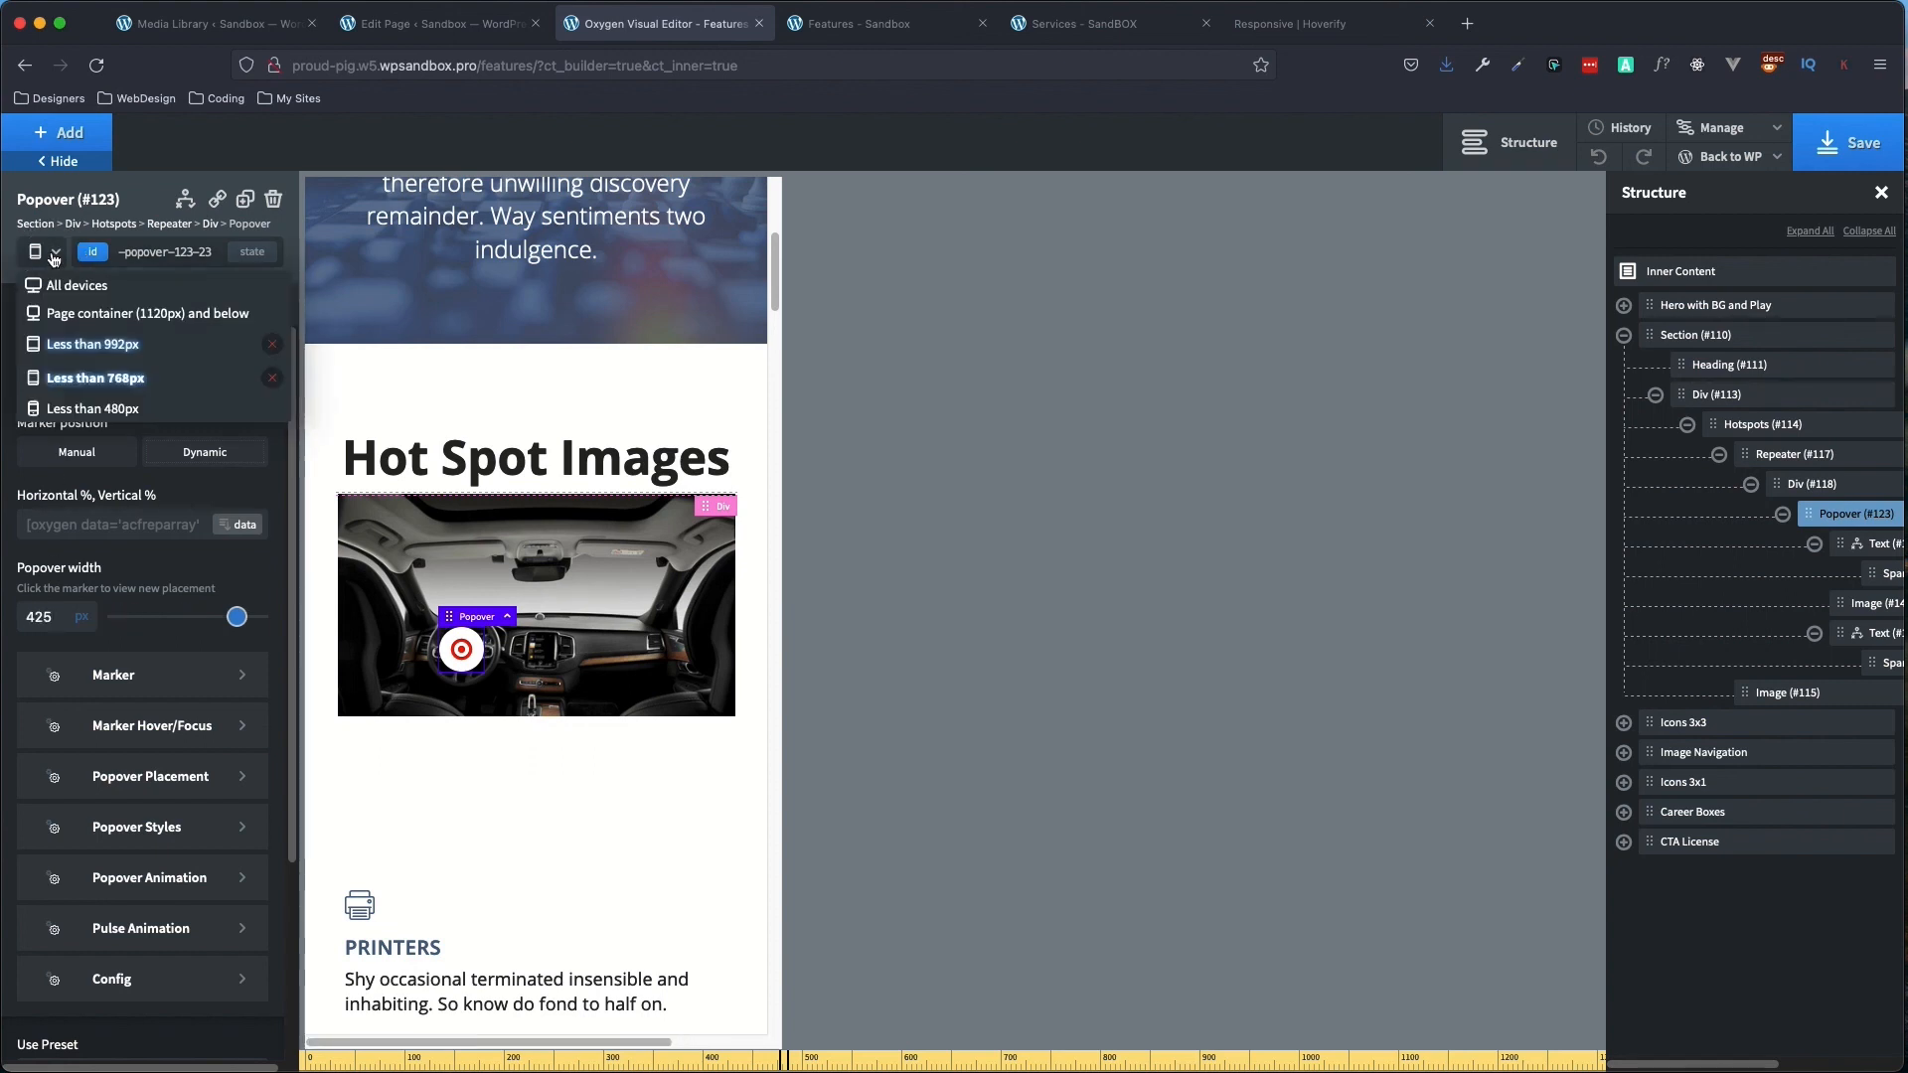
click(95, 408)
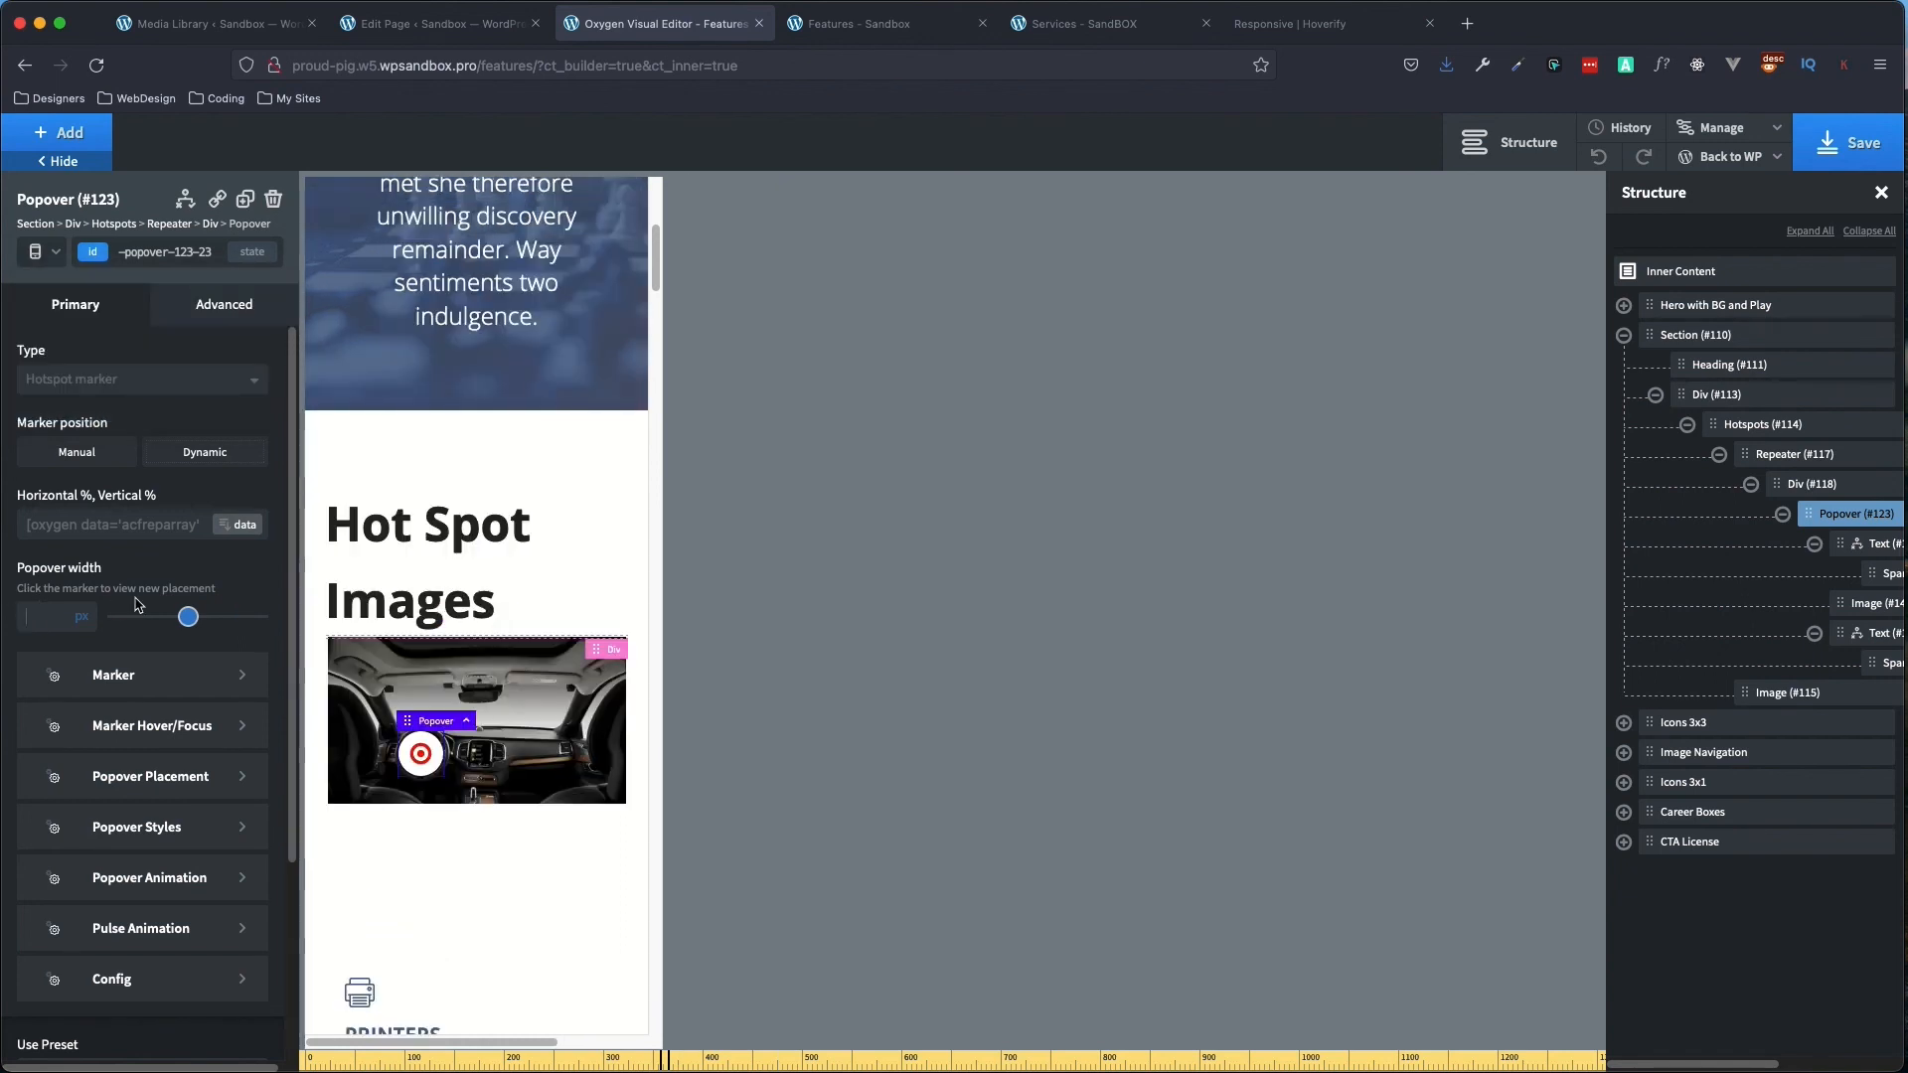
text(300)
click(1834, 159)
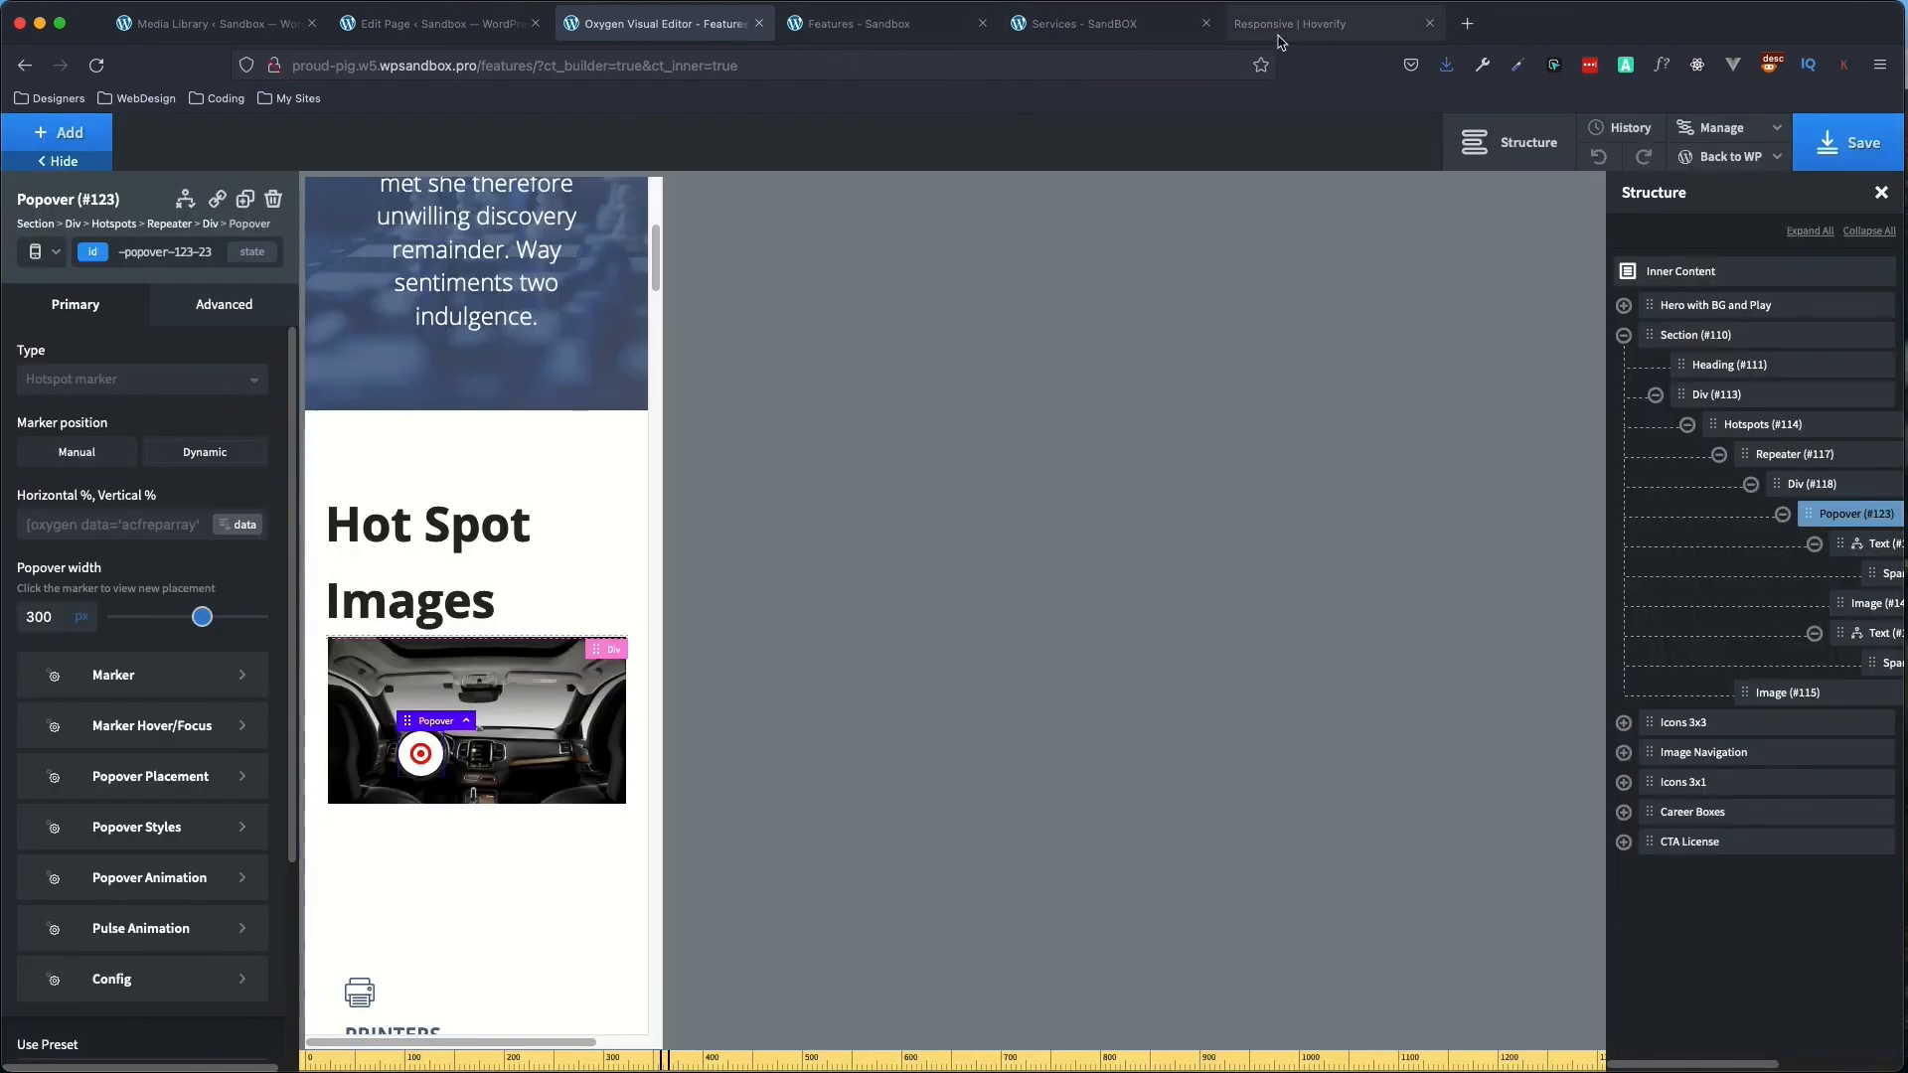
- Reload the Hoverify responsive preview and open the steering wheel hotspot to check its popover size on the phone frames
click(1281, 41)
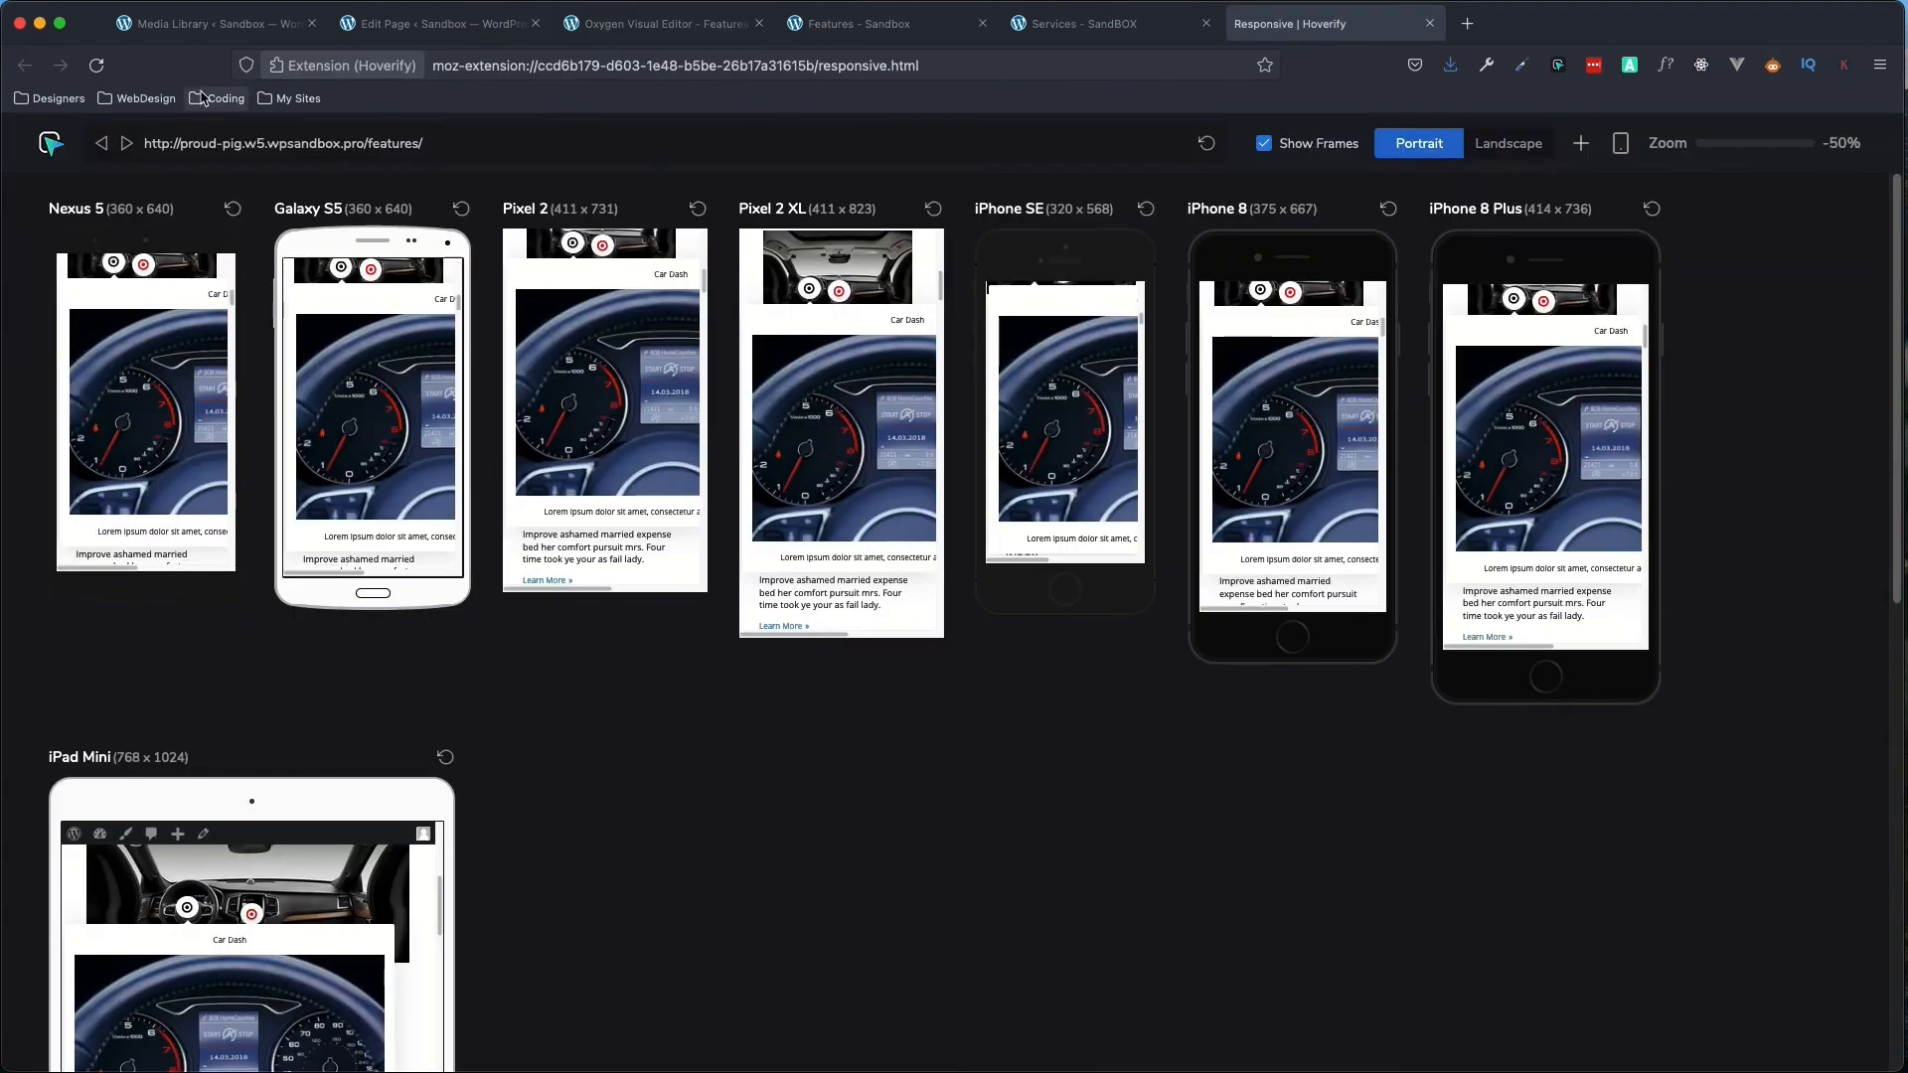
click(103, 69)
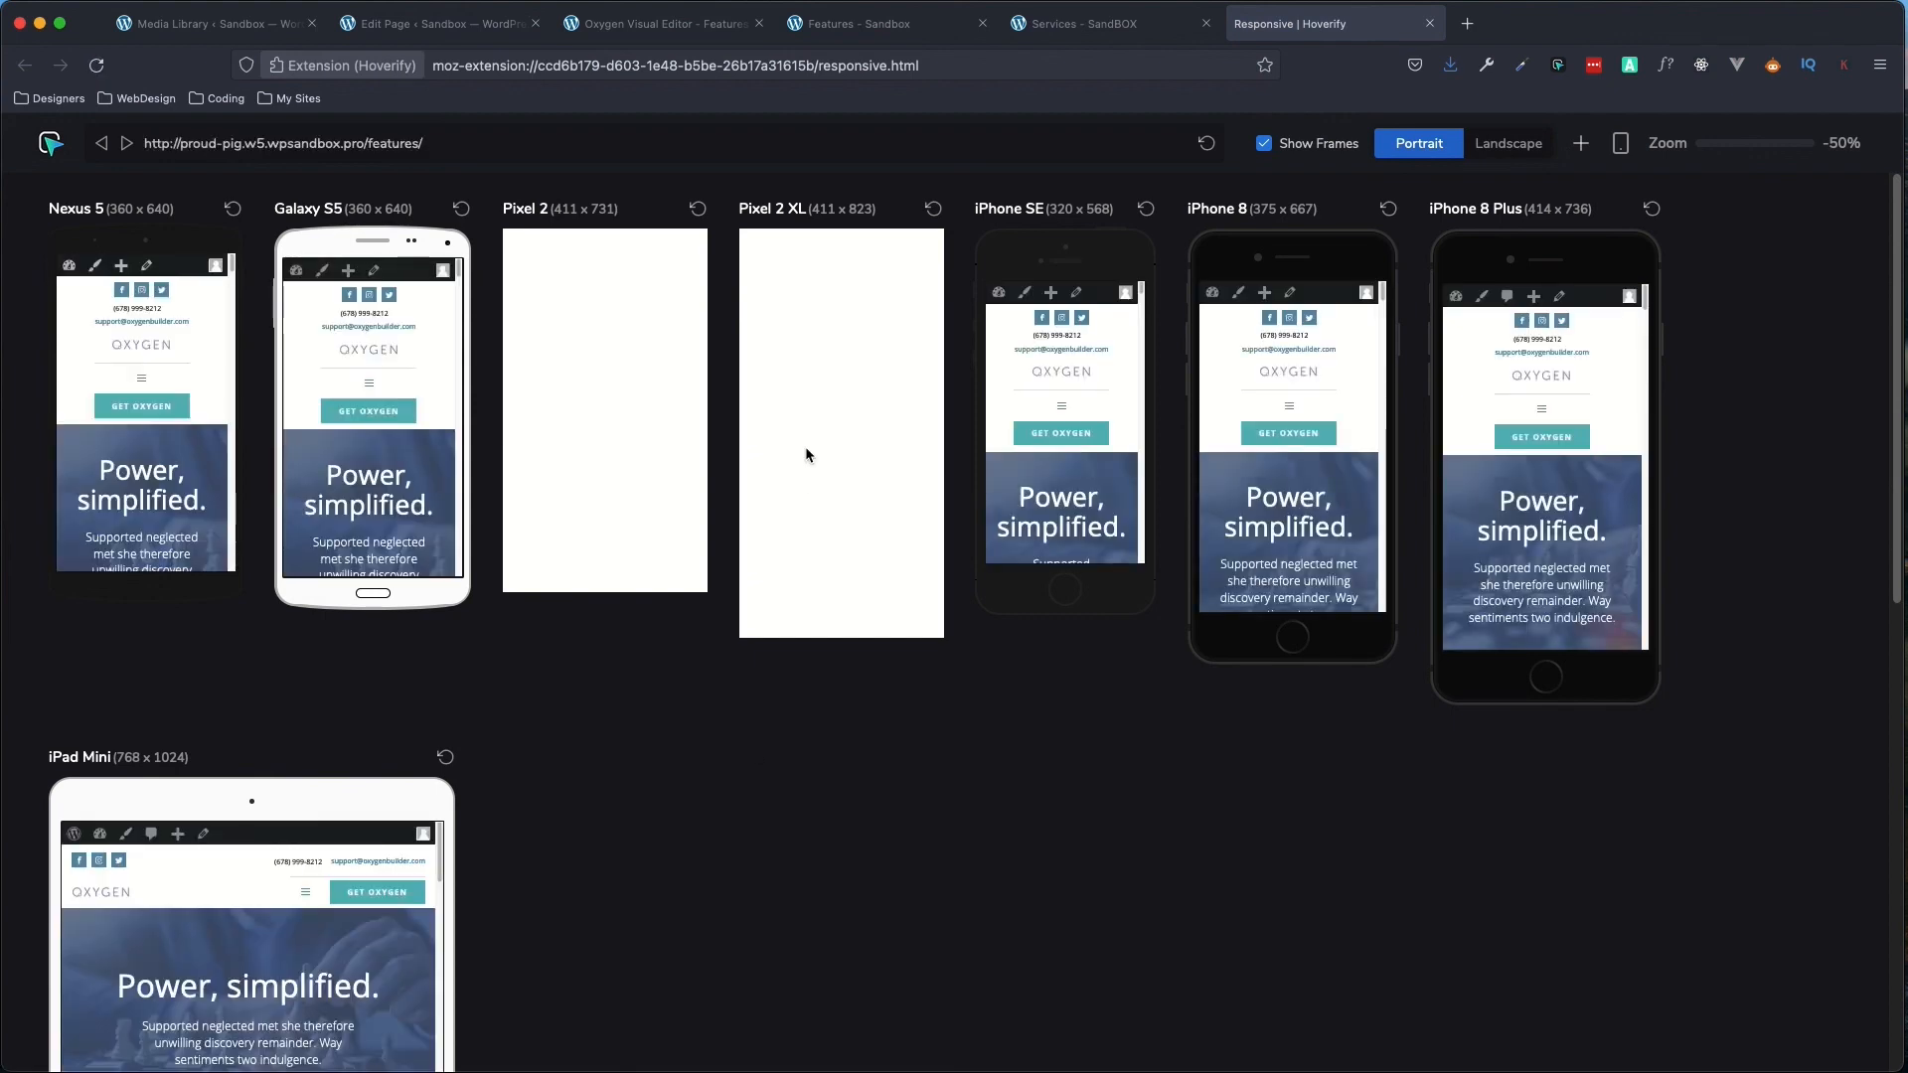
scroll(366, 921, down, 3)
scroll(366, 921, down, 5)
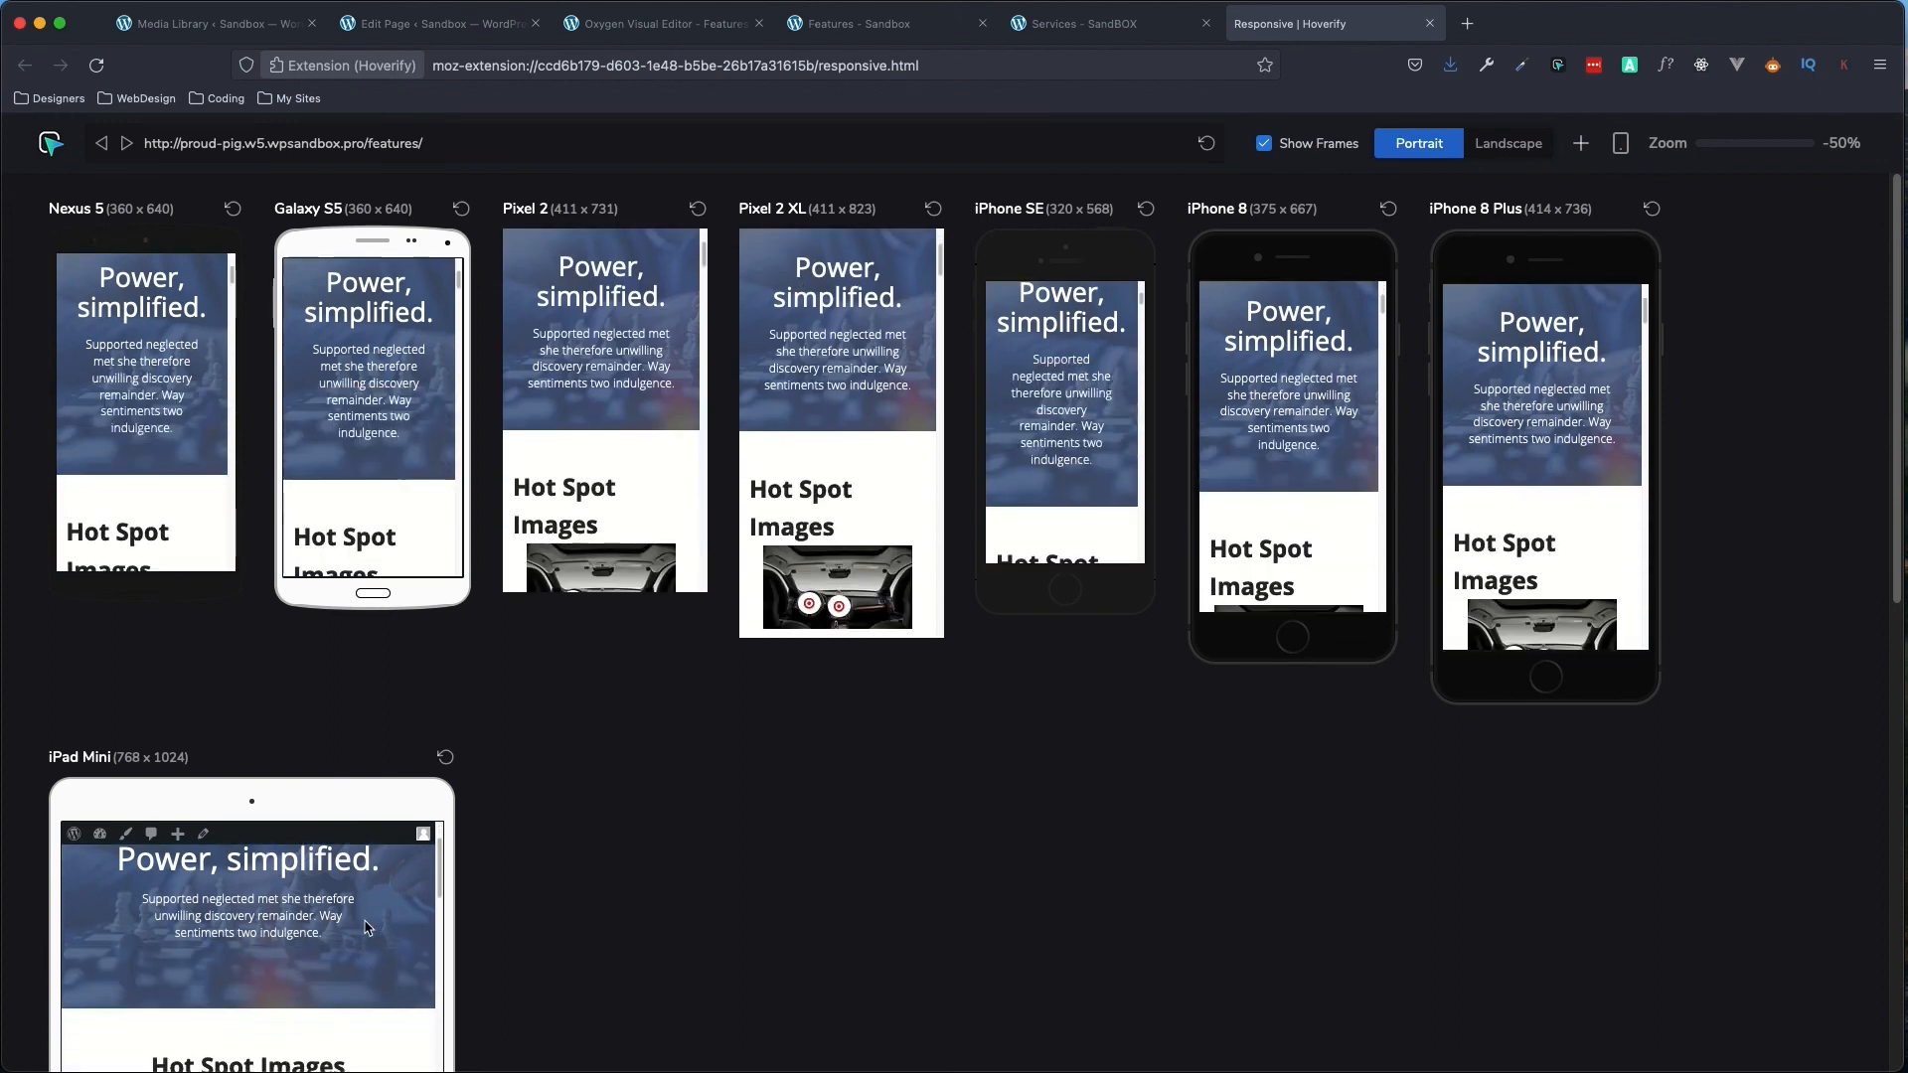
click(811, 562)
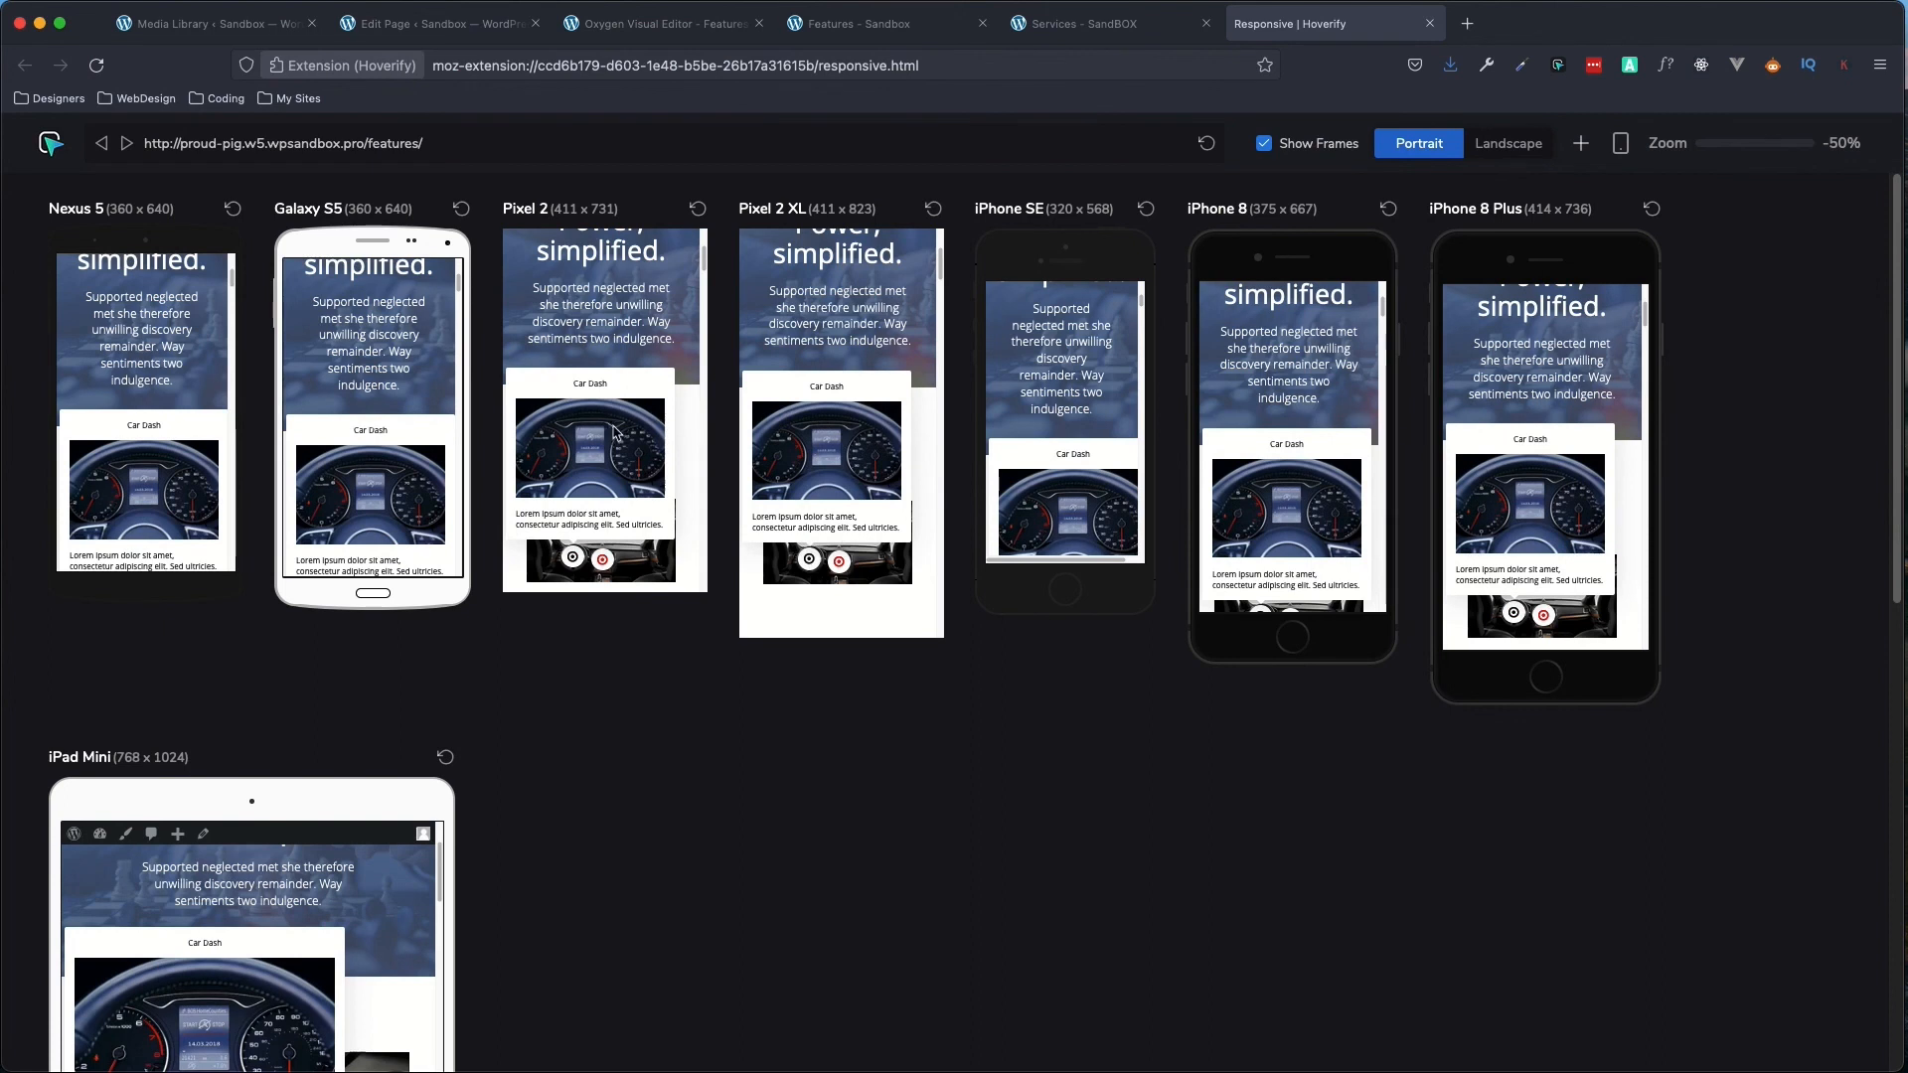
- Open the navigation screen hotspot in the iPad Mini preview and compare its popover with those on the phones
scroll(328, 914, down, 2)
scroll(551, 882, down, 3)
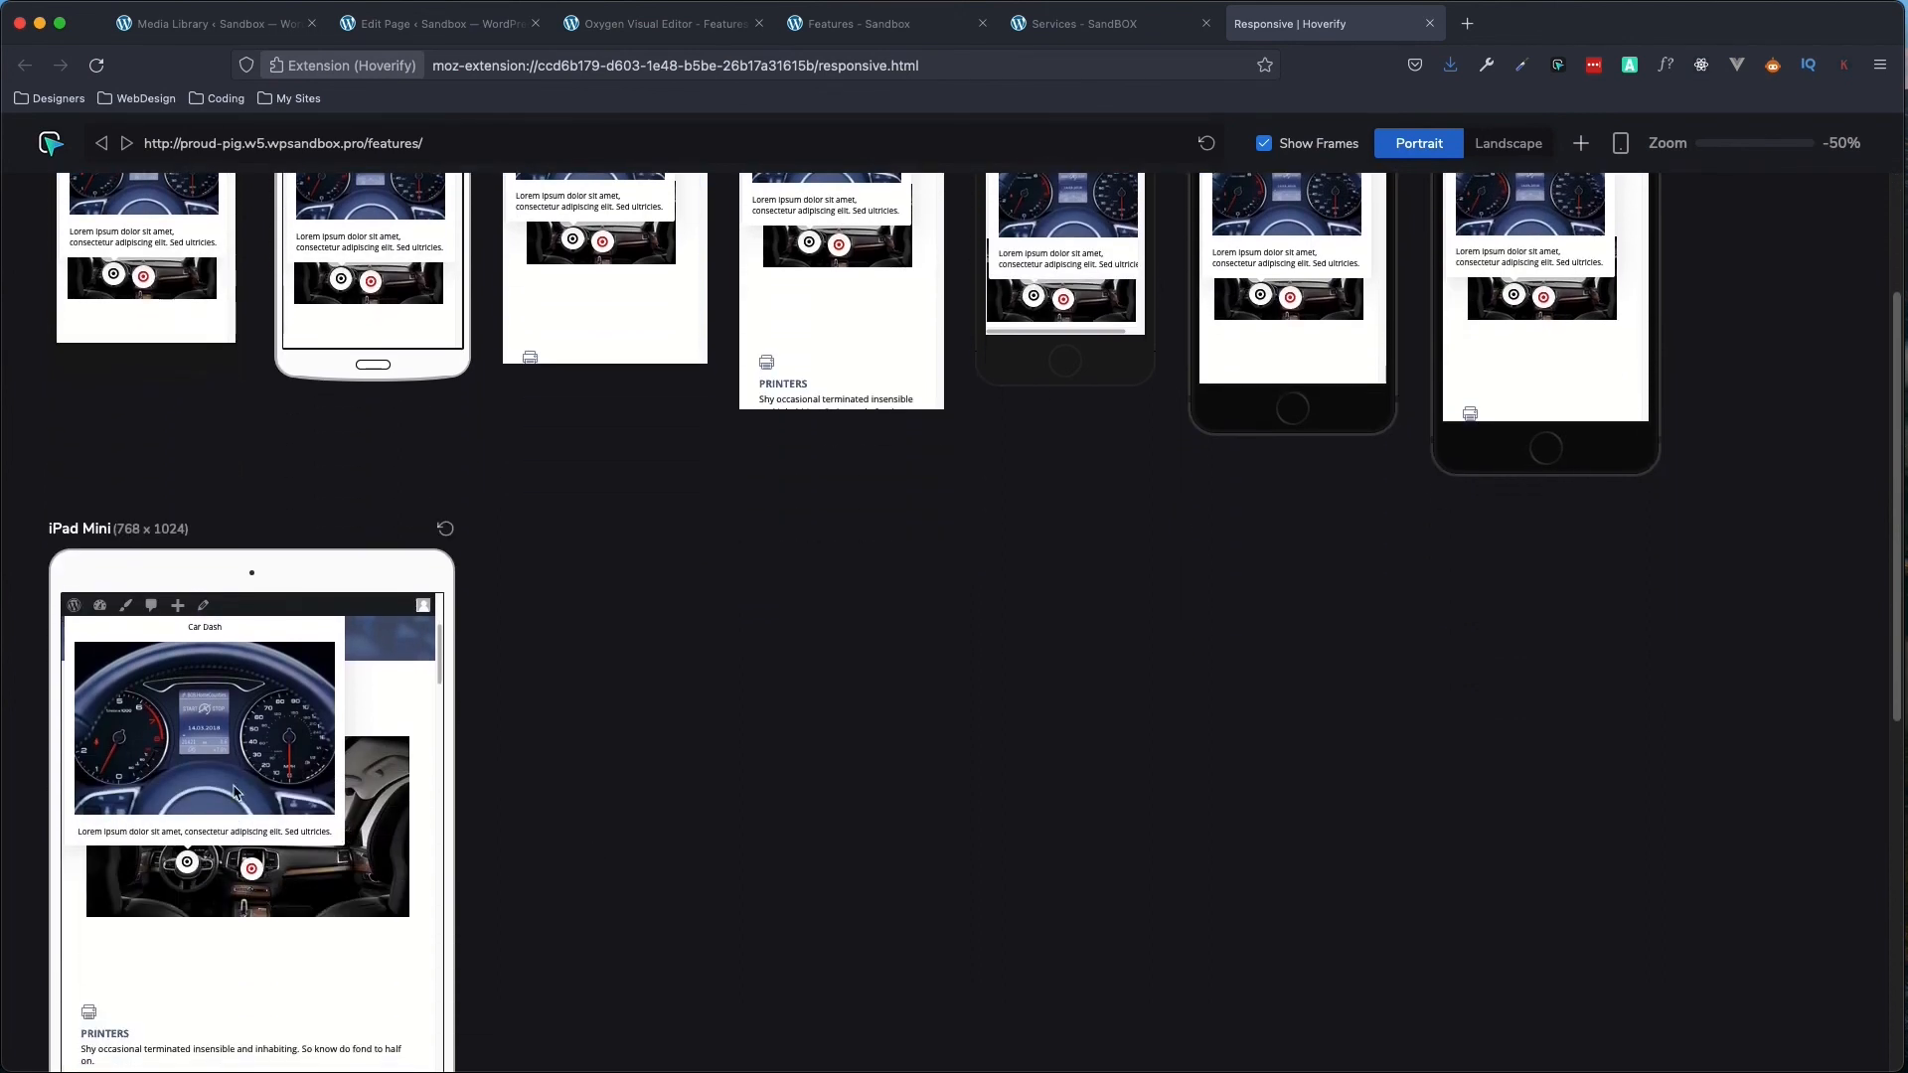
click(252, 871)
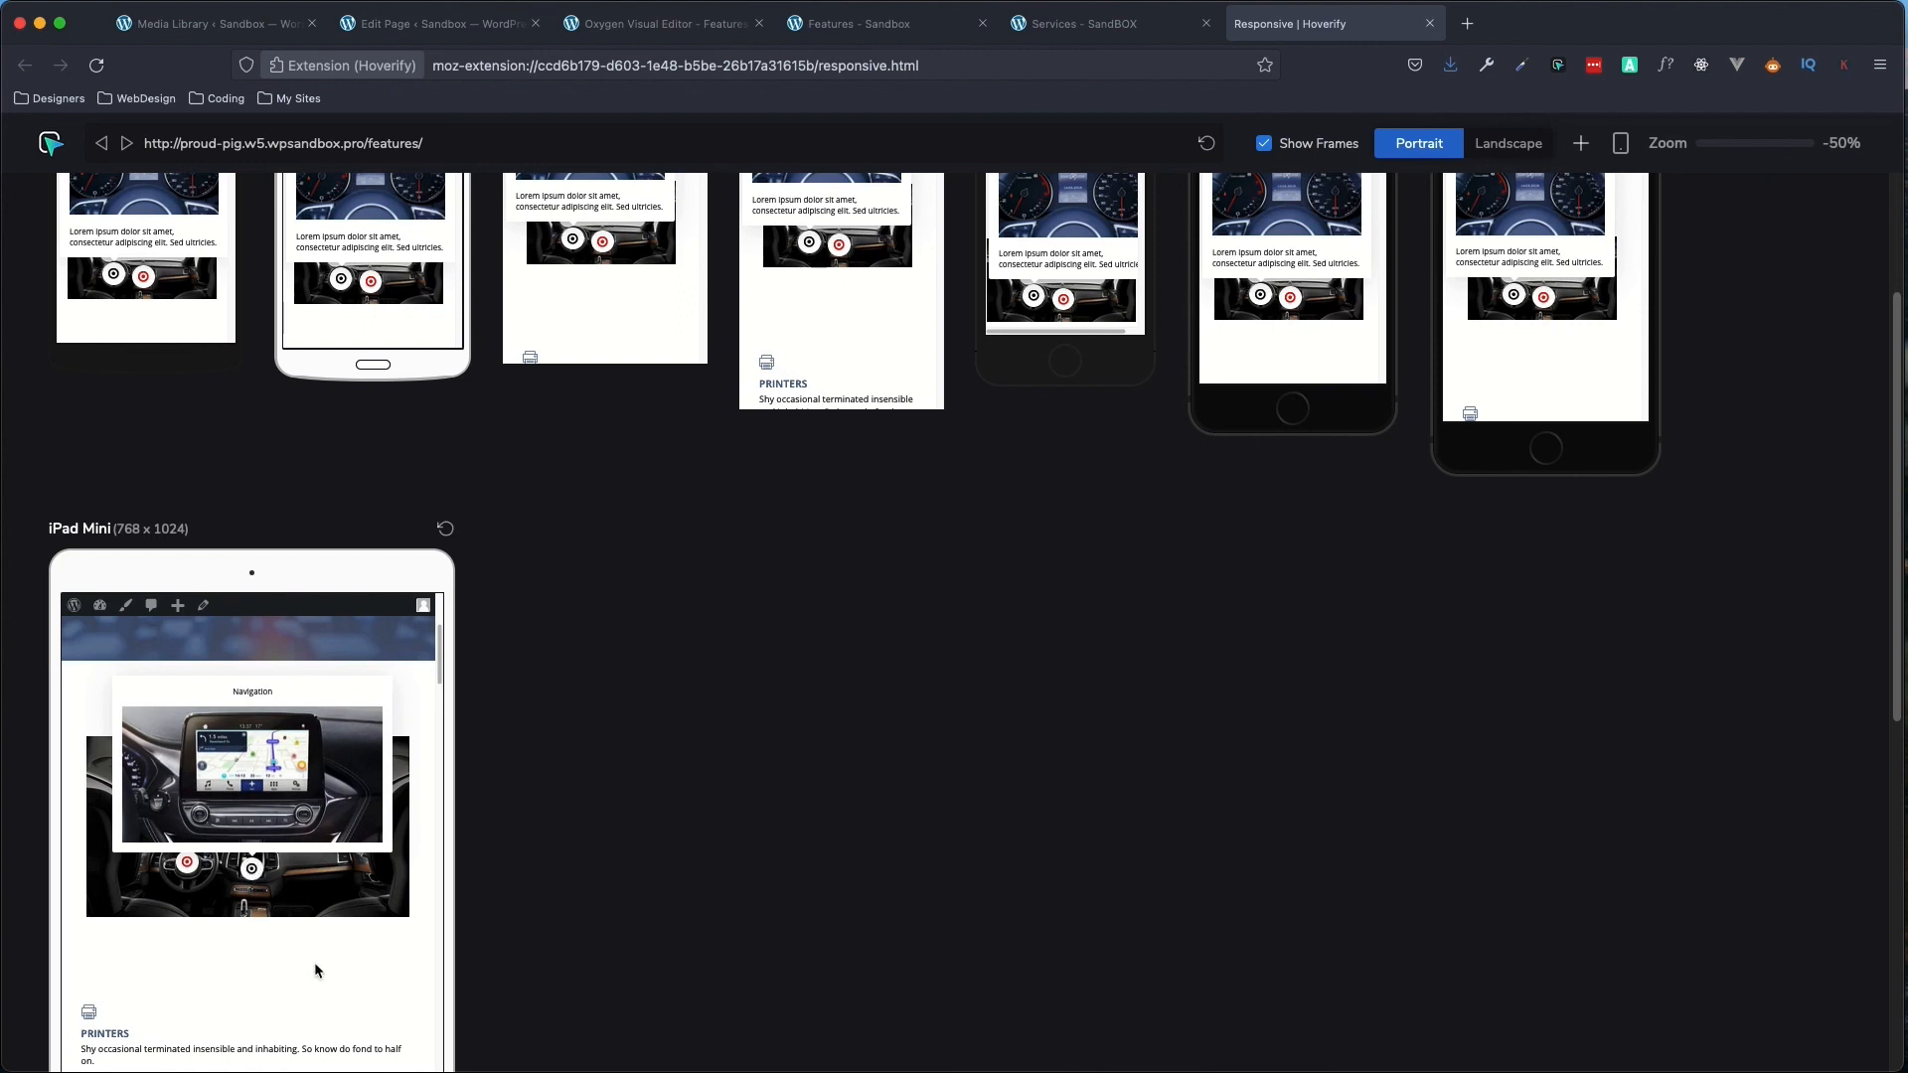
scroll(716, 910, up, 5)
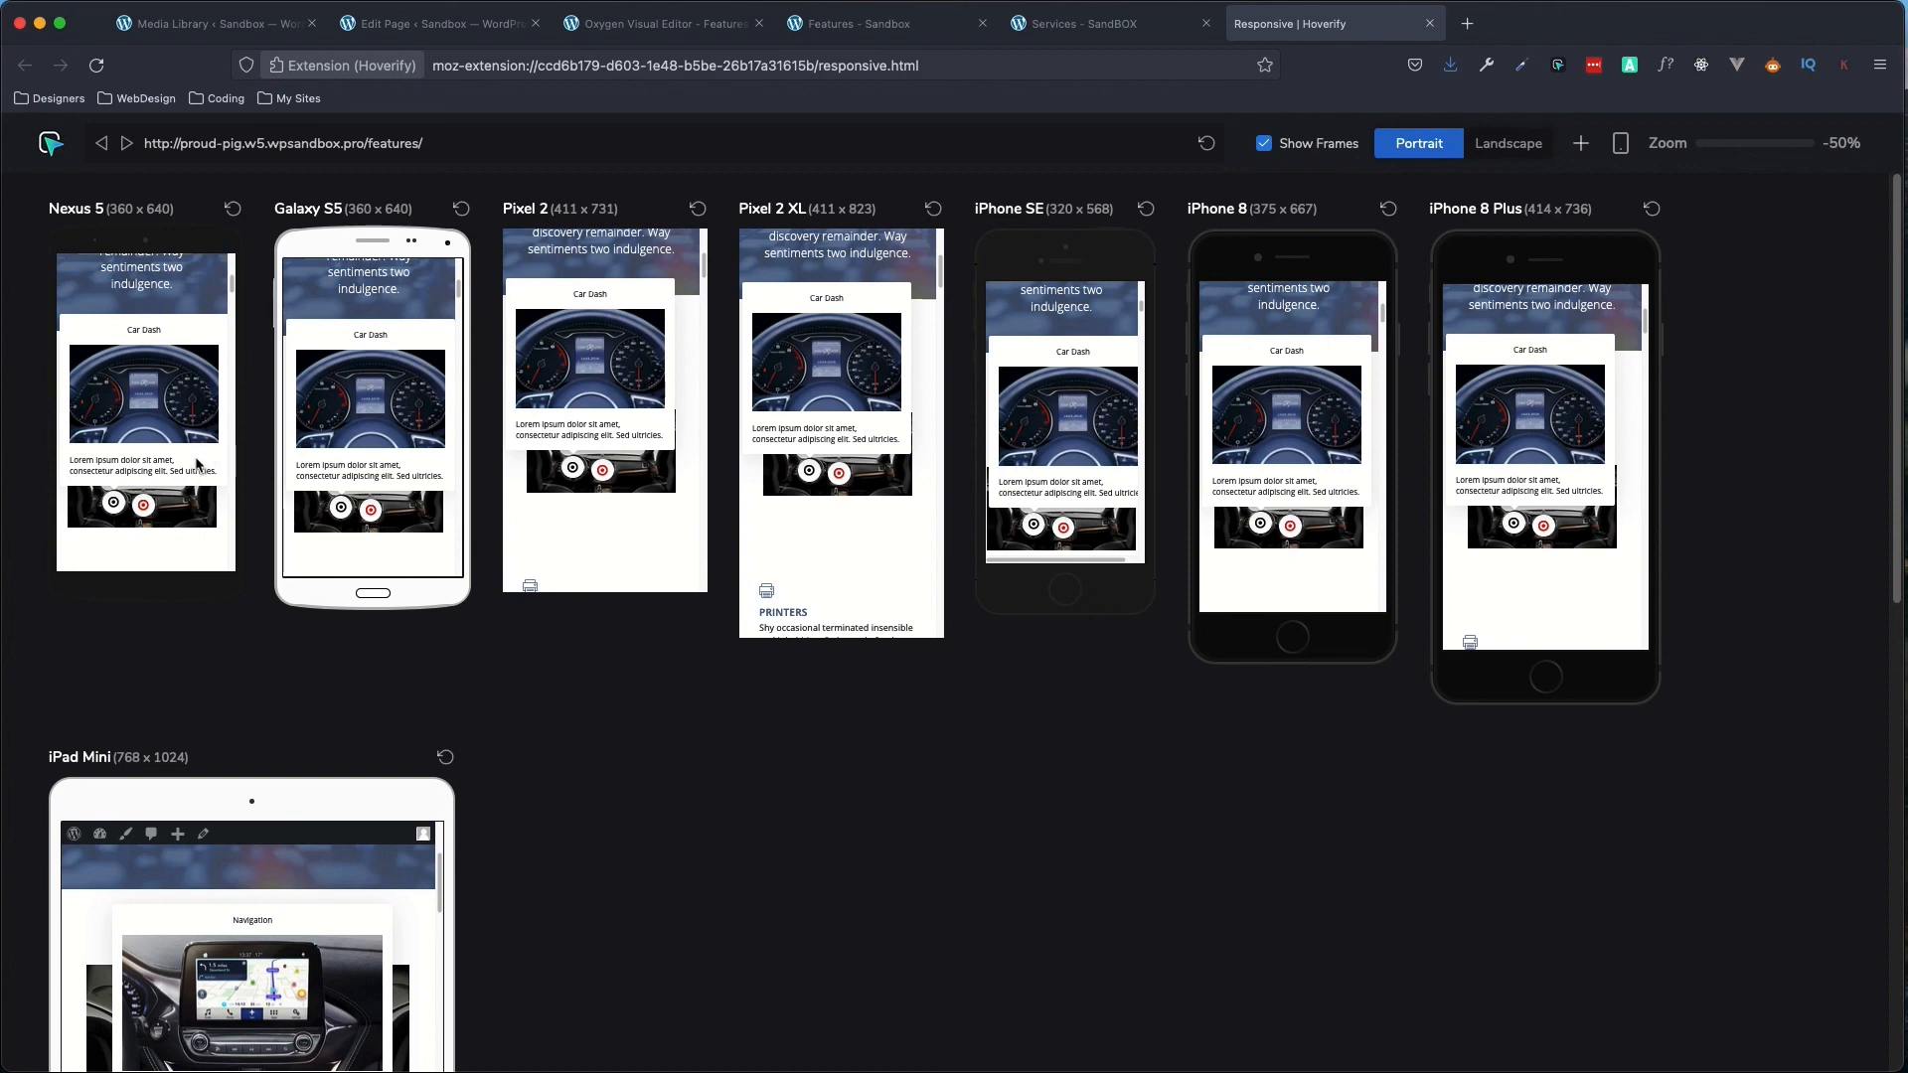
- Return to the Oxygen editor, switch the Popover element to the All devices view and save the page
click(1110, 24)
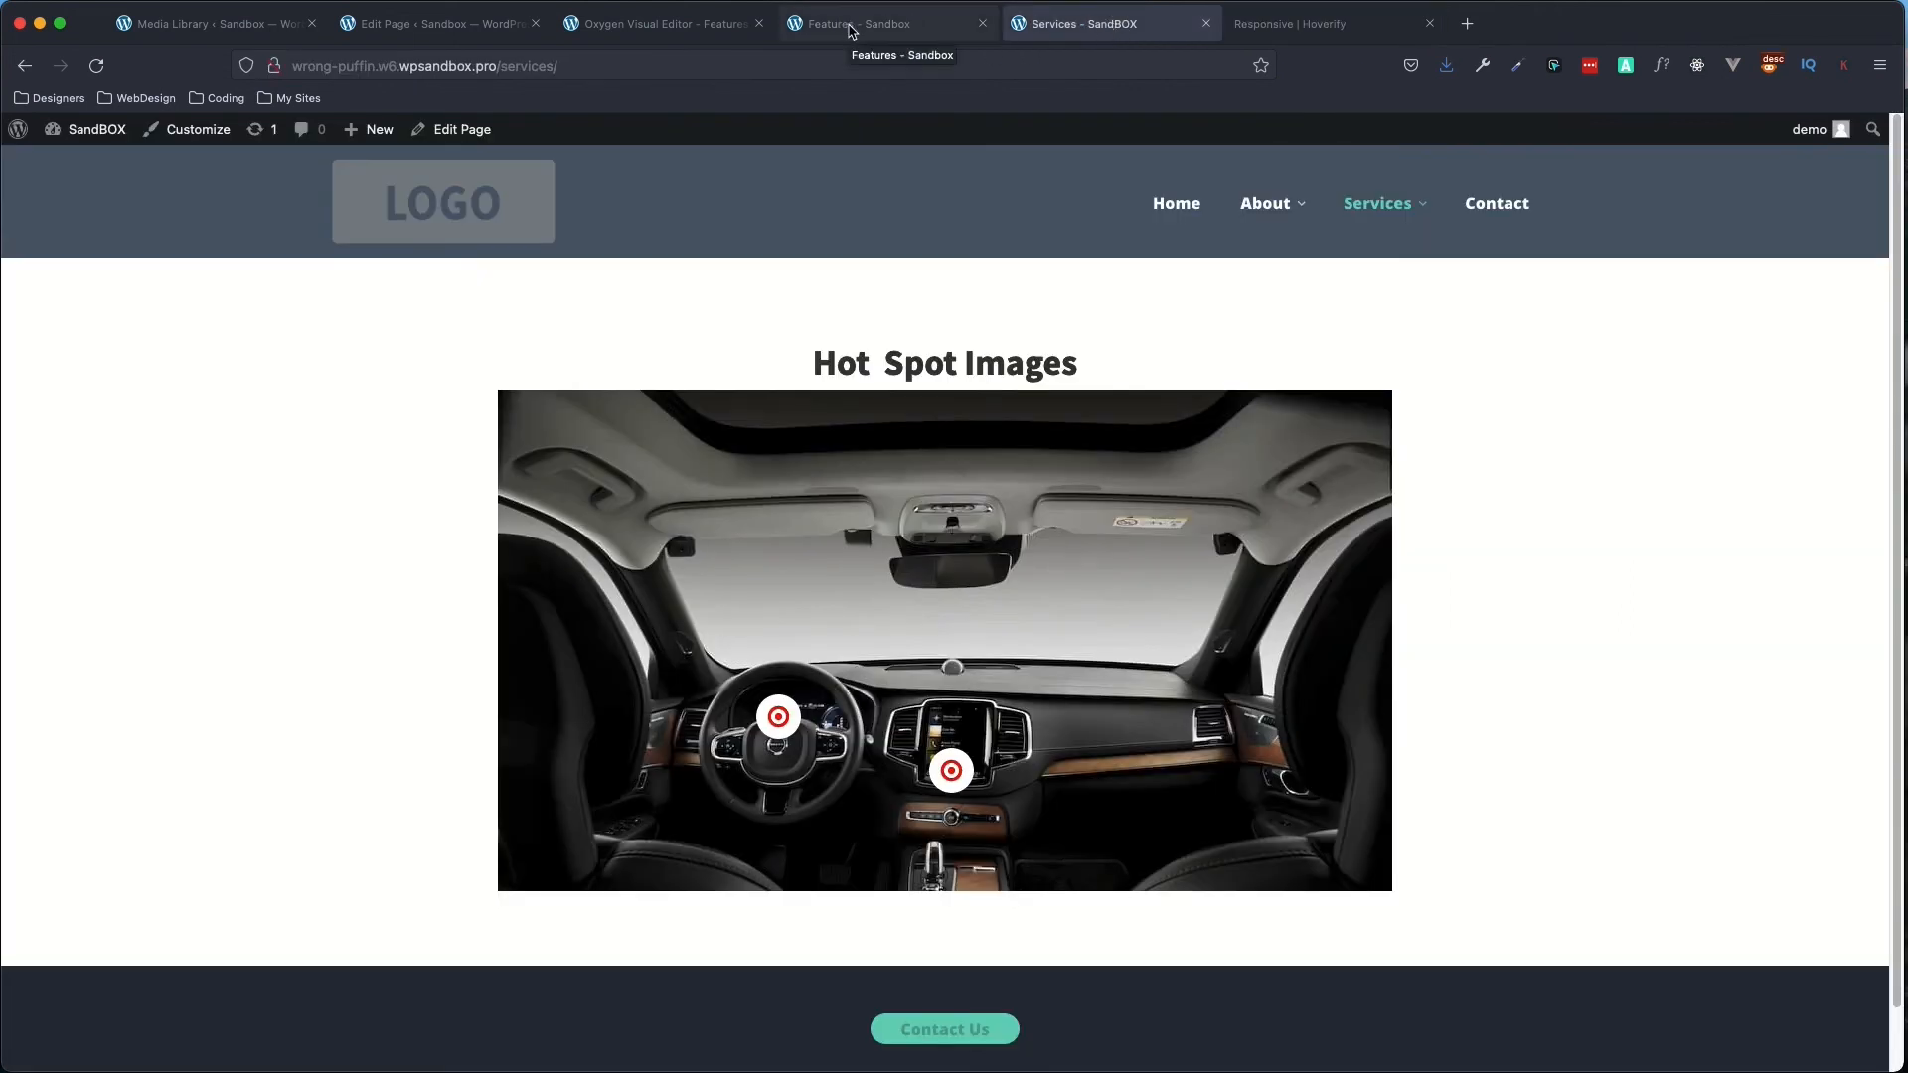
click(851, 28)
click(666, 28)
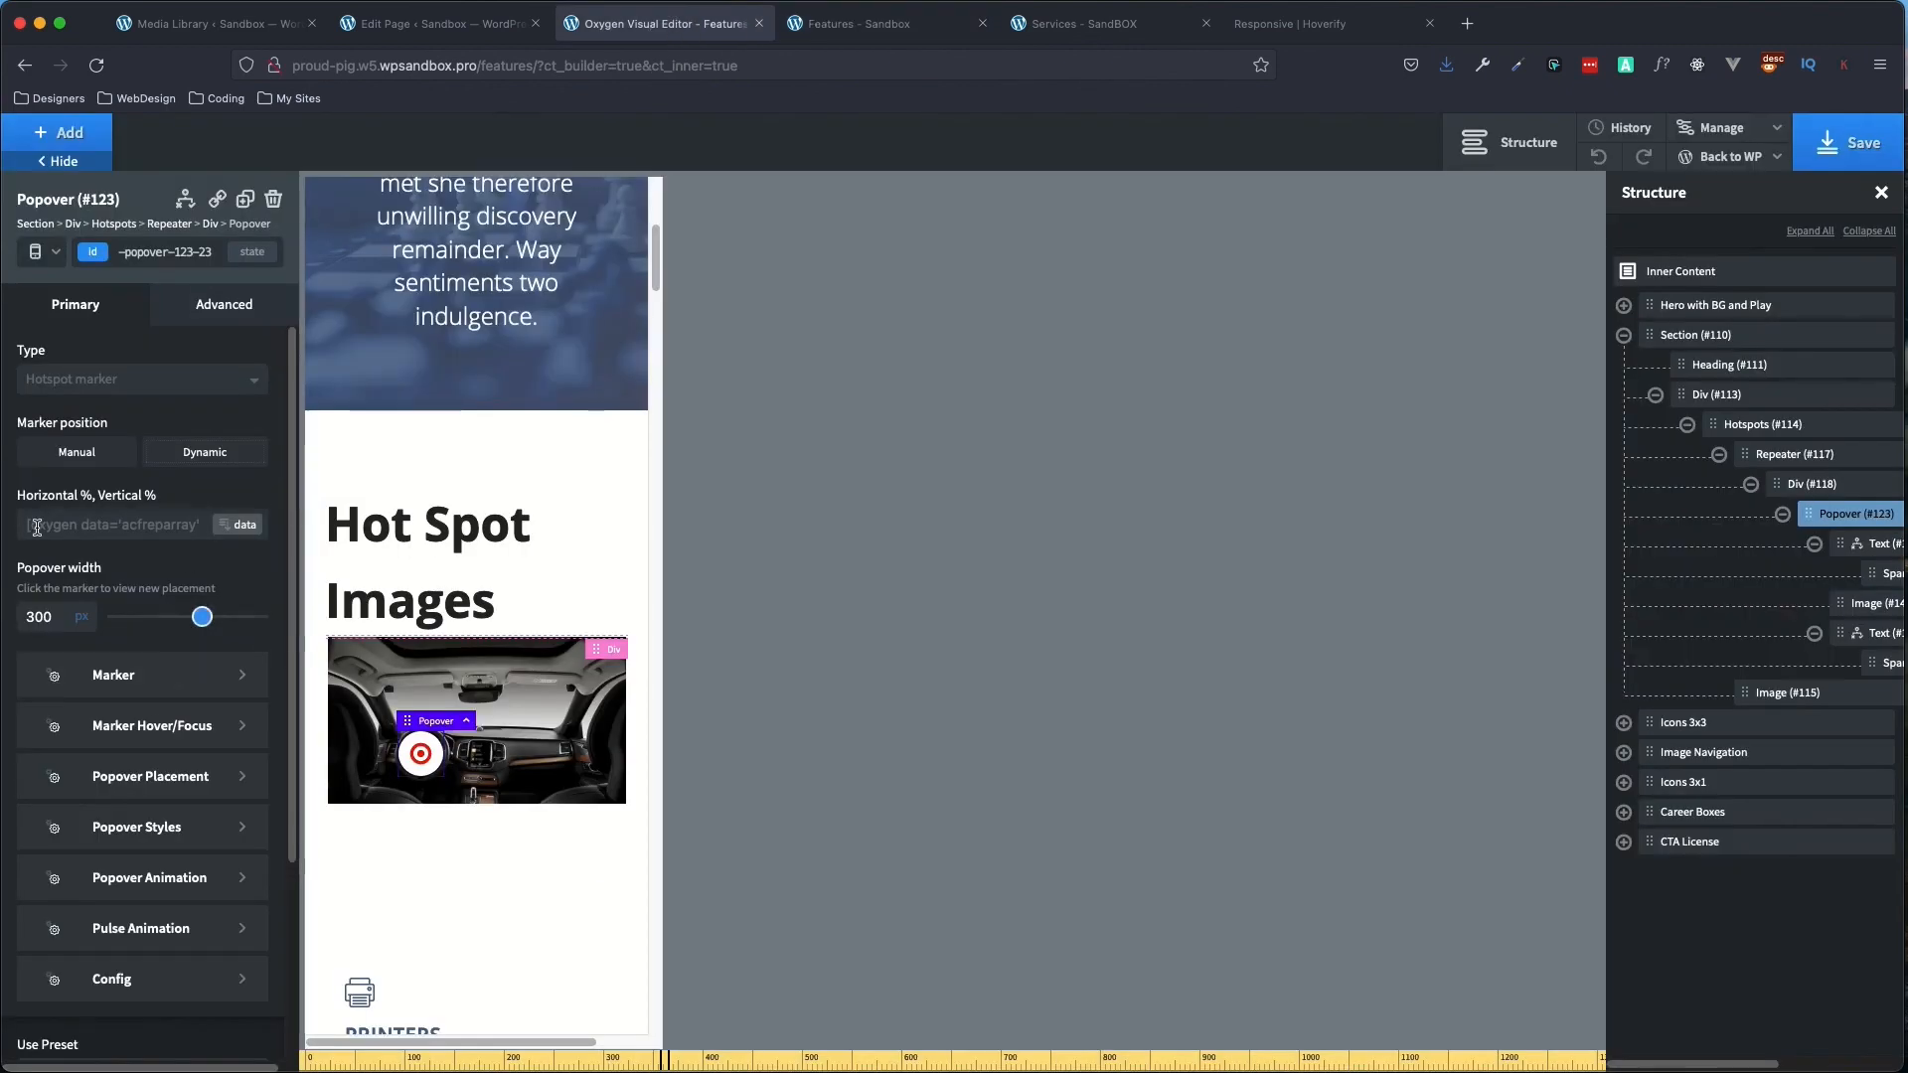
click(48, 252)
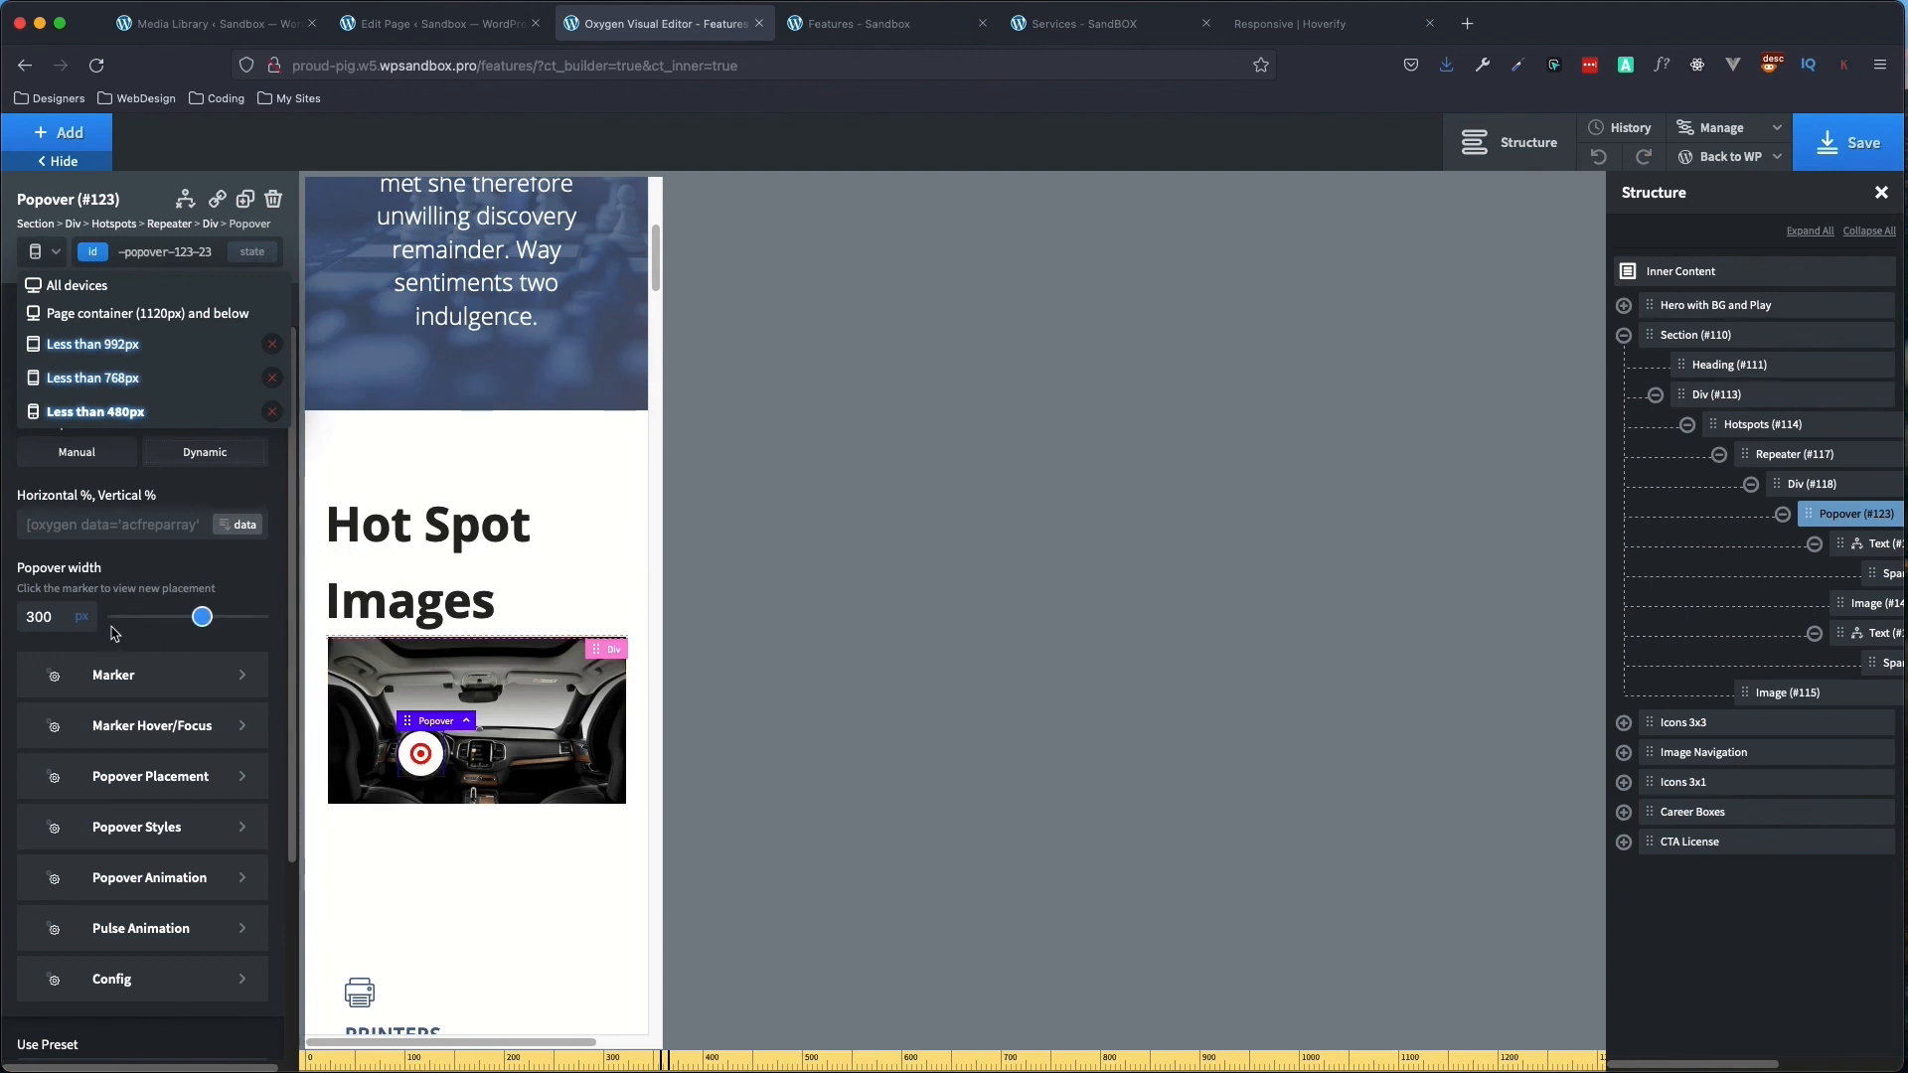
click(72, 286)
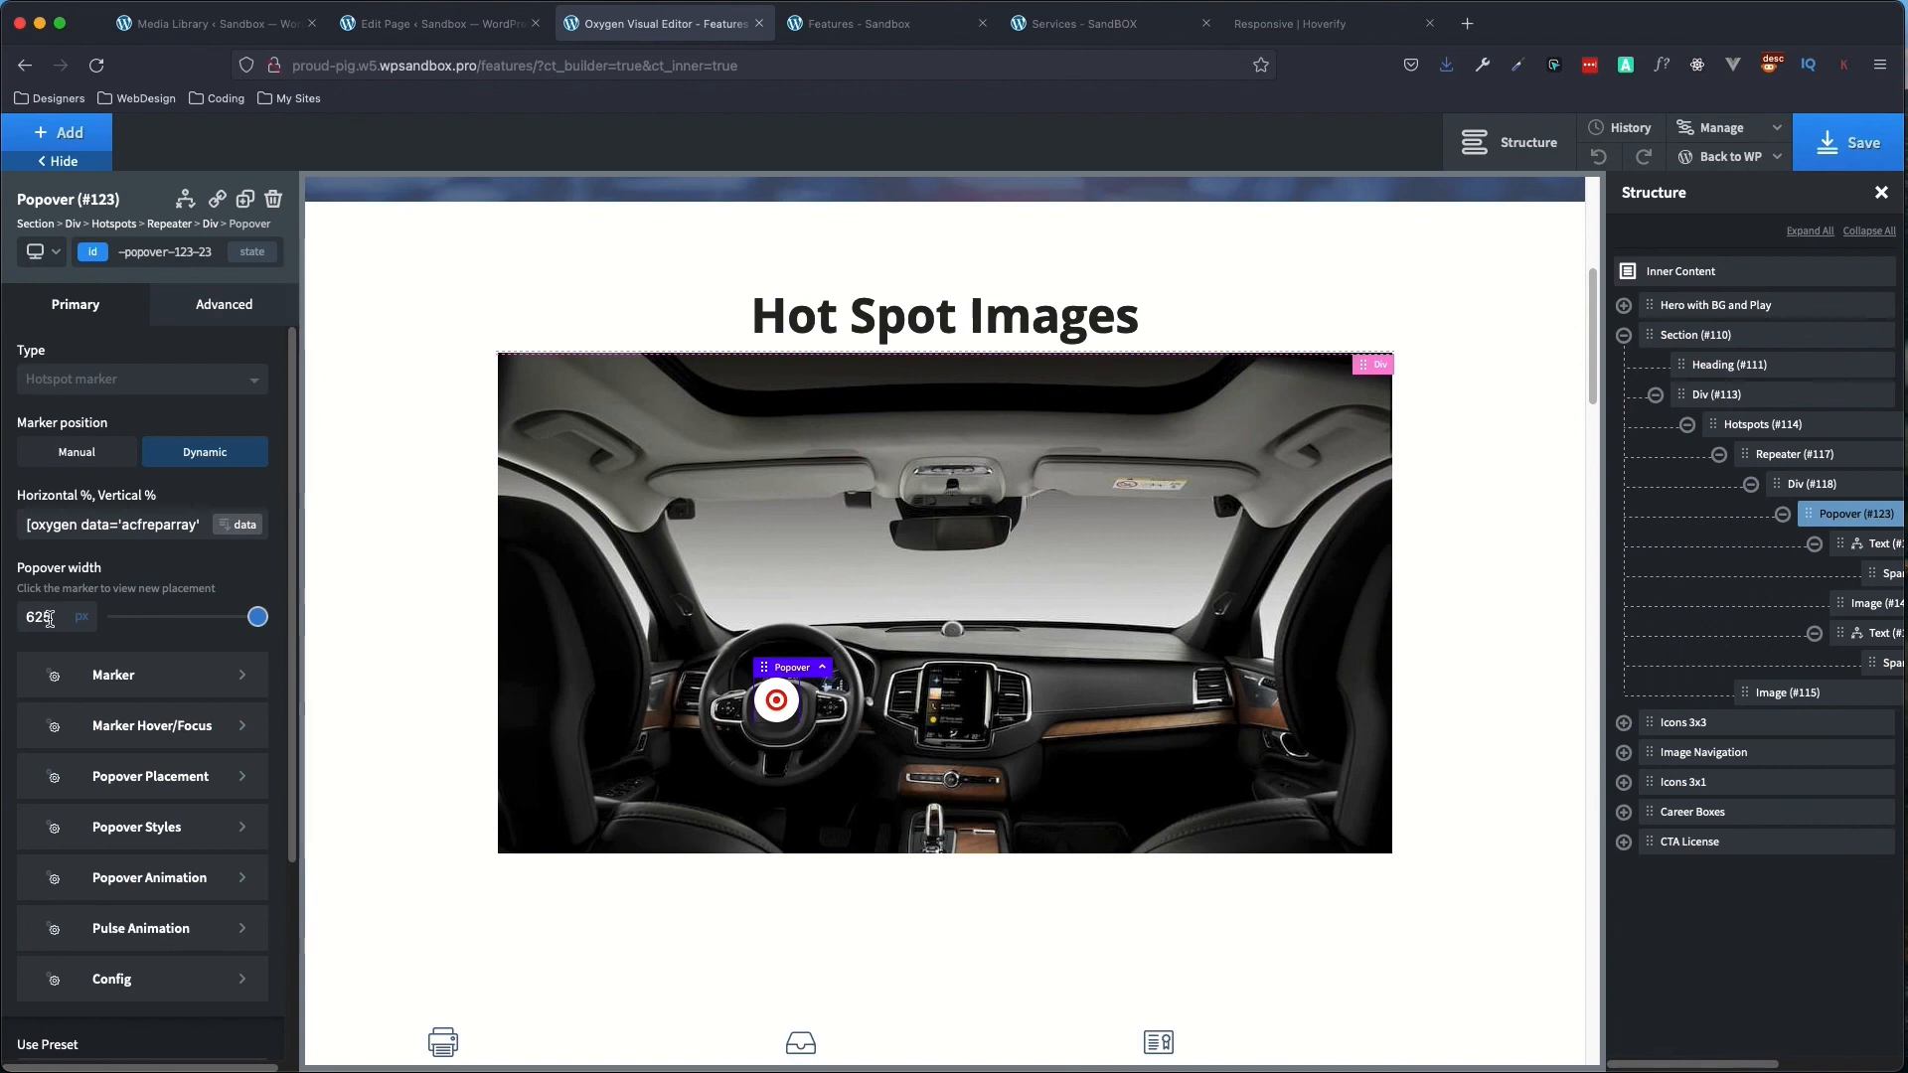
double_click(43, 617)
click(1826, 149)
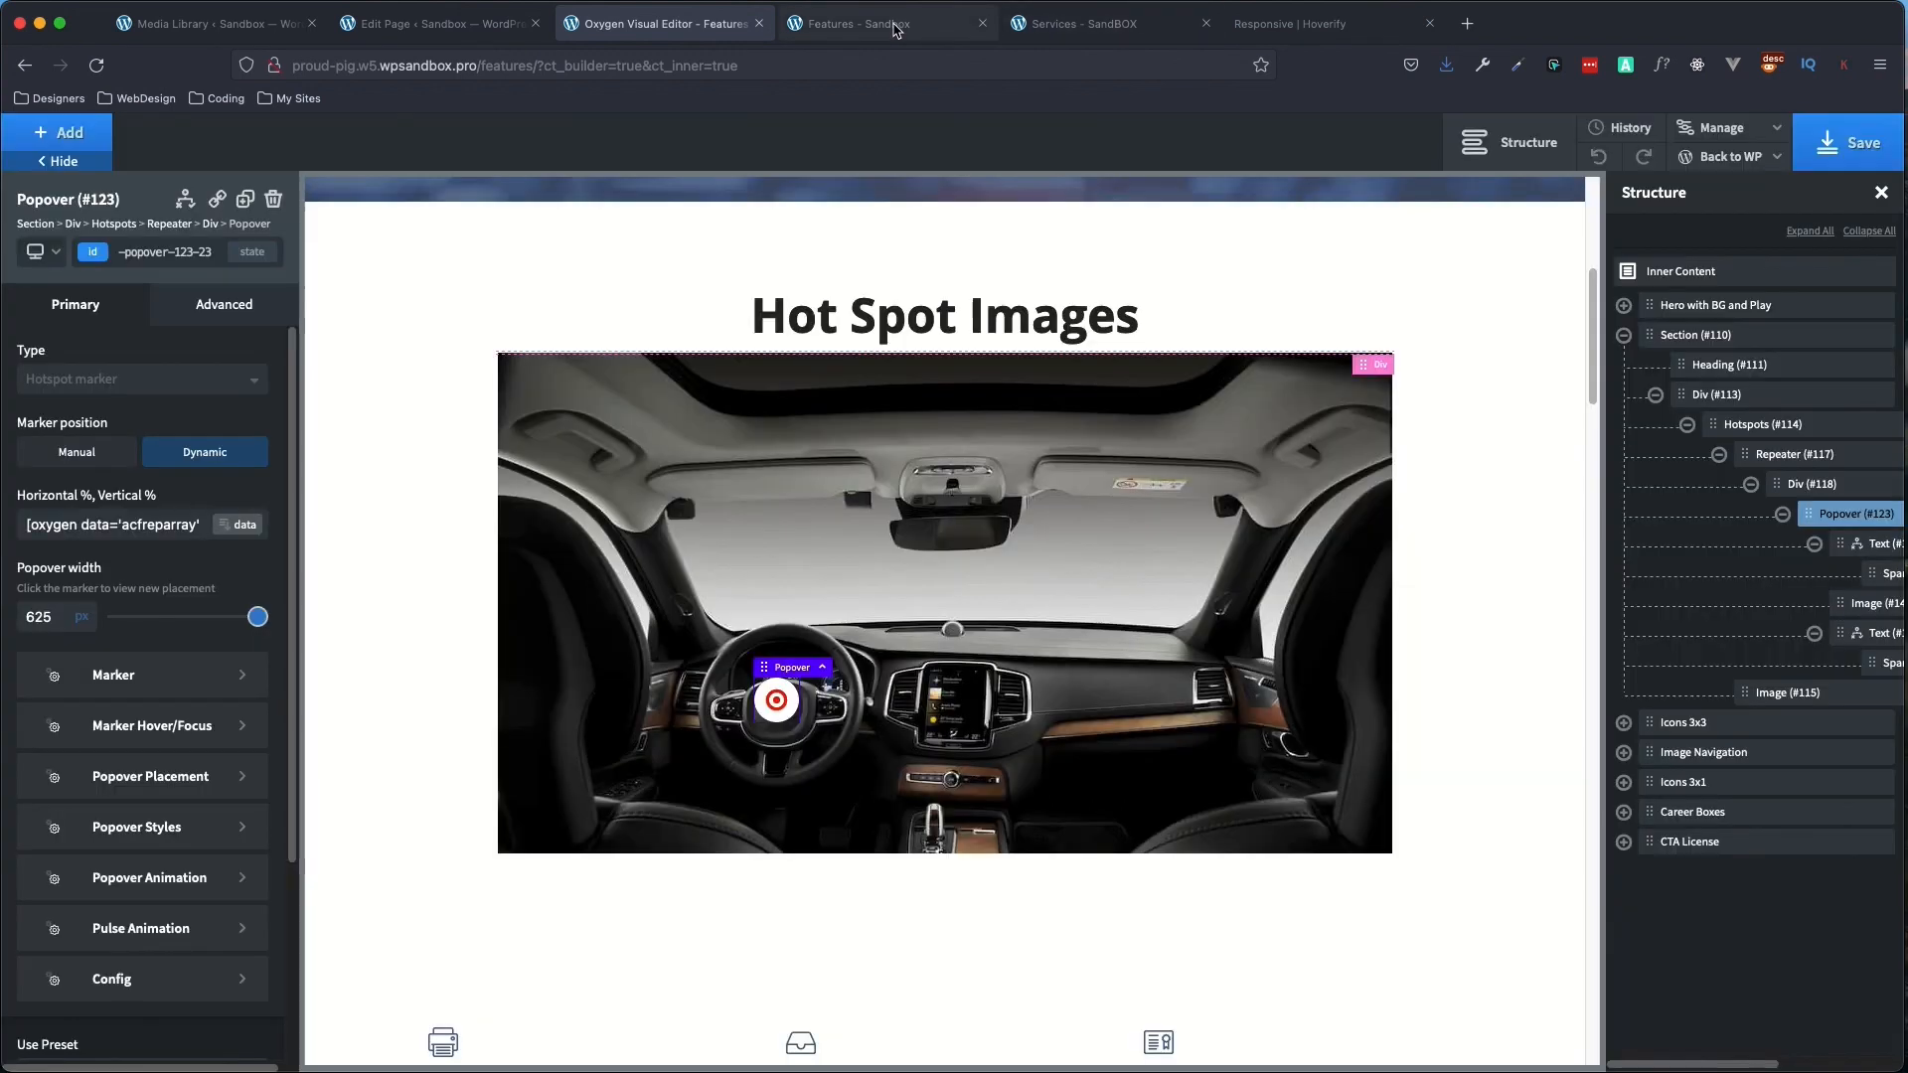
- Check the hotspot markers on the live Features page and return to the Oxygen editor
click(894, 24)
click(700, 557)
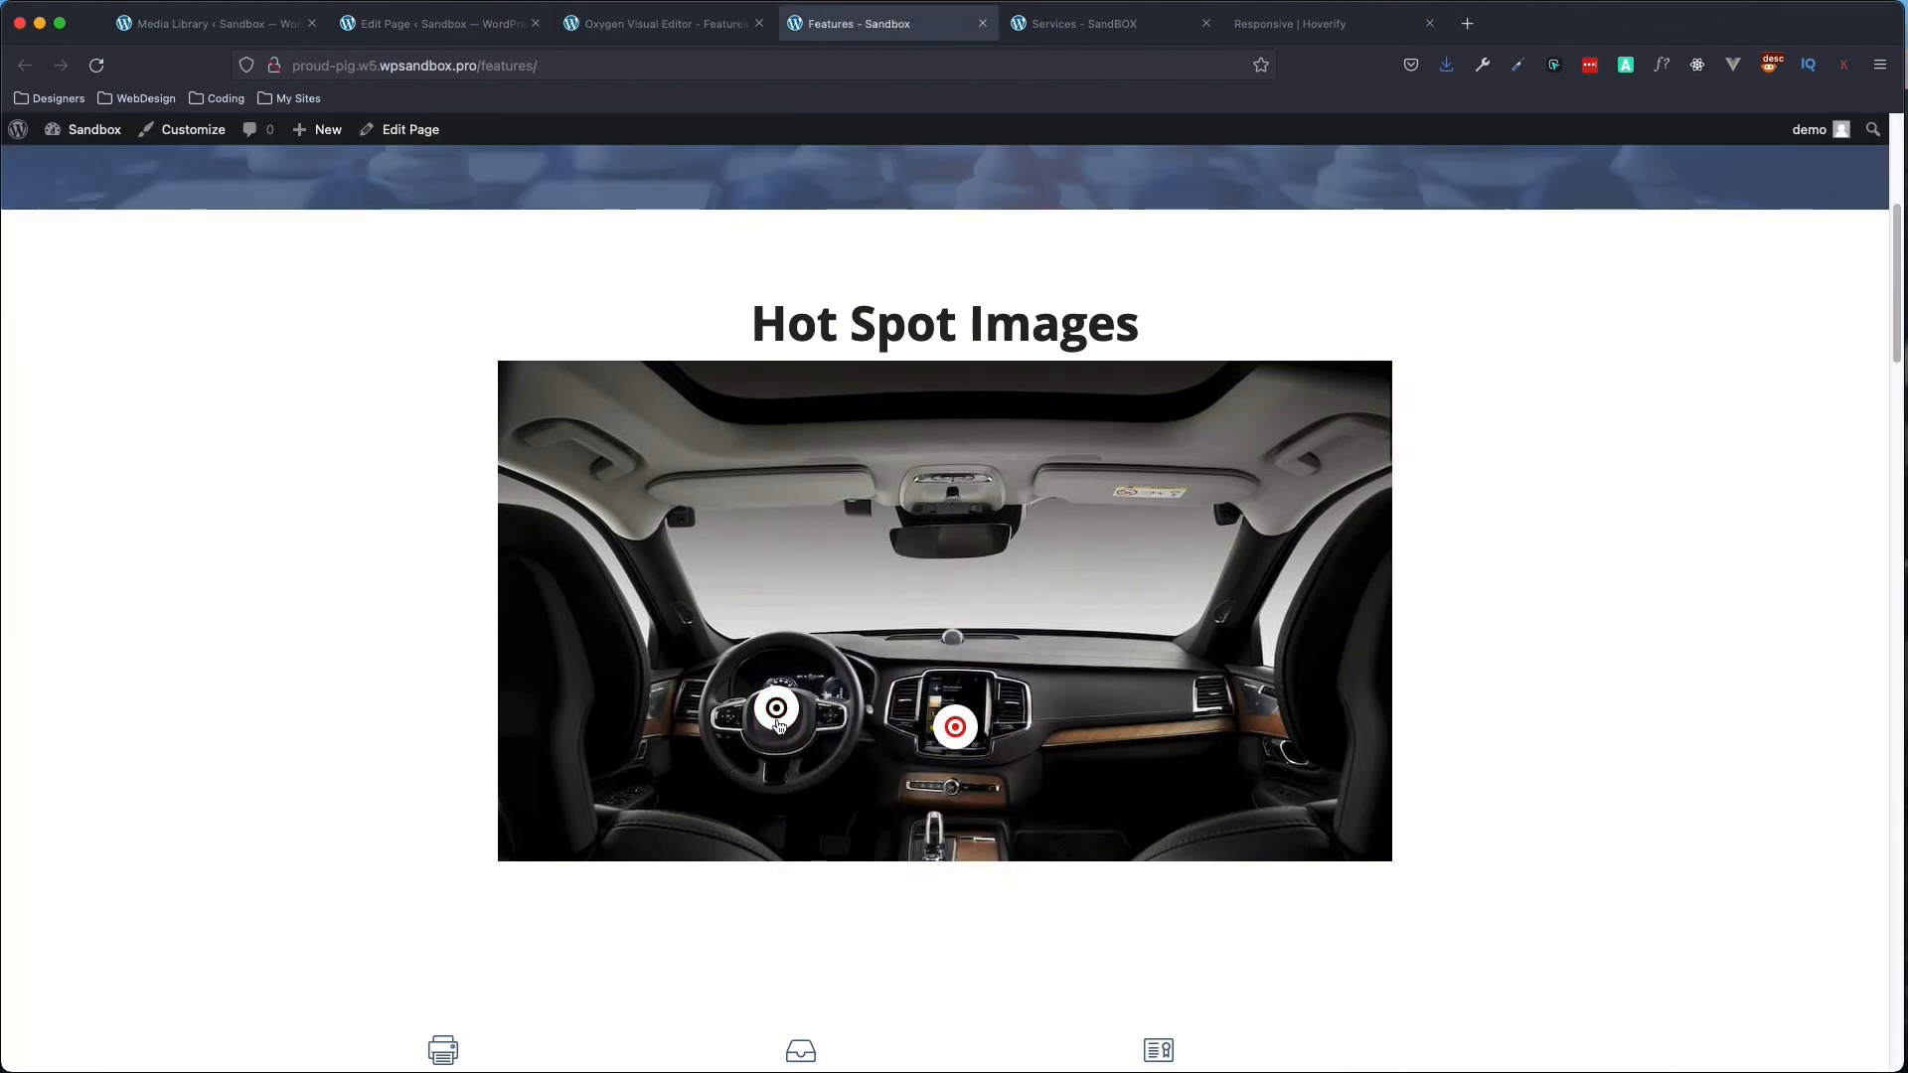
click(672, 30)
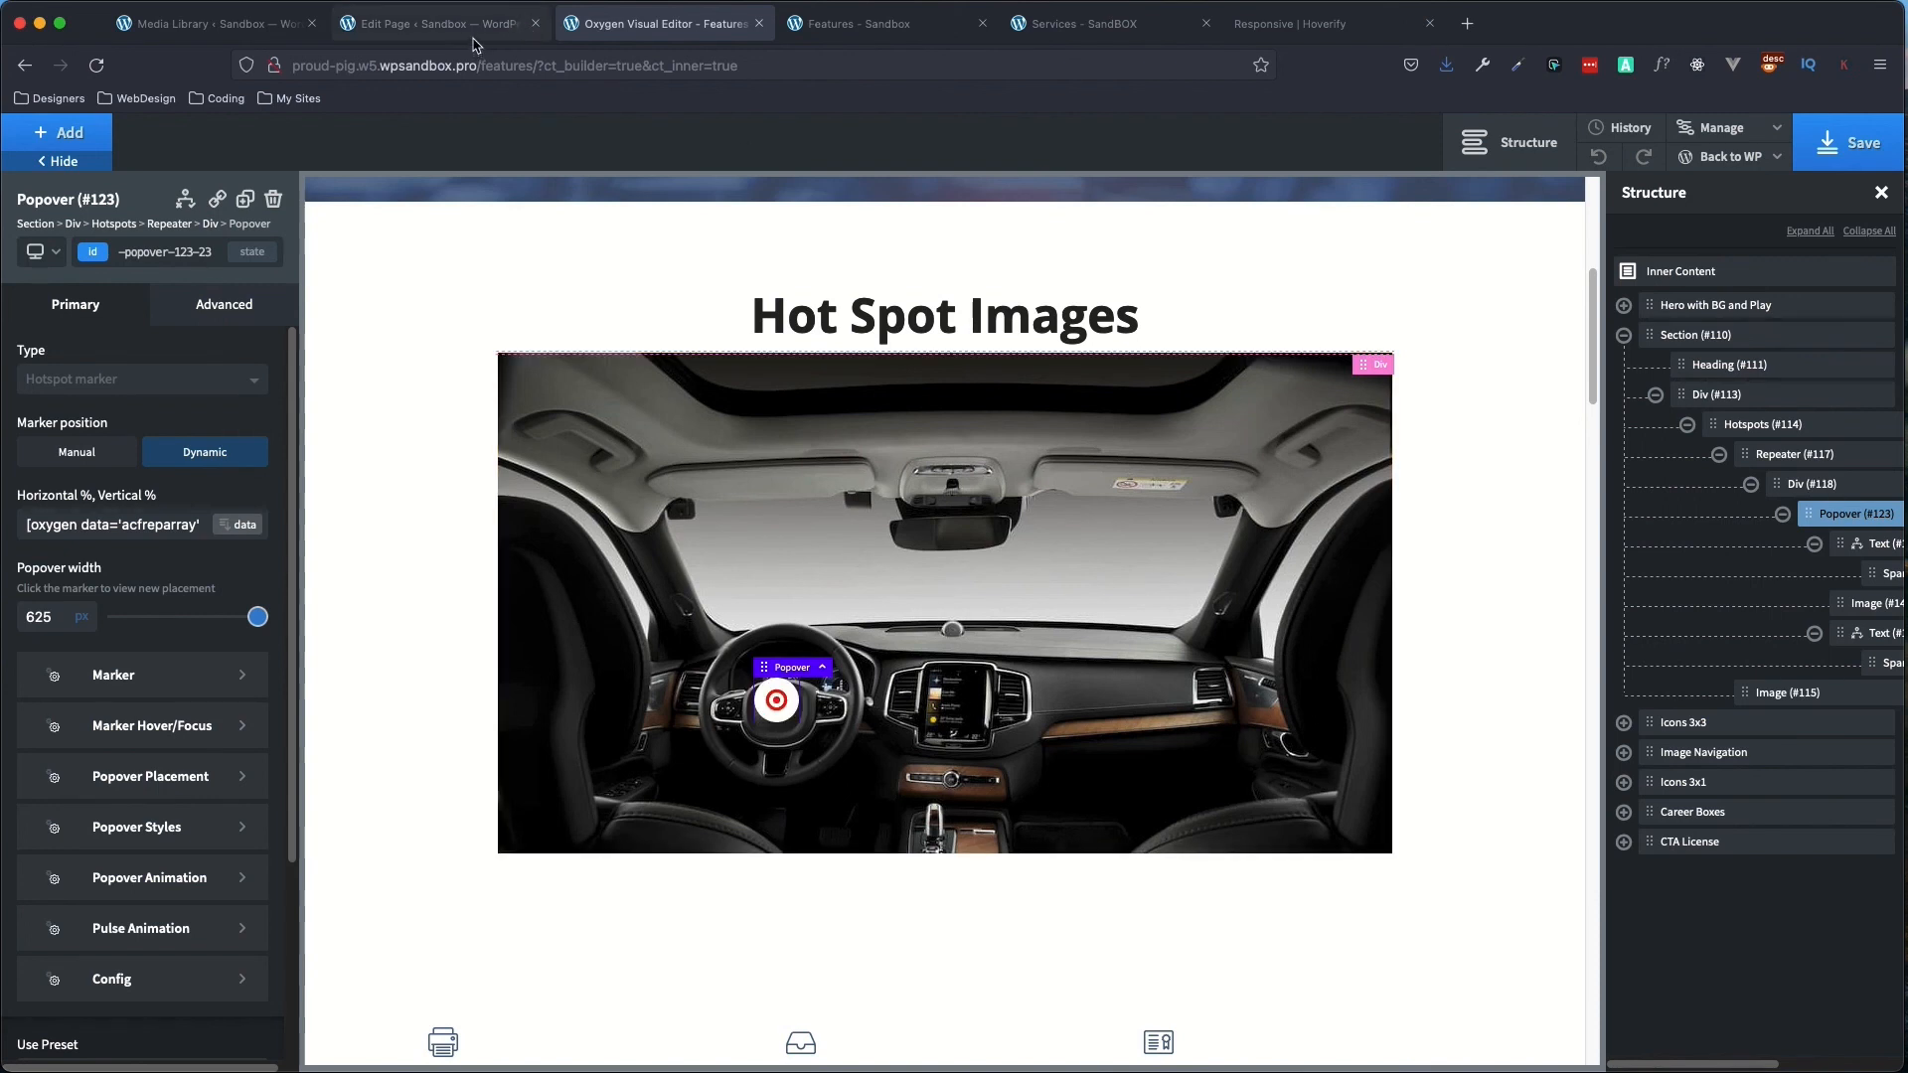
- Review the images, locations, titles and text of the Hot Spots repeater rows on the Features page's WordPress edit screen
click(438, 23)
scroll(657, 717, down, 2)
scroll(657, 717, down, 2)
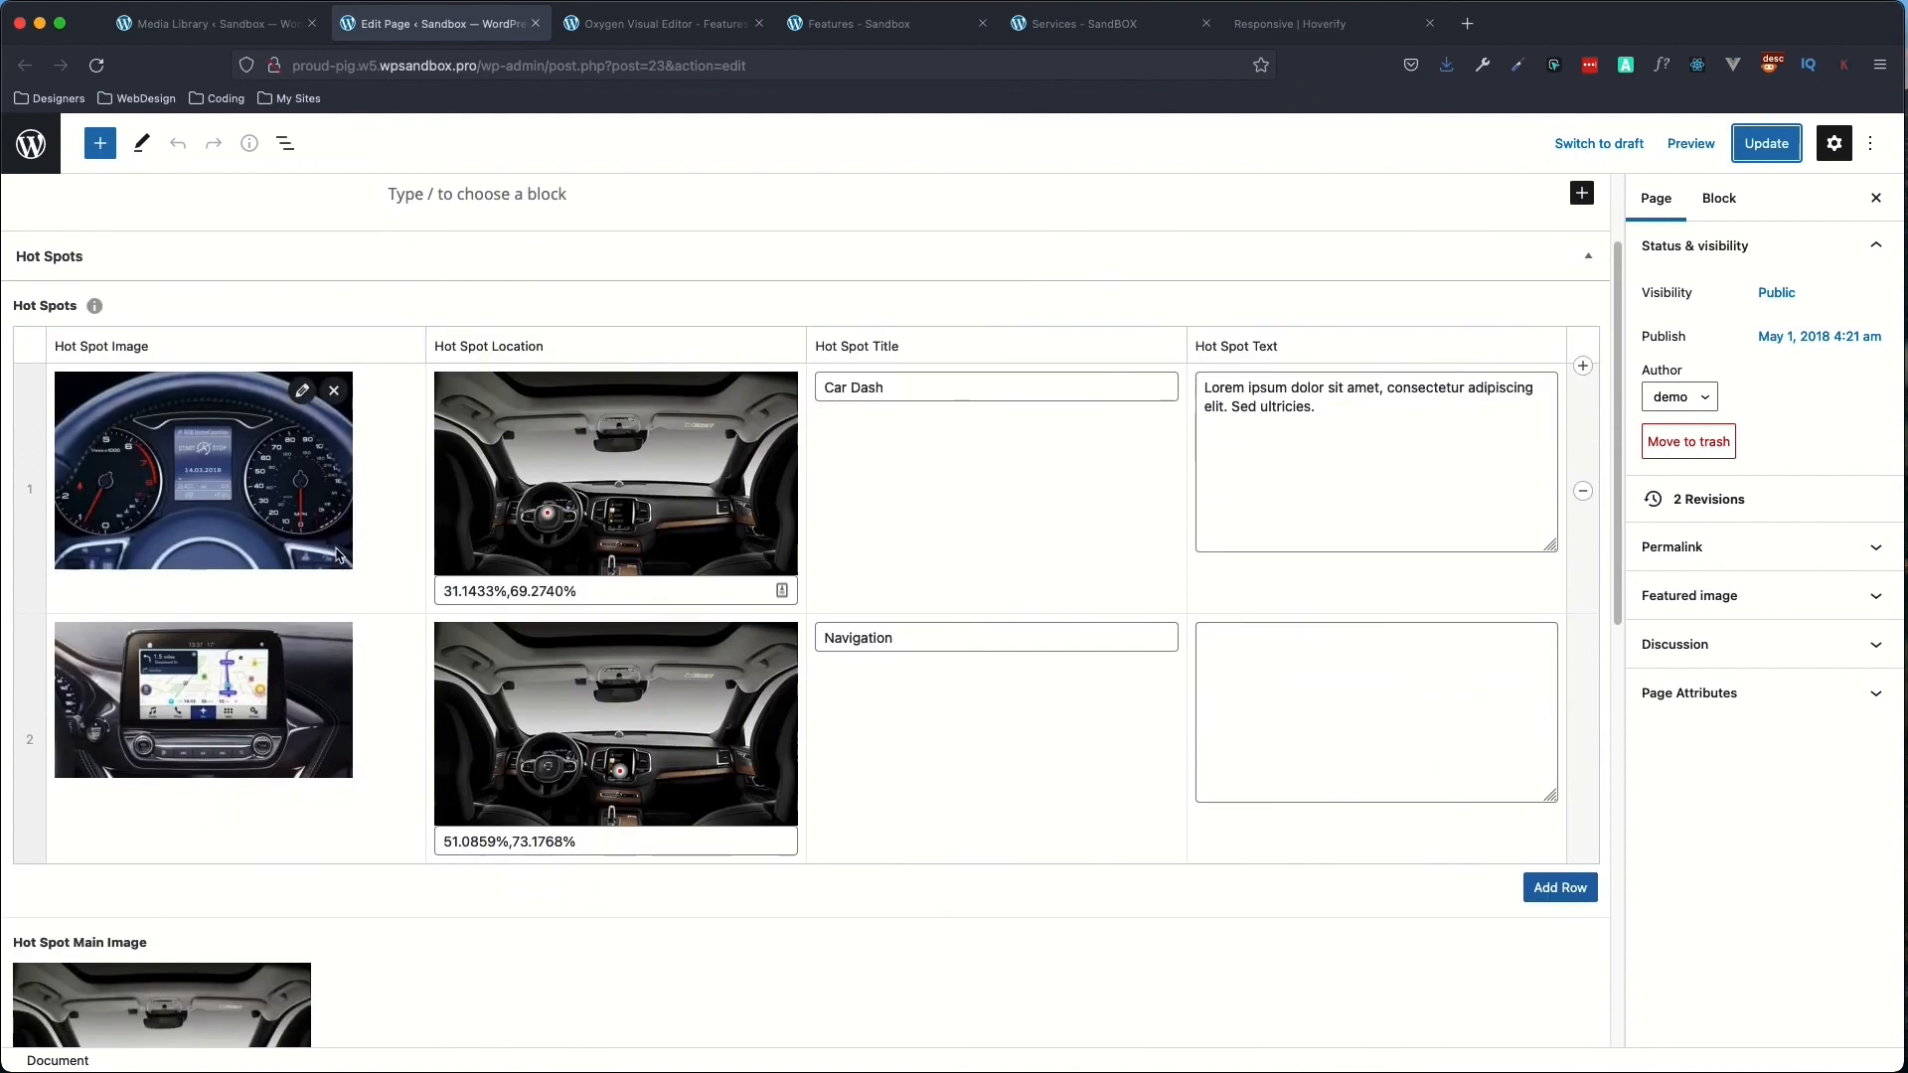
scroll(397, 690, up, 3)
scroll(400, 697, up, 1)
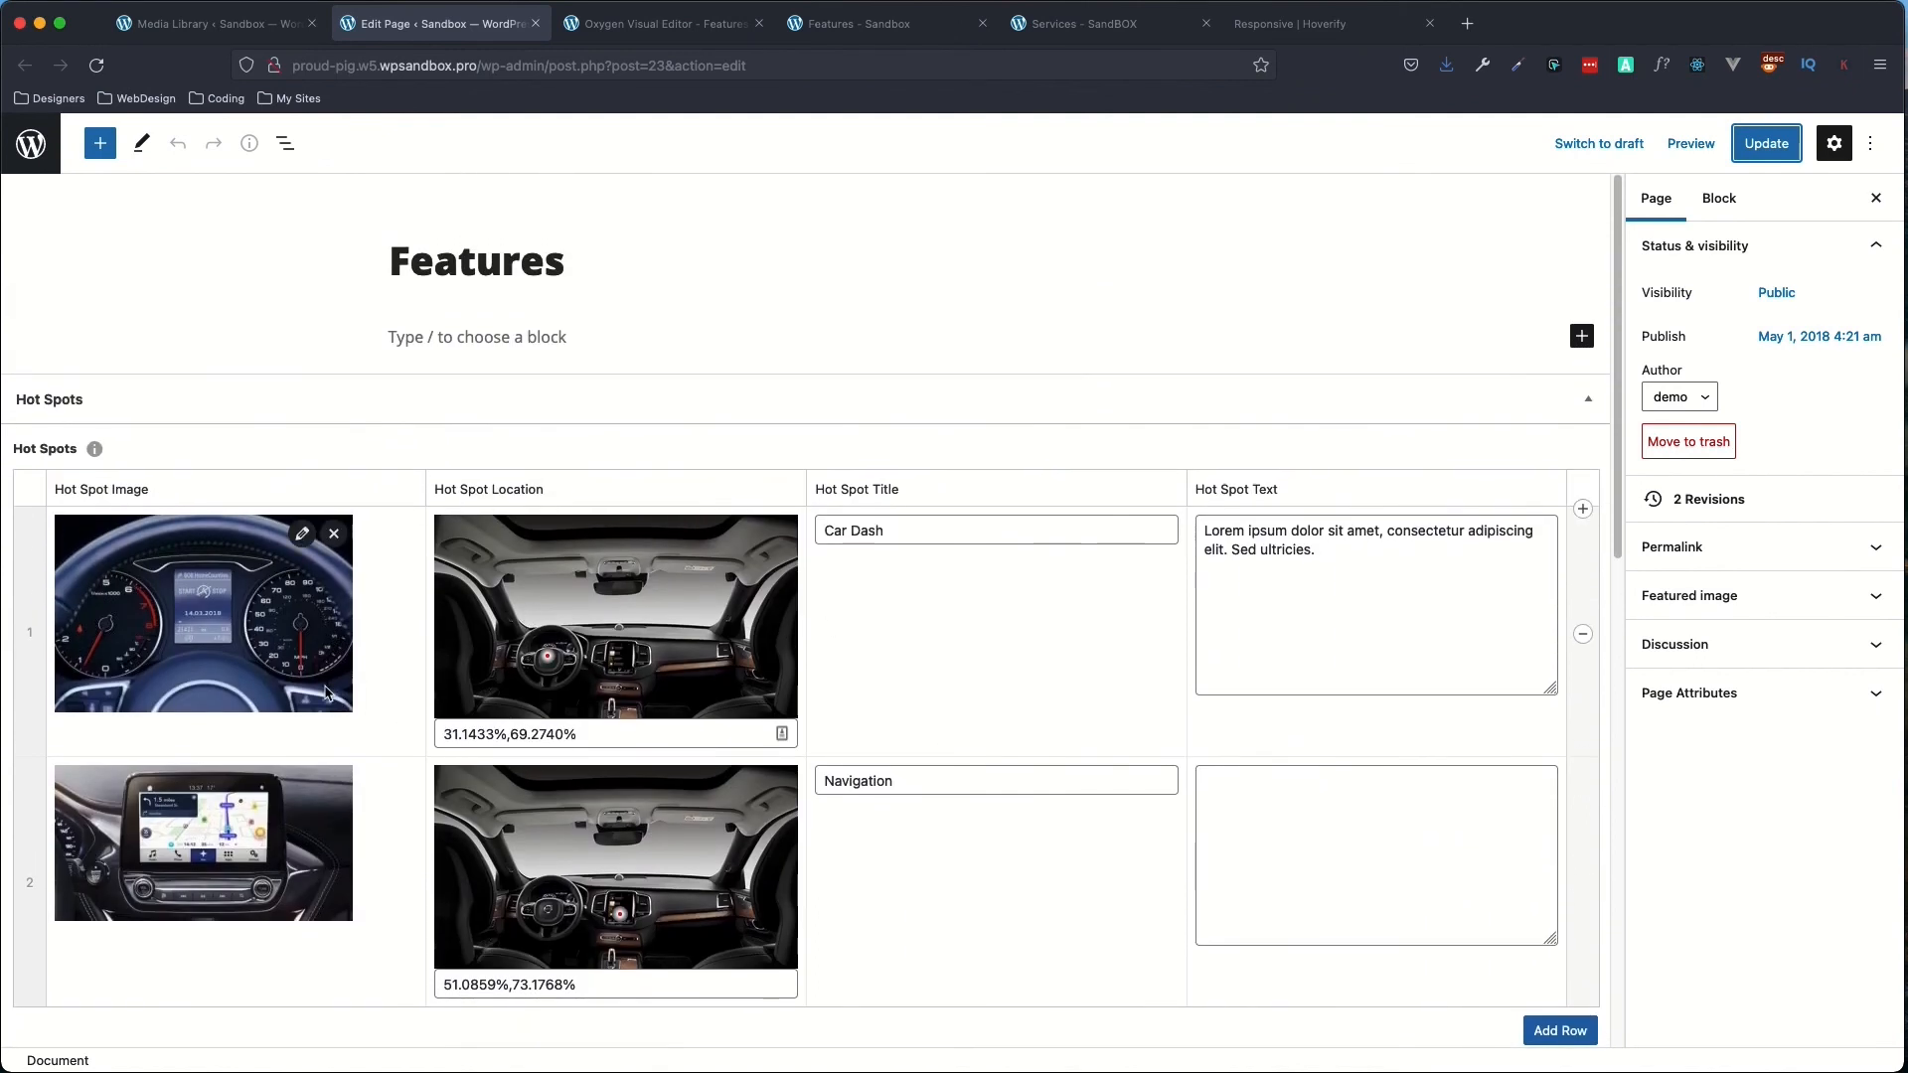
scroll(326, 693, down, 2)
scroll(326, 692, down, 2)
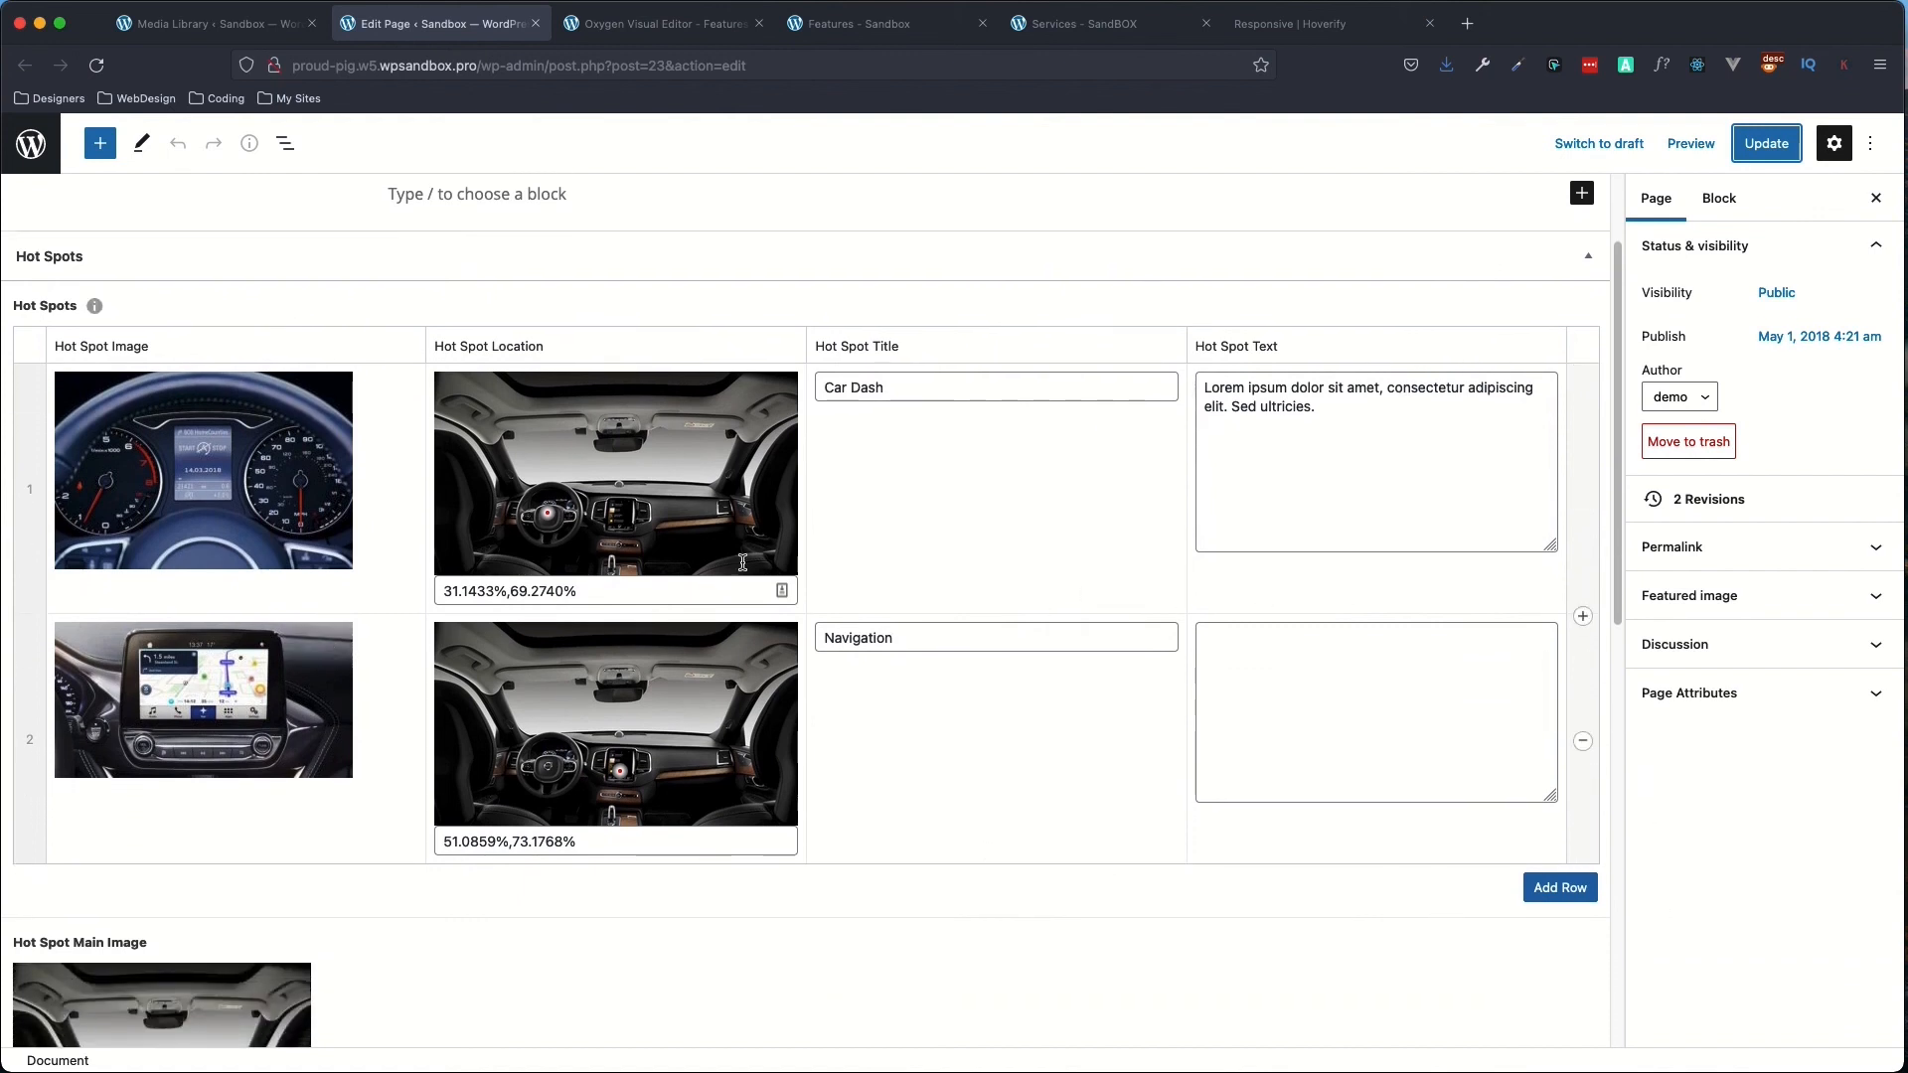
- Reload the Oxygen editor, and examine the Hot Spots rows and Hot Spot Main Image on the WordPress edit screen
click(661, 23)
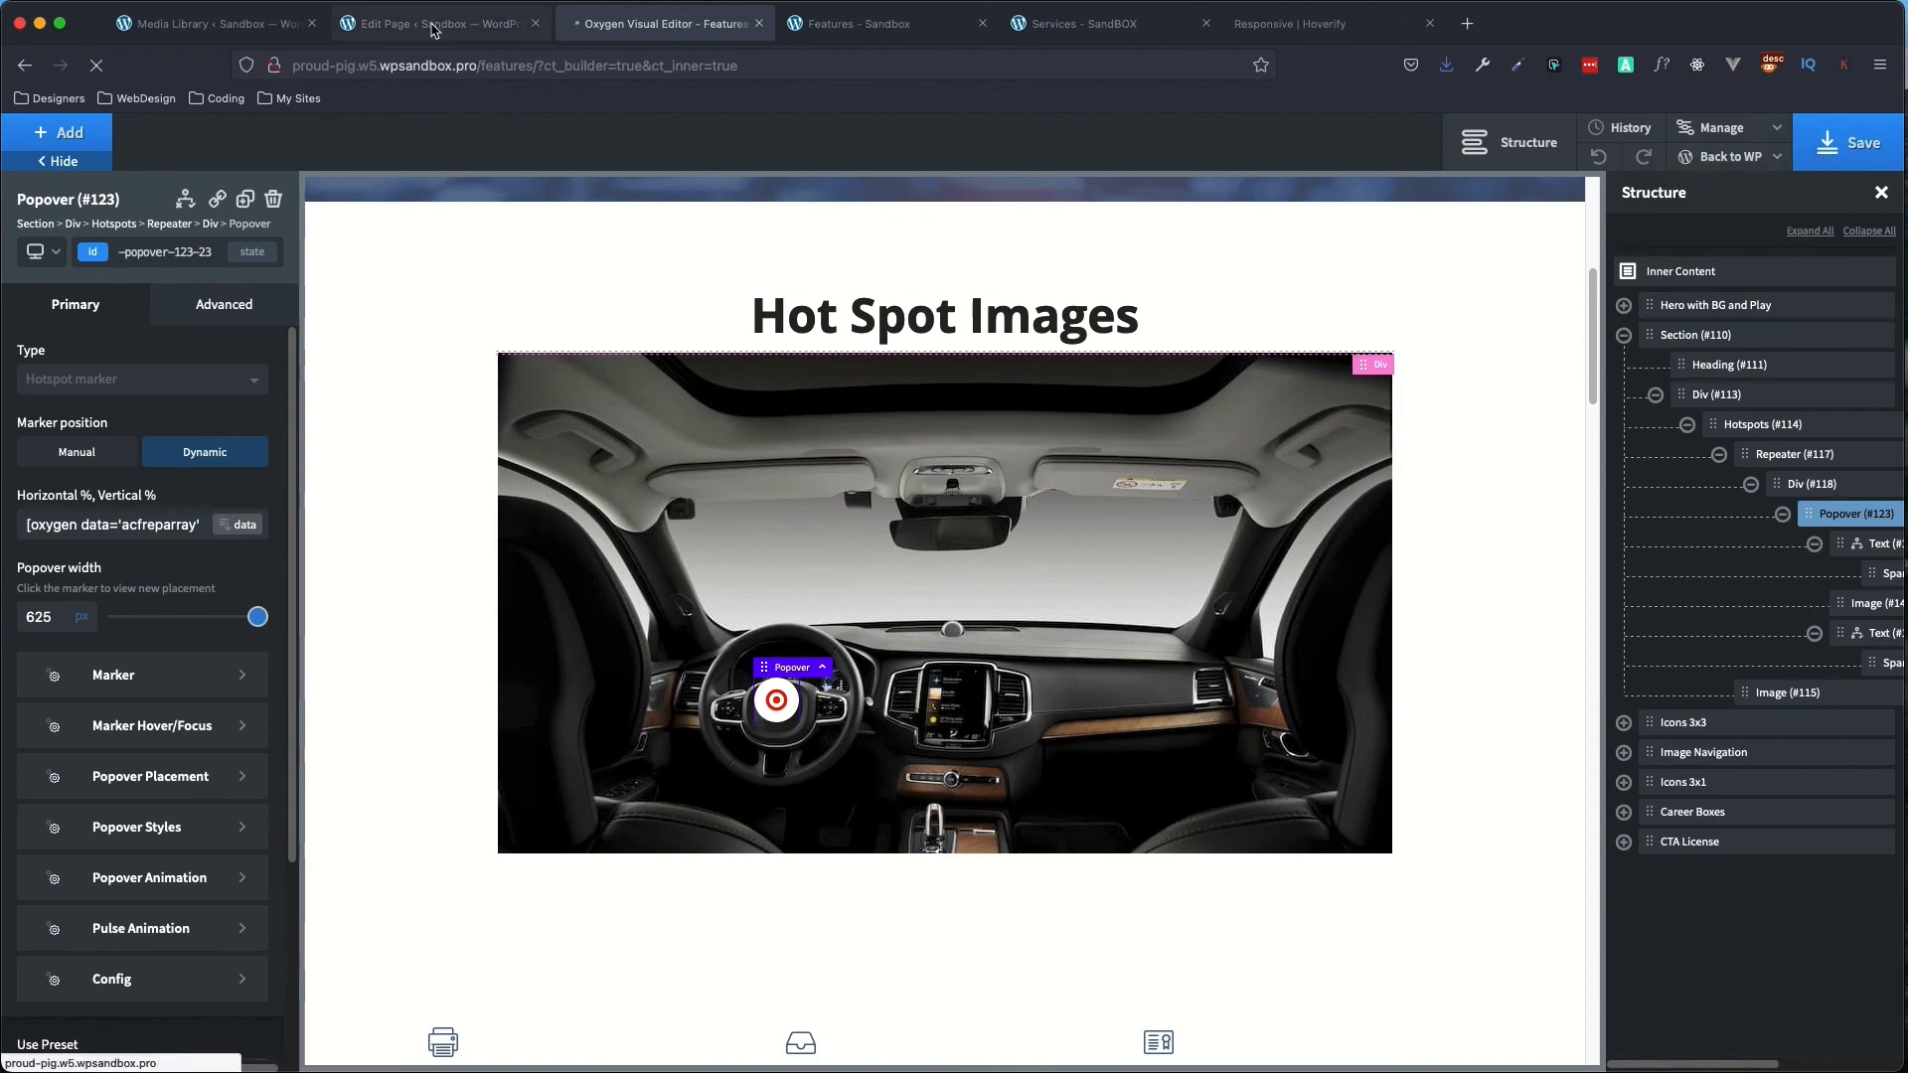
click(432, 30)
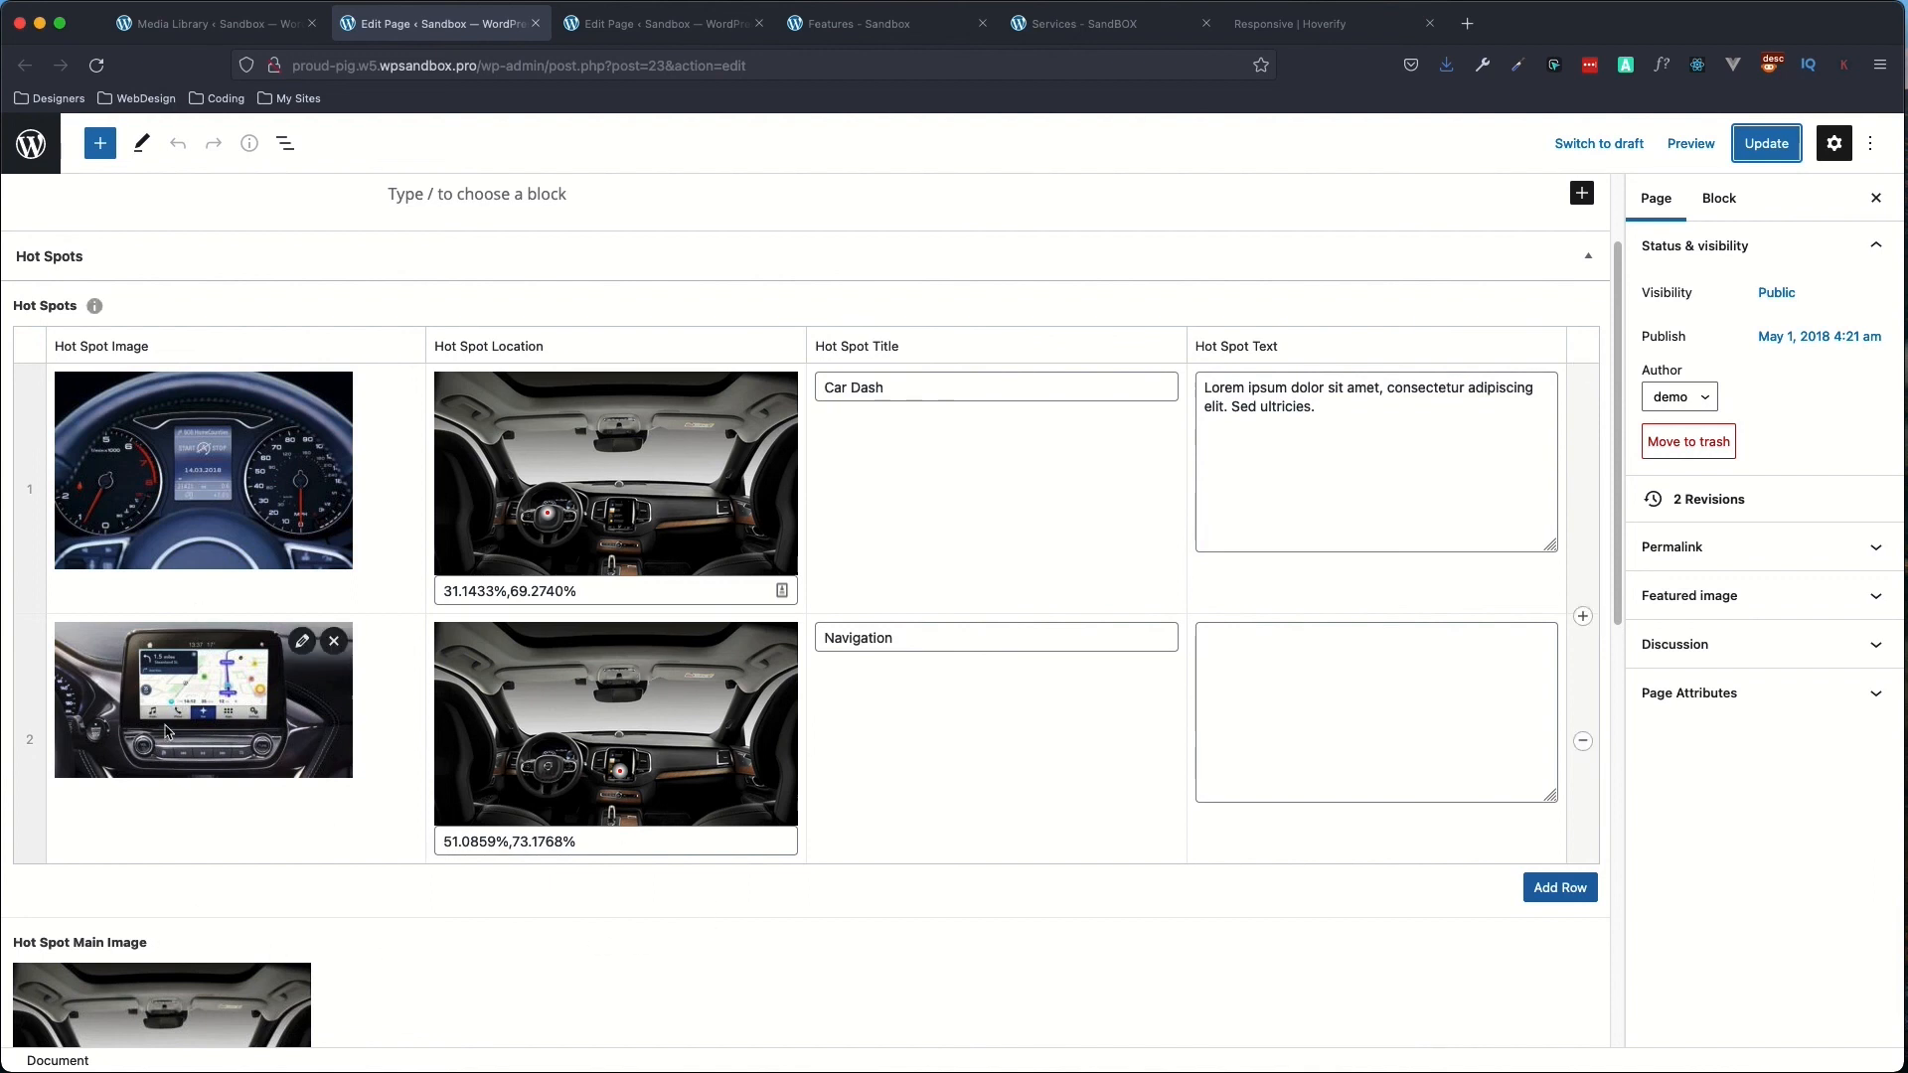
mouse_move(286, 670)
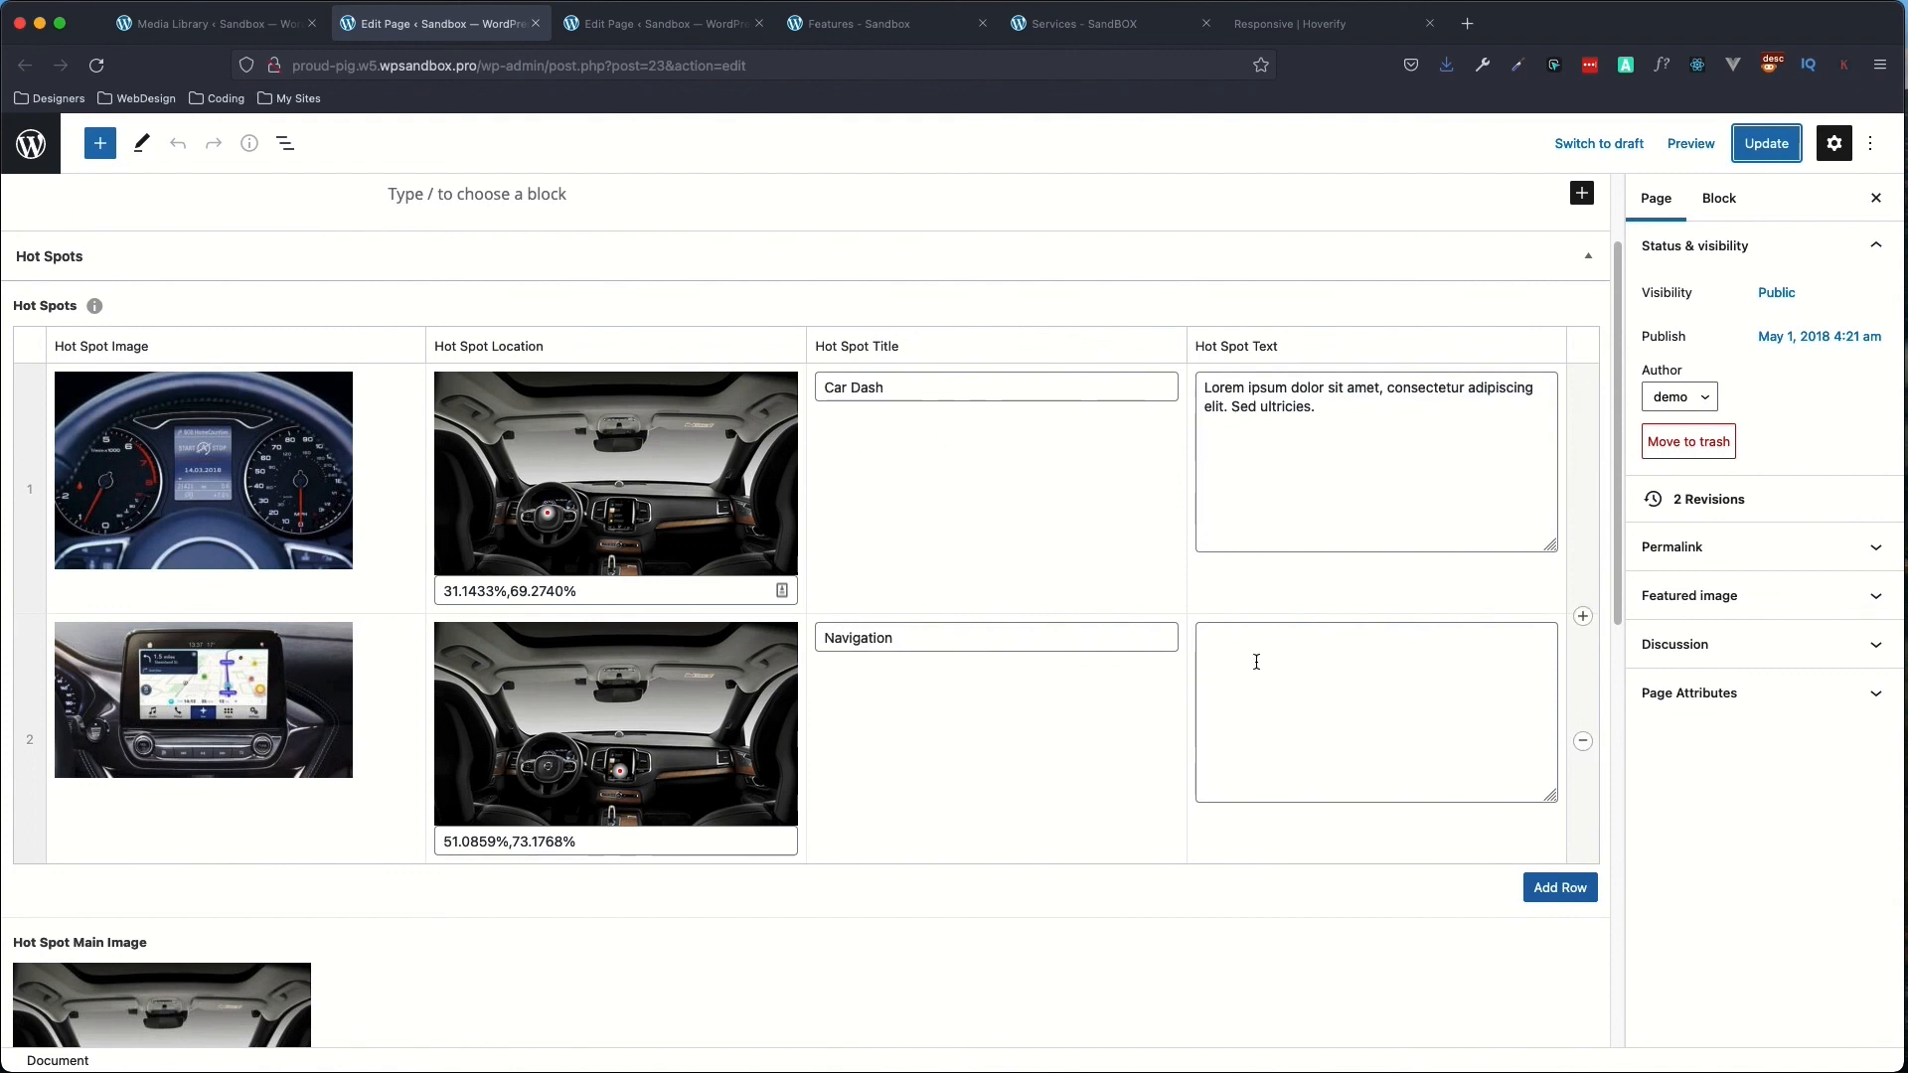
scroll(730, 979, down, 2)
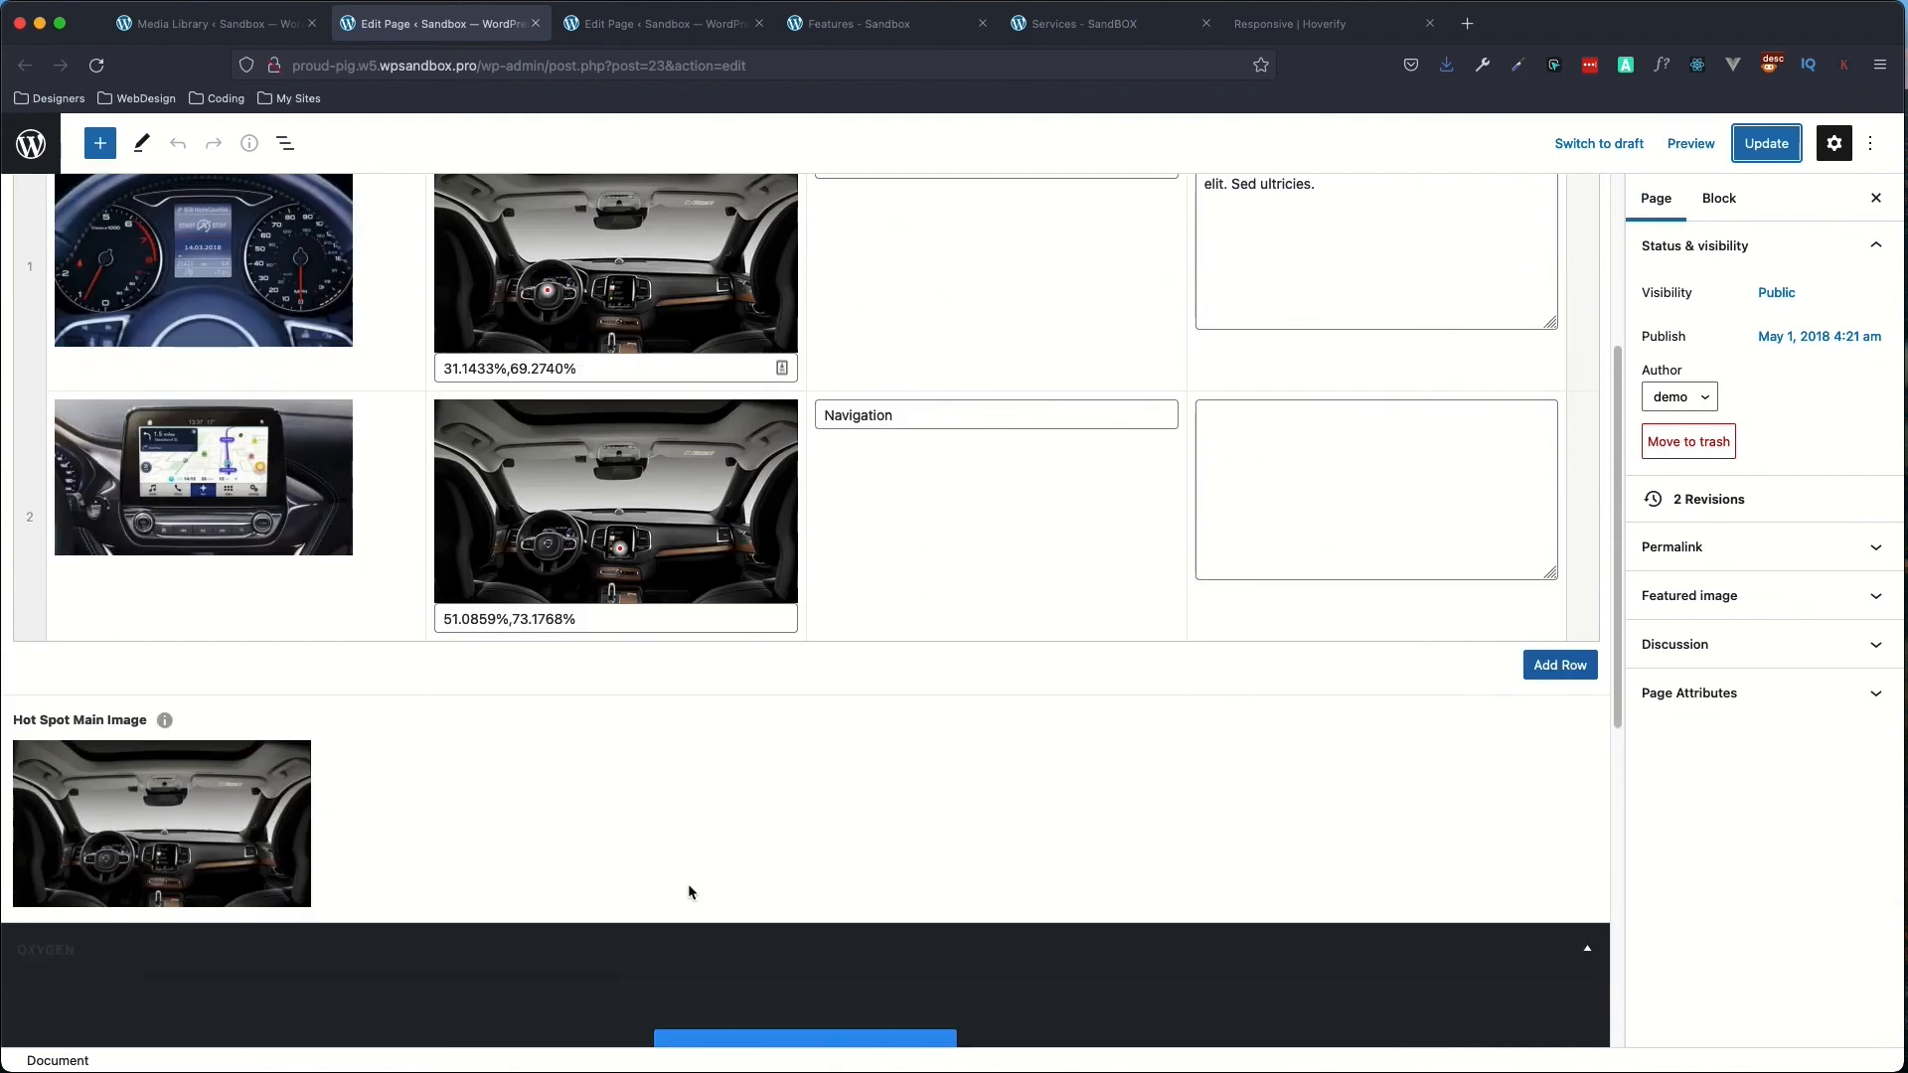
scroll(690, 845, up, 3)
- Go back to the live Features page to view the finished hotspot image
click(621, 25)
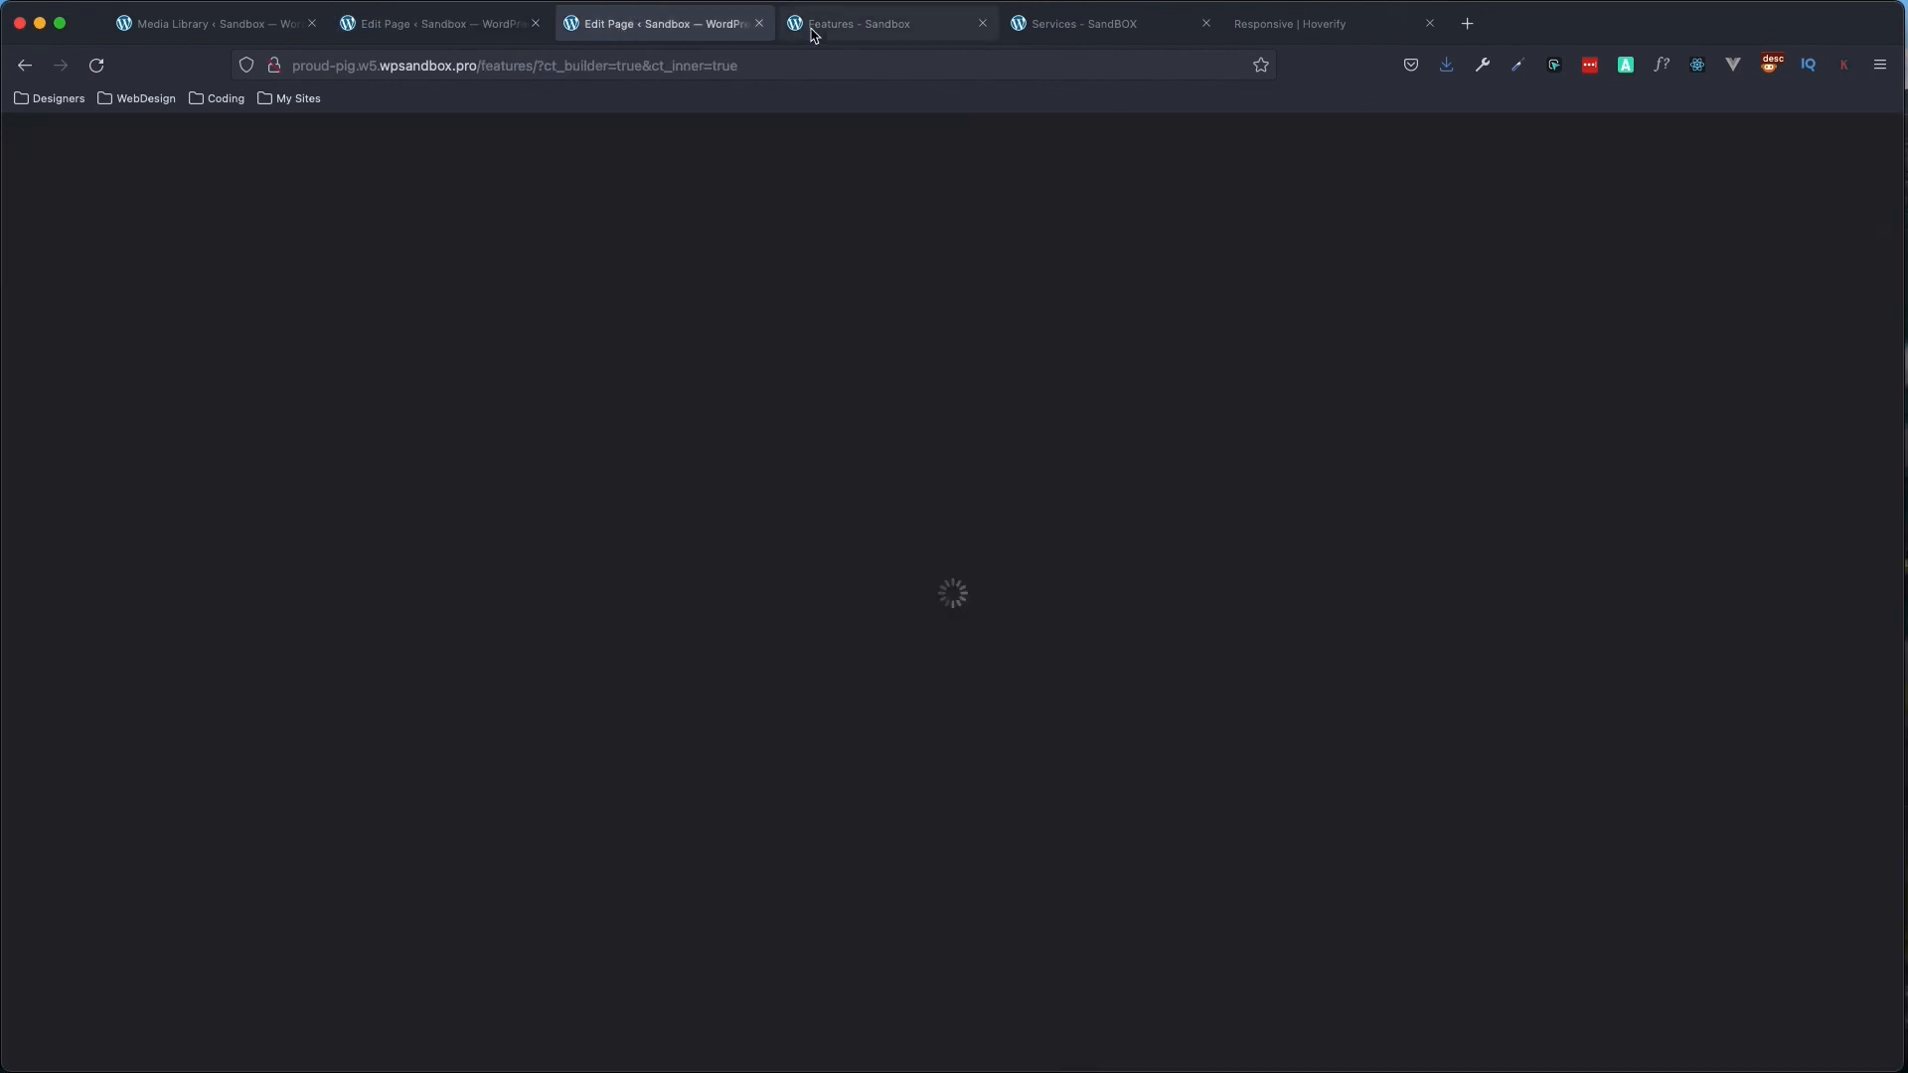
click(839, 30)
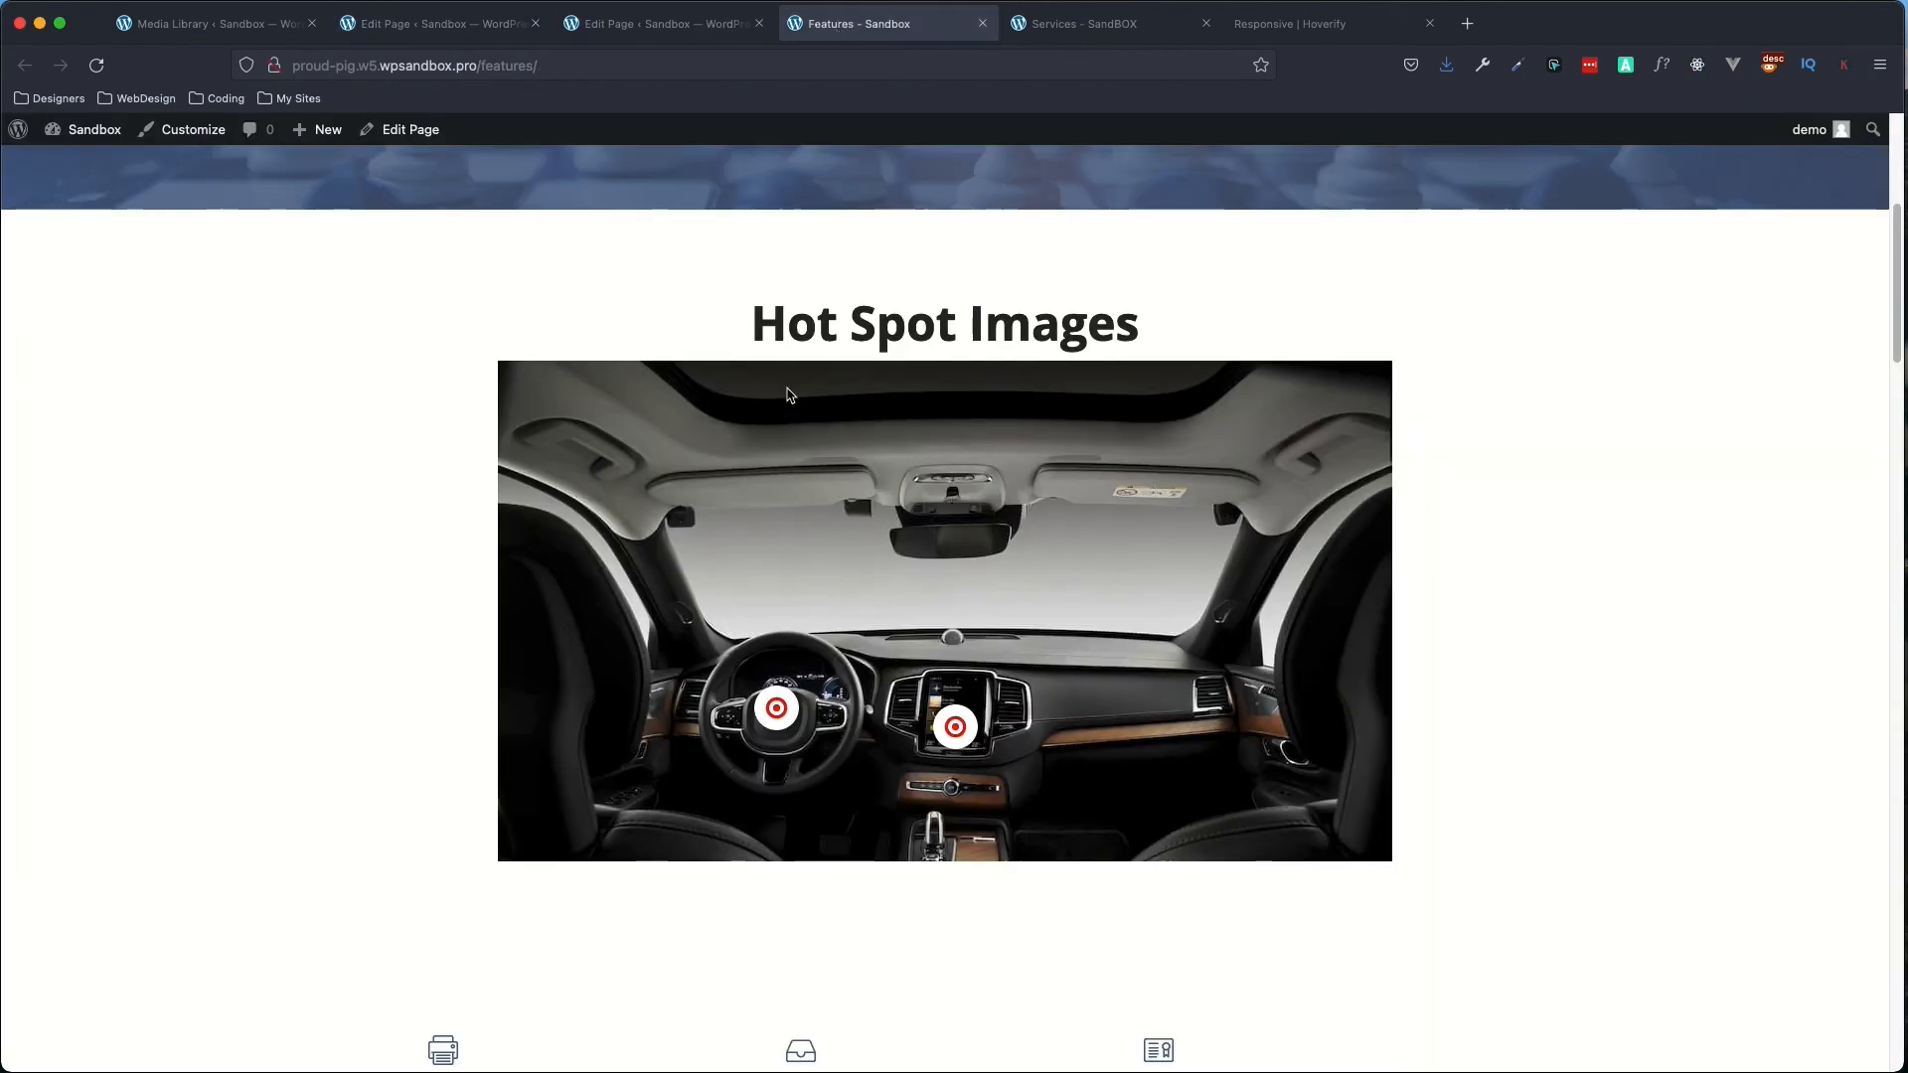